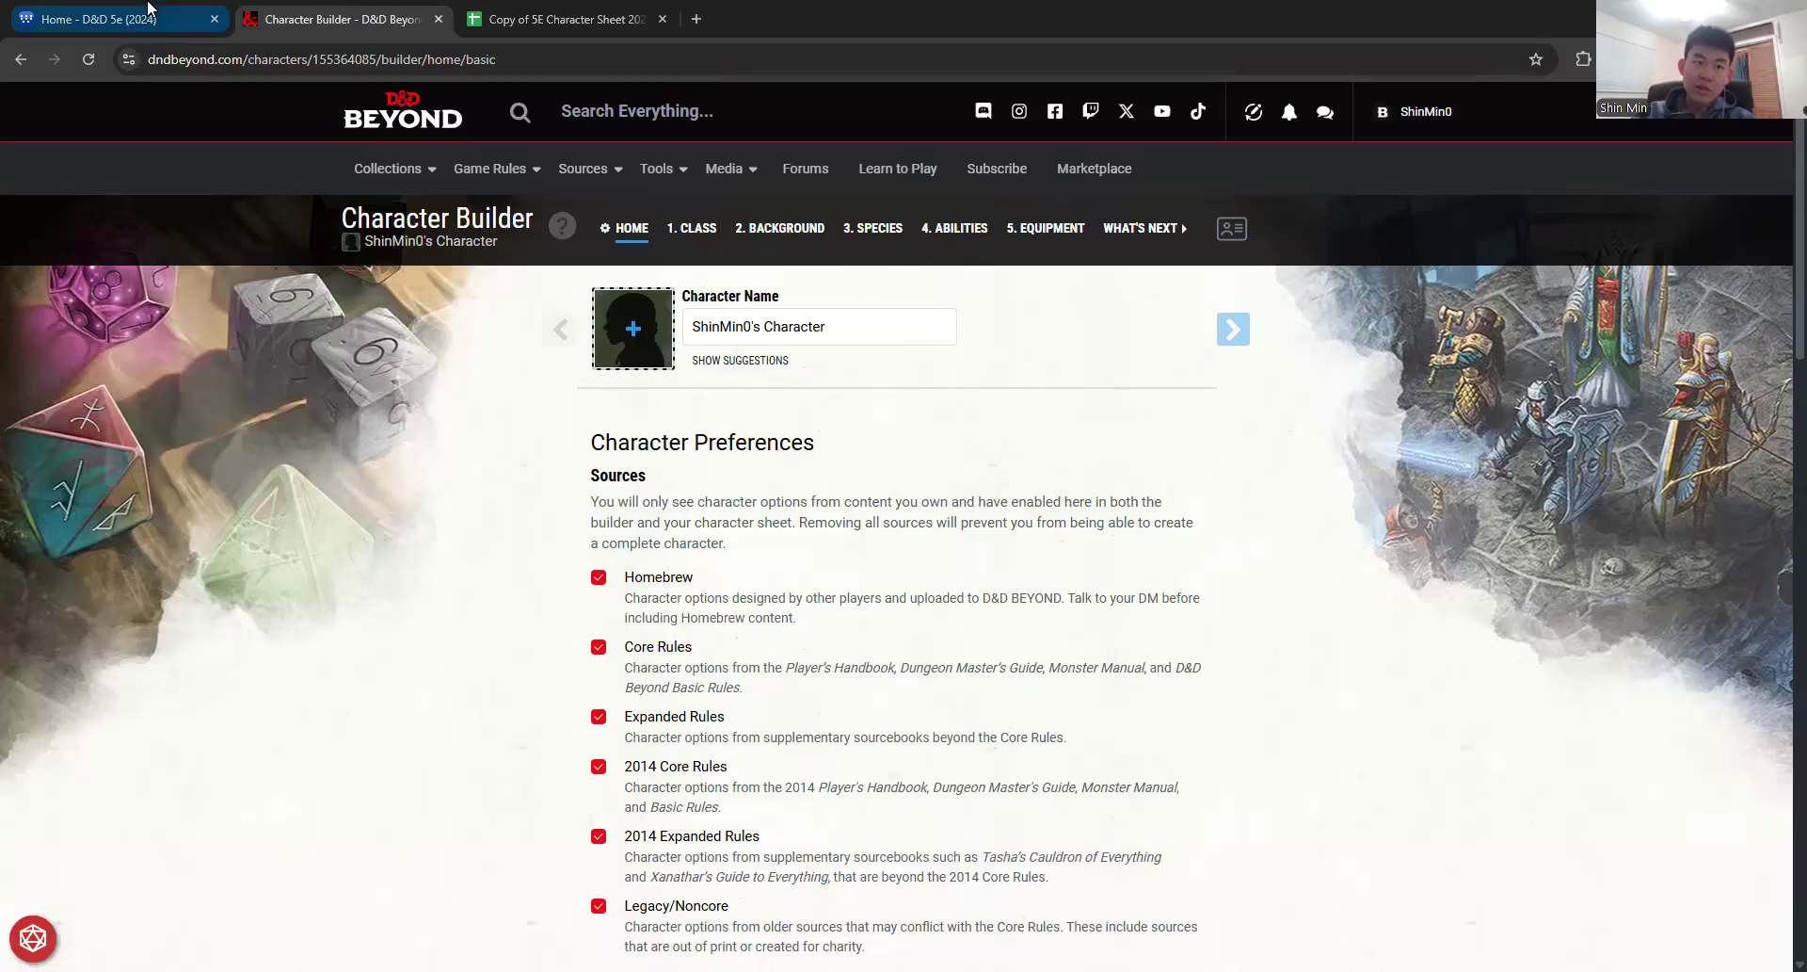
# Step: Look over the D&D 5e (2024) wiki home page, the D&D Beyond character builder's home page and the 5E Character Sheet spreadsheet
pyautogui.click(148, 8)
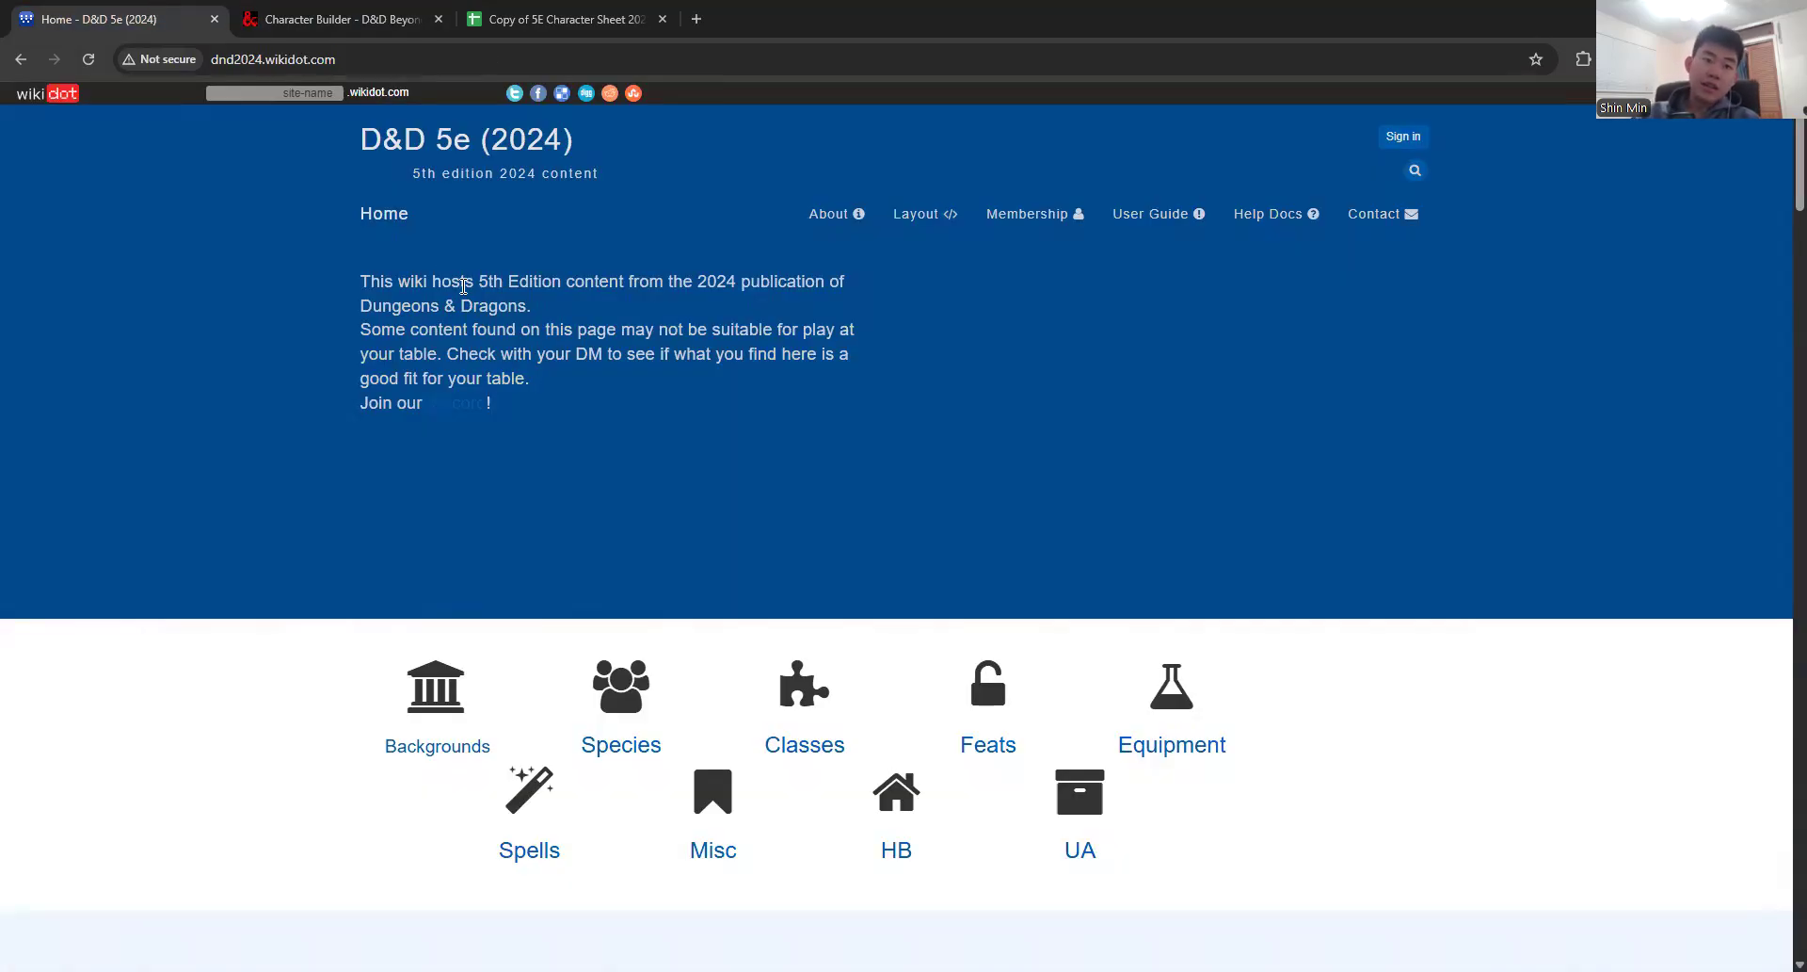
pyautogui.click(266, 9)
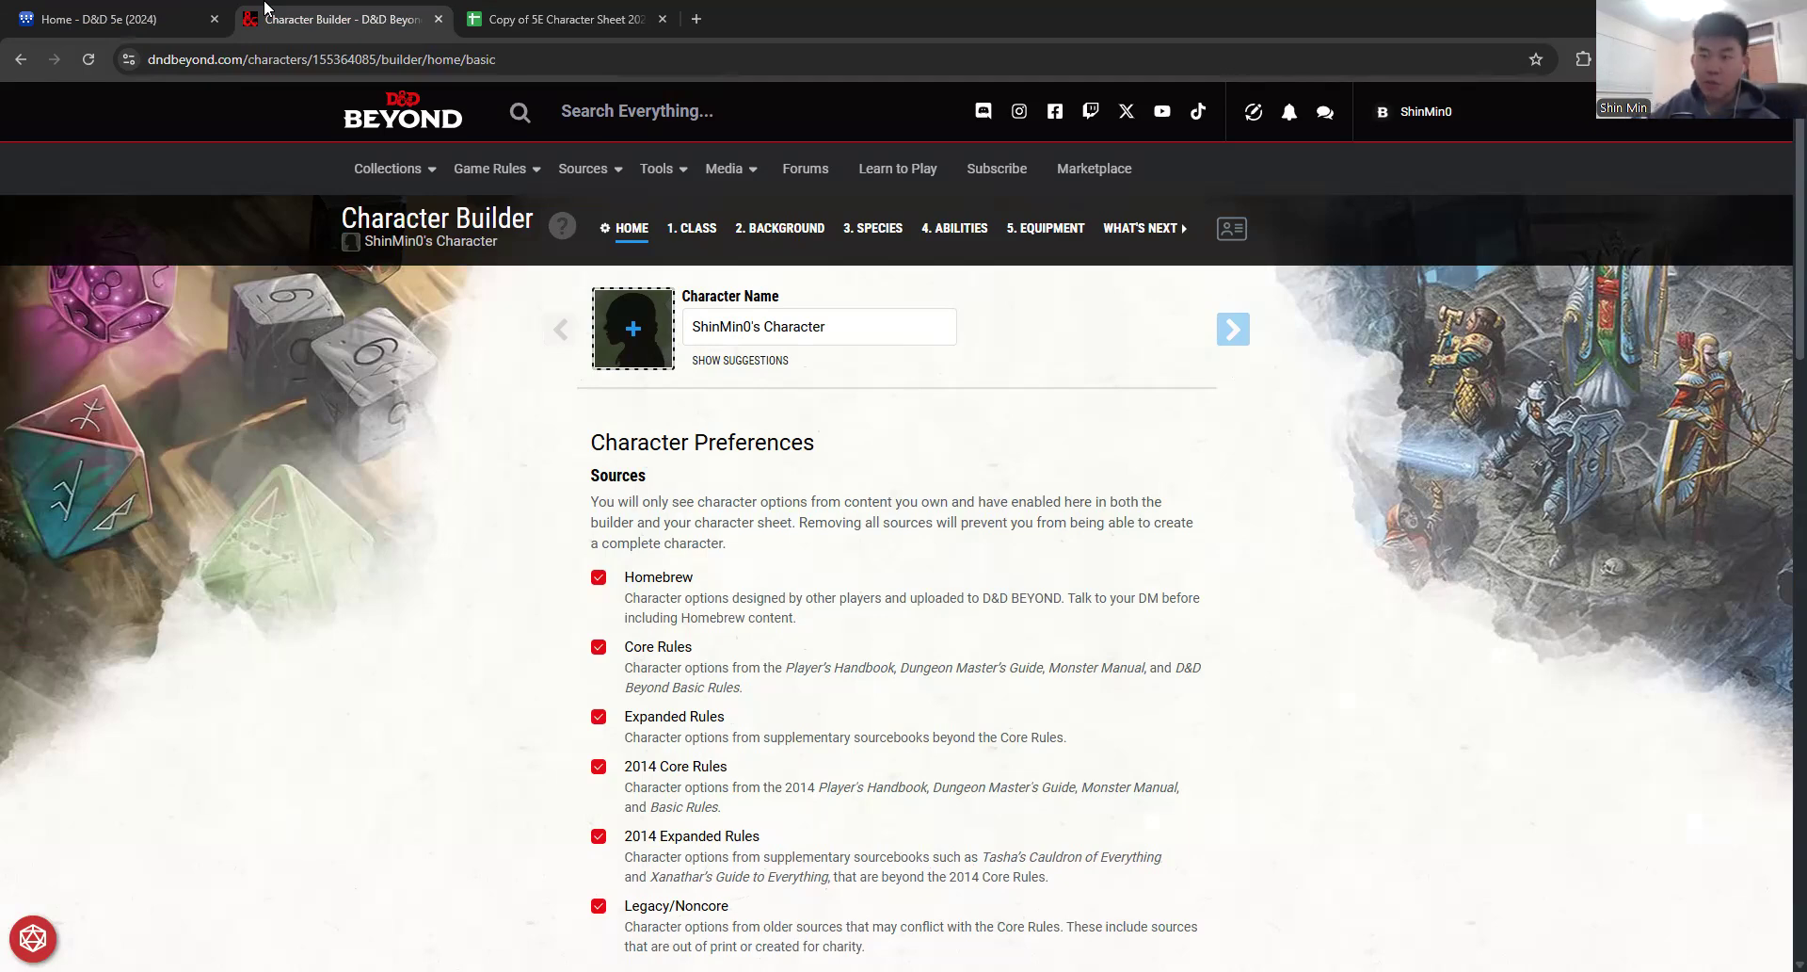
pyautogui.click(144, 8)
pyautogui.scroll(-5, 659, 422)
pyautogui.scroll(5, 662, 426)
pyautogui.click(381, 10)
pyautogui.click(574, 7)
pyautogui.click(350, 9)
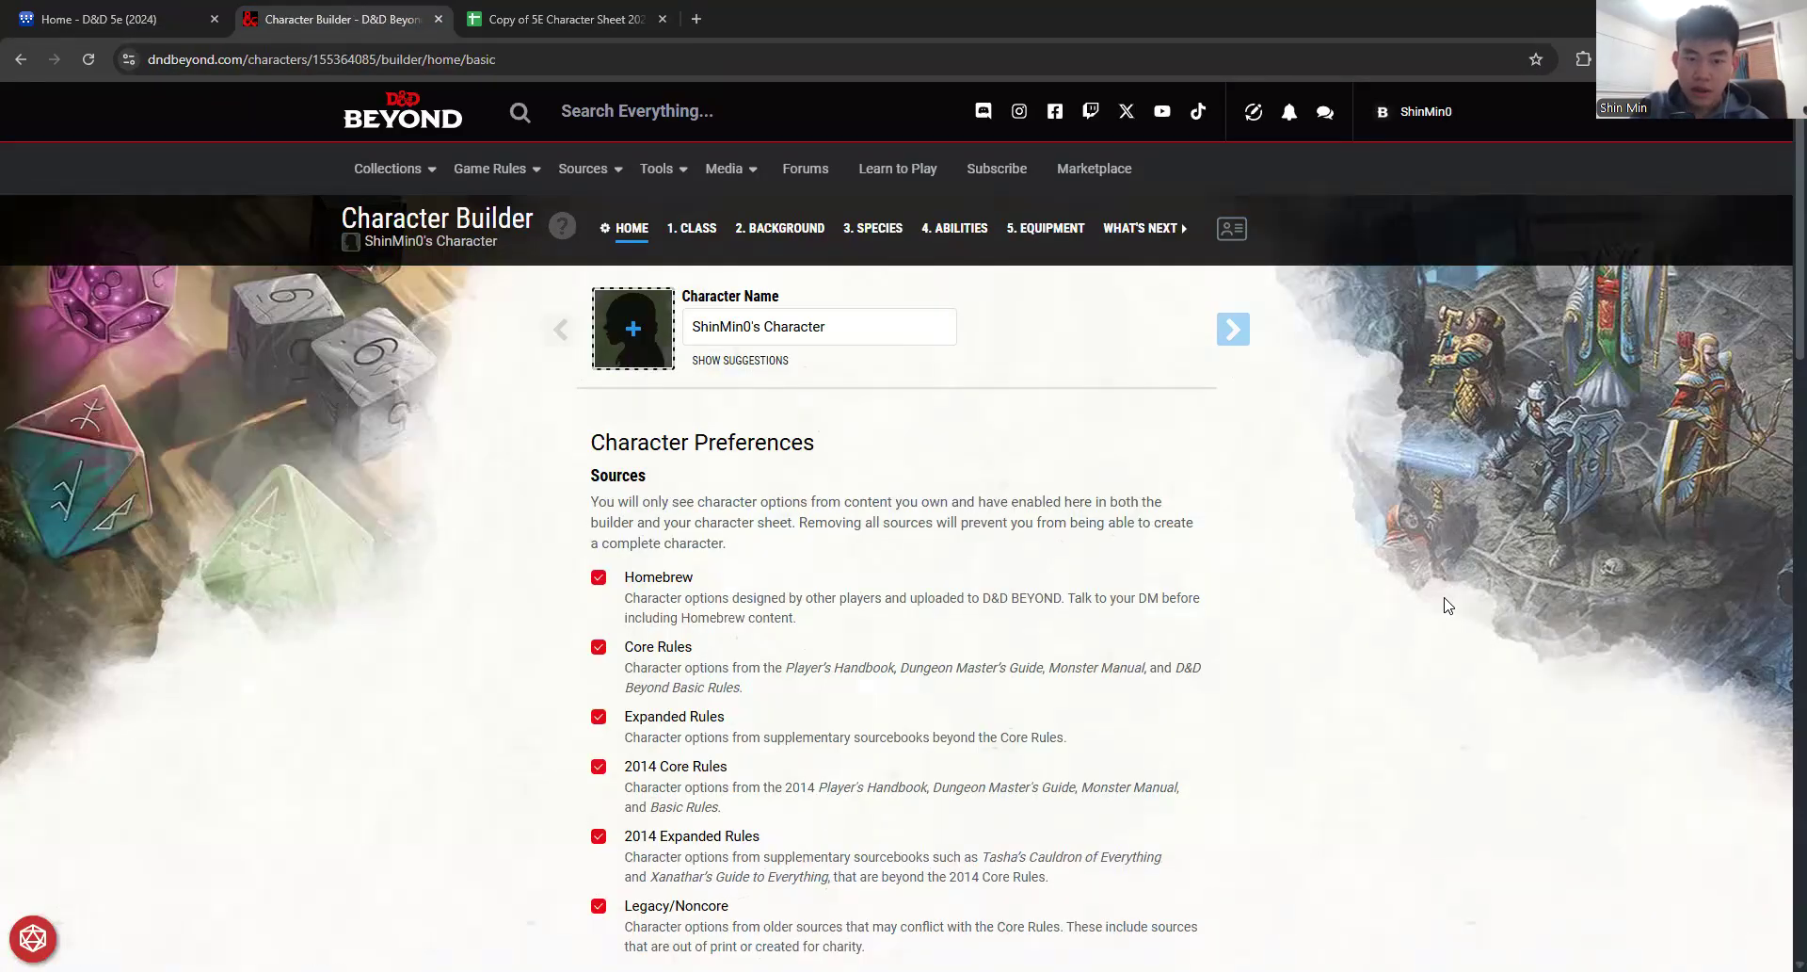
pyautogui.scroll(-5, 1448, 605)
pyautogui.scroll(5, 1445, 604)
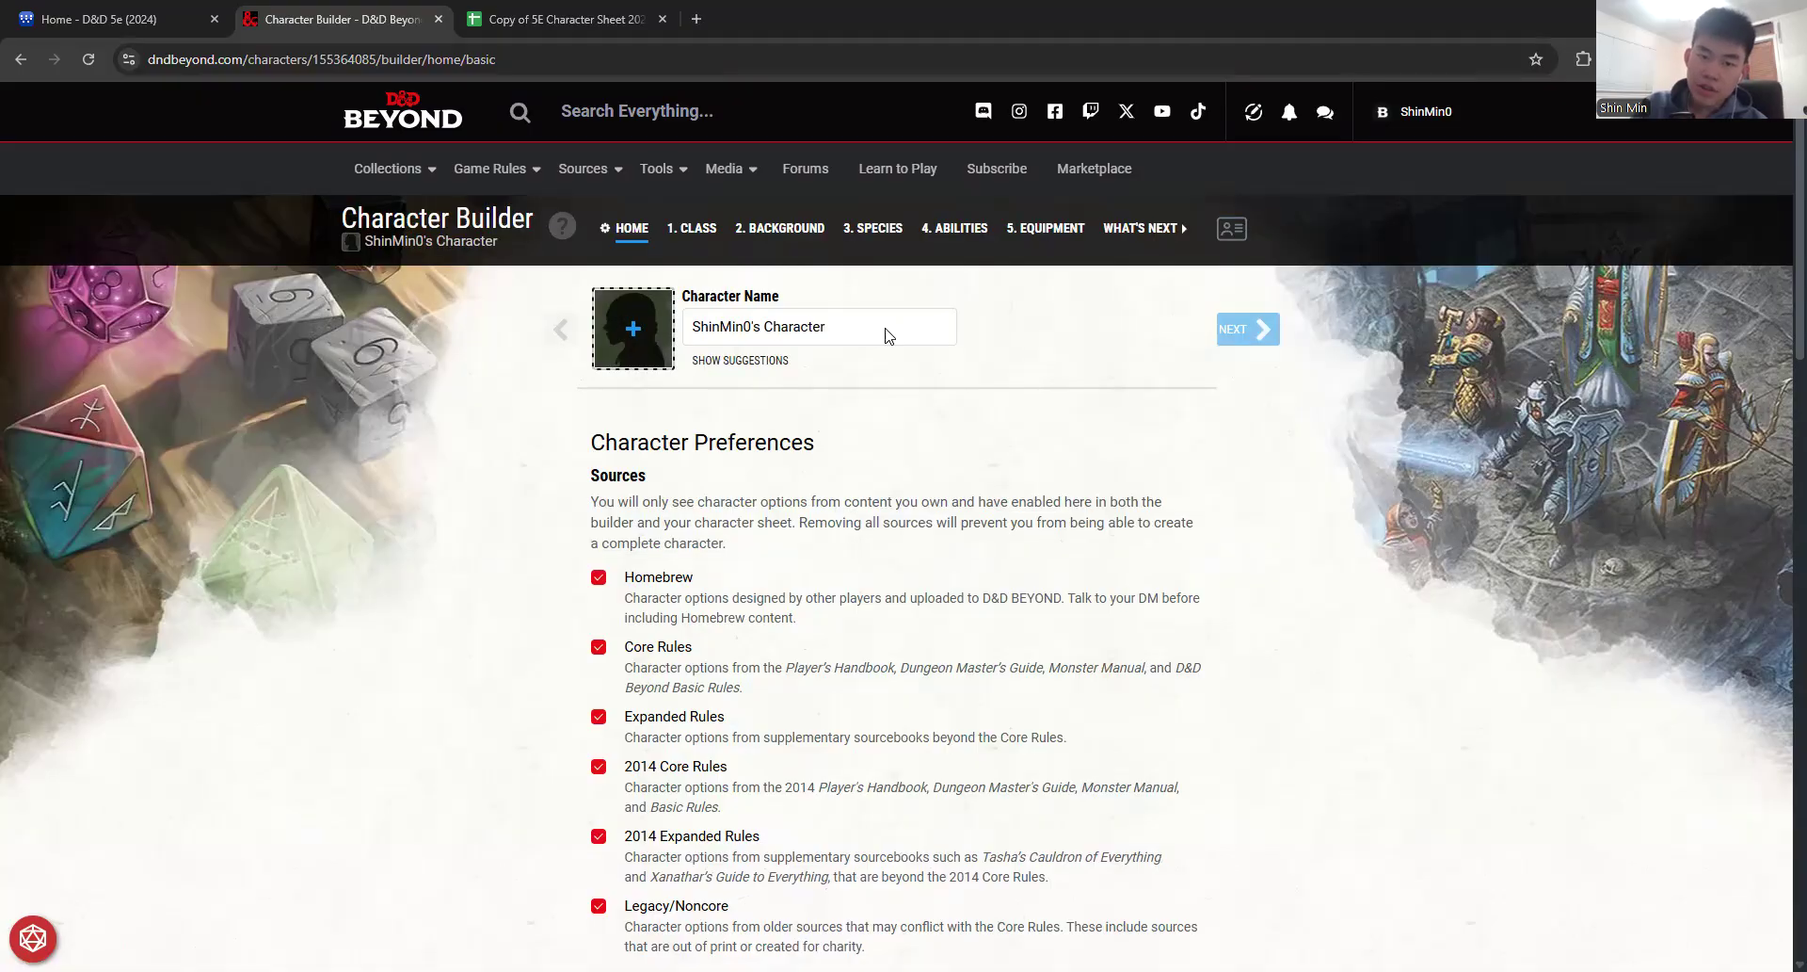
# Step: Advance the character builder to class selection and look through the Core Rules classes
pyautogui.click(1241, 329)
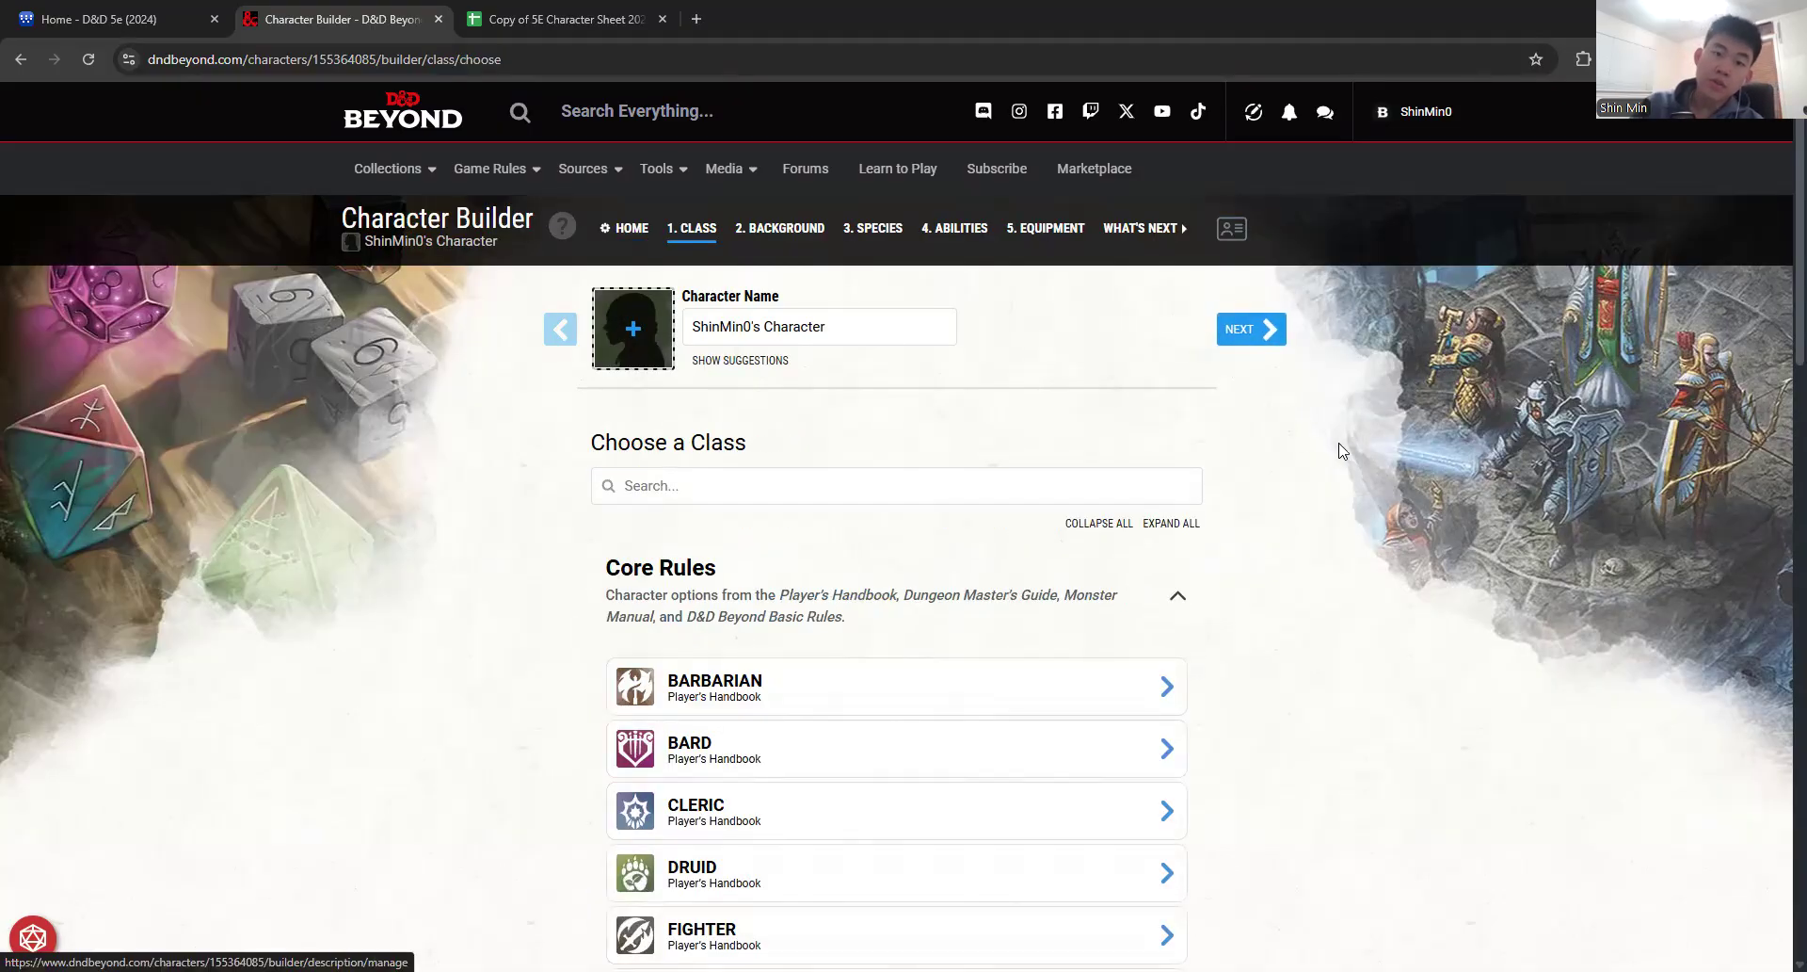
pyautogui.scroll(-5, 1367, 565)
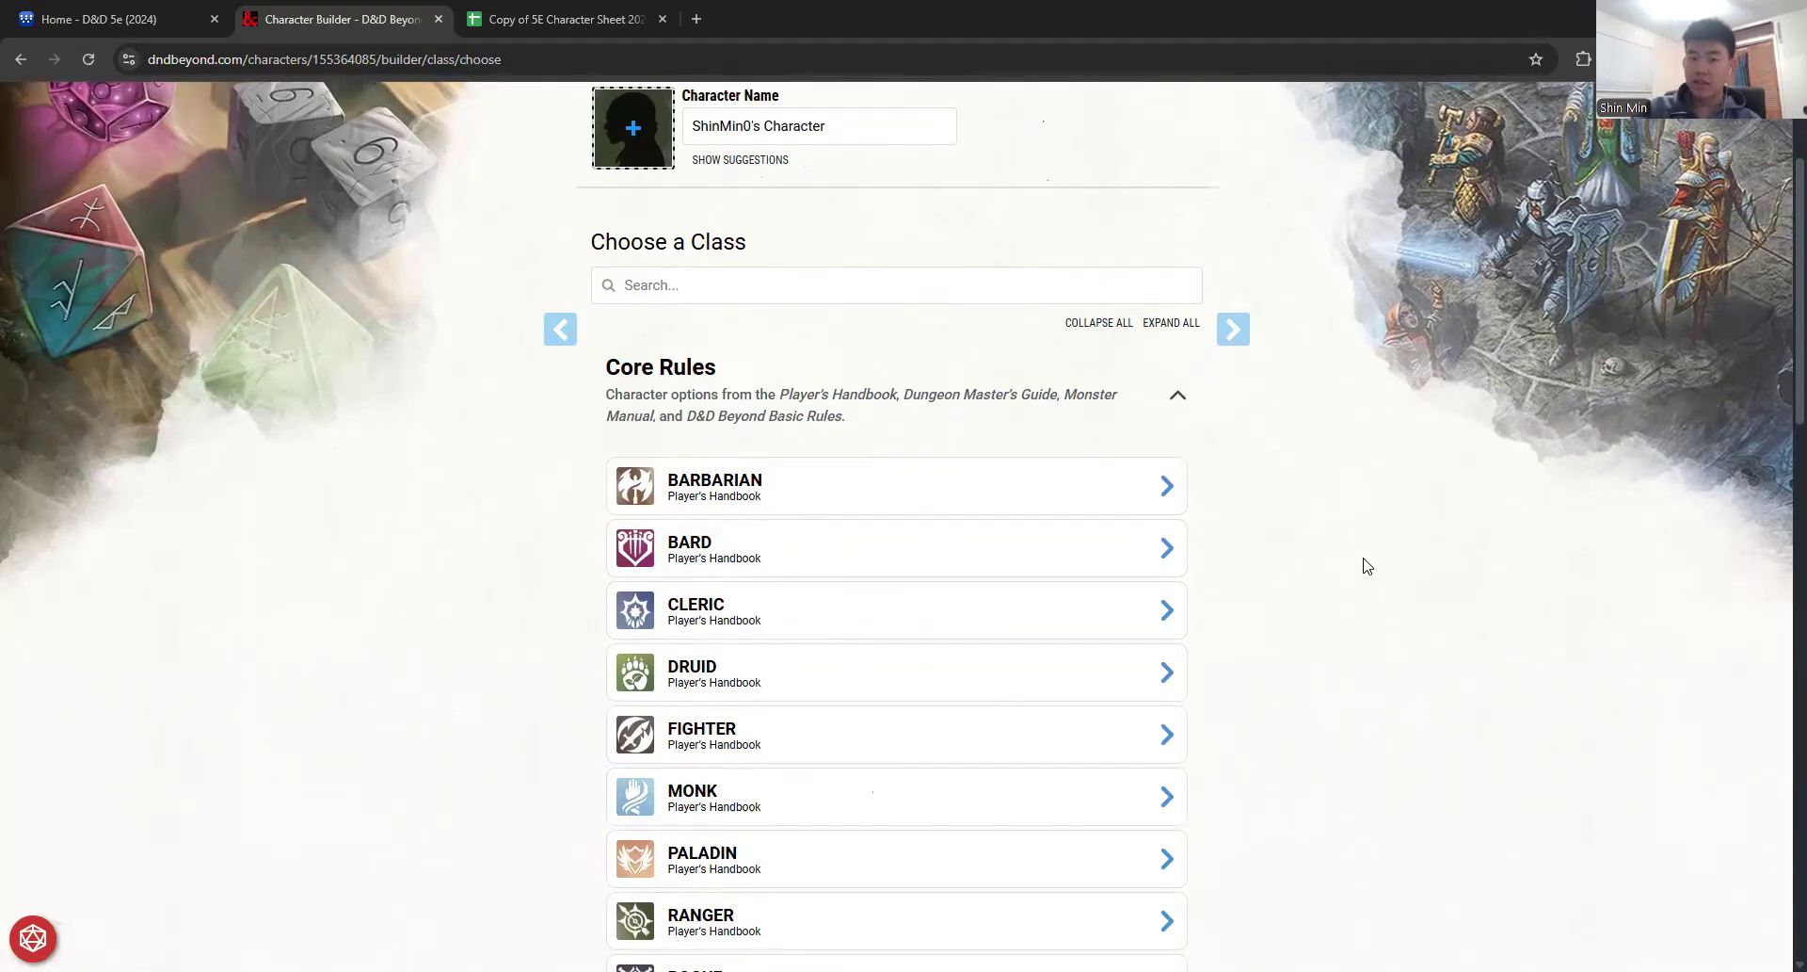
pyautogui.scroll(2, 1367, 565)
pyautogui.scroll(-2, 1367, 565)
pyautogui.scroll(-1, 1367, 565)
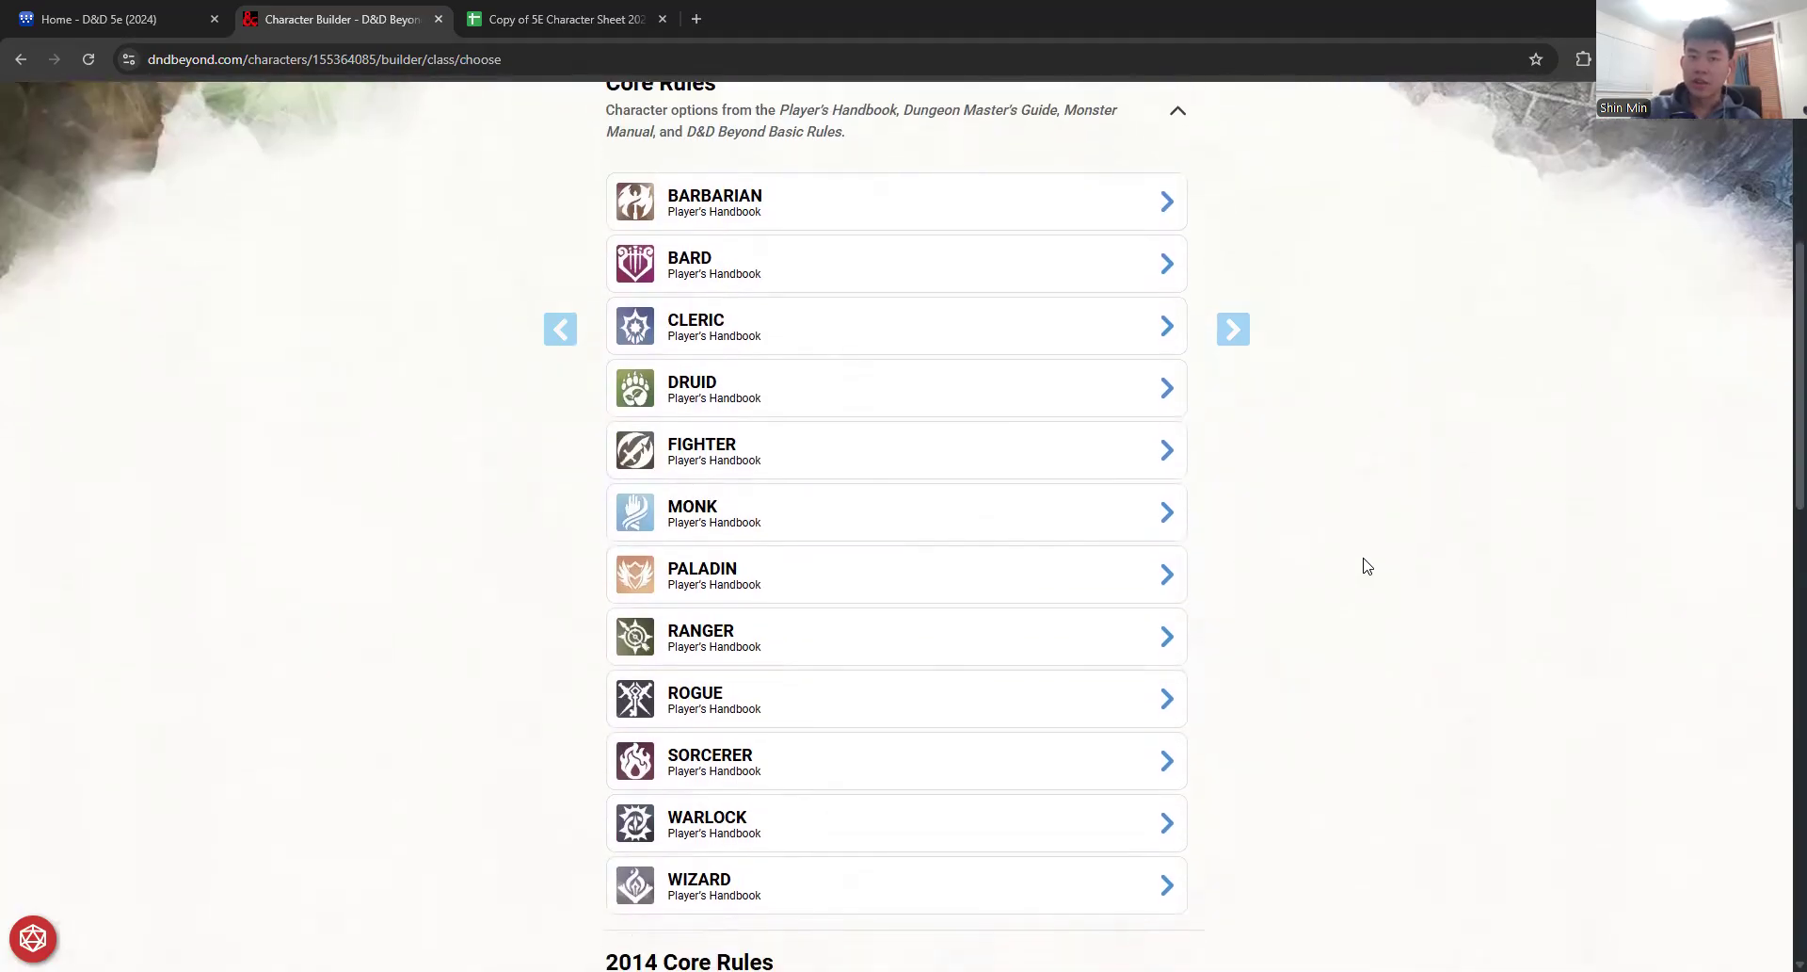
pyautogui.scroll(4, 1367, 565)
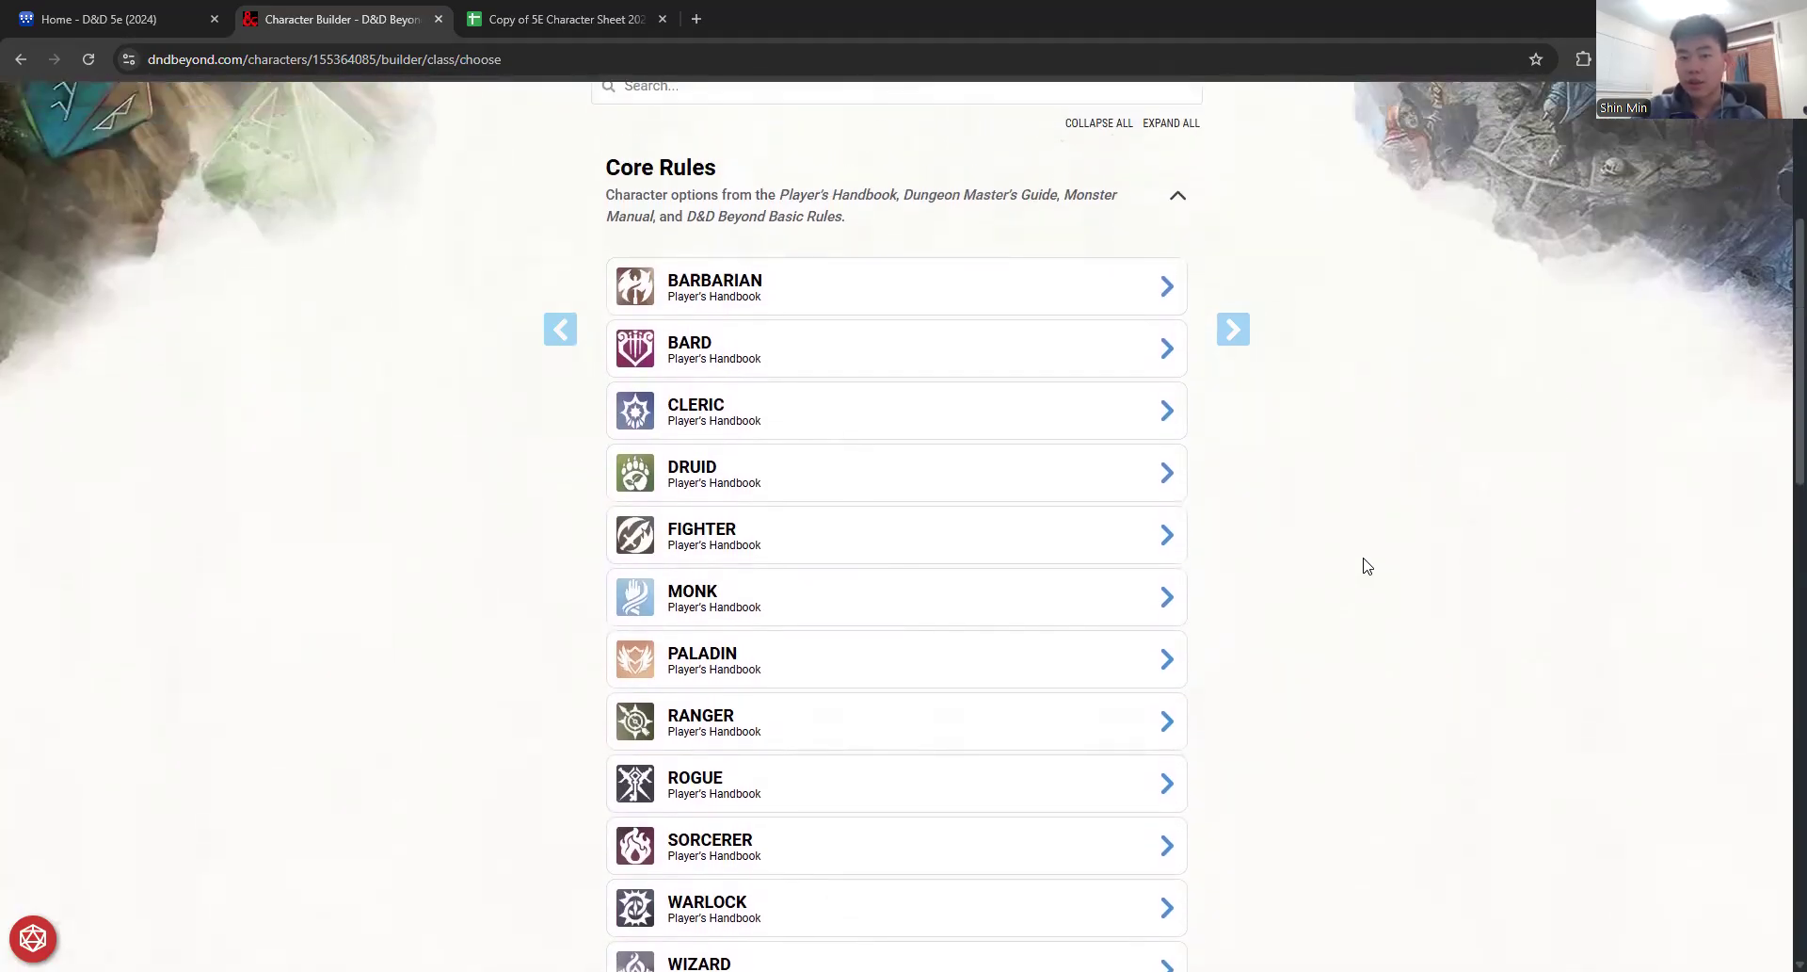
# Step: Switch to the D&D 5e (2024) wiki, open the UA playtest class Artificer UA3 (27.02.2025) and examine its level 1 Spellcasting rules
pyautogui.click(151, 28)
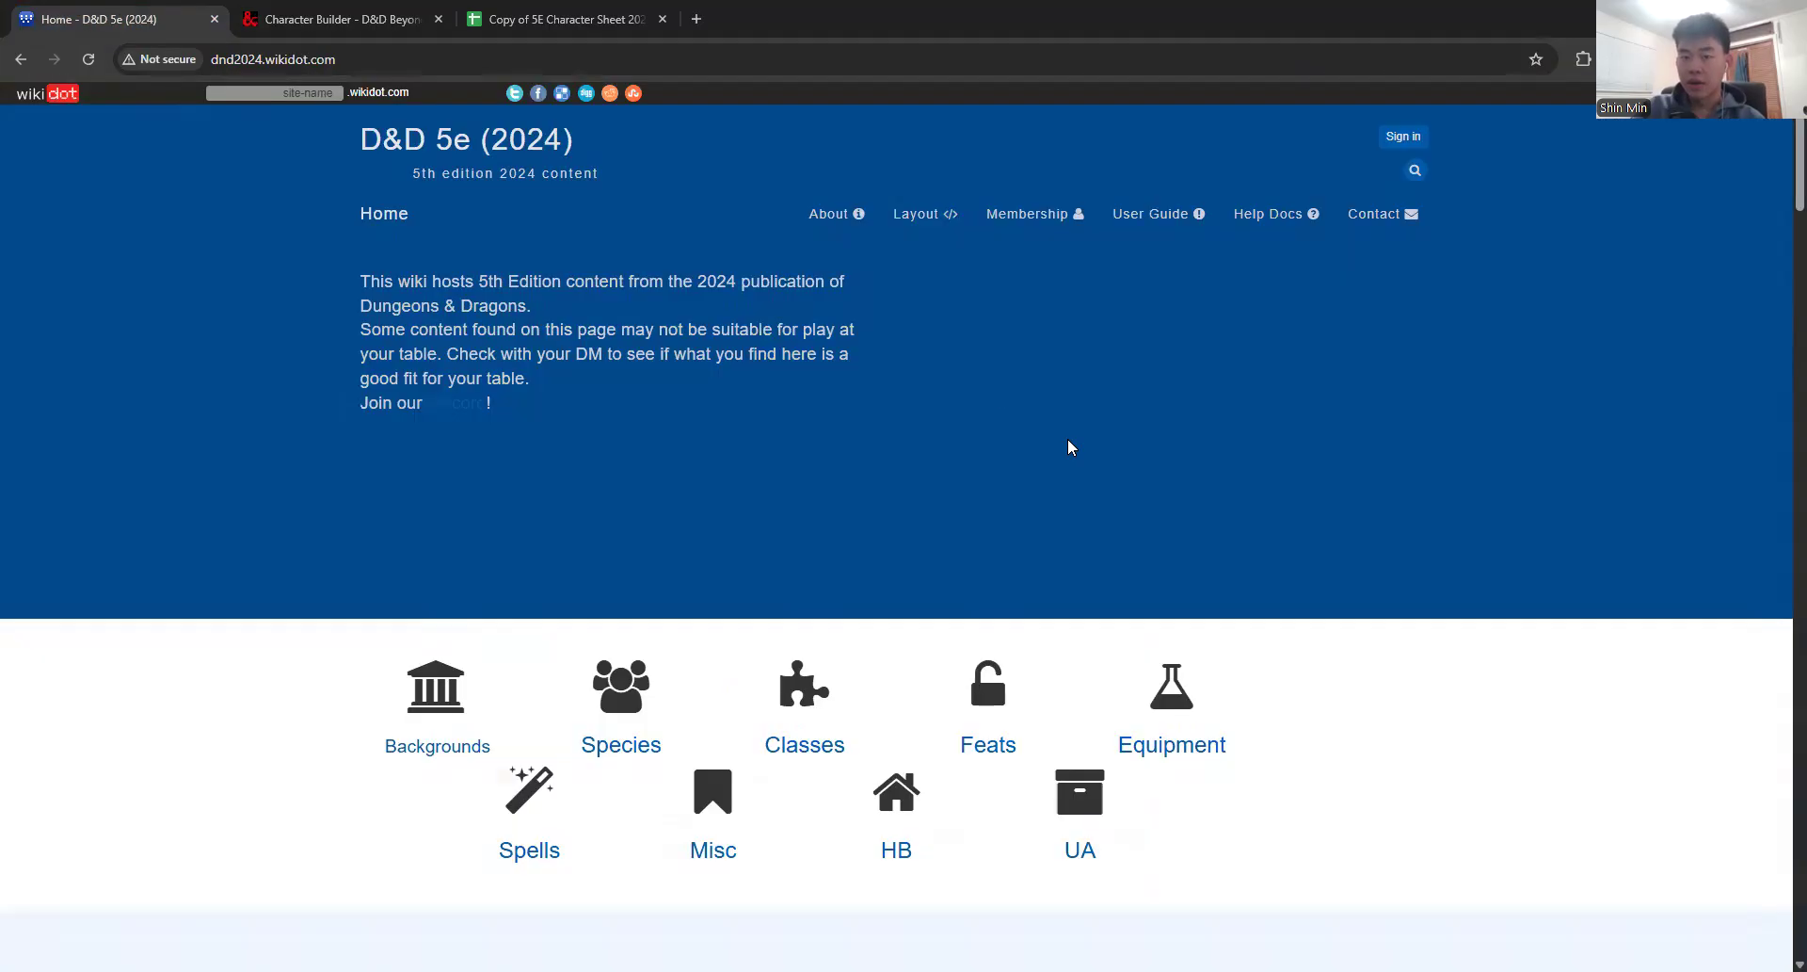
pyautogui.click(1090, 851)
pyautogui.click(933, 619)
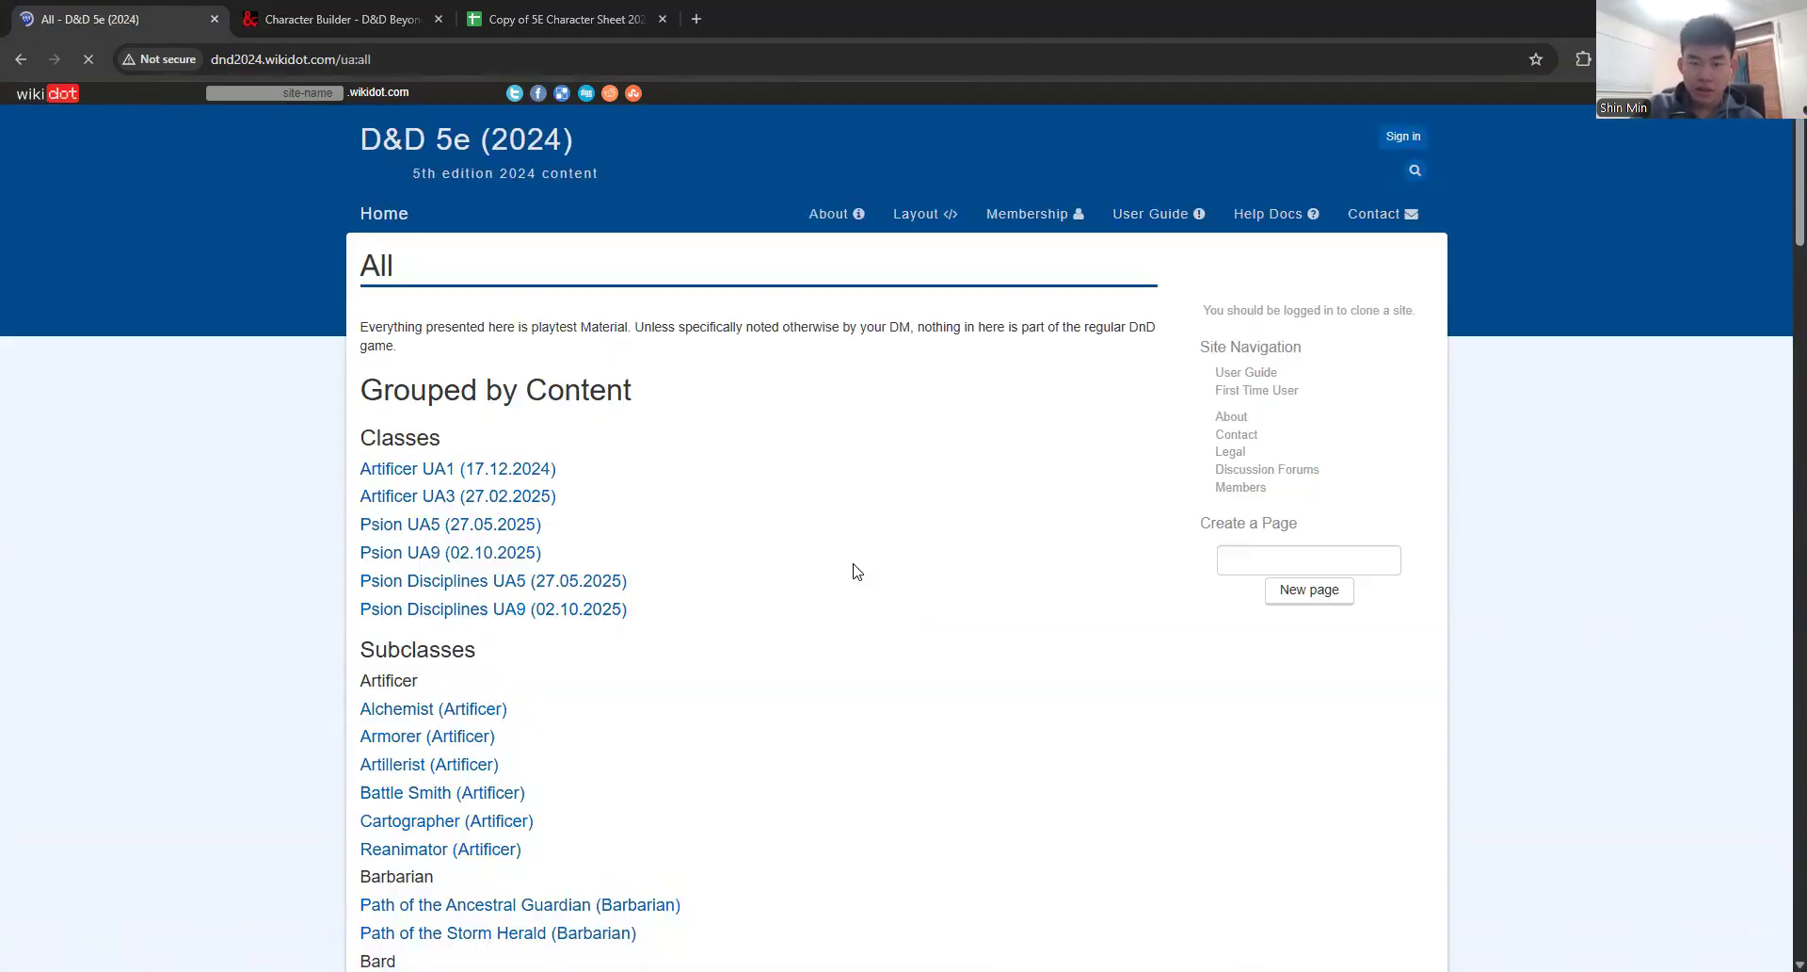
pyautogui.click(493, 507)
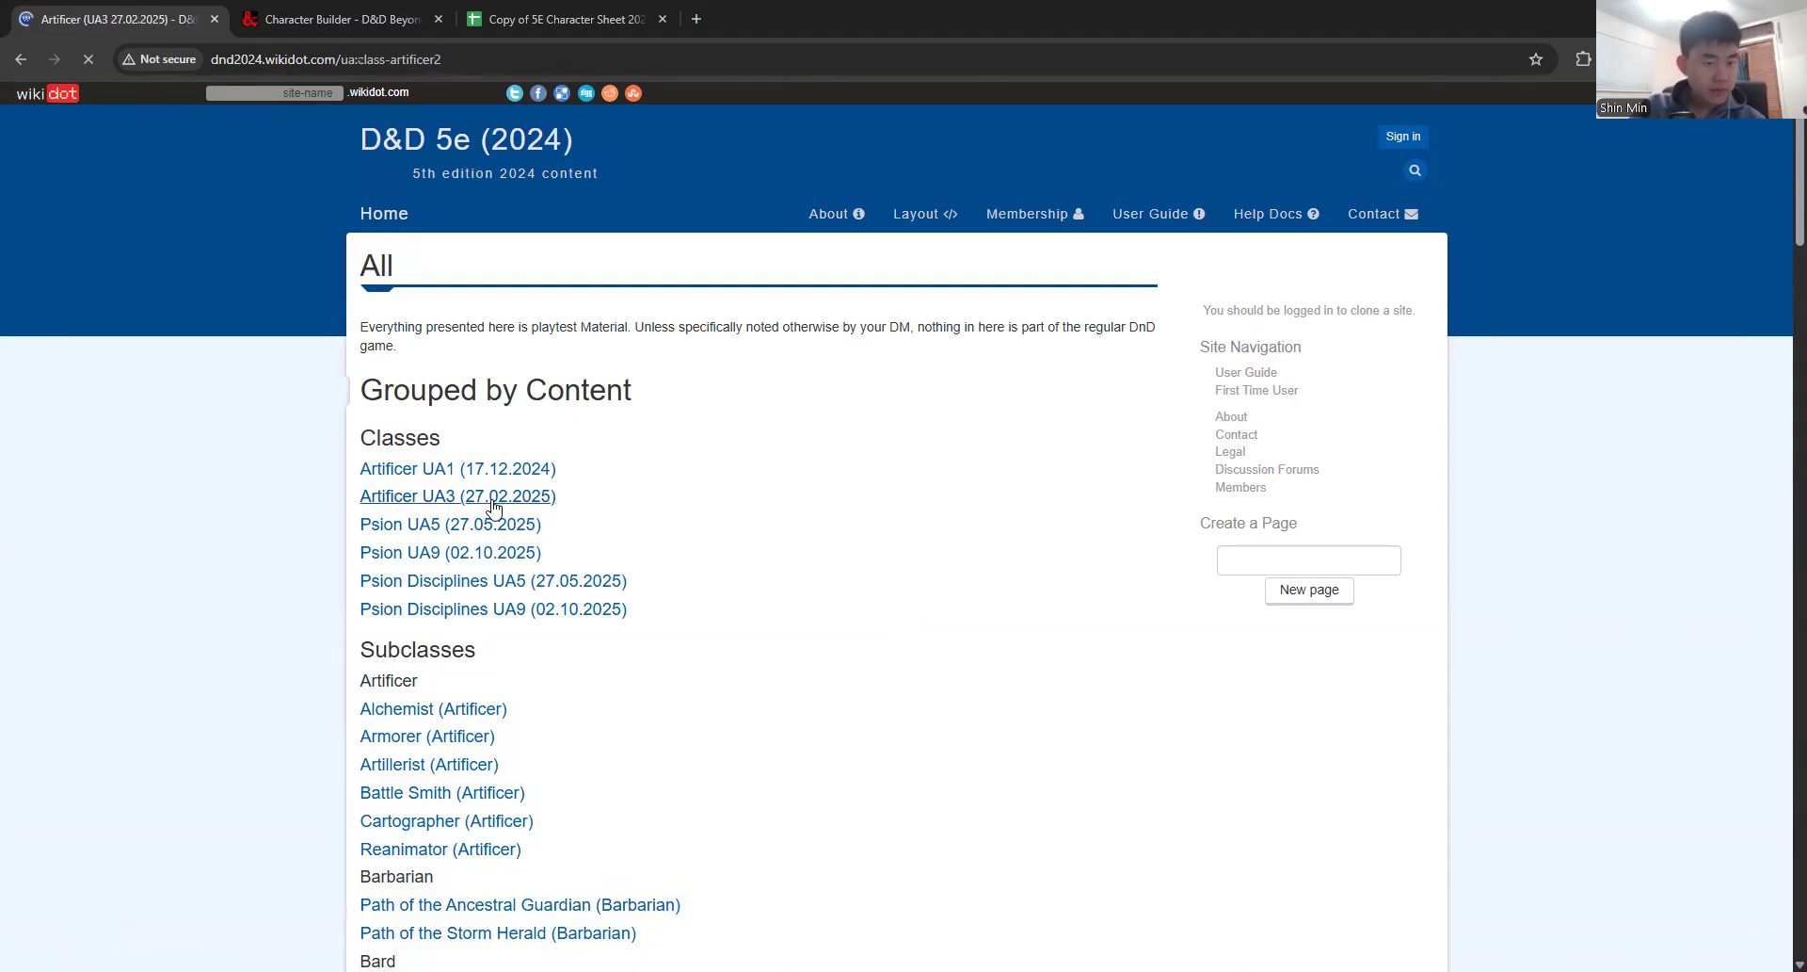
pyautogui.scroll(-5, 638, 510)
pyautogui.scroll(-18, 638, 509)
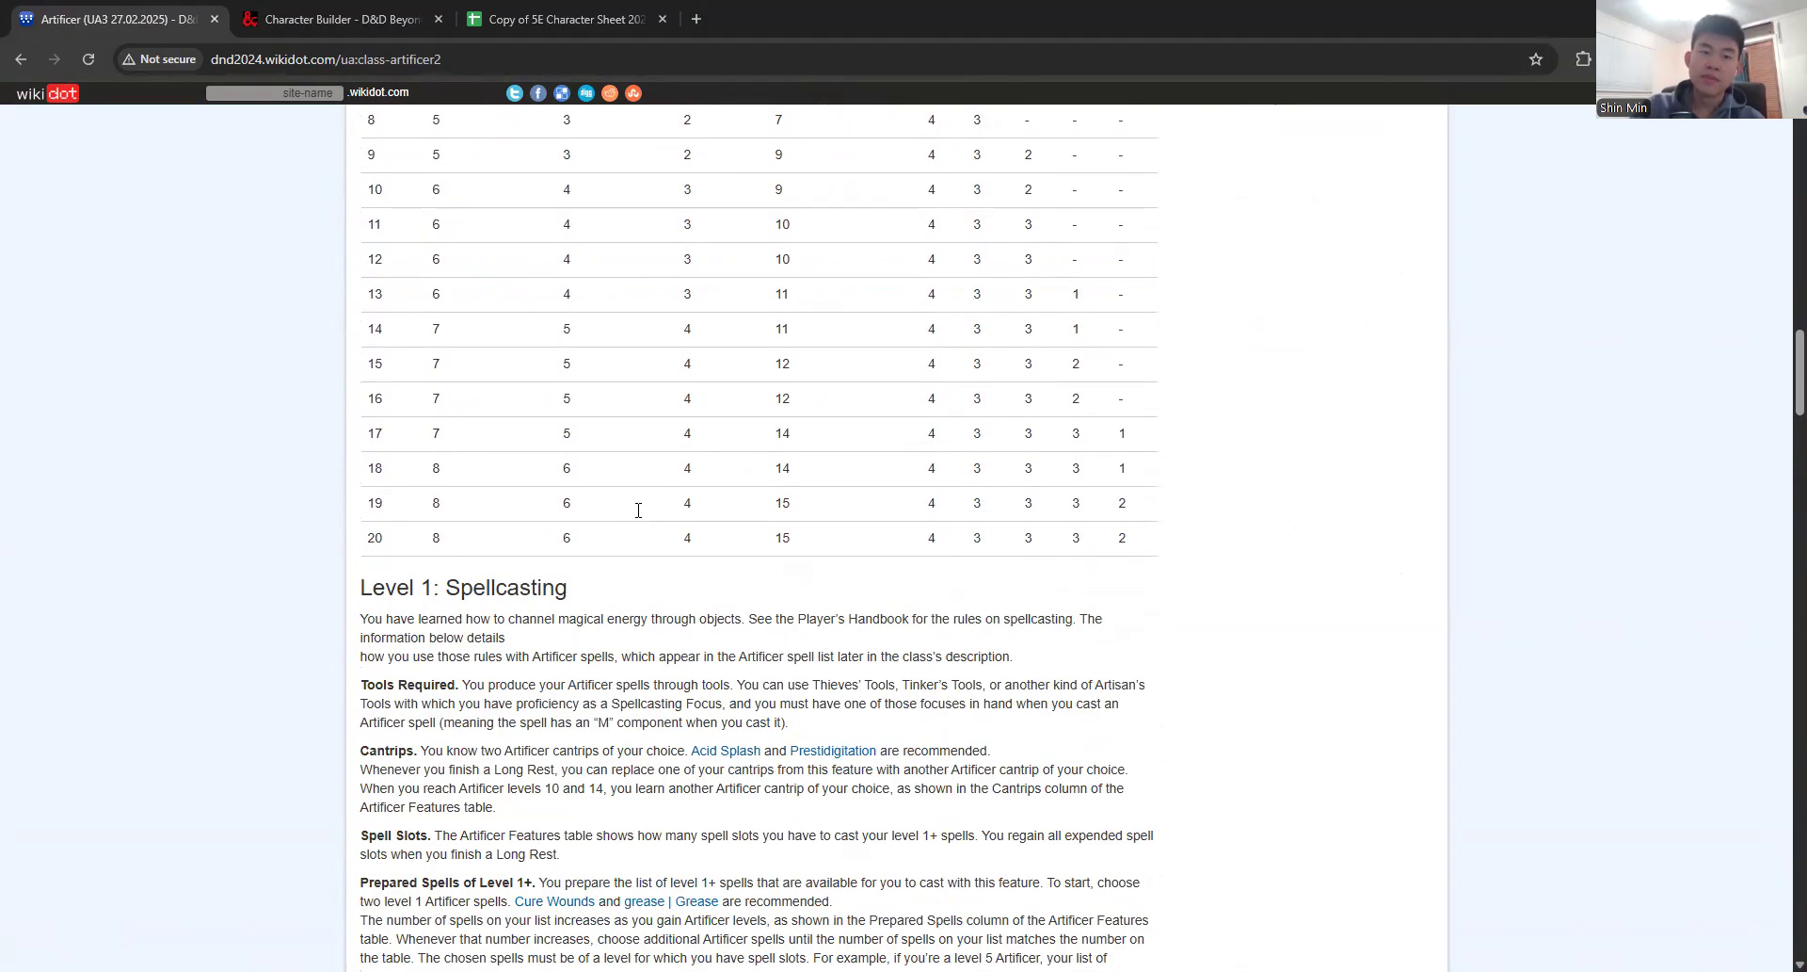
pyautogui.scroll(-4, 638, 510)
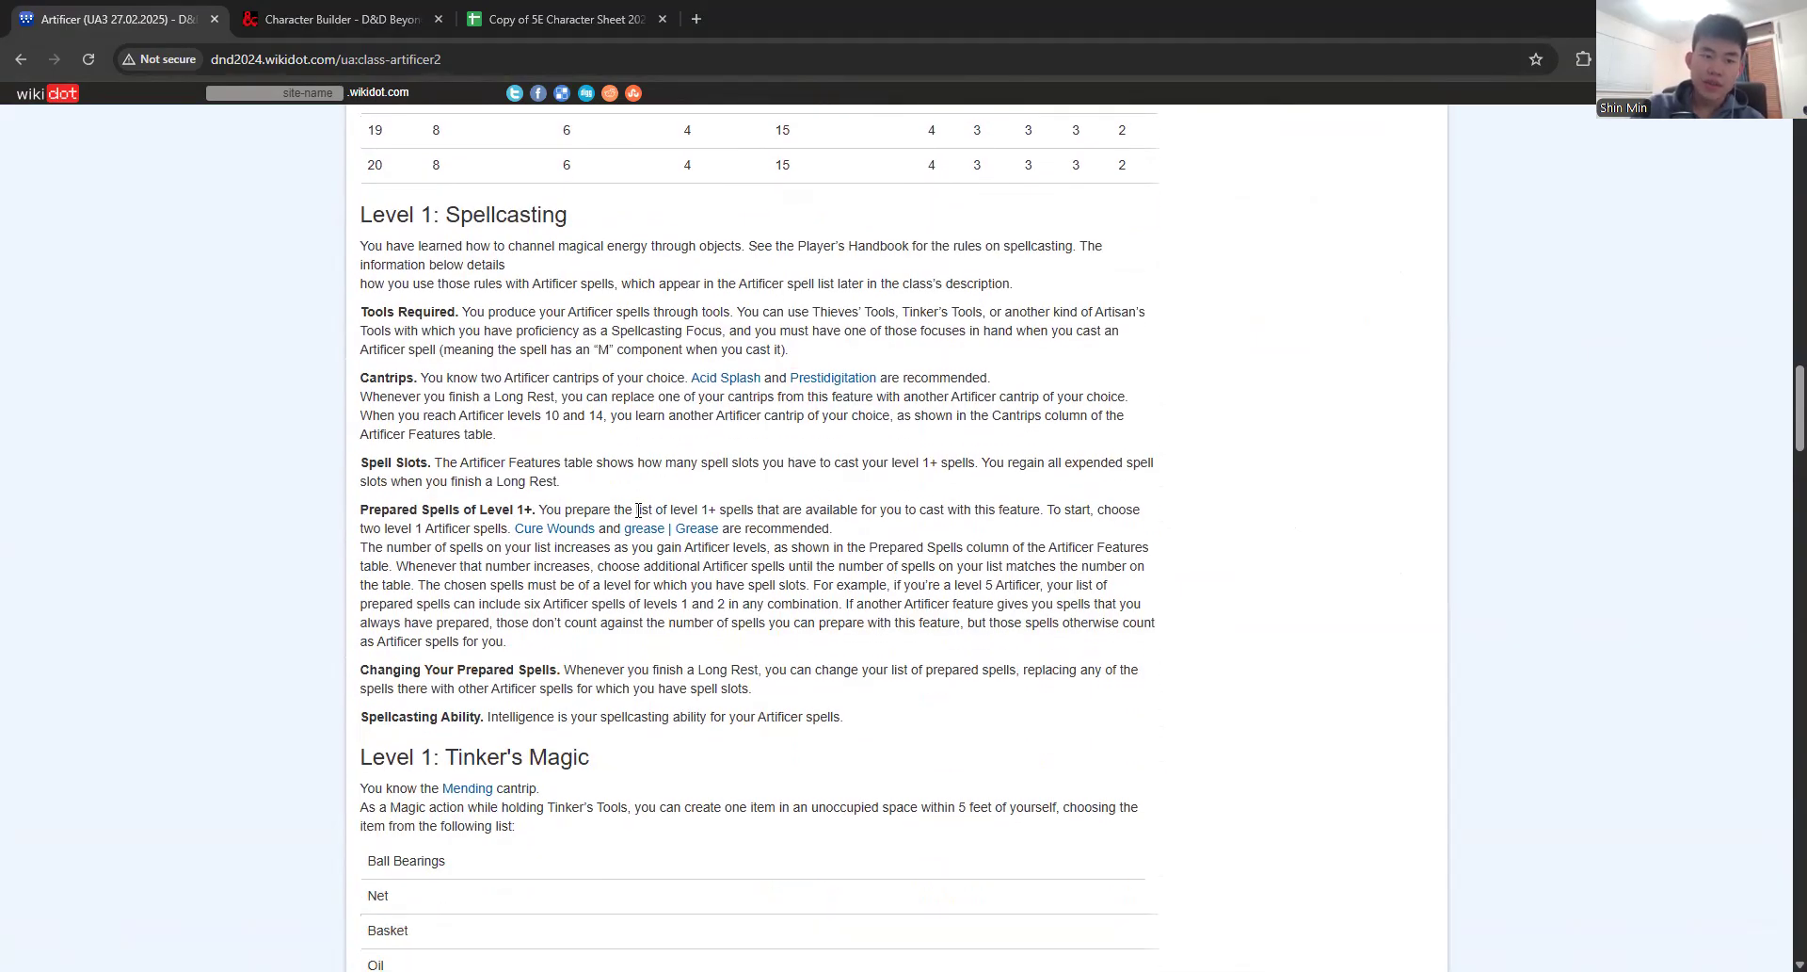
pyautogui.scroll(1, 509, 302)
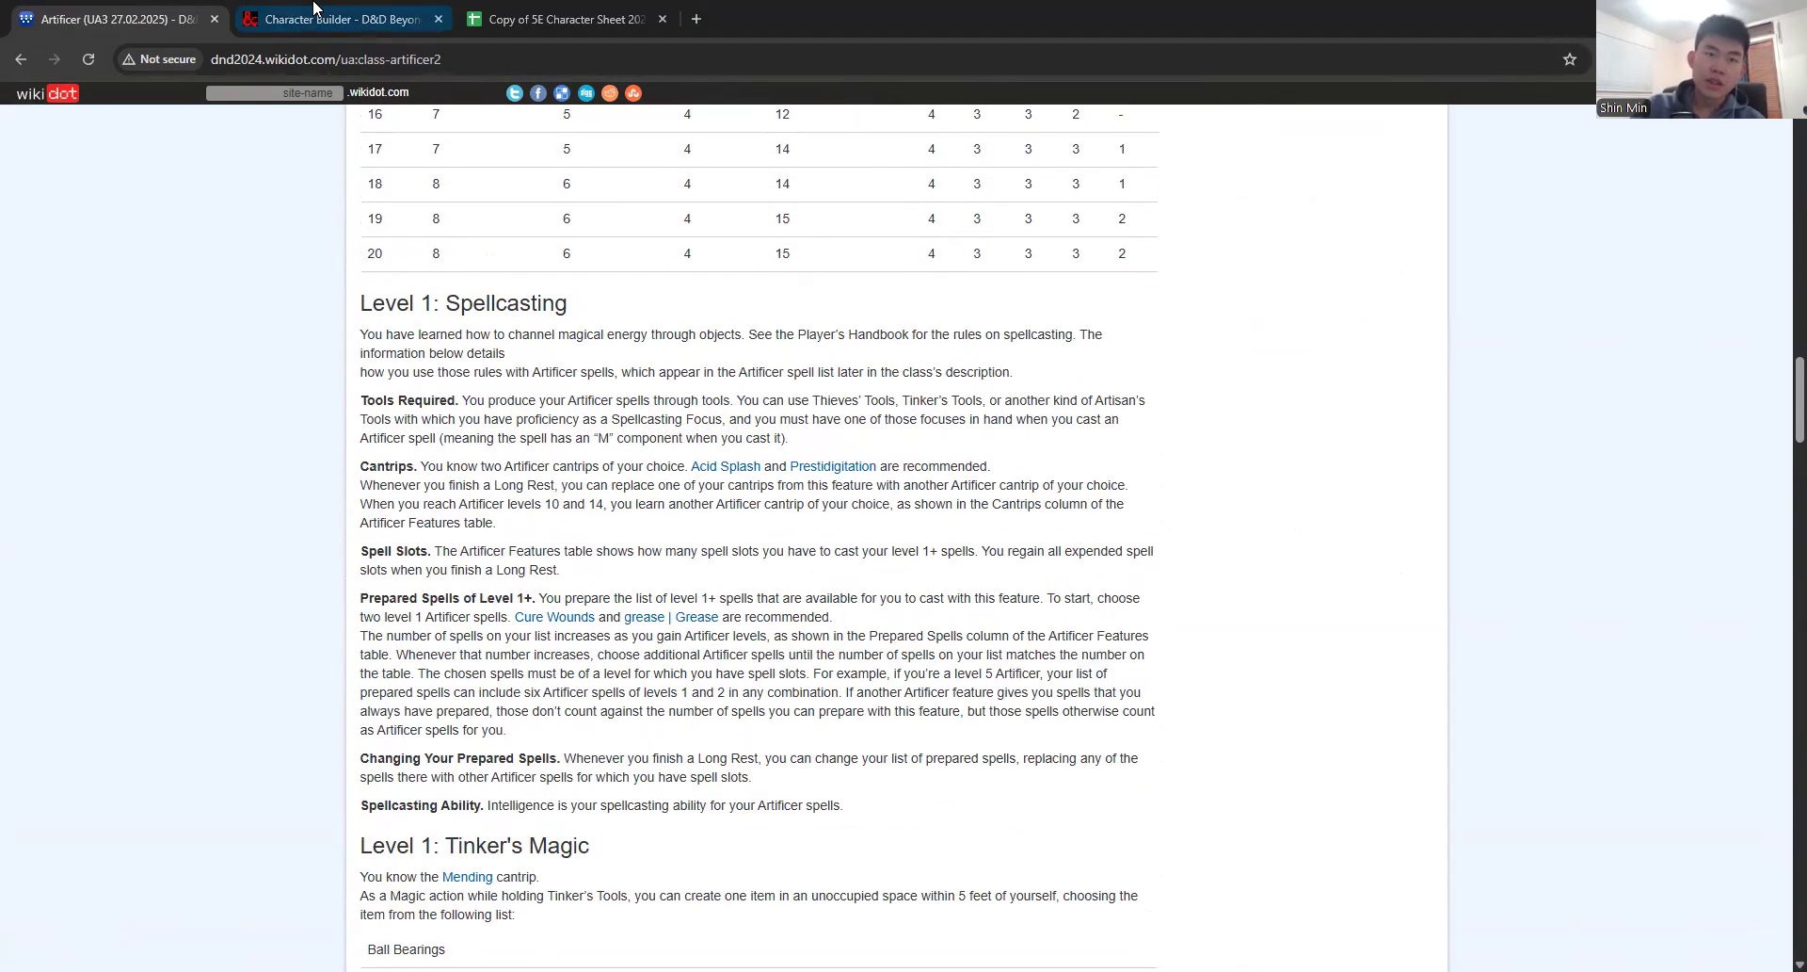
# Step: Return to the D&D Beyond character builder, add the Core Rules Fighter class and set its level to 2
pyautogui.click(314, 13)
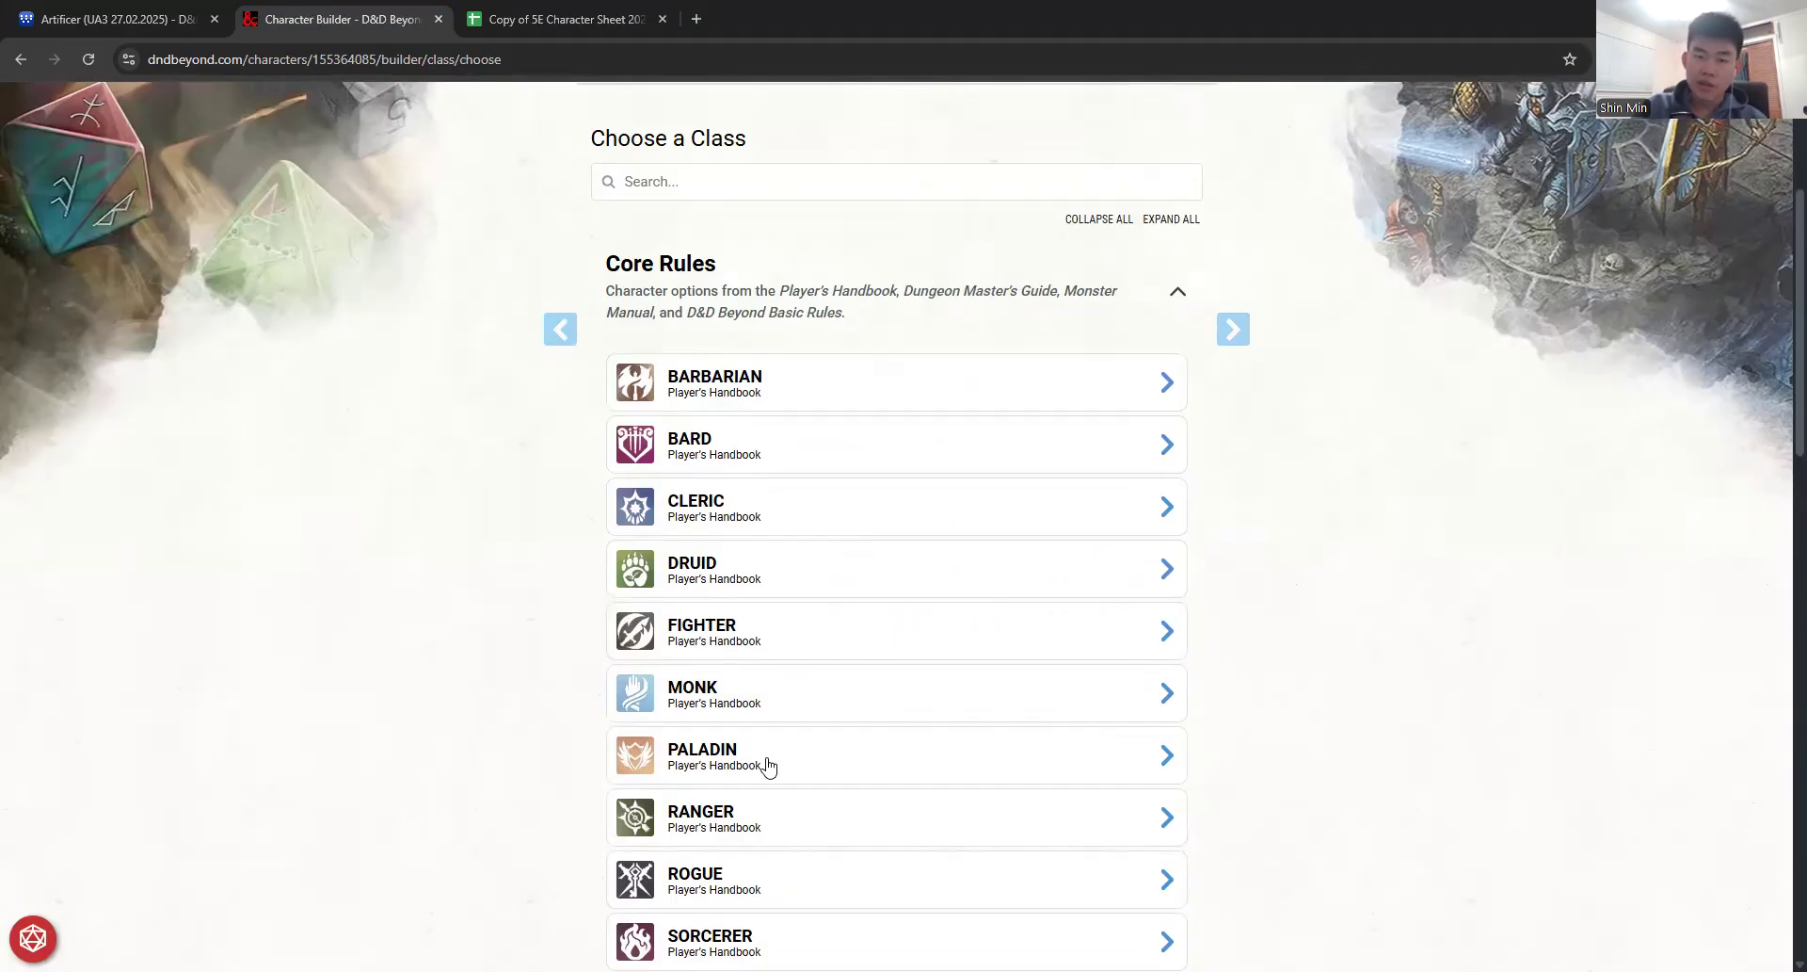
pyautogui.scroll(-1, 767, 765)
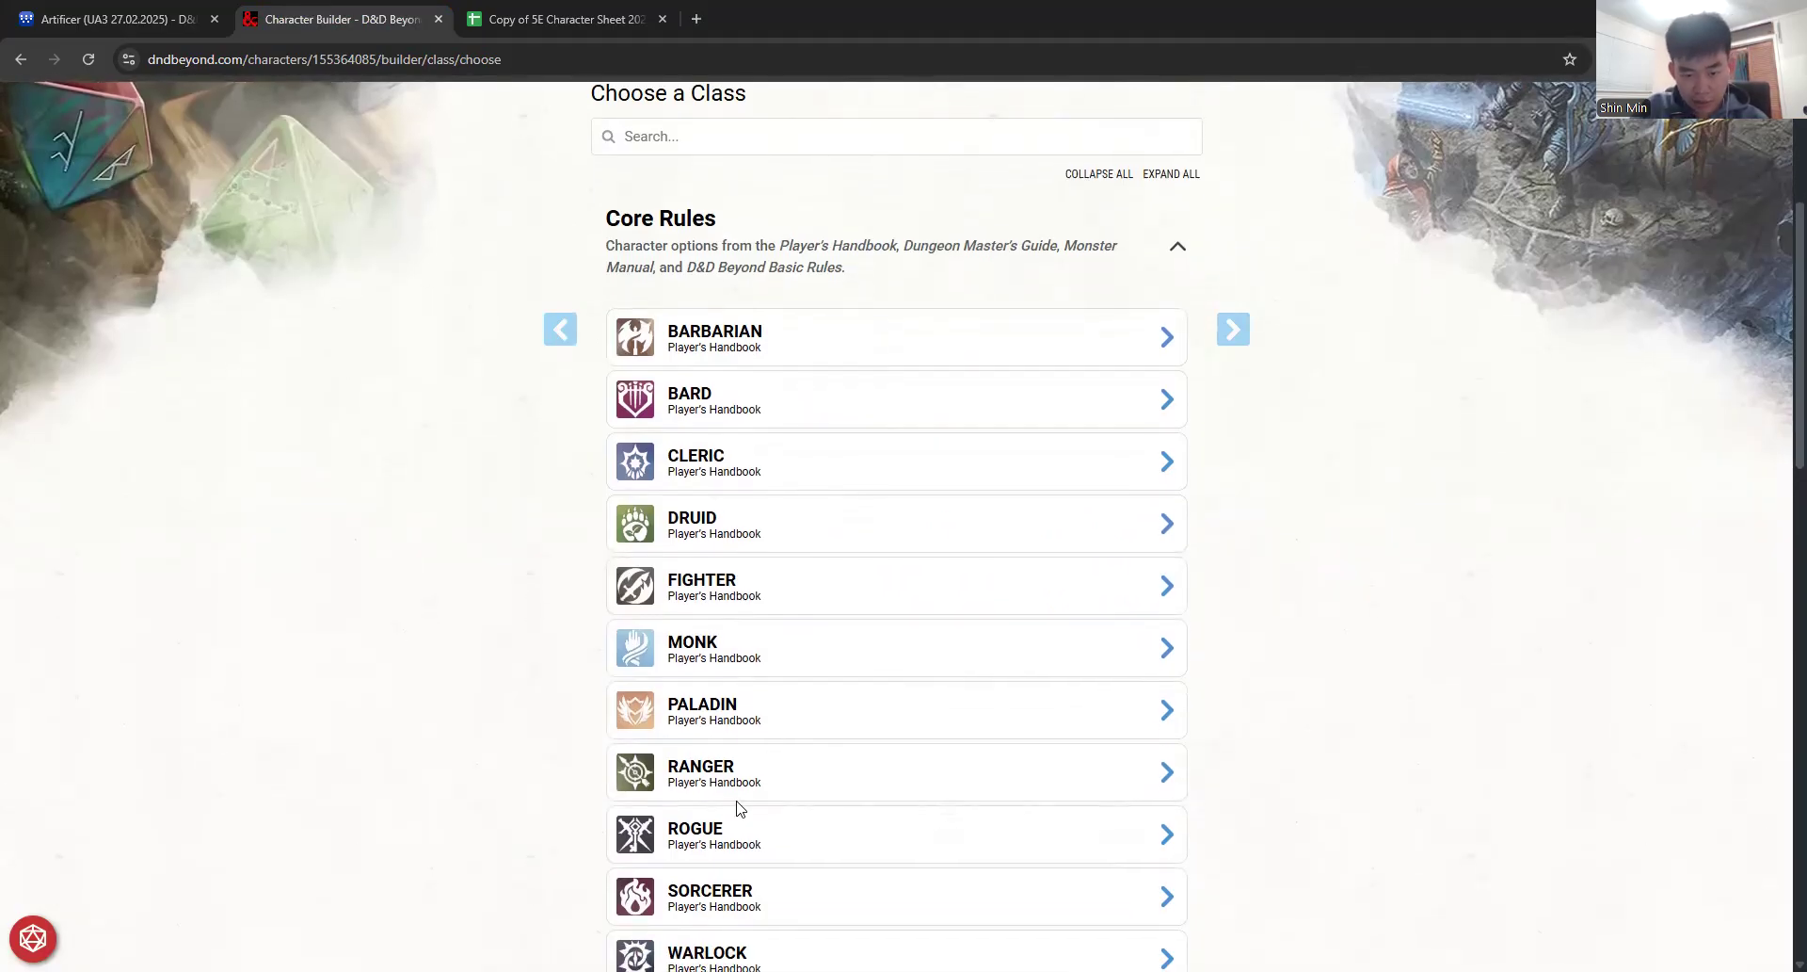
pyautogui.scroll(-1, 740, 807)
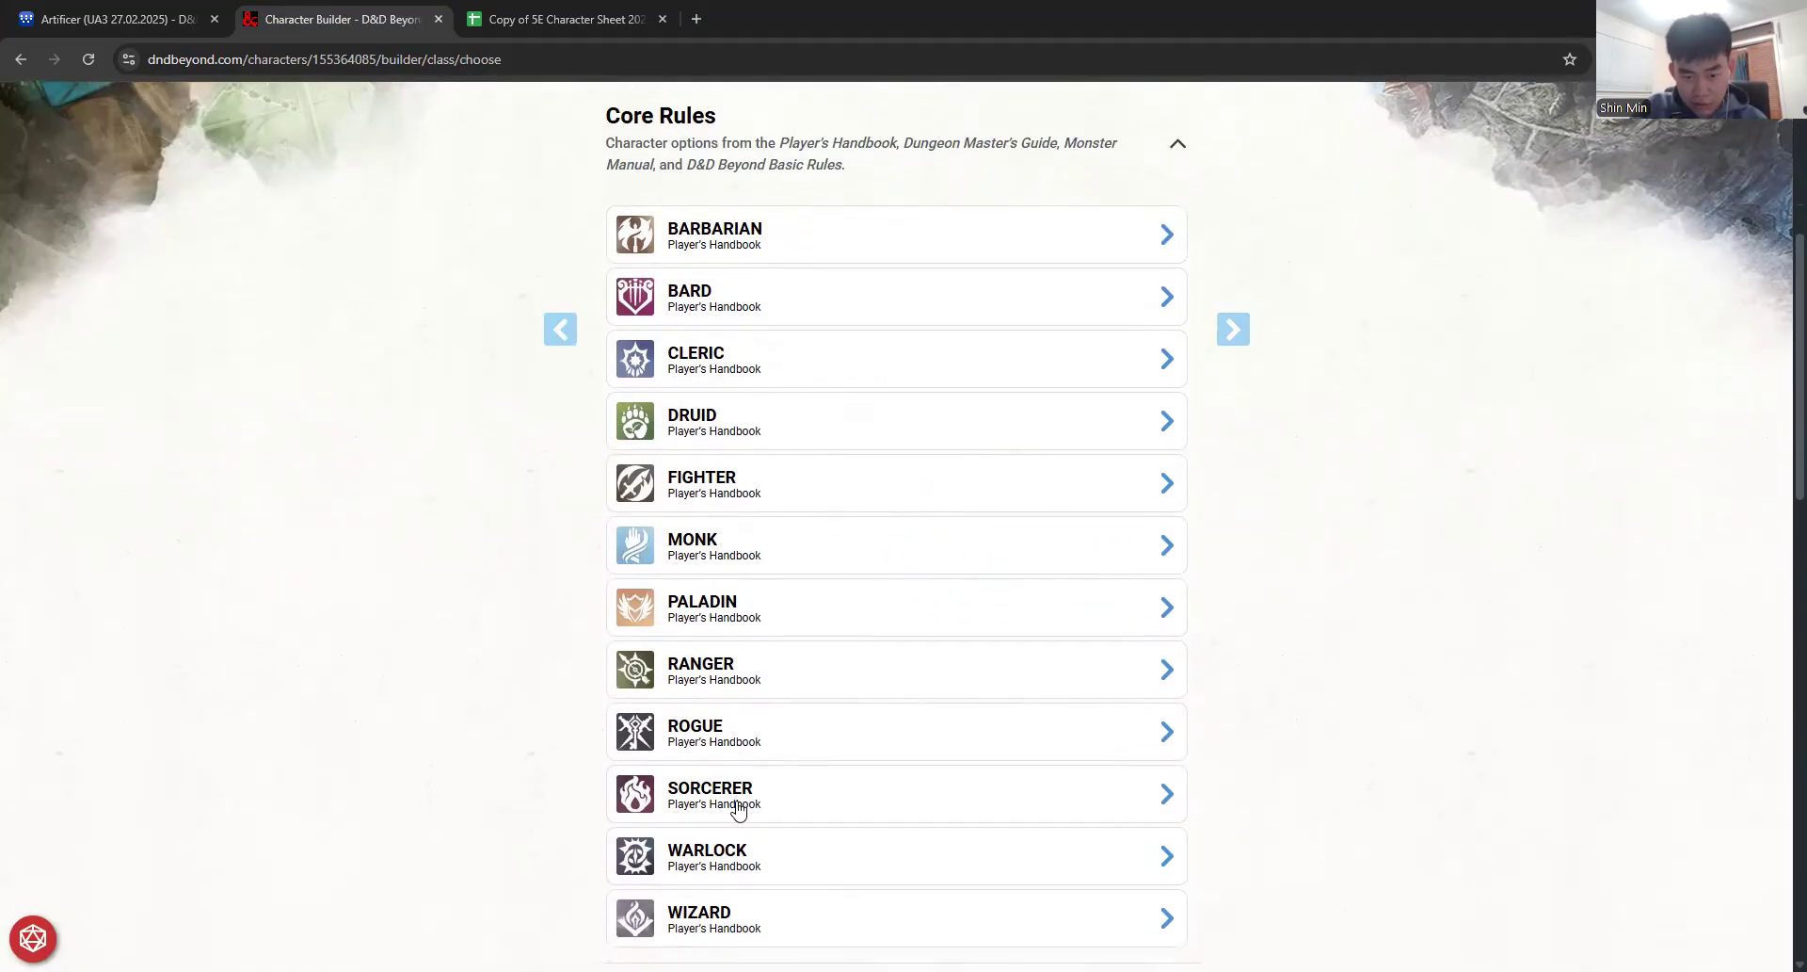
pyautogui.click(721, 486)
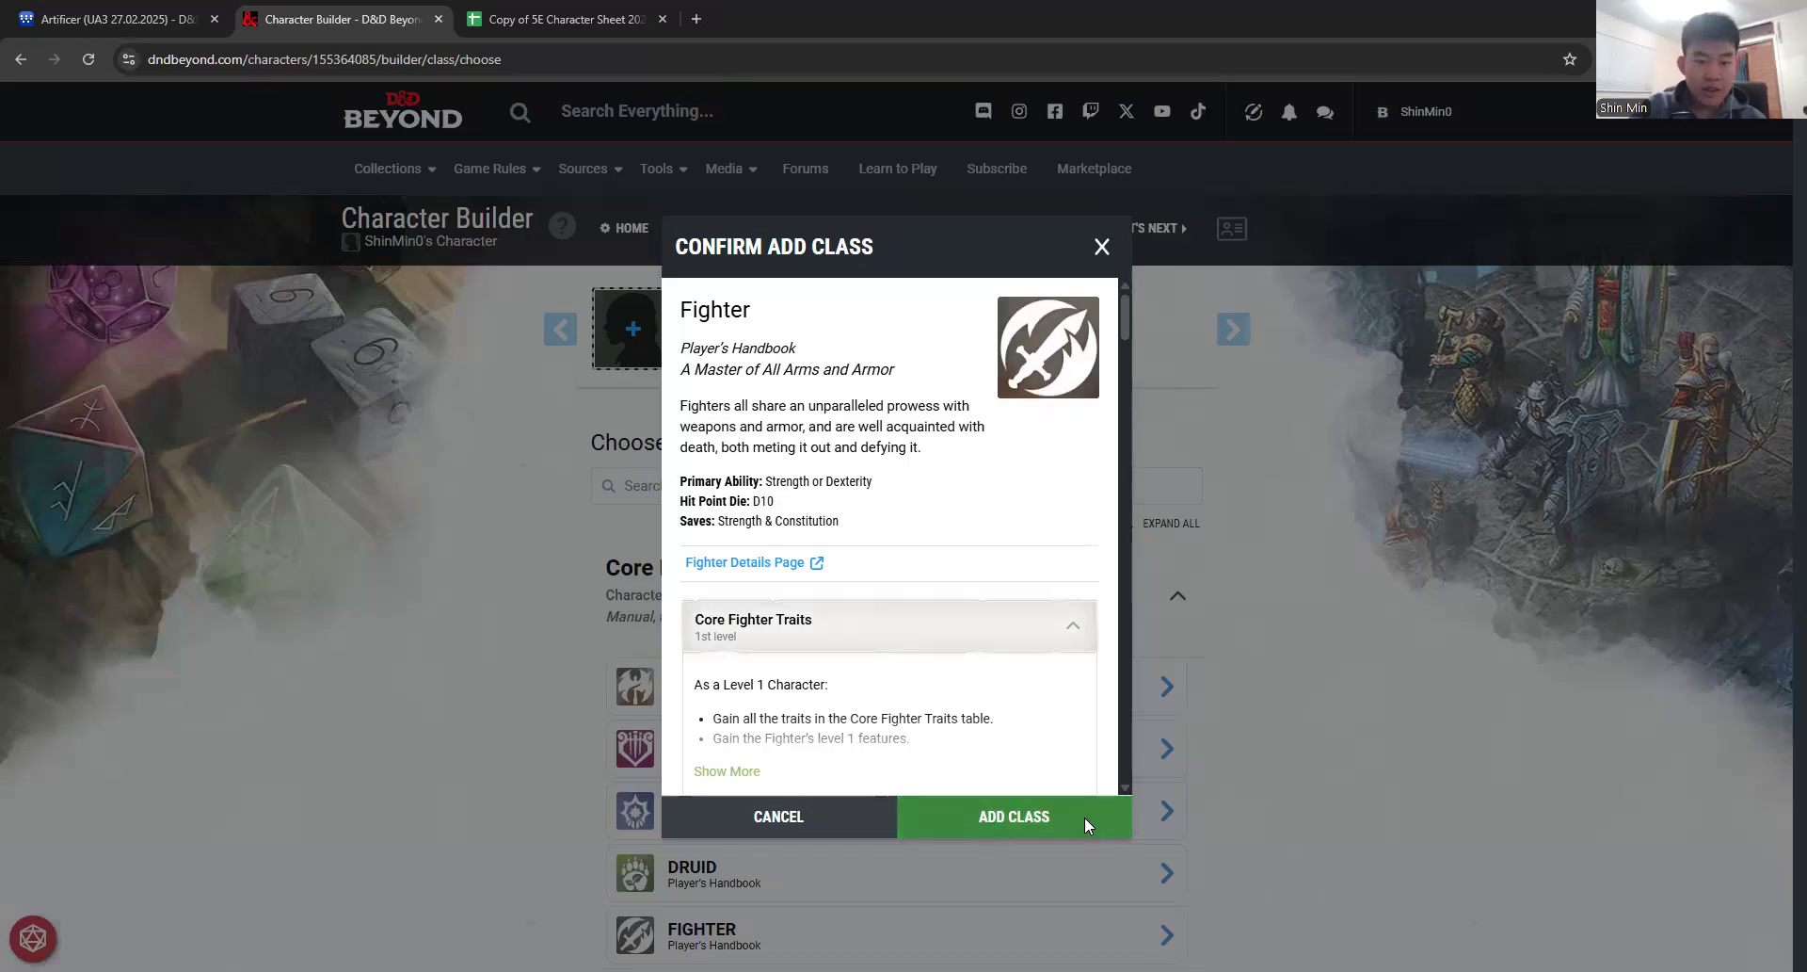
pyautogui.click(1084, 816)
pyautogui.click(1142, 552)
pyautogui.click(1121, 602)
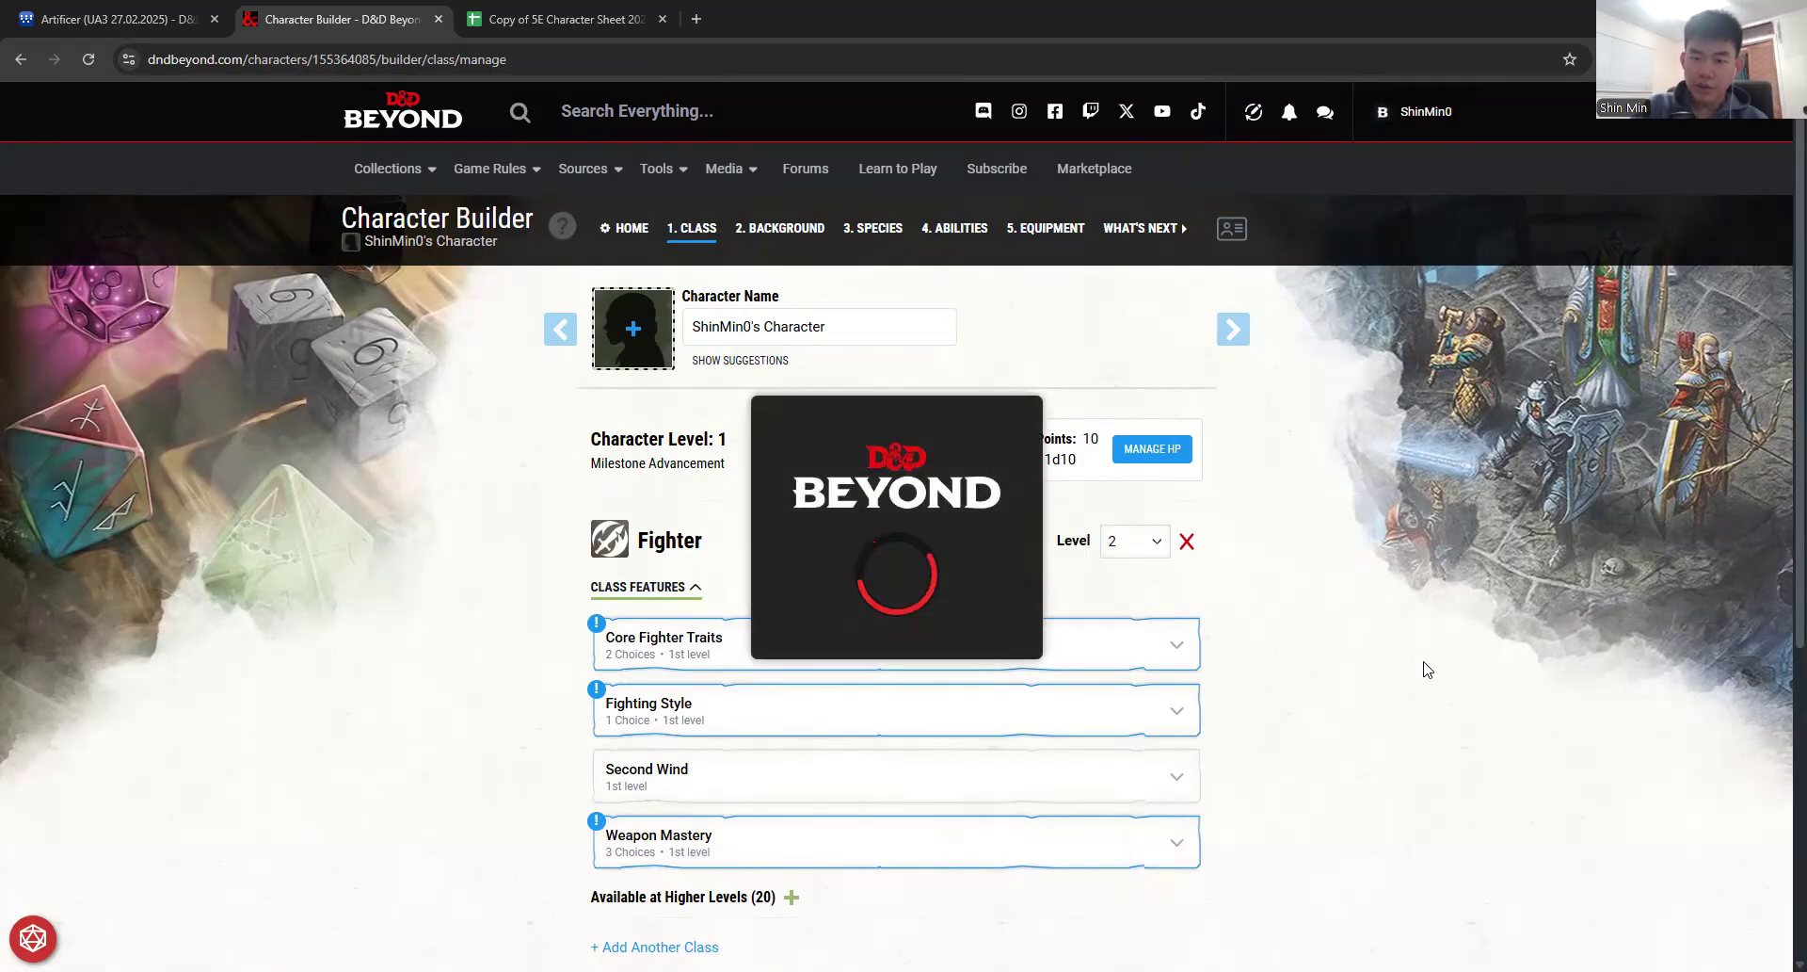
# Step: Examine the Fighter's class features, briefly expanding and collapsing Core Fighter Traits, Fighting Style and Weapon Mastery
pyautogui.scroll(-3, 1421, 666)
pyautogui.scroll(1, 1081, 578)
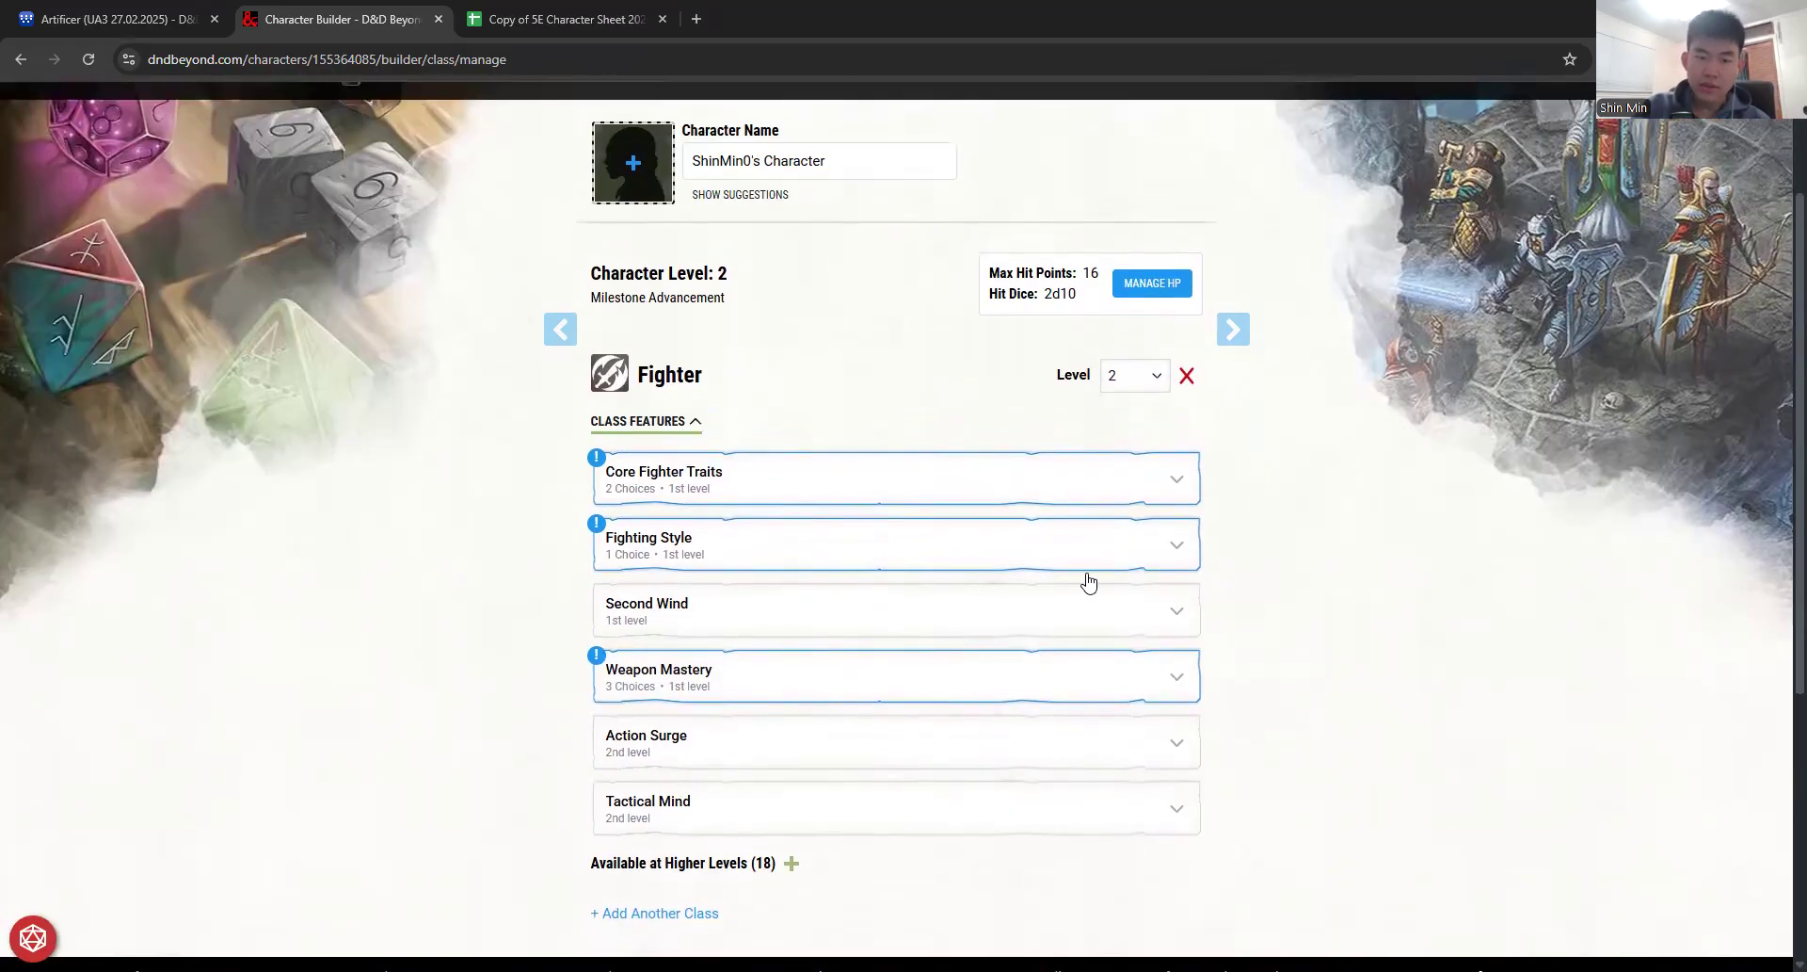
pyautogui.click(840, 489)
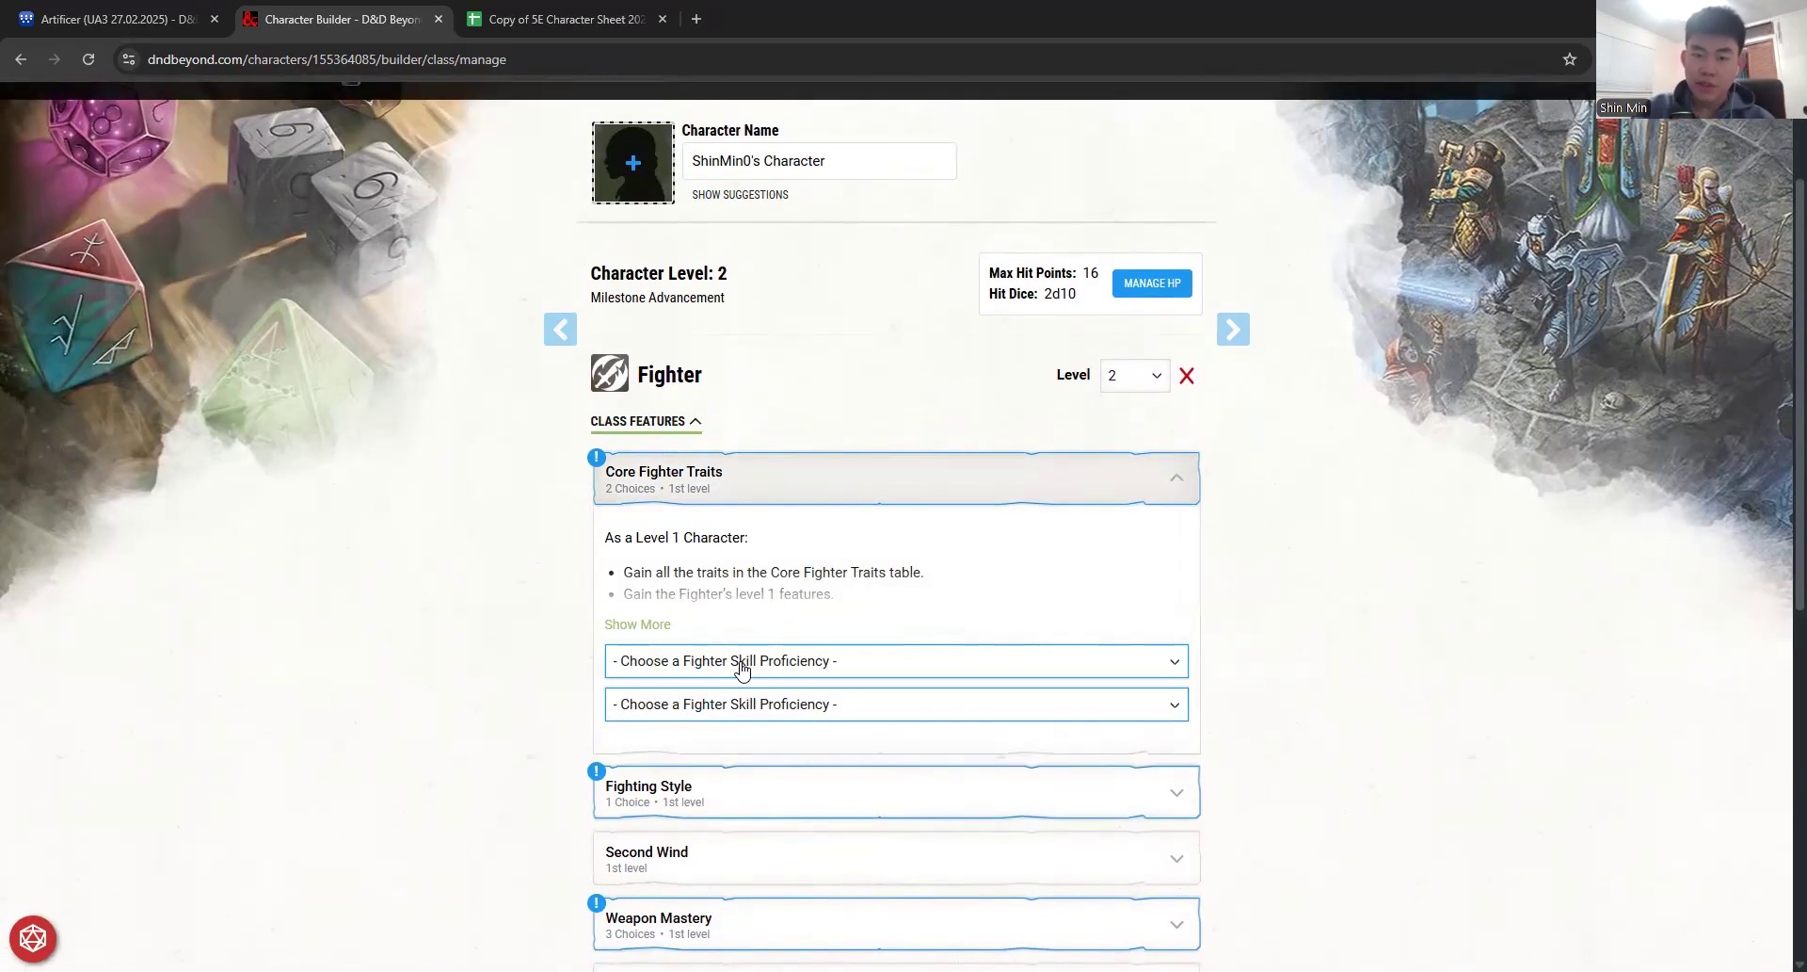
pyautogui.click(868, 500)
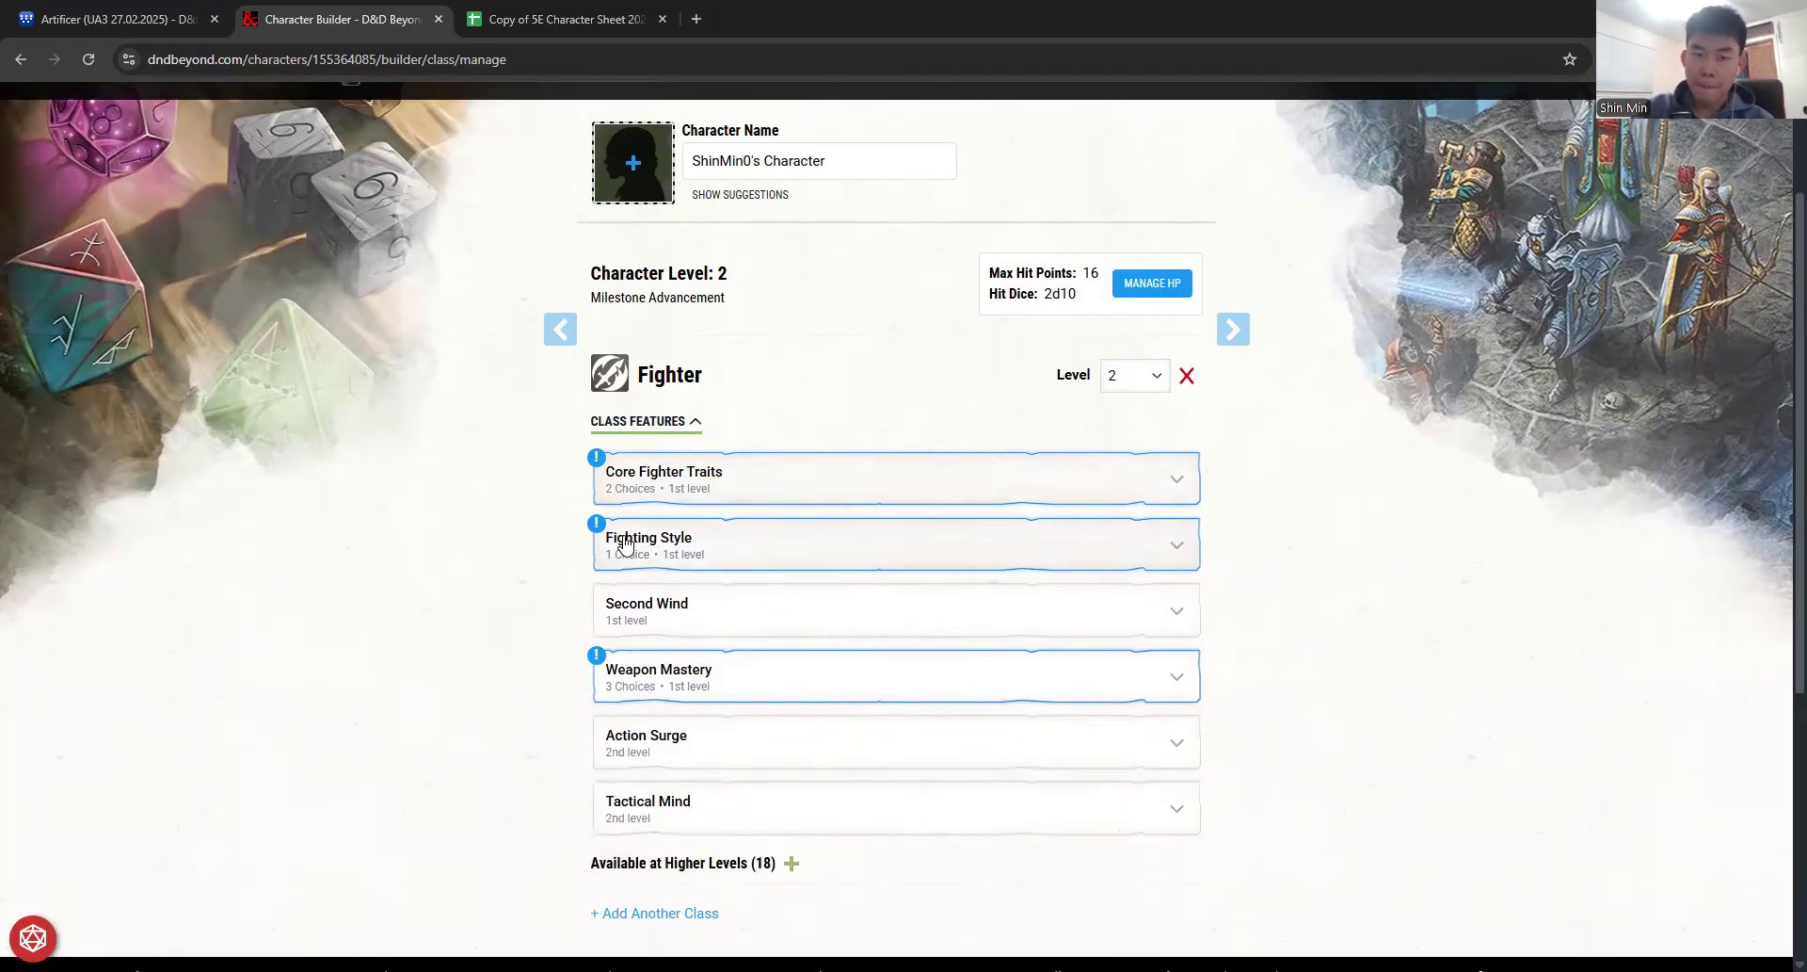
pyautogui.click(625, 556)
pyautogui.click(681, 563)
pyautogui.click(685, 681)
pyautogui.click(685, 686)
pyautogui.scroll(-3, 685, 685)
pyautogui.scroll(1, 867, 590)
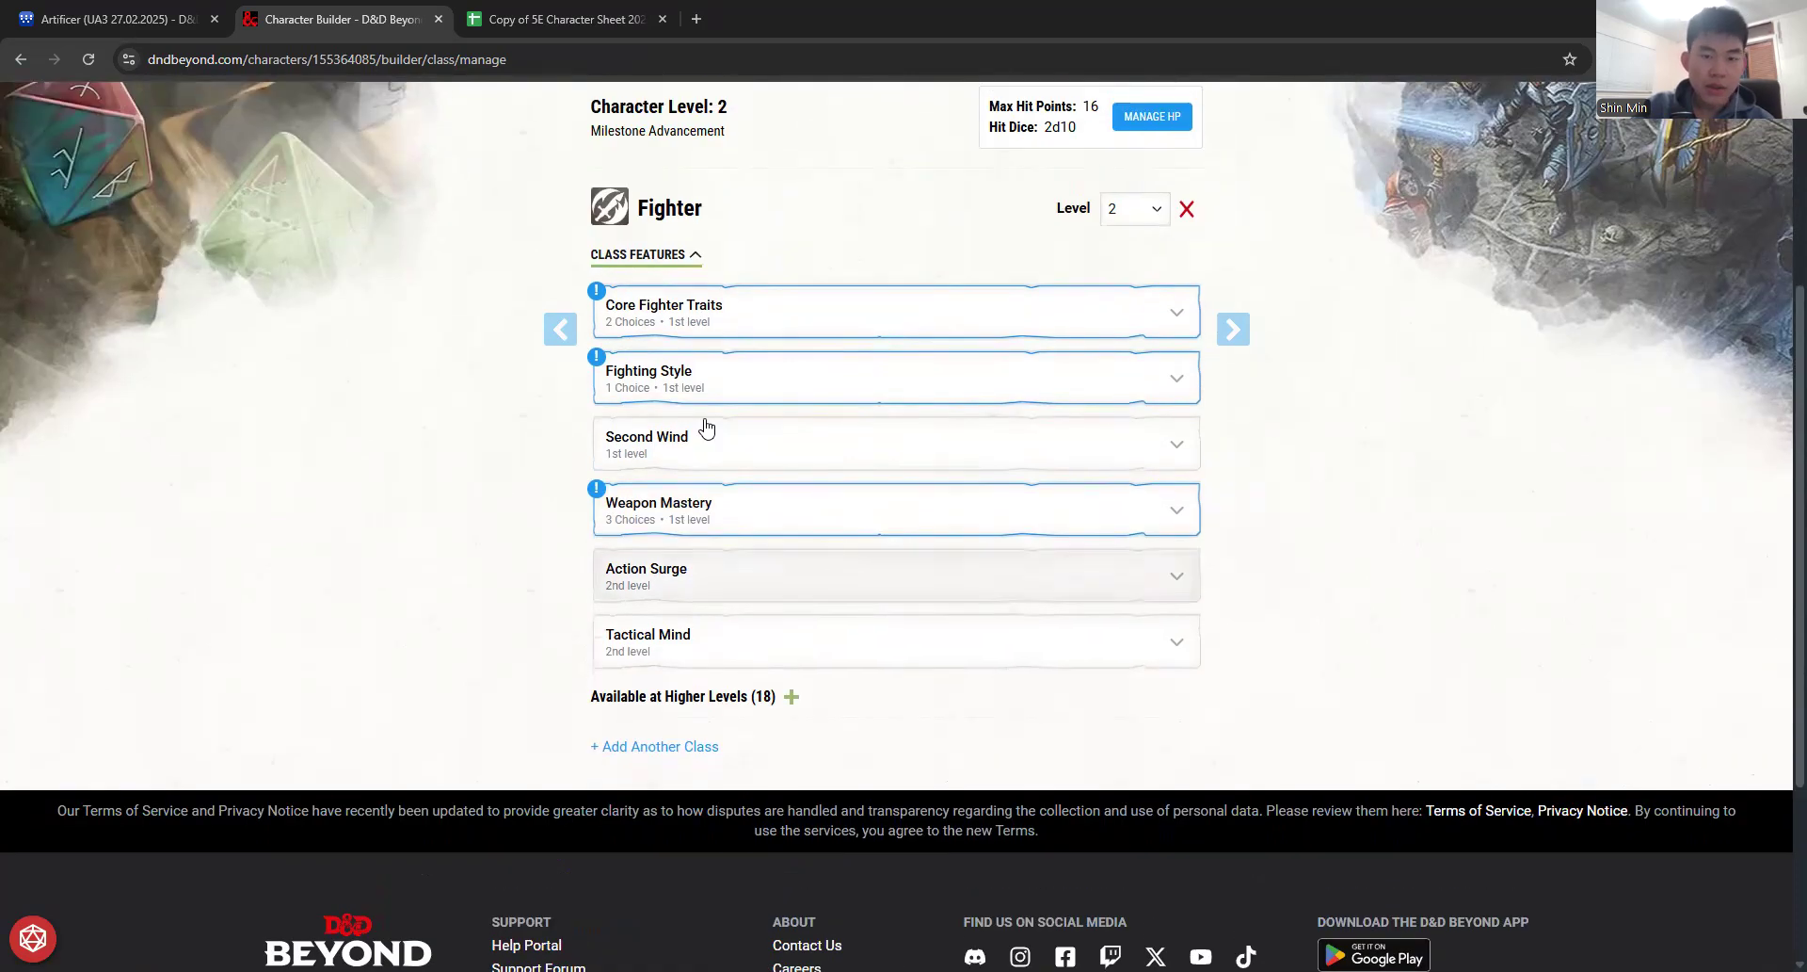
# Step: Copy the full Second Wind description and paste it into the first Class Features entry of the Google Sheets character sheet
pyautogui.click(706, 437)
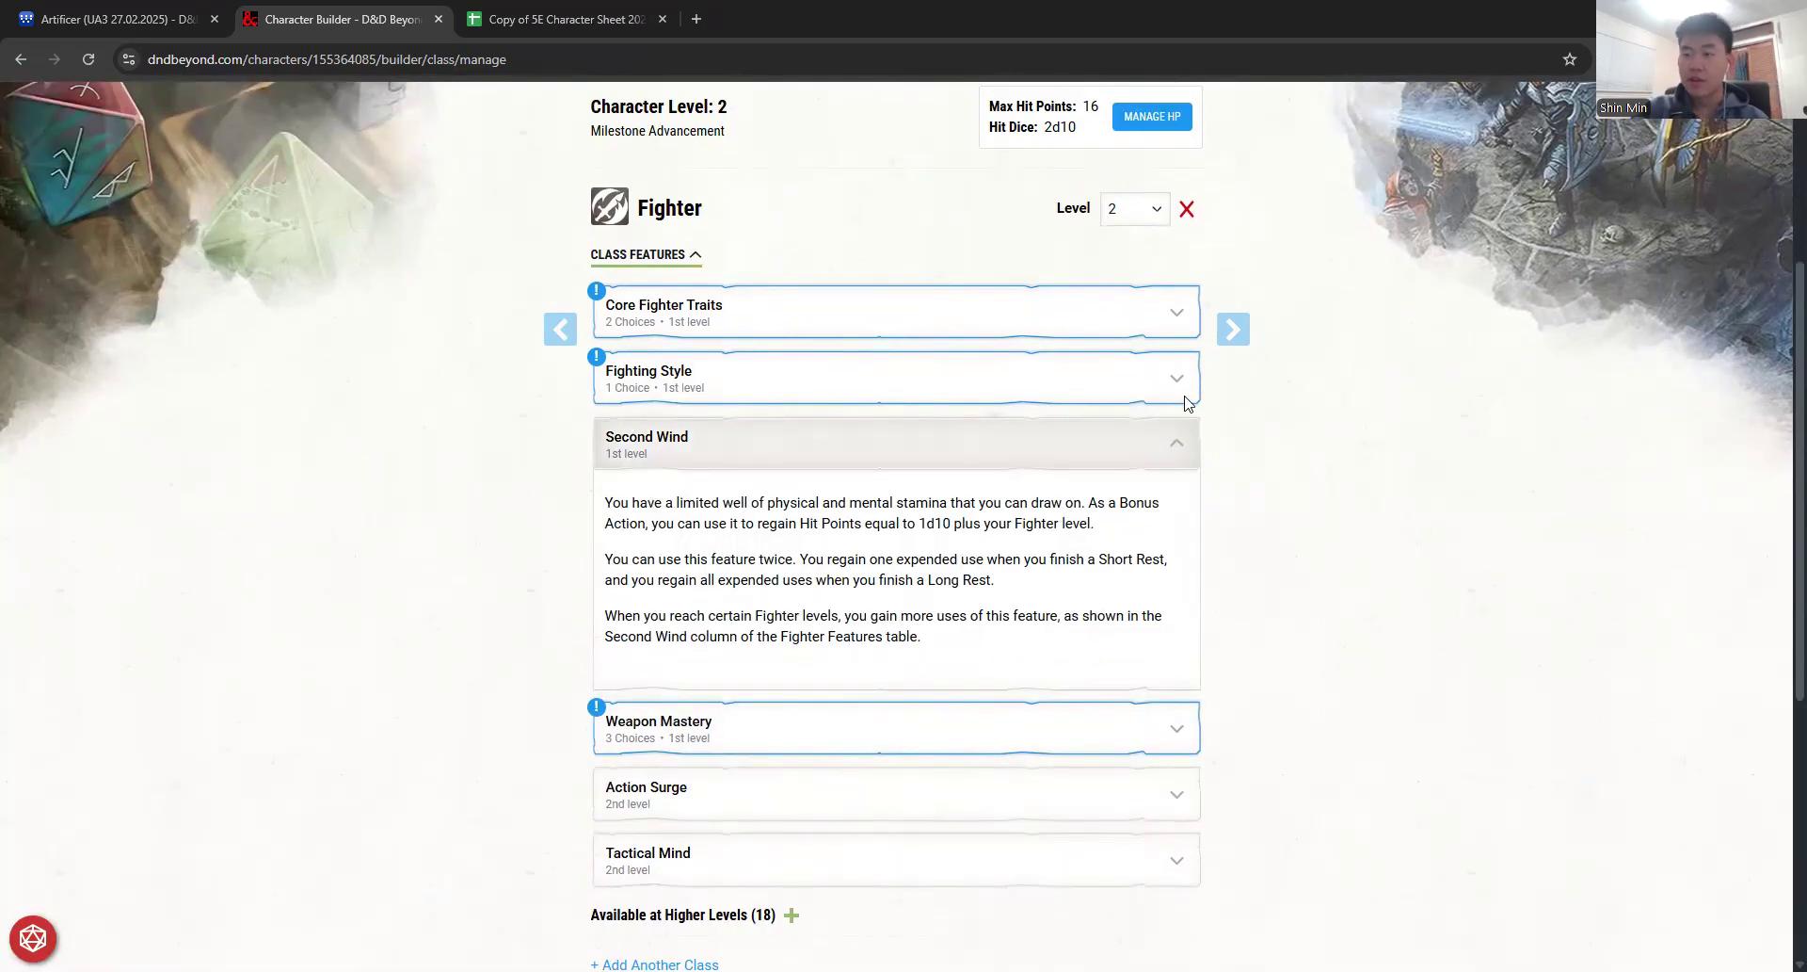
pyautogui.moveTo(970, 643); pyautogui.dragTo(481, 481)
pyautogui.hotkey('ctrl', 'c')
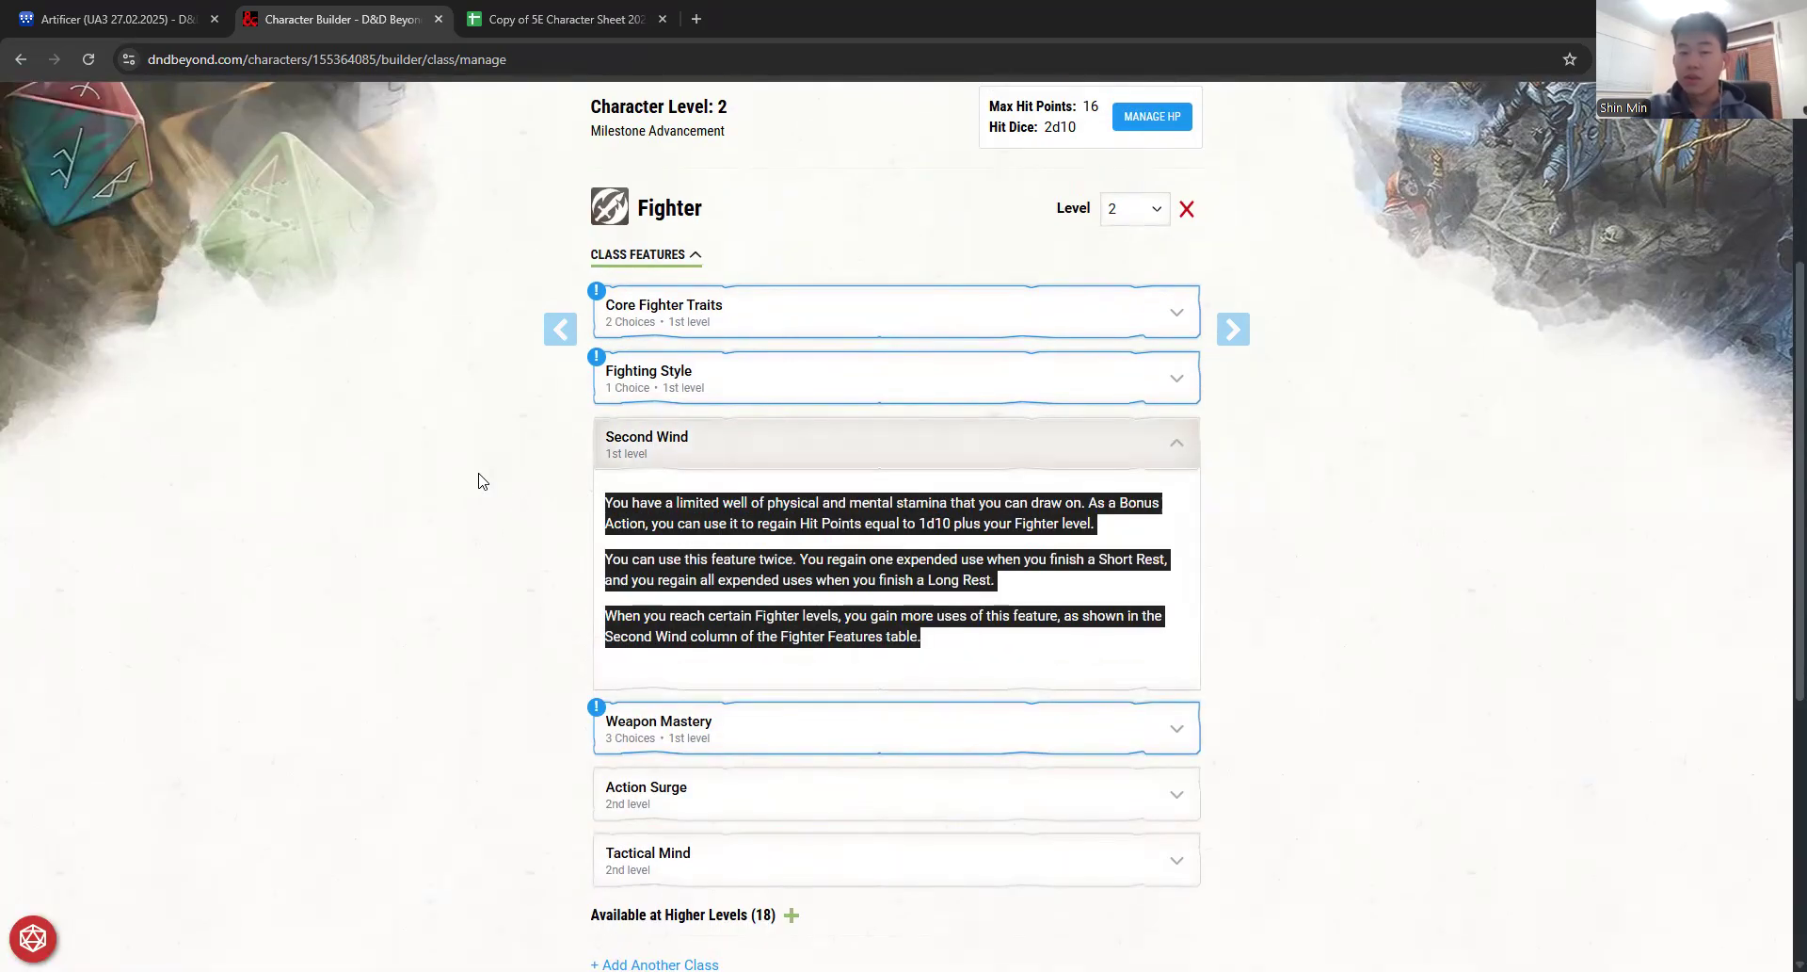
pyautogui.click(563, 19)
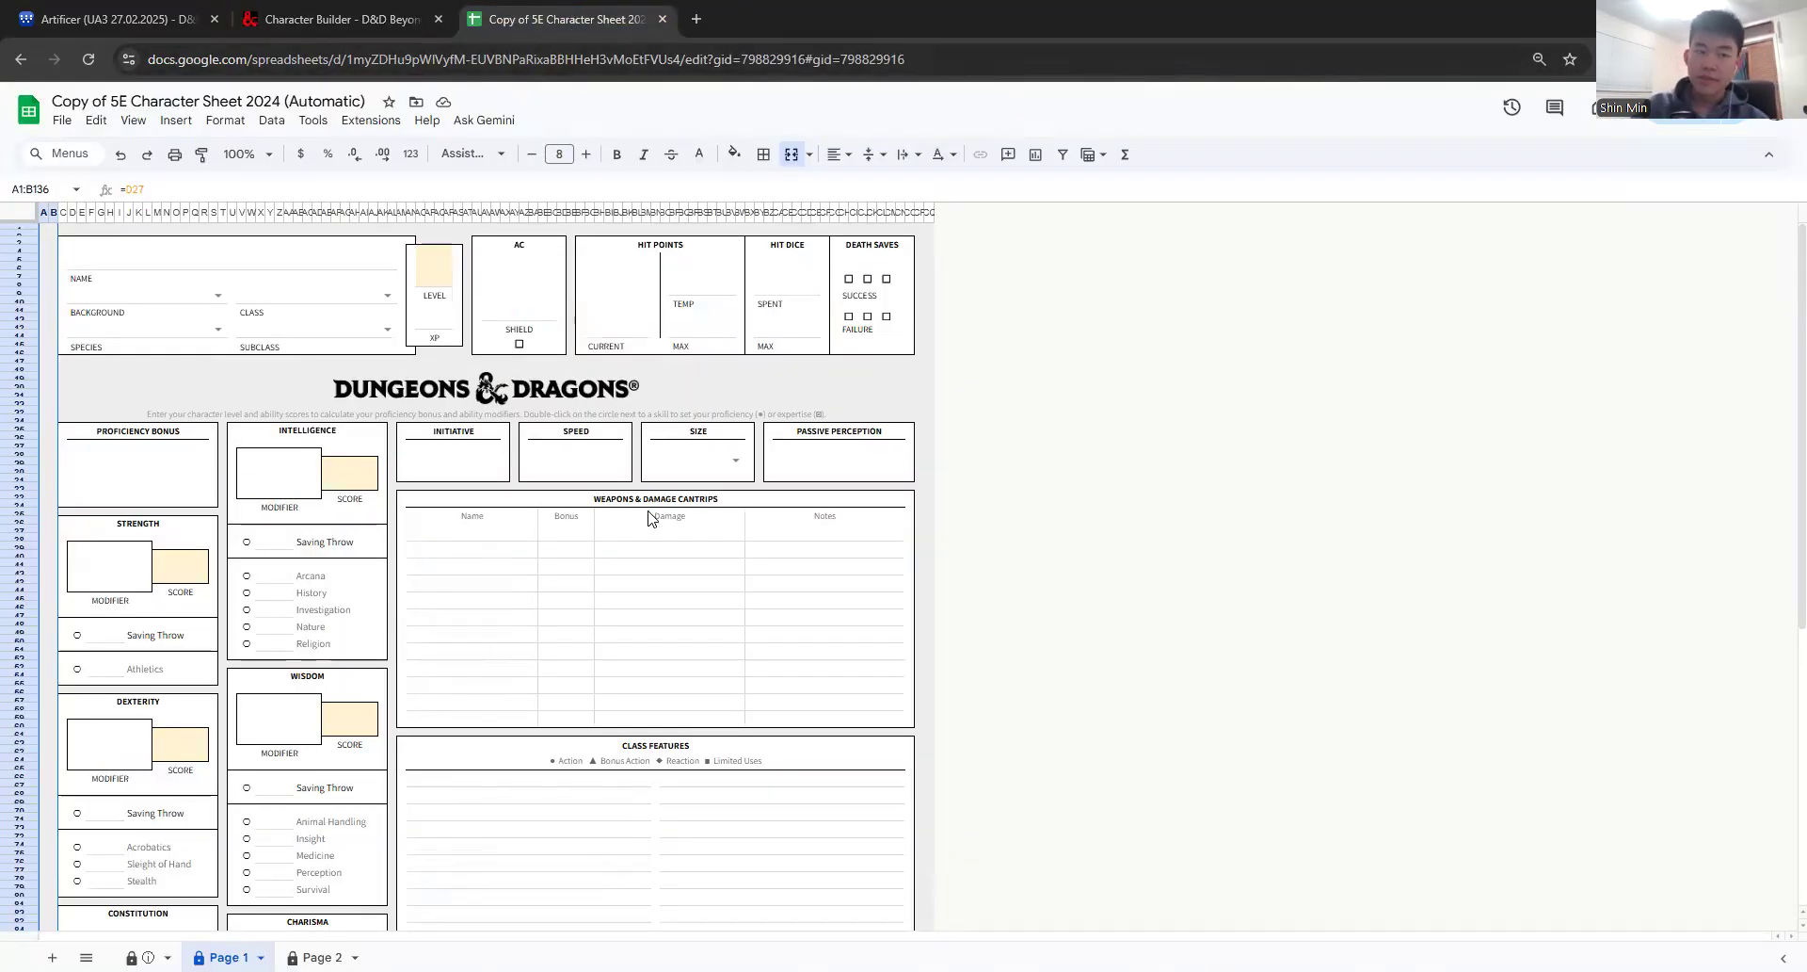
pyautogui.scroll(-2, 650, 517)
pyautogui.click(497, 623)
pyautogui.hotkey('ctrl', 'v')
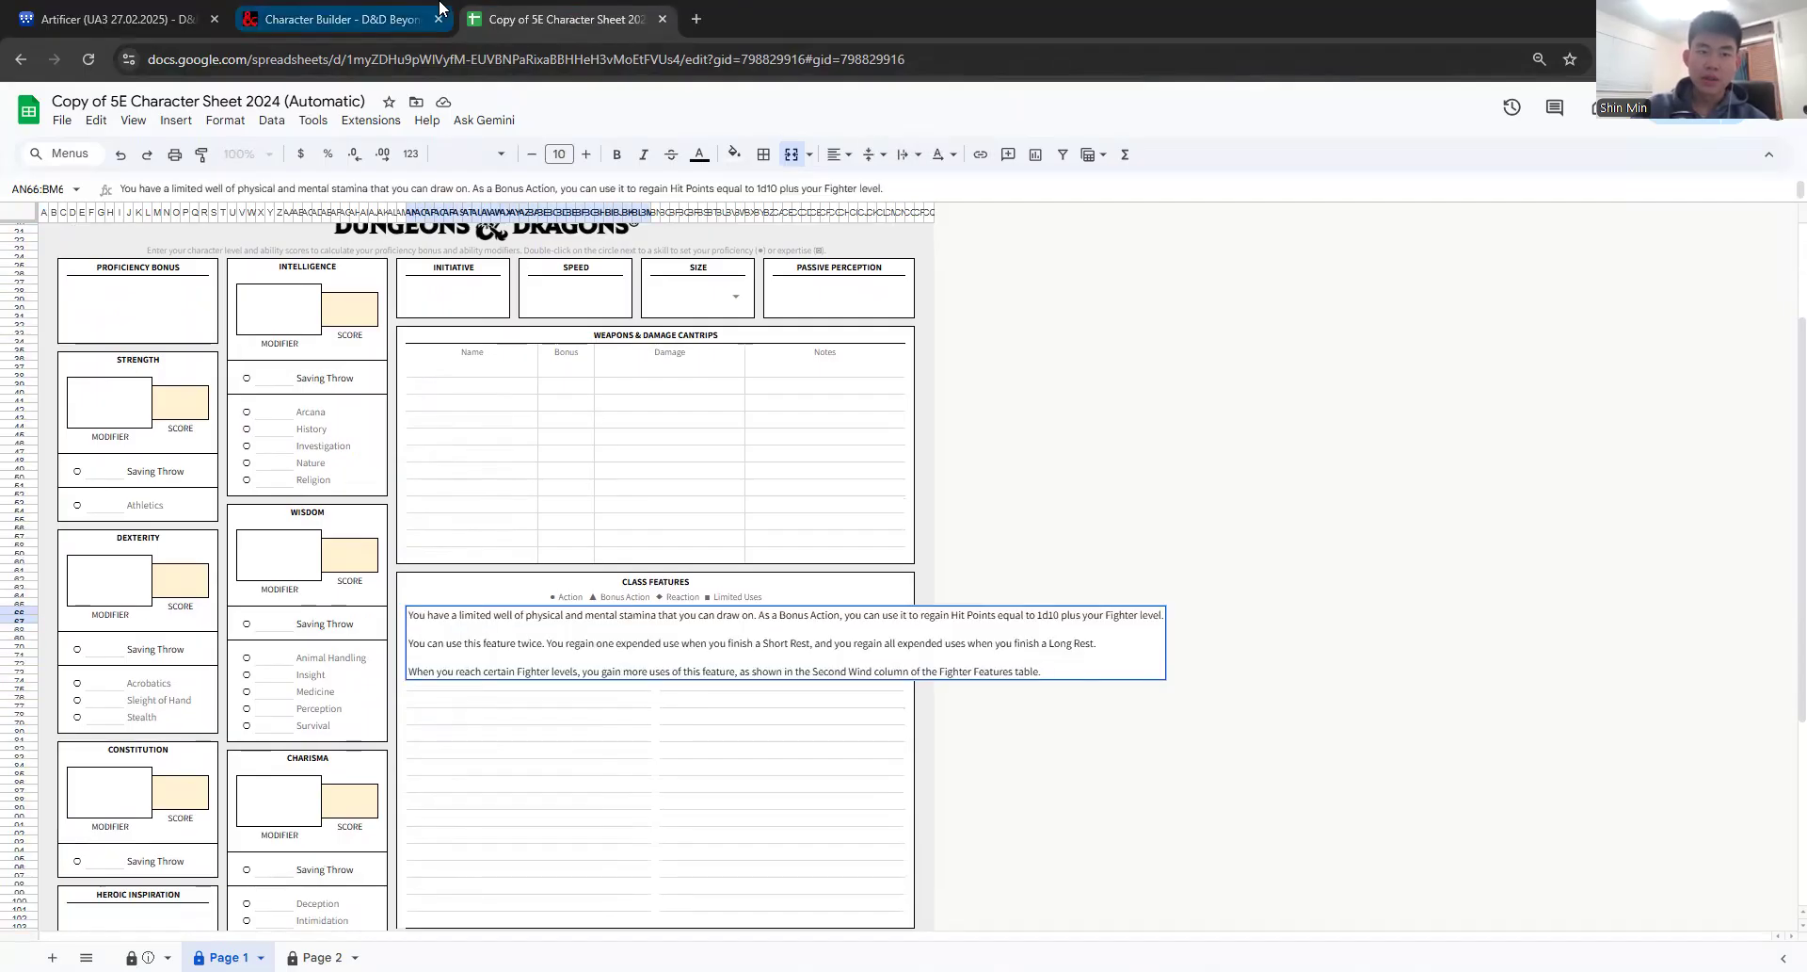
# Step: Check the feature's name in the character builder and add the bold heading "Second Wind" above its description in the Class Features cell
pyautogui.click(440, 9)
pyautogui.click(675, 442)
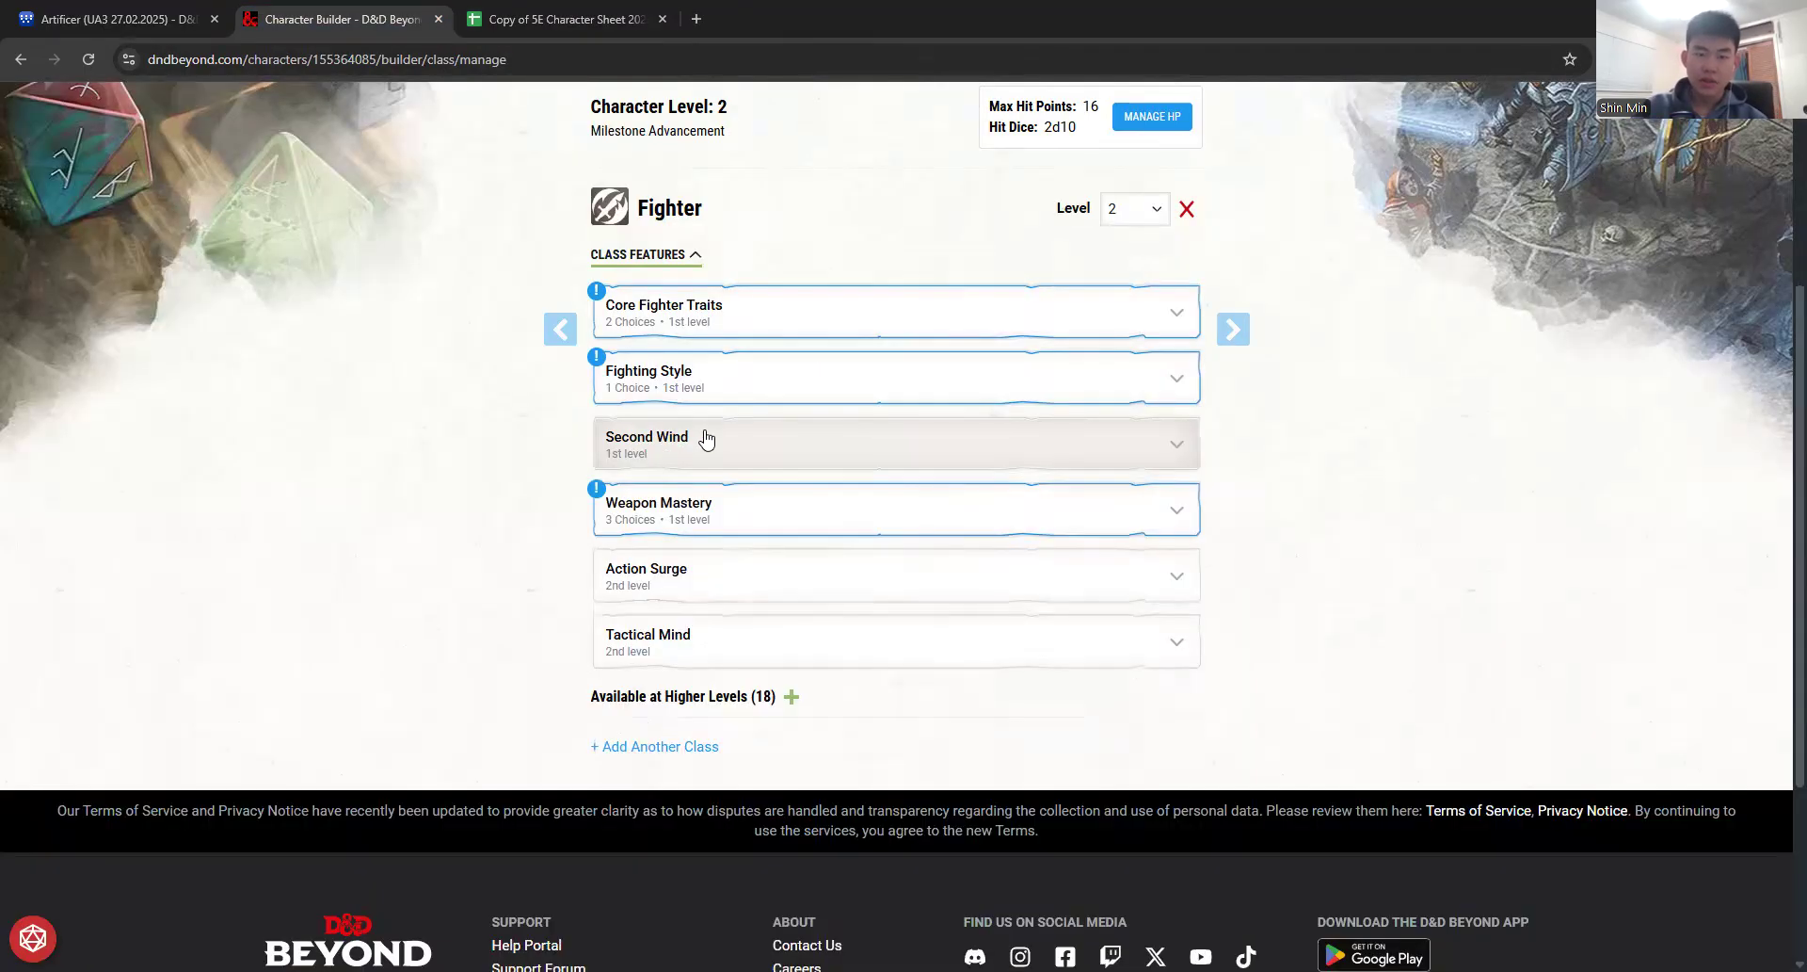
pyautogui.click(603, 17)
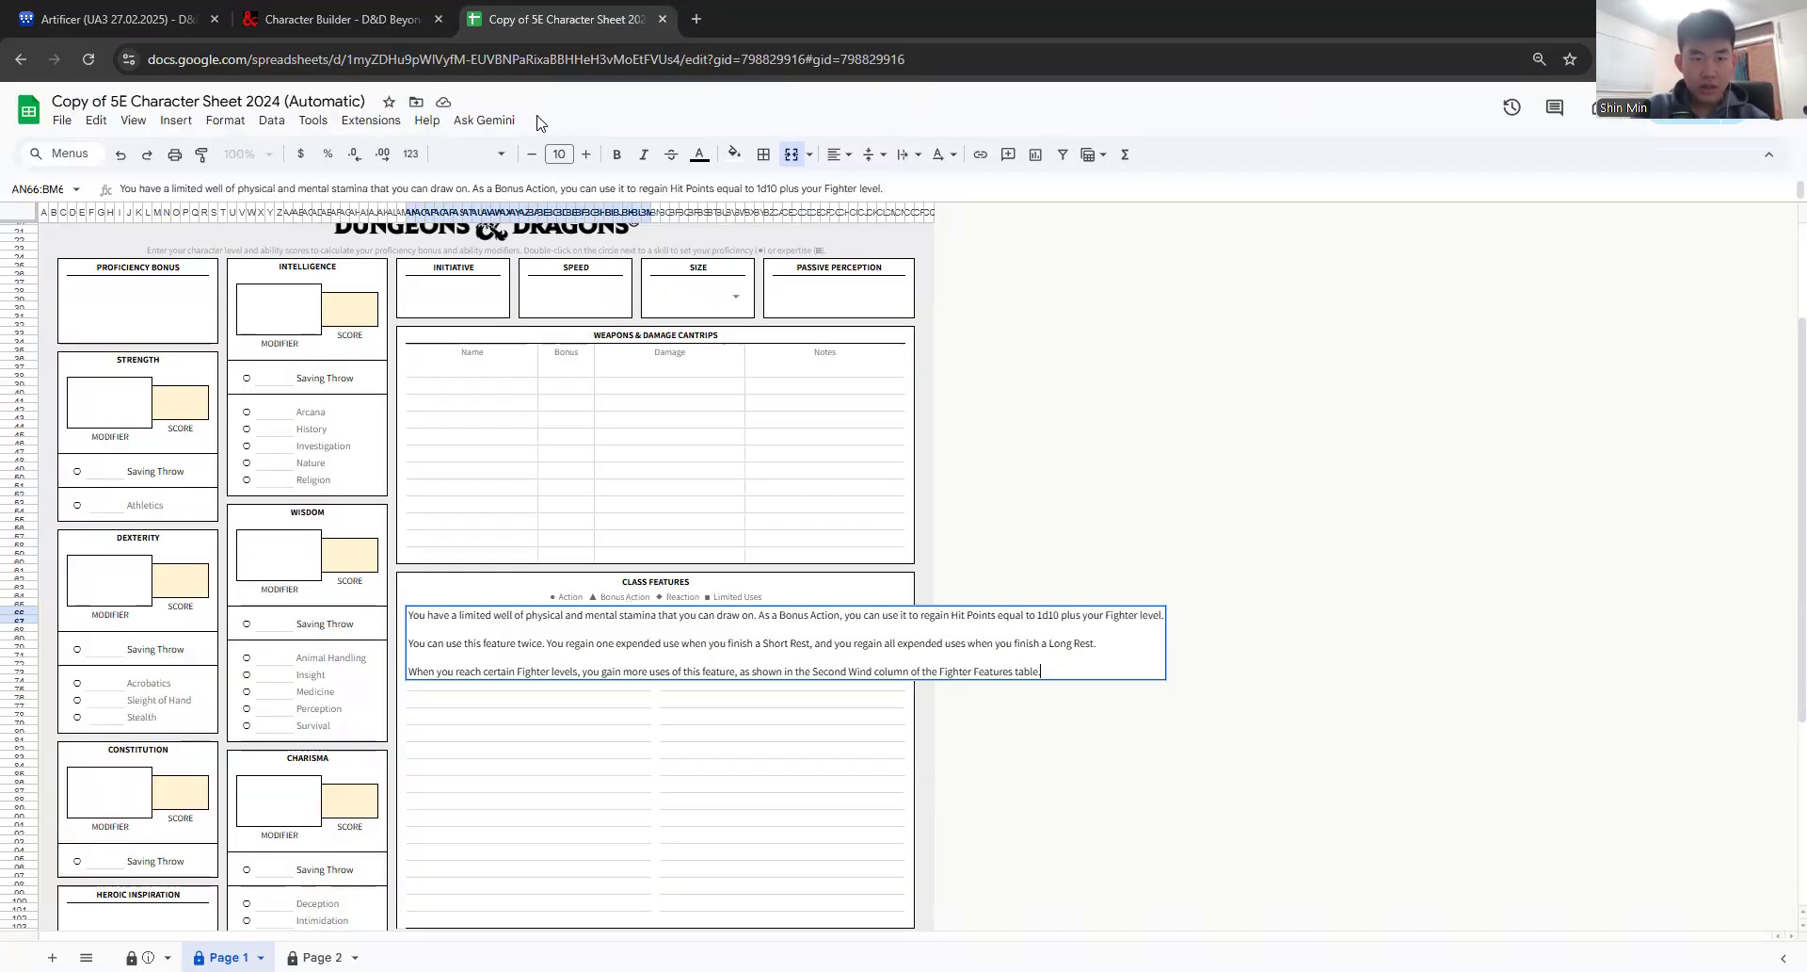
pyautogui.moveTo(412, 637); pyautogui.dragTo(407, 629)
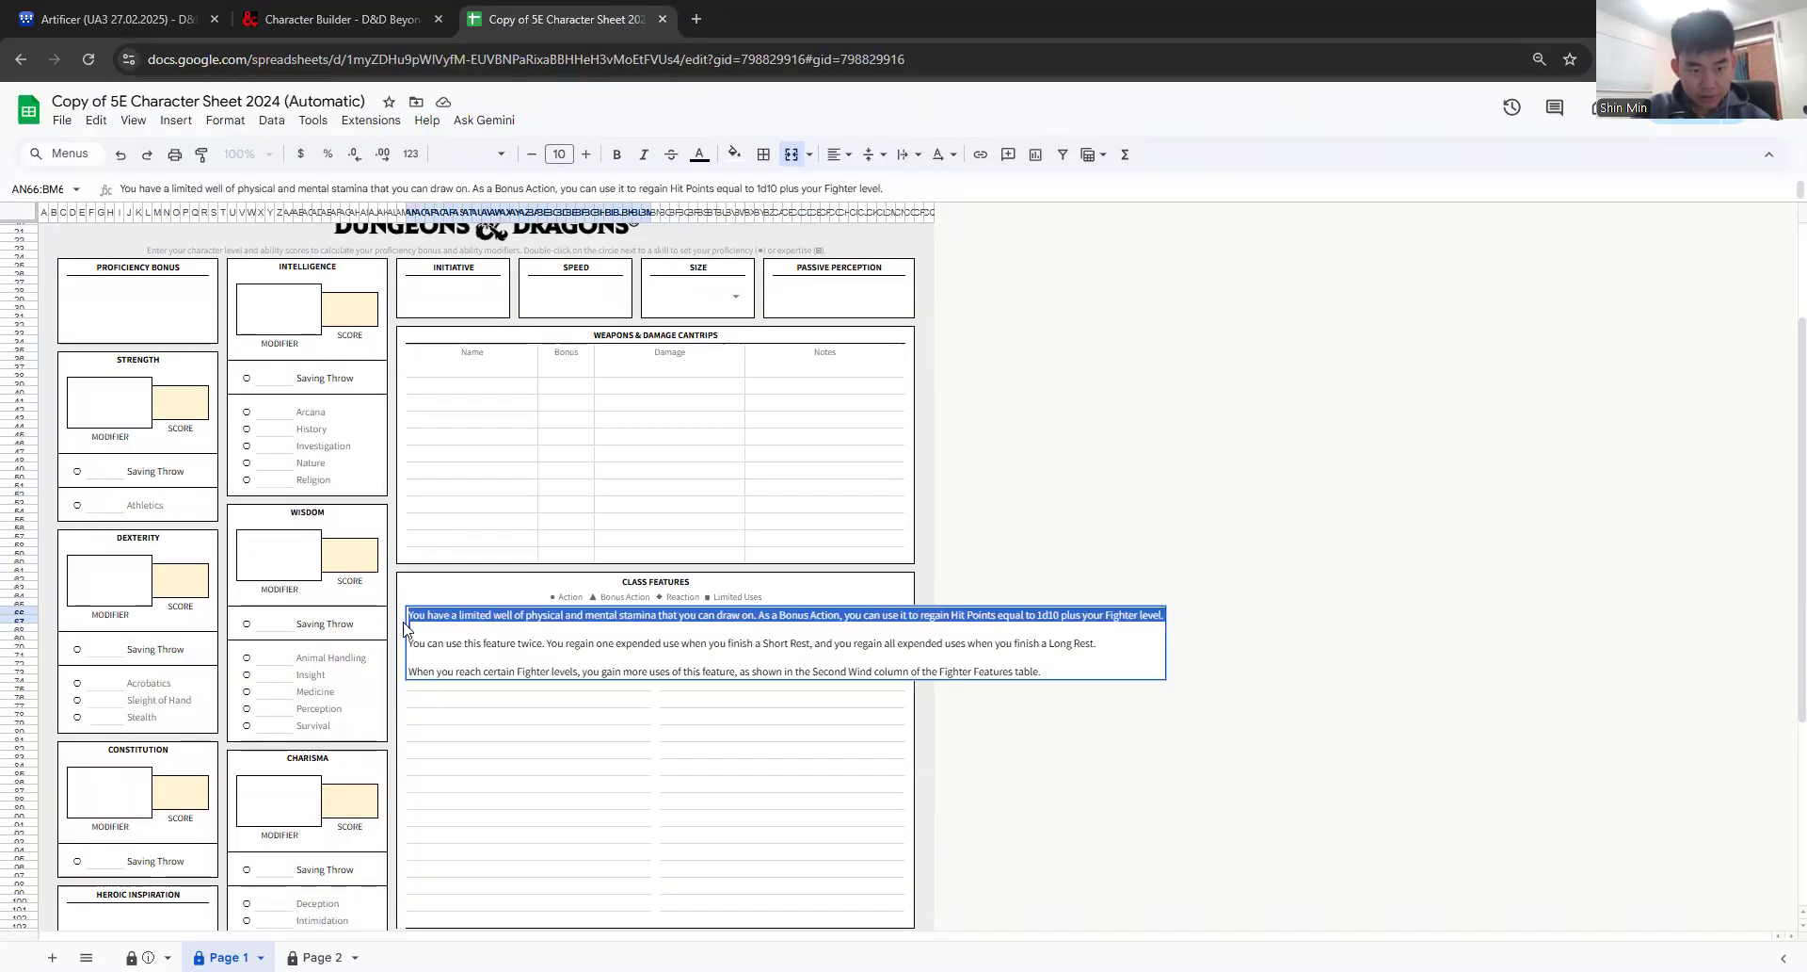
pyautogui.write('You have a limited well of physical and mental stamina that you can draw on. As a Bonus Action, you can use it to regain Hit Points equal to 1d10 plus your Fighter level.')
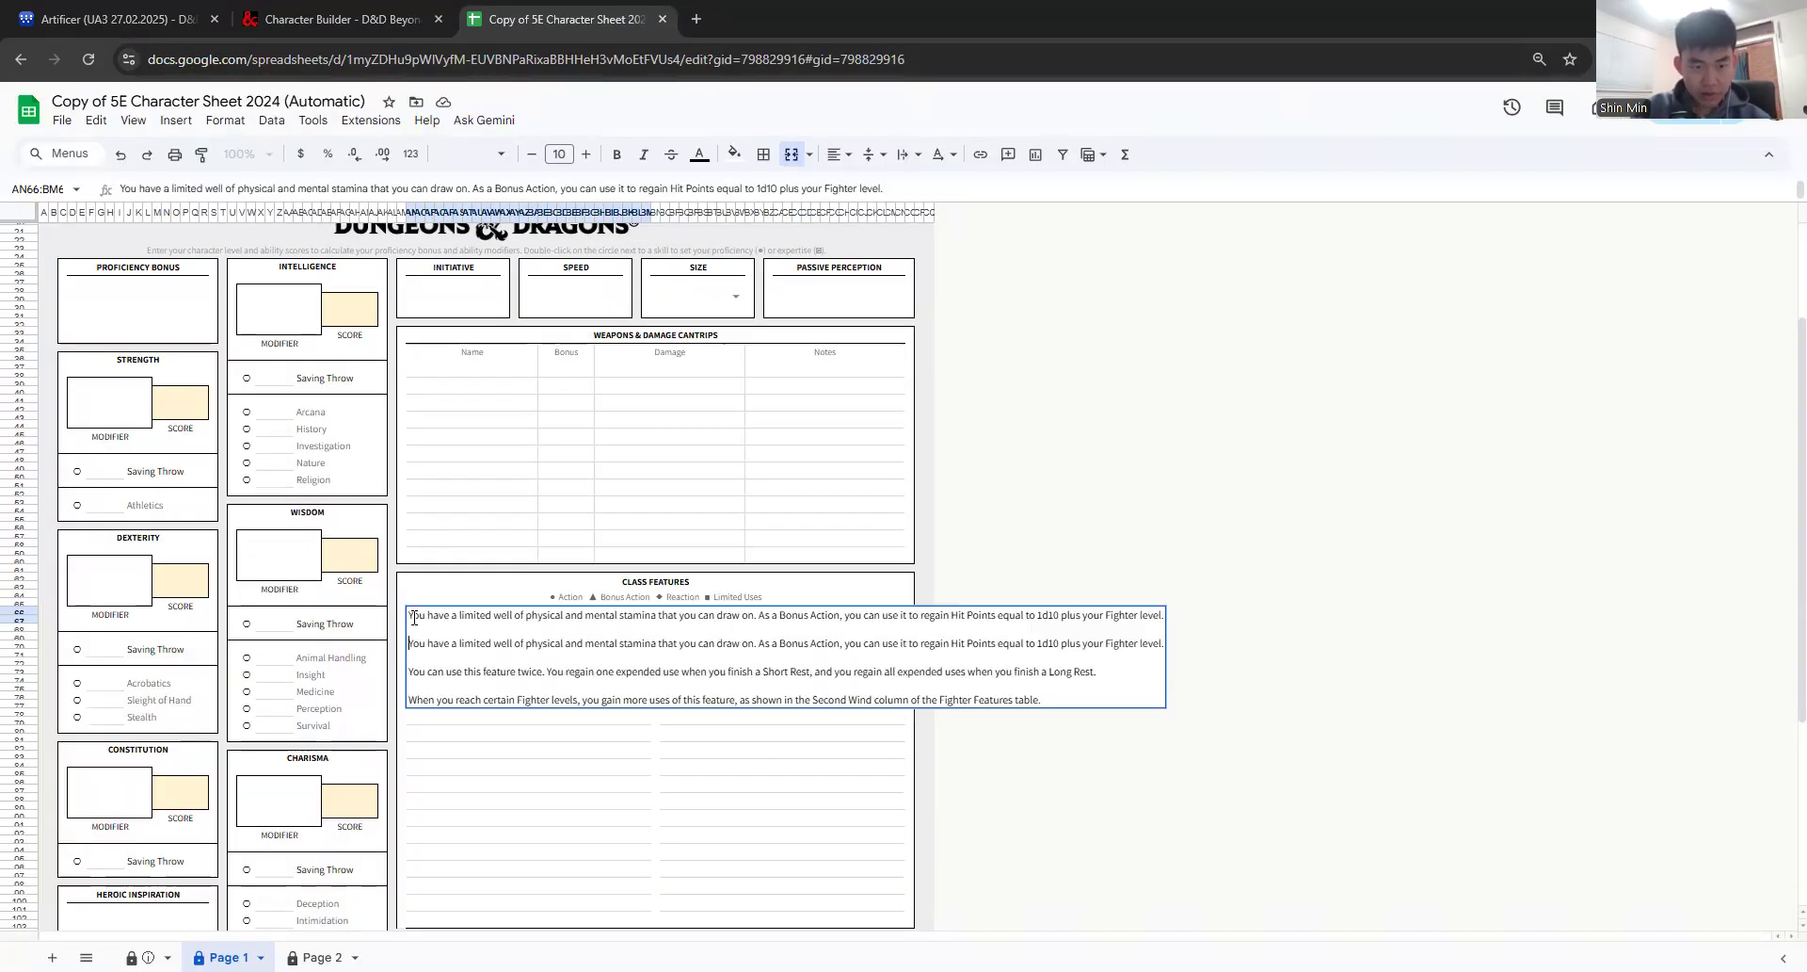
pyautogui.tripleClick(440, 614)
pyautogui.click(436, 617)
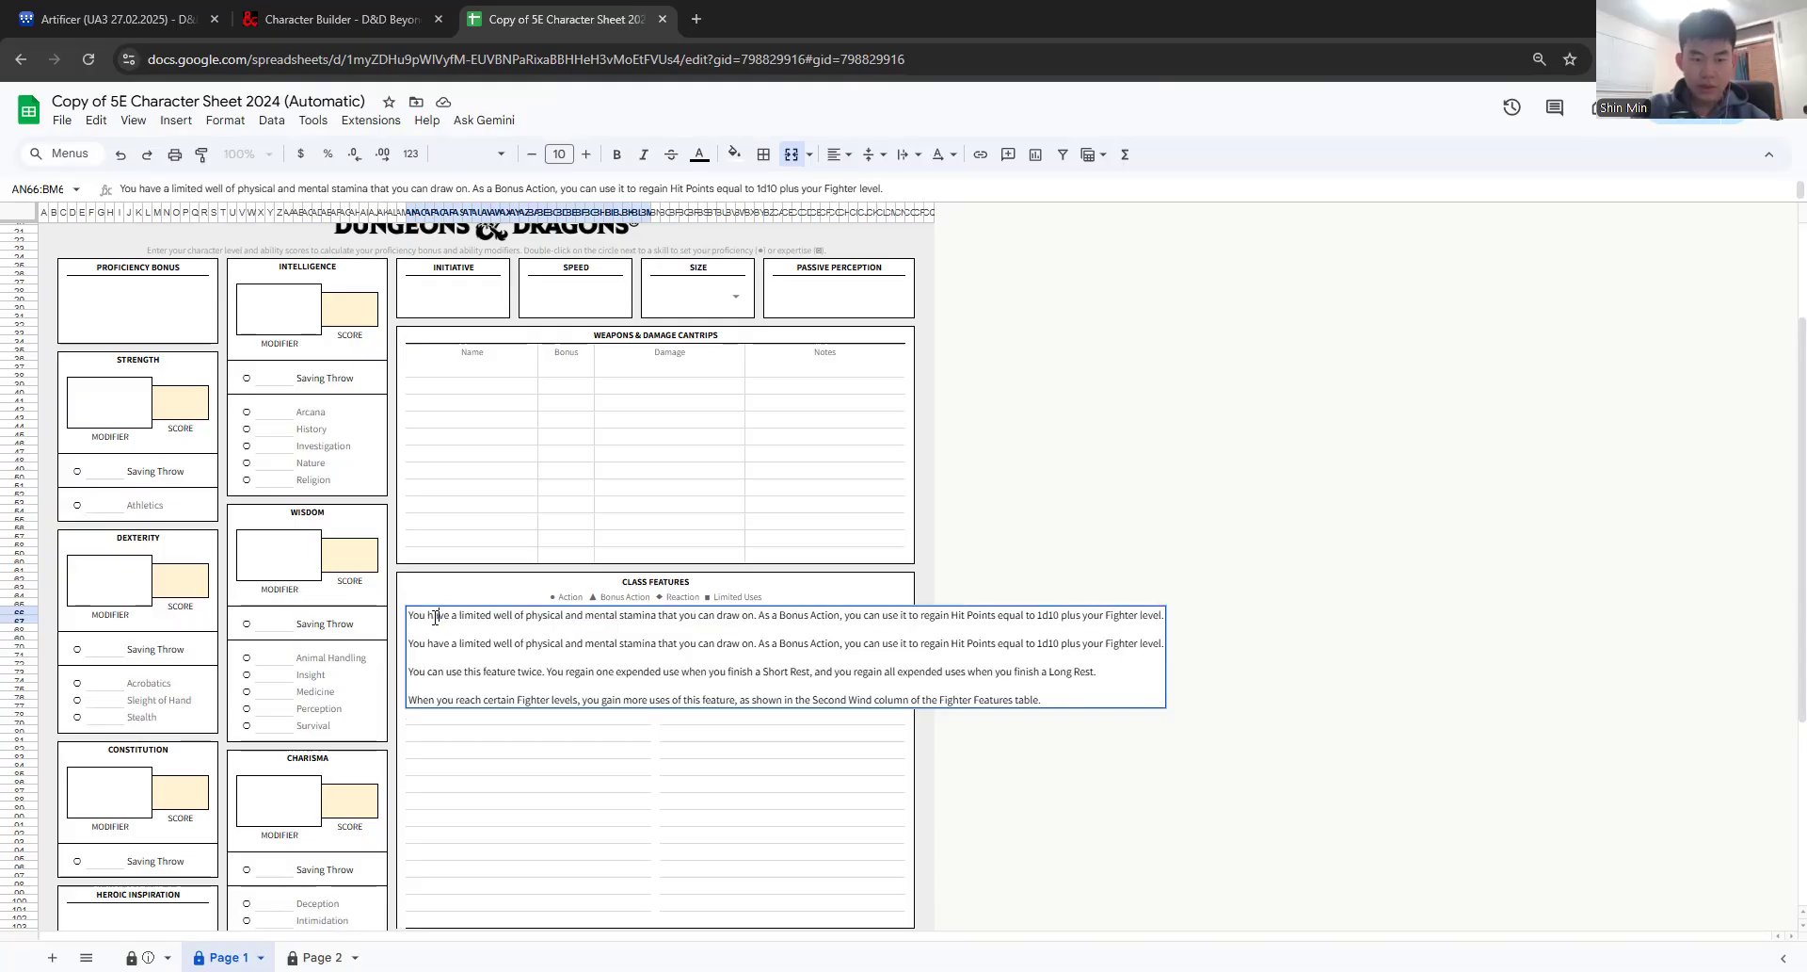
pyautogui.moveTo(413, 617); pyautogui.dragTo(1183, 603)
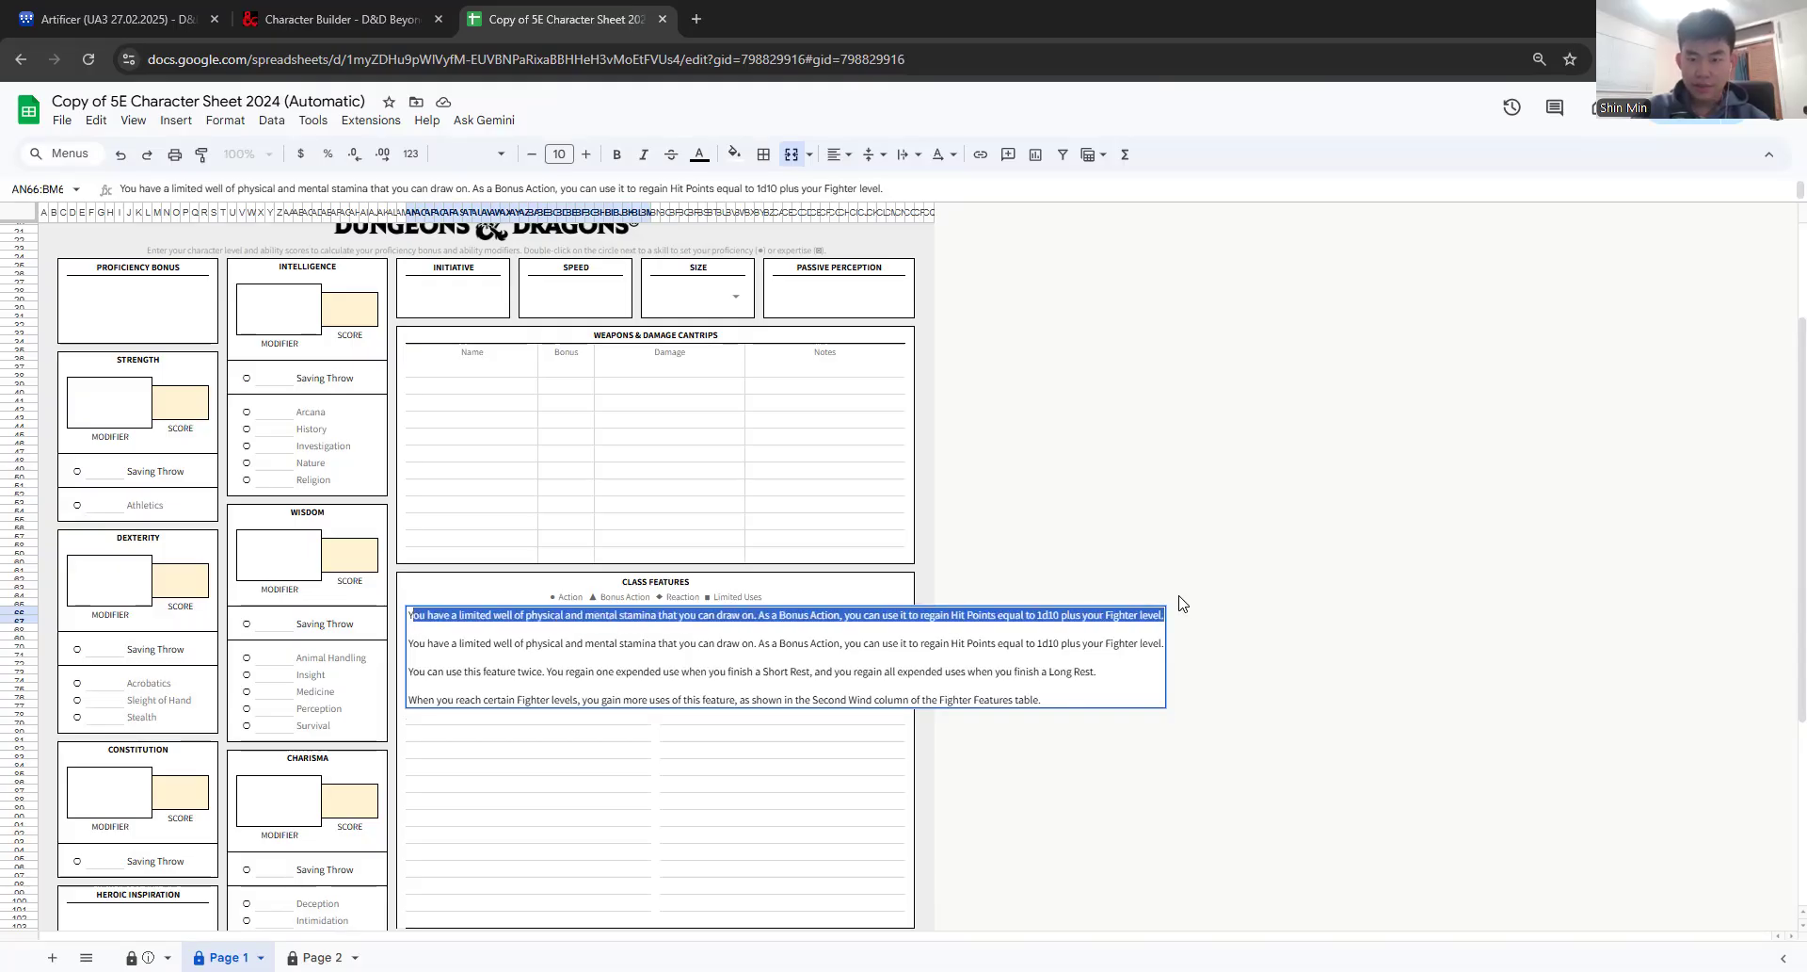
pyautogui.write('Second Wind')
pyautogui.hotkey('ctrl', 'shift', 'Left')
pyautogui.hotkey('ctrl', 'shift', 'Left')
pyautogui.hotkey('ctrl', 'b')
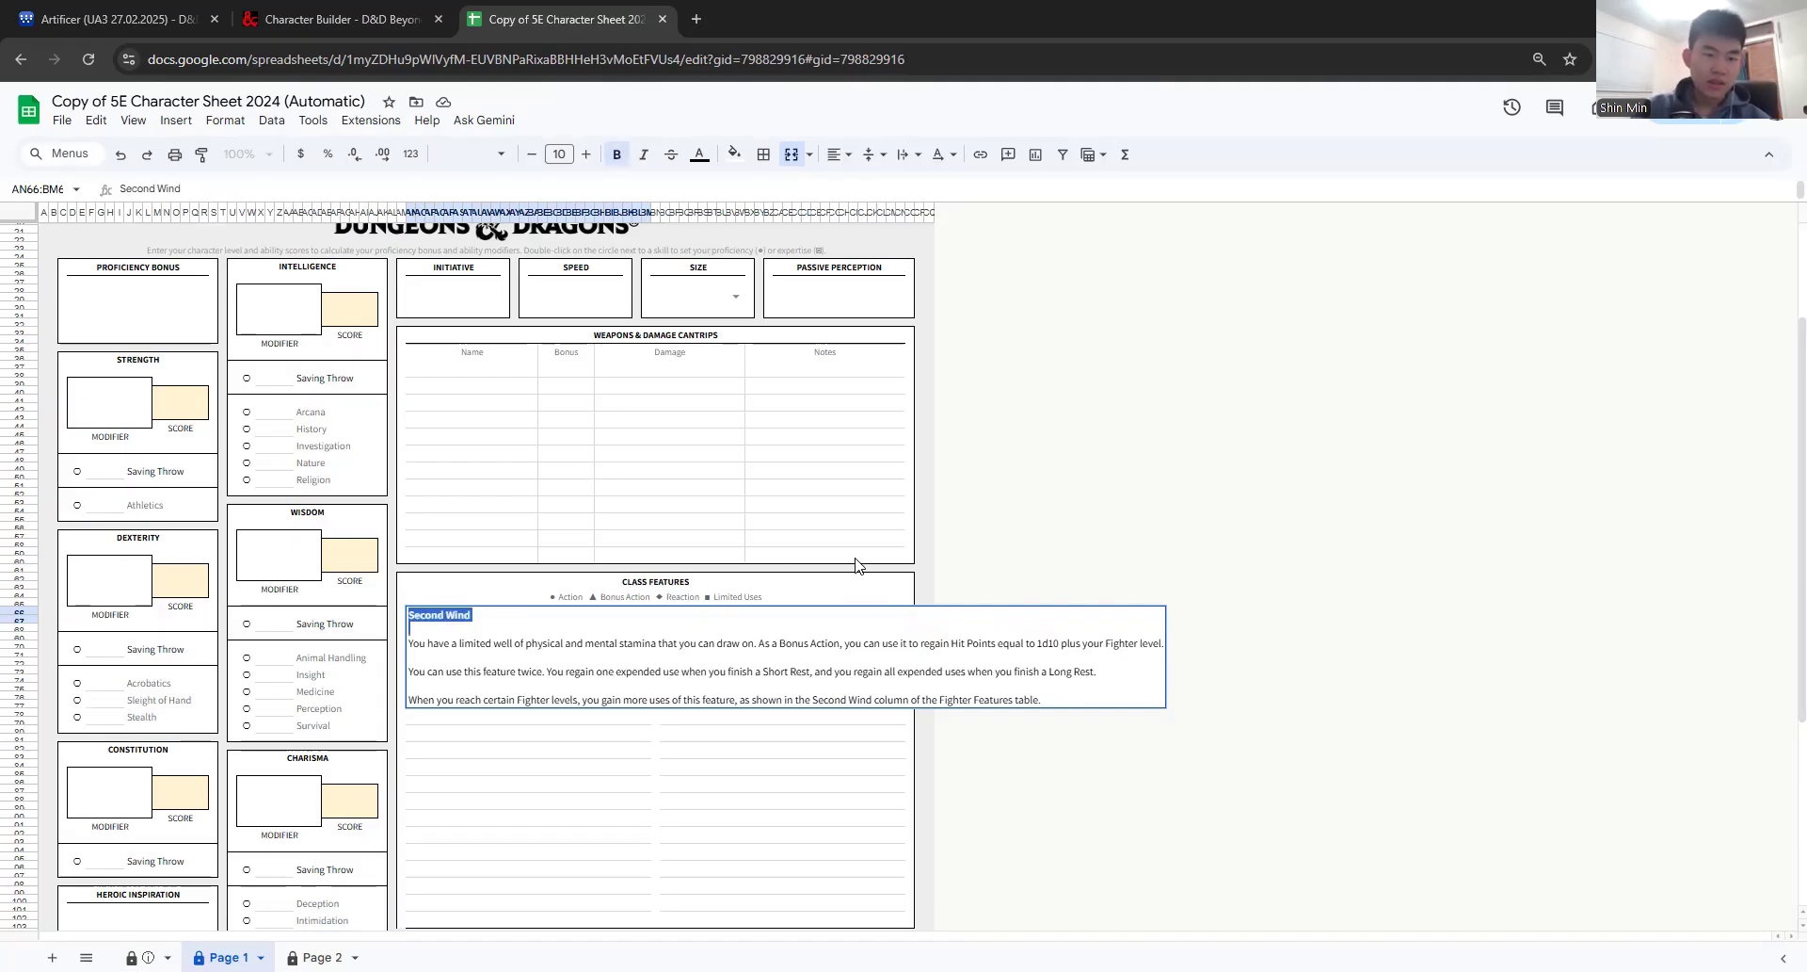
pyautogui.press('Return')
pyautogui.moveTo(593, 617); pyautogui.dragTo(905, 928)
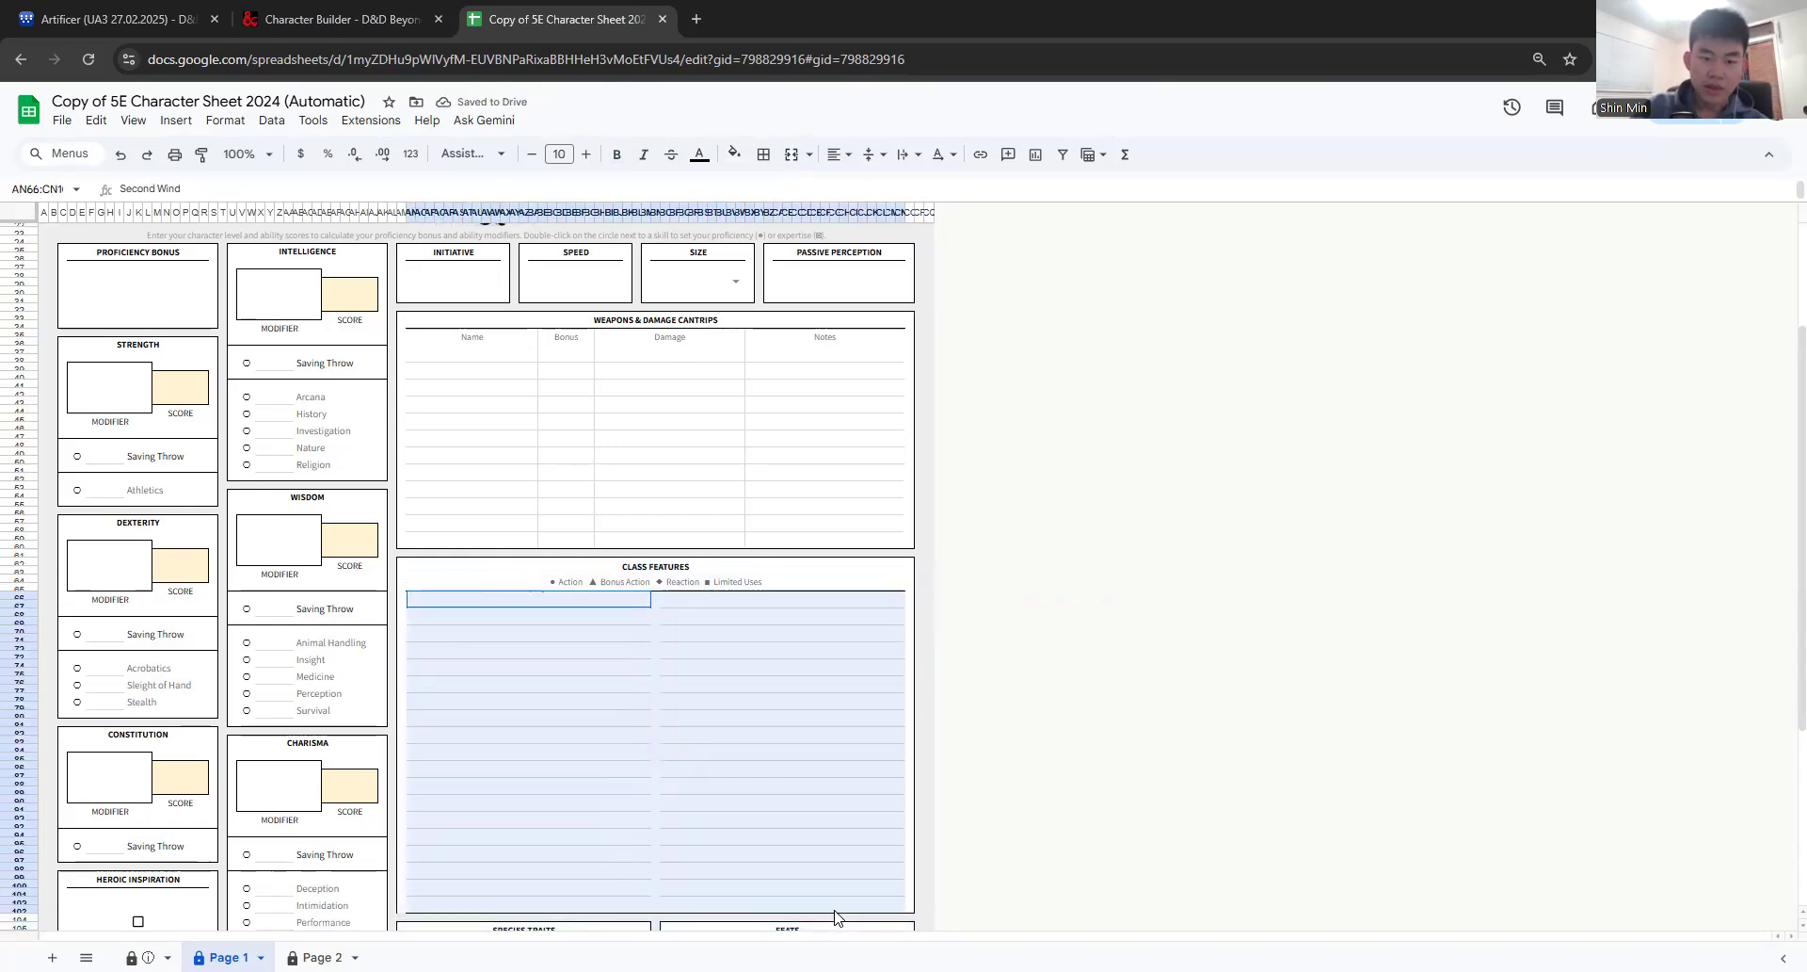
pyautogui.scroll(1, 659, 659)
pyautogui.click(484, 430)
pyautogui.moveTo(473, 351); pyautogui.dragTo(864, 894)
pyautogui.scroll(3, 864, 894)
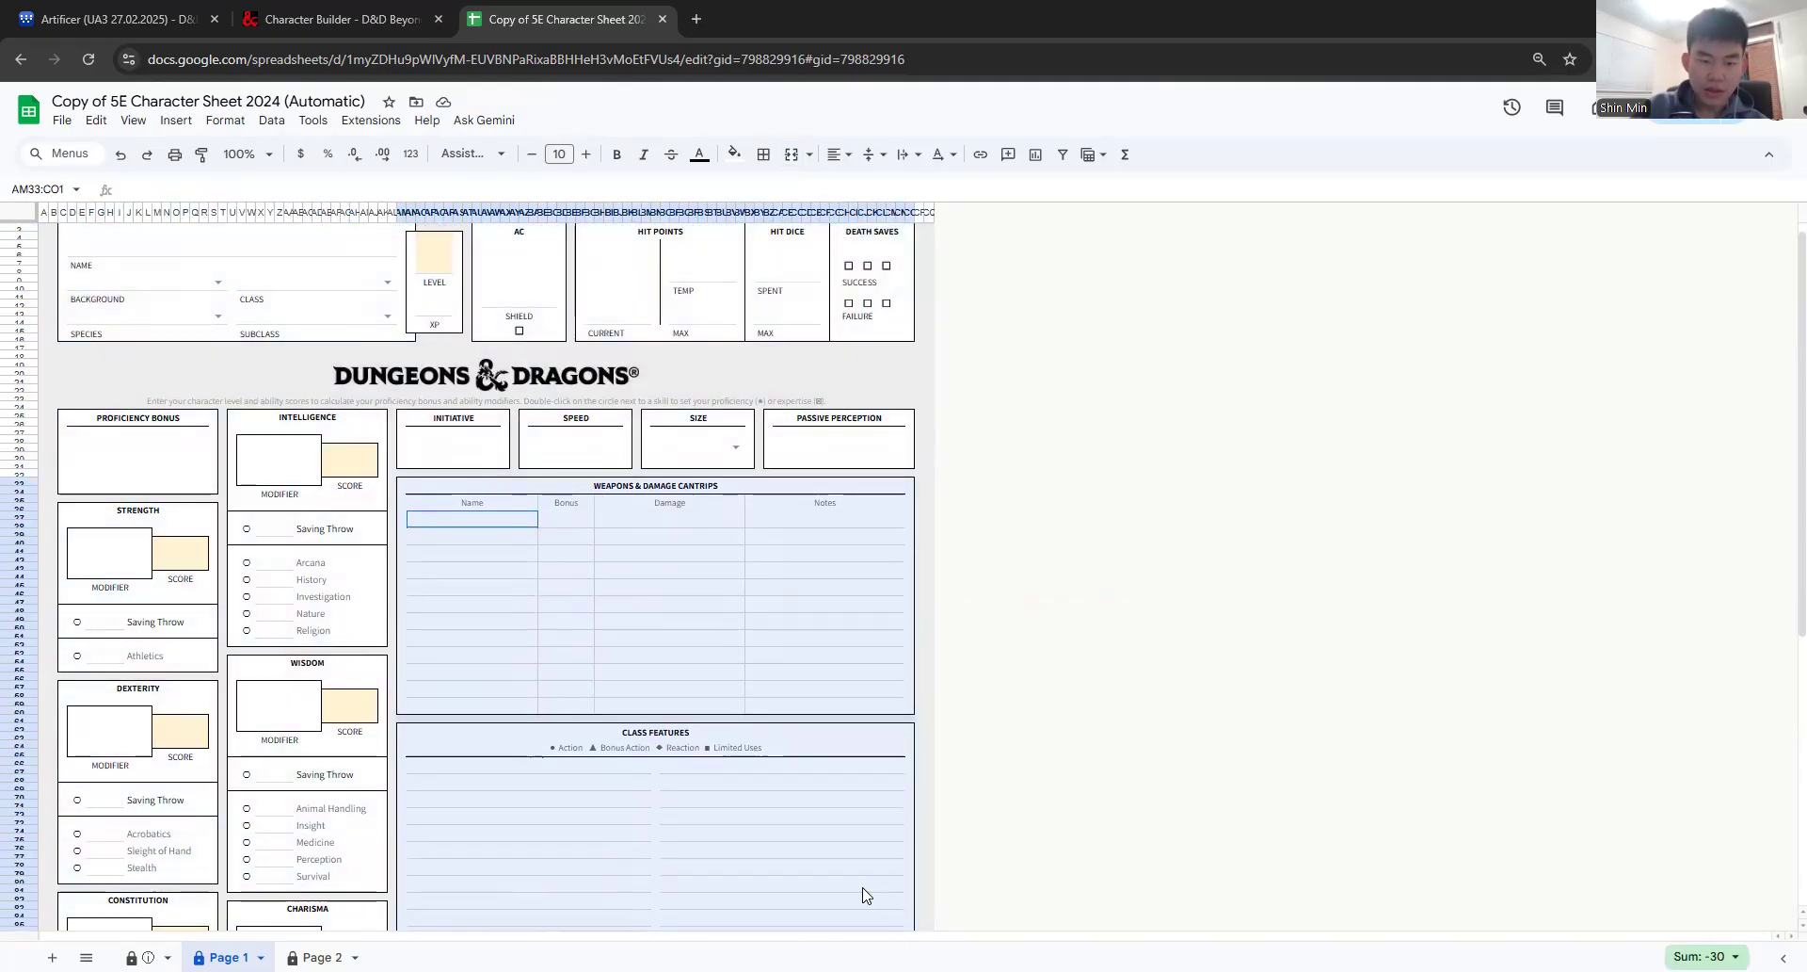
pyautogui.scroll(-5, 861, 894)
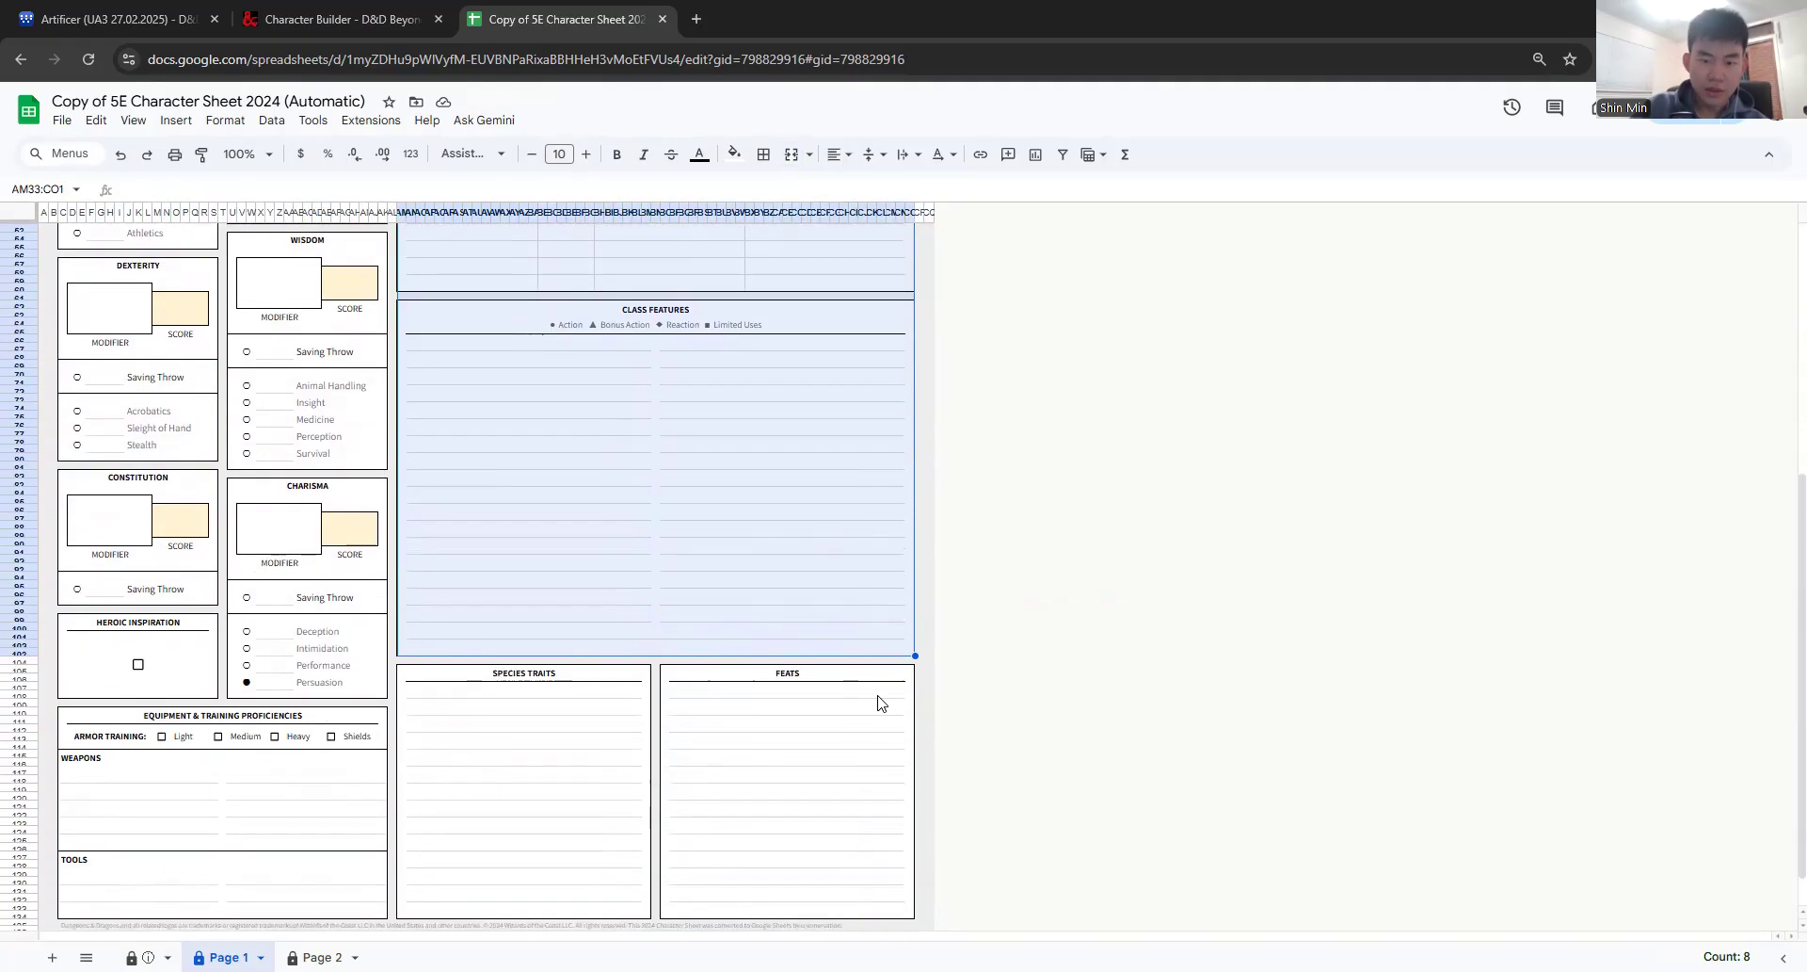
pyautogui.moveTo(913, 654); pyautogui.dragTo(920, 928)
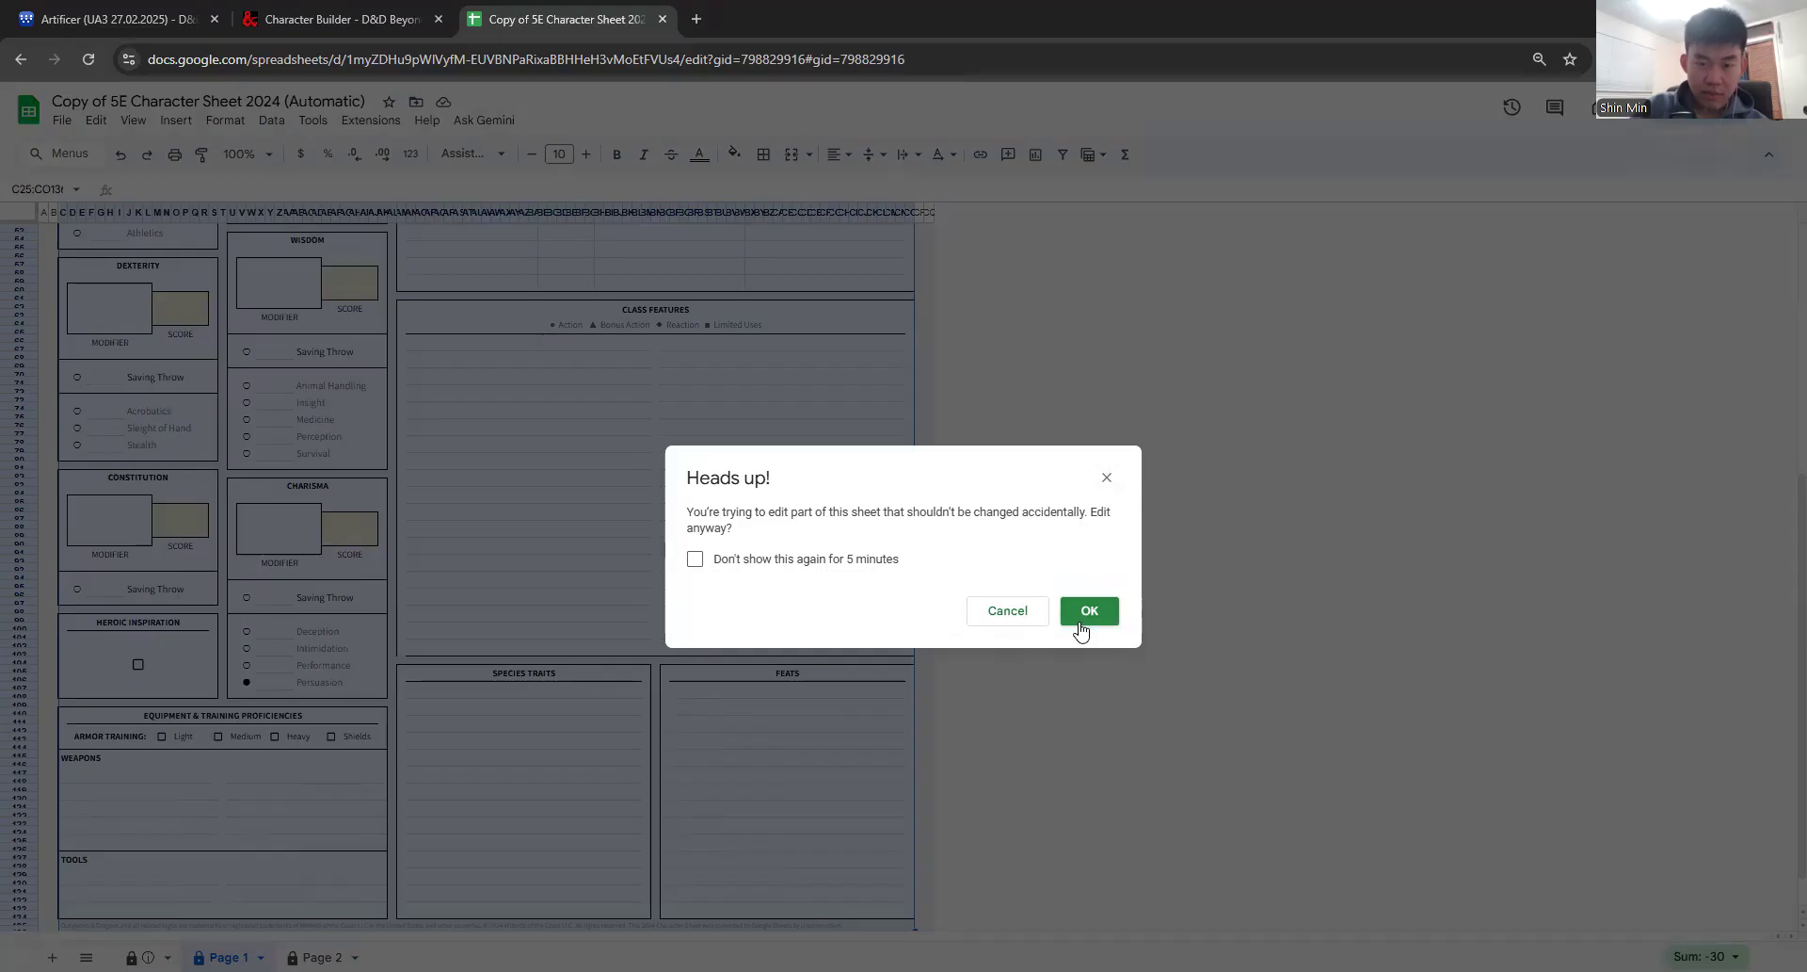
pyautogui.click(1085, 614)
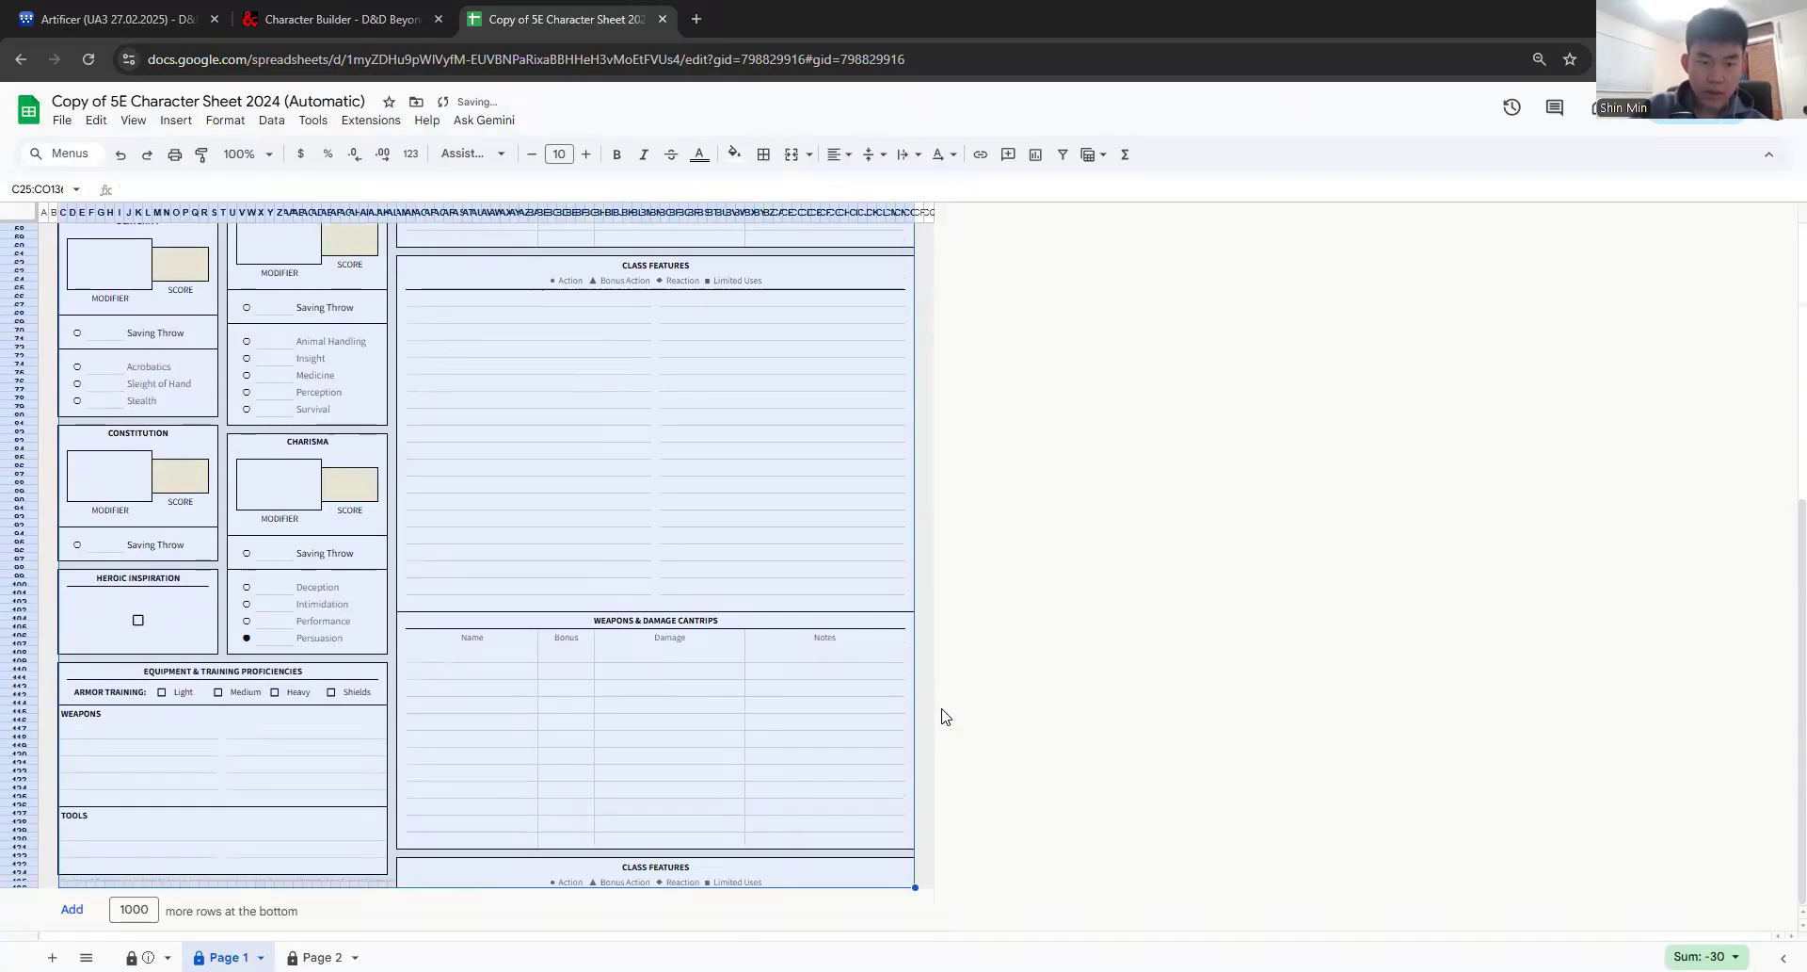
pyautogui.click(123, 160)
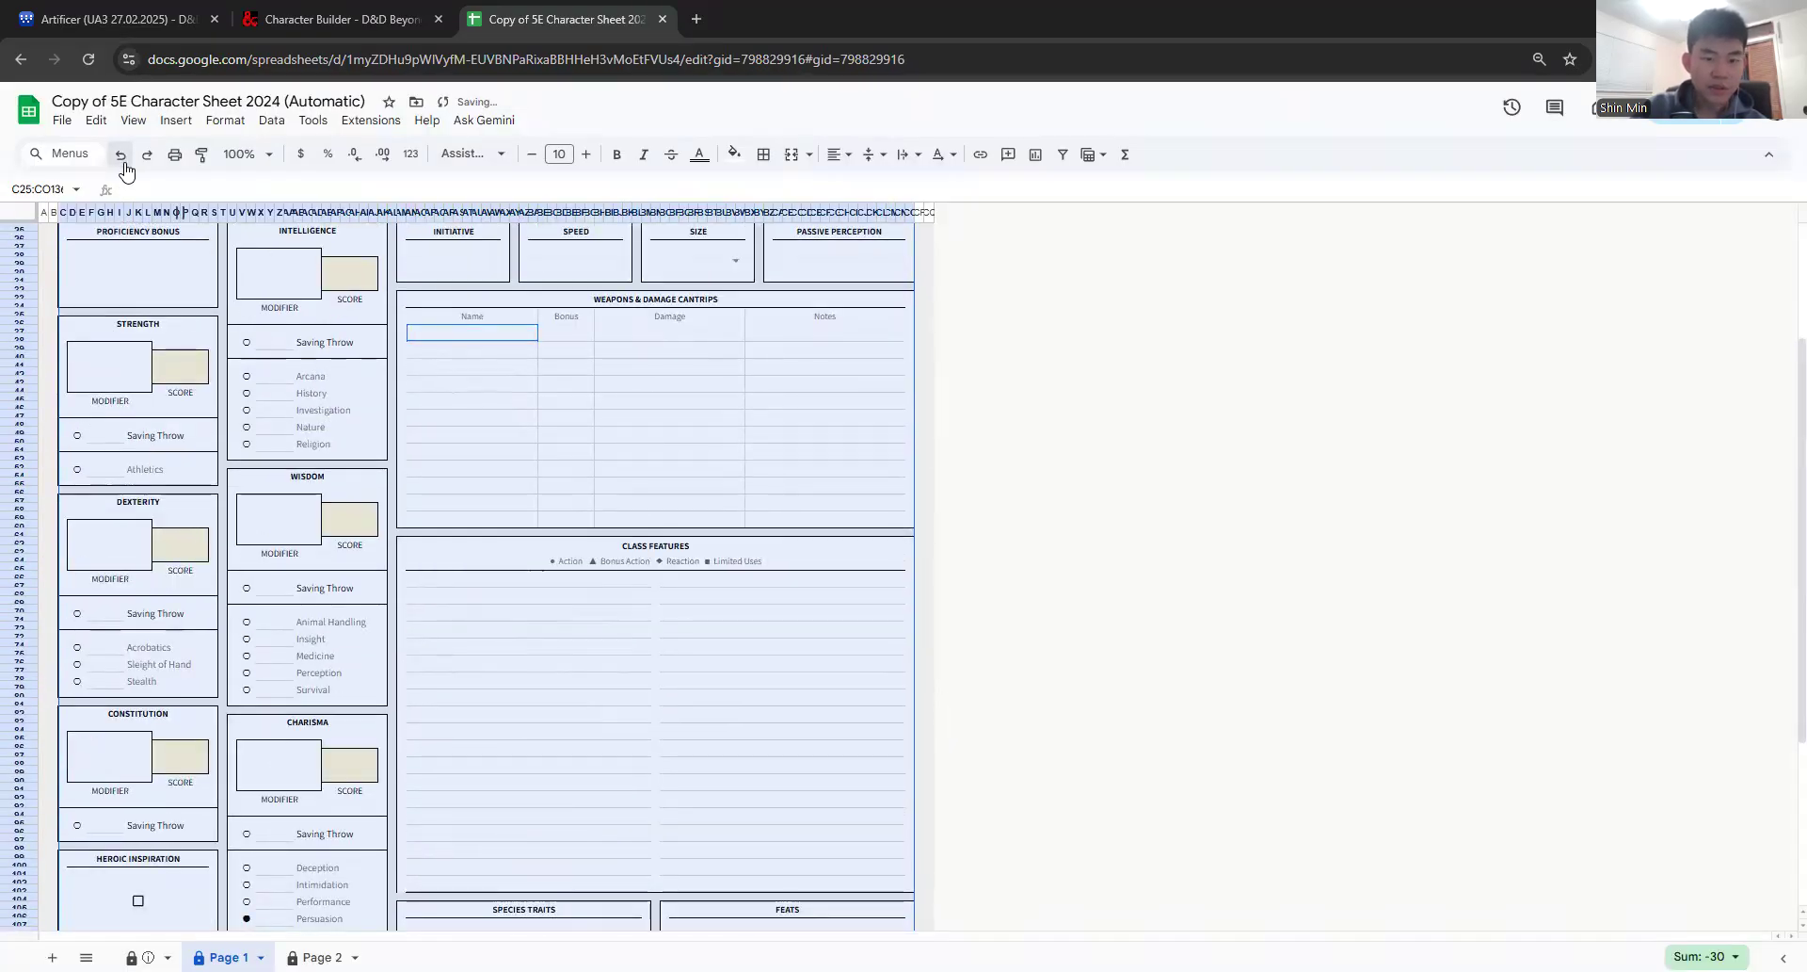
# Step: Top-align the cells in the selected character sheet block and check the full text of the Second Wind entry
pyautogui.scroll(-4, 726, 528)
pyautogui.scroll(5, 725, 528)
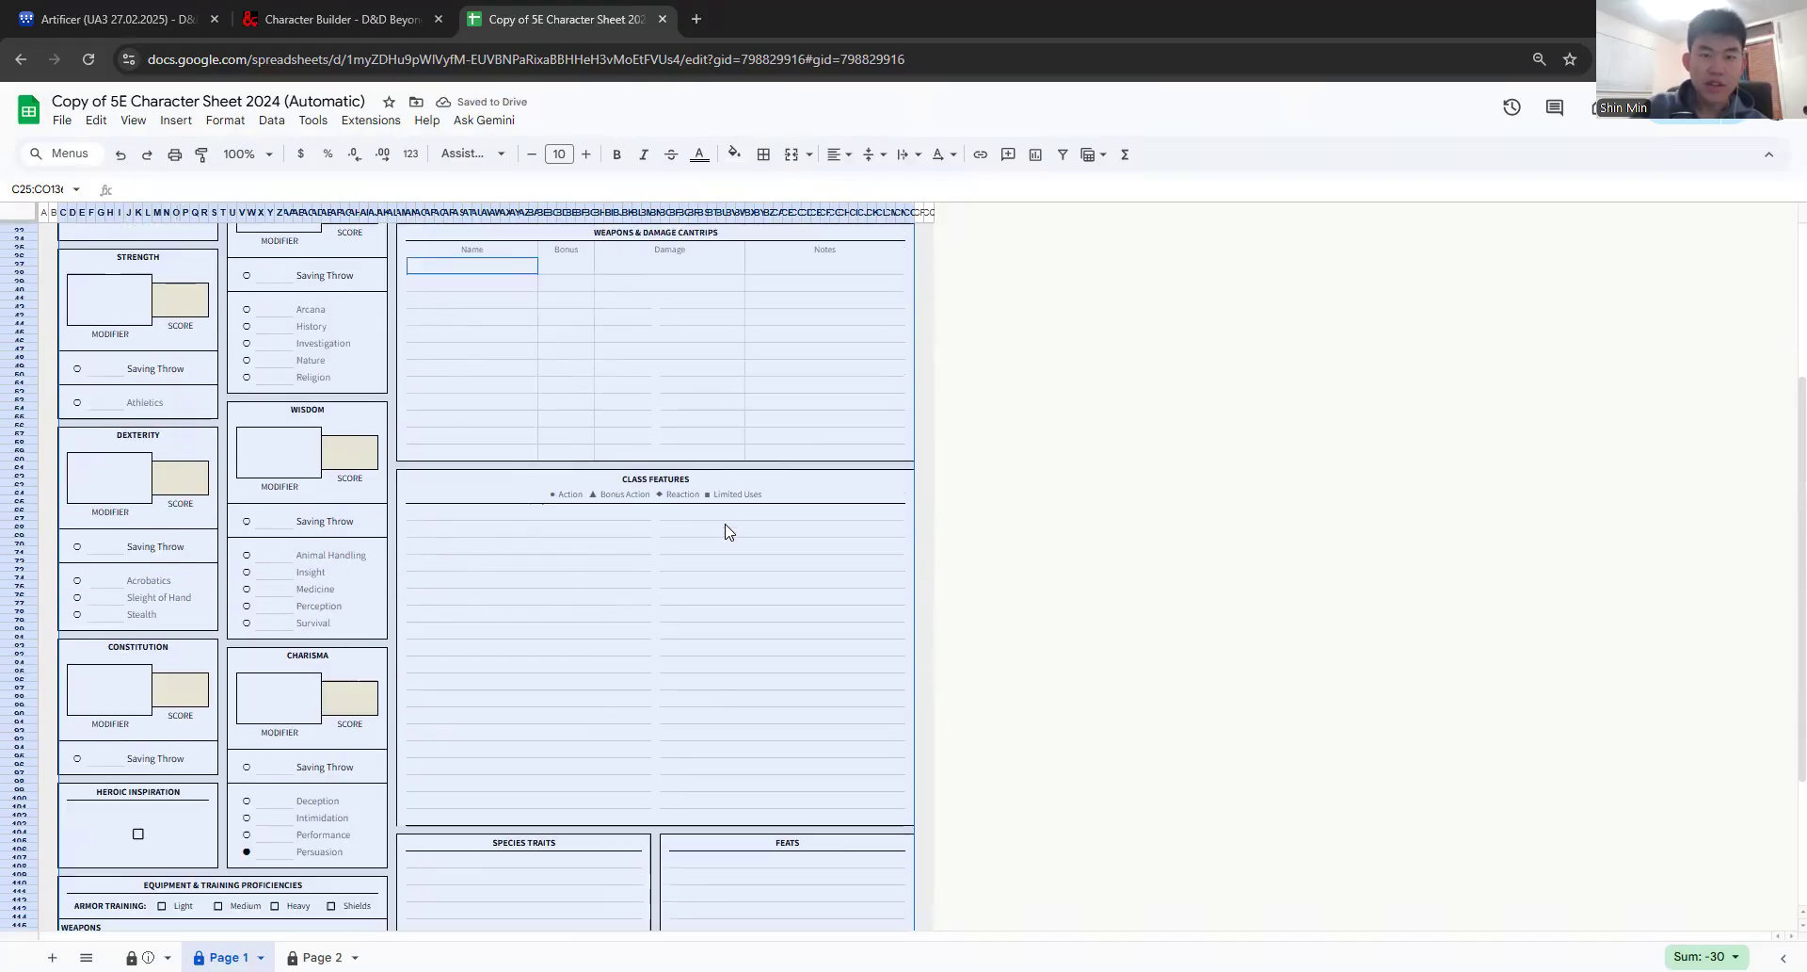
pyautogui.click(871, 154)
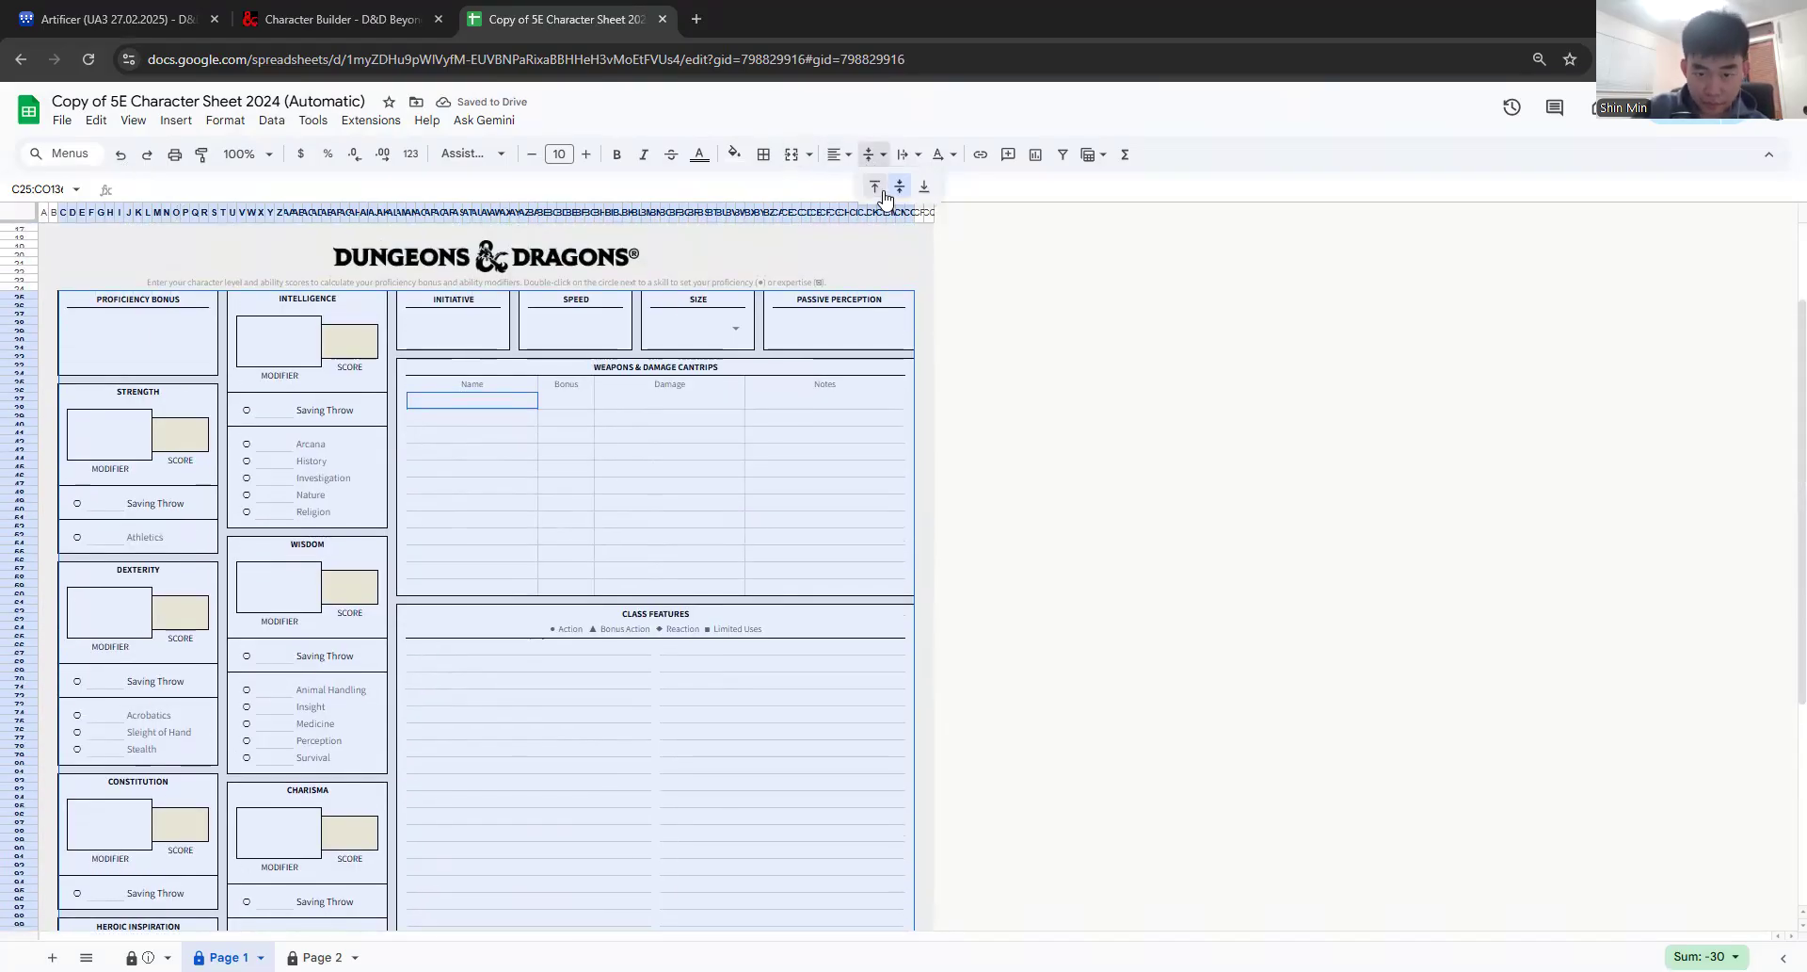
pyautogui.click(875, 191)
pyautogui.click(1087, 610)
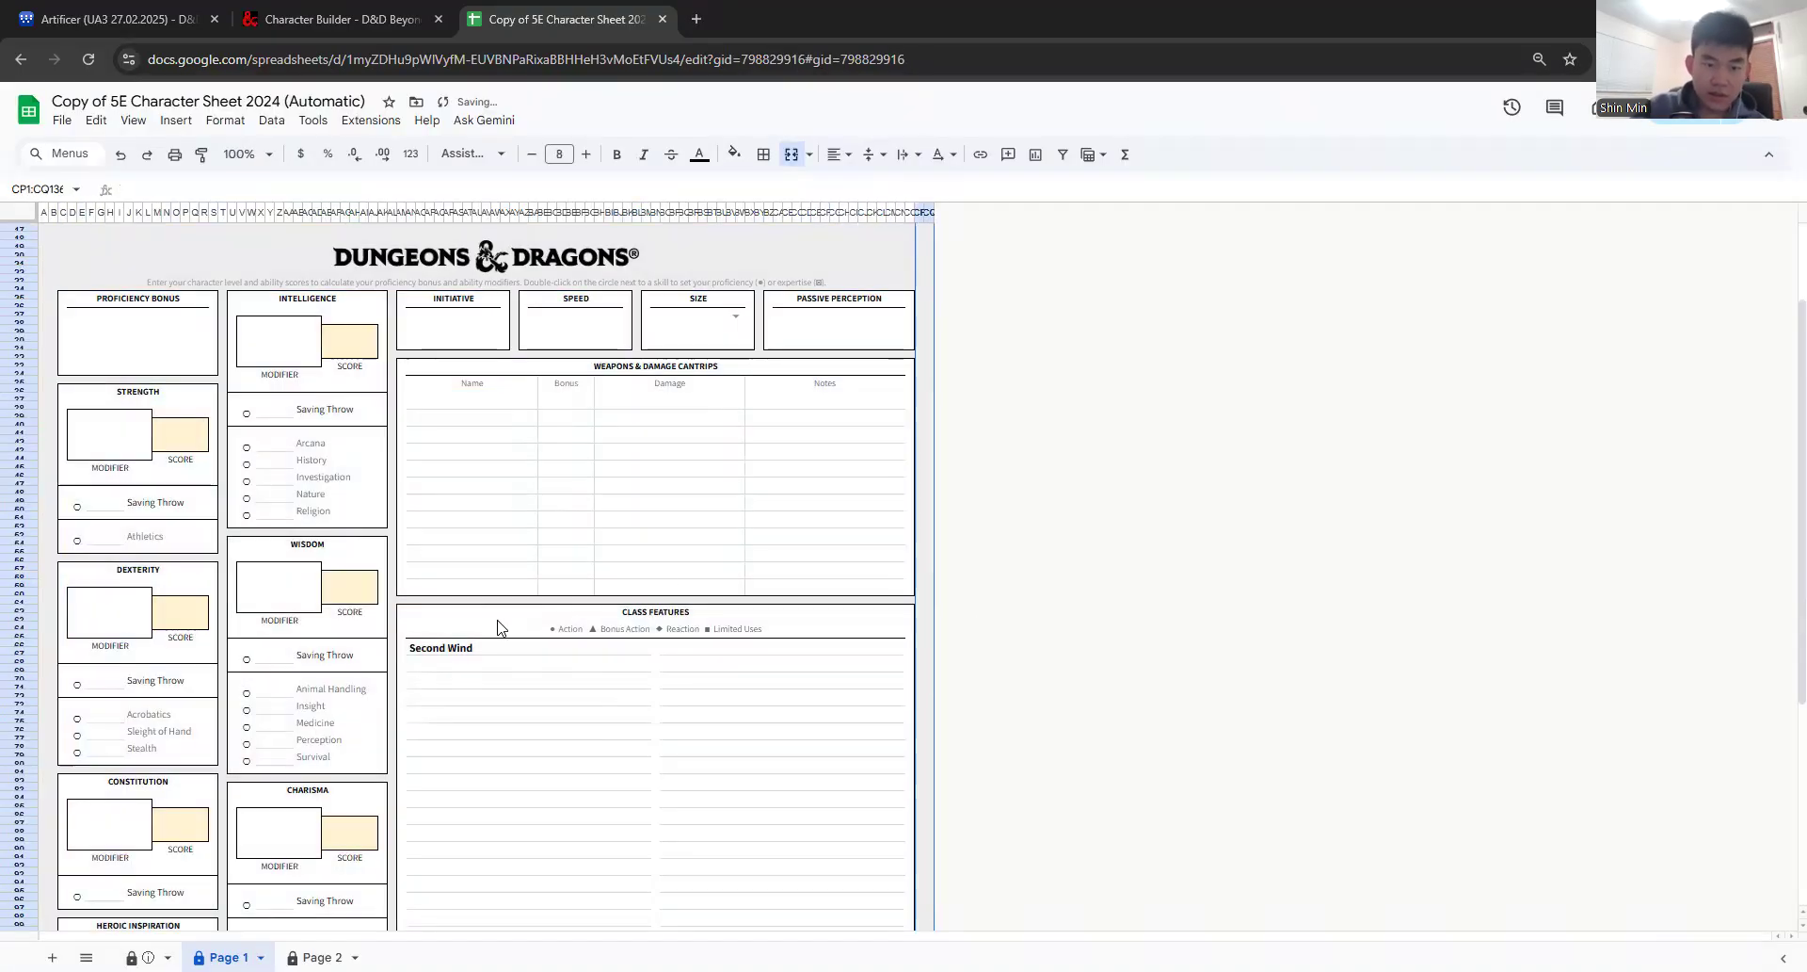
pyautogui.click(464, 656)
pyautogui.scroll(-2, 463, 656)
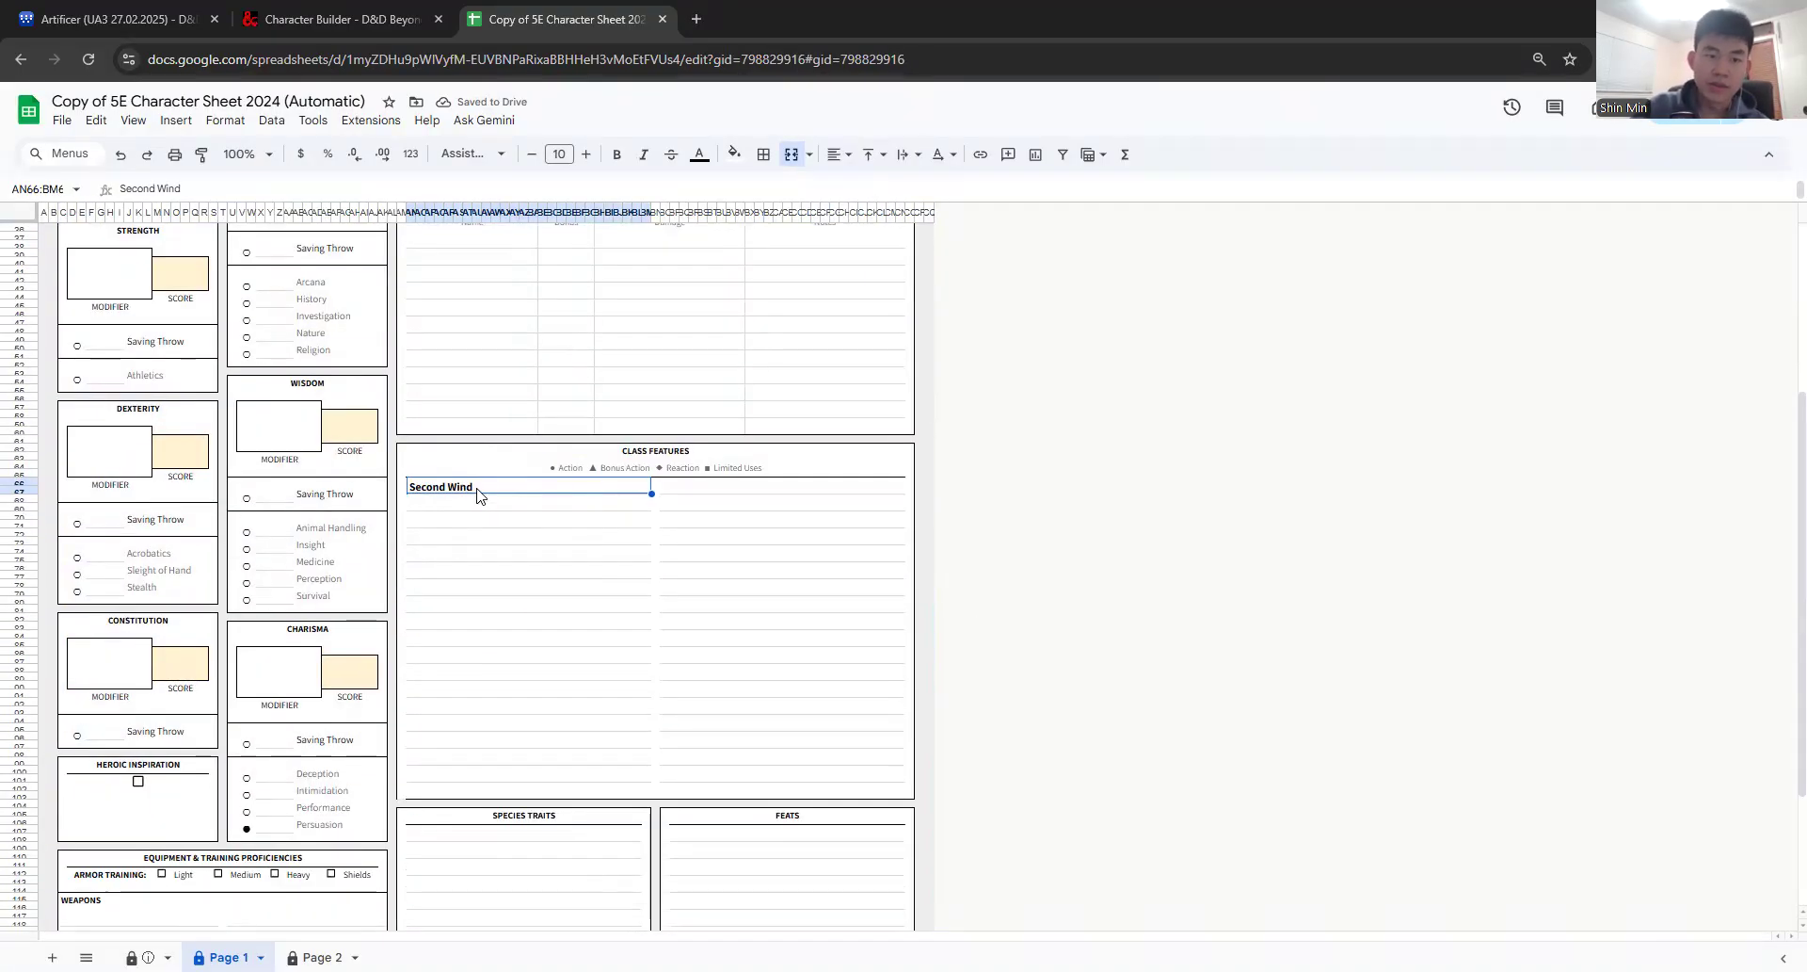
pyautogui.doubleClick(478, 491)
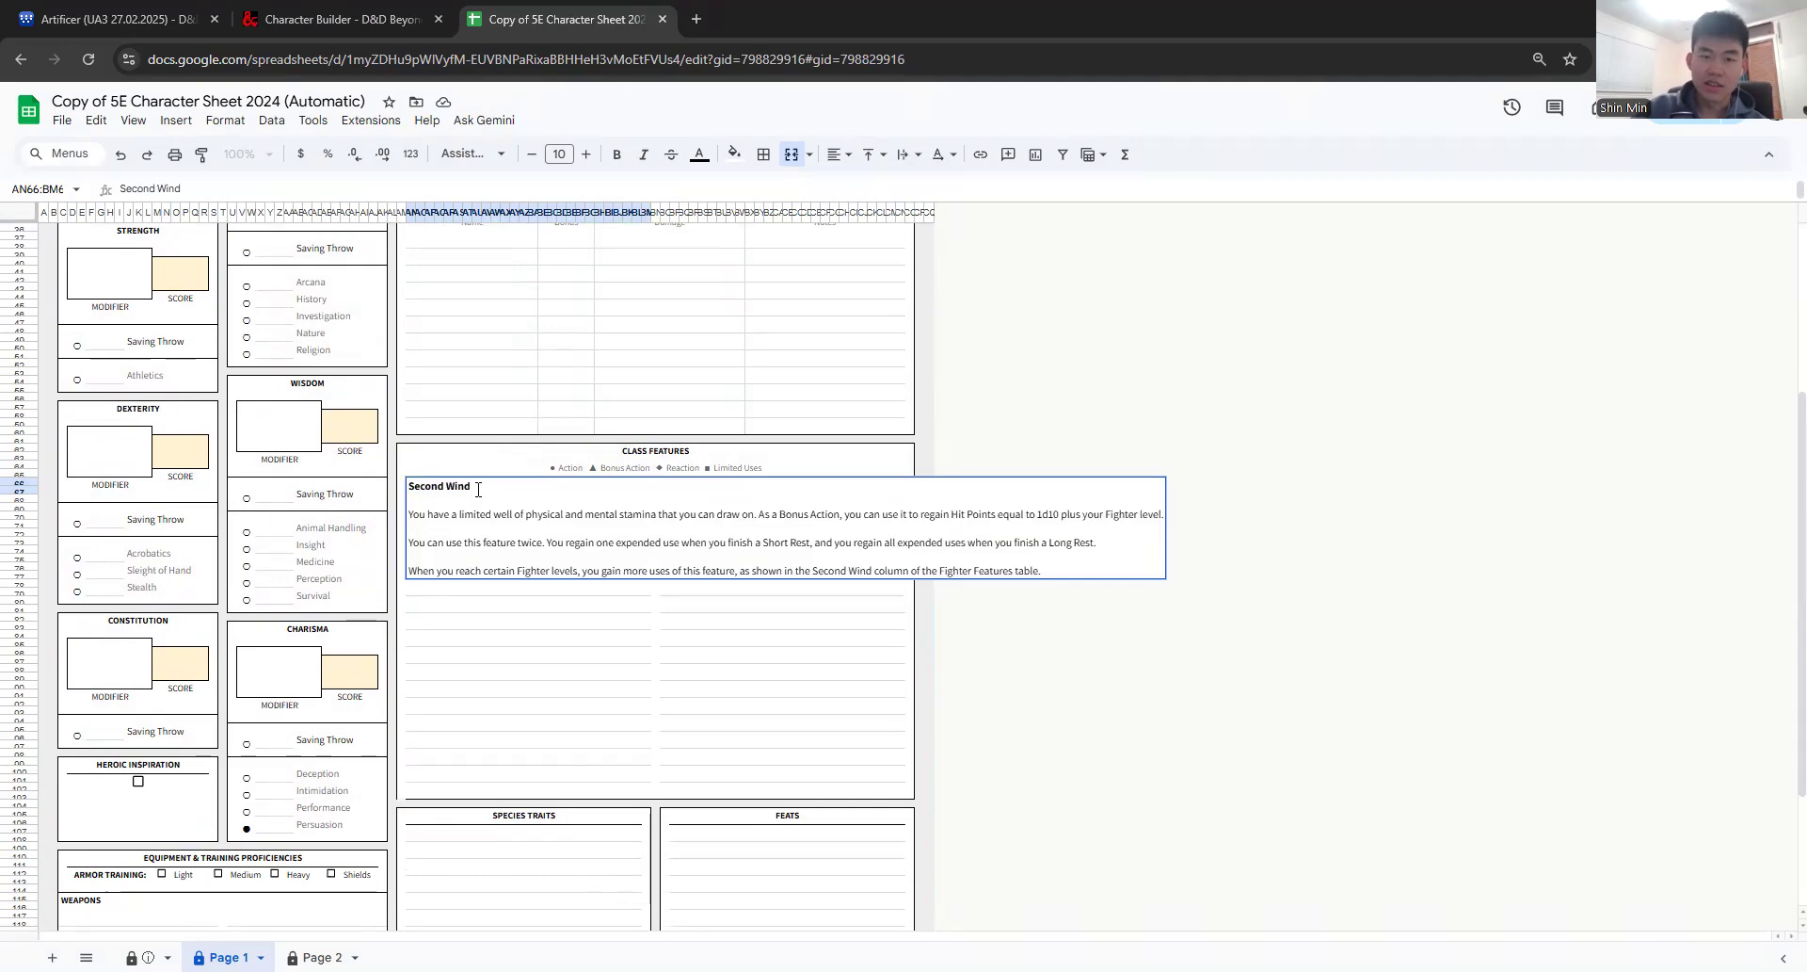
pyautogui.press('Escape')
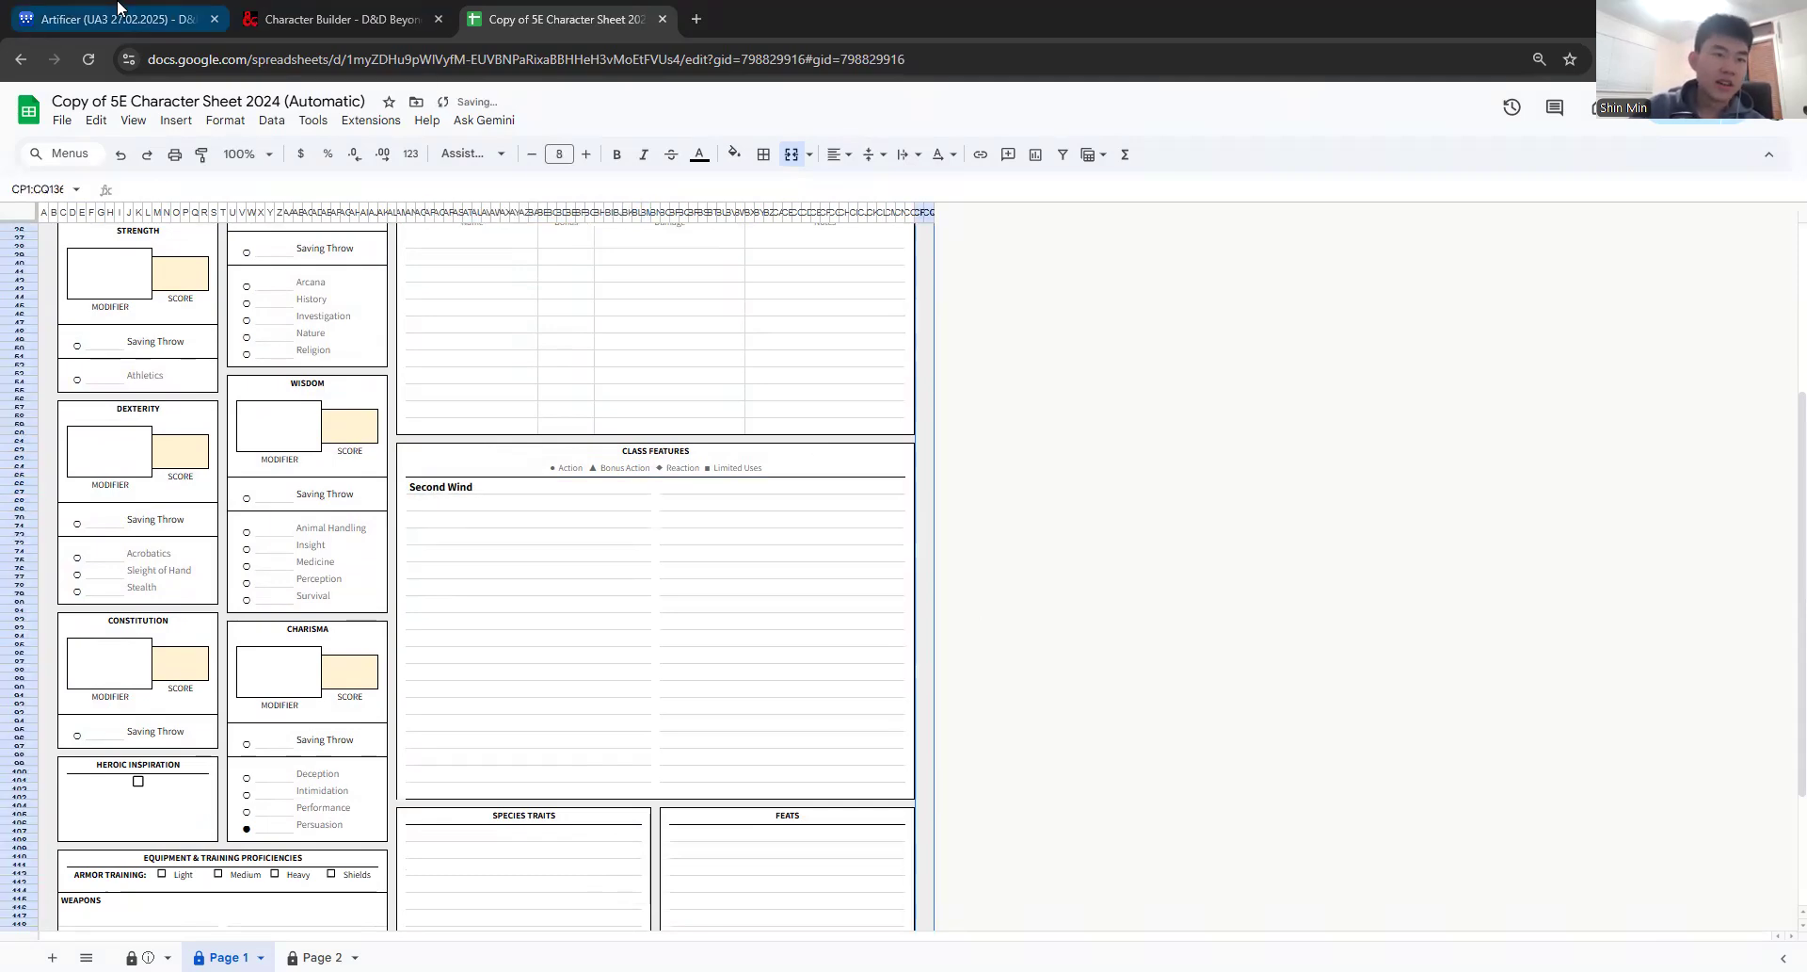
# Step: Switch to the Artificer wiki page and go to its Level 1: Spellcasting section
pyautogui.click(113, 19)
pyautogui.scroll(-3, 578, 485)
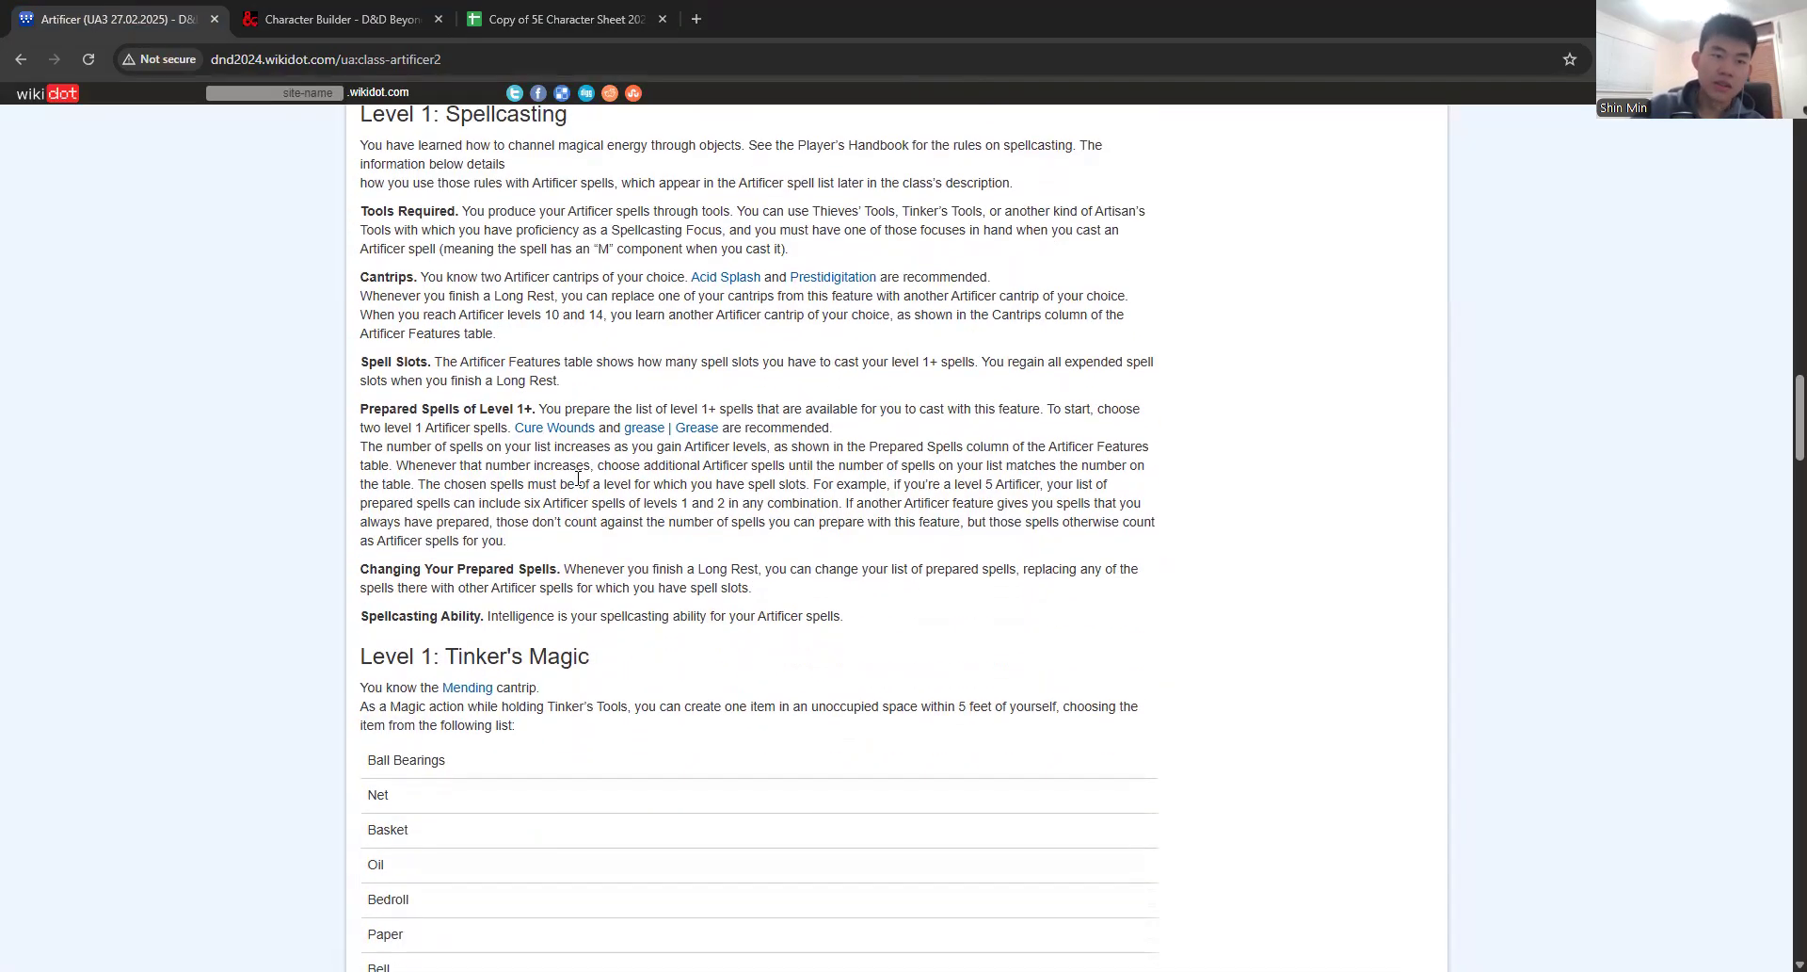
pyautogui.scroll(2, 542, 367)
pyautogui.scroll(-1, 476, 247)
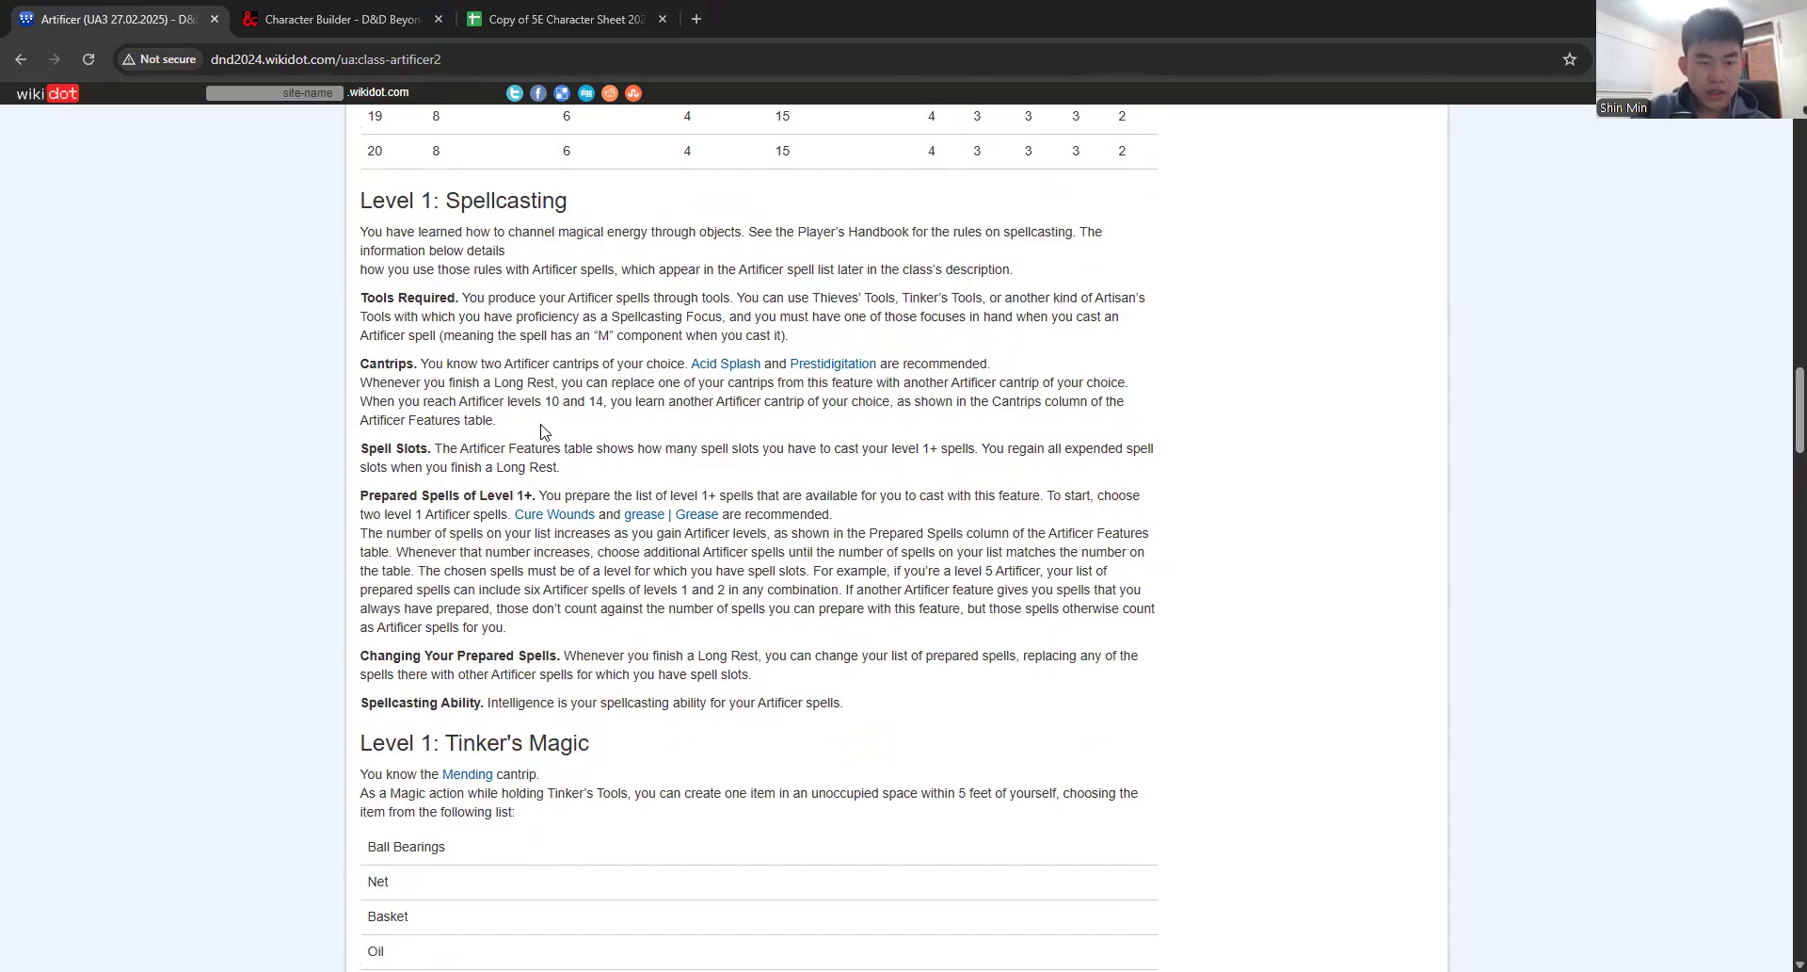
pyautogui.moveTo(588, 475); pyautogui.dragTo(331, 308)
pyautogui.click(405, 303)
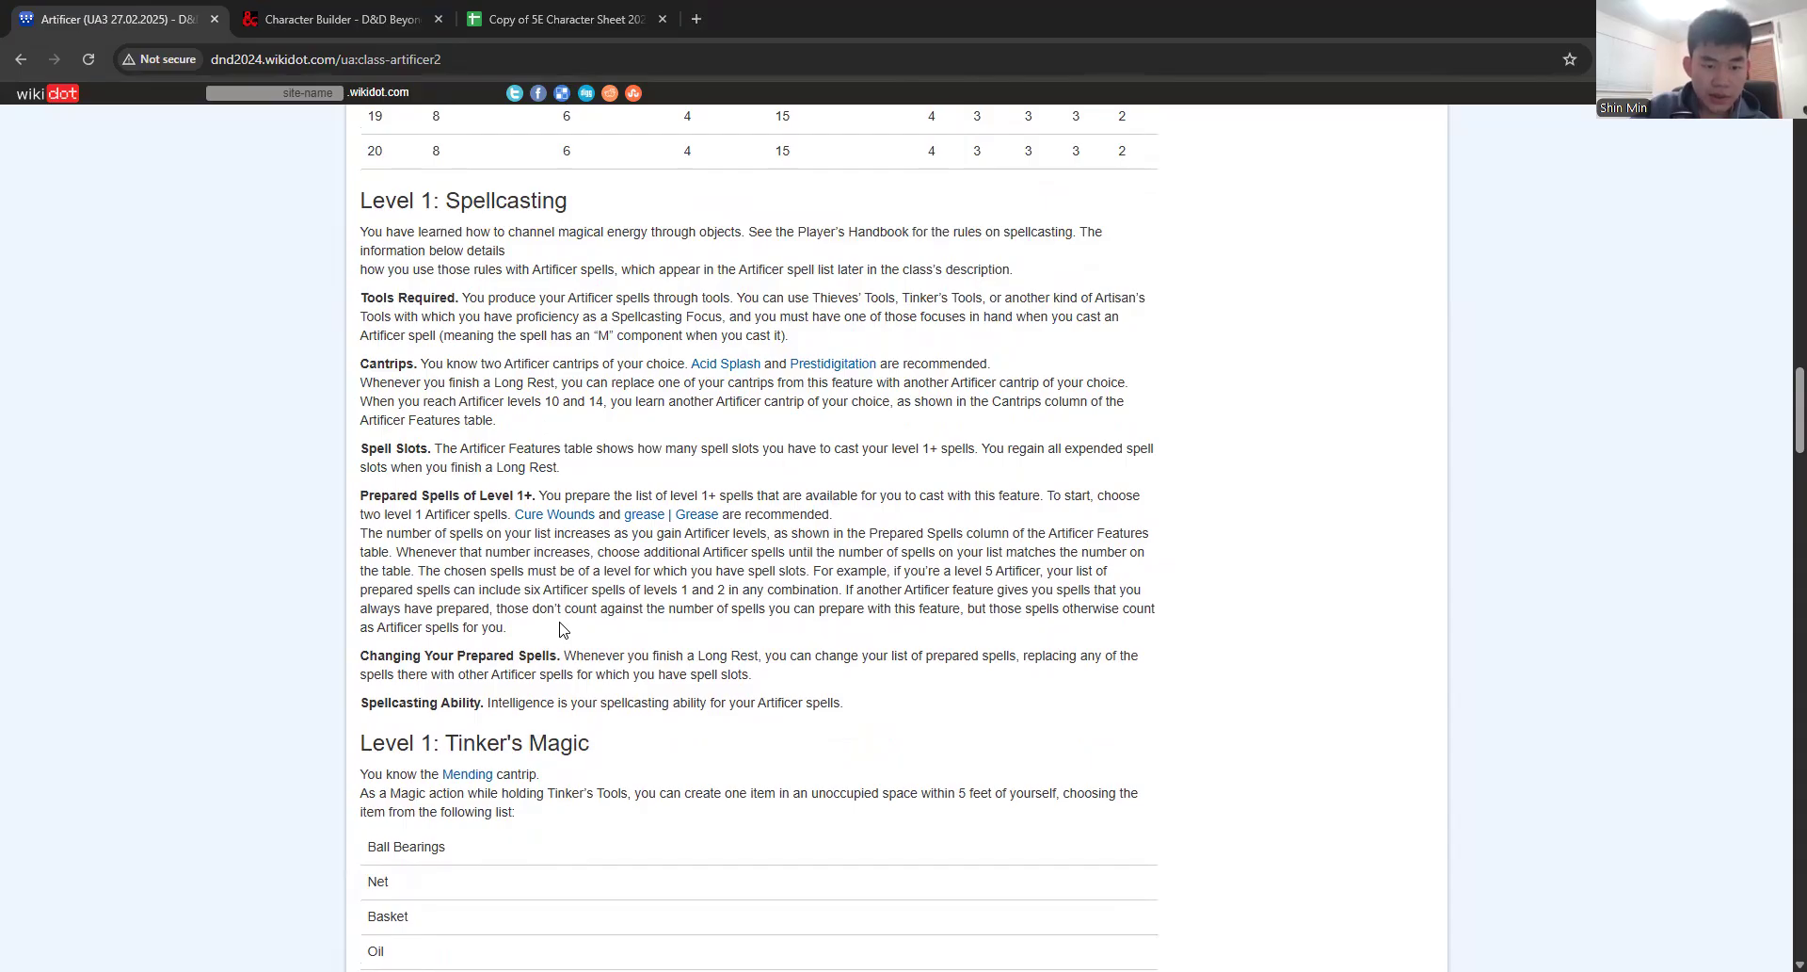
pyautogui.rightClick(364, 487)
pyautogui.click(388, 498)
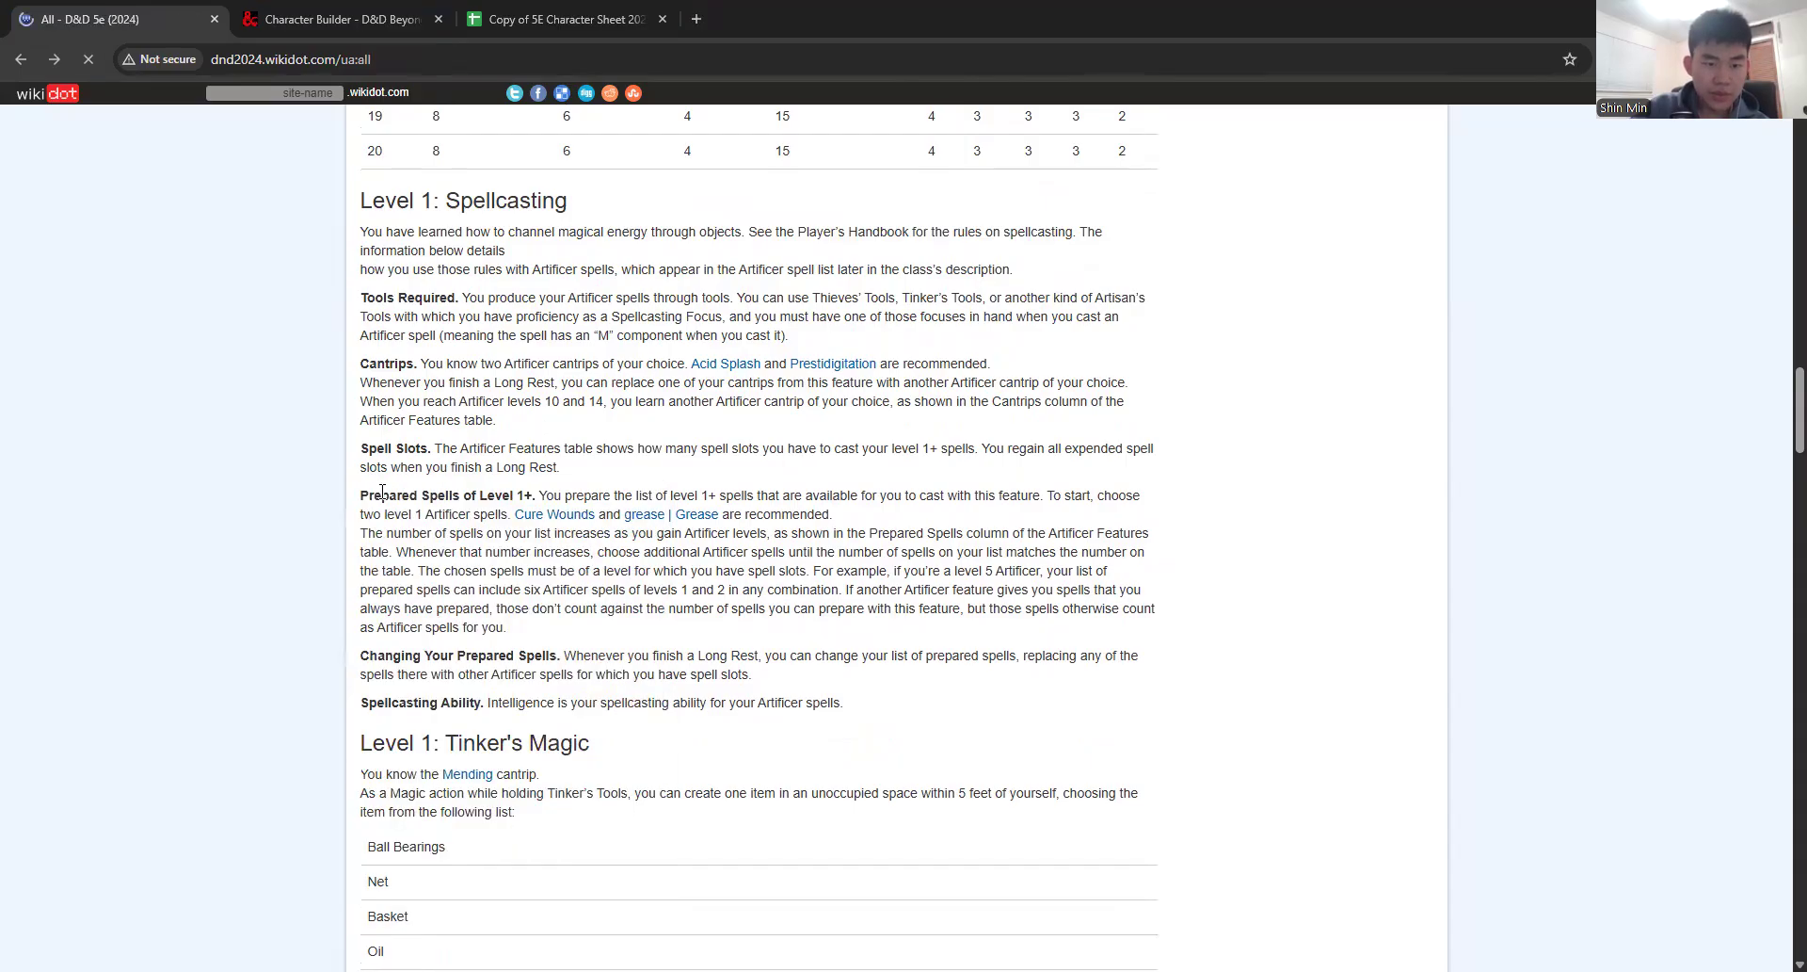
pyautogui.click(19, 60)
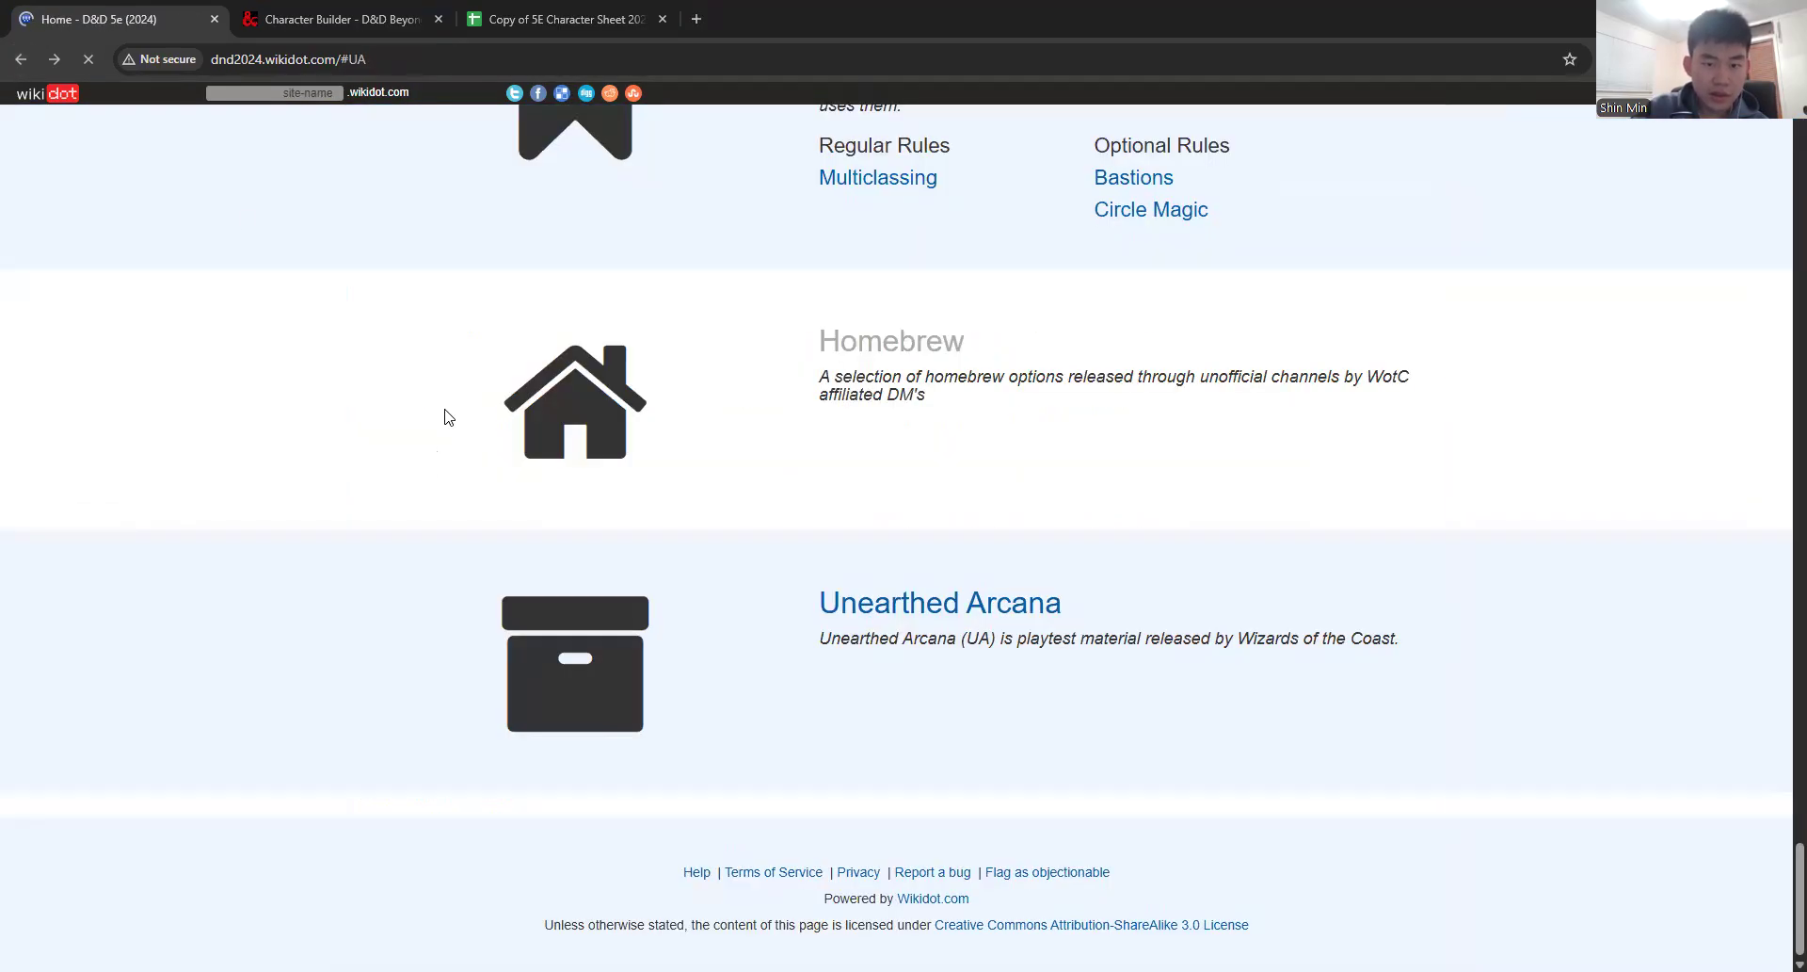
pyautogui.click(58, 49)
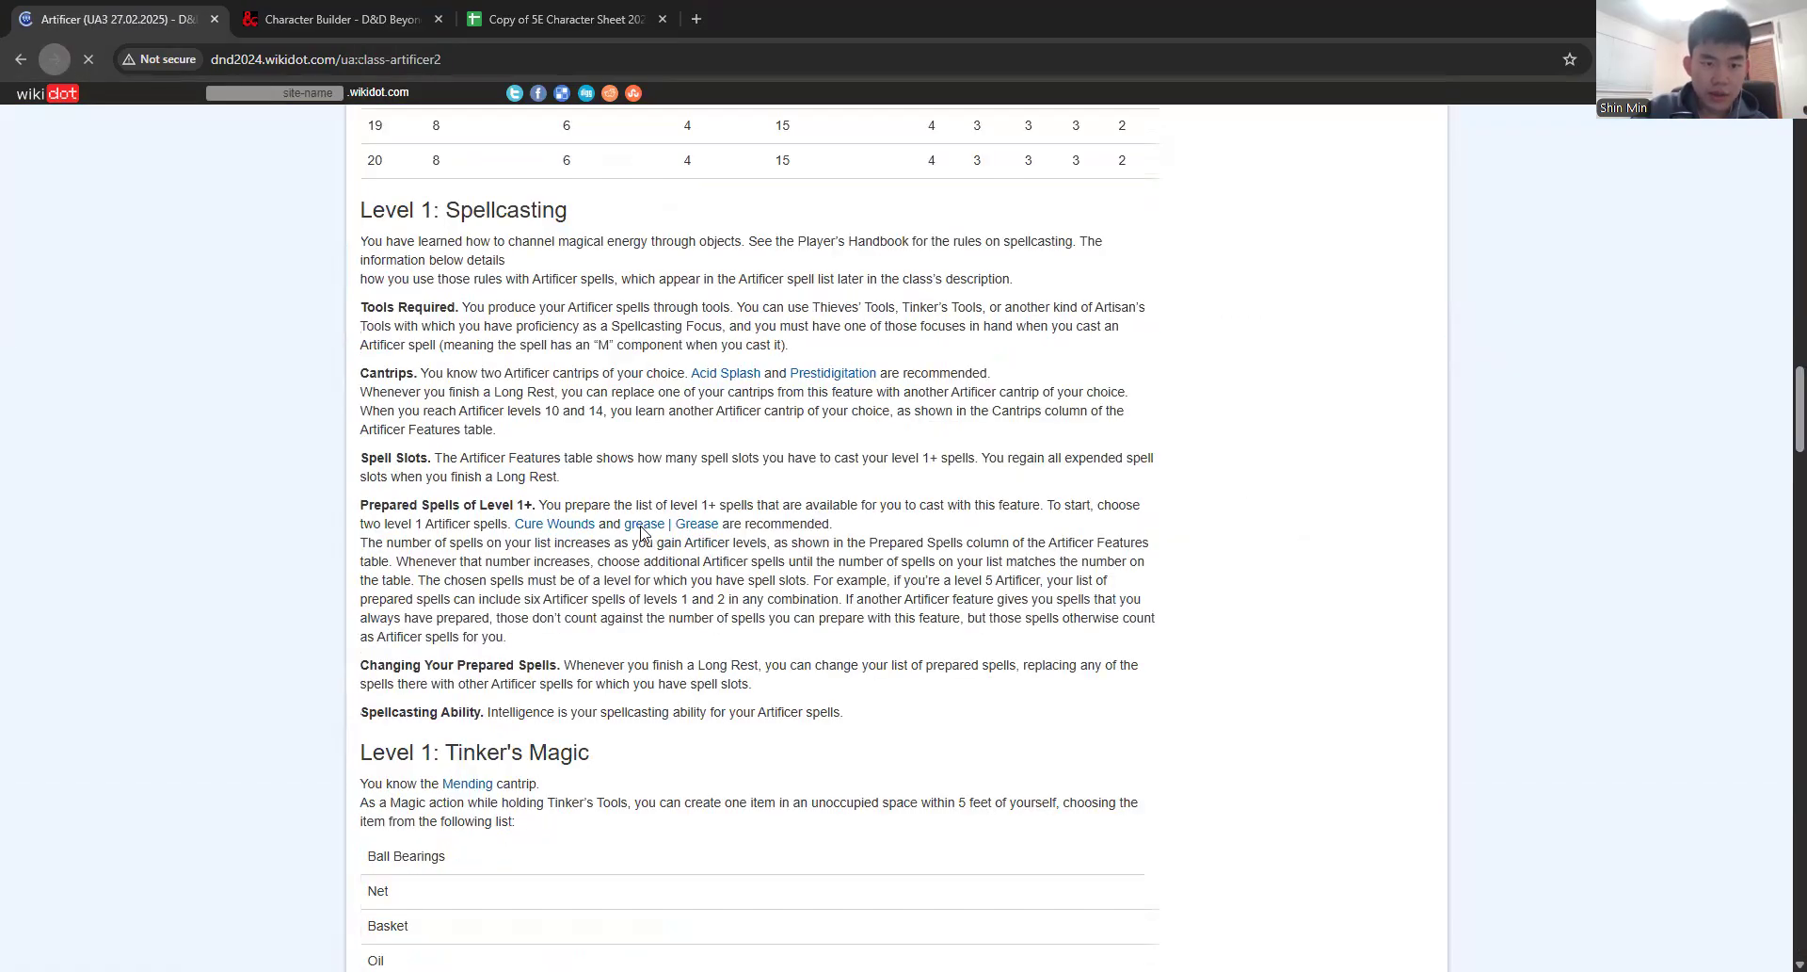
# Step: Copy the Artificer's Cantrips paragraph and paste it into the first cell of the second Class Features column in the character sheet
pyautogui.moveTo(516, 433); pyautogui.dragTo(342, 380)
pyautogui.hotkey('ctrl', 'c')
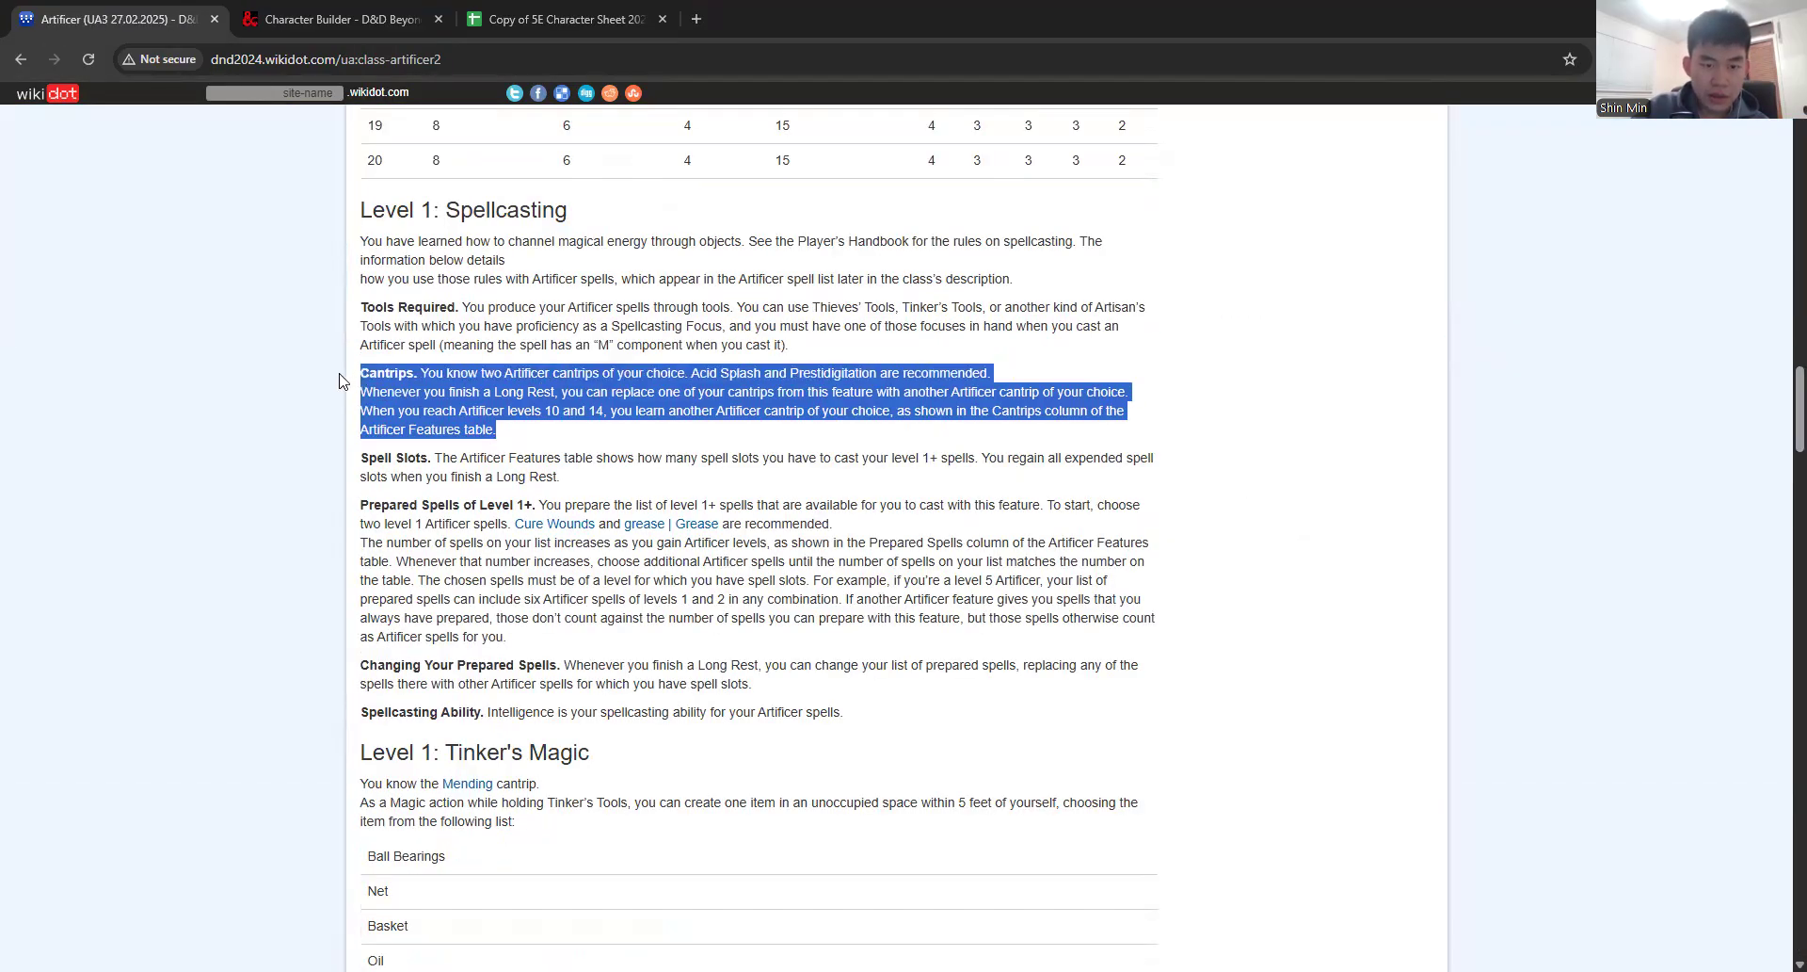
pyautogui.click(527, 17)
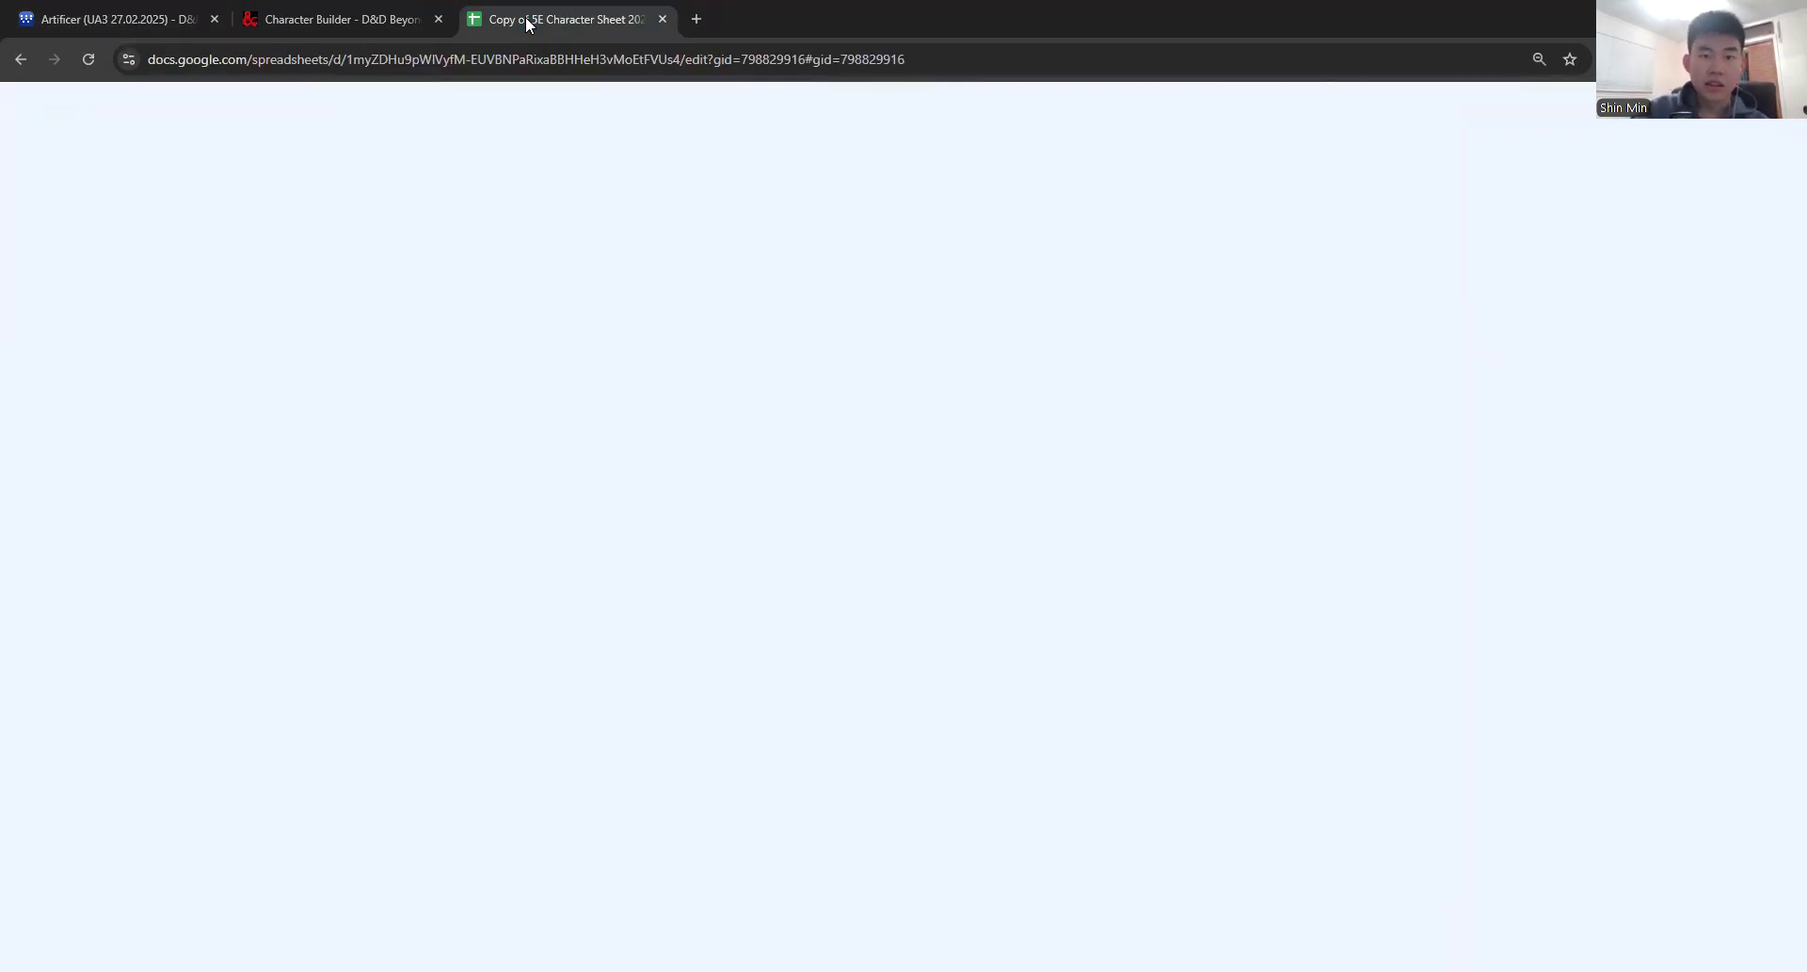
pyautogui.click(703, 489)
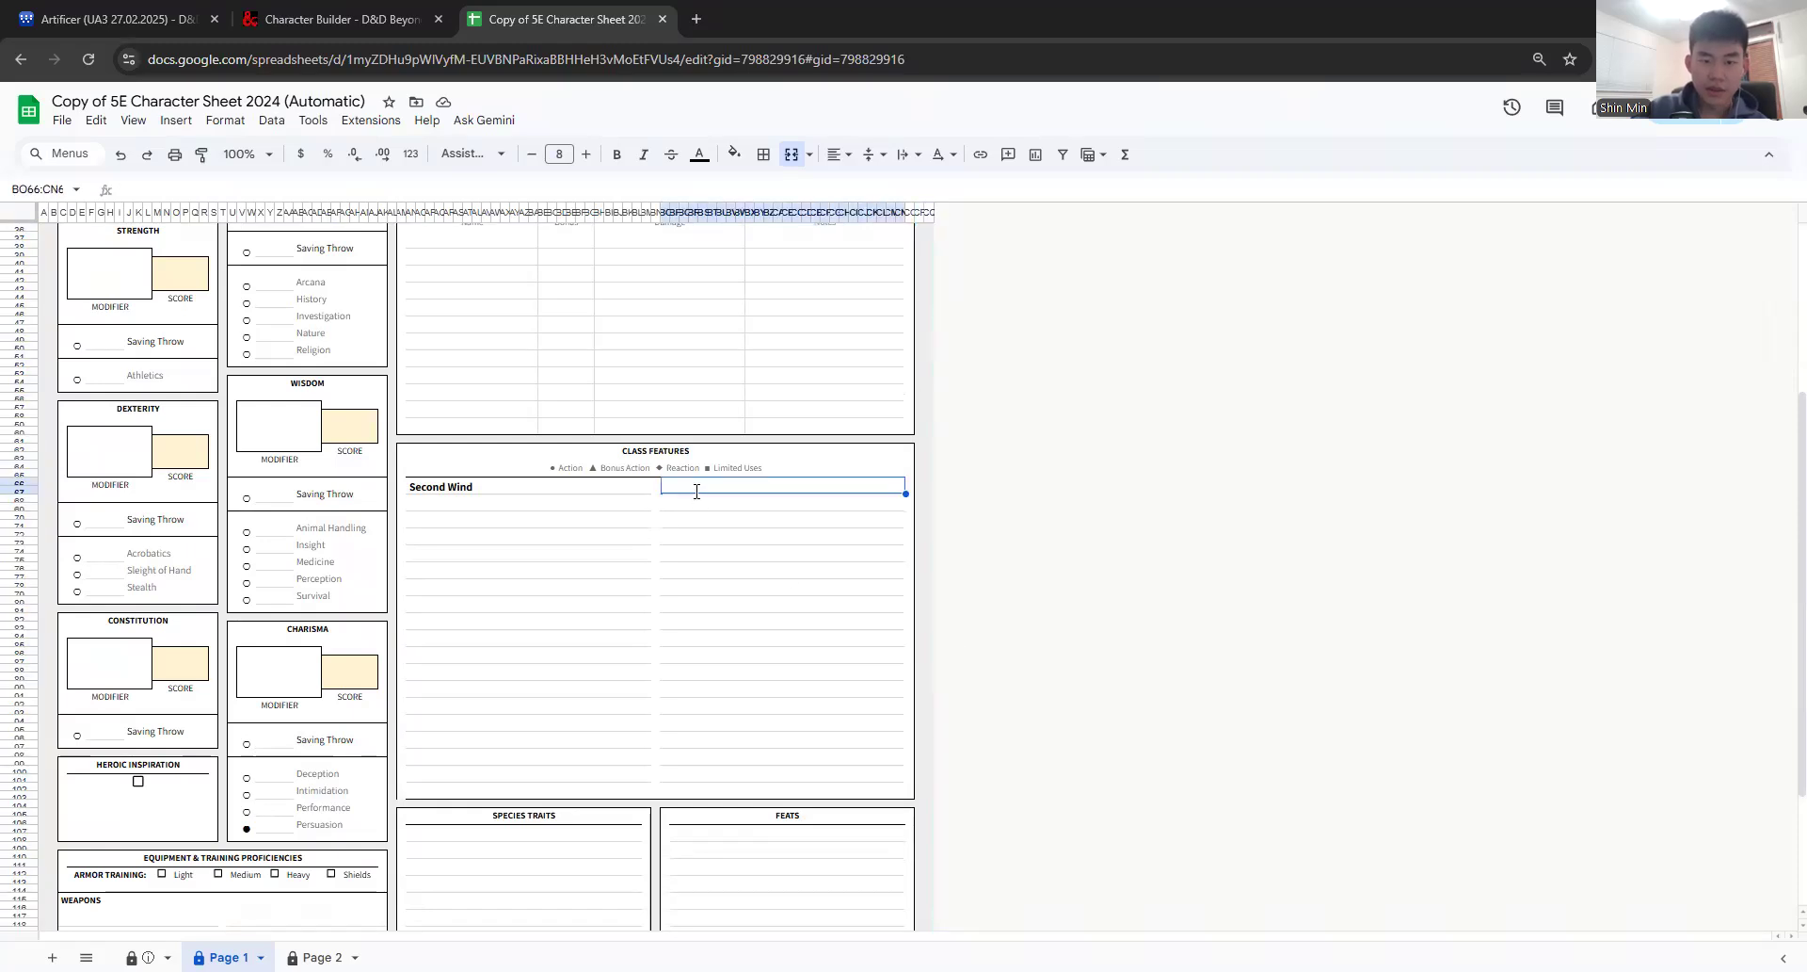
pyautogui.hotkey('ctrl', 'v')
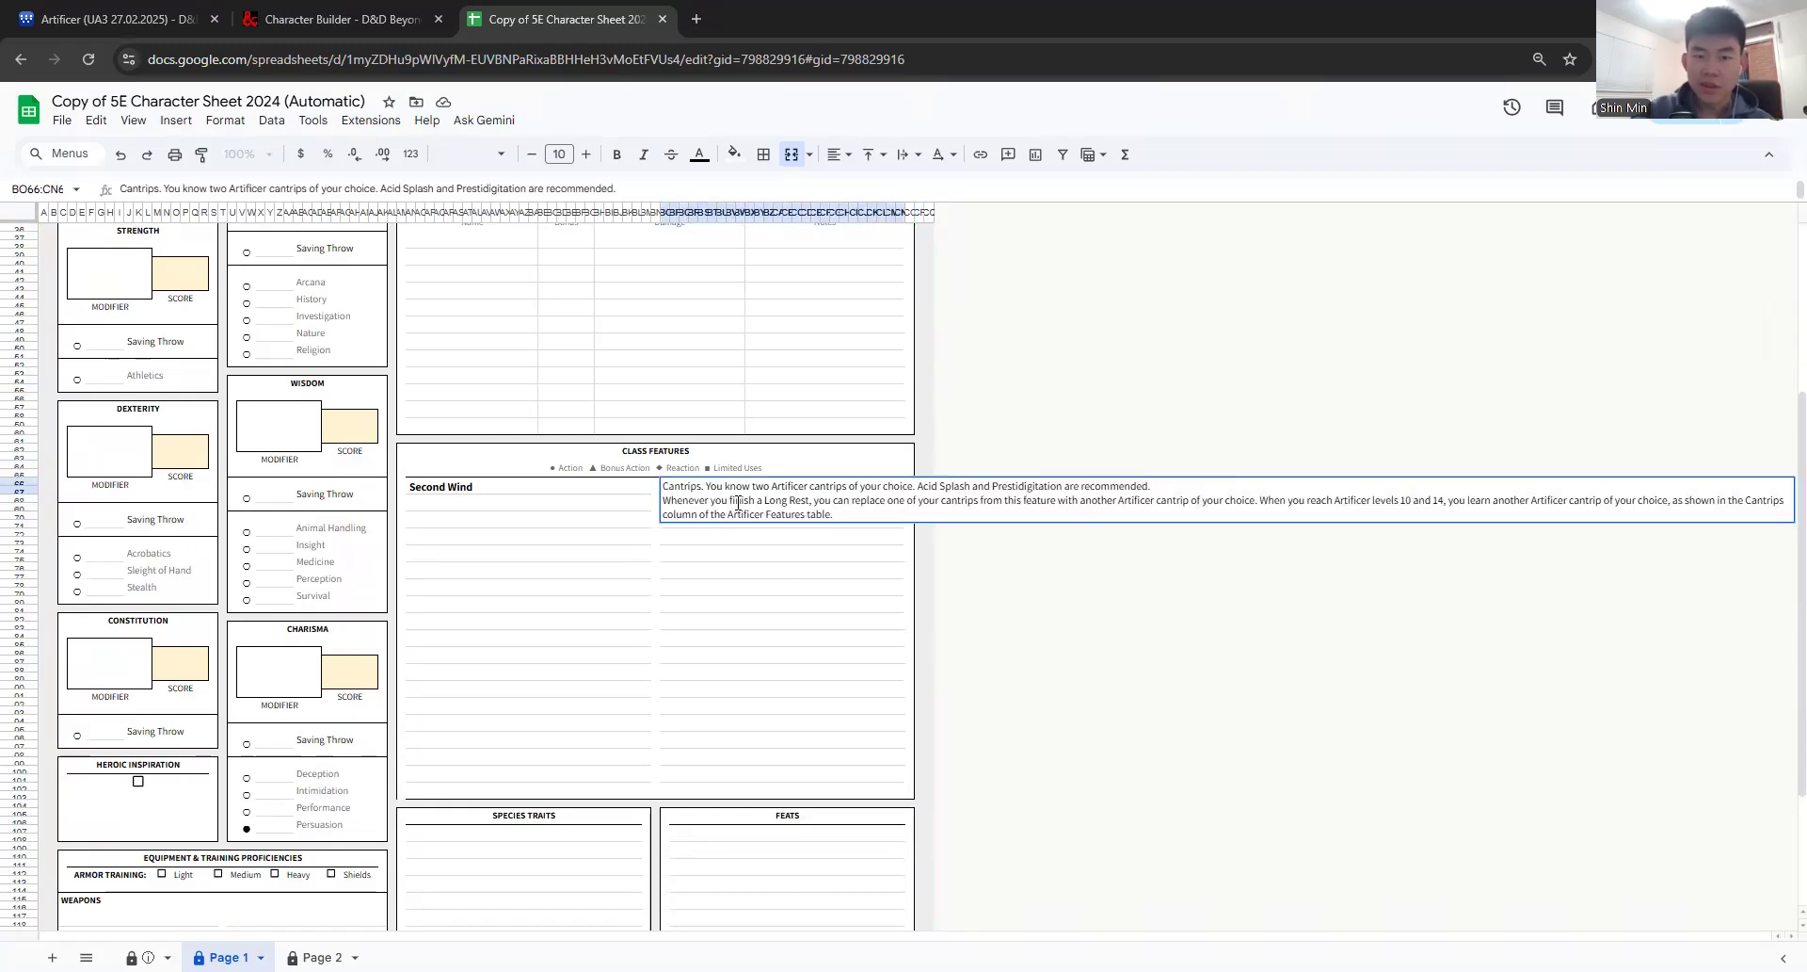
# Step: Make the lead word "Cantrips." bold in the pasted Class Features entry and check the cell's full text
pyautogui.moveTo(708, 486); pyautogui.dragTo(622, 484)
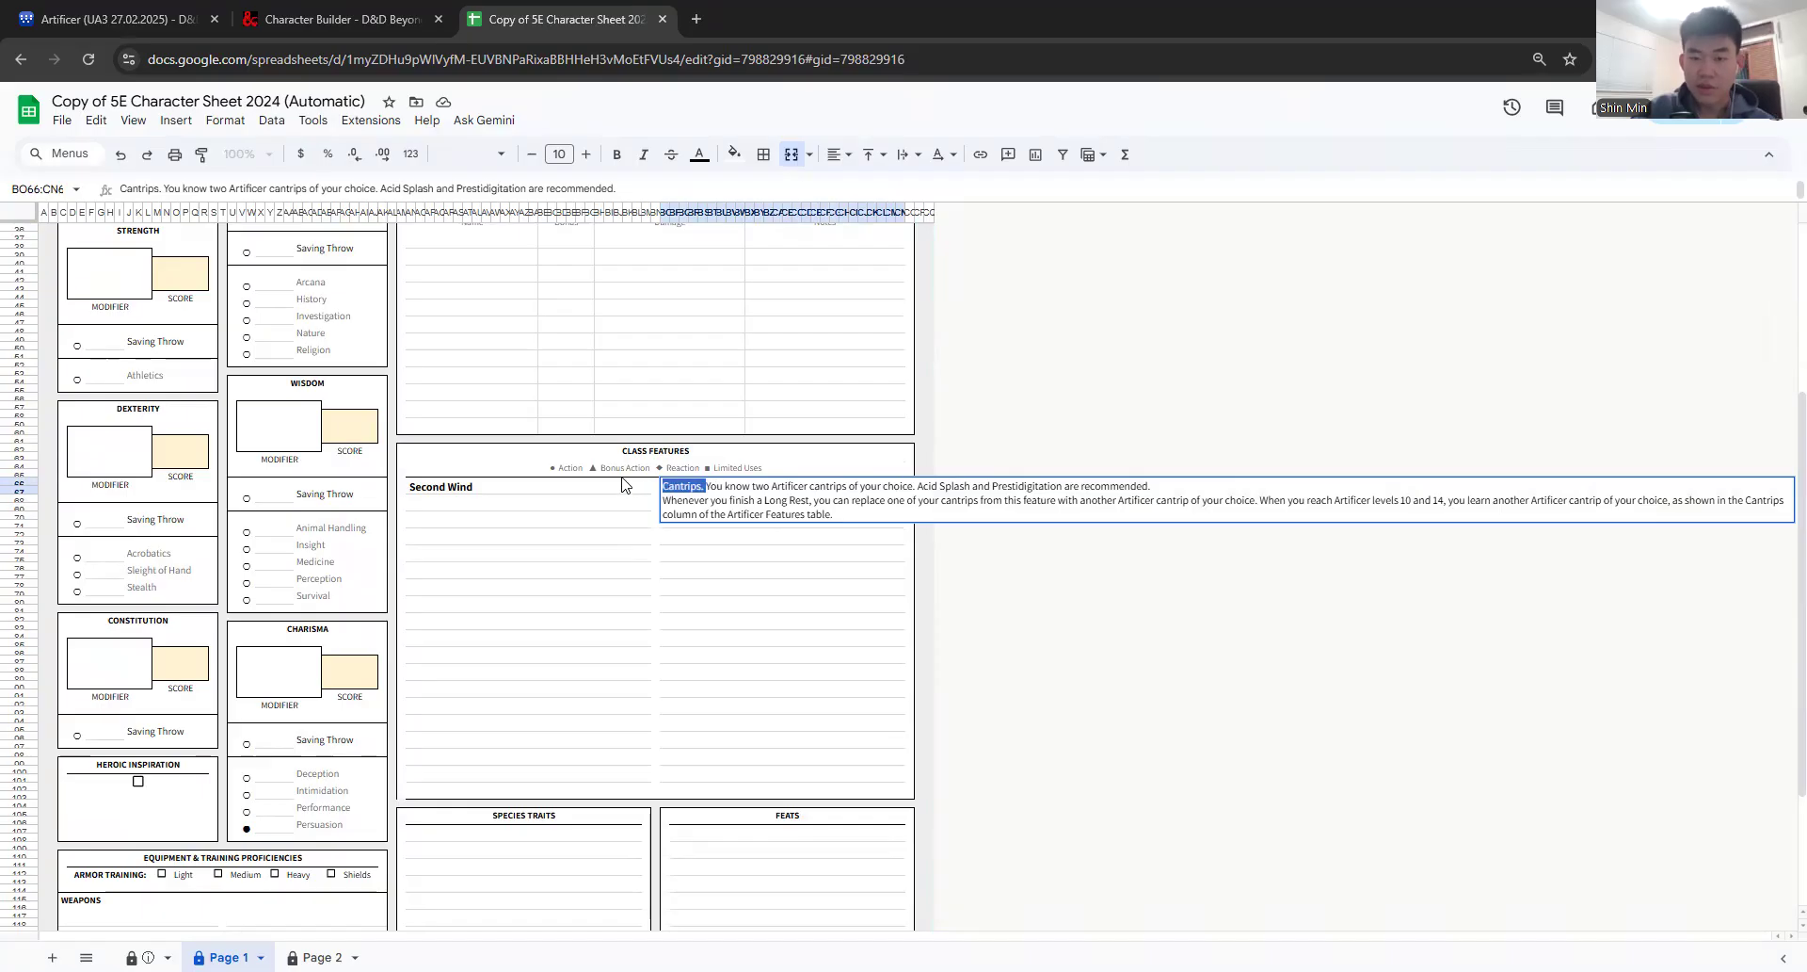
pyautogui.hotkey('ctrl', 'b')
pyautogui.click(920, 530)
pyautogui.click(830, 490)
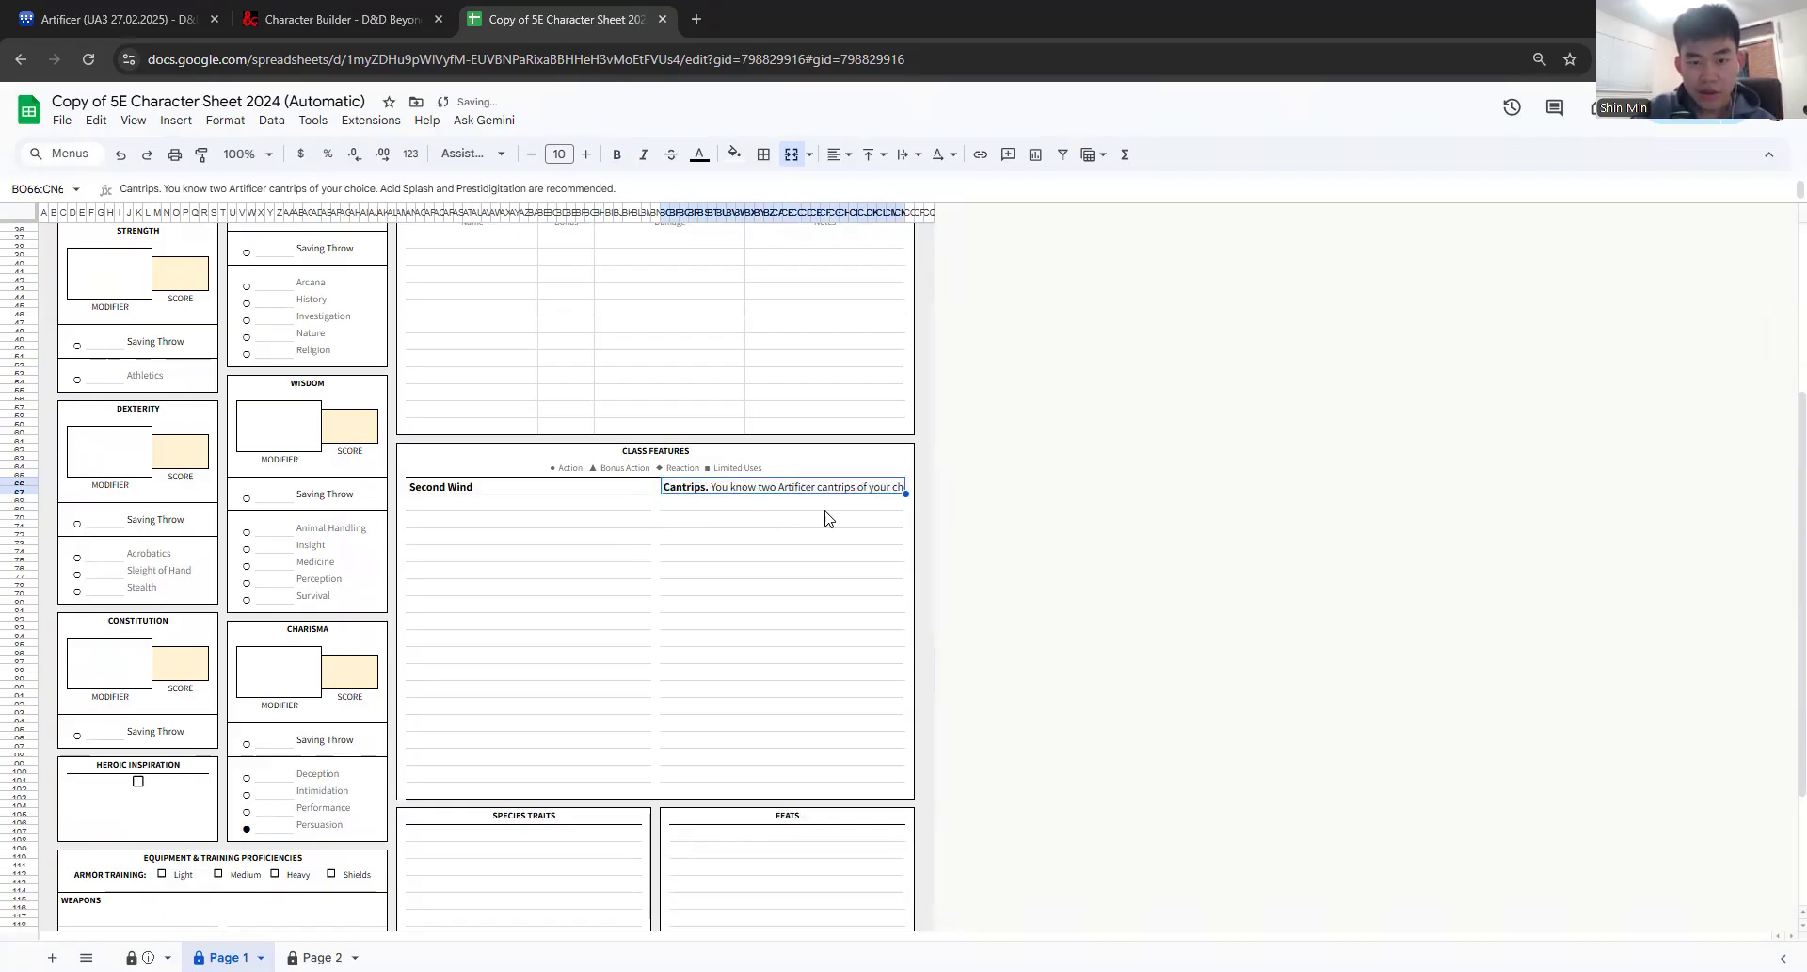
pyautogui.click(793, 531)
pyautogui.click(763, 489)
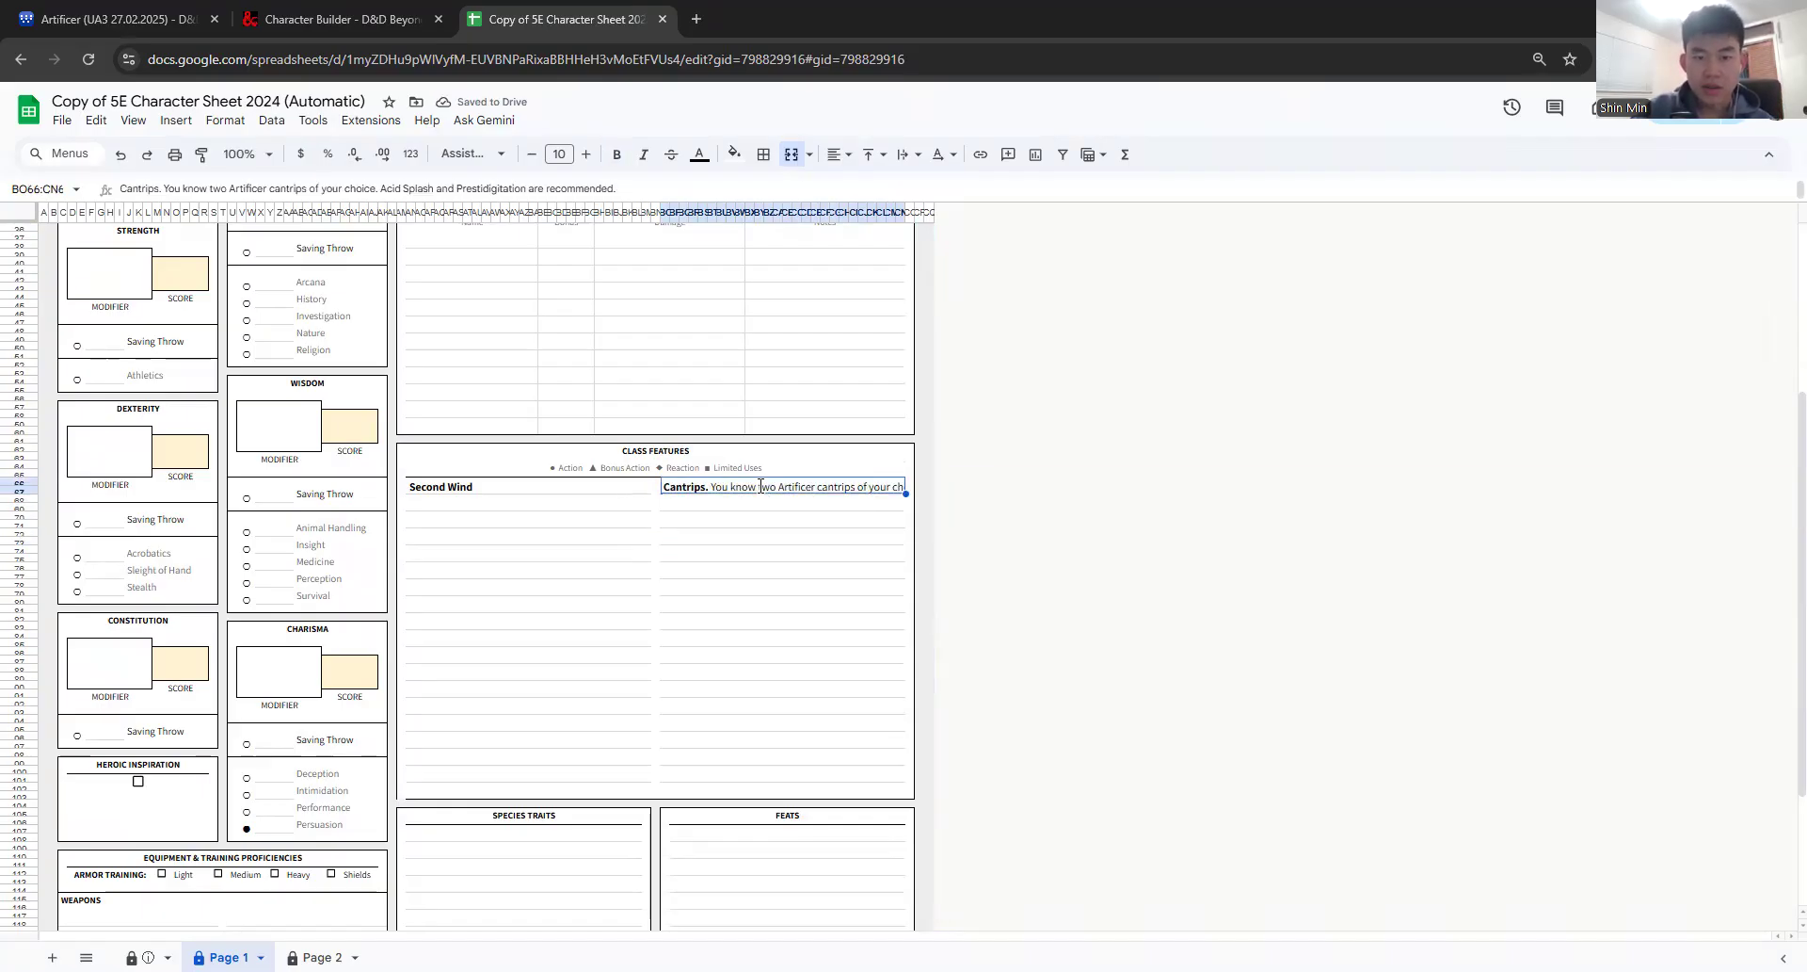
pyautogui.press('Return')
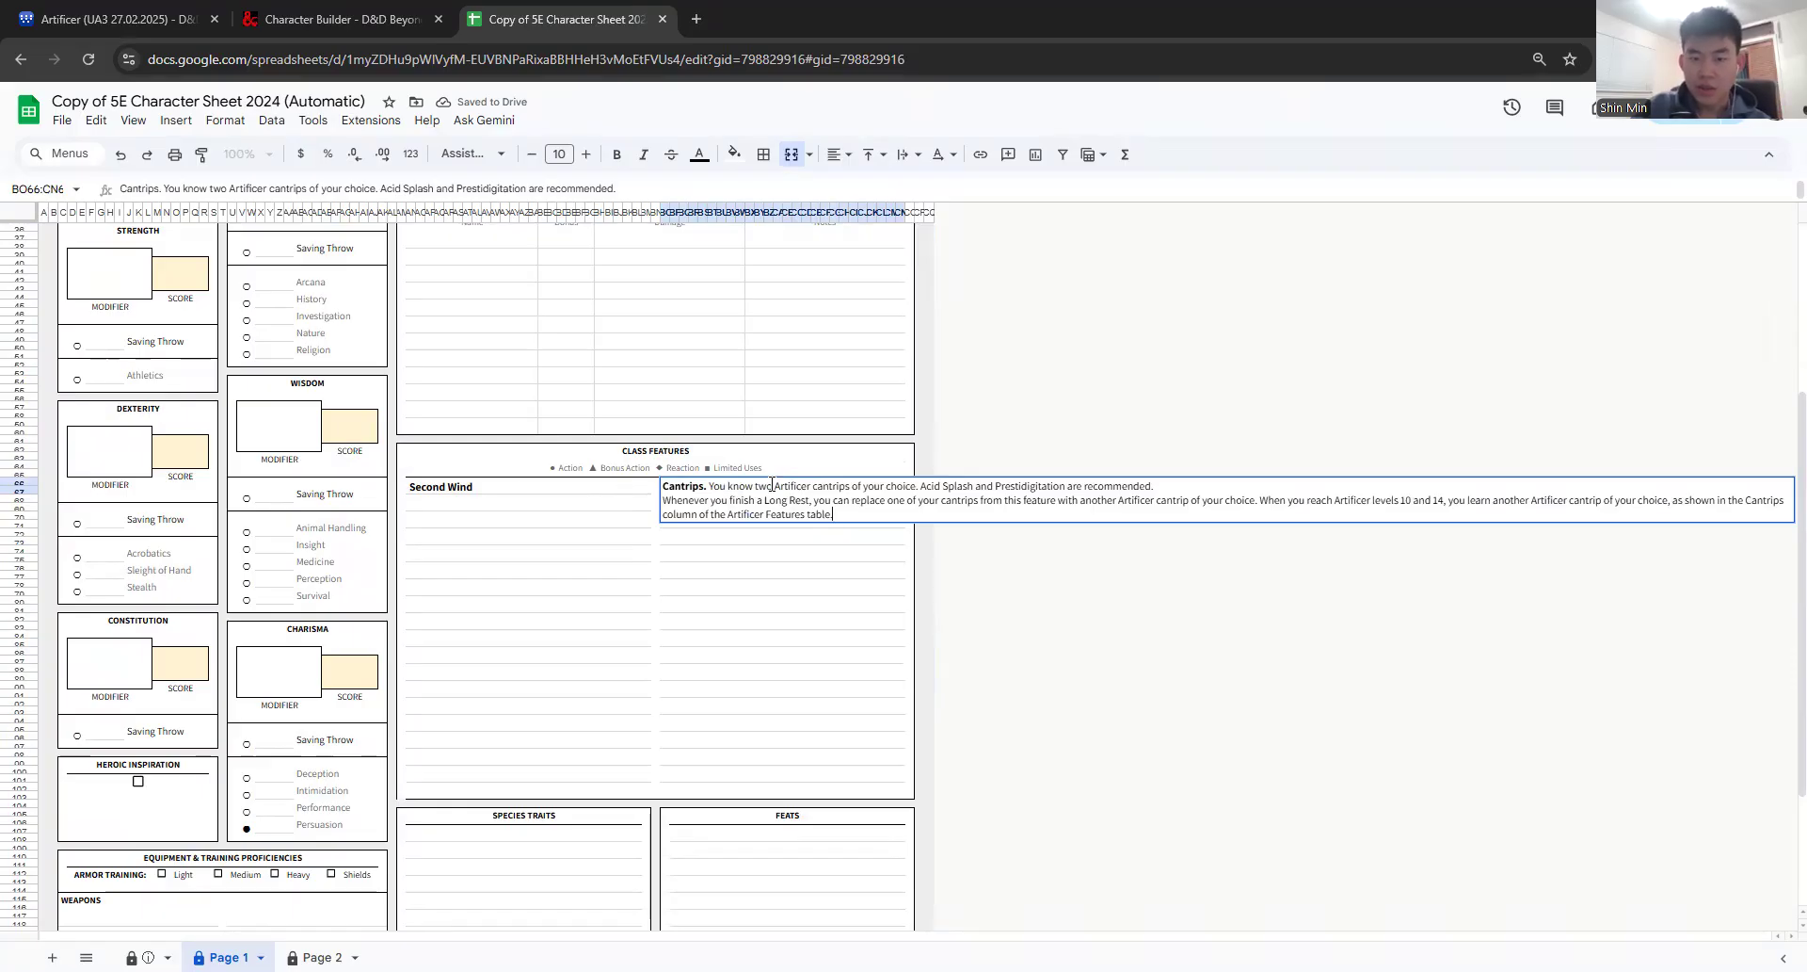
pyautogui.click(814, 595)
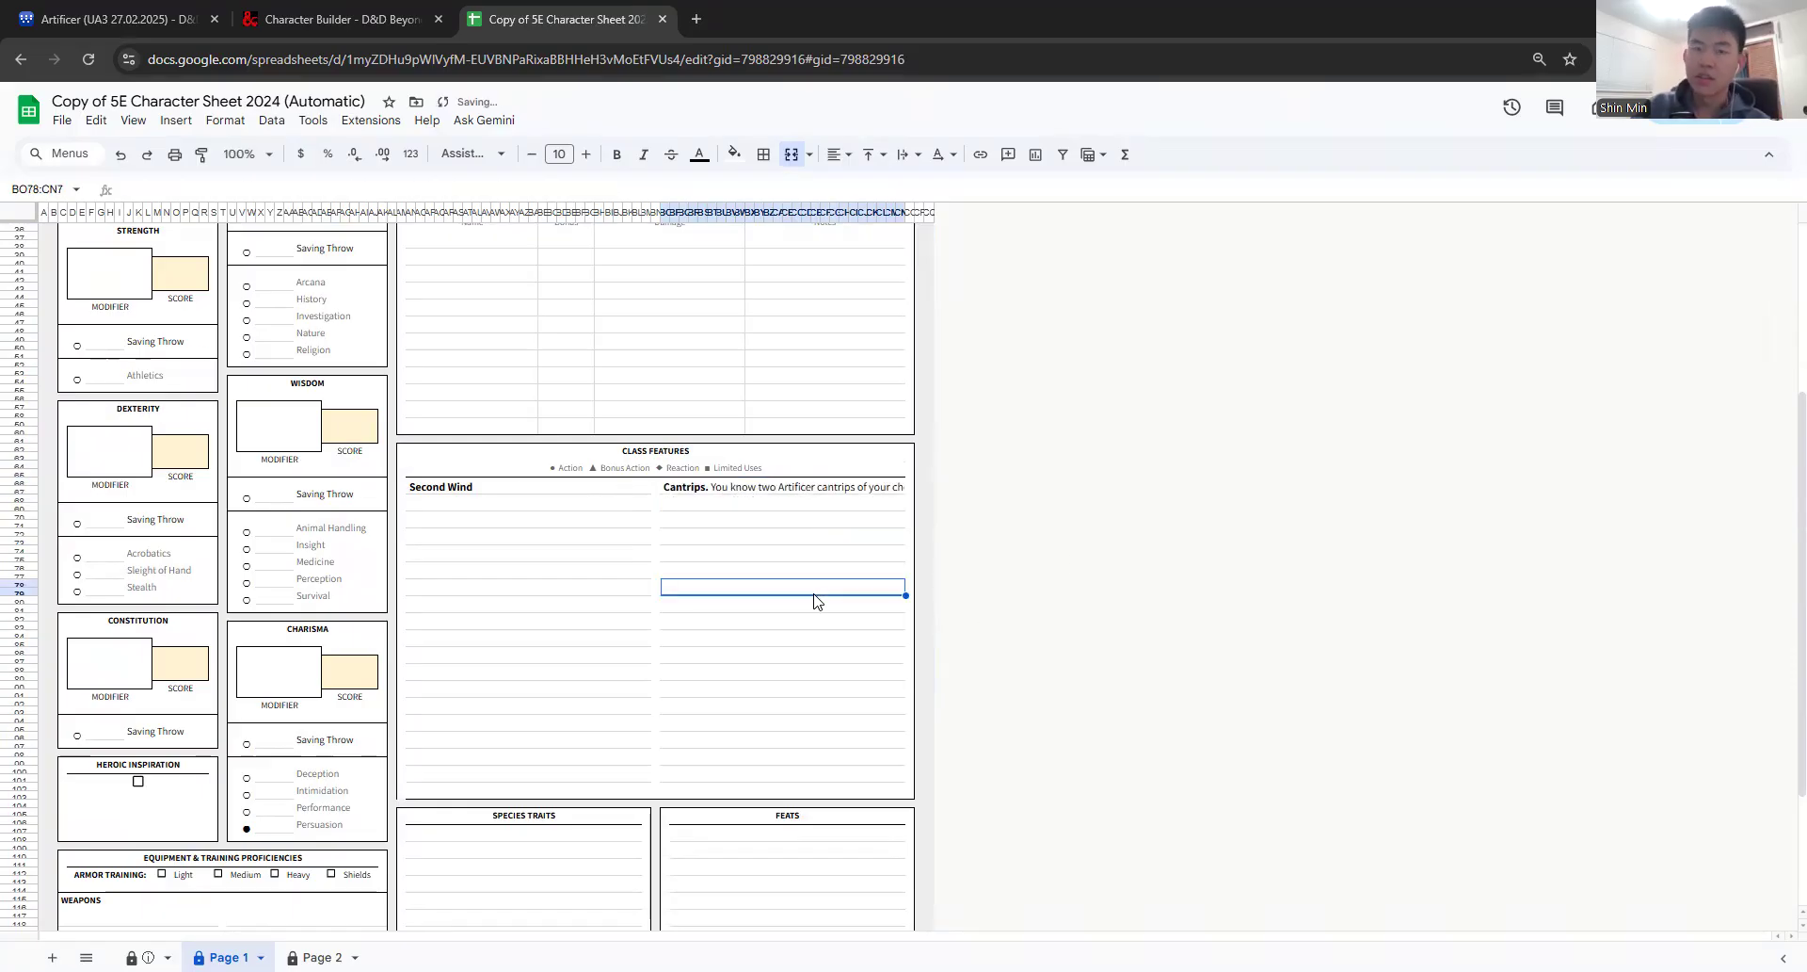
# Step: Return to the Artificer wiki page and examine the Tinker's Magic and Replicate Magical Item features
pyautogui.click(121, 19)
pyautogui.click(610, 550)
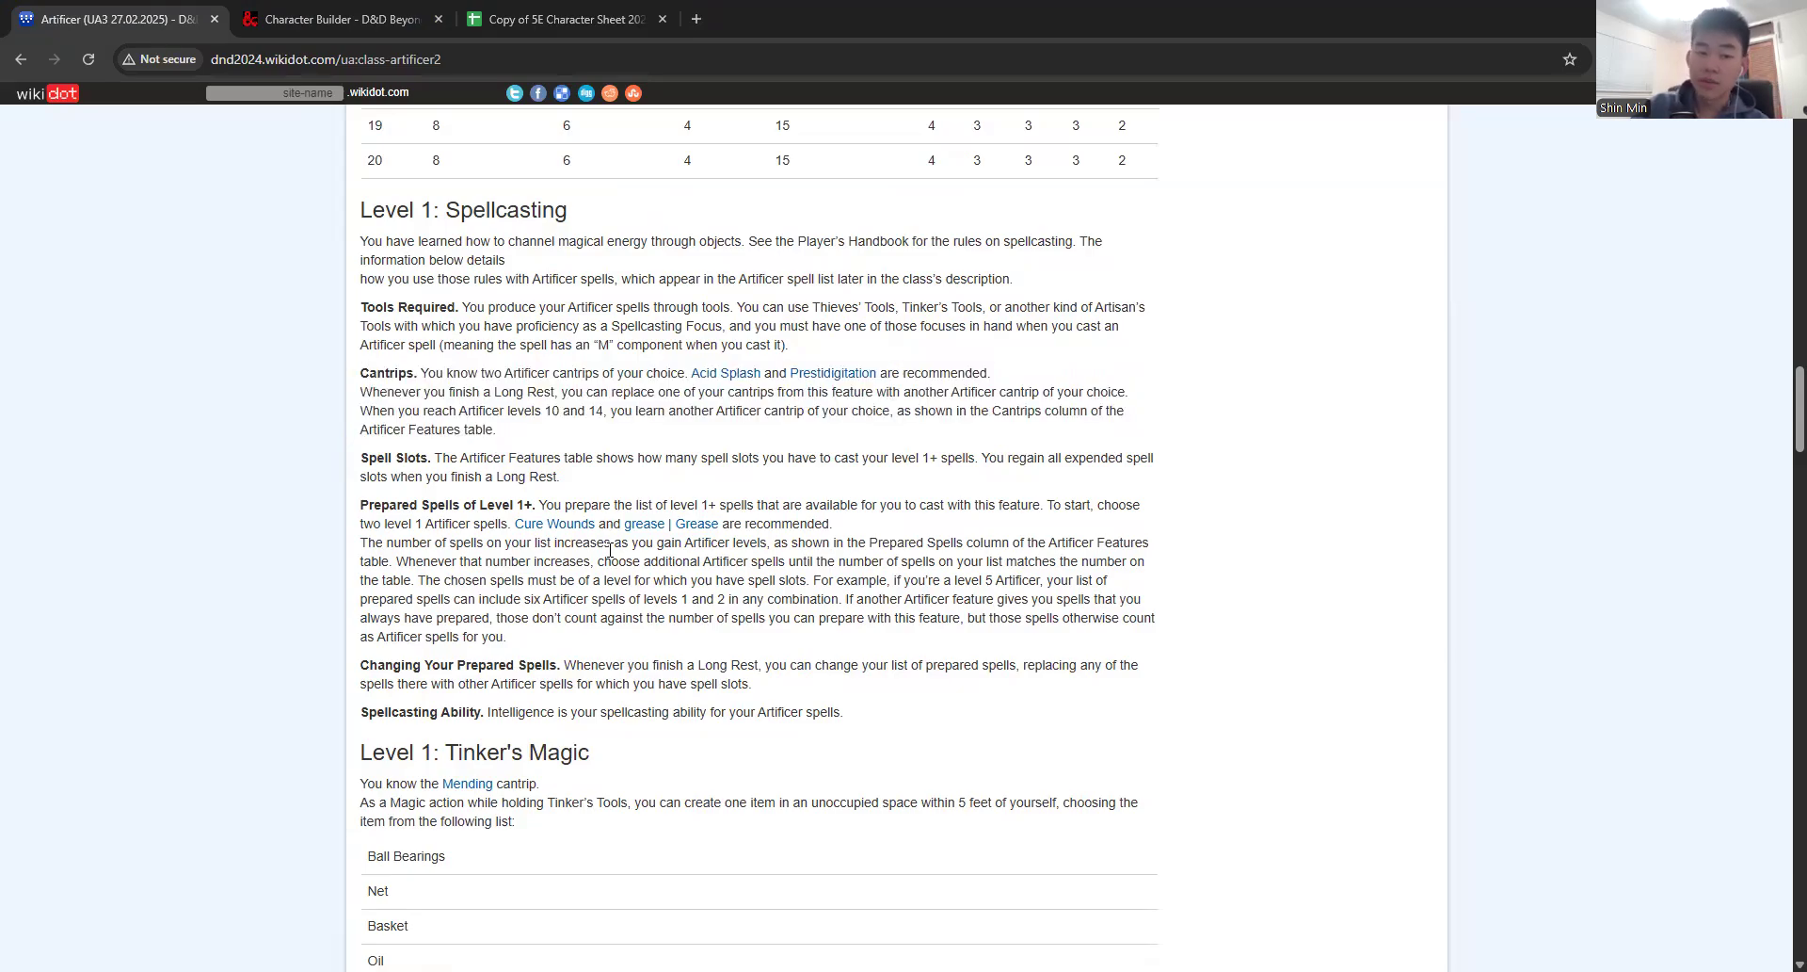
pyautogui.scroll(-6, 610, 550)
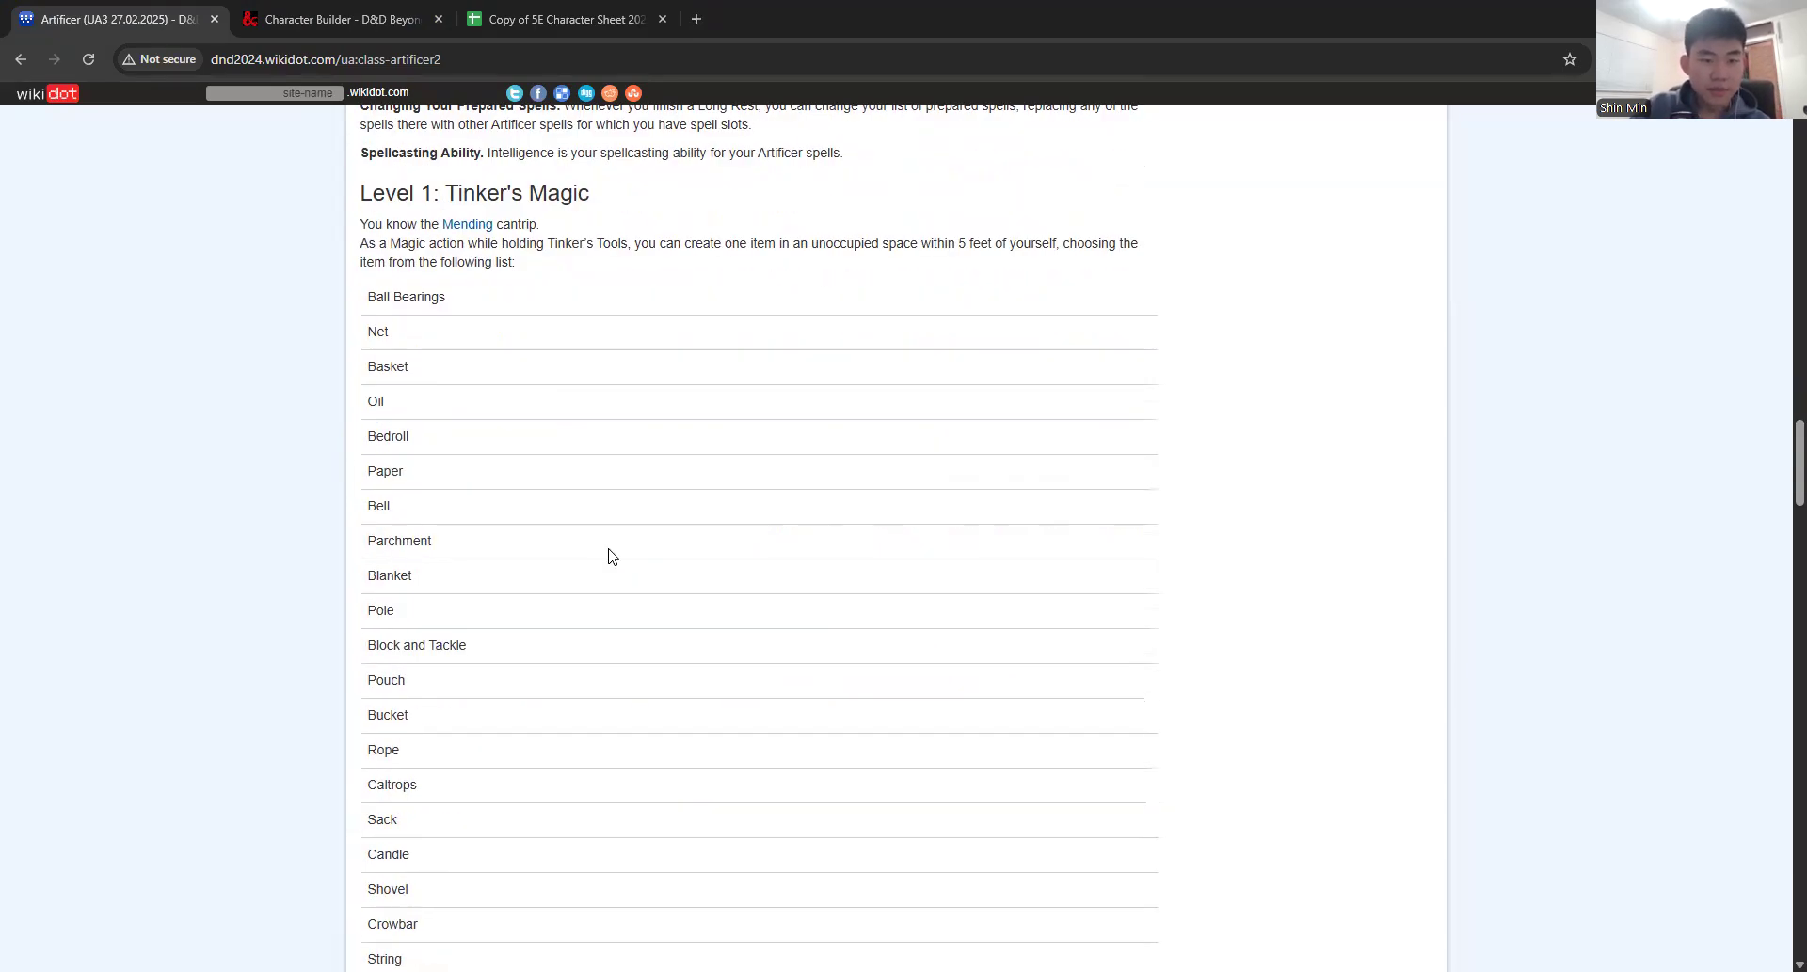
pyautogui.scroll(-7, 610, 555)
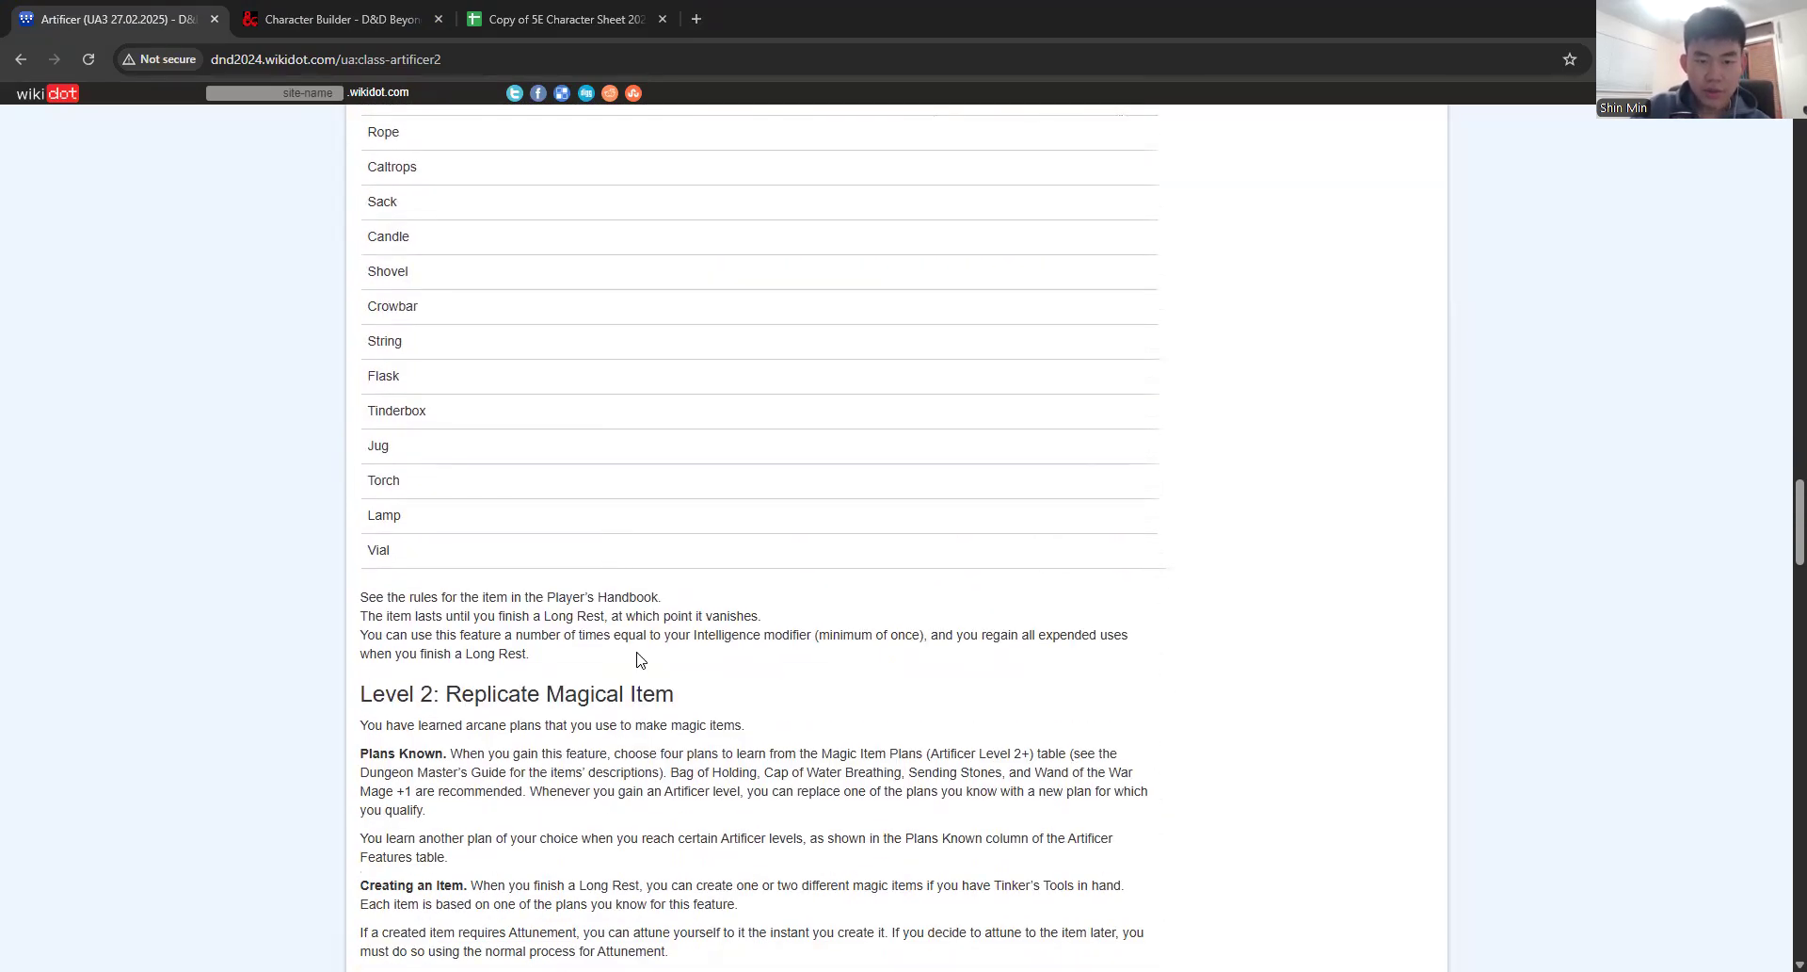
pyautogui.scroll(-2, 641, 660)
pyautogui.scroll(11, 640, 660)
pyautogui.scroll(-6, 640, 660)
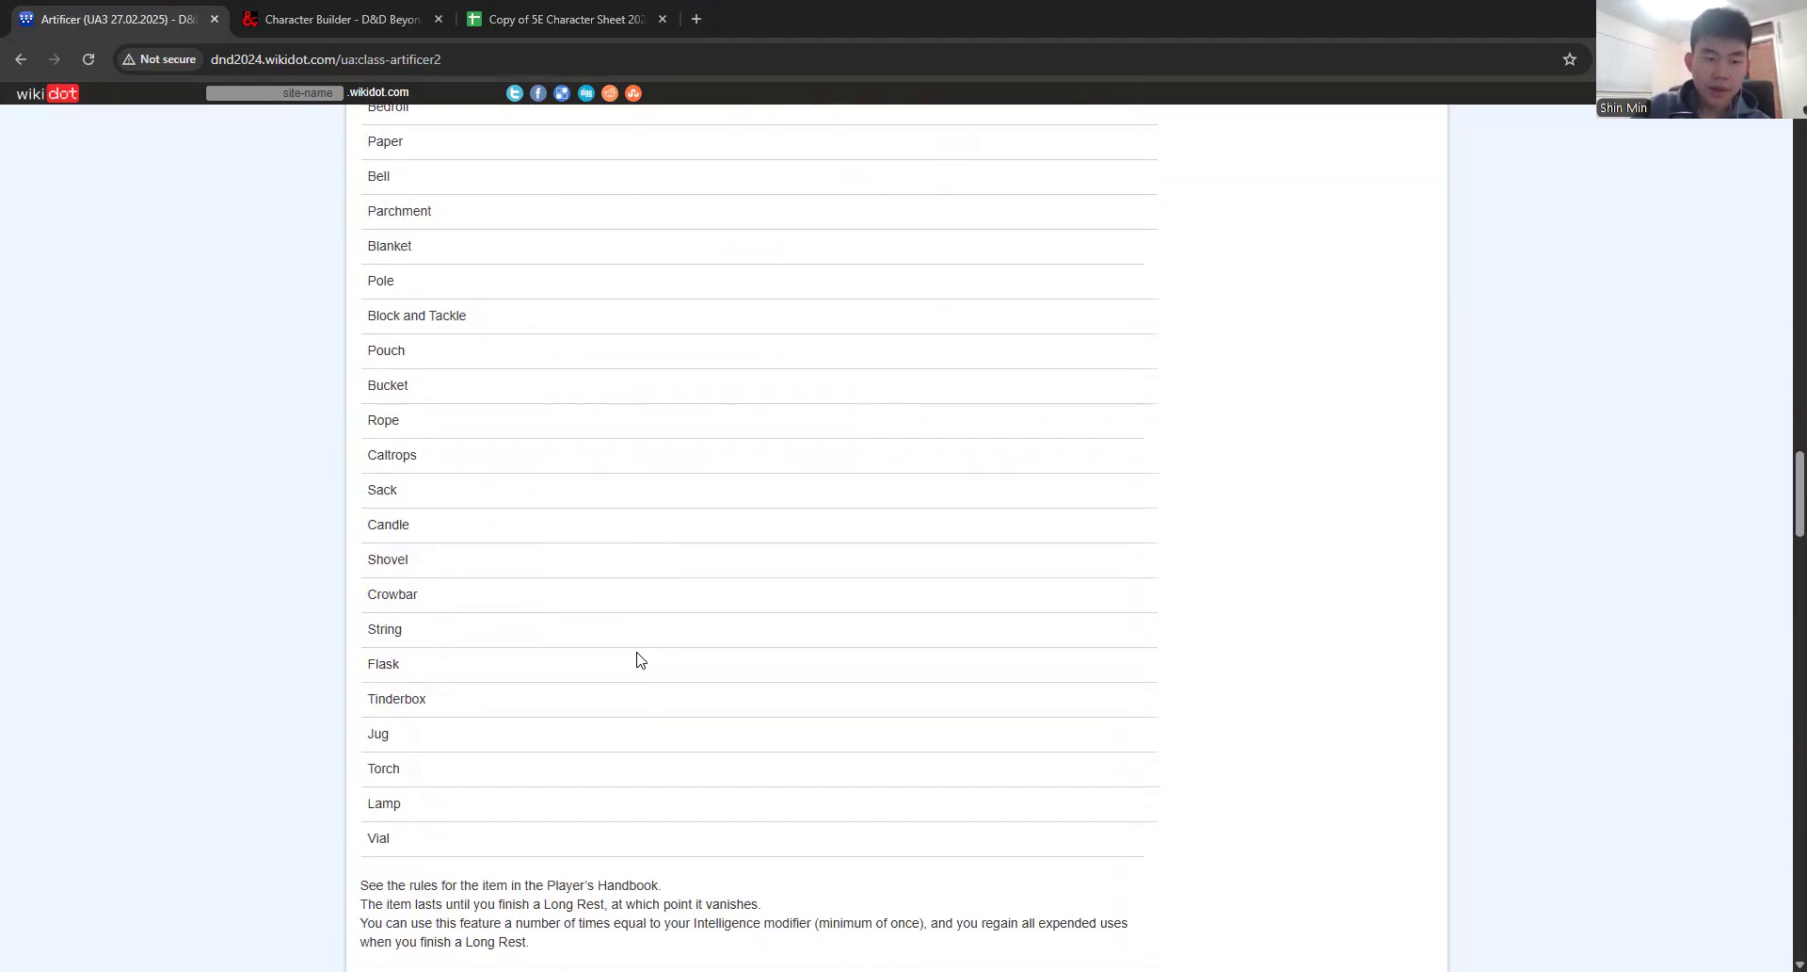
pyautogui.scroll(-7, 641, 660)
pyautogui.scroll(-1, 431, 102)
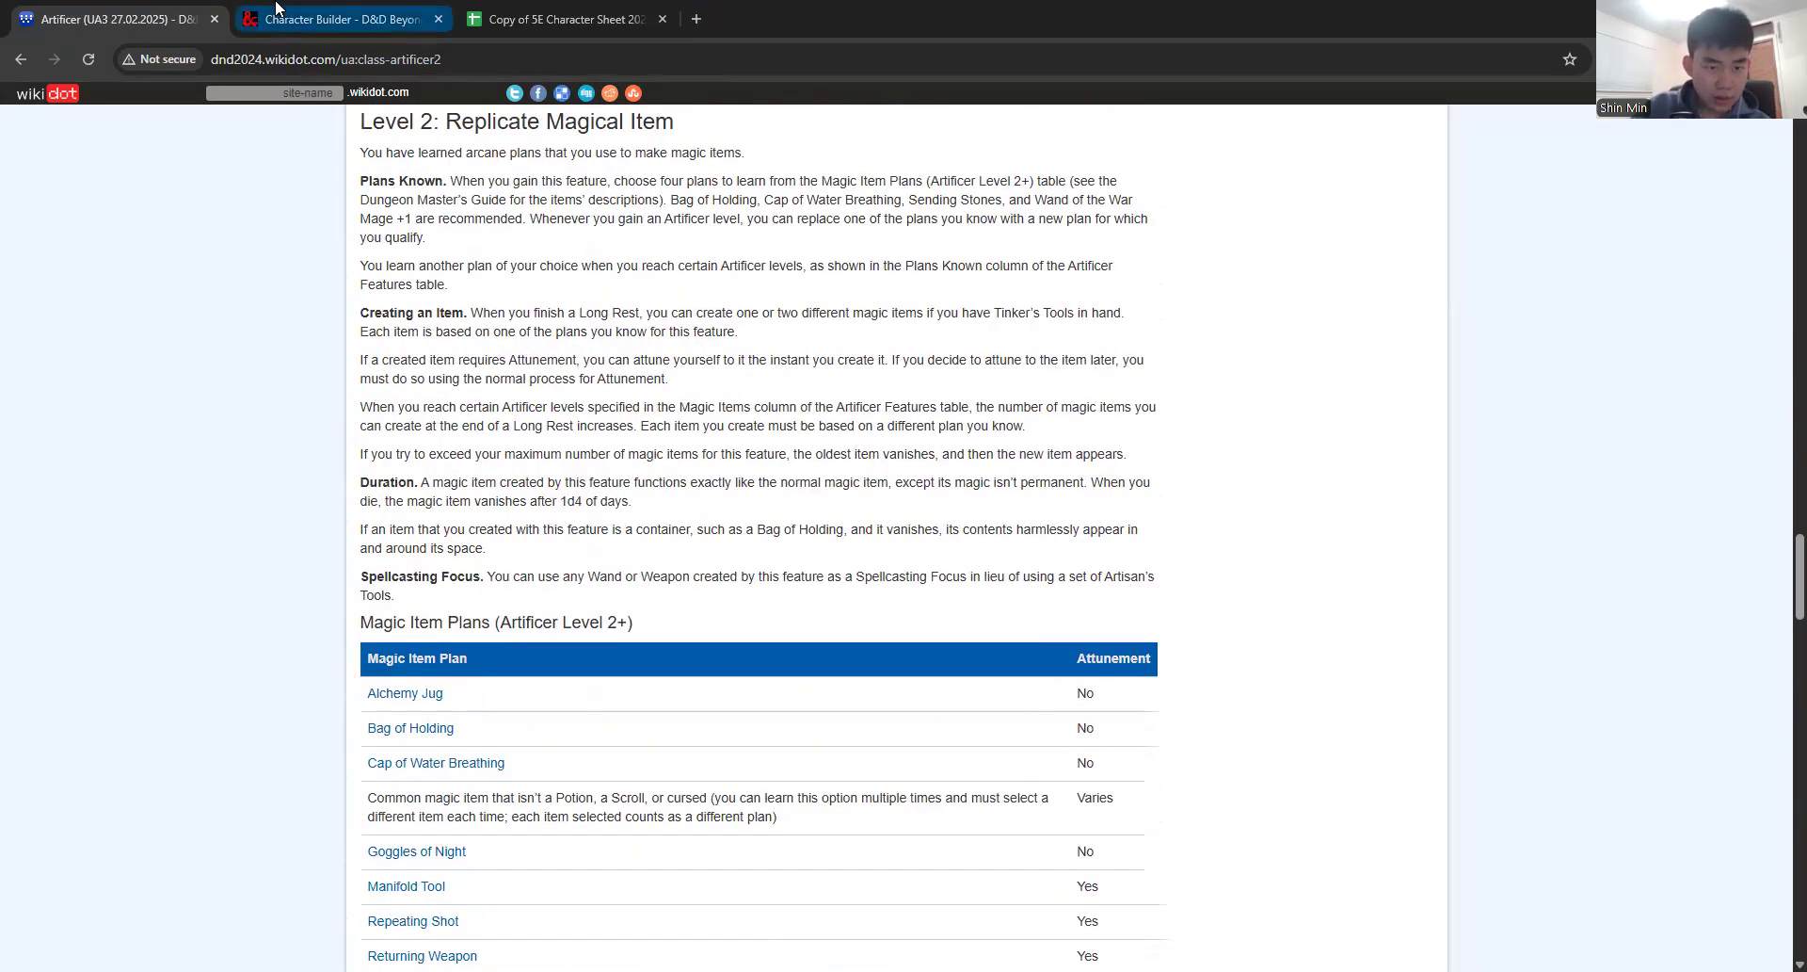
# Step: Return to the D&D Beyond character builder and choose History and Perception as the Core Fighter Traits skill proficiencies
pyautogui.hotkey('ctrl', 'Tab')
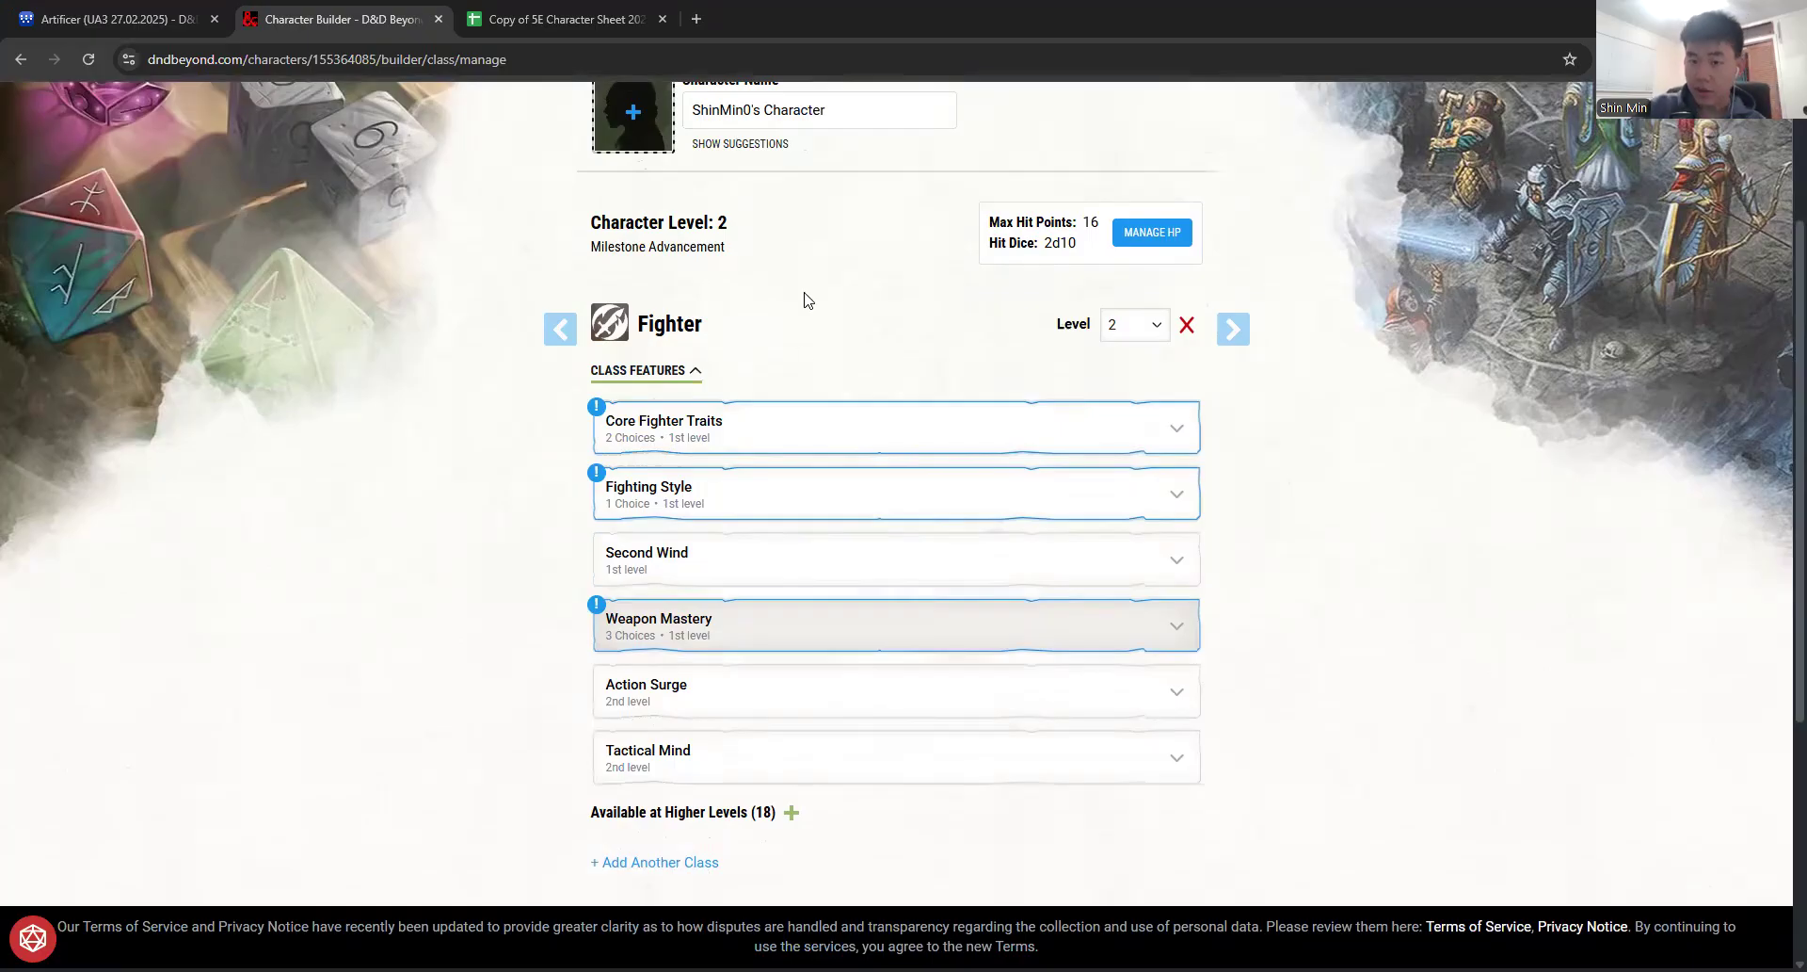
pyautogui.click(765, 436)
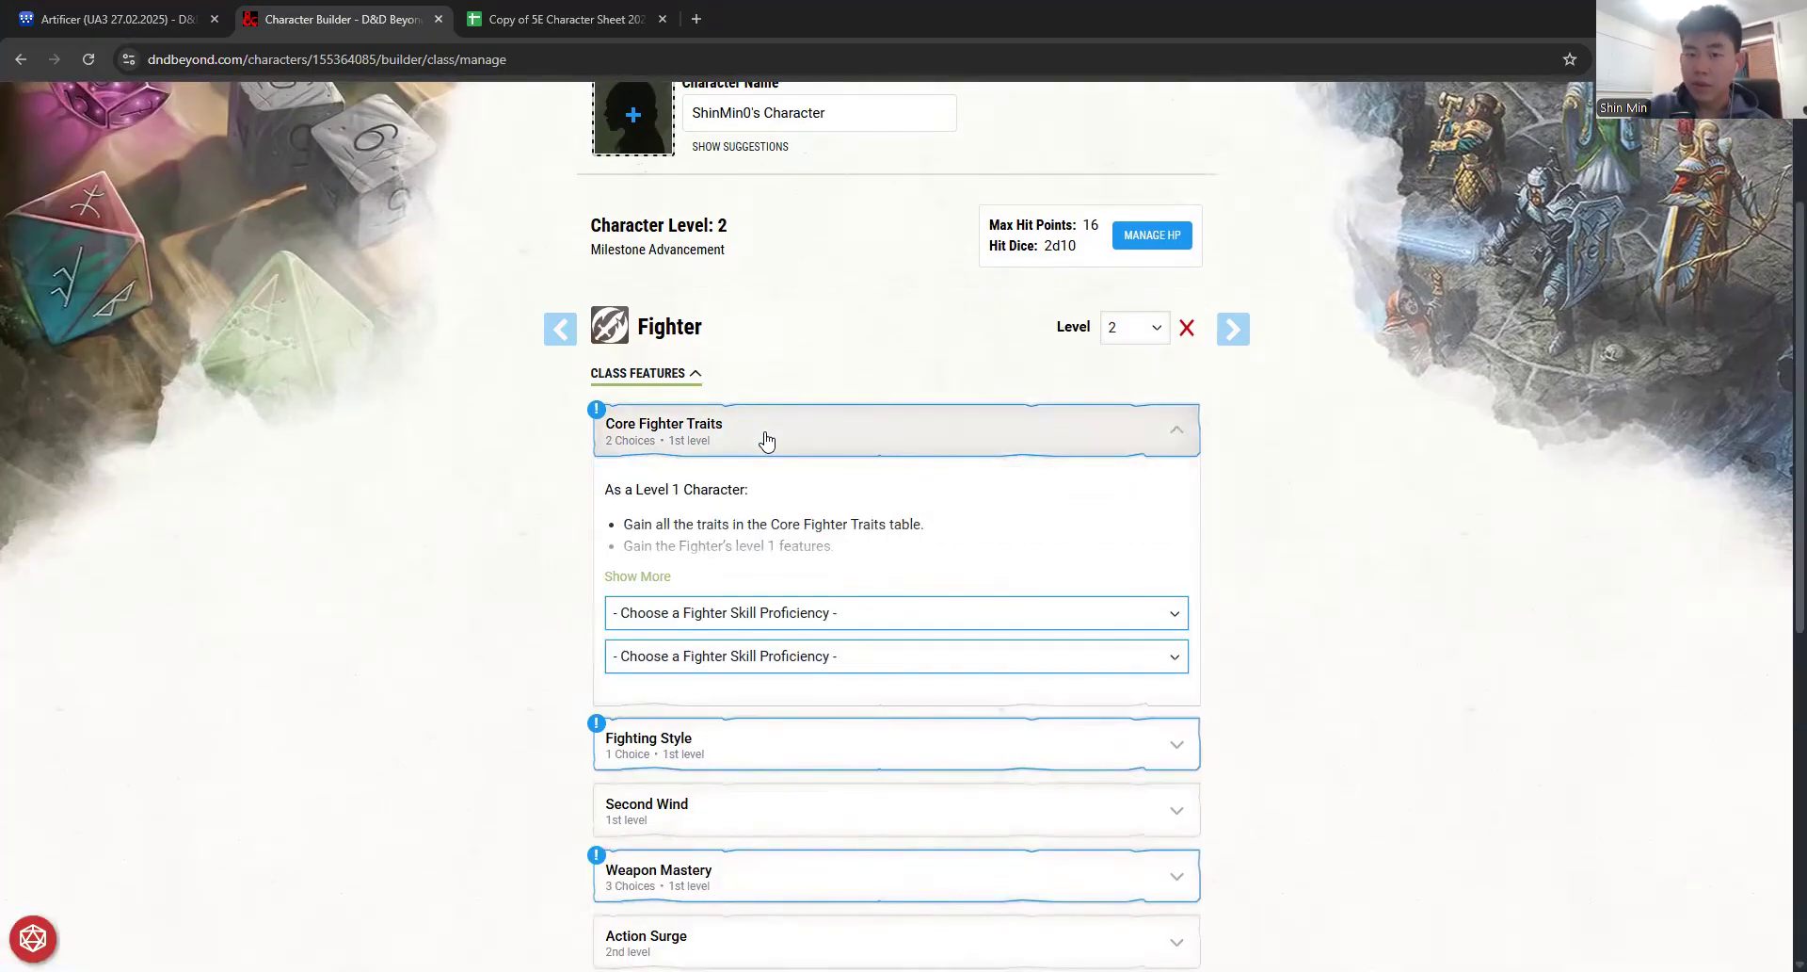
pyautogui.click(722, 617)
pyautogui.click(723, 618)
pyautogui.click(722, 617)
pyautogui.click(725, 776)
pyautogui.click(684, 670)
pyautogui.click(758, 862)
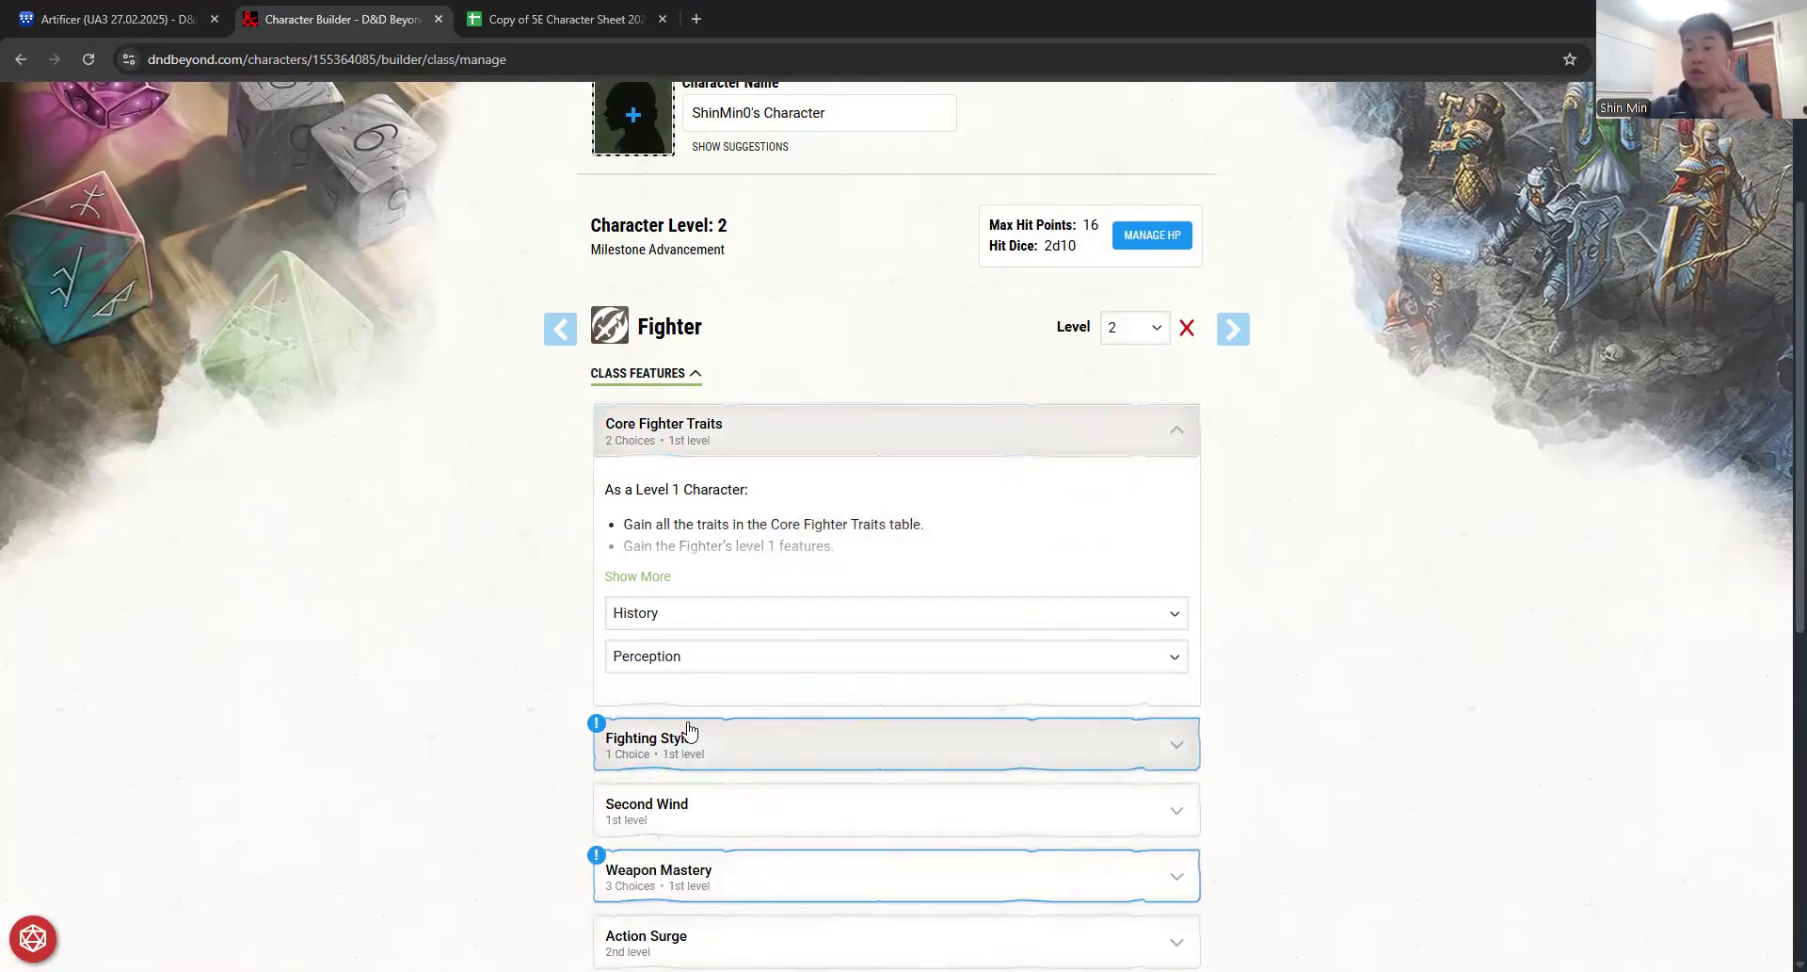
# Step: Choose Great Weapon Fighting as the Fighter's Fighting Style feat
pyautogui.click(690, 729)
pyautogui.scroll(-1, 688, 744)
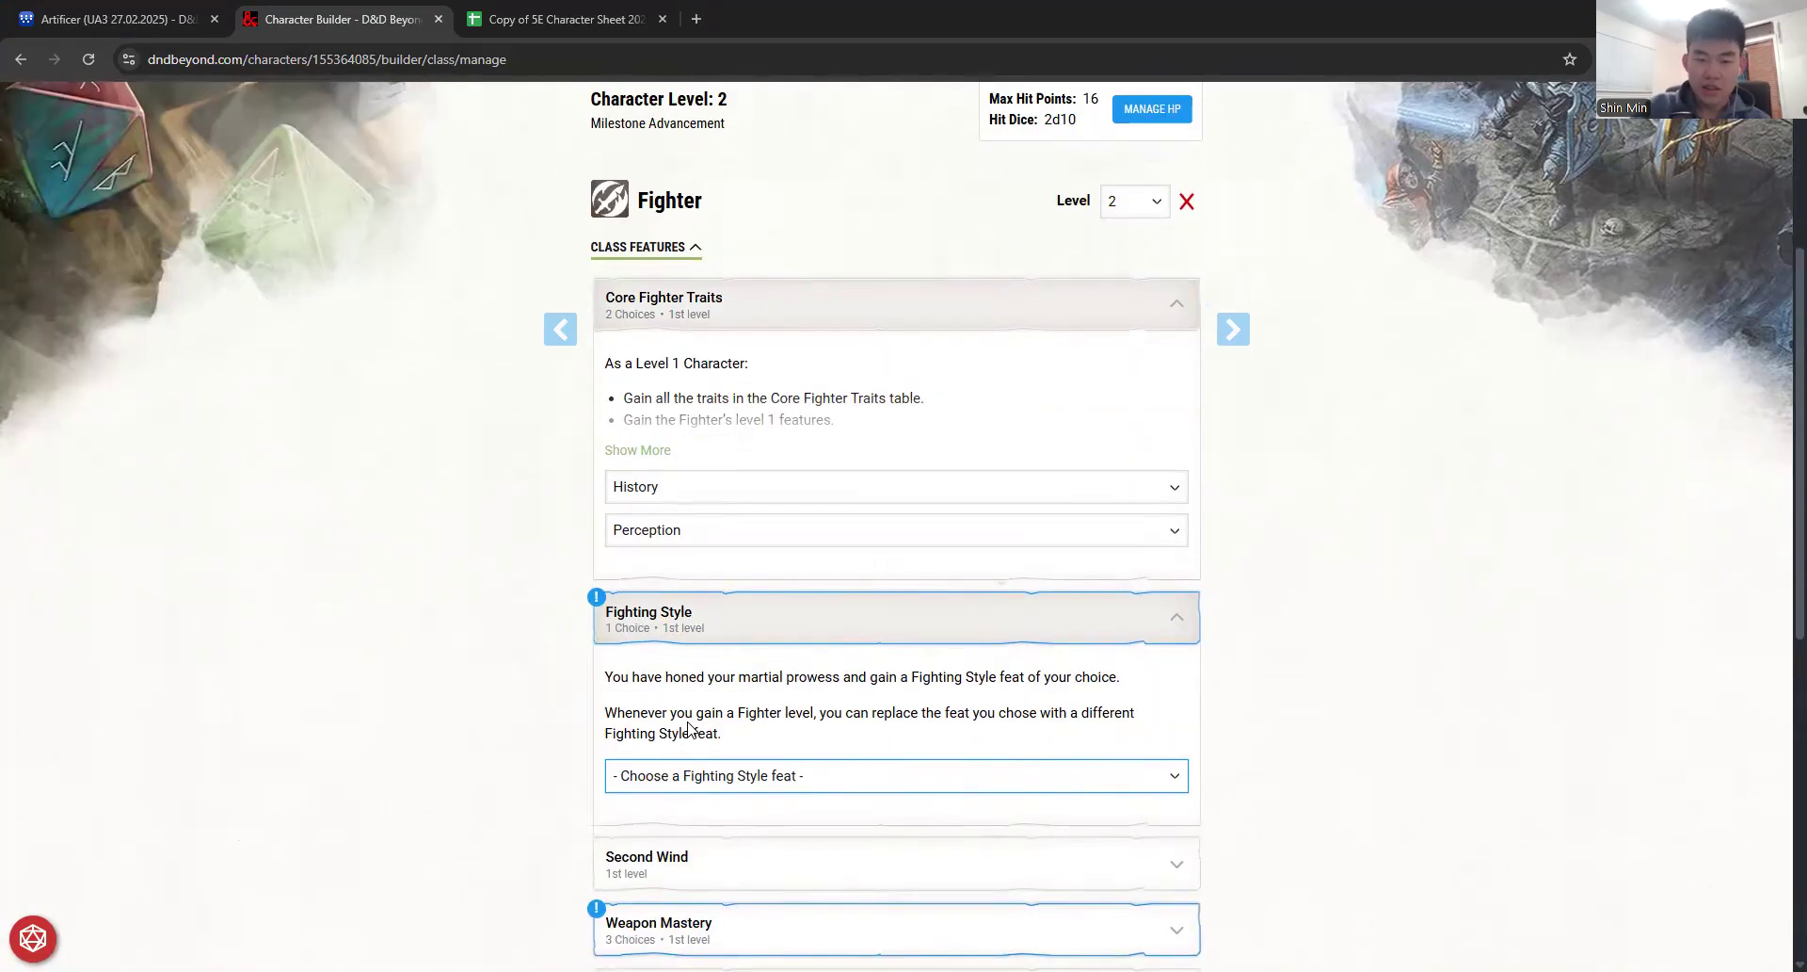
pyautogui.click(690, 777)
pyautogui.click(738, 706)
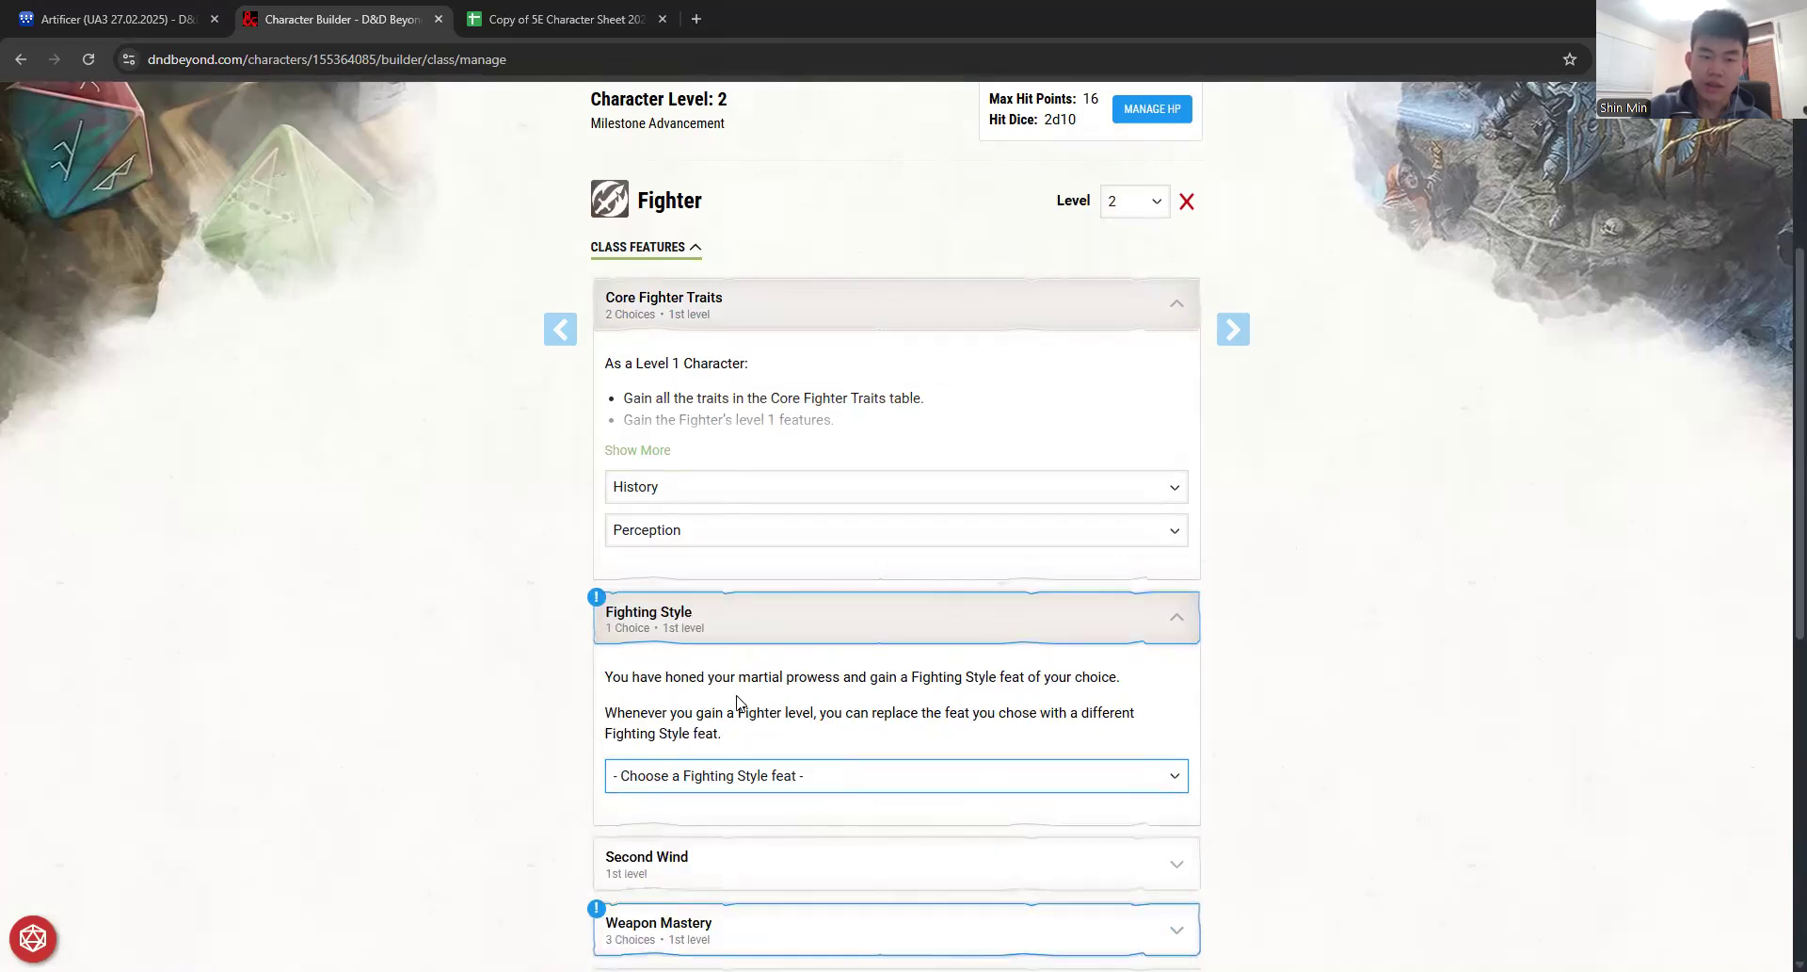
pyautogui.click(736, 787)
pyautogui.click(744, 913)
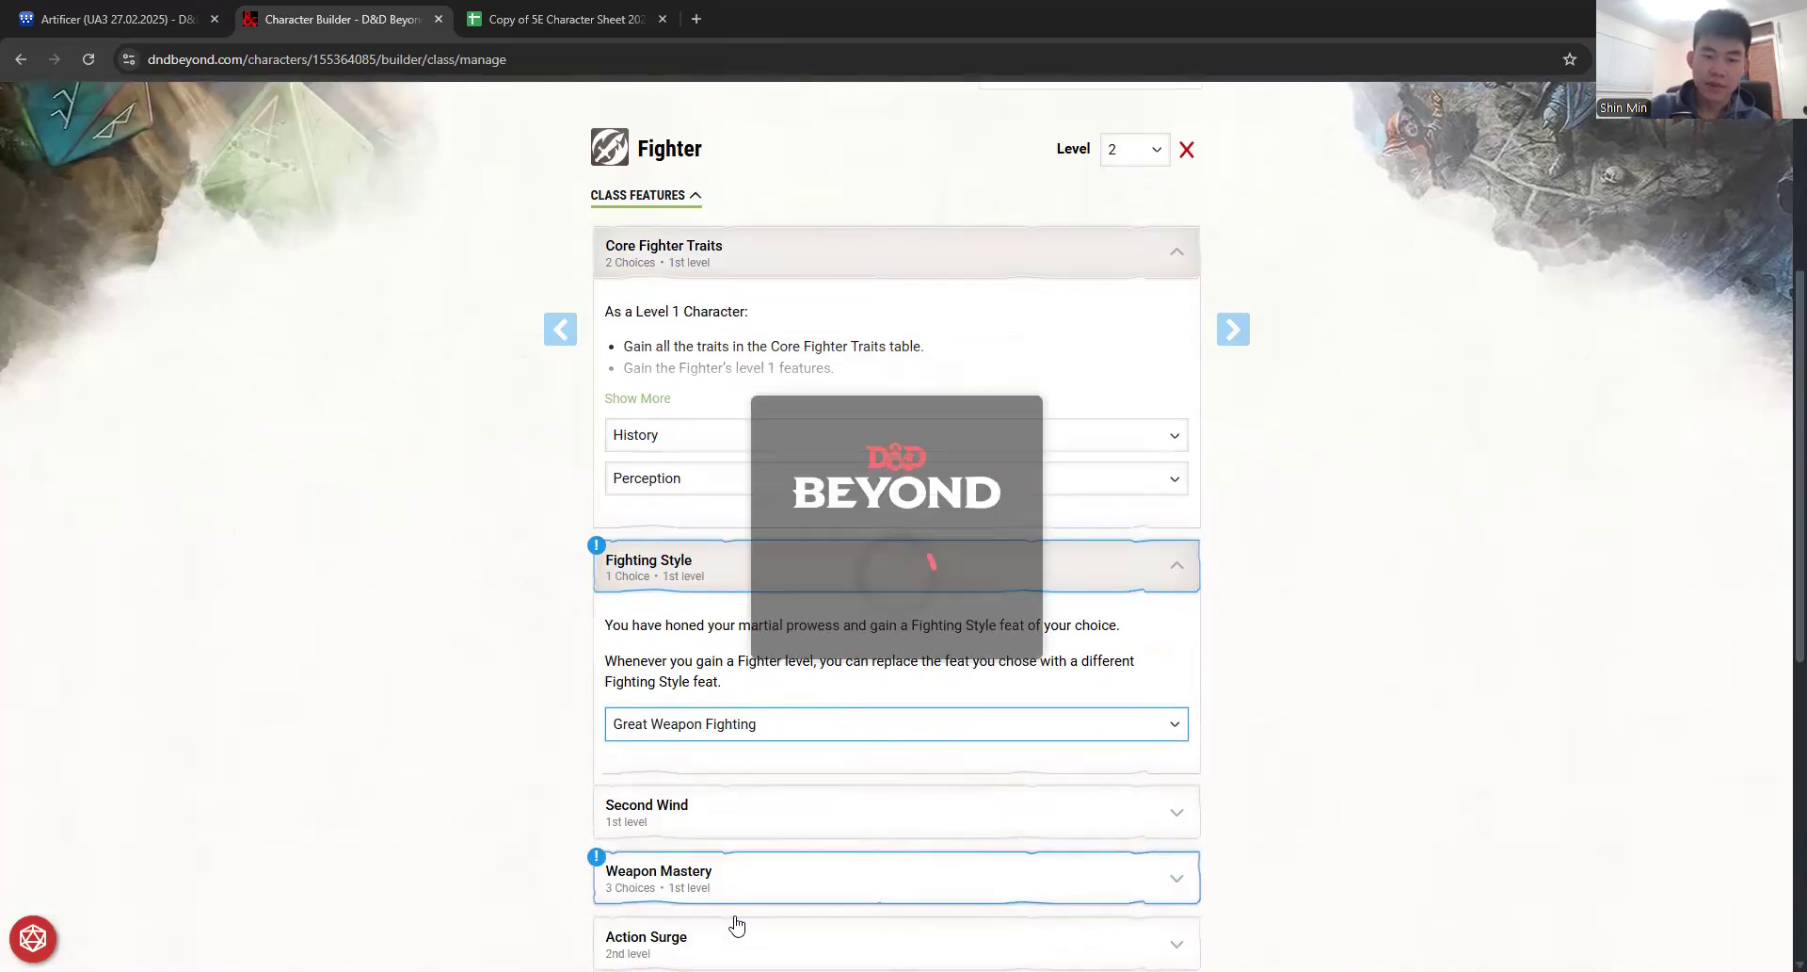
# Step: Set the three Weapon Mastery choices to Blowgun (Vex), Club (Slow) and Glaive (Graze), and review their mastery descriptions
pyautogui.scroll(-2, 766, 827)
pyautogui.click(652, 829)
pyautogui.scroll(-5, 659, 819)
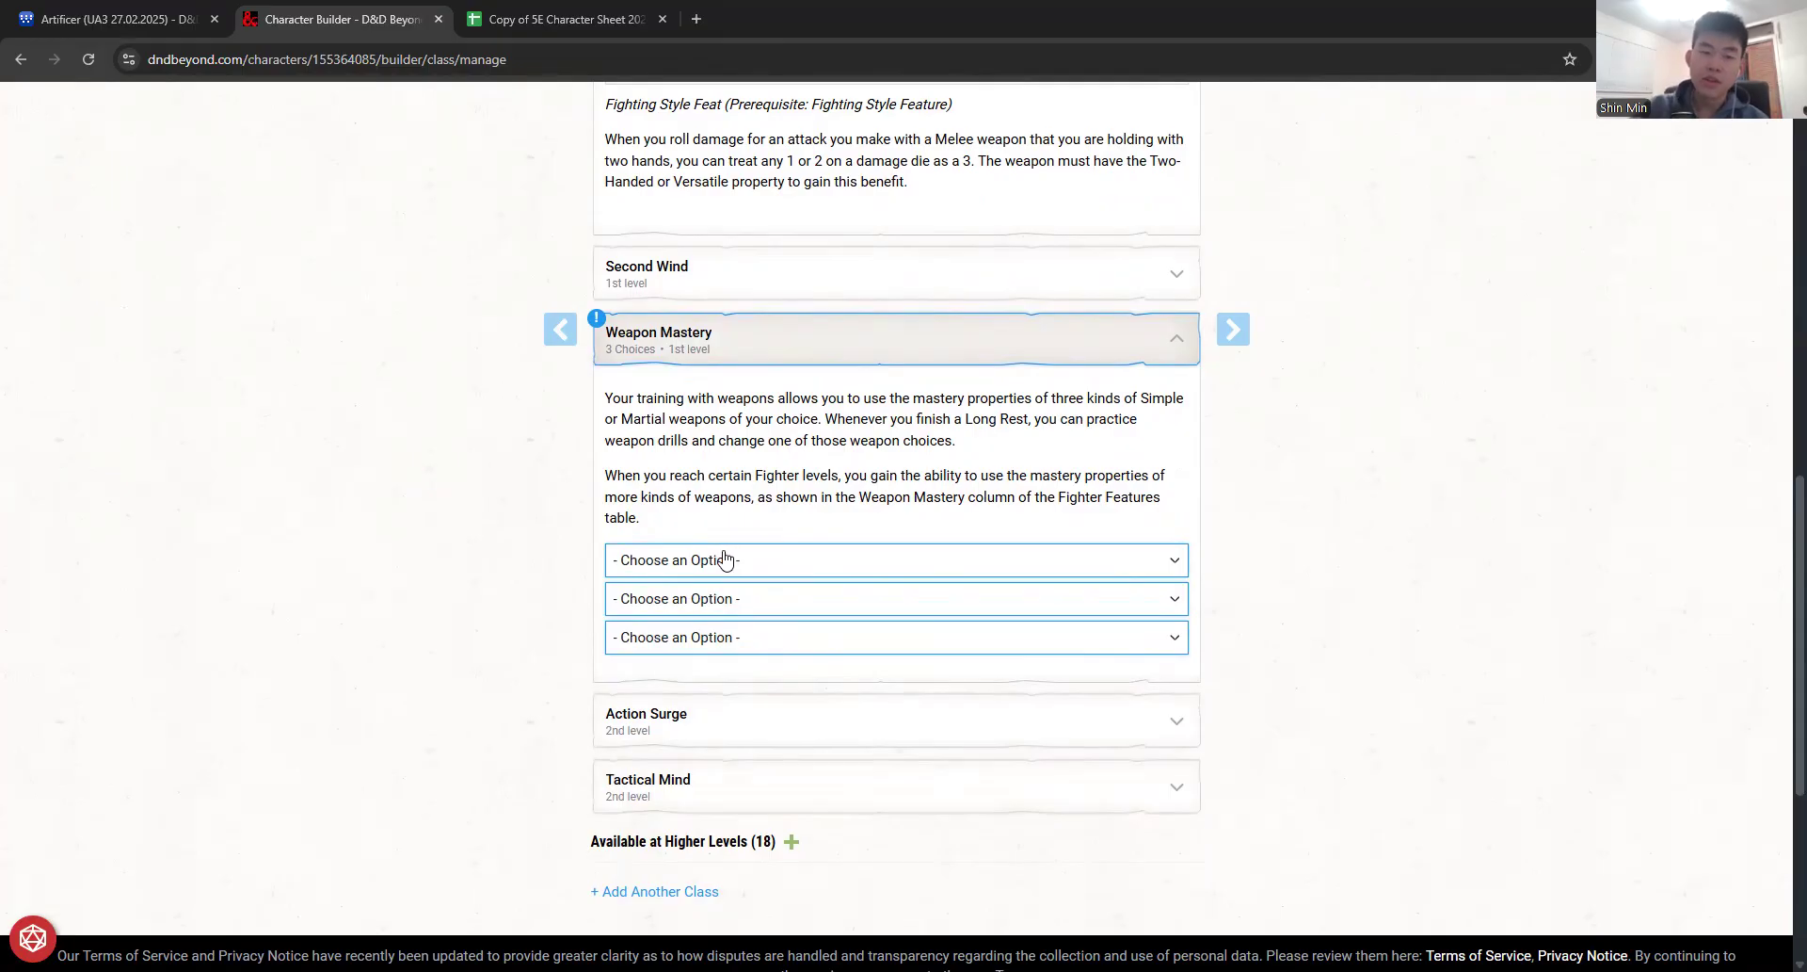
pyautogui.click(750, 561)
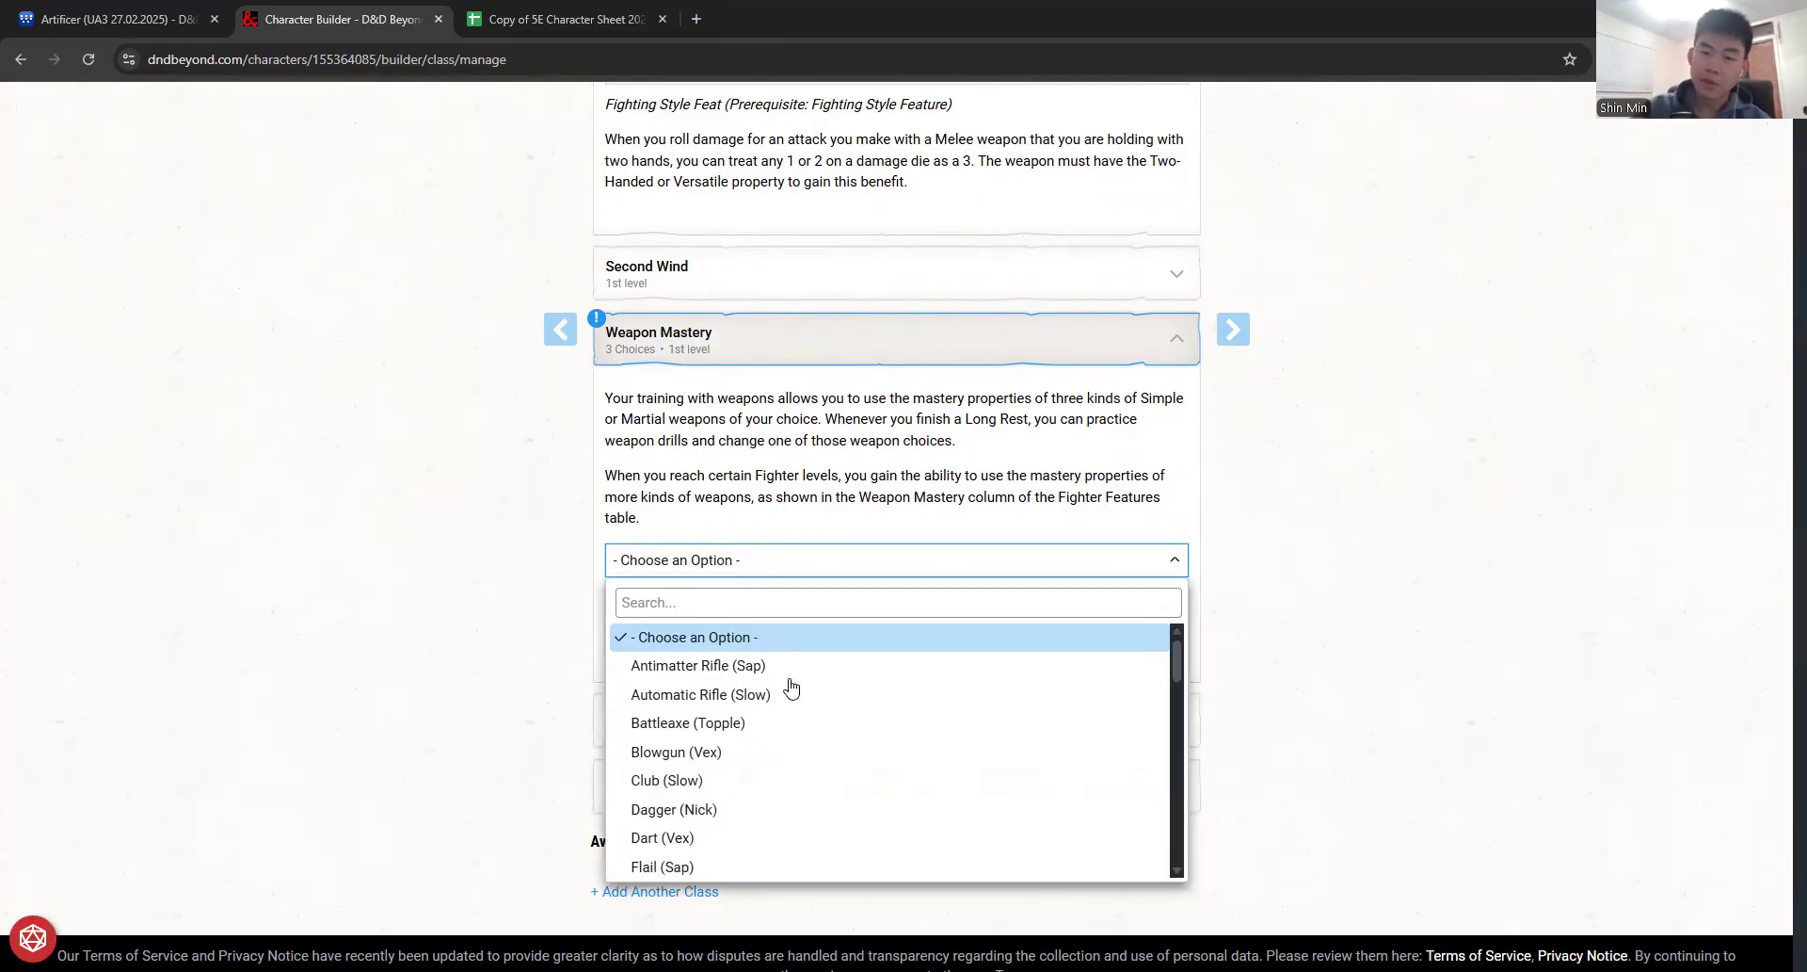
pyautogui.click(802, 756)
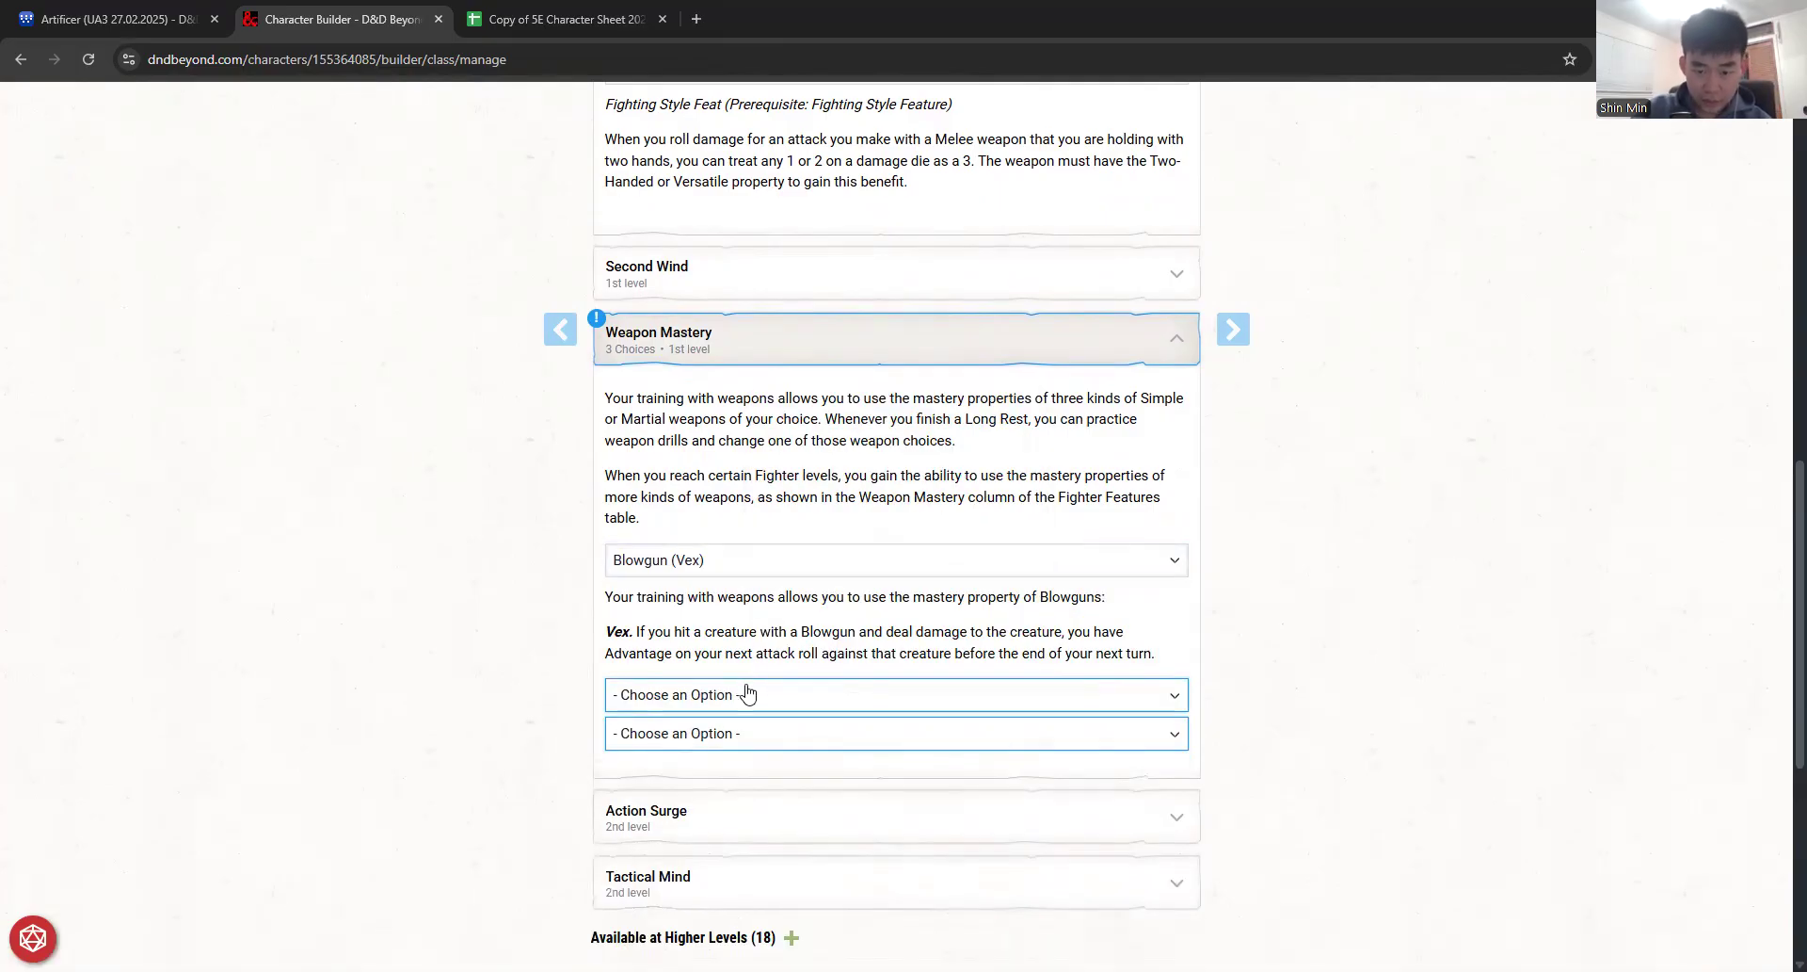
pyautogui.click(747, 694)
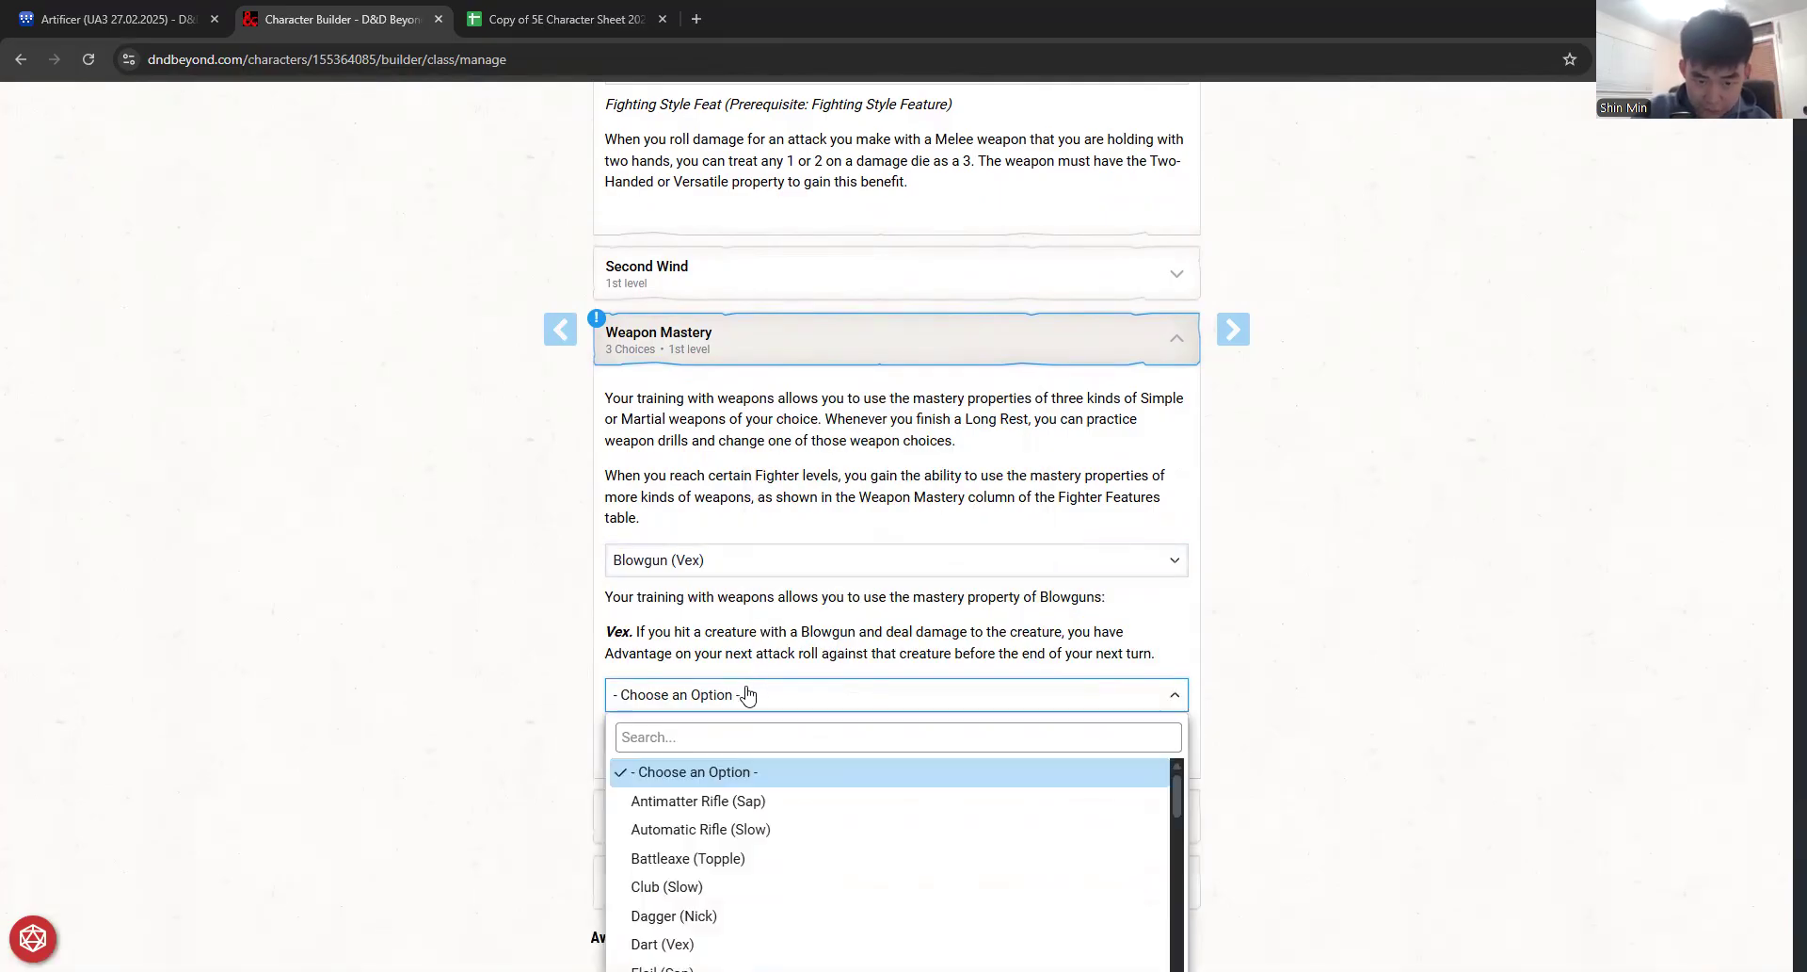
pyautogui.click(727, 887)
pyautogui.scroll(-1, 734, 800)
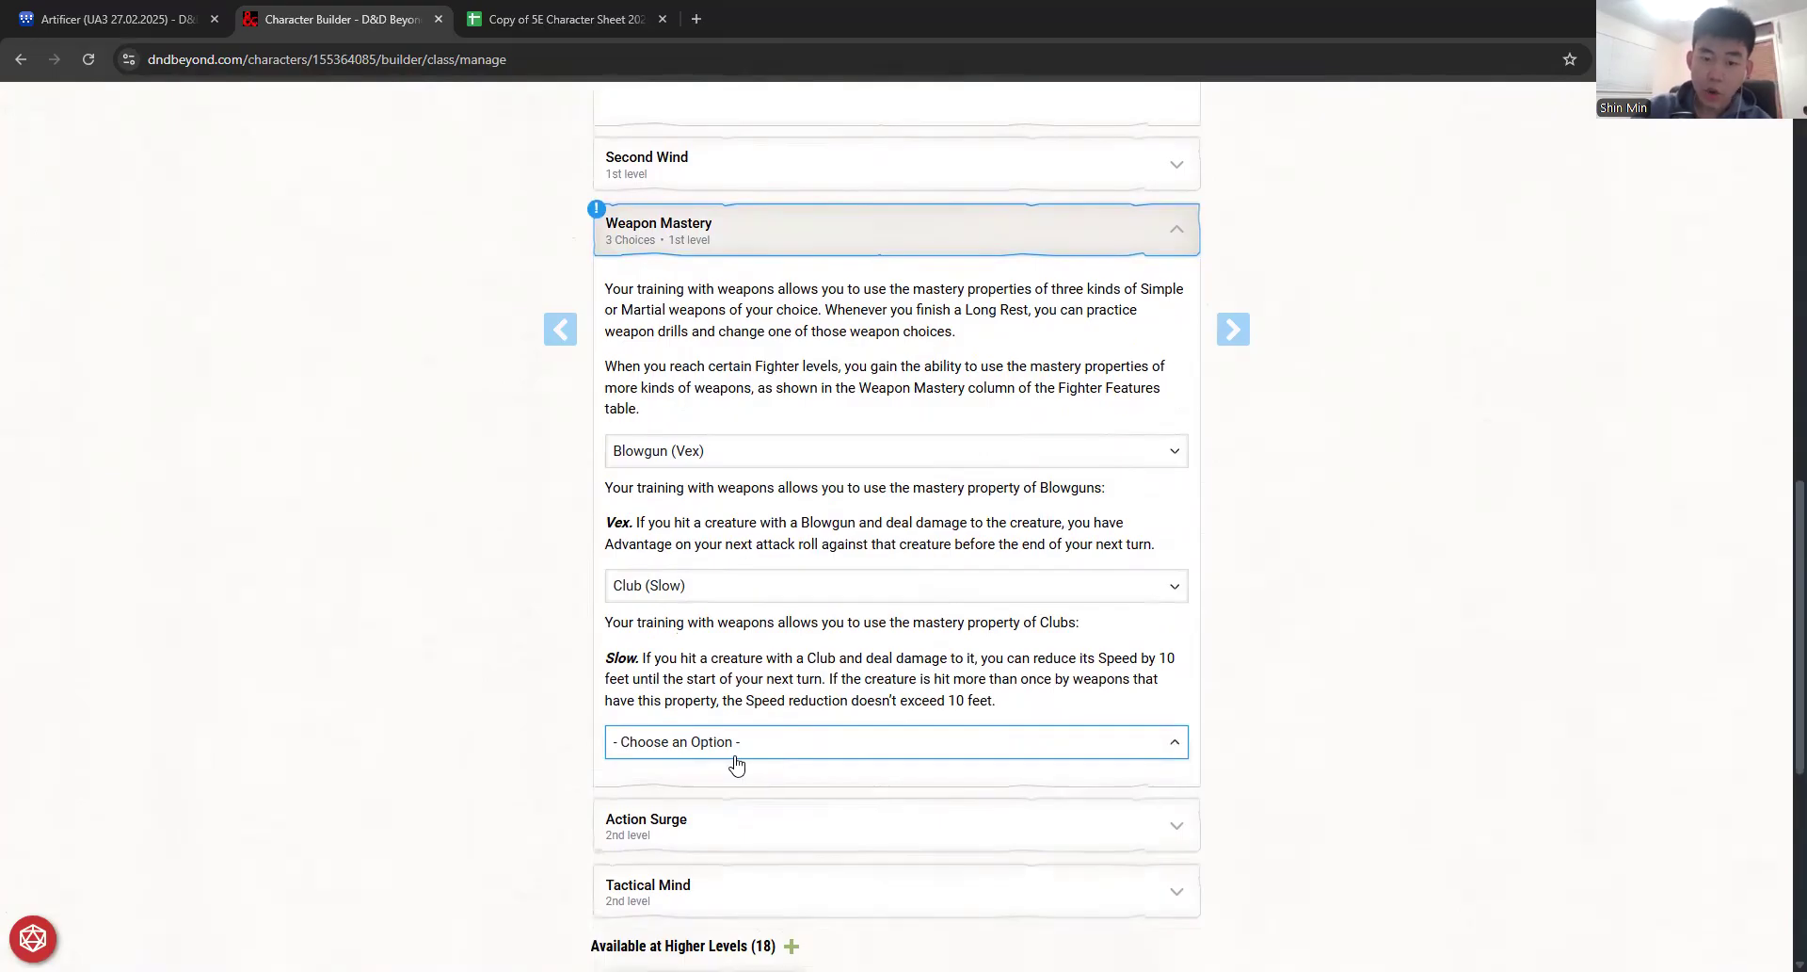
pyautogui.click(735, 757)
pyautogui.click(743, 739)
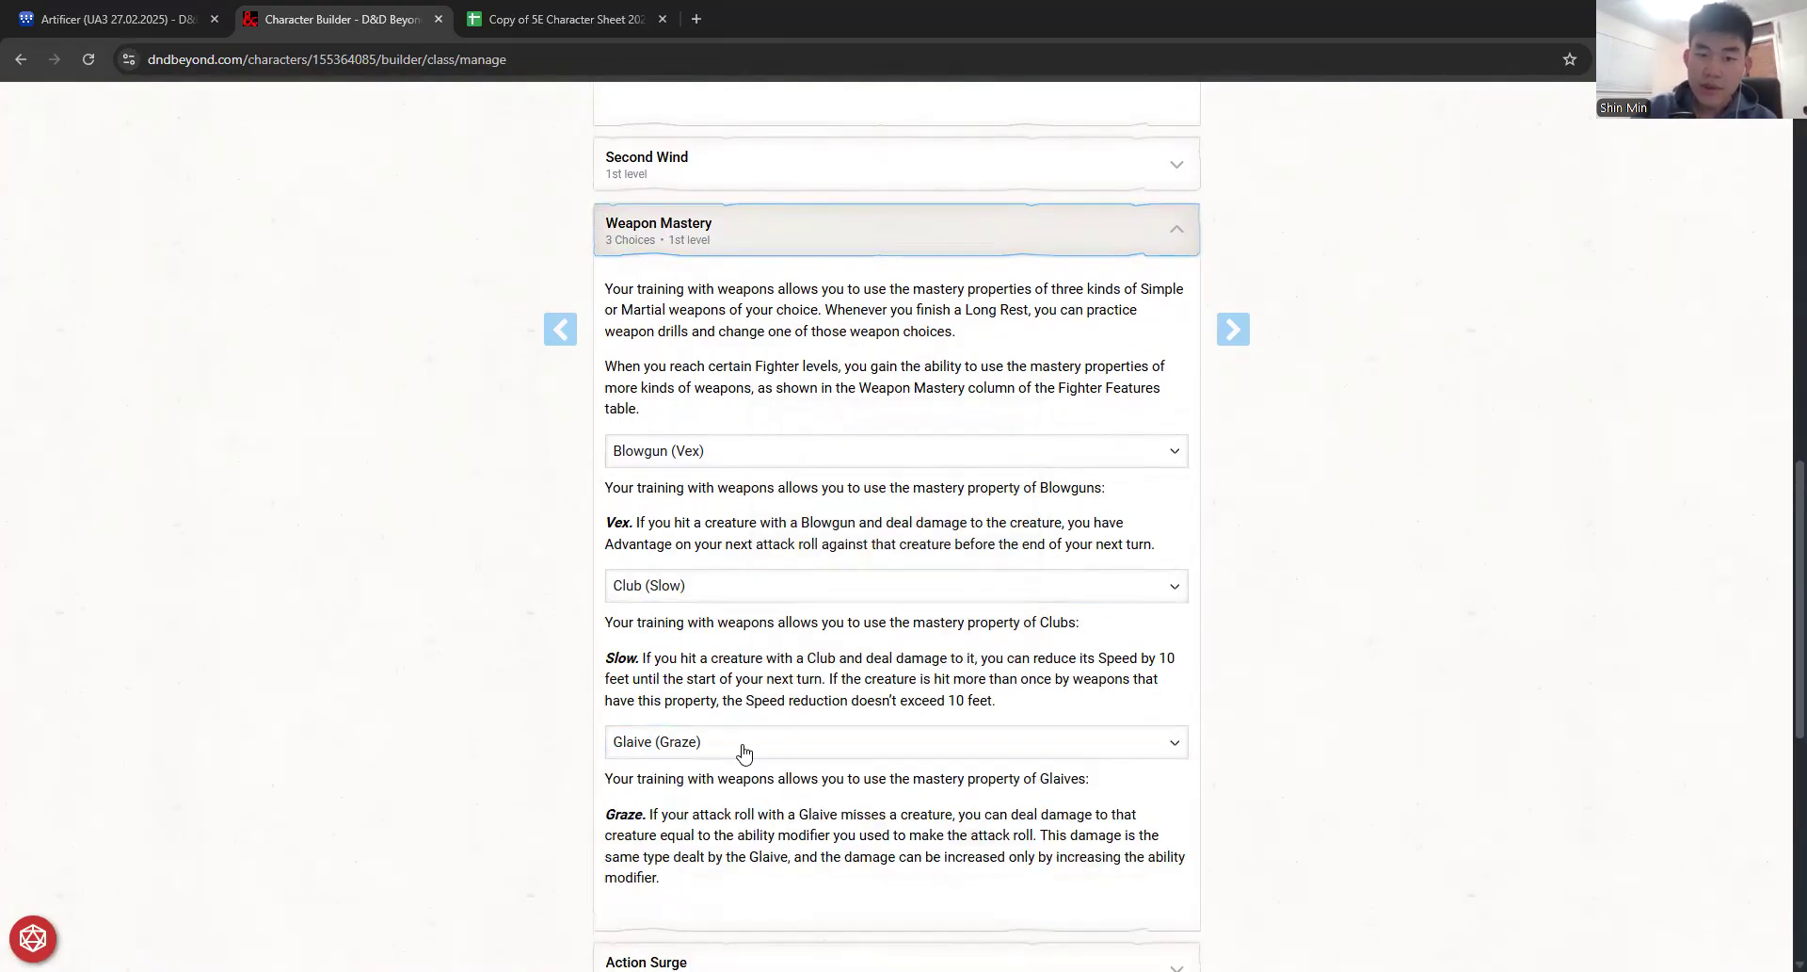
pyautogui.scroll(-1, 743, 751)
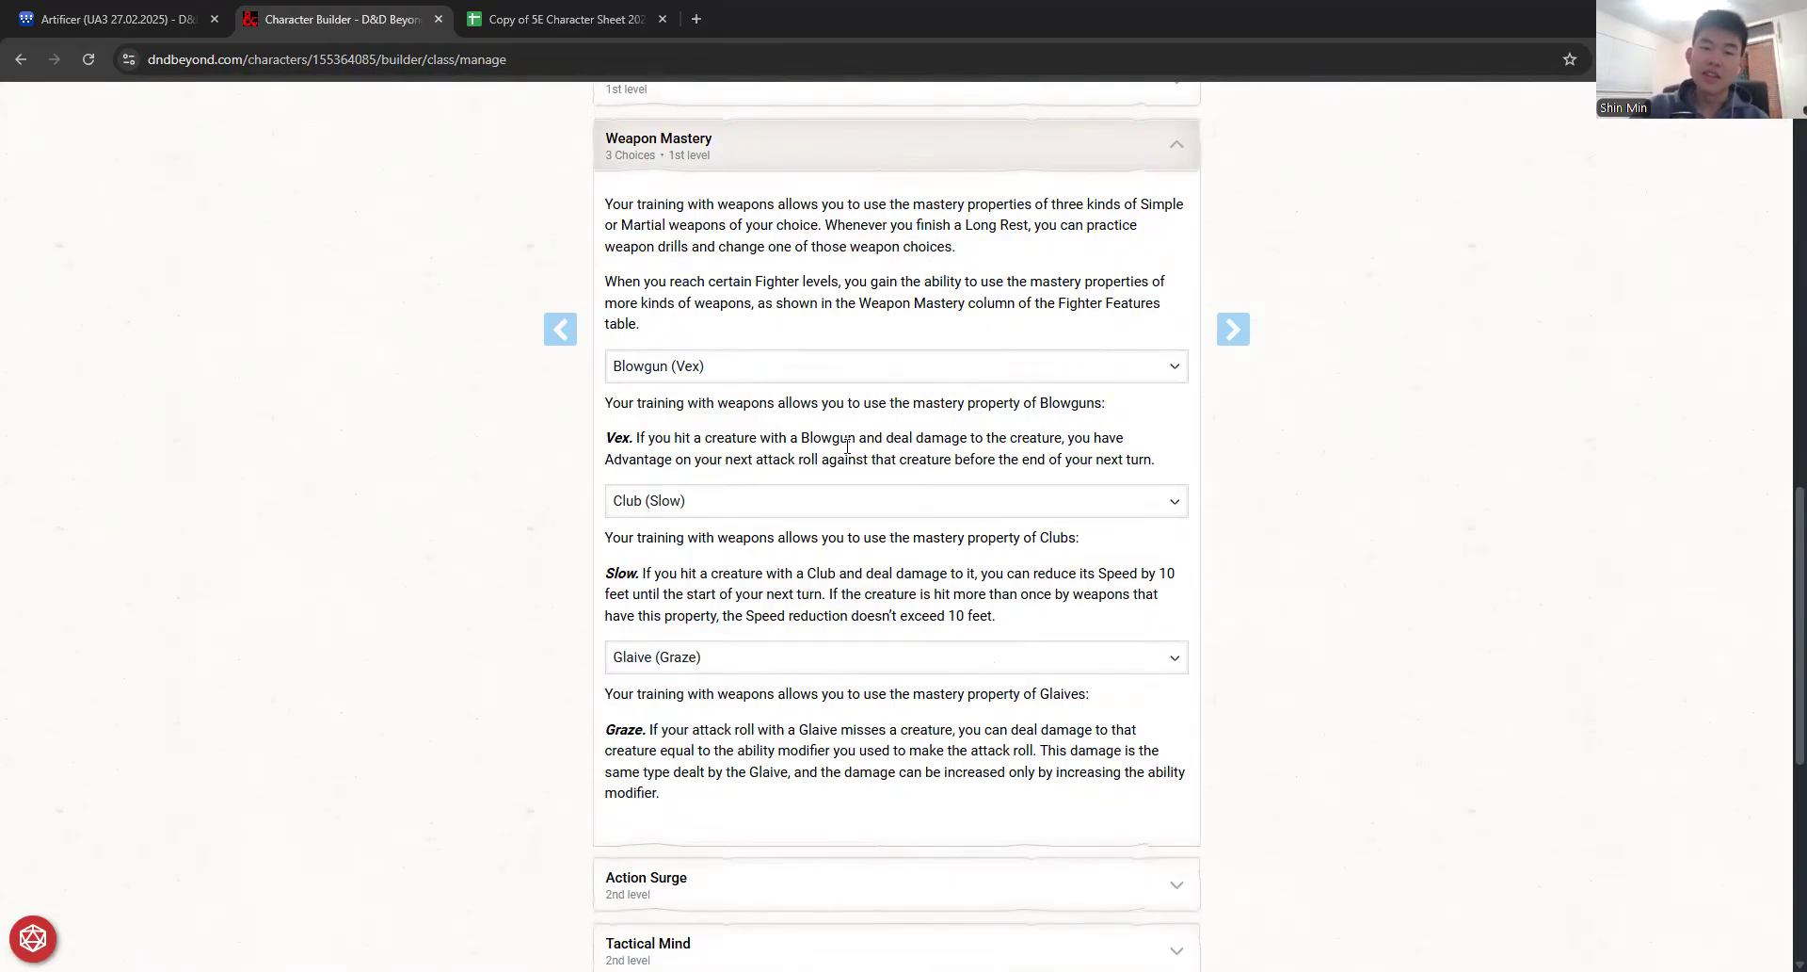
pyautogui.scroll(-1, 744, 654)
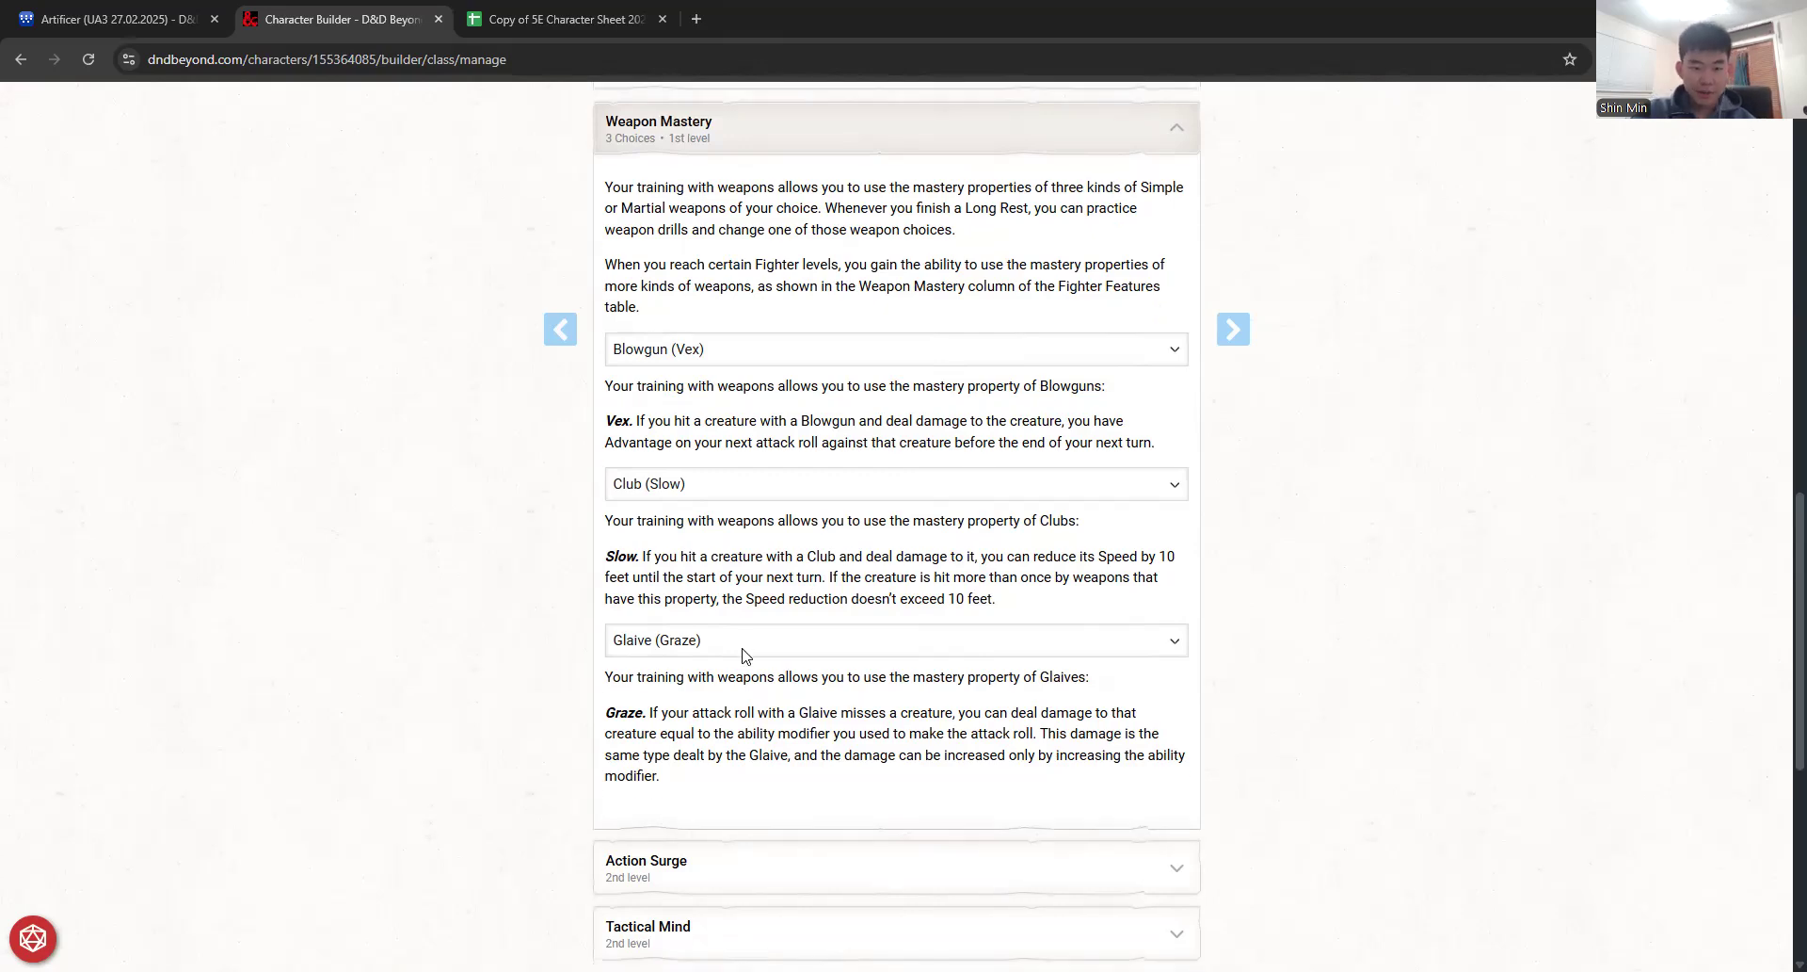
pyautogui.scroll(-1, 663, 442)
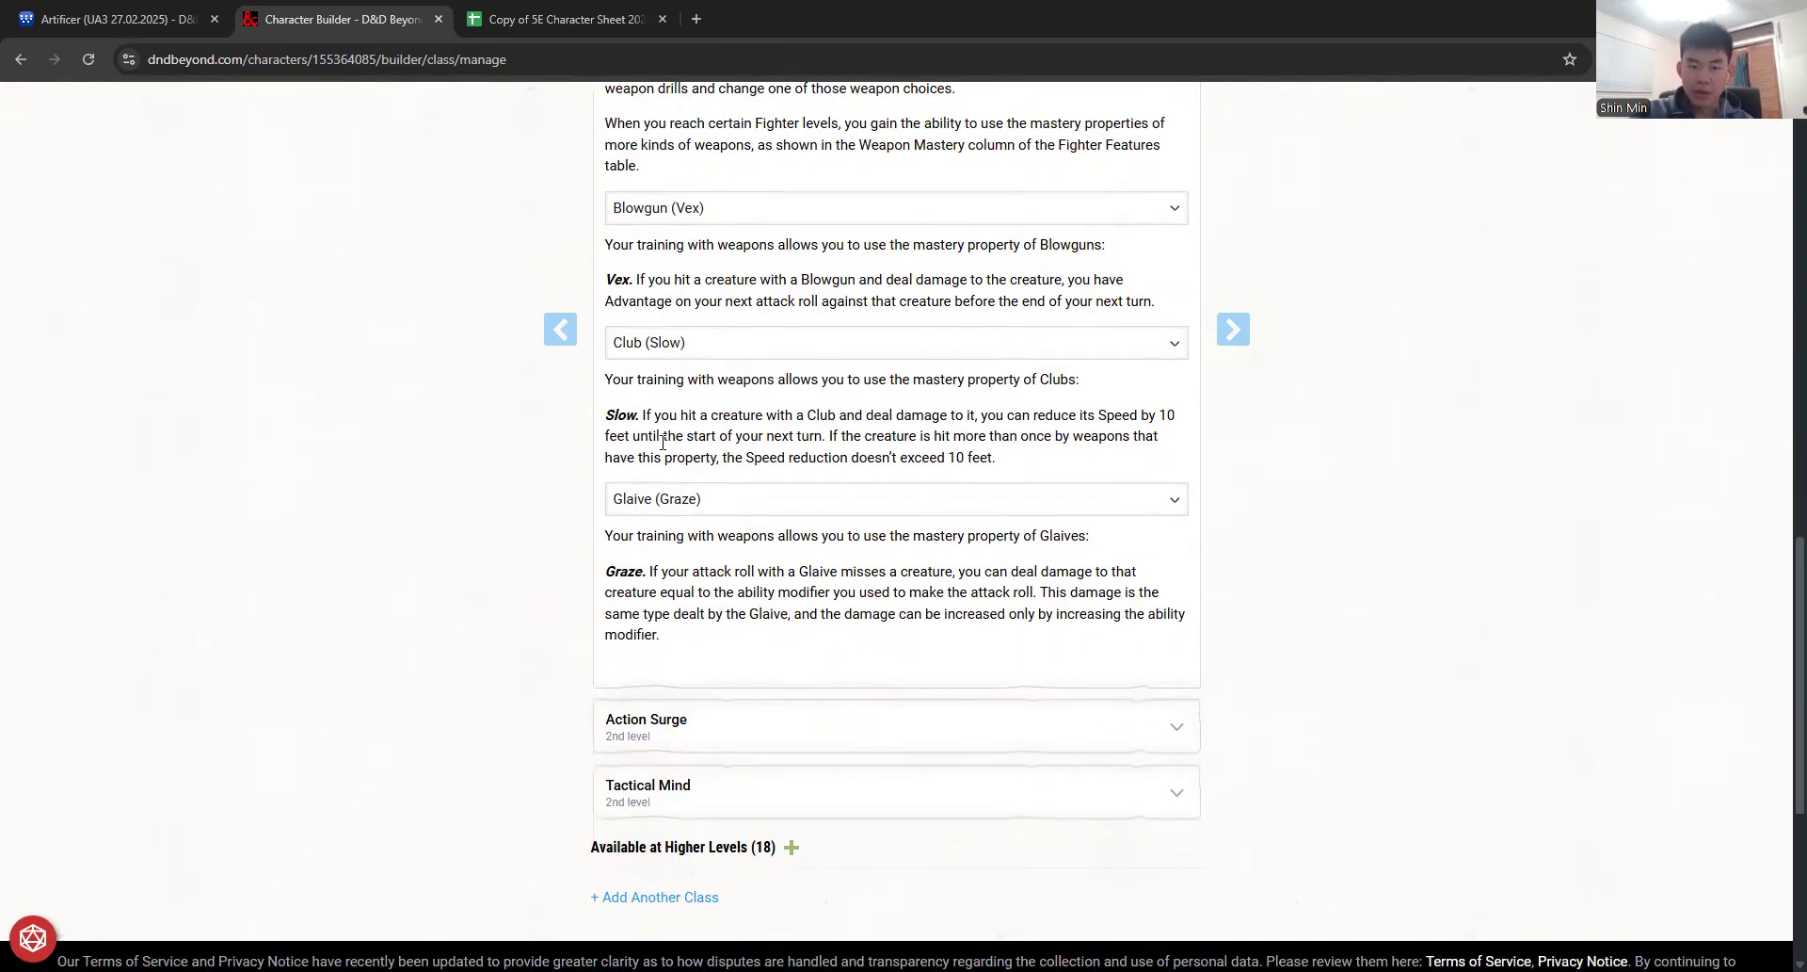
# Step: Switch to the Google Sheets character sheet and set the Class field to Warlock
pyautogui.scroll(11, 643, 547)
pyautogui.scroll(4, 1118, 469)
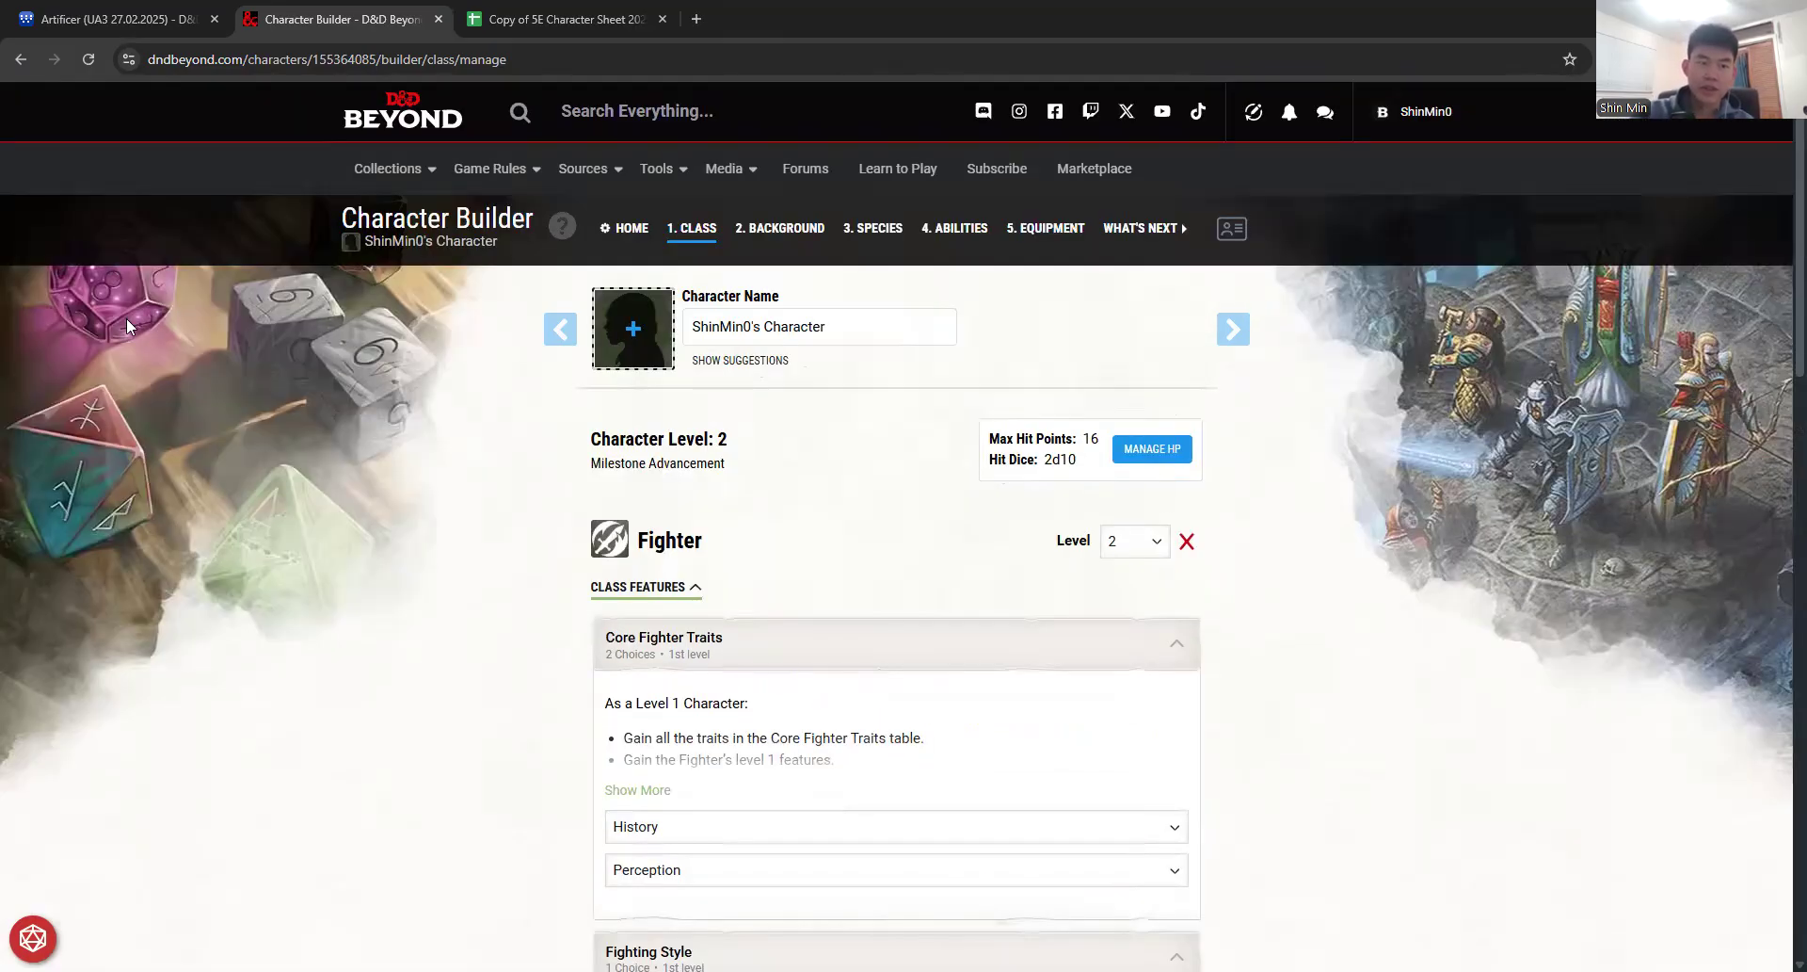
pyautogui.hotkey('ctrl', 'Tab')
pyautogui.scroll(3, 246, 318)
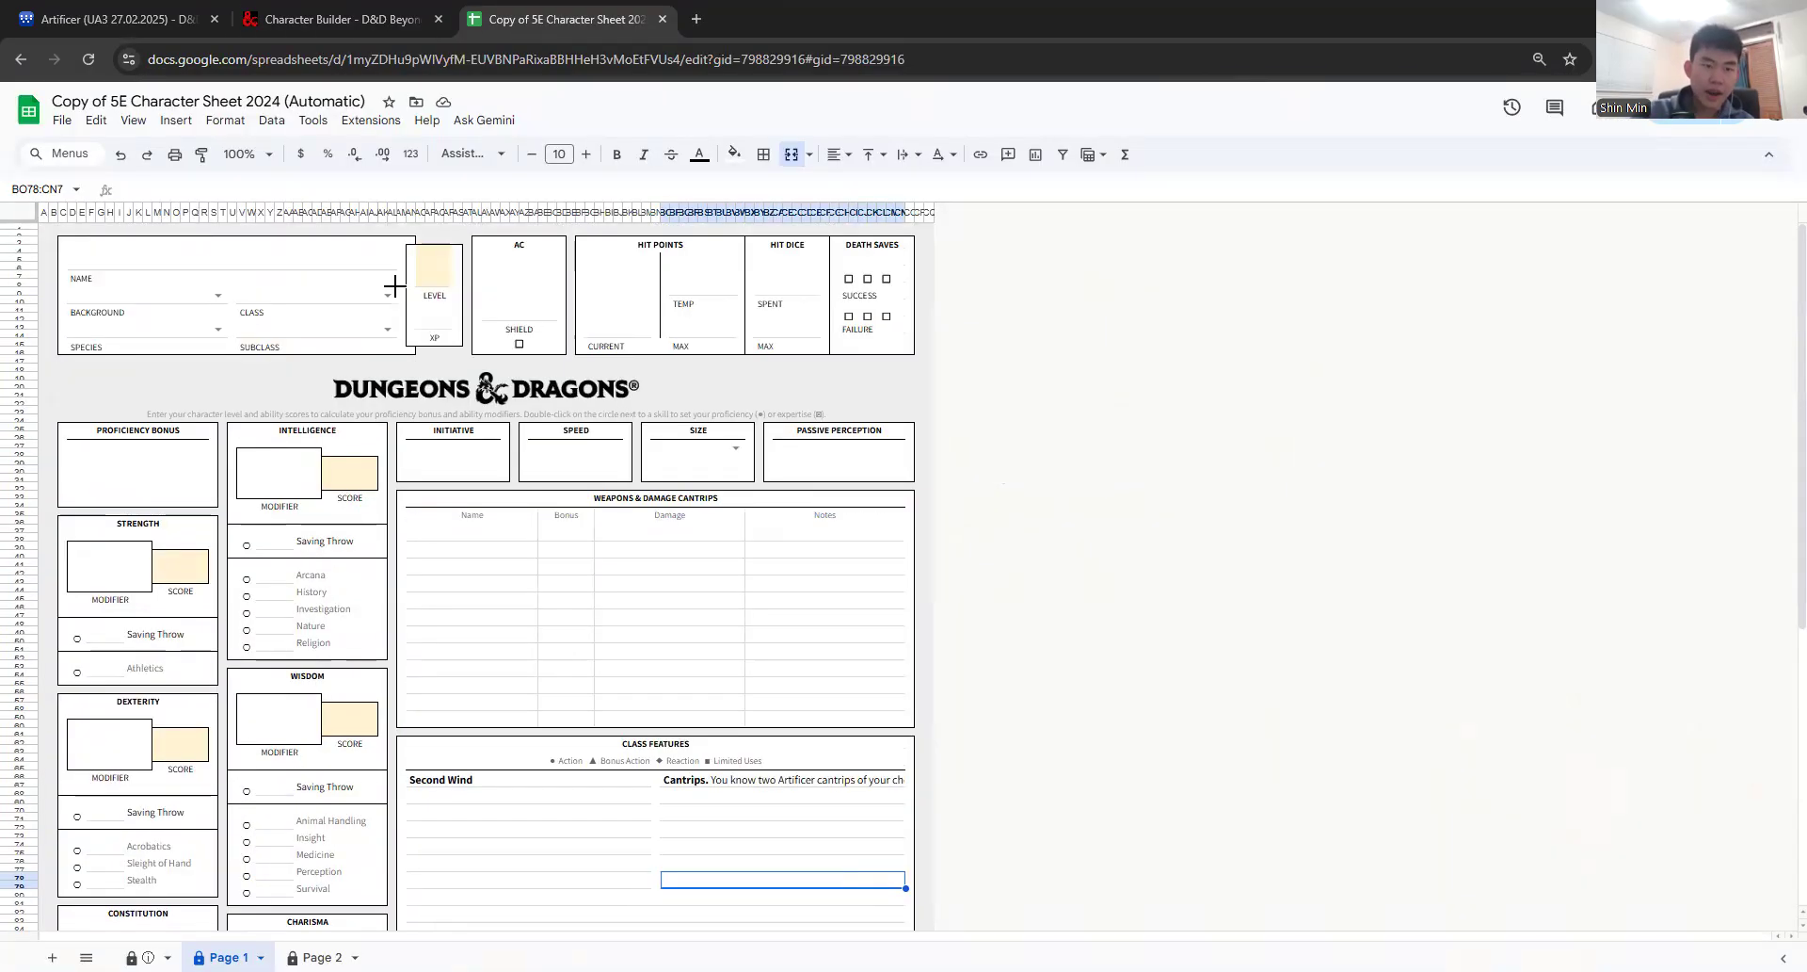
pyautogui.click(393, 282)
pyautogui.click(388, 296)
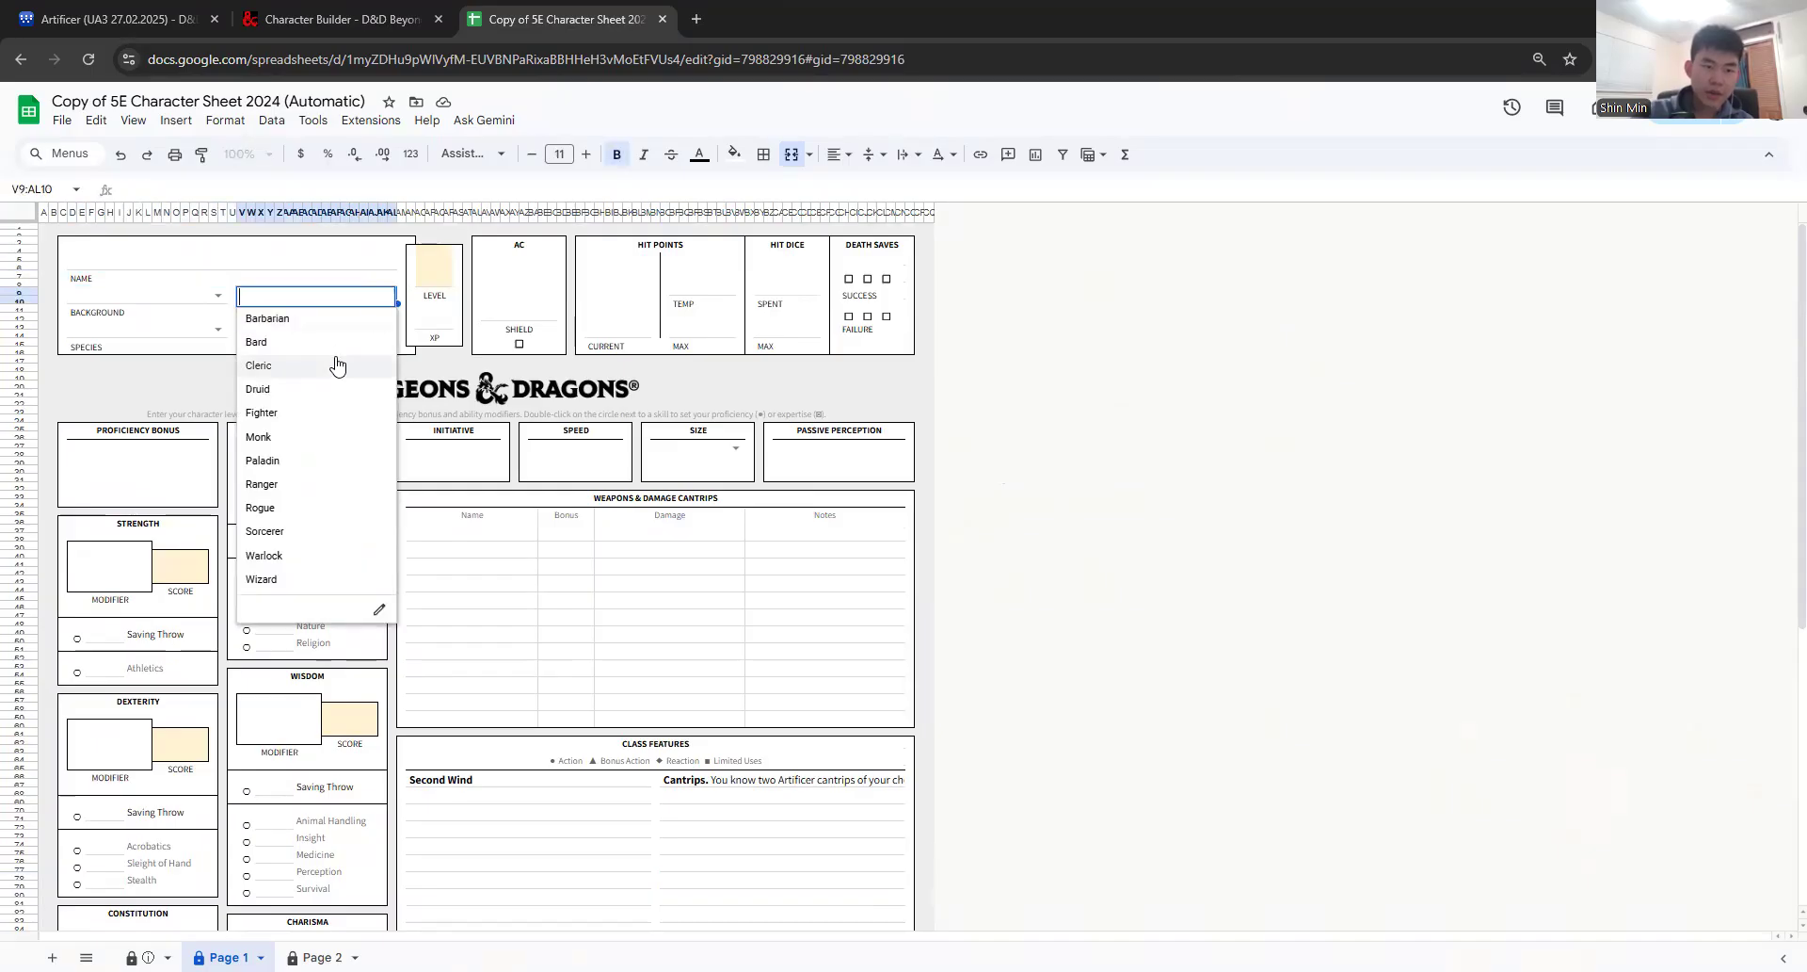
pyautogui.click(306, 555)
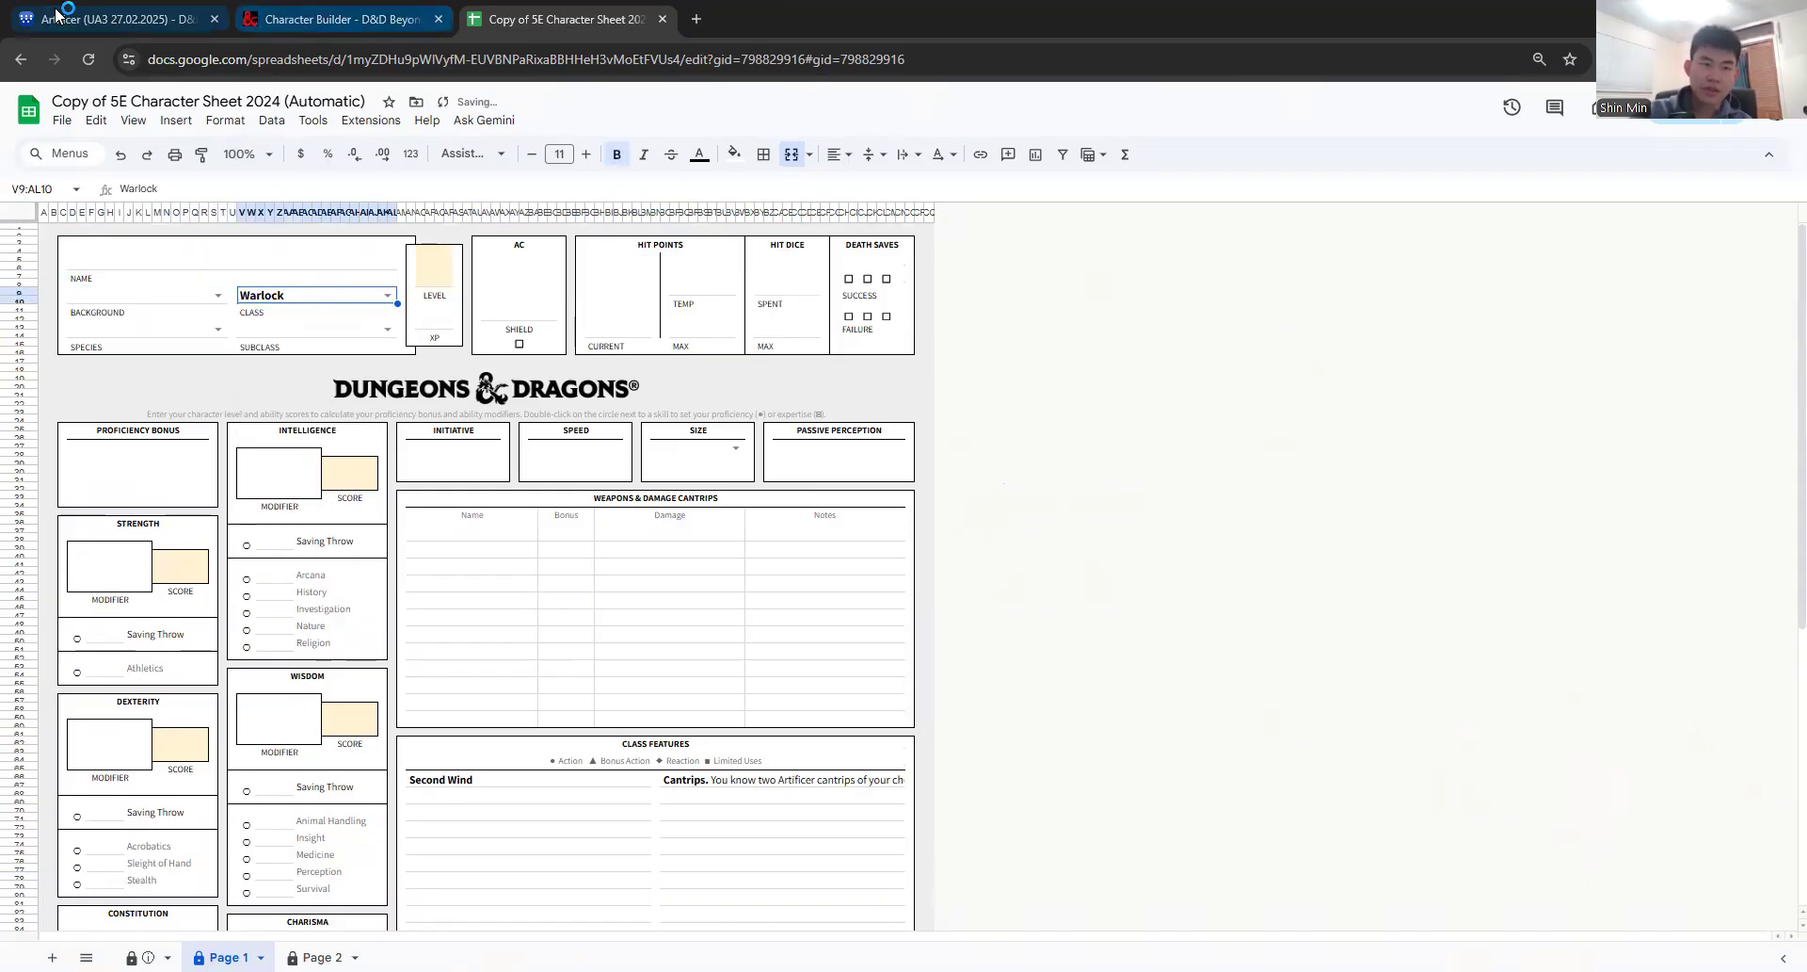
# Step: Return to the D&D Beyond character builder, advance to the Background stage and display the available background options
pyautogui.click(282, 19)
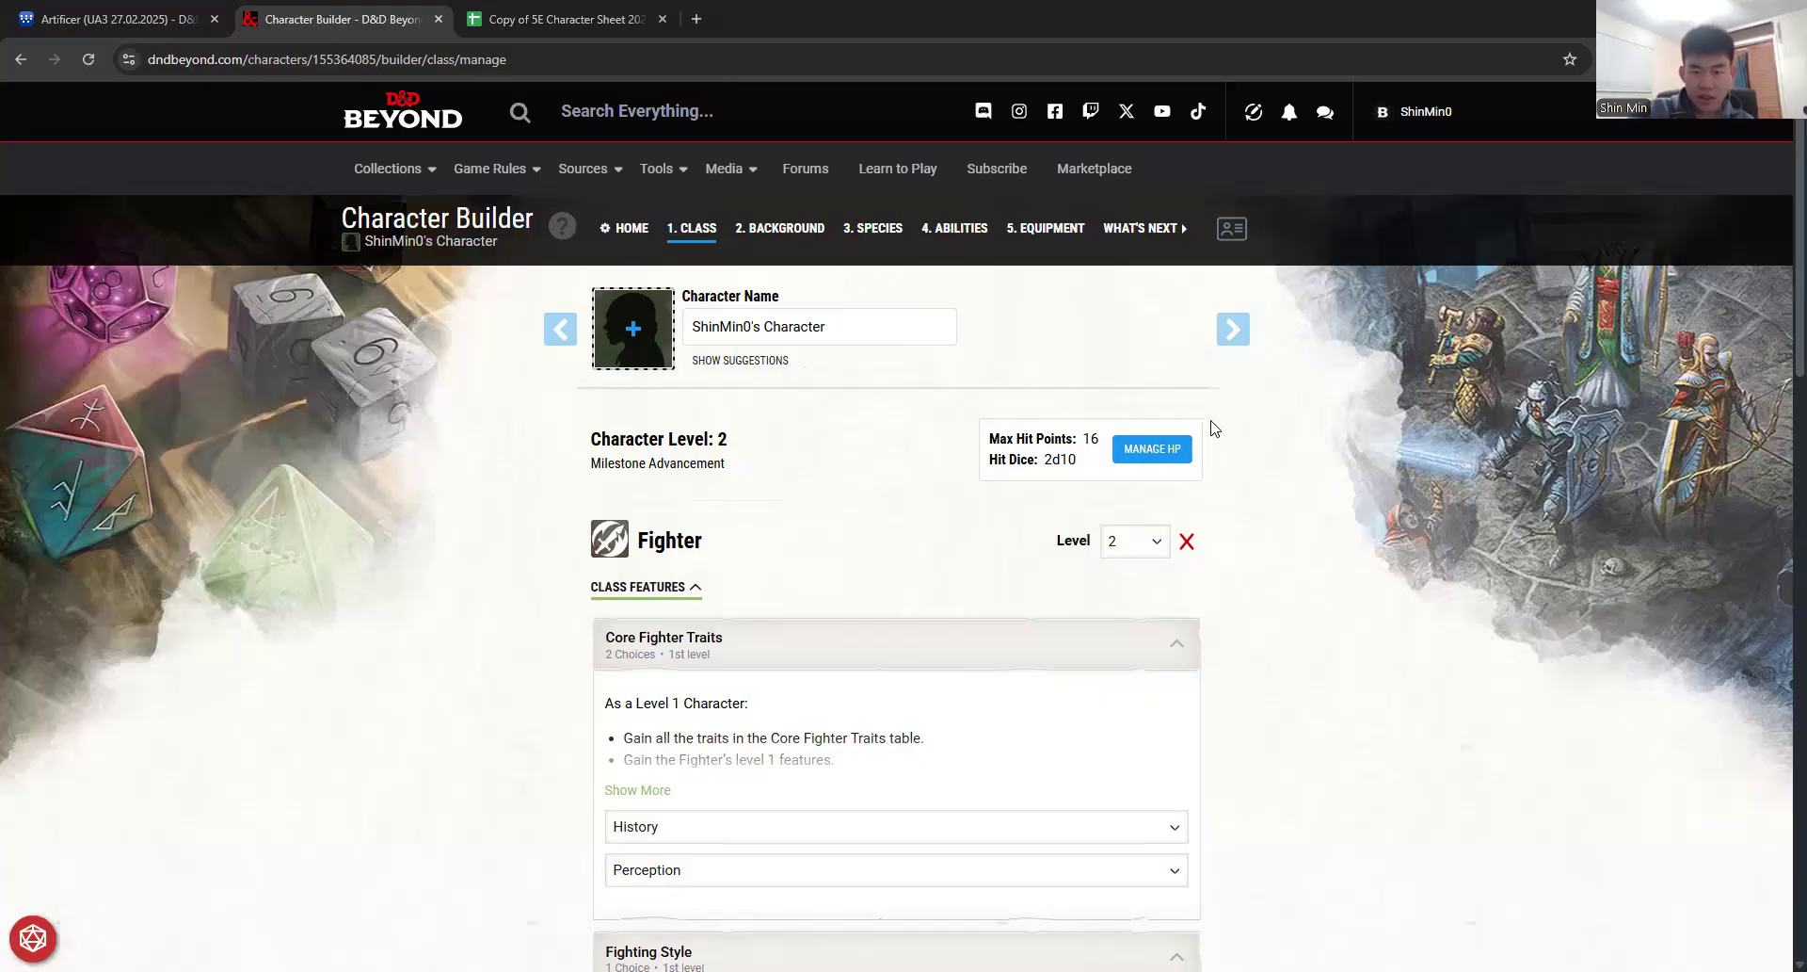
pyautogui.click(1251, 329)
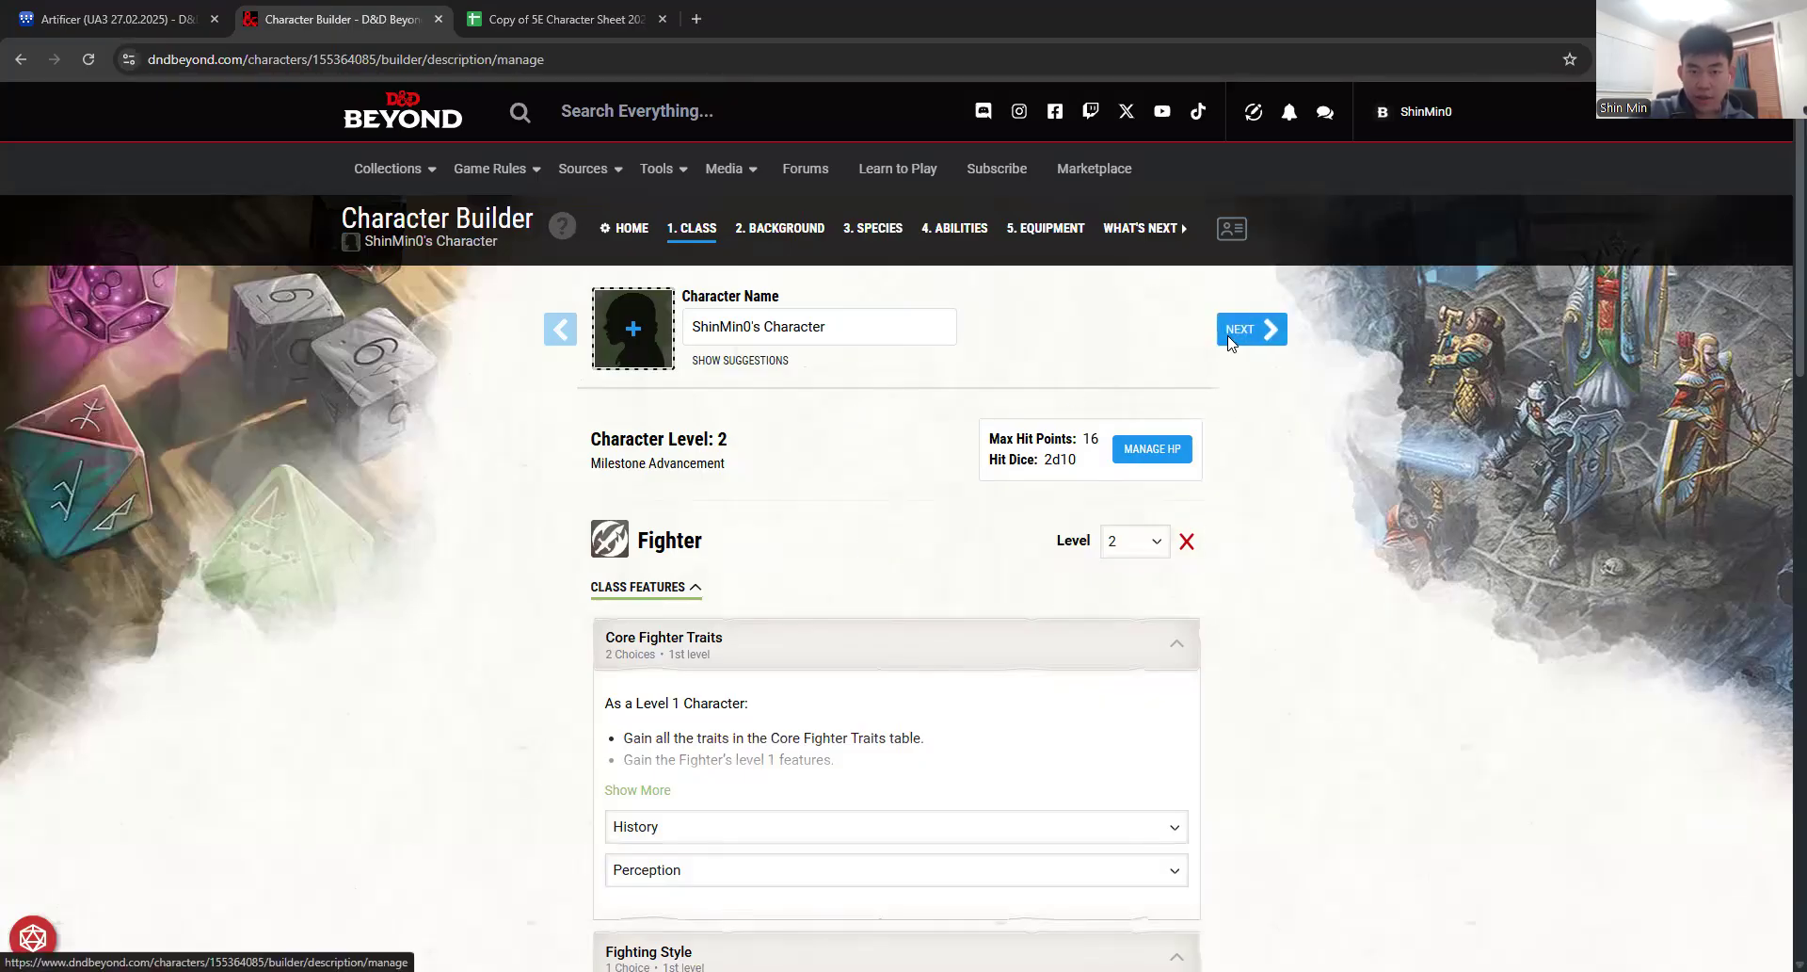
pyautogui.scroll(-1, 787, 717)
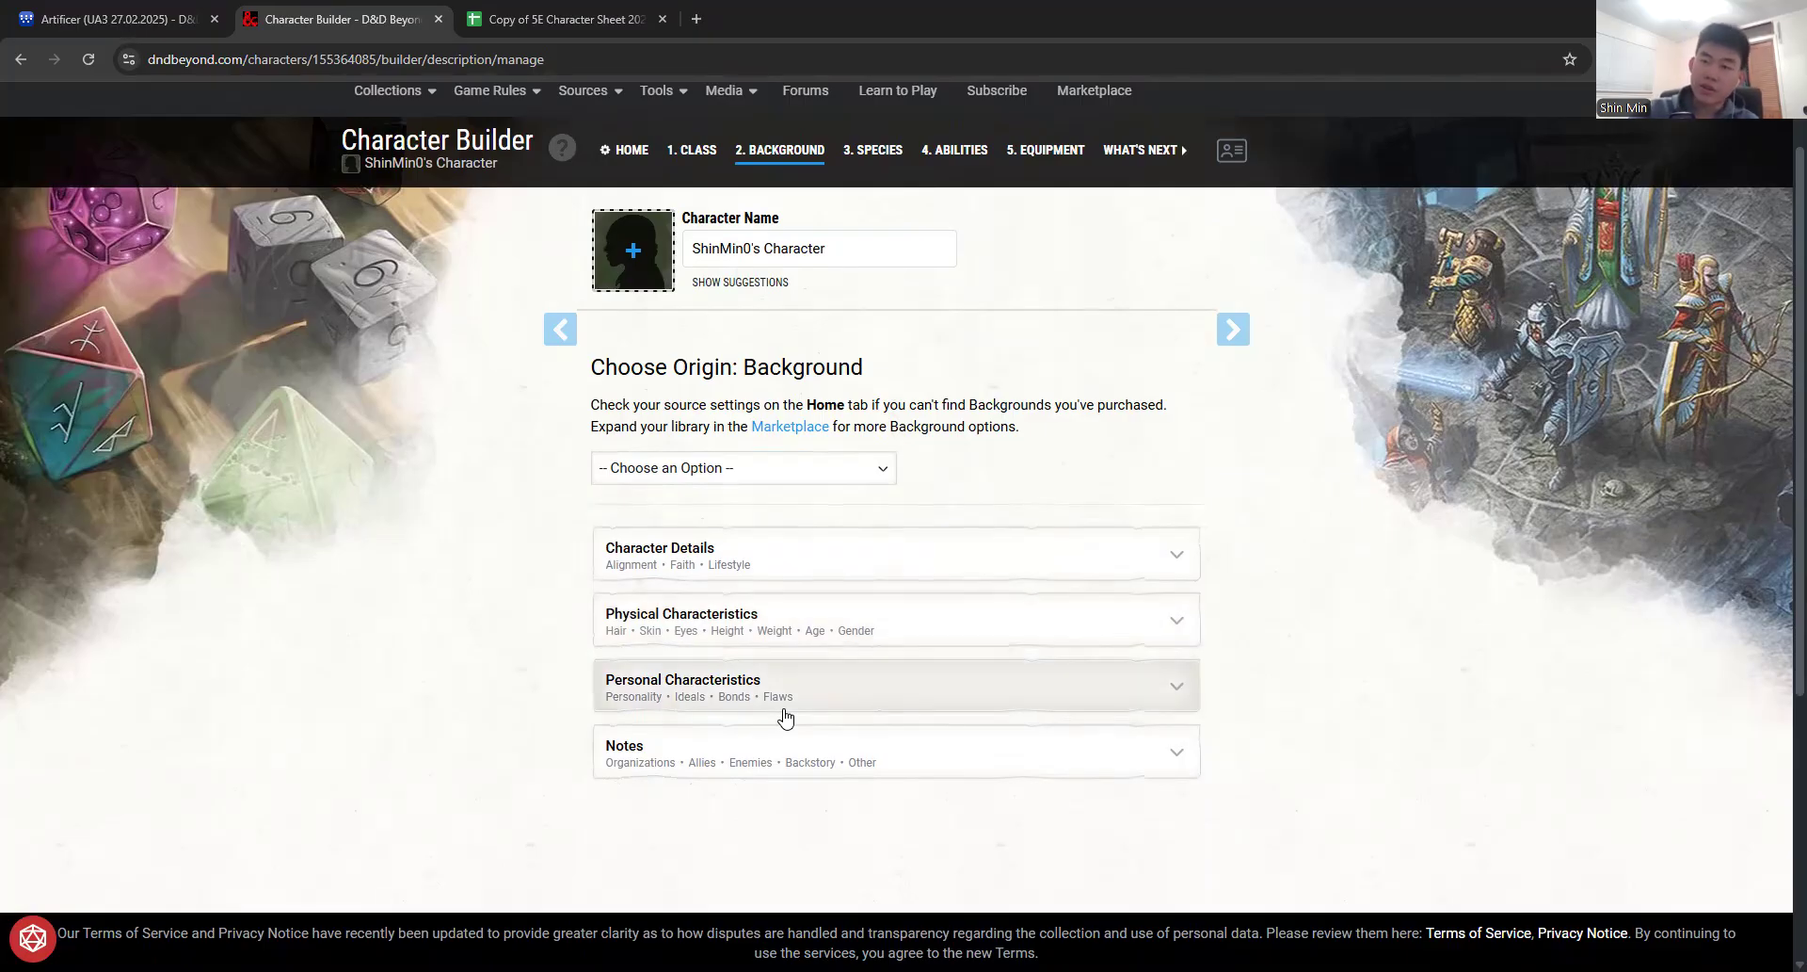
pyautogui.click(772, 482)
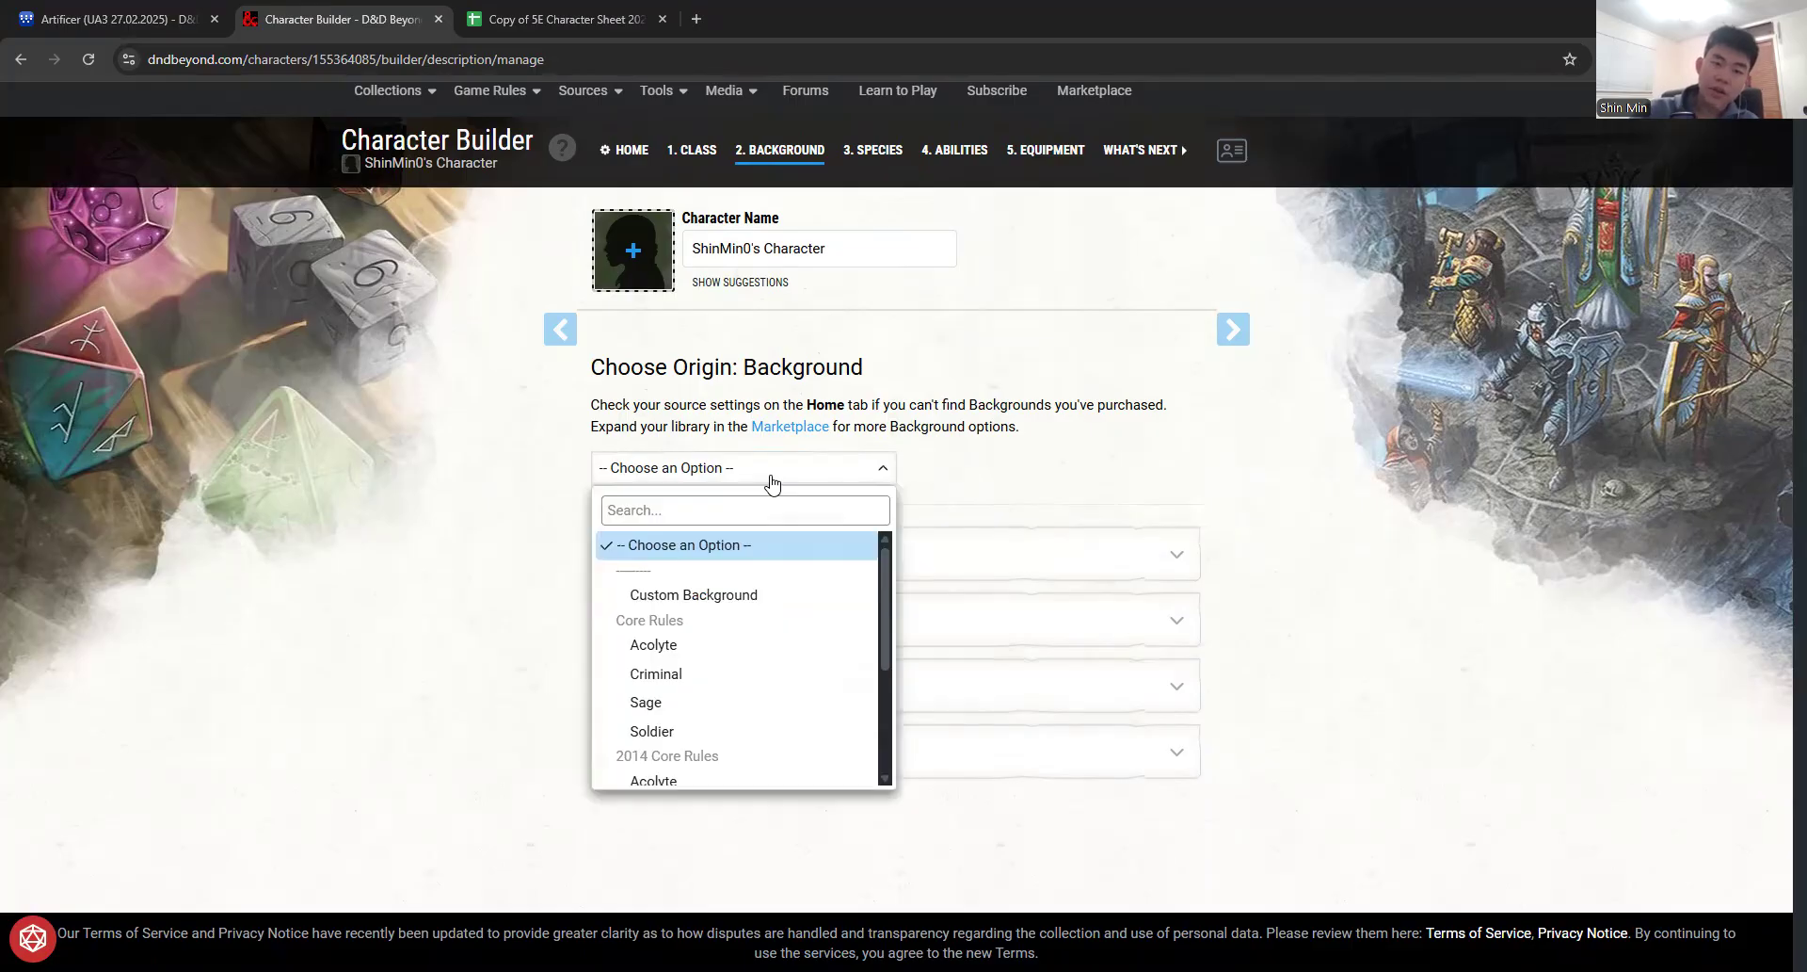
# Step: Switch to the D&D 2024 wiki, go to its Backgrounds page from the home page and examine the list of common backgrounds
pyautogui.click(66, 7)
pyautogui.scroll(5, 561, 356)
pyautogui.scroll(15, 561, 356)
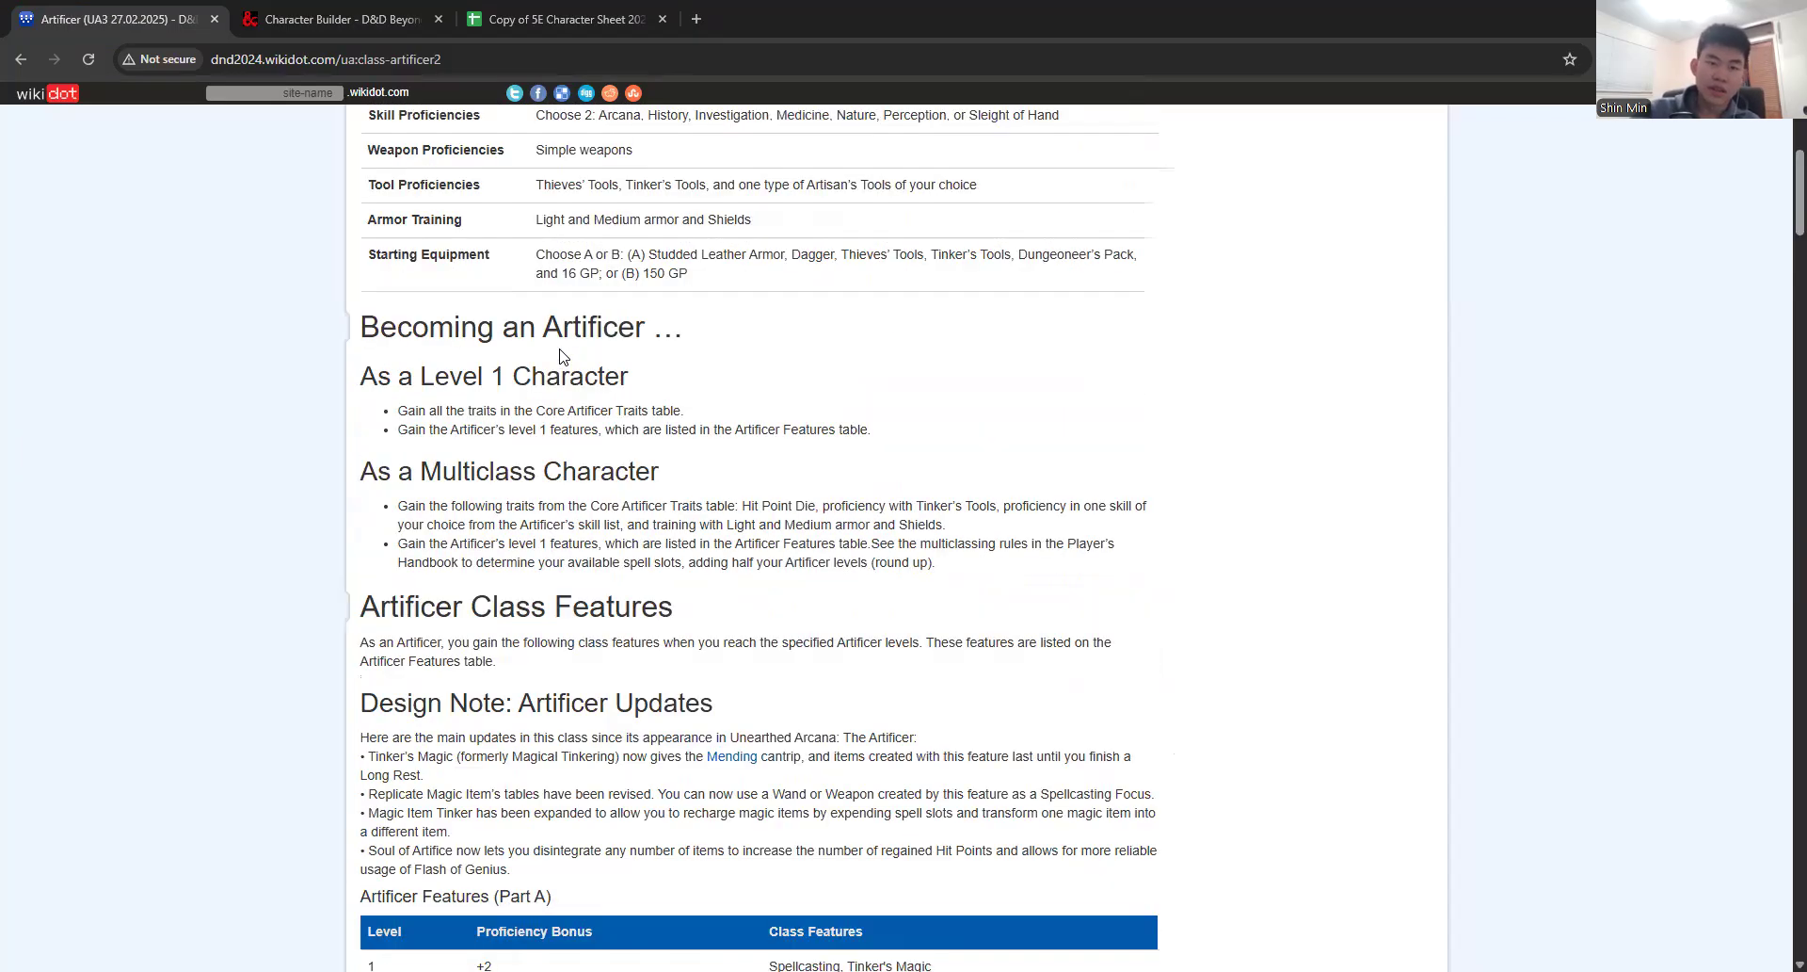
pyautogui.click(372, 211)
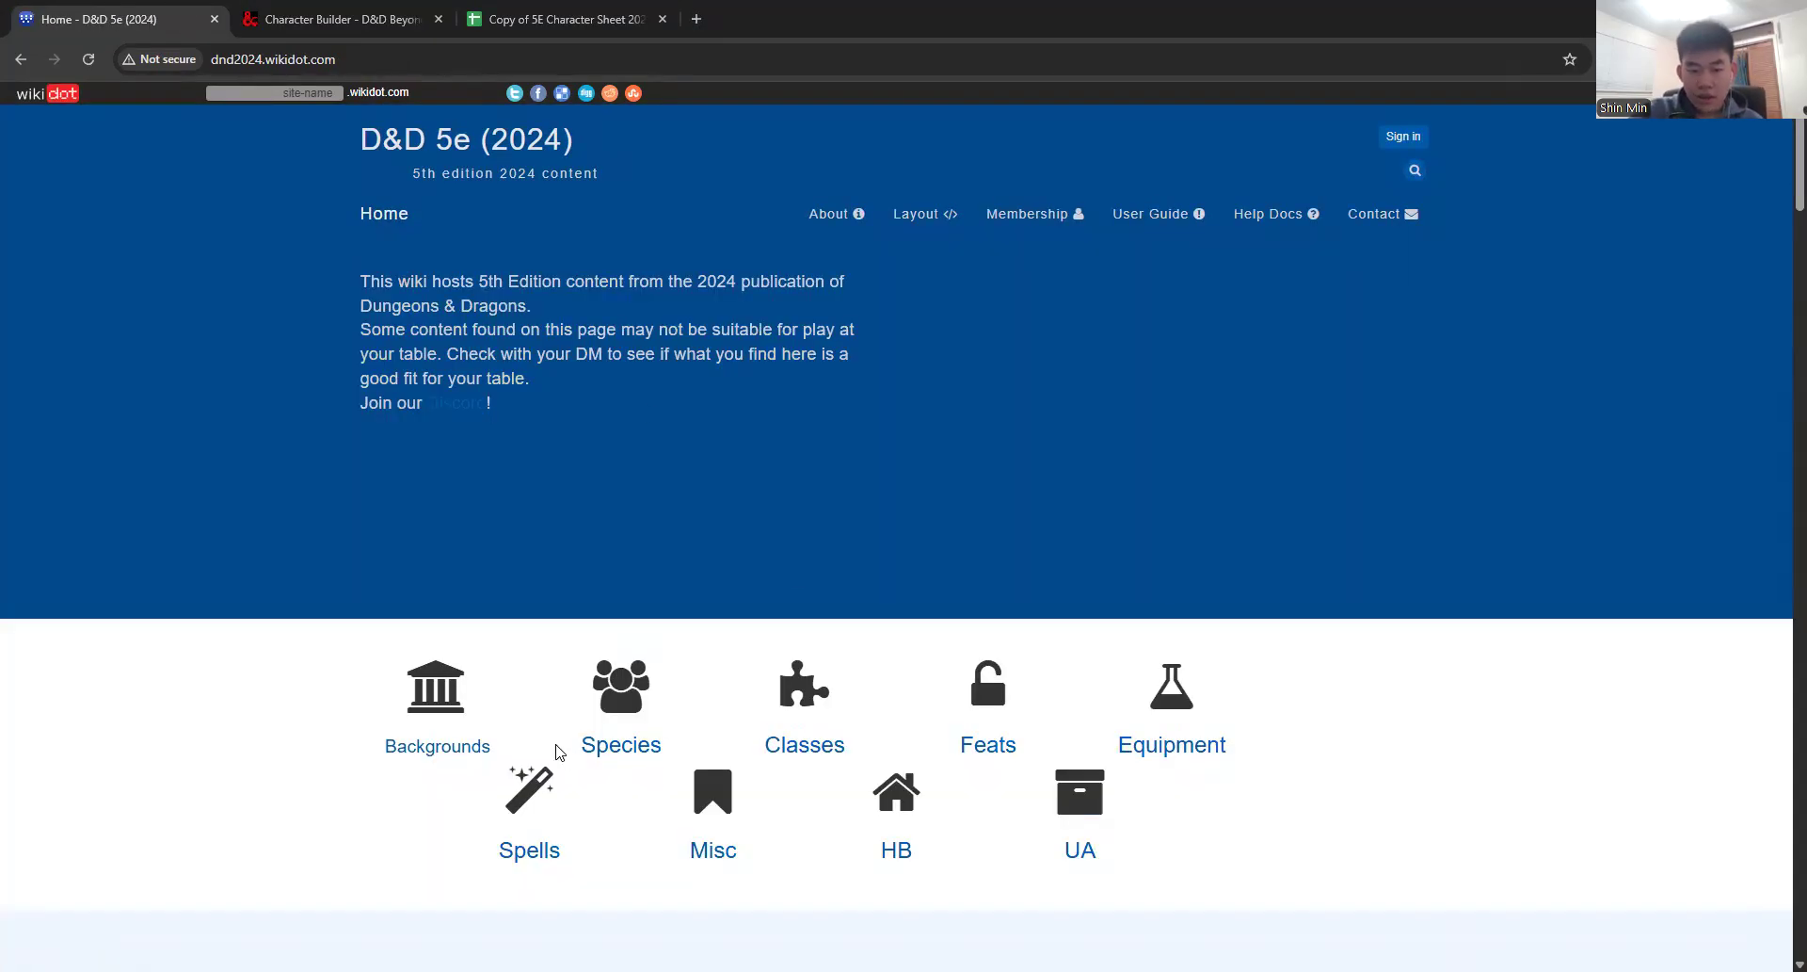
pyautogui.click(468, 752)
pyautogui.click(872, 162)
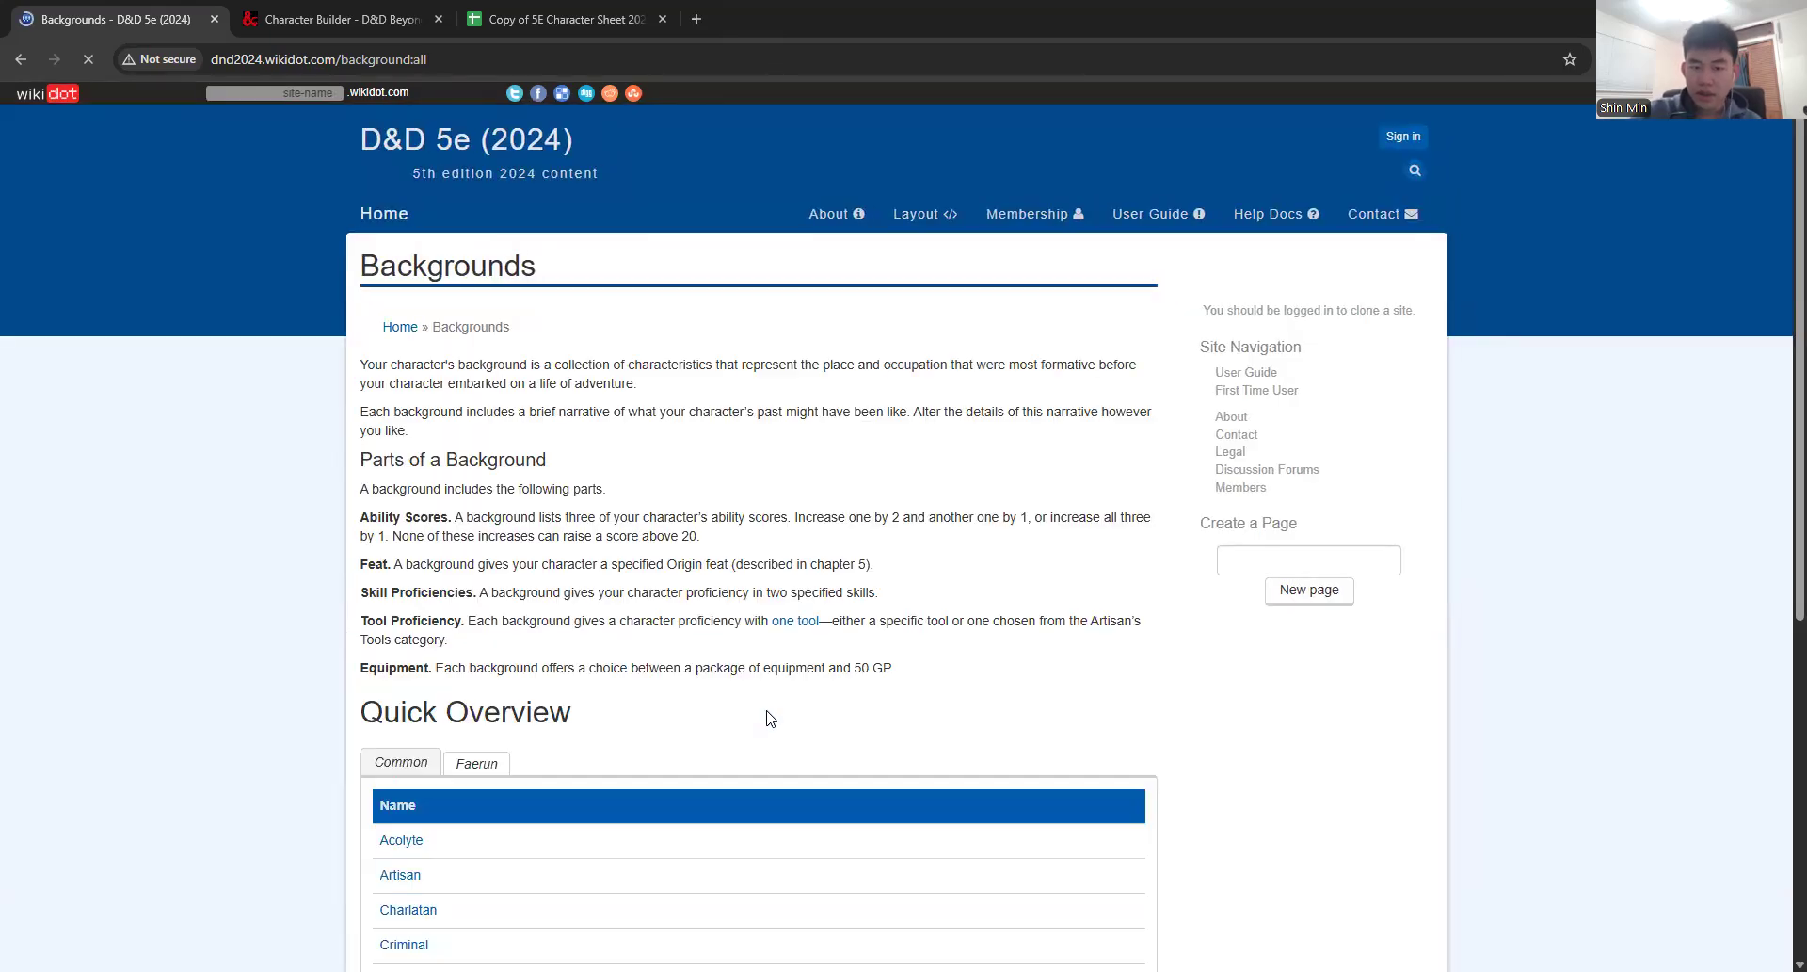
pyautogui.scroll(-7, 768, 718)
pyautogui.scroll(4, 766, 717)
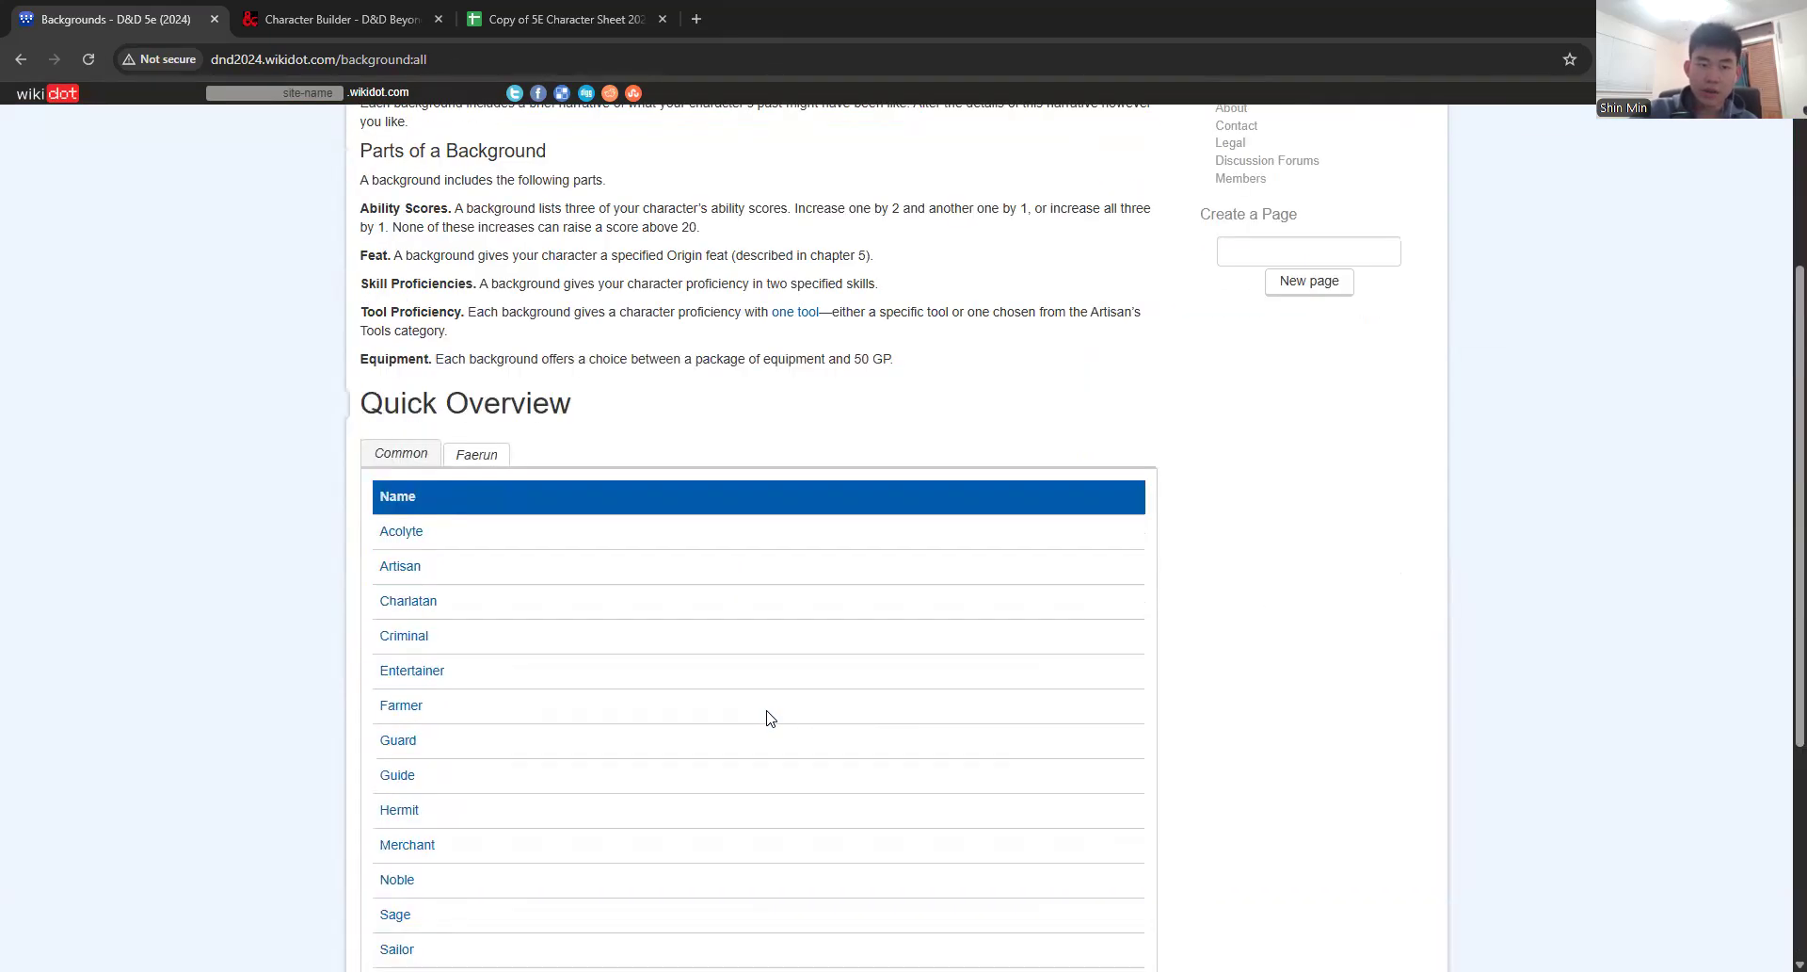
pyautogui.scroll(-4, 766, 718)
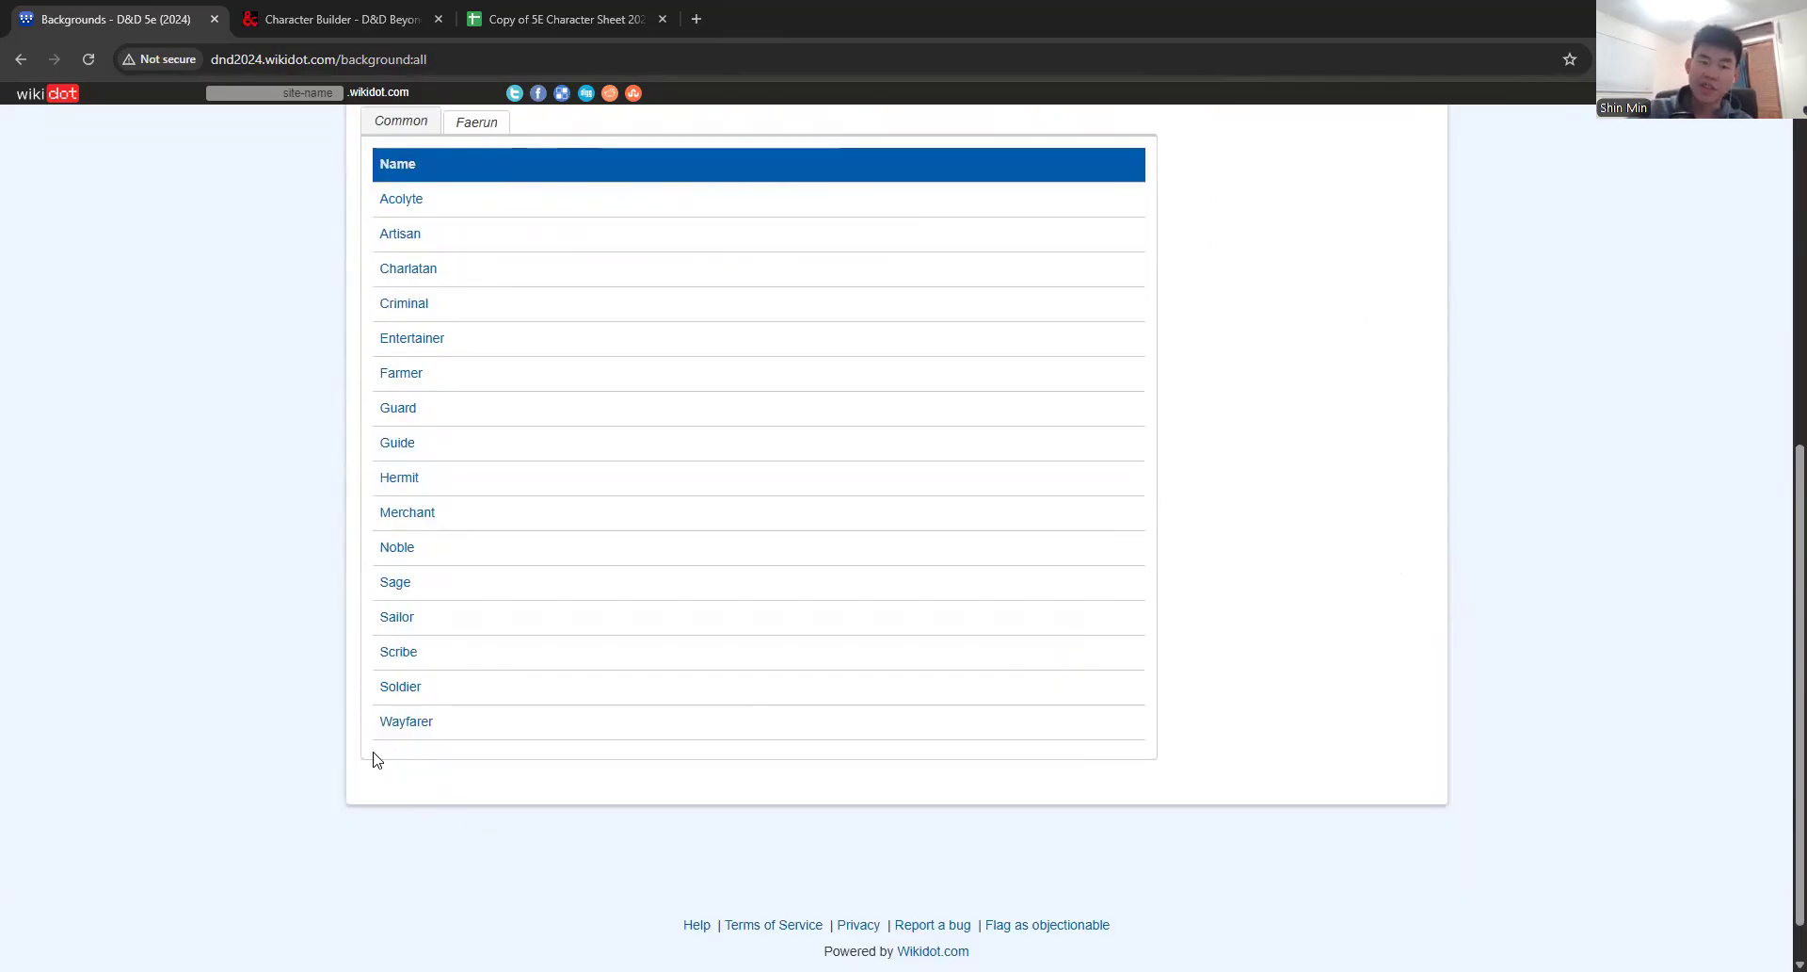
# Step: Open the Guard background, examine its Ability Scores entry, and view its Alert feat in a new browser tab
pyautogui.click(403, 420)
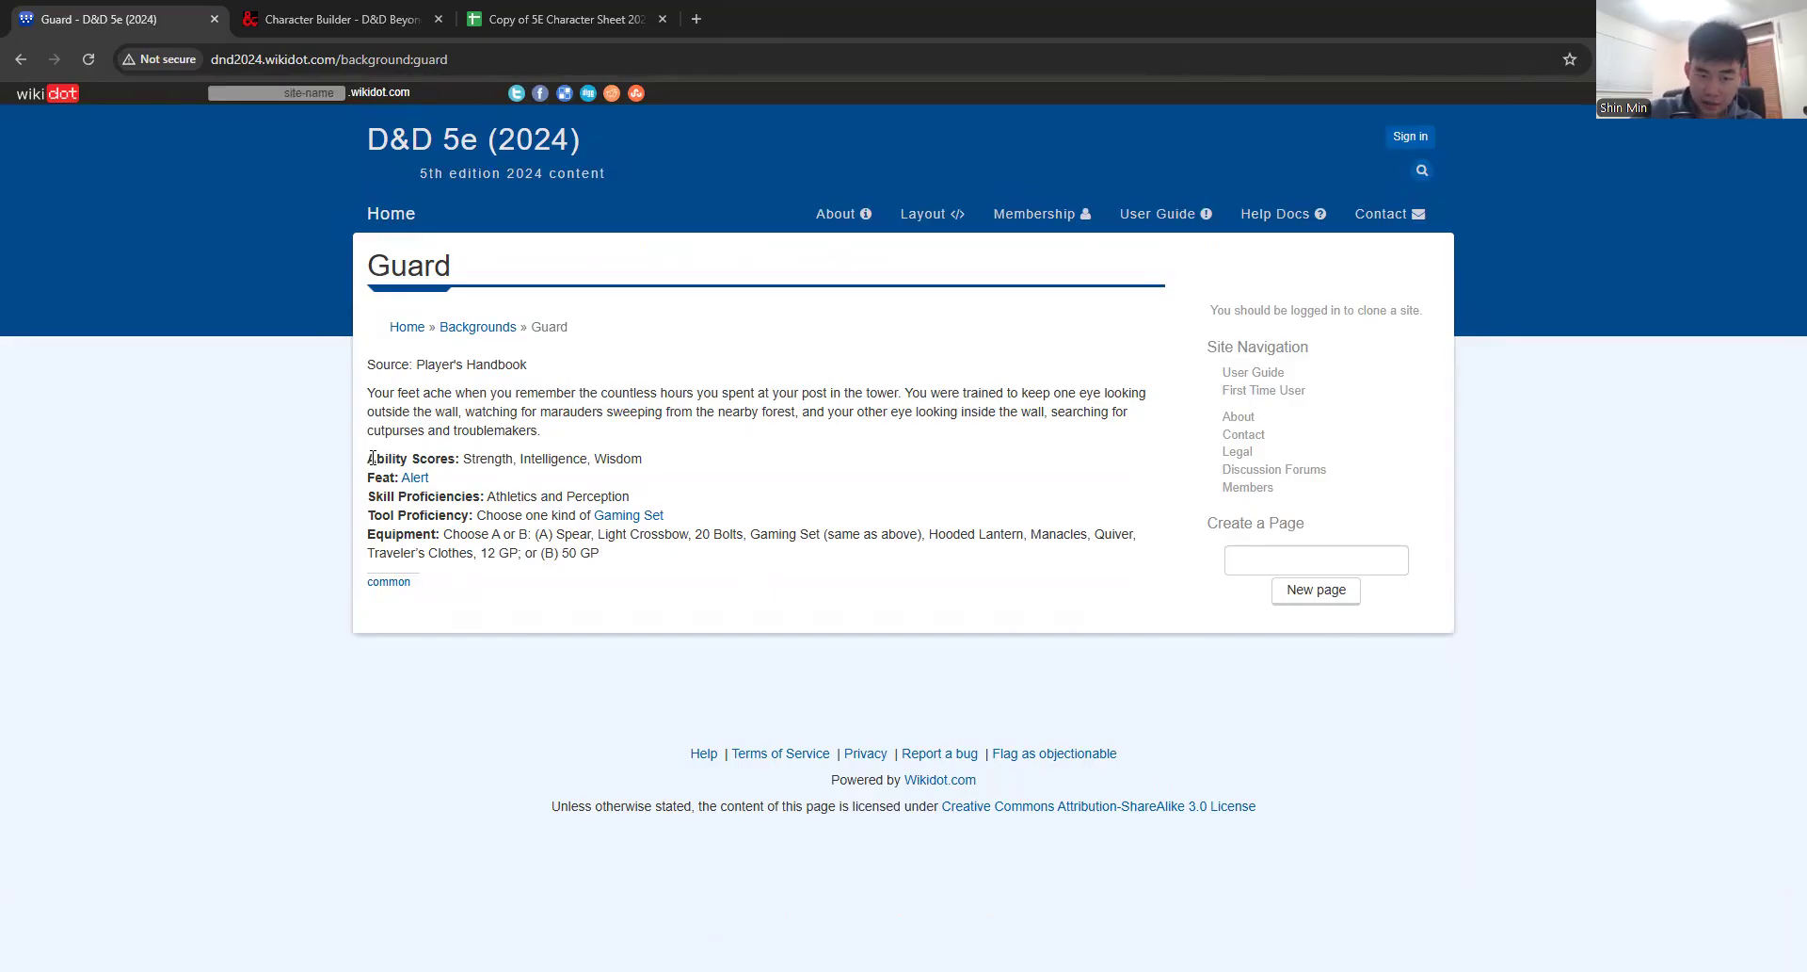
pyautogui.moveTo(371, 460); pyautogui.dragTo(457, 455)
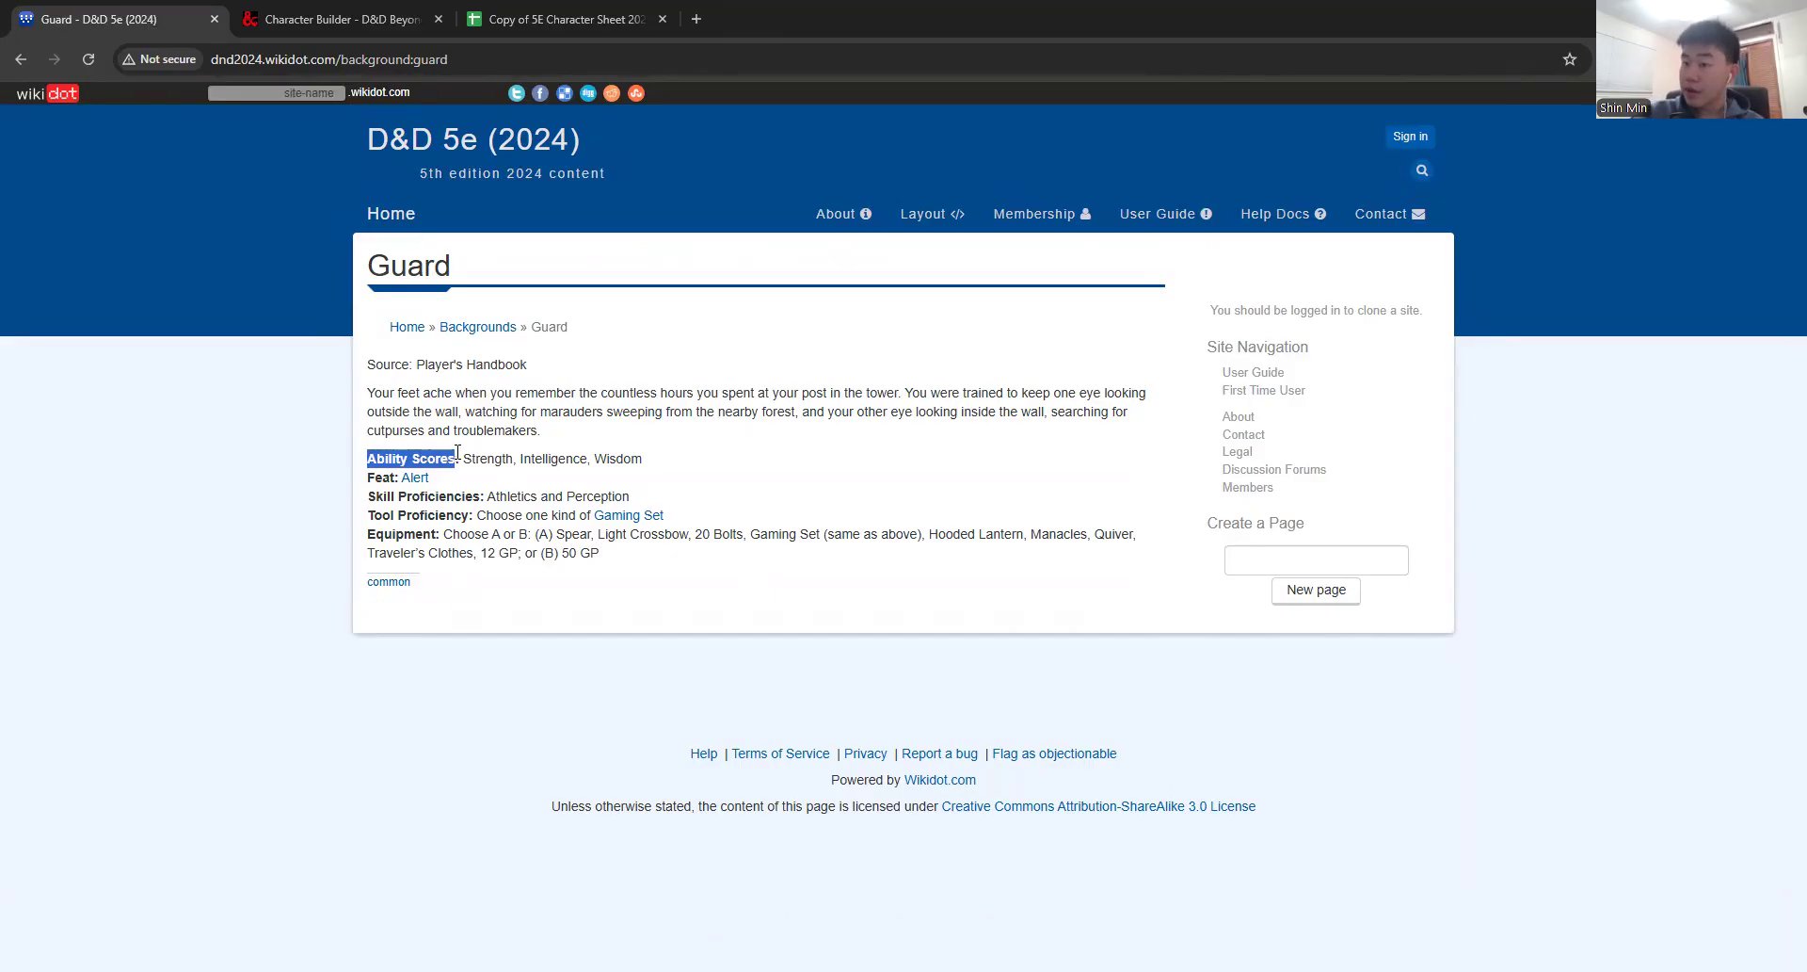
pyautogui.click(490, 462)
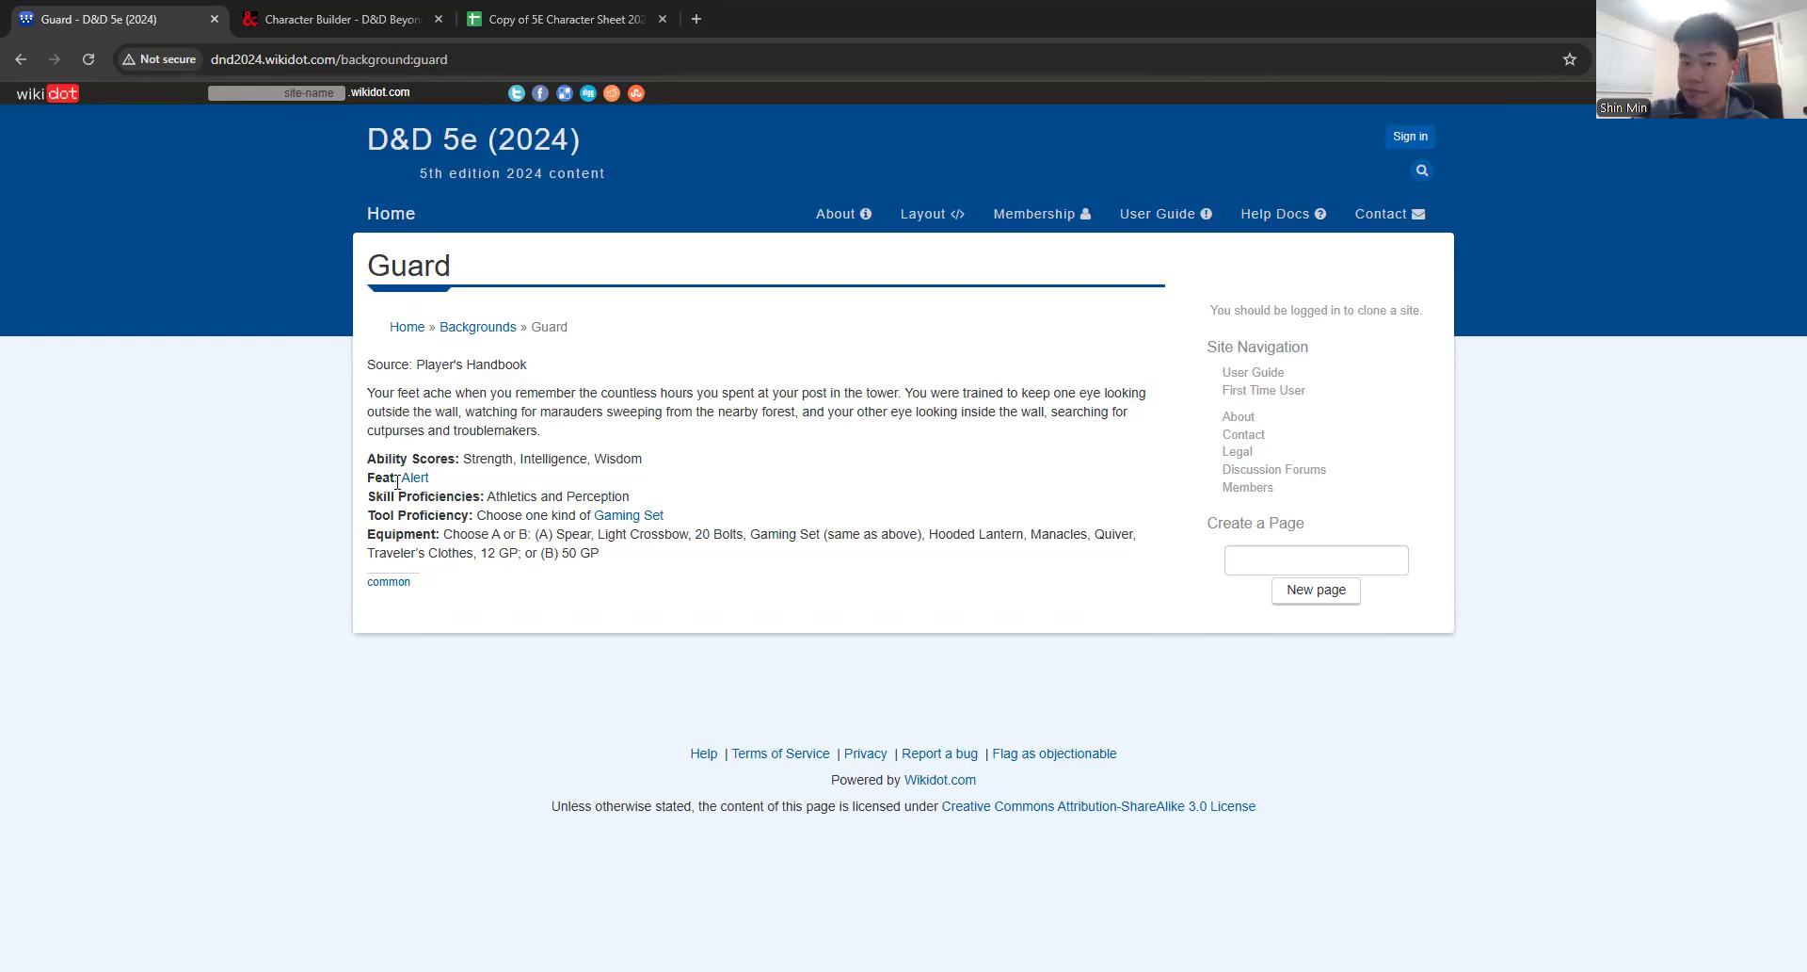
pyautogui.rightClick(413, 481)
pyautogui.click(471, 502)
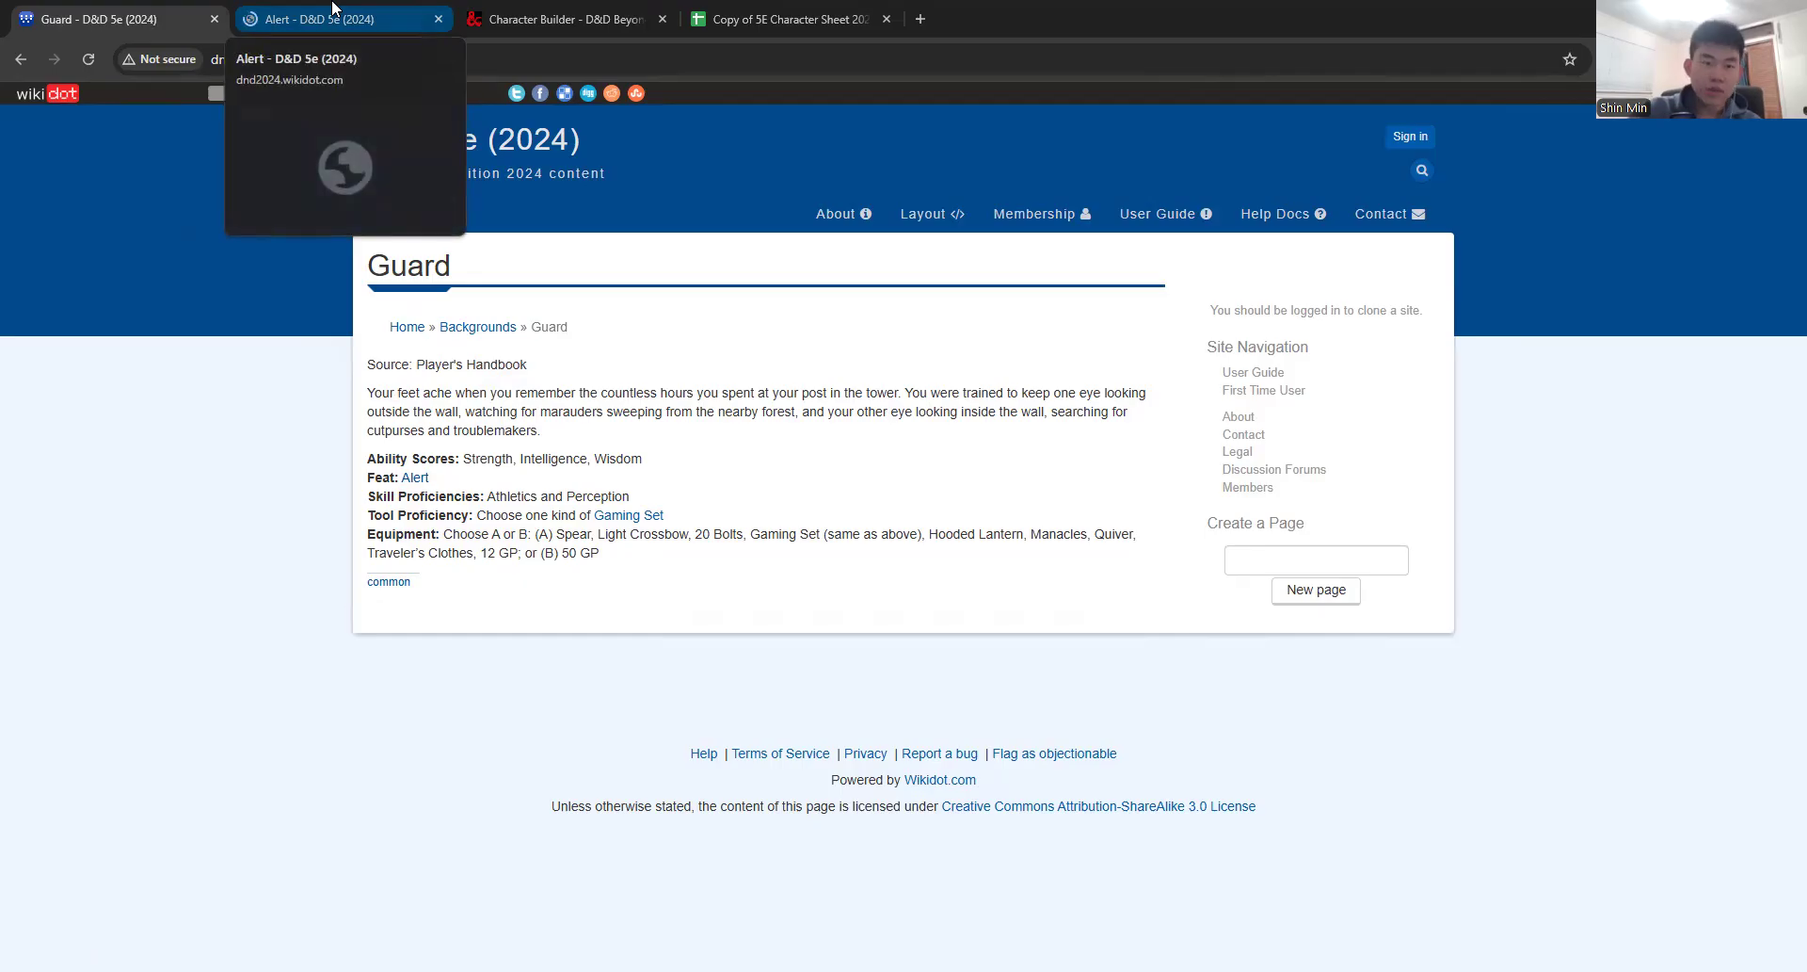
pyautogui.click(334, 11)
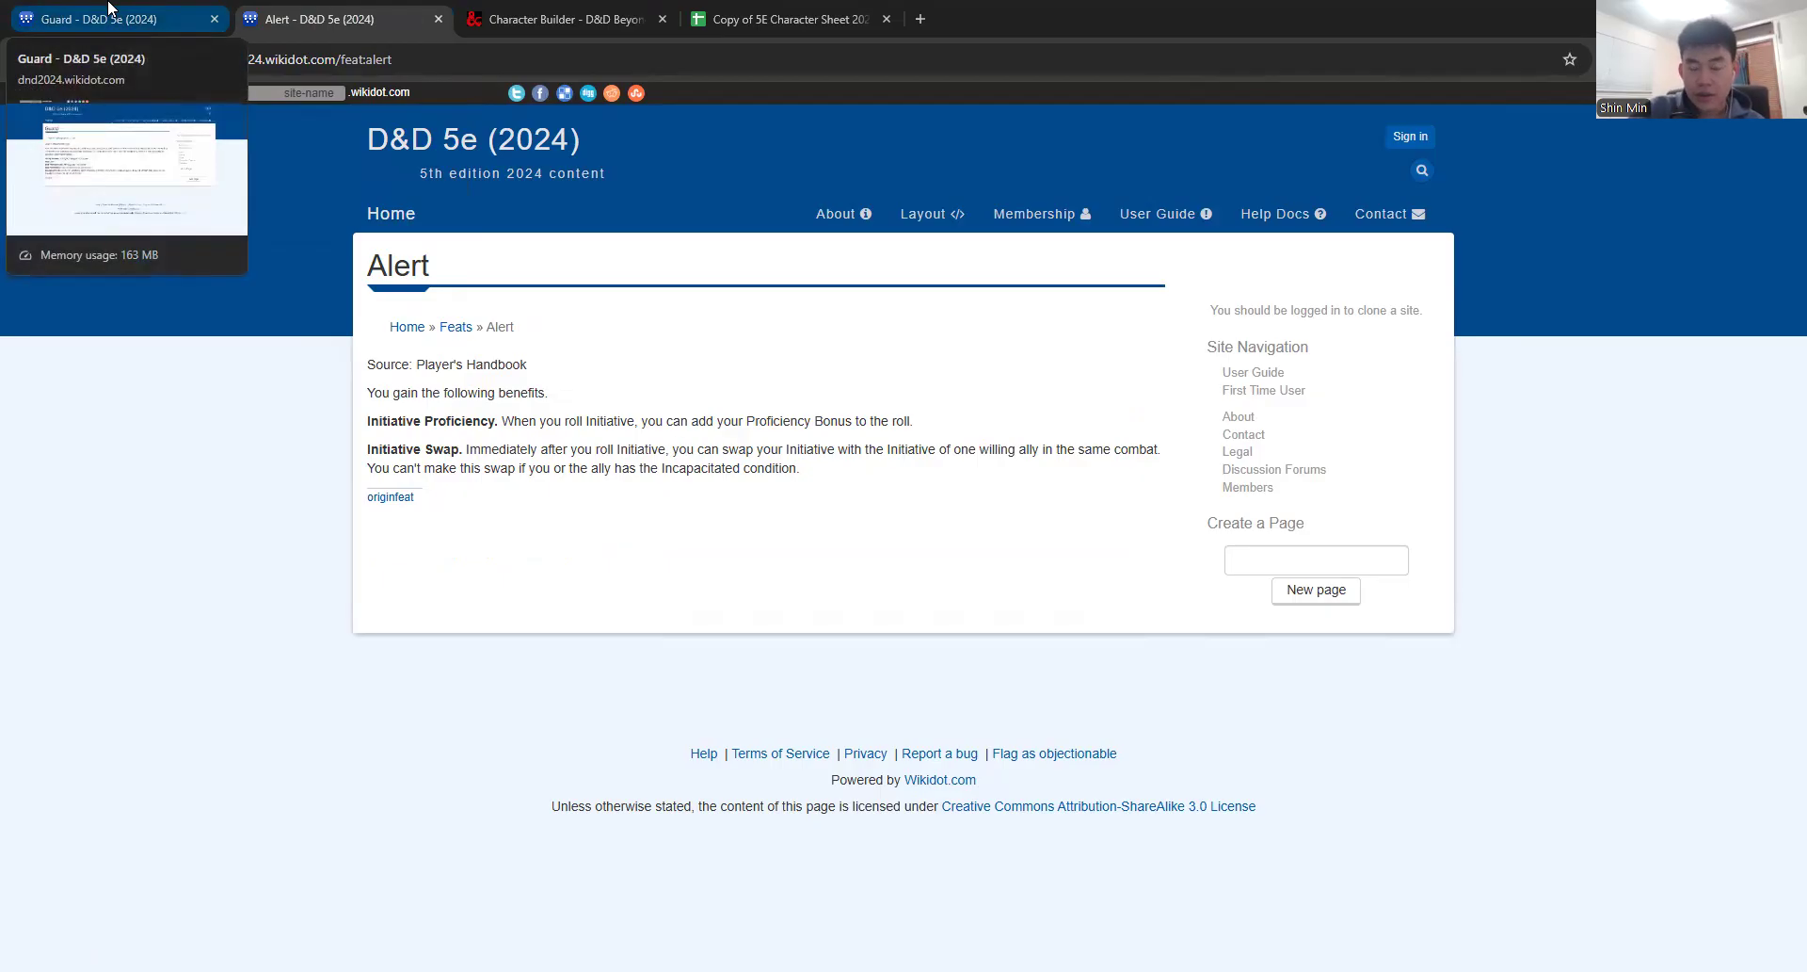
# Step: Recheck the Guard page, and select the Initiative Proficiency and Initiative Swap paragraphs on the Alert feat page
pyautogui.click(110, 5)
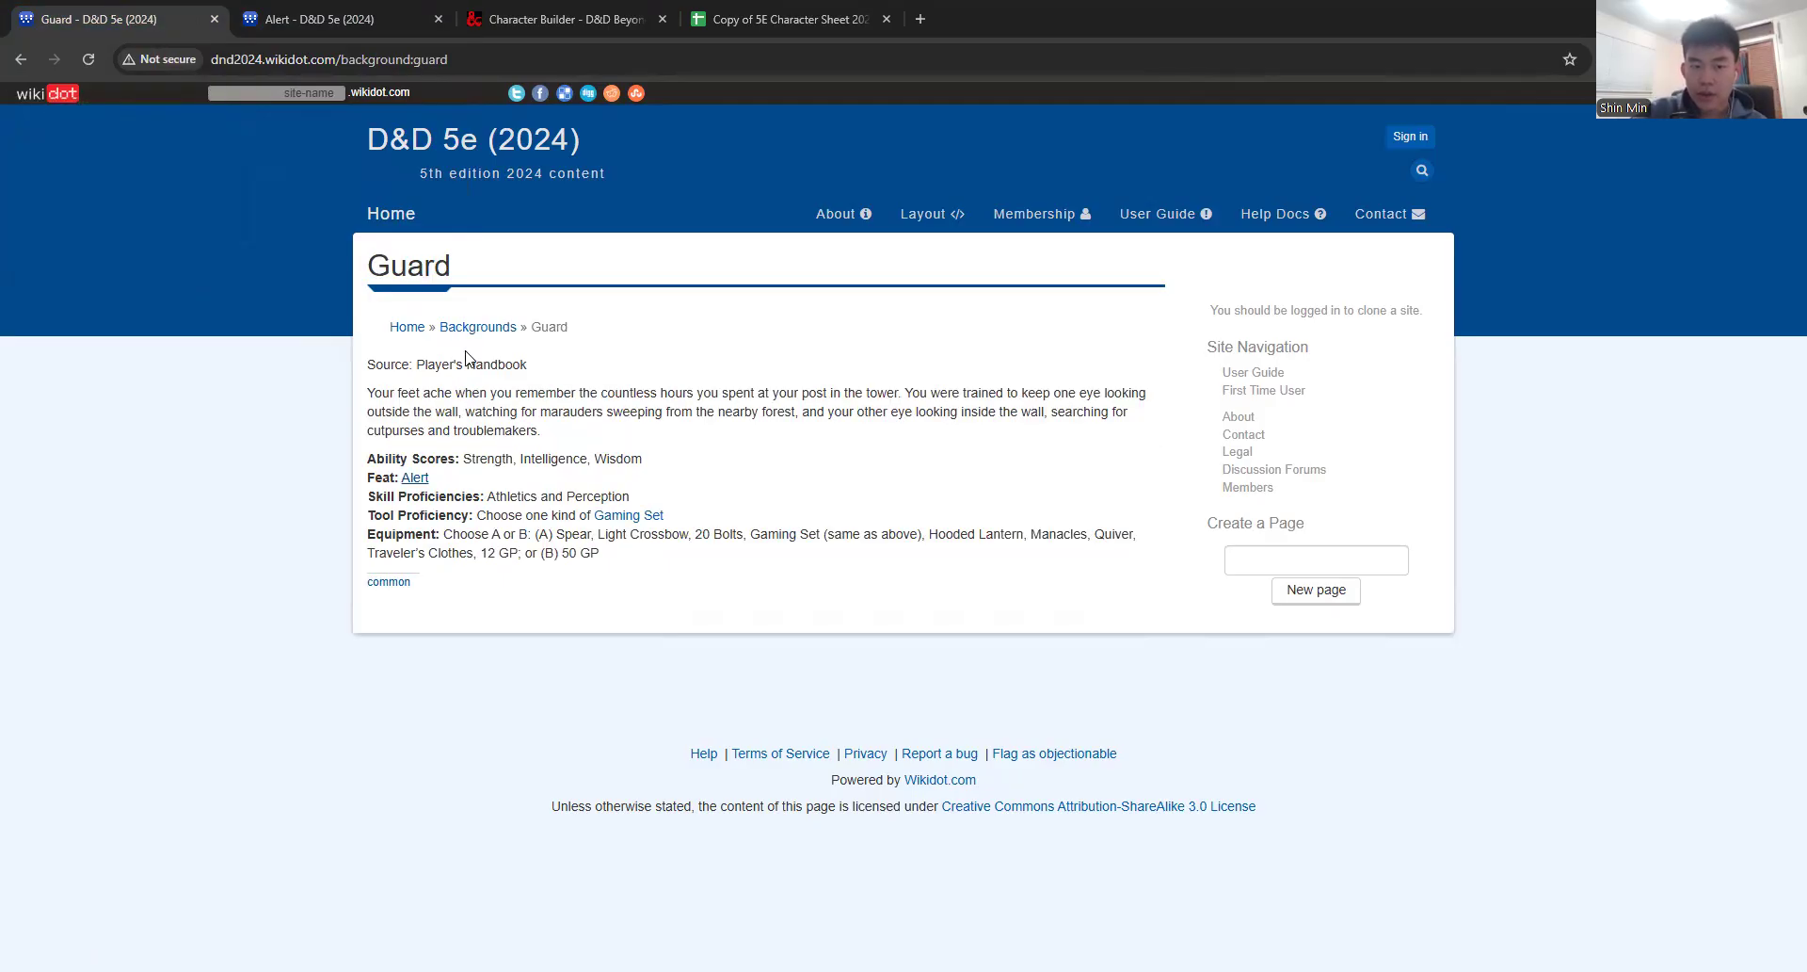
pyautogui.hotkey('ctrl', 'Tab')
pyautogui.moveTo(810, 487); pyautogui.dragTo(371, 392)
pyautogui.click(368, 395)
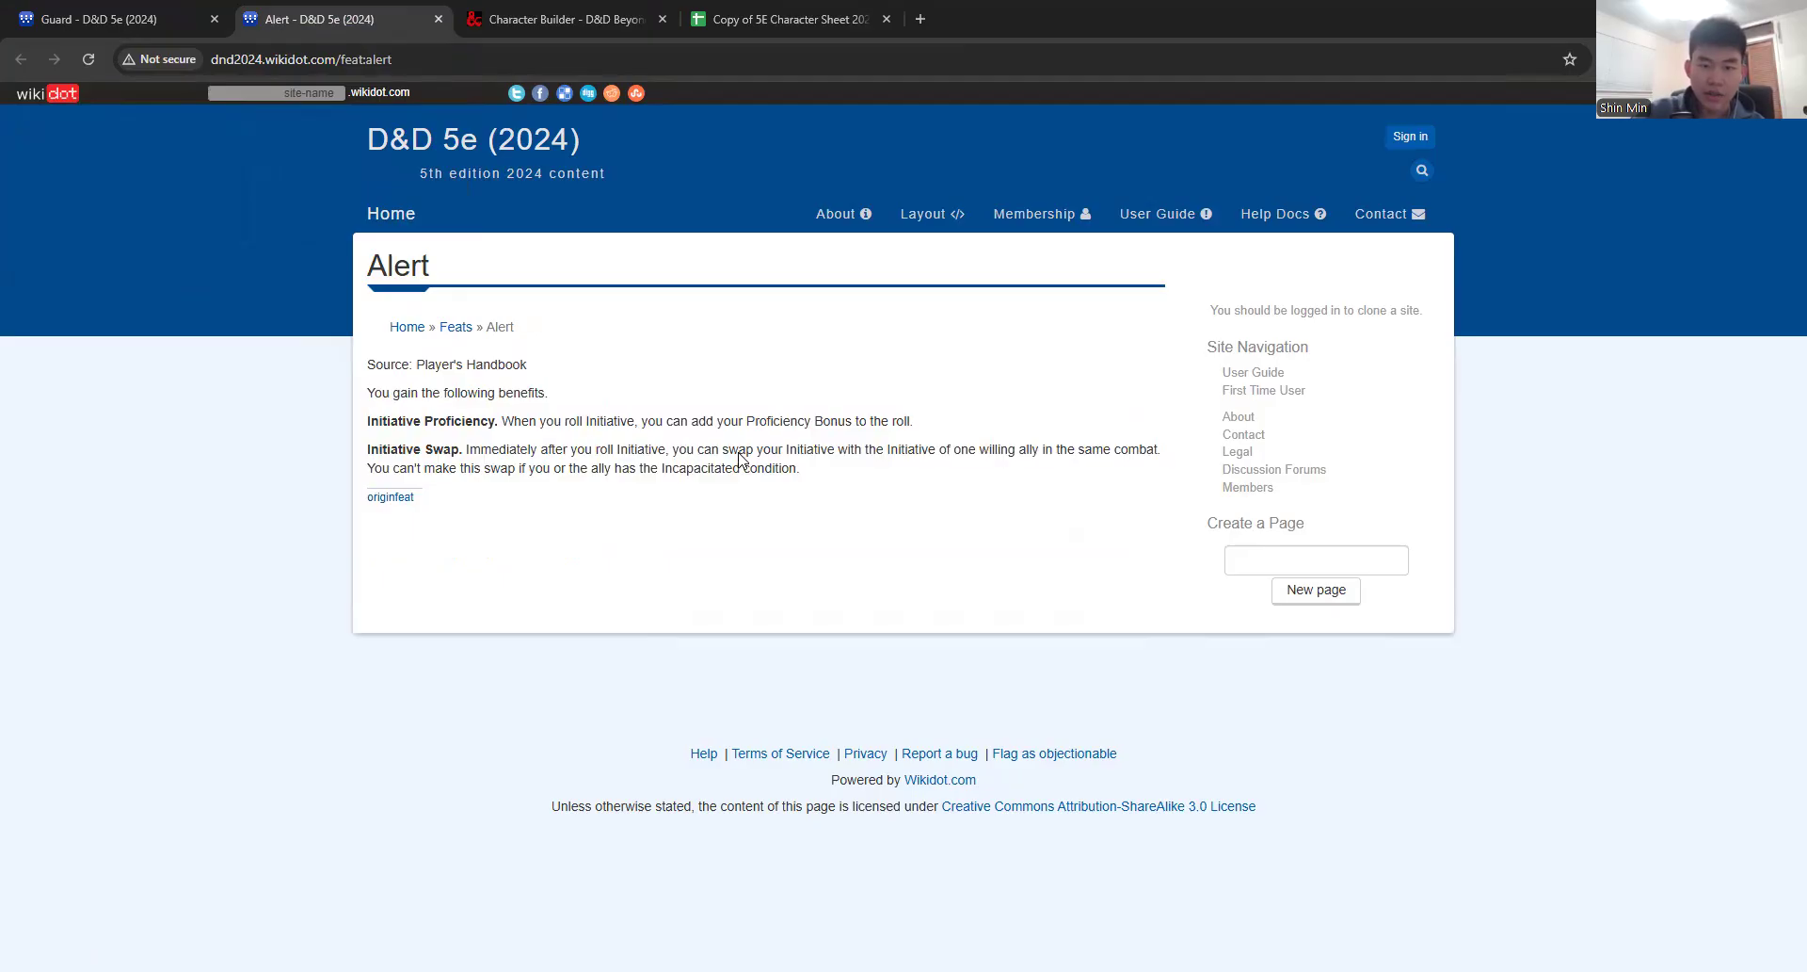
pyautogui.moveTo(808, 469); pyautogui.dragTo(358, 426)
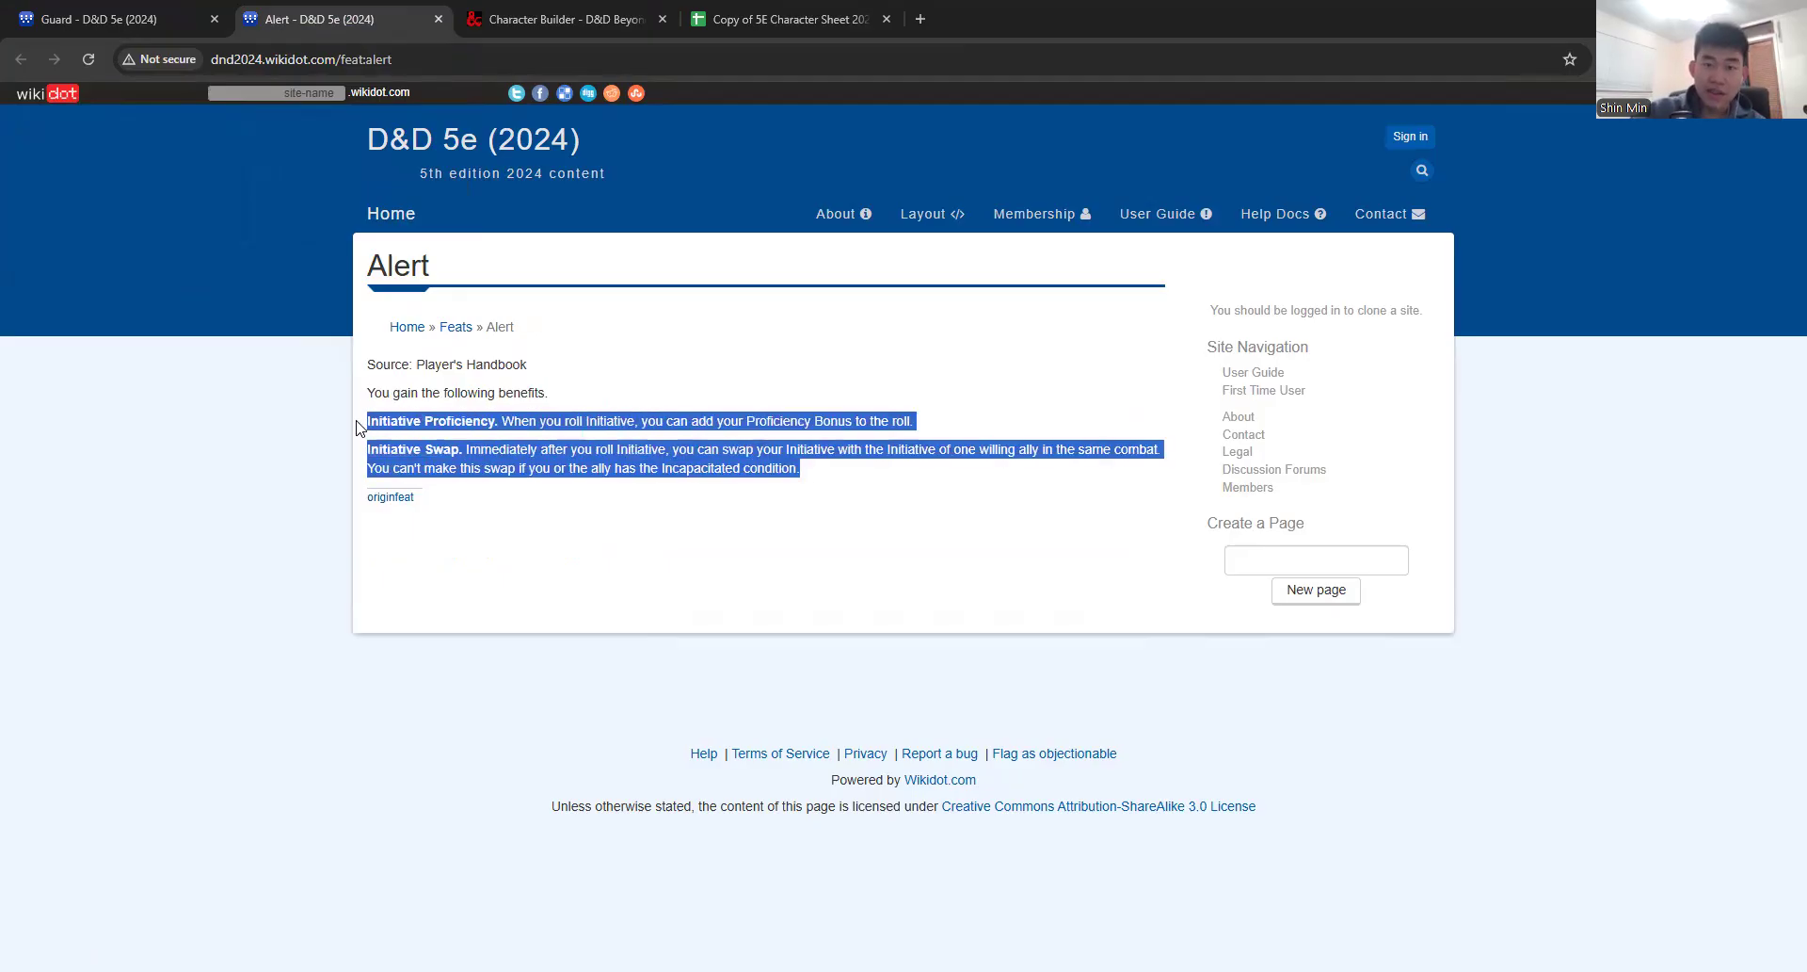
# Step: Switch to the character sheet and enter ALERT with the copied "You have a limited well of physical and mental stamina" paragraph under Feats, with ALERT in bold
pyautogui.click(811, 11)
pyautogui.scroll(-8, 753, 754)
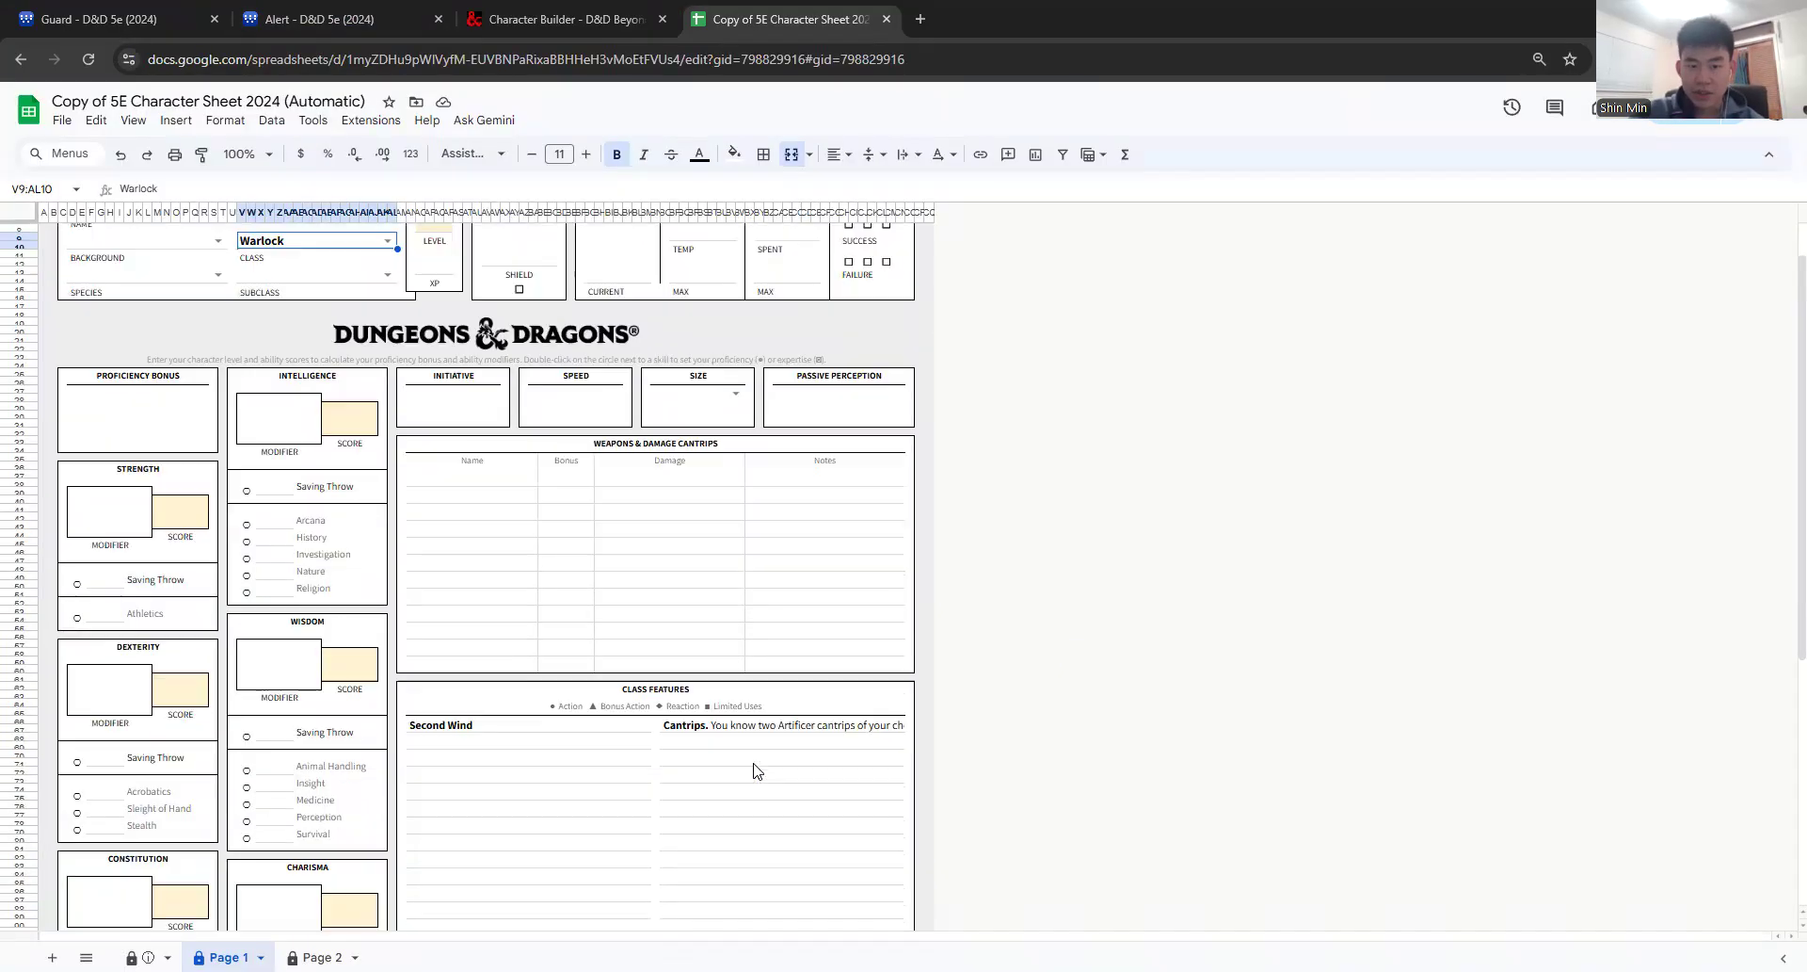
pyautogui.click(693, 687)
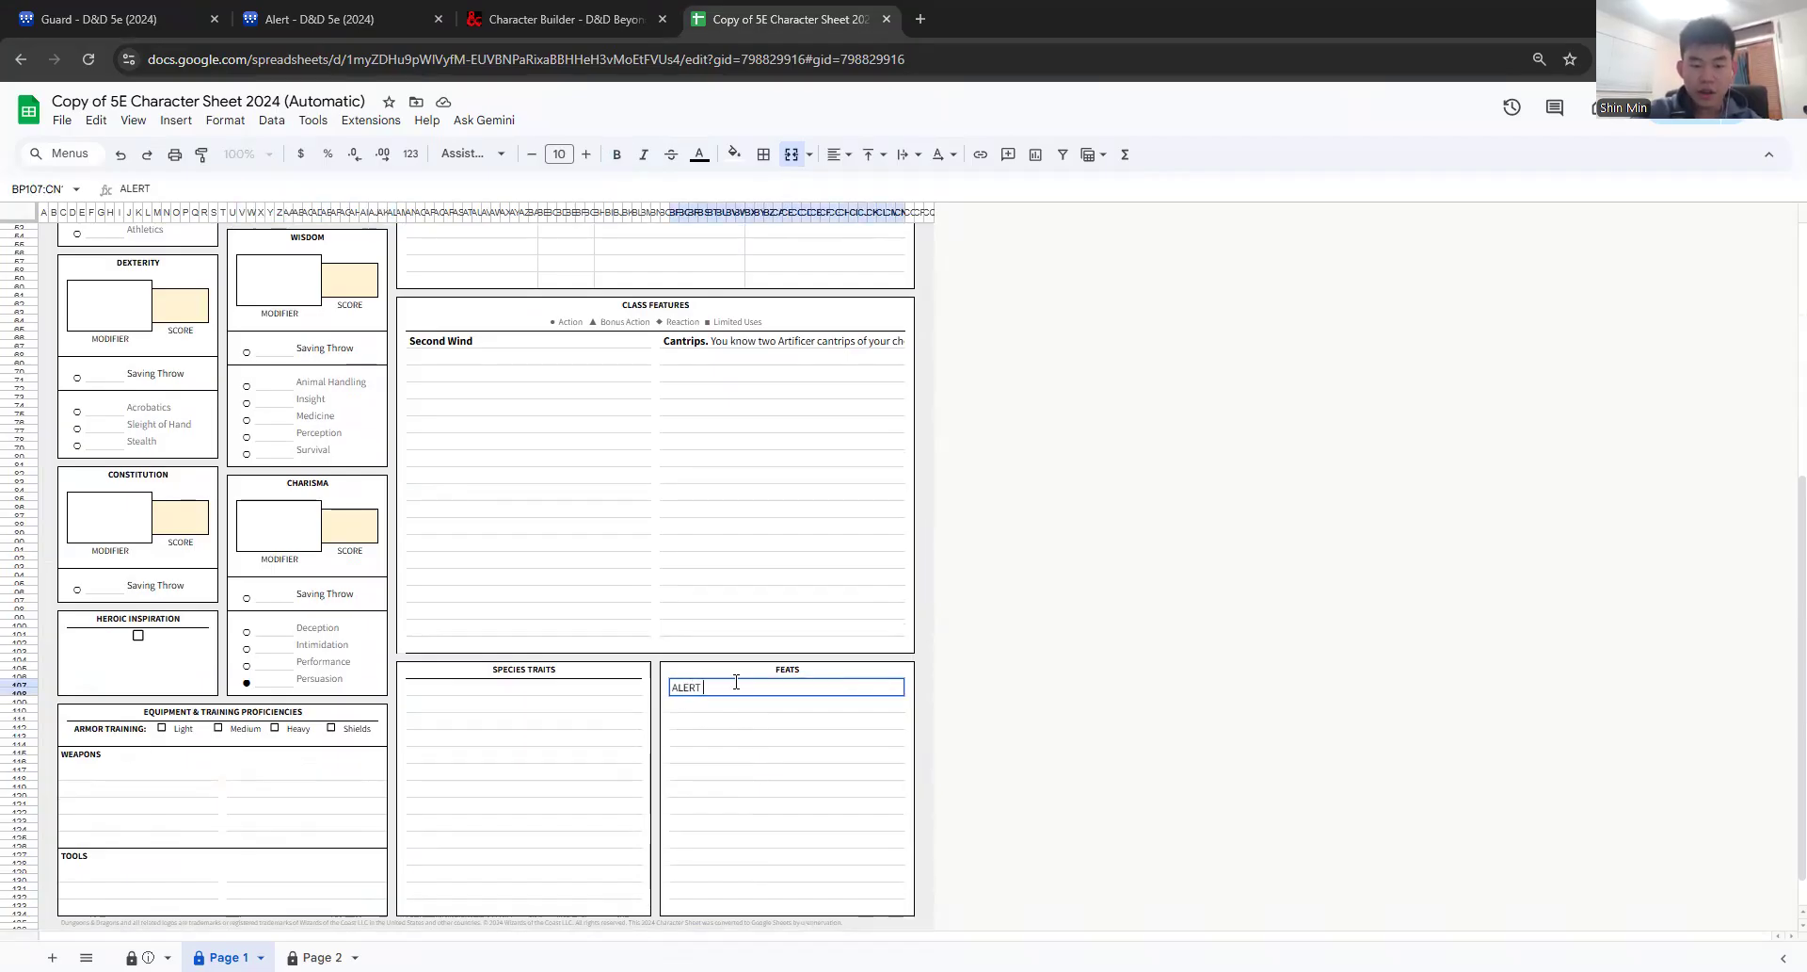
pyautogui.write('You have a limited well of physical and mental stamina that you can draw on. As a Bonus Action, you can use it to regain Hit Points equal to 1d10 plus your Fighter level.')
pyautogui.moveTo(703, 688); pyautogui.dragTo(629, 694)
pyautogui.hotkey('ctrl', 'b')
pyautogui.press('End')
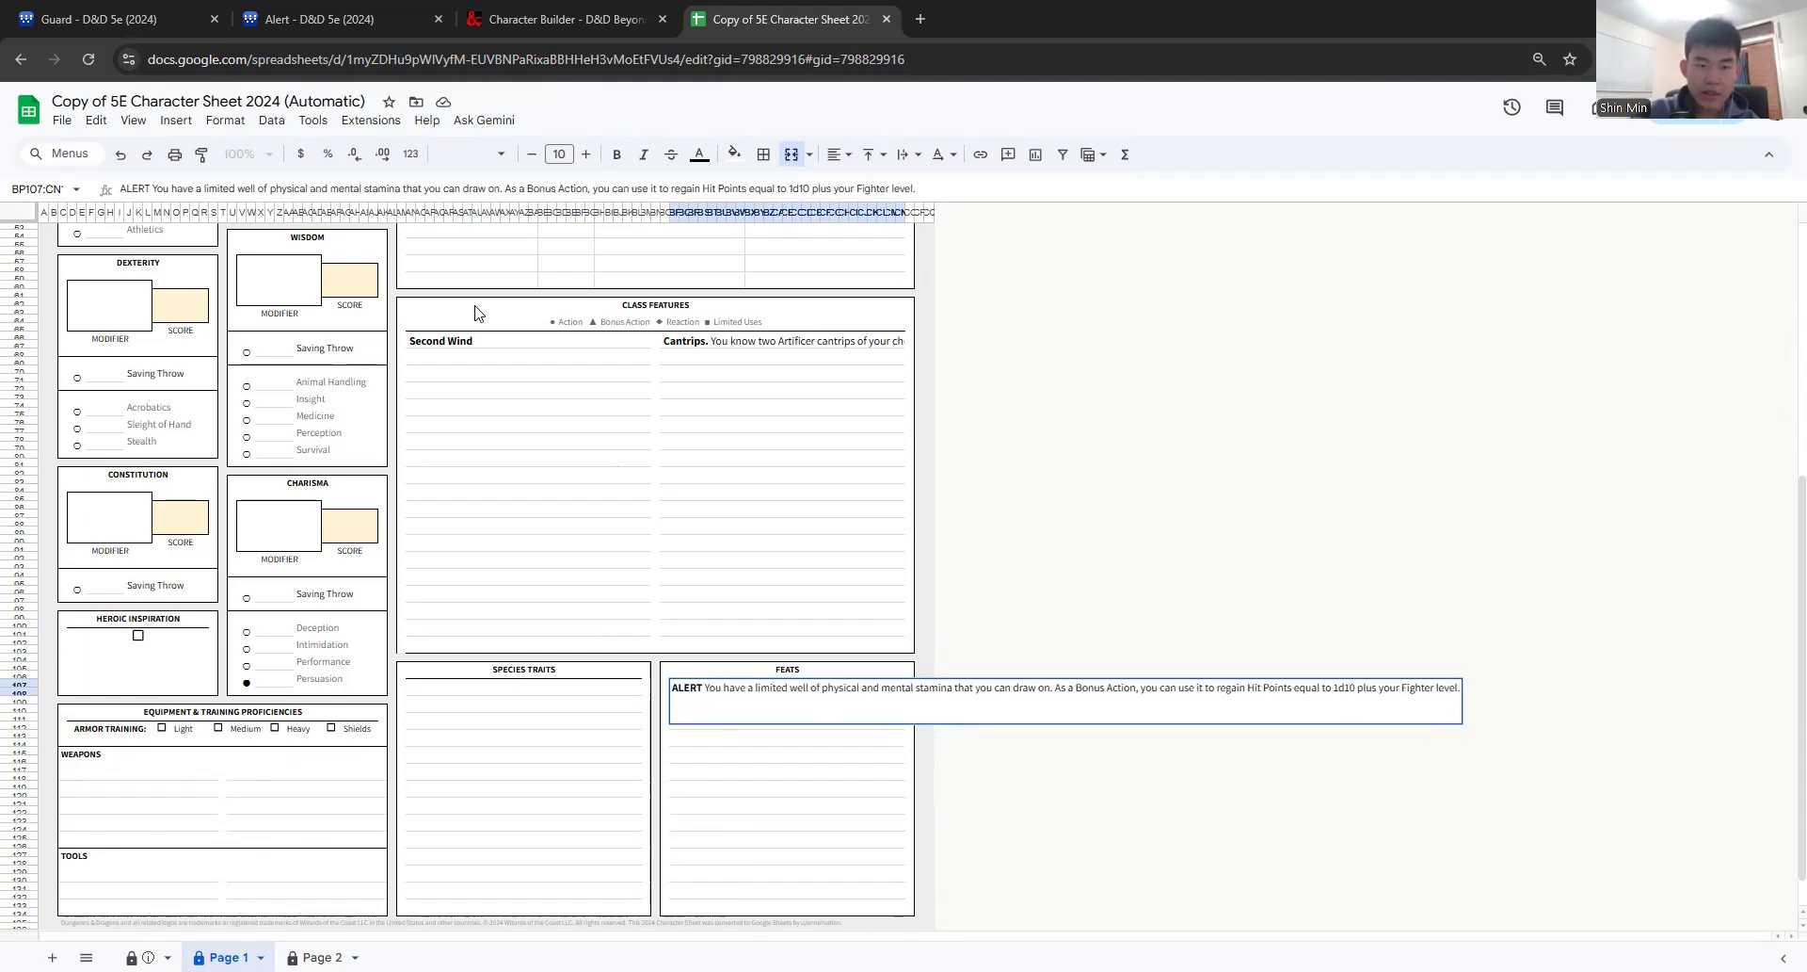
# Step: Open the Second Wind entry under Class Features and examine its heading and full description
pyautogui.click(494, 340)
pyautogui.doubleClick(456, 339)
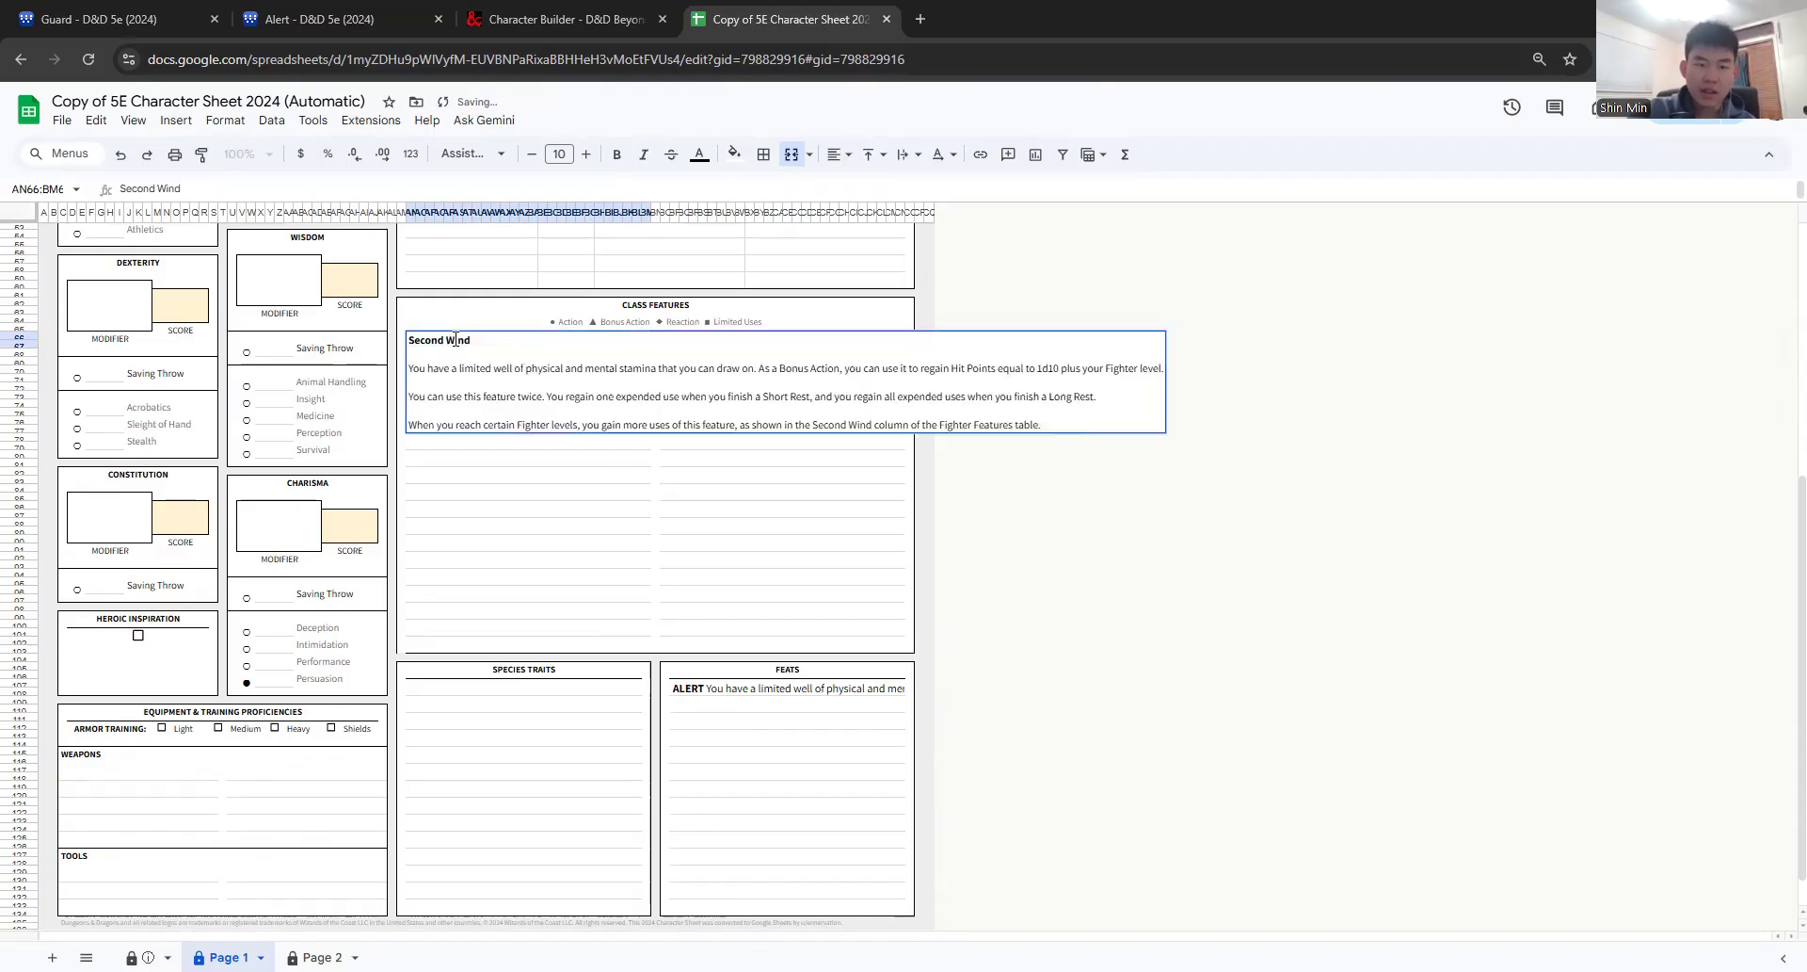
pyautogui.moveTo(455, 351); pyautogui.dragTo(568, 425)
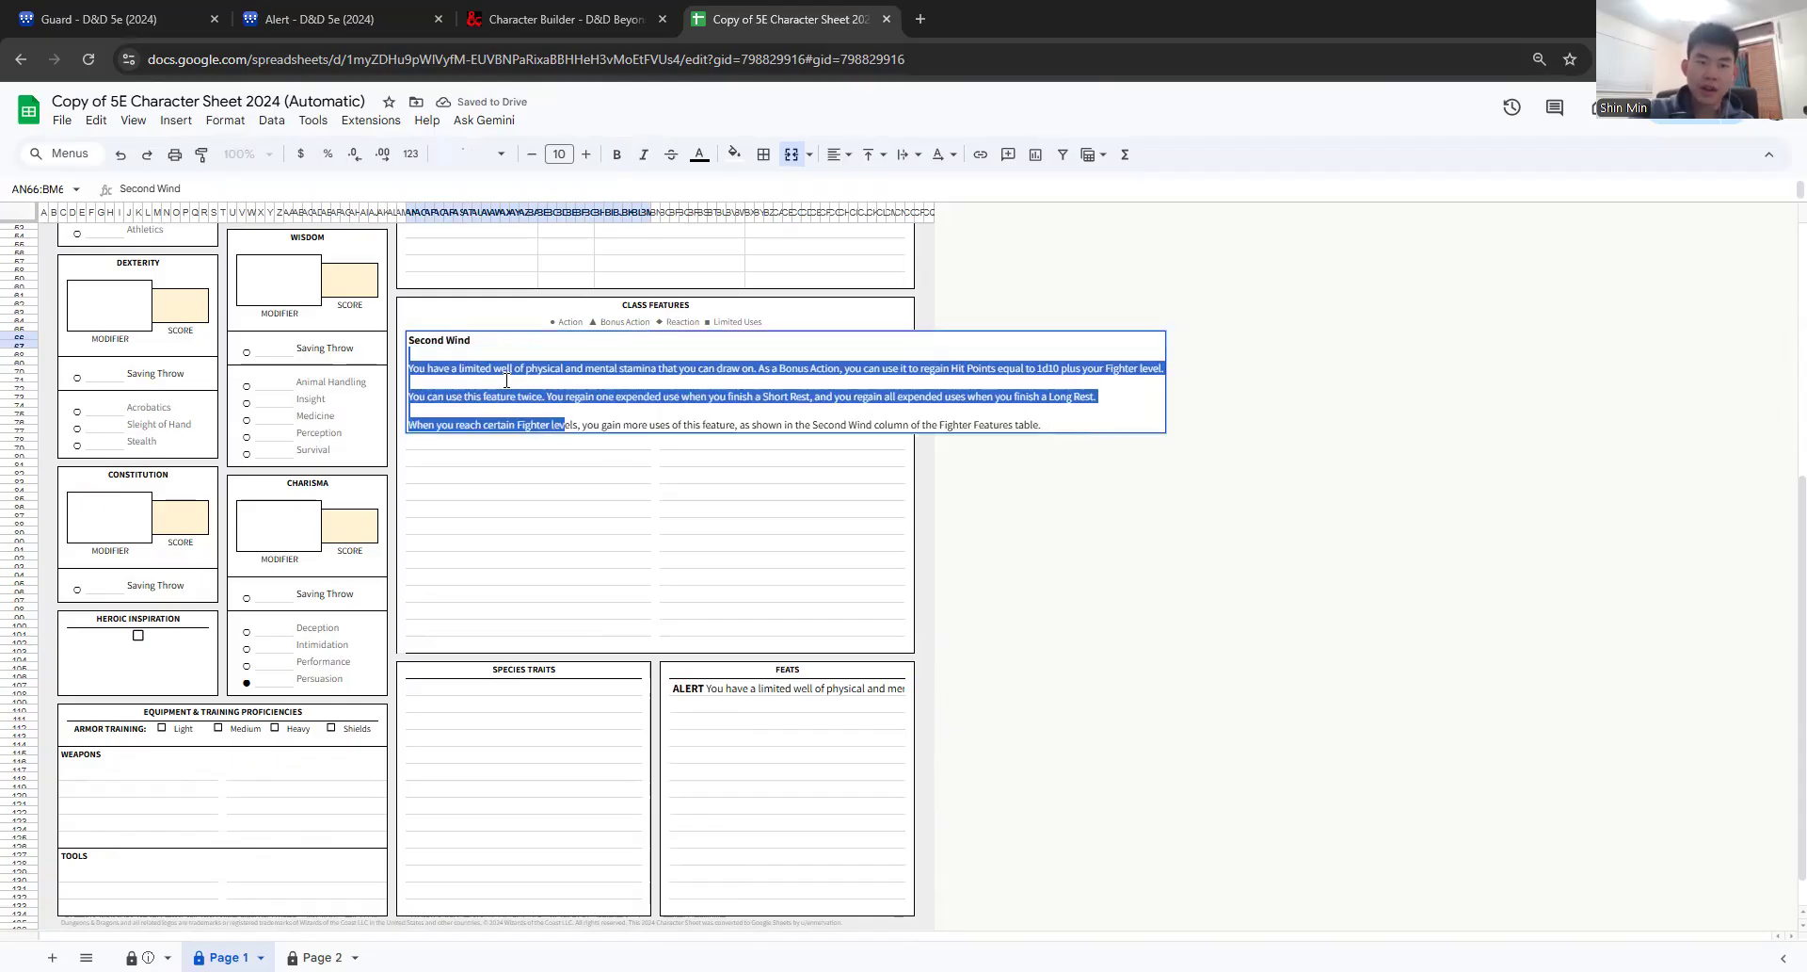
pyautogui.click(444, 343)
pyautogui.tripleClick(440, 341)
pyautogui.click(440, 341)
pyautogui.click(599, 501)
pyautogui.scroll(-1, 599, 501)
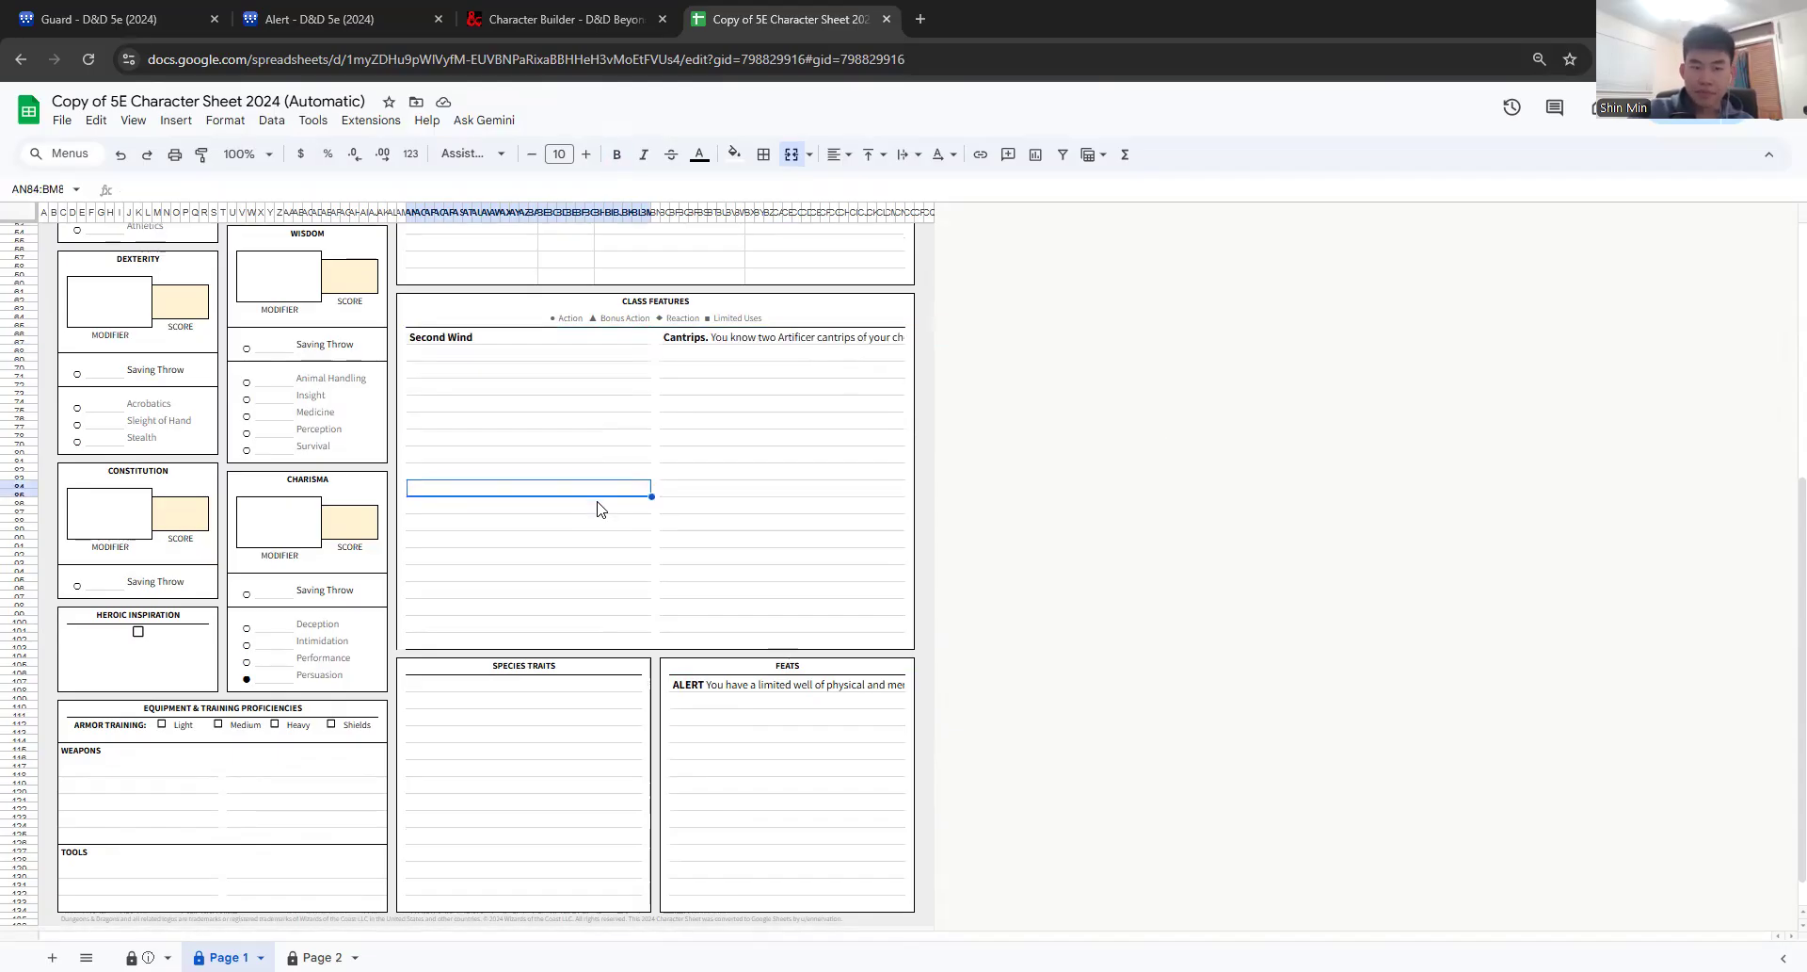
# Step: Mark Second Wind as a limited-use feature by adding the ■ symbol before its name
pyautogui.click(603, 320)
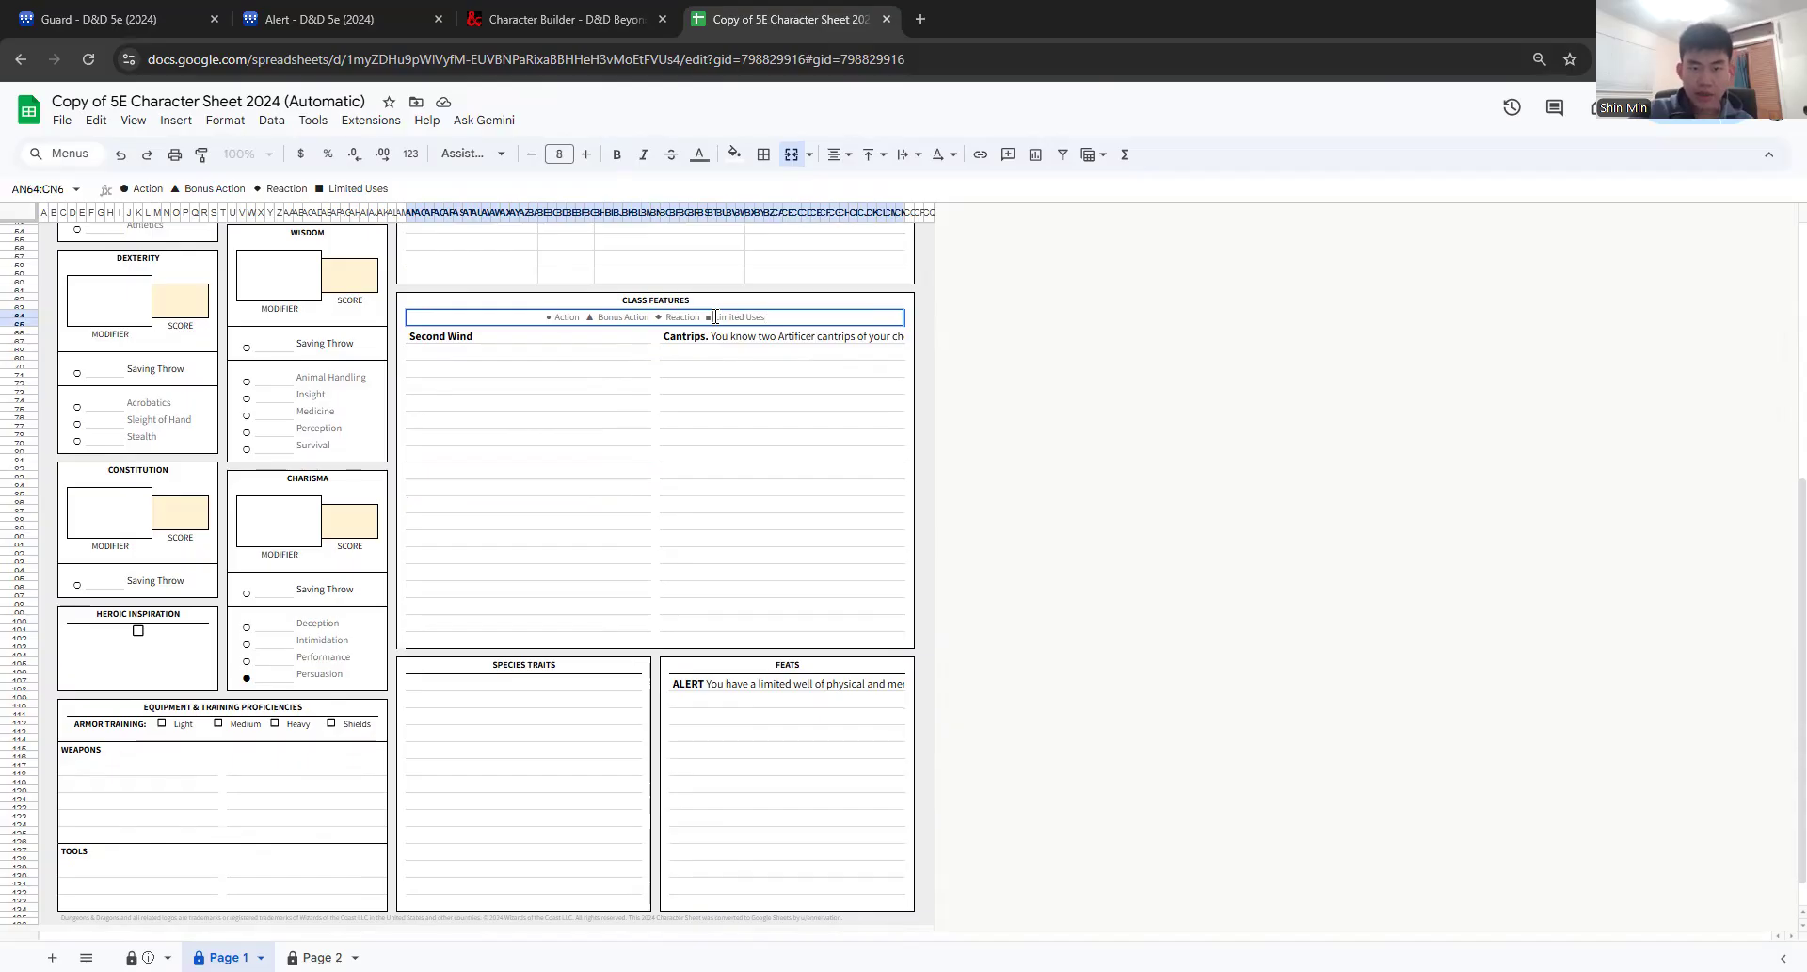
pyautogui.click(450, 338)
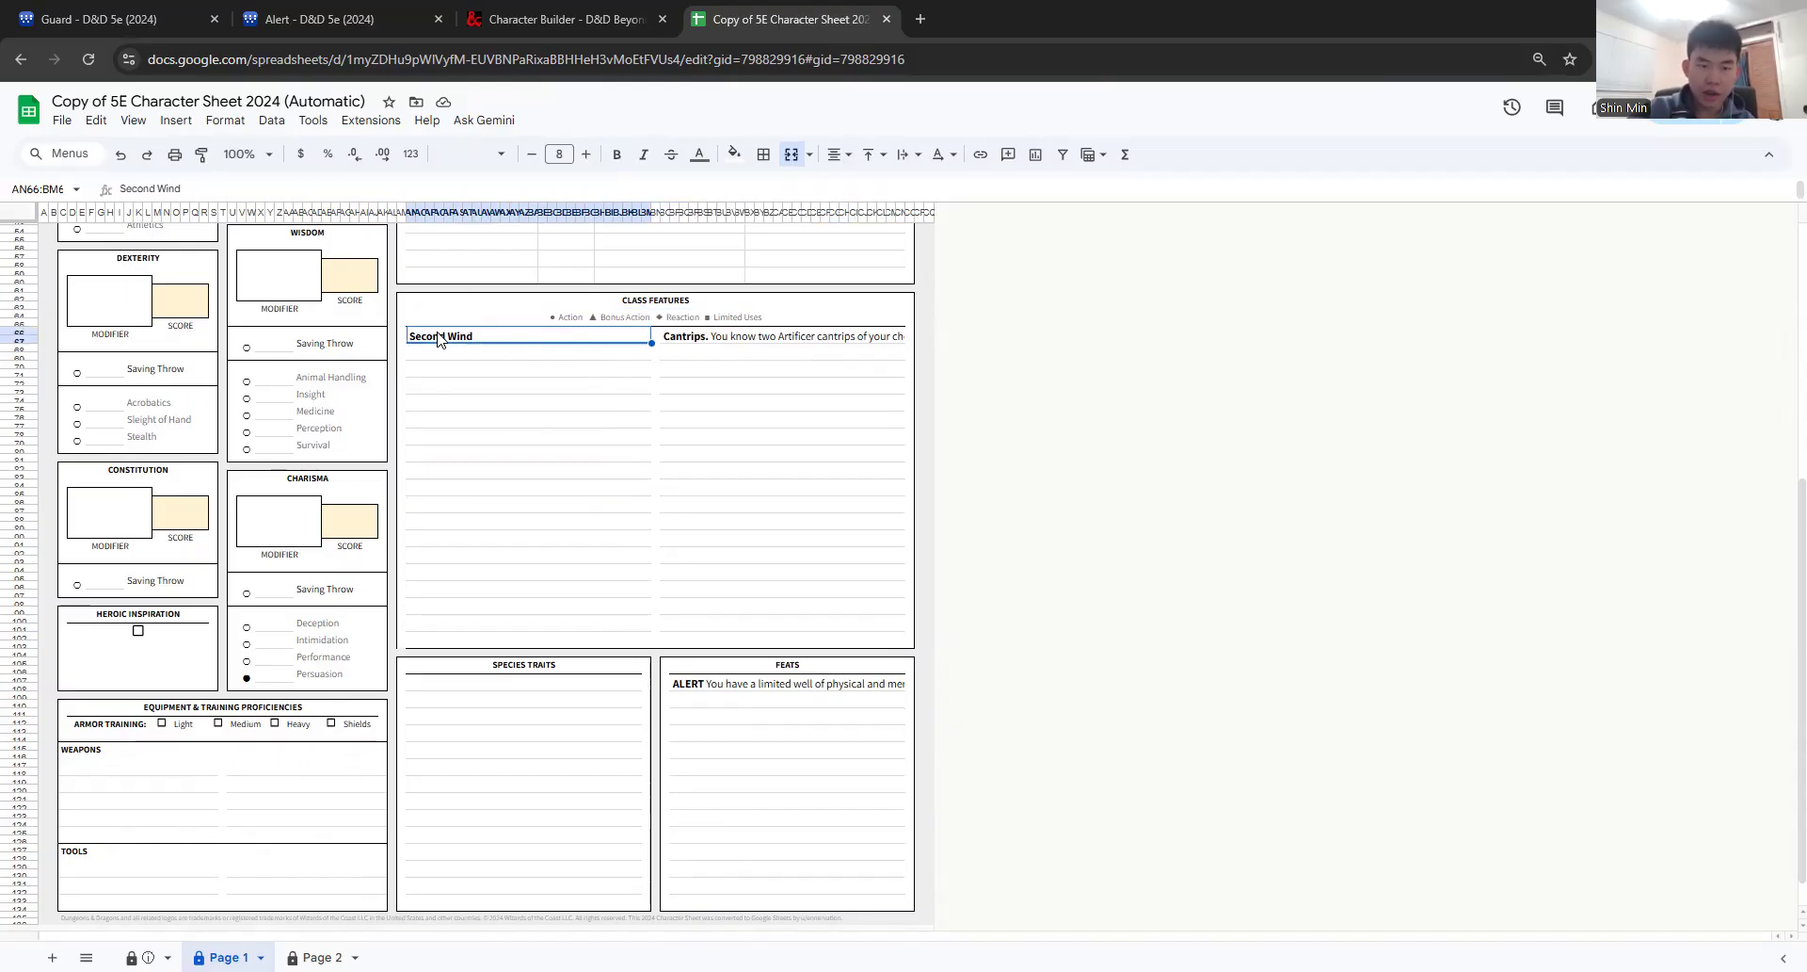
pyautogui.doubleClick(425, 338)
pyautogui.write('■')
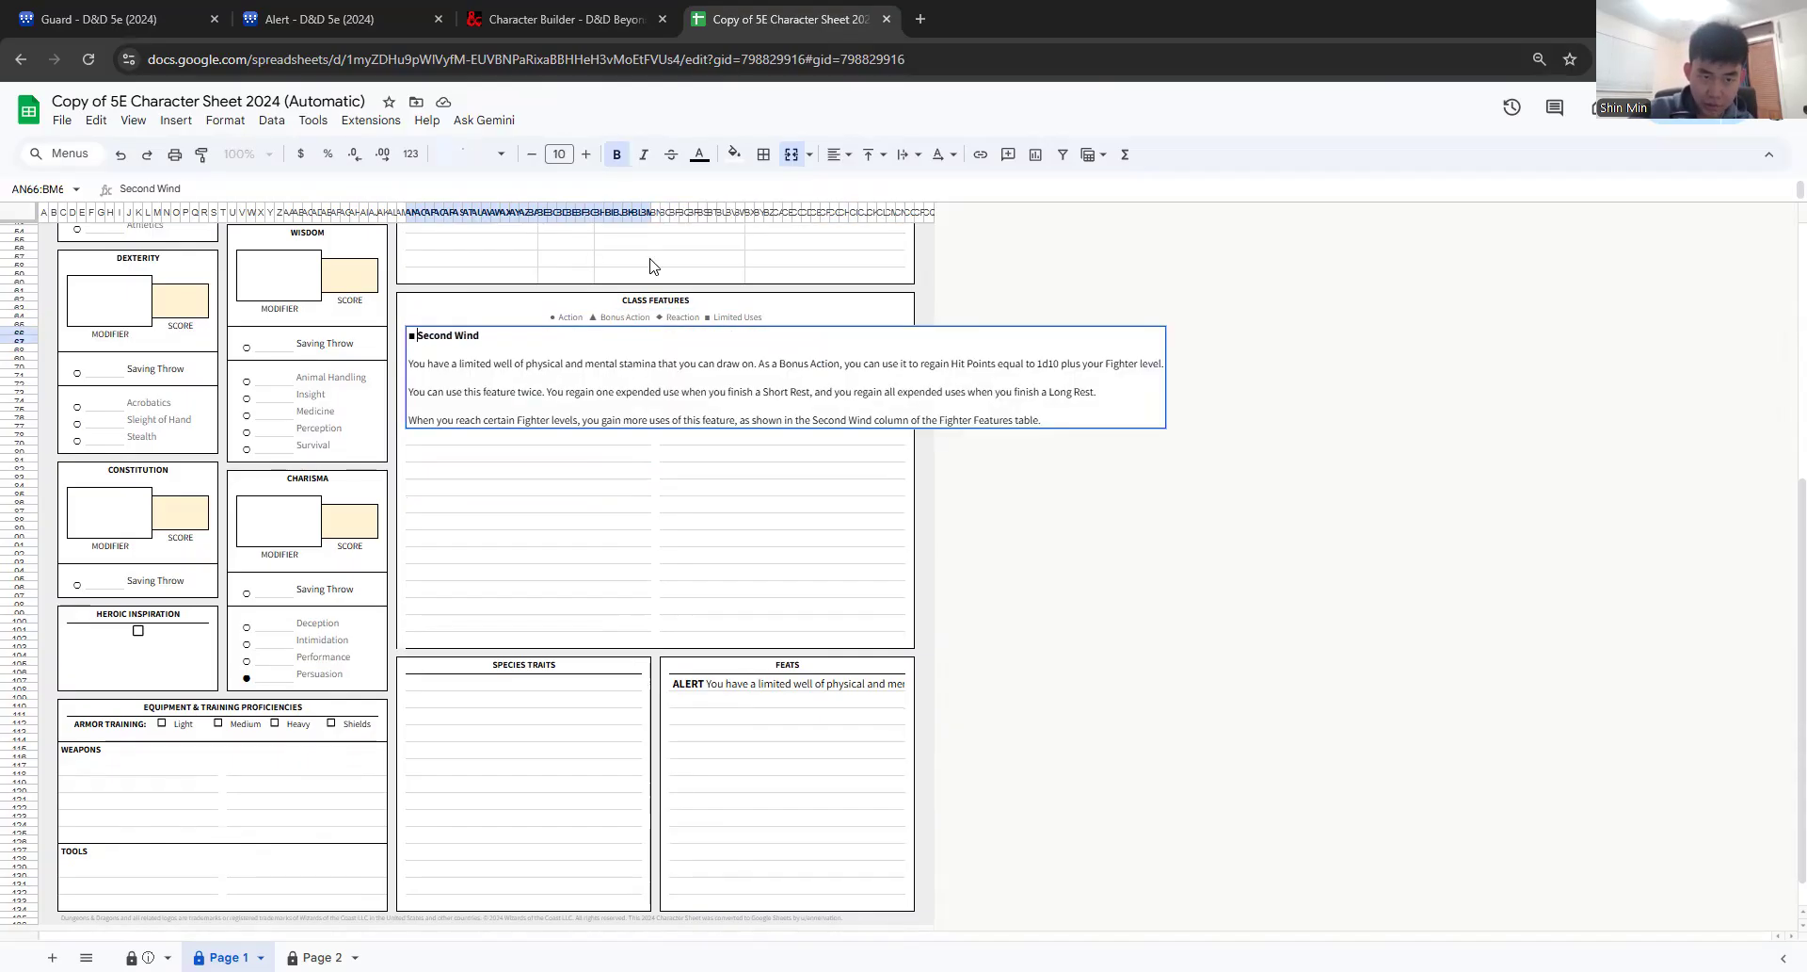
pyautogui.click(582, 503)
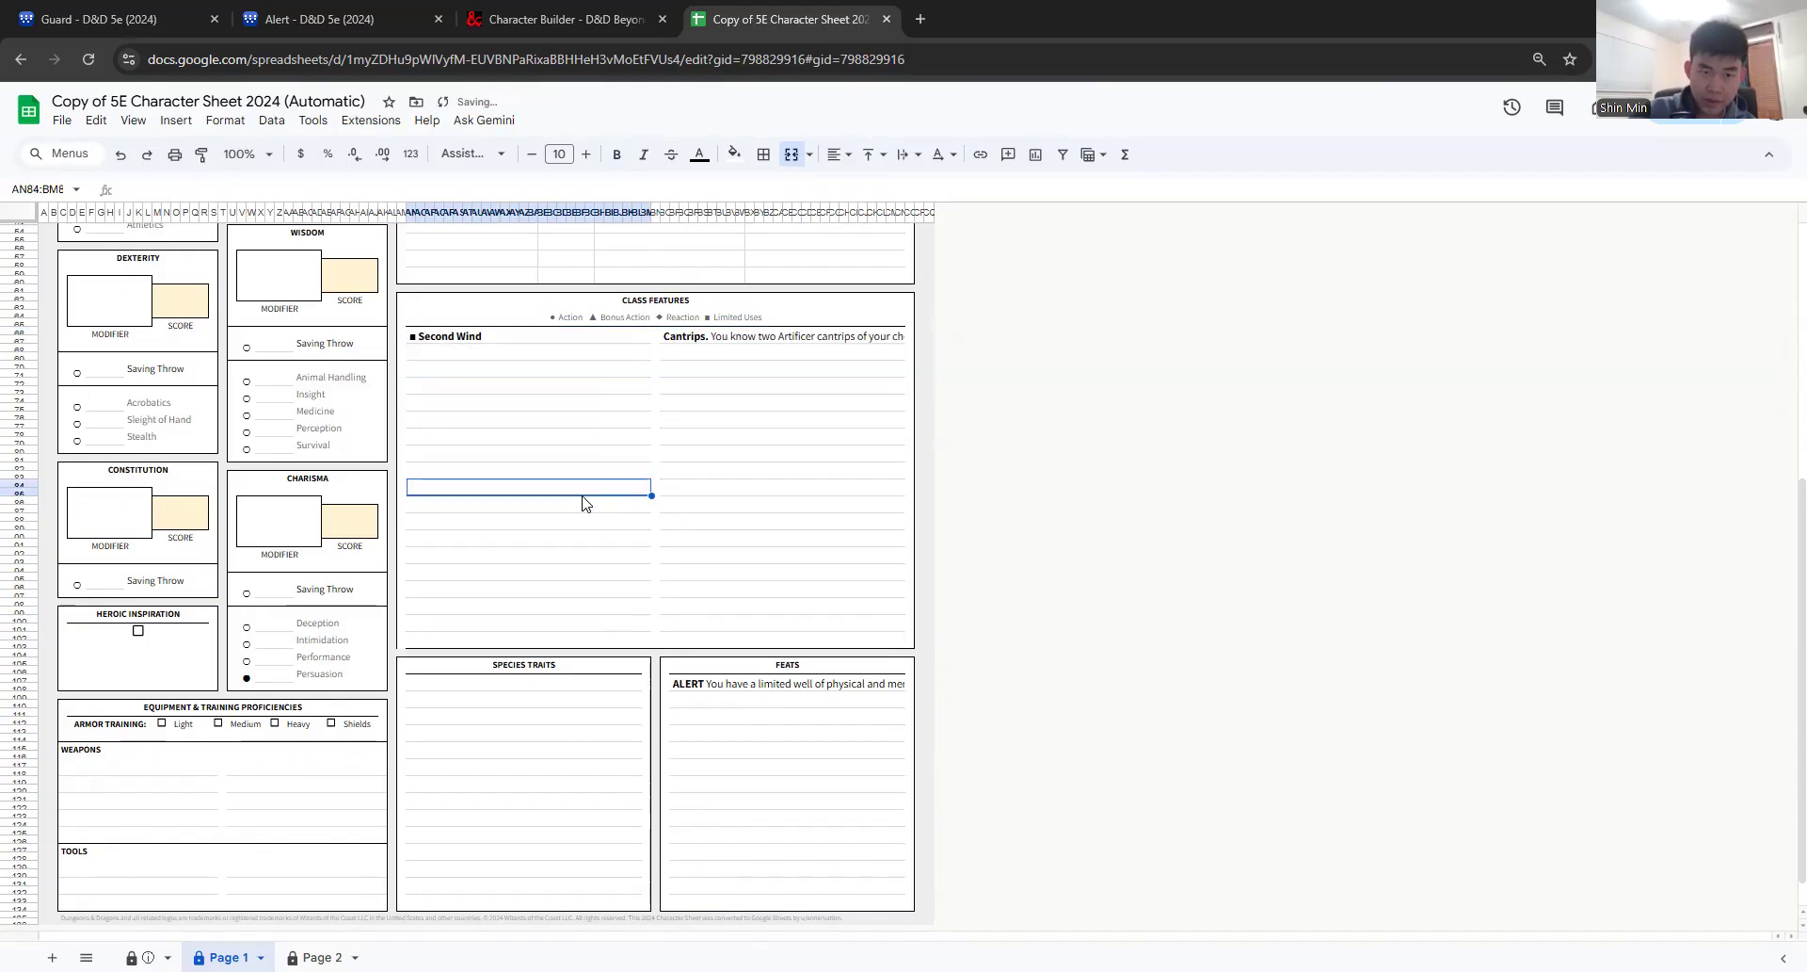
# Step: Return to the wiki's Guard page and examine its skill proficiencies
pyautogui.click(347, 20)
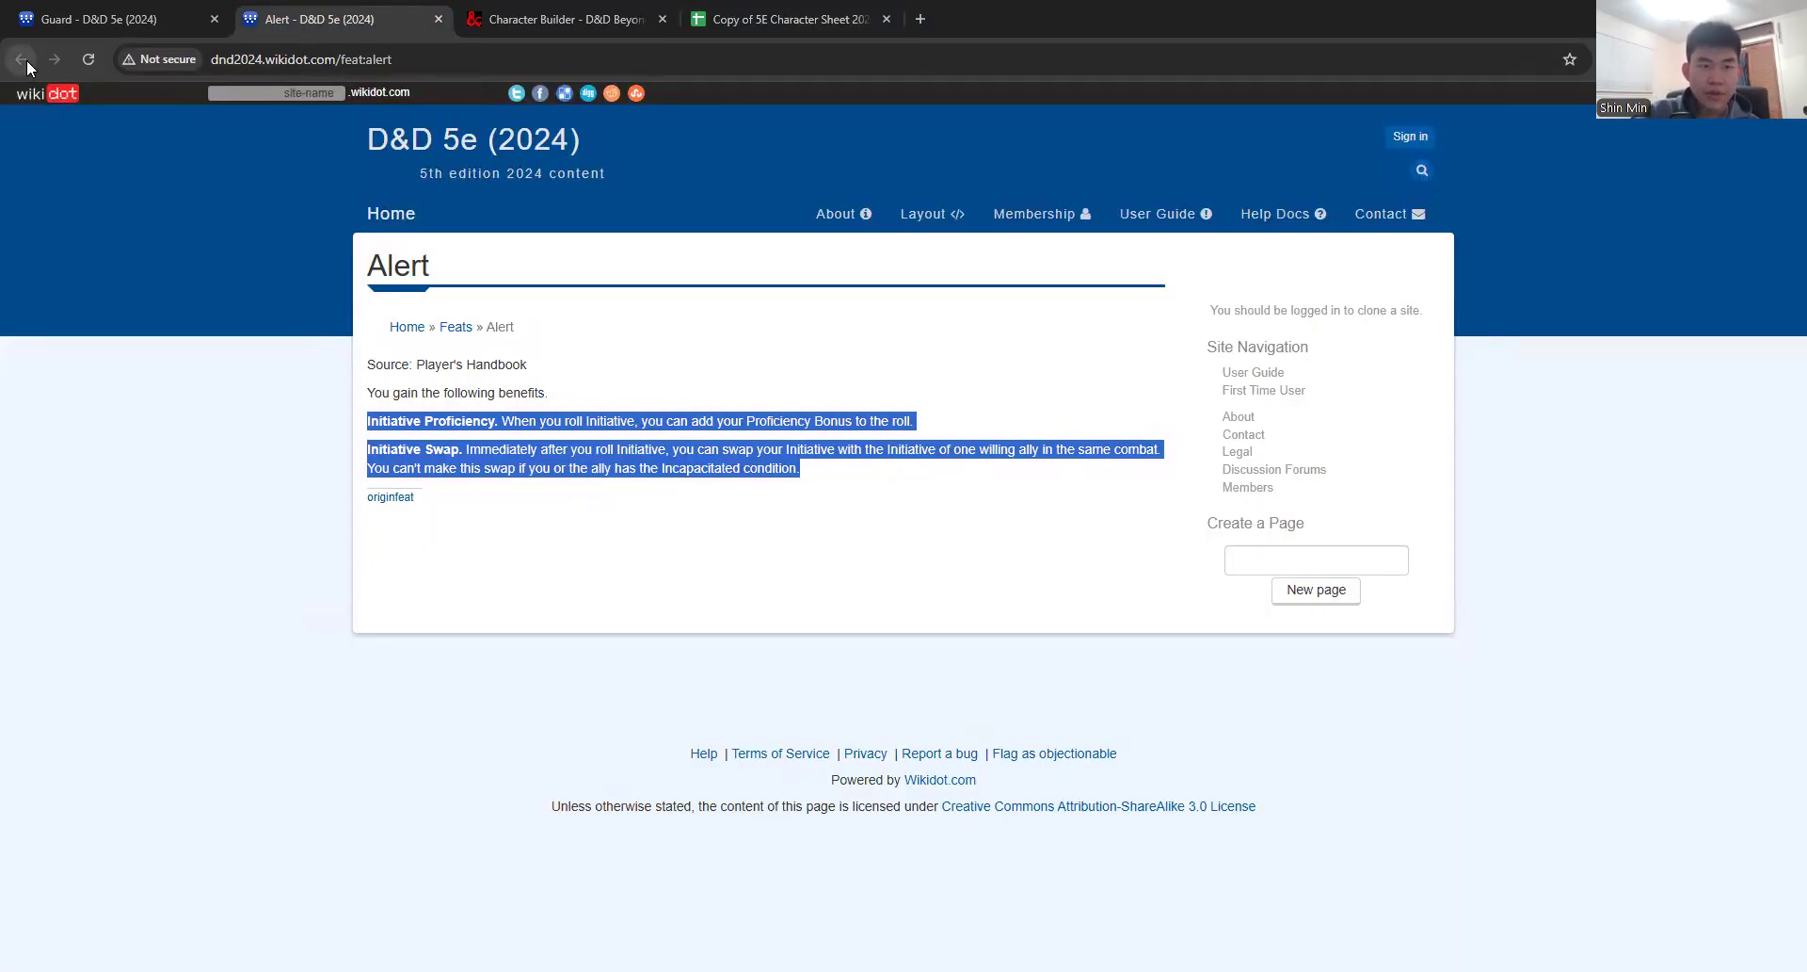
pyautogui.click(132, 19)
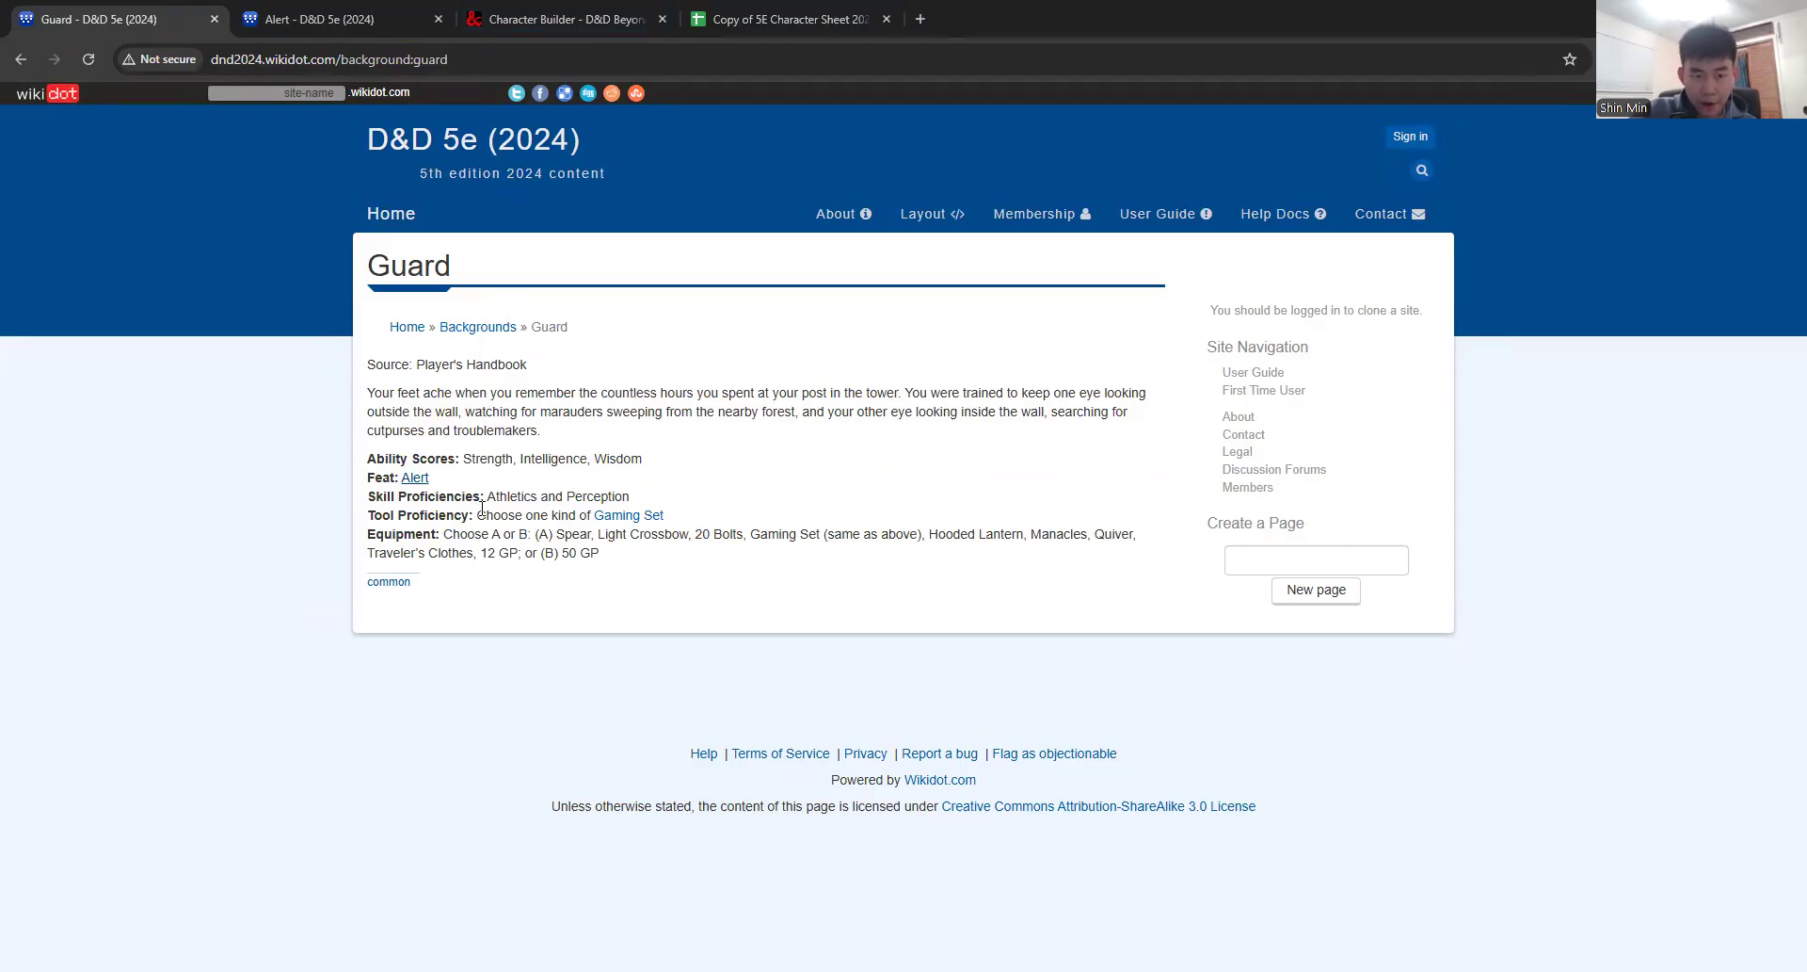
pyautogui.moveTo(489, 499); pyautogui.dragTo(648, 500)
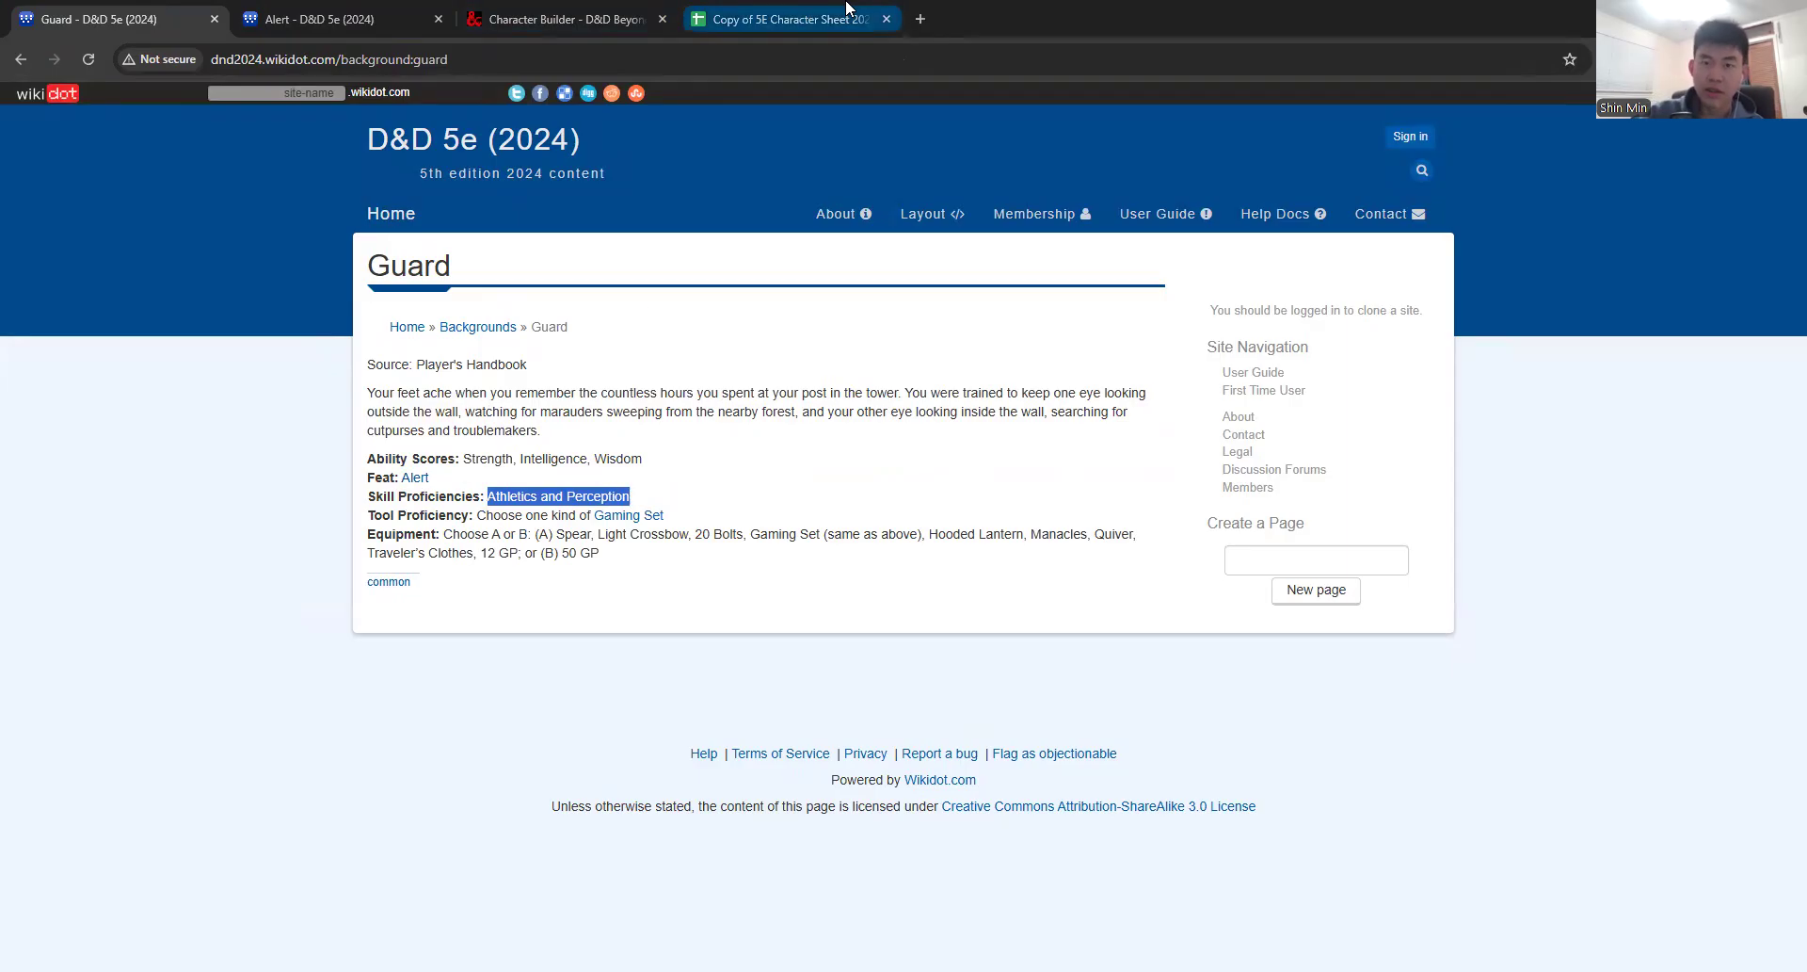
# Step: Back in the character sheet, reset the Persuasion proficiency marker to the empty circle
pyautogui.click(779, 19)
pyautogui.scroll(1, 517, 443)
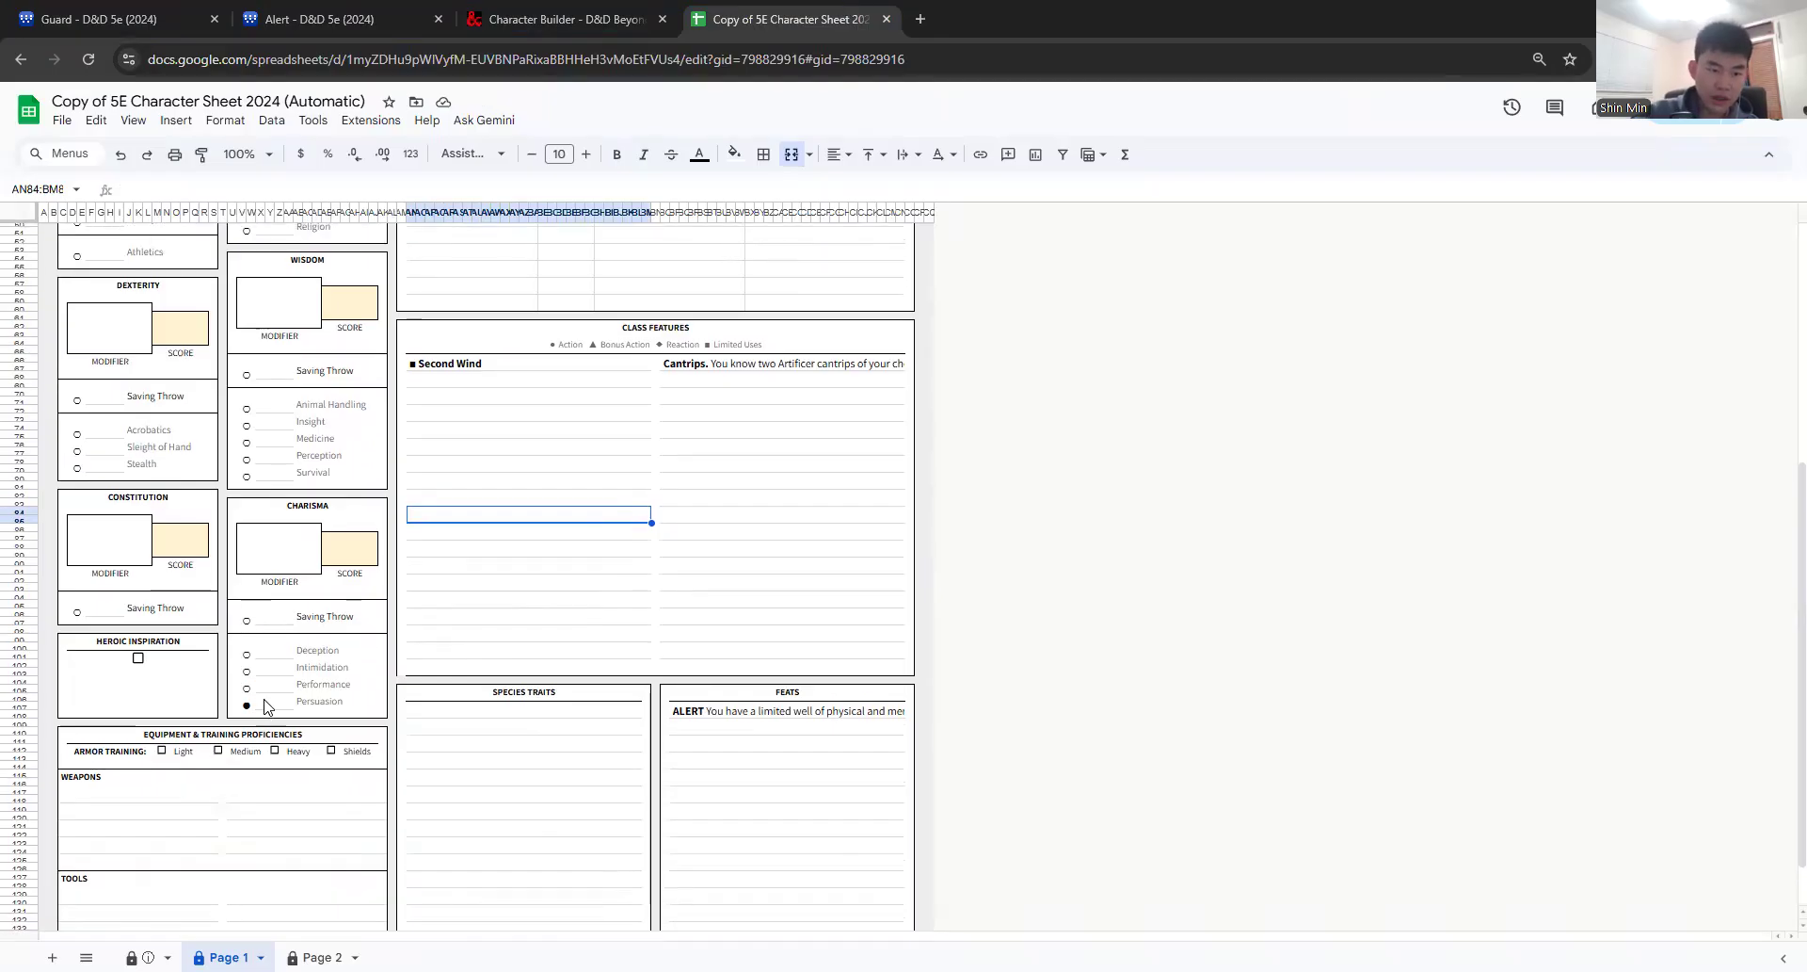
pyautogui.click(247, 702)
pyautogui.click(248, 702)
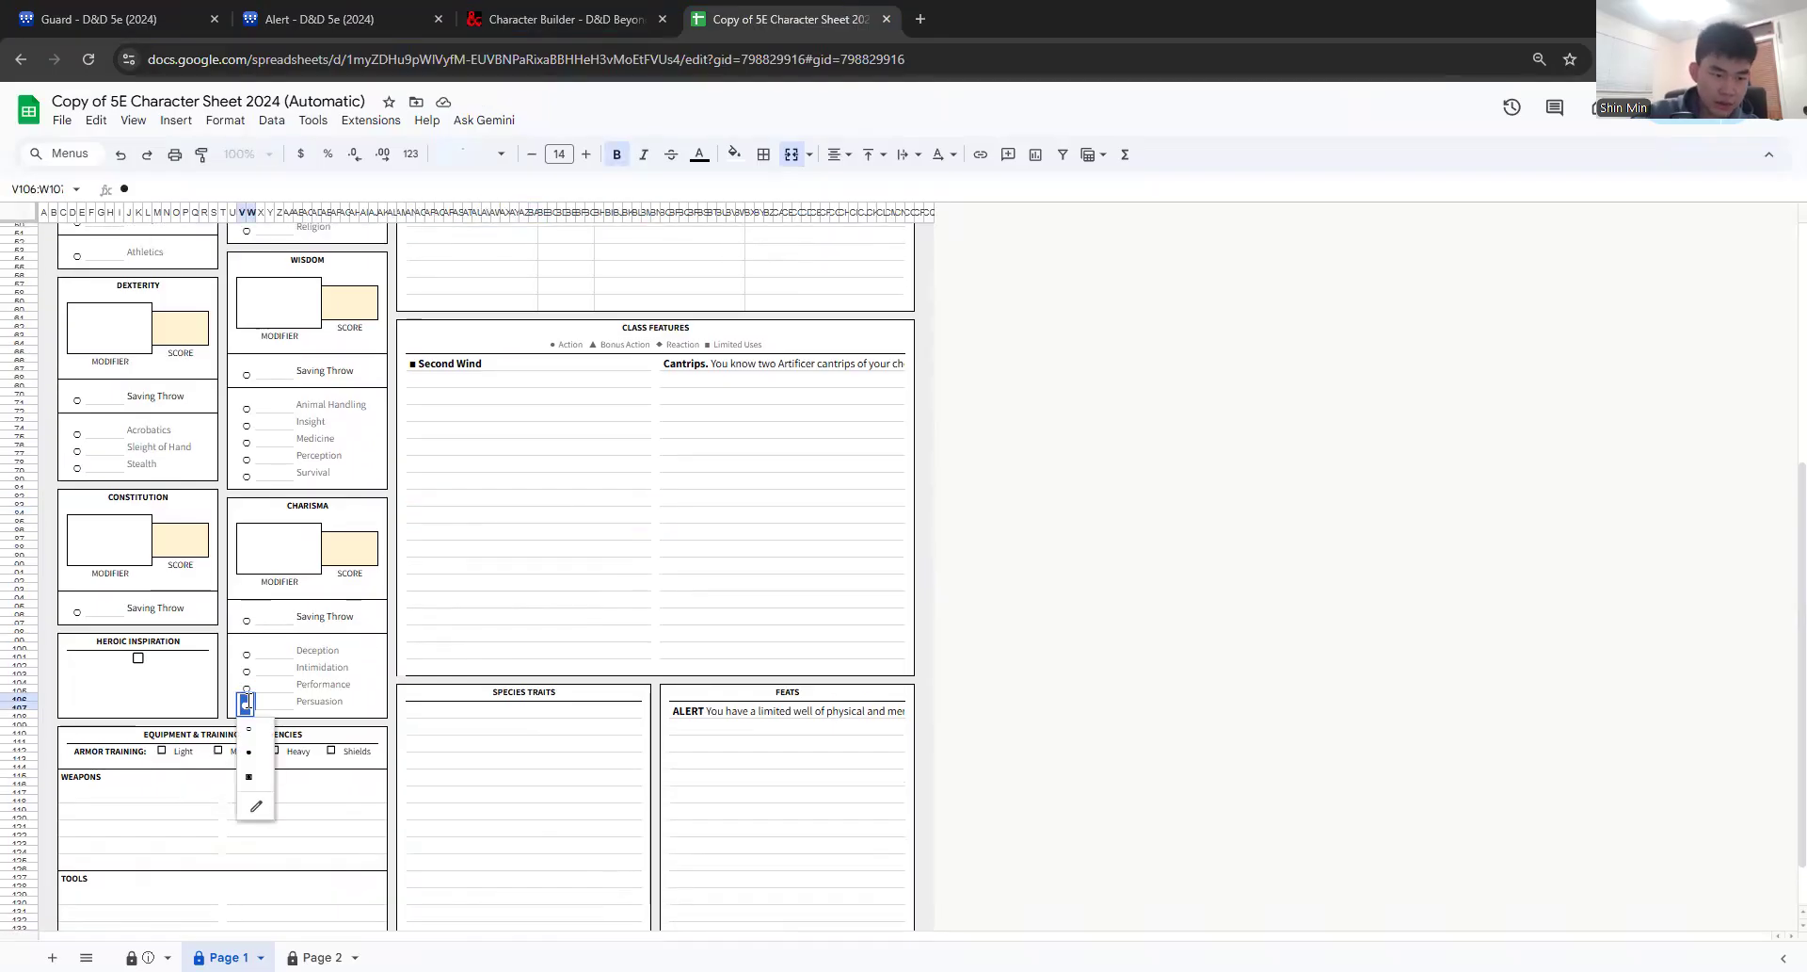
pyautogui.click(252, 737)
pyautogui.scroll(3, 251, 754)
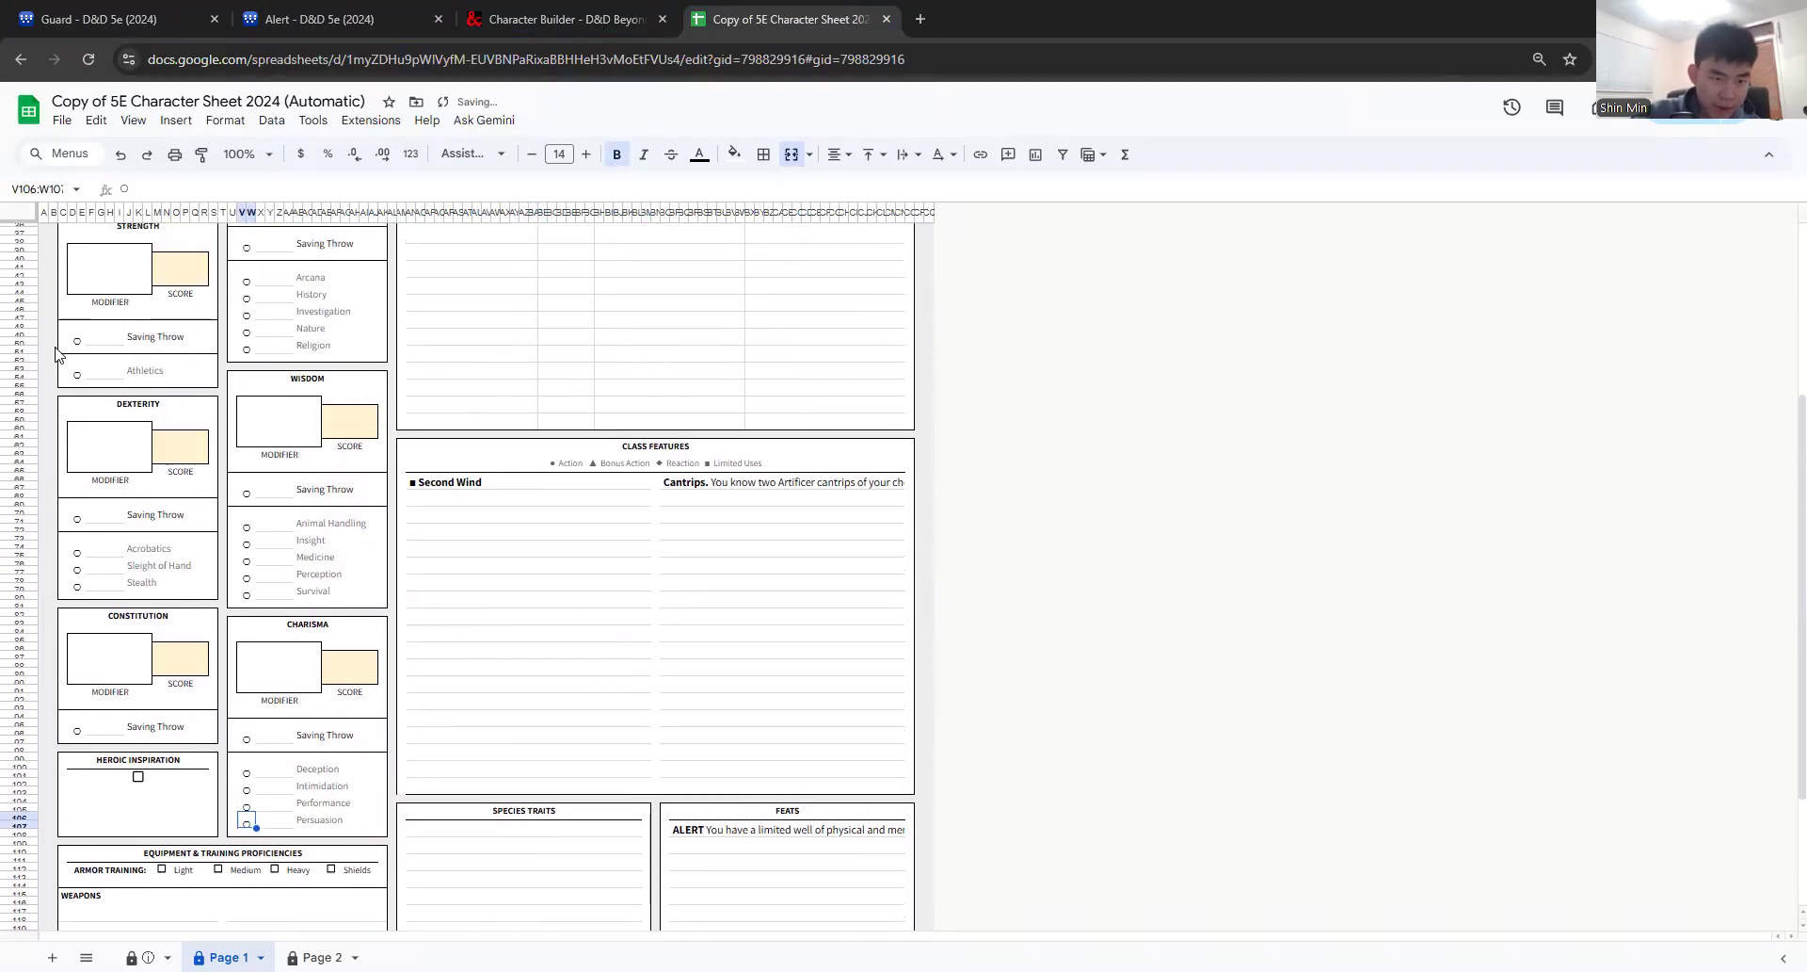
# Step: Set the Athletics and Perception markers to the filled proficiency circle, rechecking the Guard page for the second skill
pyautogui.click(76, 374)
pyautogui.click(76, 373)
pyautogui.click(80, 429)
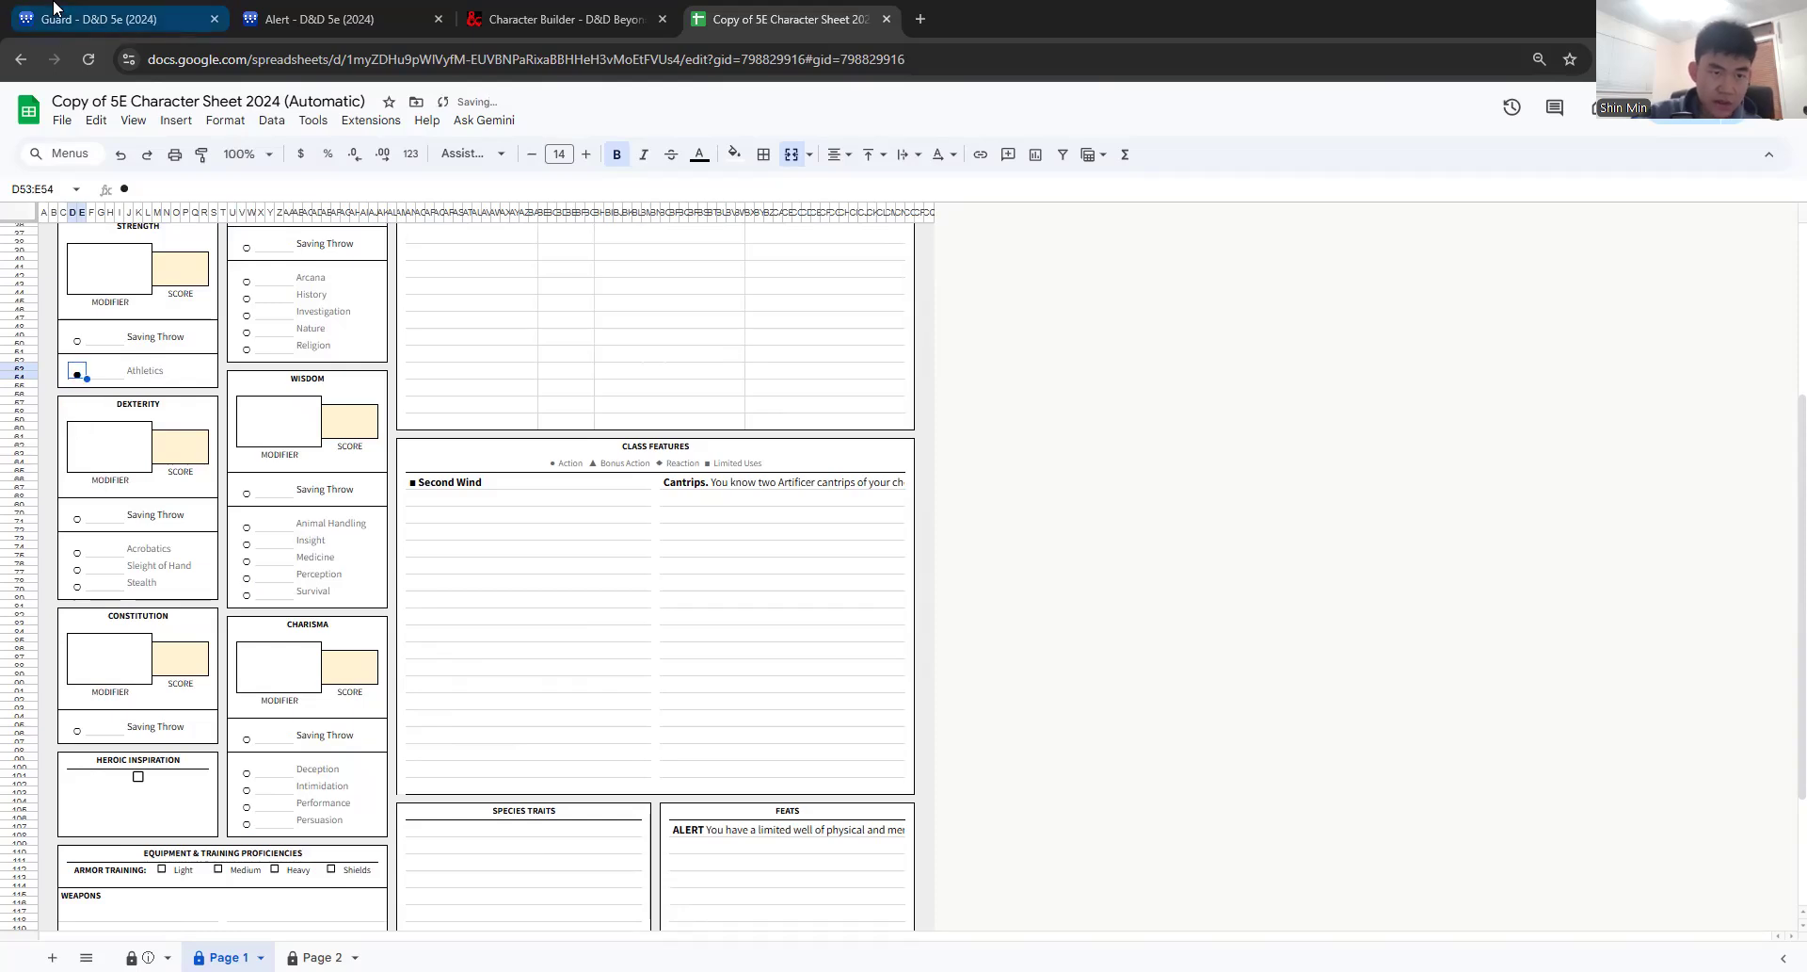
pyautogui.click(103, 19)
pyautogui.click(781, 18)
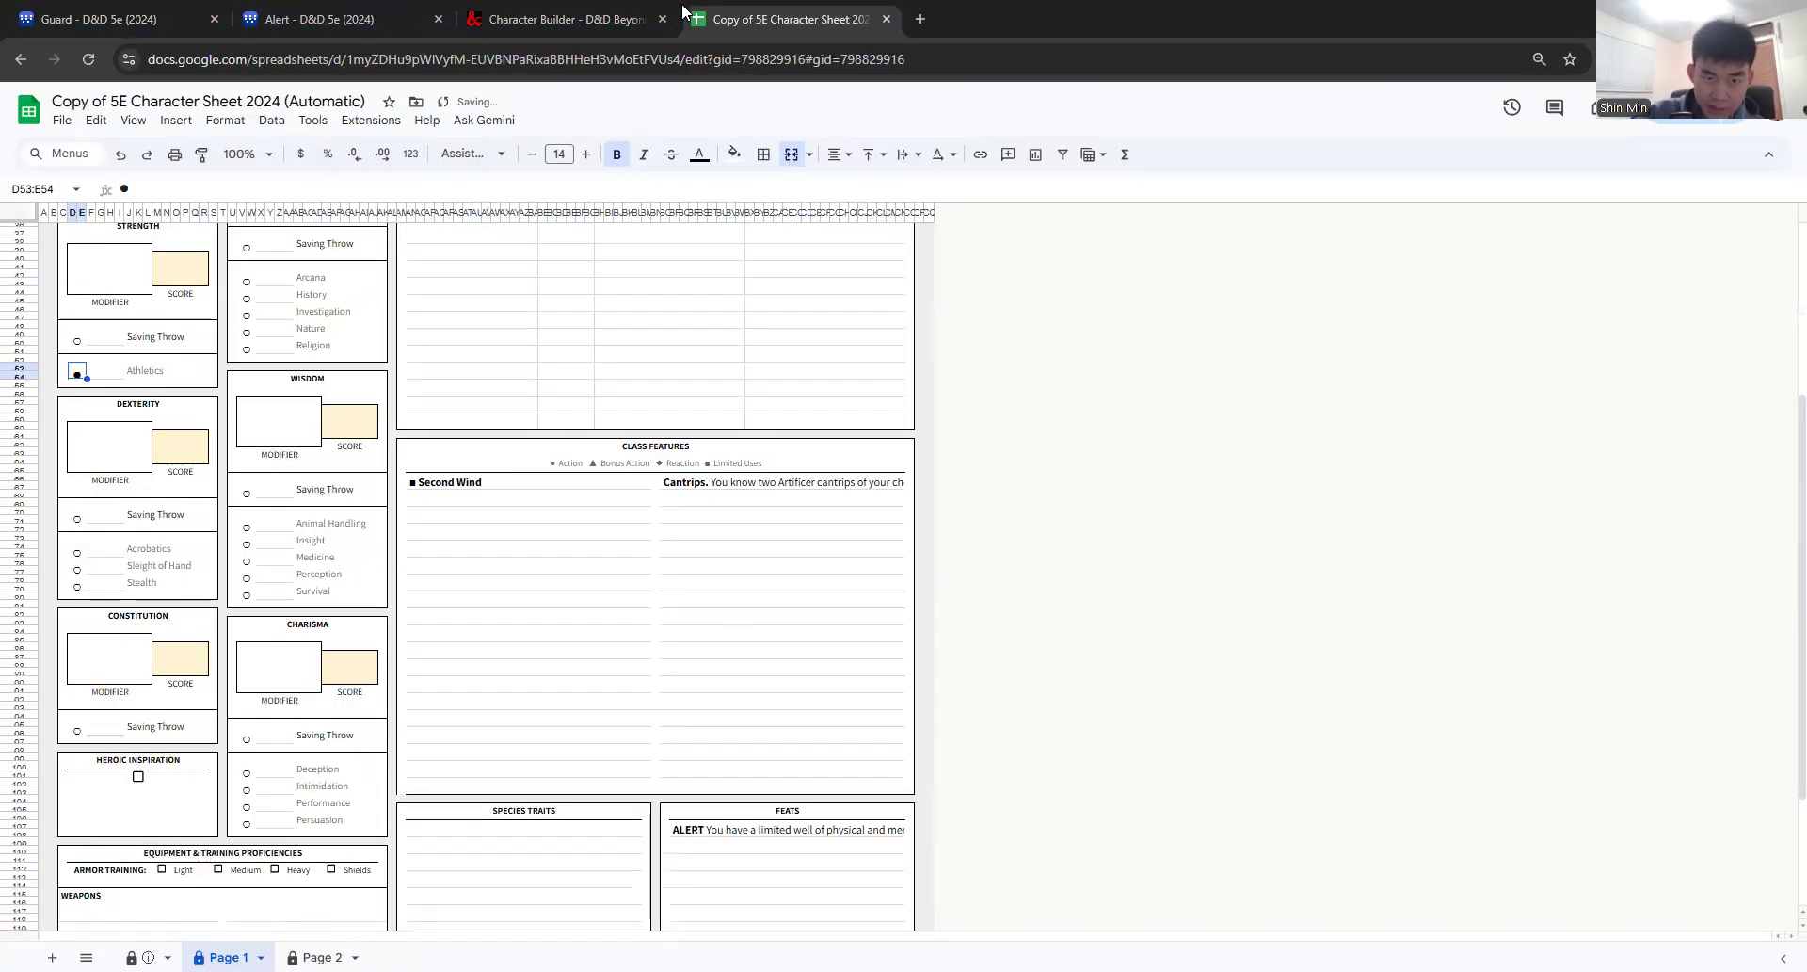
pyautogui.click(246, 577)
pyautogui.click(246, 577)
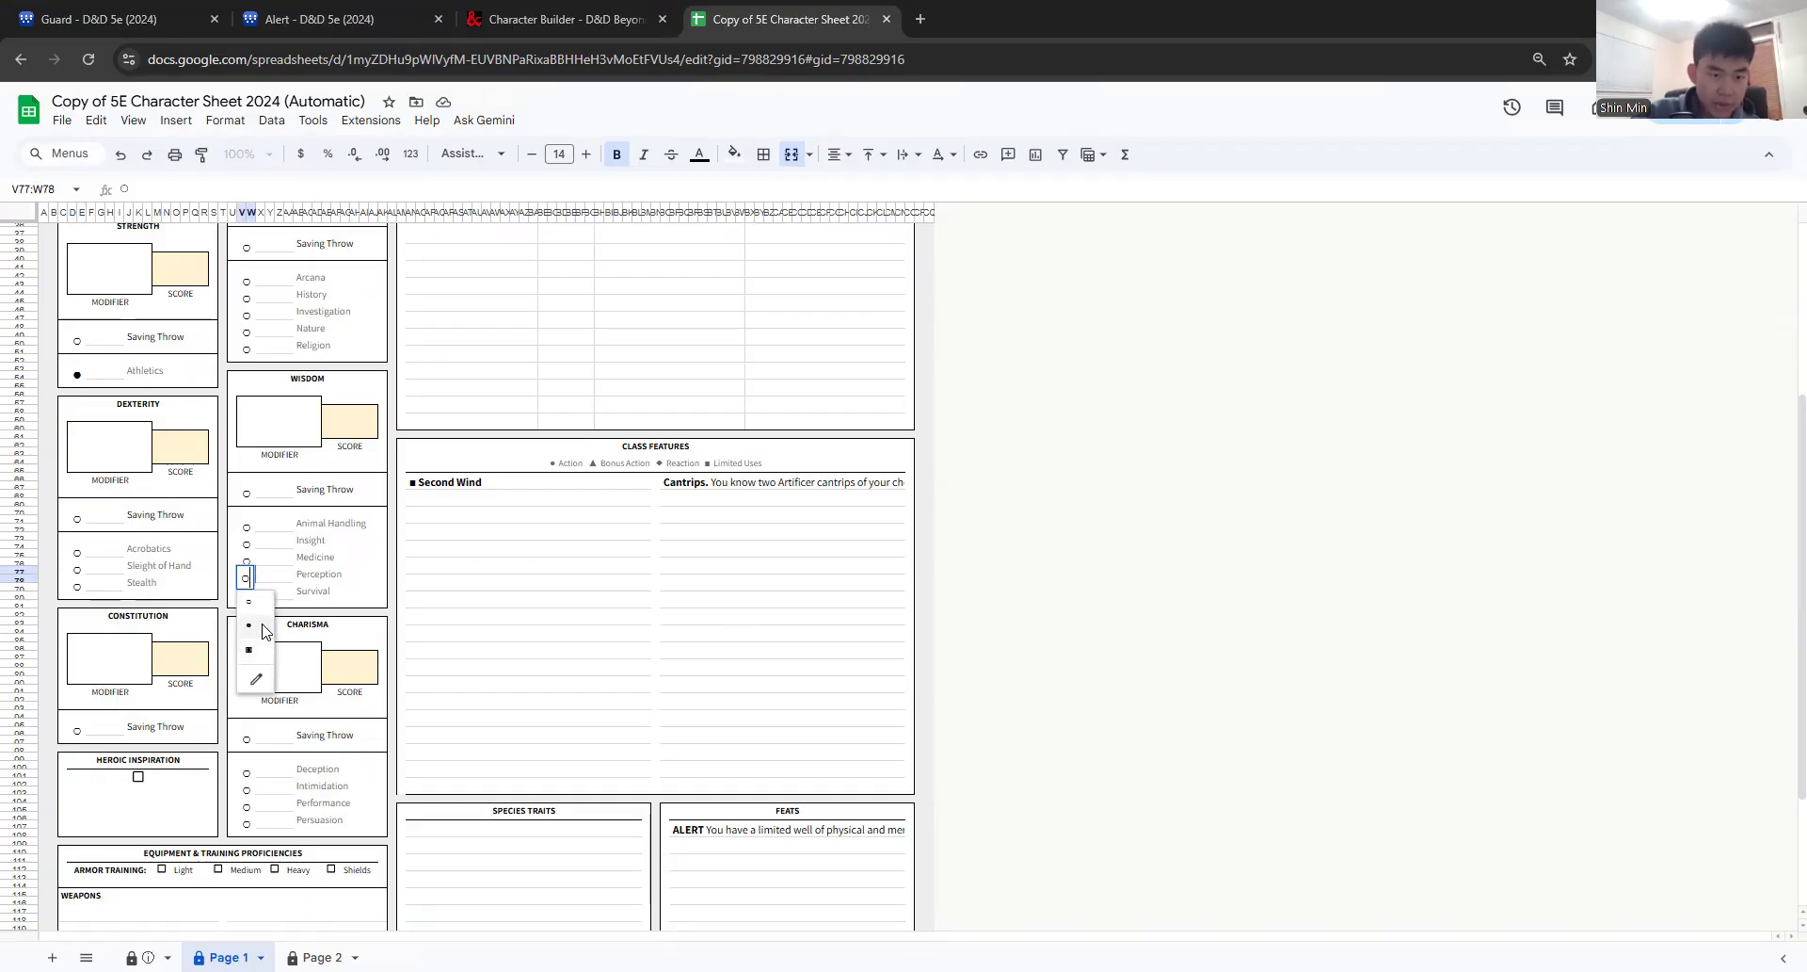
pyautogui.click(250, 625)
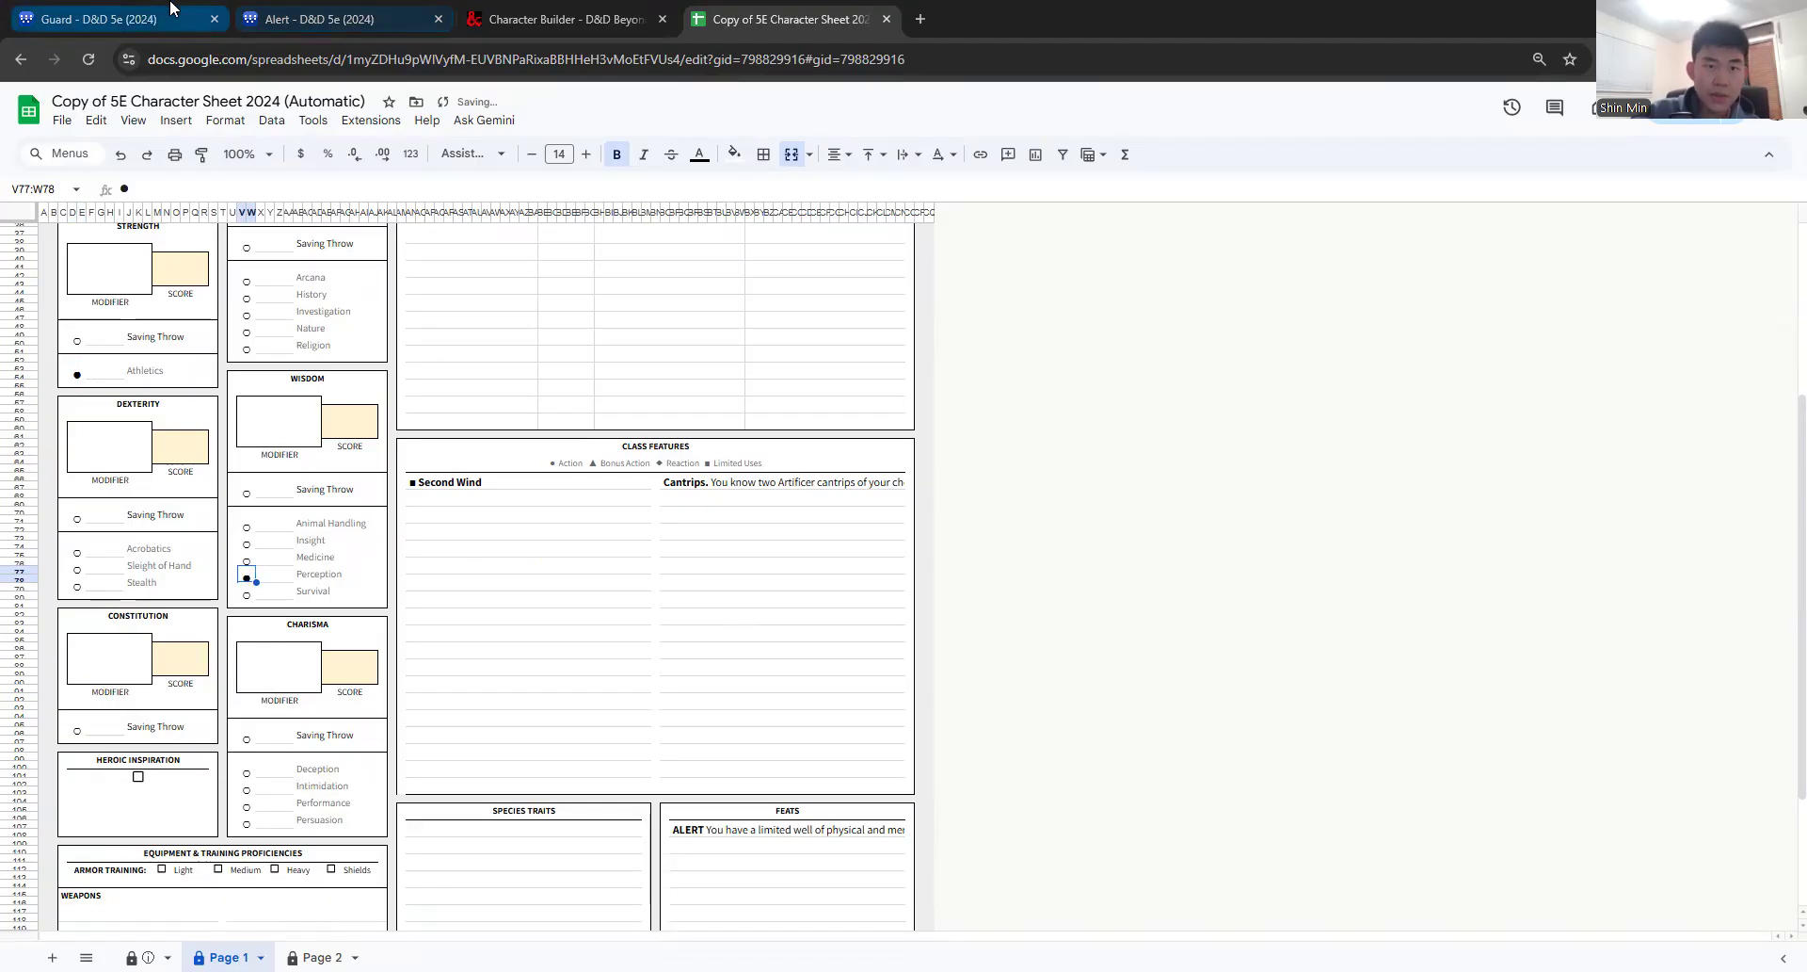
# Step: Switch to the D&D Beyond character builder, go back to the Class stage and expand Core Fighter Traits to view the chosen skills
pyautogui.click(612, 14)
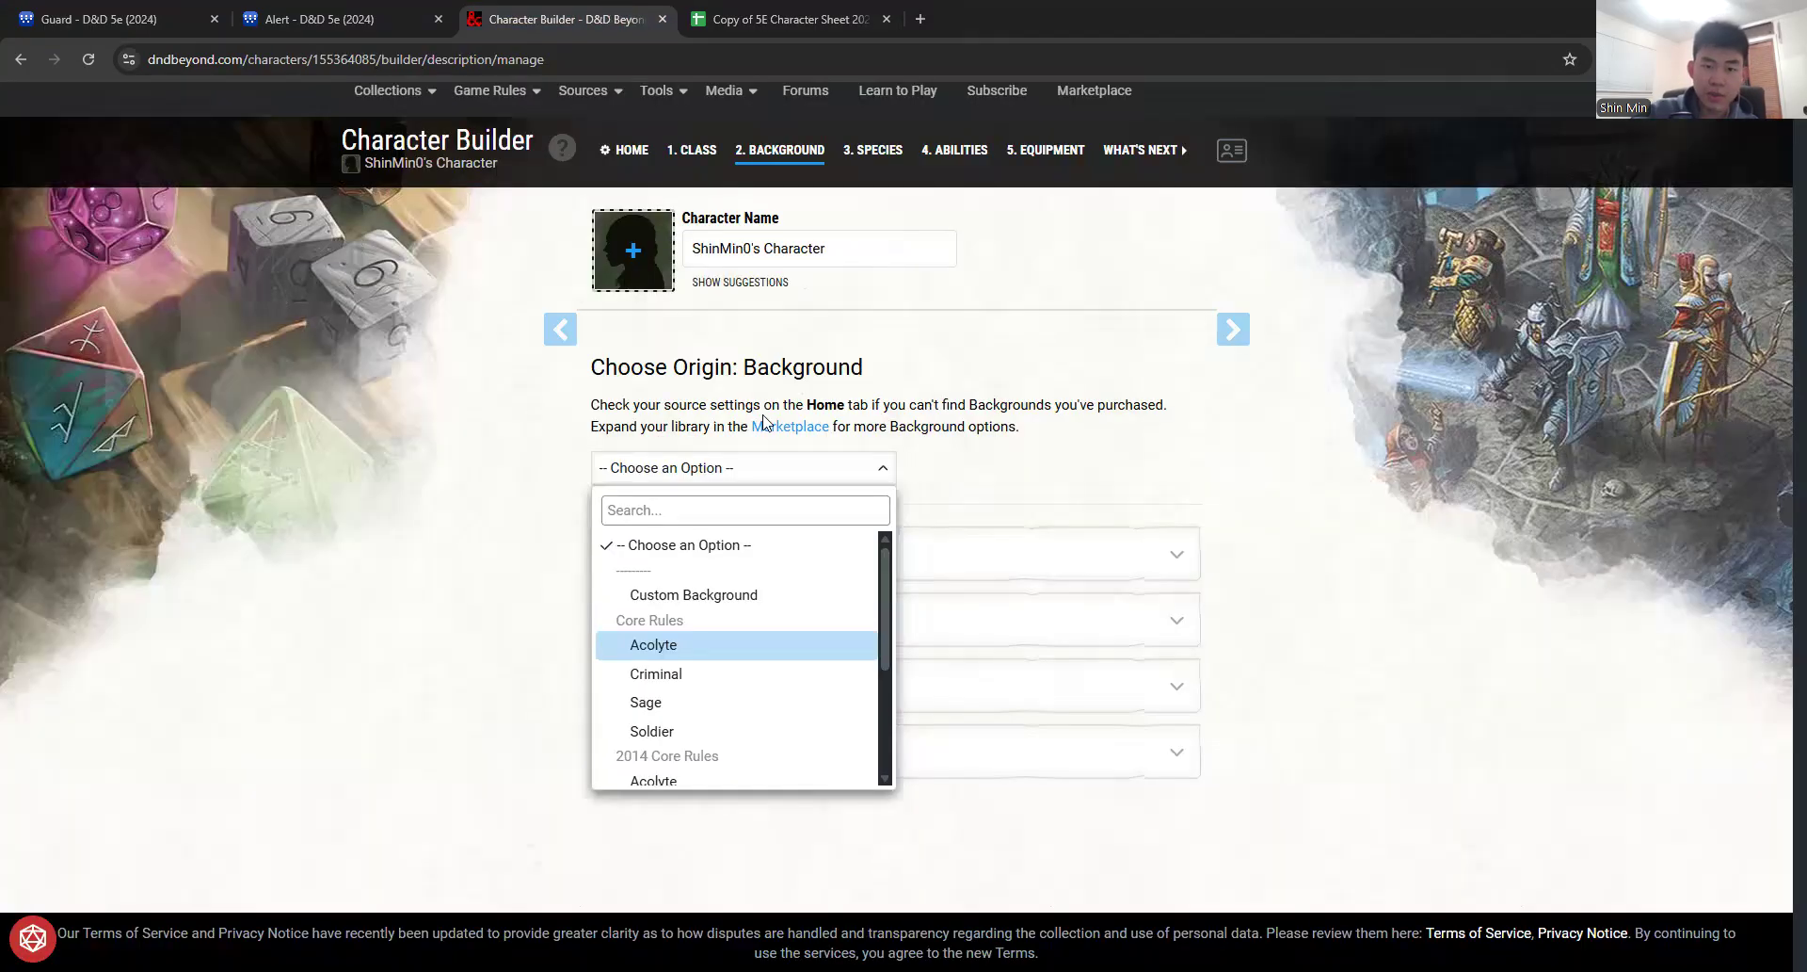
pyautogui.click(561, 330)
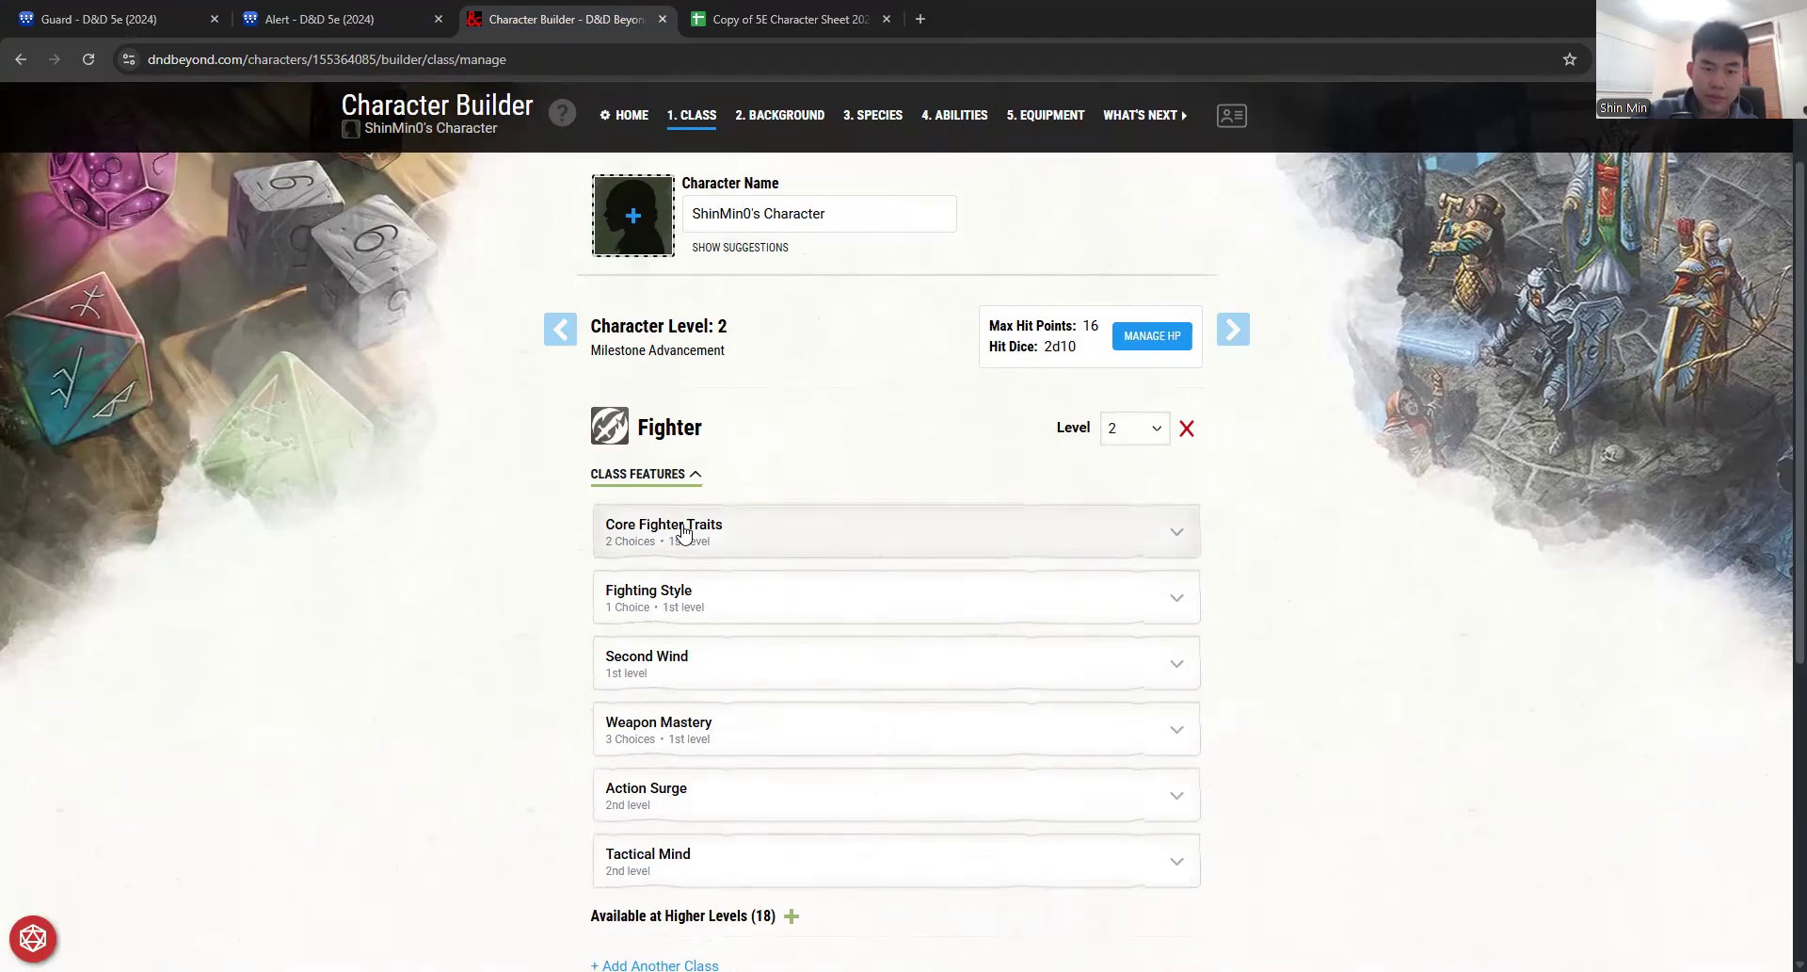
pyautogui.click(795, 524)
pyautogui.scroll(-1, 809, 357)
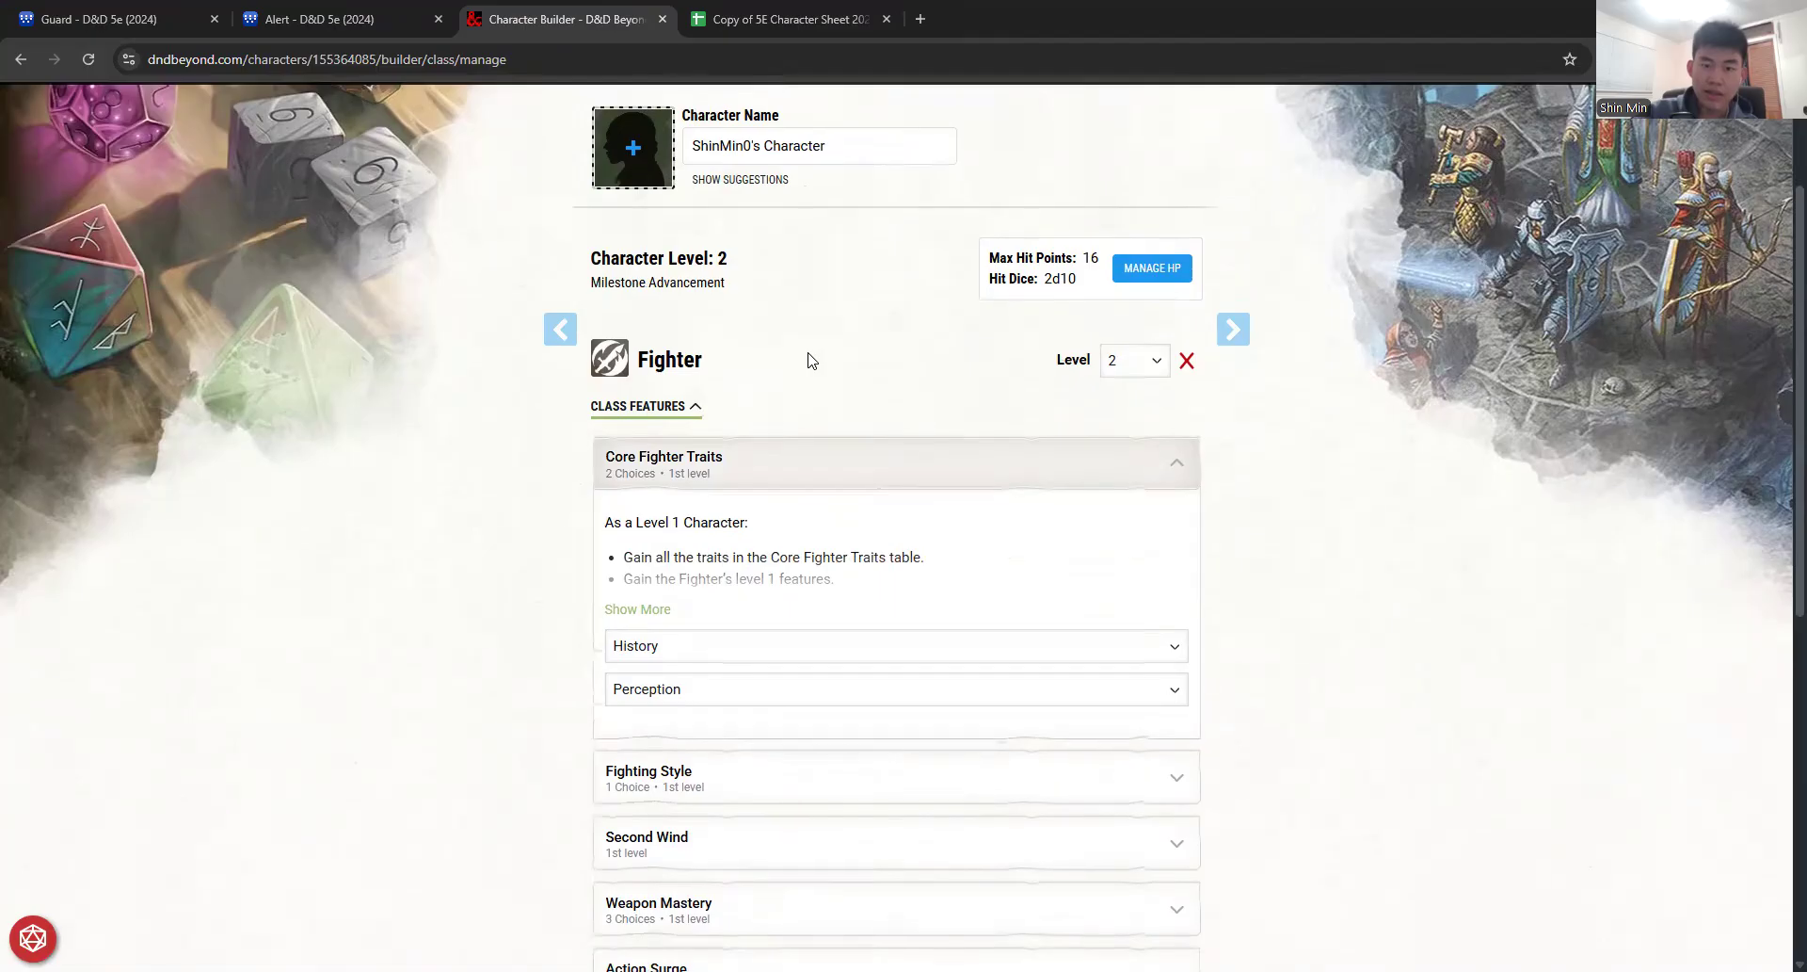
# Step: In the character sheet, set the Insight and History markers to the filled proficiency circle
pyautogui.click(791, 18)
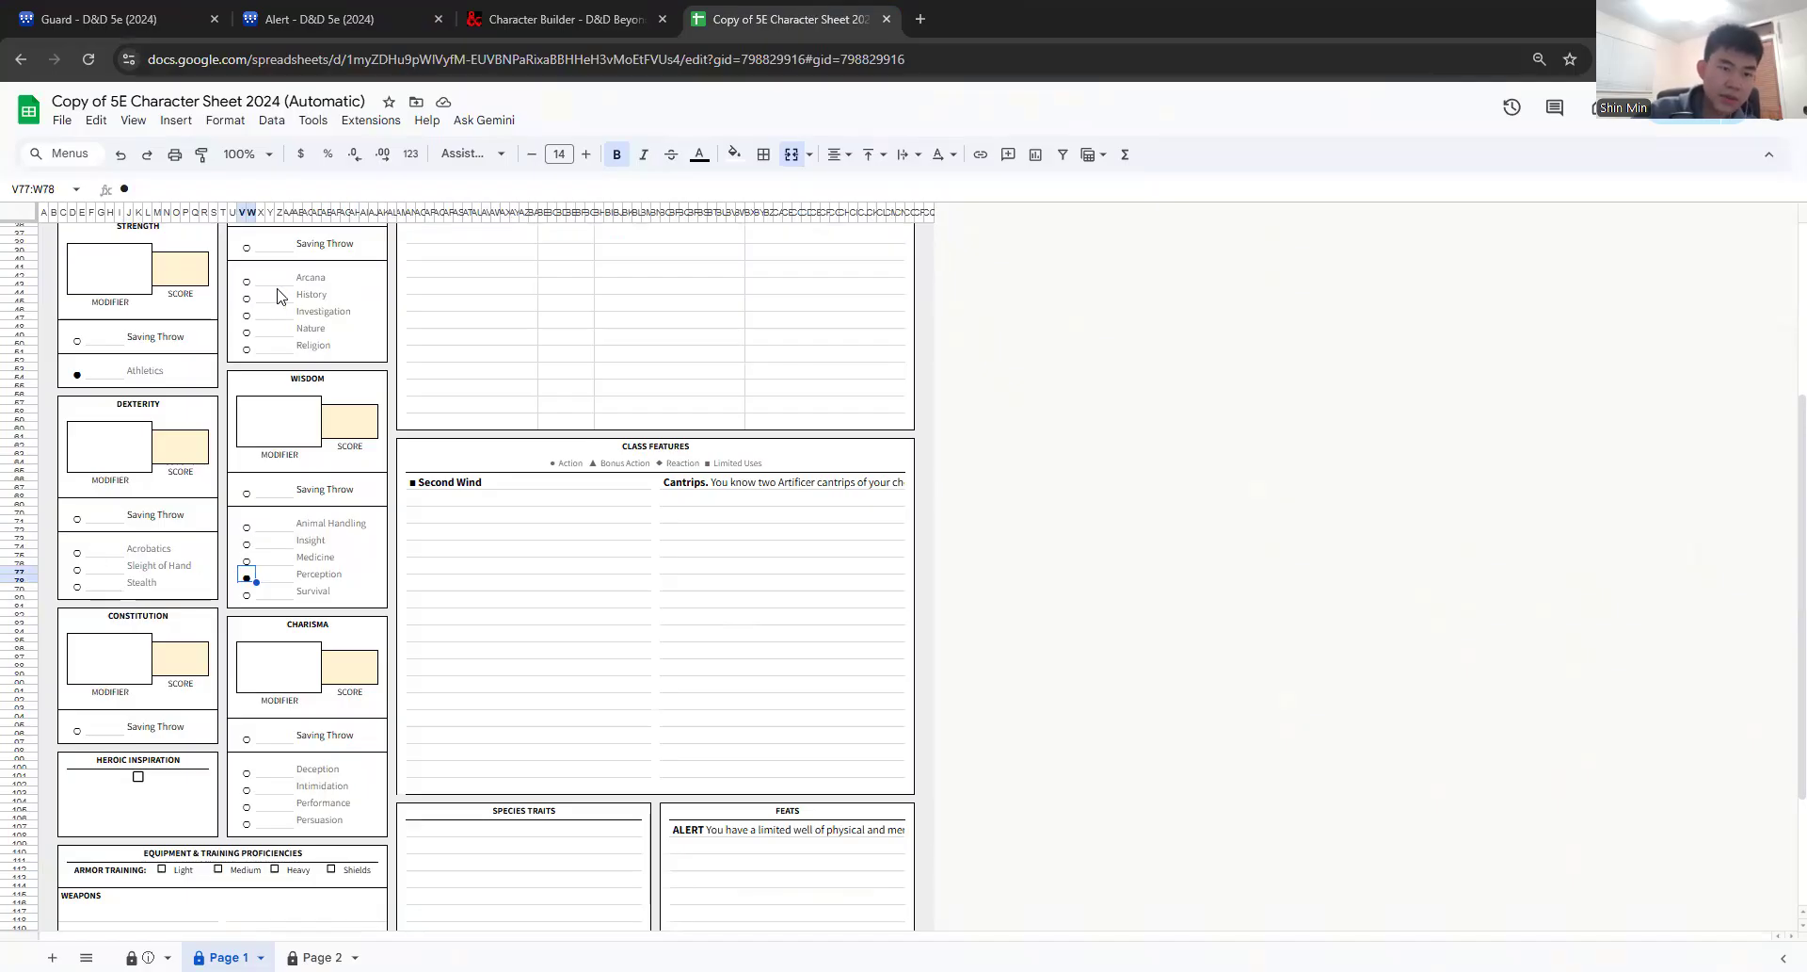
pyautogui.click(247, 542)
pyautogui.click(248, 544)
pyautogui.click(249, 590)
pyautogui.click(248, 299)
pyautogui.click(247, 298)
pyautogui.click(257, 350)
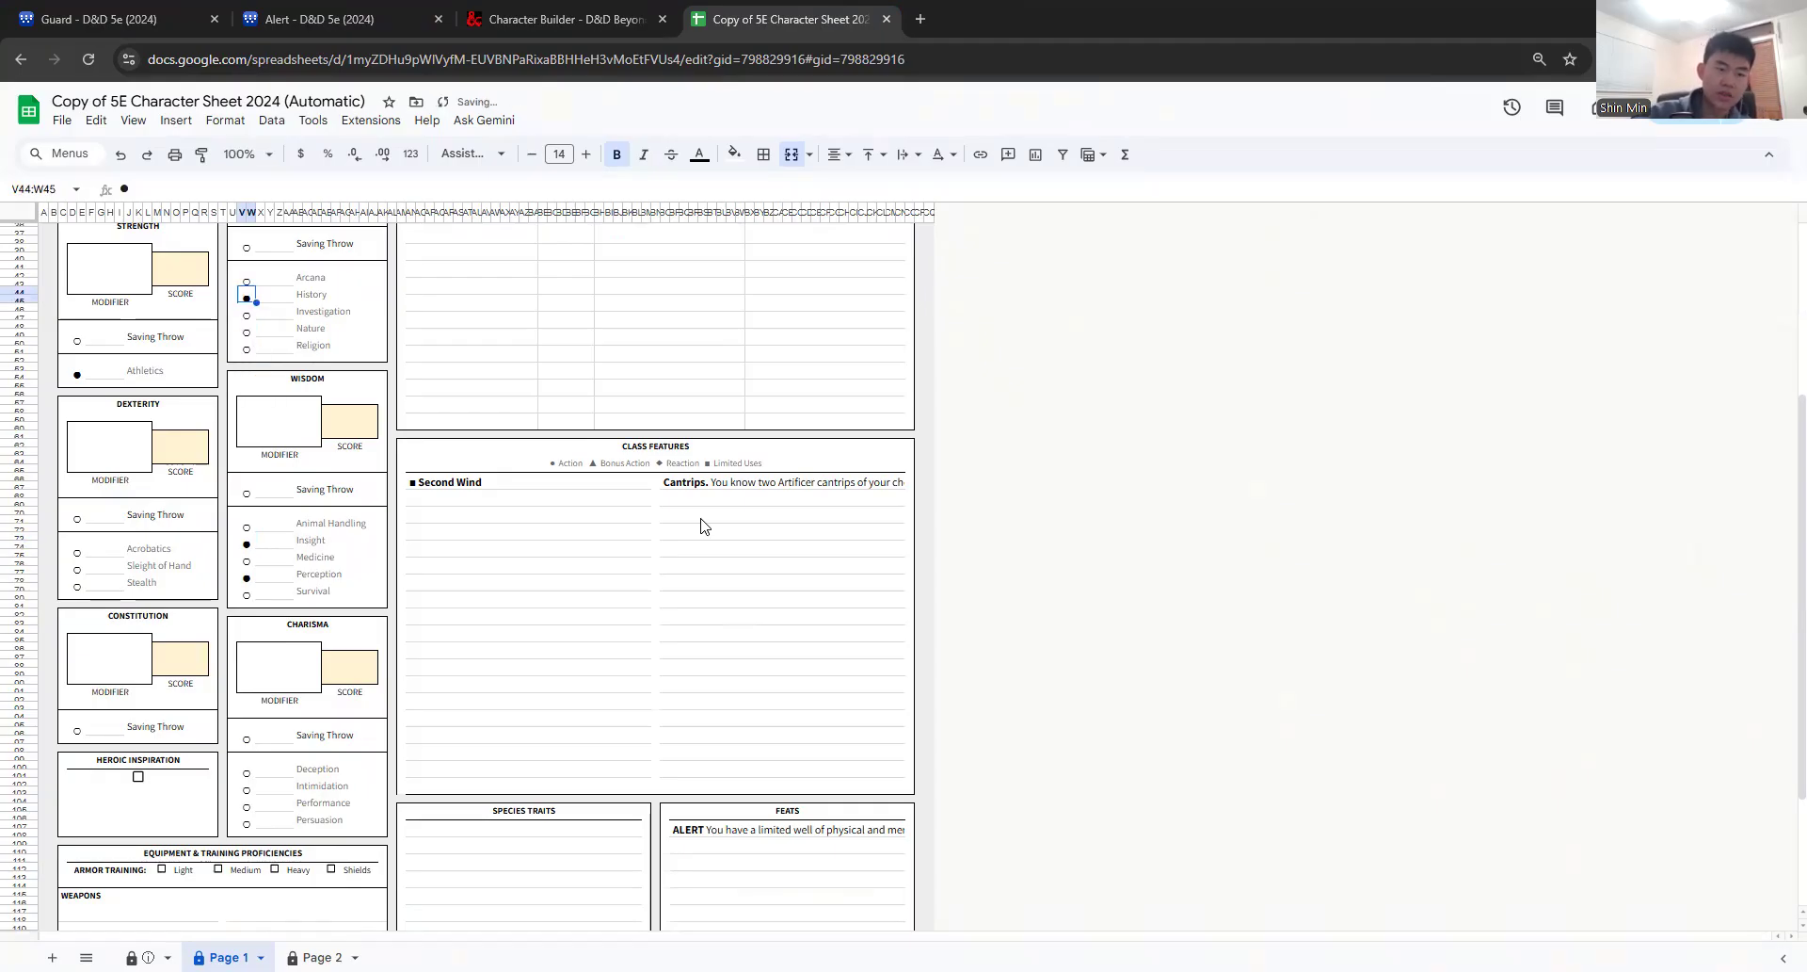
# Step: Switch to the wiki's Guard page and examine its Ability Scores entry
pyautogui.click(69, 7)
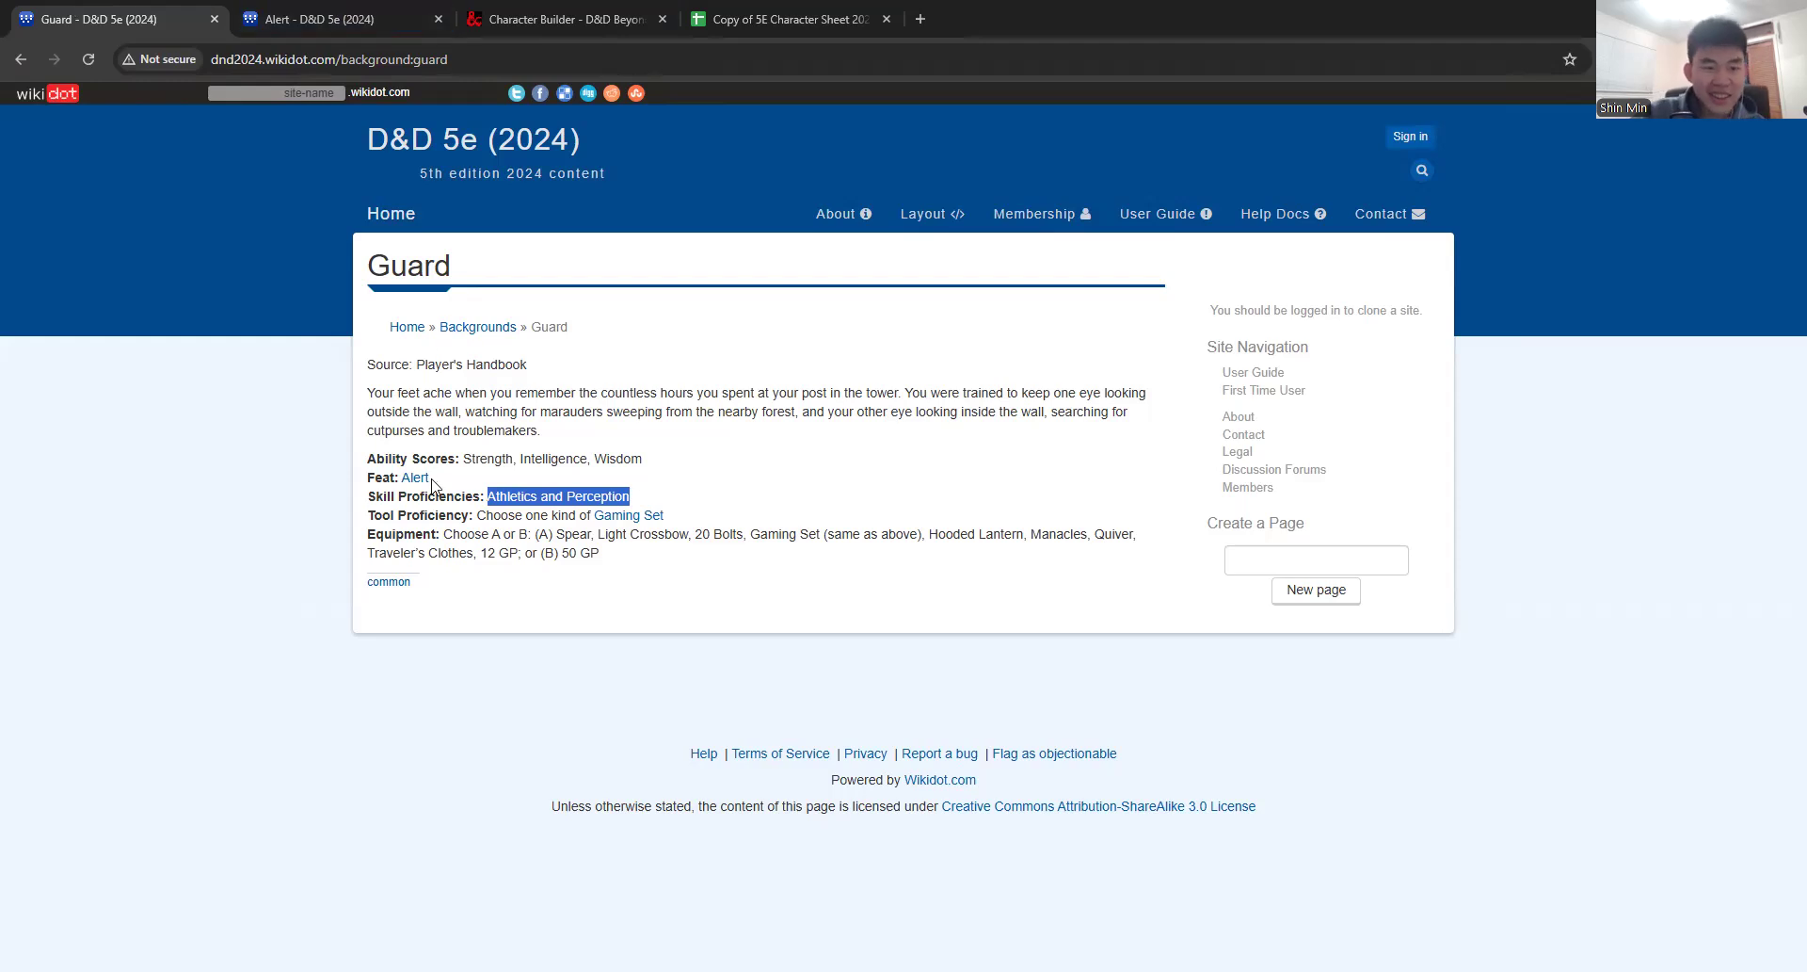
pyautogui.click(502, 484)
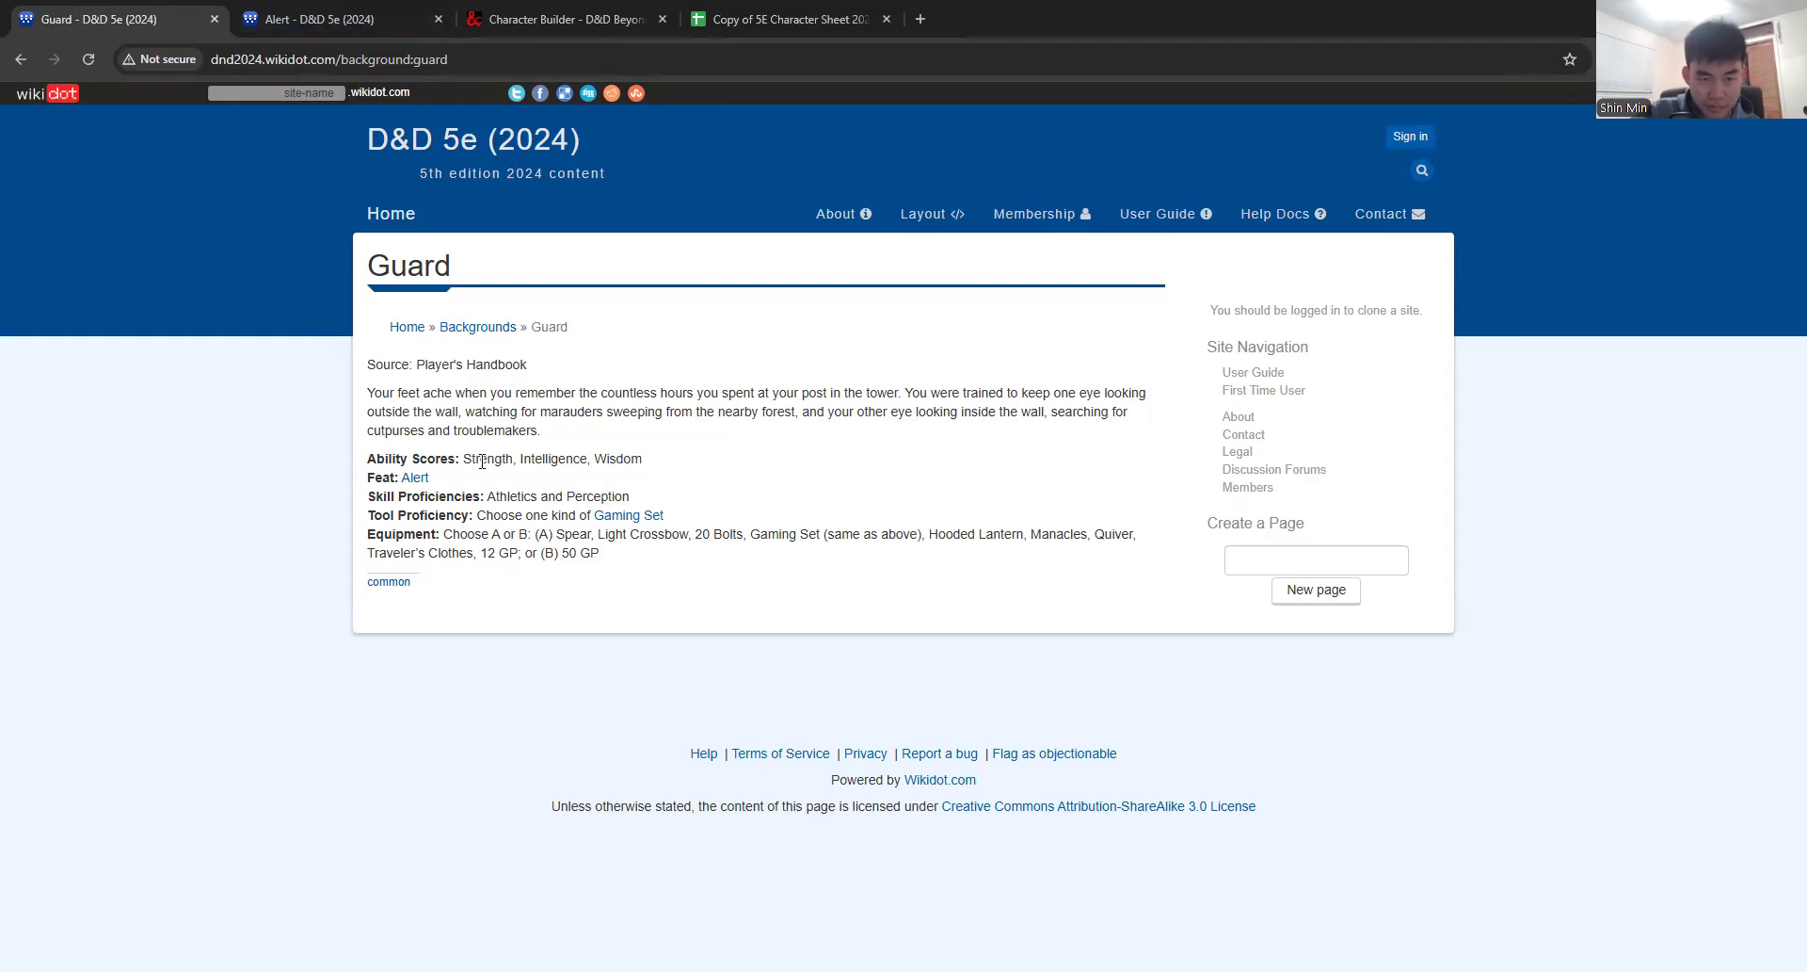
pyautogui.moveTo(470, 465); pyautogui.dragTo(625, 455)
pyautogui.click(625, 456)
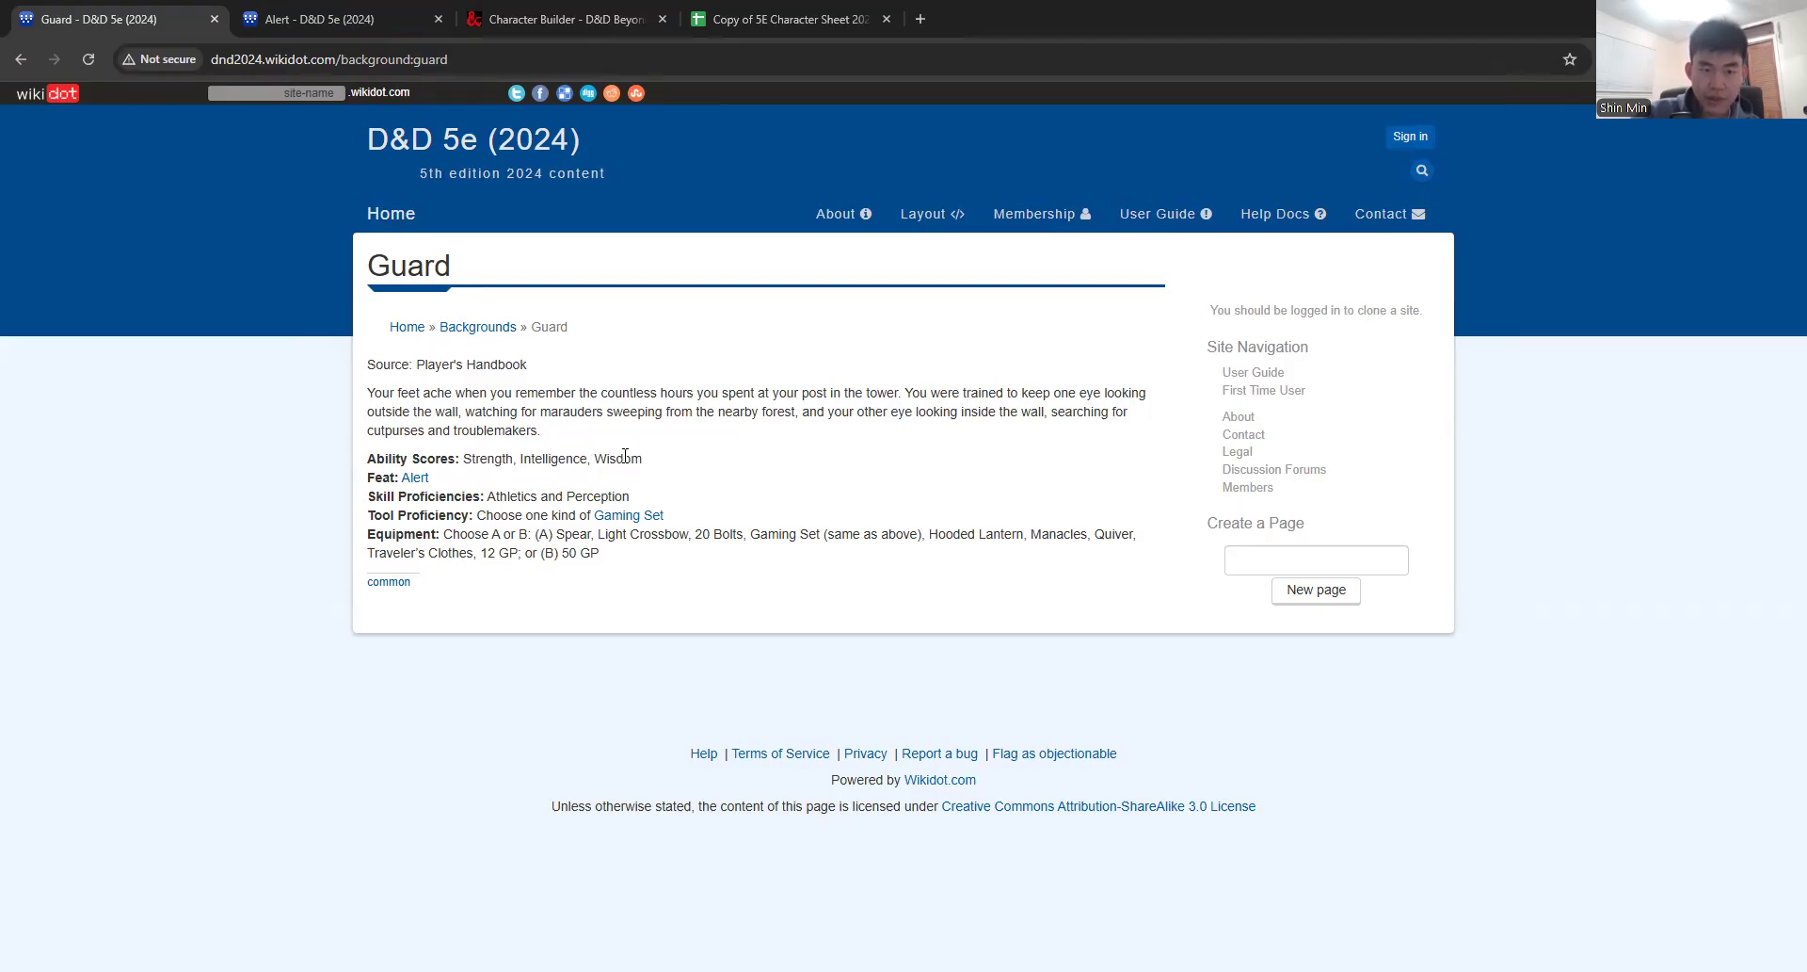
# Step: Return to the character sheet and enter +2 as the Strength score
pyautogui.click(774, 10)
pyautogui.scroll(1, 167, 287)
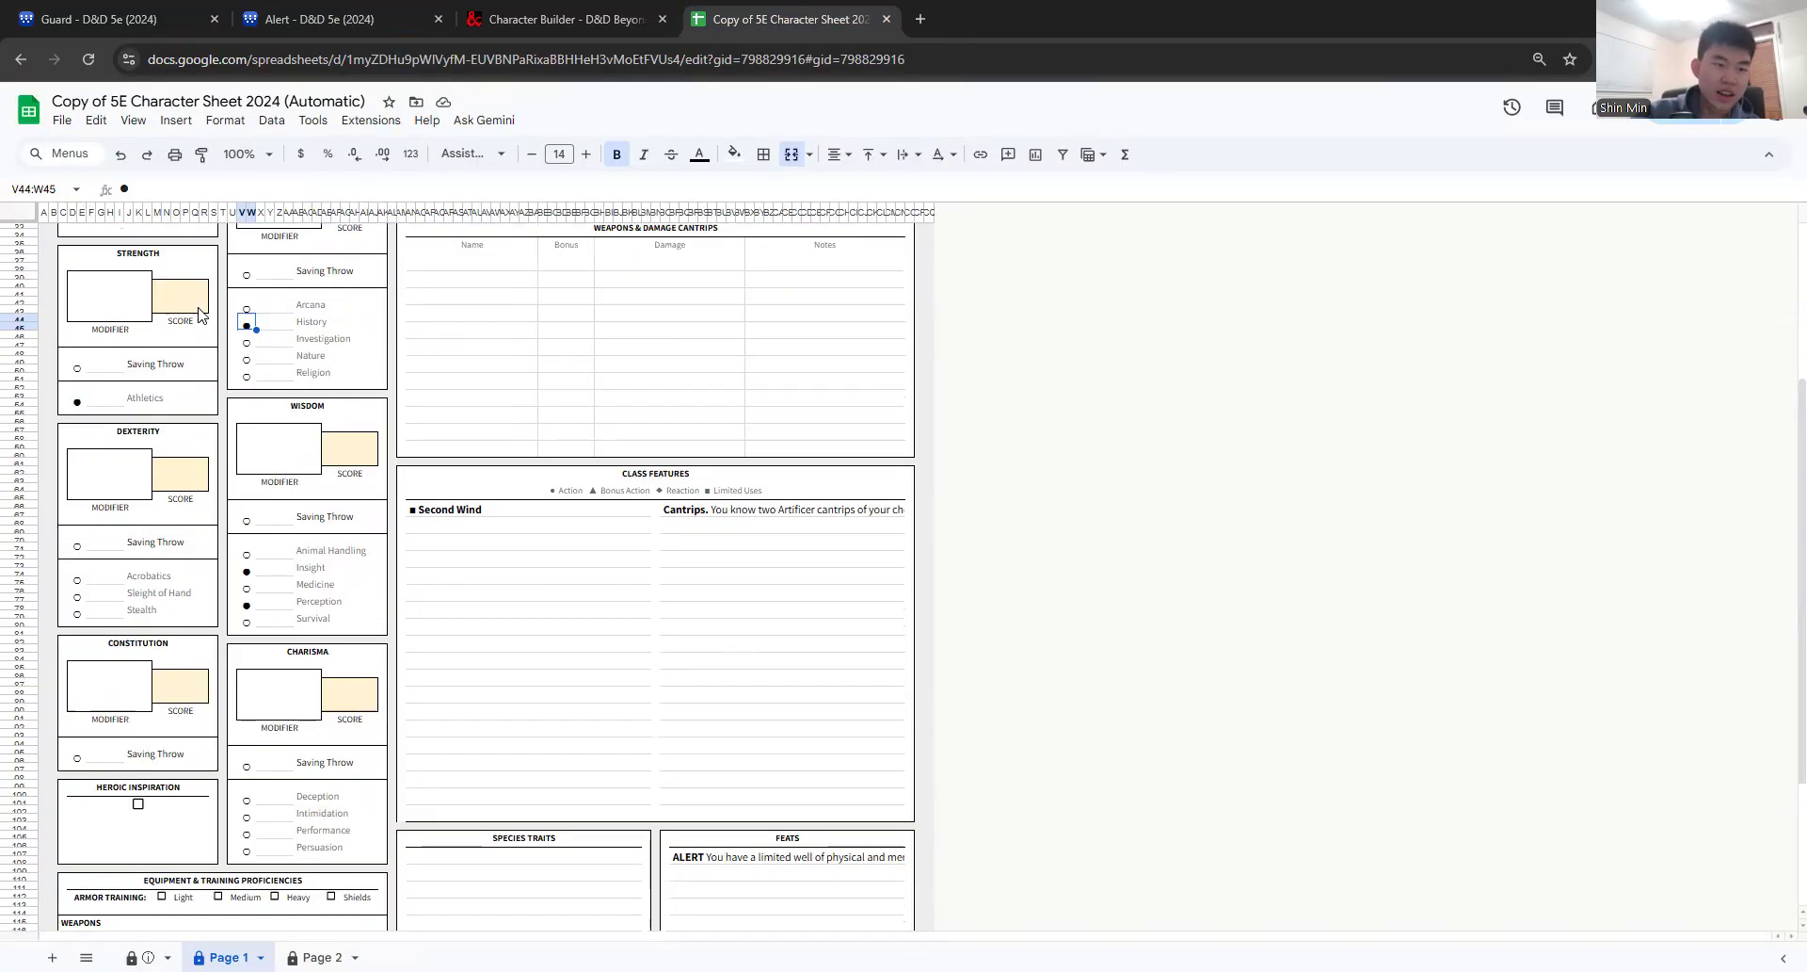
pyautogui.click(176, 312)
pyautogui.doubleClick(185, 302)
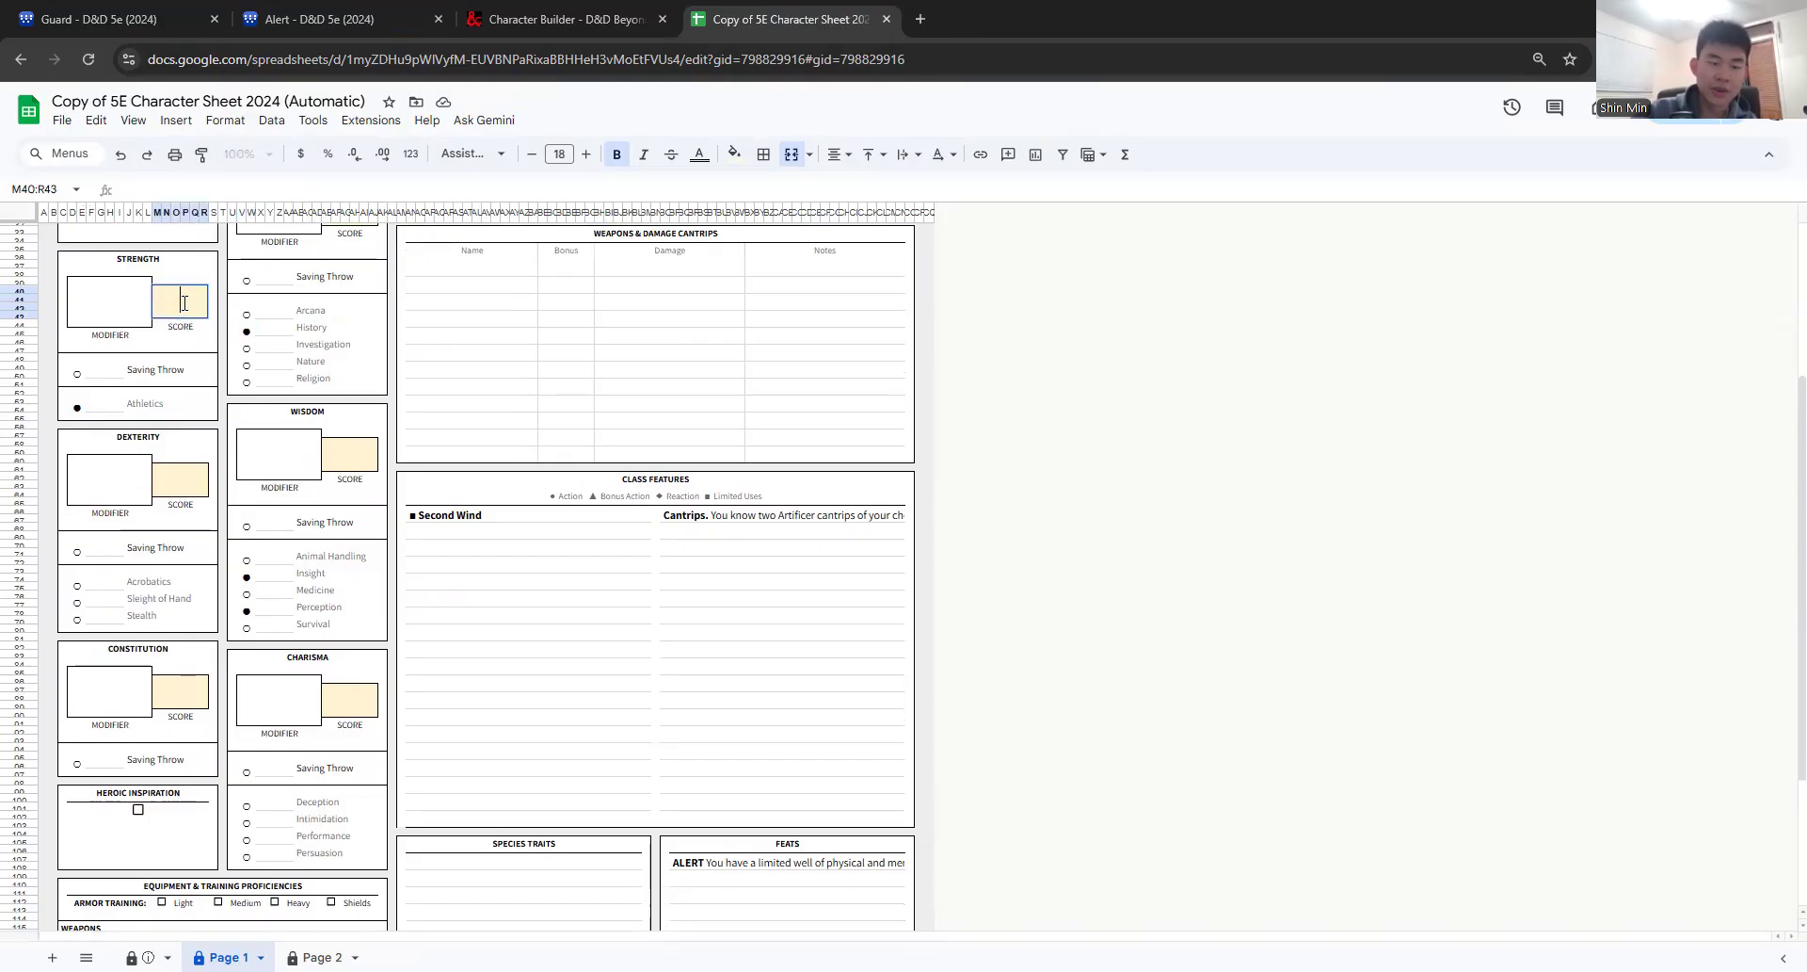
pyautogui.write('+2')
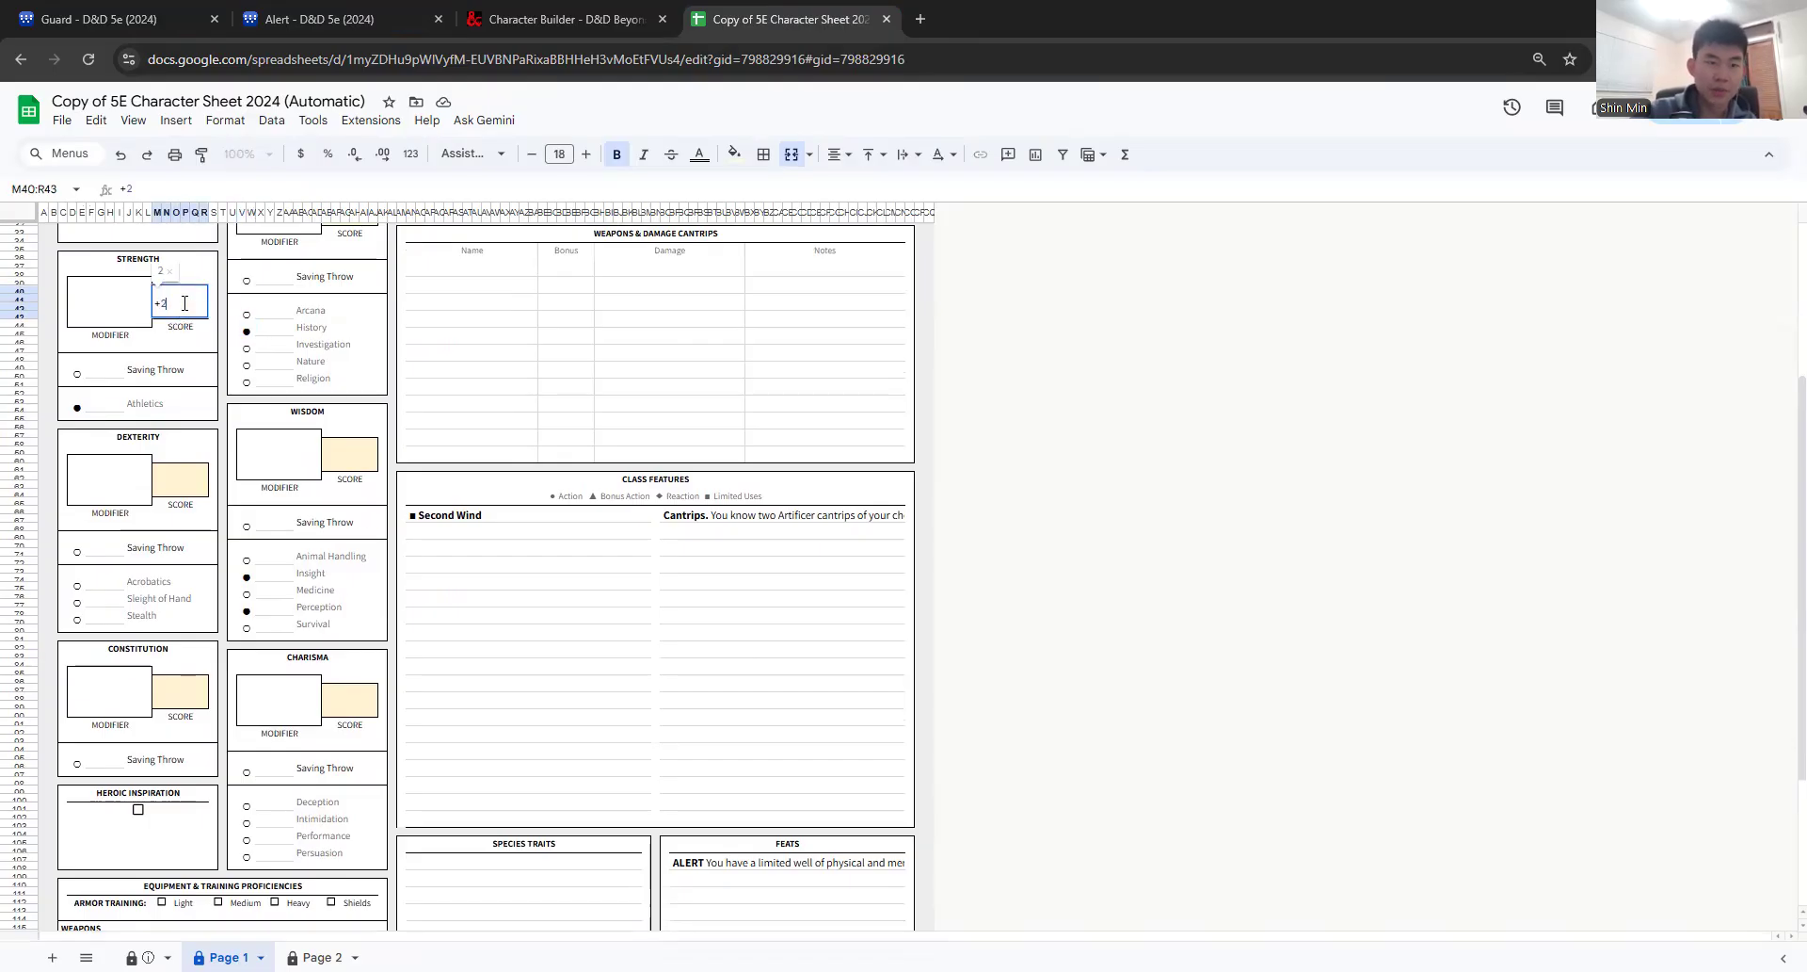
pyautogui.click(190, 393)
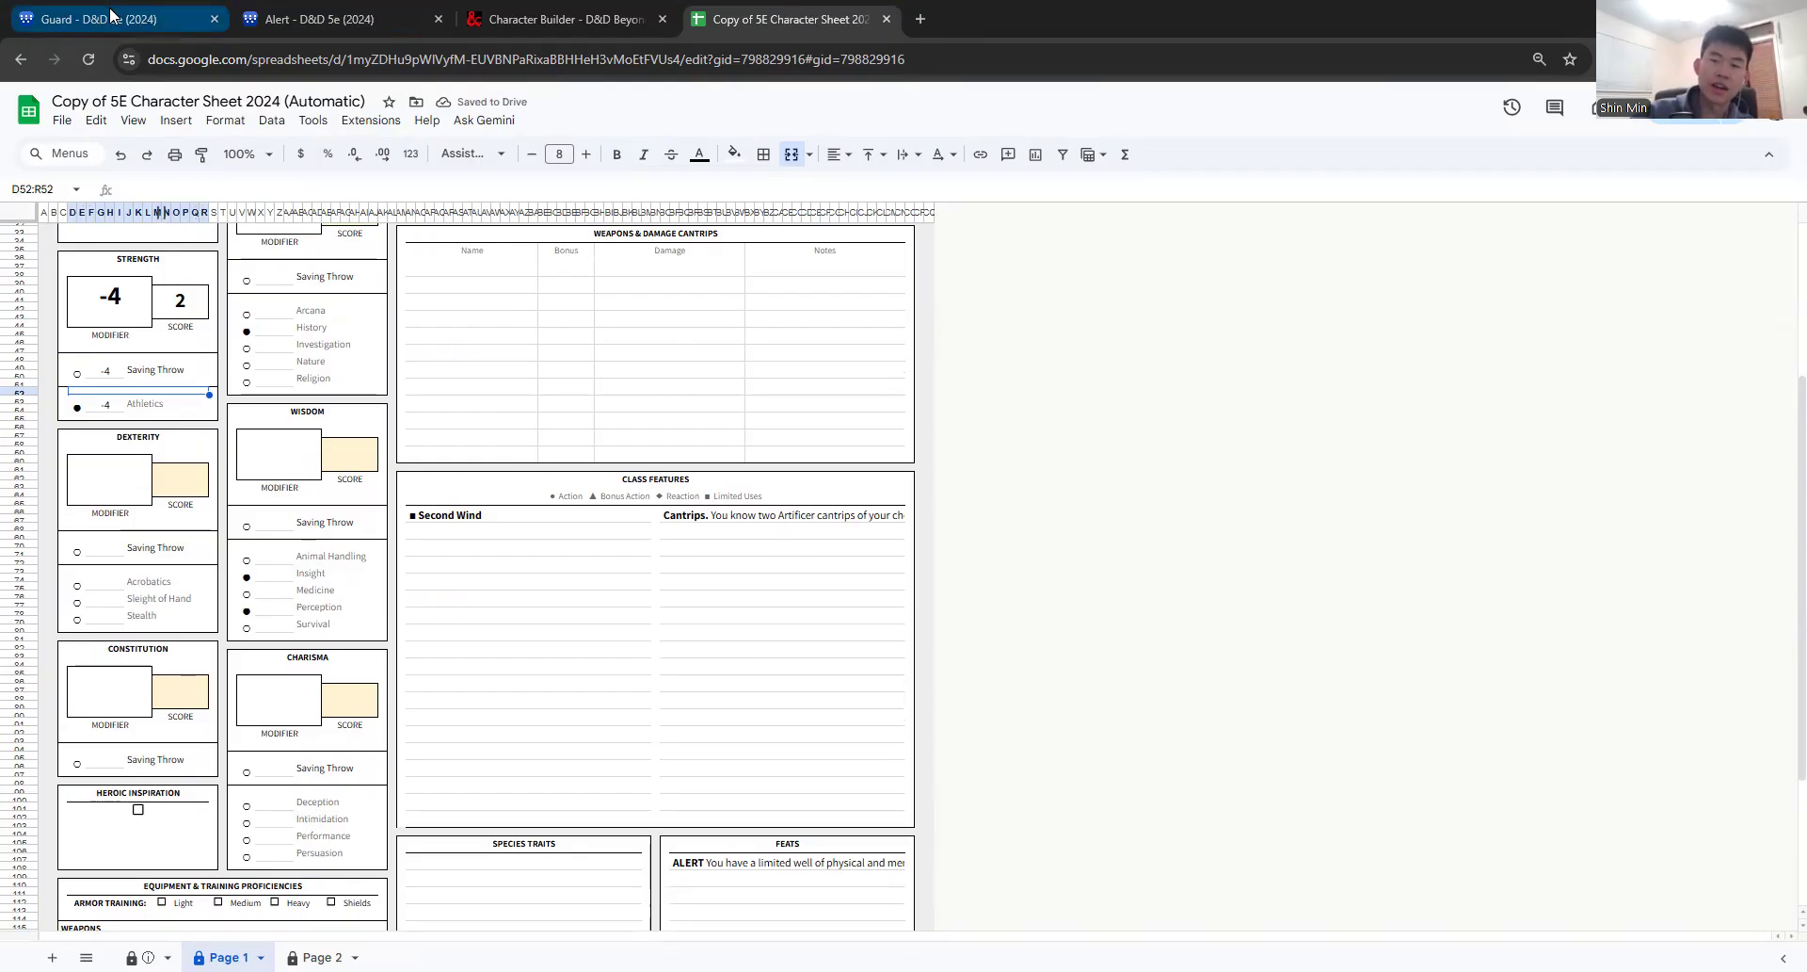
# Step: Compare the Guard background's listed ability scores on the wiki with the score boxes in the character sheet
pyautogui.click(110, 16)
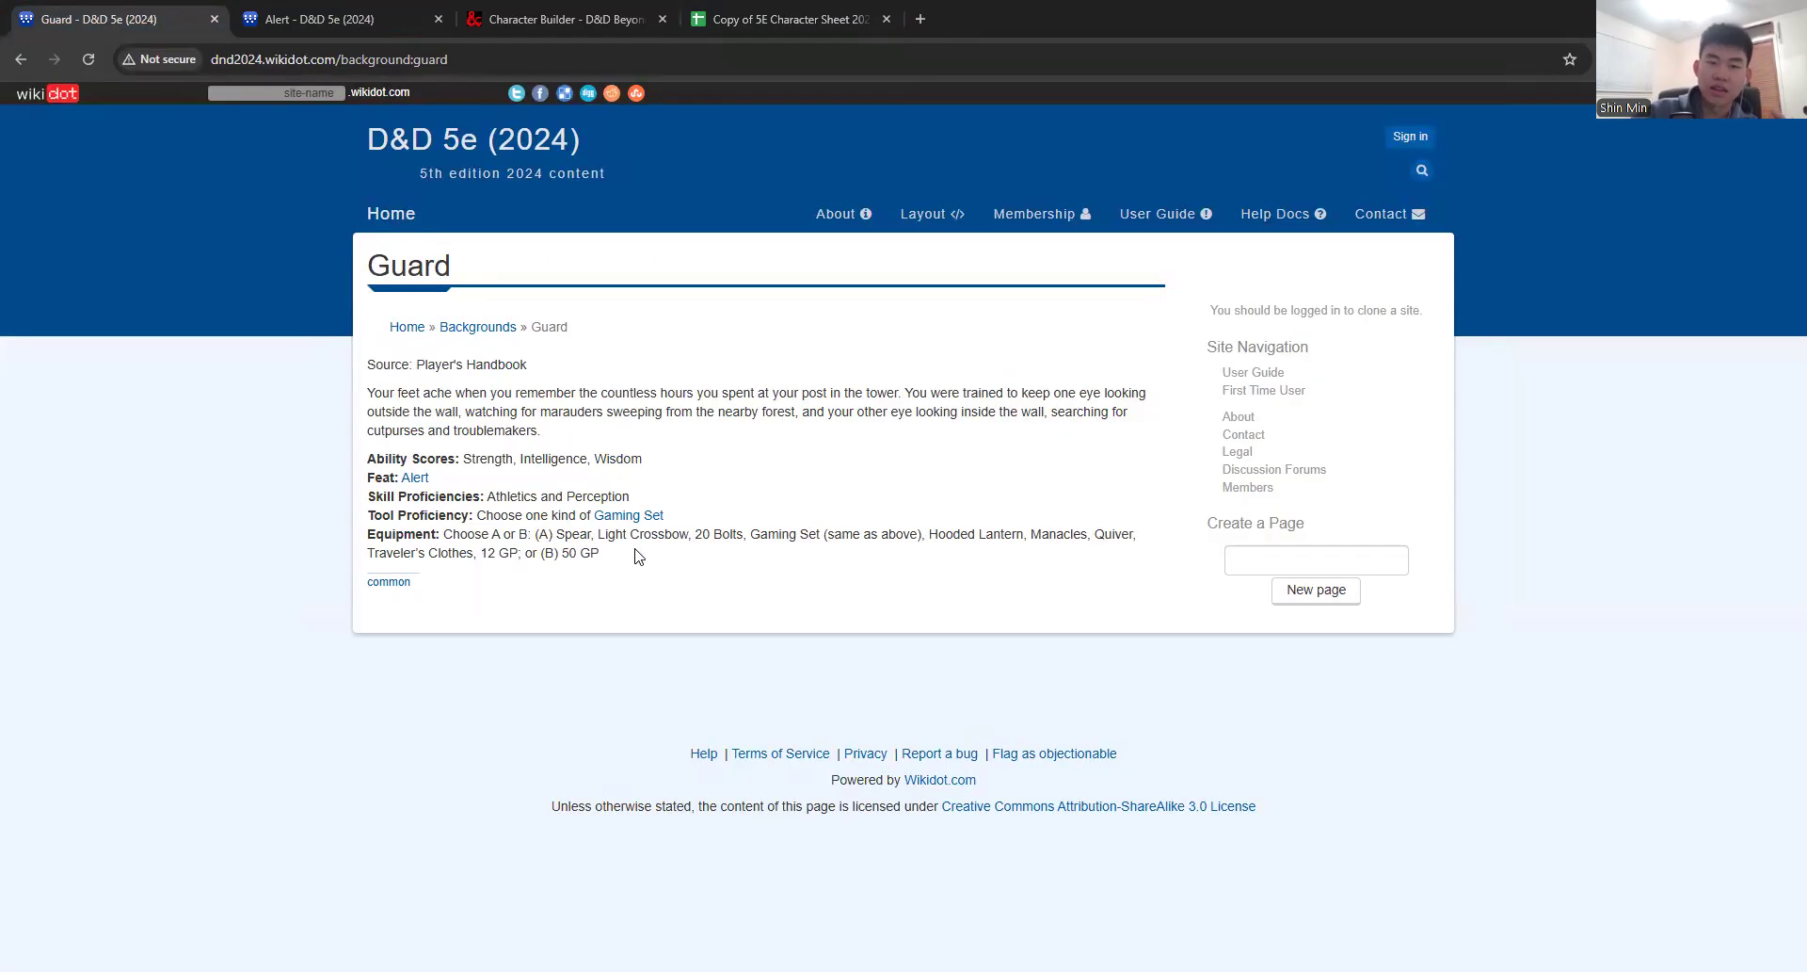
pyautogui.click(767, 9)
pyautogui.scroll(2, 339, 341)
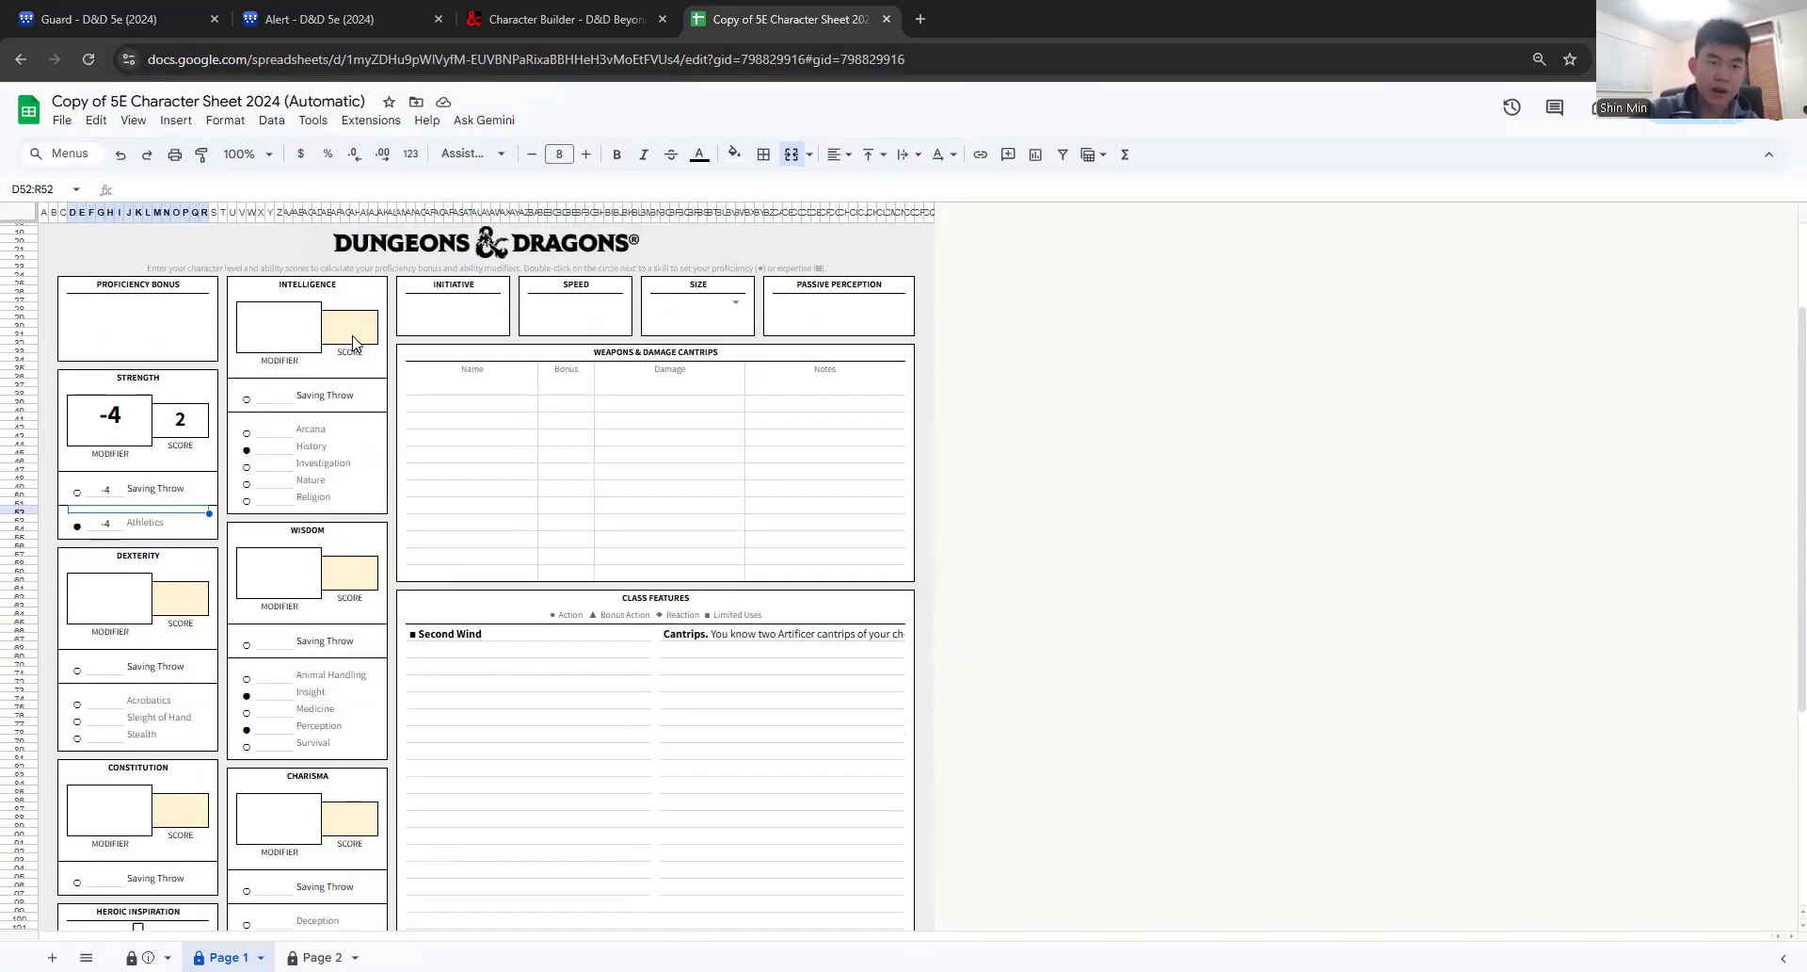
pyautogui.hotkey('ctrl', '1')
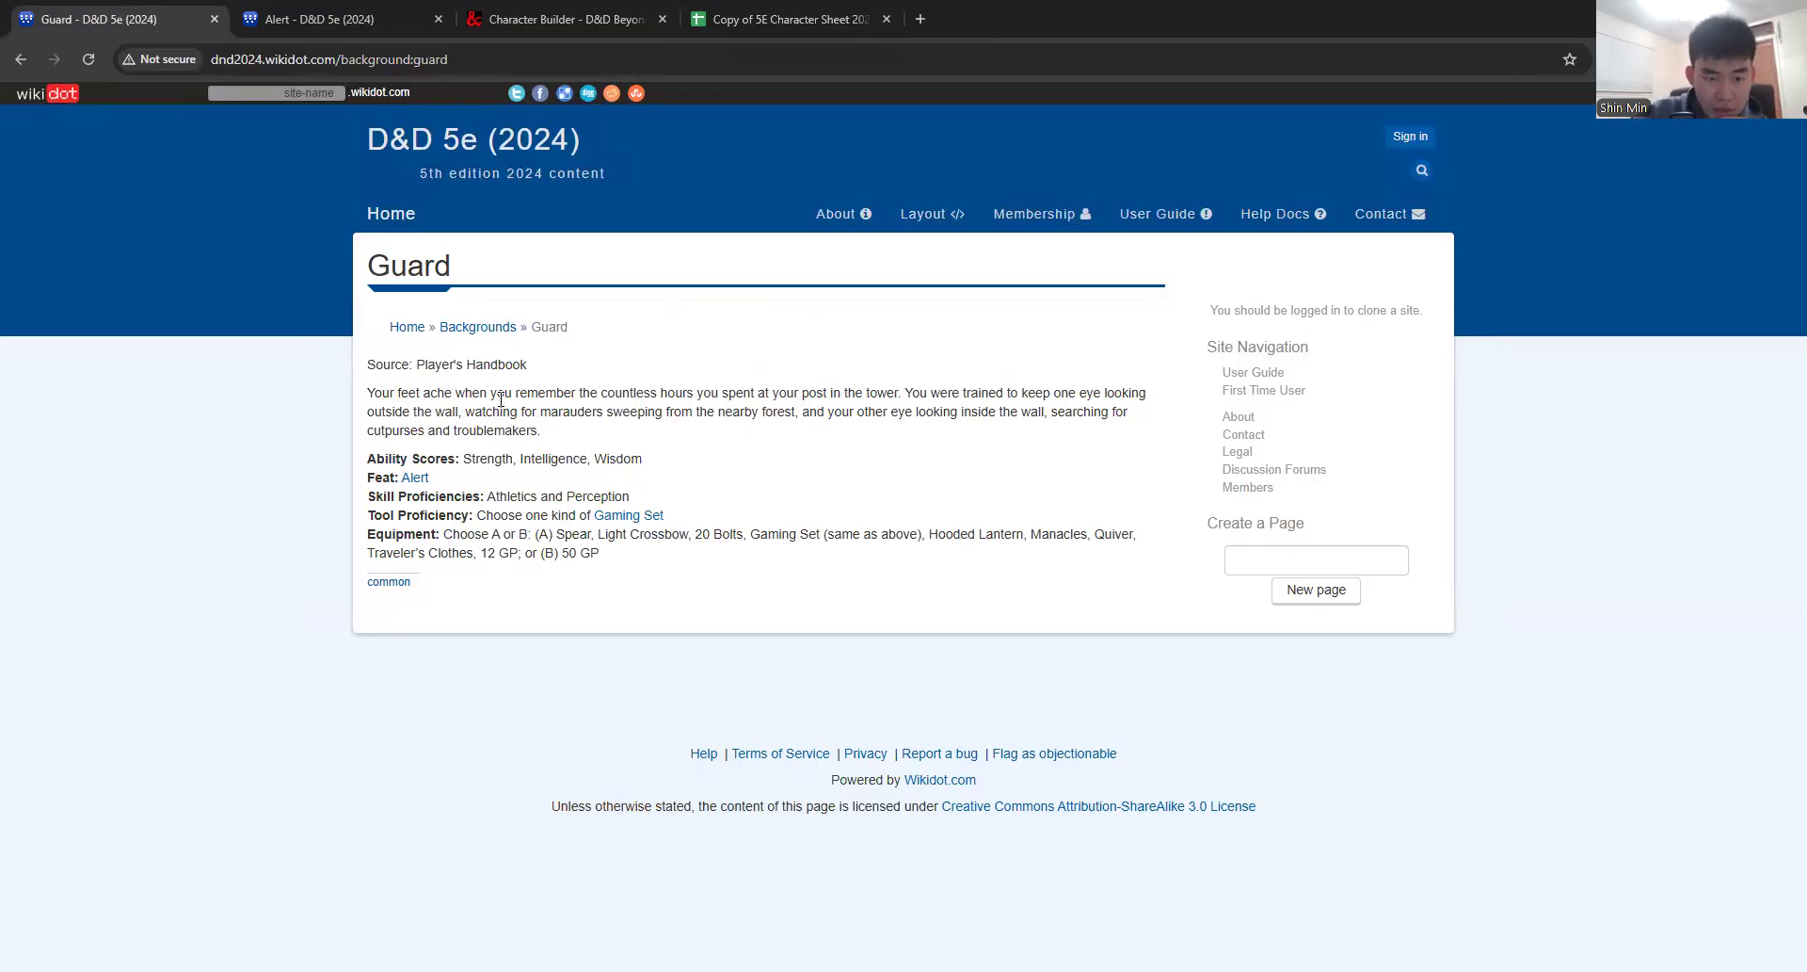
# Step: Copy the Guard background's option A equipment list, from Spear through 12 GP, on the wiki
pyautogui.moveTo(483, 531); pyautogui.dragTo(544, 554)
pyautogui.hotkey('ctrl', 'c')
pyautogui.click(588, 531)
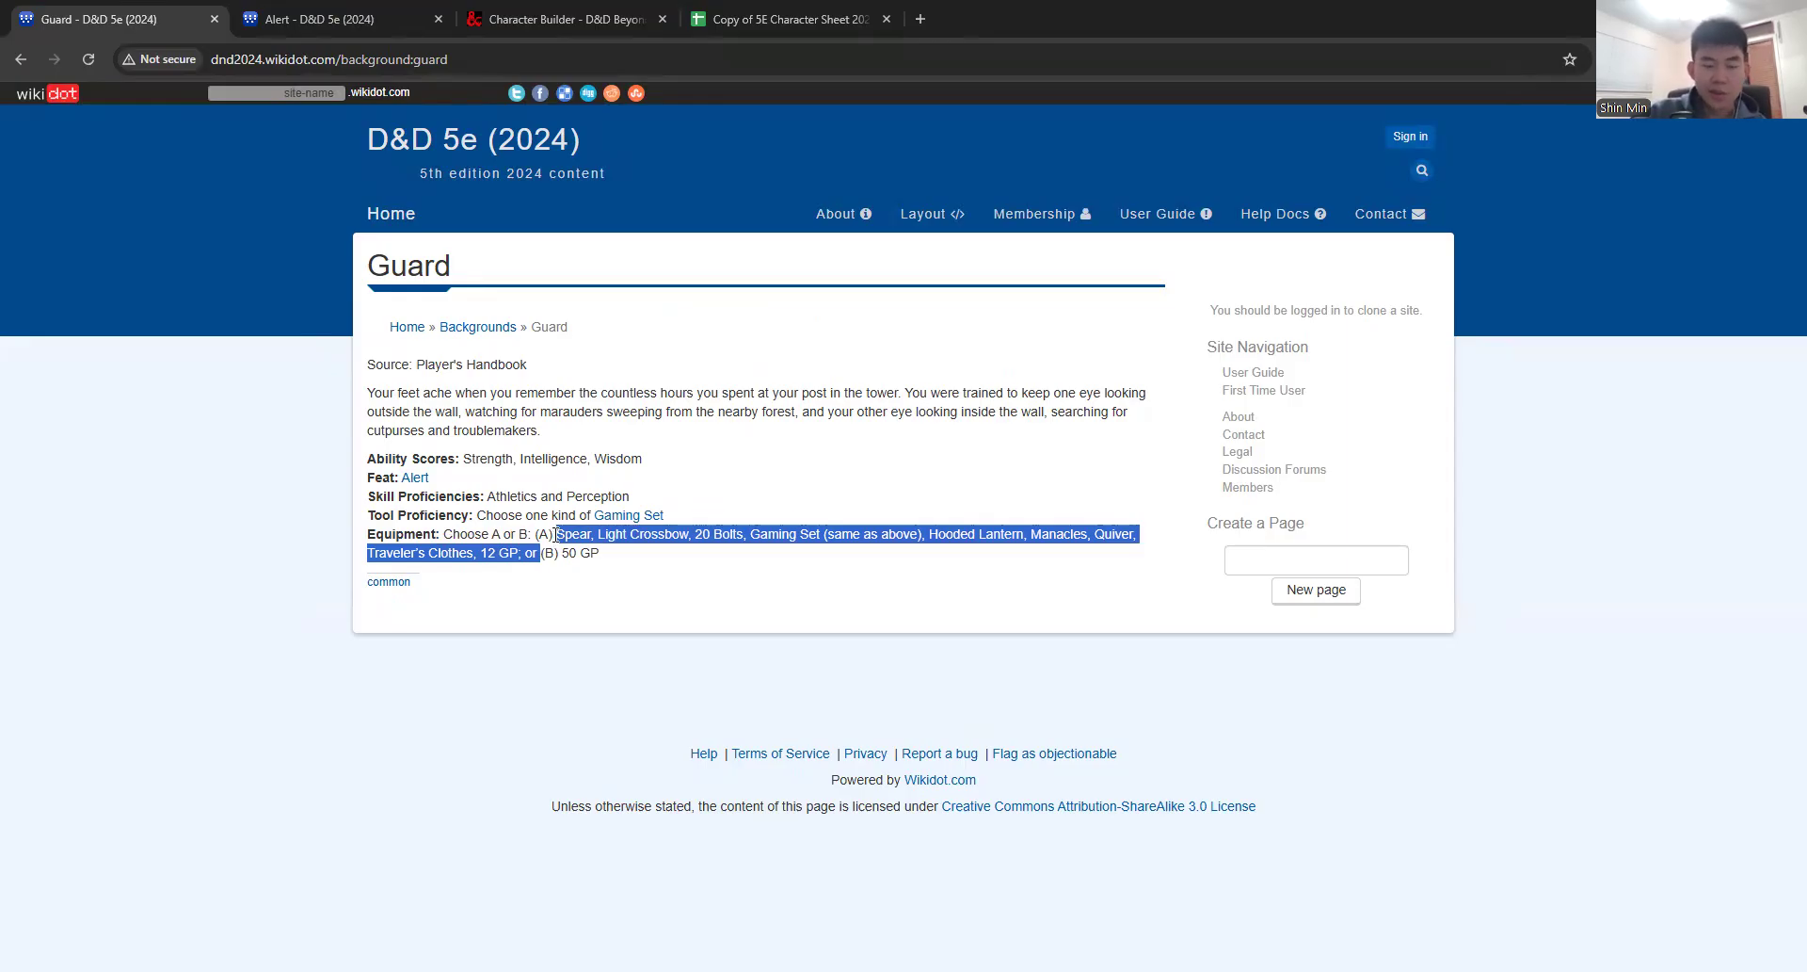
# Step: Paste the copied equipment list into the Equipment section on Page 2 of the character sheet
pyautogui.click(704, 9)
pyautogui.scroll(-4, 650, 615)
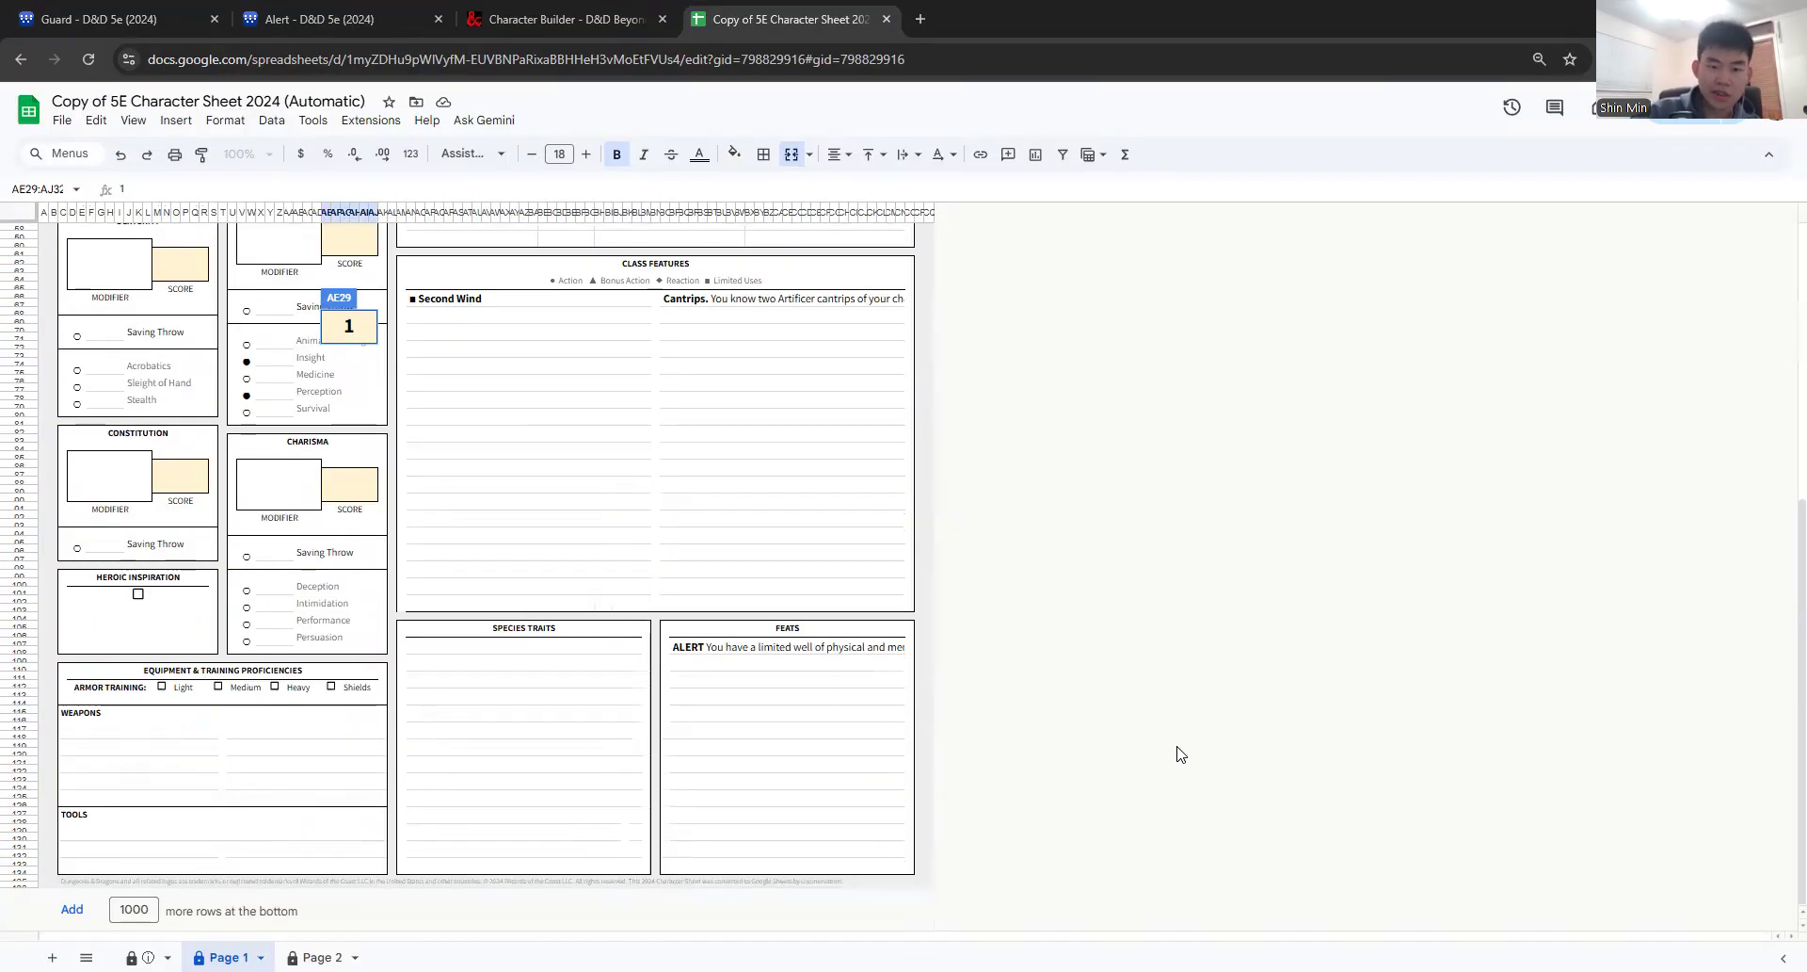
pyautogui.hotkey('ctrl', 'shift', 'pagedown')
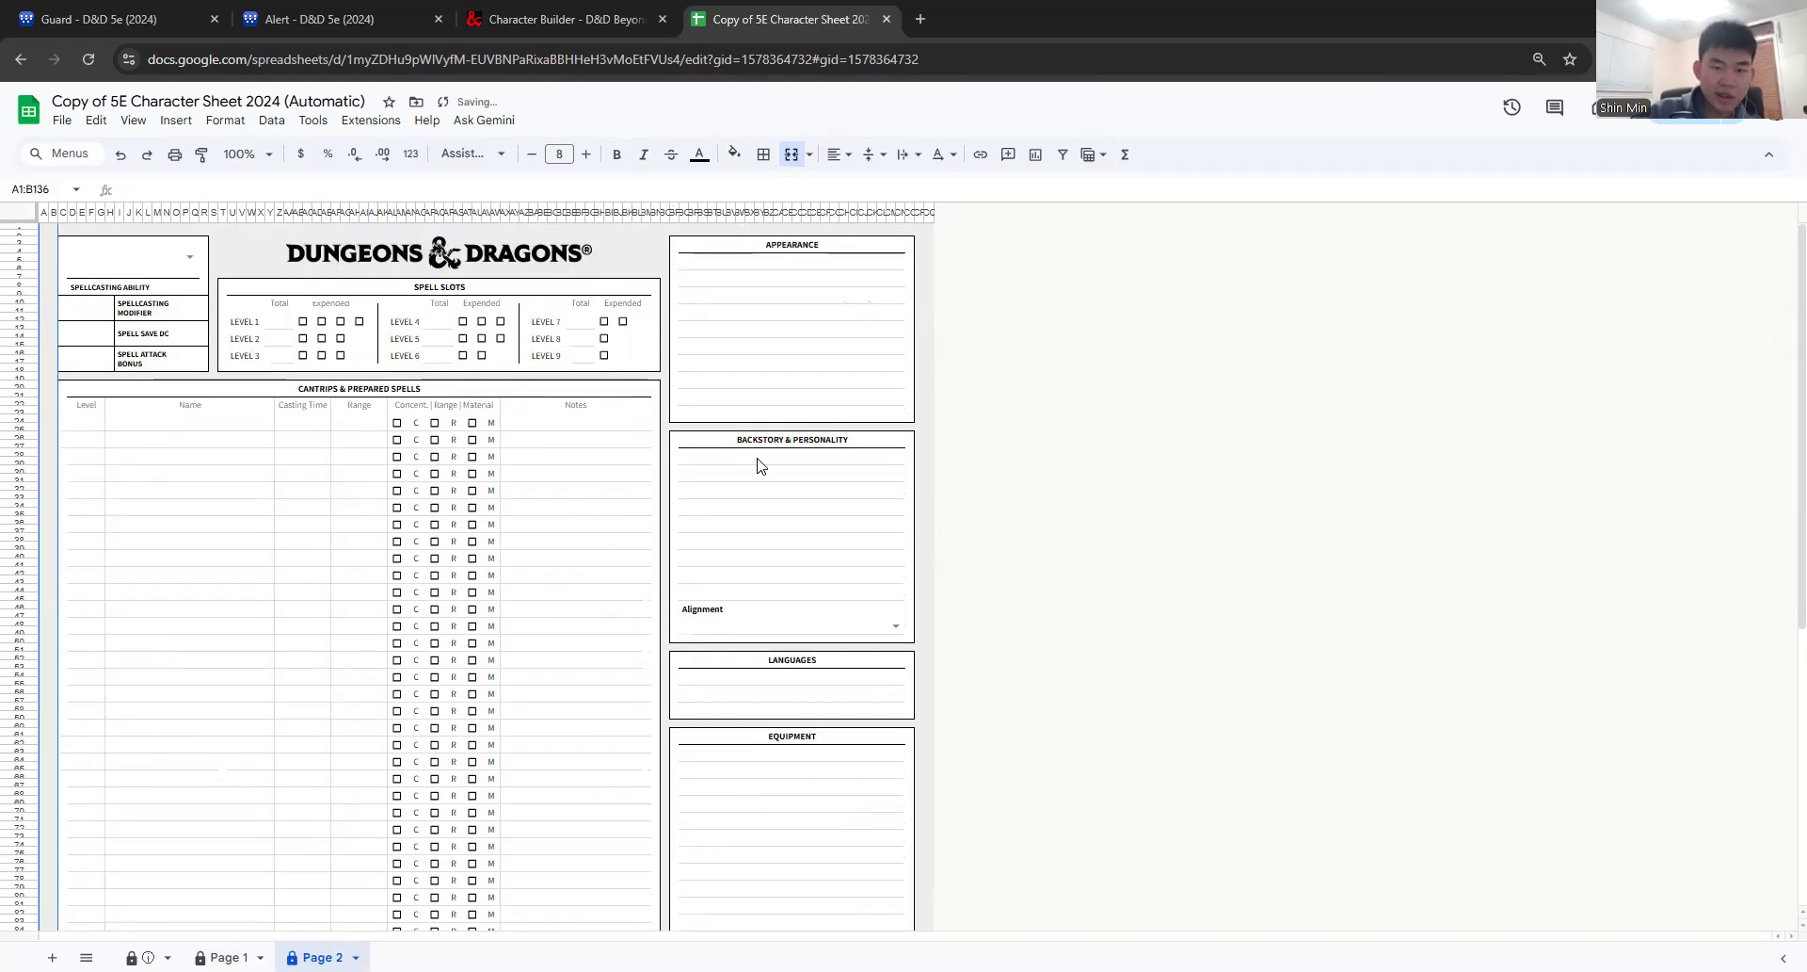
pyautogui.click(767, 770)
pyautogui.doubleClick(743, 770)
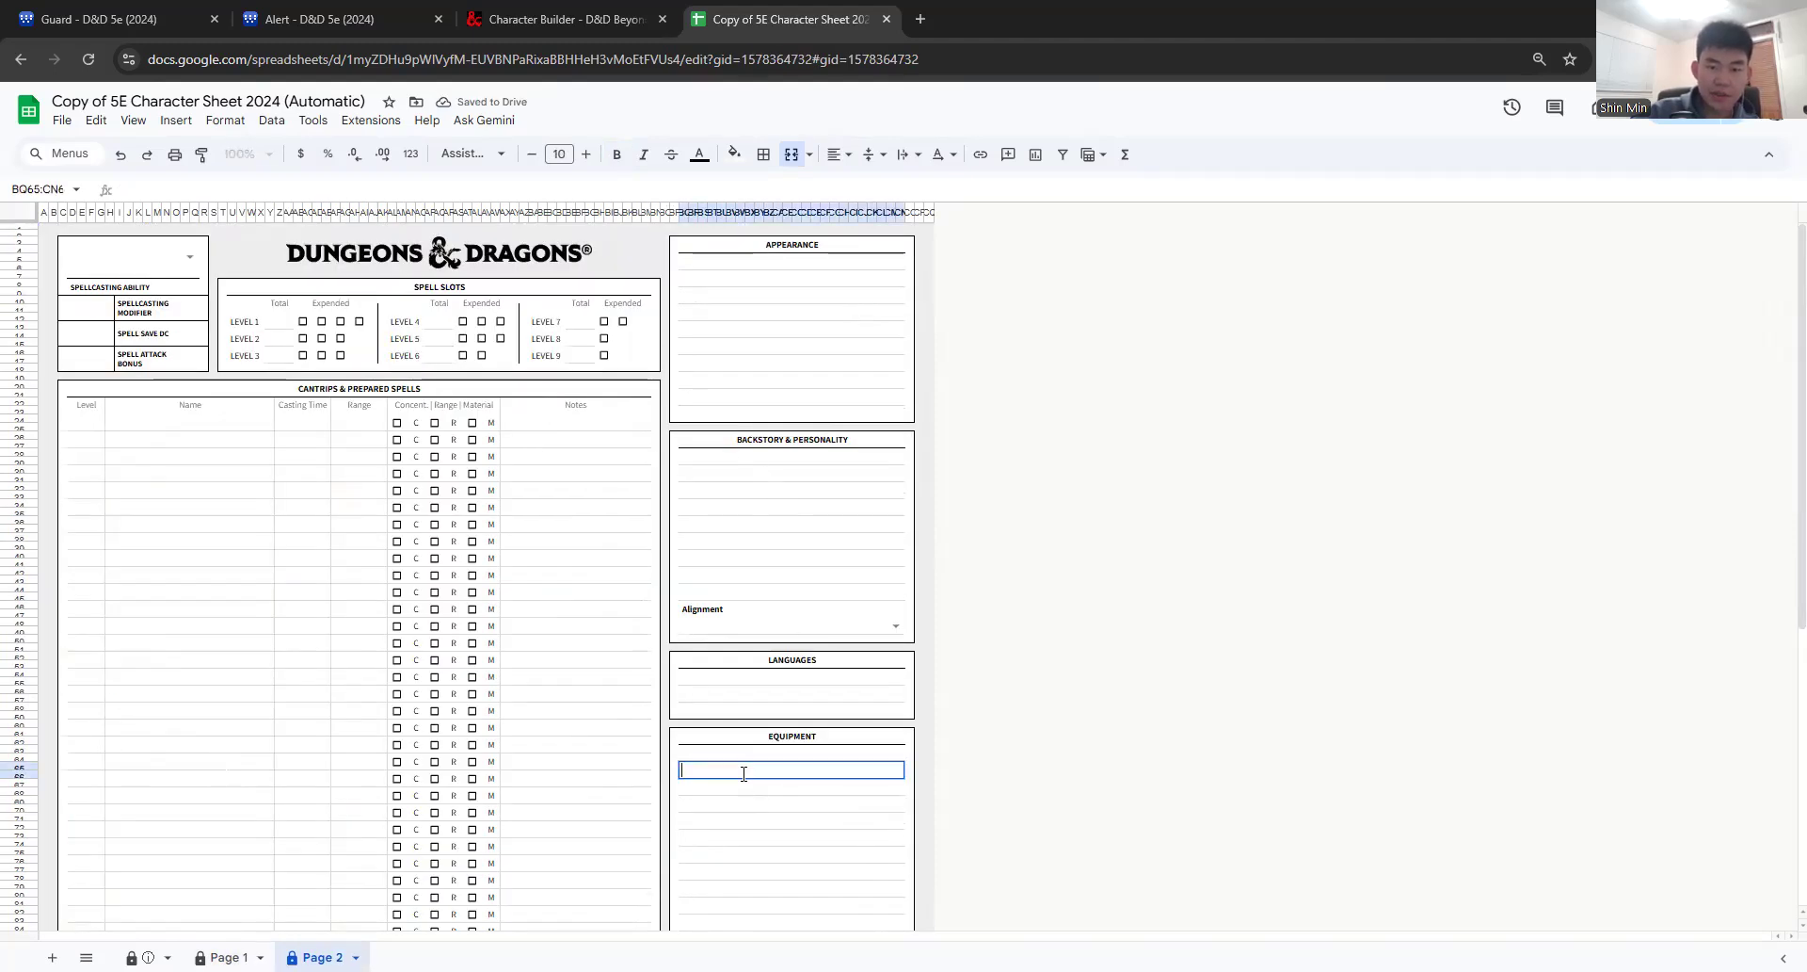
pyautogui.hotkey('ctrl', 'v')
# Step: Switch to the D&D Beyond character builder, review the Fighter class features and advance to the background page
pyautogui.click(564, 19)
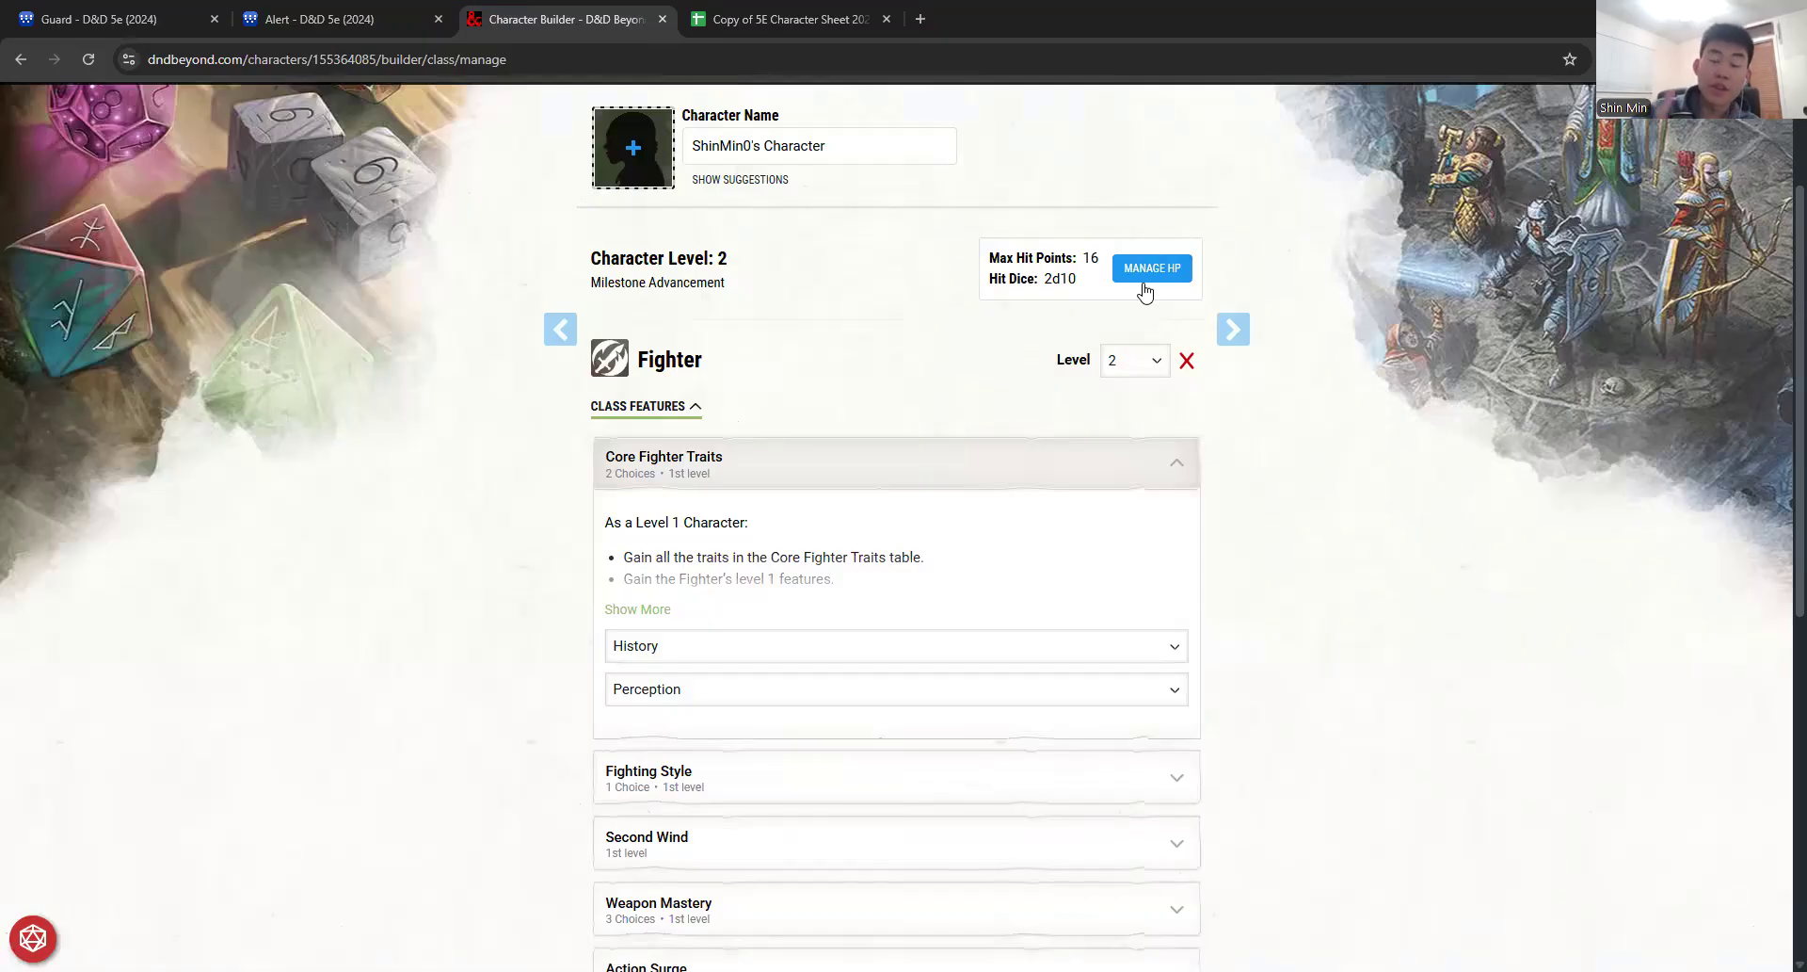
pyautogui.scroll(-1, 1145, 293)
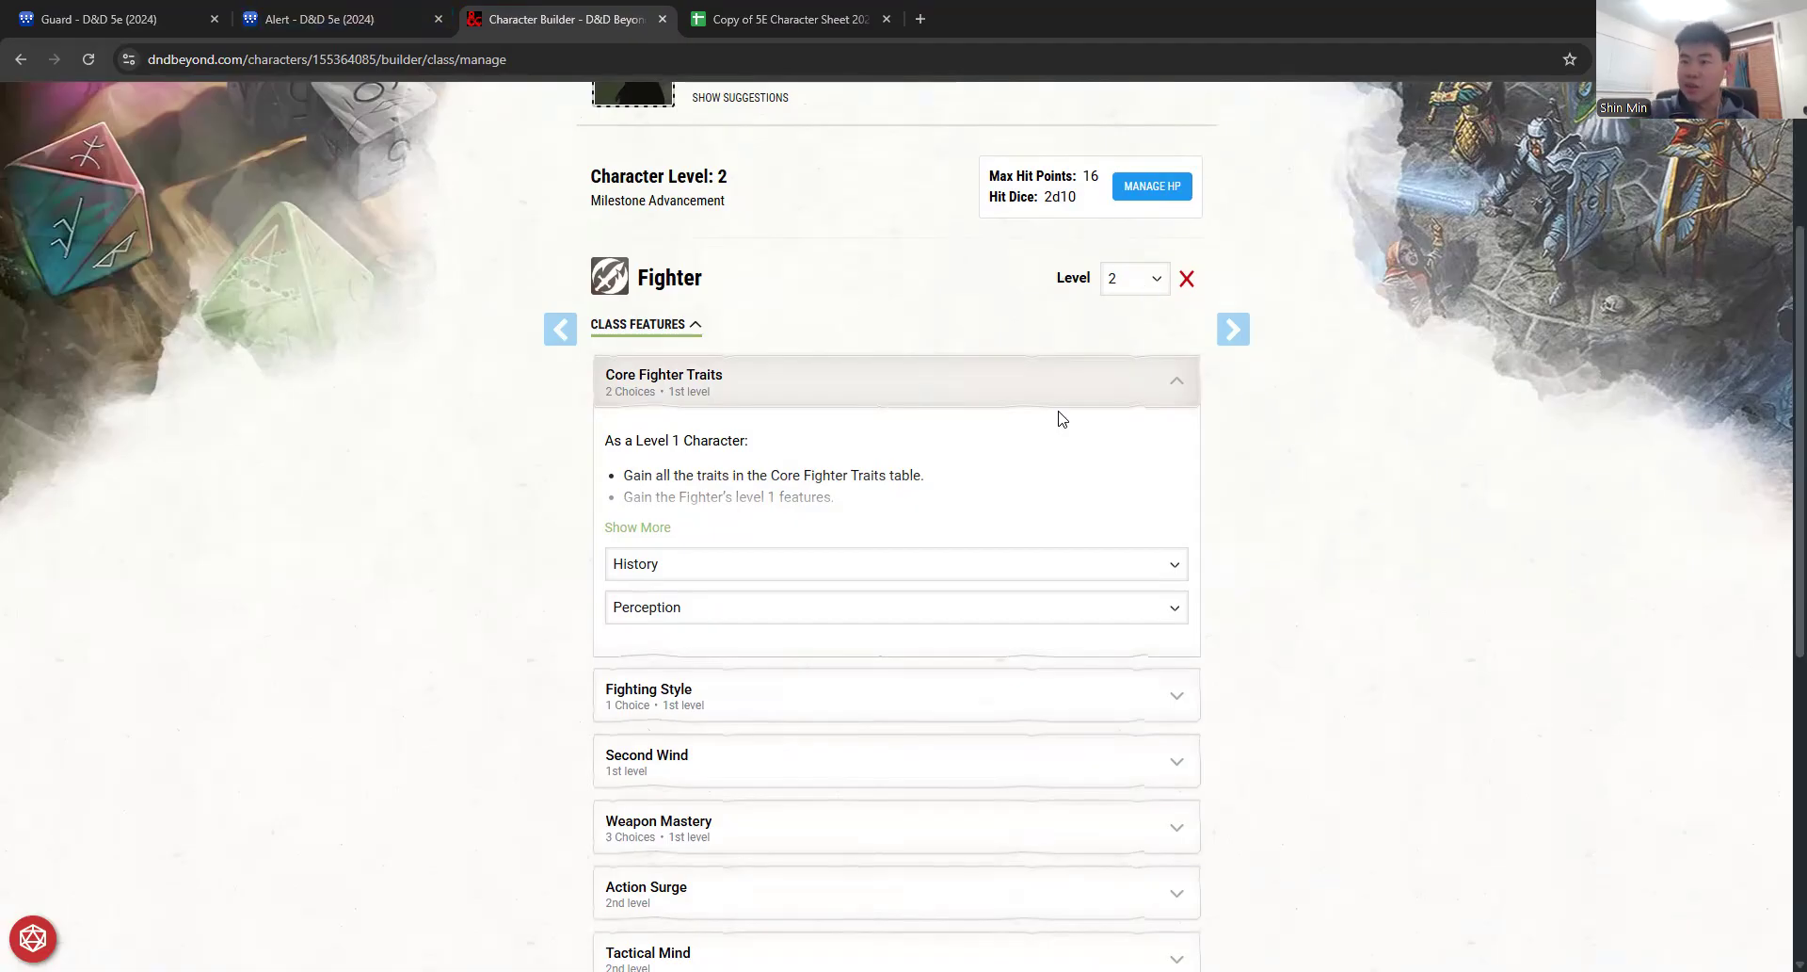
pyautogui.scroll(-1, 1061, 417)
pyautogui.scroll(-3, 1061, 417)
pyautogui.scroll(4, 1162, 403)
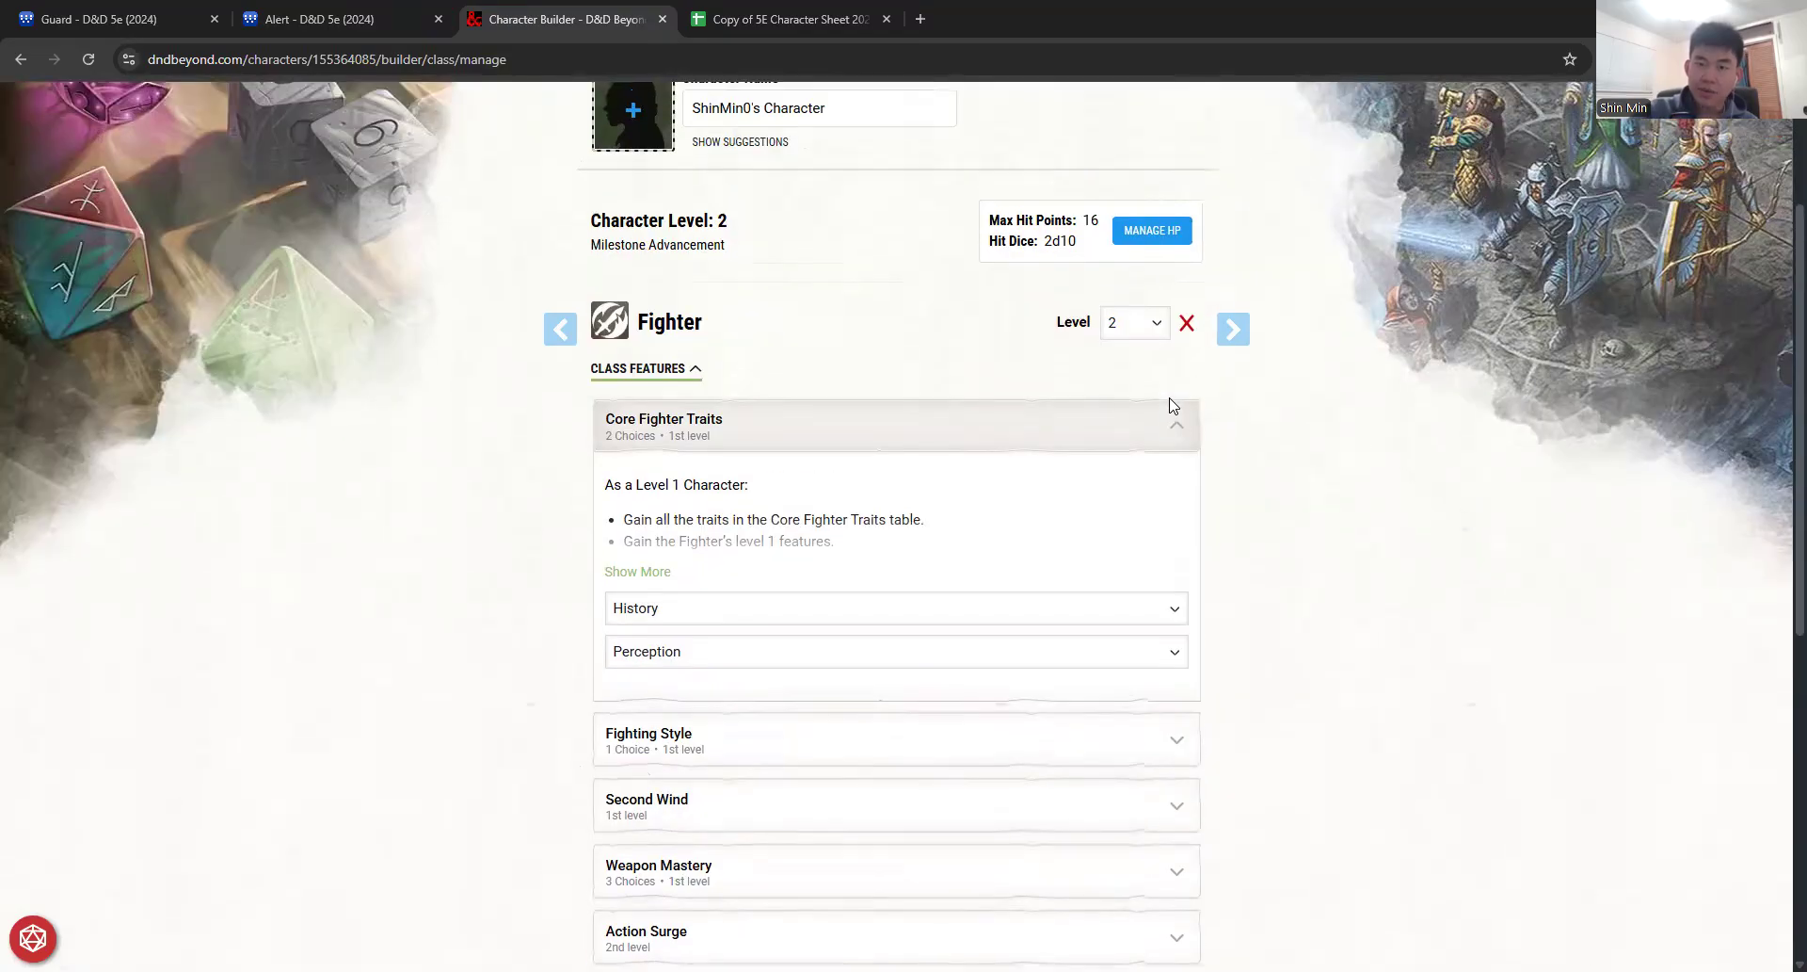
pyautogui.click(1237, 338)
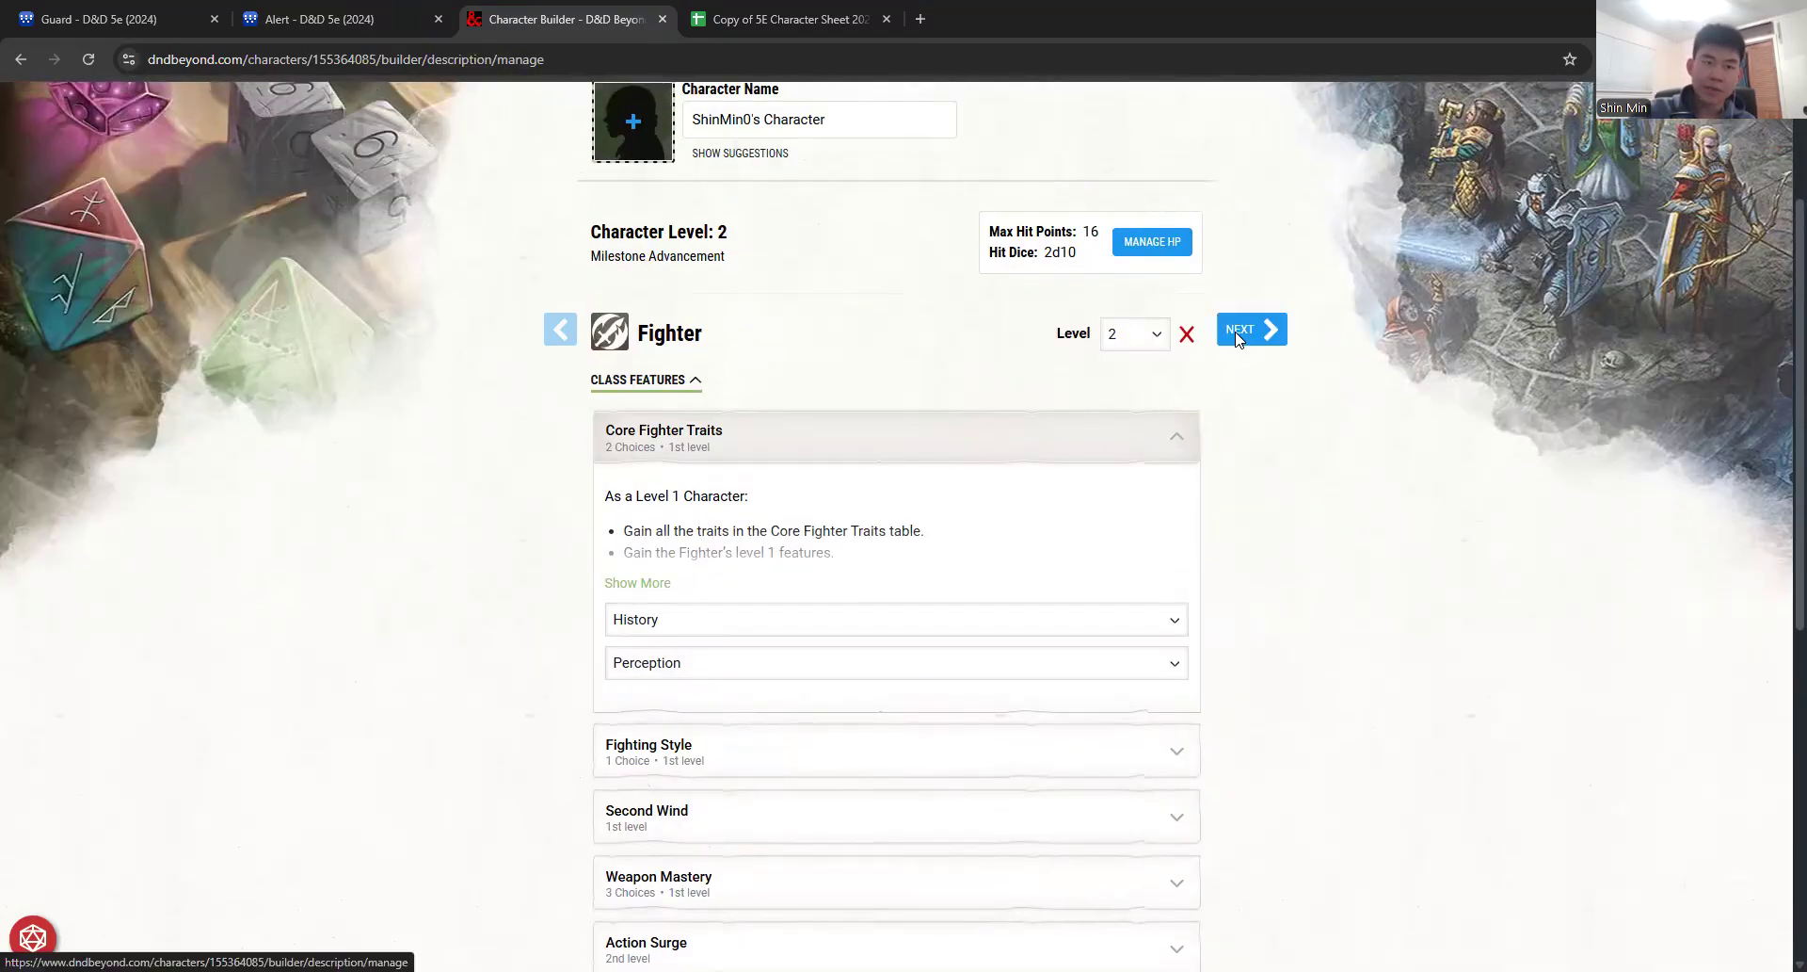
pyautogui.click(120, 8)
pyautogui.click(527, 19)
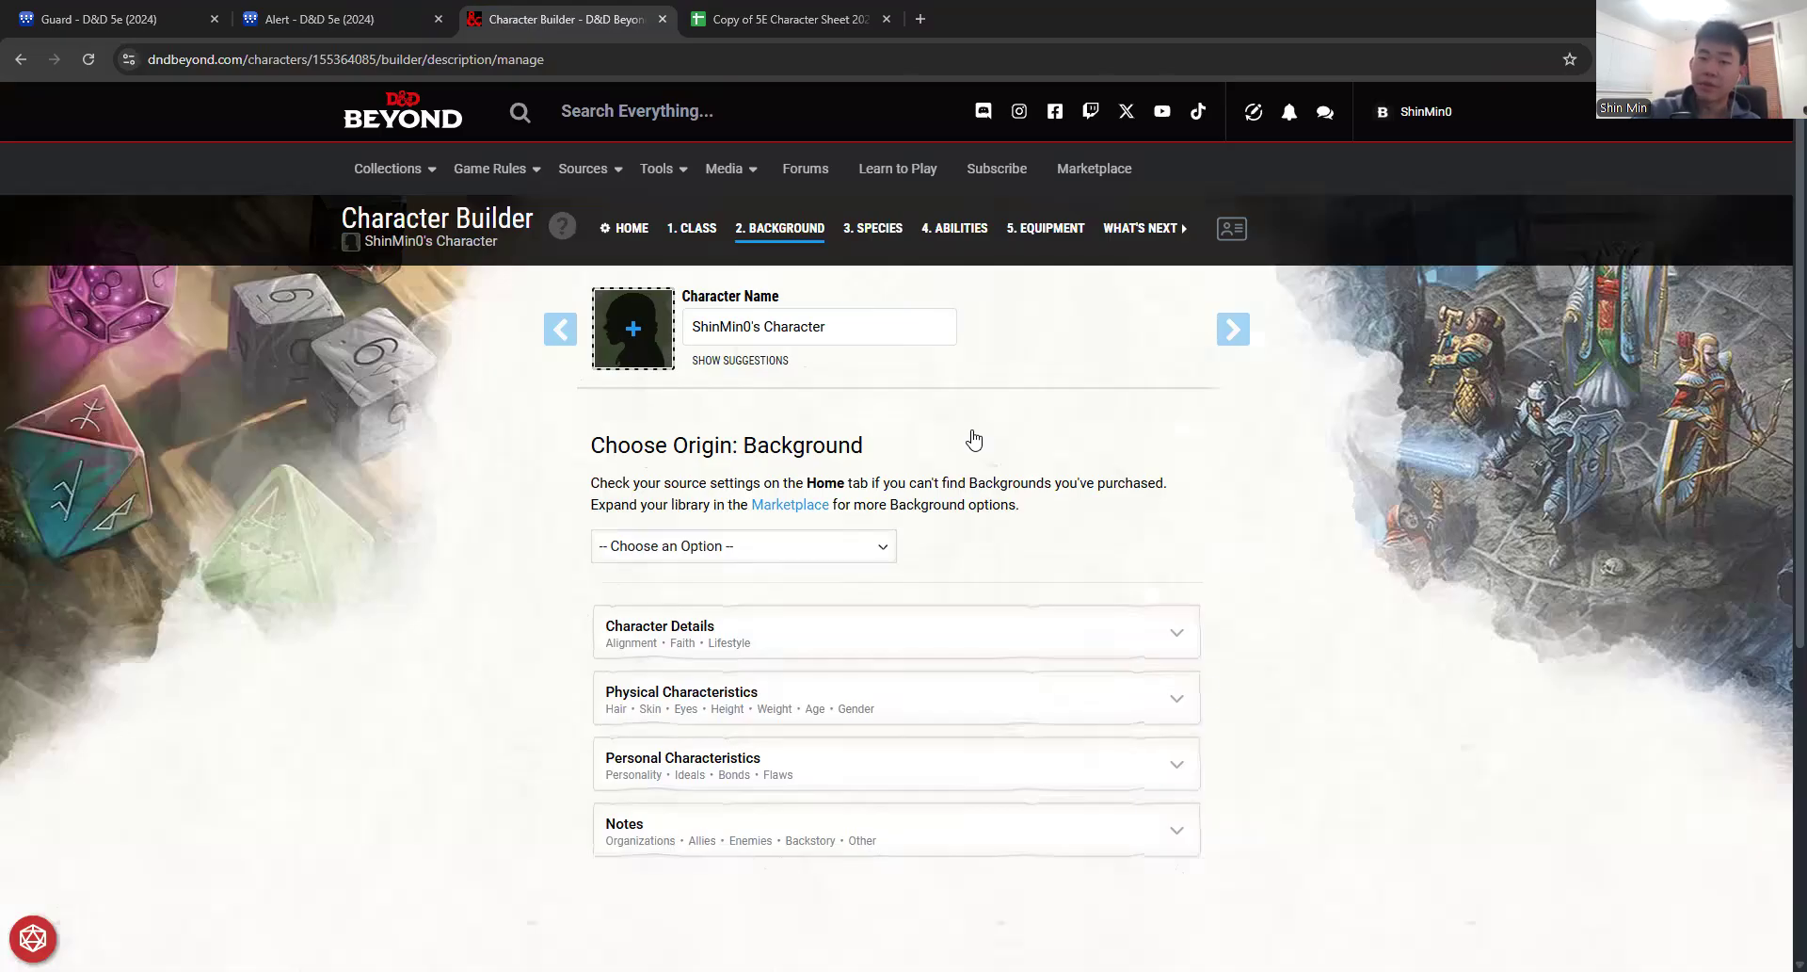
# Step: Choose the Core Rules Soldier background and set its tool proficiency to Playing Card Set
pyautogui.click(763, 543)
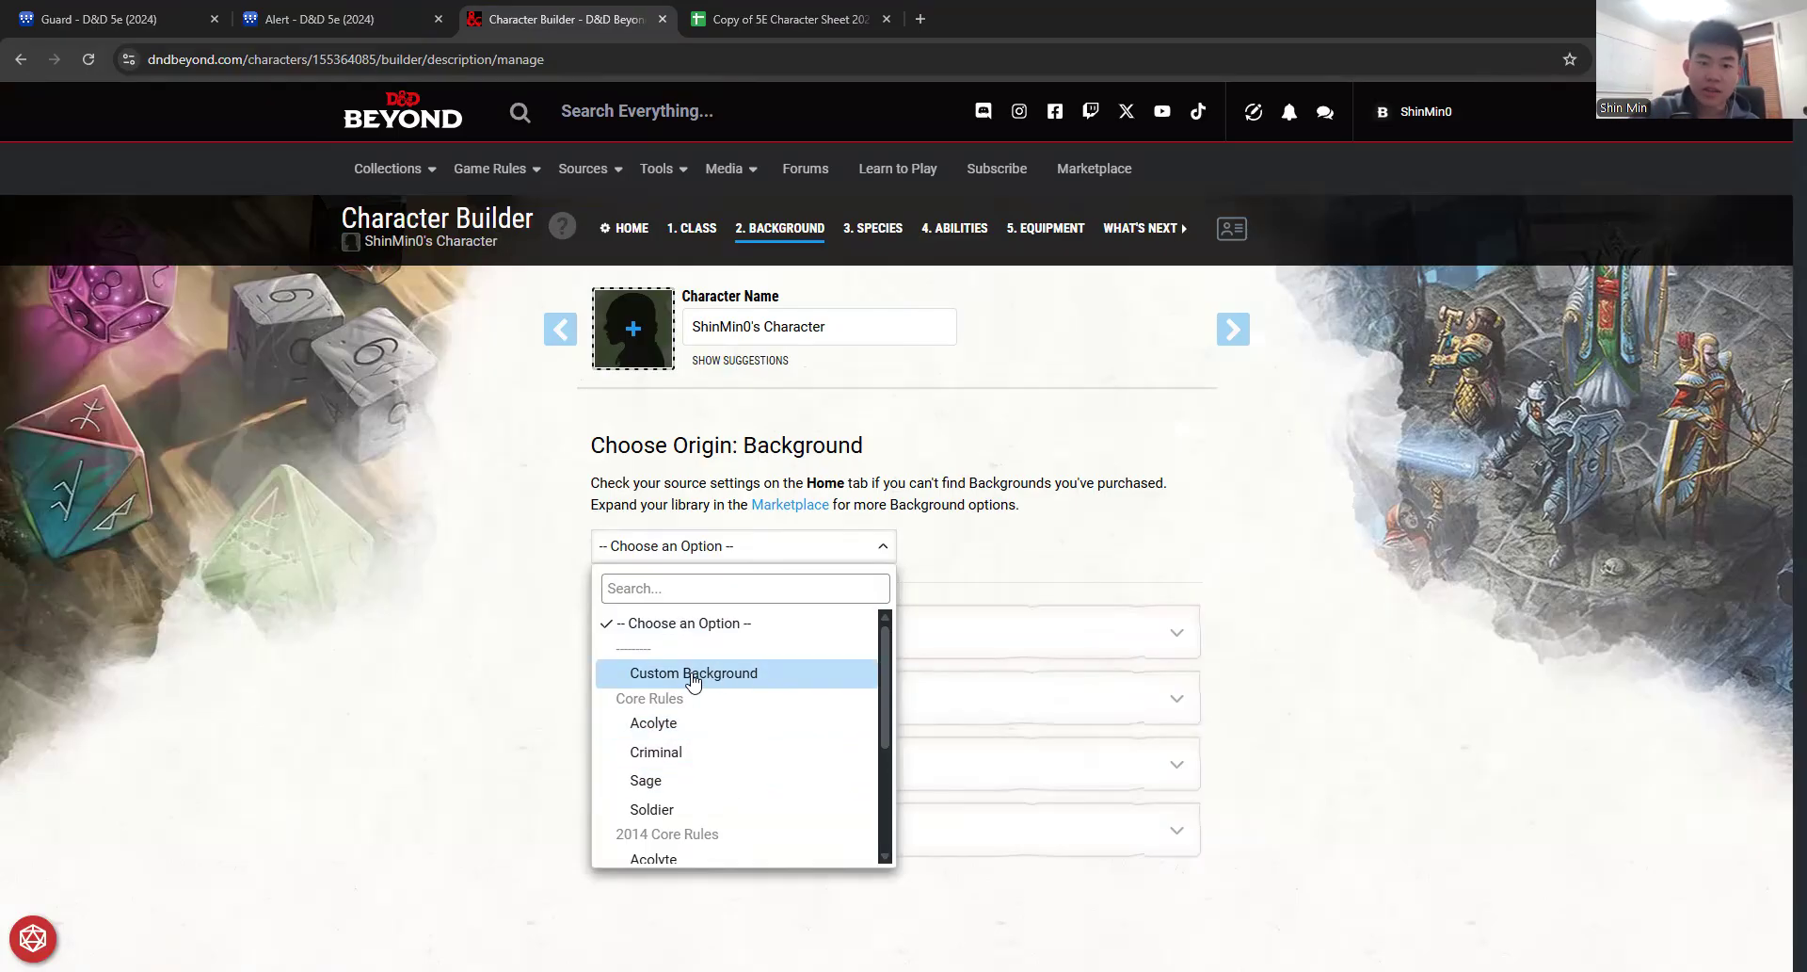
pyautogui.scroll(-1, 692, 682)
pyautogui.click(651, 754)
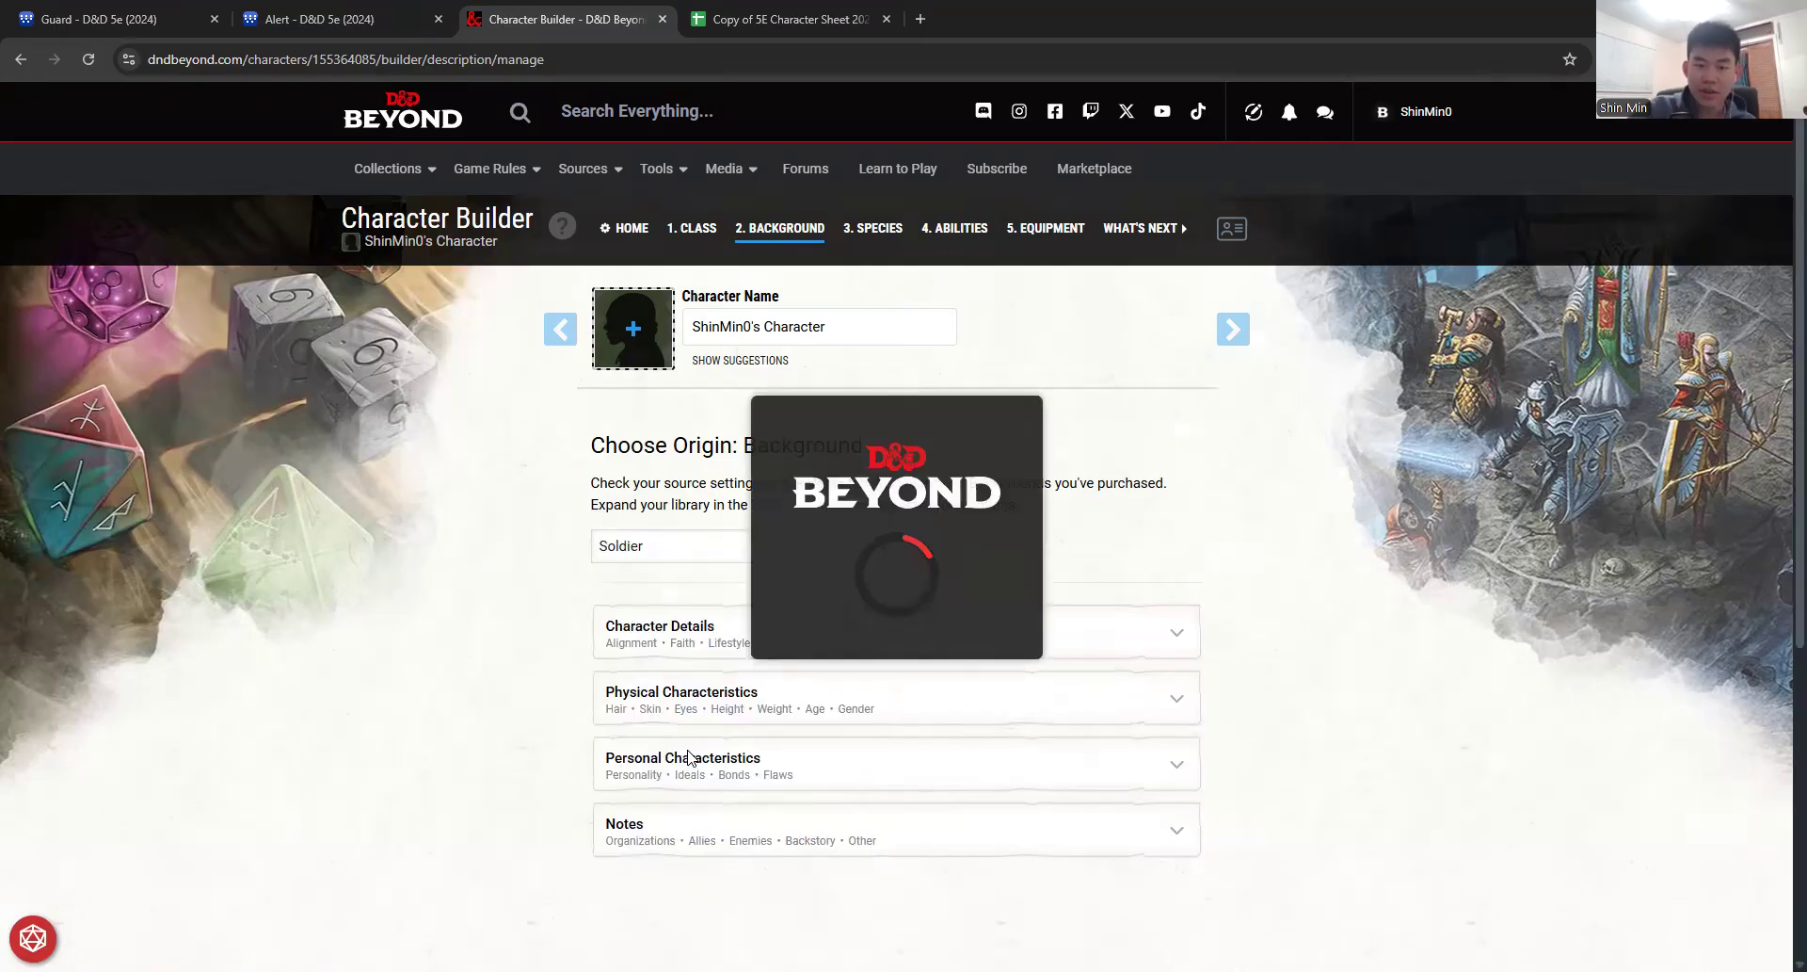
pyautogui.scroll(-1, 701, 706)
pyautogui.click(708, 657)
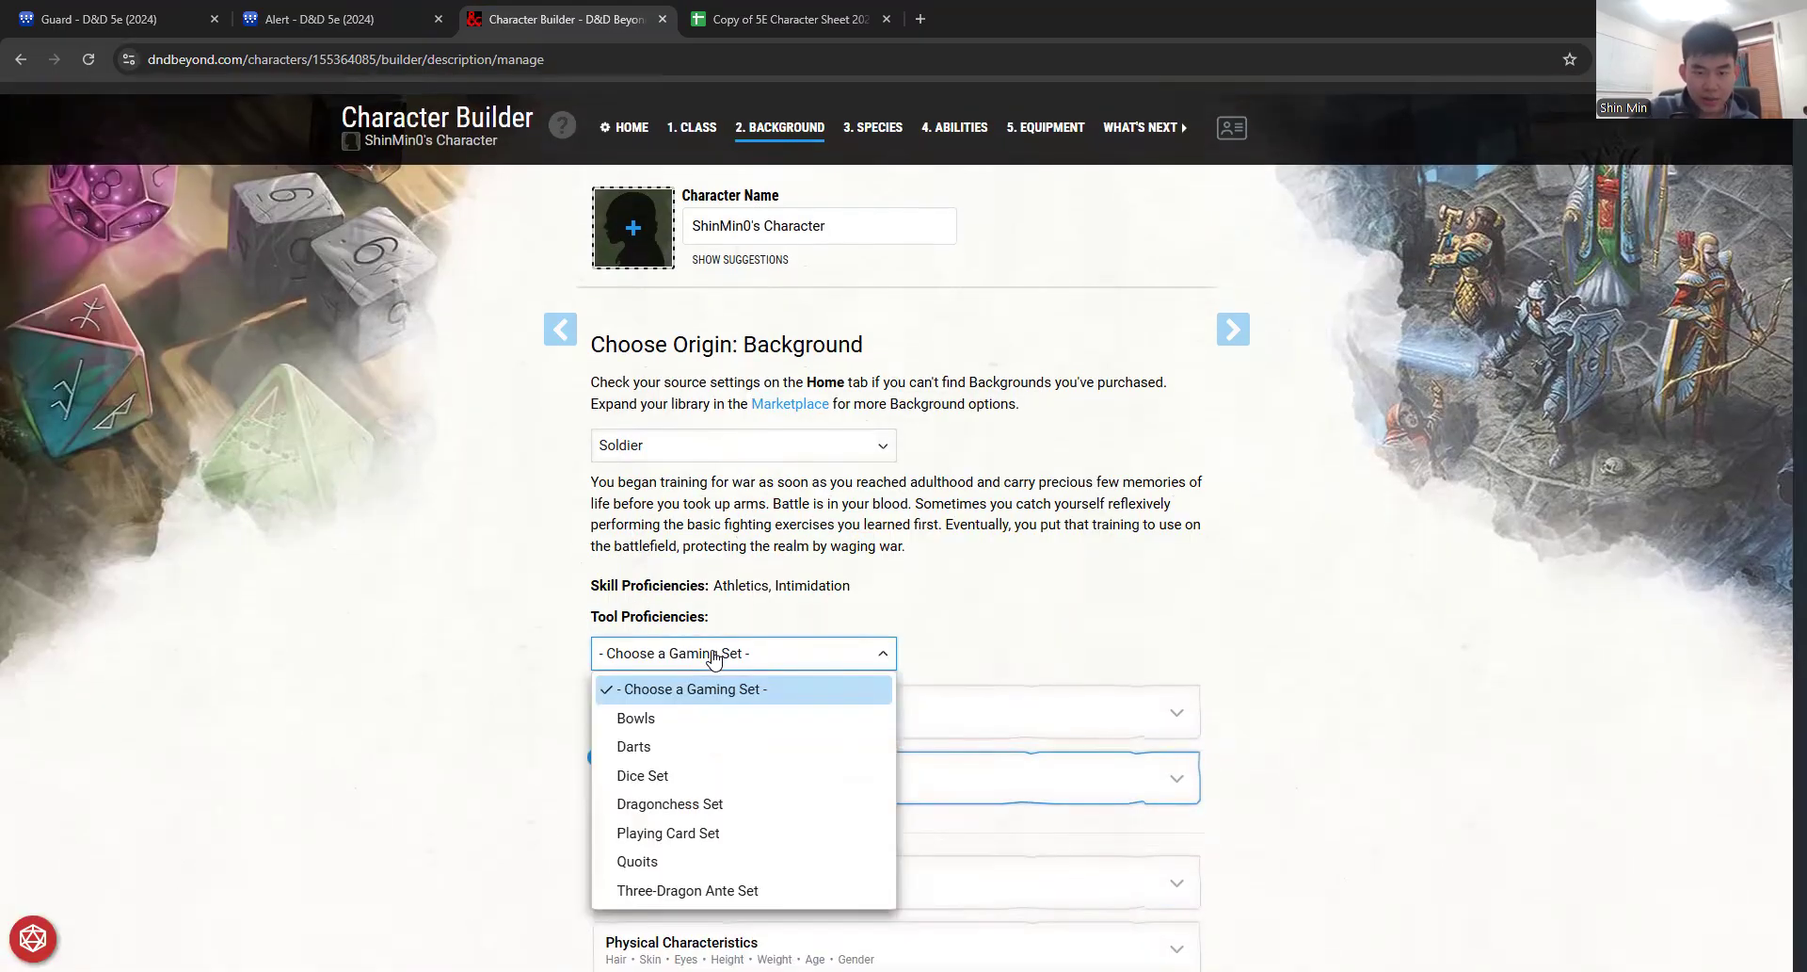
pyautogui.click(691, 838)
# Step: Set the Soldier background's ability scores to Increase three scores (+1 / +1 / +1)
pyautogui.click(711, 770)
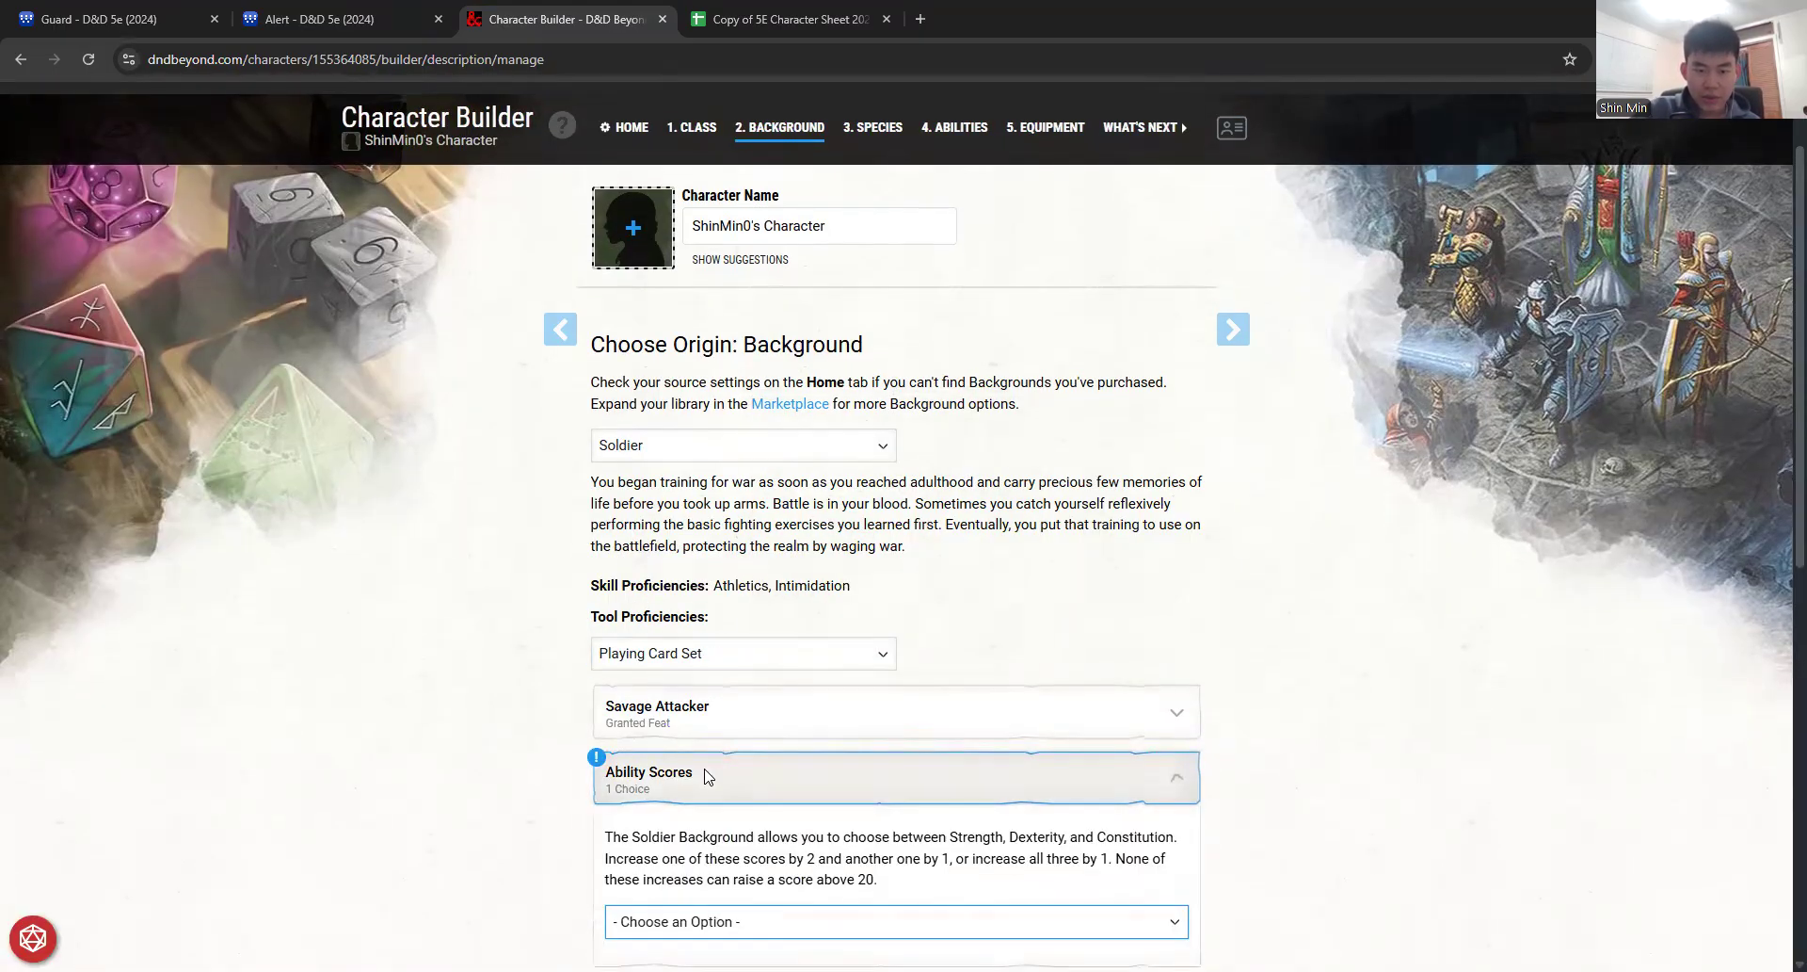
pyautogui.click(683, 910)
pyautogui.click(709, 894)
pyautogui.scroll(-2, 711, 890)
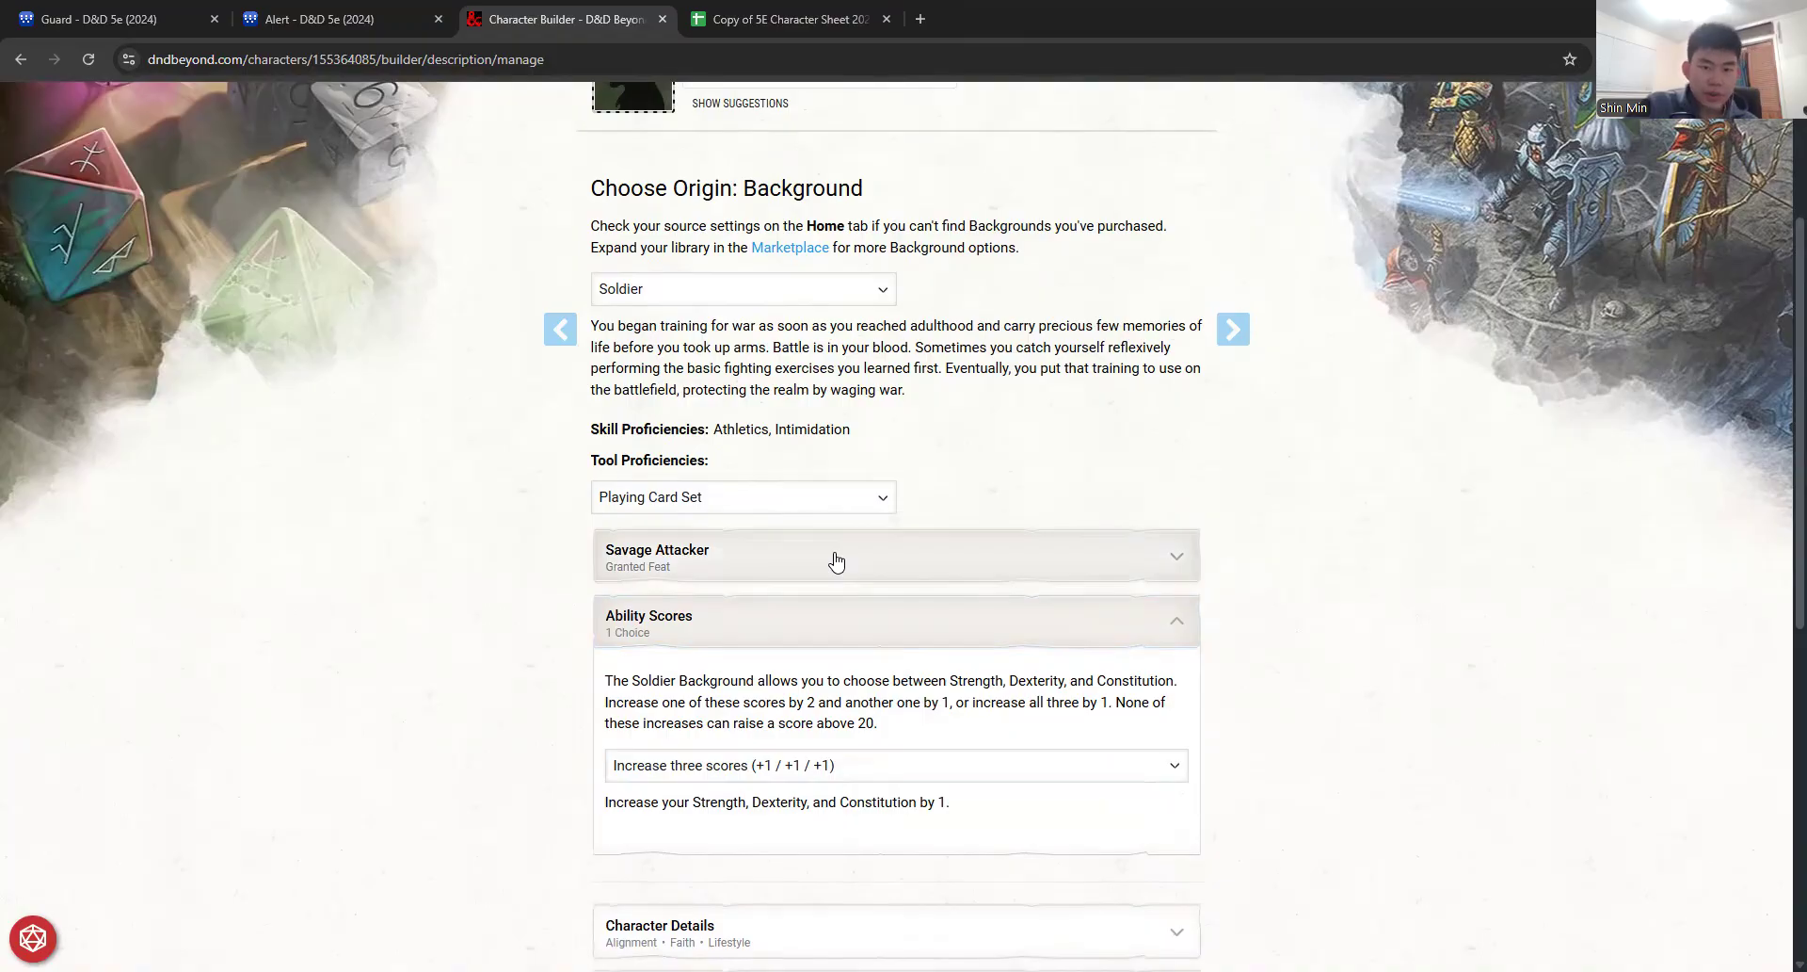
# Step: Examine the description of the Savage Attacker feat granted by the Soldier background, then collapse it
pyautogui.scroll(1, 809, 473)
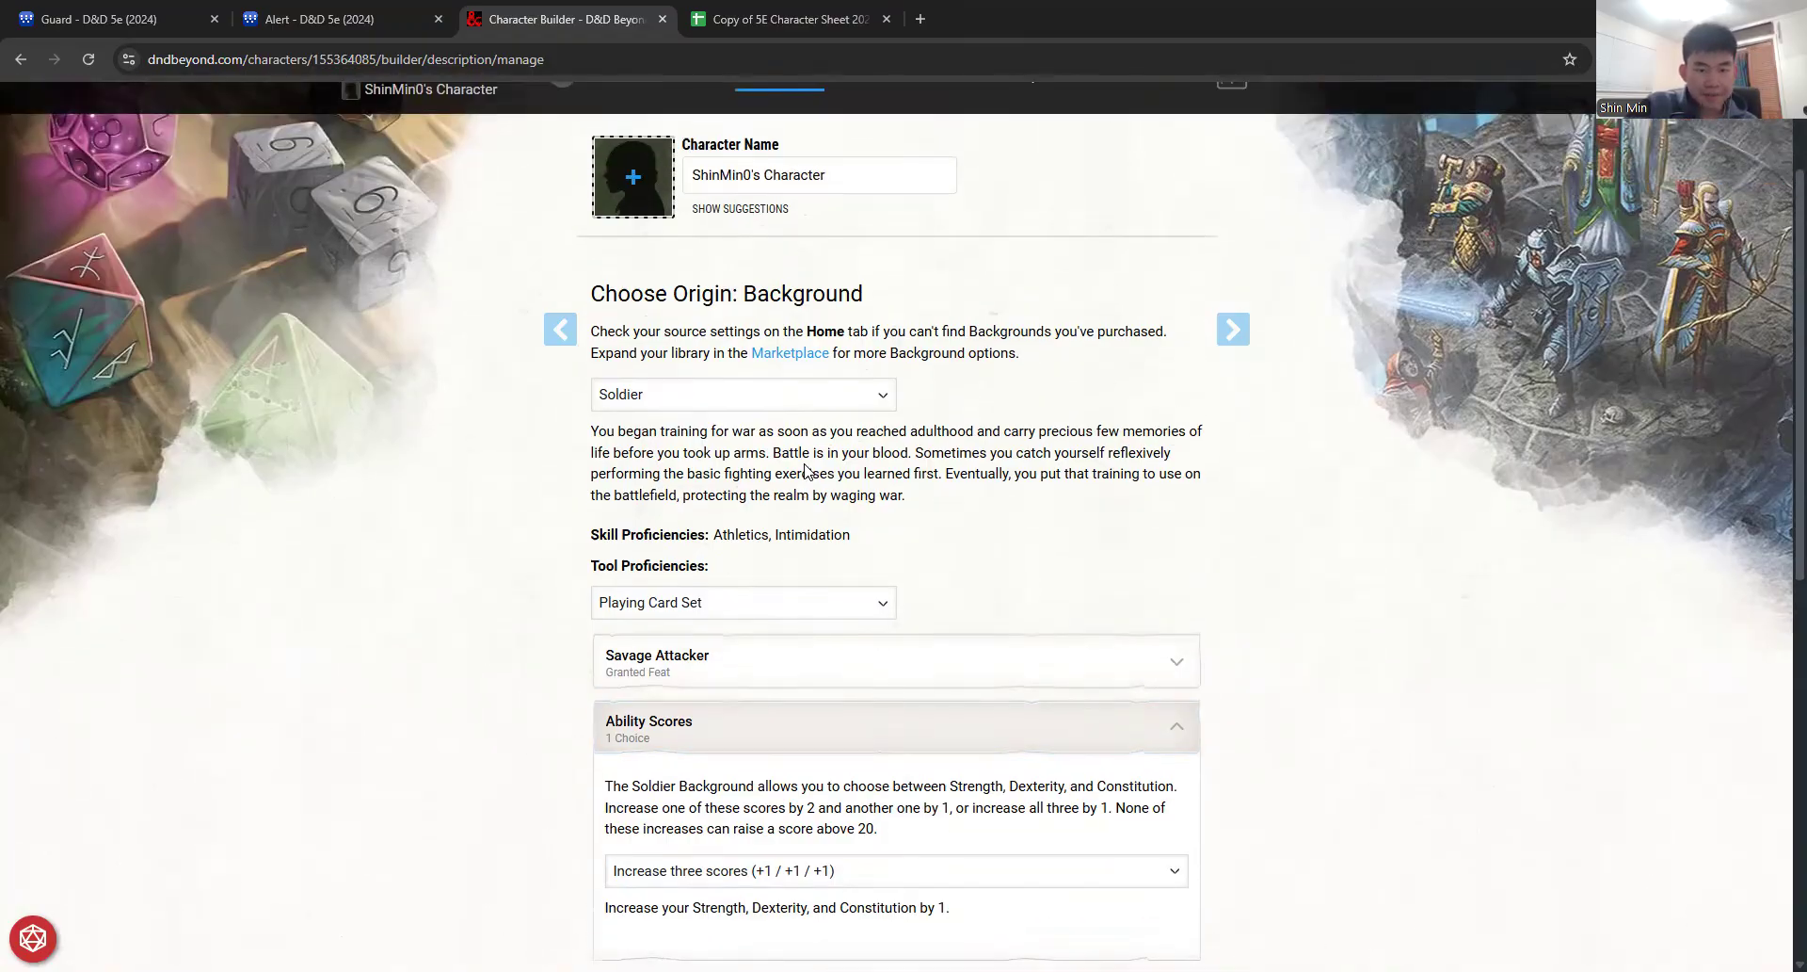
pyautogui.click(931, 677)
pyautogui.scroll(-1, 1029, 678)
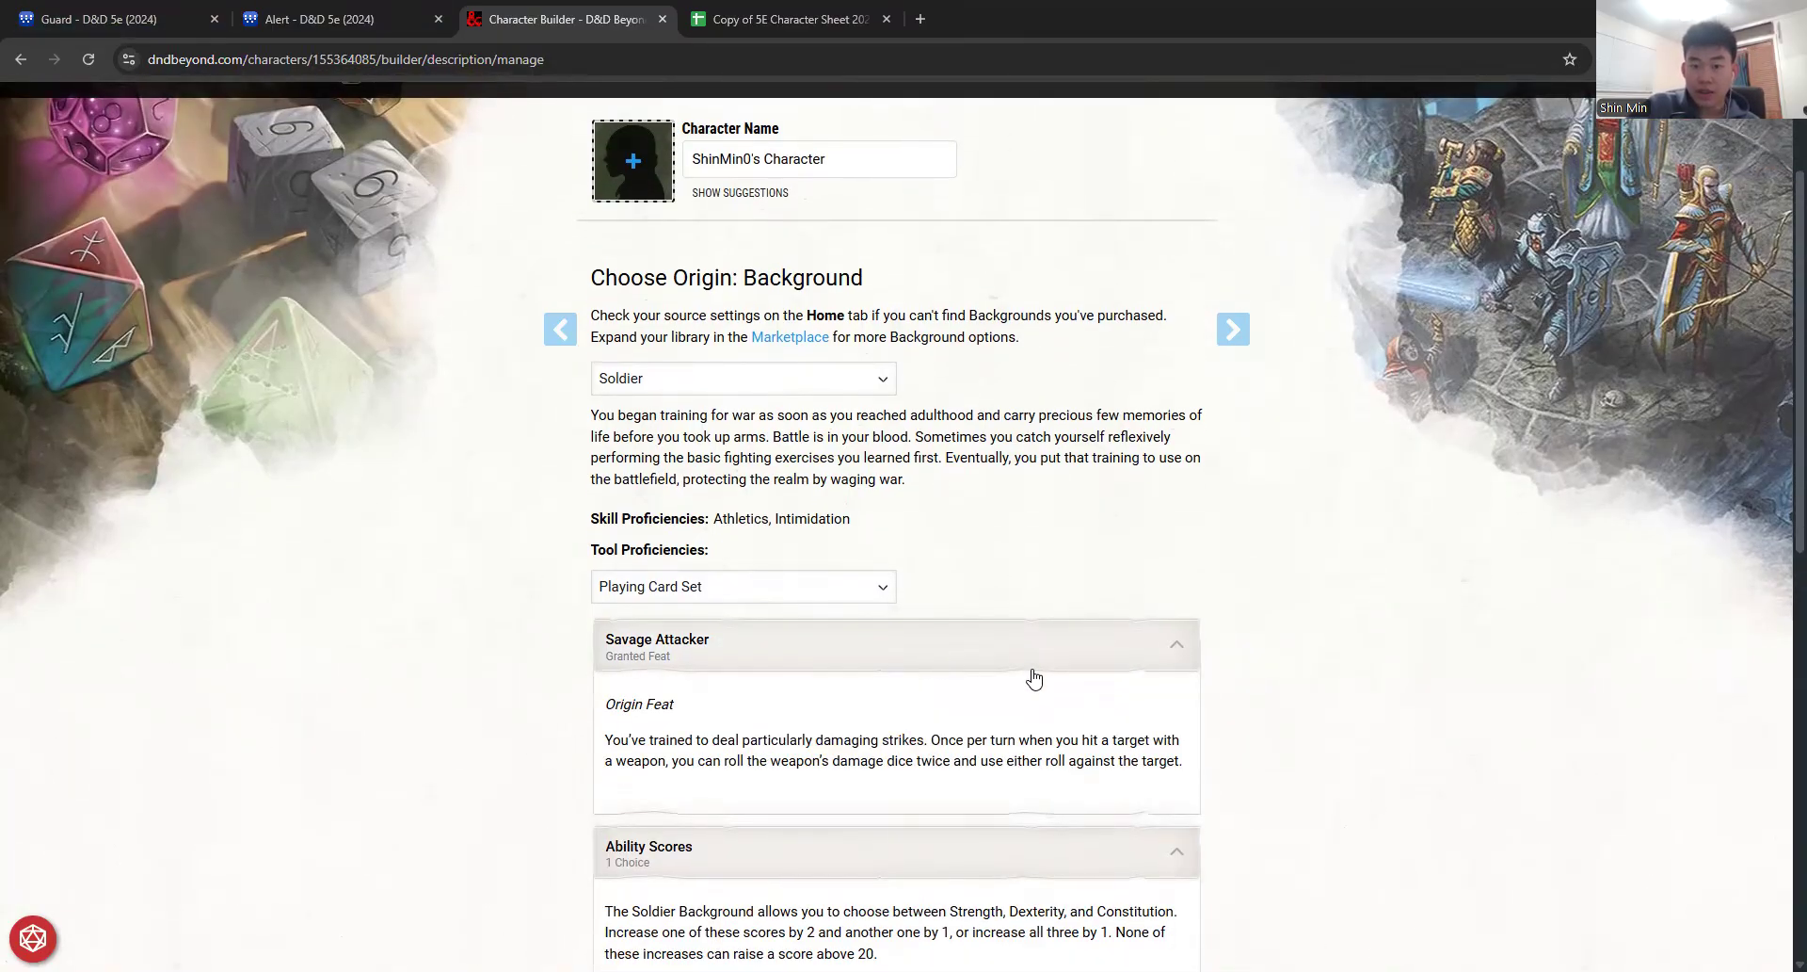
pyautogui.click(1092, 657)
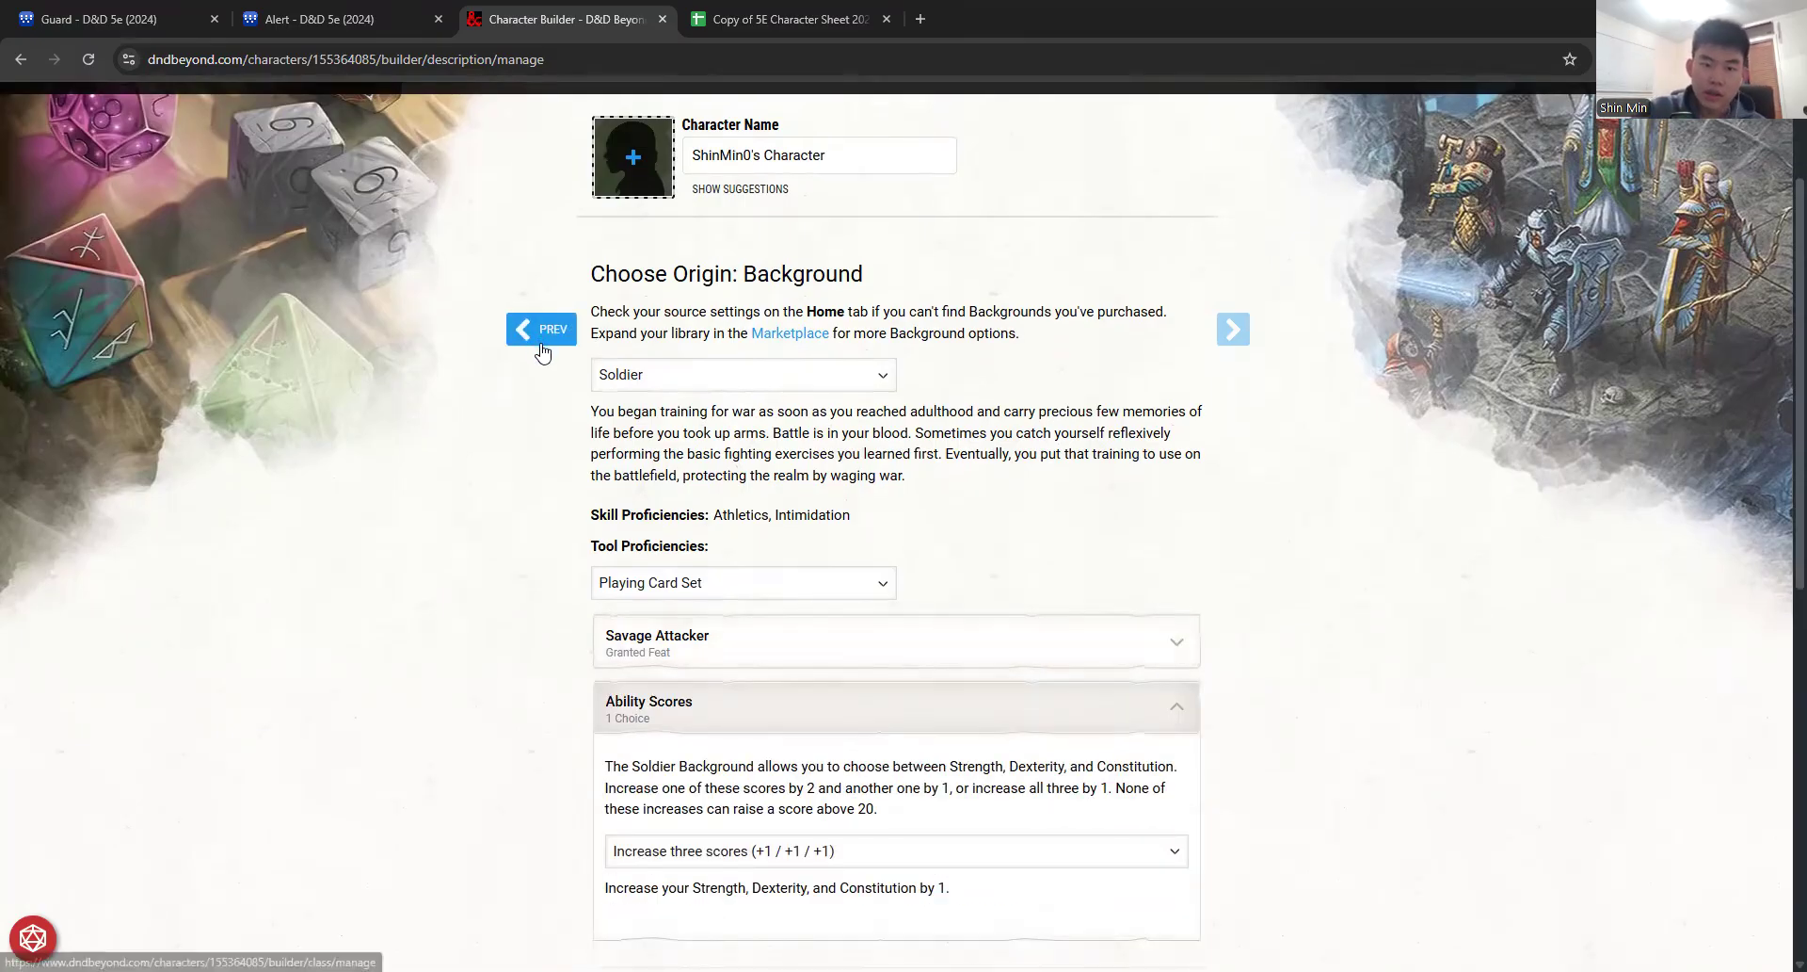
# Step: Check the Guard page's gaming set entry on the wiki and add chess to the character sheet's Equipment line
pyautogui.hotkey('ctrl', '1')
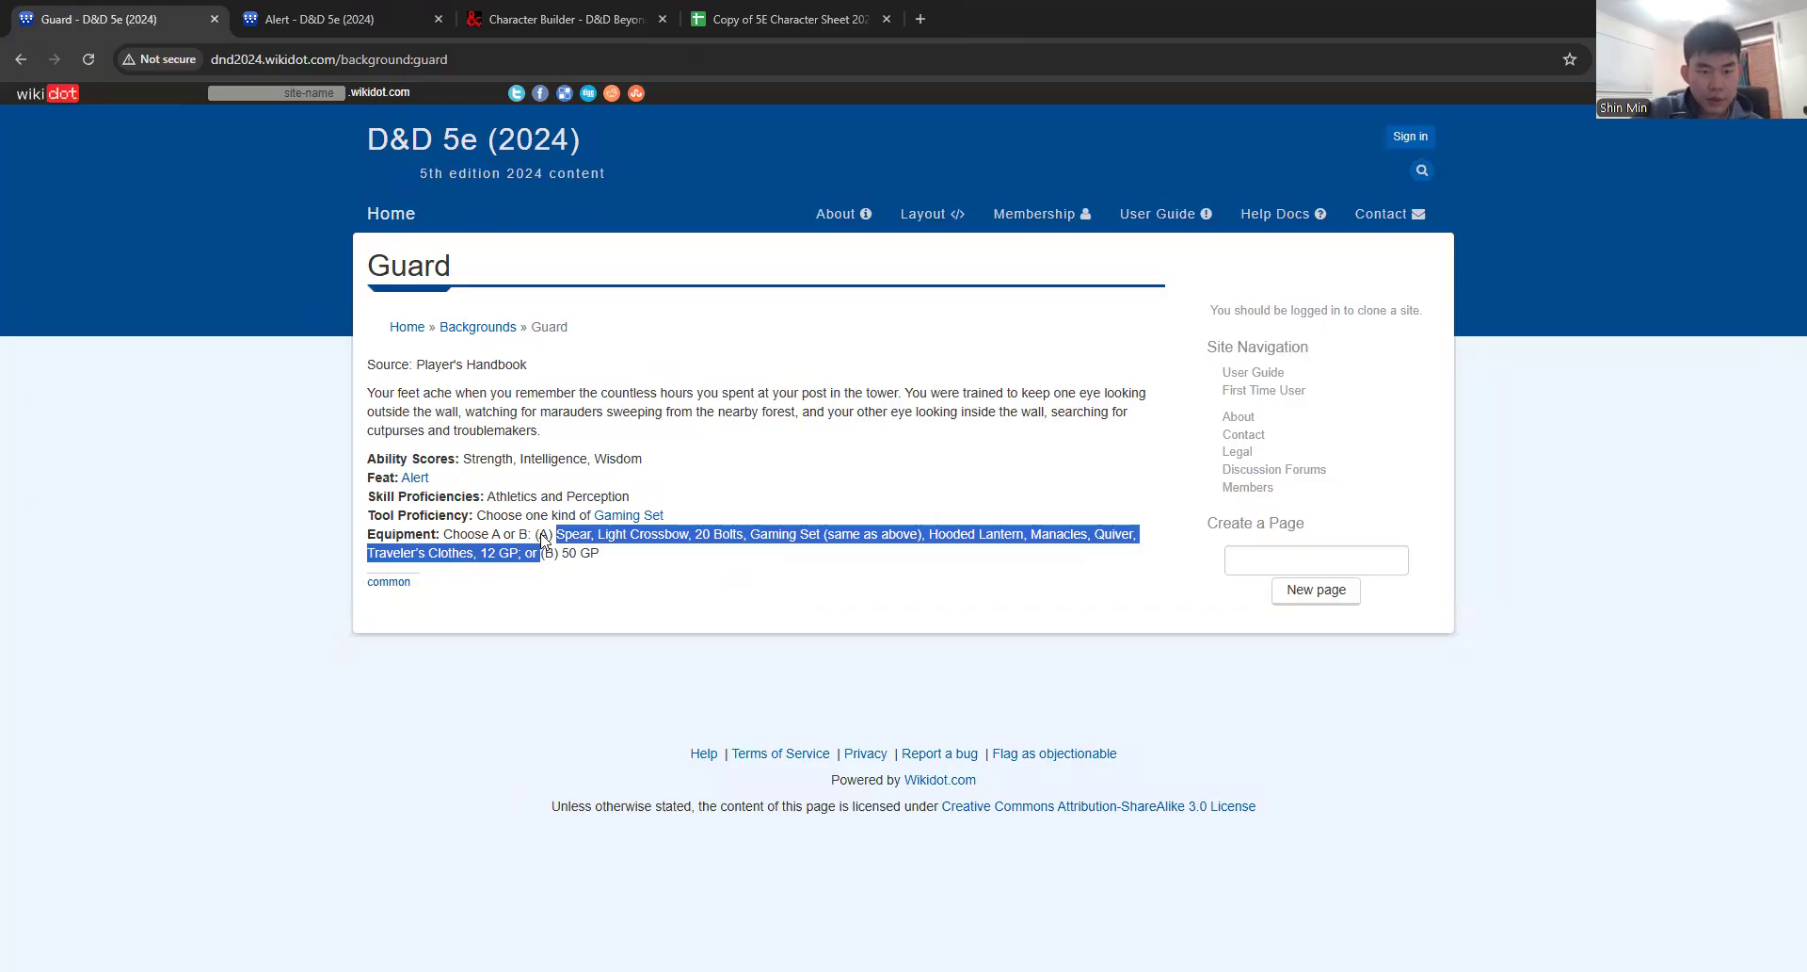
pyautogui.click(496, 525)
pyautogui.hotkey('ctrl', '4')
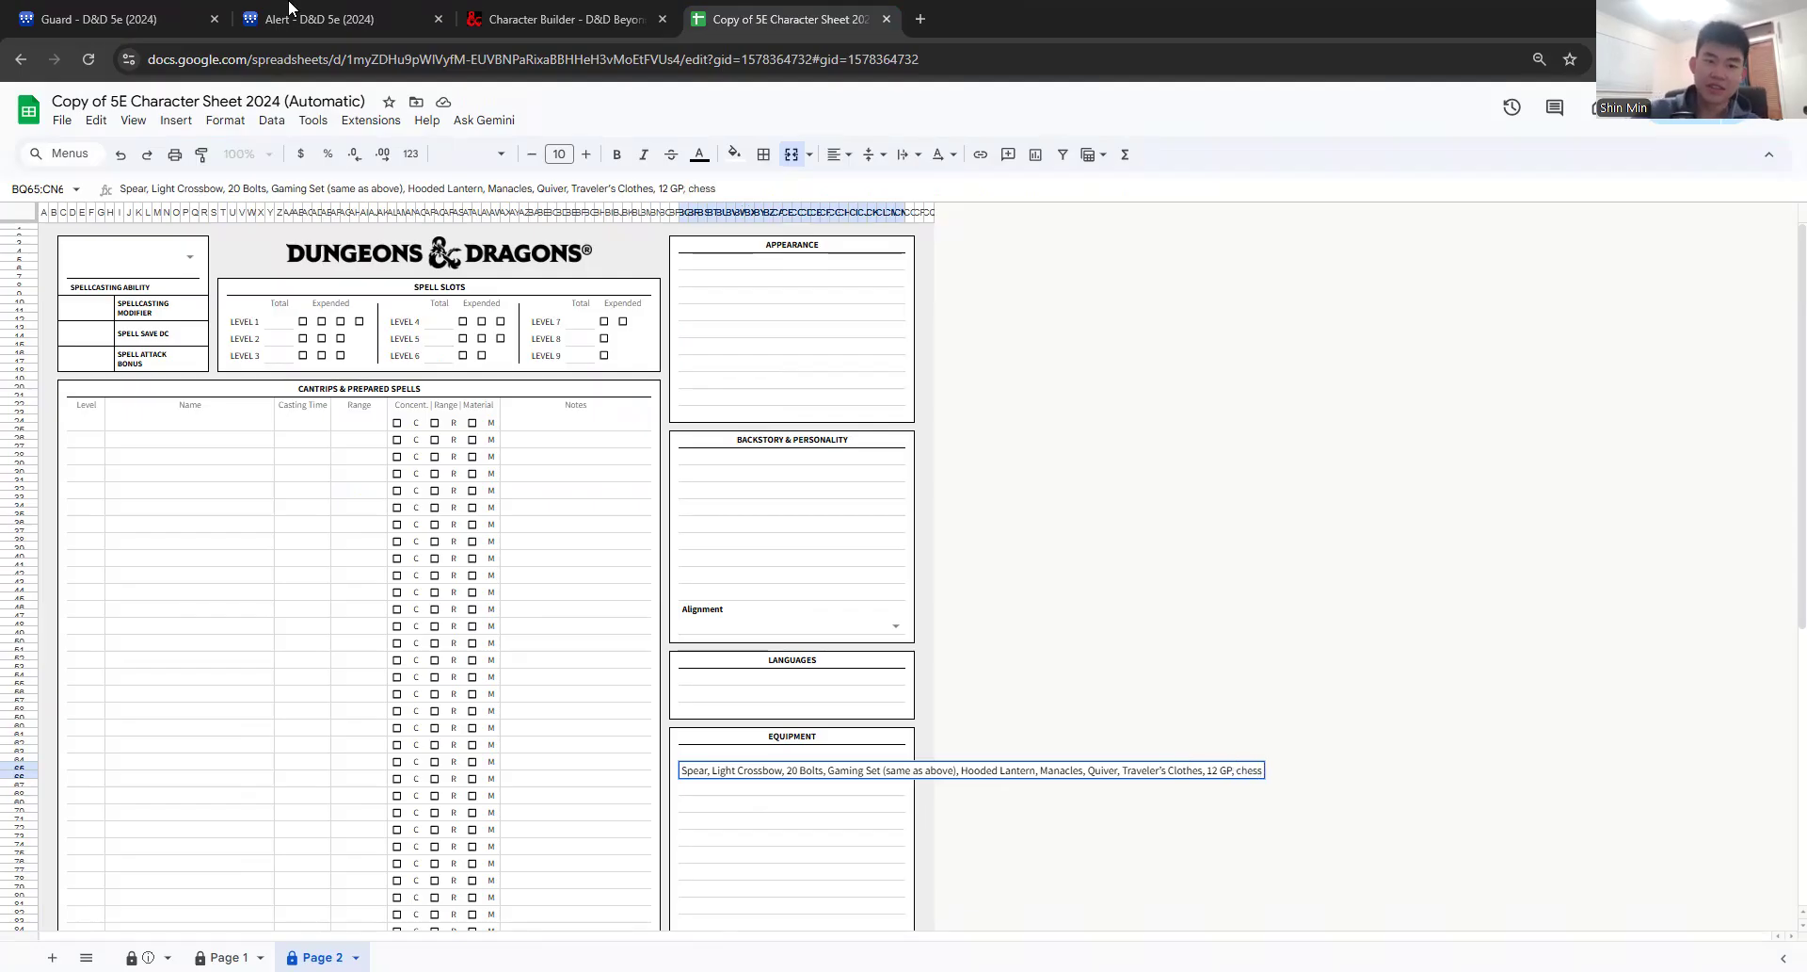
# Step: Return to the D&D Beyond character builder, advance to the species page and look through the Core Rules species
pyautogui.hotkey('ctrl', '1')
pyautogui.hotkey('ctrl', '2')
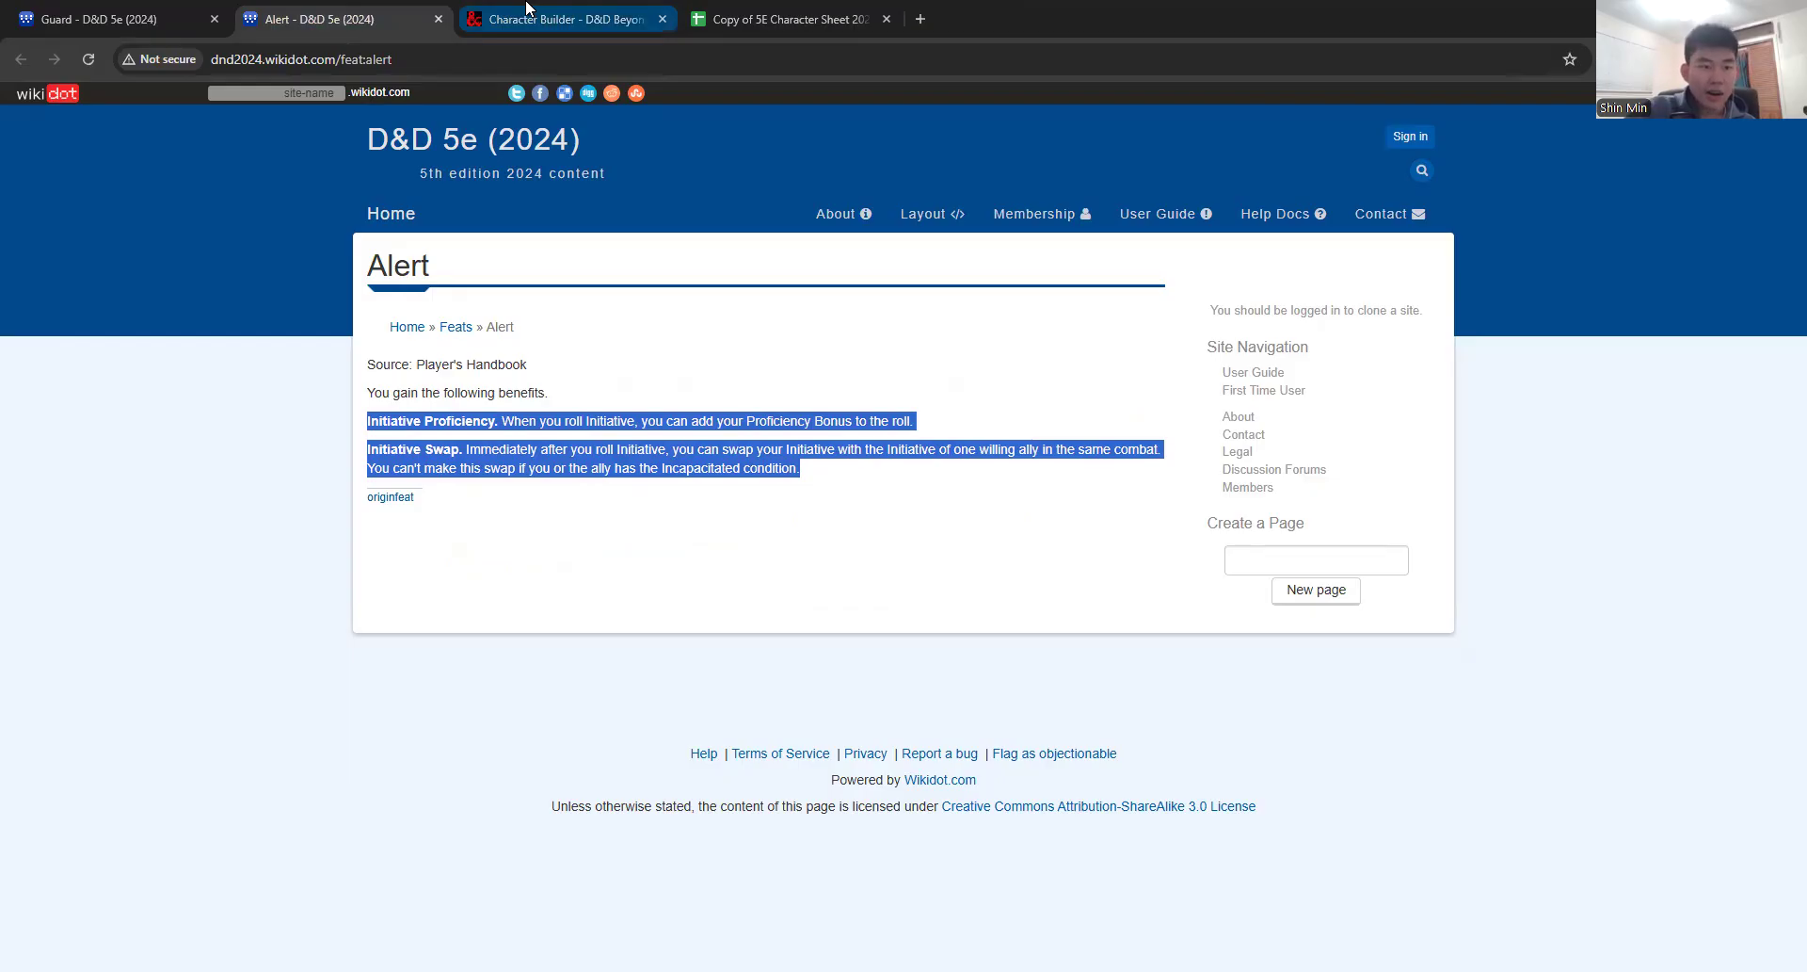
pyautogui.click(527, 7)
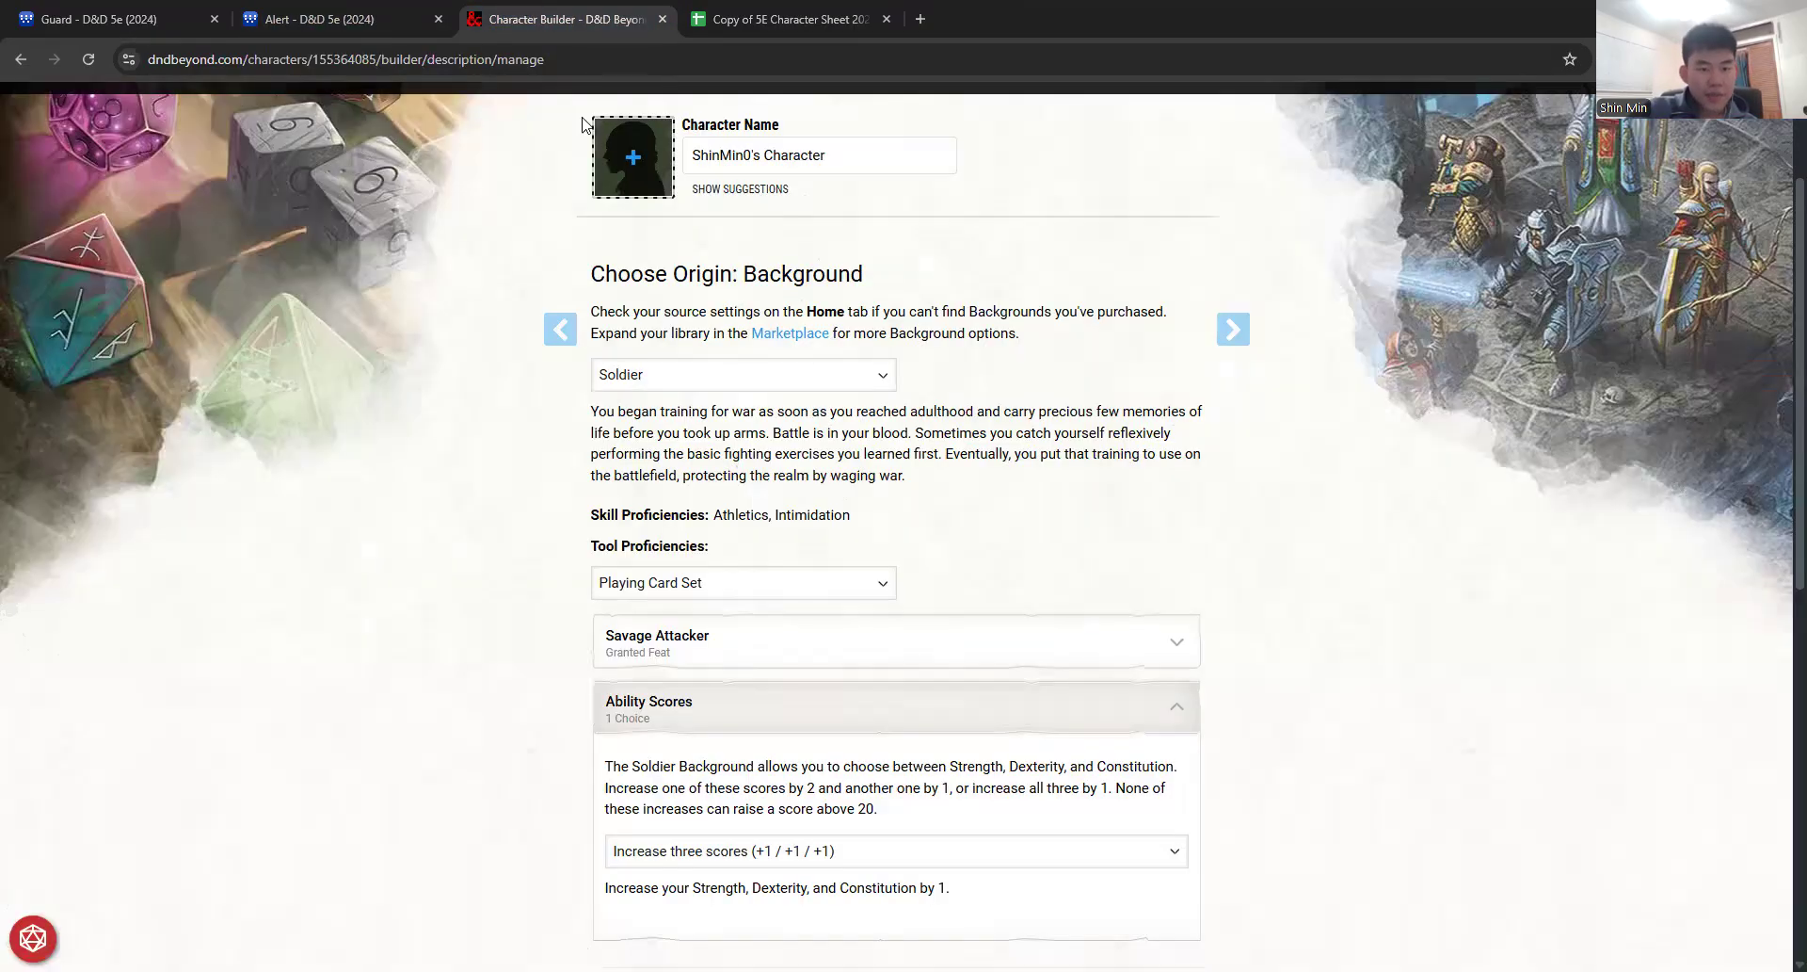
pyautogui.click(1228, 334)
pyautogui.scroll(-5, 731, 693)
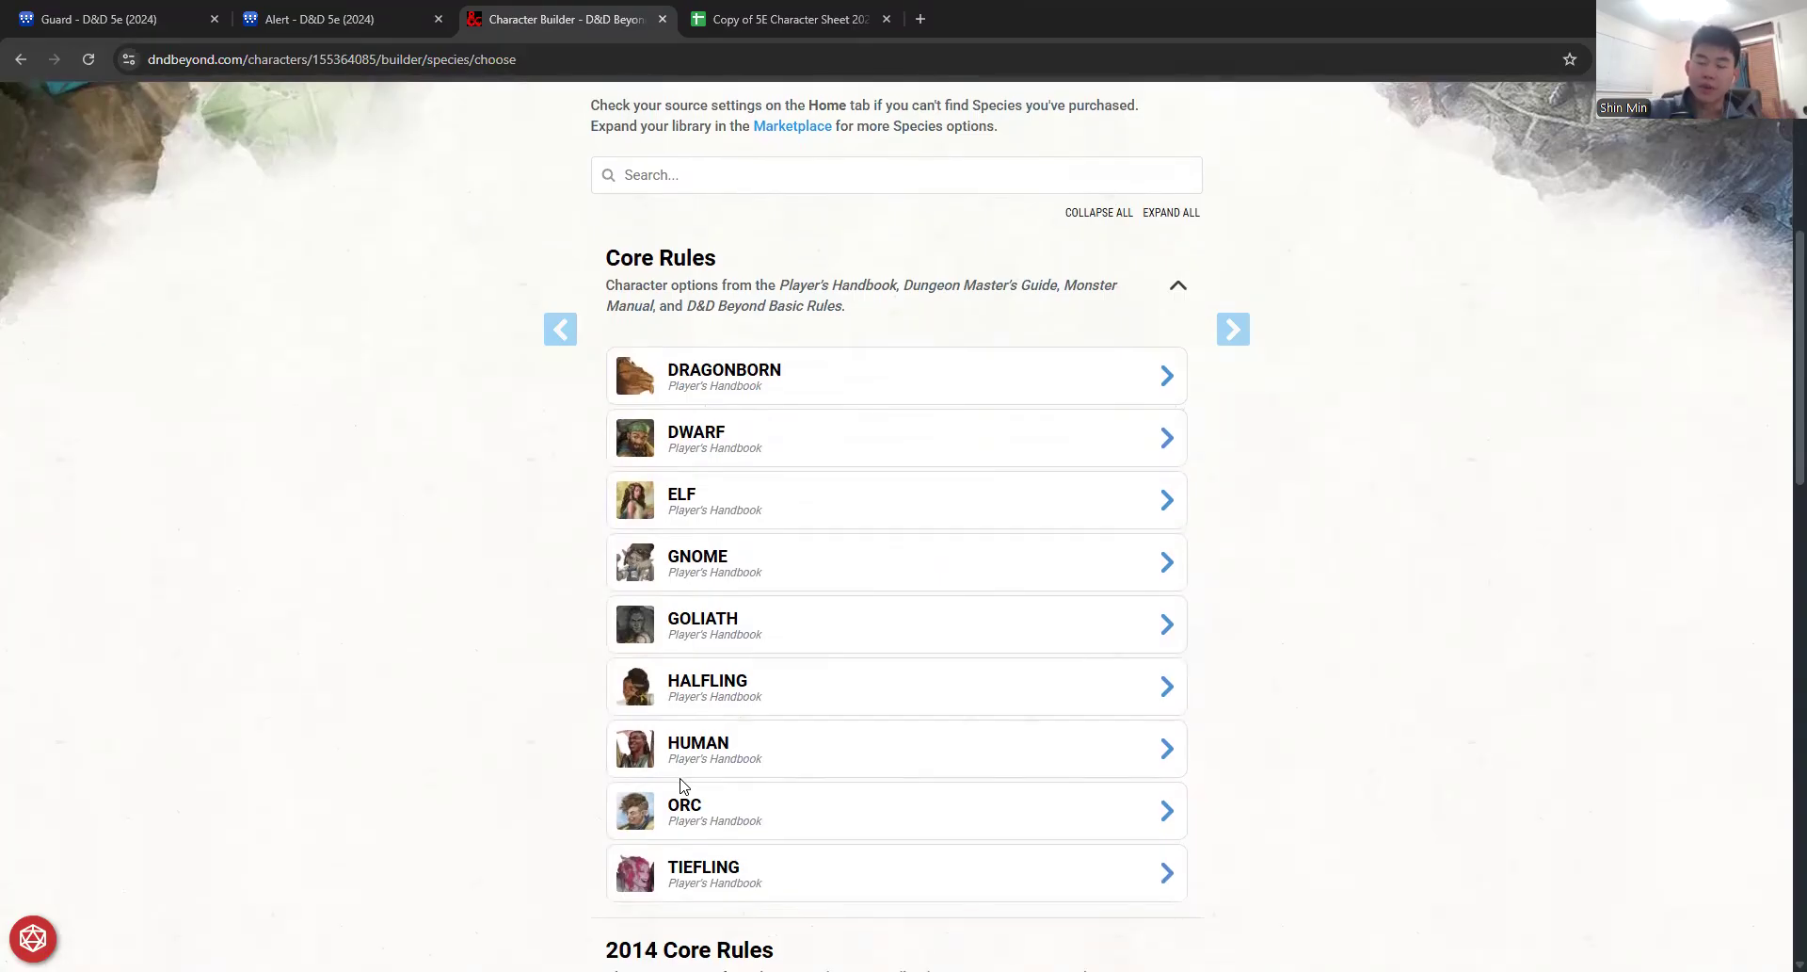
pyautogui.scroll(-2, 683, 785)
pyautogui.scroll(2, 684, 785)
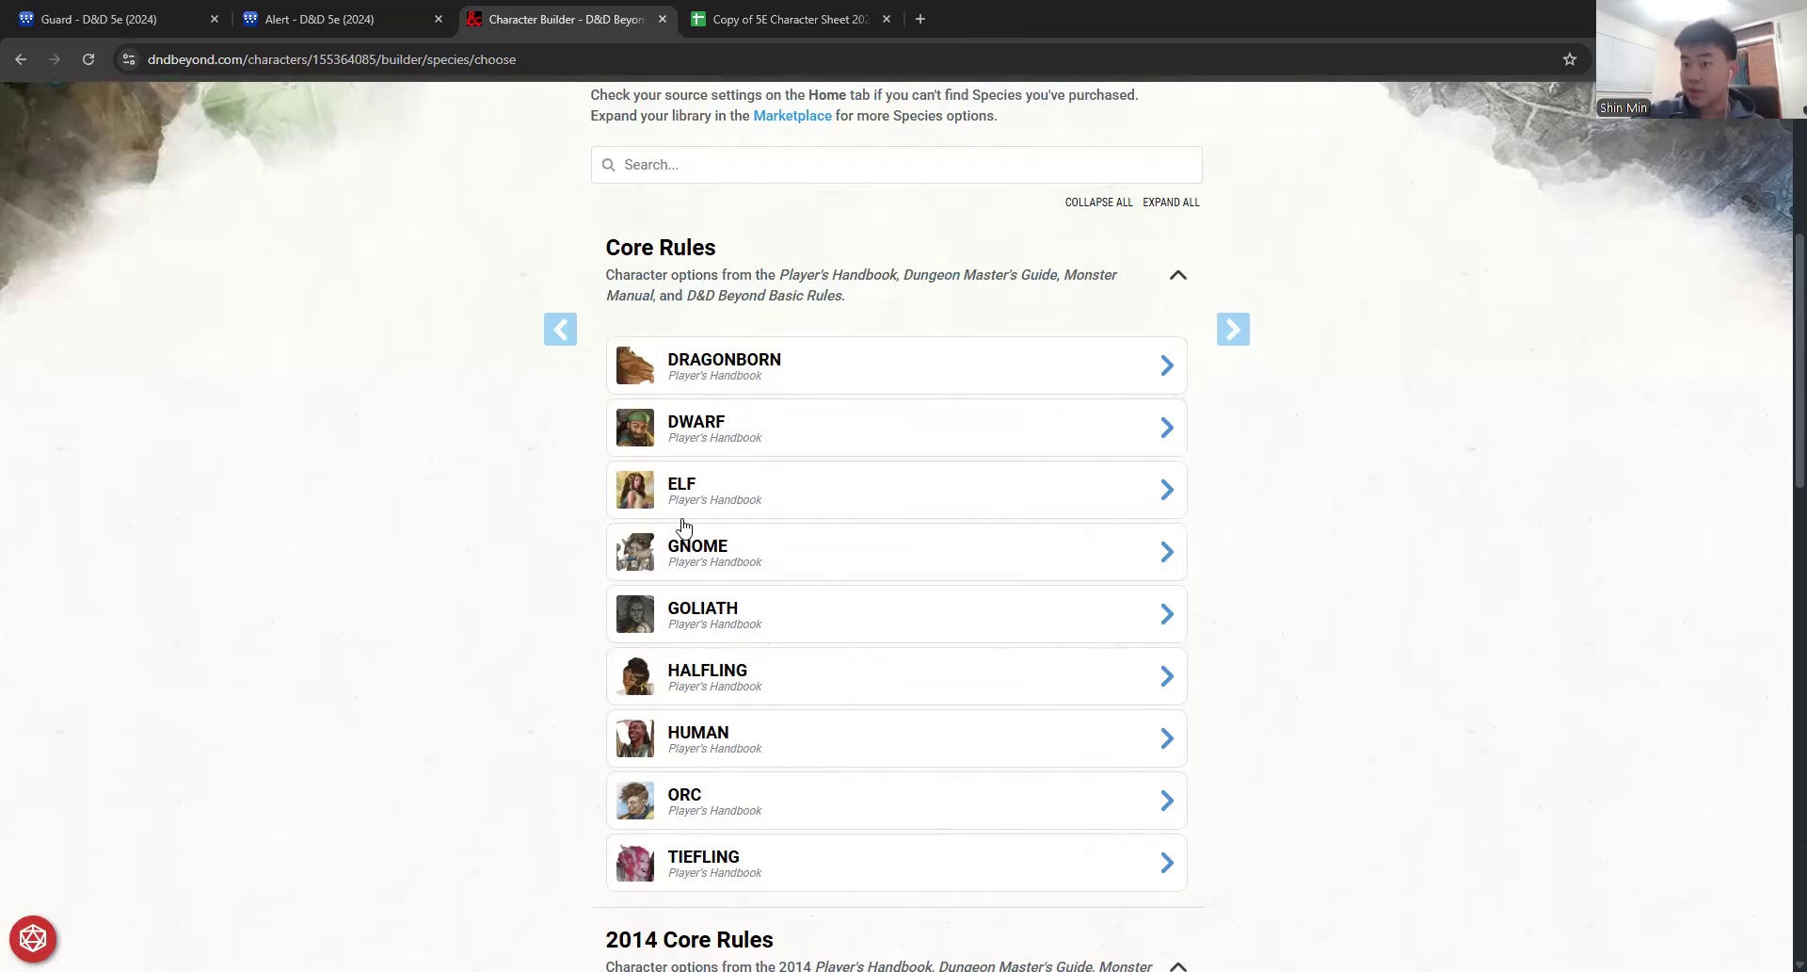
# Step: On the wiki, go from the home page to the list of all species and open the Aasimar page
pyautogui.click(90, 19)
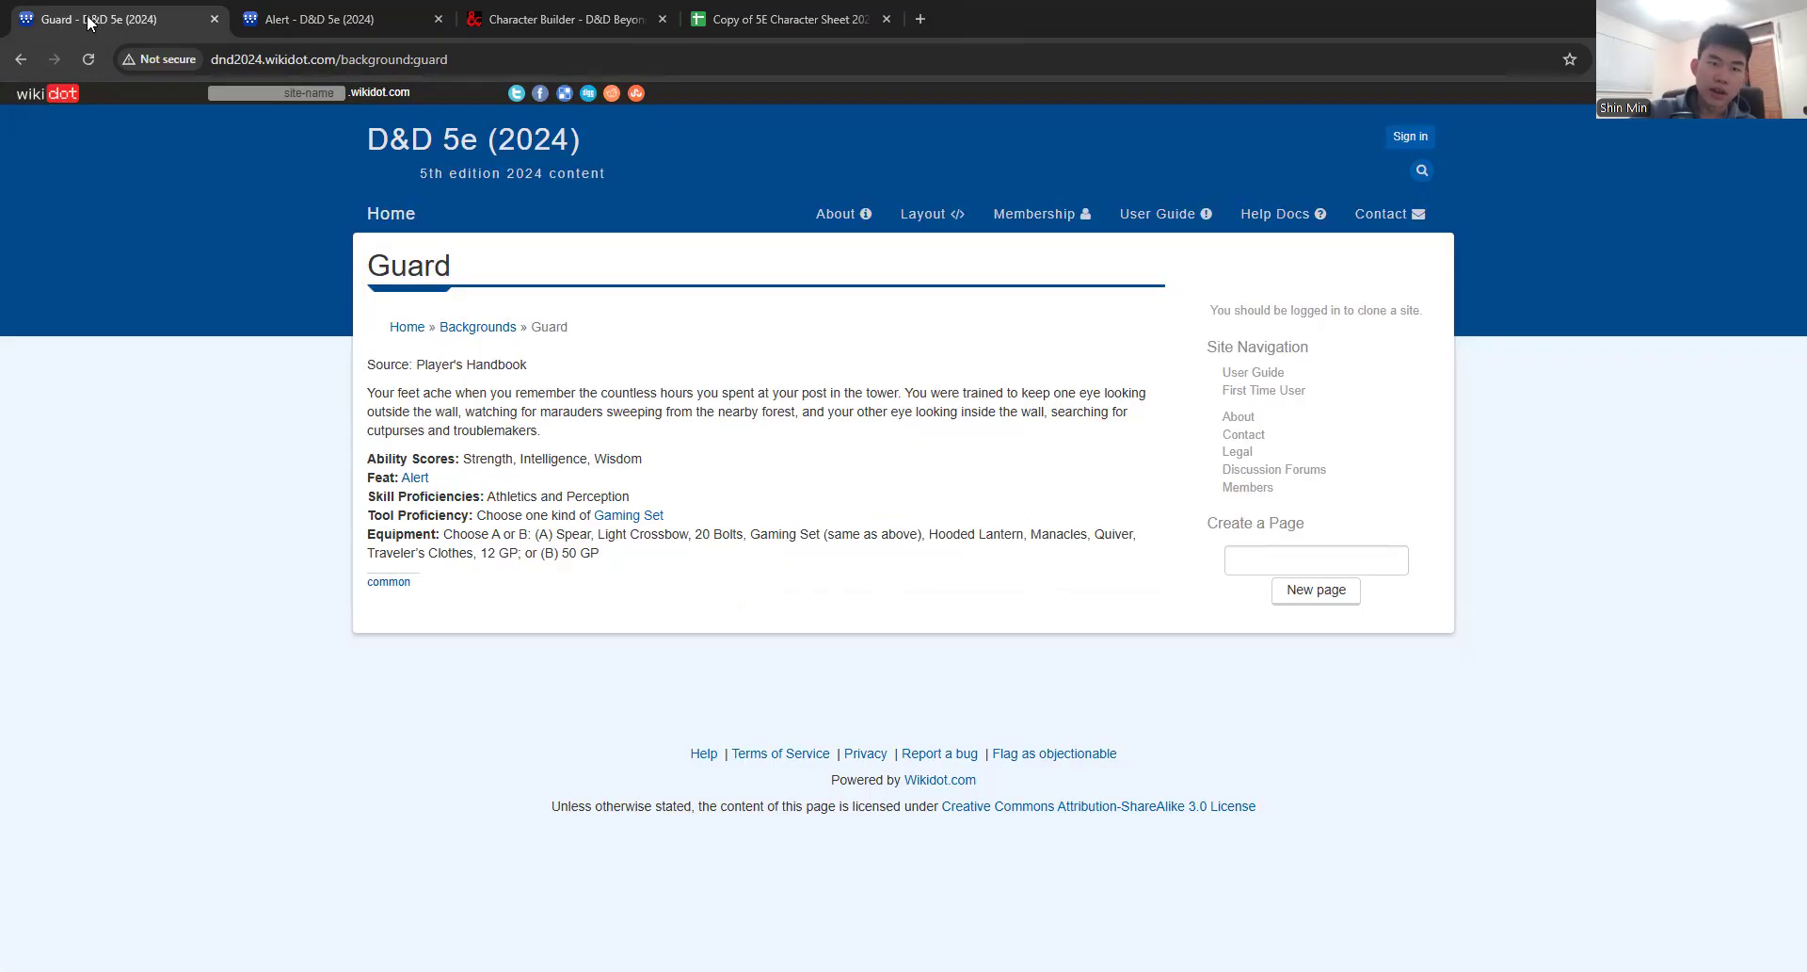
pyautogui.click(398, 214)
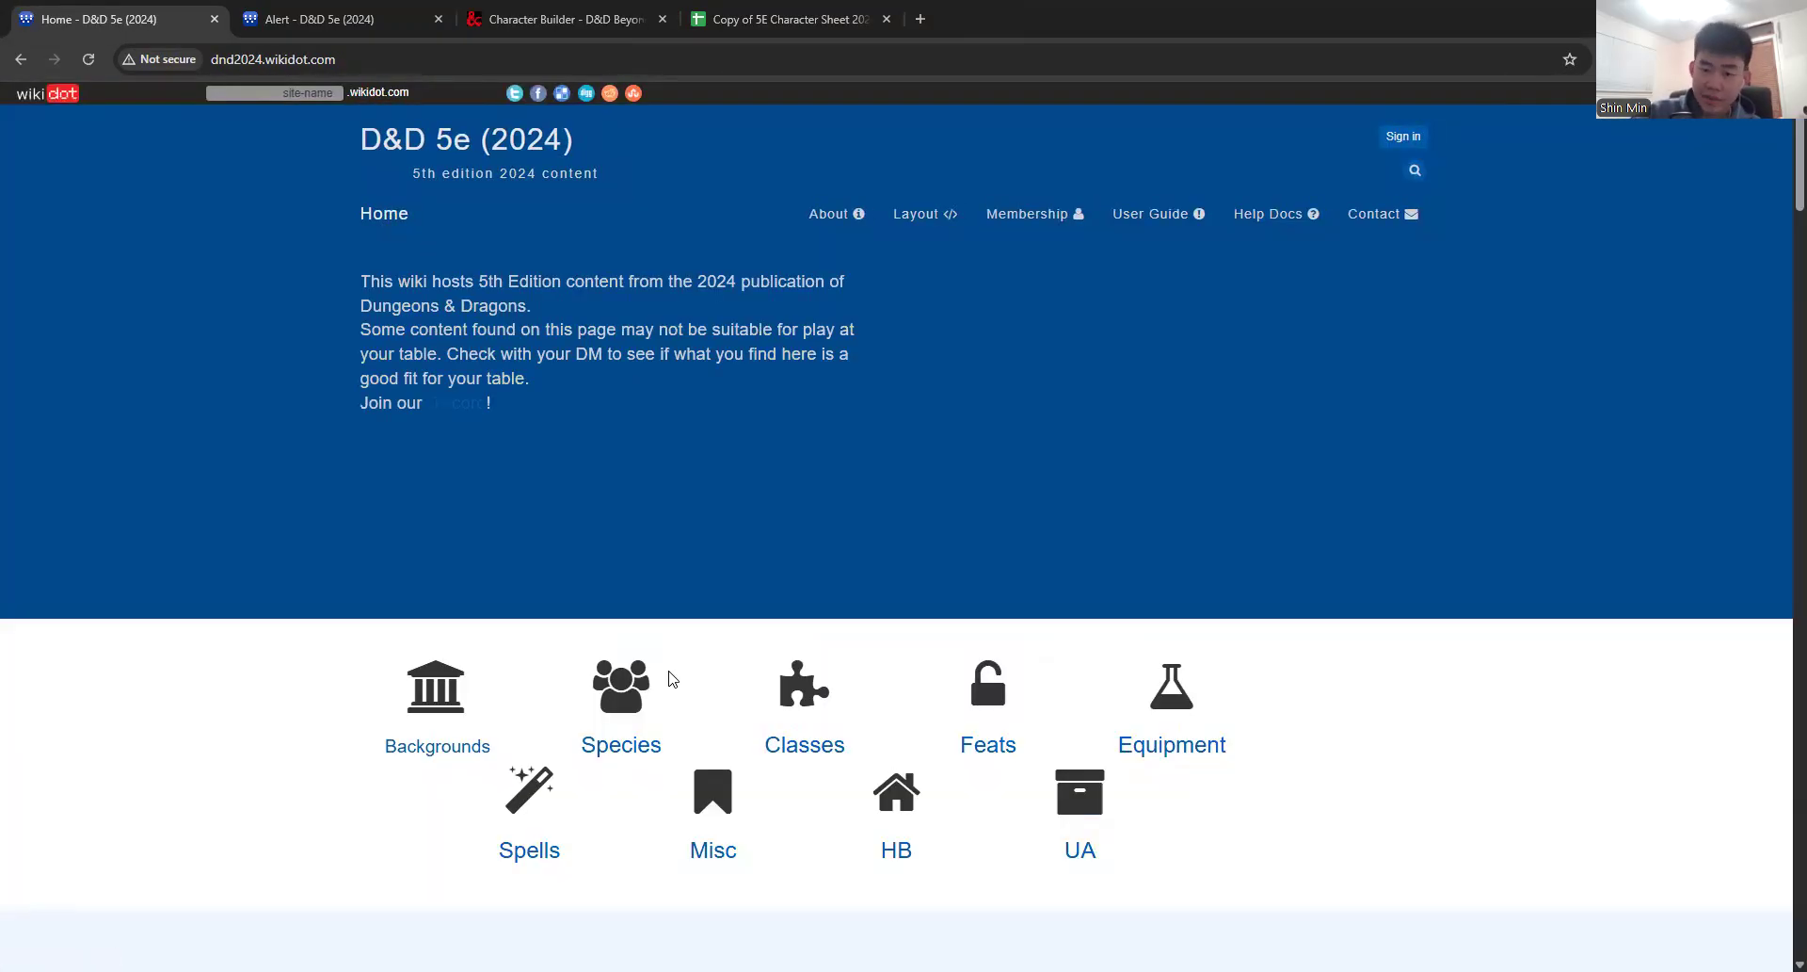
pyautogui.click(638, 745)
pyautogui.scroll(2, 969, 369)
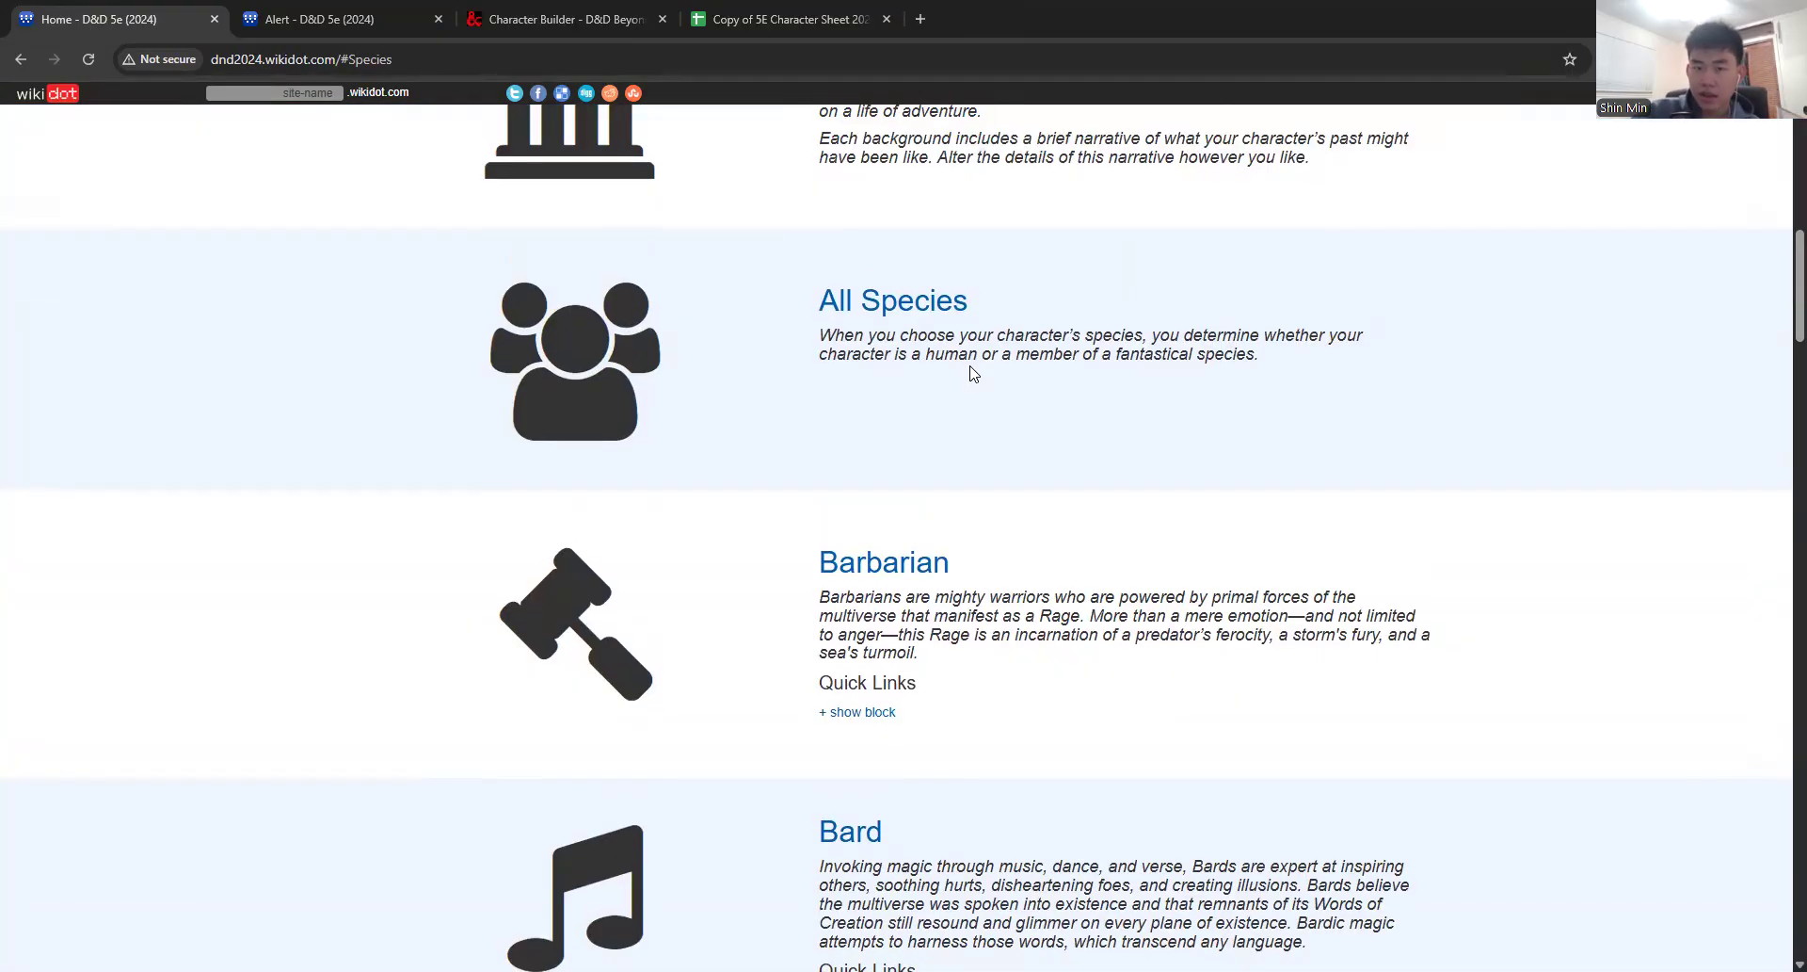
pyautogui.click(939, 342)
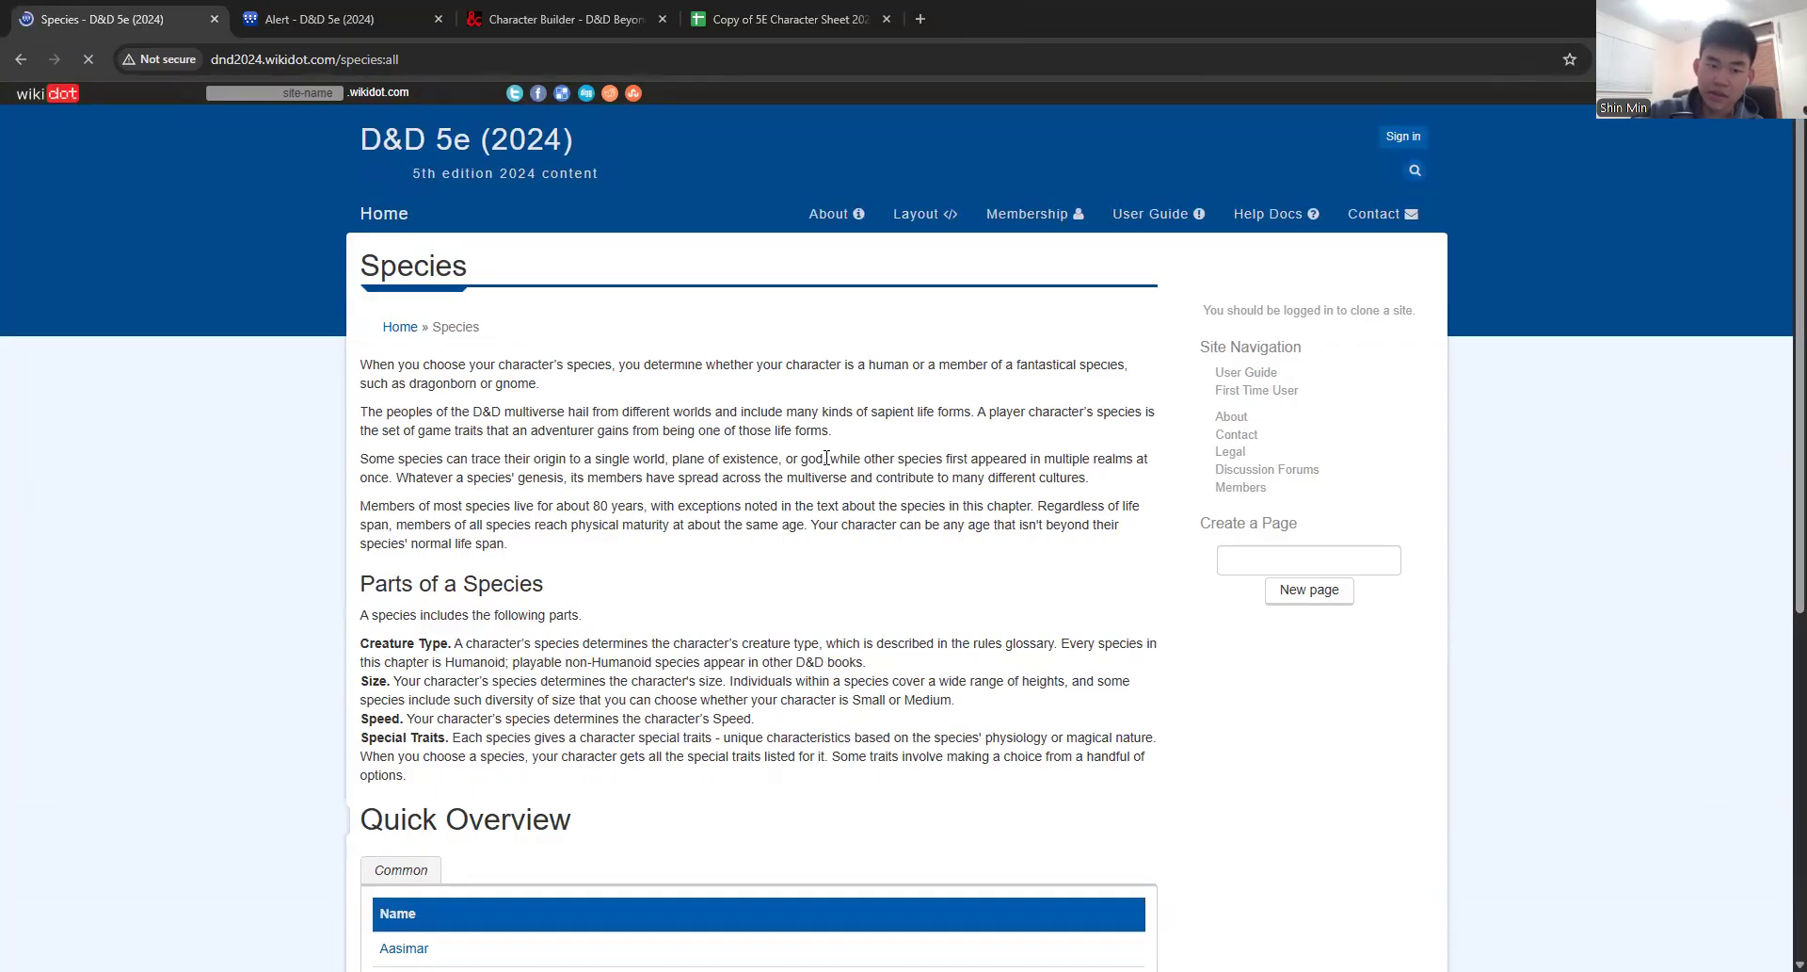
pyautogui.scroll(-4, 842, 456)
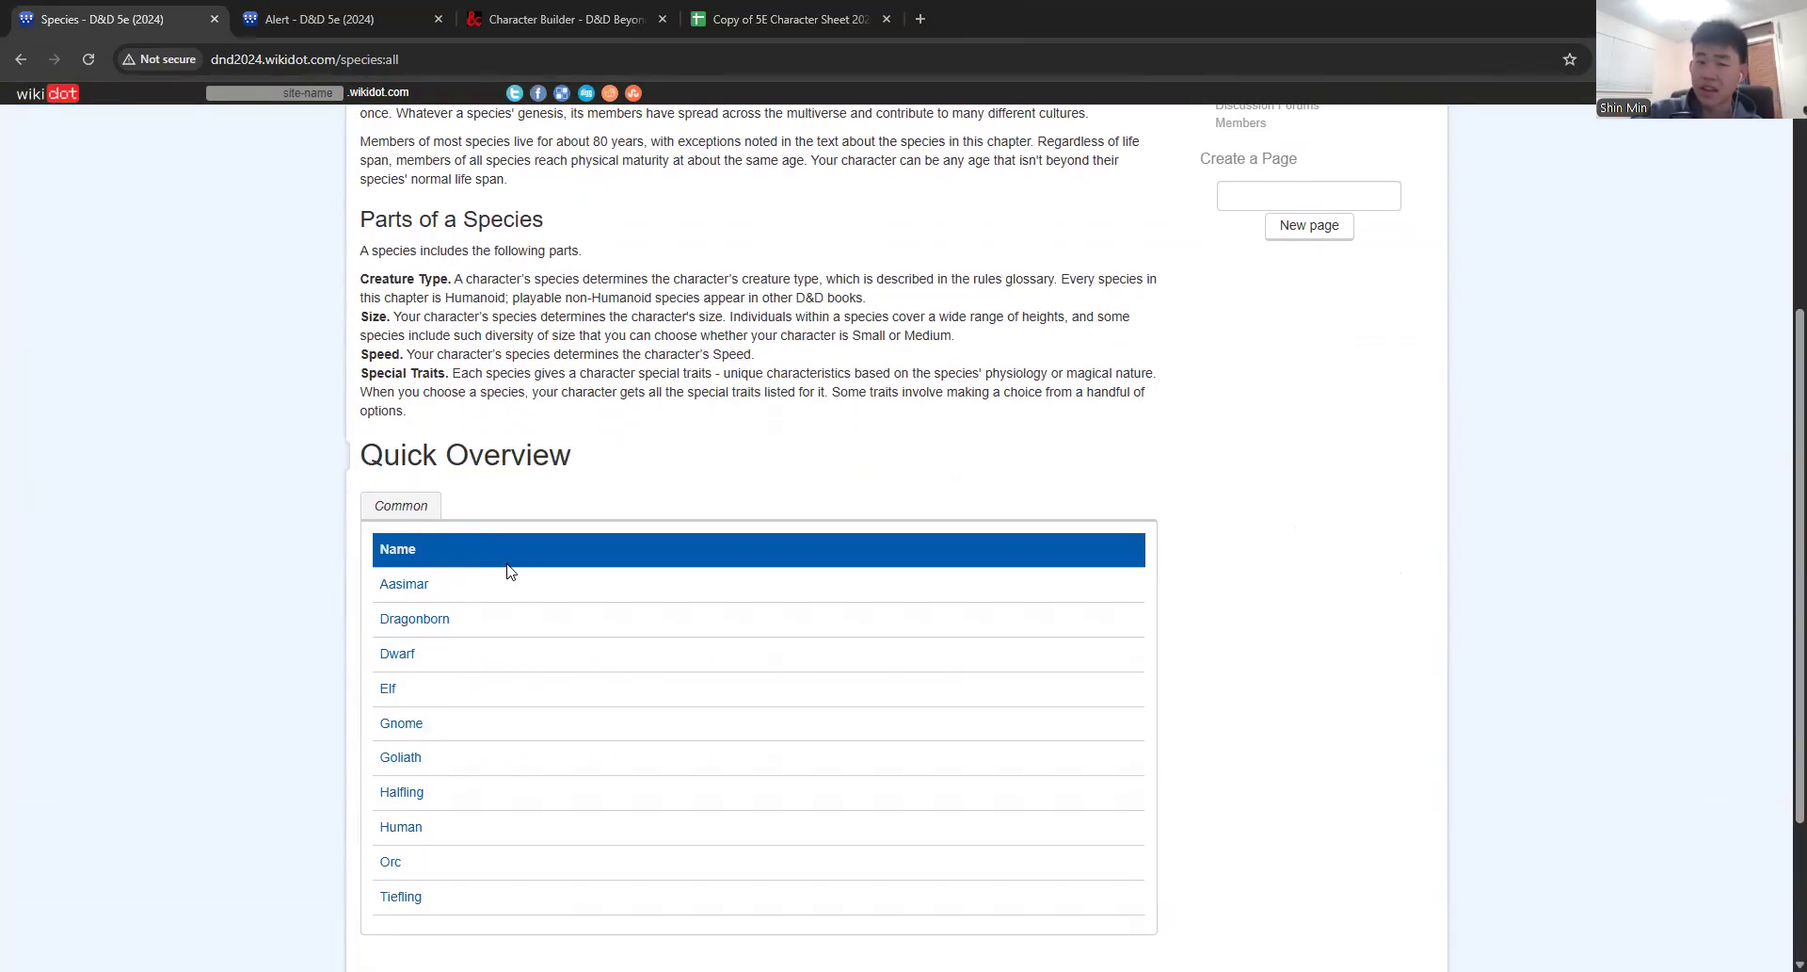
pyautogui.click(401, 591)
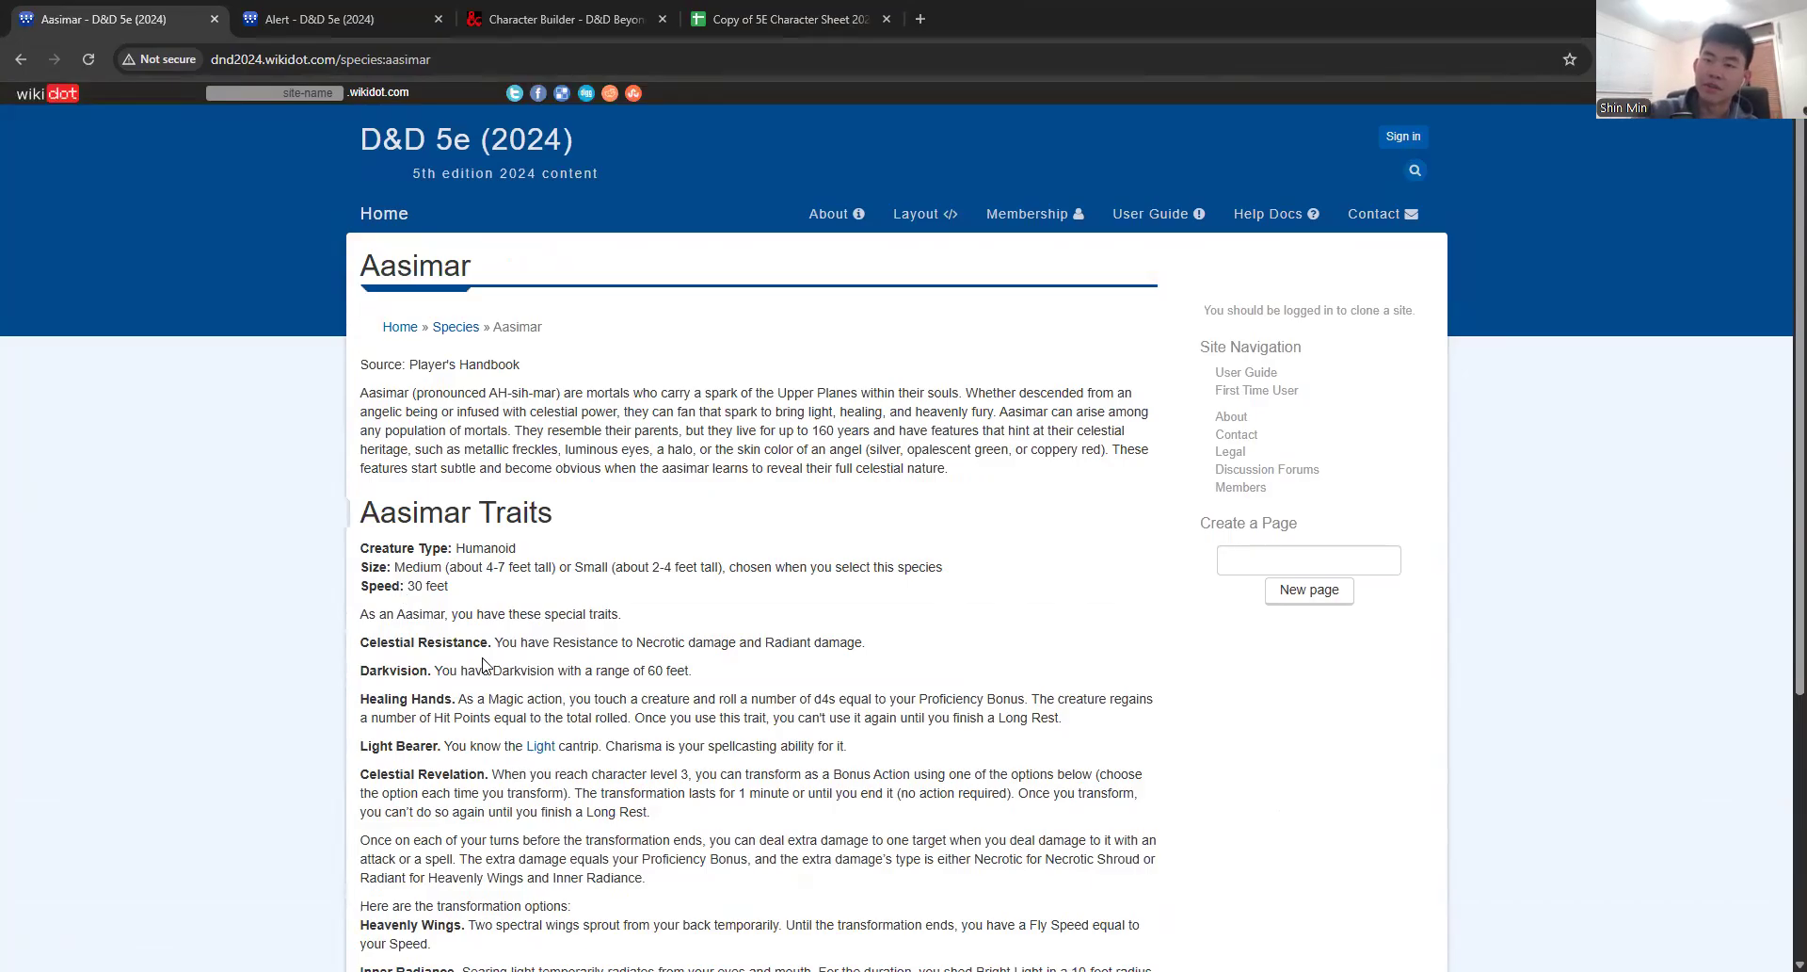
# Step: Copy the Healing Hands trait paragraph from the Aasimar Traits section
pyautogui.scroll(-2, 629, 645)
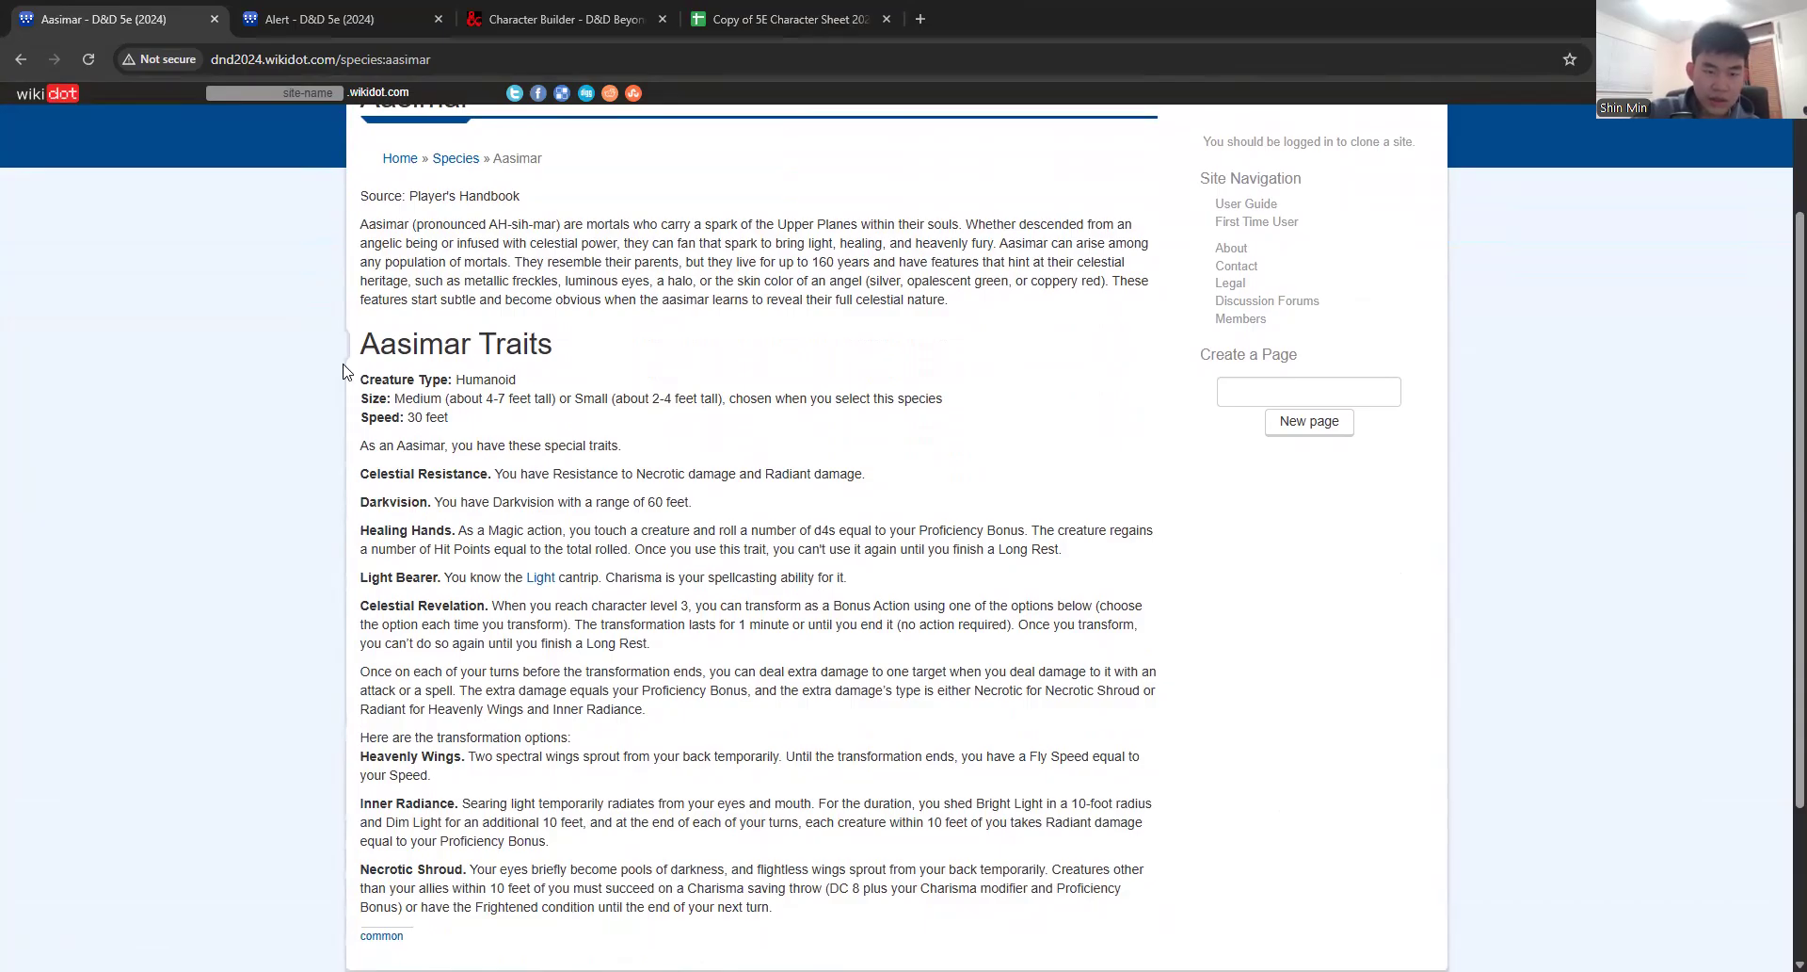
pyautogui.scroll(-1, 747, 472)
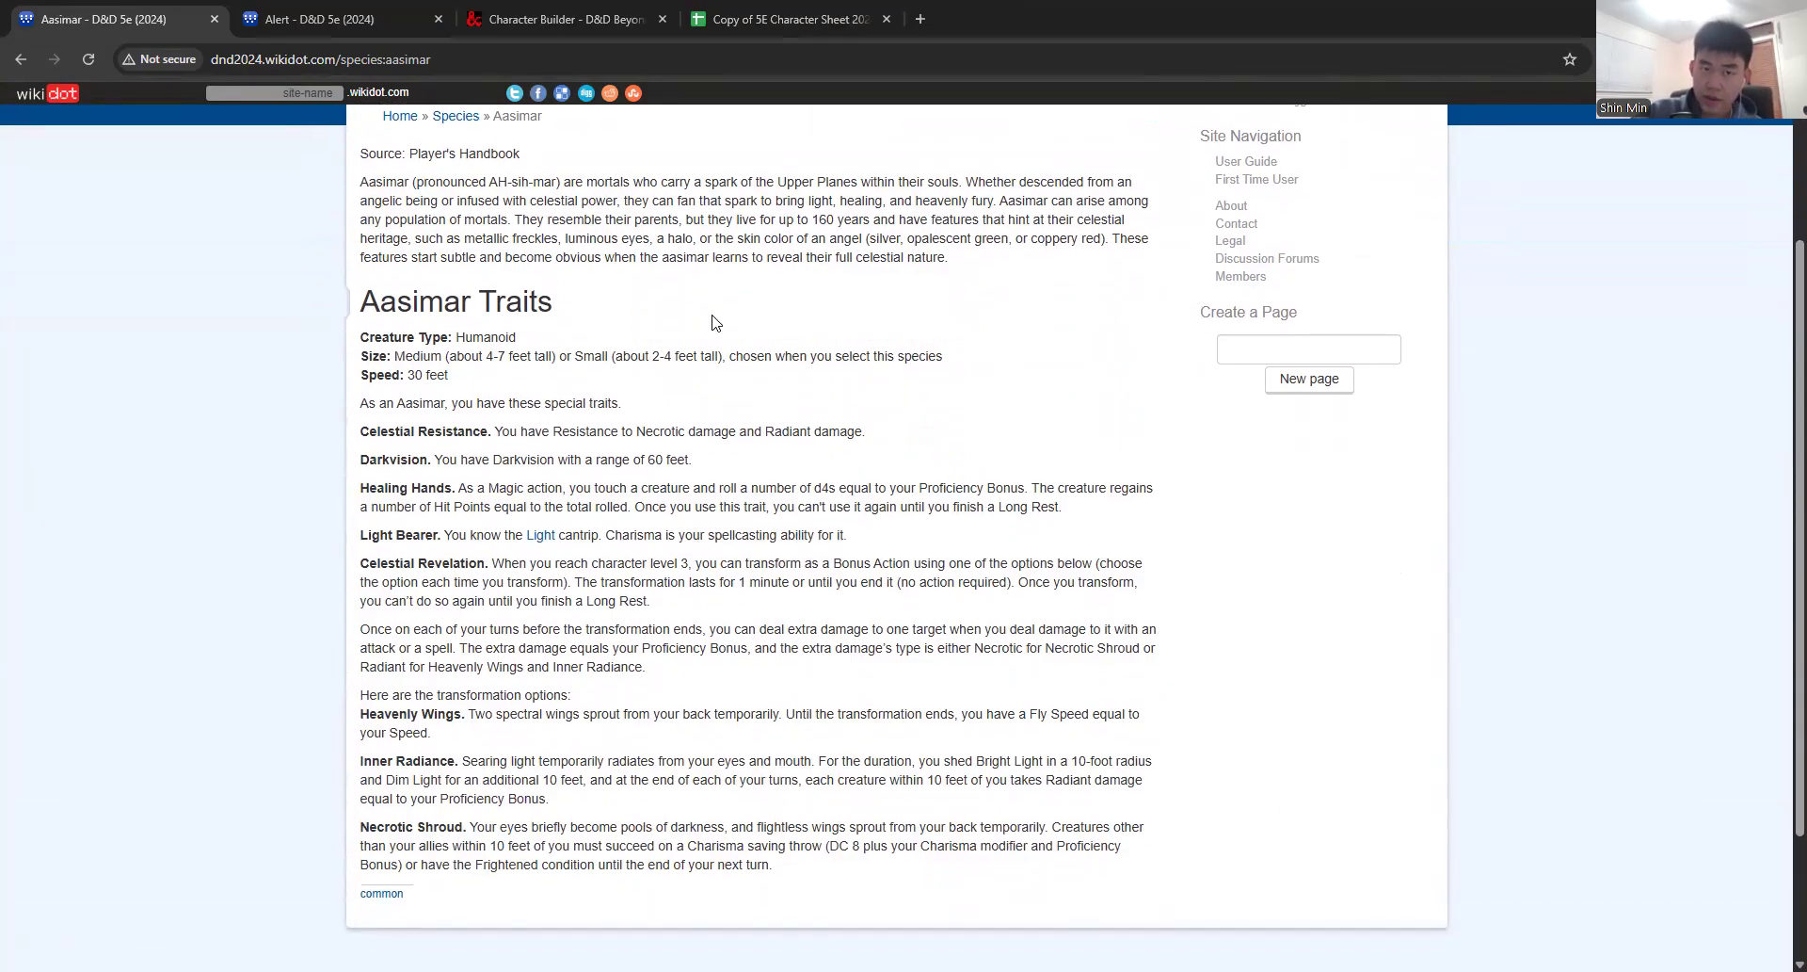
pyautogui.tripleClick(397, 485)
pyautogui.hotkey('ctrl', 'c')
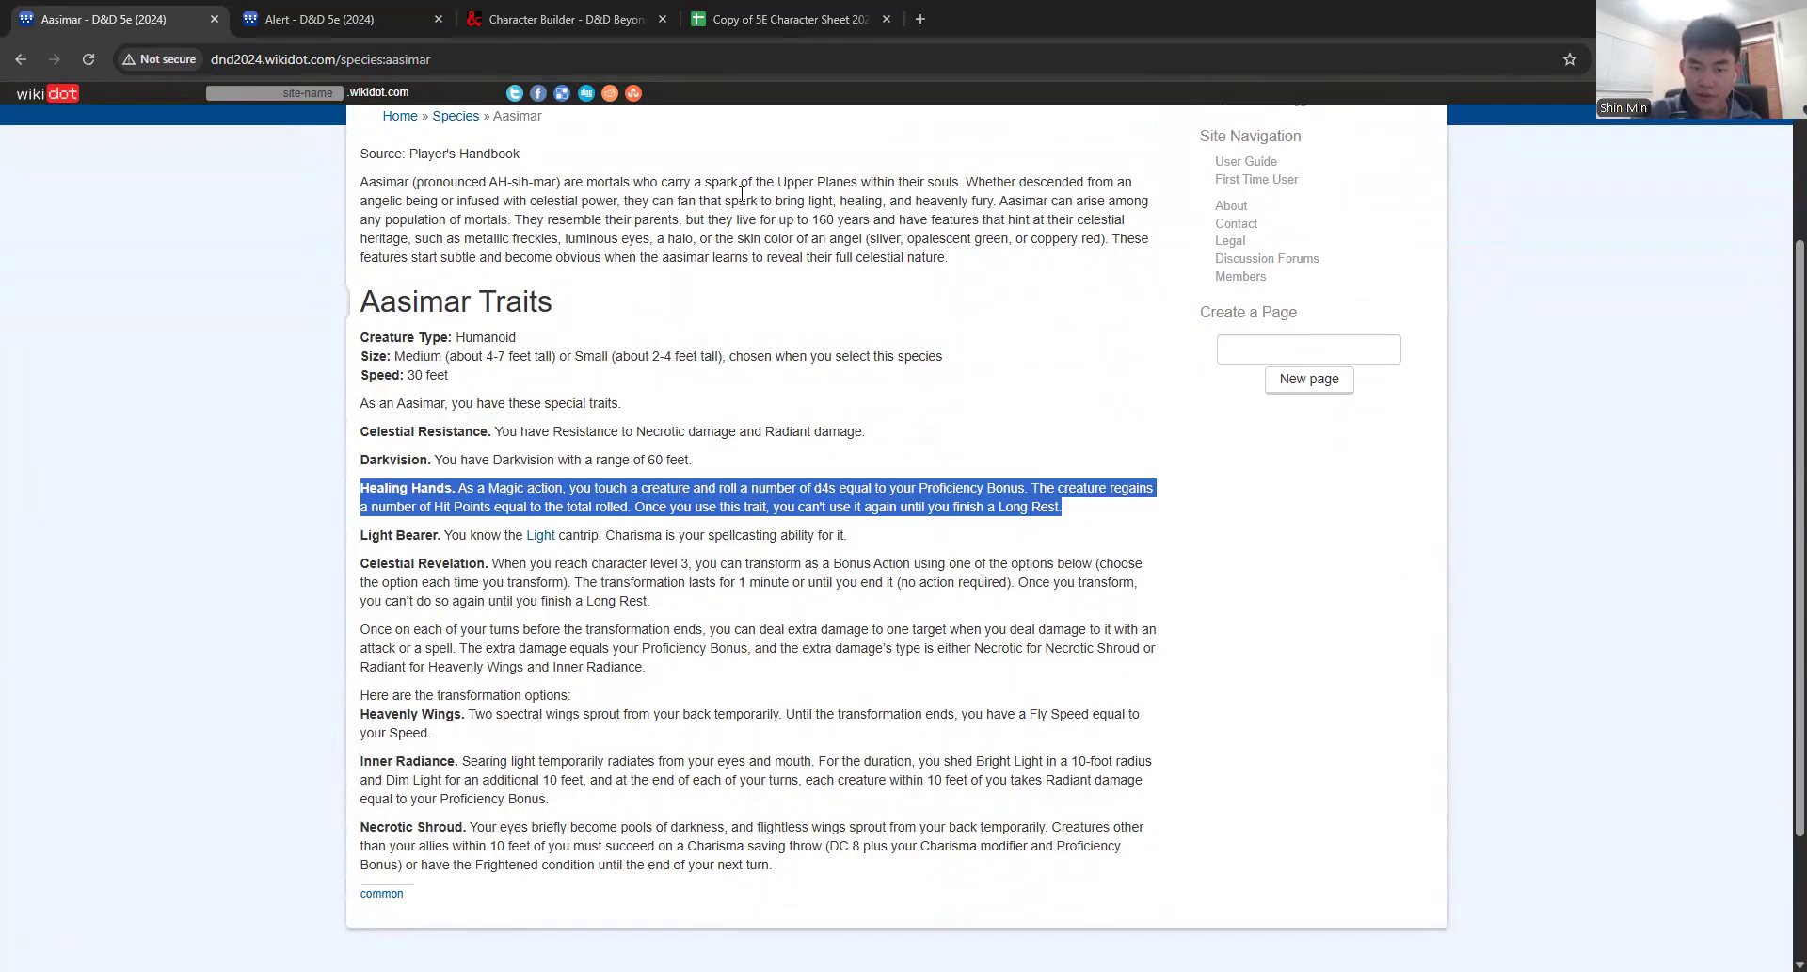
# Step: Switch to the character sheet, rename the Appearance heading on Page 2 to CONDITIONS and accept the edit
pyautogui.hotkey('ctrl', 'shift', 'Tab')
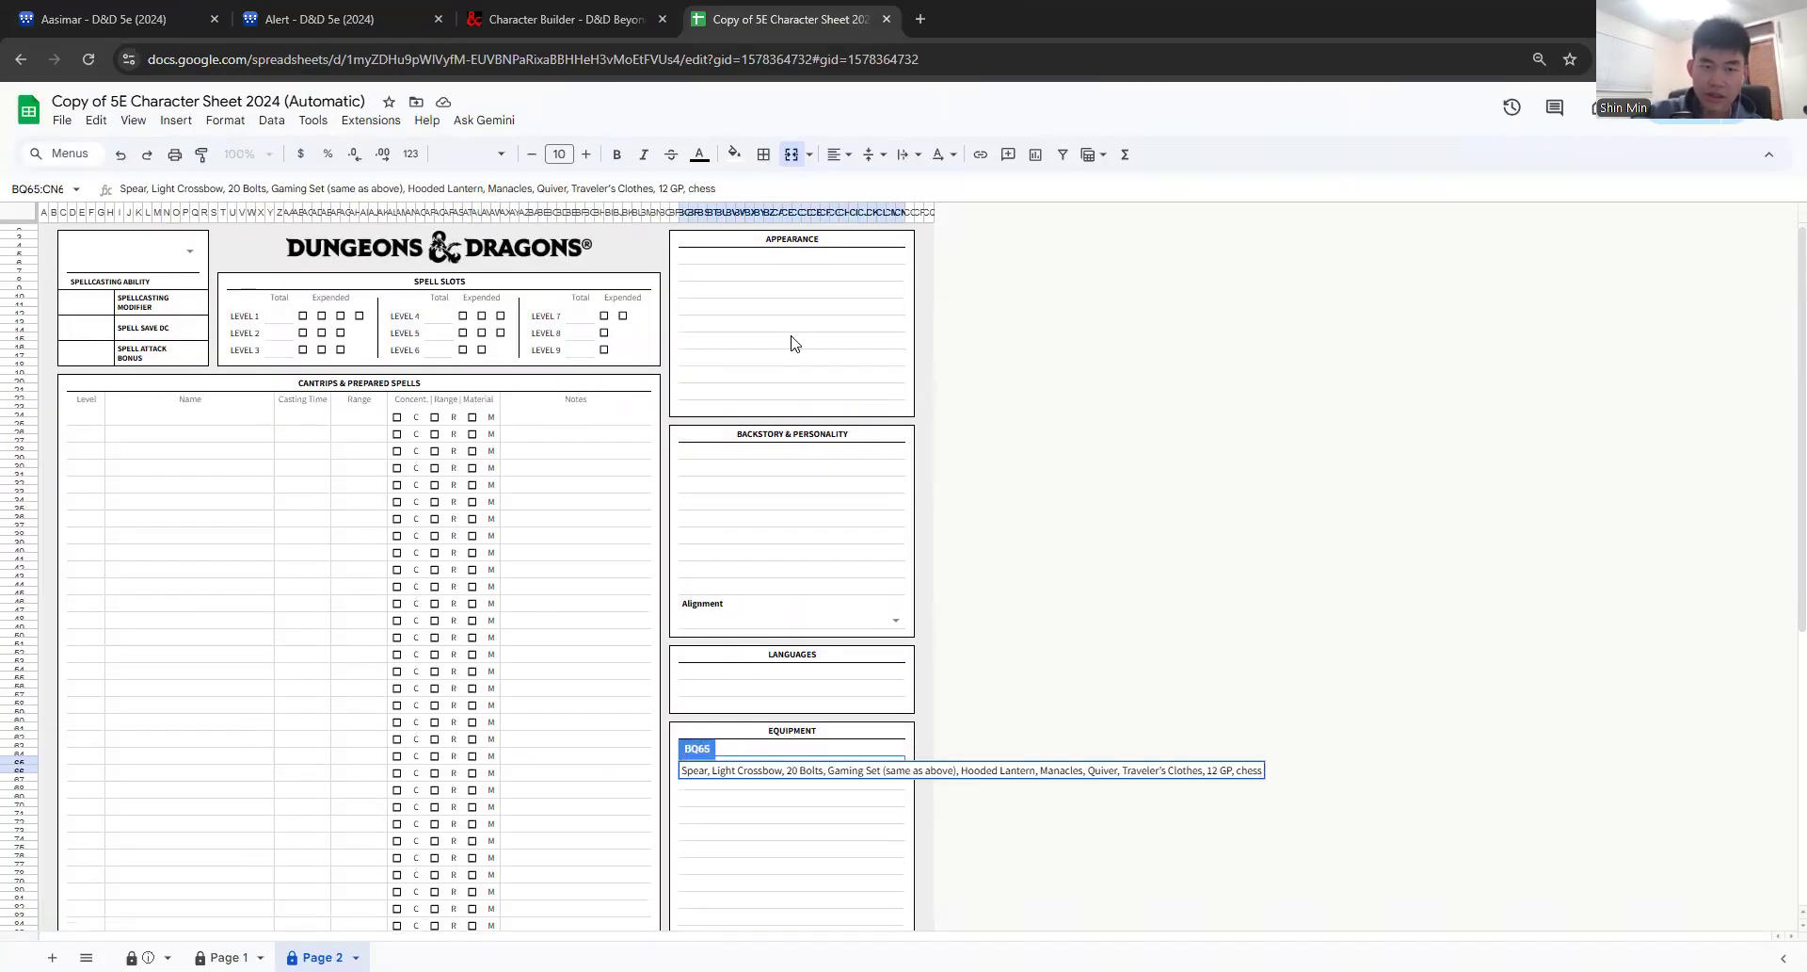
pyautogui.doubleClick(795, 239)
pyautogui.write('CONDITIONS')
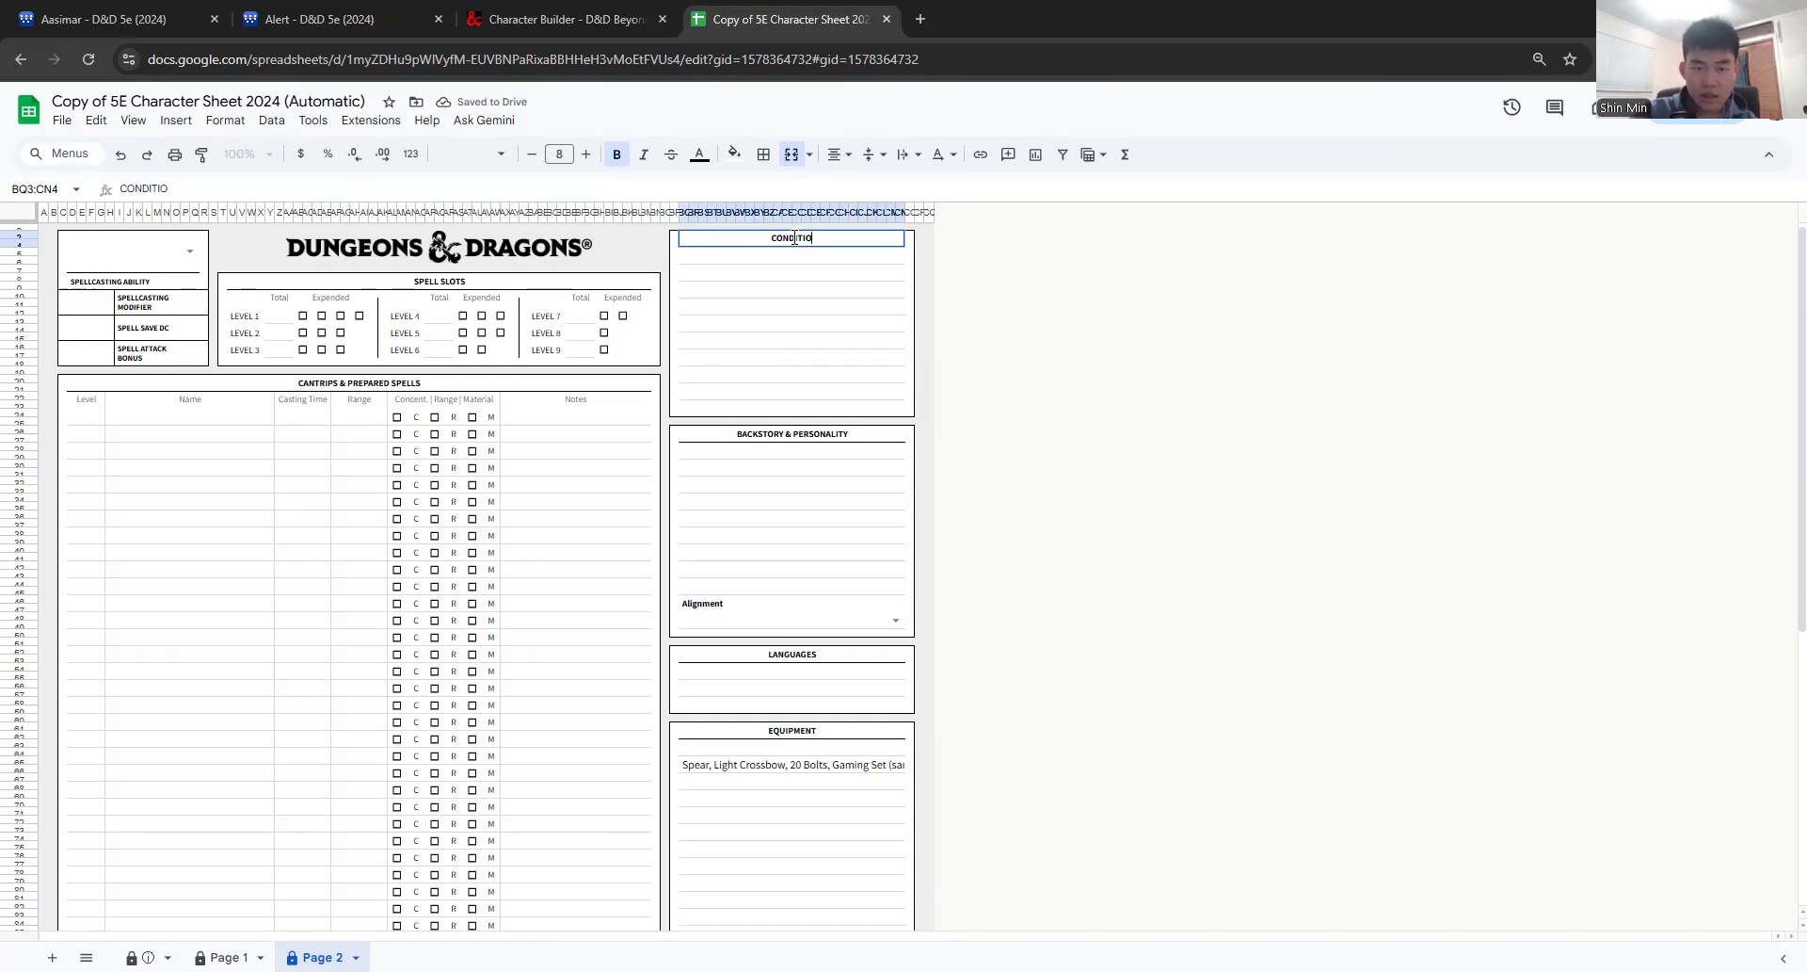
pyautogui.click(811, 342)
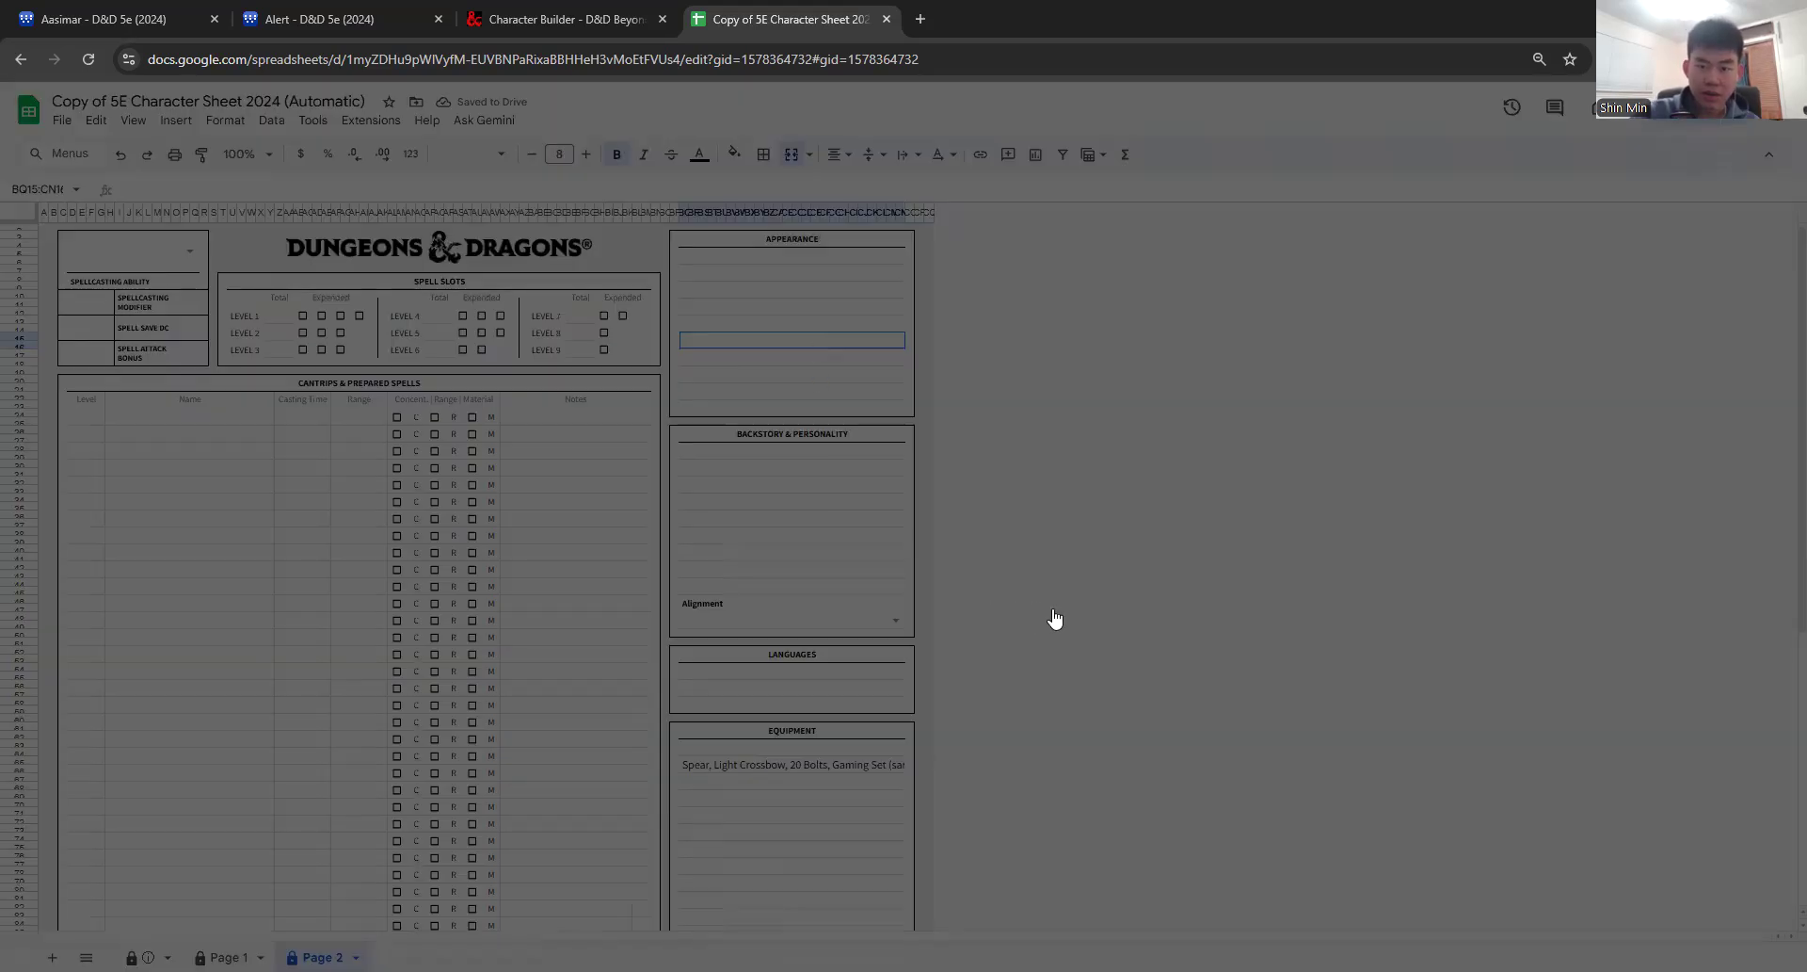
pyautogui.click(1083, 610)
# Step: Paste the copied Healing Hands paragraph into the first Species Traits line on Page 1 and bold its trait name
pyautogui.scroll(-10, 782, 565)
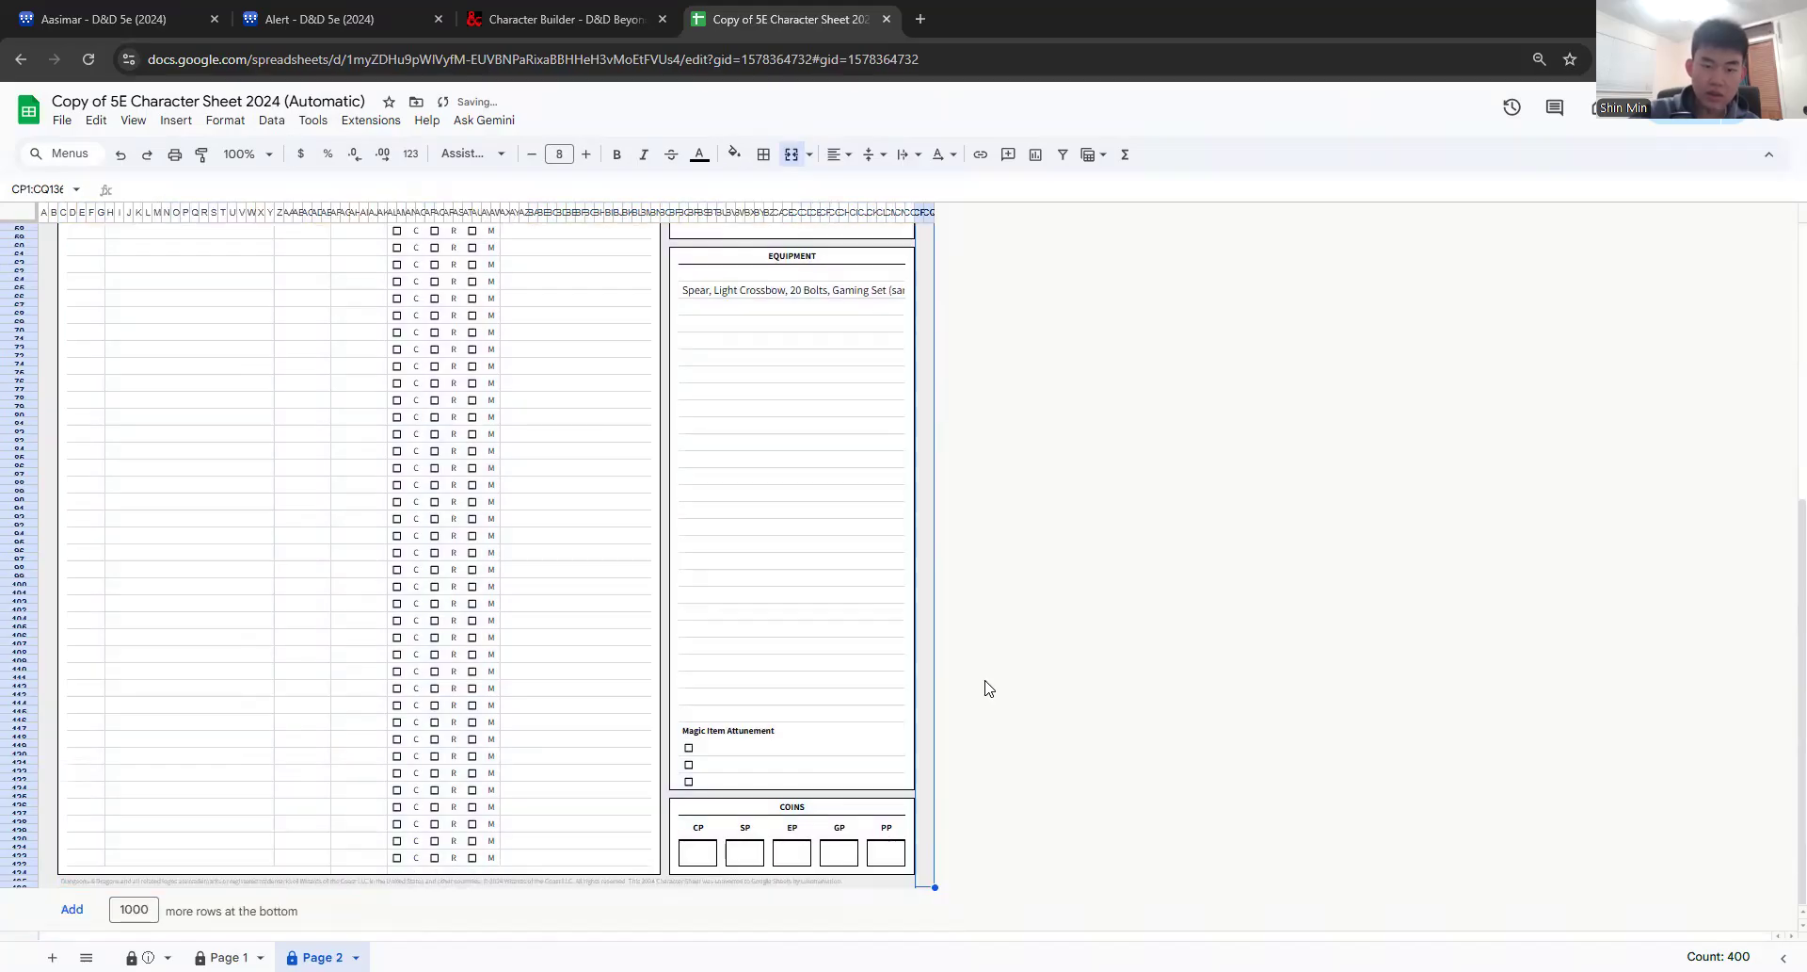
pyautogui.click(223, 957)
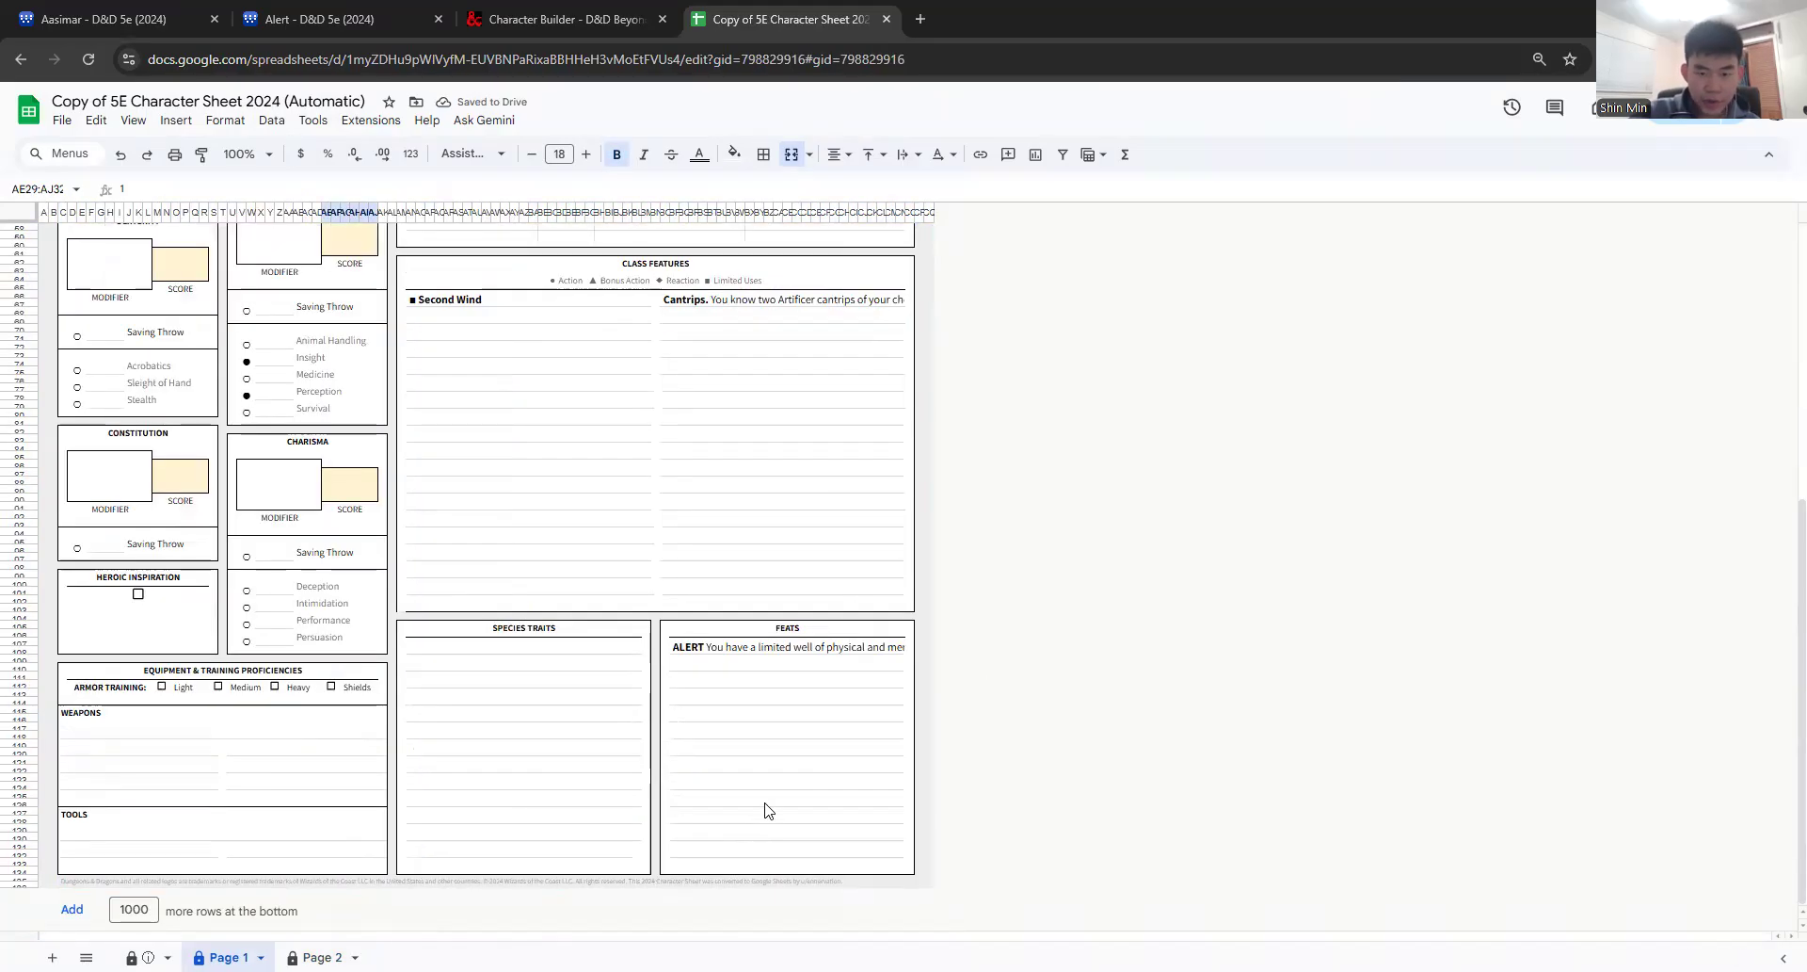
pyautogui.click(551, 651)
pyautogui.doubleClick(551, 661)
pyautogui.hotkey('ctrl', 'v')
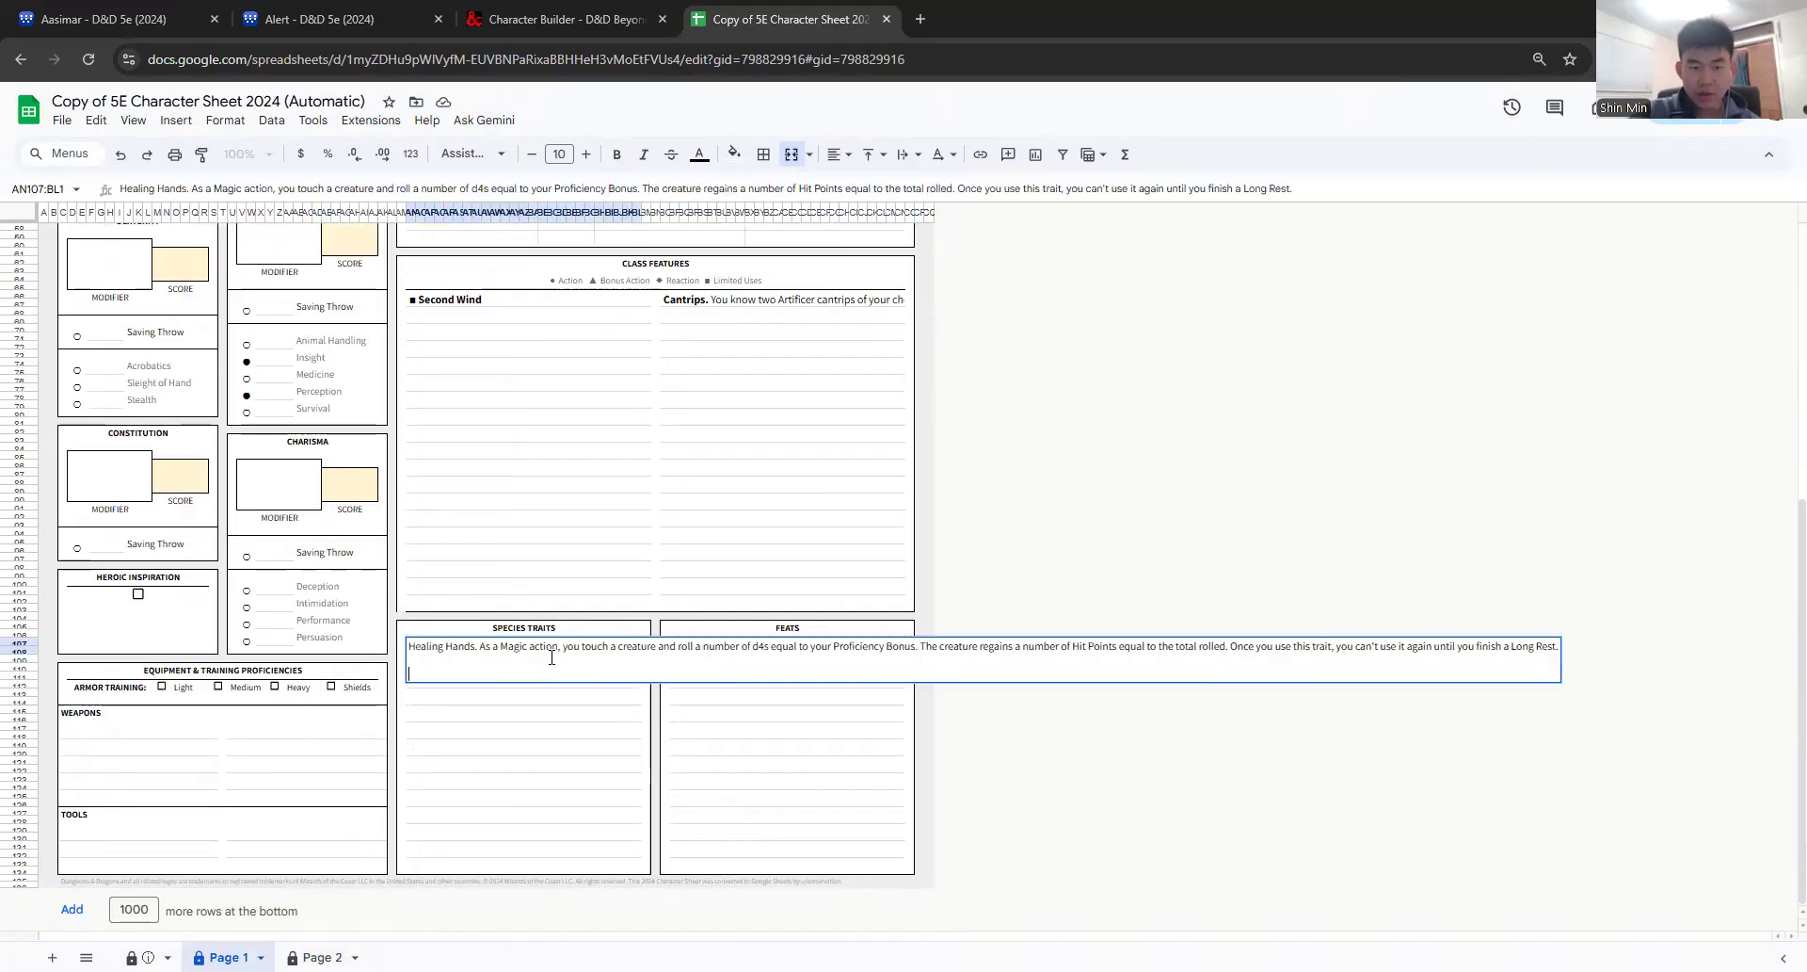
pyautogui.press('BackSpace')
pyautogui.moveTo(482, 648); pyautogui.dragTo(343, 654)
pyautogui.hotkey('ctrl', 'b')
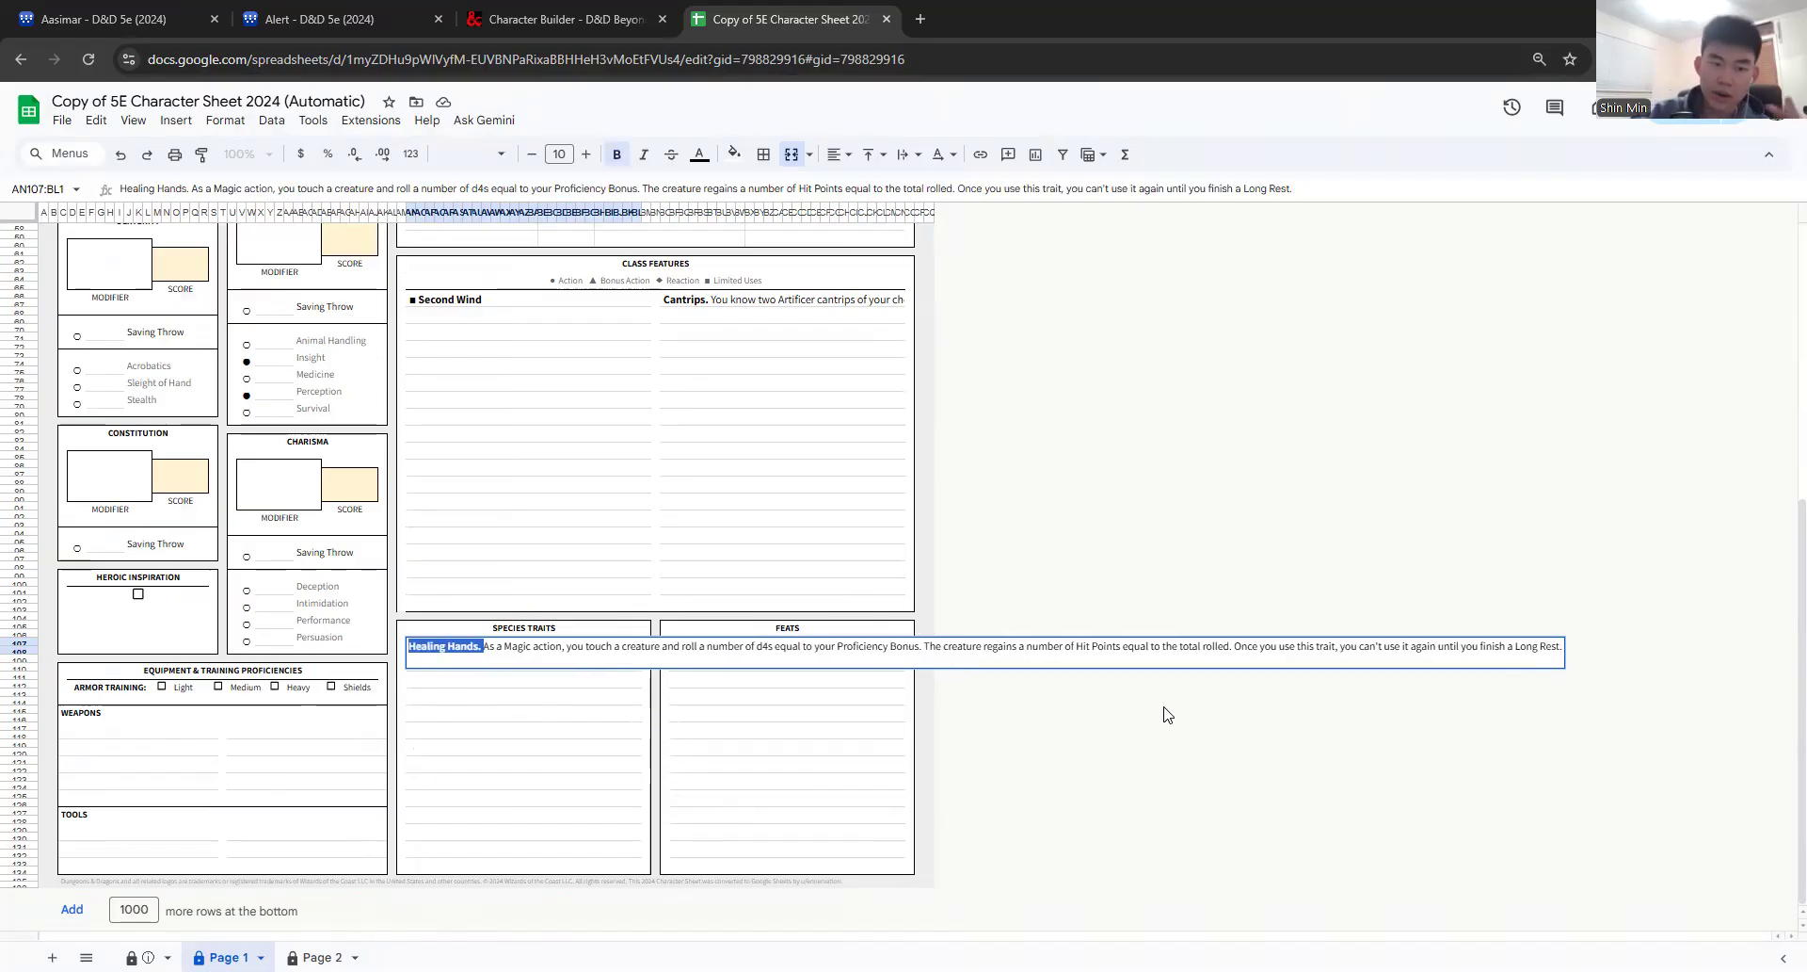
pyautogui.press('Return')
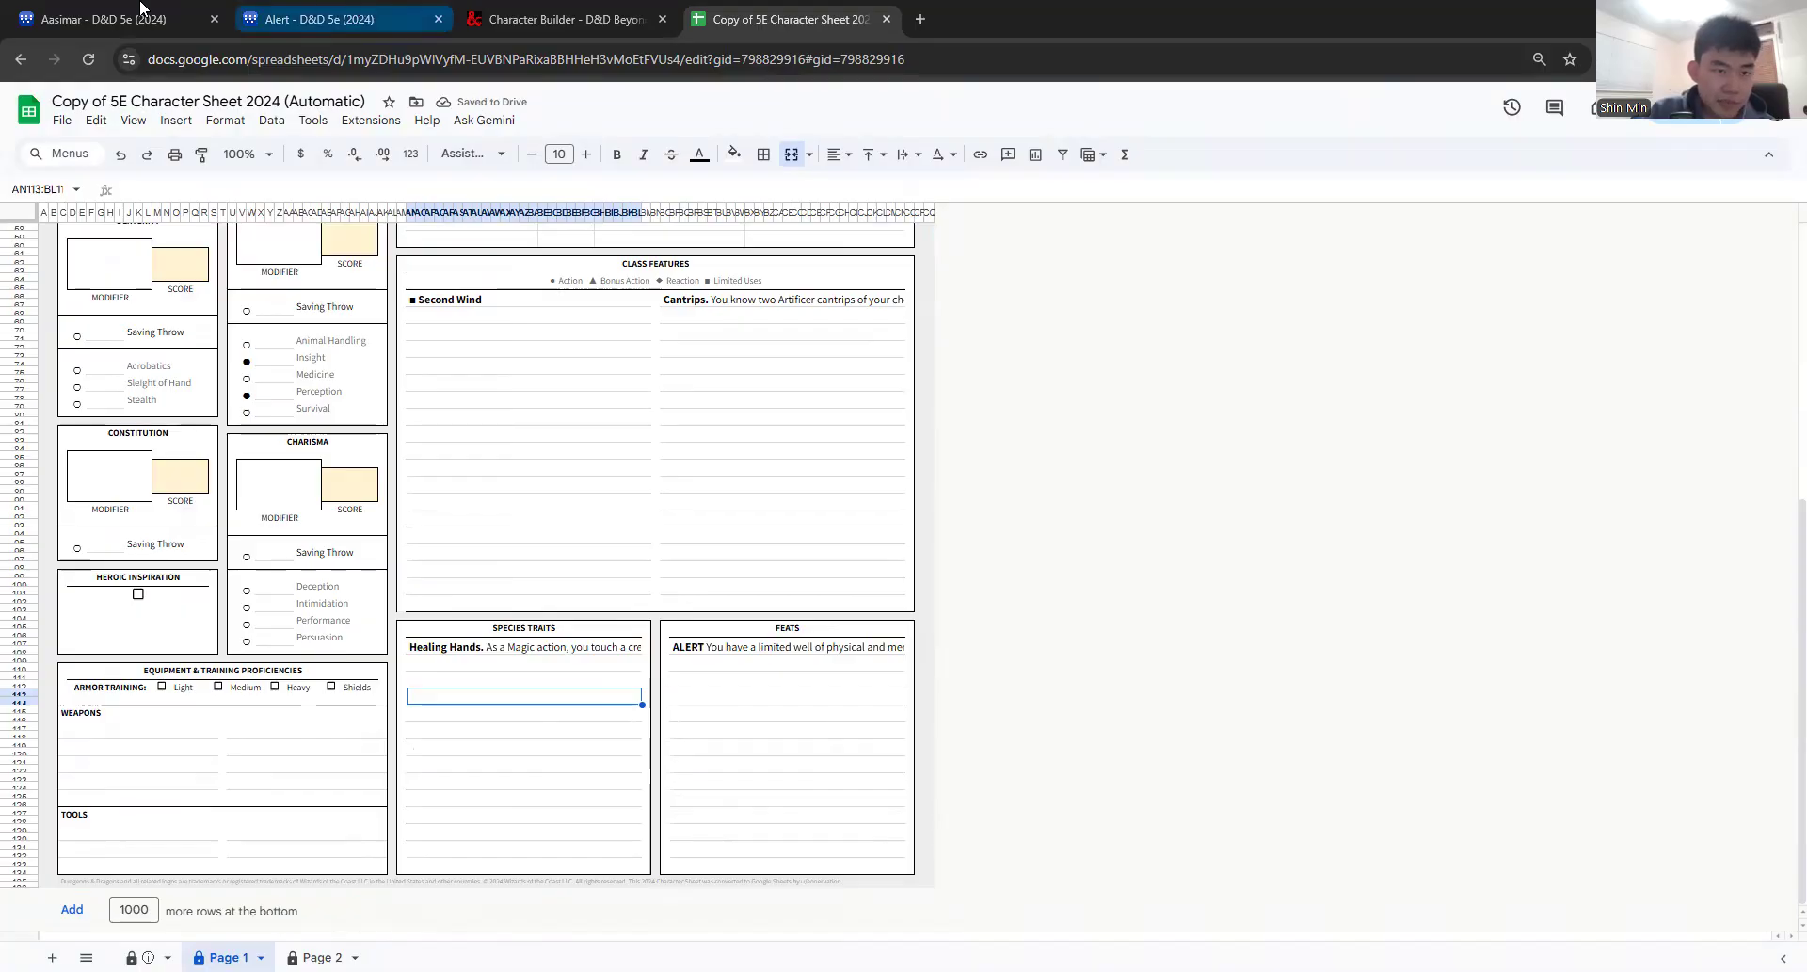
# Step: Check the Aasimar's size and speed on the wiki, and set the sheet's Speed to 30 ft and Size to Medium
pyautogui.click(141, 13)
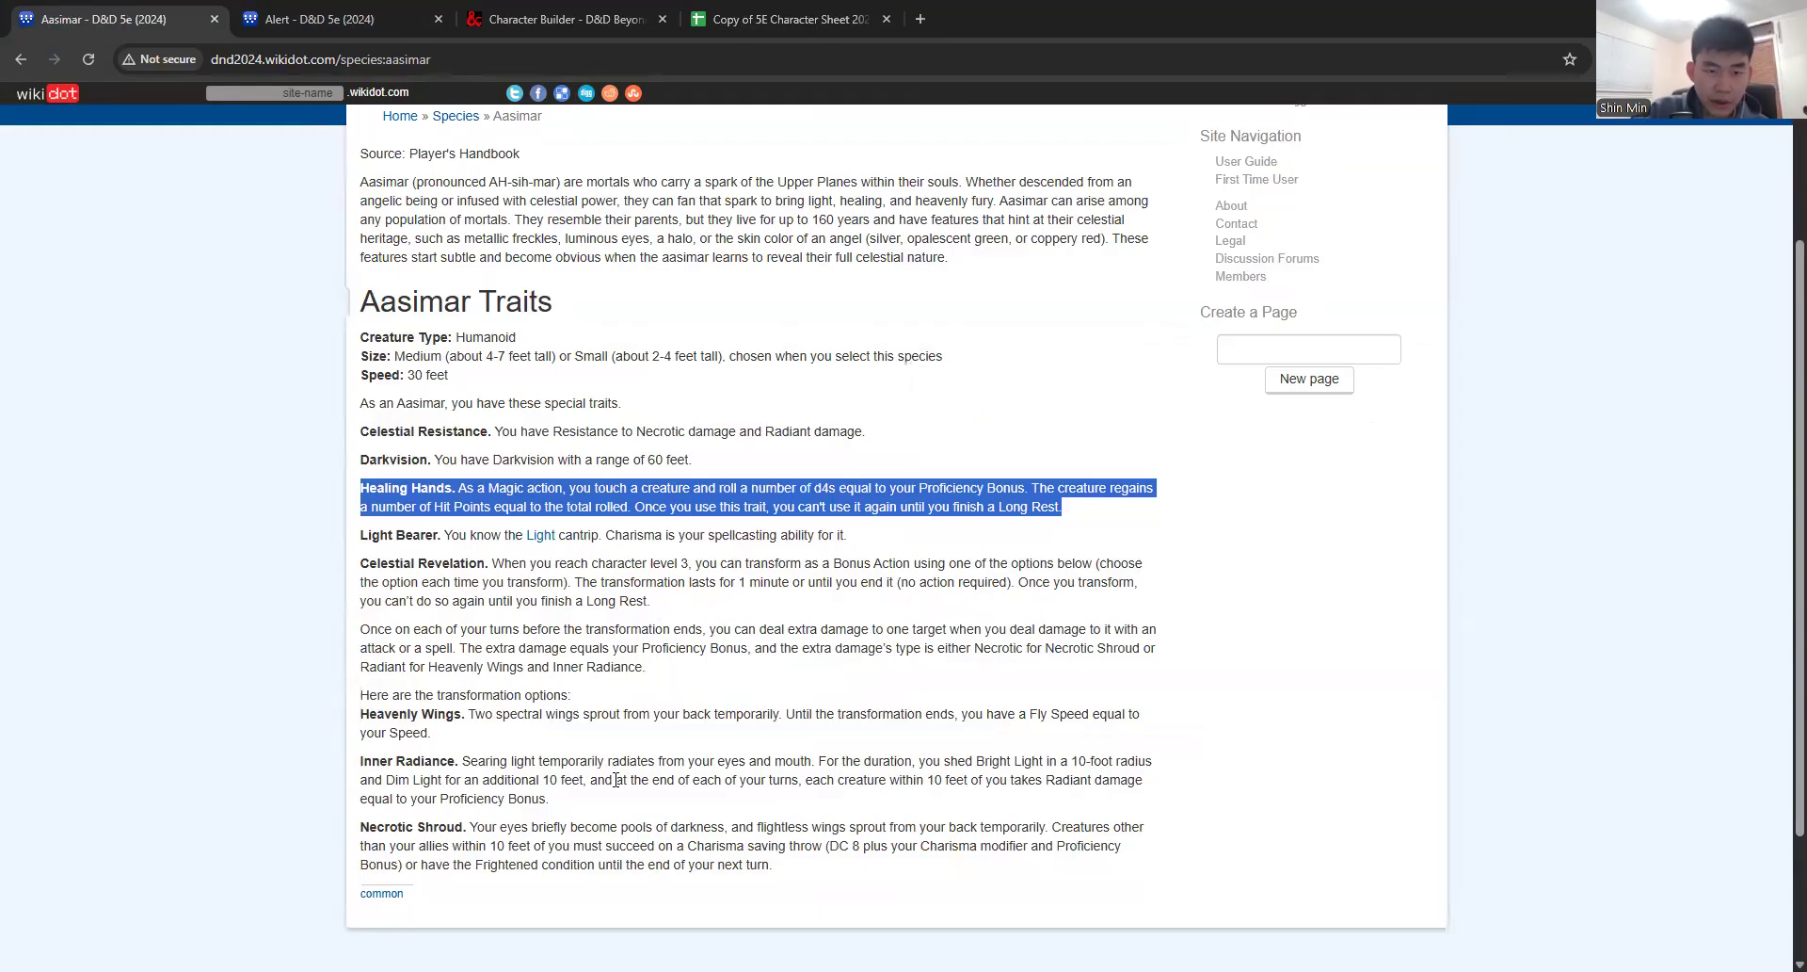
pyautogui.scroll(1, 616, 779)
pyautogui.moveTo(451, 424)
pyautogui.mouseDown()
pyautogui.moveTo(400, 419)
pyautogui.moveTo(360, 377)
pyautogui.mouseUp()
pyautogui.click(404, 383)
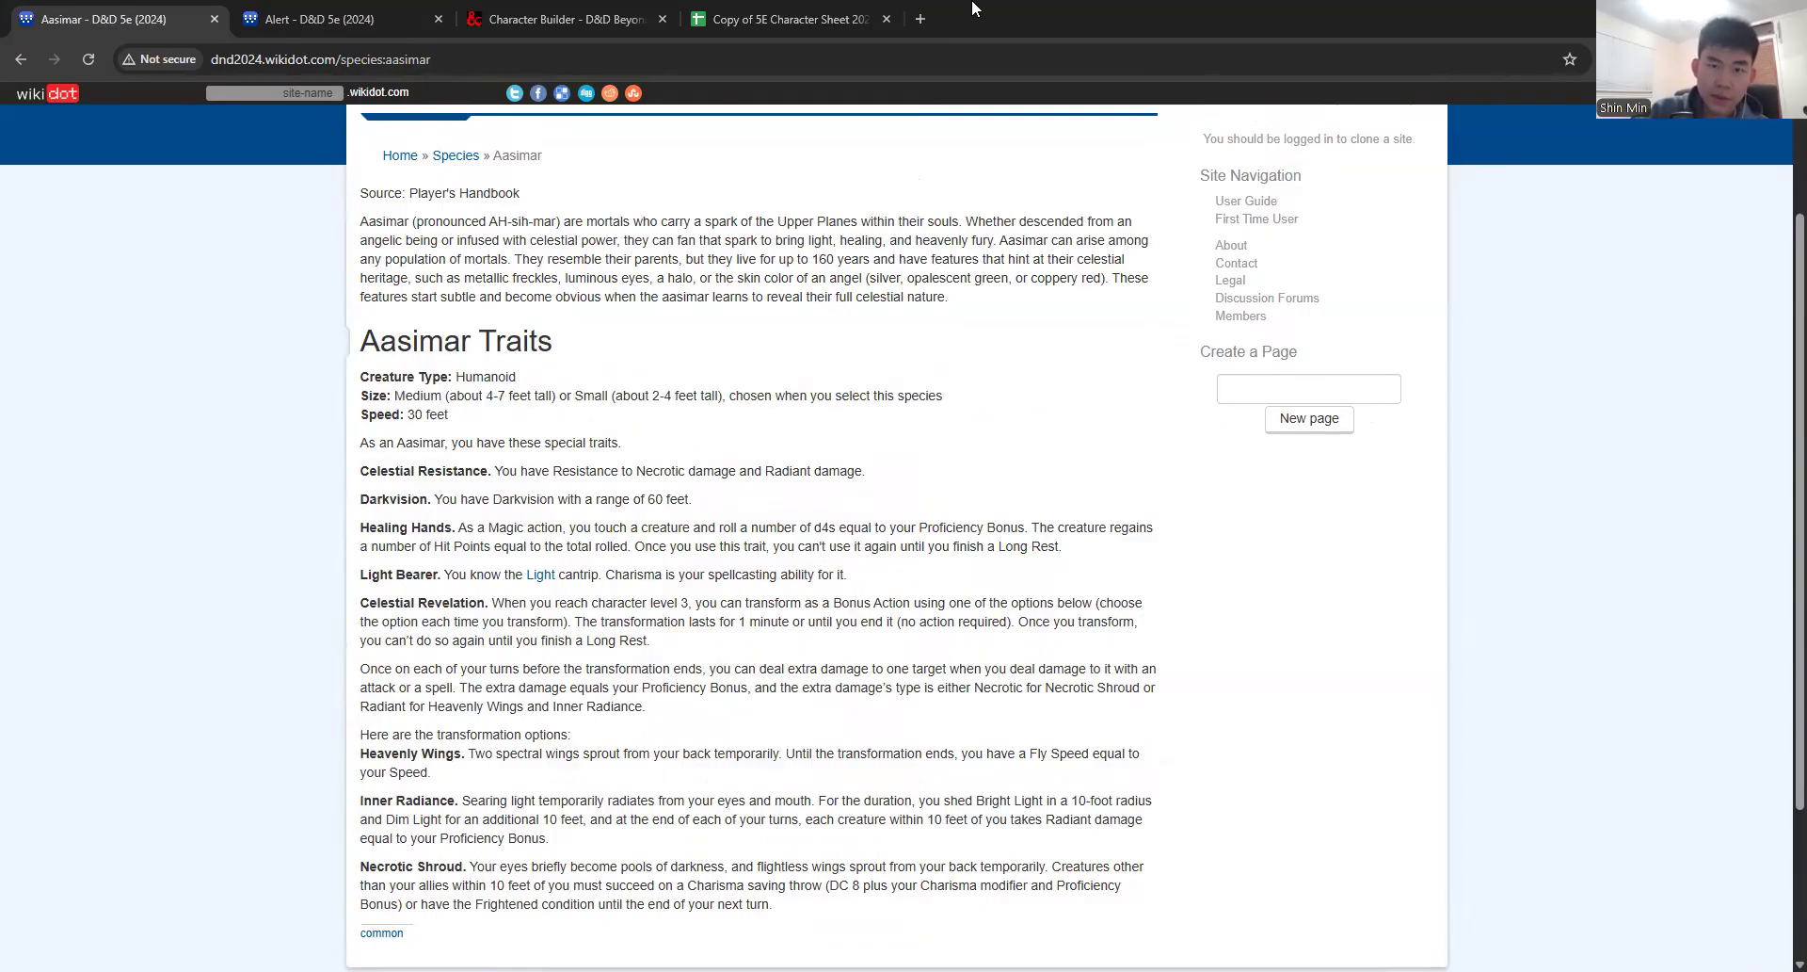
pyautogui.click(807, 12)
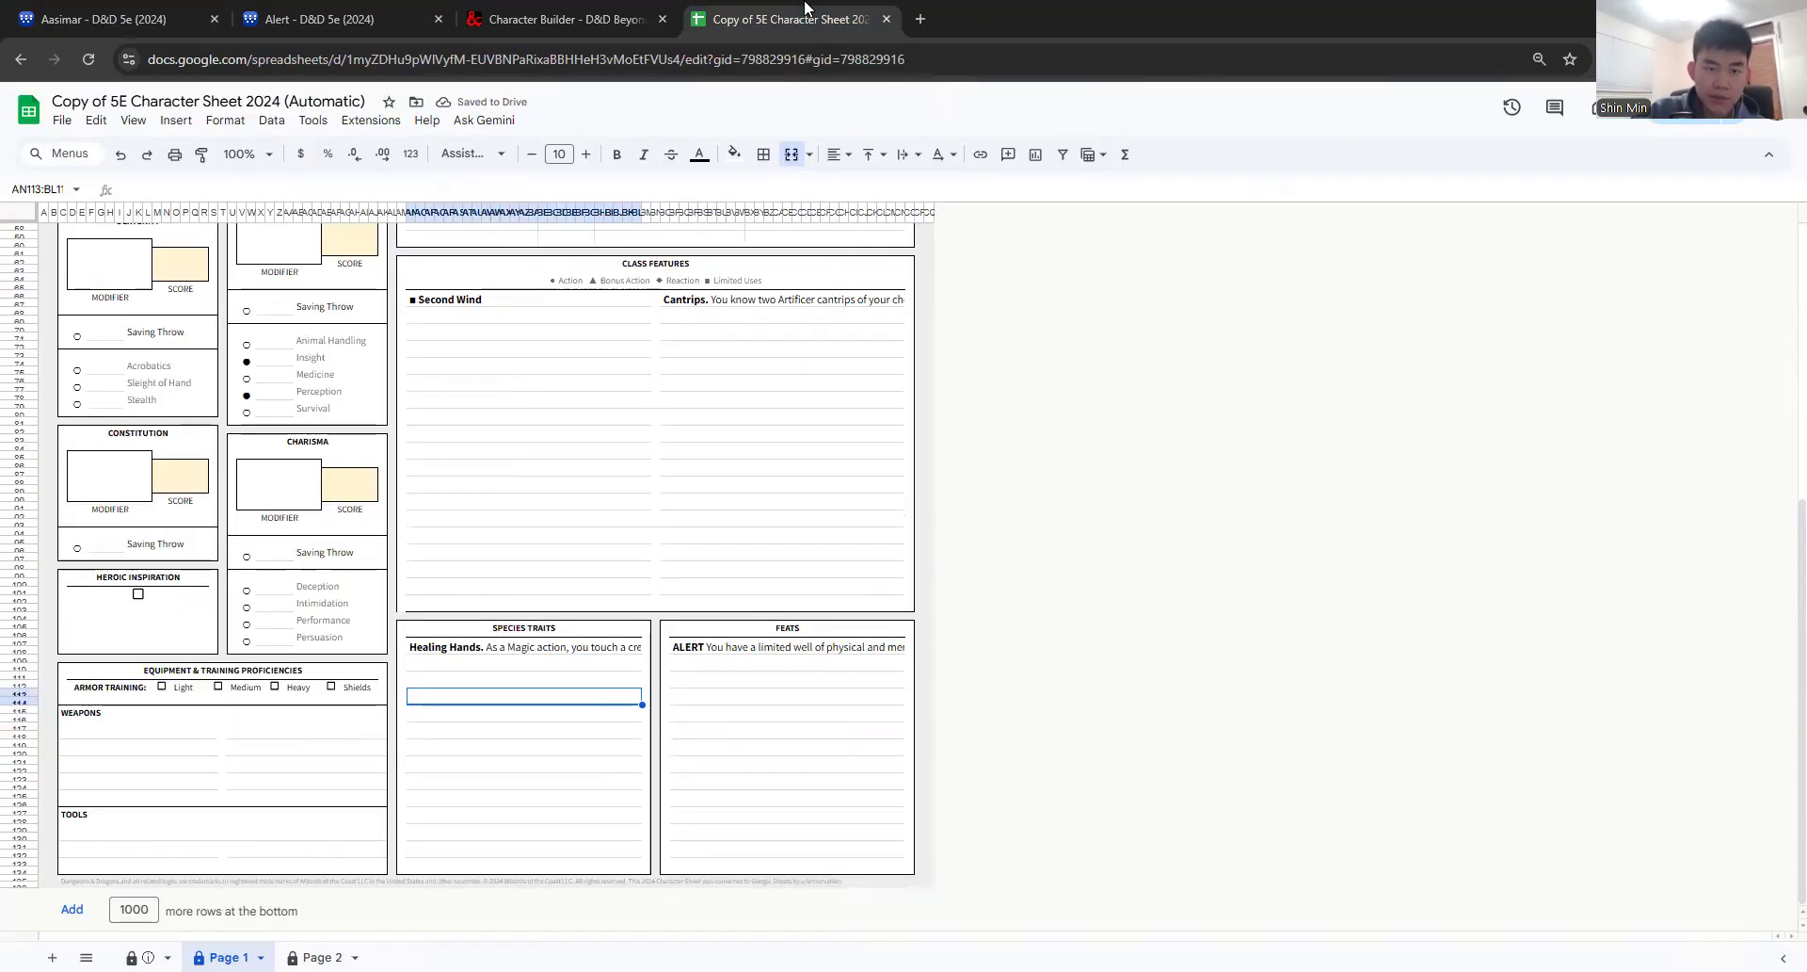
pyautogui.scroll(5, 593, 394)
pyautogui.doubleClick(593, 394)
pyautogui.write('30')
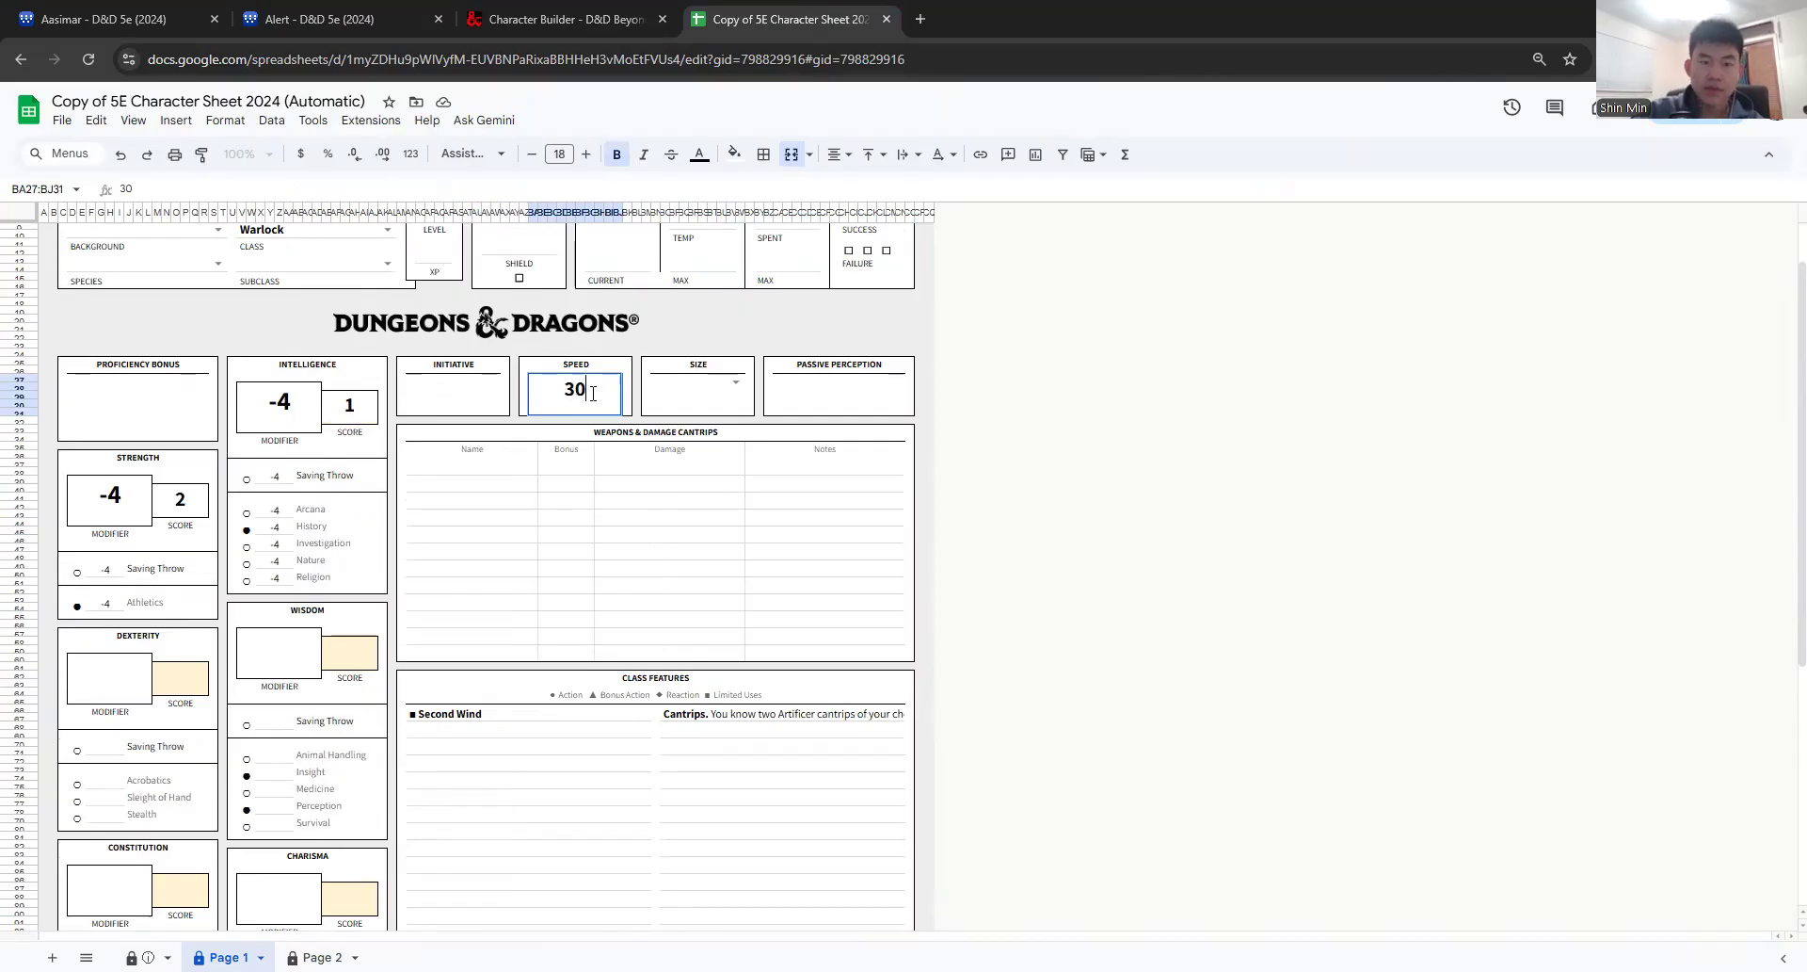
pyautogui.write(' ft')
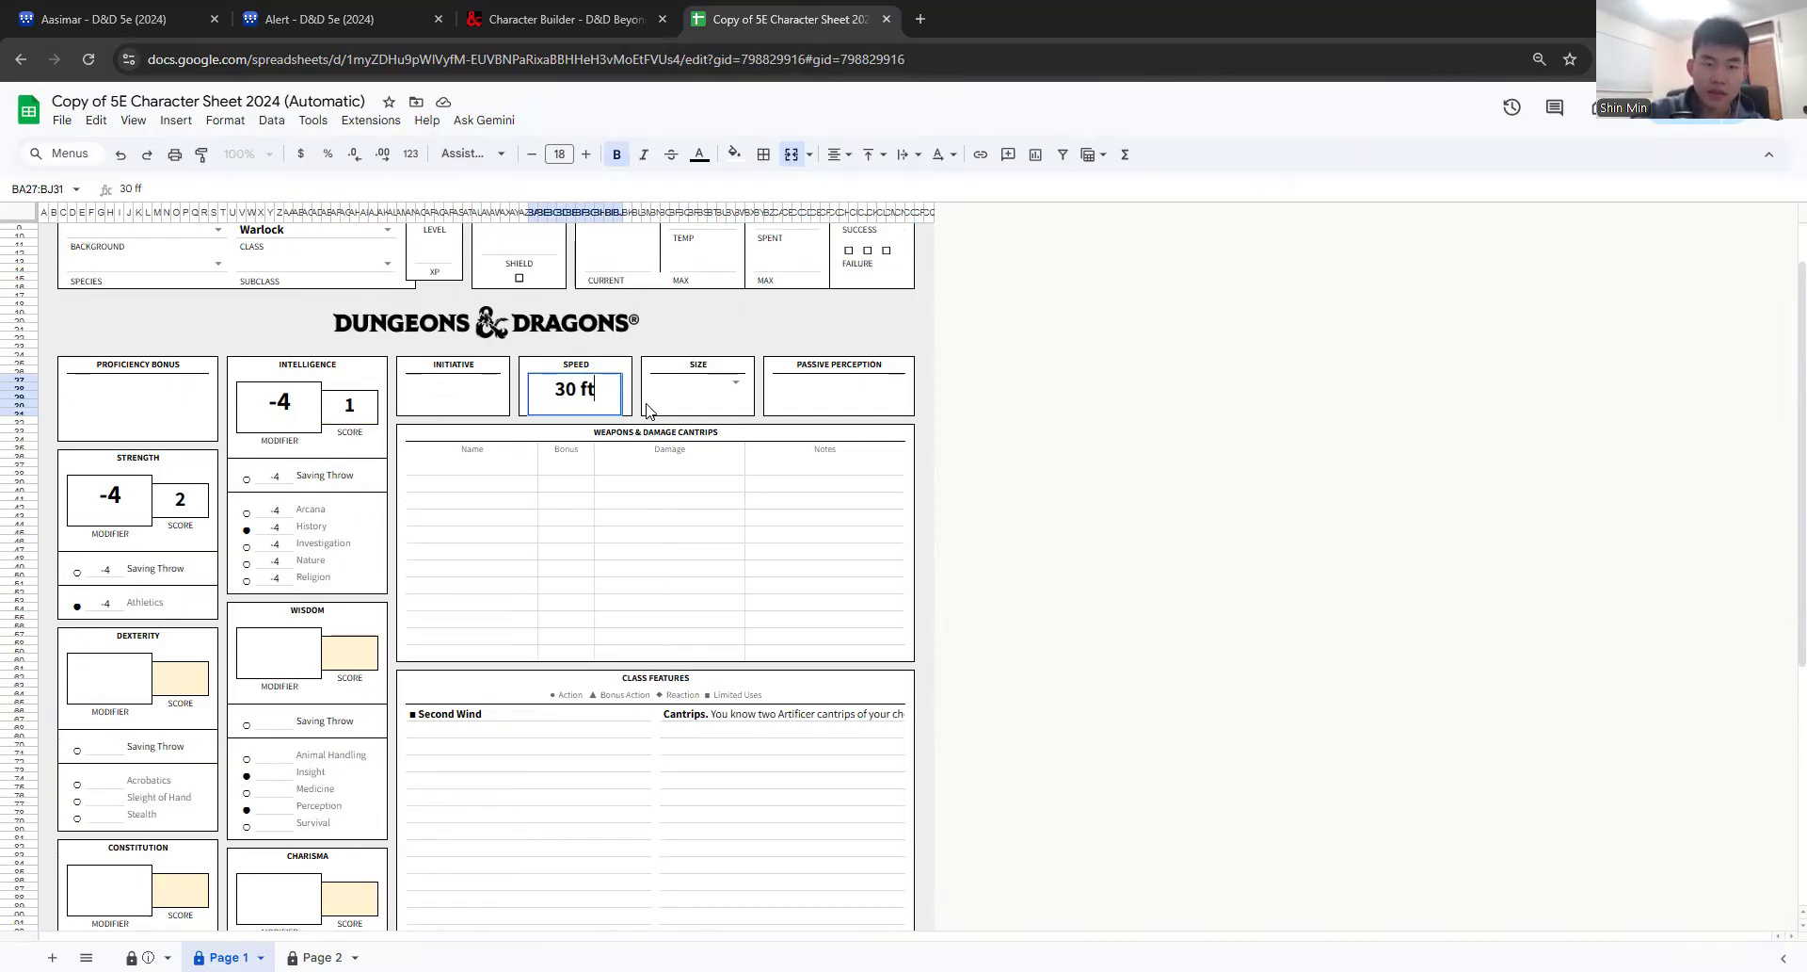
pyautogui.click(702, 403)
pyautogui.click(678, 449)
pyautogui.scroll(1, 815, 474)
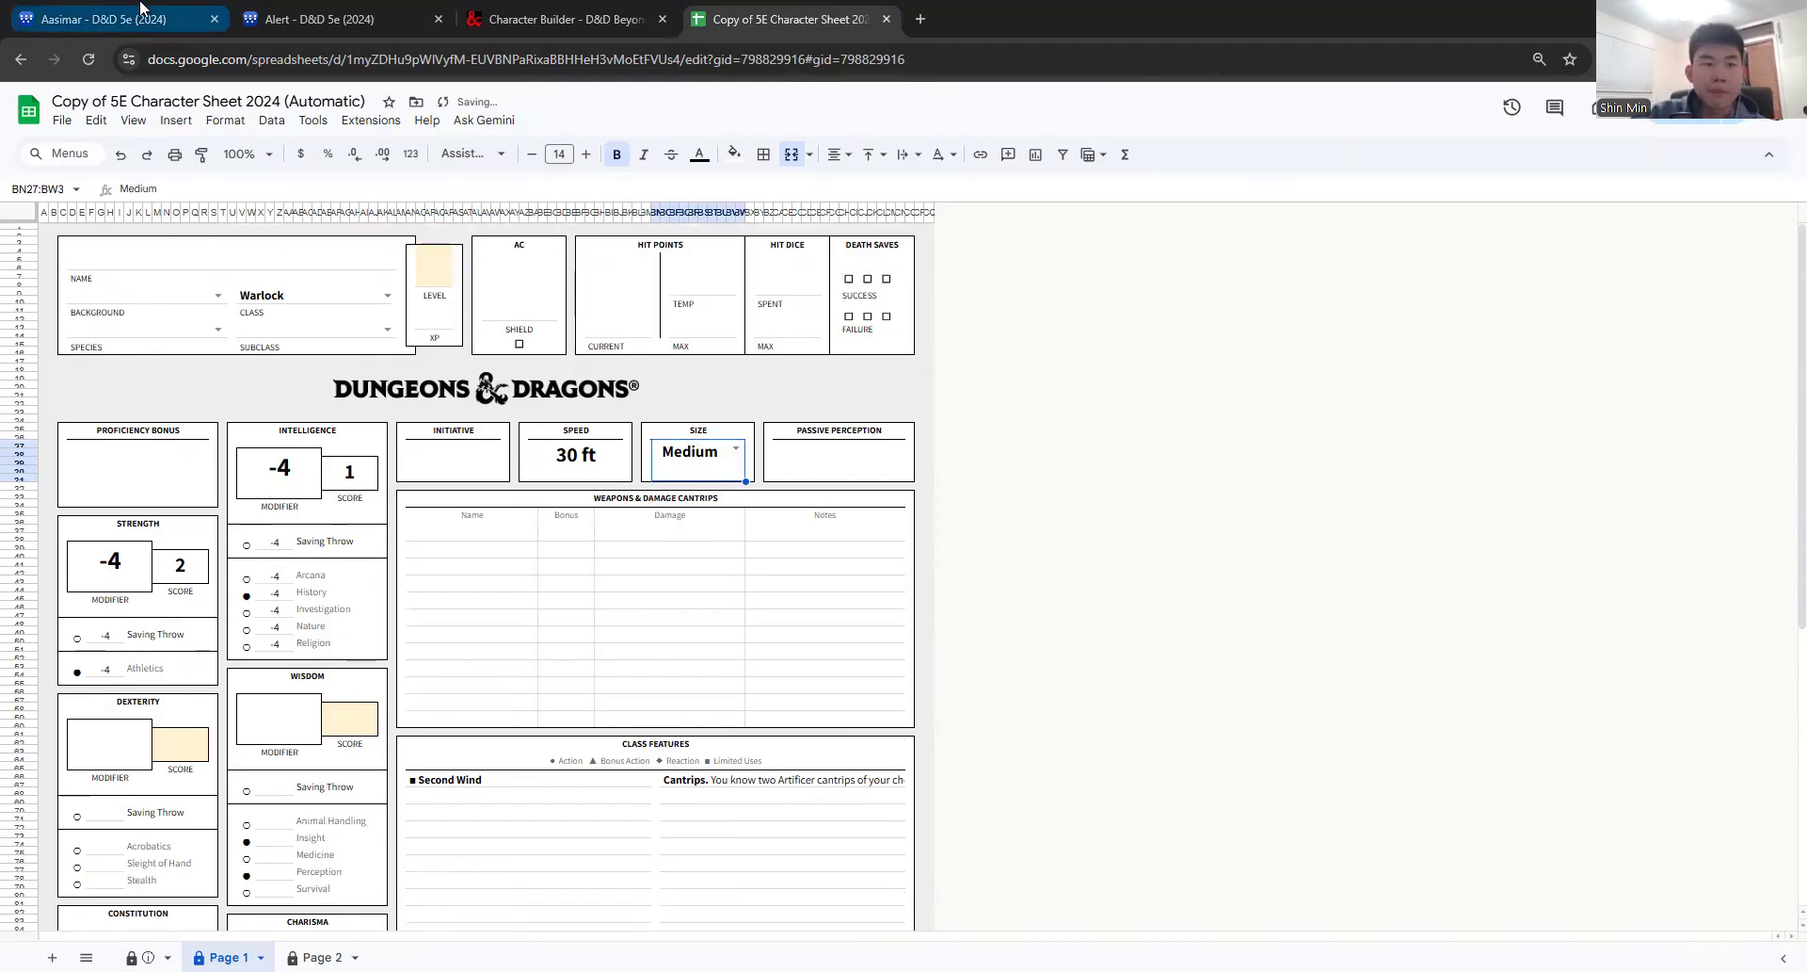
# Step: Look over the Aasimar traits on the wiki again and go back to the list of all species
pyautogui.click(111, 7)
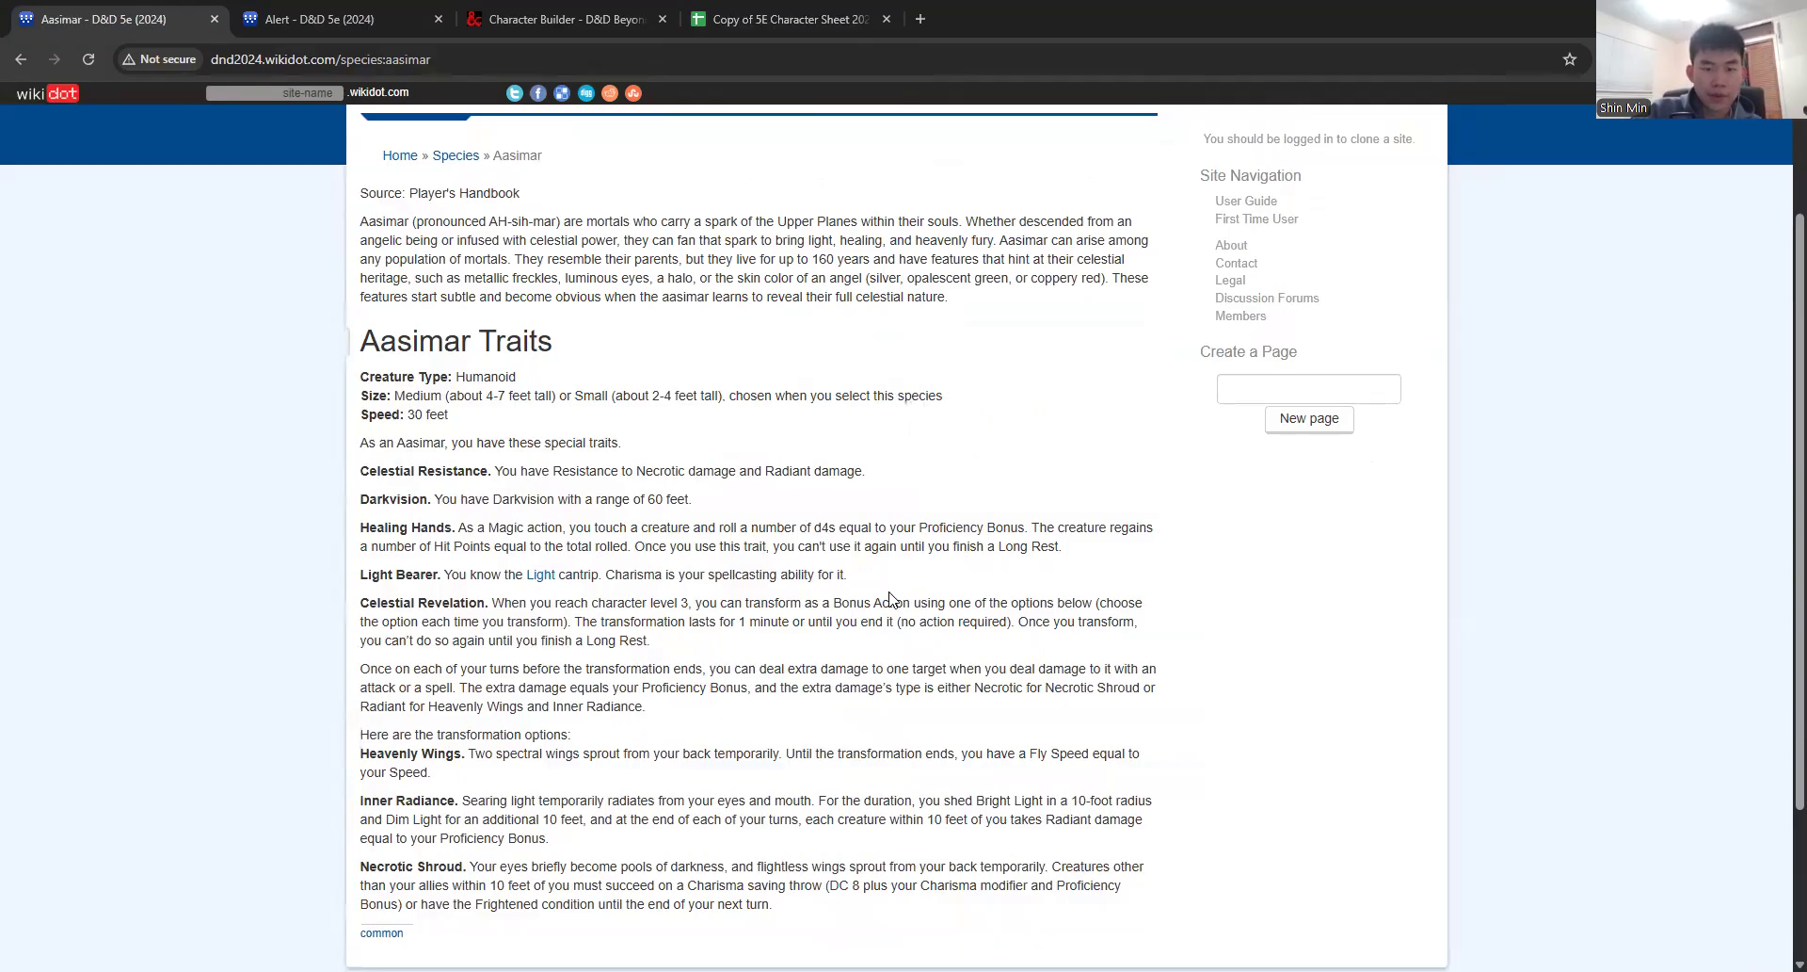
pyautogui.scroll(2, 890, 600)
pyautogui.click(791, 18)
pyautogui.write('2')
pyautogui.click(528, 527)
pyautogui.click(111, 18)
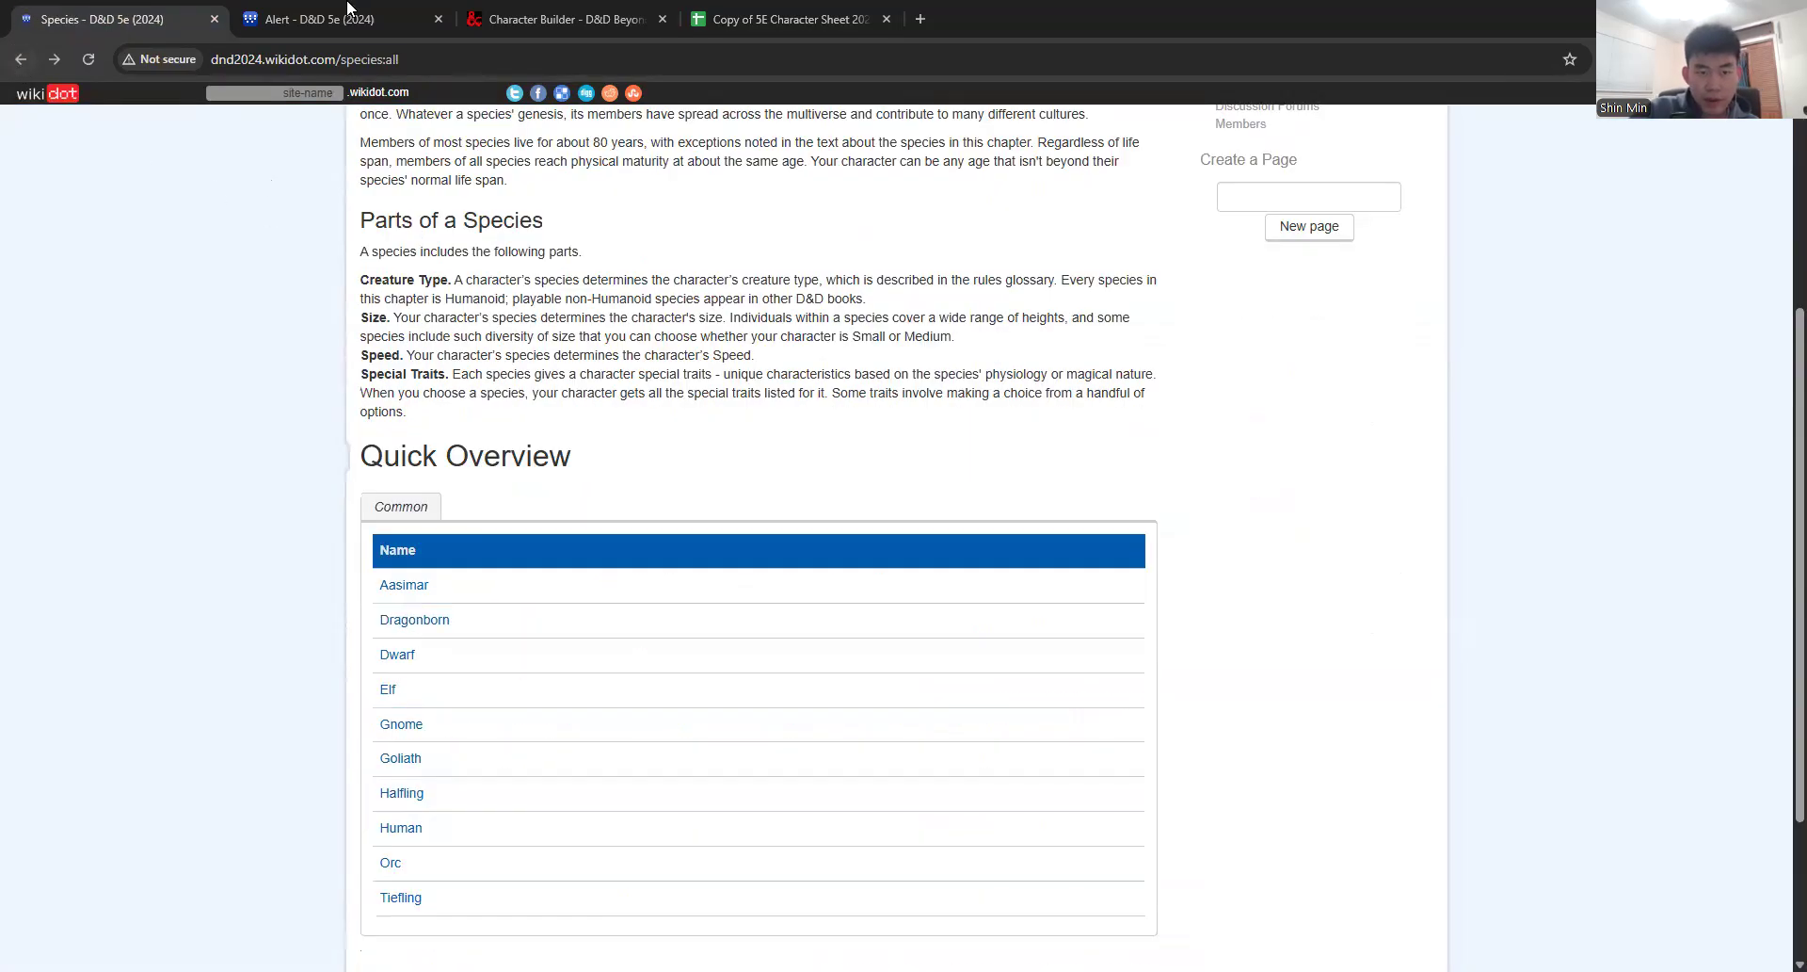
# Step: Switch to the D&D Beyond character builder and confirm Goliath as the character's species
pyautogui.click(602, 11)
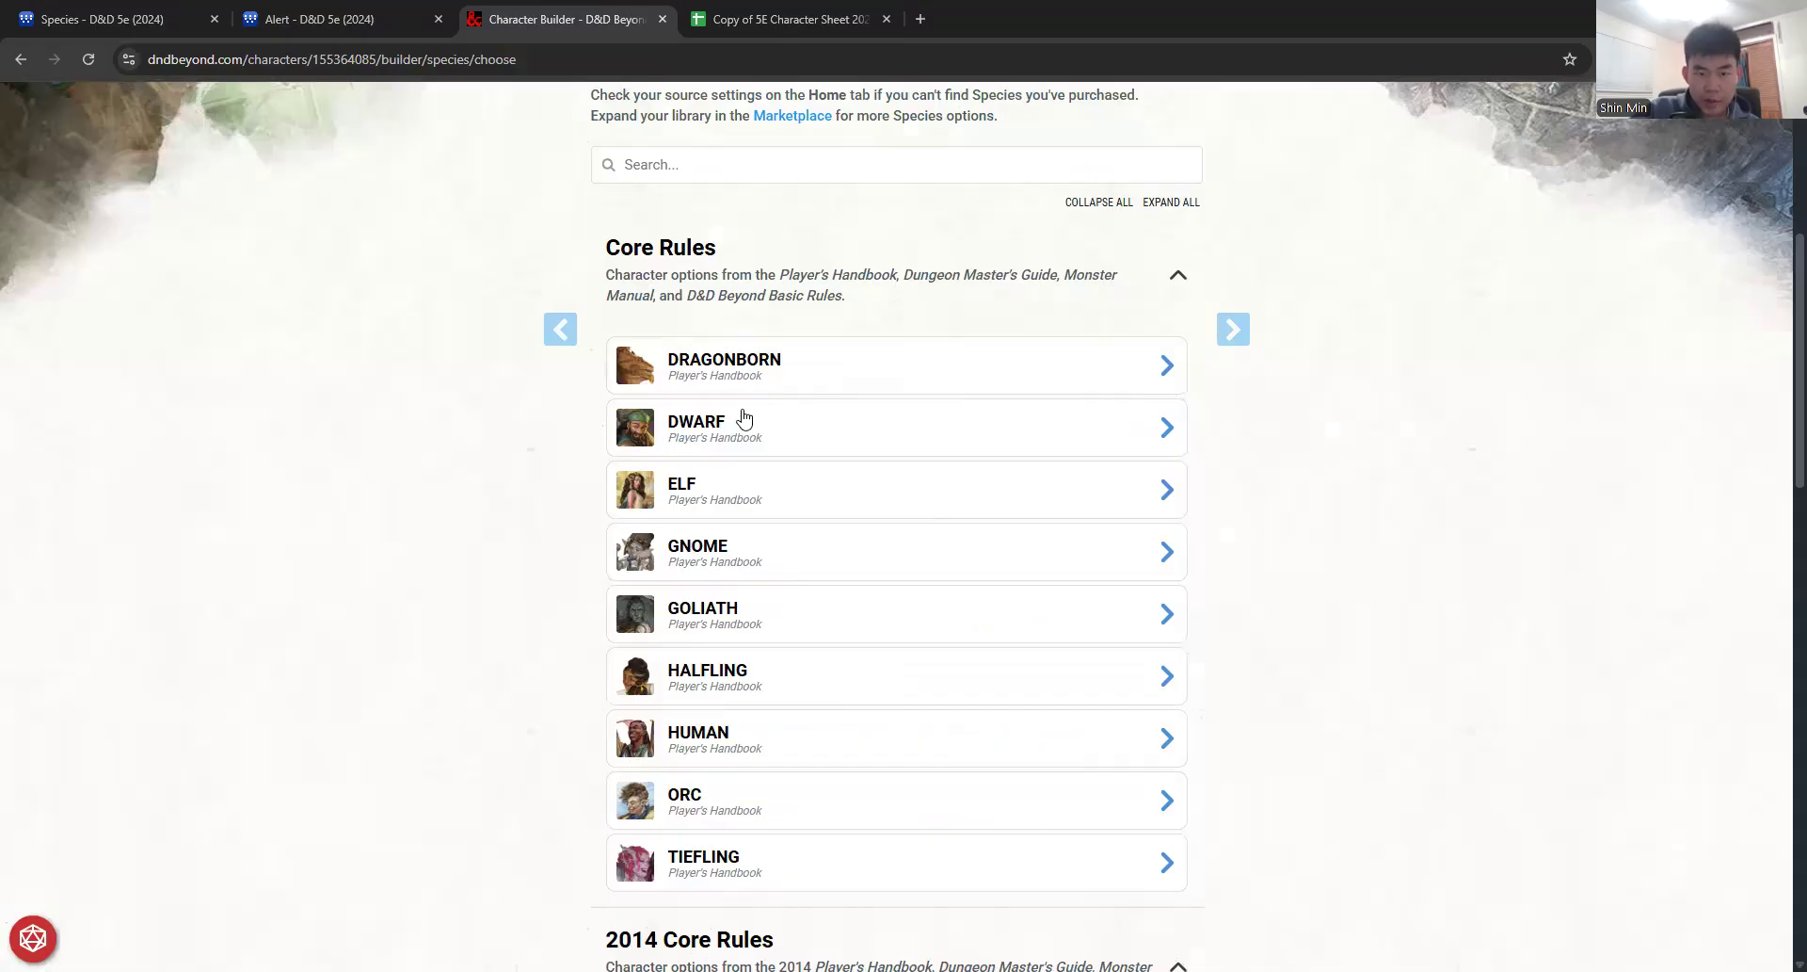
pyautogui.click(723, 608)
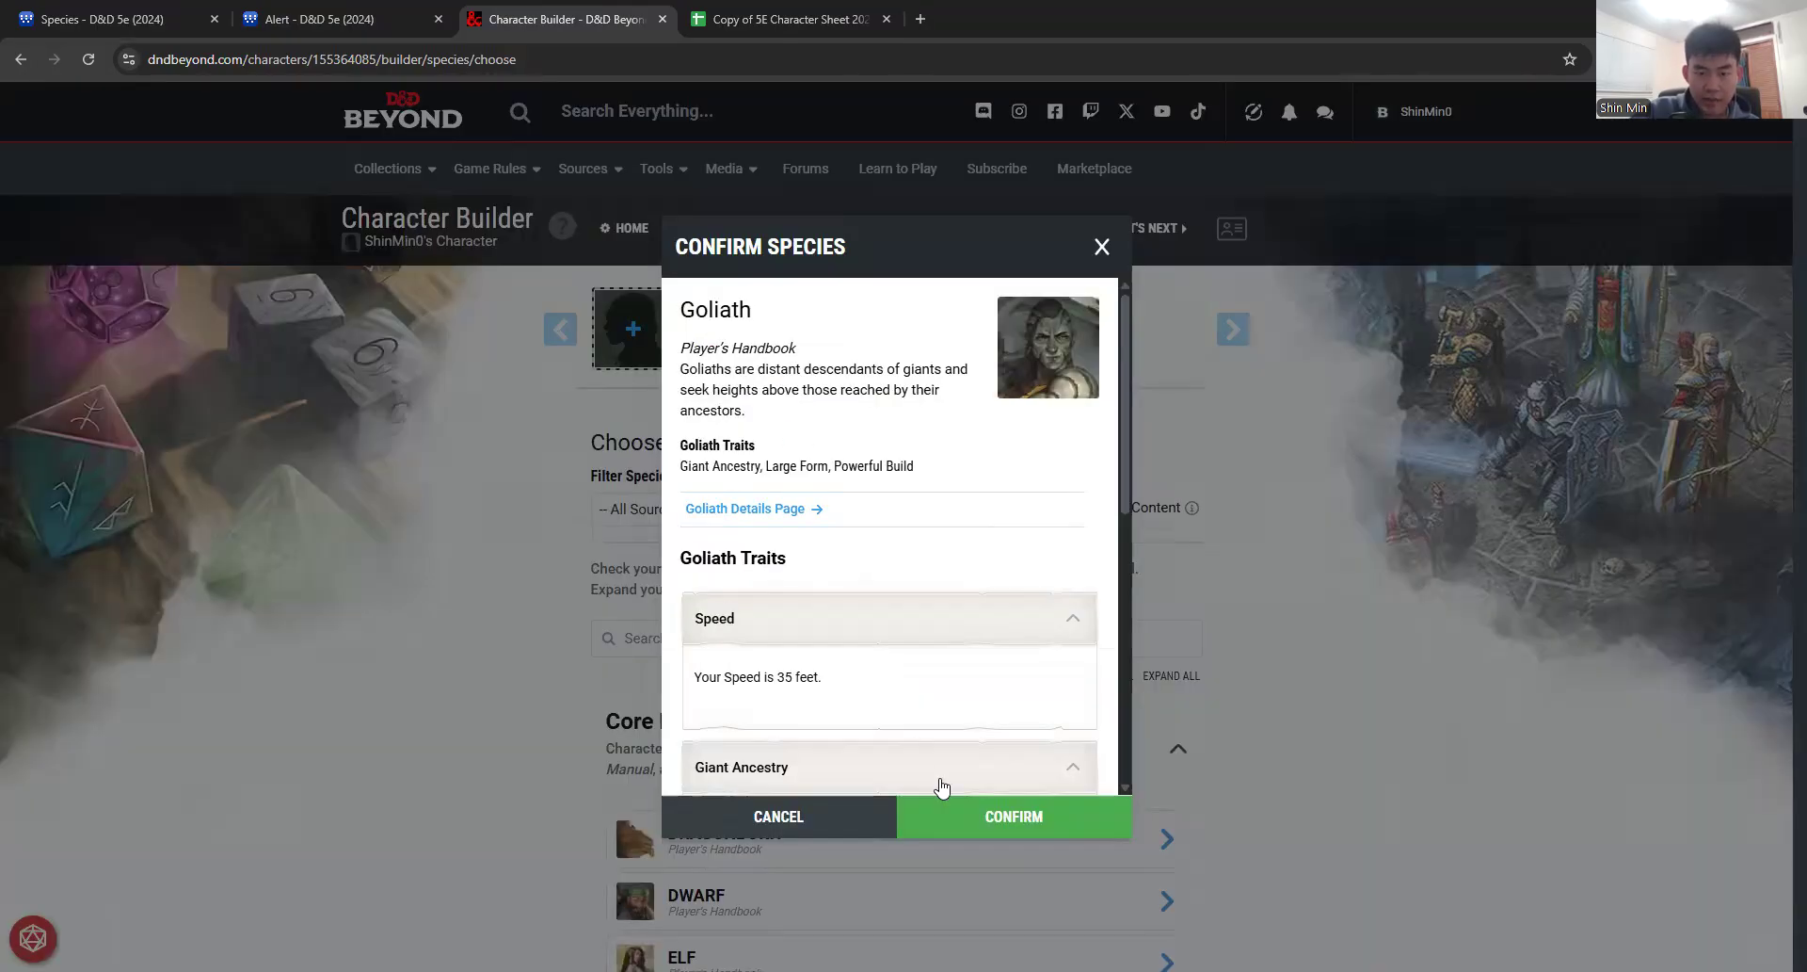
pyautogui.click(1003, 828)
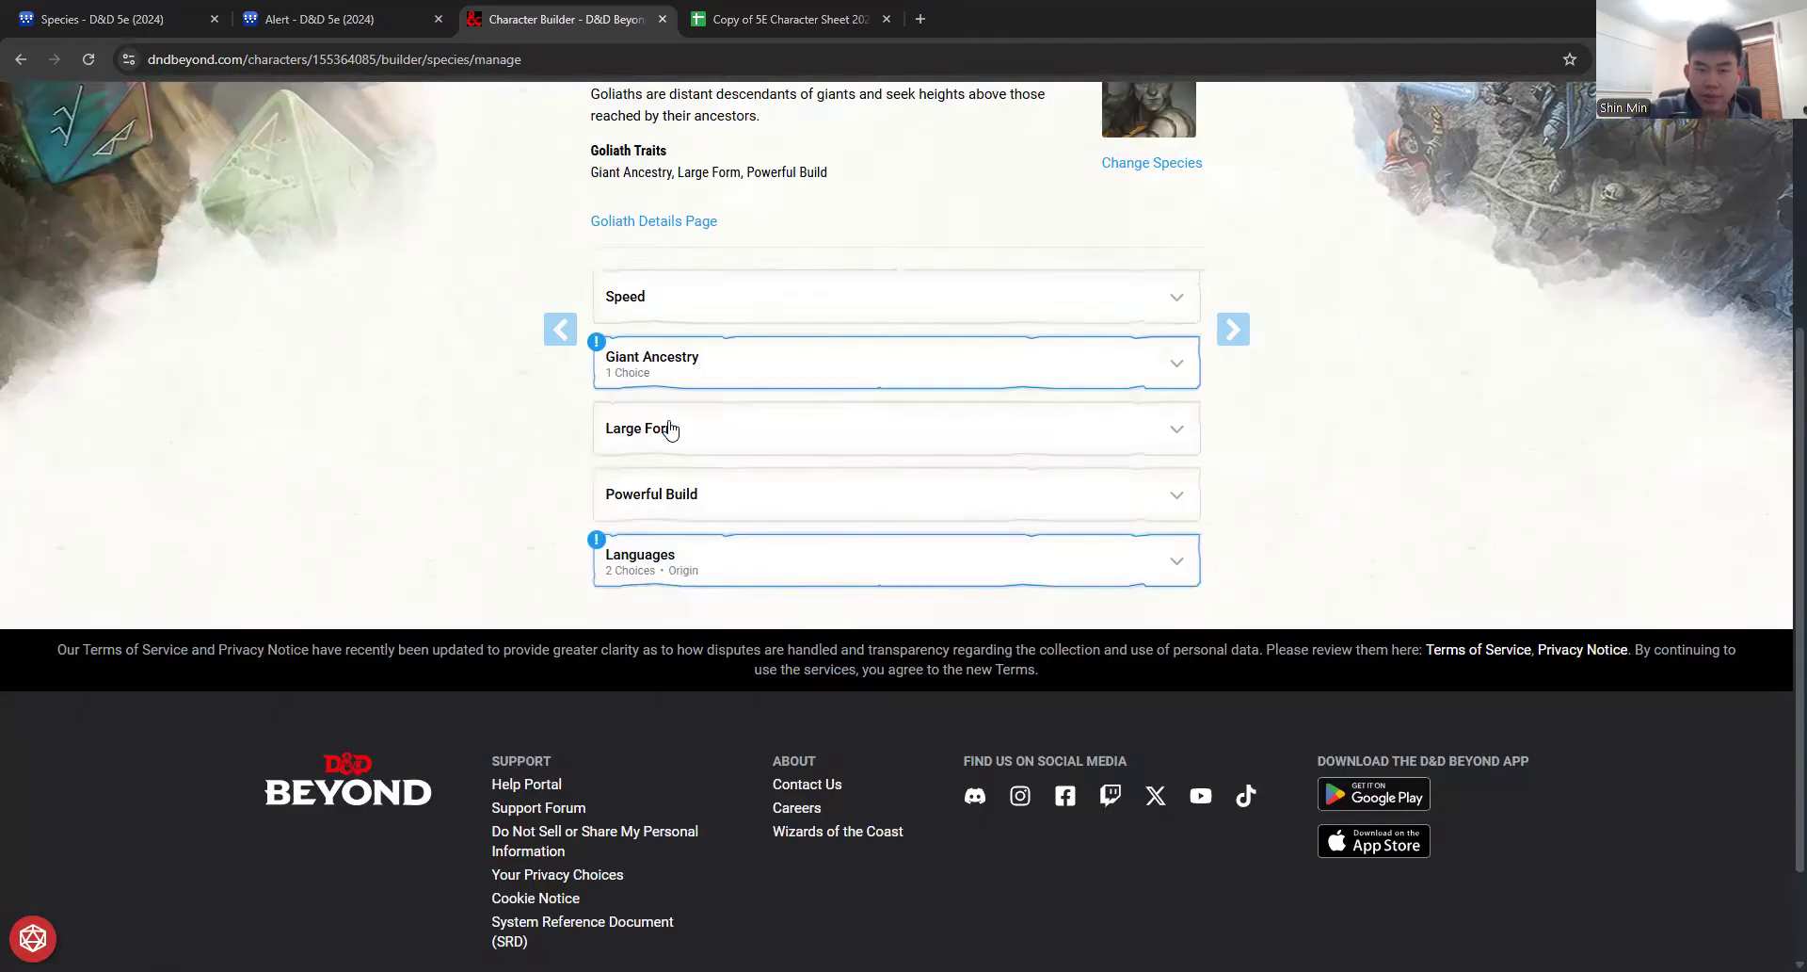
# Step: Look through Goliath's Giant Ancestry options and the Standard Languages table in the species details
pyautogui.click(619, 355)
pyautogui.scroll(-2, 772, 696)
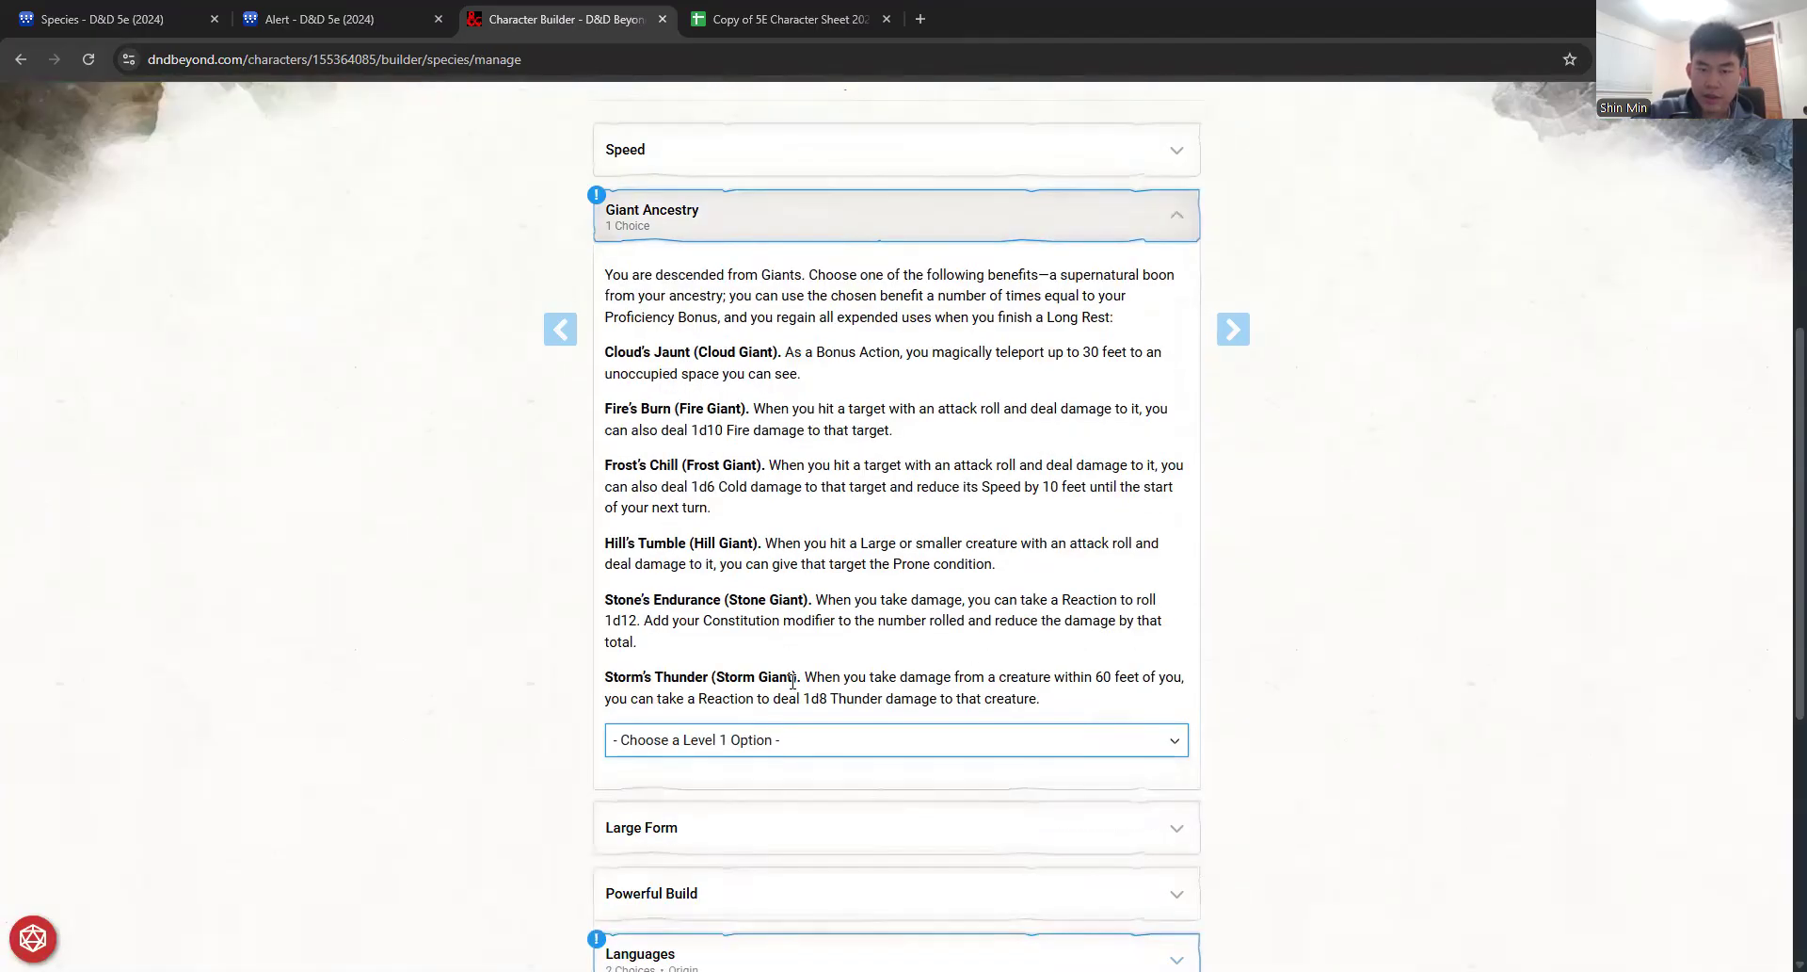
pyautogui.click(772, 704)
pyautogui.click(726, 847)
pyautogui.scroll(-1, 730, 852)
pyautogui.click(656, 899)
pyautogui.scroll(-8, 656, 899)
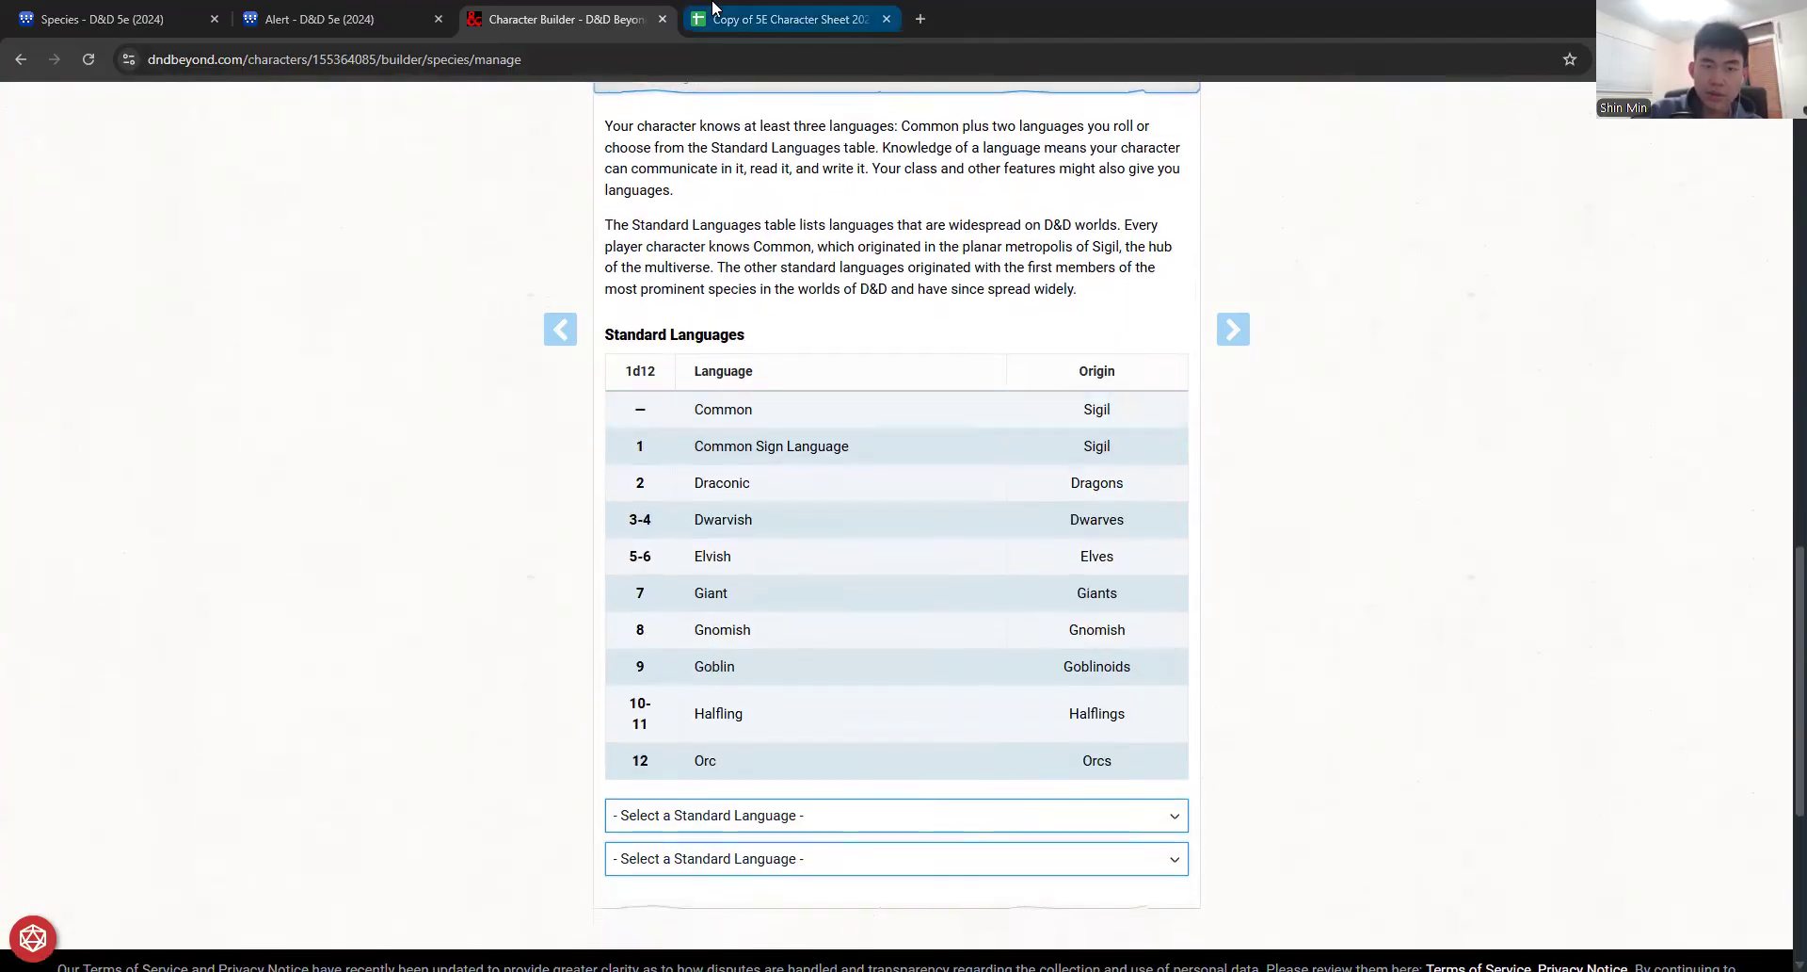
# Step: On Page 2 of the character sheet, enter "Common, Celestial, Elvish" in the Languages section
pyautogui.click(712, 8)
pyautogui.scroll(-5, 646, 216)
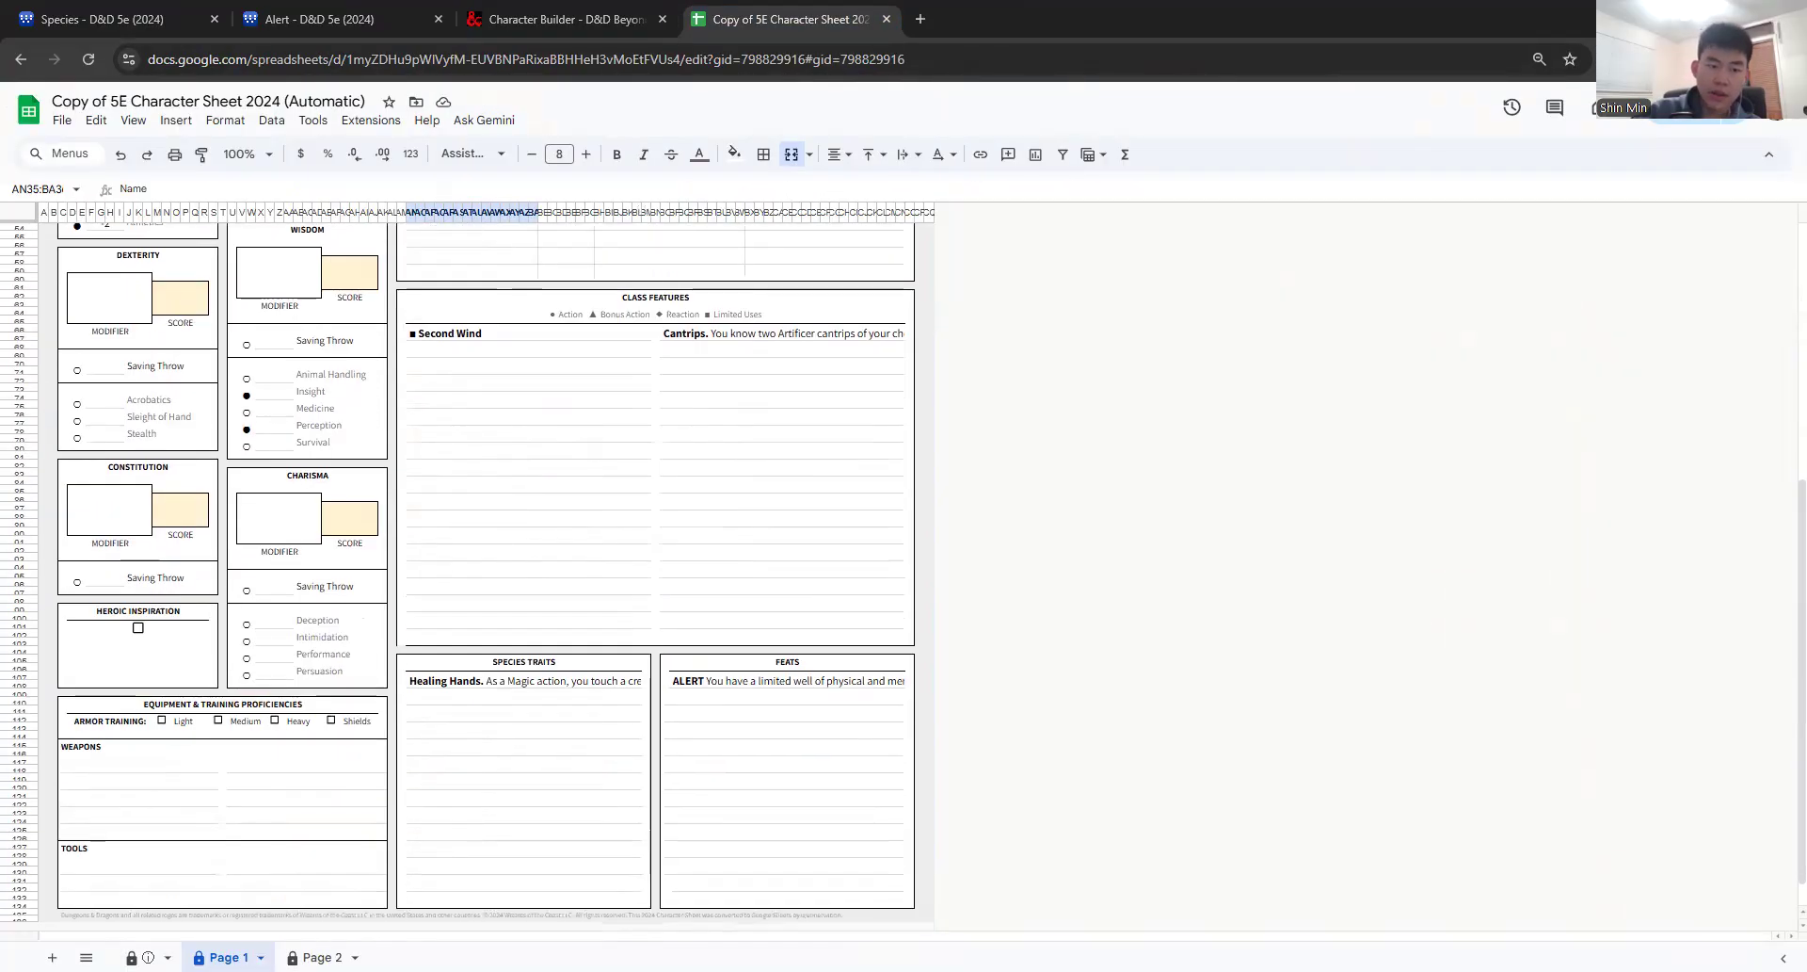
pyautogui.scroll(-1, 354, 930)
pyautogui.click(317, 957)
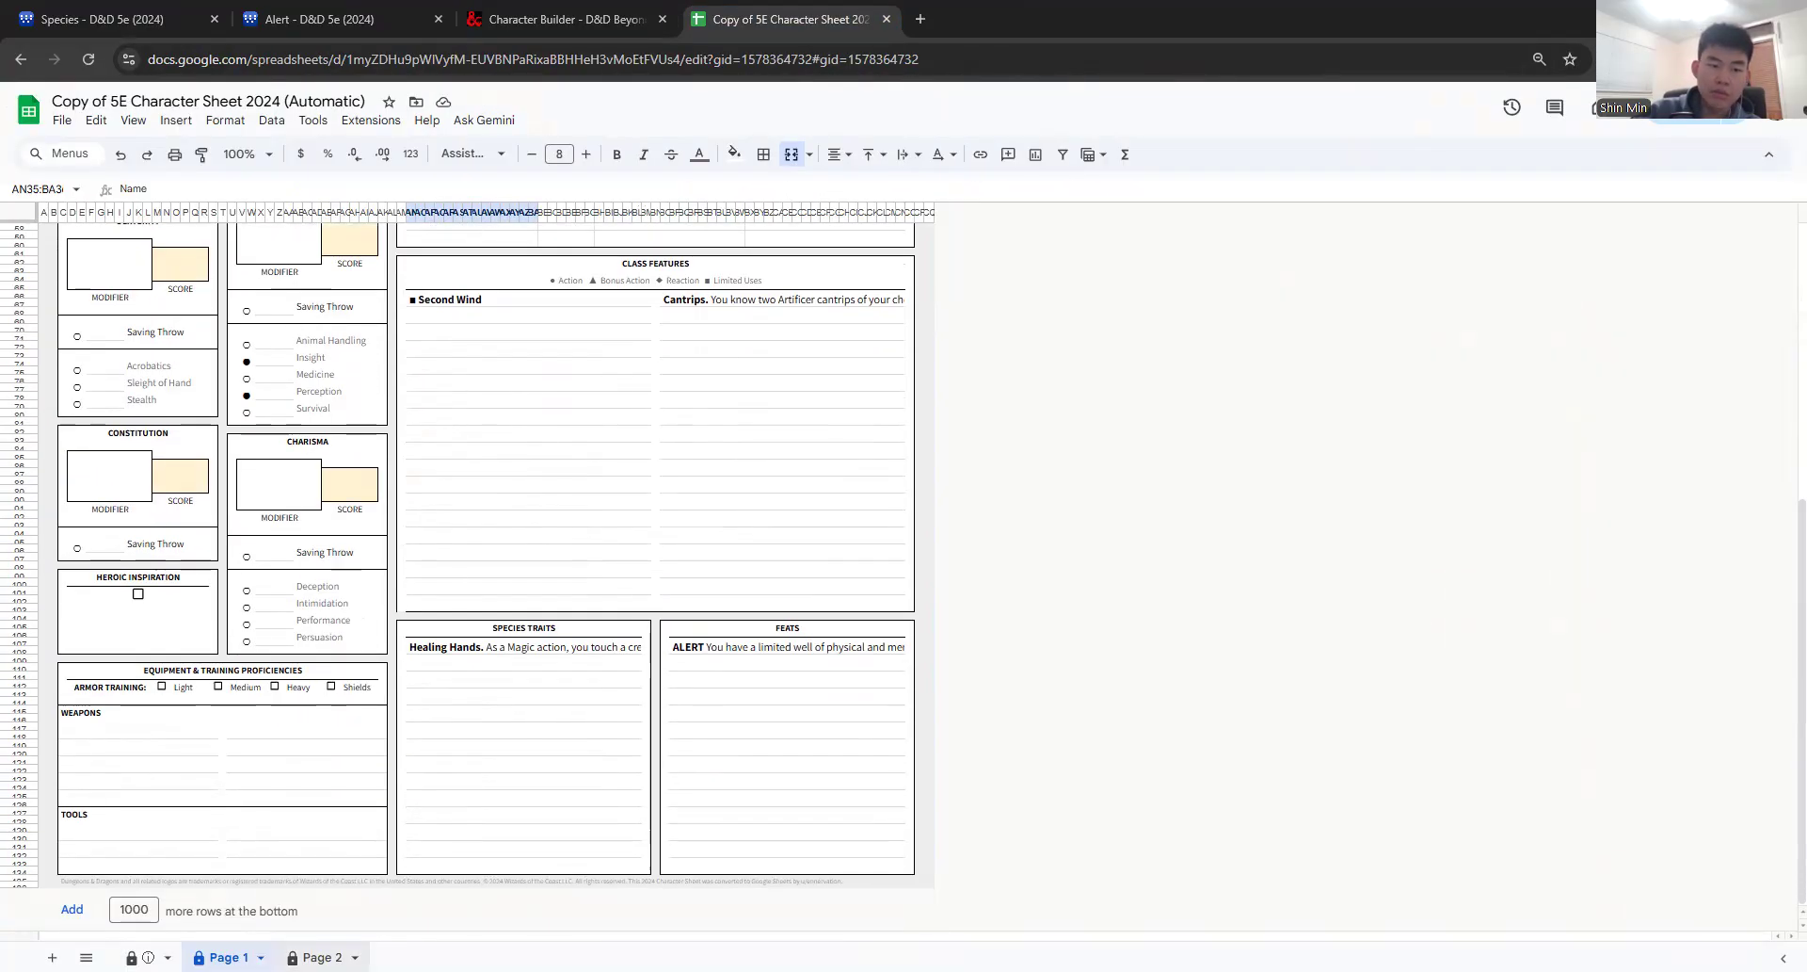
pyautogui.scroll(10, 948, 333)
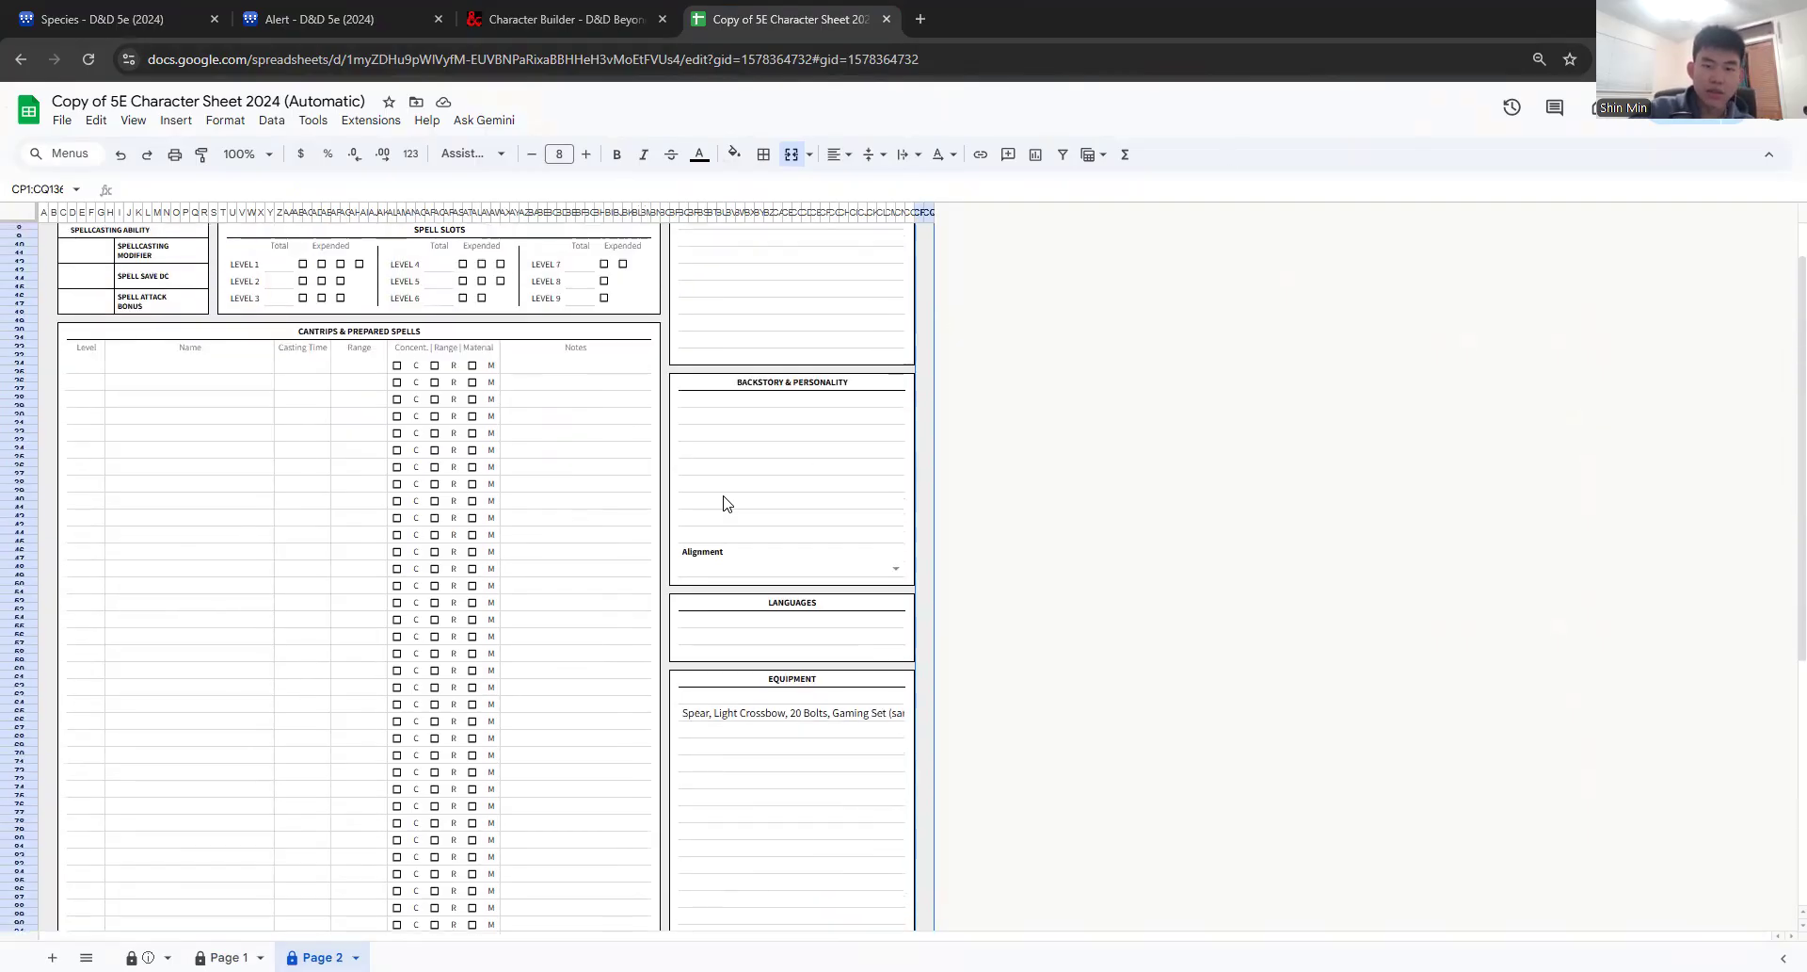
pyautogui.click(725, 678)
pyautogui.write('Common, Celestial, Elvish')
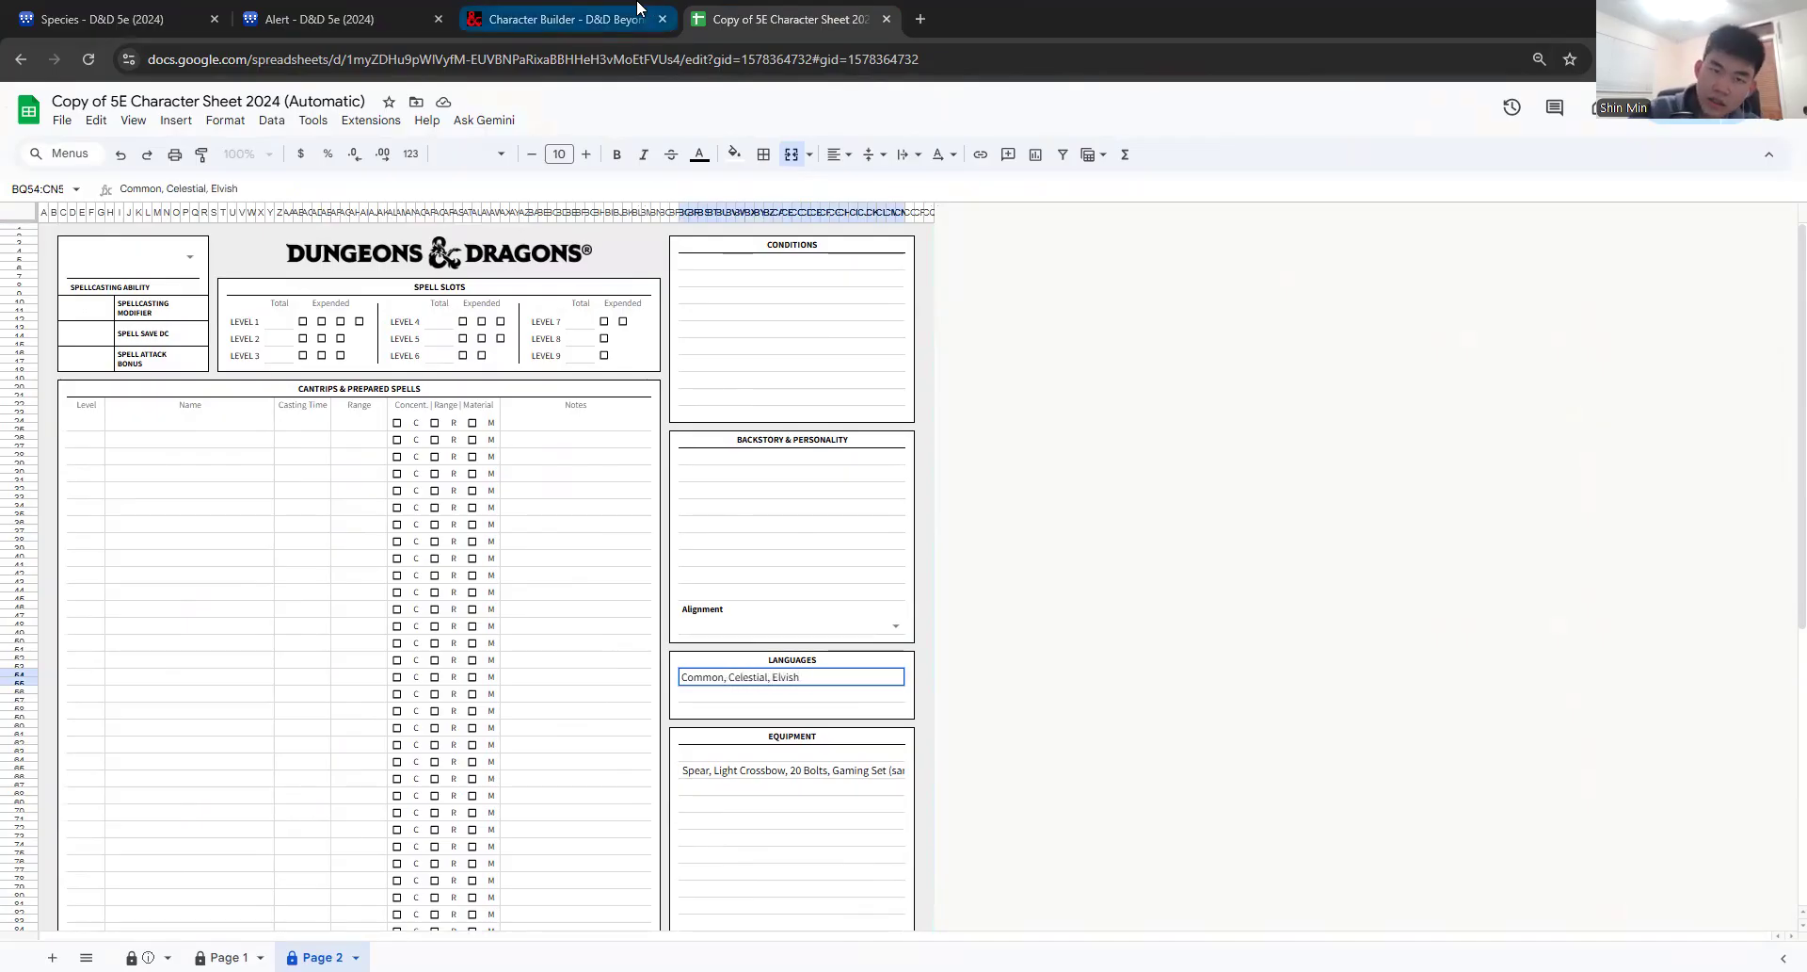
# Step: Back in the D&D Beyond character builder, choose Gnomish and Dwarvish as the two standard languages
pyautogui.click(588, 11)
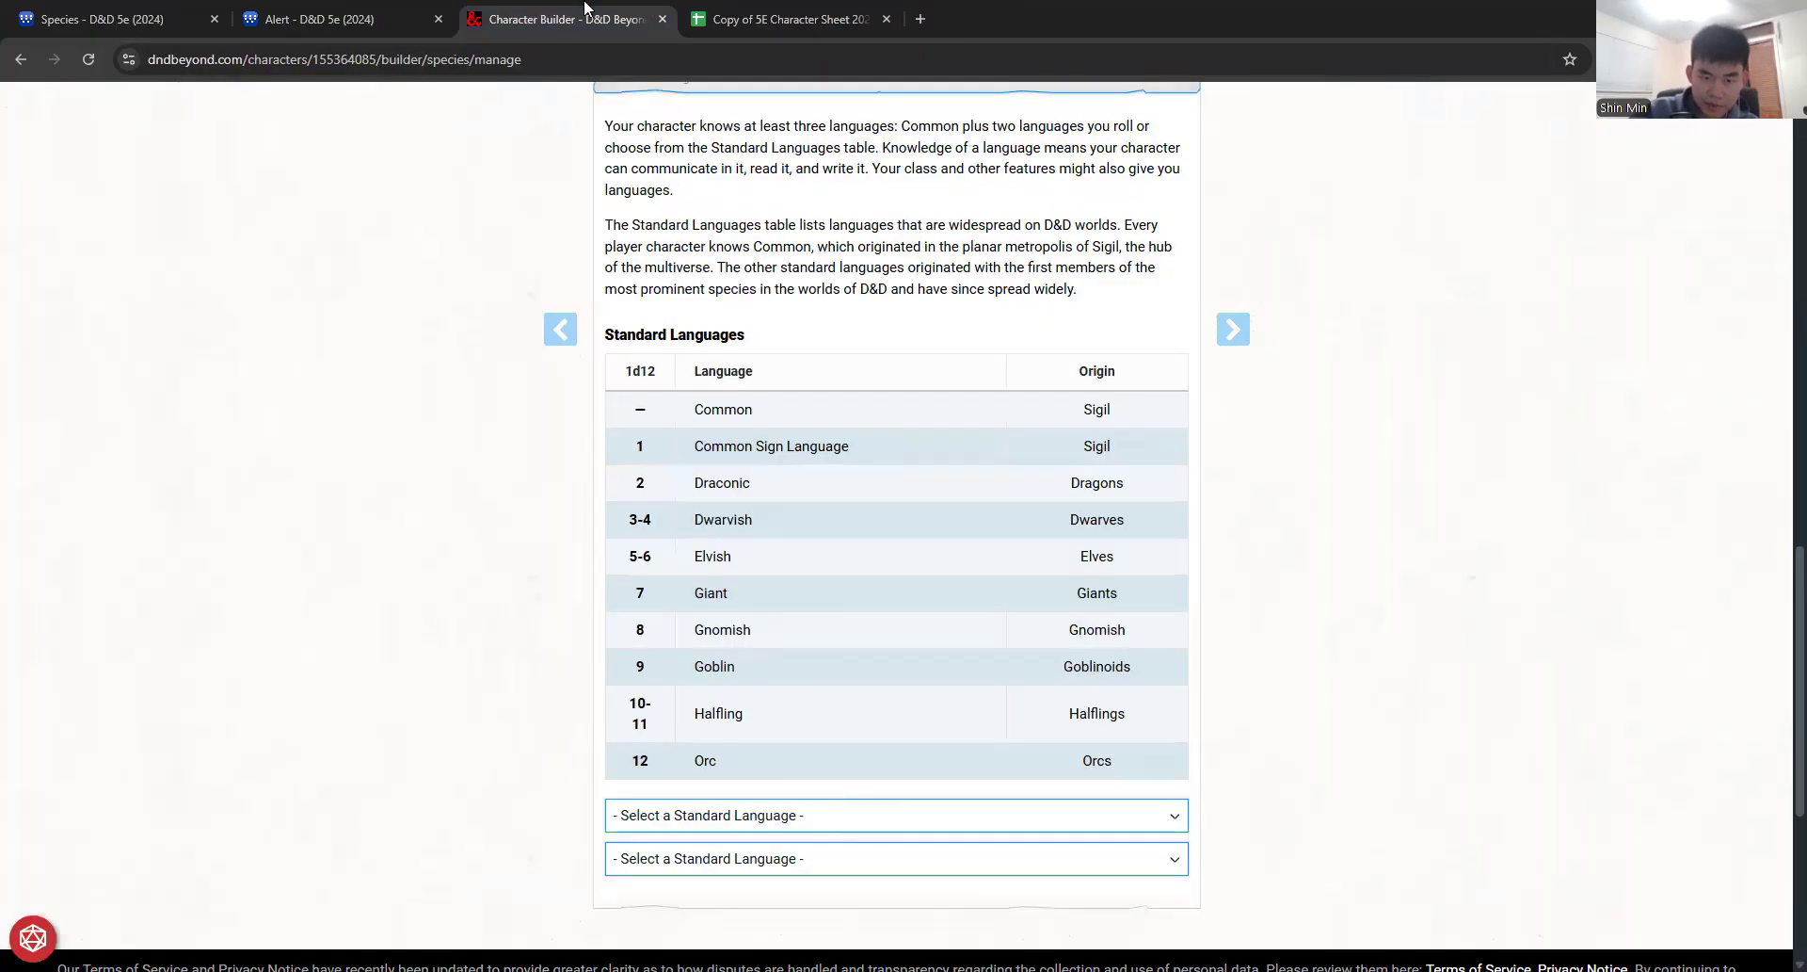
pyautogui.click(816, 810)
pyautogui.click(816, 806)
pyautogui.click(789, 858)
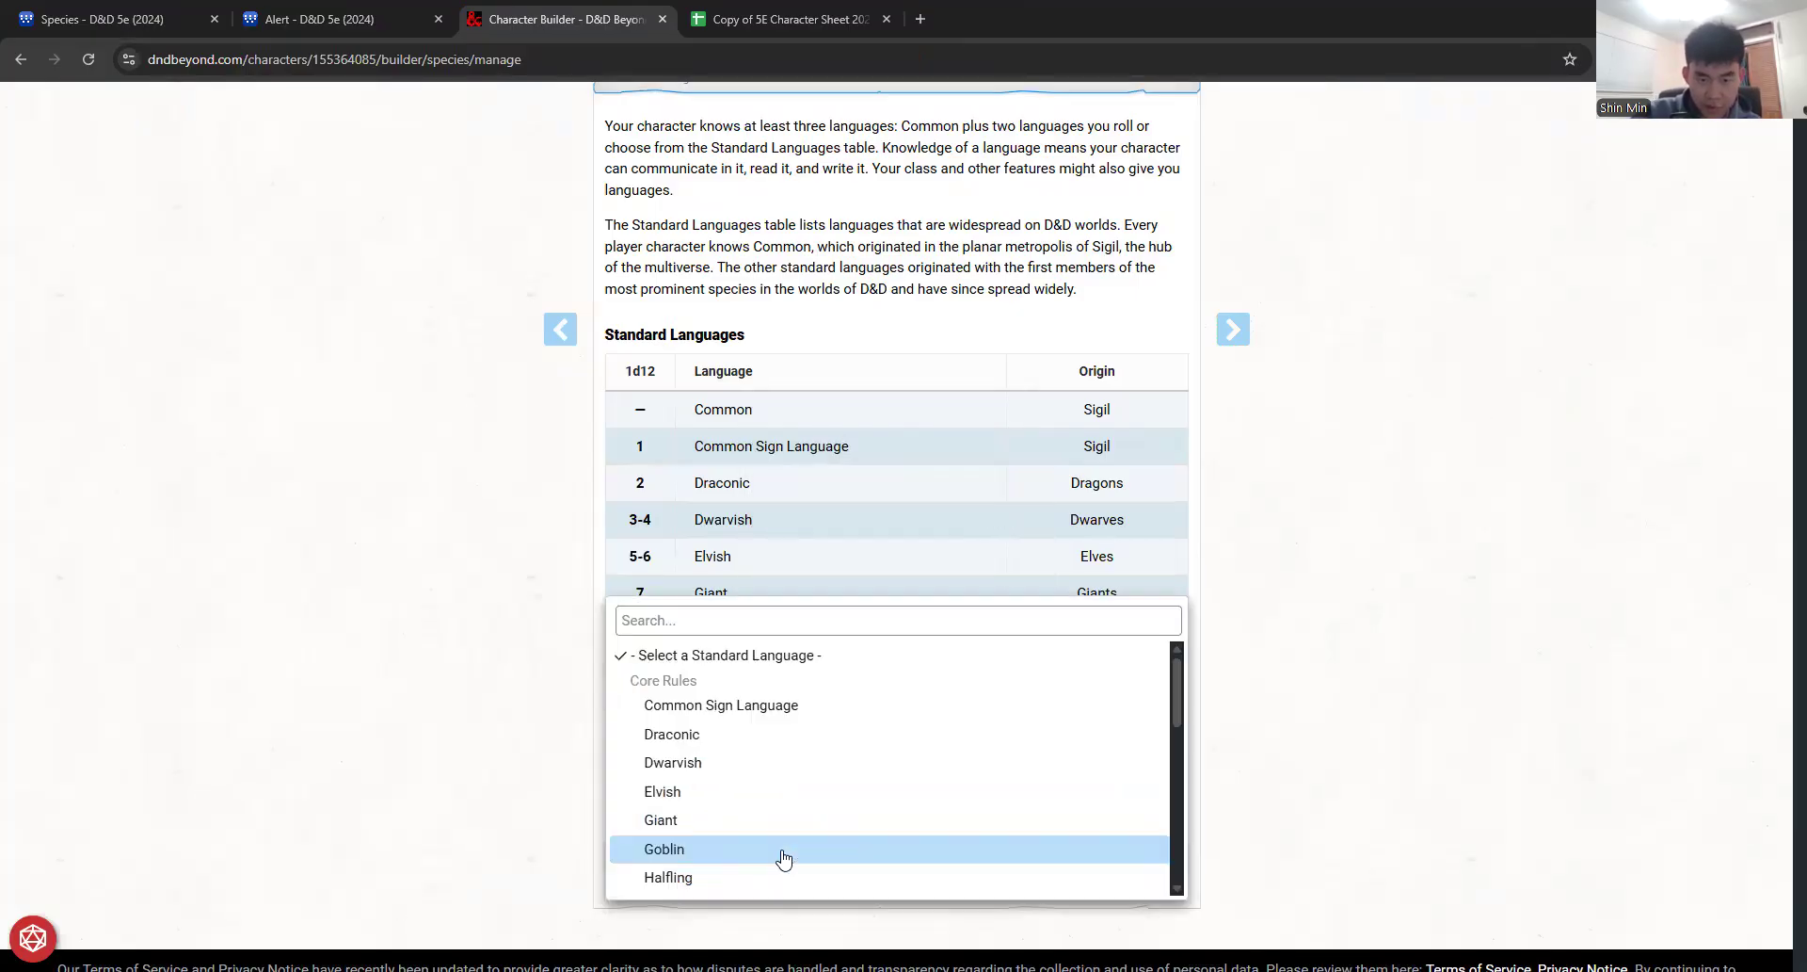
pyautogui.click(751, 761)
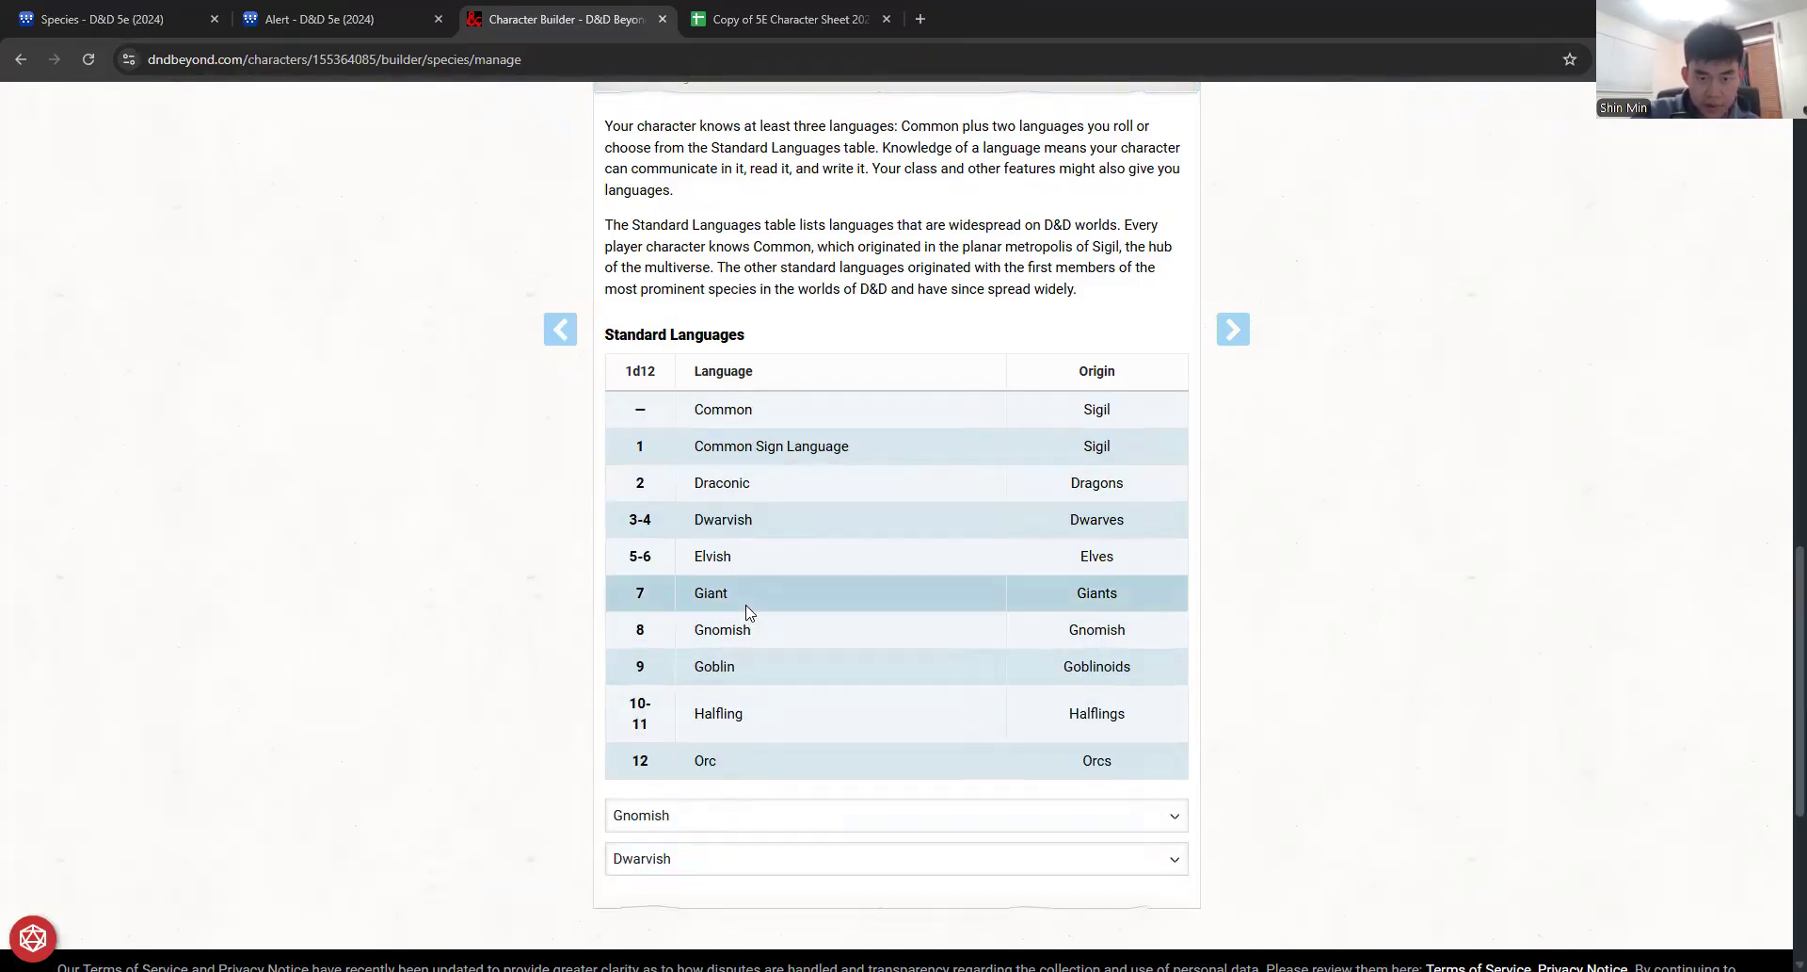
pyautogui.click(169, 18)
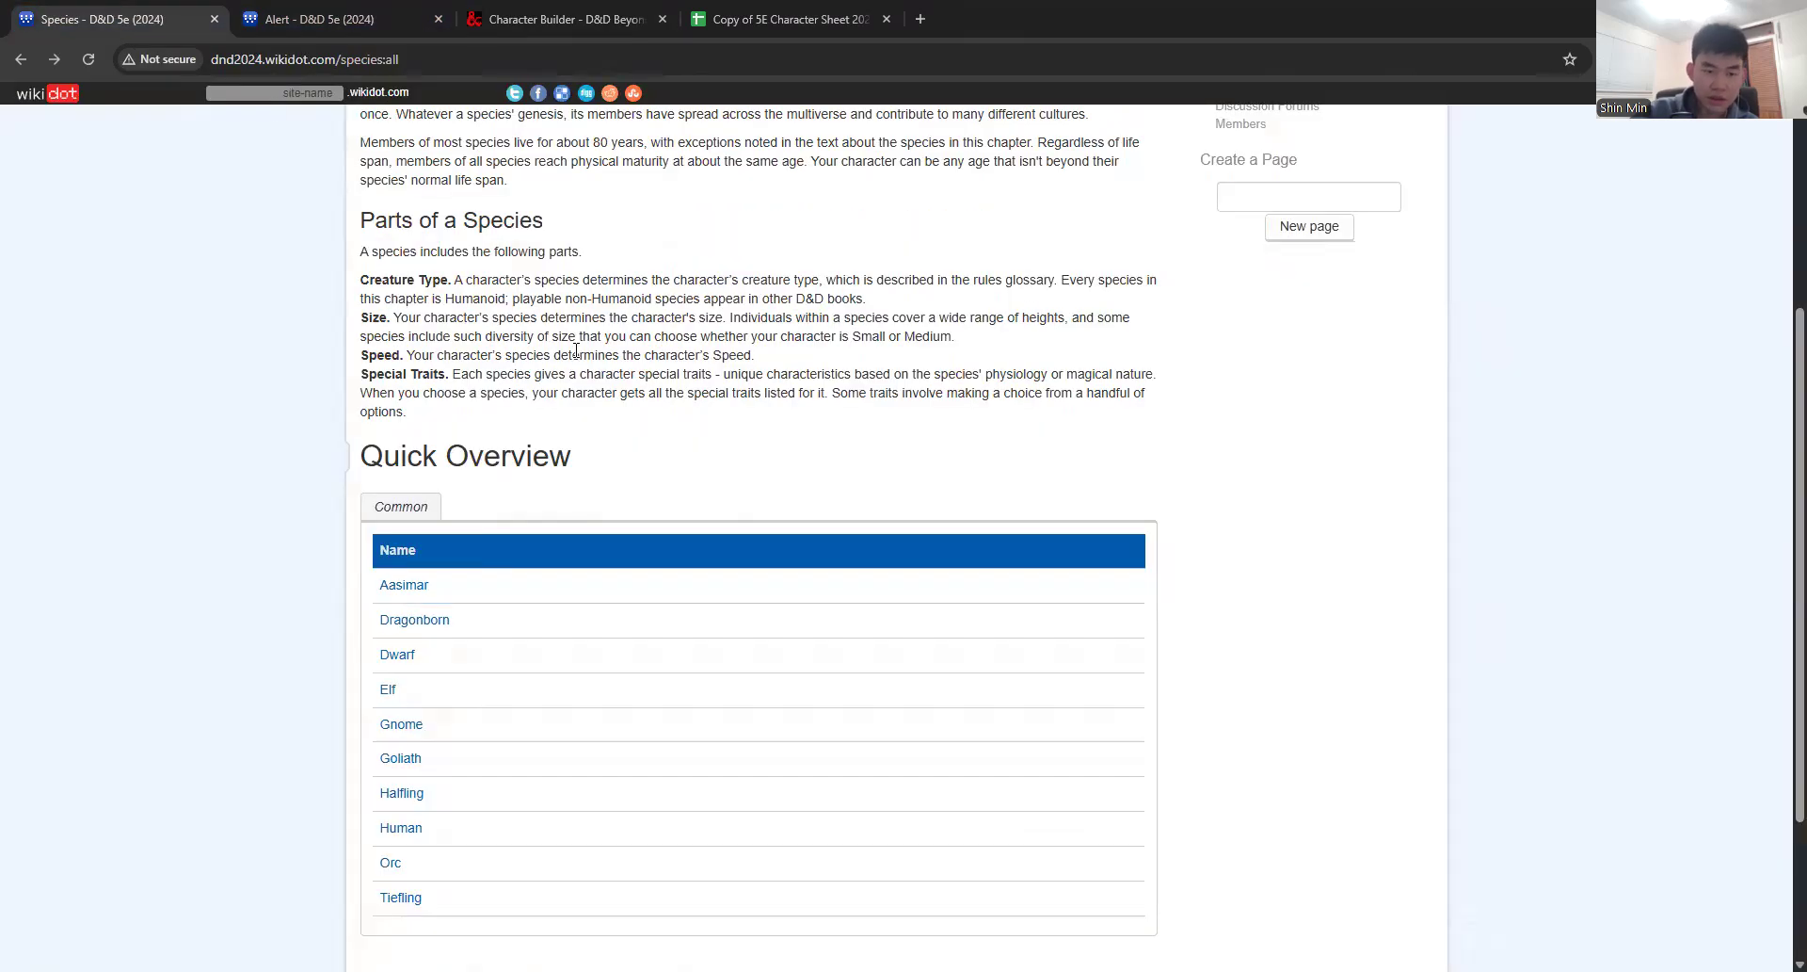
pyautogui.scroll(4, 576, 350)
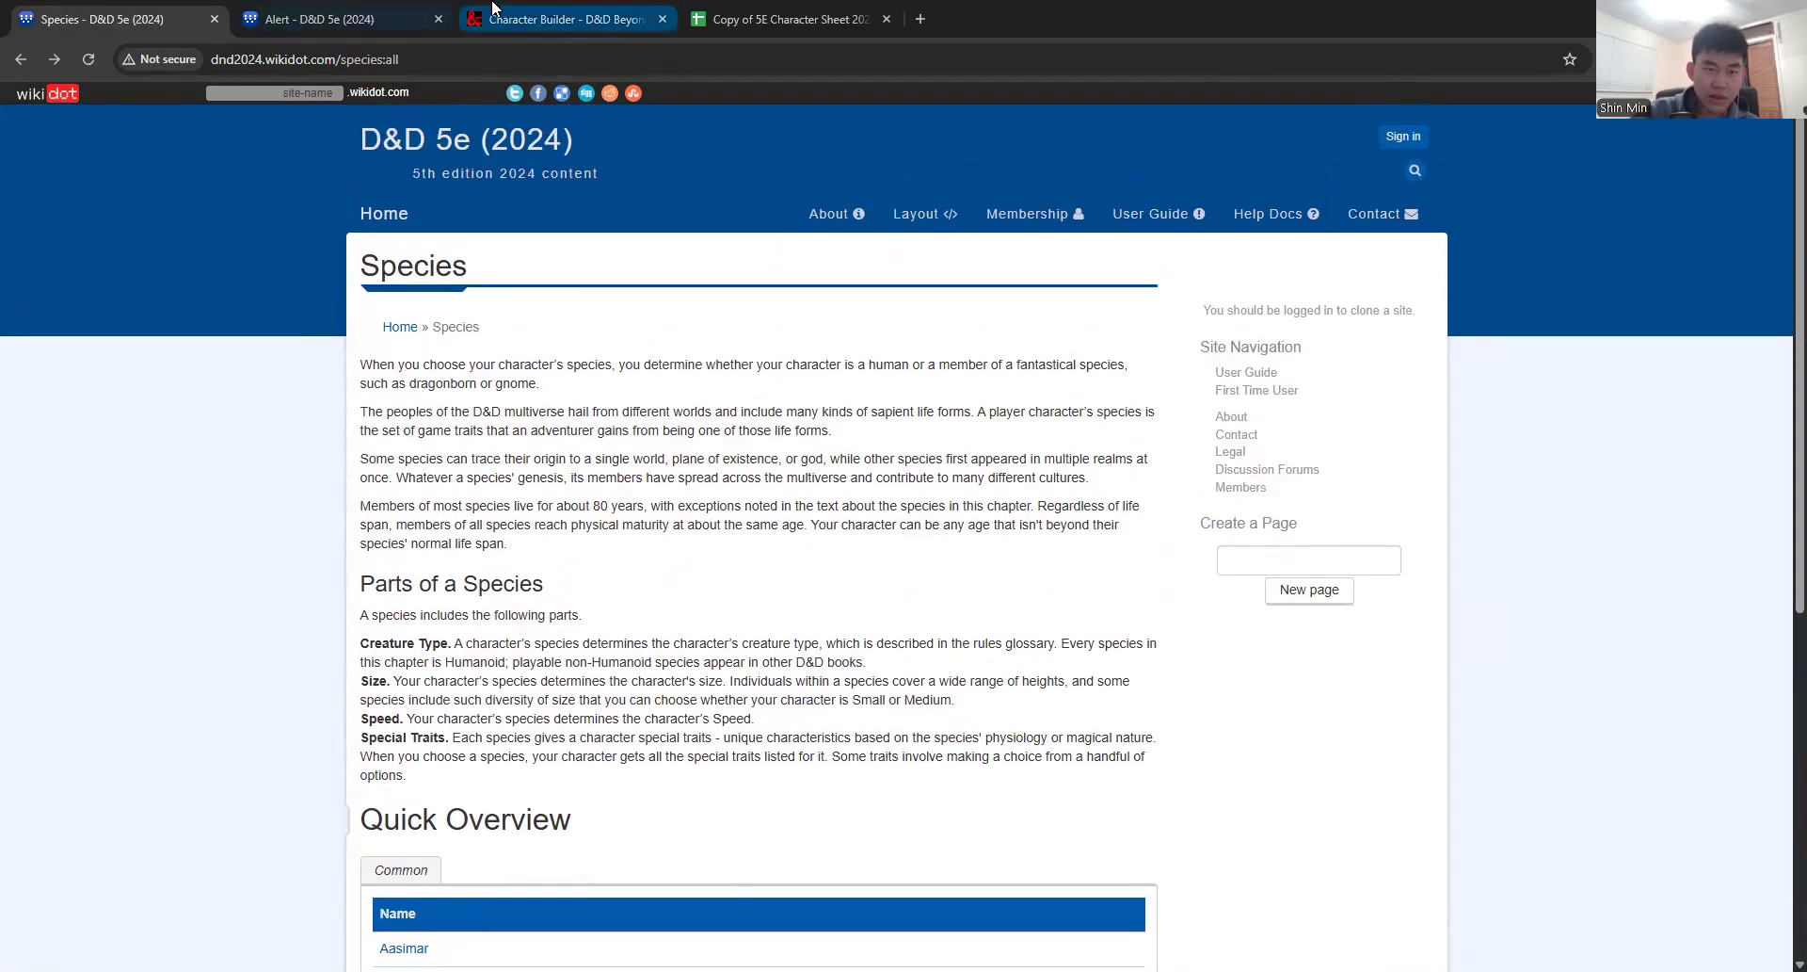
pyautogui.click(492, 8)
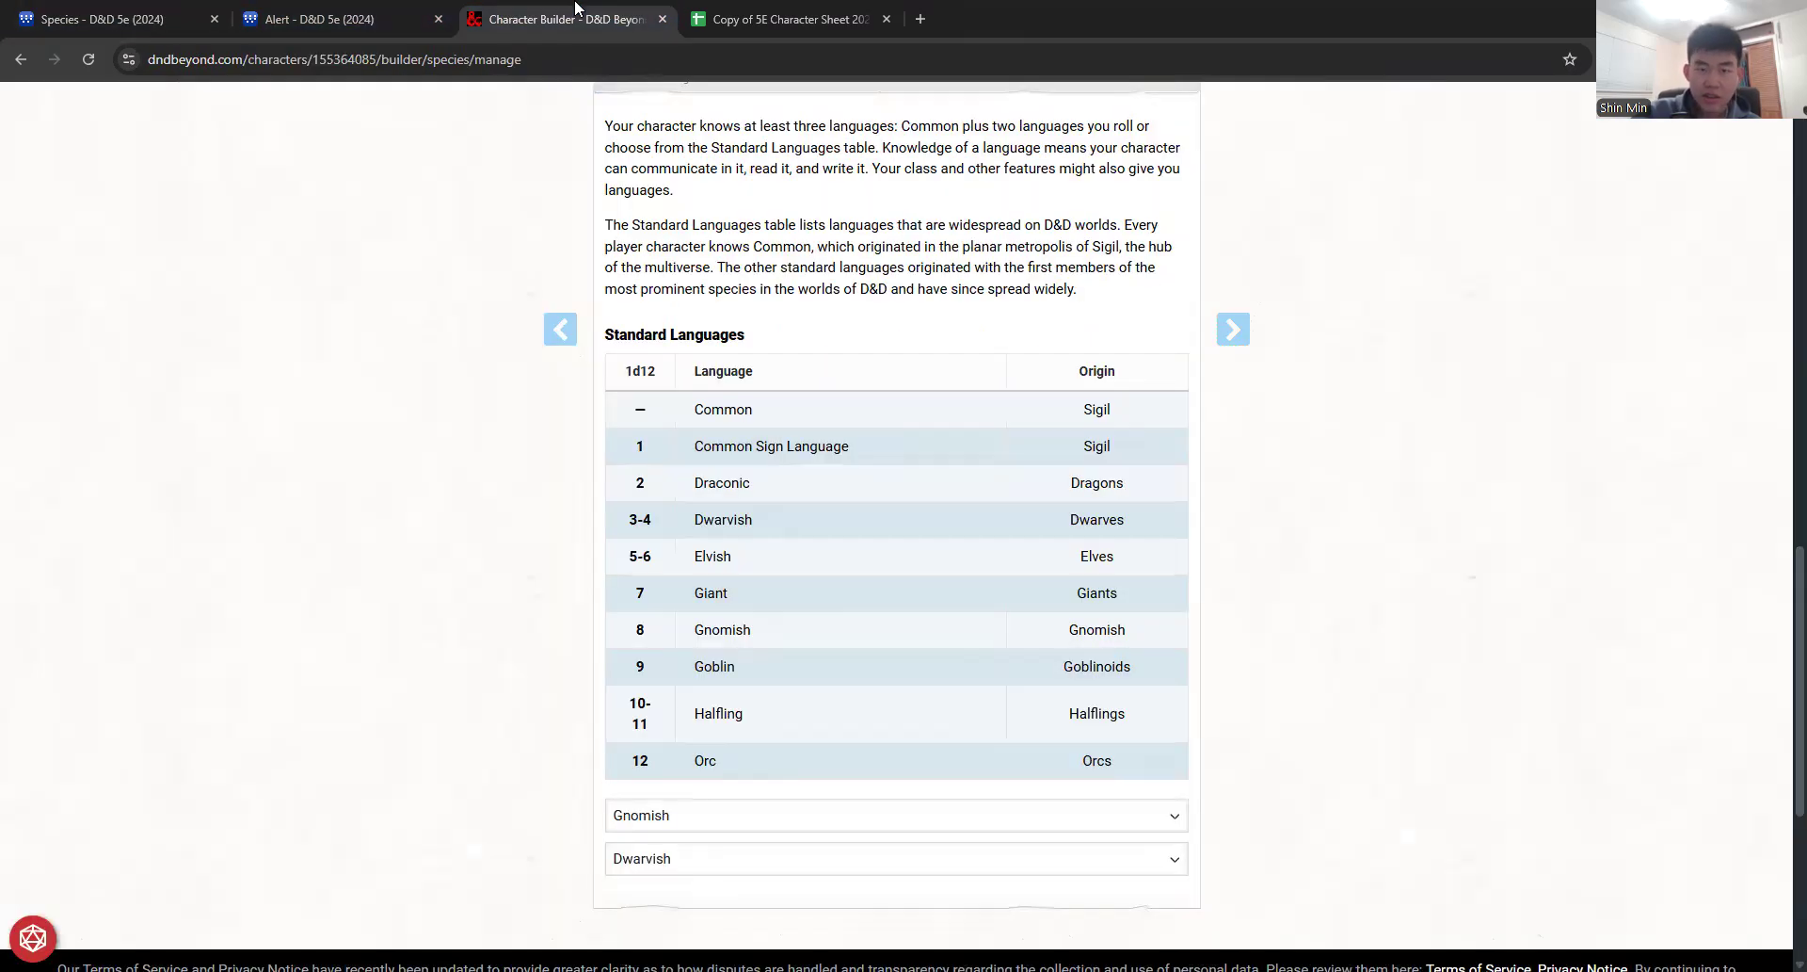
# Step: Advance the character builder to the Abilities page and set the ability score generation method to Point Buy
pyautogui.click(1248, 338)
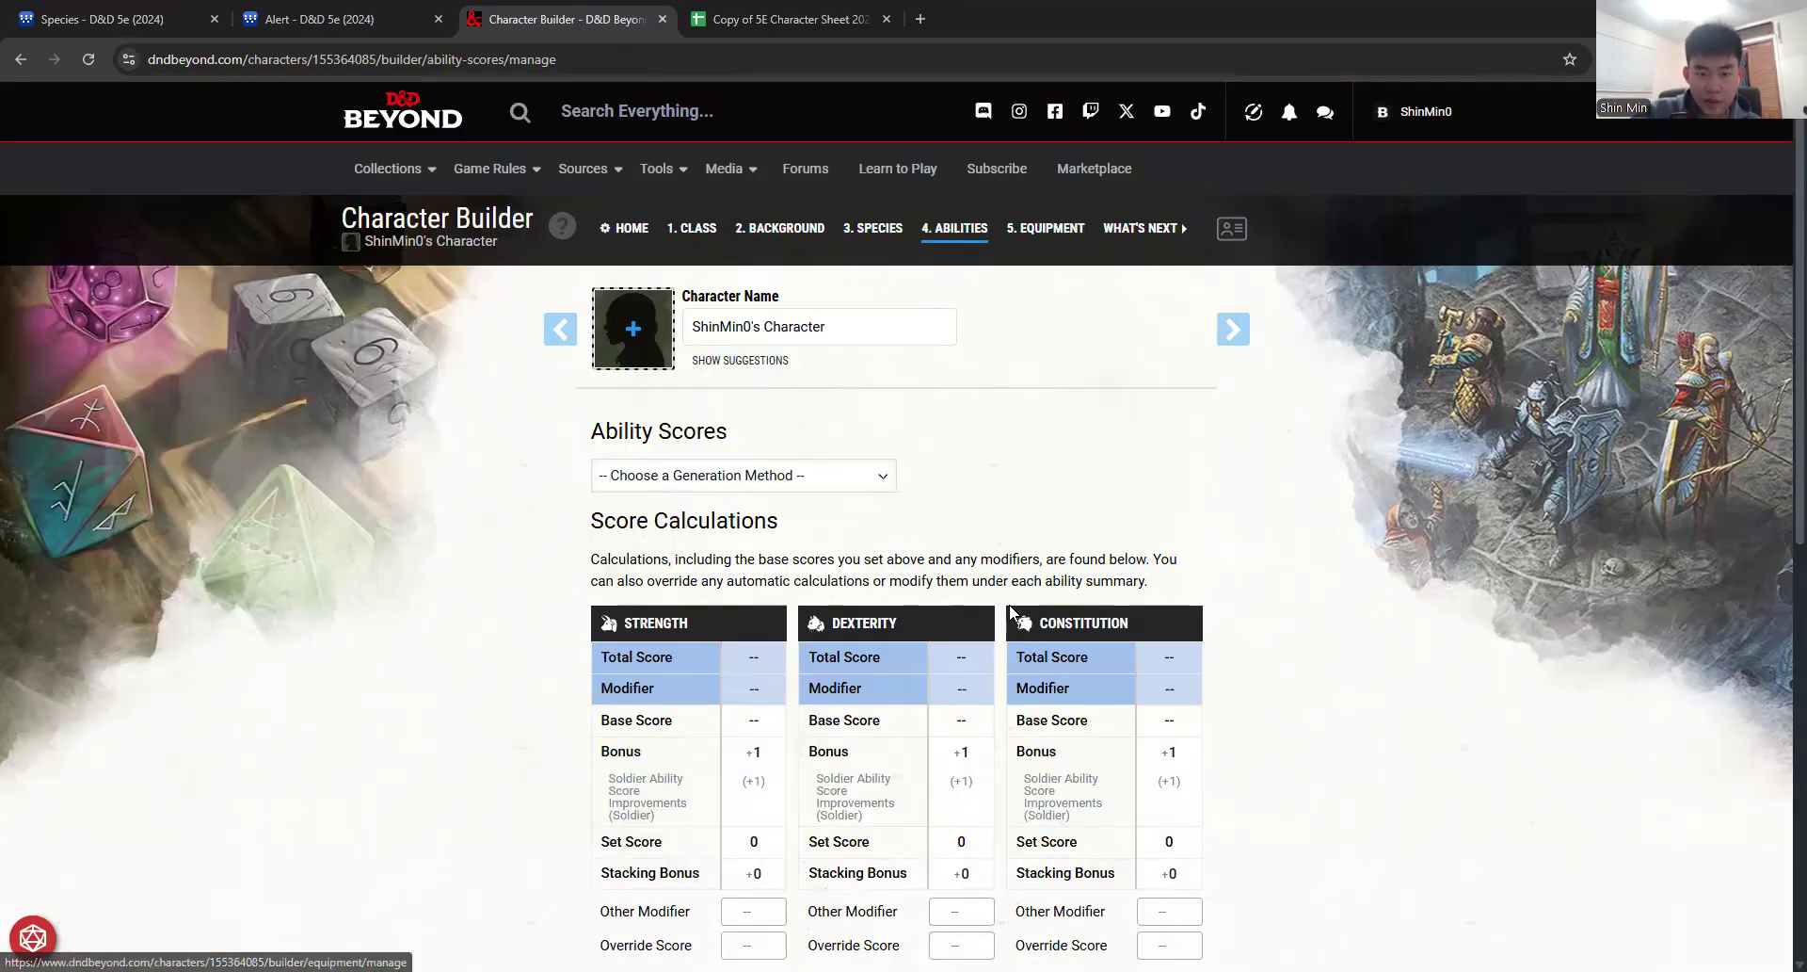
pyautogui.click(803, 365)
pyautogui.click(731, 479)
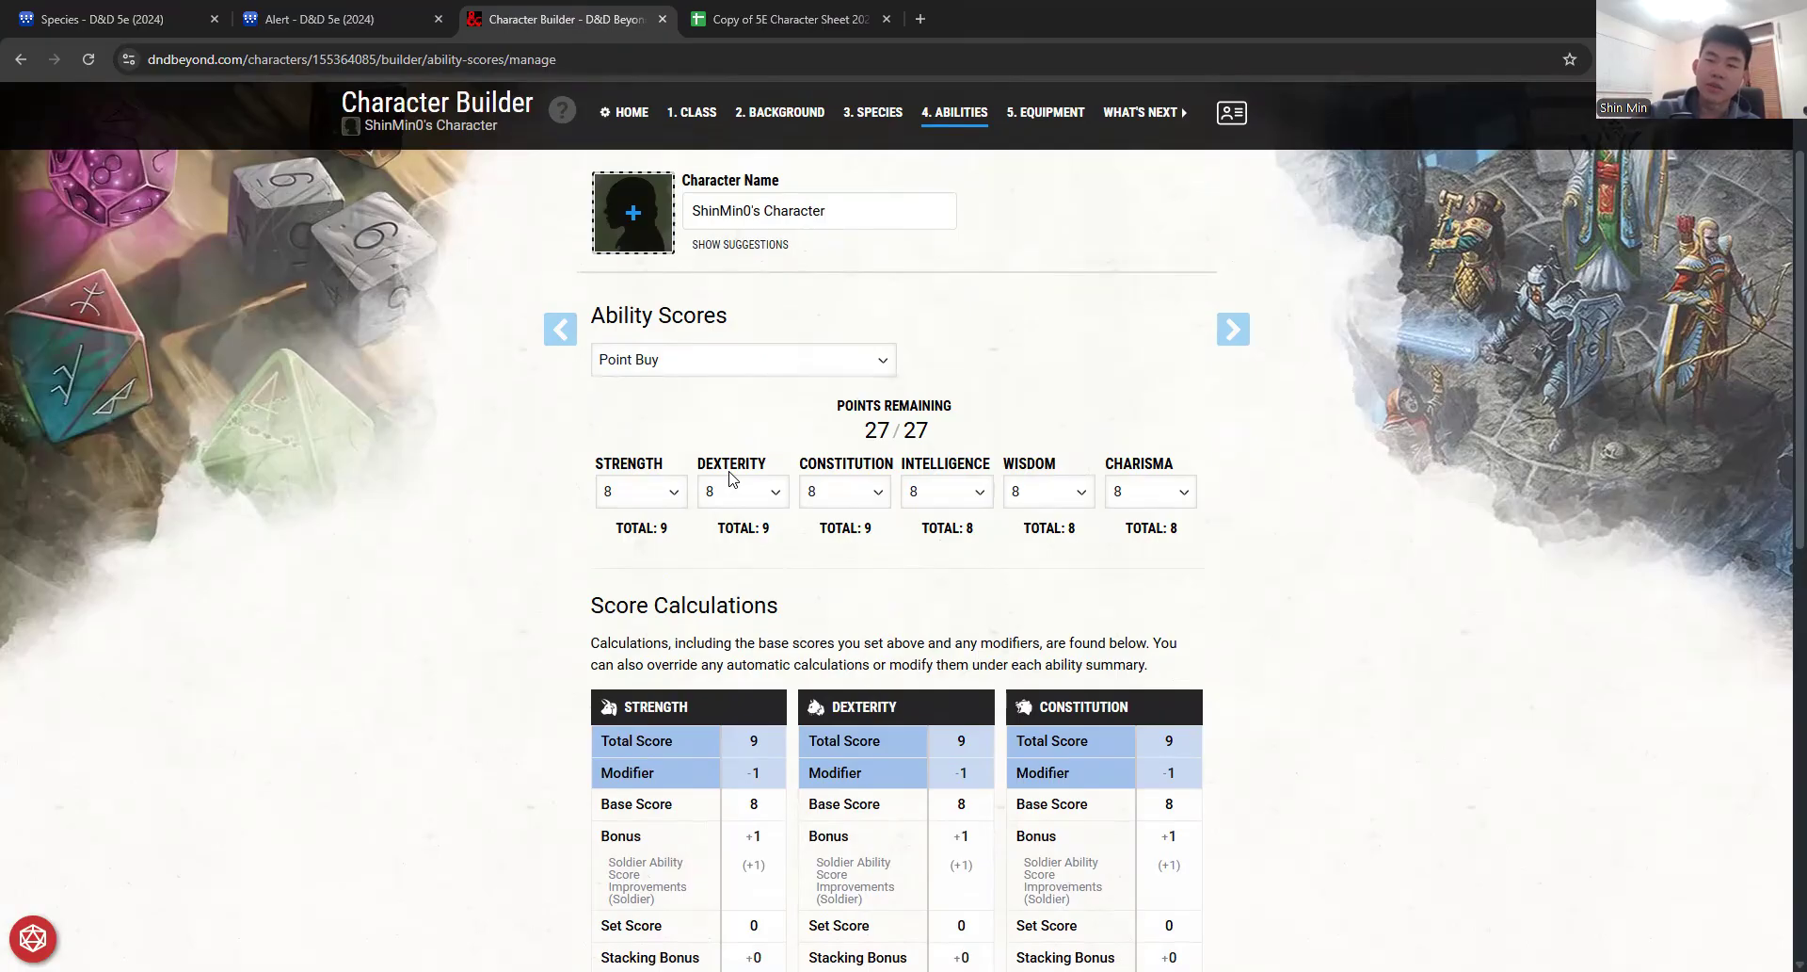
# Step: Set the Point Buy base scores for Strength, Dexterity and Constitution to 15 each
pyautogui.click(875, 494)
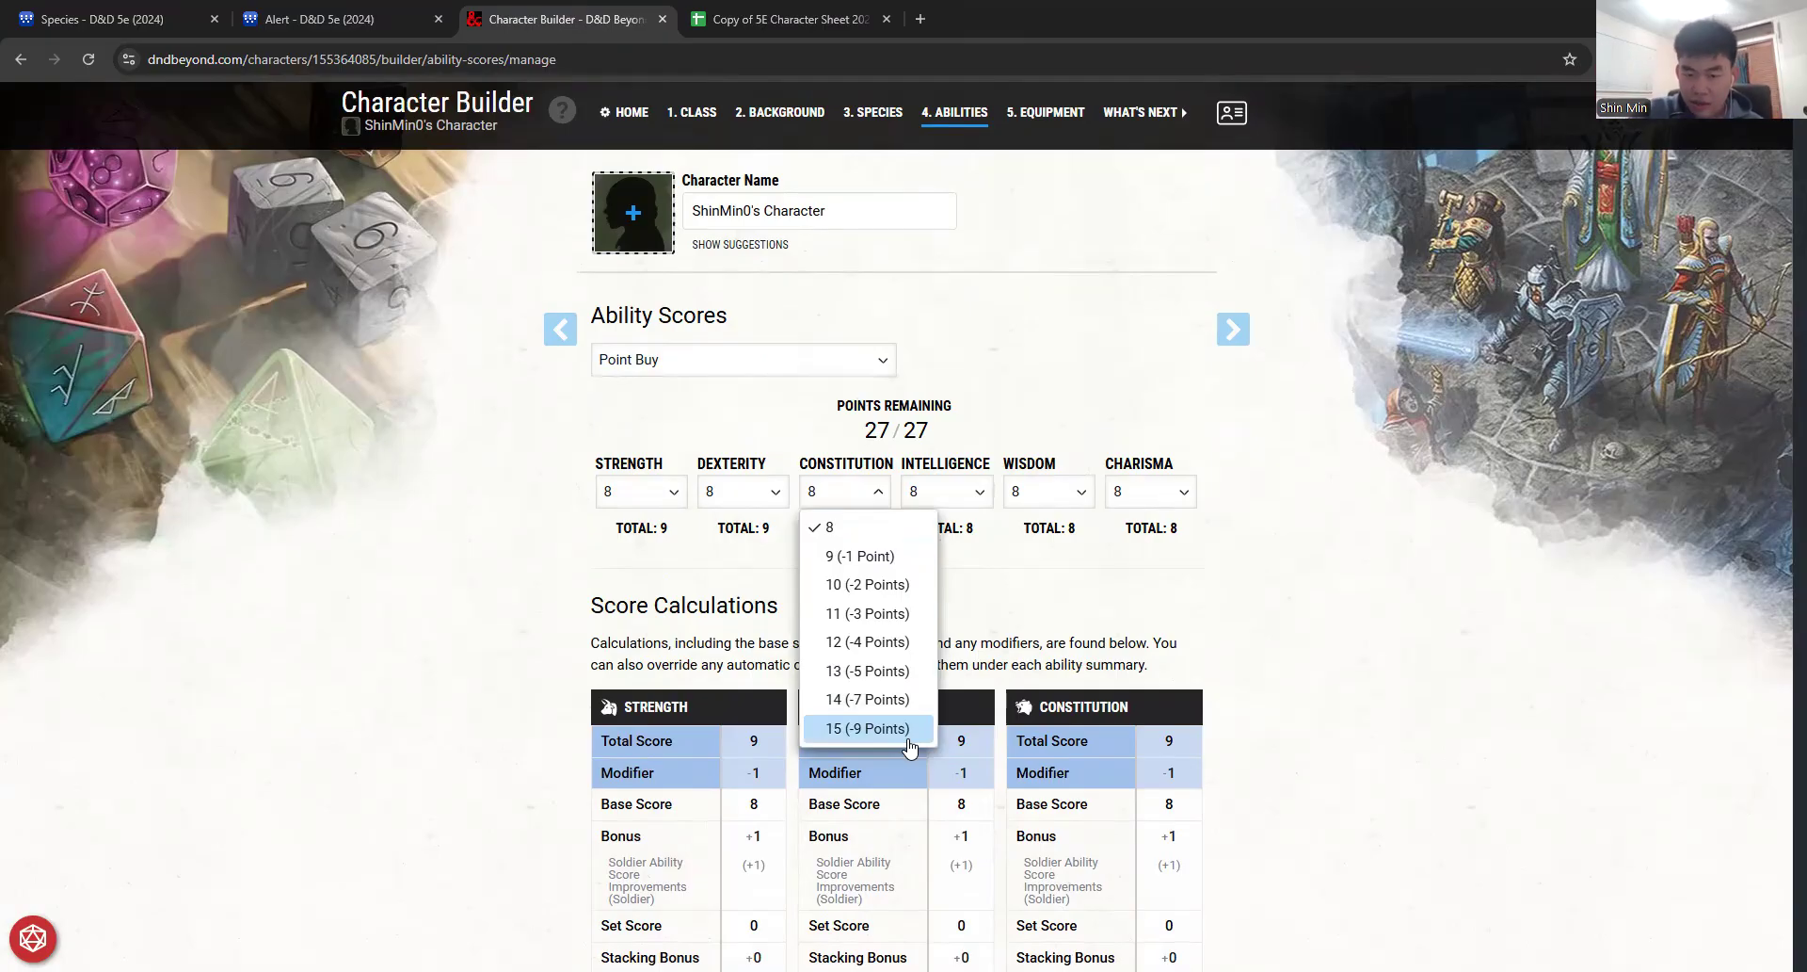
pyautogui.click(639, 500)
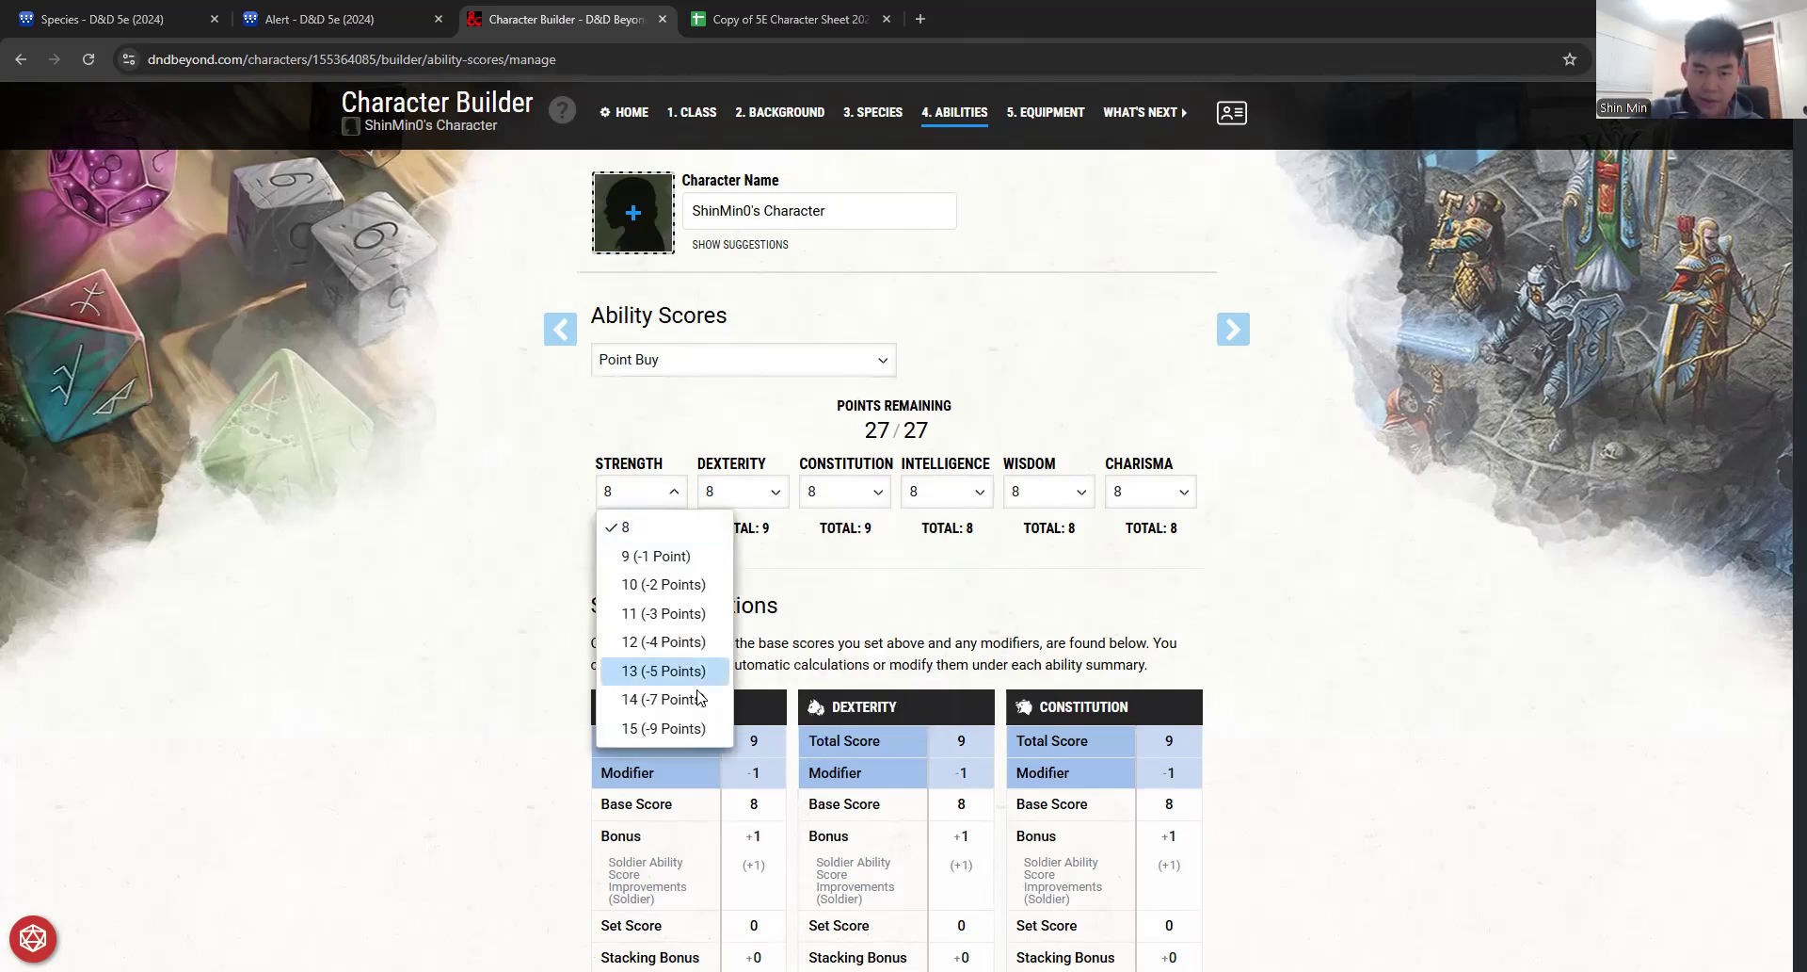
pyautogui.click(676, 701)
pyautogui.click(669, 500)
pyautogui.click(674, 726)
pyautogui.click(750, 500)
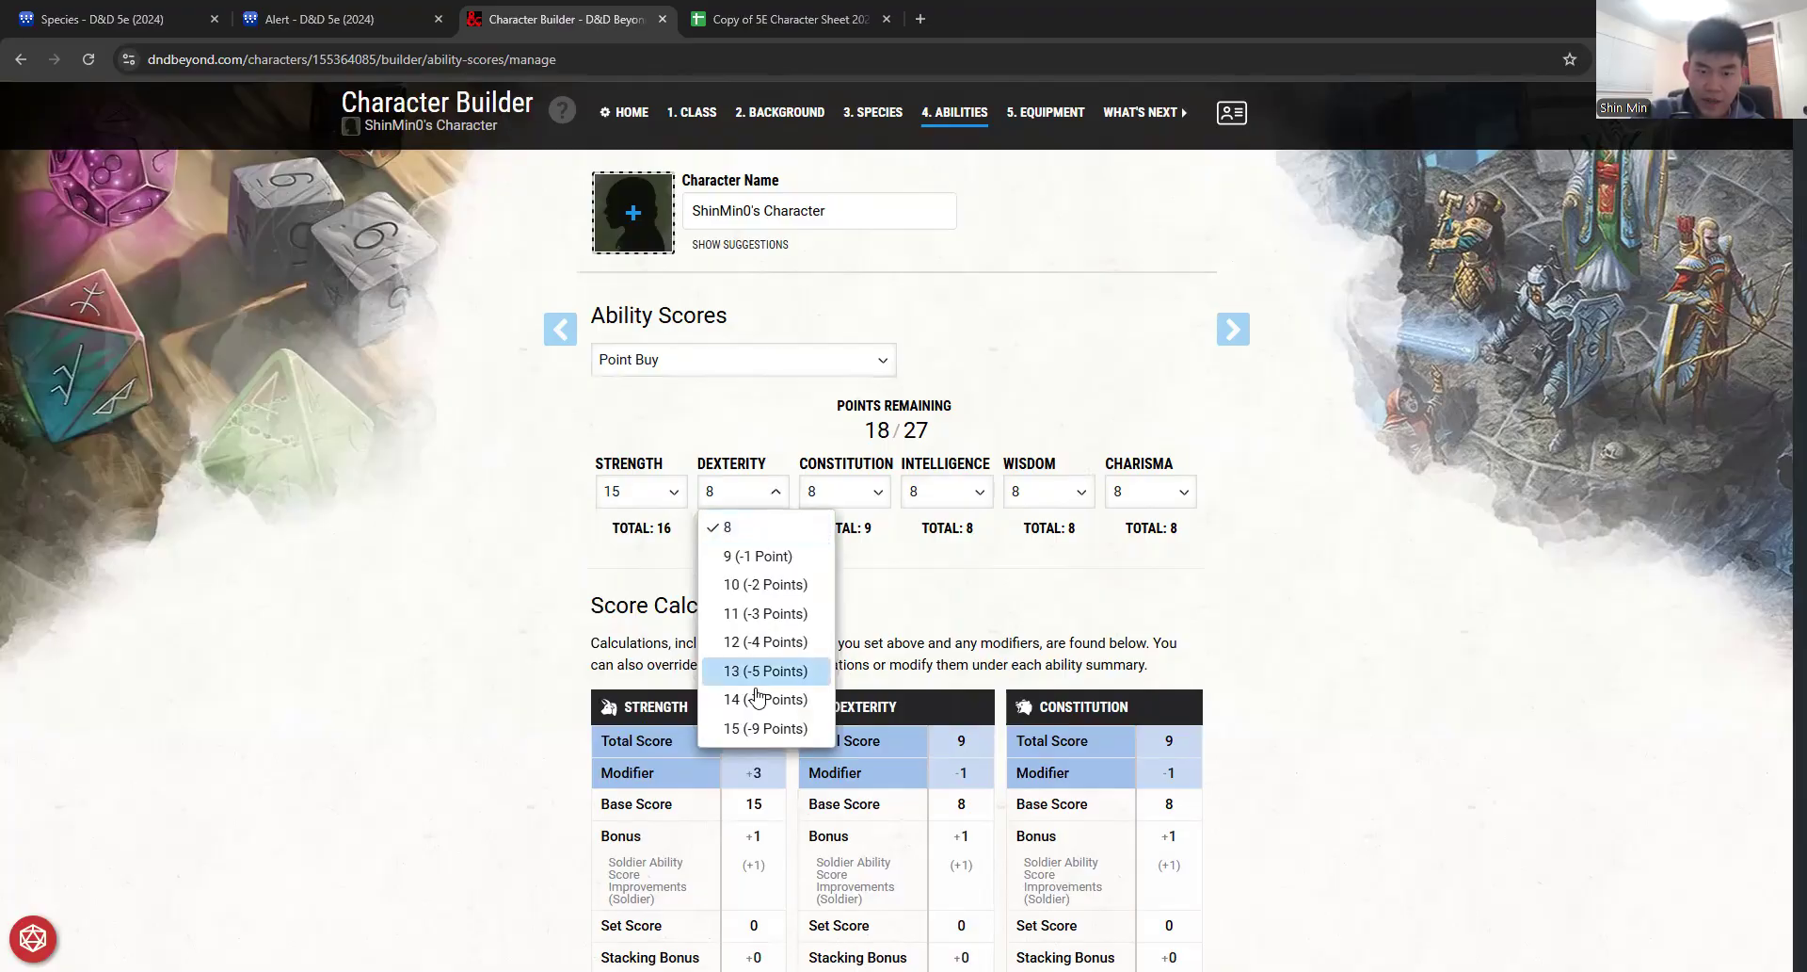
pyautogui.click(756, 727)
pyautogui.click(858, 497)
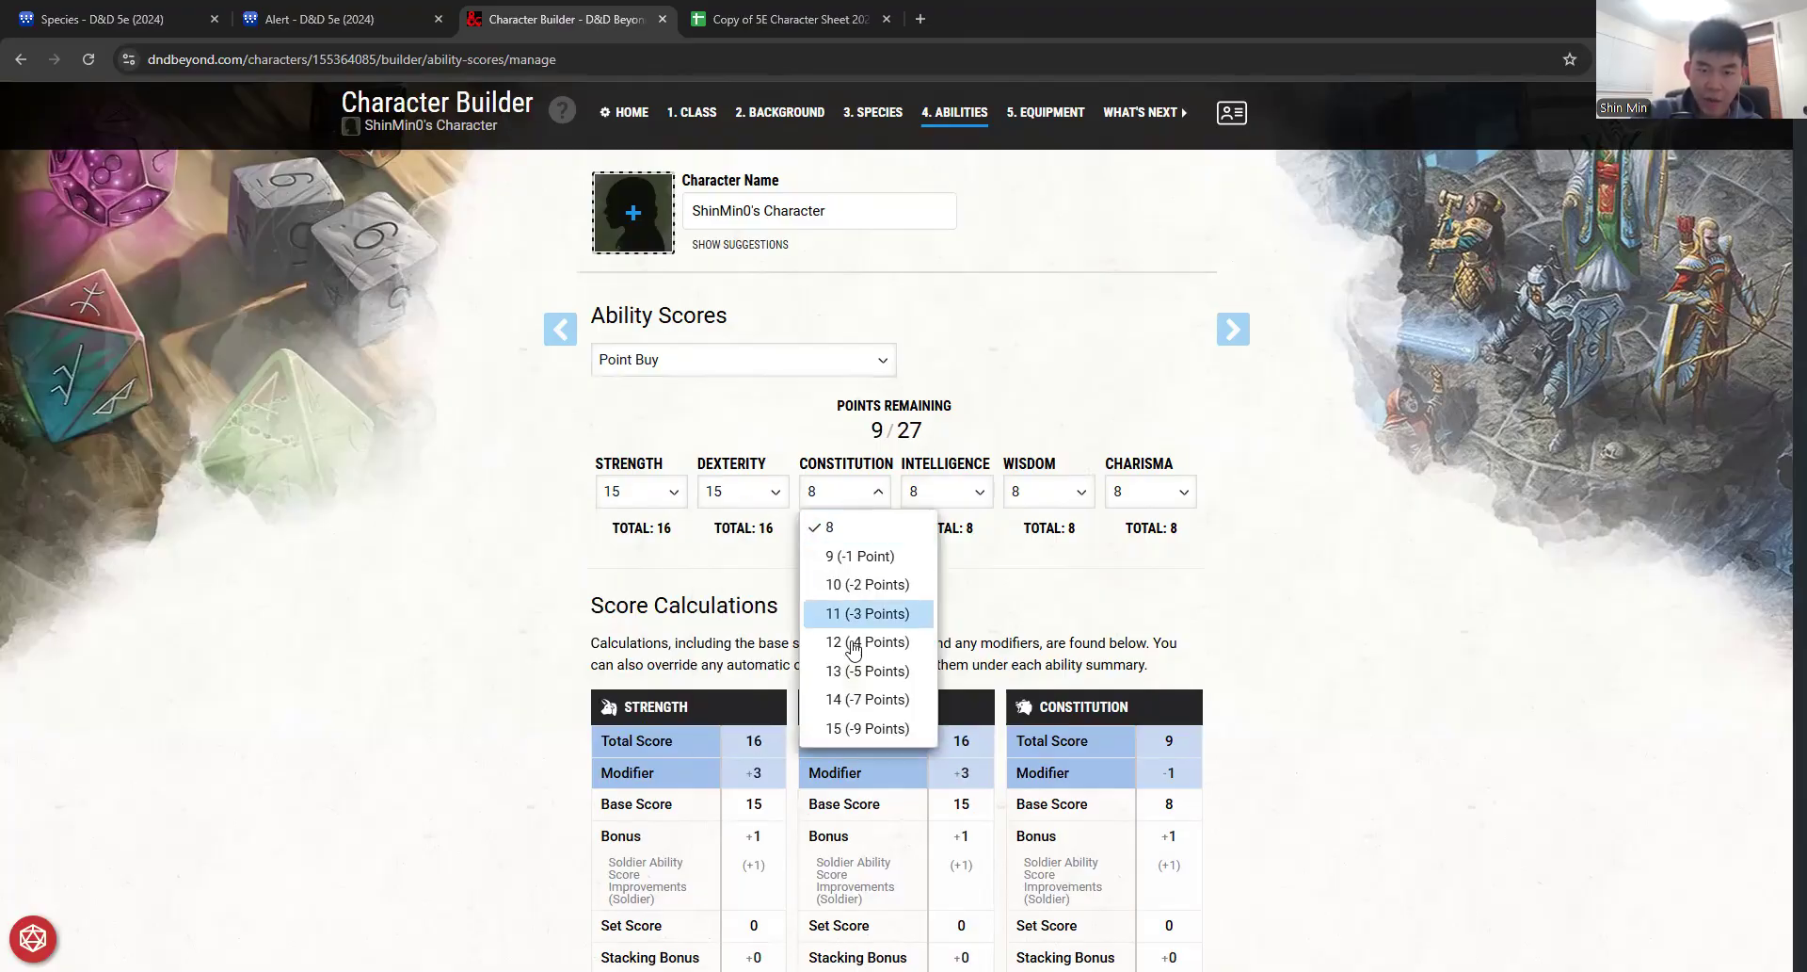
pyautogui.click(864, 728)
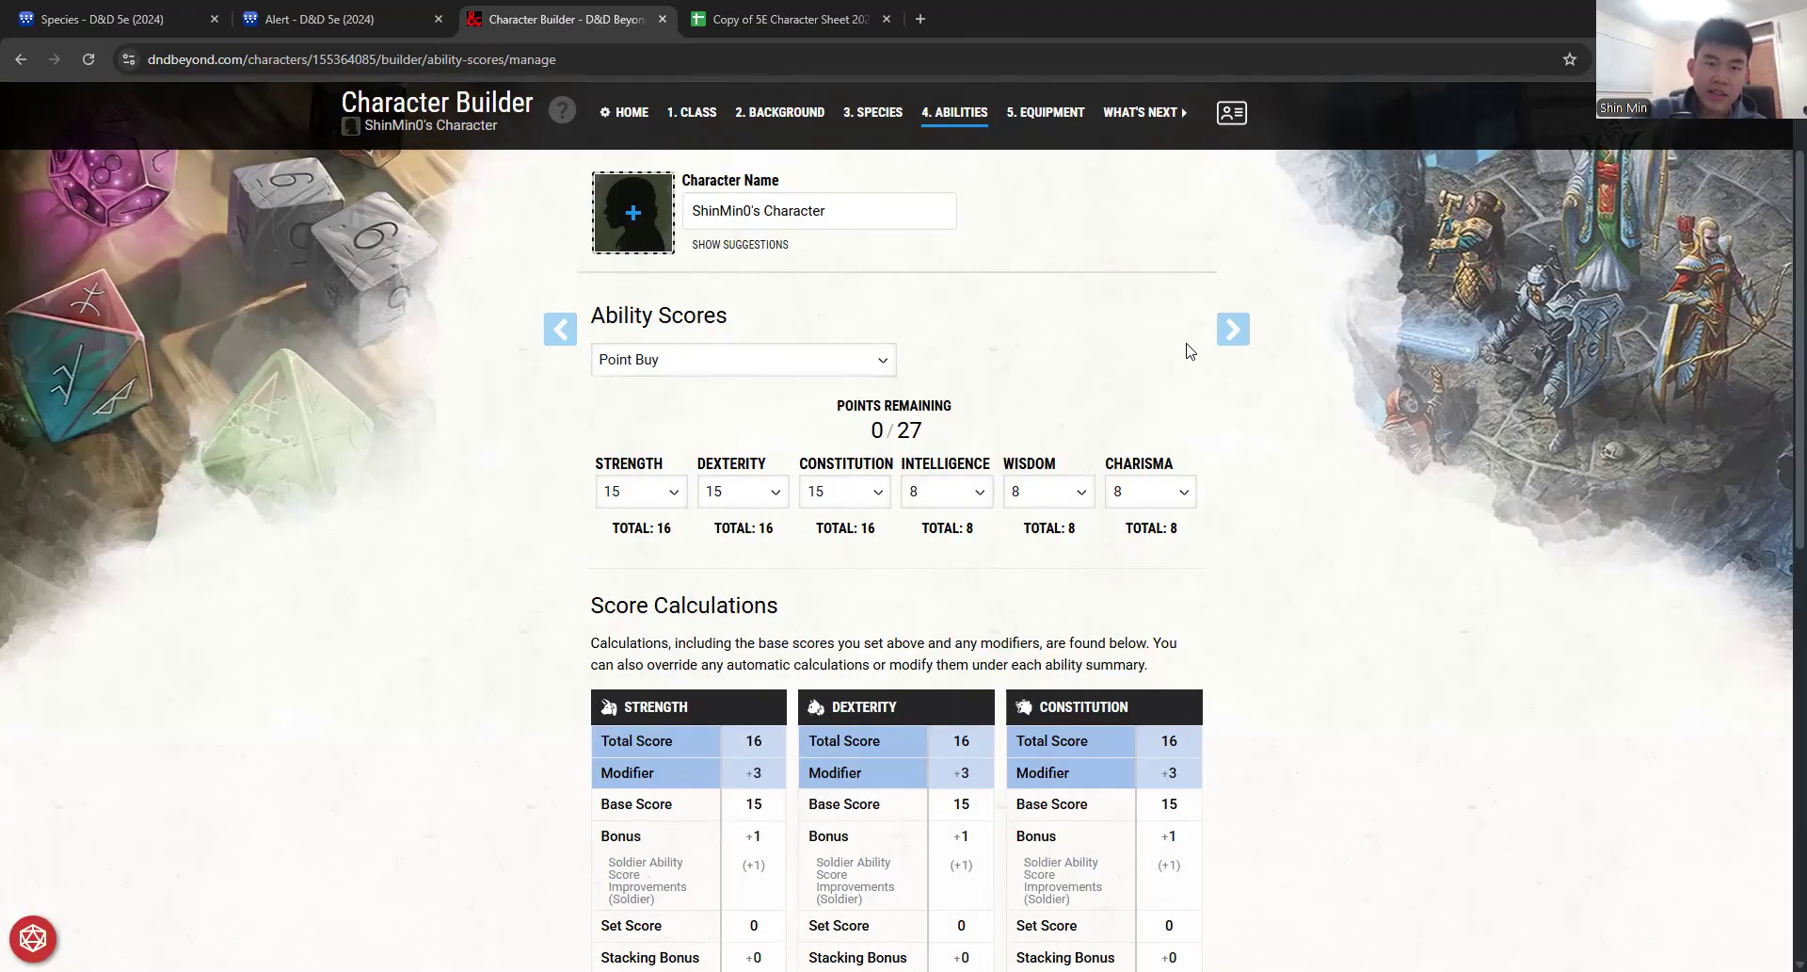
# Step: On the Equipment page, choose Fighter starting equipment option A with Chain Mail and Greatsword, and add it to the inventory
pyautogui.scroll(-1, 1330, 376)
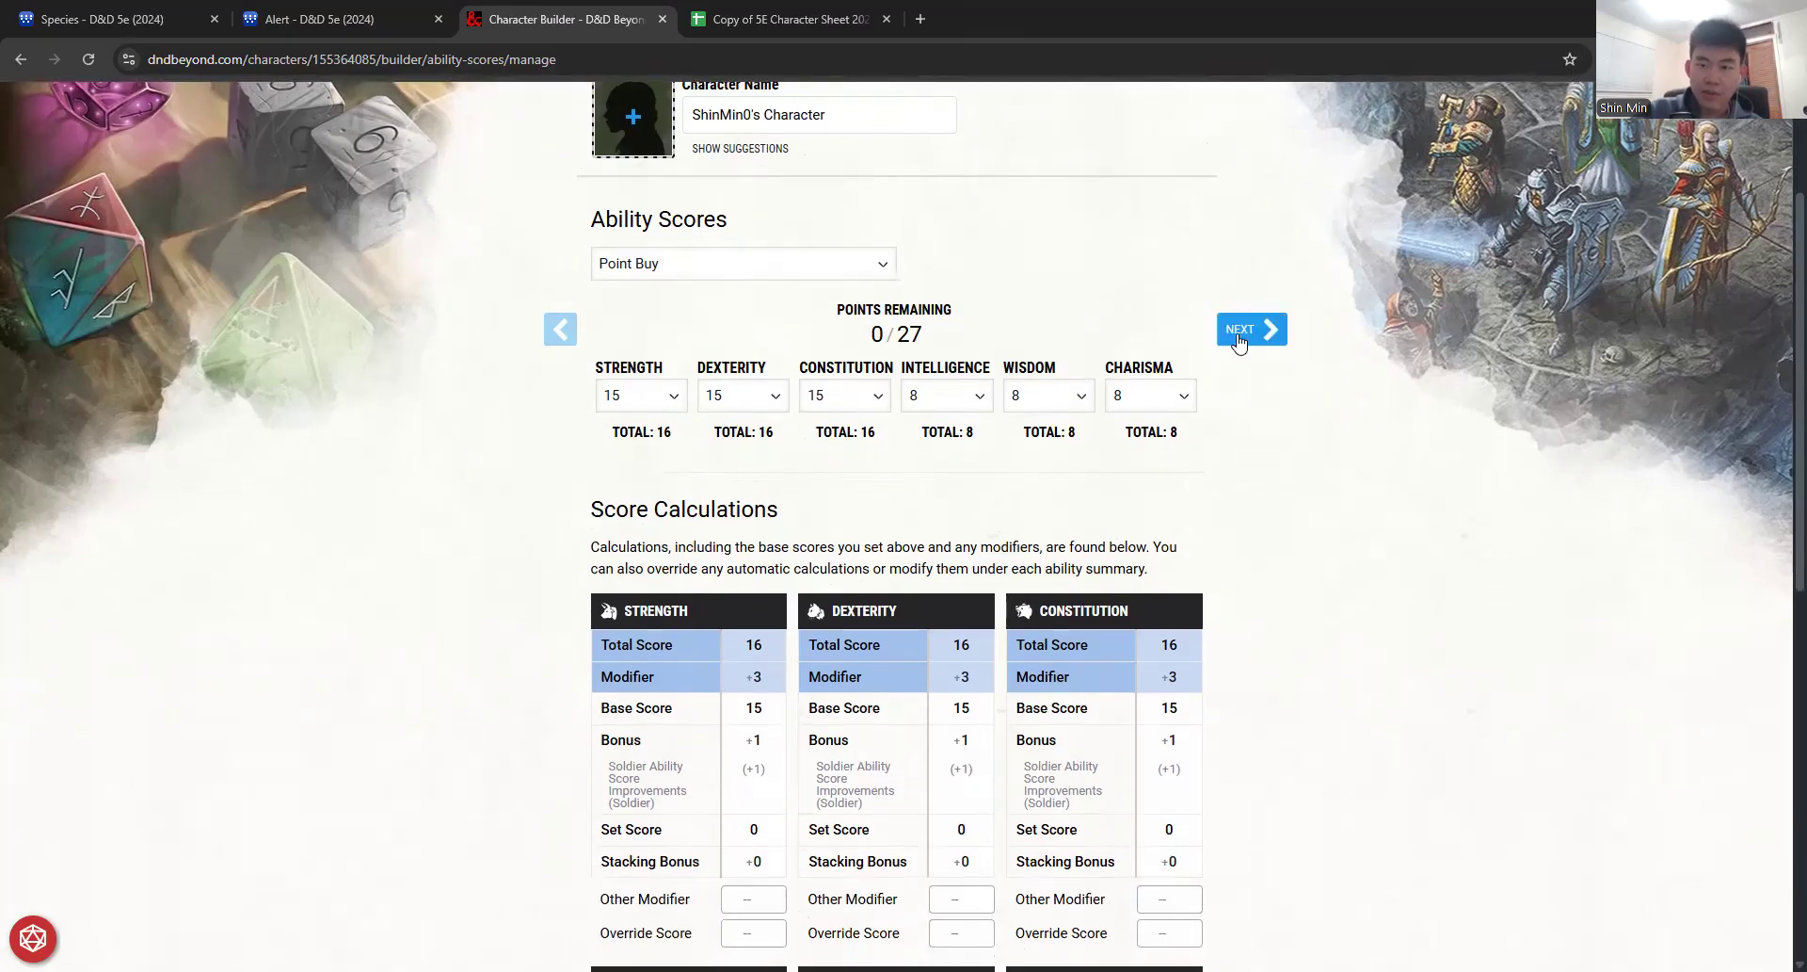
pyautogui.click(1238, 342)
pyautogui.scroll(-1, 744, 778)
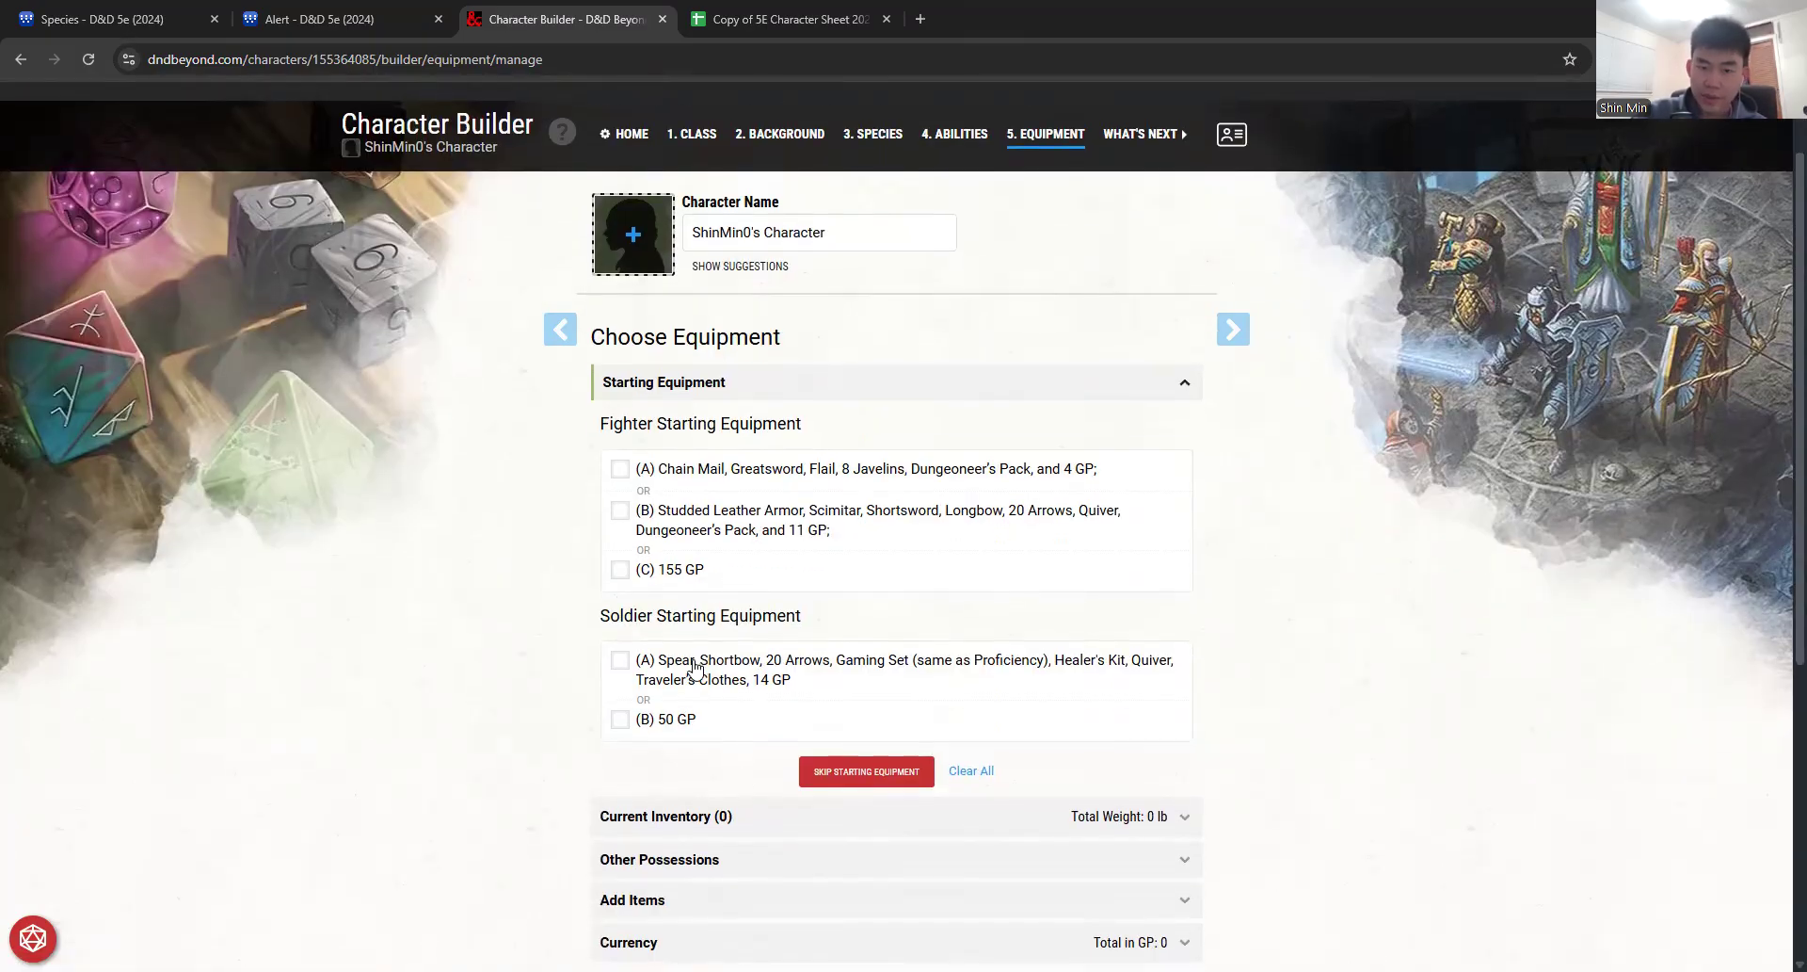
pyautogui.click(716, 484)
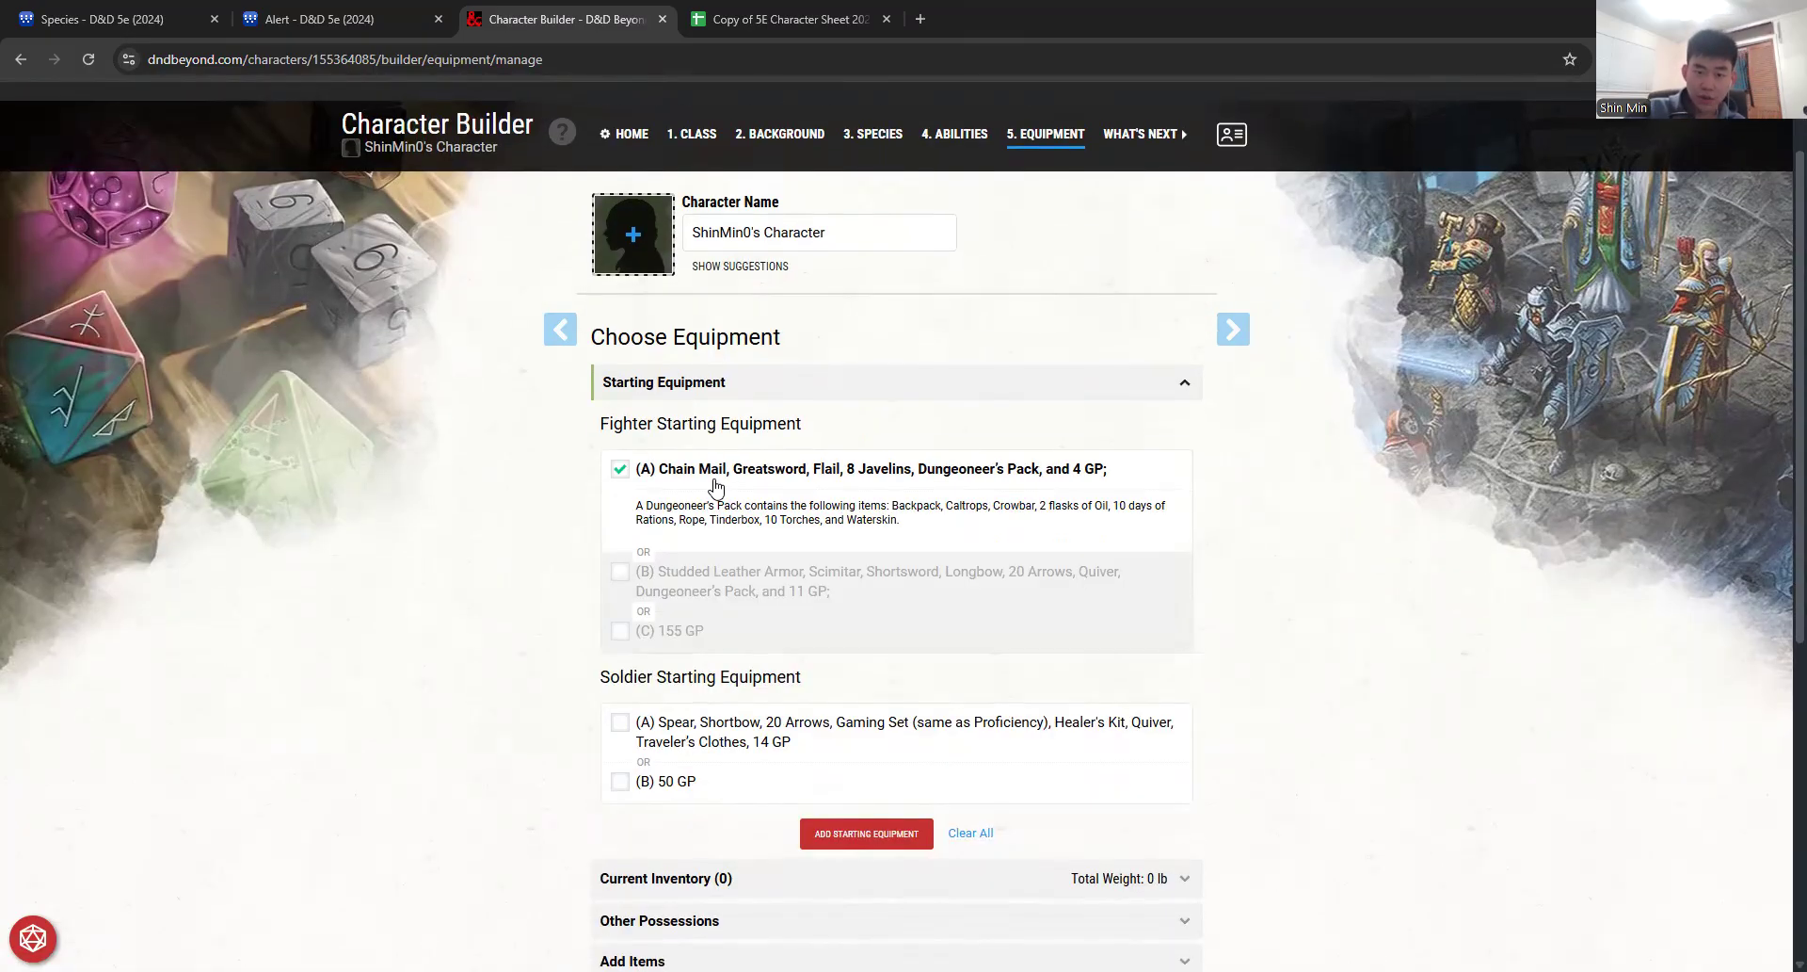
pyautogui.click(708, 591)
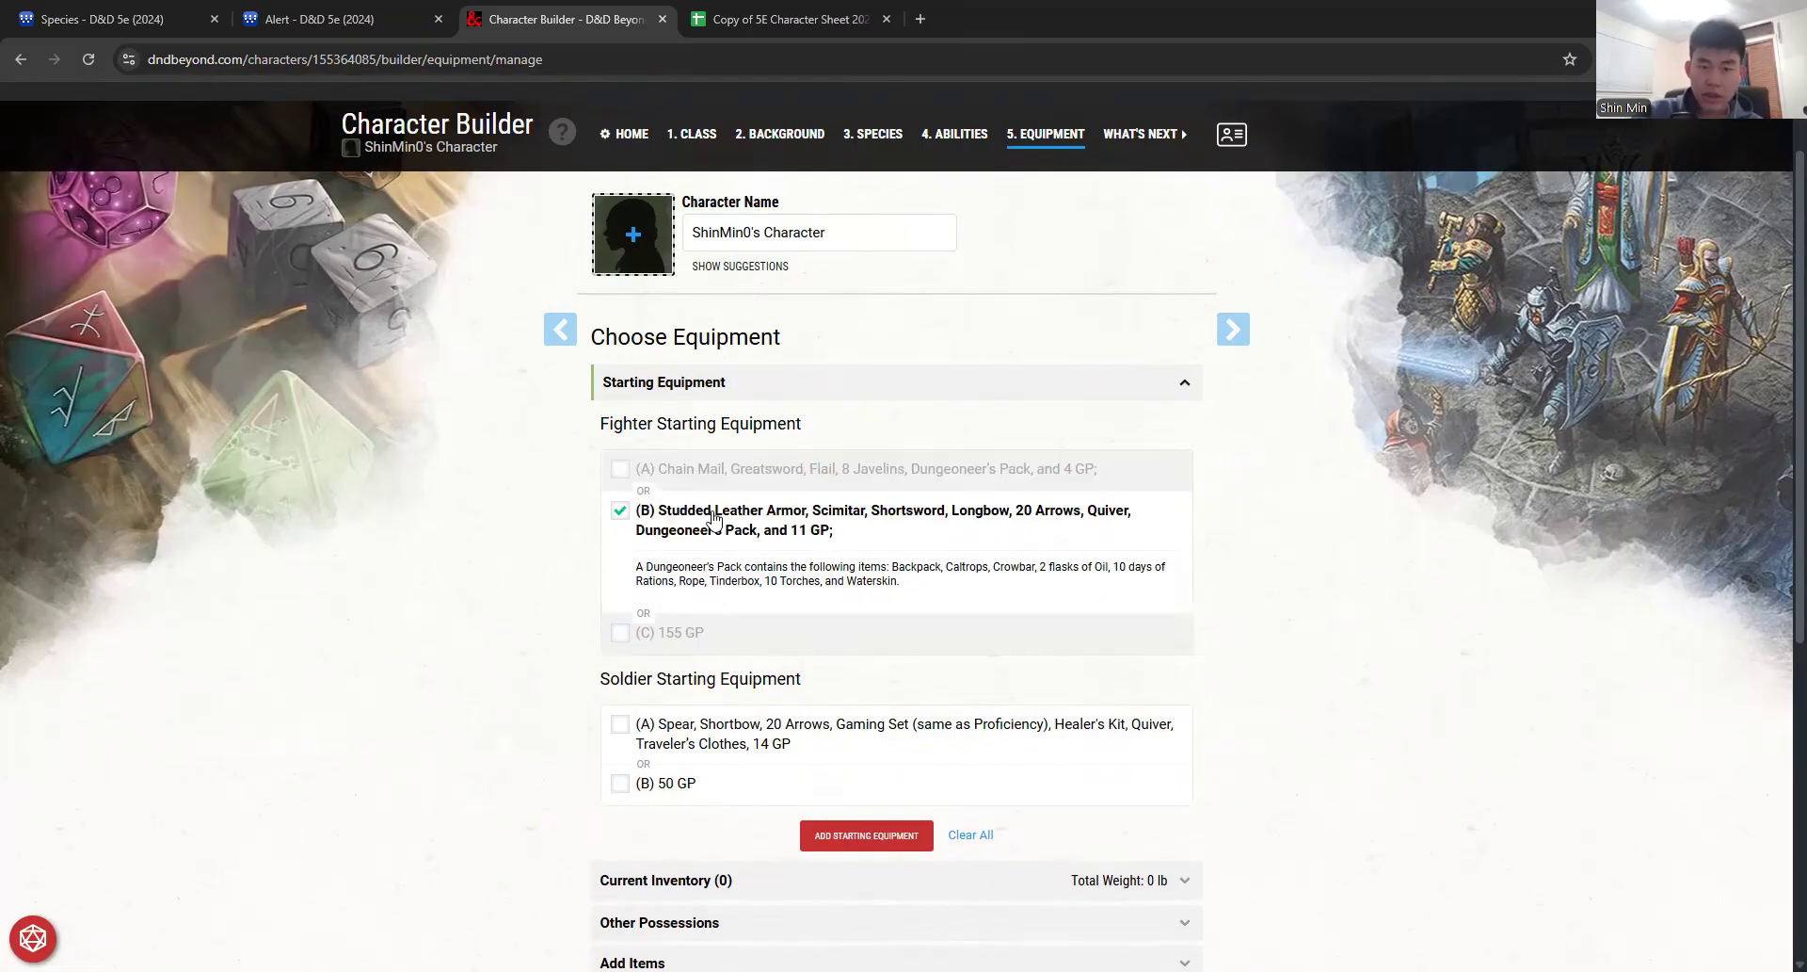
pyautogui.click(729, 464)
pyautogui.click(113, 19)
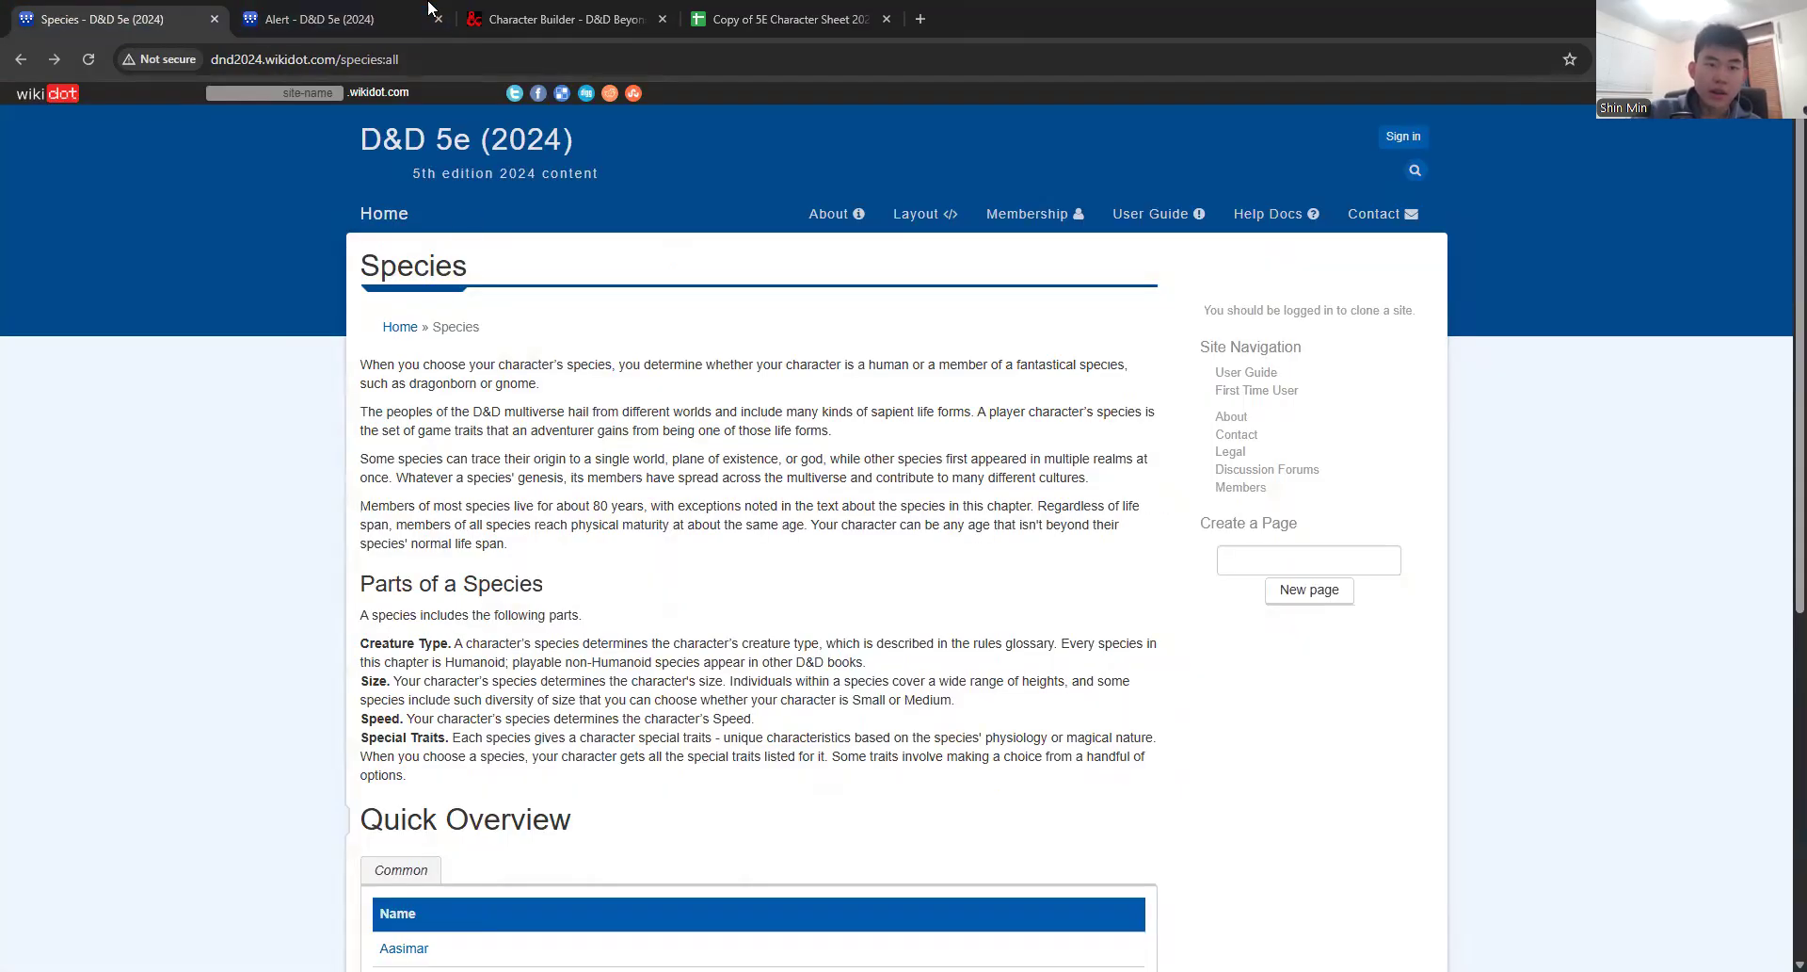
pyautogui.click(556, 18)
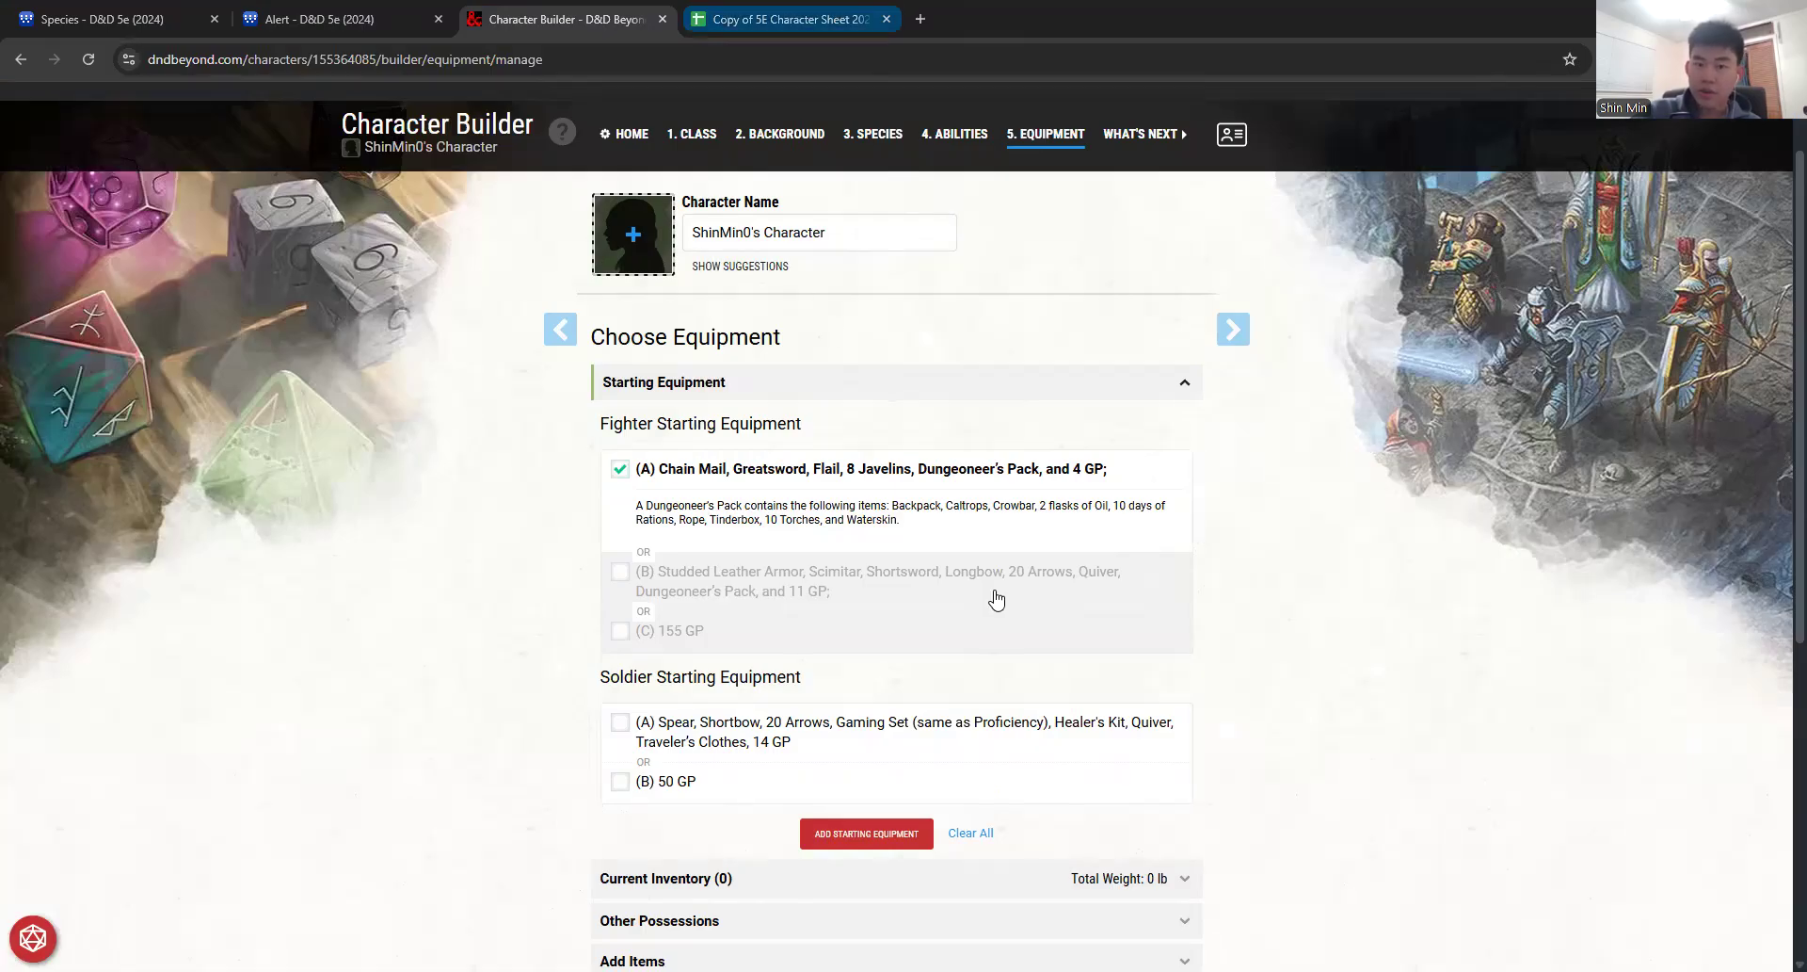
pyautogui.scroll(-2, 1002, 621)
pyautogui.click(895, 690)
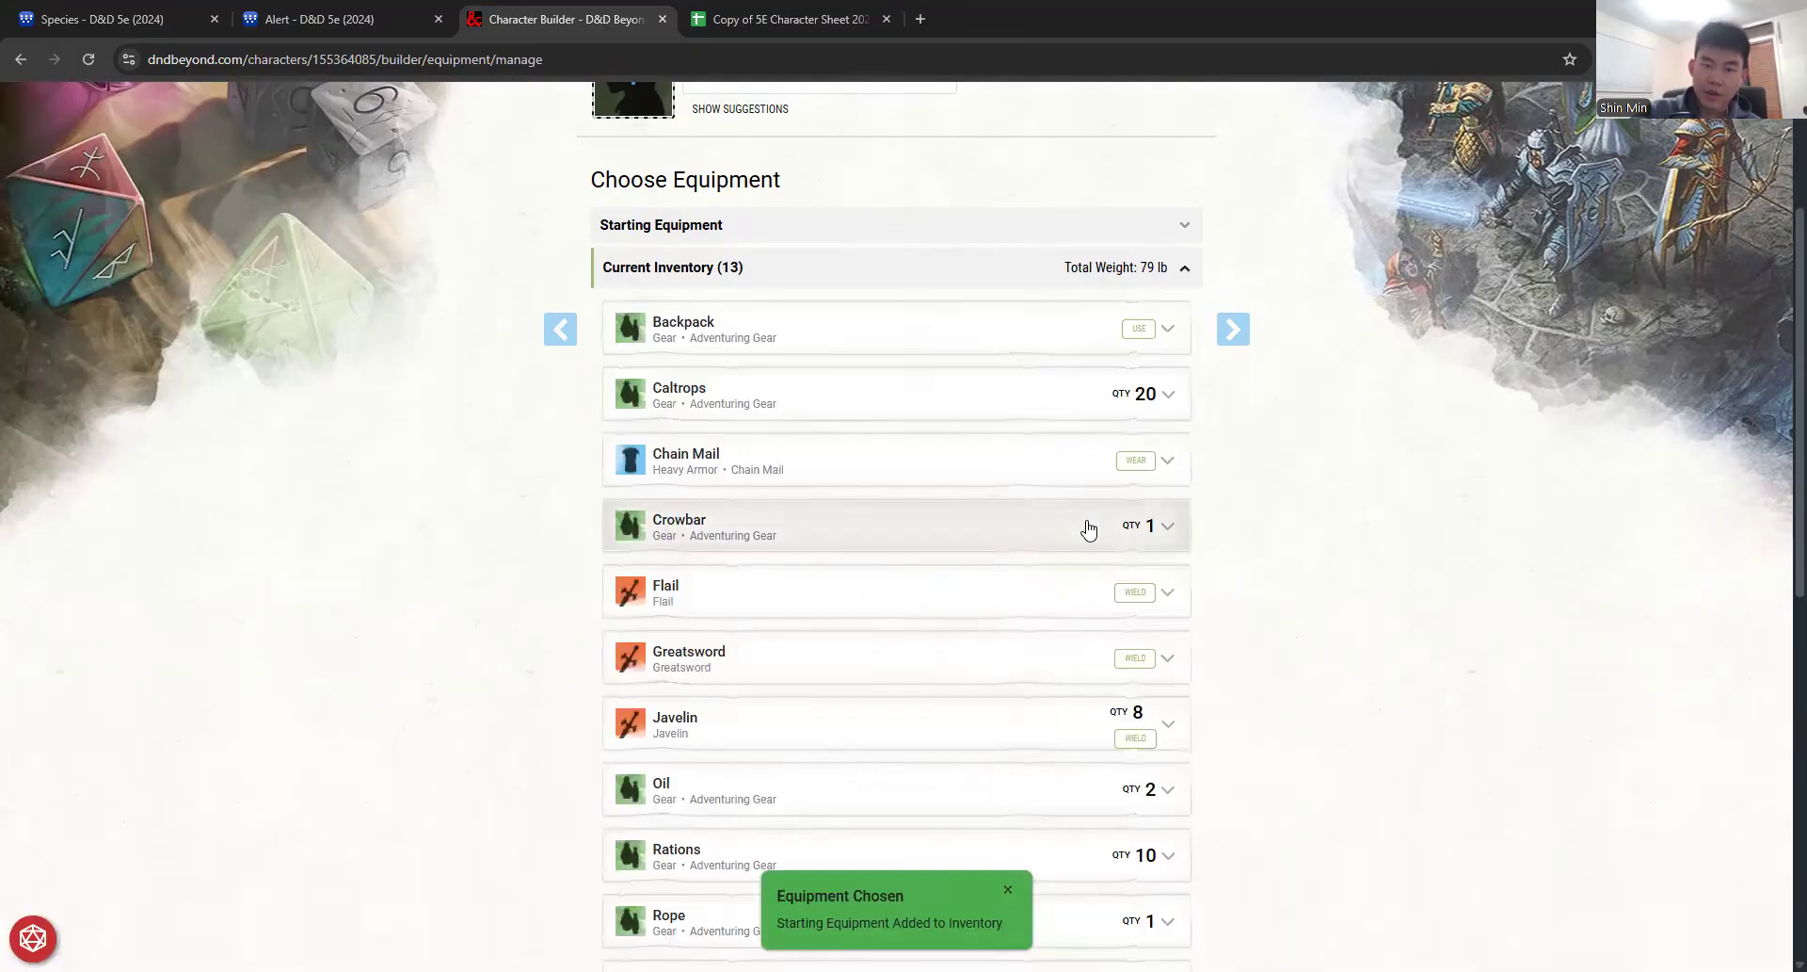
# Step: Review the added inventory, finish the character builder and view the completed character sheet
pyautogui.scroll(-4, 1082, 525)
pyautogui.scroll(7, 1252, 236)
pyautogui.click(1238, 332)
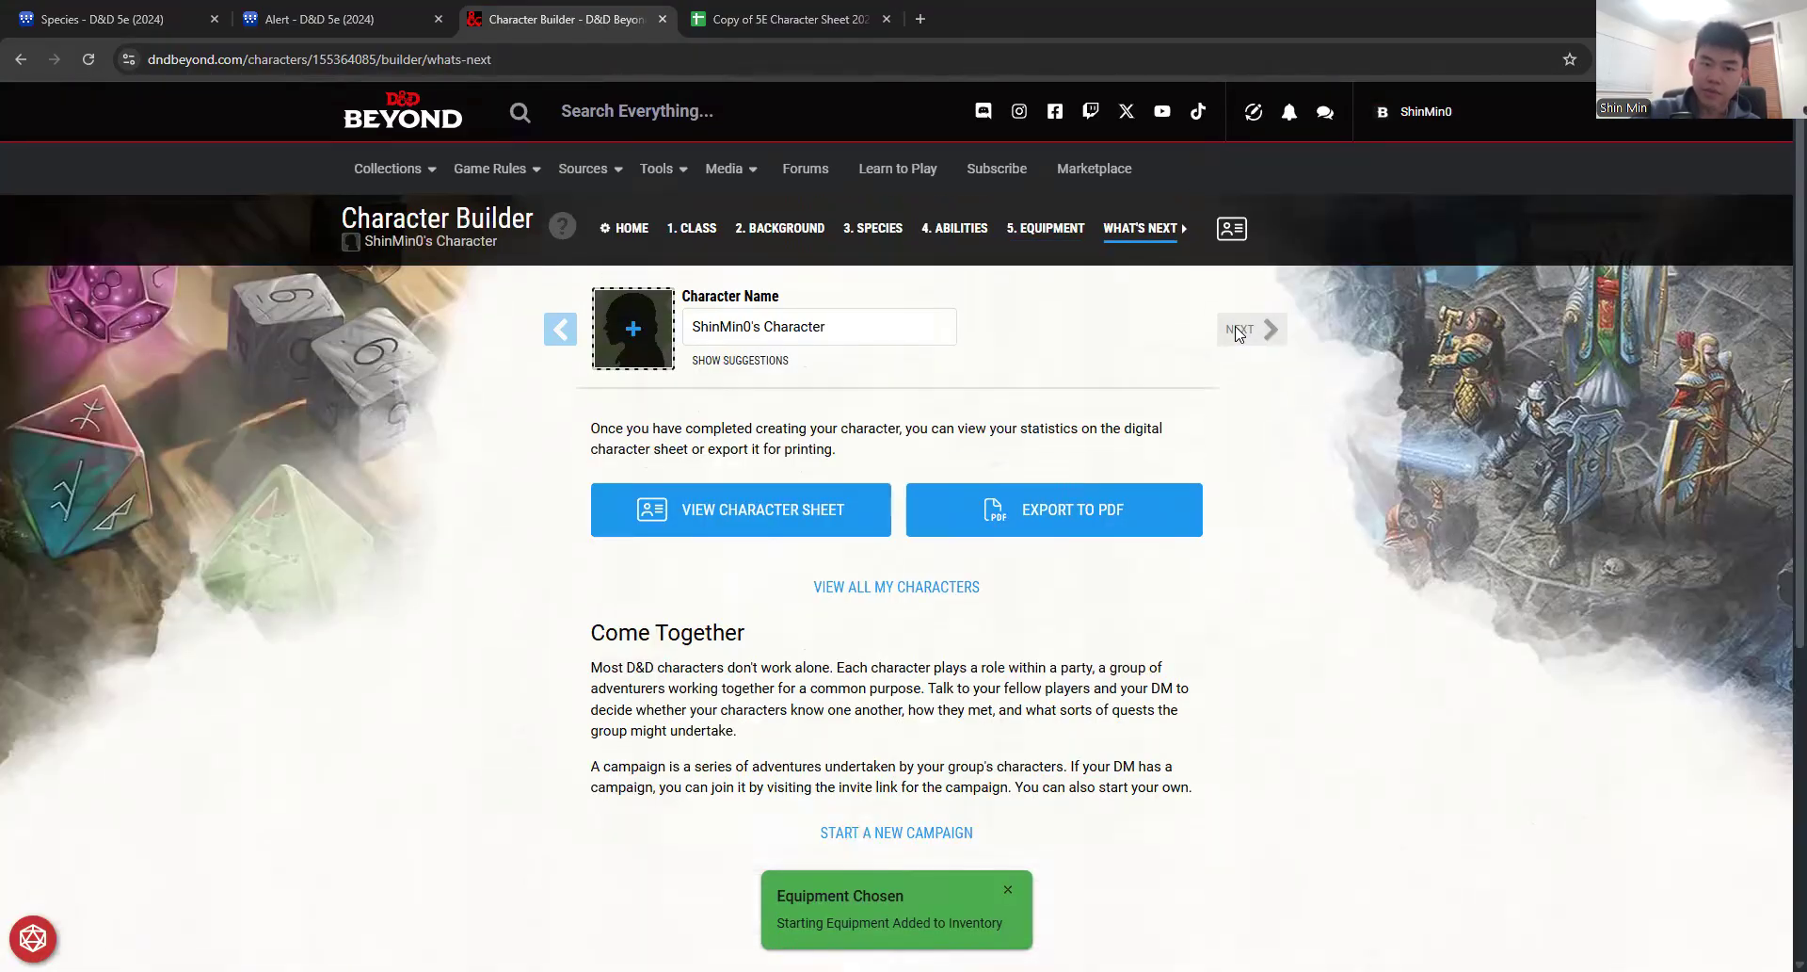
pyautogui.click(802, 509)
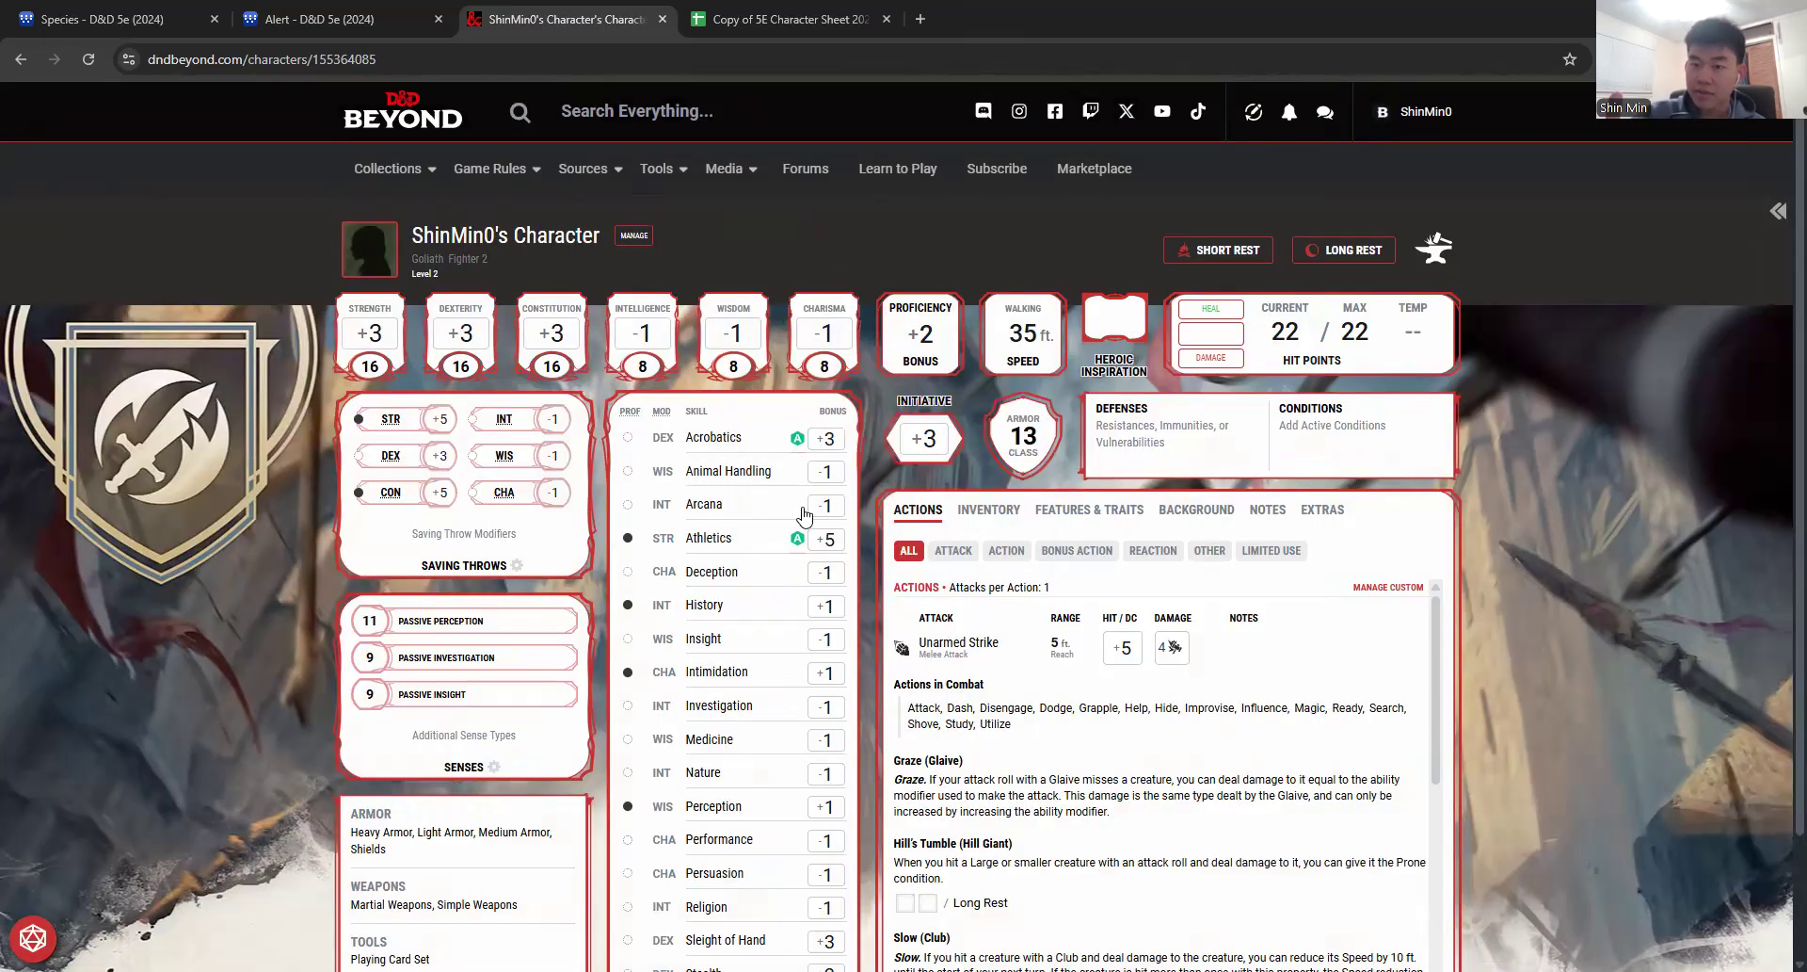
# Step: Compare the D&D Beyond character sheet's ability scores and combat stats with Page 1 of the Google Sheets character sheet
pyautogui.scroll(-2, 803, 516)
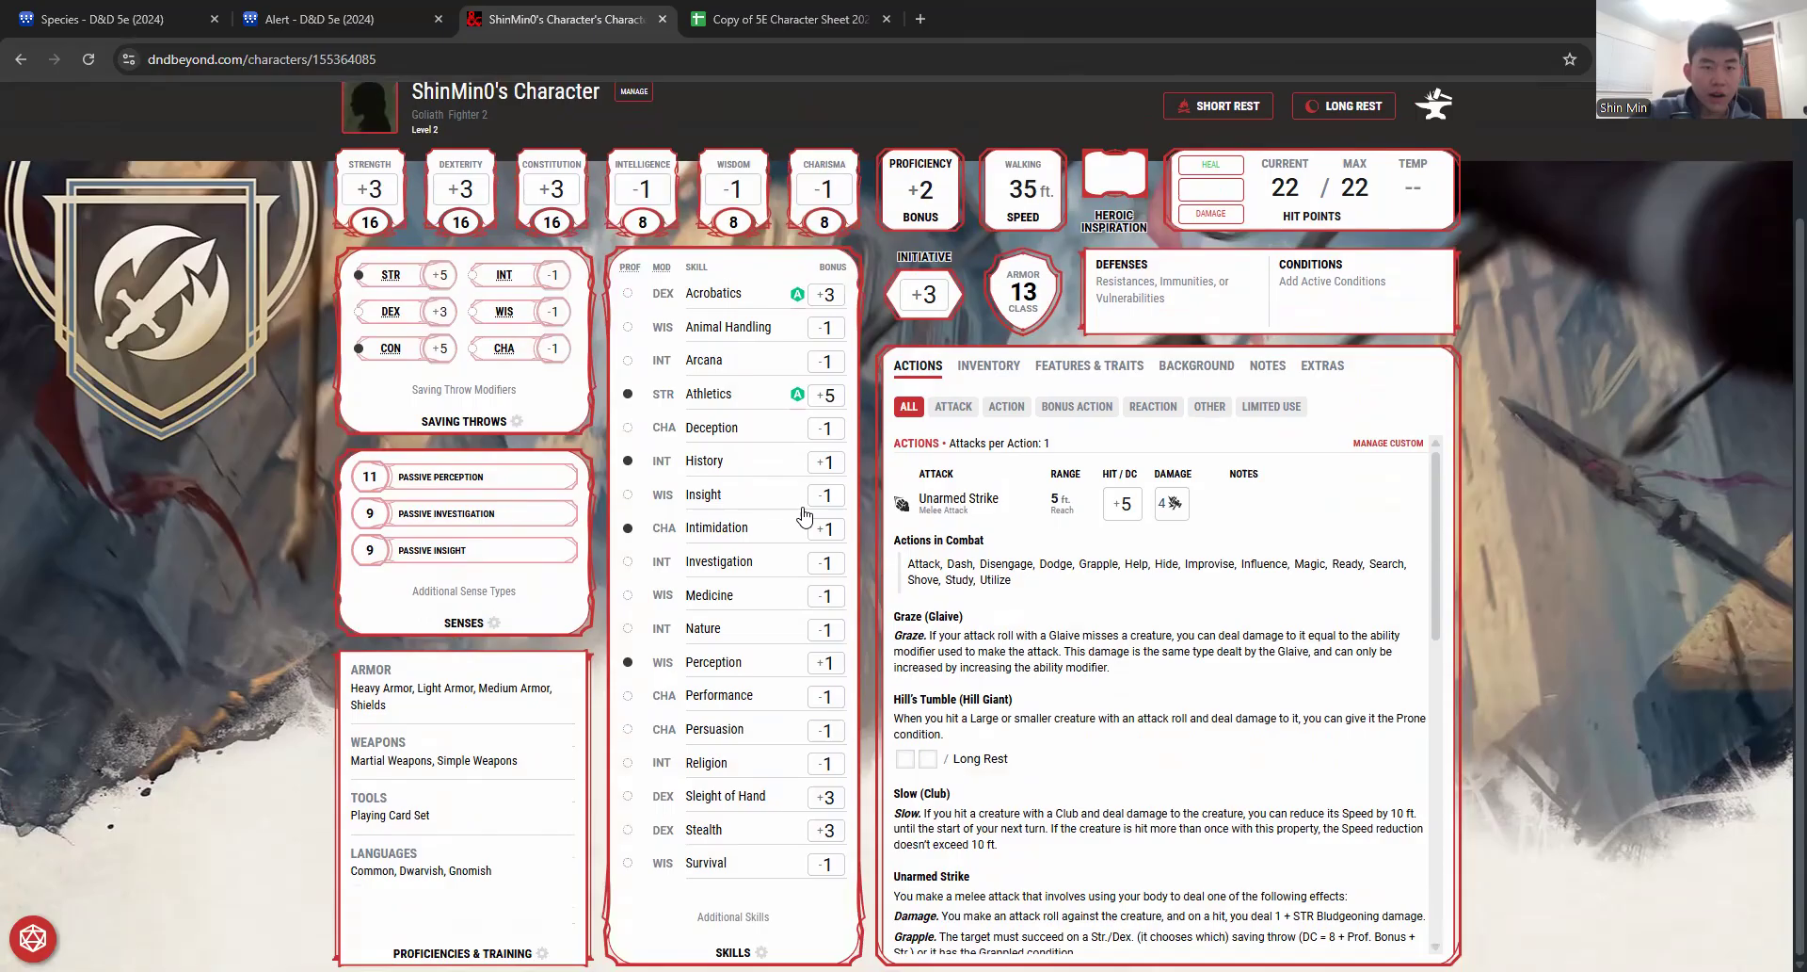
pyautogui.click(718, 18)
pyautogui.click(565, 19)
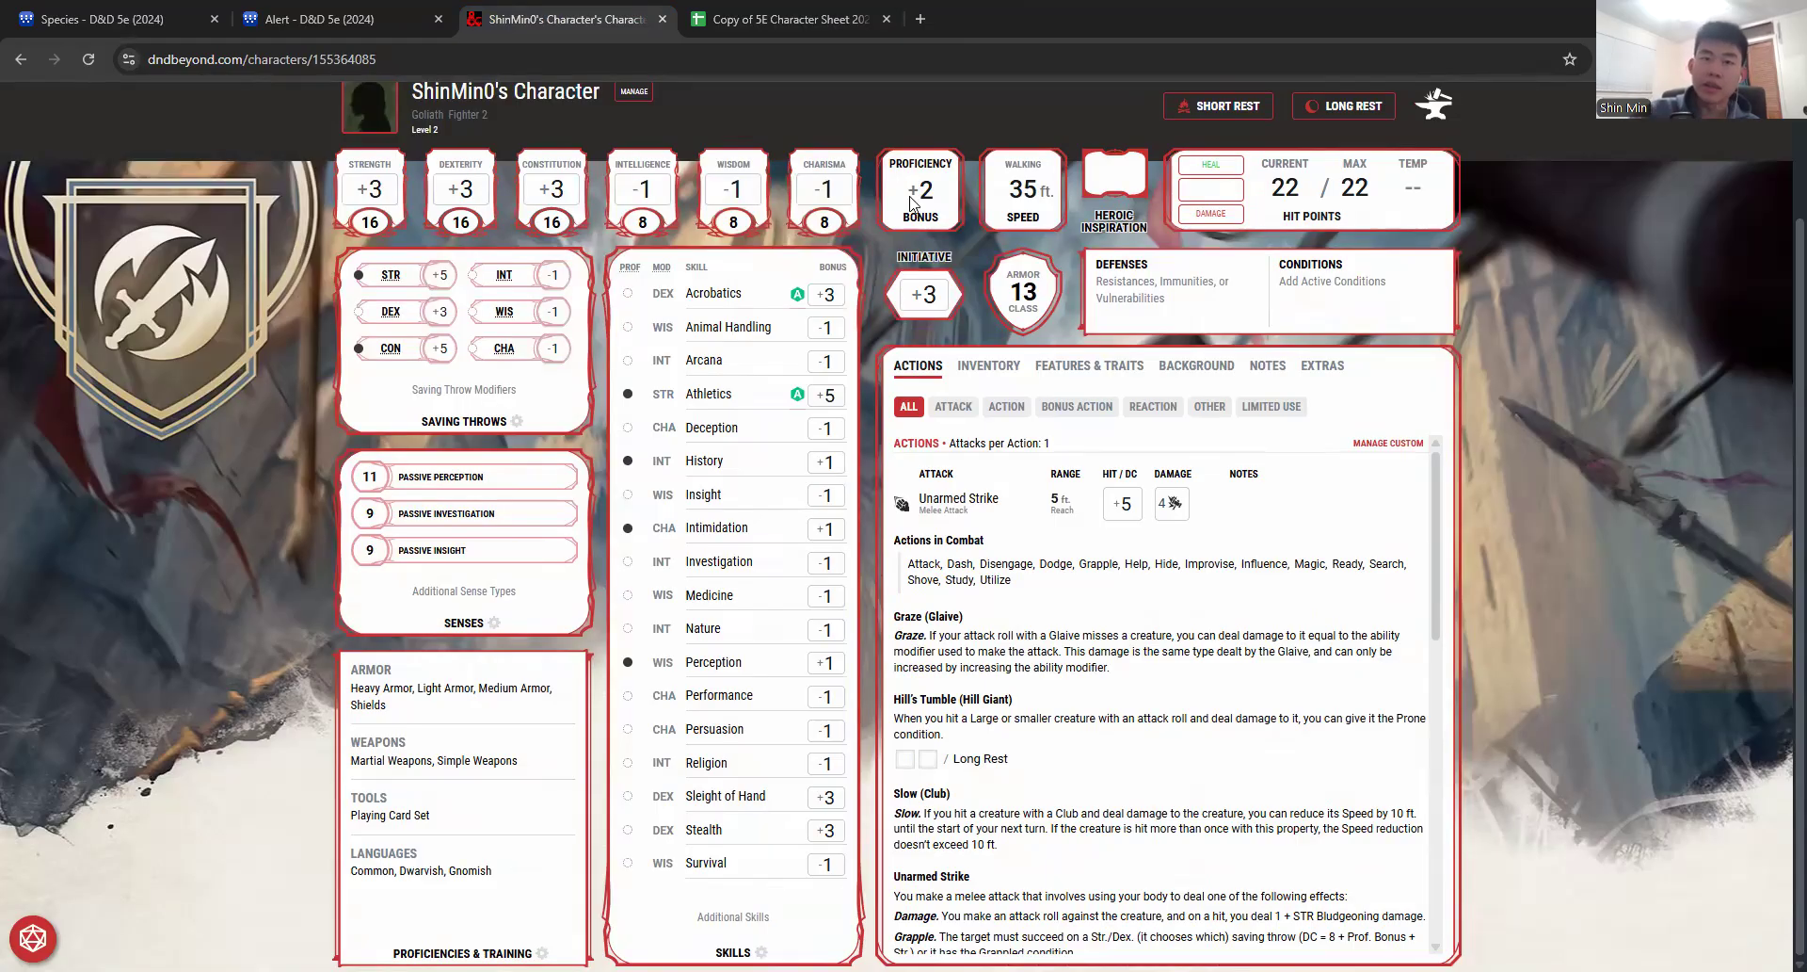
pyautogui.click(822, 9)
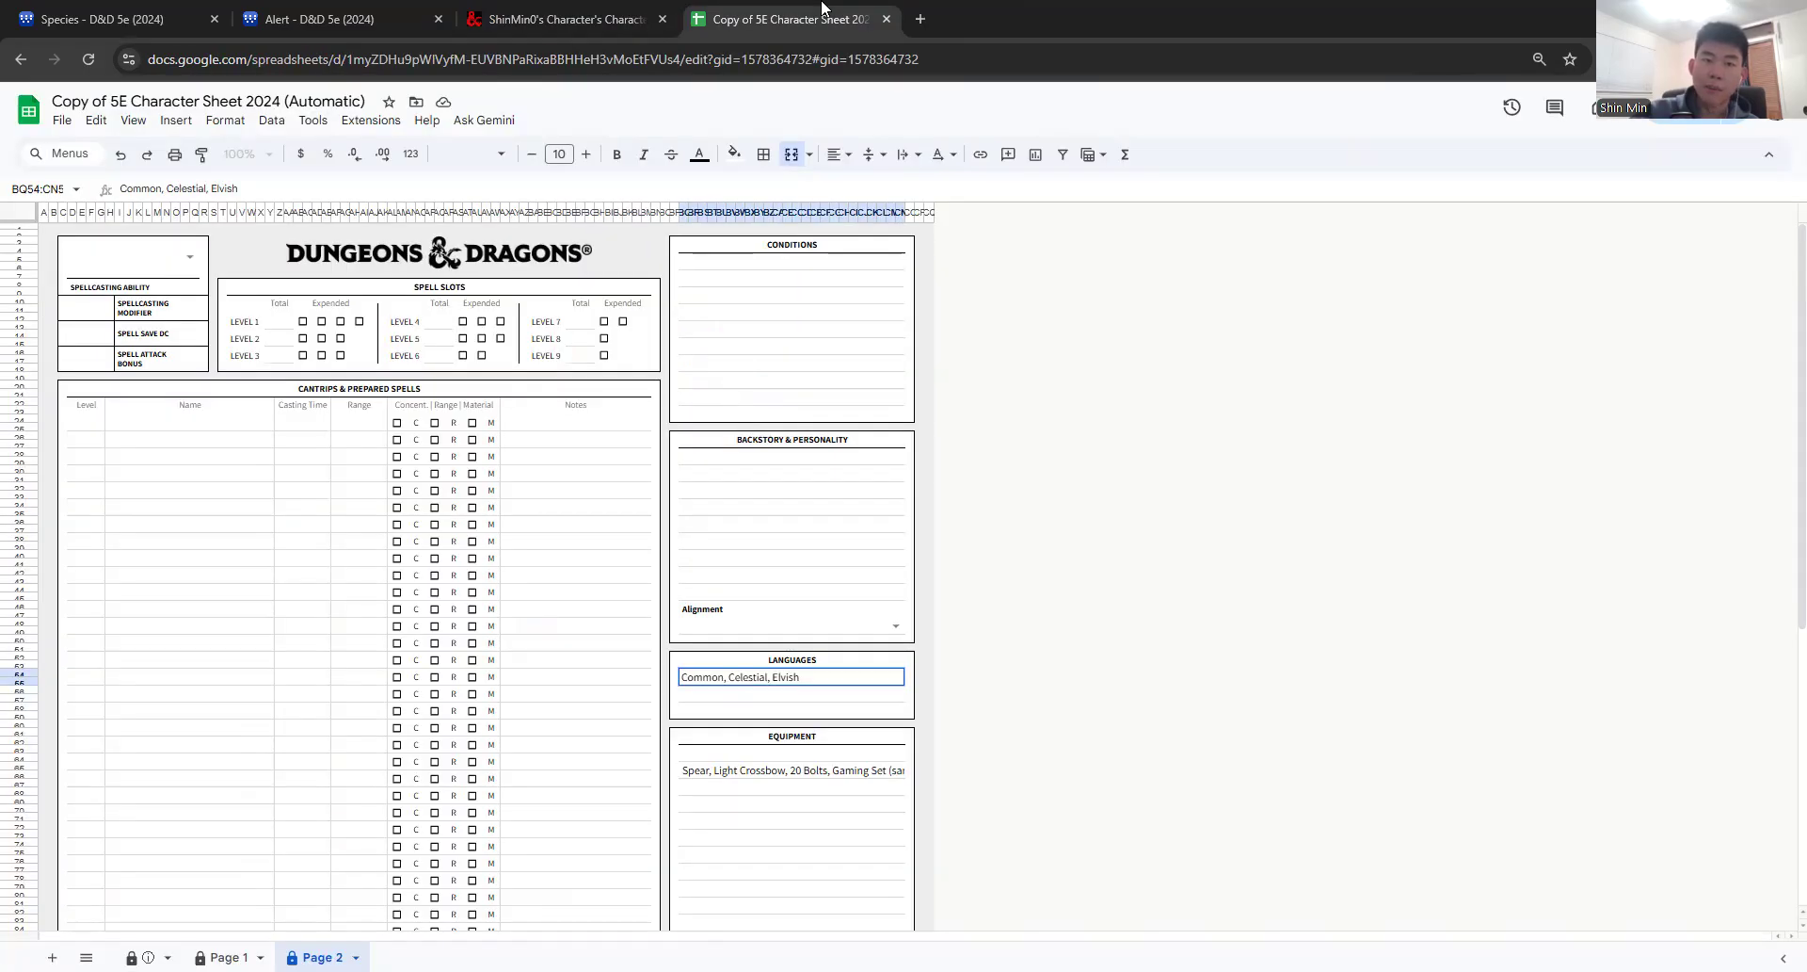
pyautogui.scroll(-3, 645, 706)
pyautogui.click(223, 957)
pyautogui.scroll(10, 1435, 485)
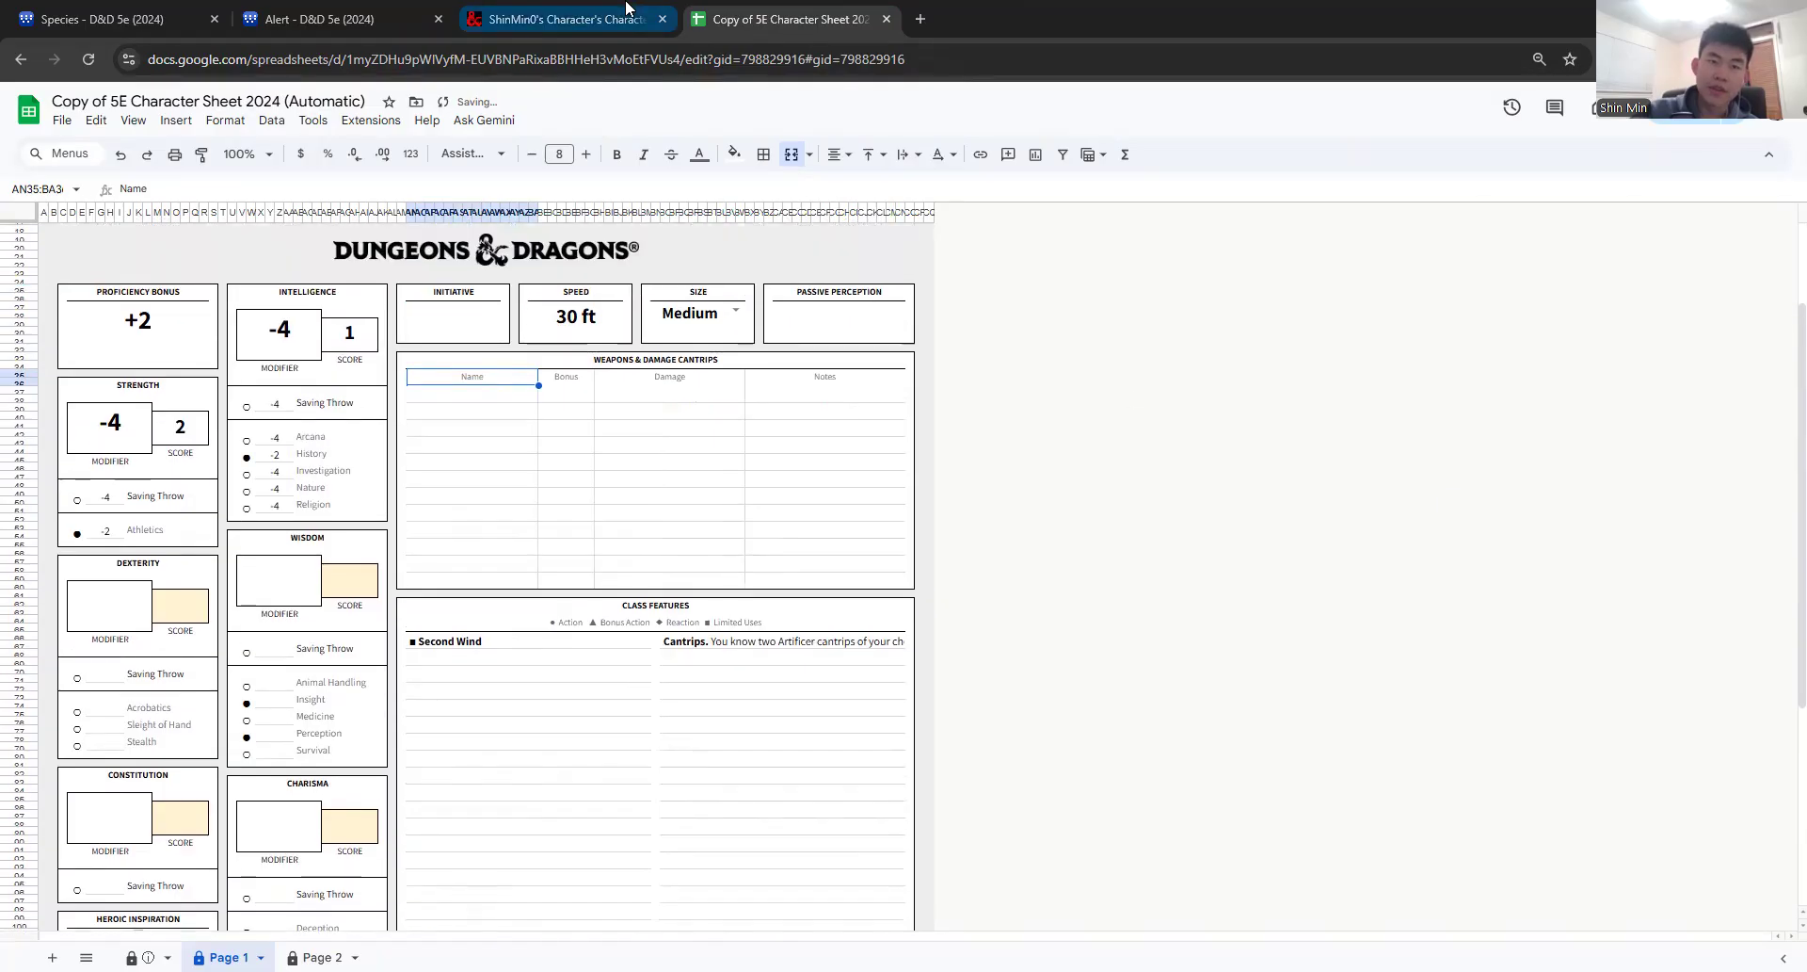
pyautogui.click(602, 19)
pyautogui.click(733, 188)
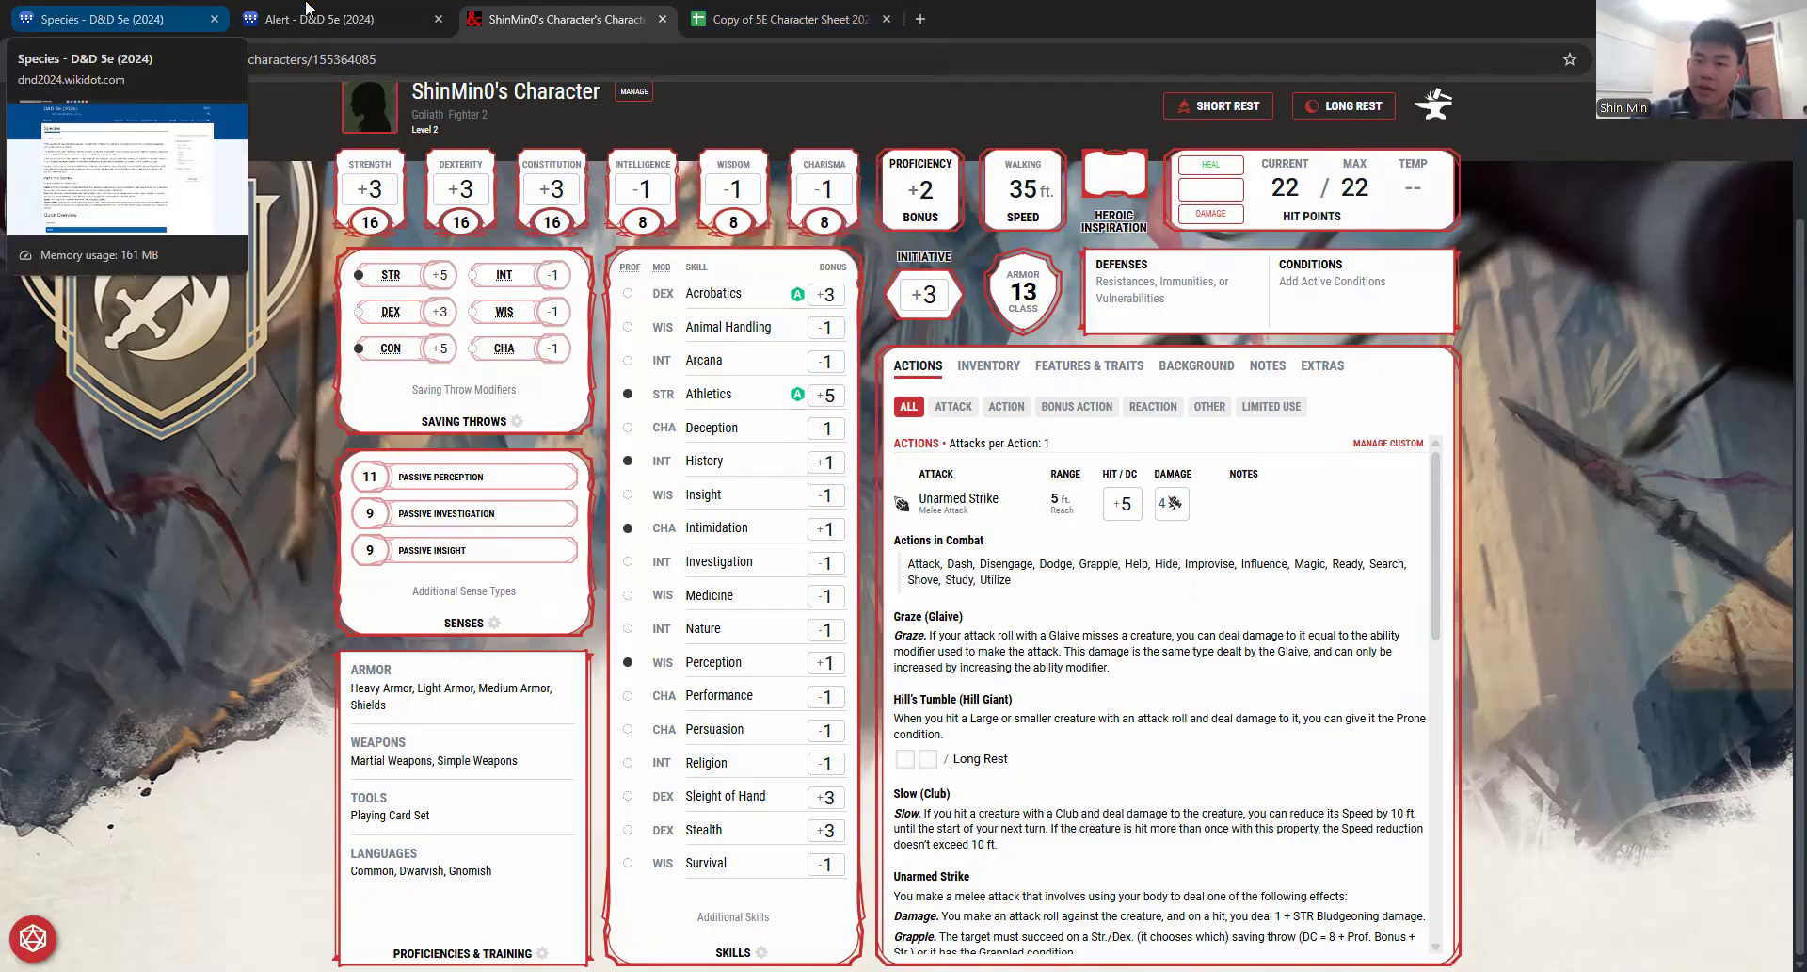
pyautogui.click(808, 10)
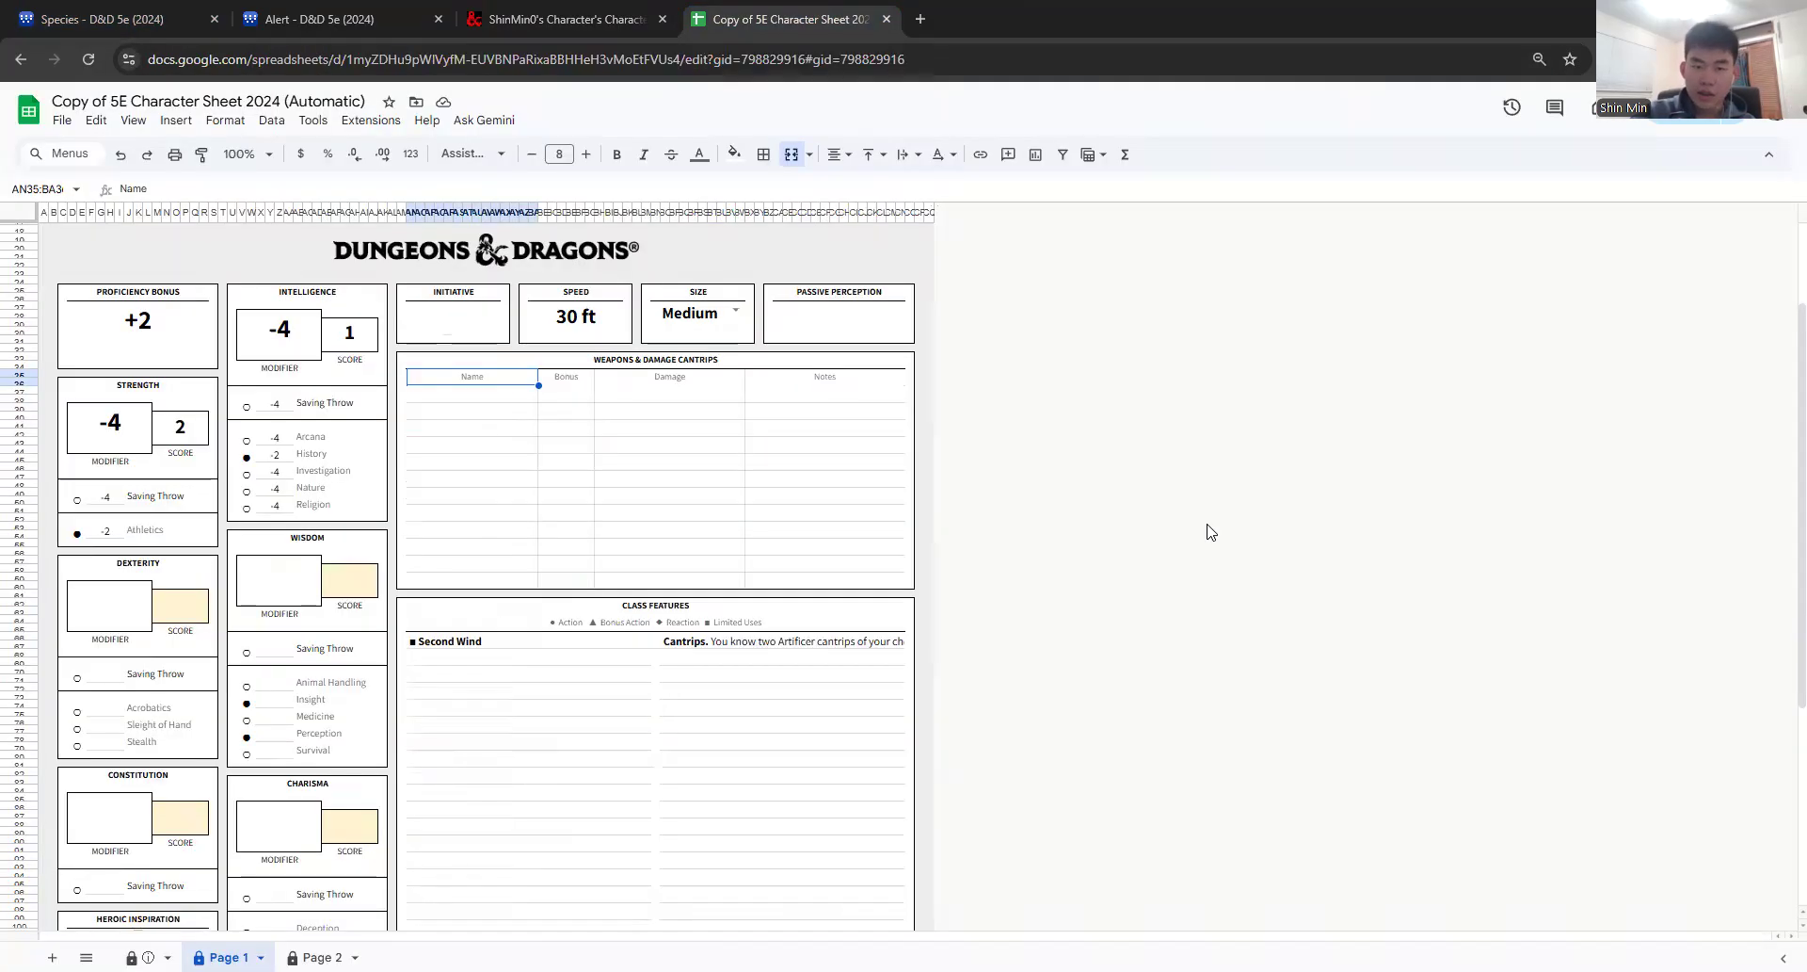
pyautogui.doubleClick(463, 465)
# Step: In the D&D Beyond character's inventory, equip the Chain Mail, Flail, Greatsword and Javelin
pyautogui.hotkey('ctrl', 'shift', 'Tab')
pyautogui.hotkey('ctrl', 'shift', 'Tab')
pyautogui.hotkey('ctrl', 'shift', 'Tab')
pyautogui.hotkey('ctrl', 'Tab')
pyautogui.hotkey('ctrl', 'Tab')
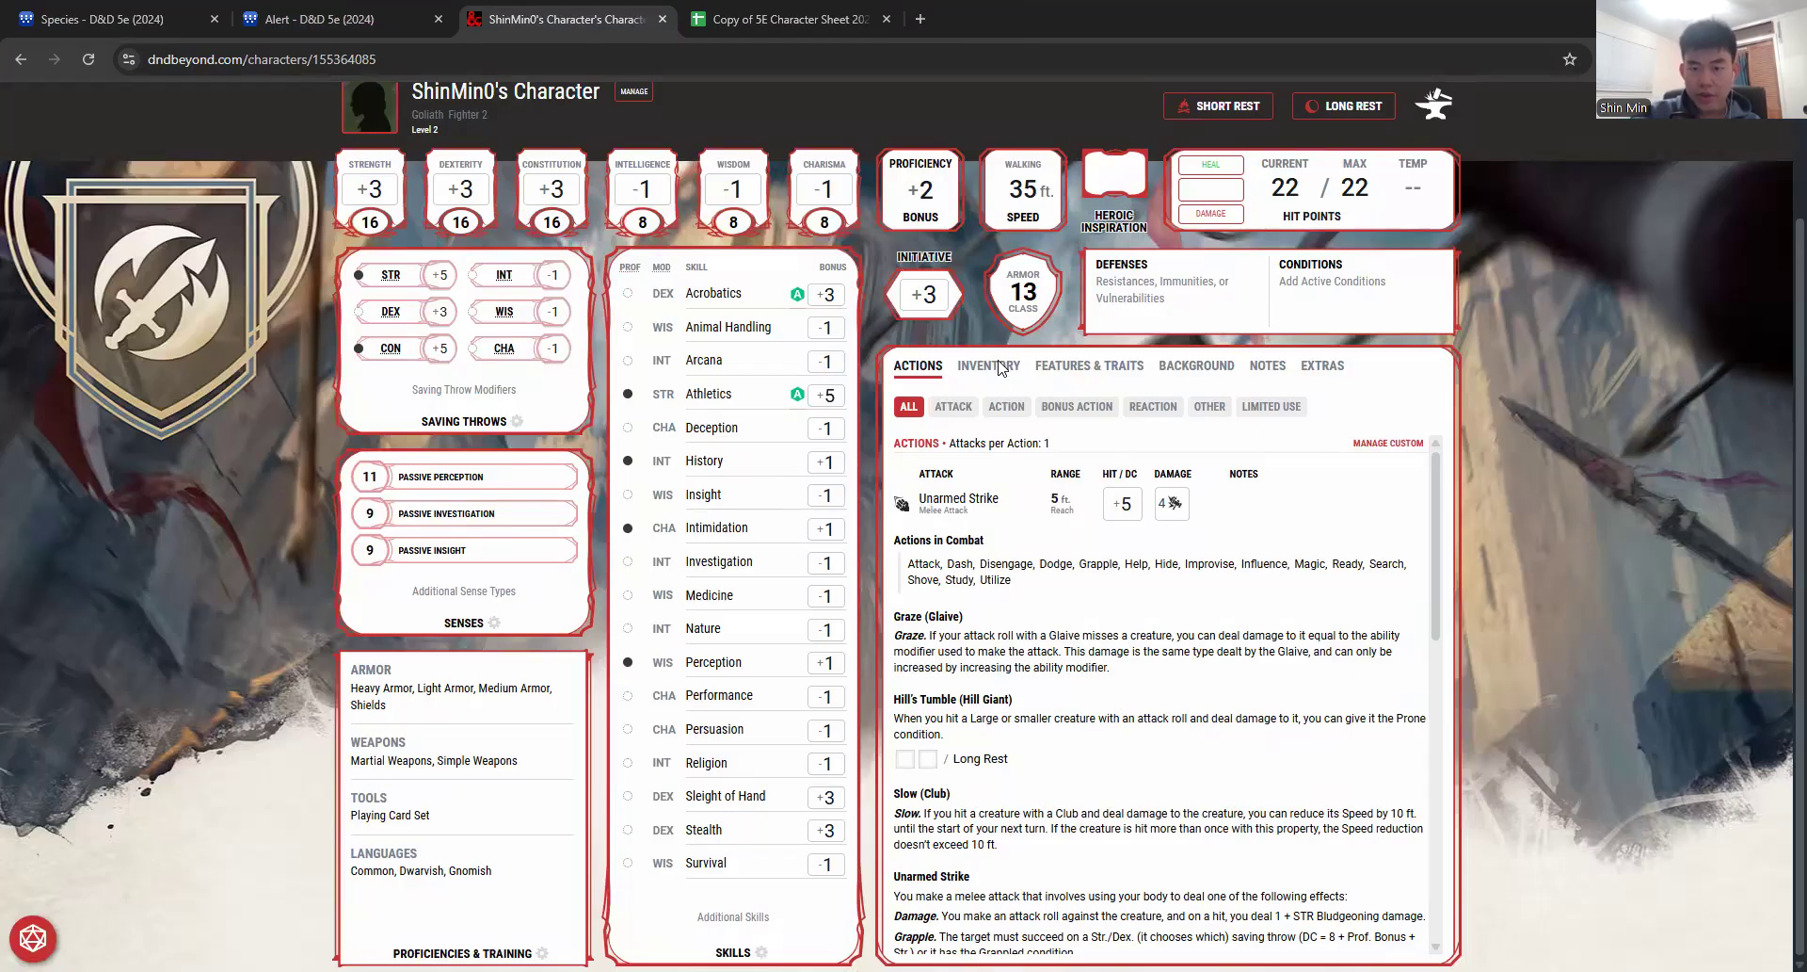
pyautogui.click(988, 366)
pyautogui.click(905, 613)
pyautogui.click(906, 651)
pyautogui.click(906, 690)
pyautogui.click(906, 728)
pyautogui.scroll(-1, 952, 802)
pyautogui.scroll(-2, 953, 802)
pyautogui.scroll(5, 952, 802)
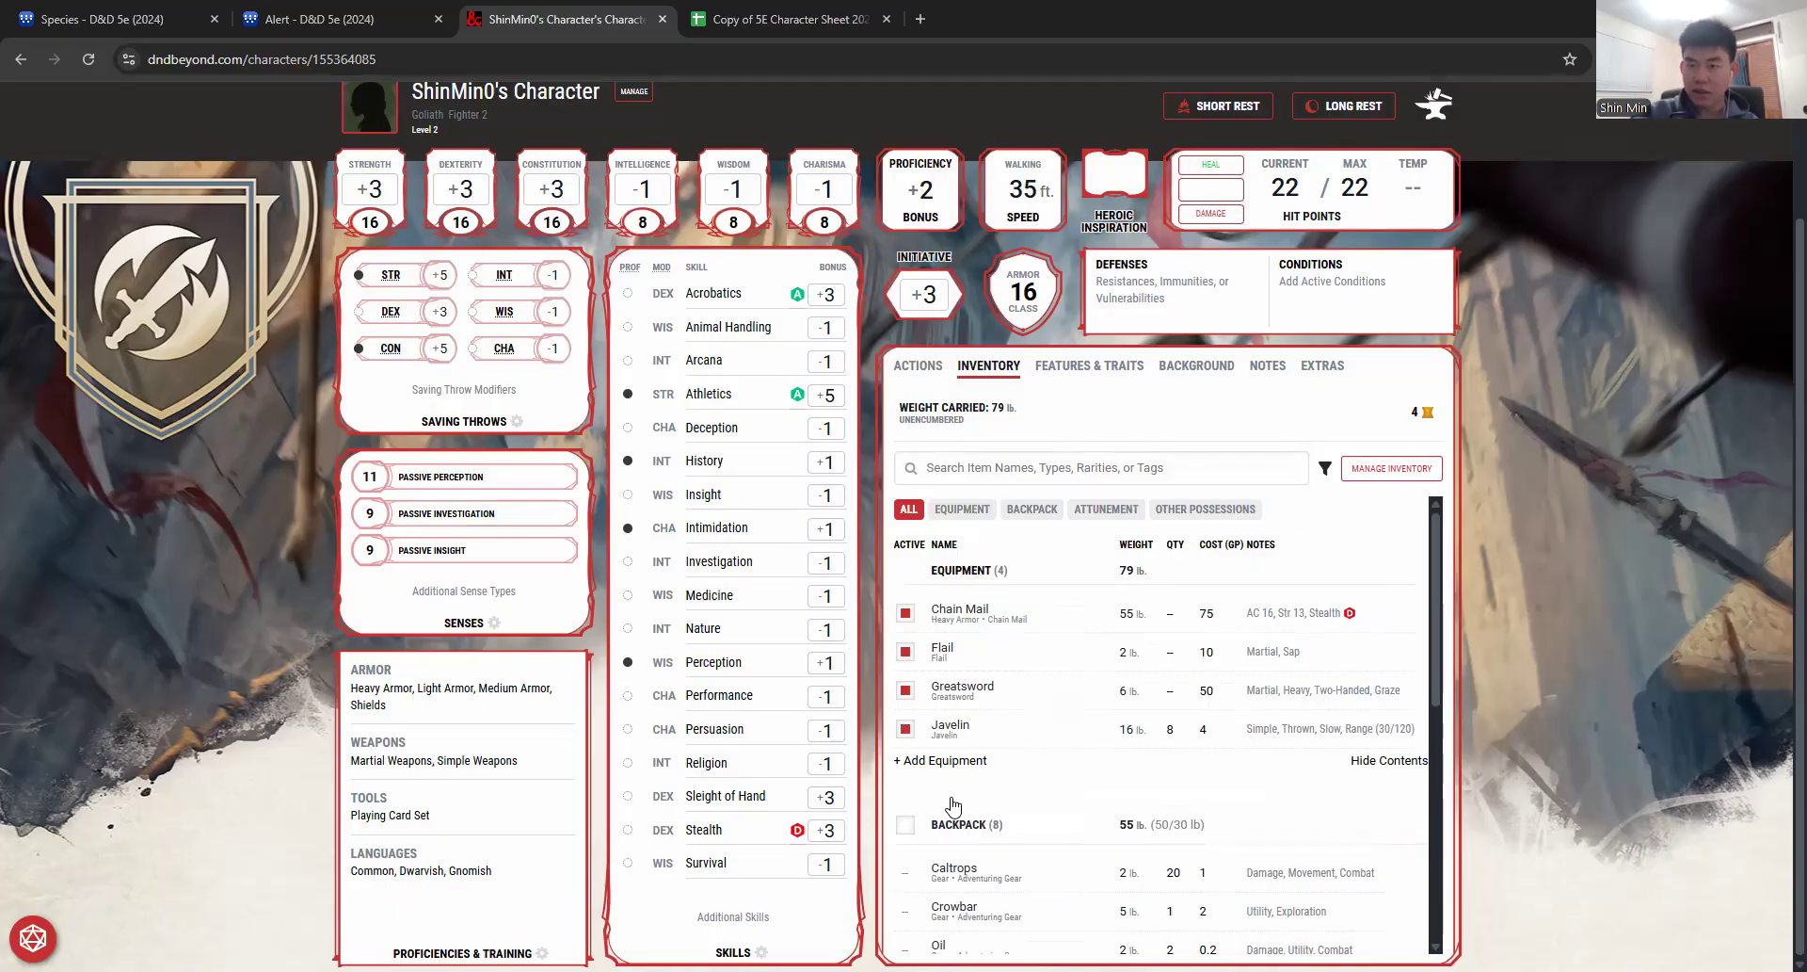
# Step: On Page 1 of the Google Sheets character sheet, enter AC 16, current and maximum hit points 22, and temporary hit points 0
pyautogui.click(721, 9)
pyautogui.doubleClick(516, 311)
pyautogui.write('16')
pyautogui.click(626, 308)
pyautogui.write('22')
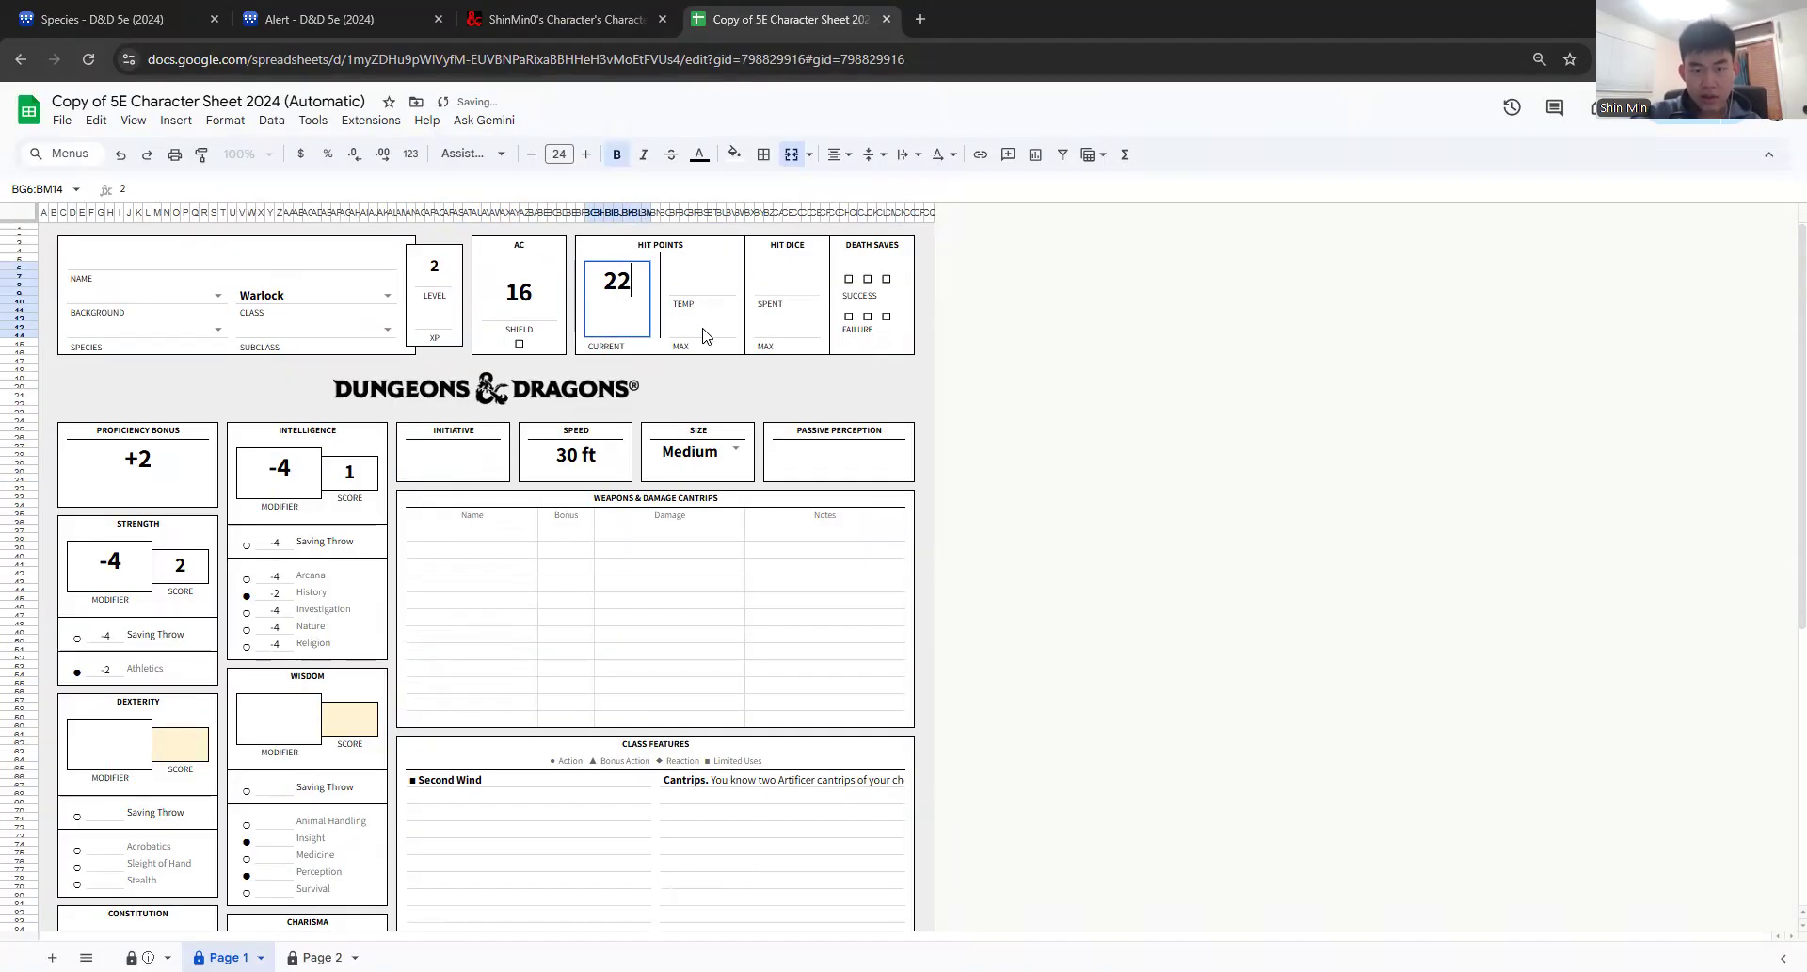
pyautogui.click(704, 336)
pyautogui.write('22')
pyautogui.click(686, 286)
pyautogui.write('0')
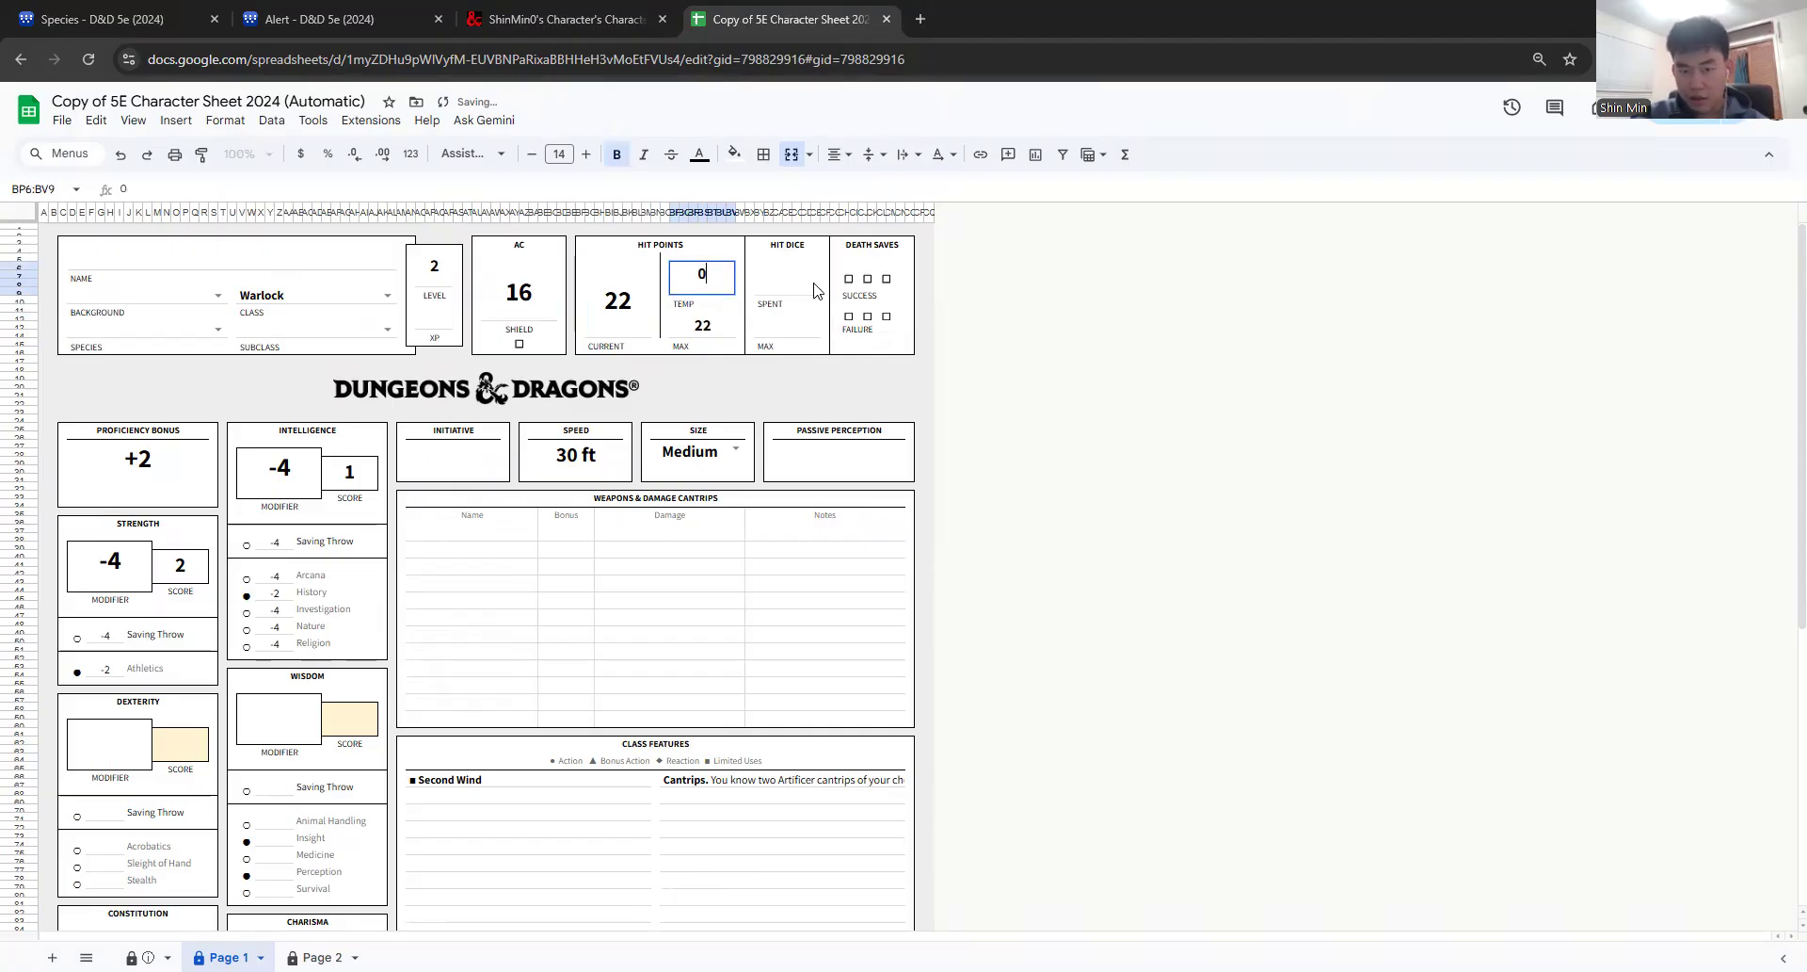
# Step: Enter 0 for spent hit dice and 2d10 for maximum hit dice
pyautogui.click(800, 288)
pyautogui.write('0')
pyautogui.click(787, 323)
pyautogui.write('2d10')
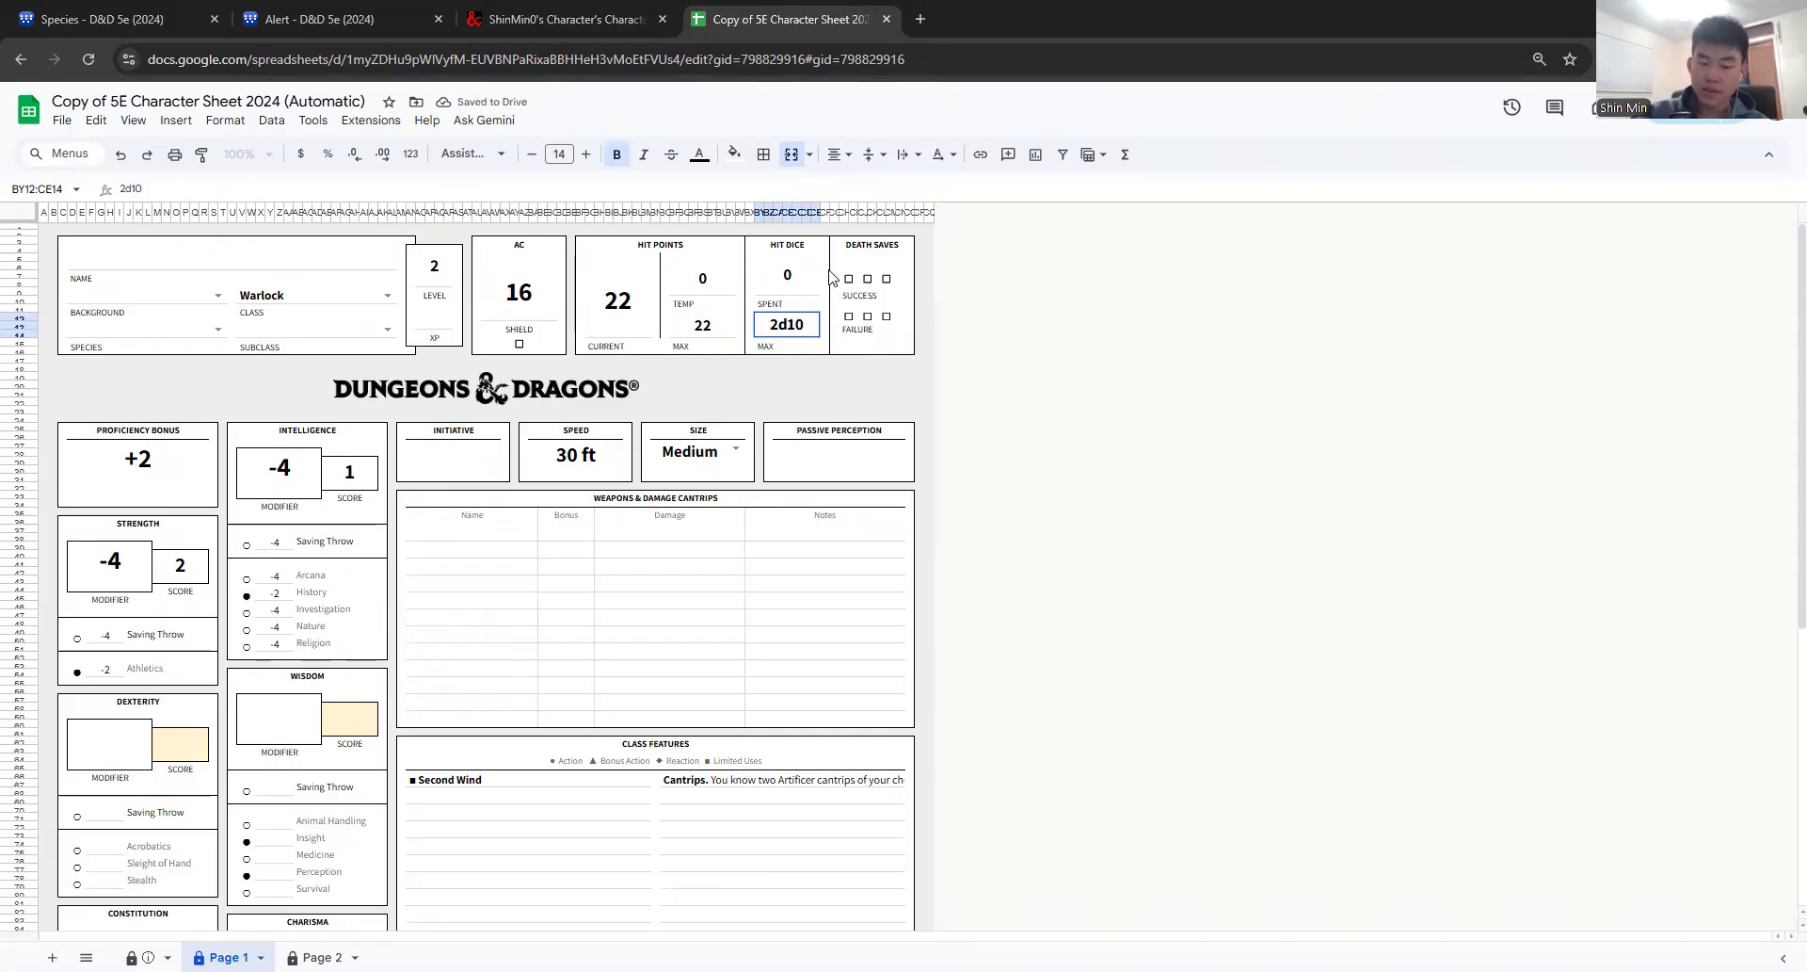
# Step: Check the ability scores in D&D Beyond, and set the Strength score to 17 in the Google Sheets character sheet
pyautogui.click(436, 9)
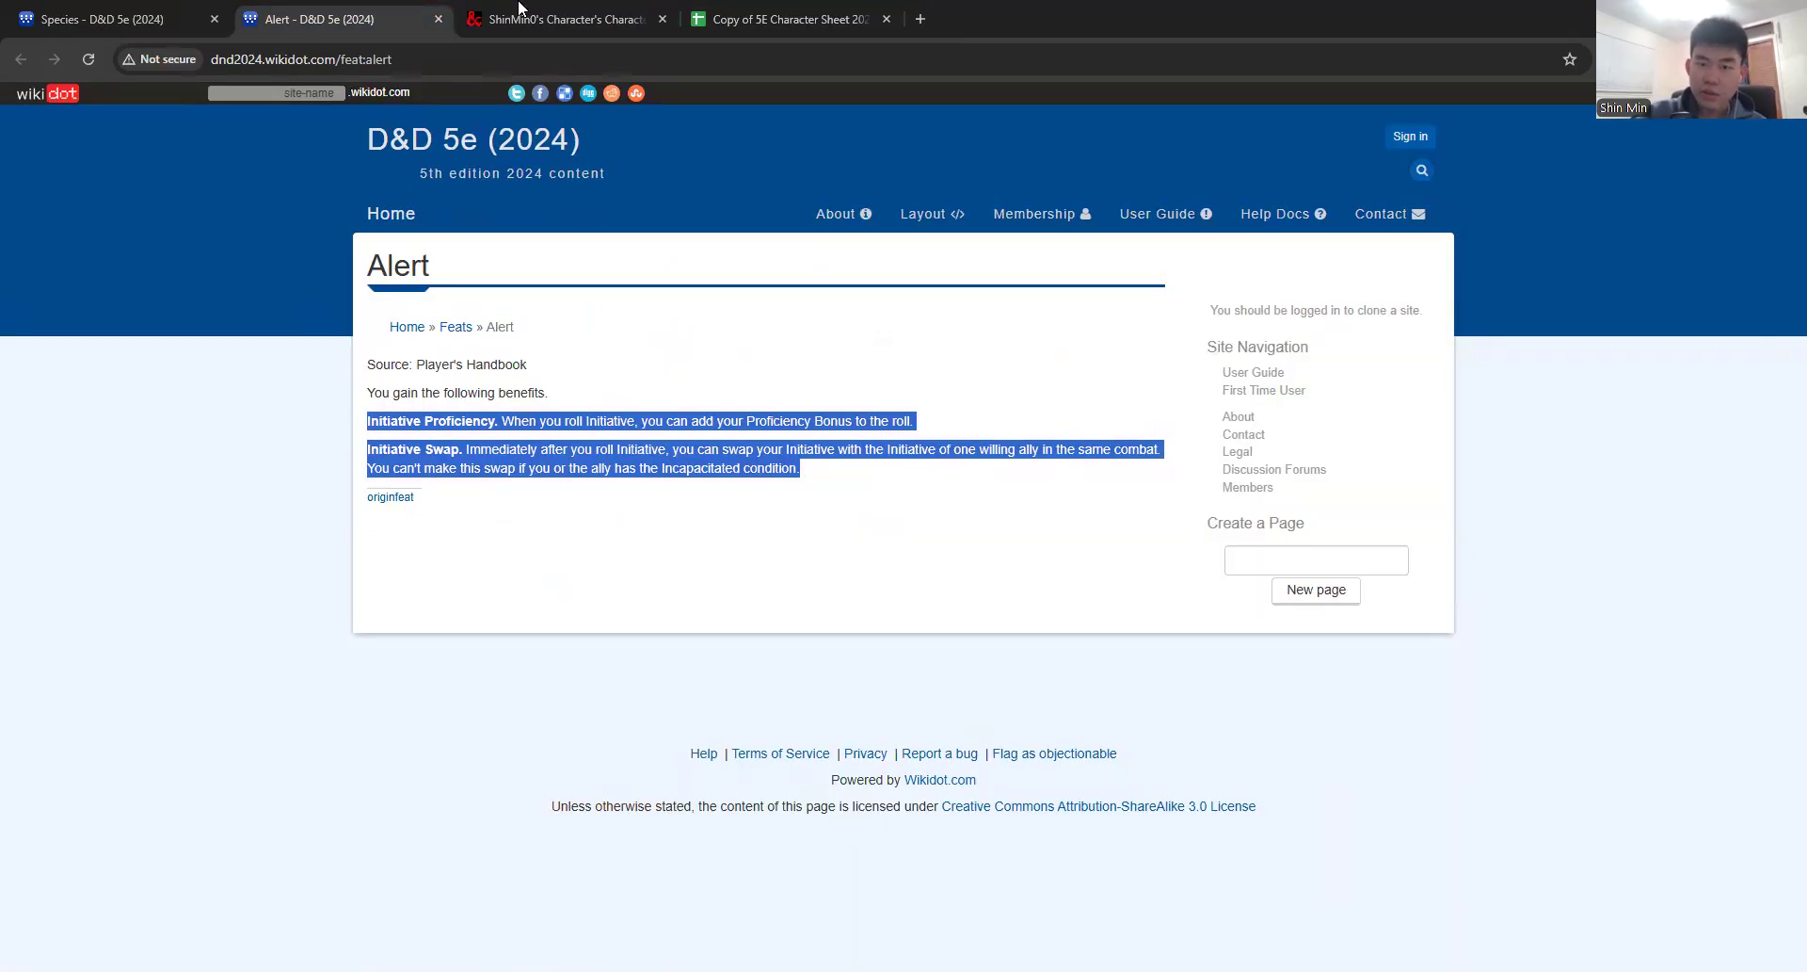
pyautogui.click(563, 9)
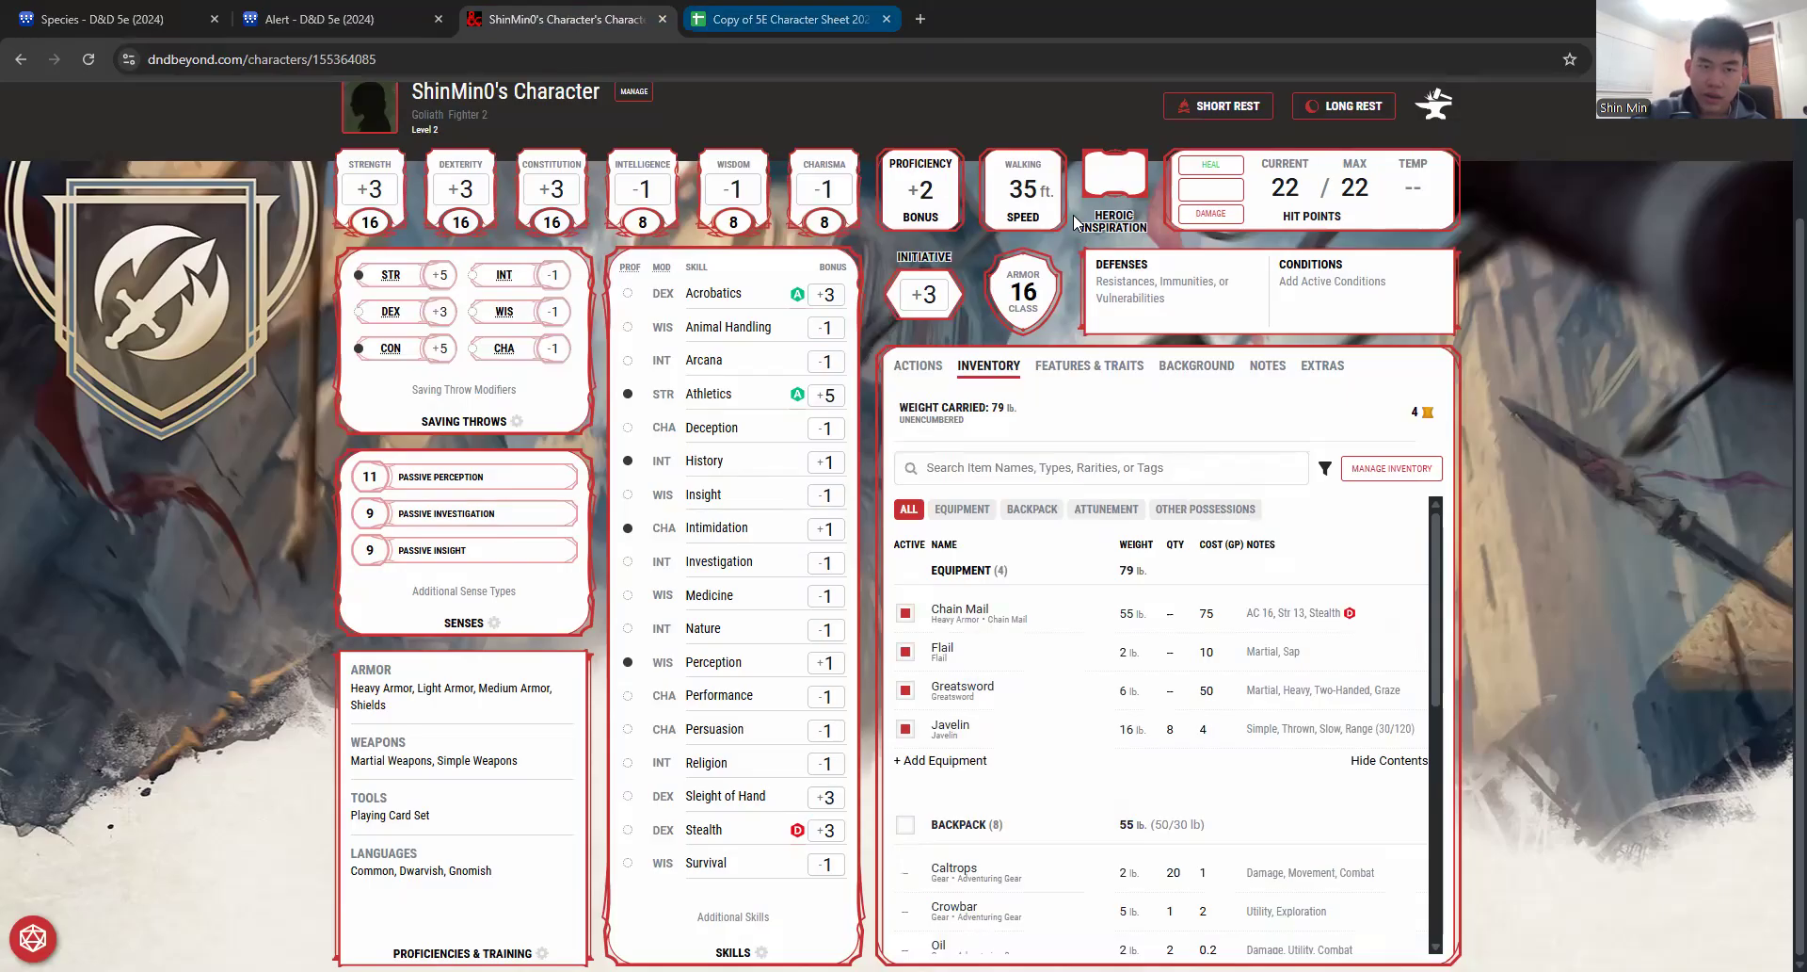
pyautogui.hotkey('ctrl', 'Tab')
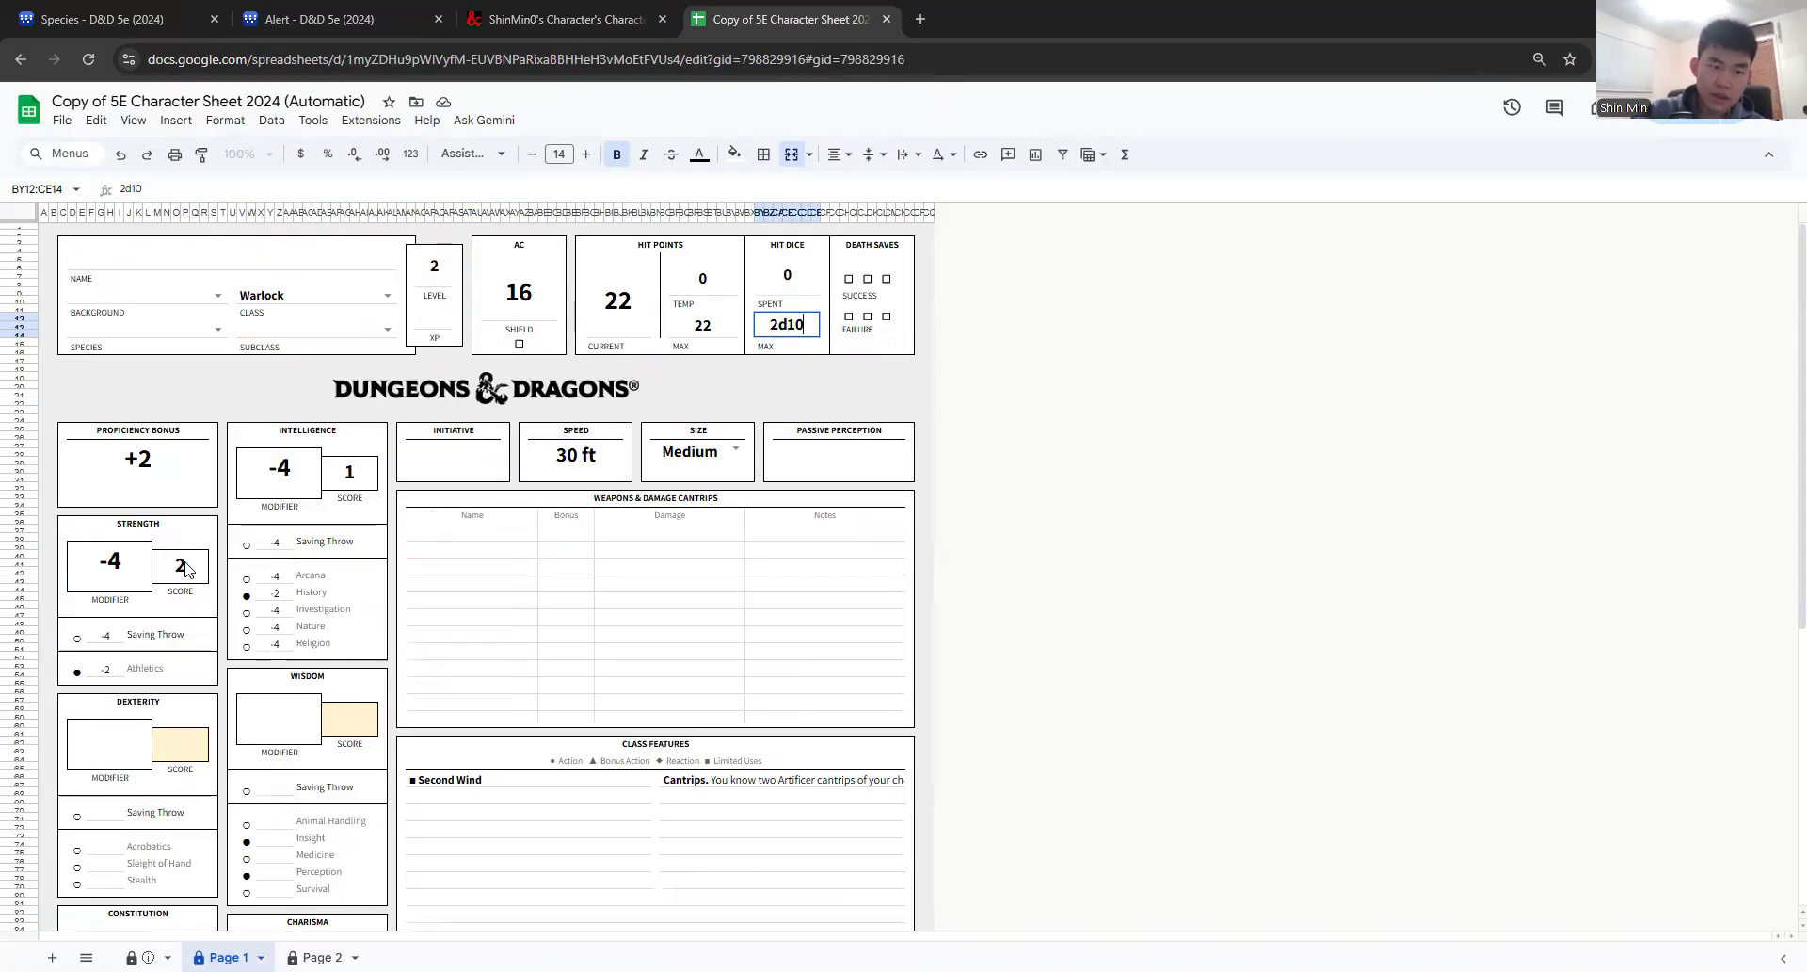
pyautogui.click(306, 13)
pyautogui.click(607, 11)
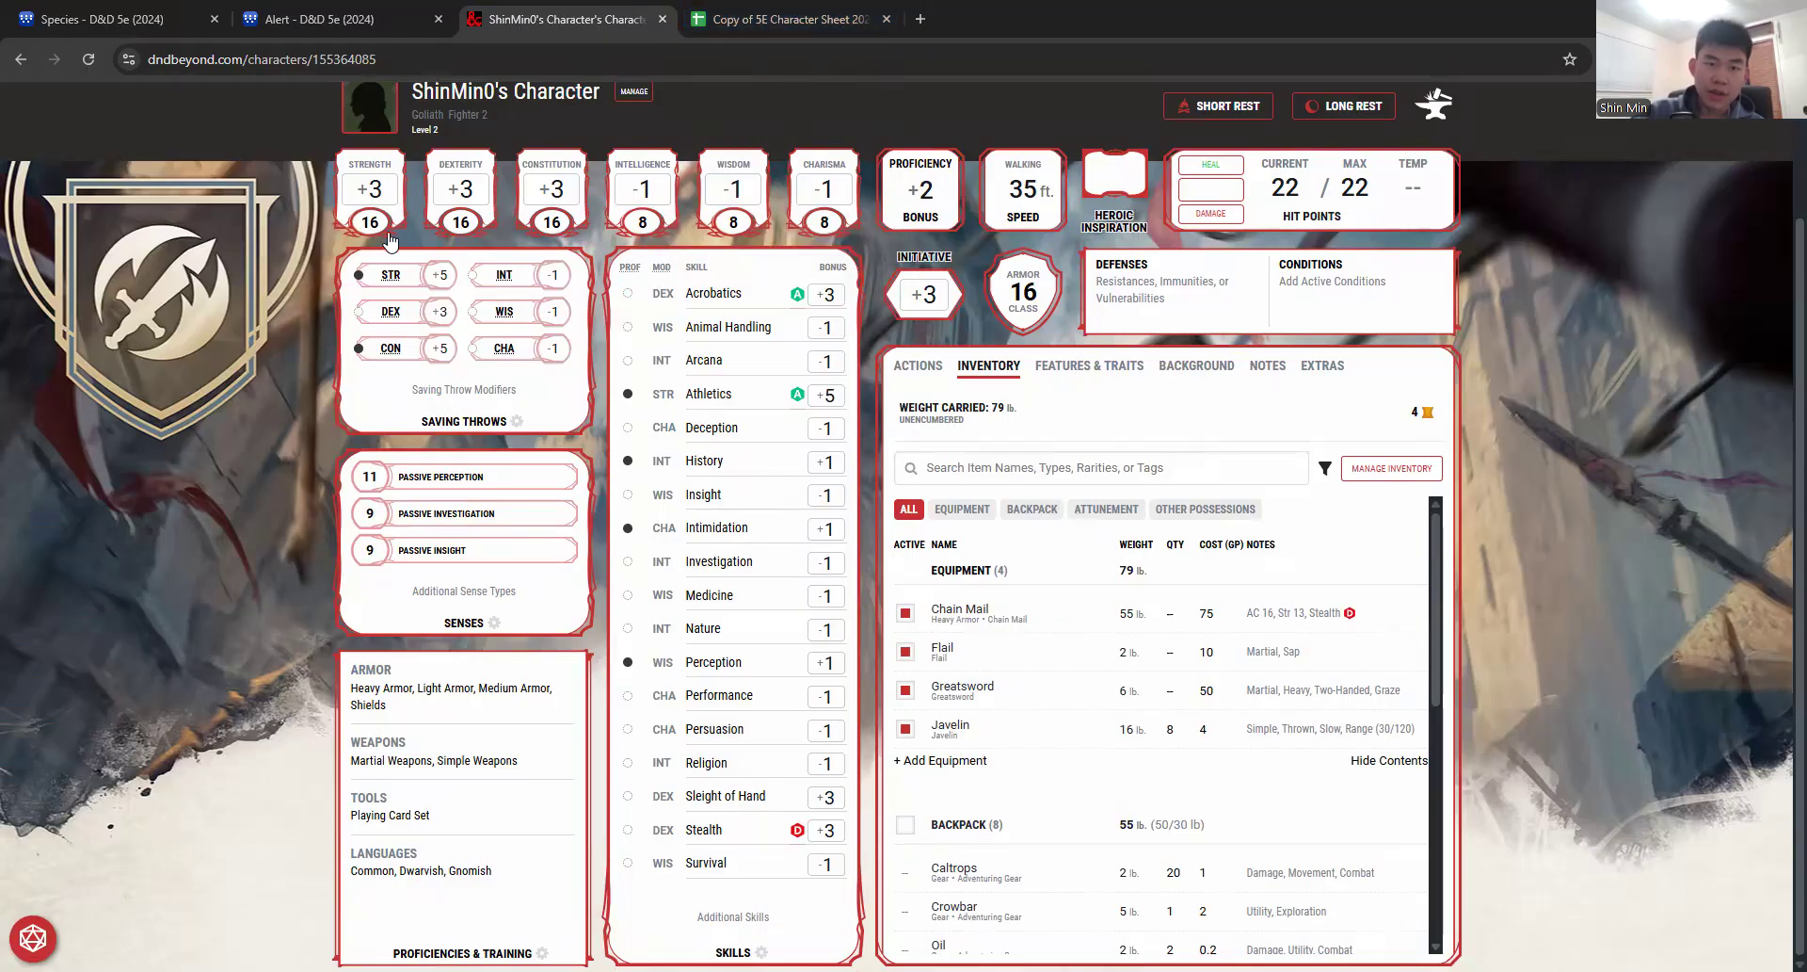
pyautogui.click(704, 12)
pyautogui.doubleClick(196, 568)
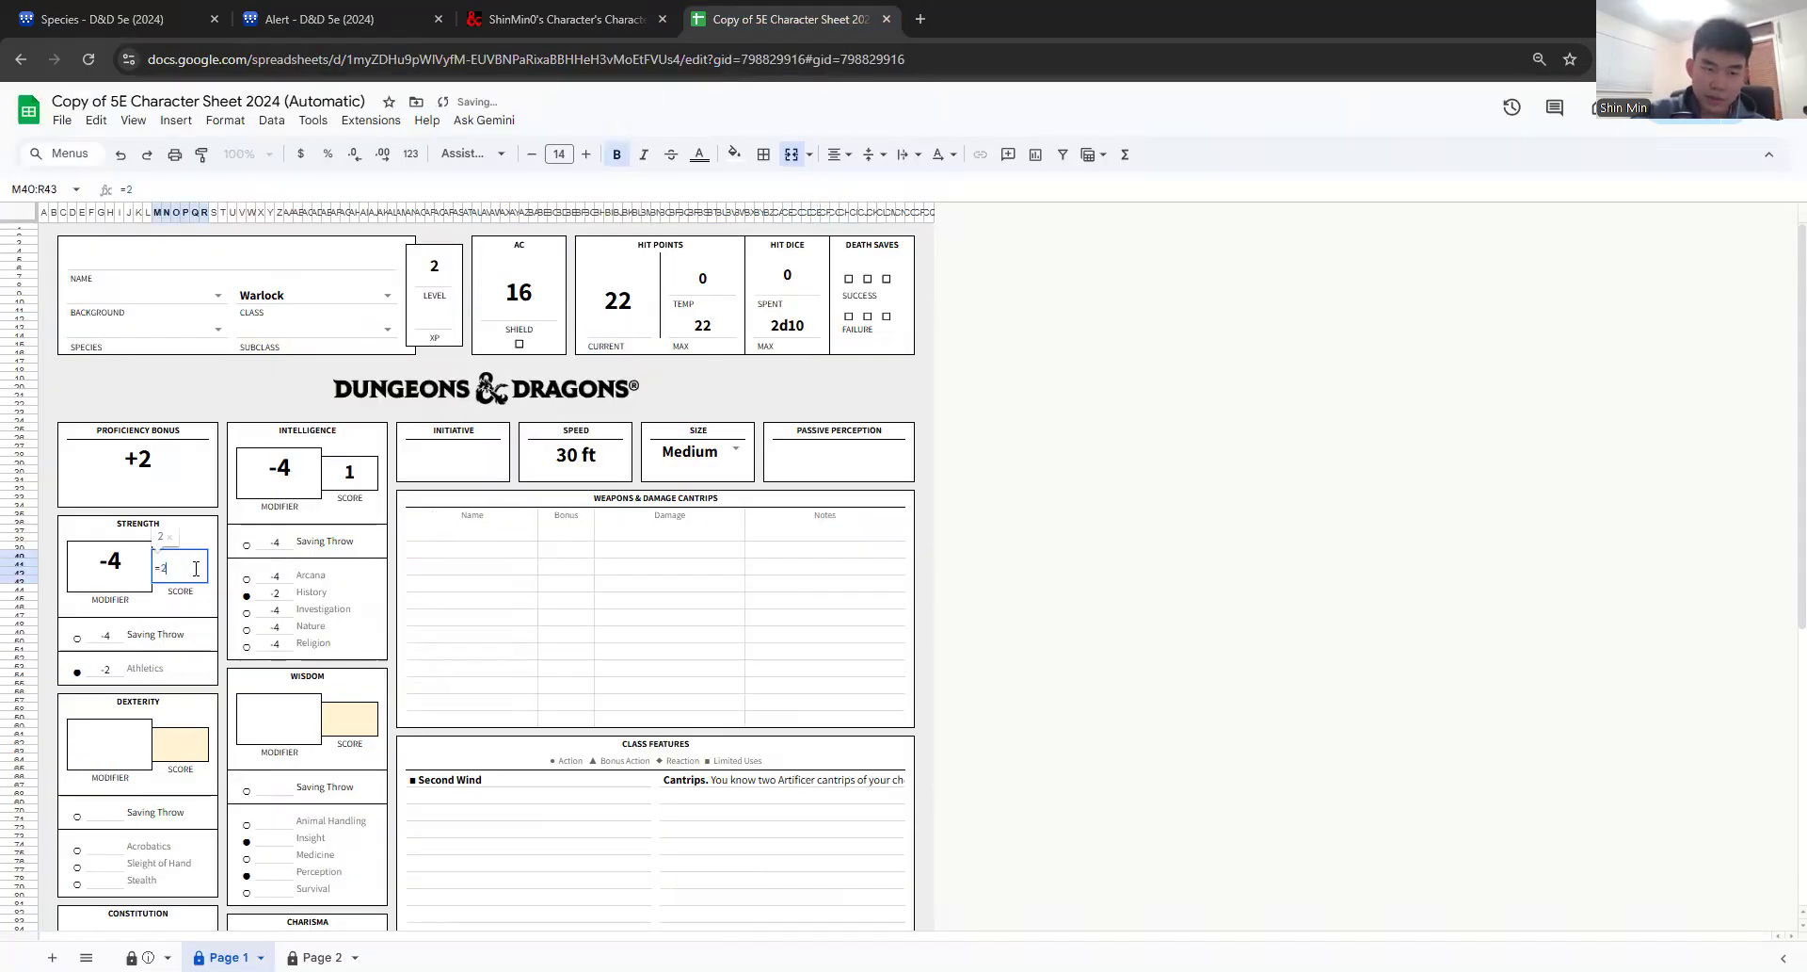
pyautogui.press('BackSpace')
pyautogui.write('17')
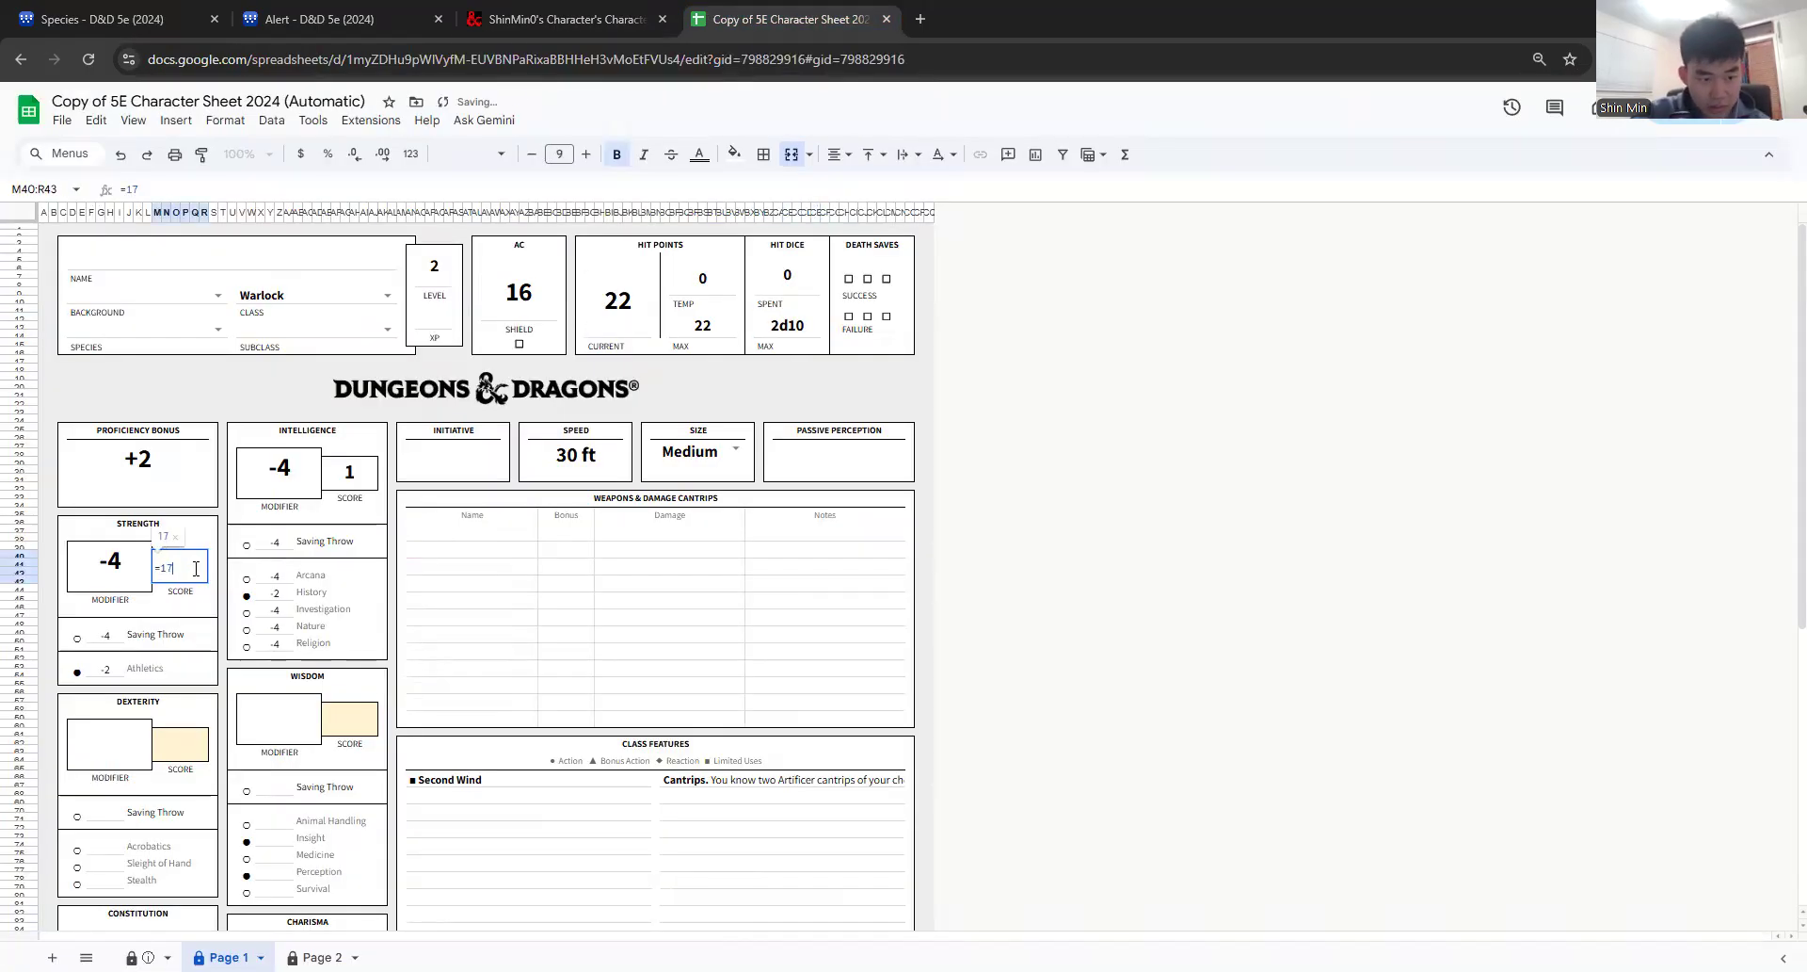
# Step: Enter 15 for both the Dexterity and Constitution scores
pyautogui.click(196, 743)
pyautogui.write('15')
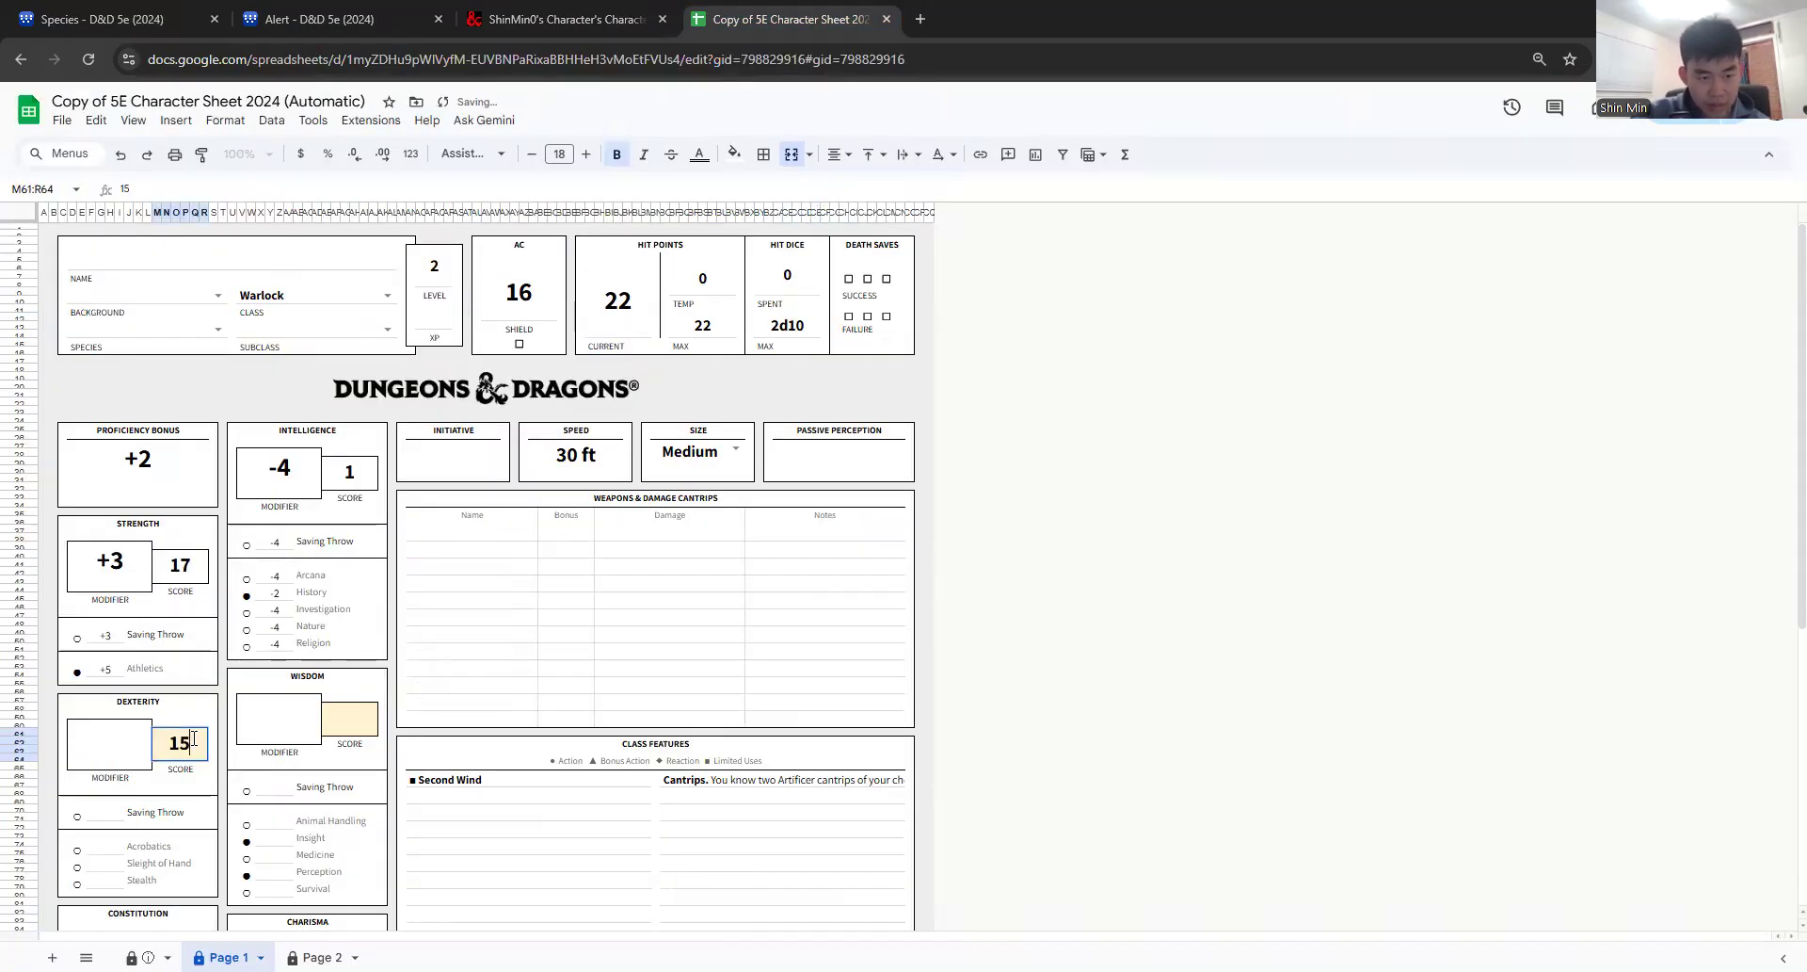
pyautogui.scroll(-2, 214, 802)
pyautogui.click(193, 827)
pyautogui.write('15')
# Step: Enter 8 for both the Charisma and Wisdom scores
pyautogui.click(362, 852)
pyautogui.write('8')
pyautogui.click(339, 599)
pyautogui.write('8')
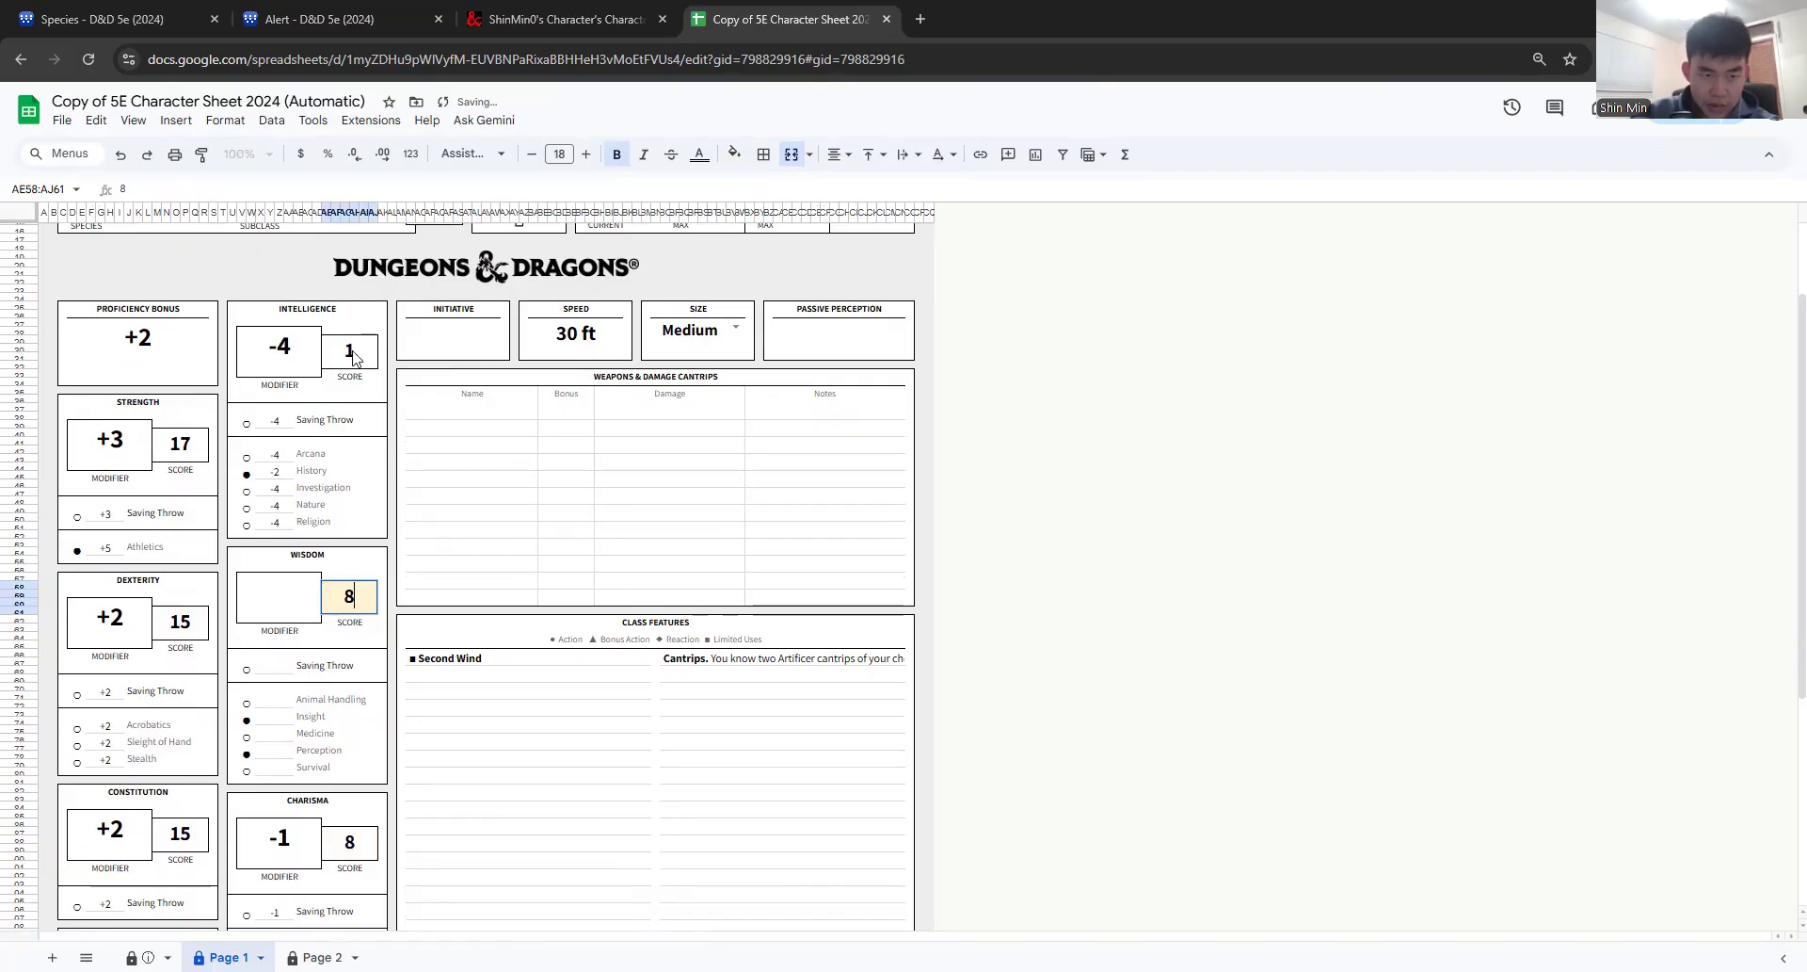
# Step: Set the Intelligence score to 9
pyautogui.click(350, 351)
pyautogui.press('BackSpace')
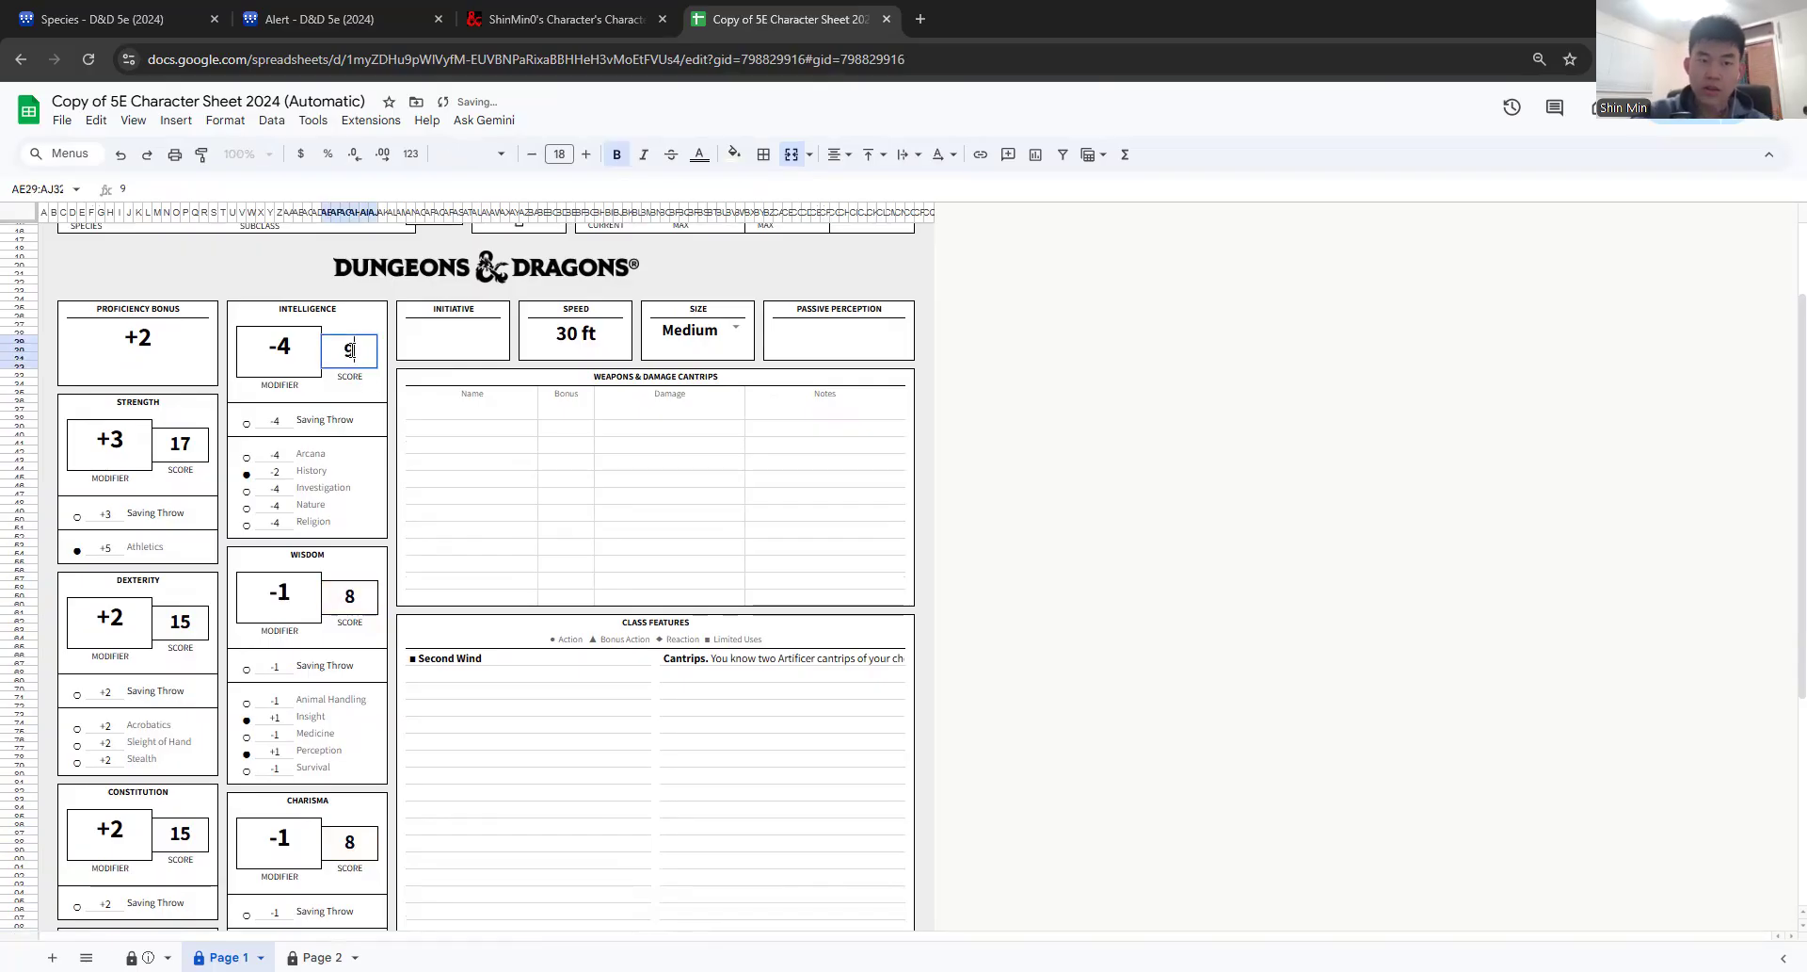
pyautogui.click(500, 480)
# Step: Set Initiative to +2 and Passive Perception to 11
pyautogui.scroll(2, 527, 527)
pyautogui.click(459, 461)
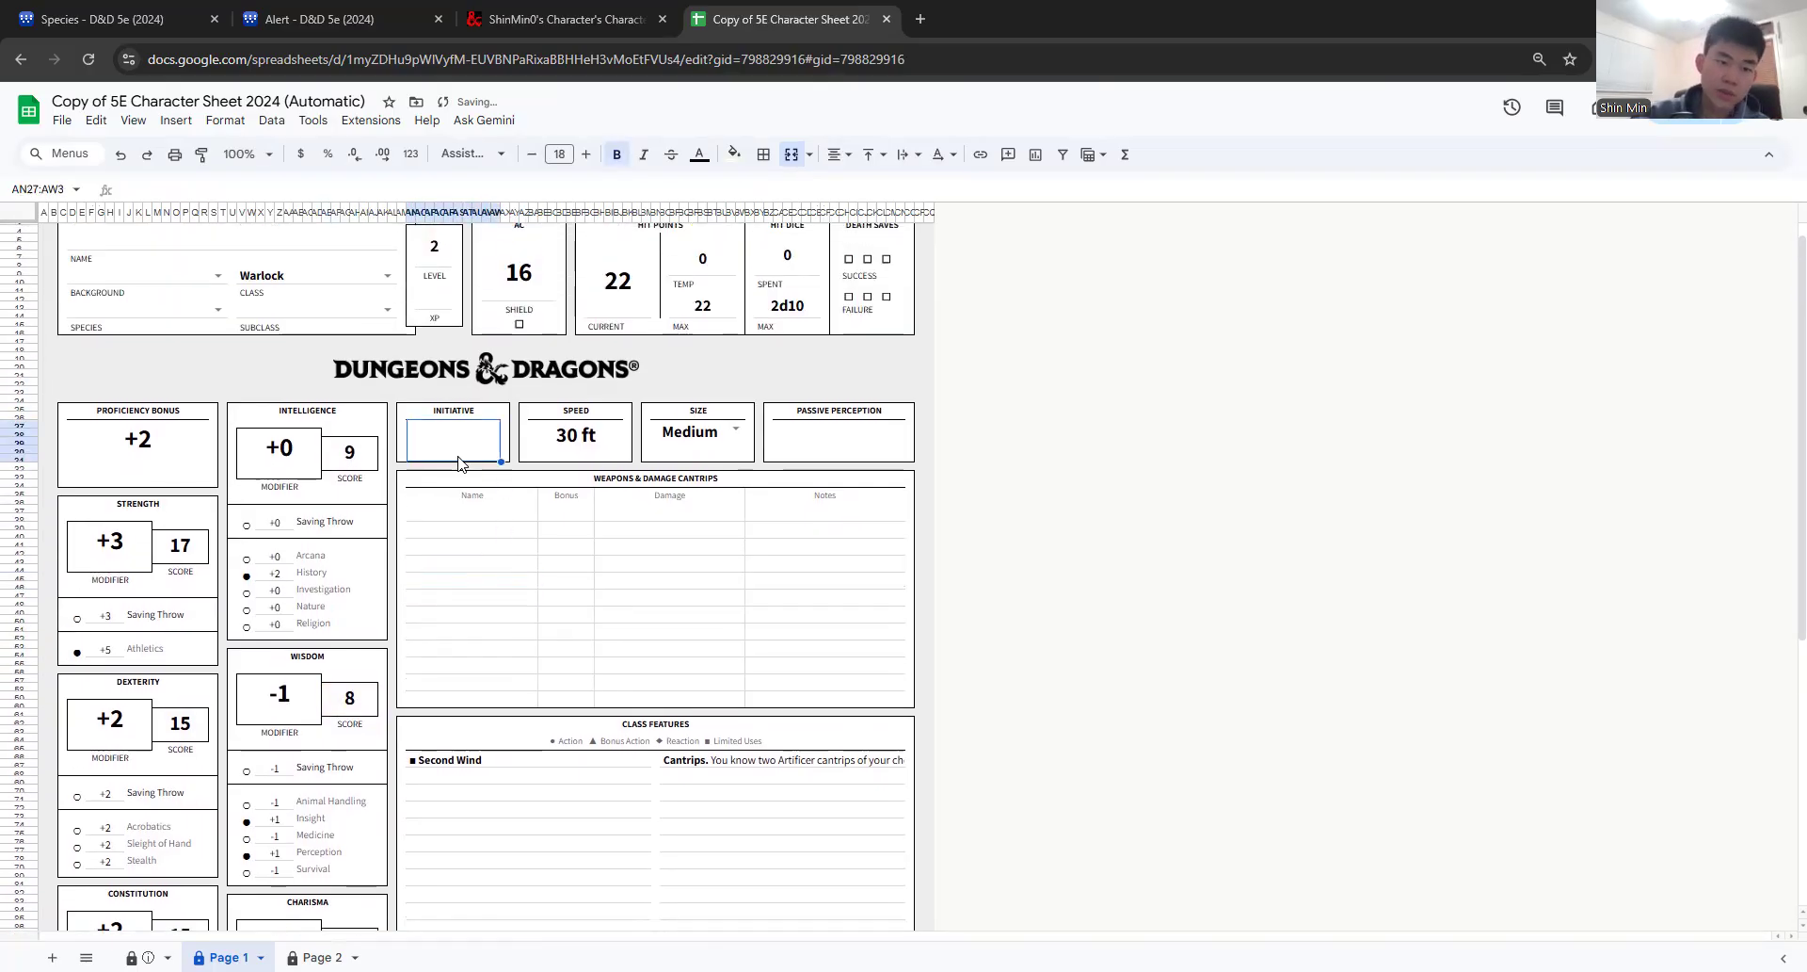
pyautogui.write('+2')
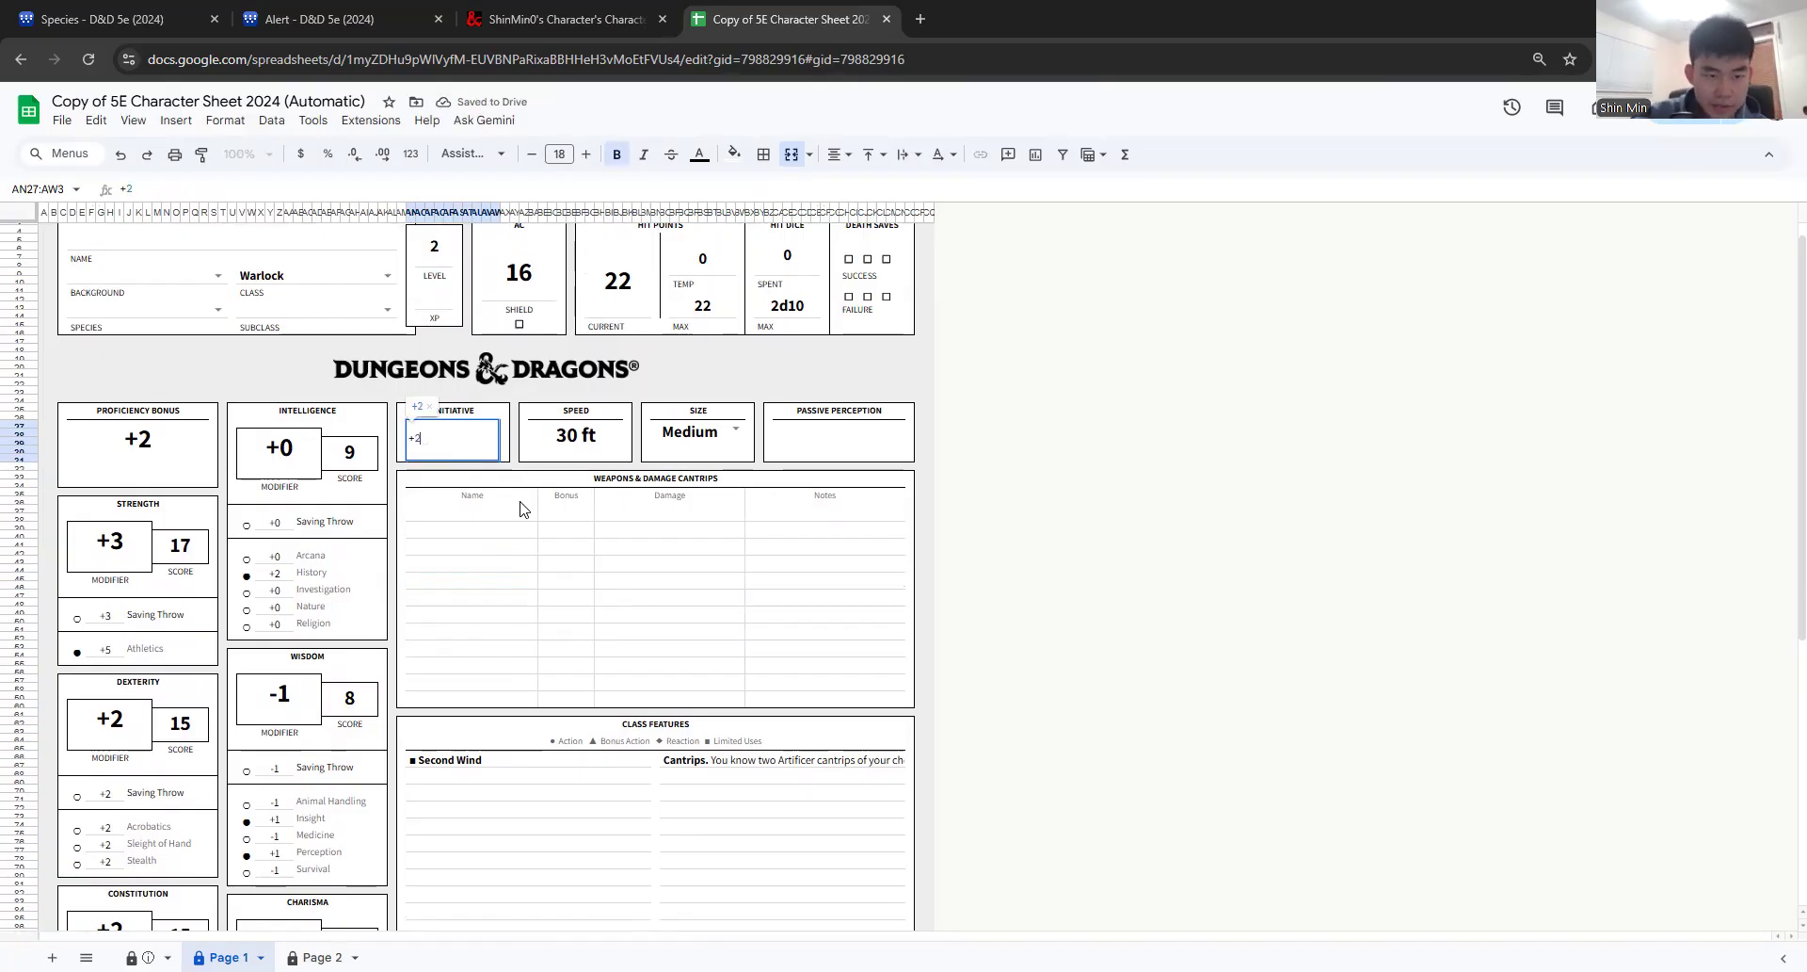
pyautogui.click(617, 565)
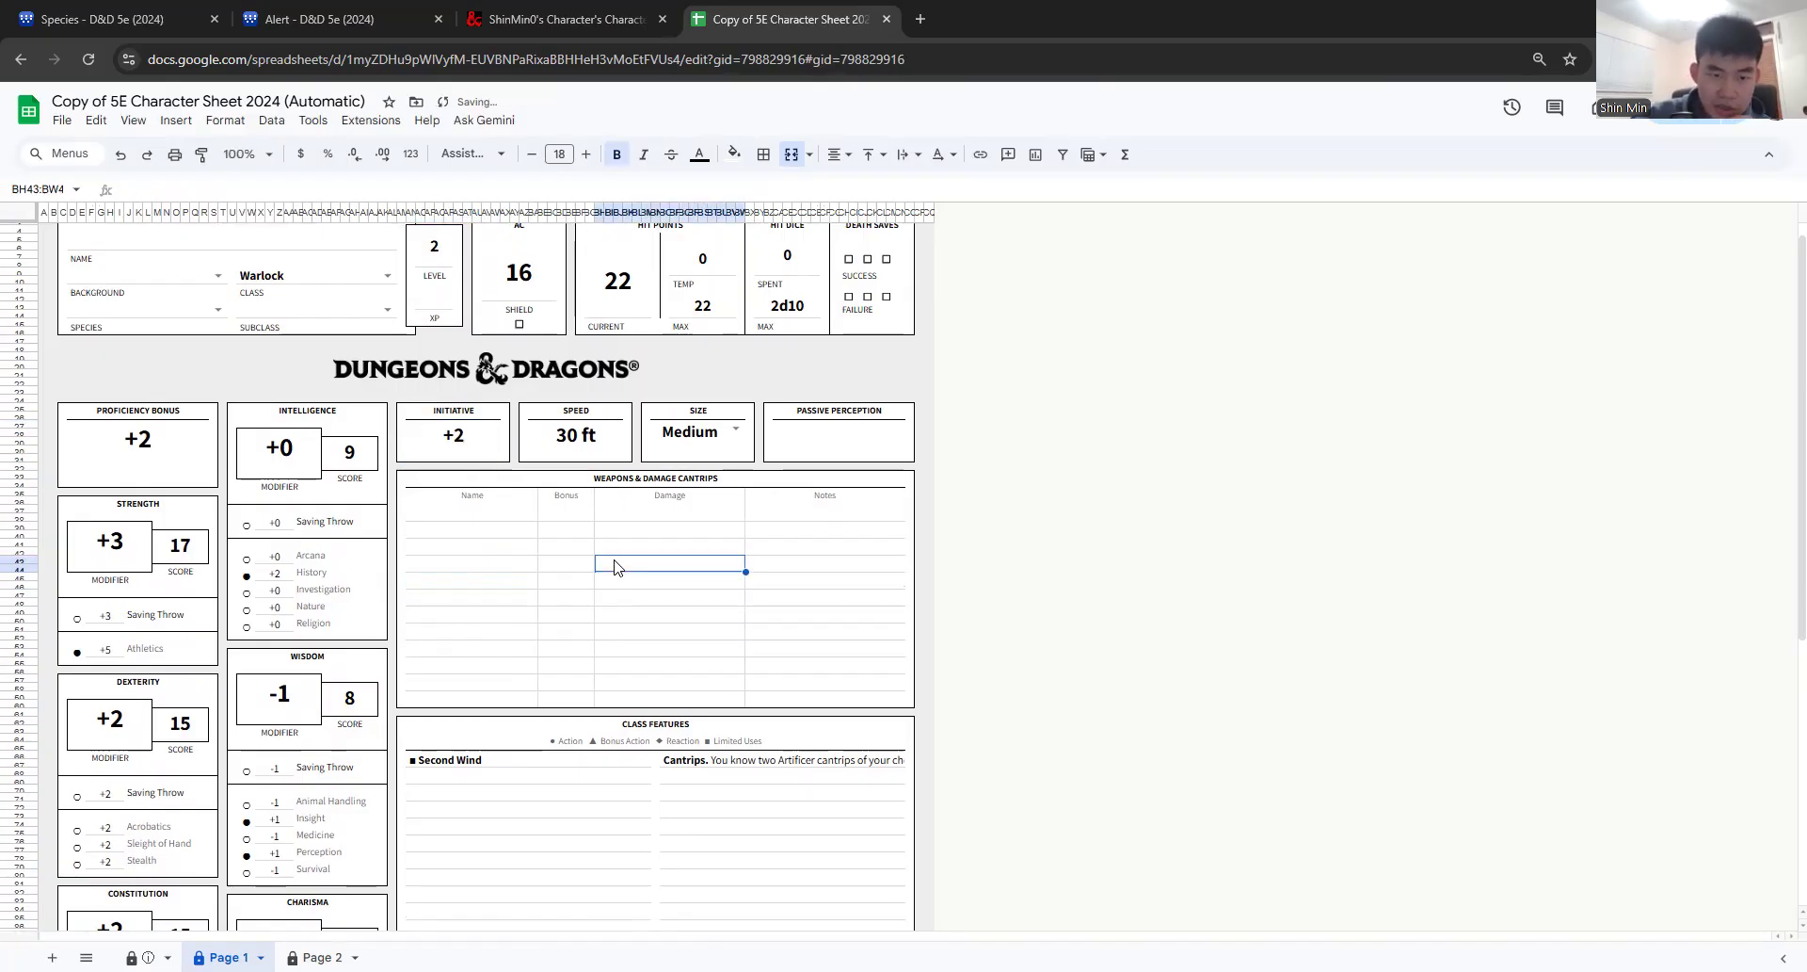
pyautogui.click(818, 438)
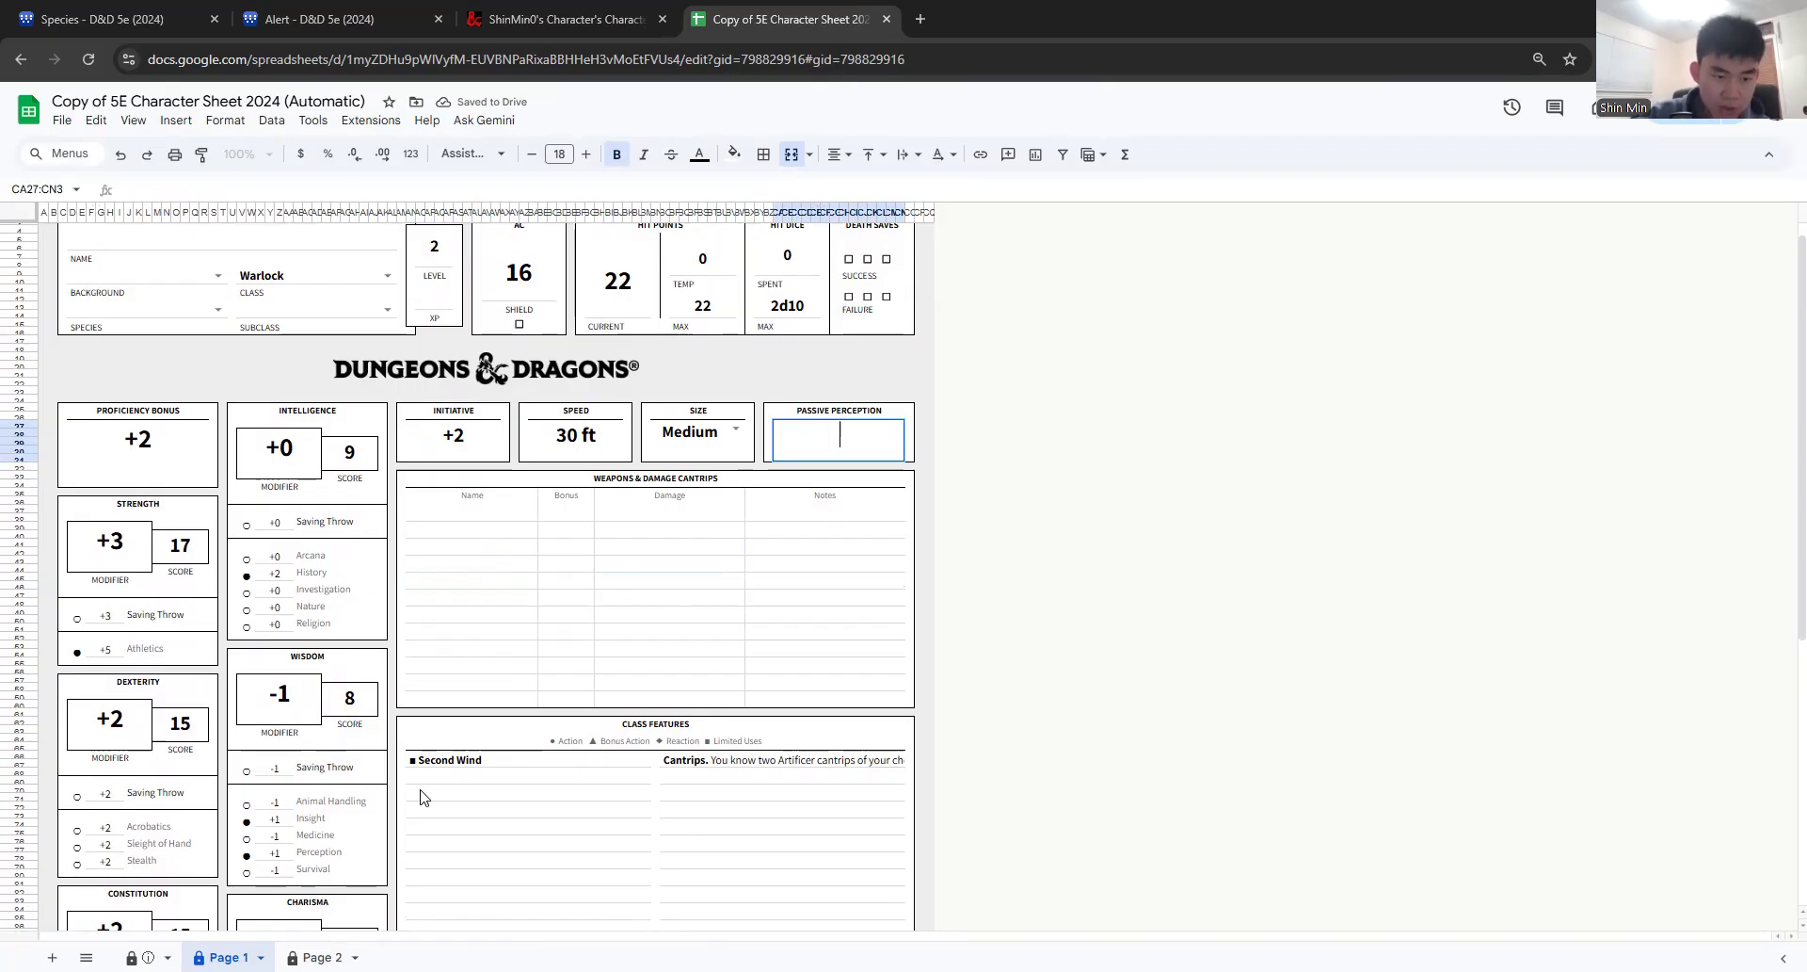
pyautogui.write('12')
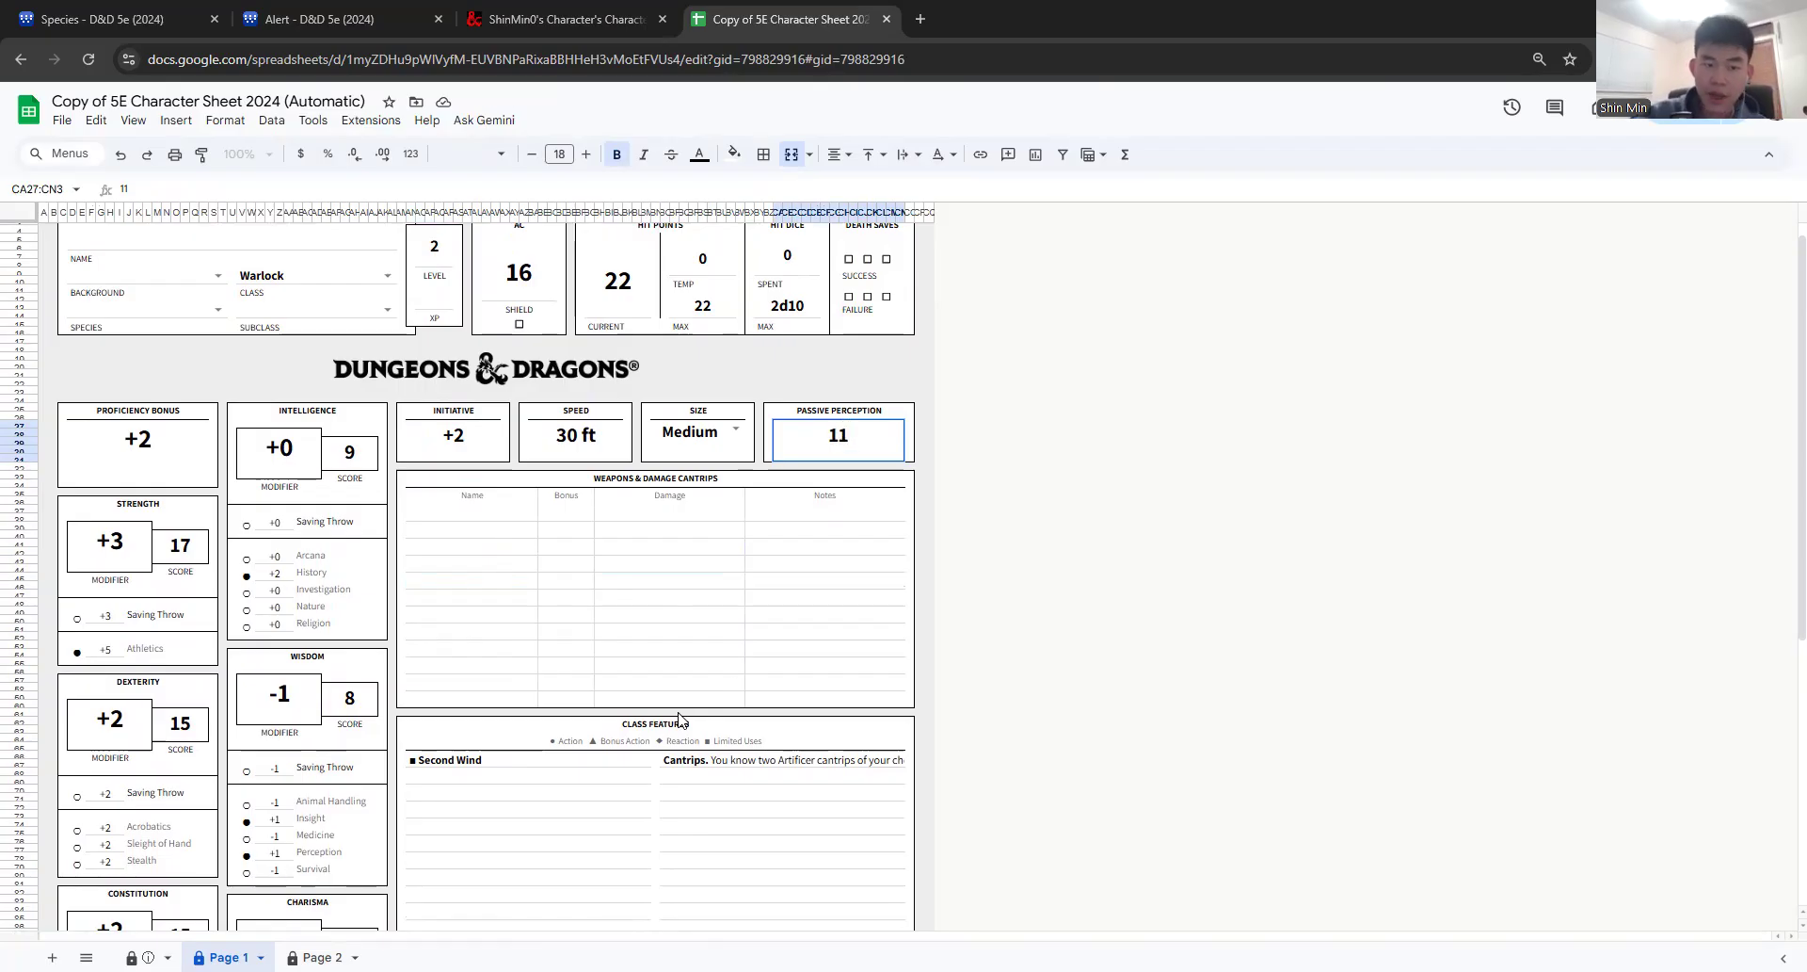
pyautogui.click(841, 584)
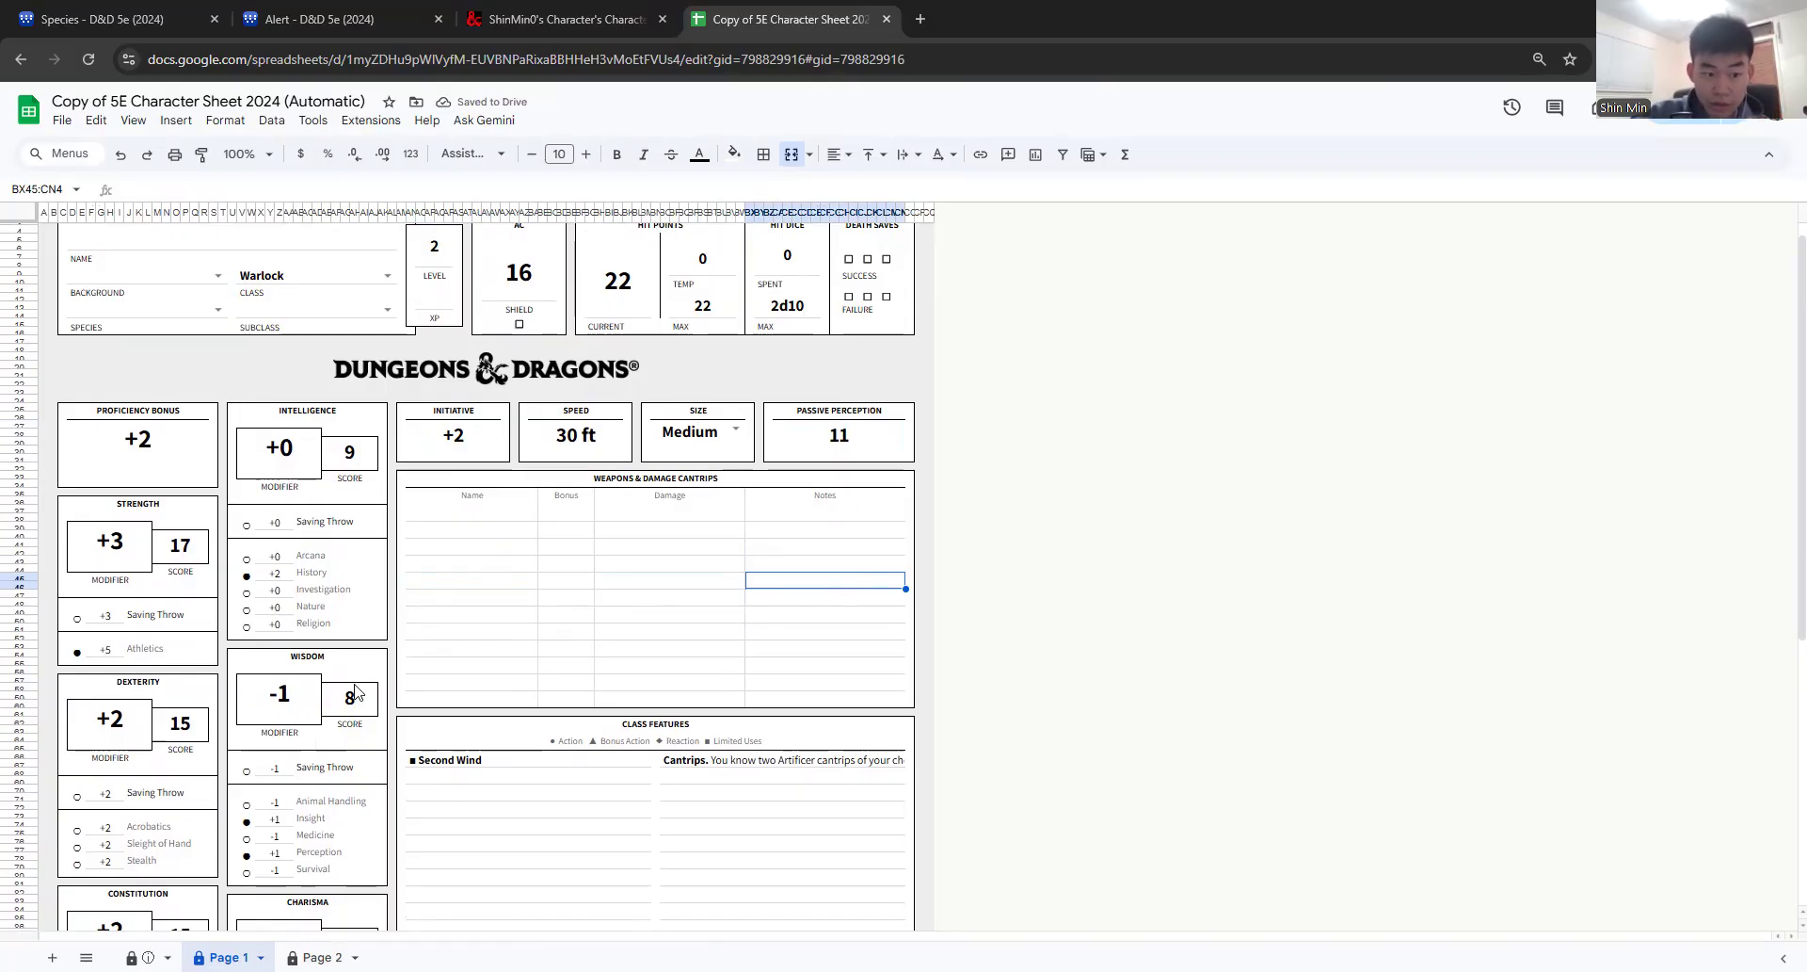
# Step: Extend the maximum hit dice entry to 2d10+2
pyautogui.scroll(-1, 807, 306)
pyautogui.doubleClick(809, 282)
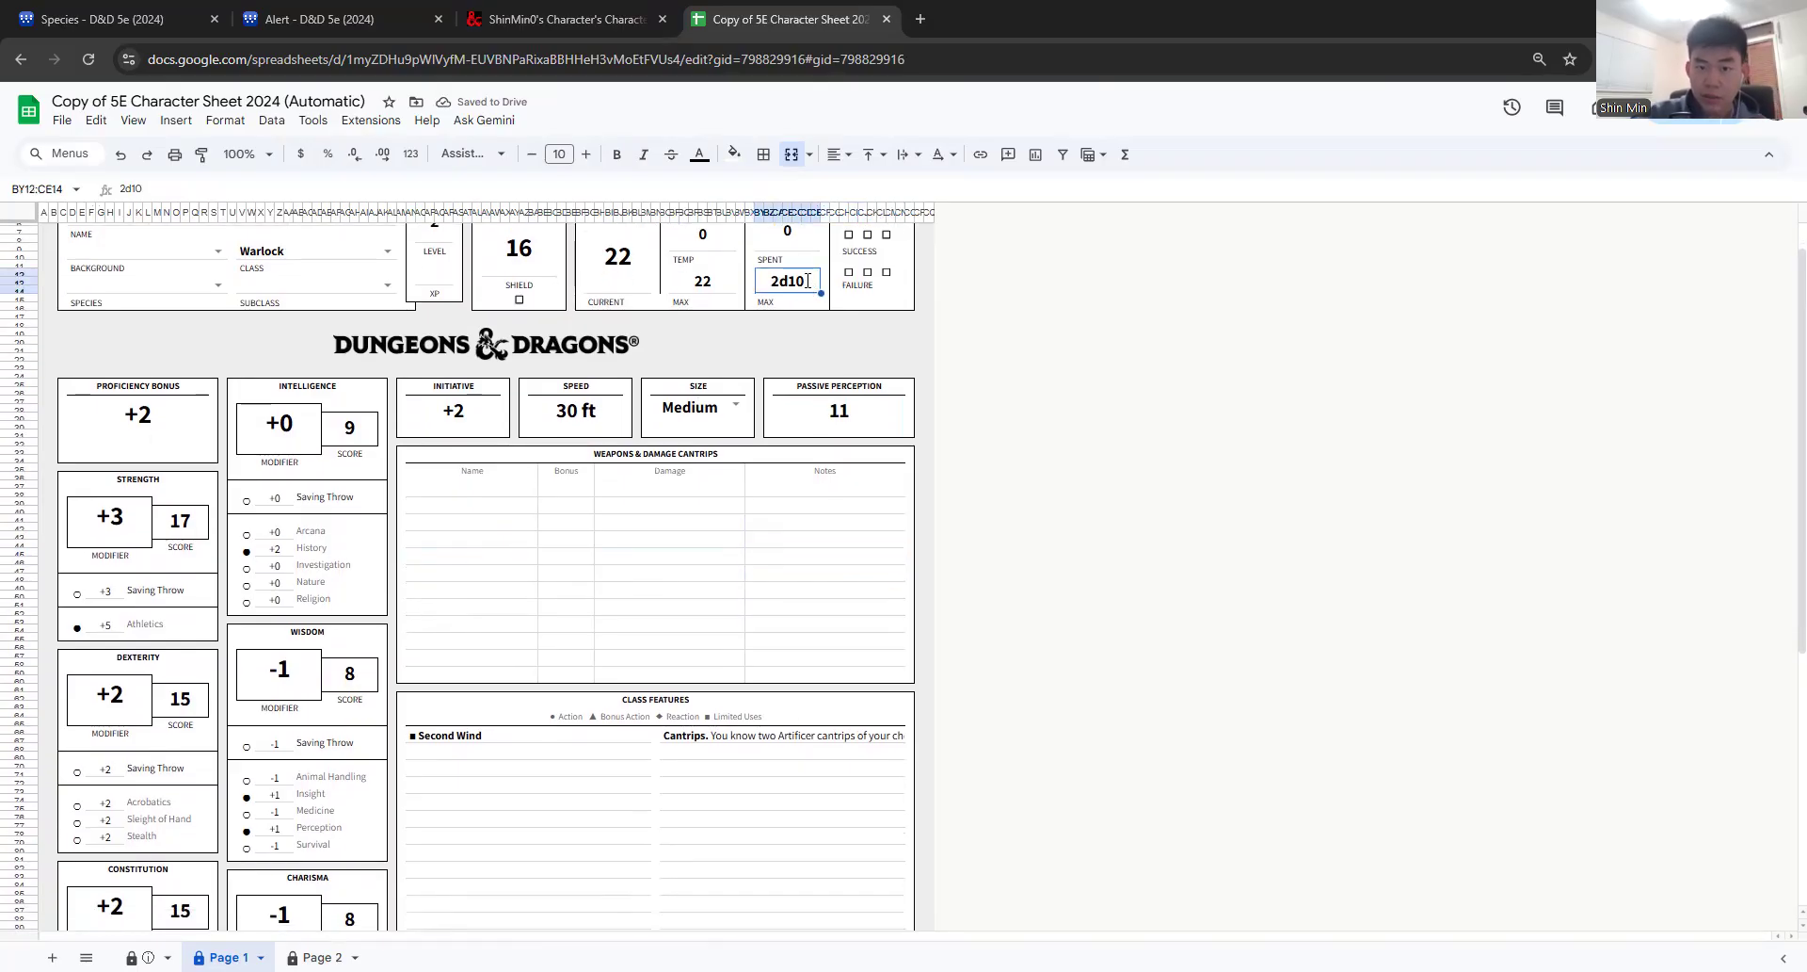
pyautogui.write('+2')
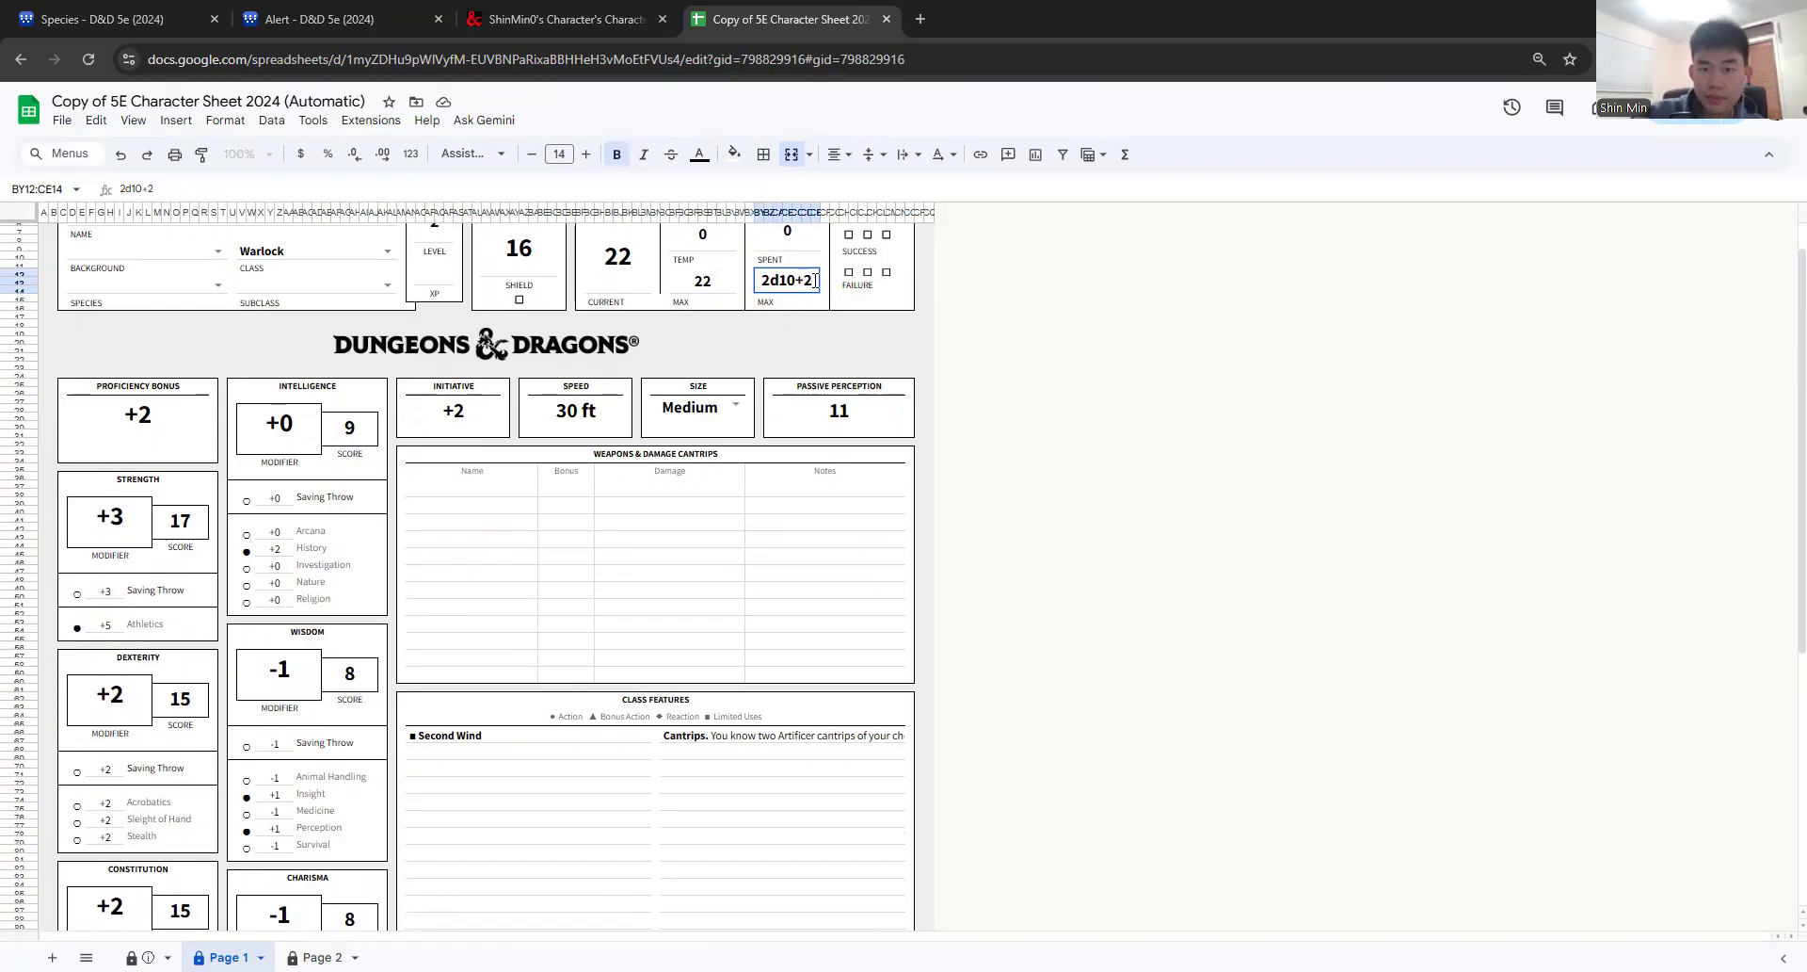
pyautogui.click(864, 350)
# Step: Set the character's background to Guard and the species to Aasimar
pyautogui.scroll(2, 864, 350)
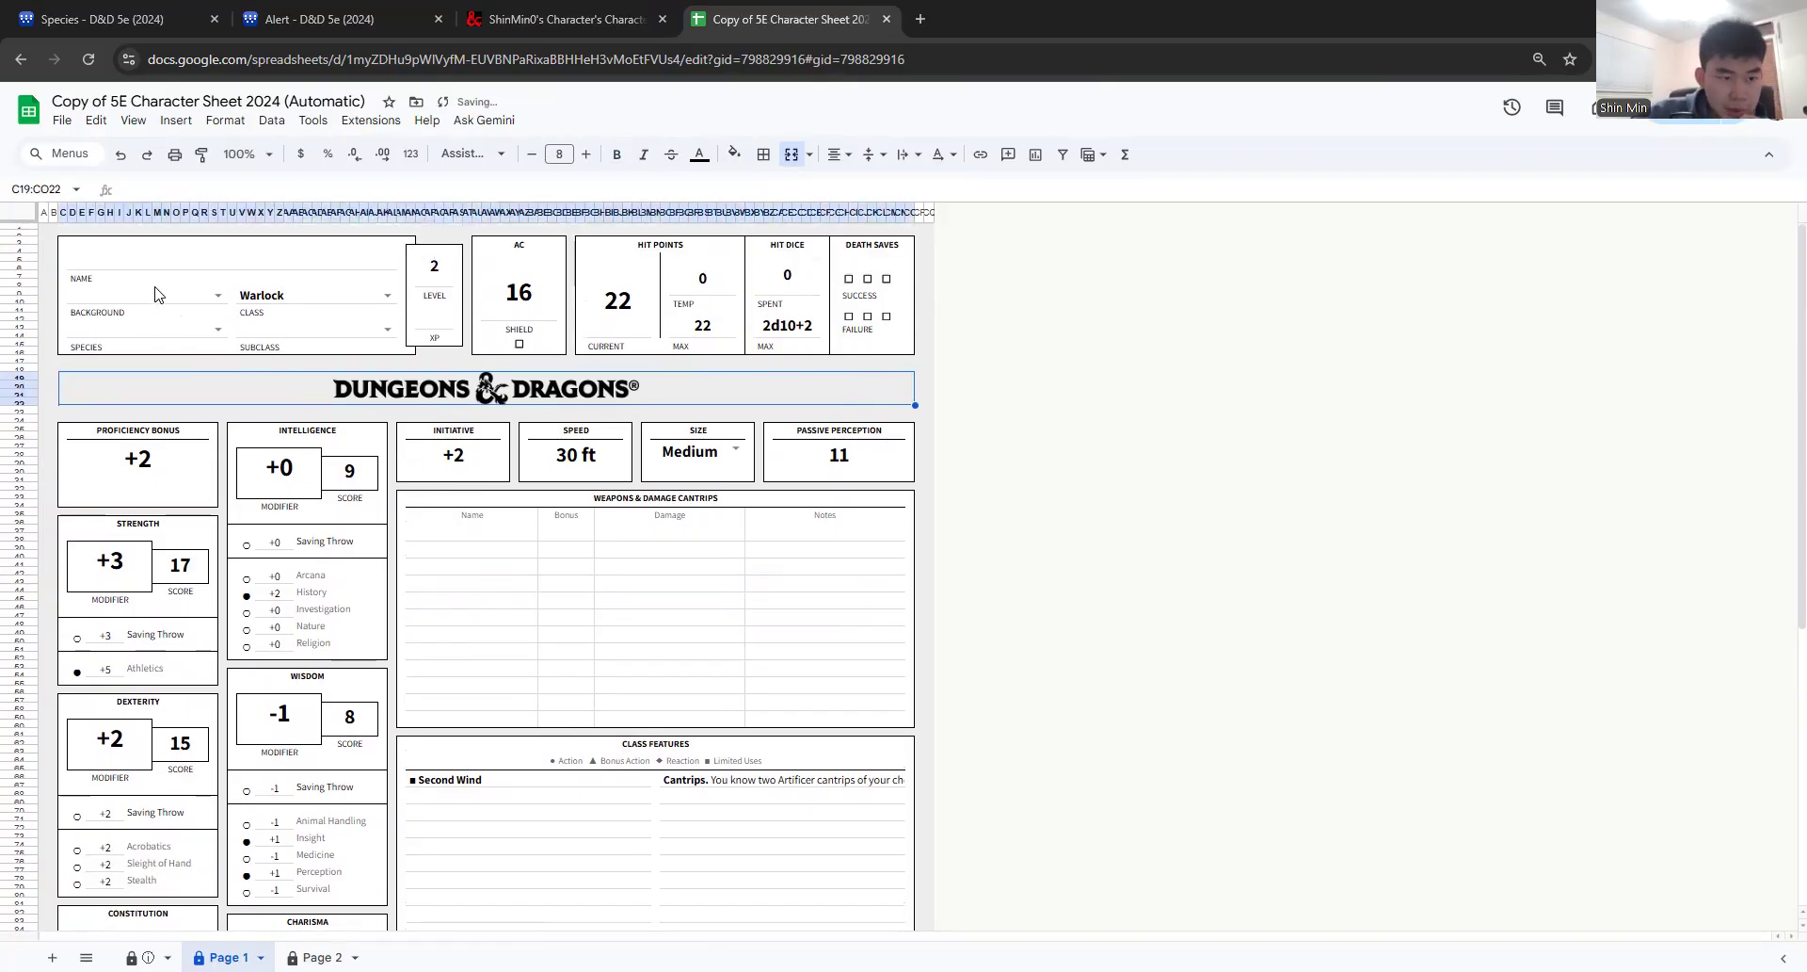
pyautogui.click(219, 295)
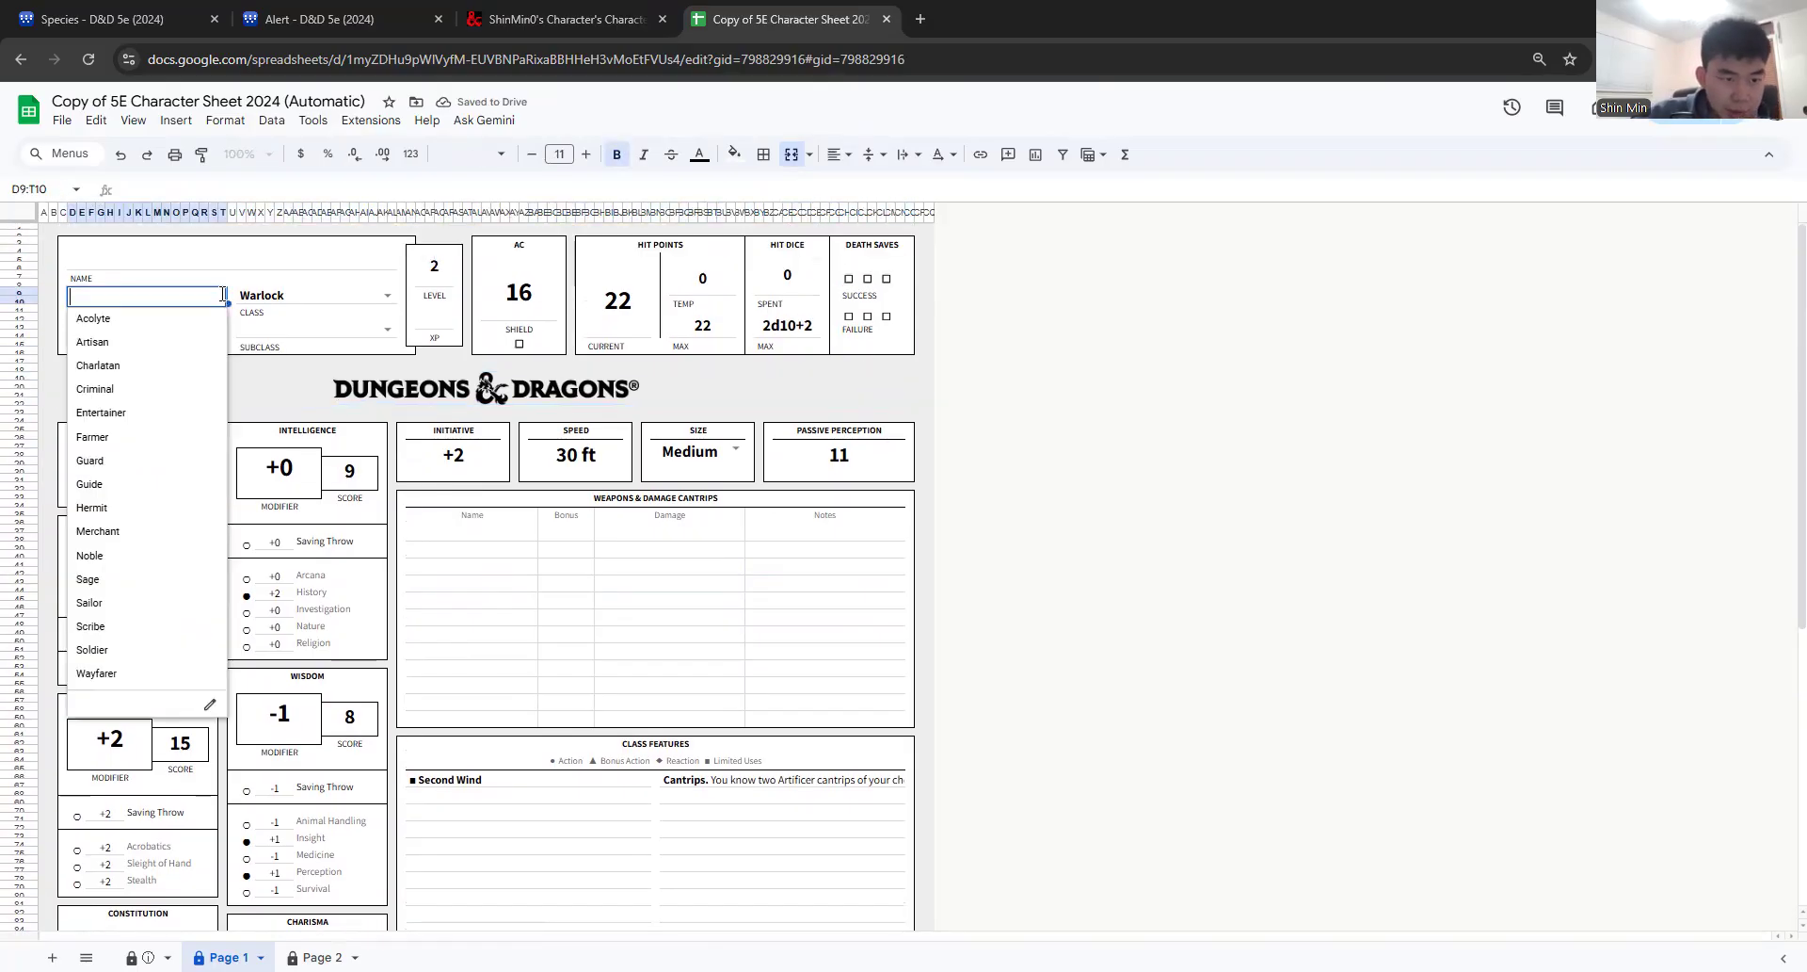
pyautogui.click(123, 462)
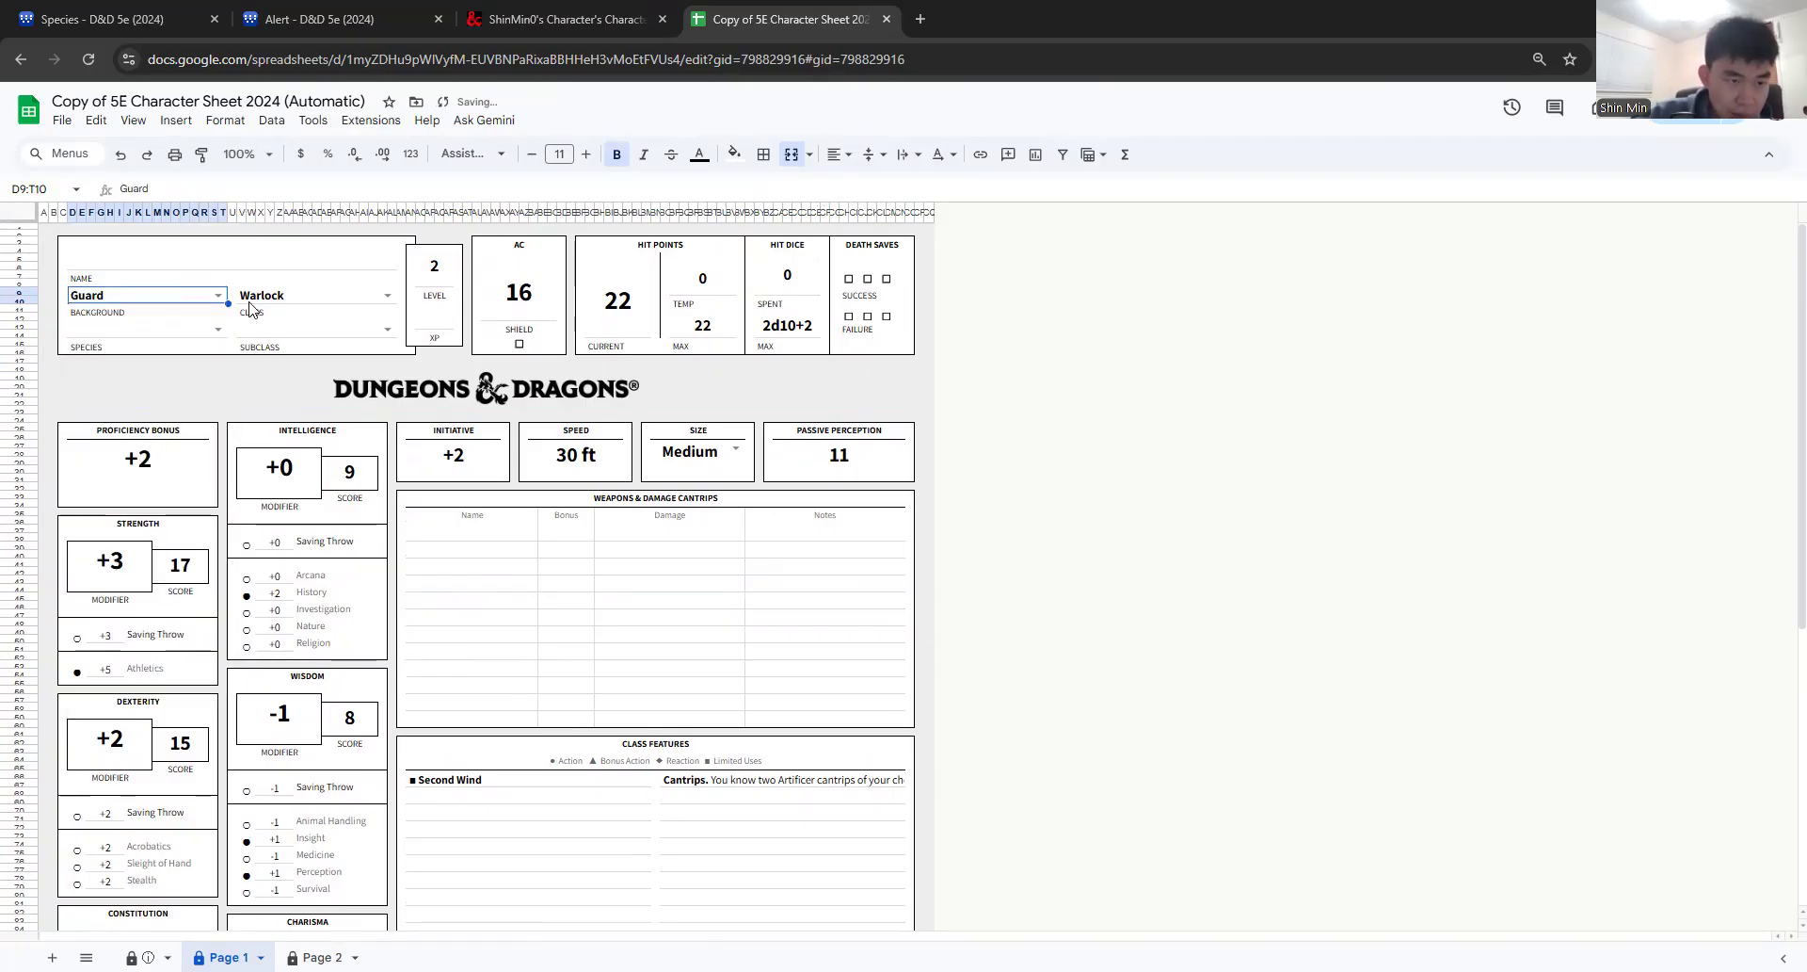
pyautogui.click(219, 329)
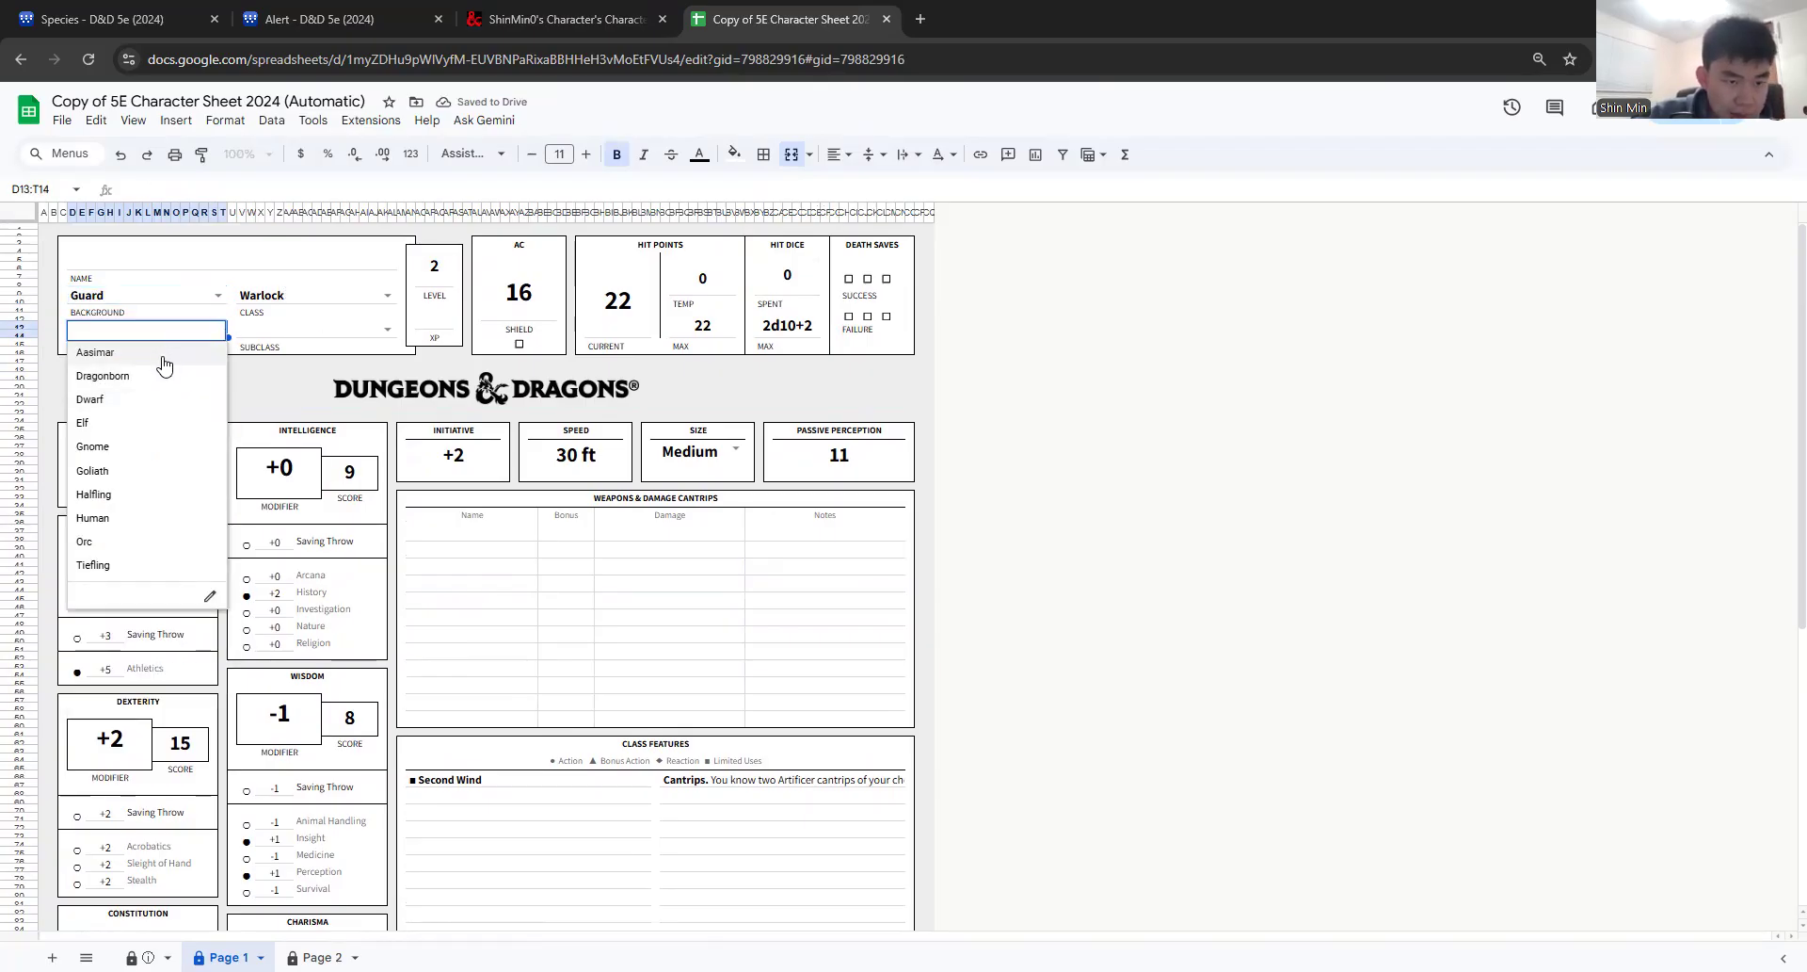
pyautogui.click(167, 352)
# Step: Choose the --- BARD --- entry as the subclass and enter the character's name in the name field
pyautogui.click(386, 331)
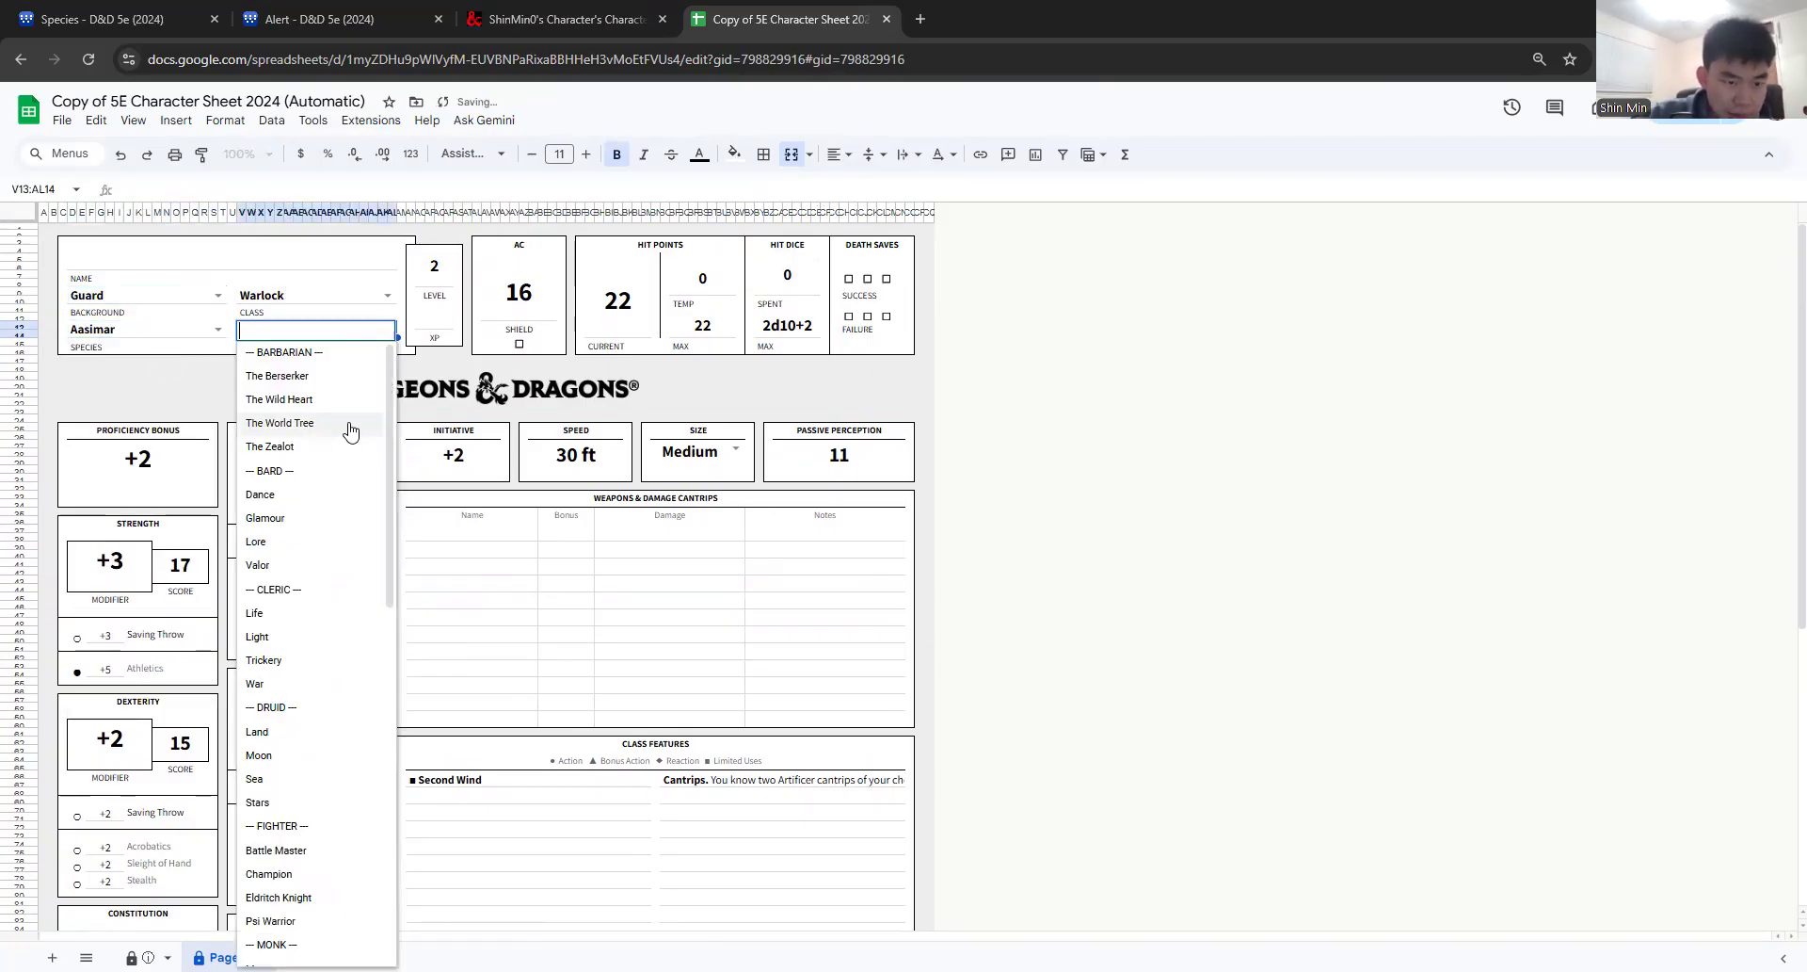
pyautogui.click(327, 472)
pyautogui.click(215, 280)
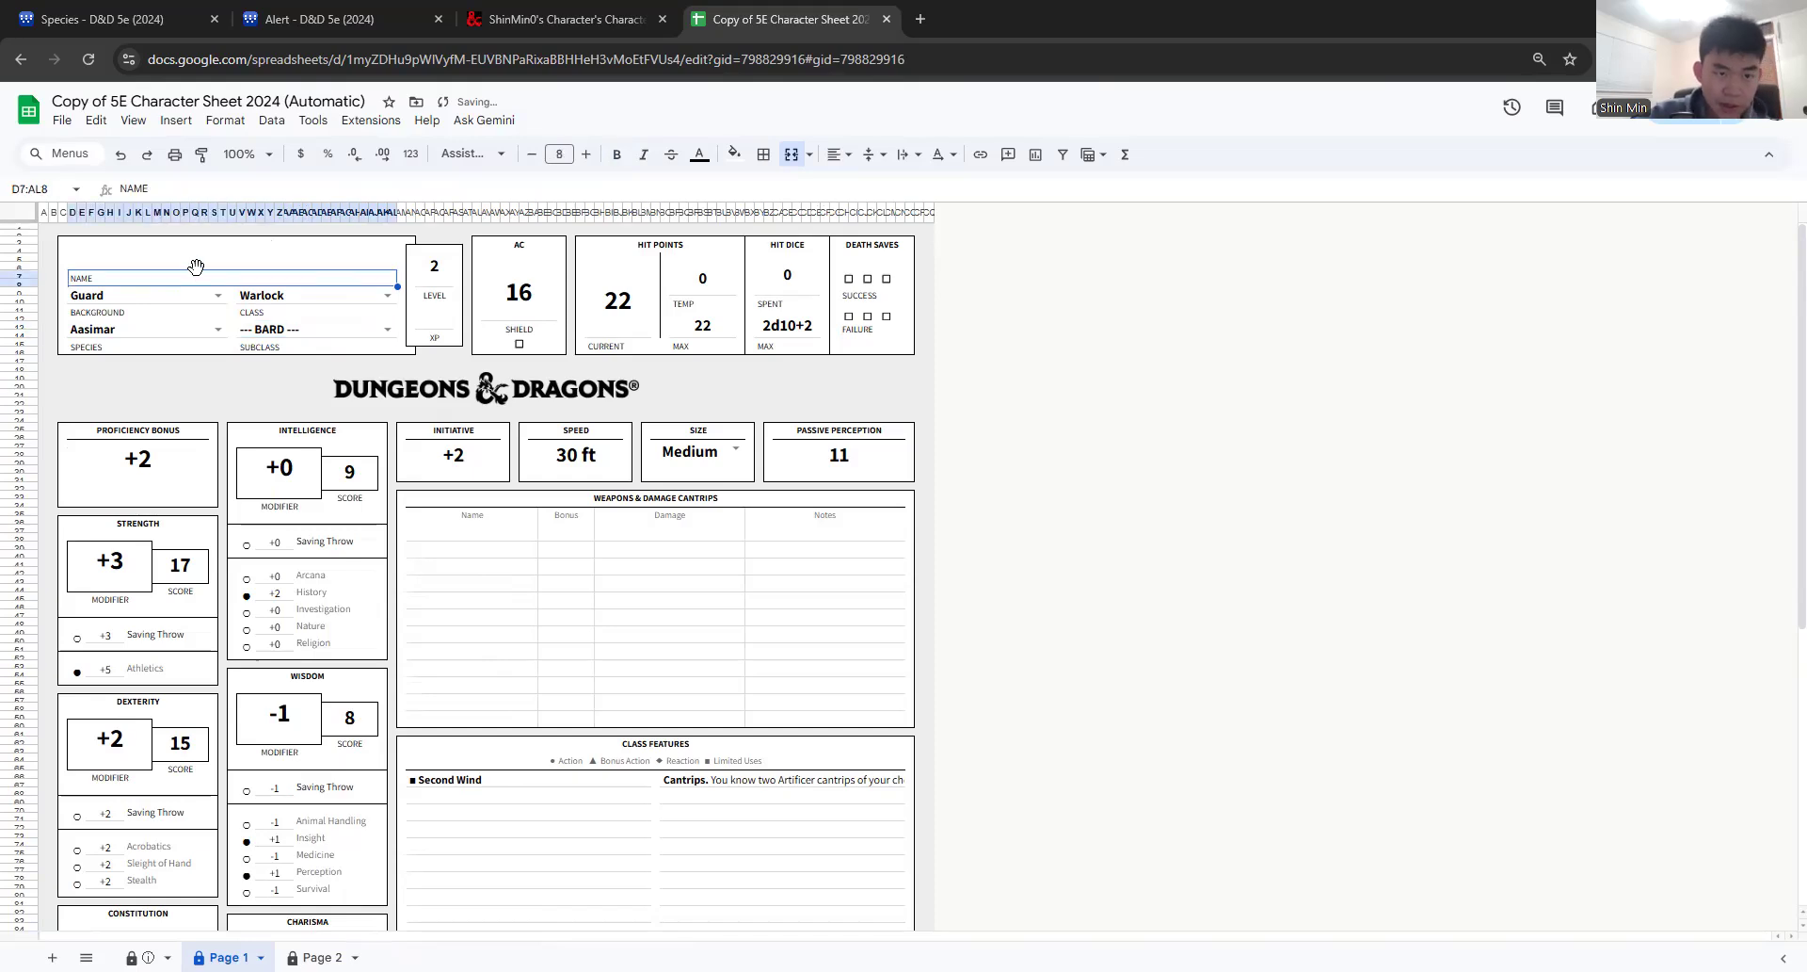
pyautogui.click(195, 265)
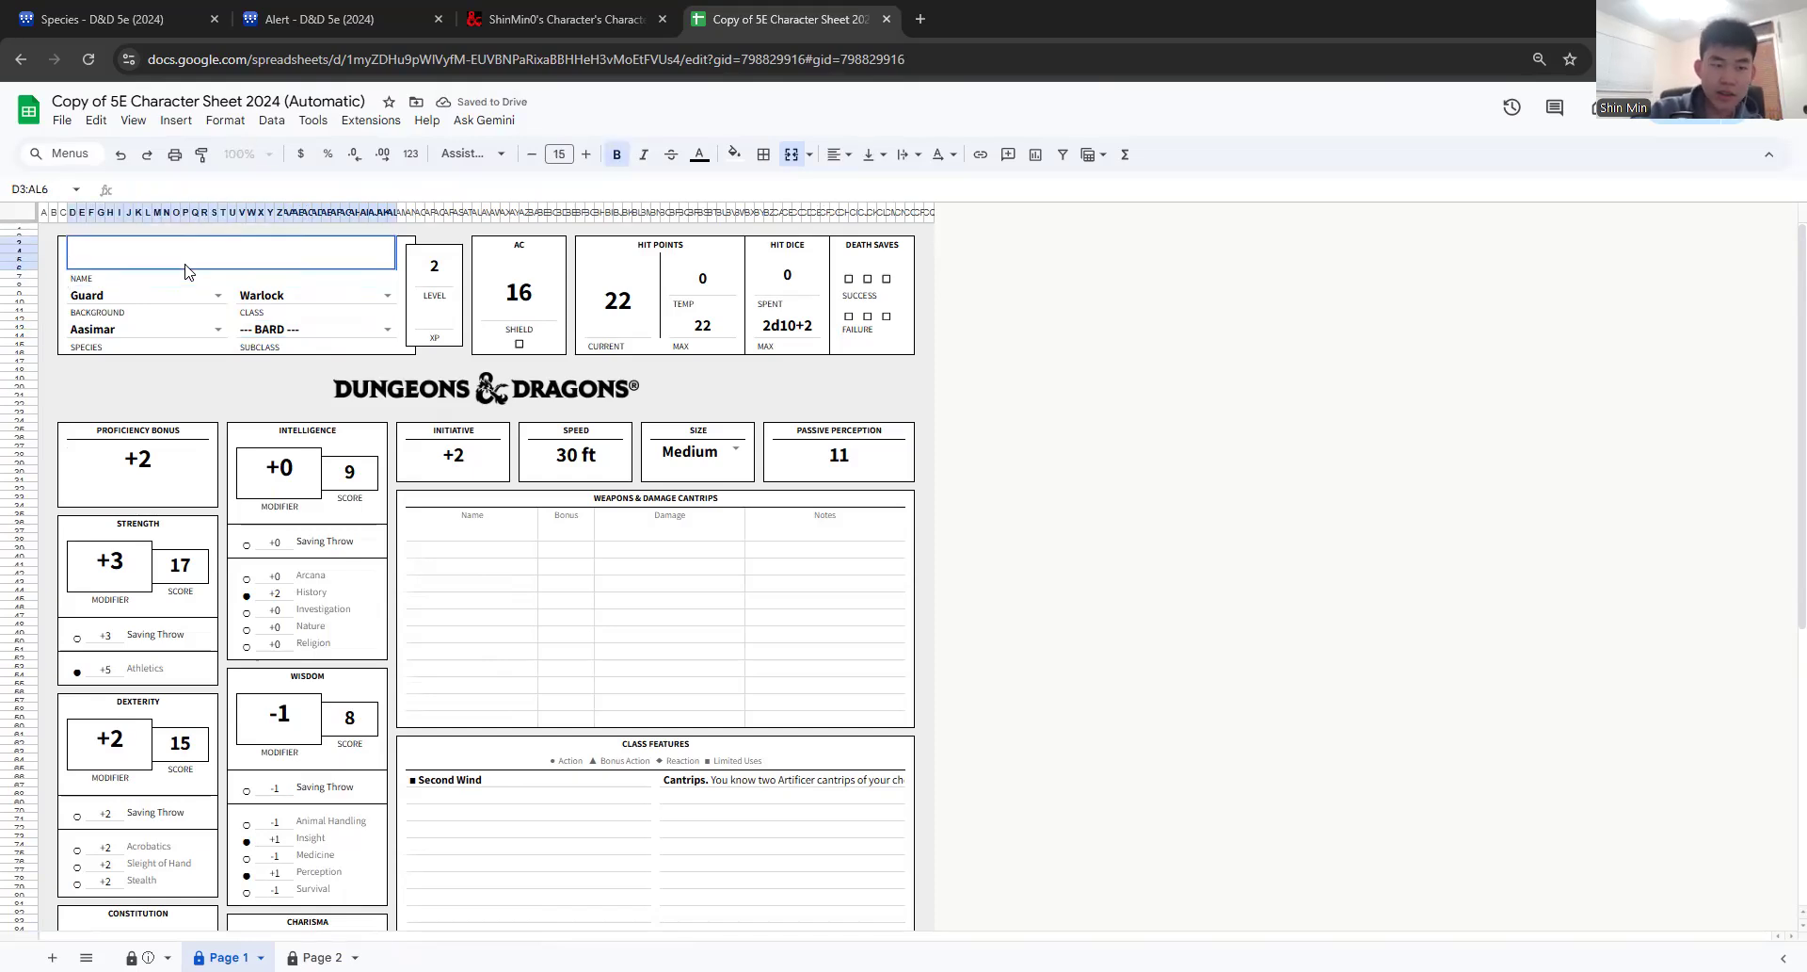
pyautogui.write('Henry')
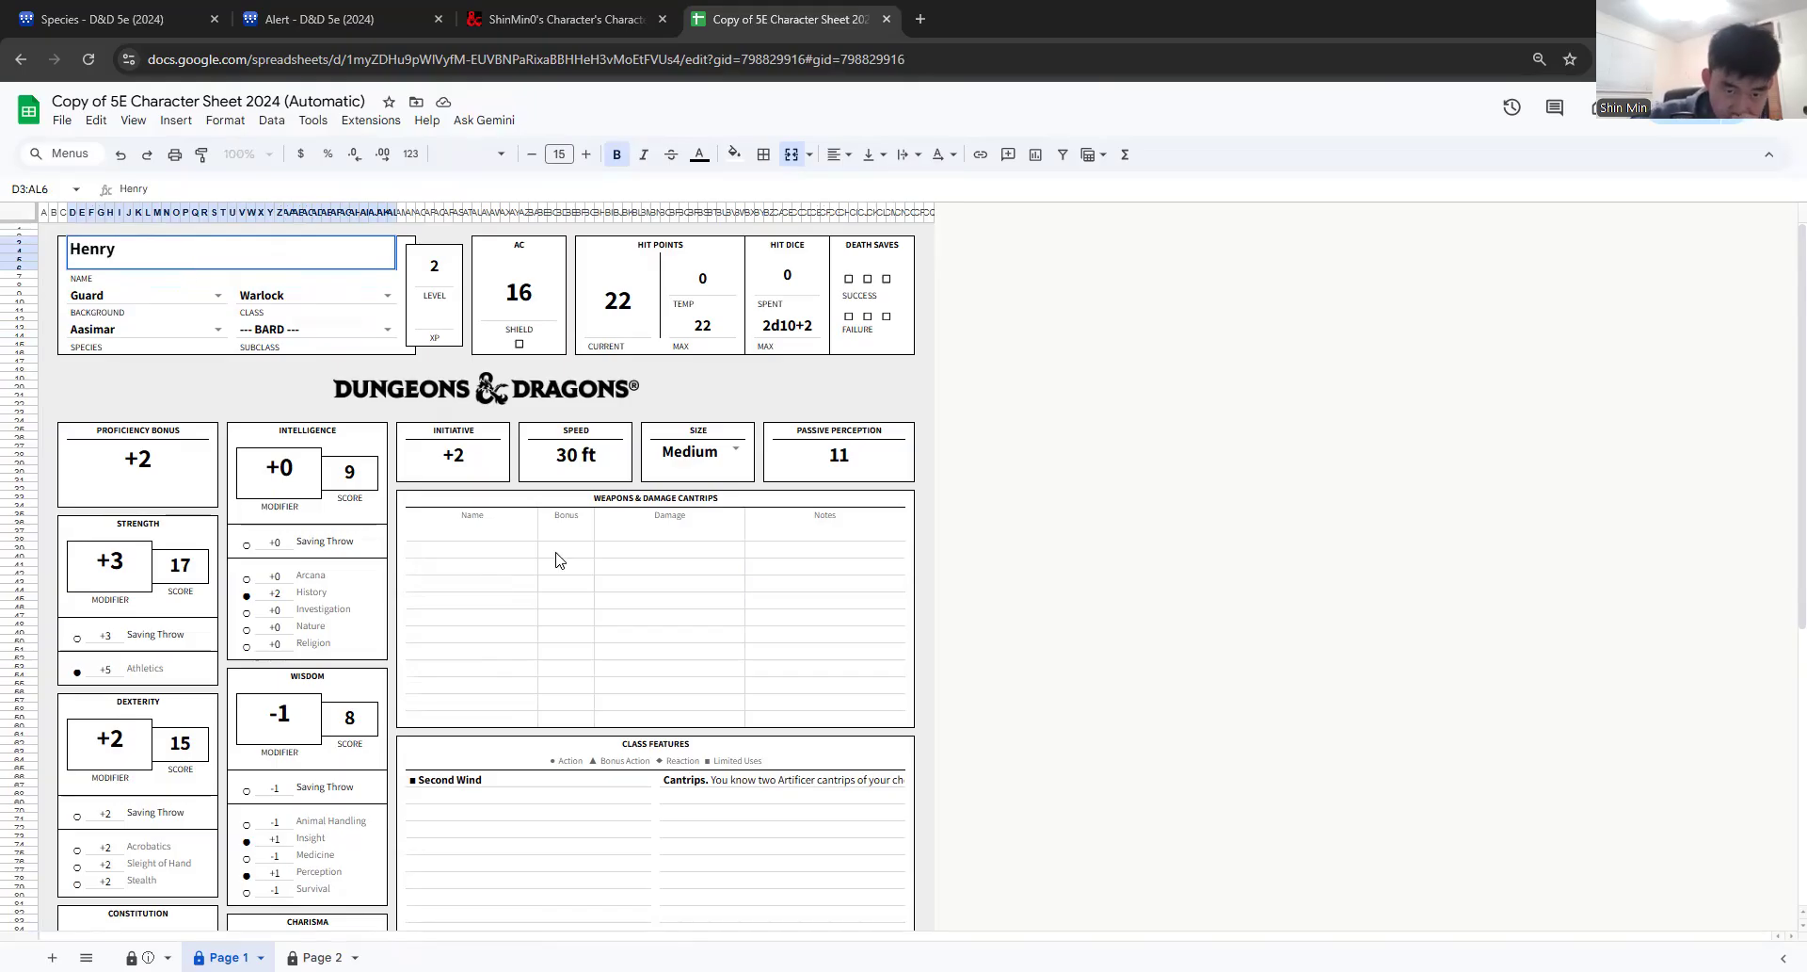
pyautogui.click(617, 625)
# Step: Switch to the D&D Beyond character sheet and look up the character's proficiencies and training
pyautogui.scroll(-5, 617, 627)
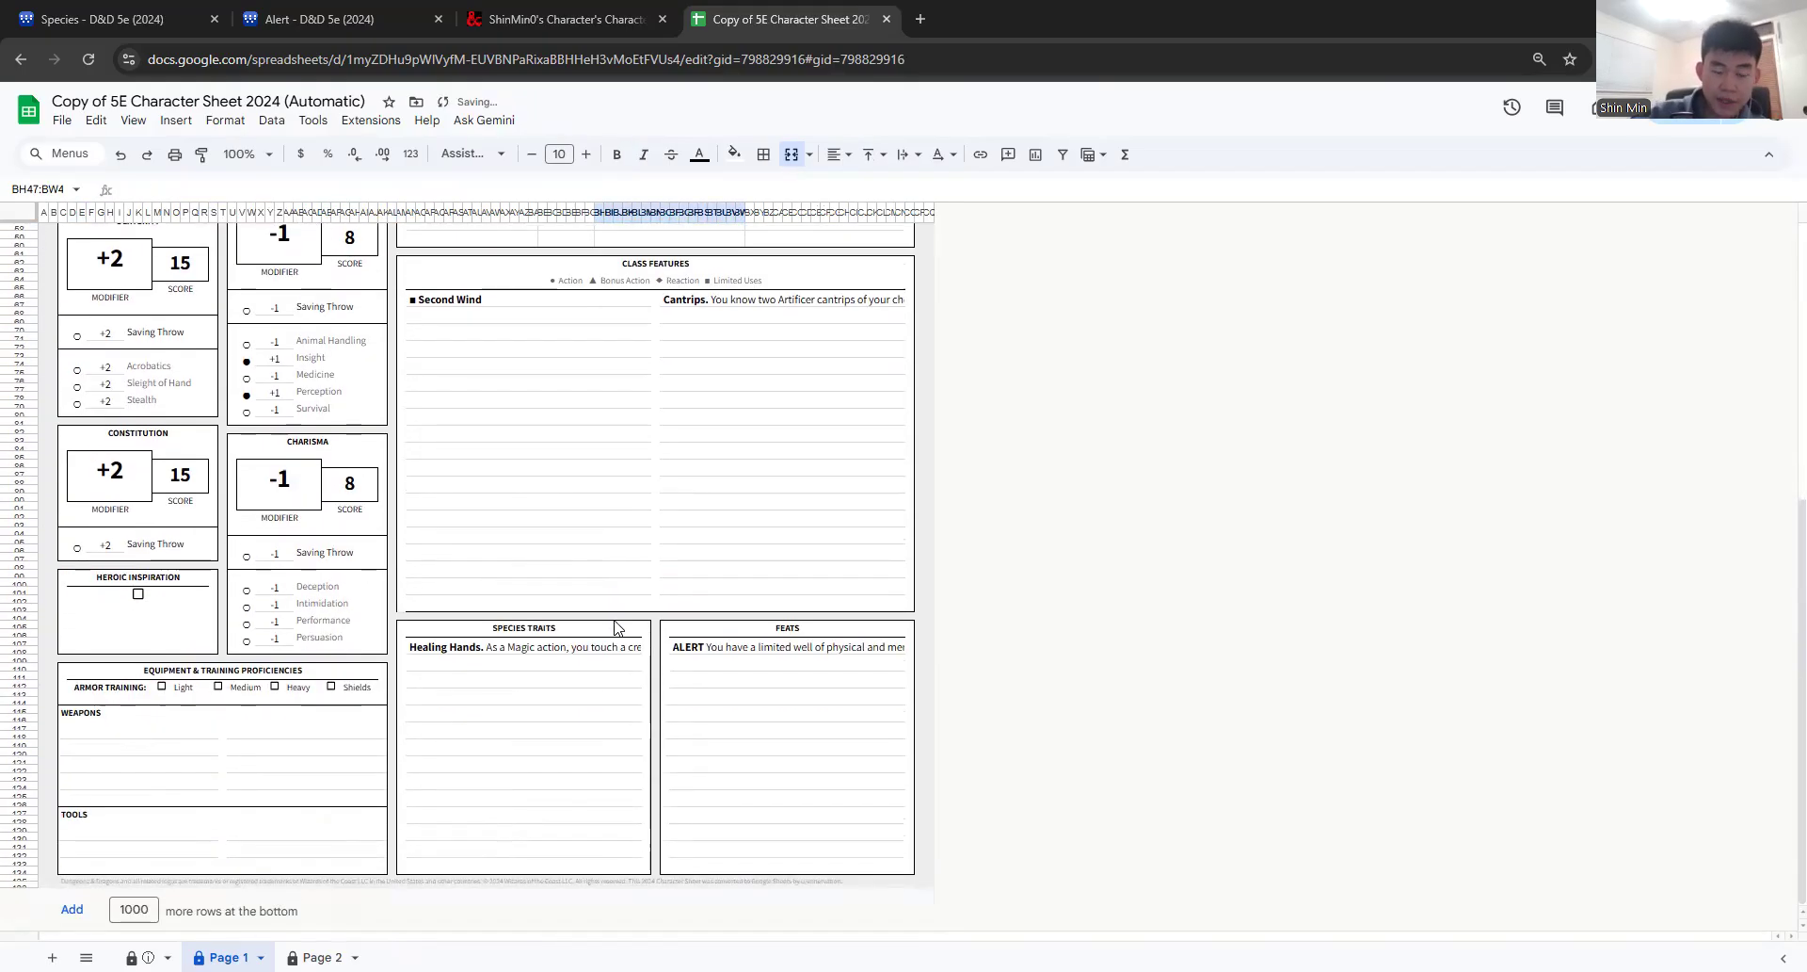
pyautogui.scroll(2, 617, 627)
pyautogui.scroll(-1, 617, 627)
pyautogui.scroll(-1, 587, 657)
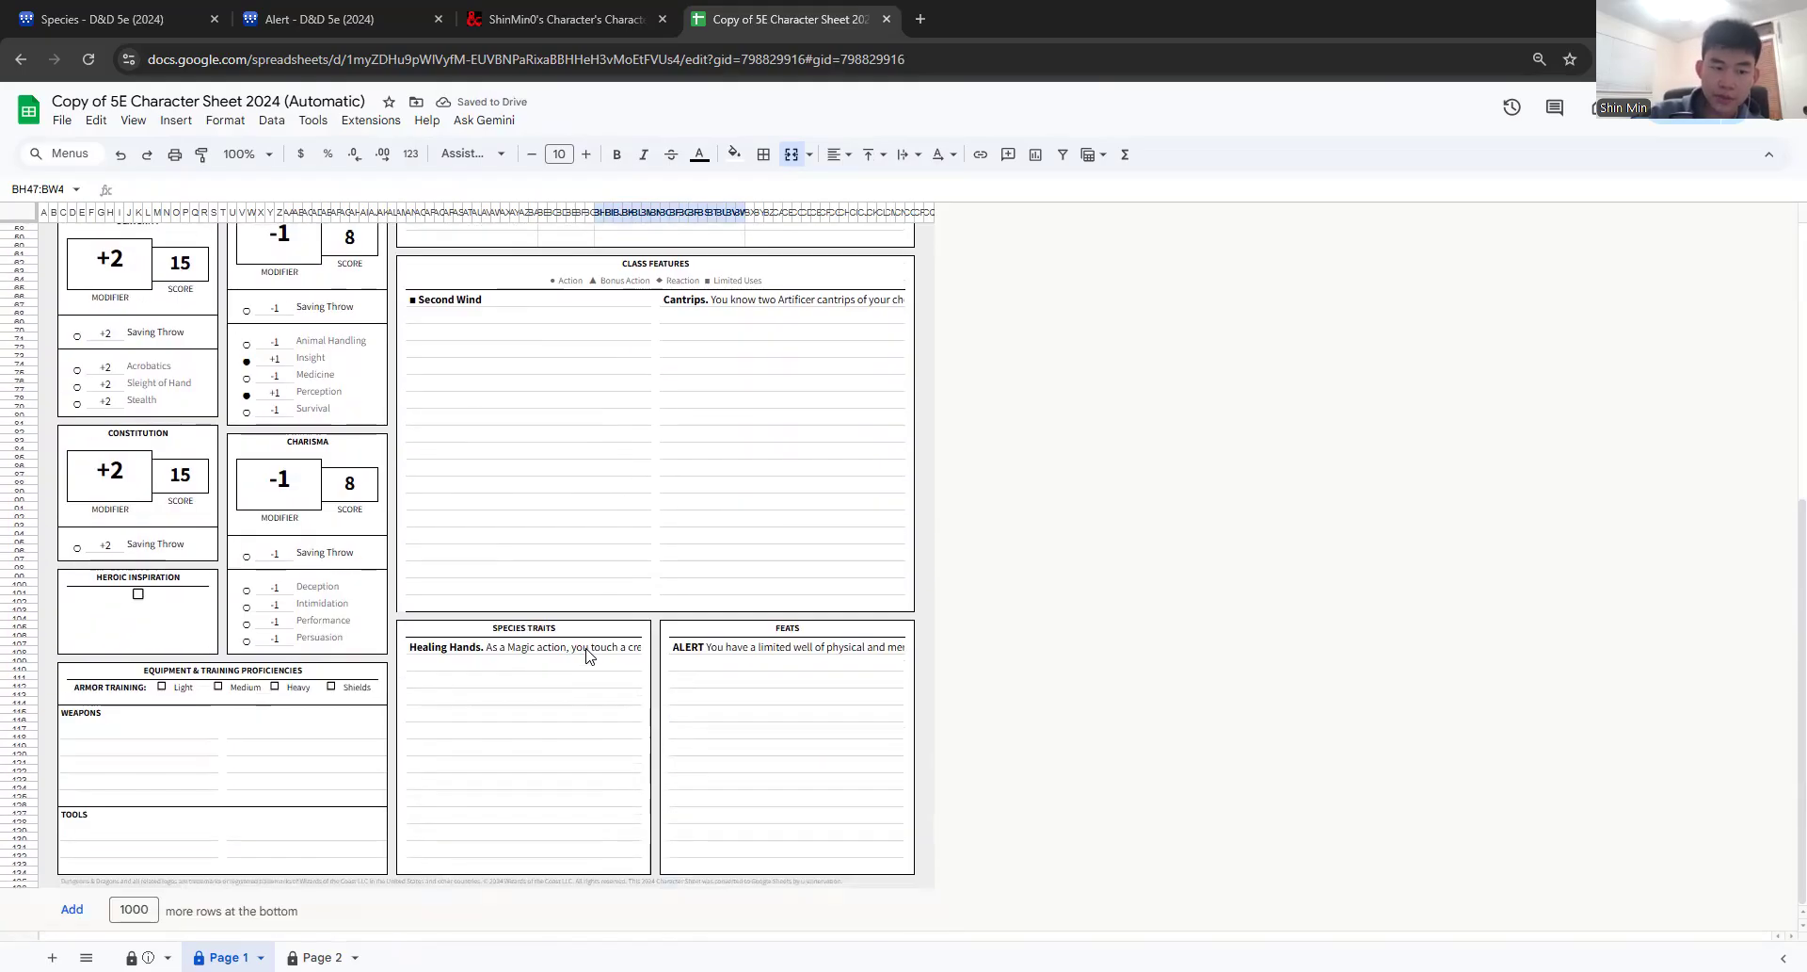
pyautogui.click(486, 16)
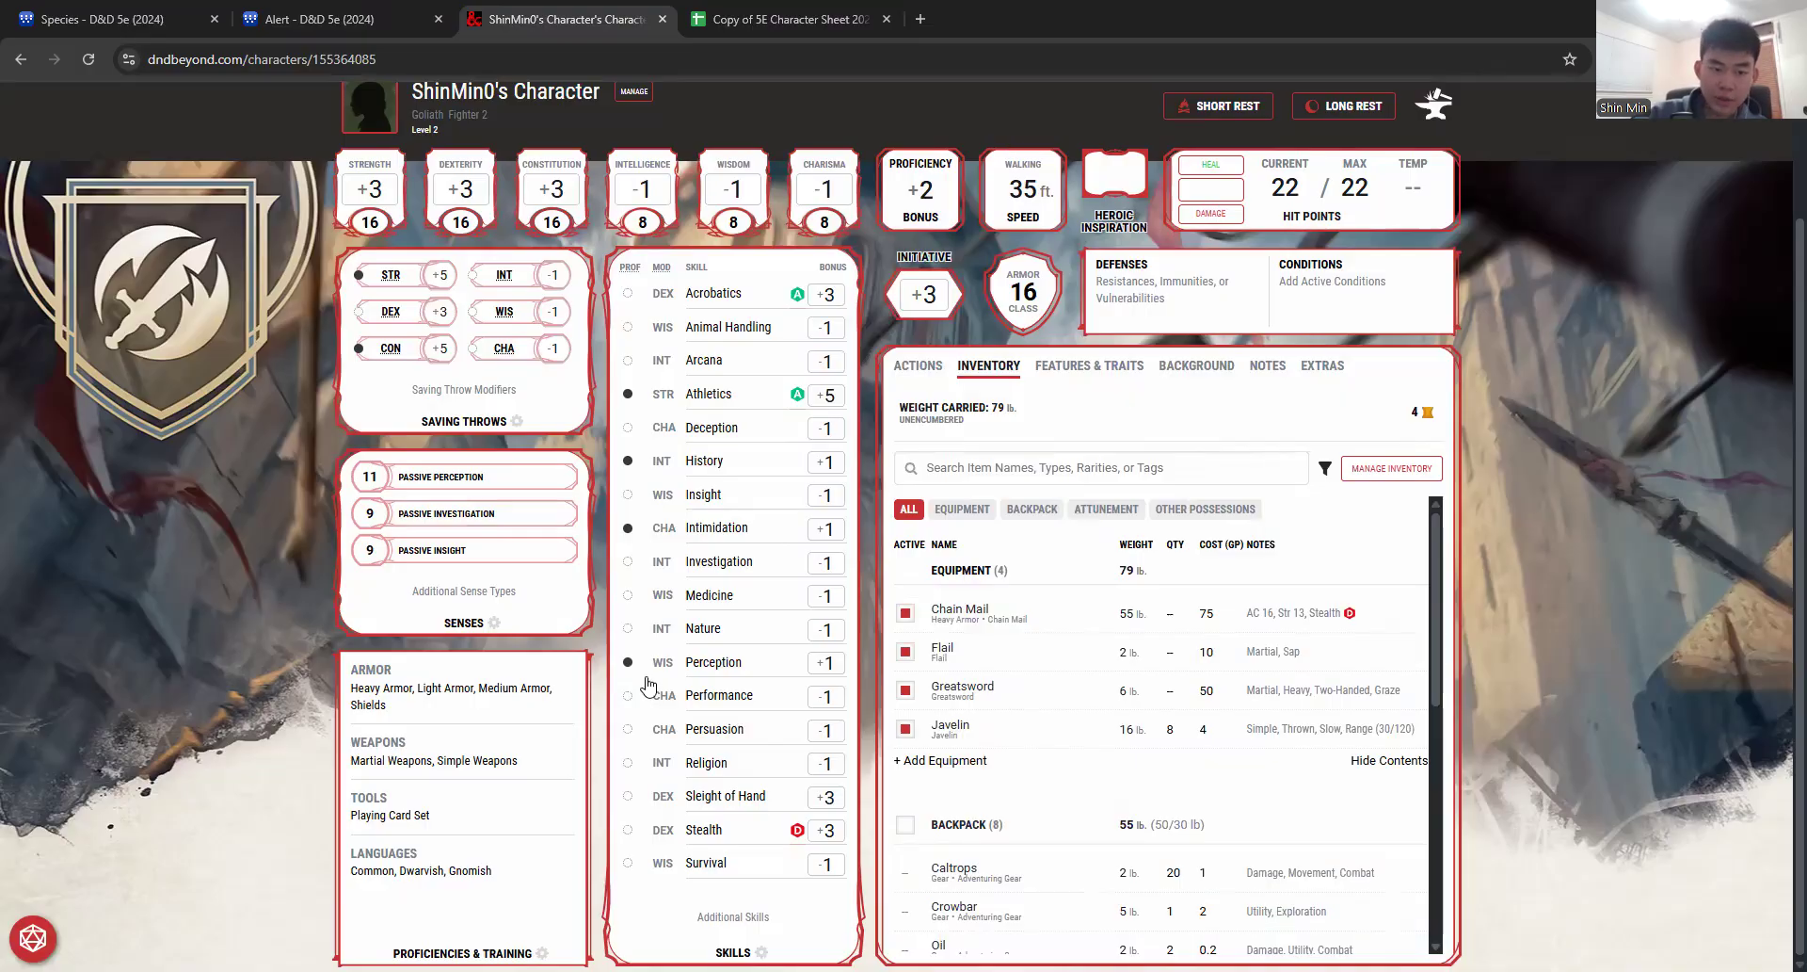
pyautogui.click(442, 873)
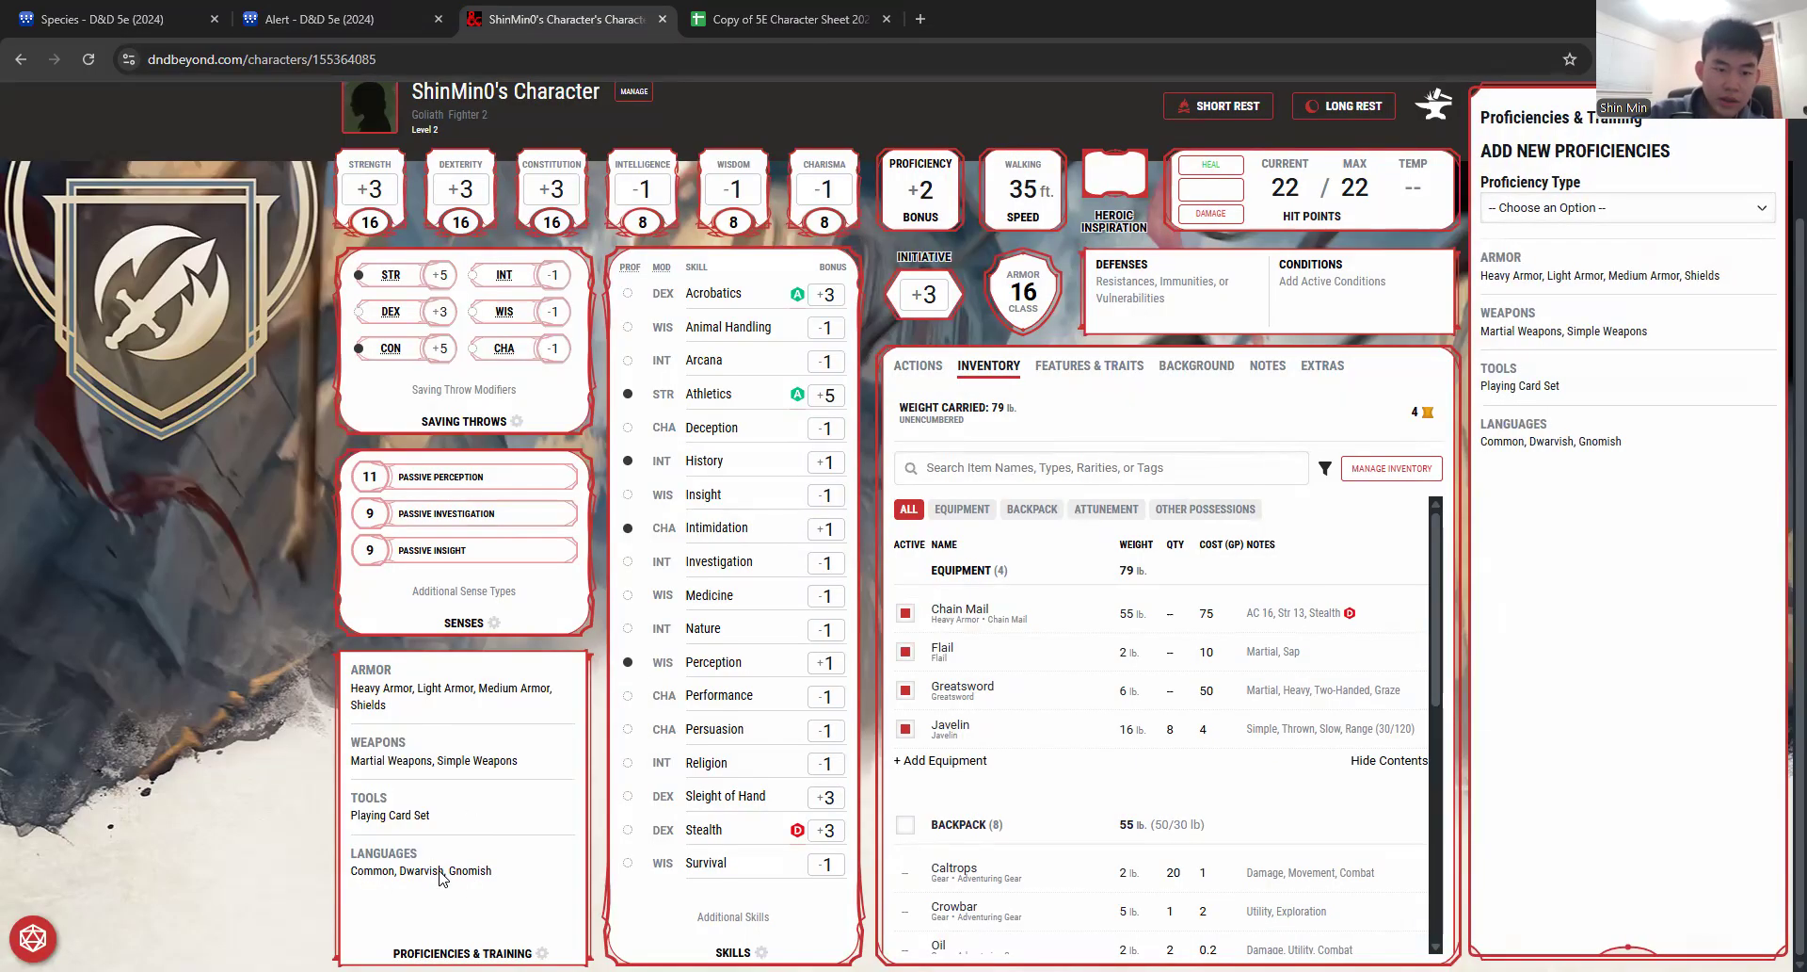
# Step: Back in the Google Sheets character sheet, mark armor training for Light, Medium, Heavy and Shields
pyautogui.hotkey('ctrl', 'Tab')
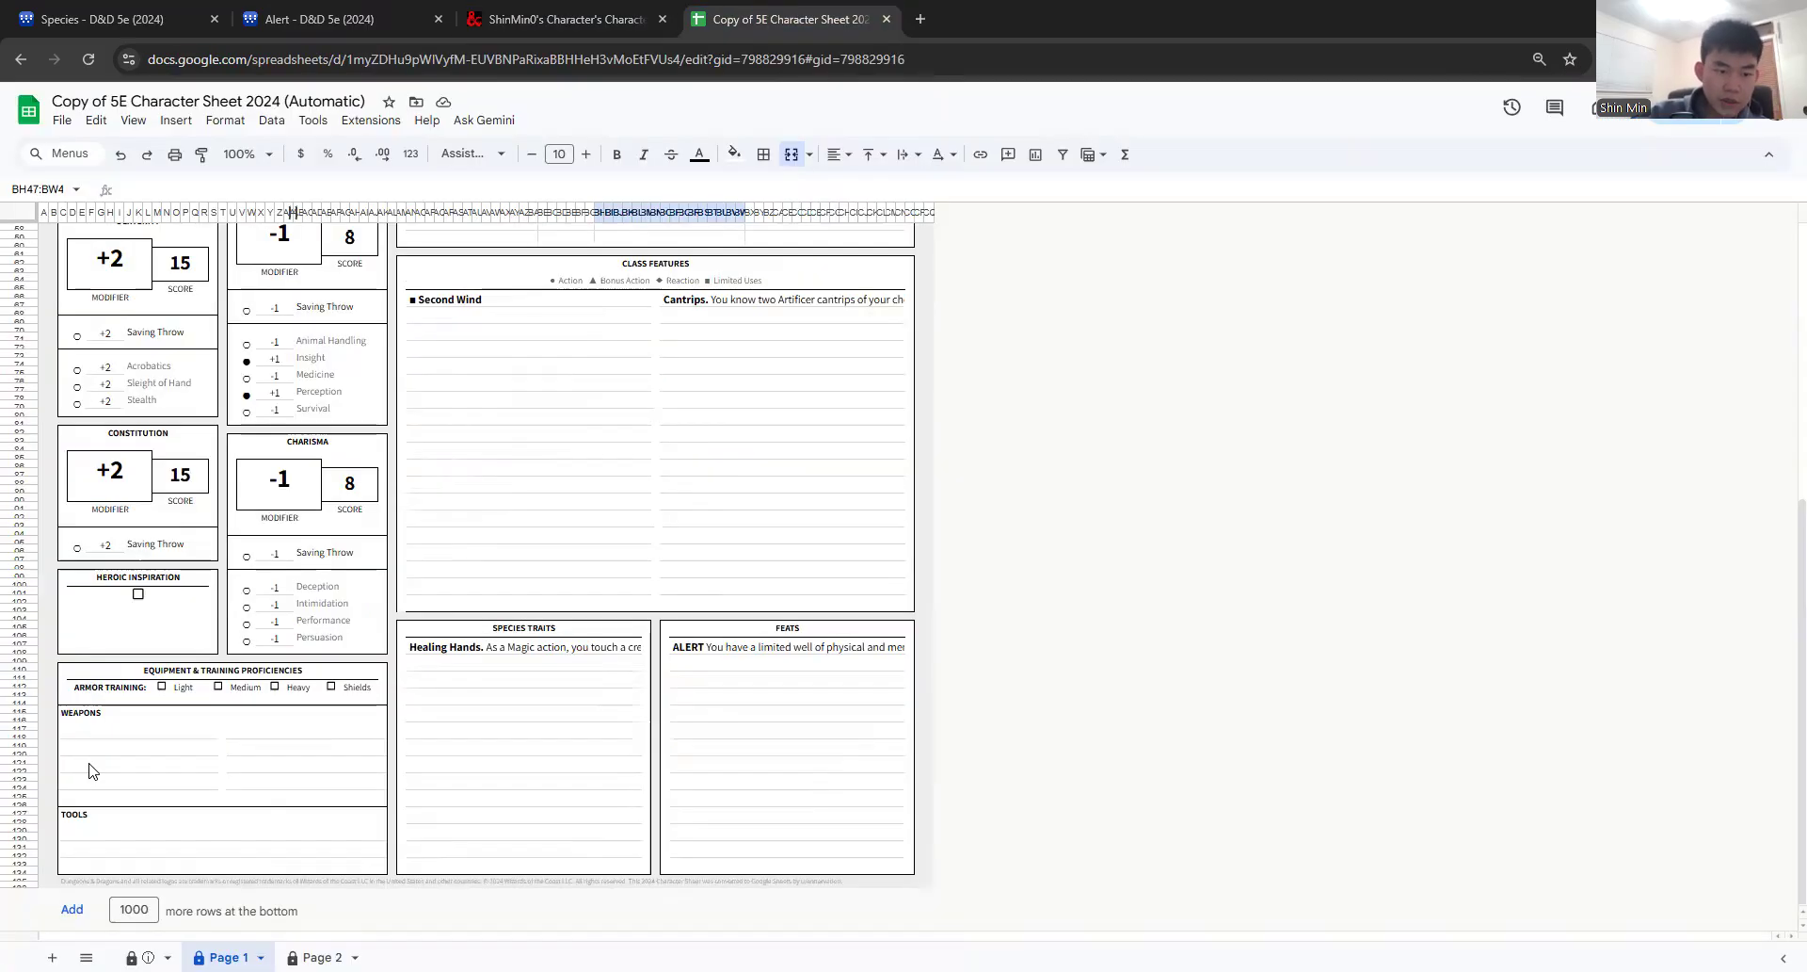
pyautogui.click(162, 686)
pyautogui.click(189, 691)
pyautogui.click(236, 693)
pyautogui.click(224, 689)
pyautogui.click(218, 686)
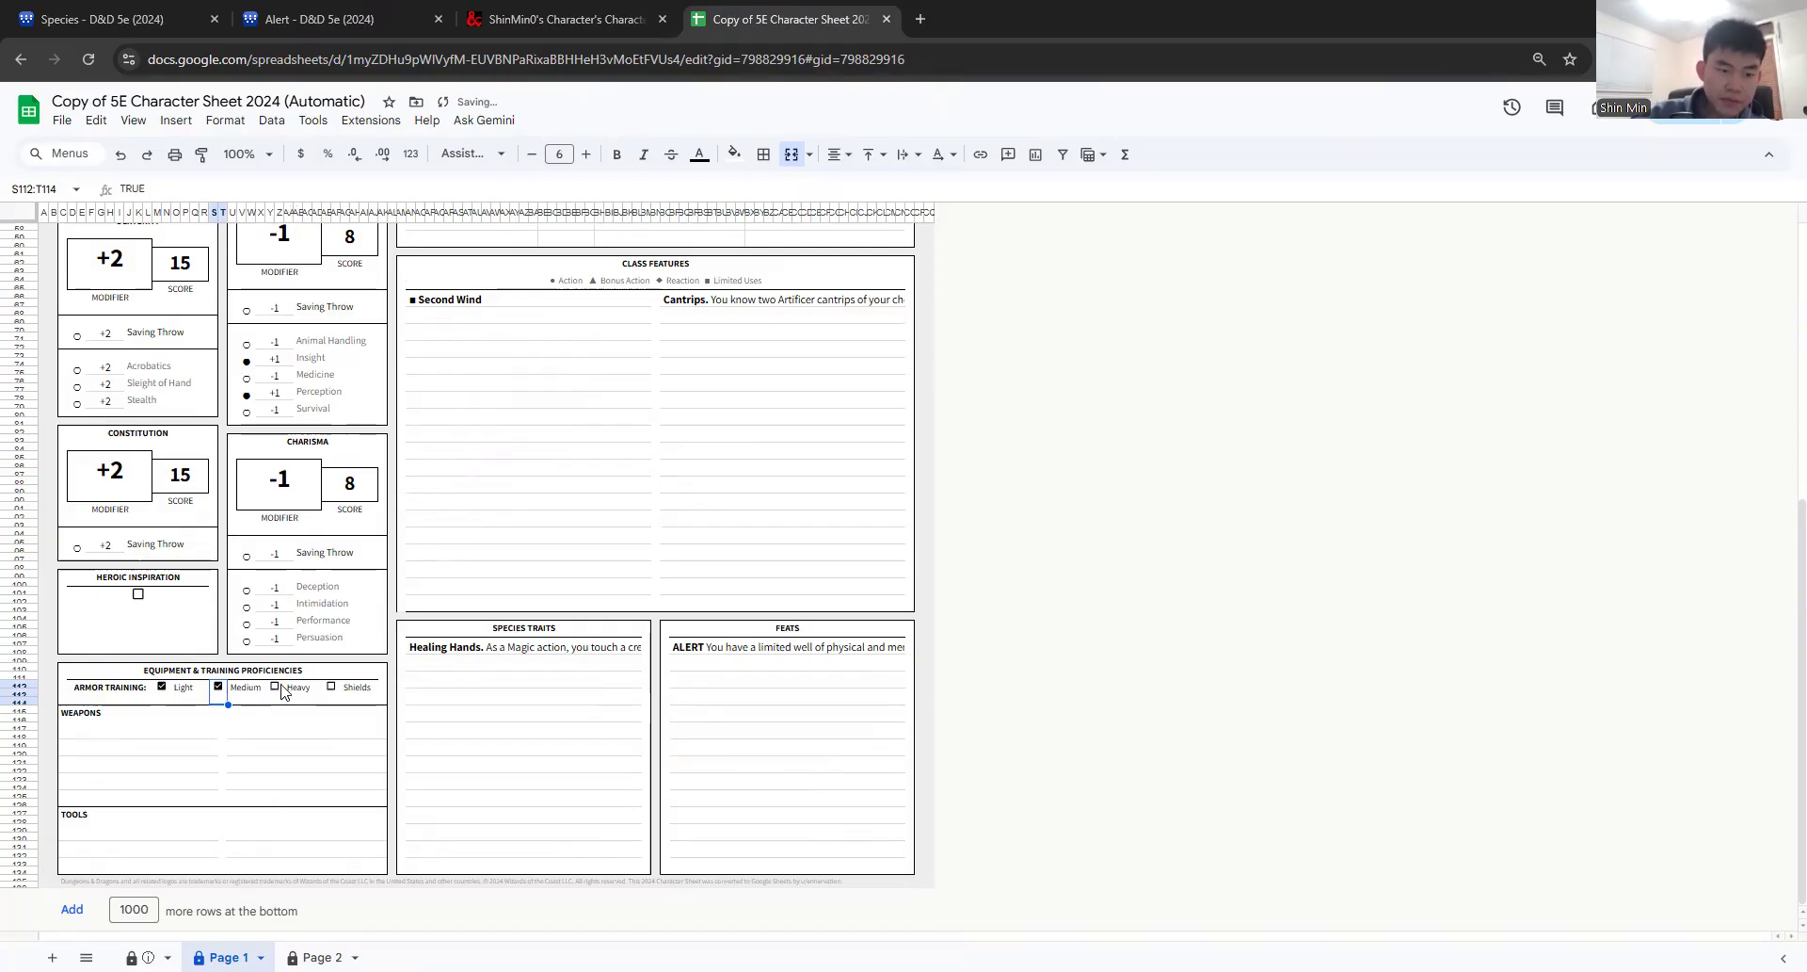
pyautogui.click(331, 687)
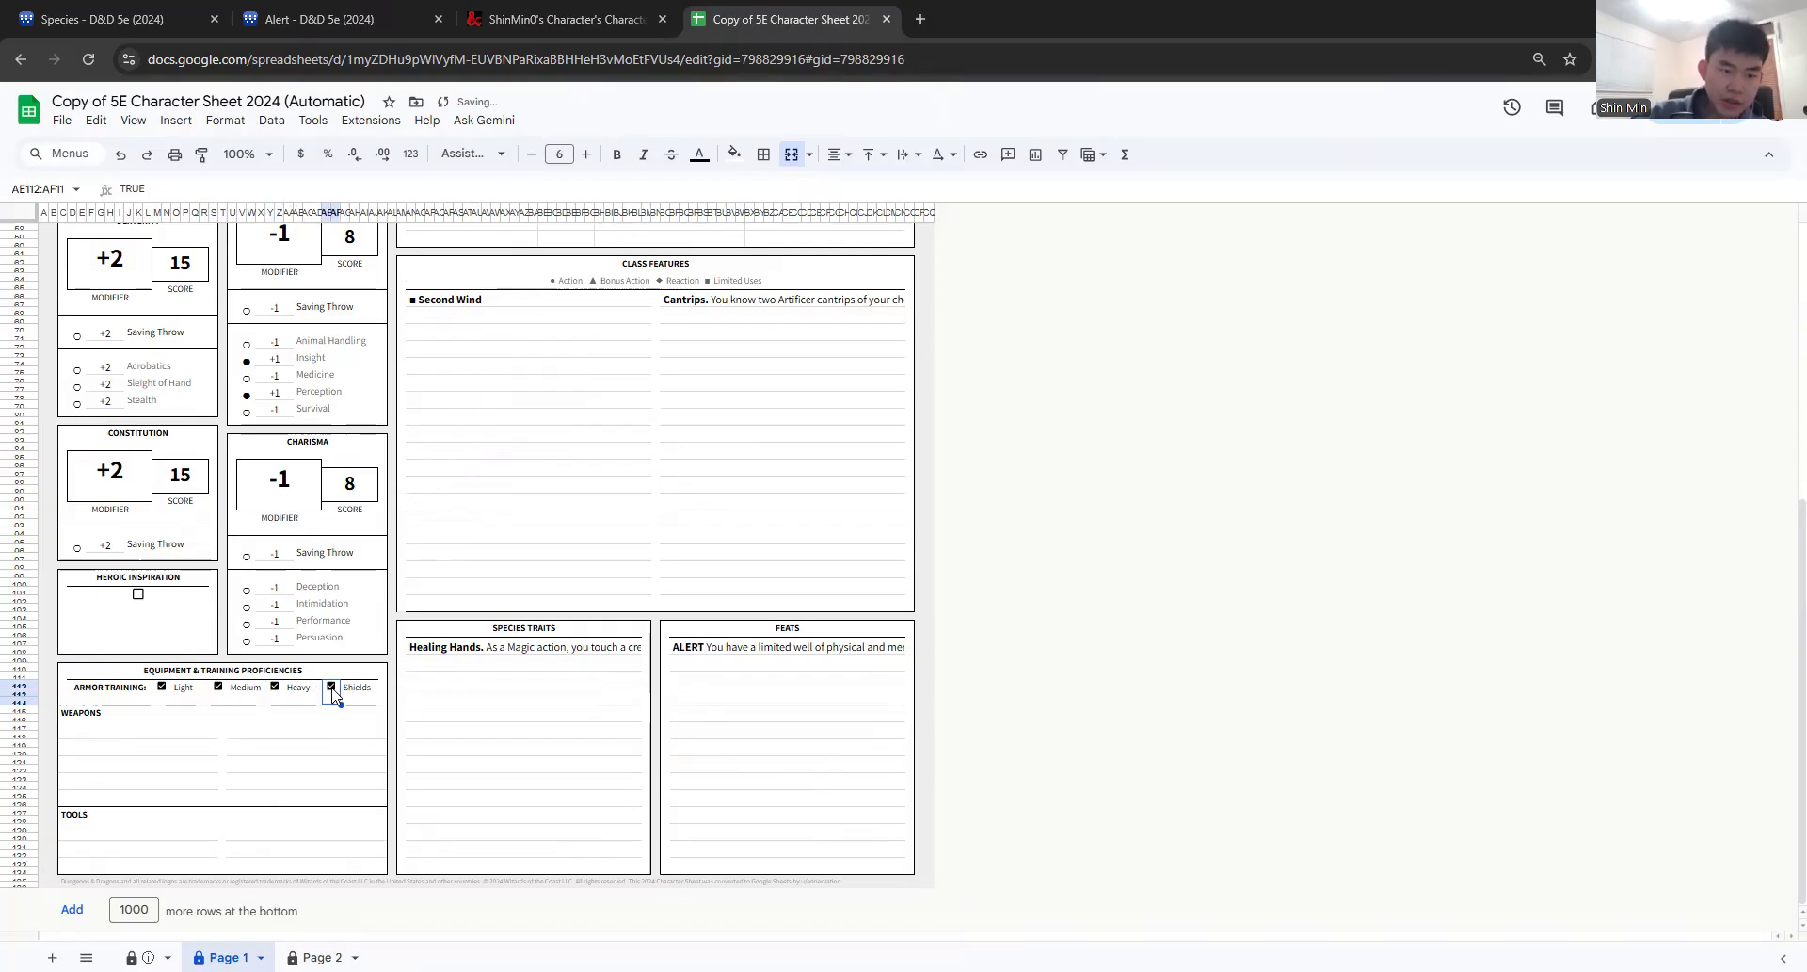
# Step: Check the weapon proficiencies on D&D Beyond and enter Martial and Simple under Weapons in the Google Sheets character sheet
pyautogui.hotkey('ctrl', 'Tab')
pyautogui.click(304, 11)
pyautogui.click(529, 17)
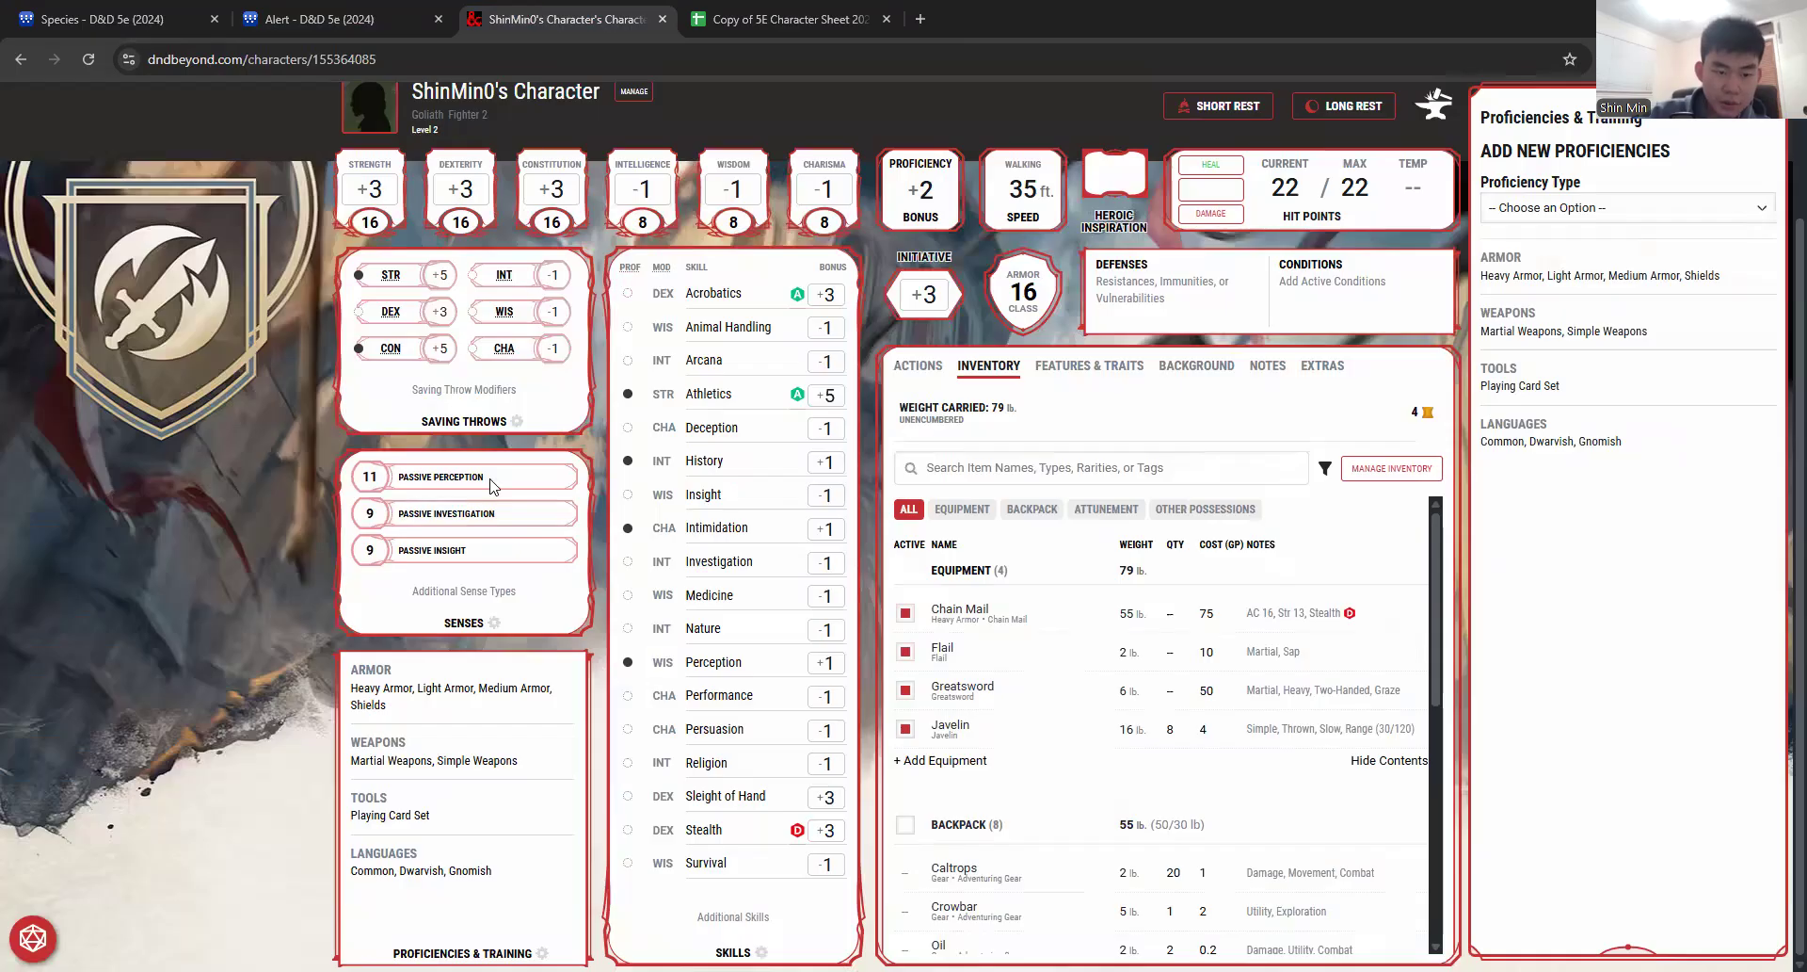
pyautogui.click(753, 17)
pyautogui.click(109, 732)
pyautogui.write('Marti')
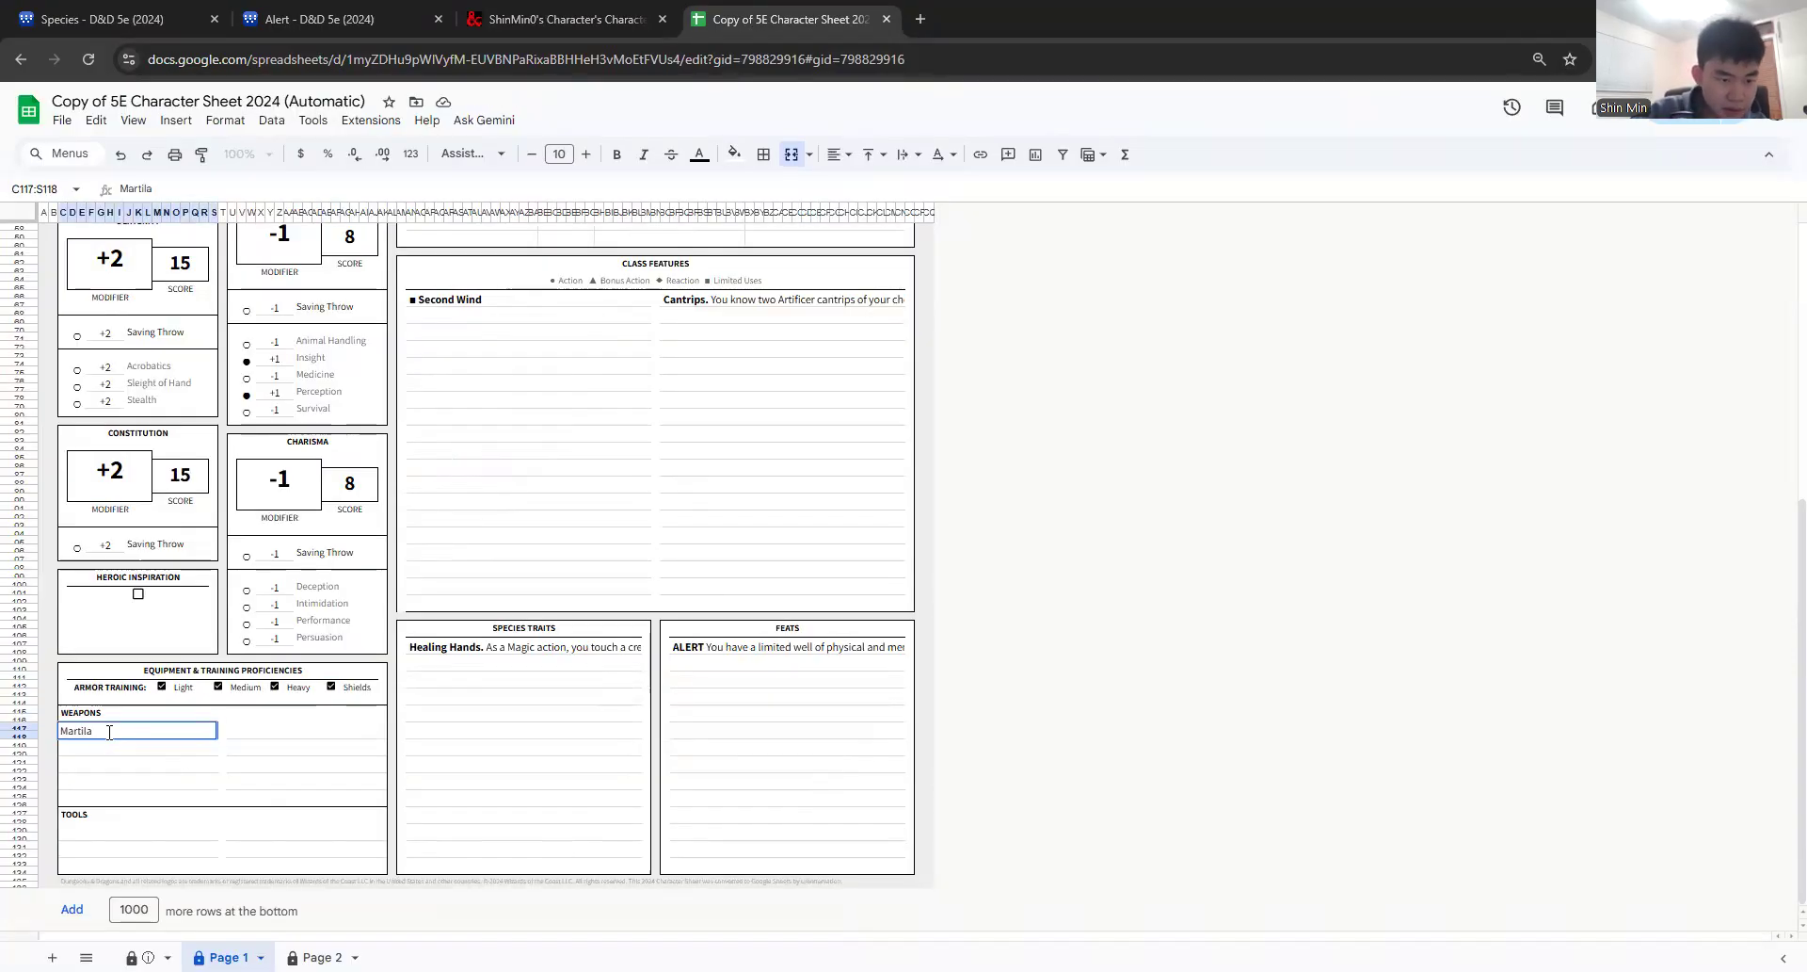
pyautogui.press('BackSpace')
pyautogui.write('a')
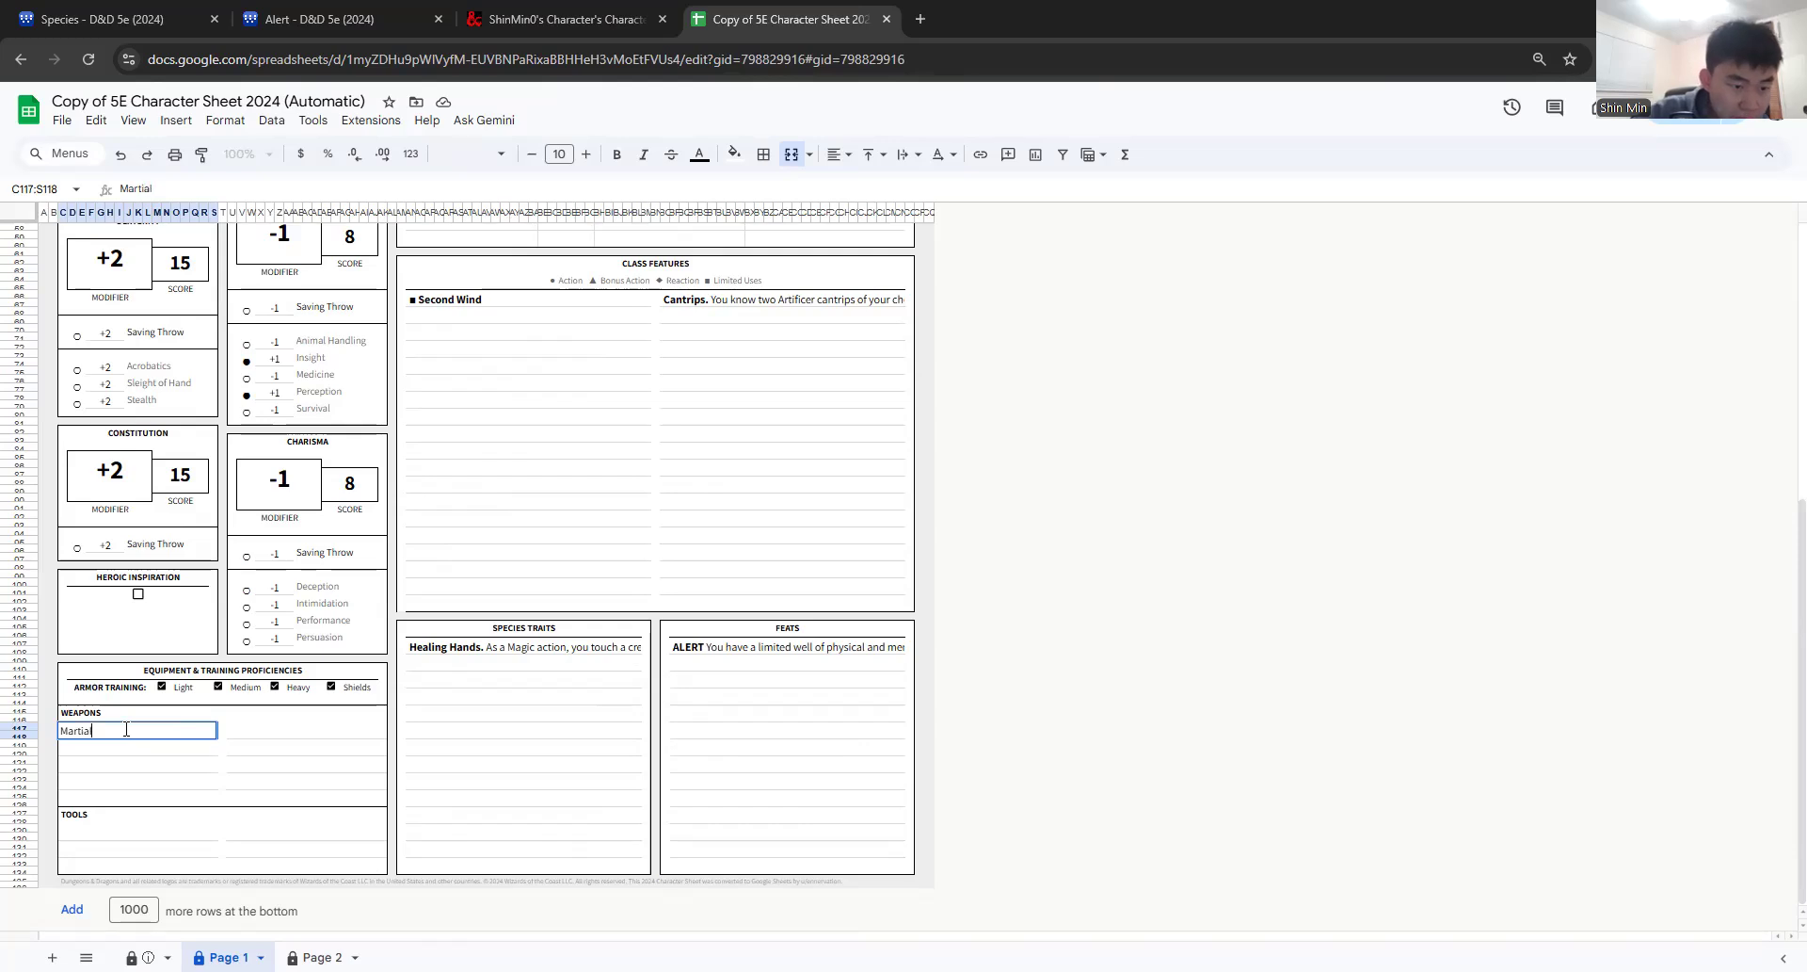
pyautogui.doubleClick(275, 725)
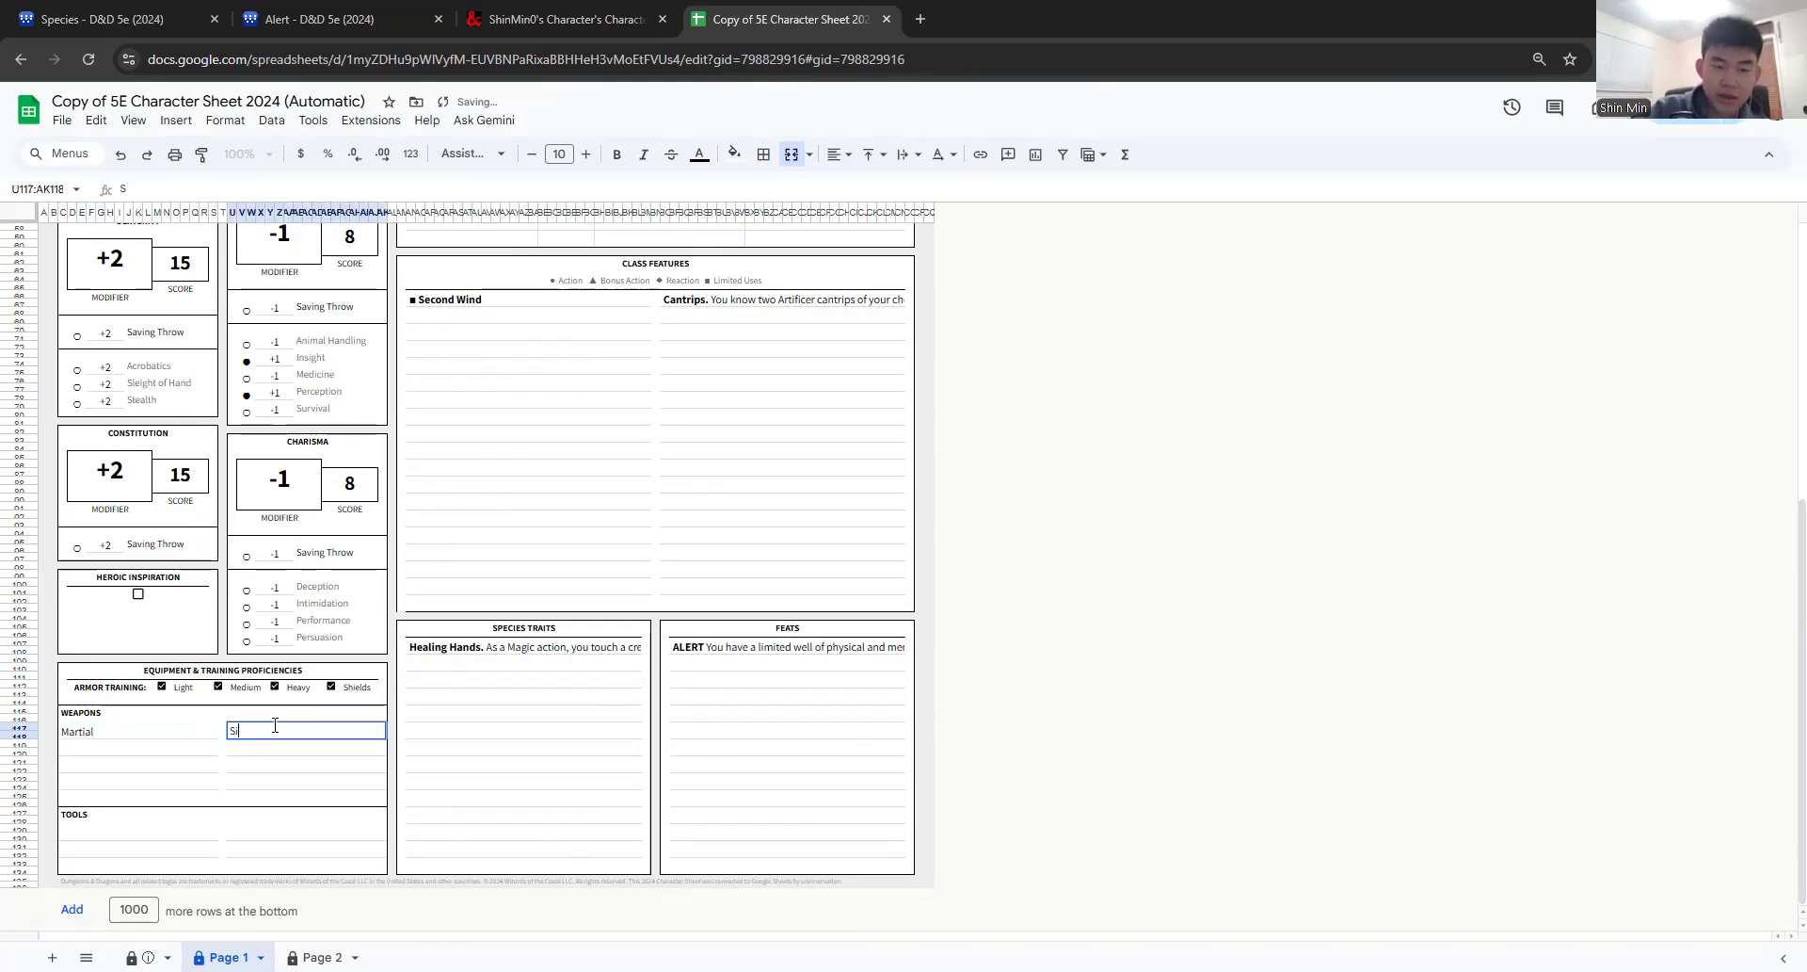
pyautogui.write('Simple')
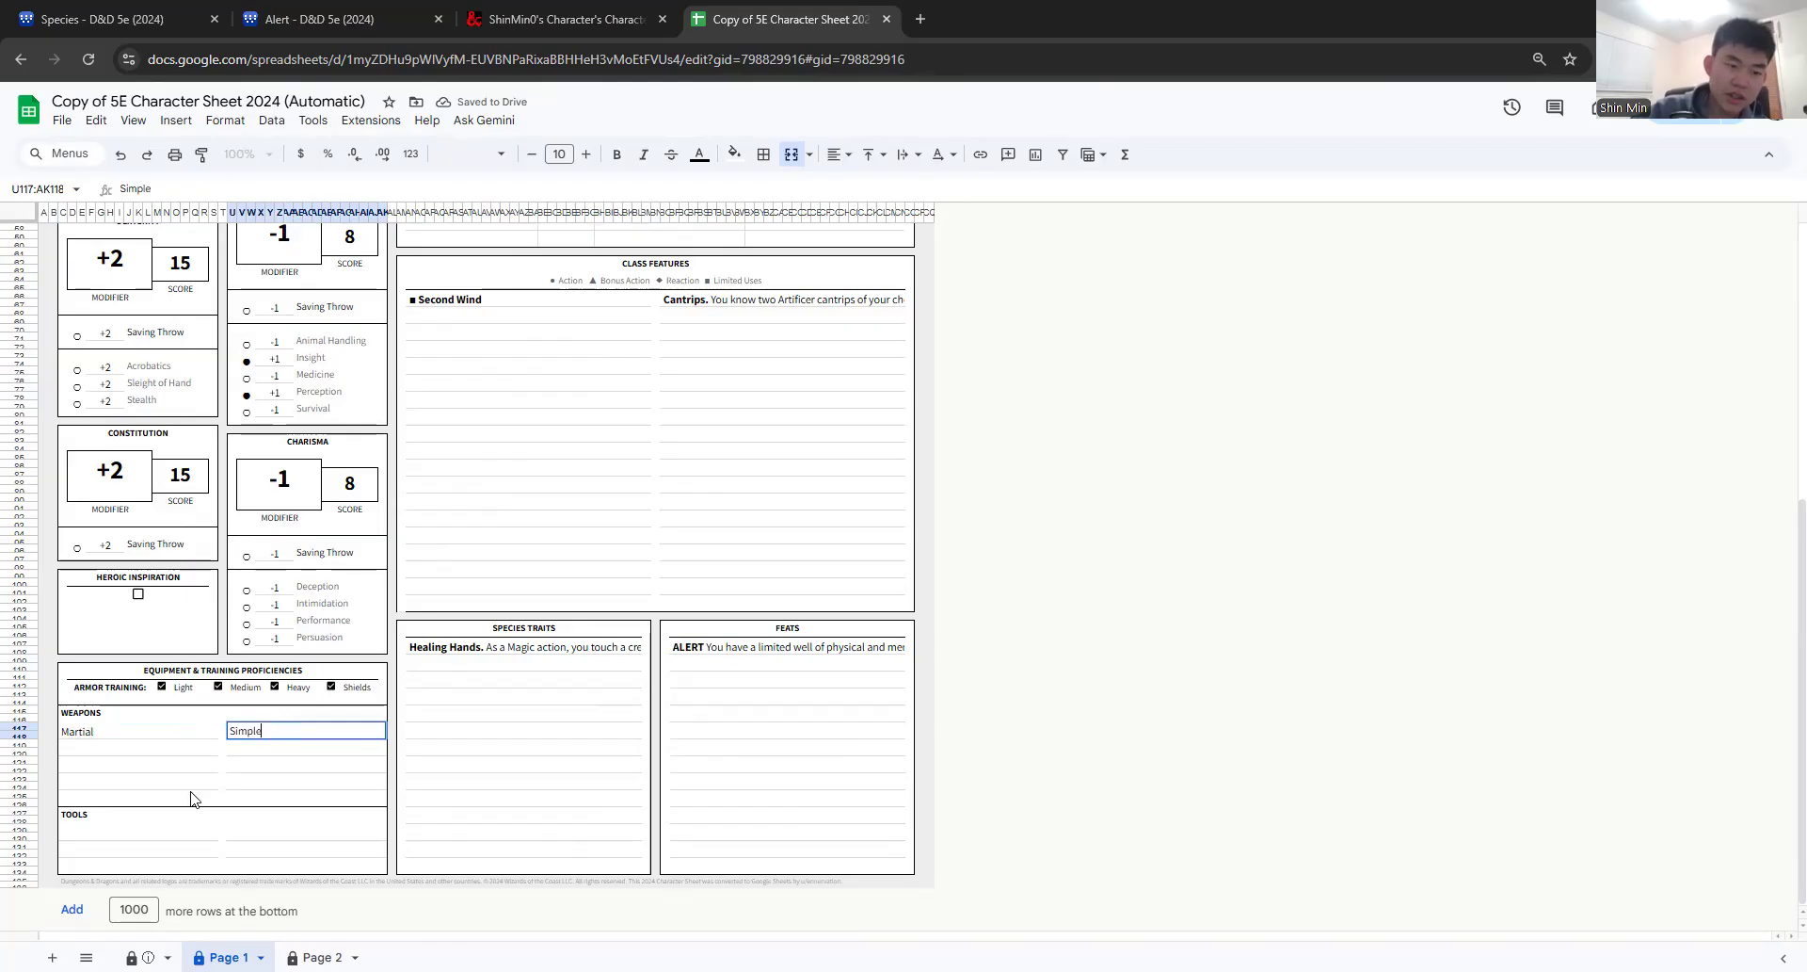
# Step: Check the tool proficiency on D&D Beyond and enter "Gaming set" under Tools in the Google Sheets character sheet
pyautogui.click(124, 824)
pyautogui.doubleClick(125, 825)
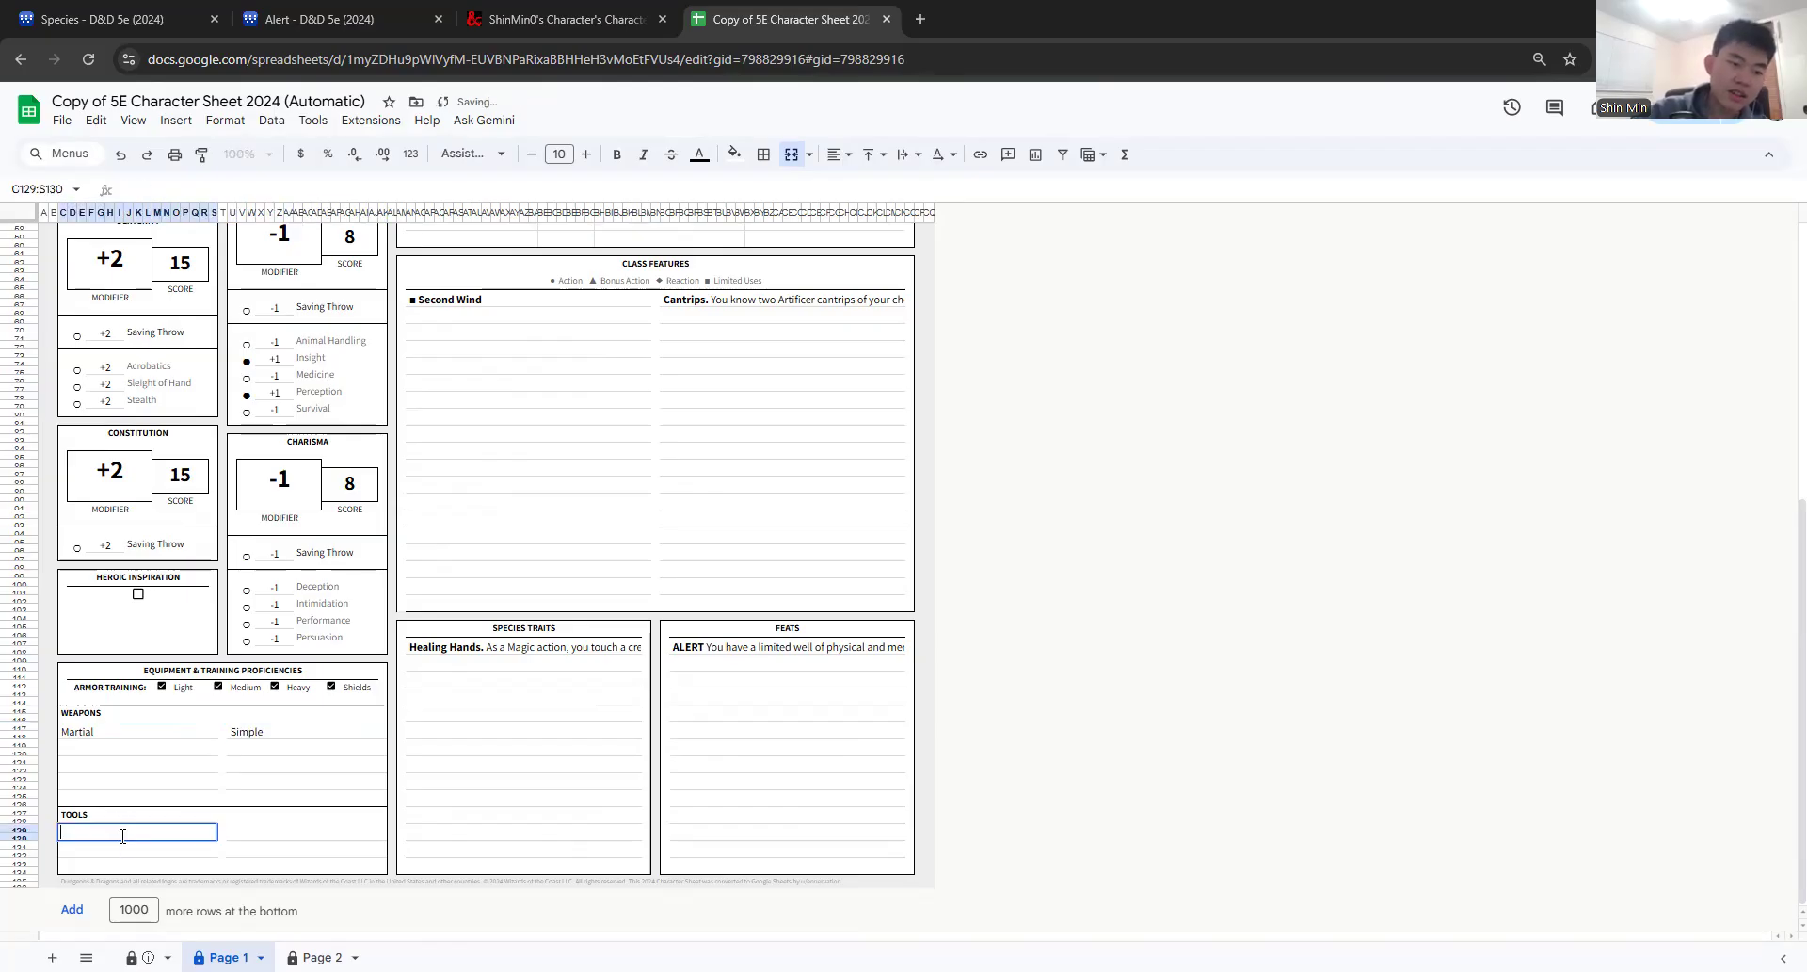
pyautogui.click(544, 17)
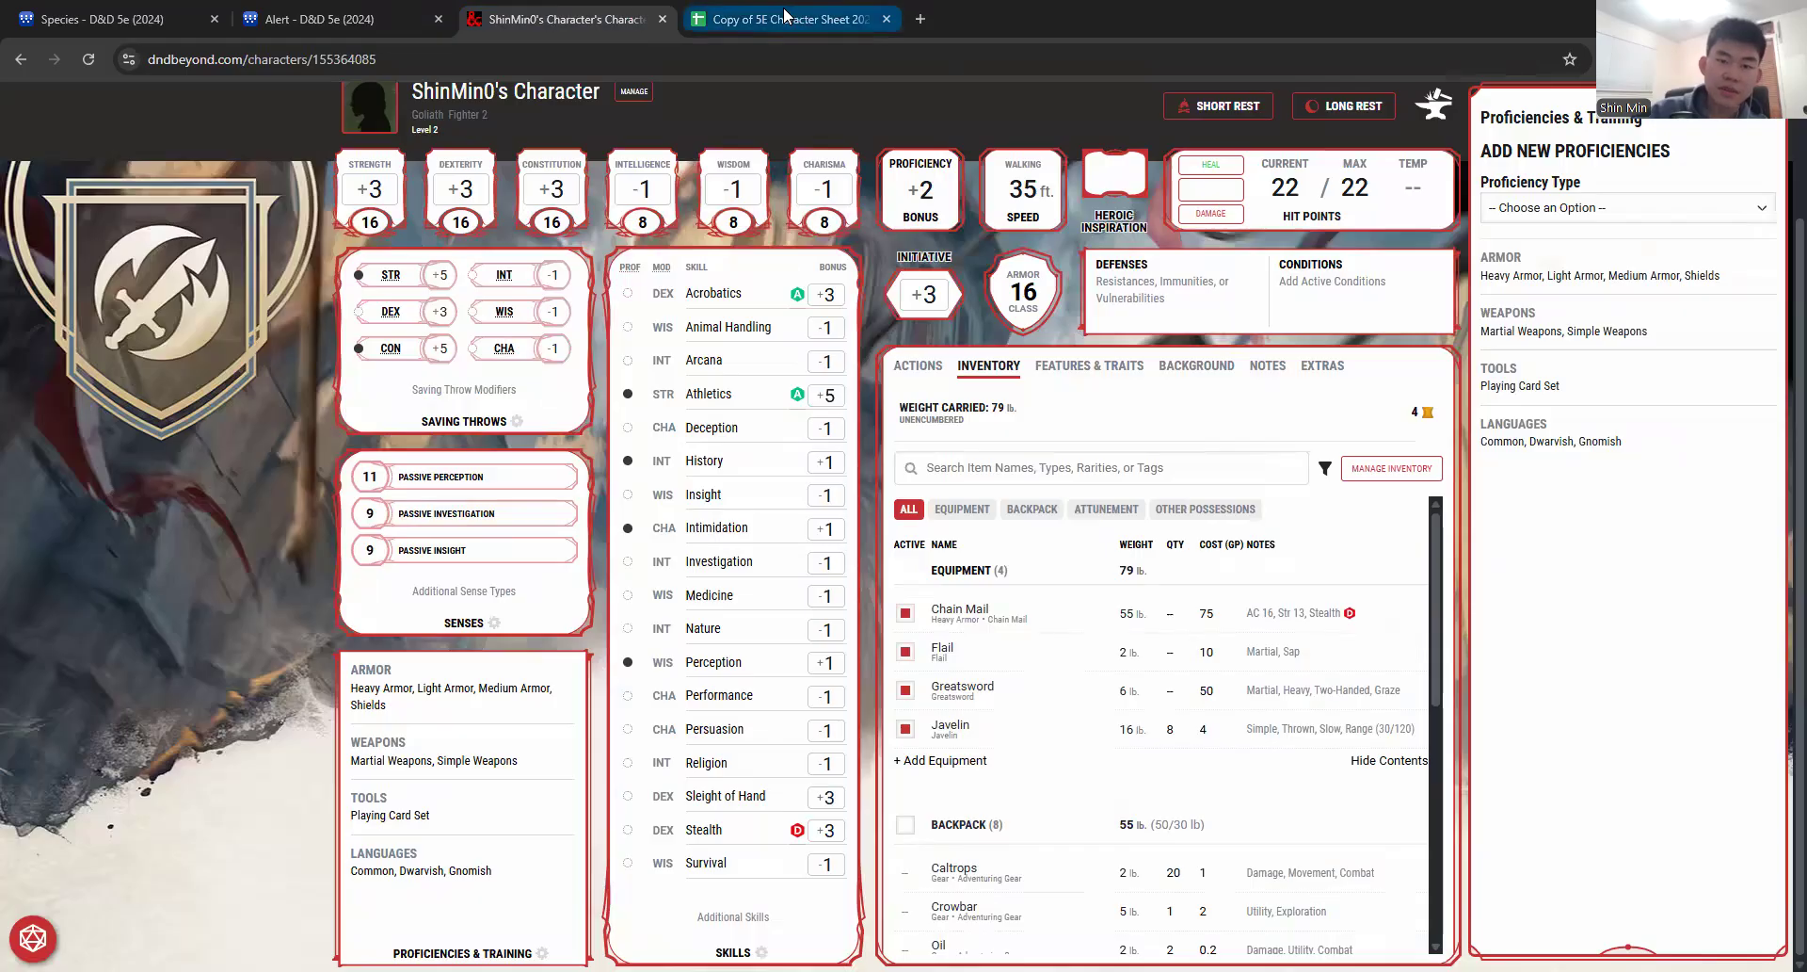
pyautogui.click(734, 17)
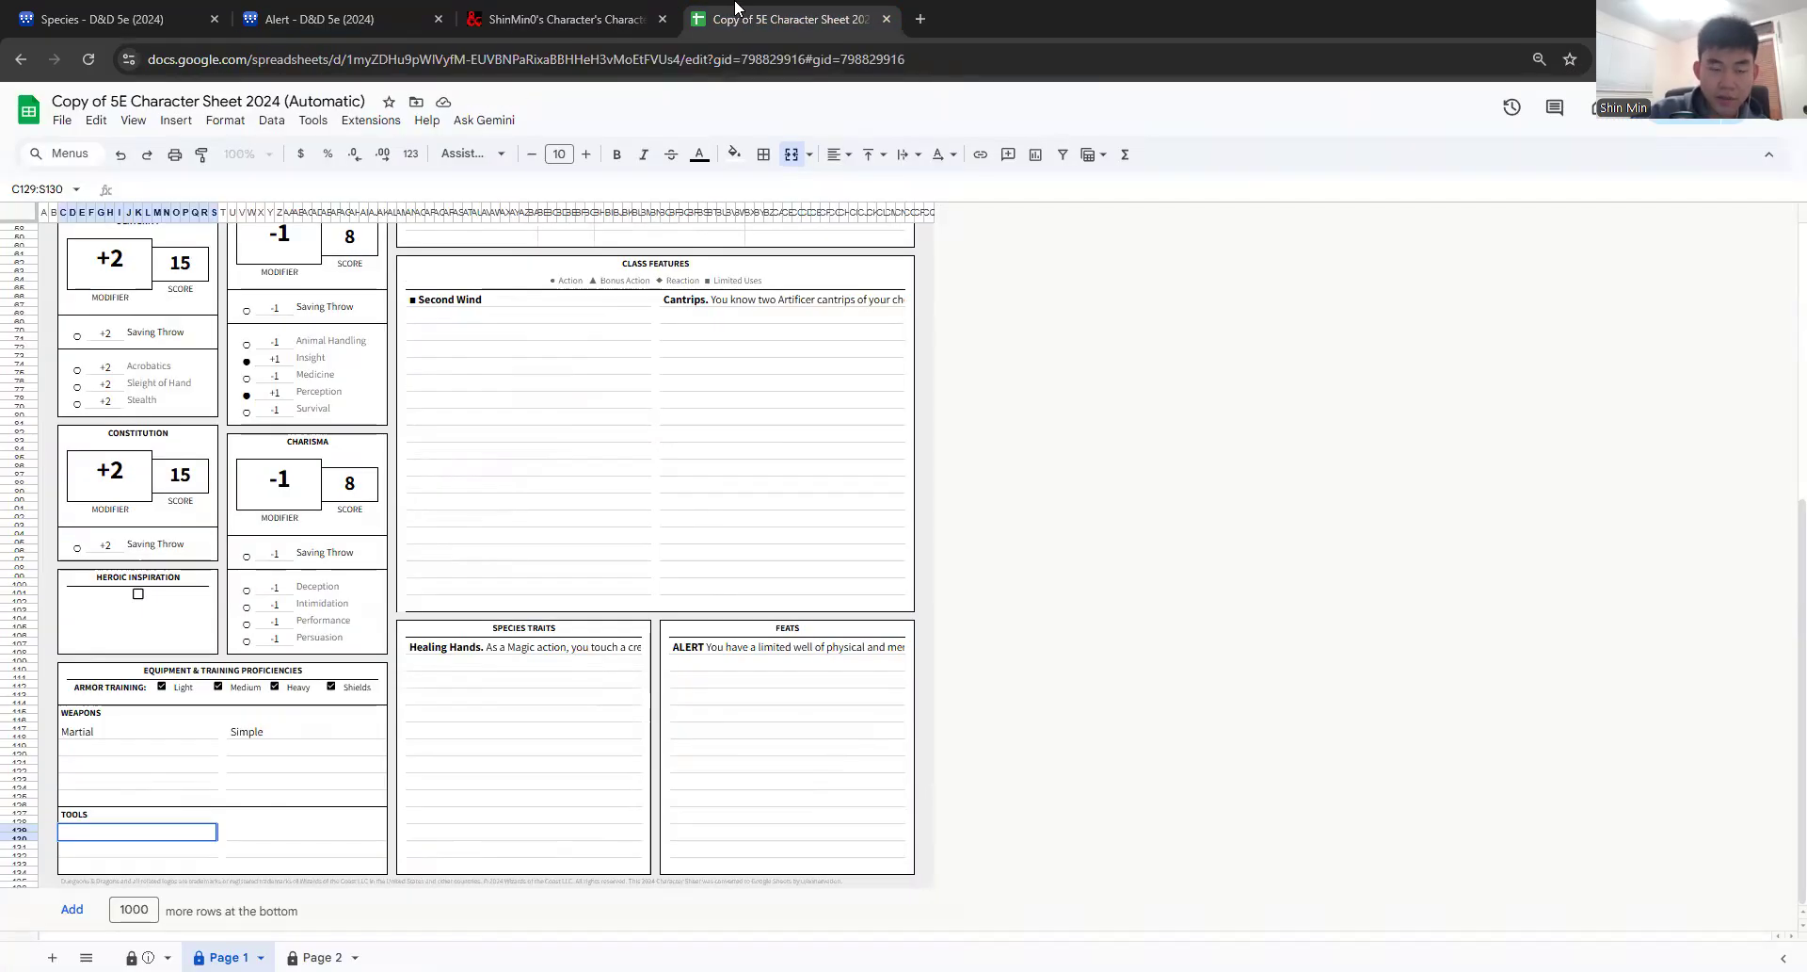
pyautogui.write('Gaming set')
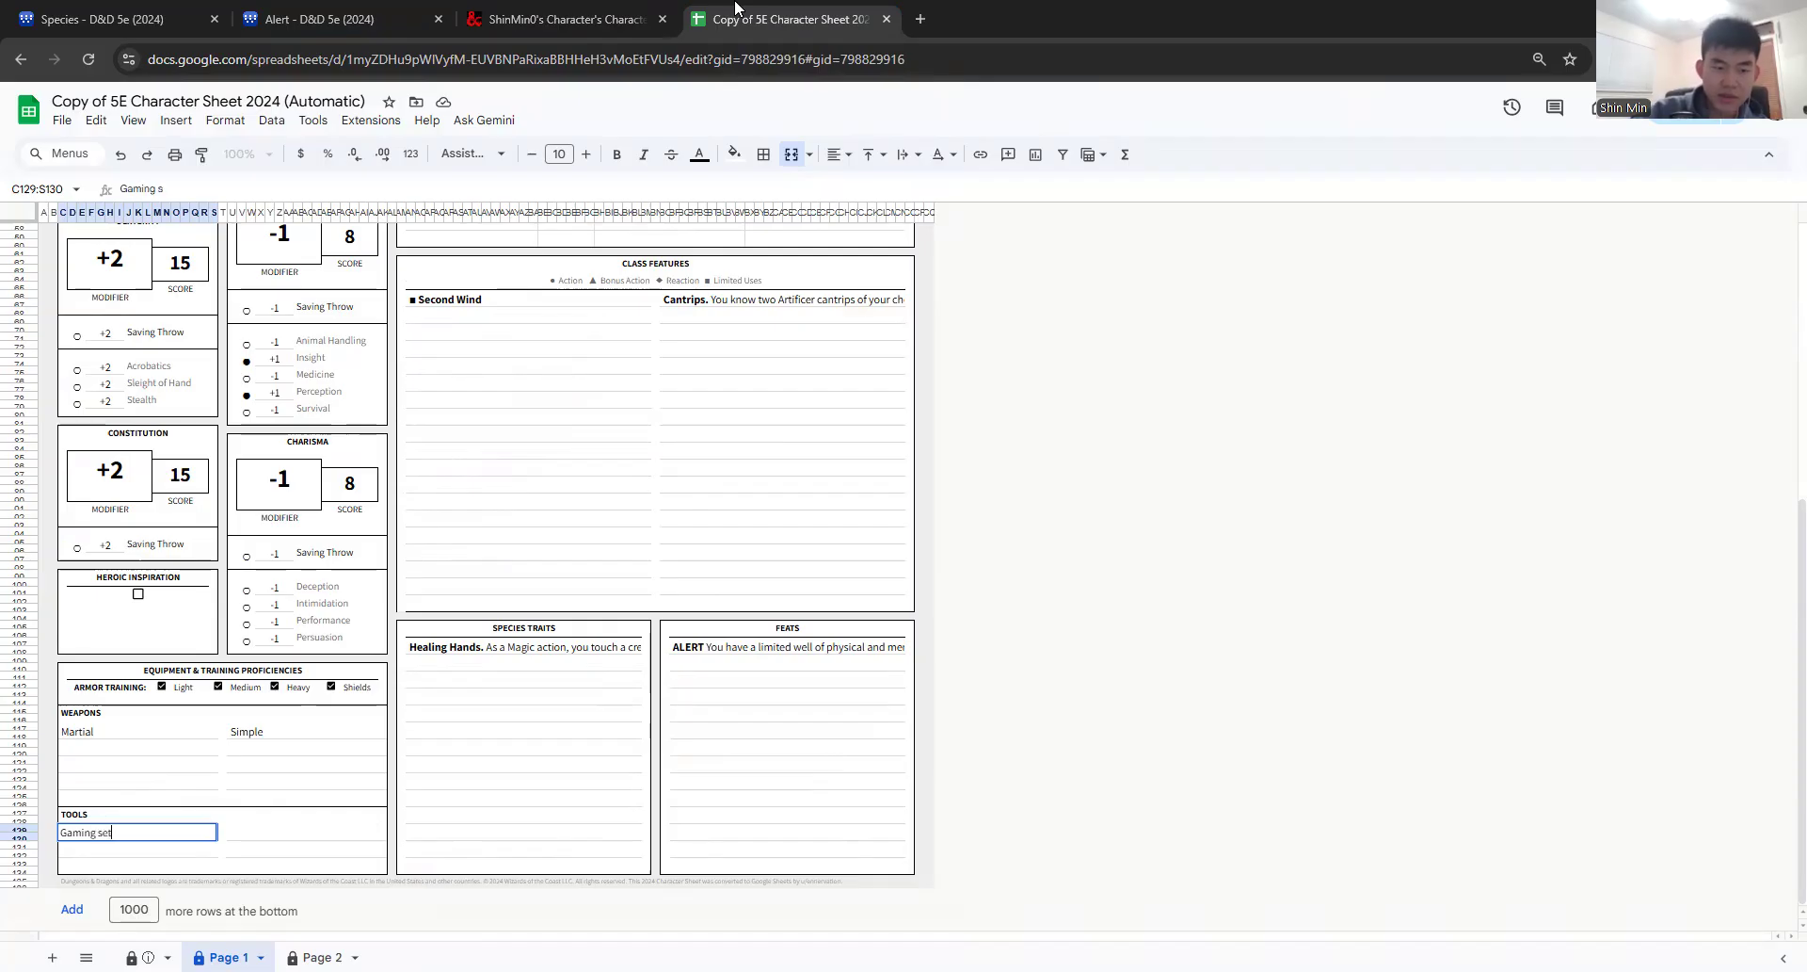
pyautogui.click(463, 723)
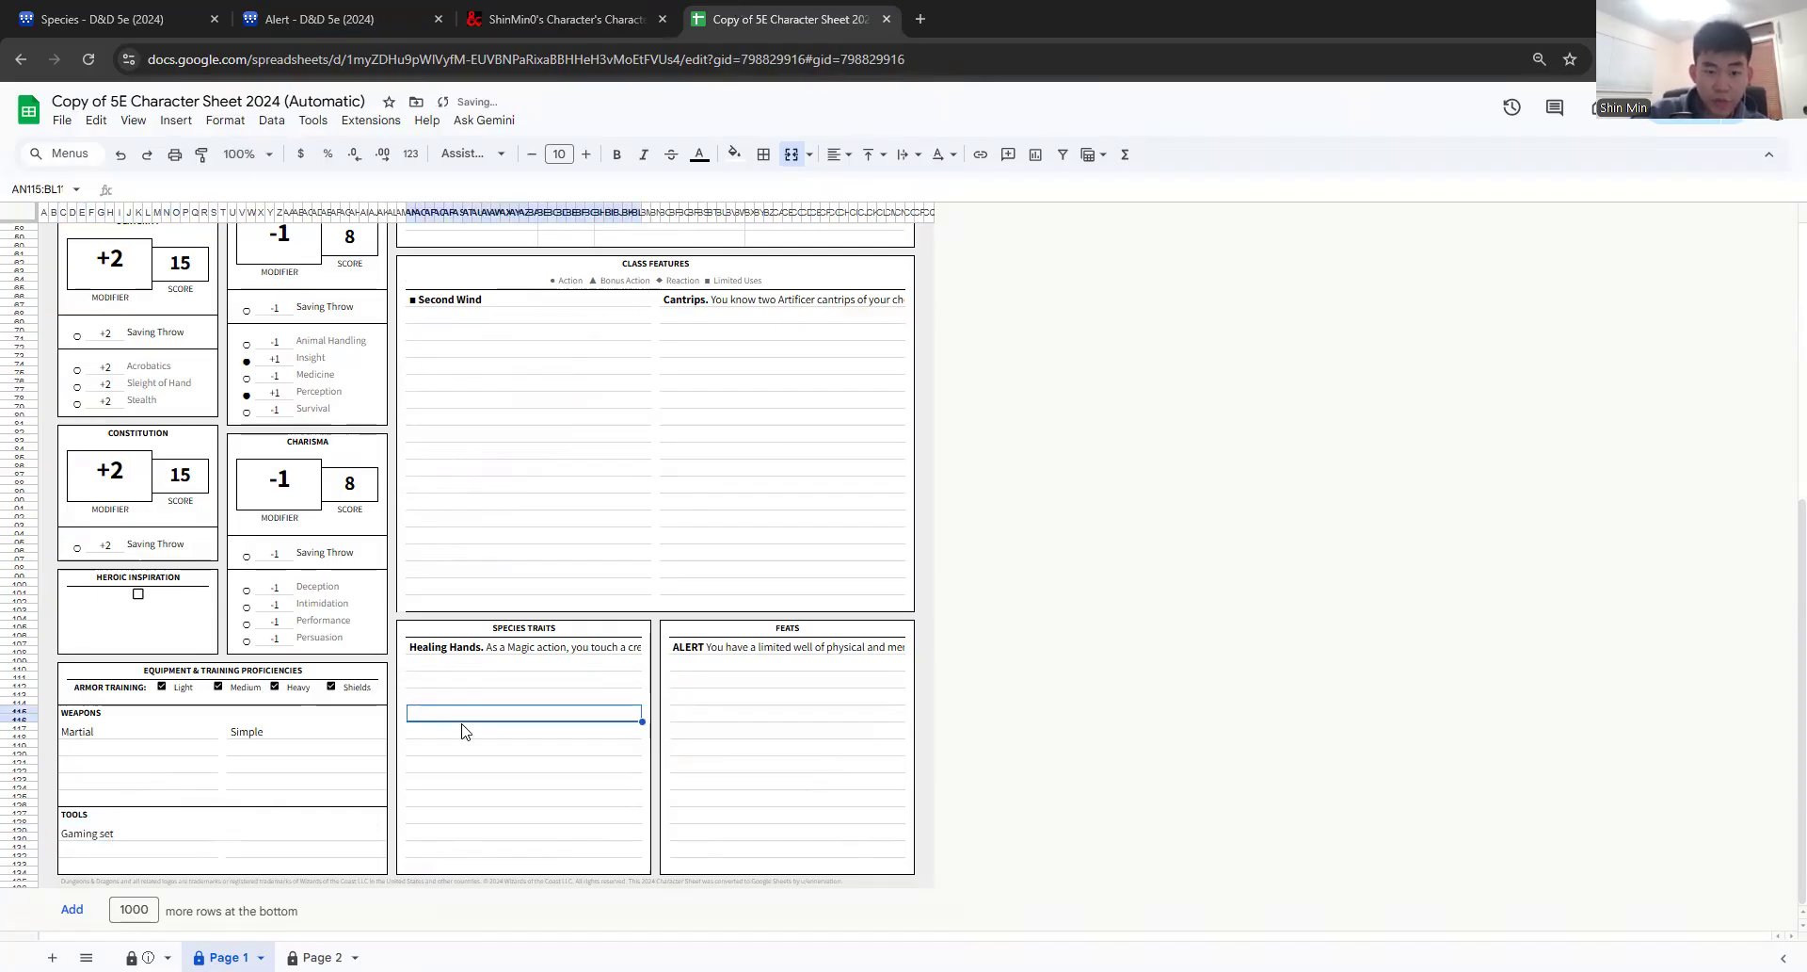
pyautogui.scroll(1, 462, 731)
pyautogui.click(698, 508)
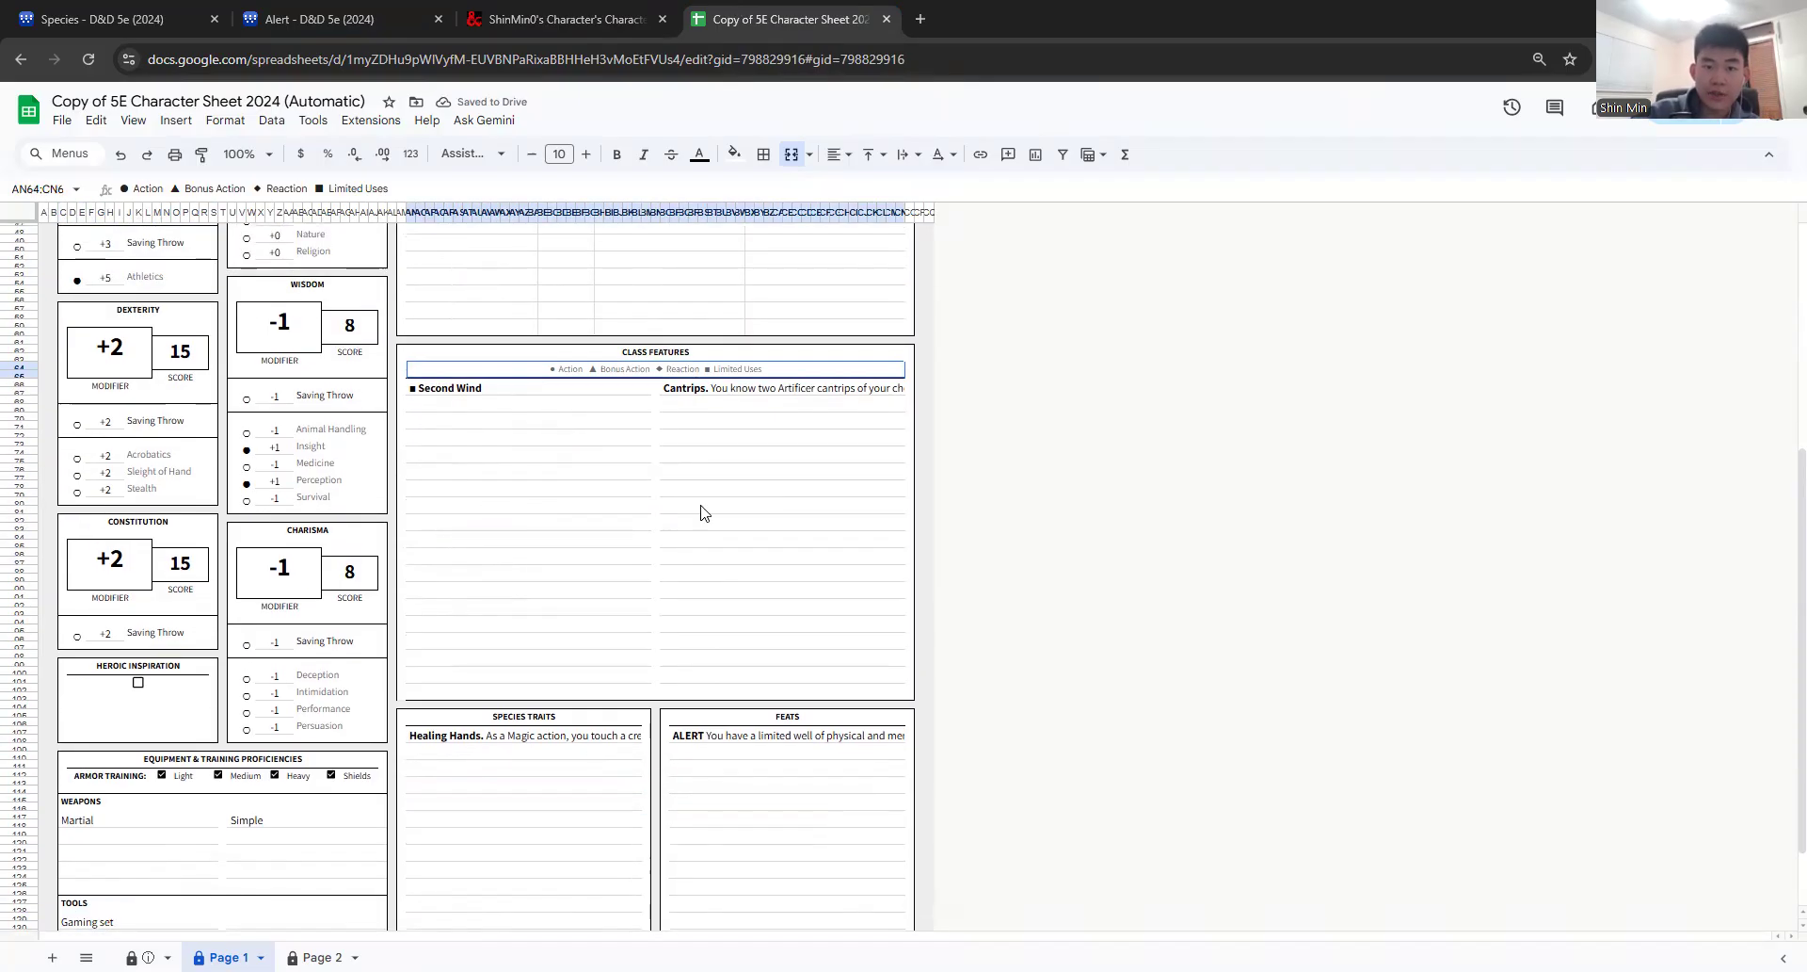
# Step: Review the class features, species traits, feats and training proficiencies on Page 1 of the character sheet
pyautogui.scroll(-1, 837, 637)
pyautogui.click(451, 654)
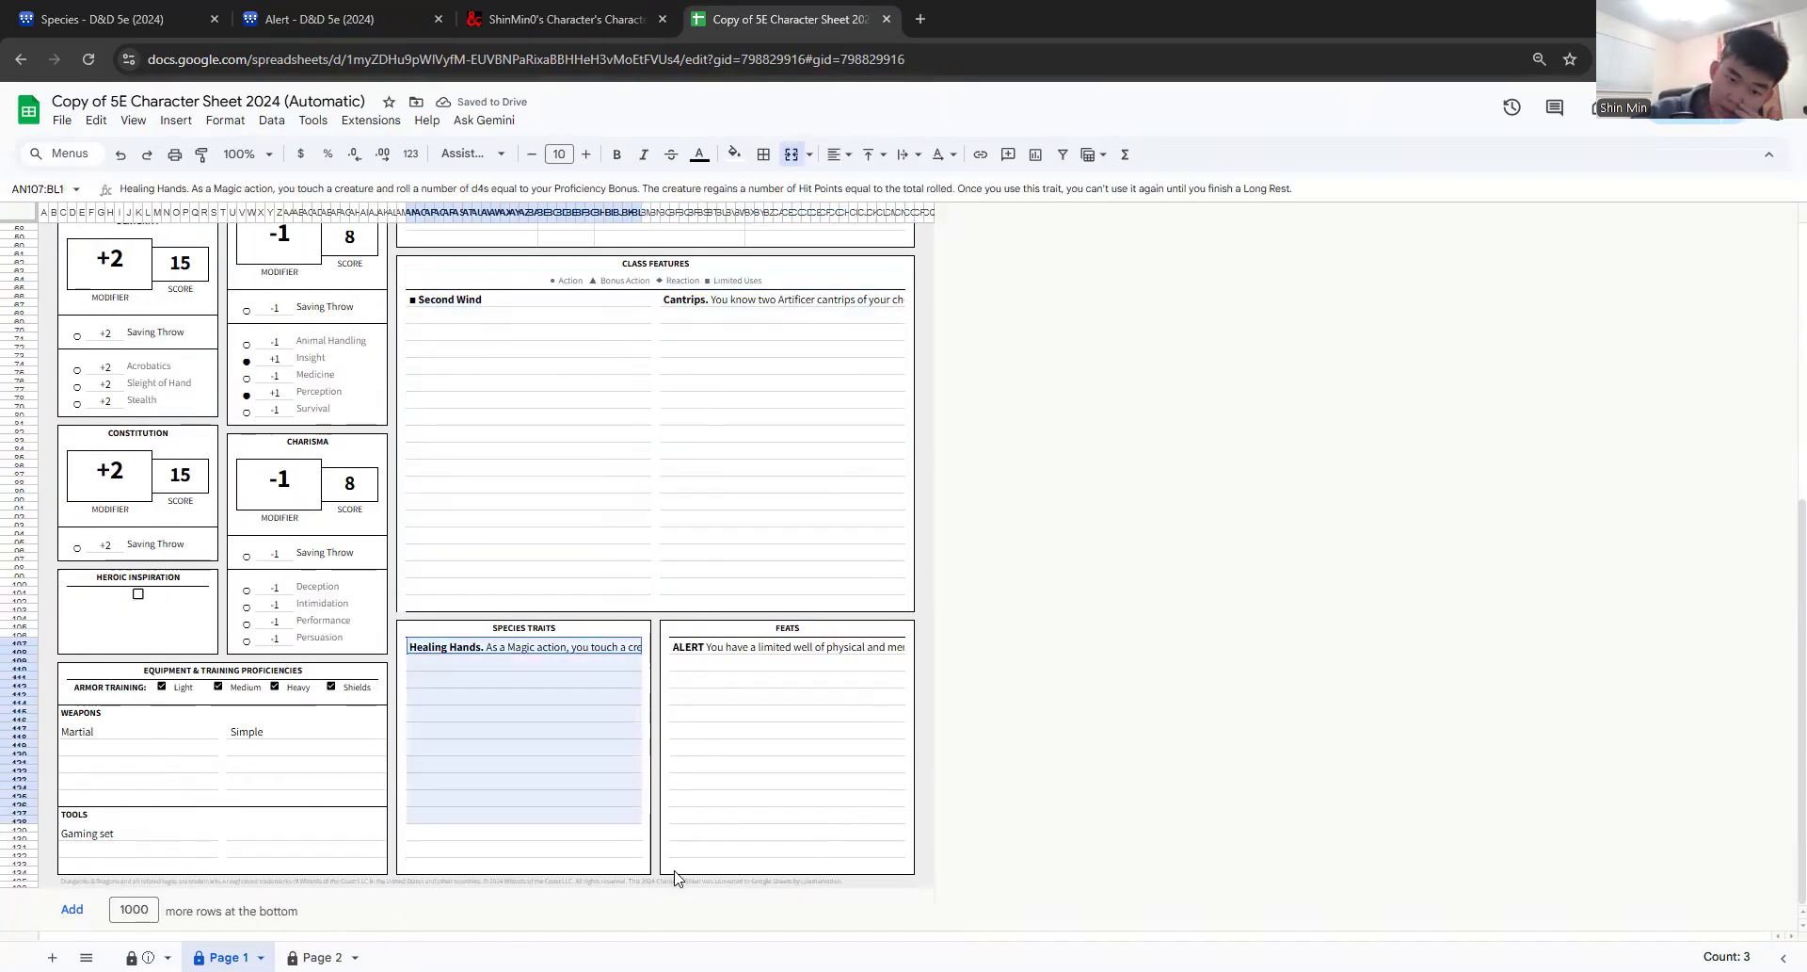
pyautogui.moveTo(108, 687); pyautogui.dragTo(371, 855)
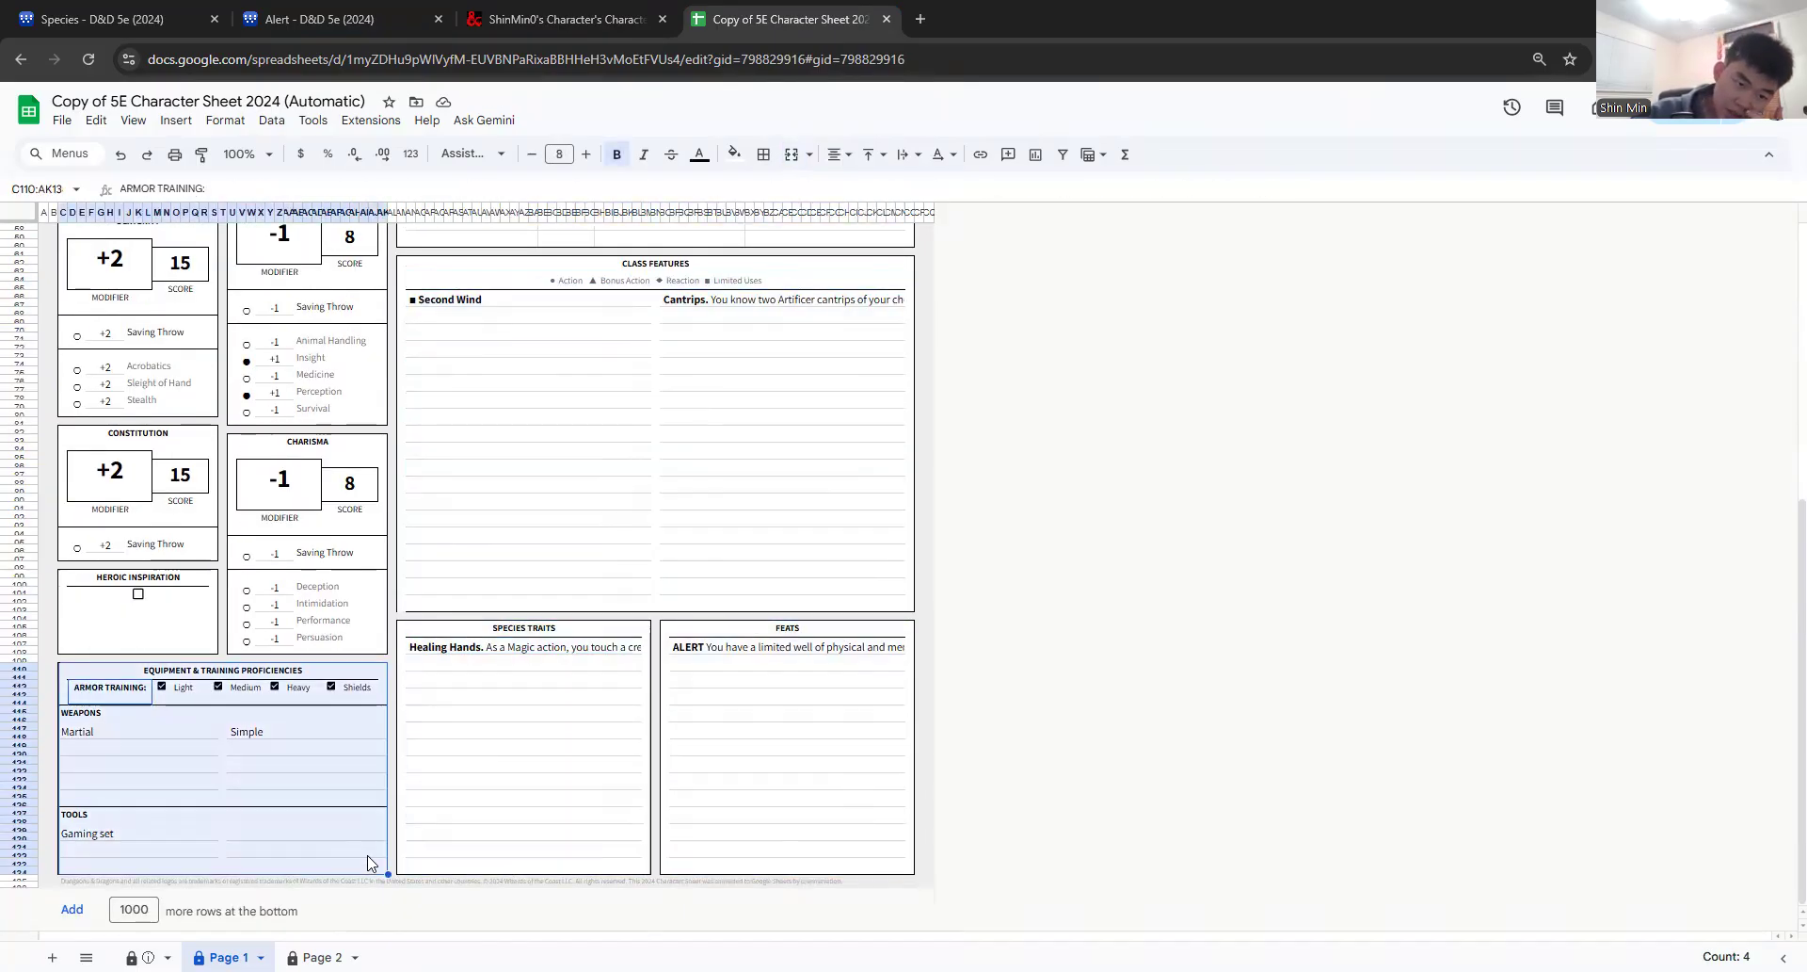
pyautogui.scroll(1, 365, 781)
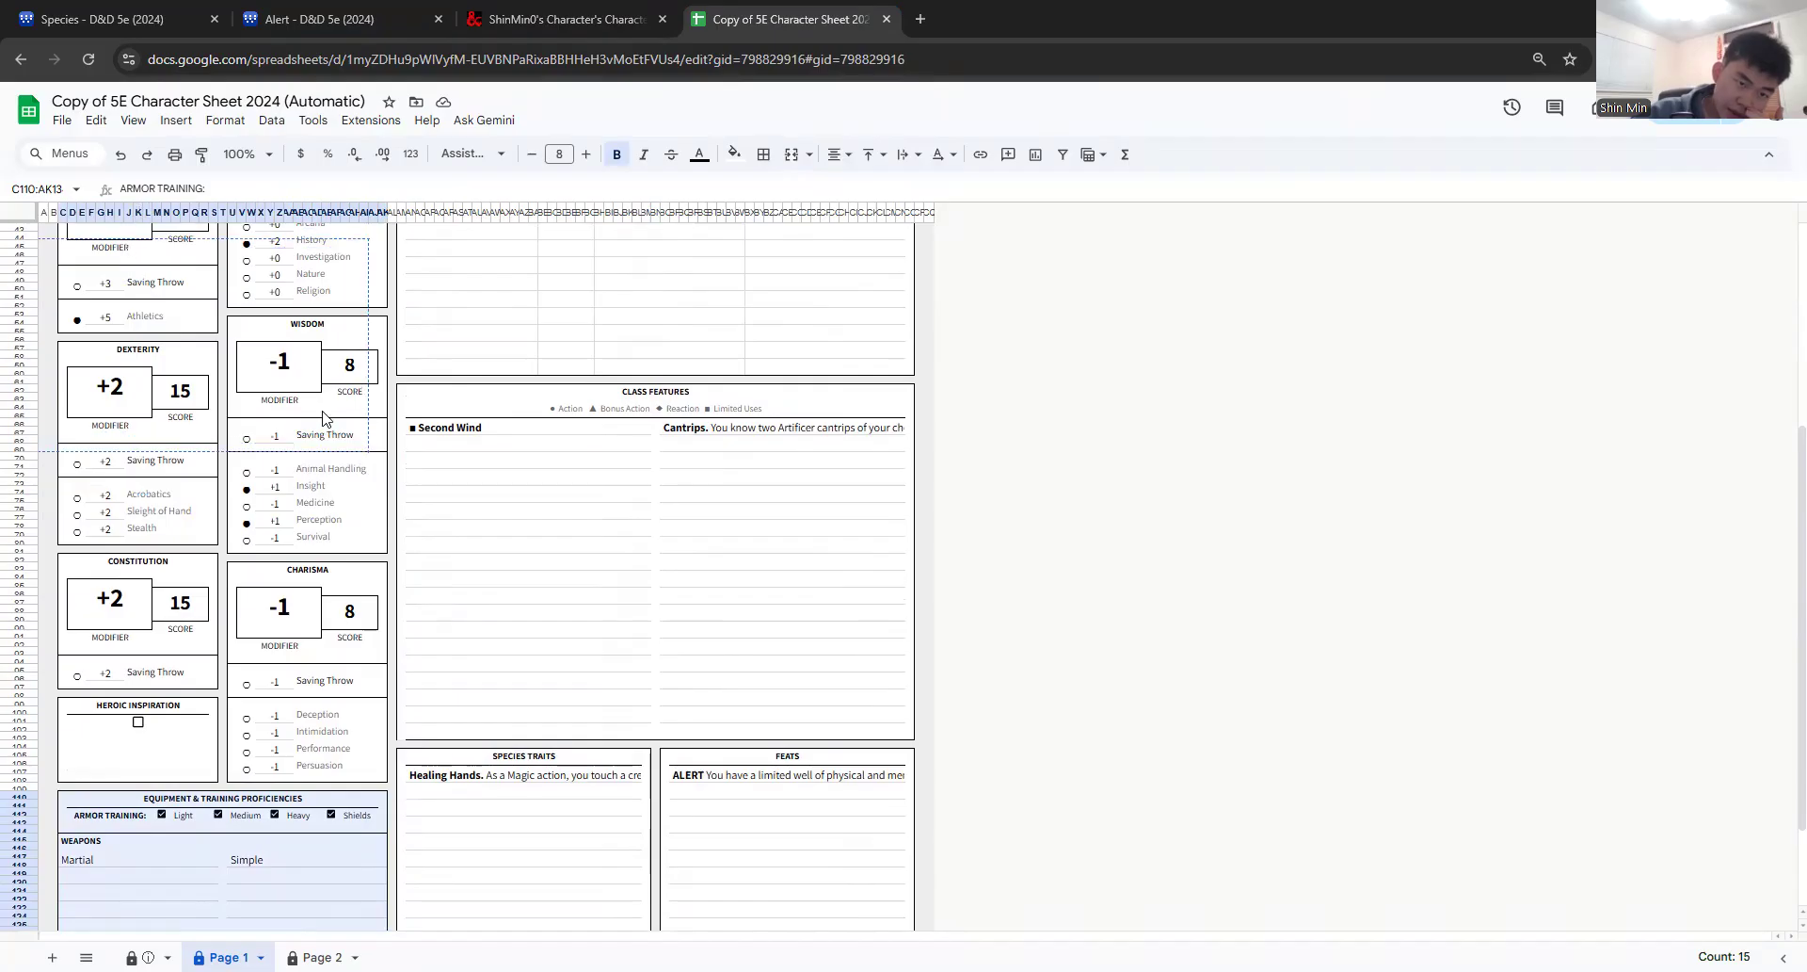
pyautogui.hotkey('ctrl', 'a')
pyautogui.press('Escape')
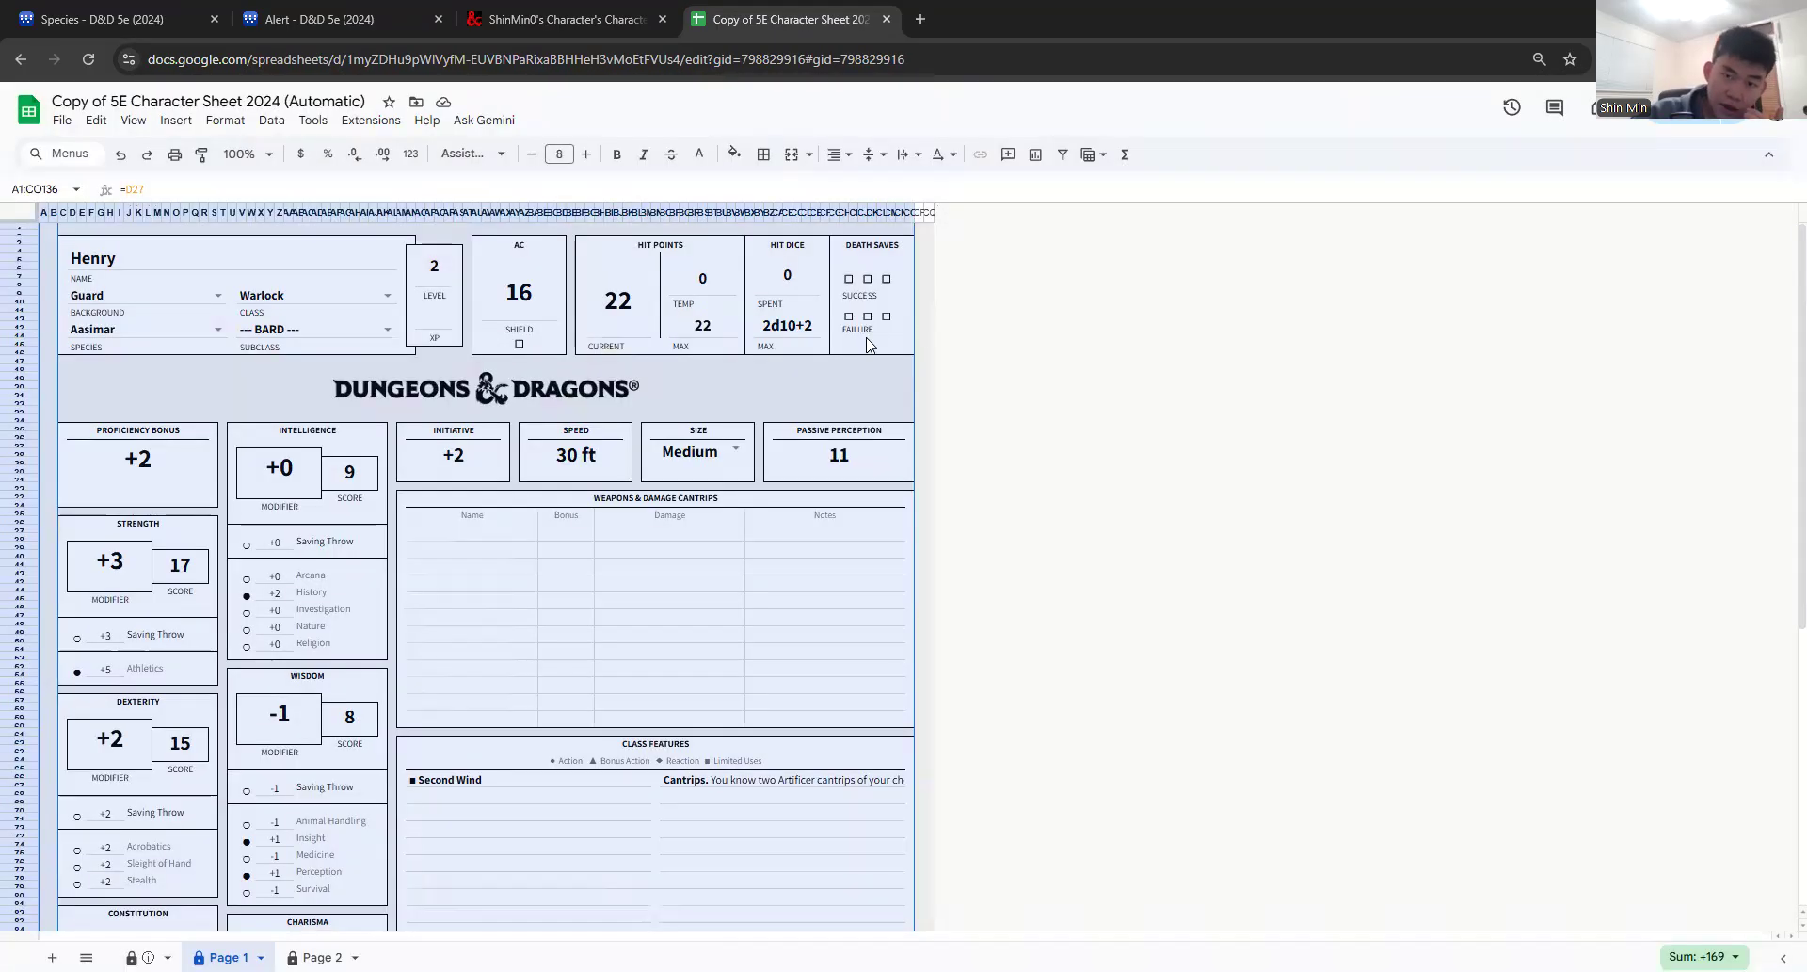
pyautogui.click(887, 373)
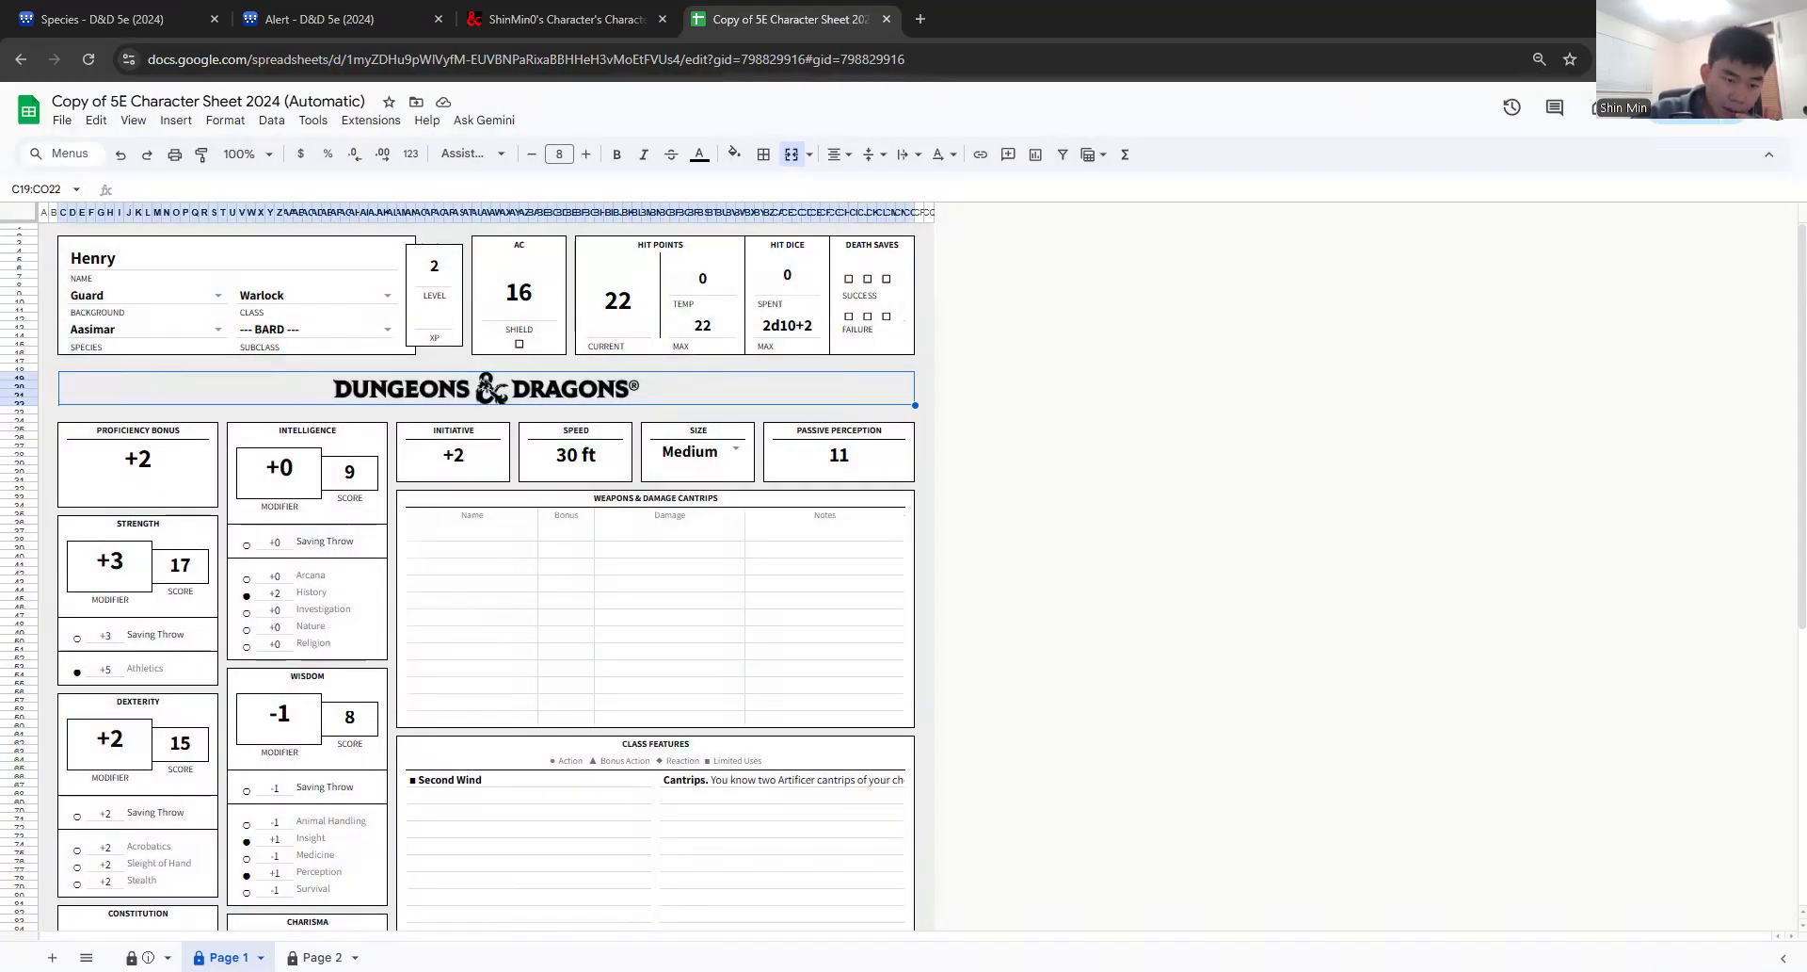
# Step: Compare the Equipment entry on Page 2 of the sheet with the character's inventory on D&D Beyond
pyautogui.click(316, 957)
pyautogui.scroll(-2, 807, 794)
pyautogui.scroll(1, 810, 795)
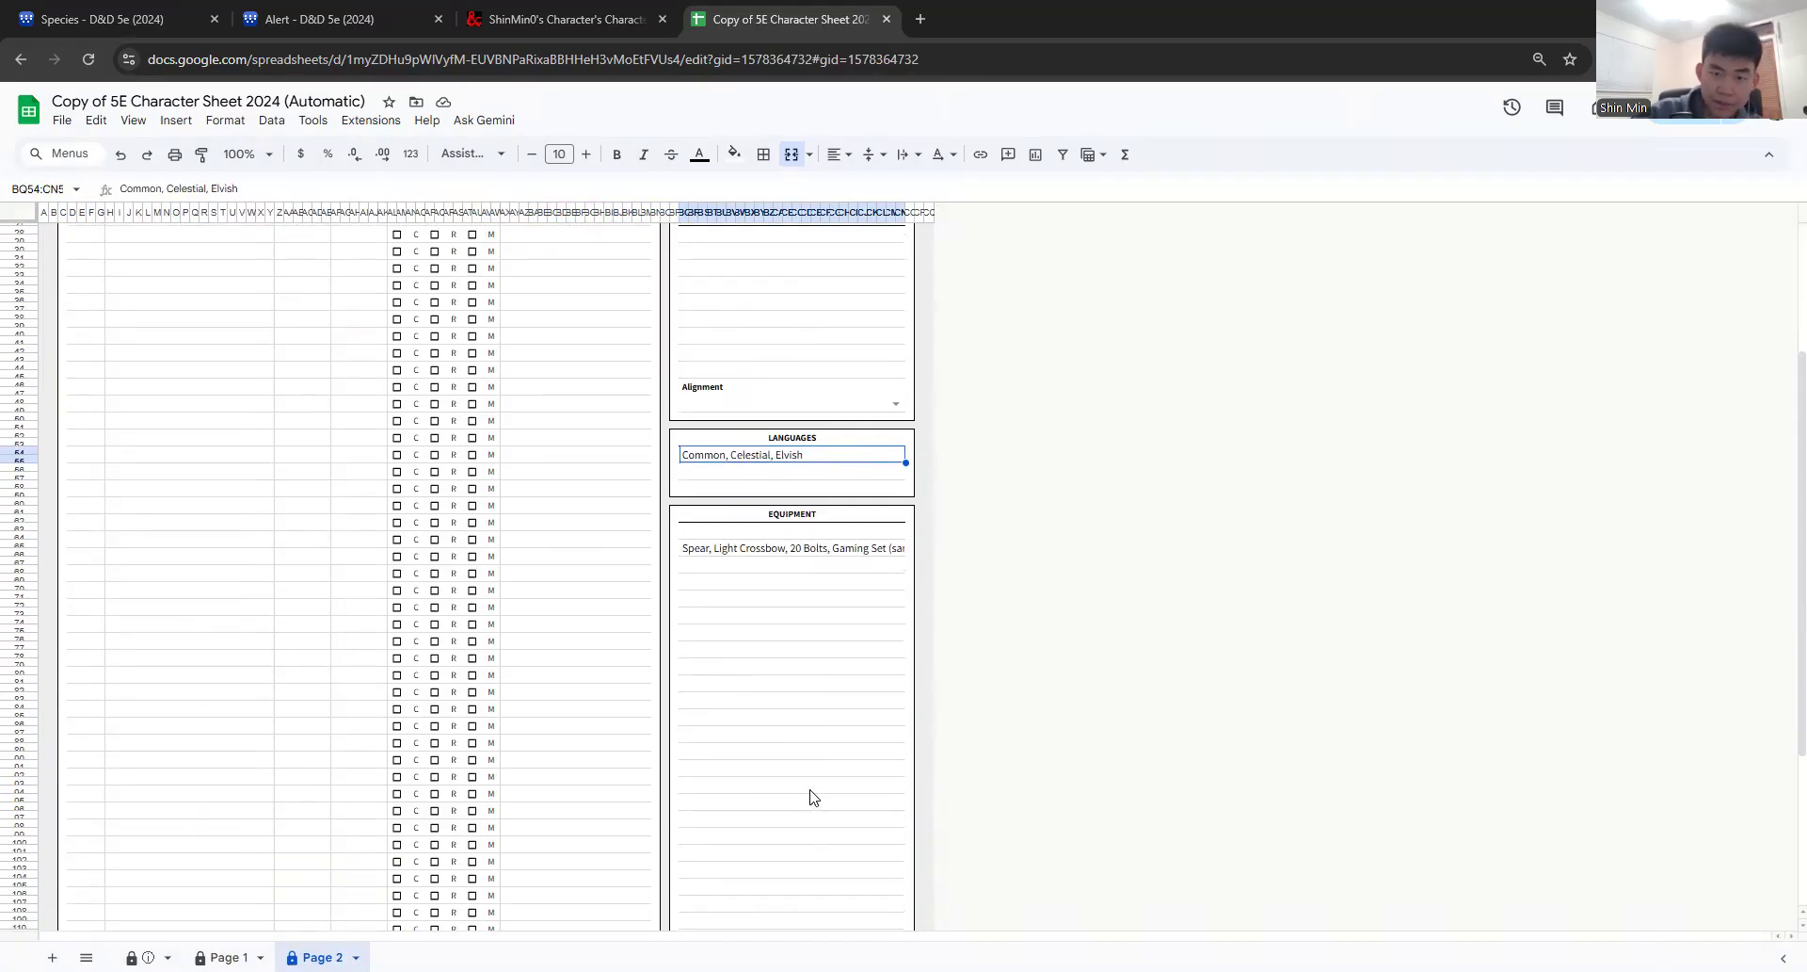
pyautogui.click(817, 594)
pyautogui.click(565, 19)
pyautogui.scroll(-5, 1031, 695)
pyautogui.scroll(3, 1031, 695)
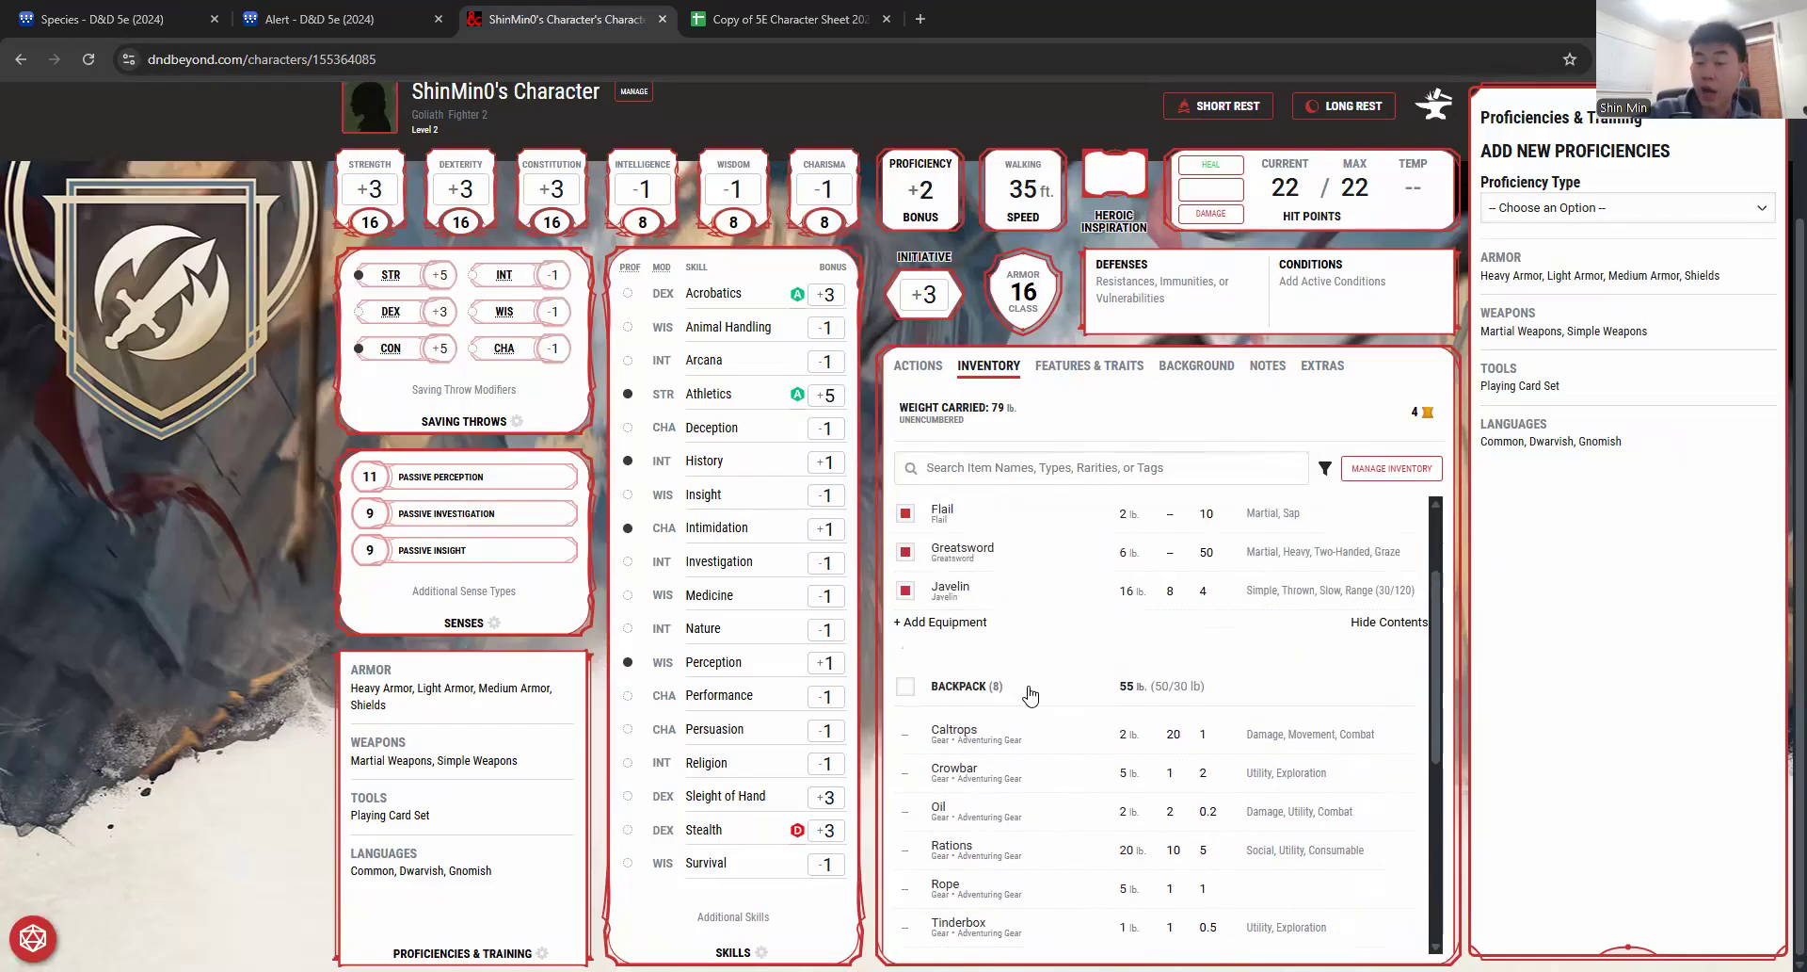
pyautogui.click(828, 19)
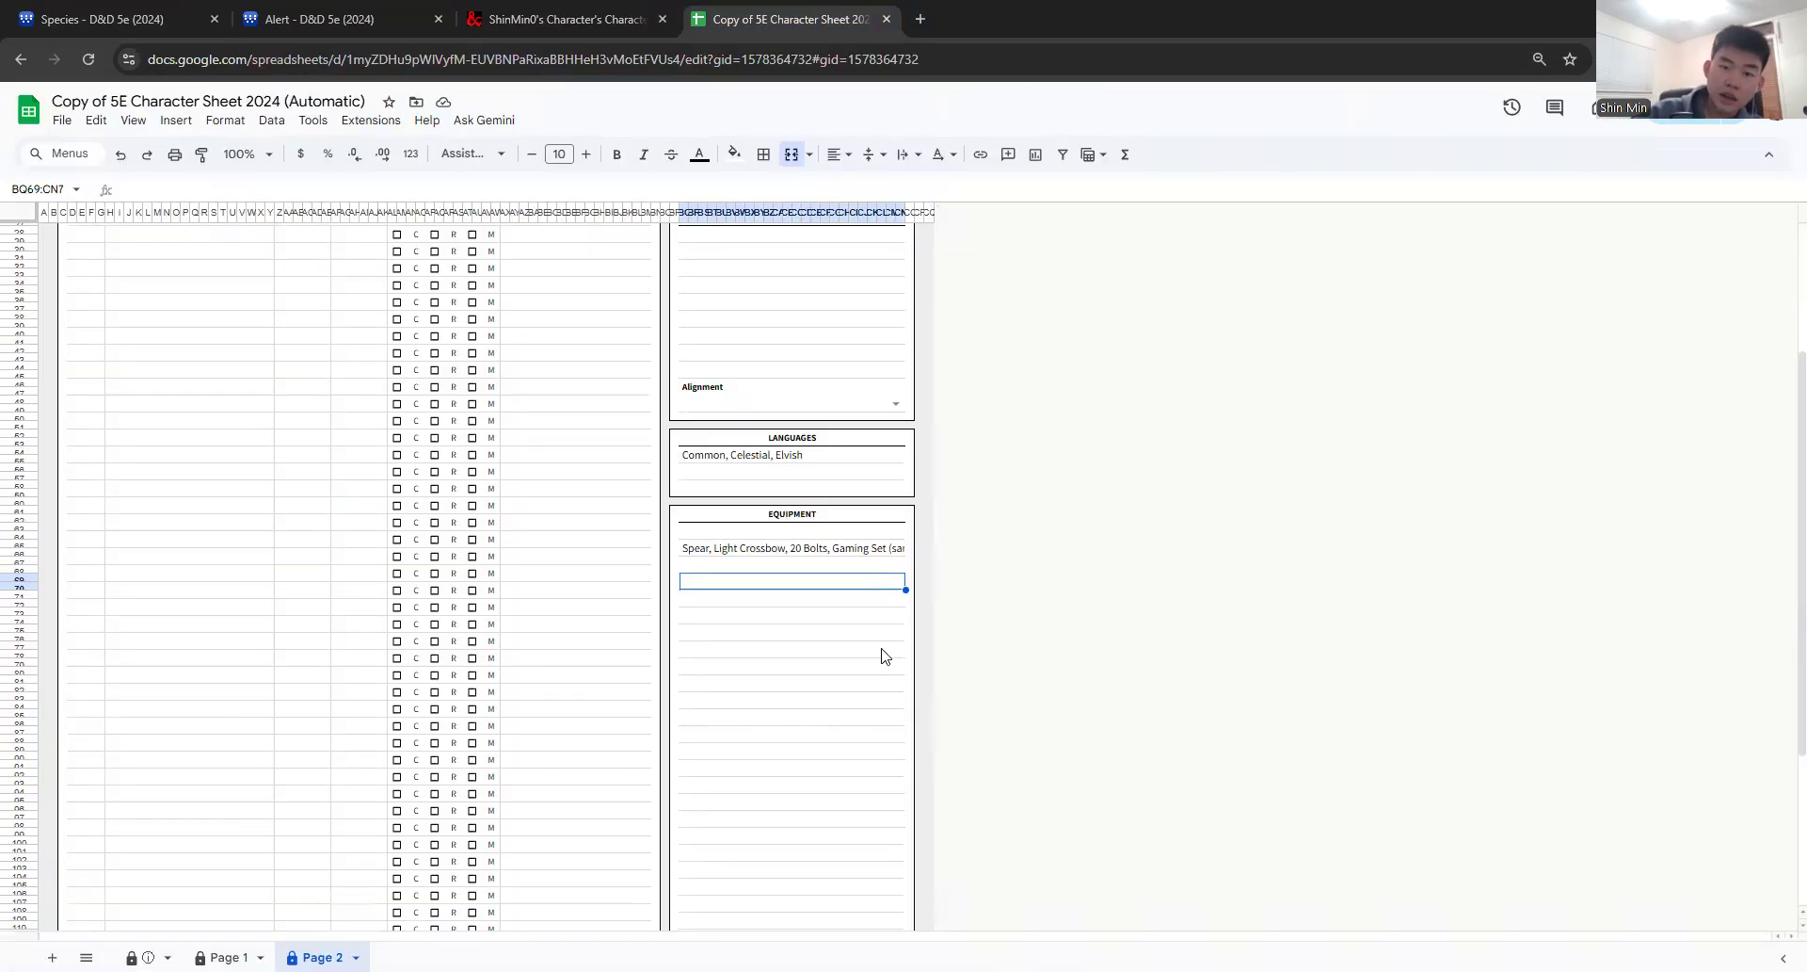
pyautogui.click(757, 565)
pyautogui.click(766, 549)
pyautogui.doubleClick(765, 549)
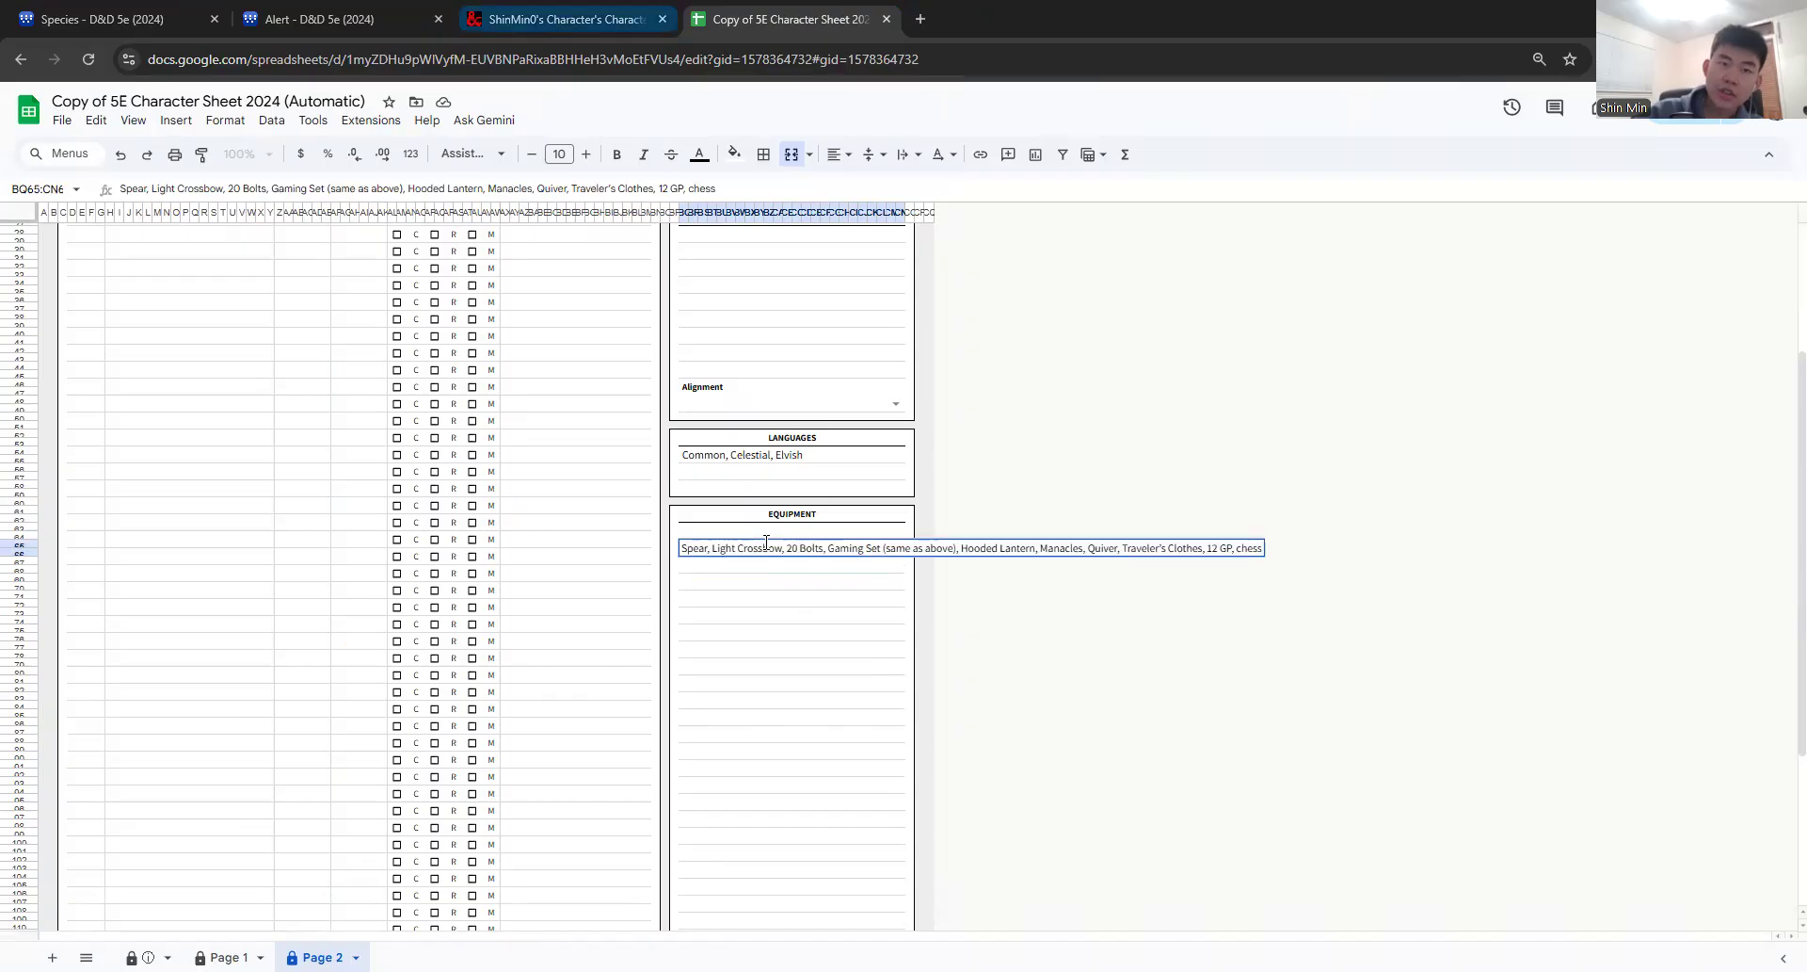
# Step: Copy the D&D Beyond character page's URL and paste it into the Equipment line below the item list in Google Sheets
pyautogui.click(565, 19)
pyautogui.scroll(1, 1564, 491)
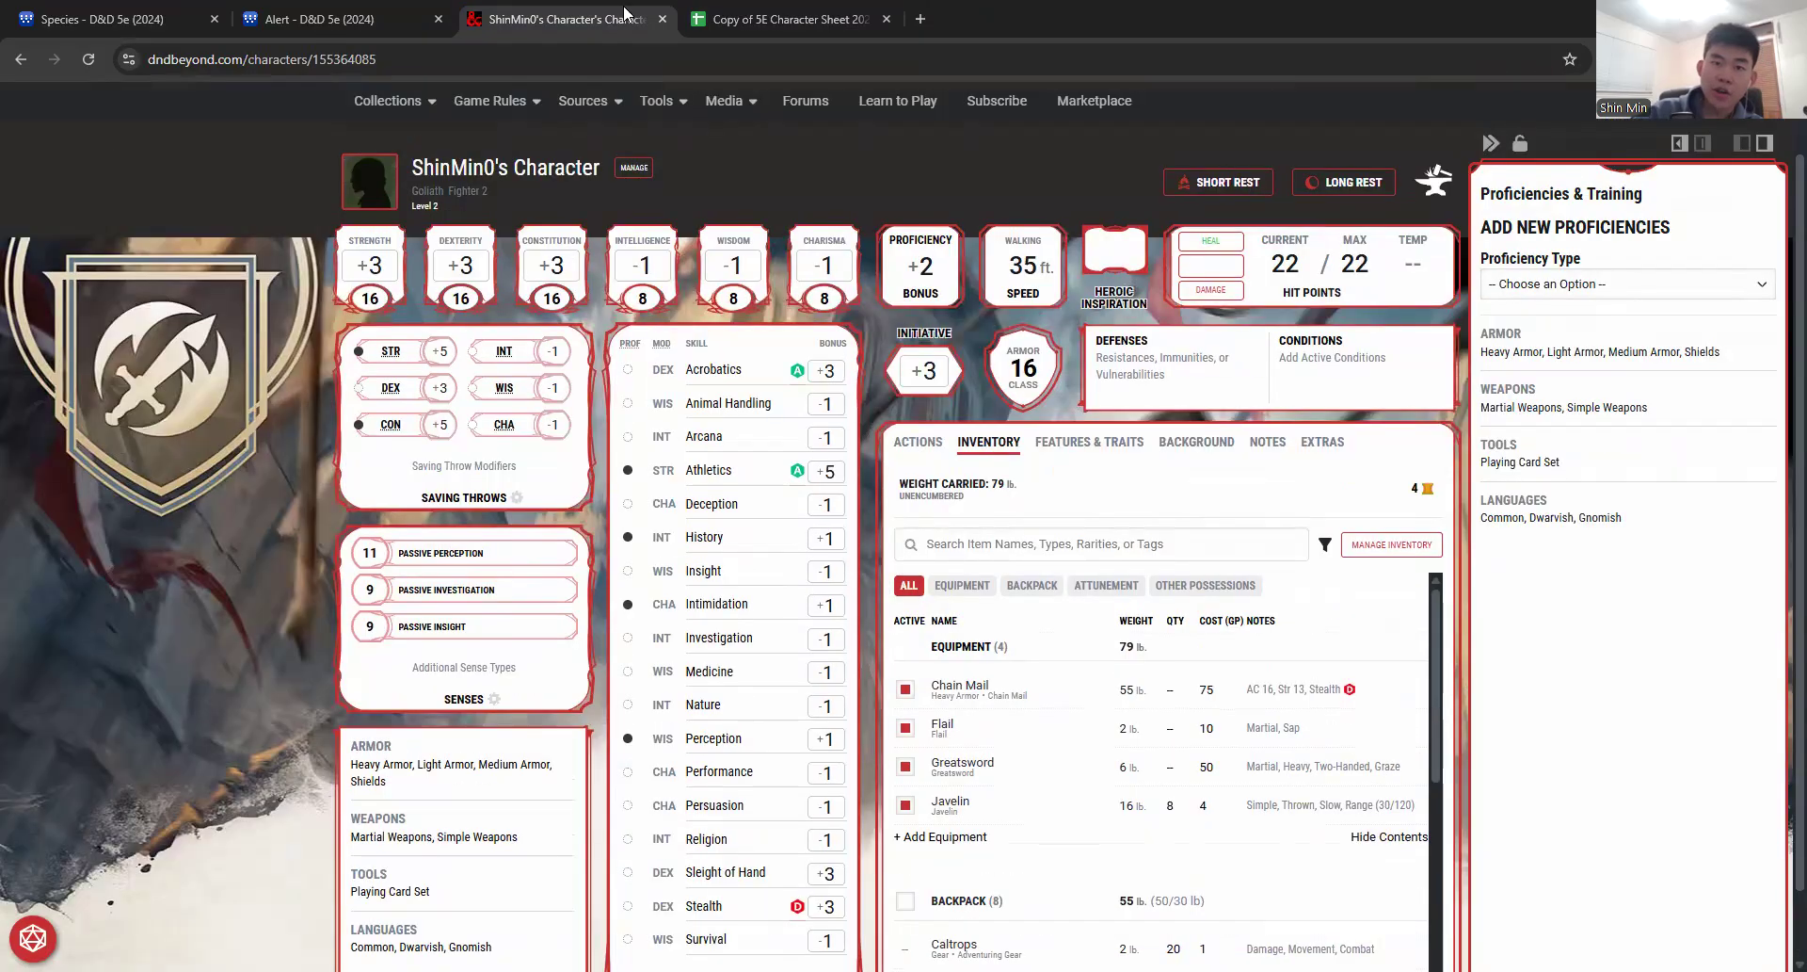
pyautogui.click(602, 58)
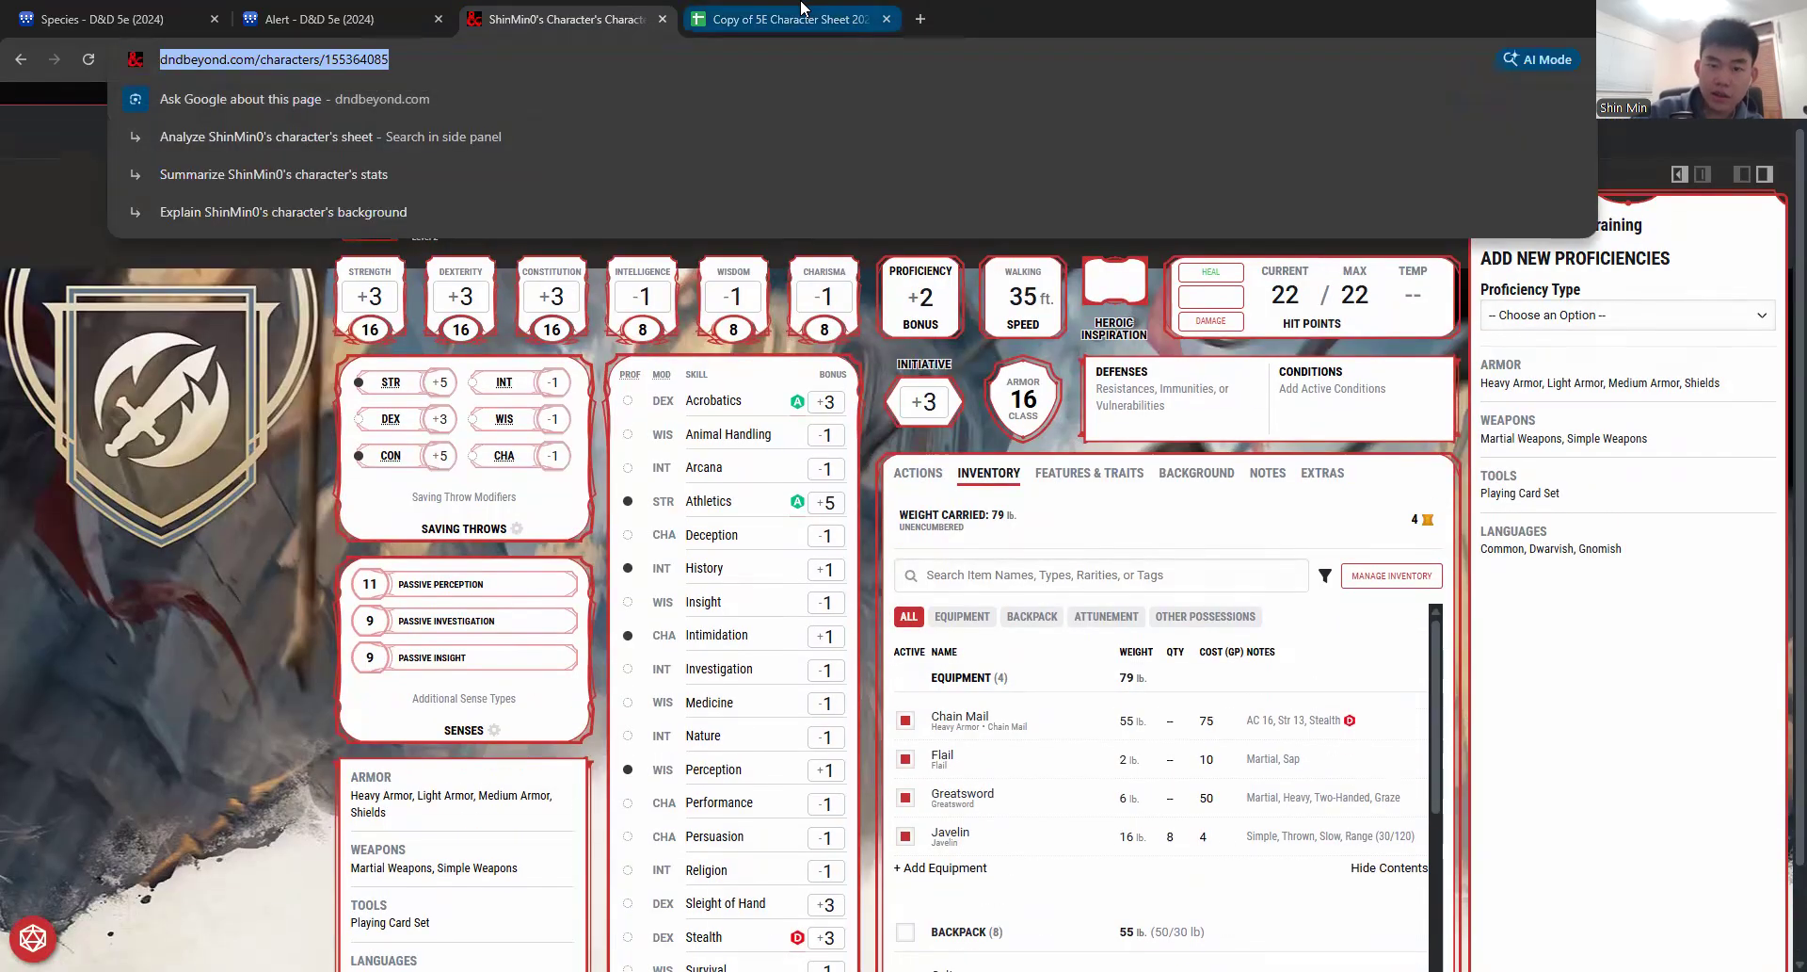
pyautogui.hotkey('ctrl', 'c')
pyautogui.click(800, 17)
pyautogui.click(750, 565)
pyautogui.hotkey('ctrl', 'v')
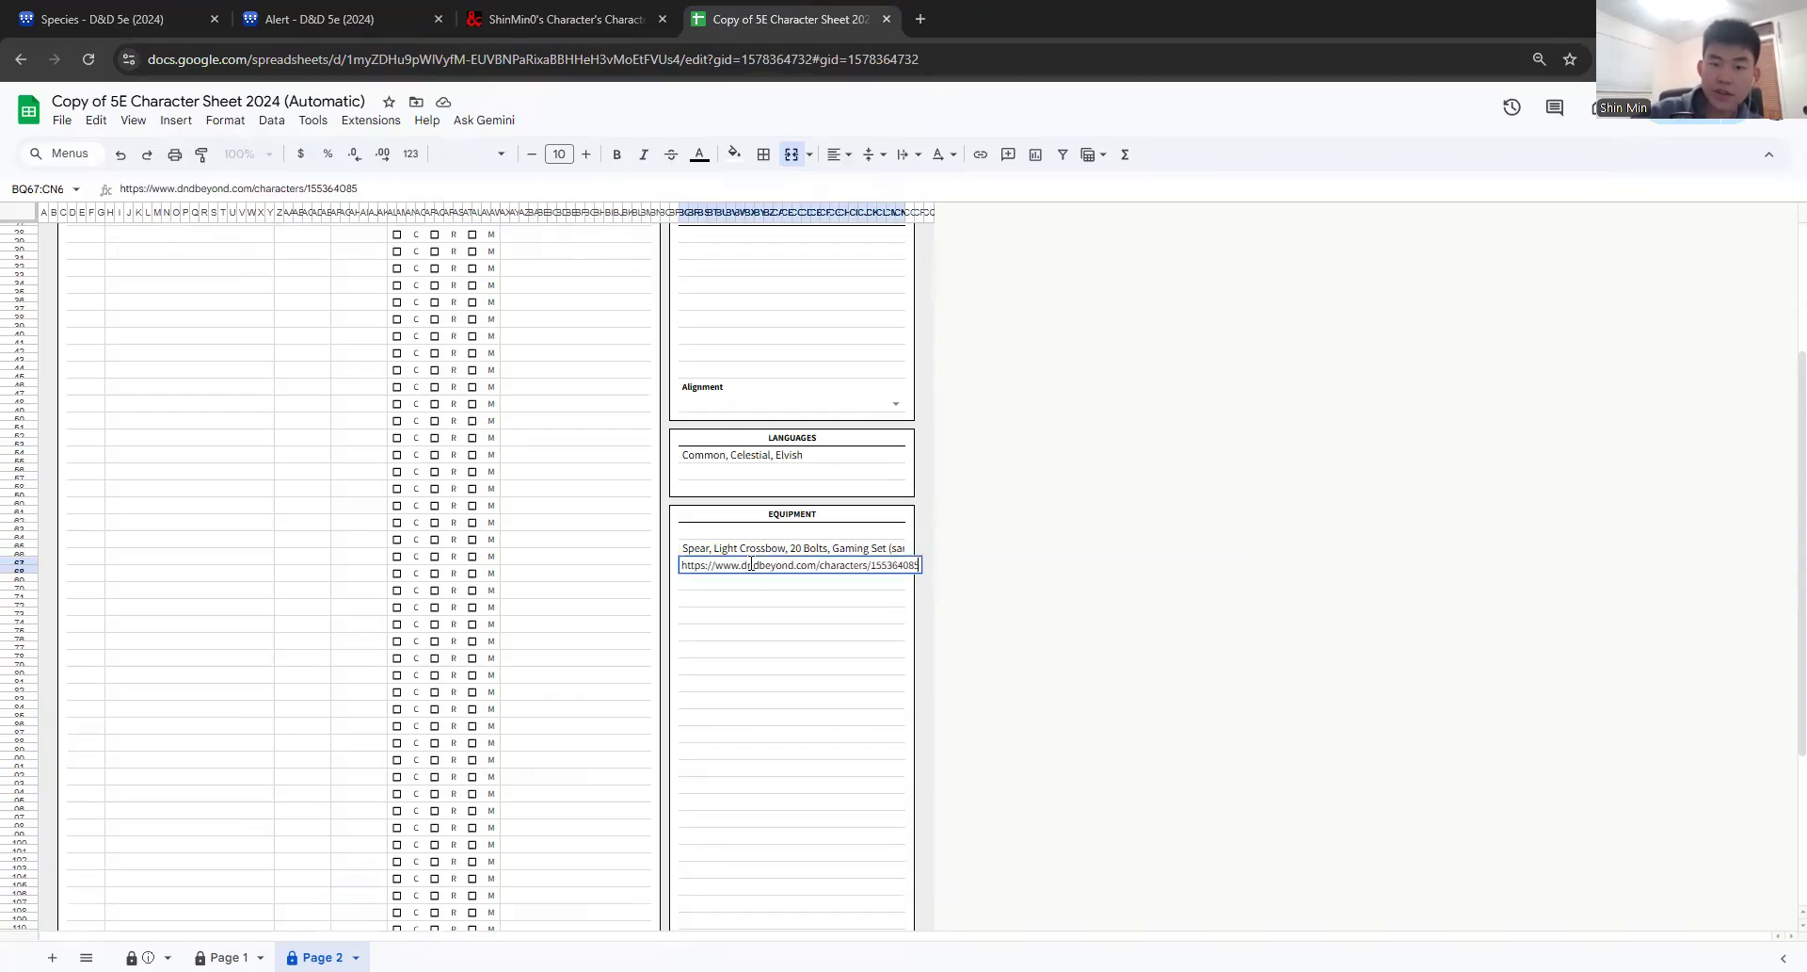
# Step: Switch to D&D Beyond and read the details of the Oil, Waterskin, Tinderbox and Caltrops in the backpack inventory
pyautogui.click(564, 19)
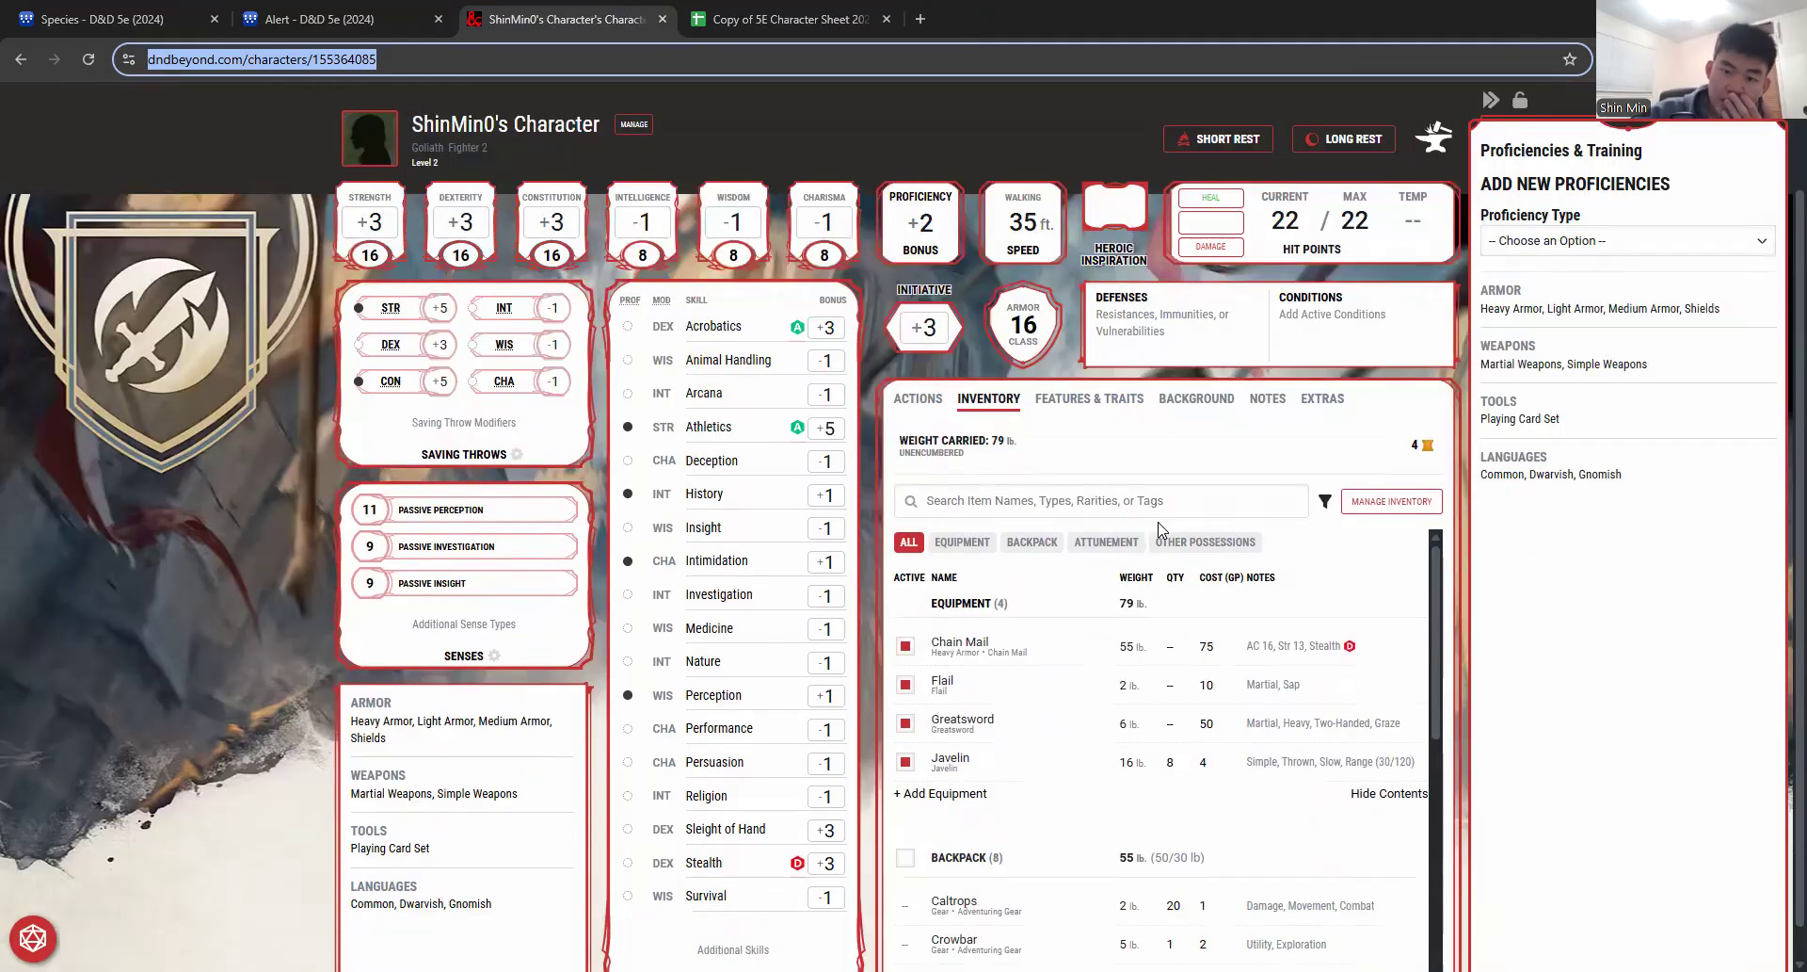
pyautogui.scroll(-2, 1159, 530)
pyautogui.scroll(-2, 939, 644)
pyautogui.click(938, 640)
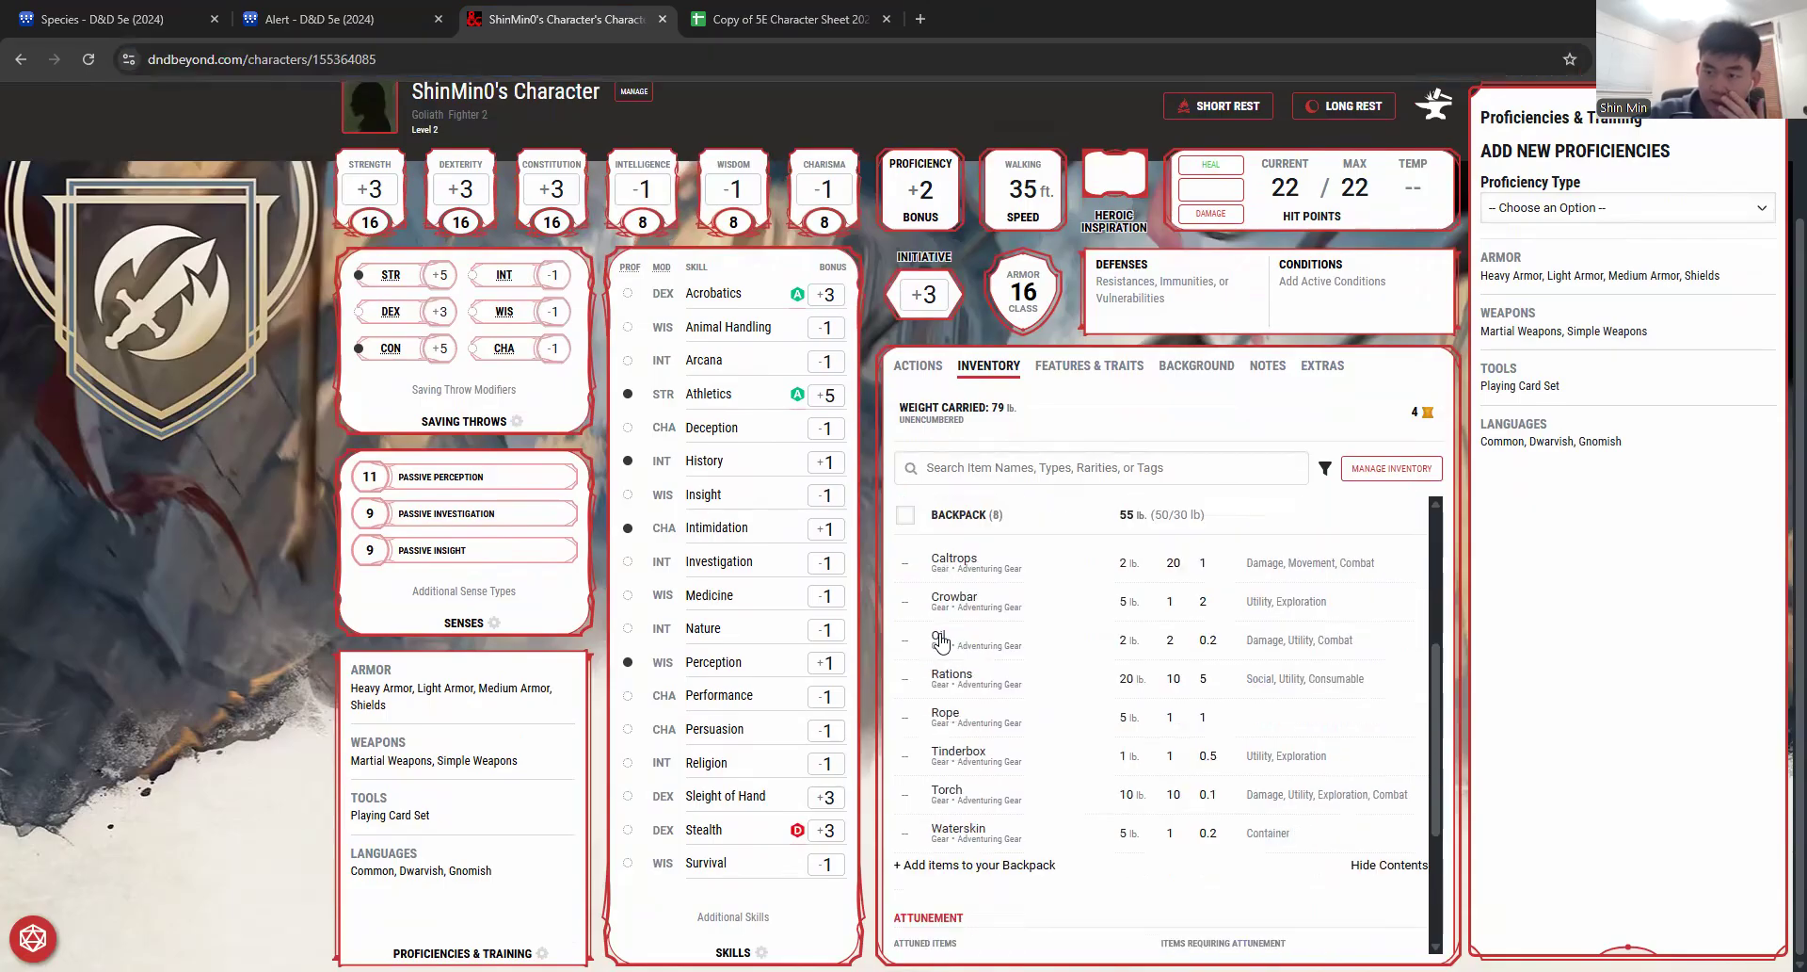
pyautogui.scroll(-1, 1579, 356)
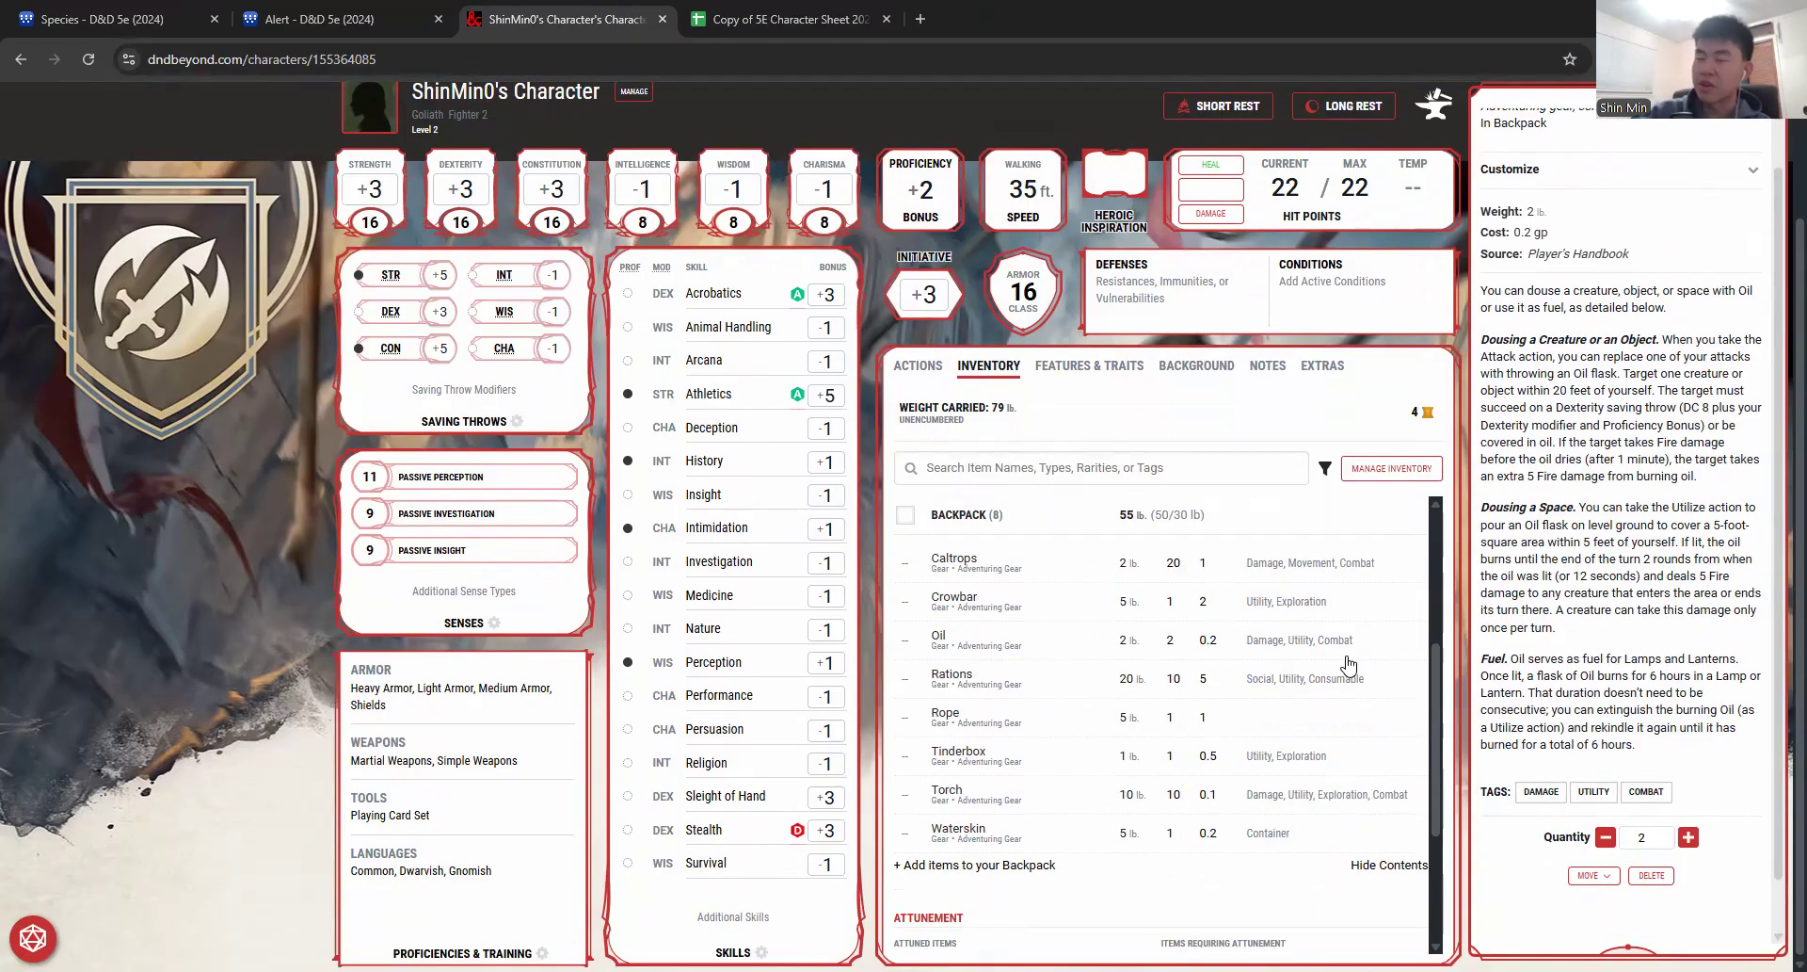
pyautogui.click(958, 833)
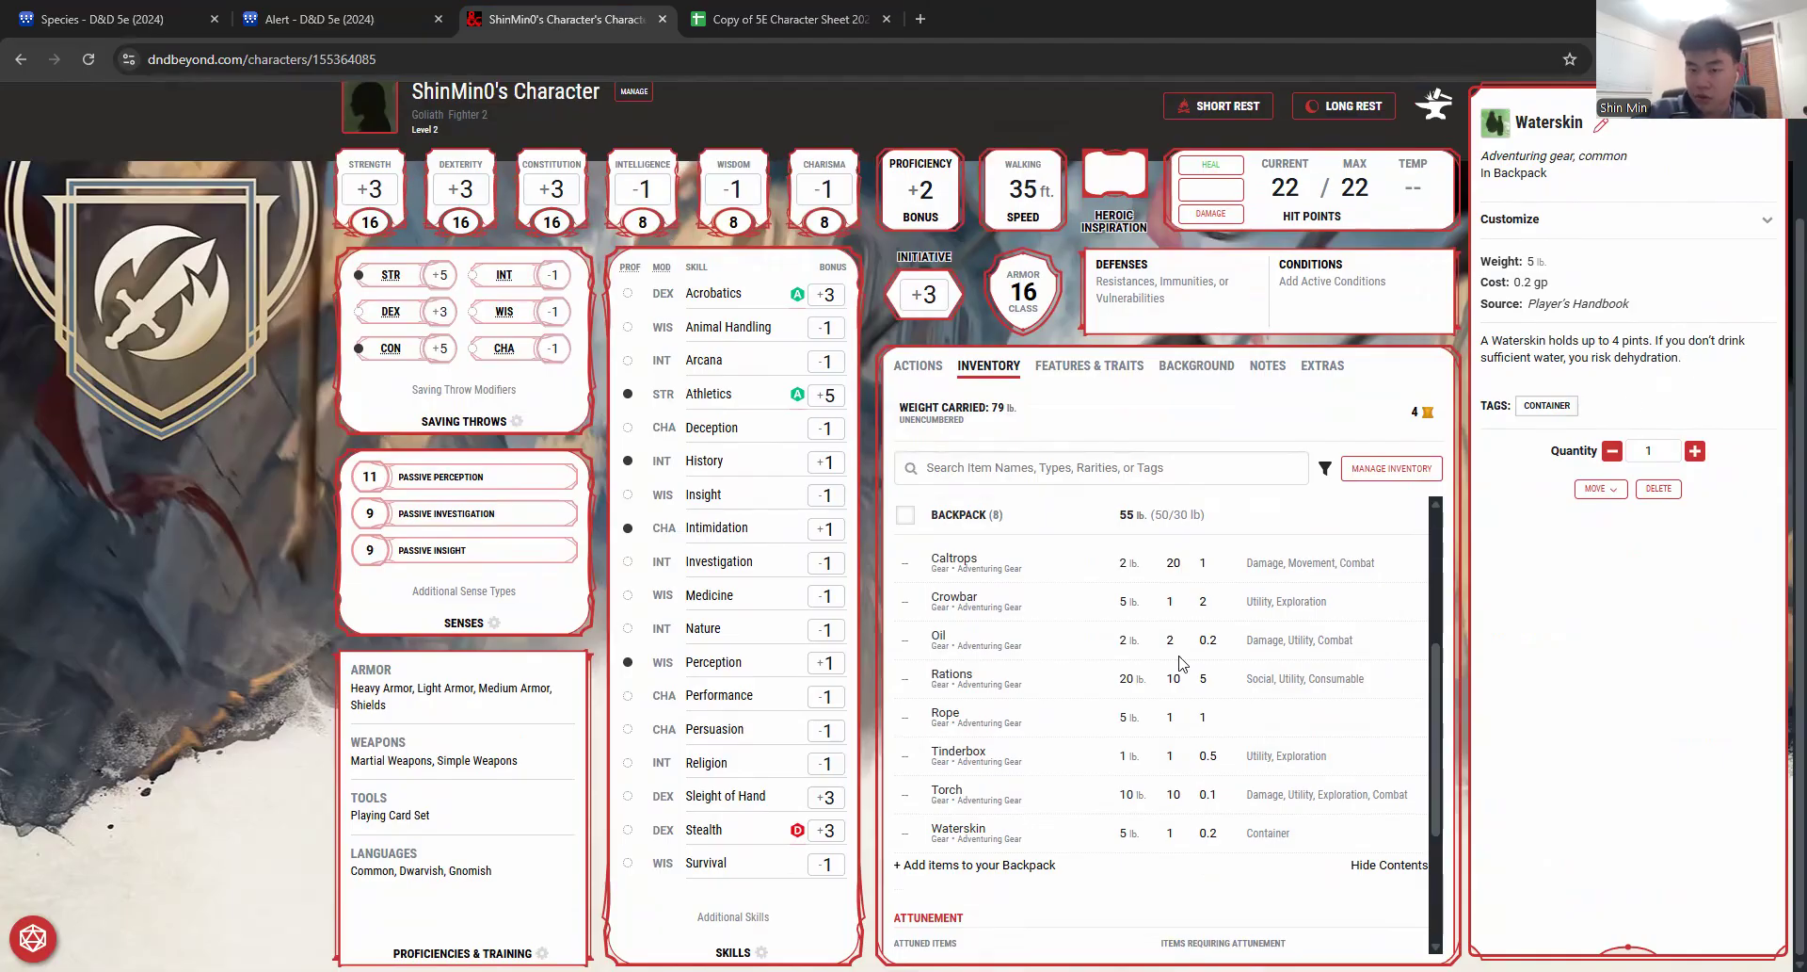
pyautogui.click(959, 755)
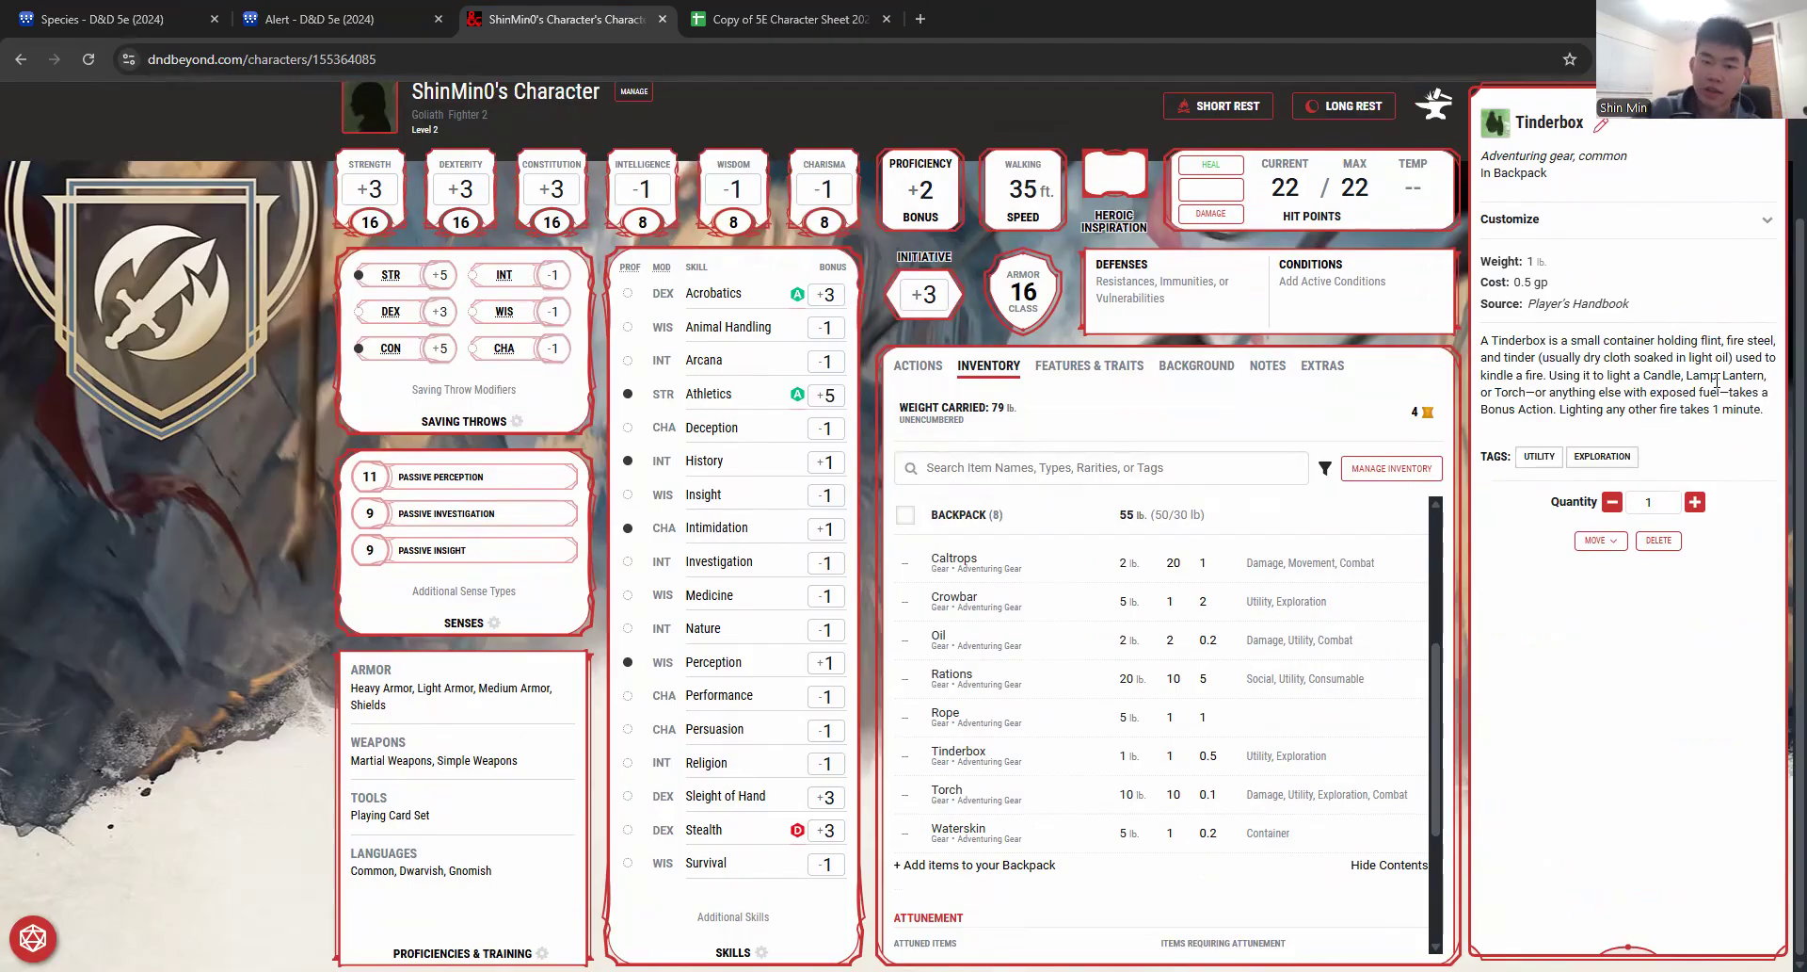
pyautogui.click(993, 651)
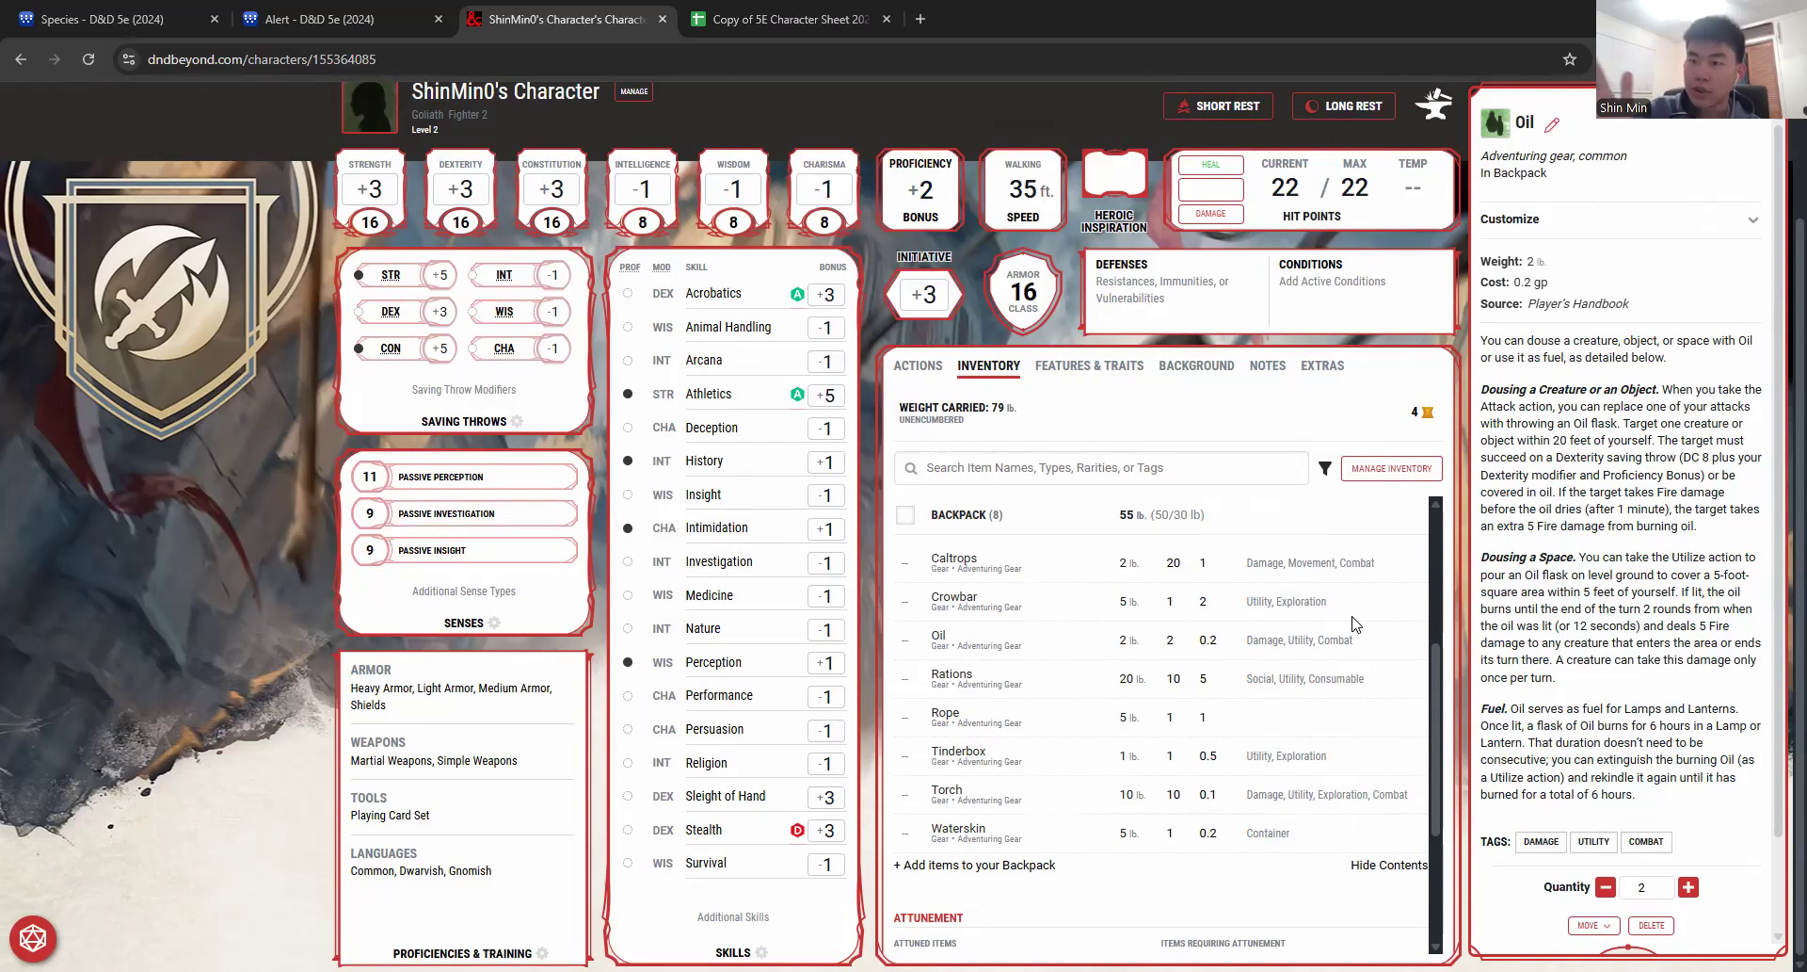
pyautogui.click(953, 567)
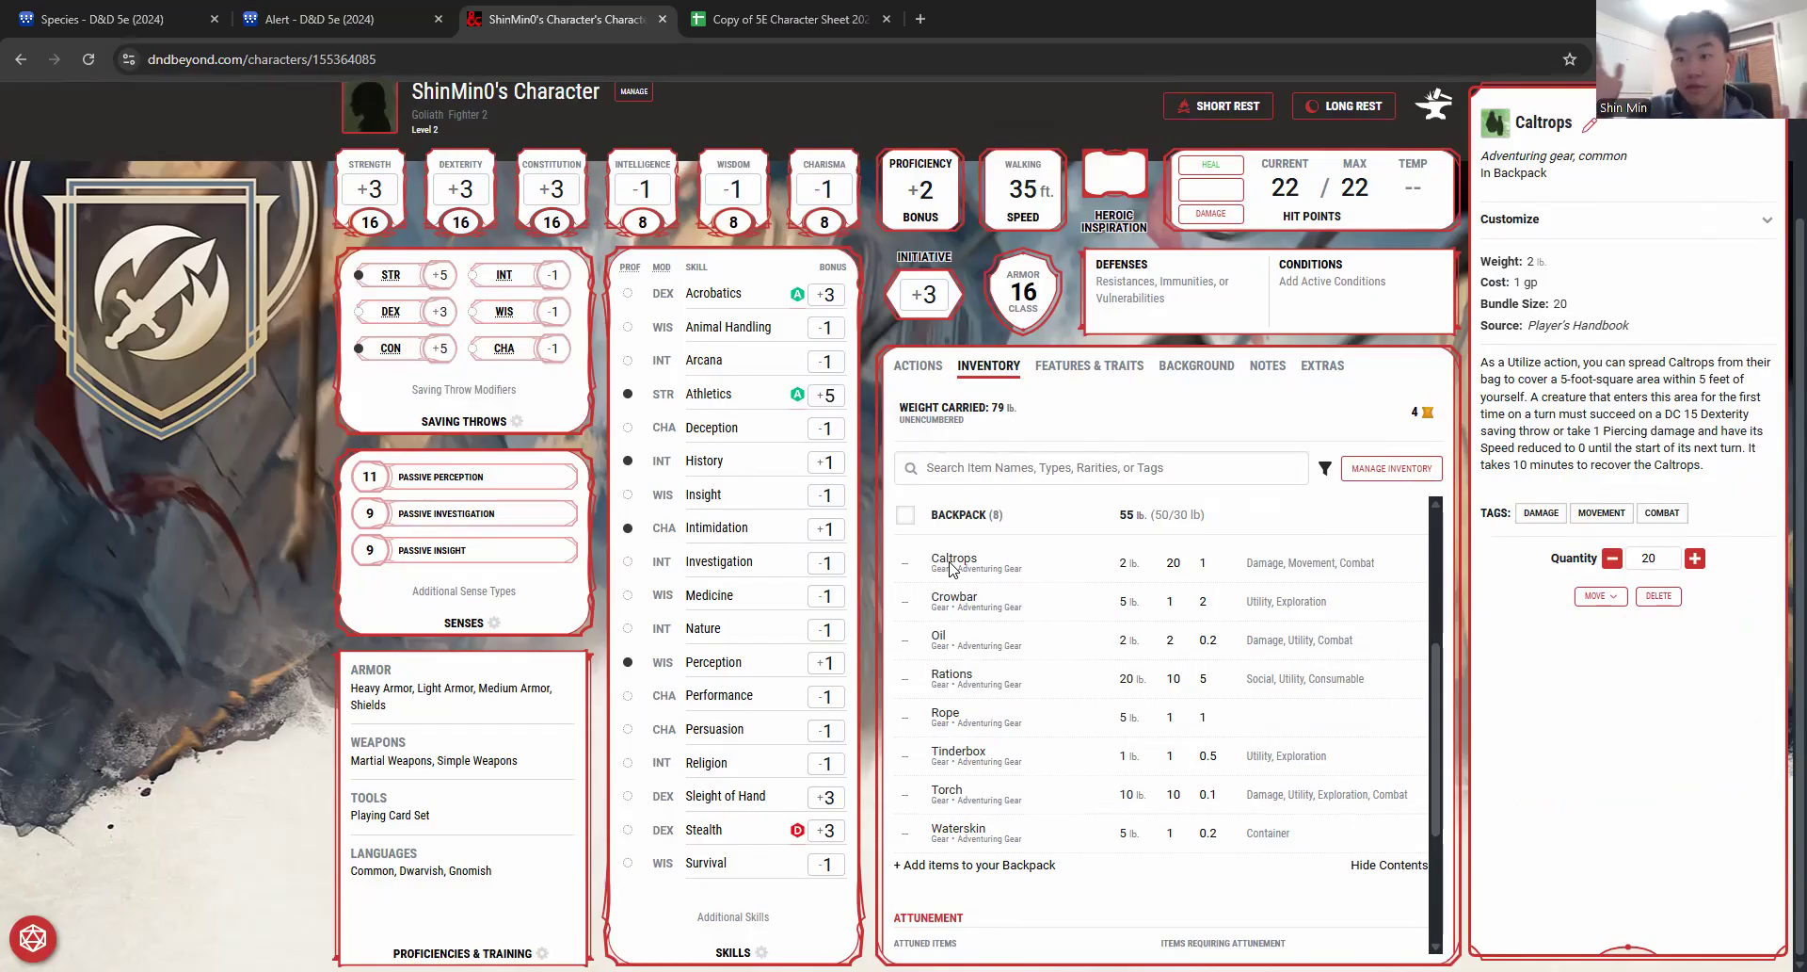
pyautogui.scroll(3, 953, 568)
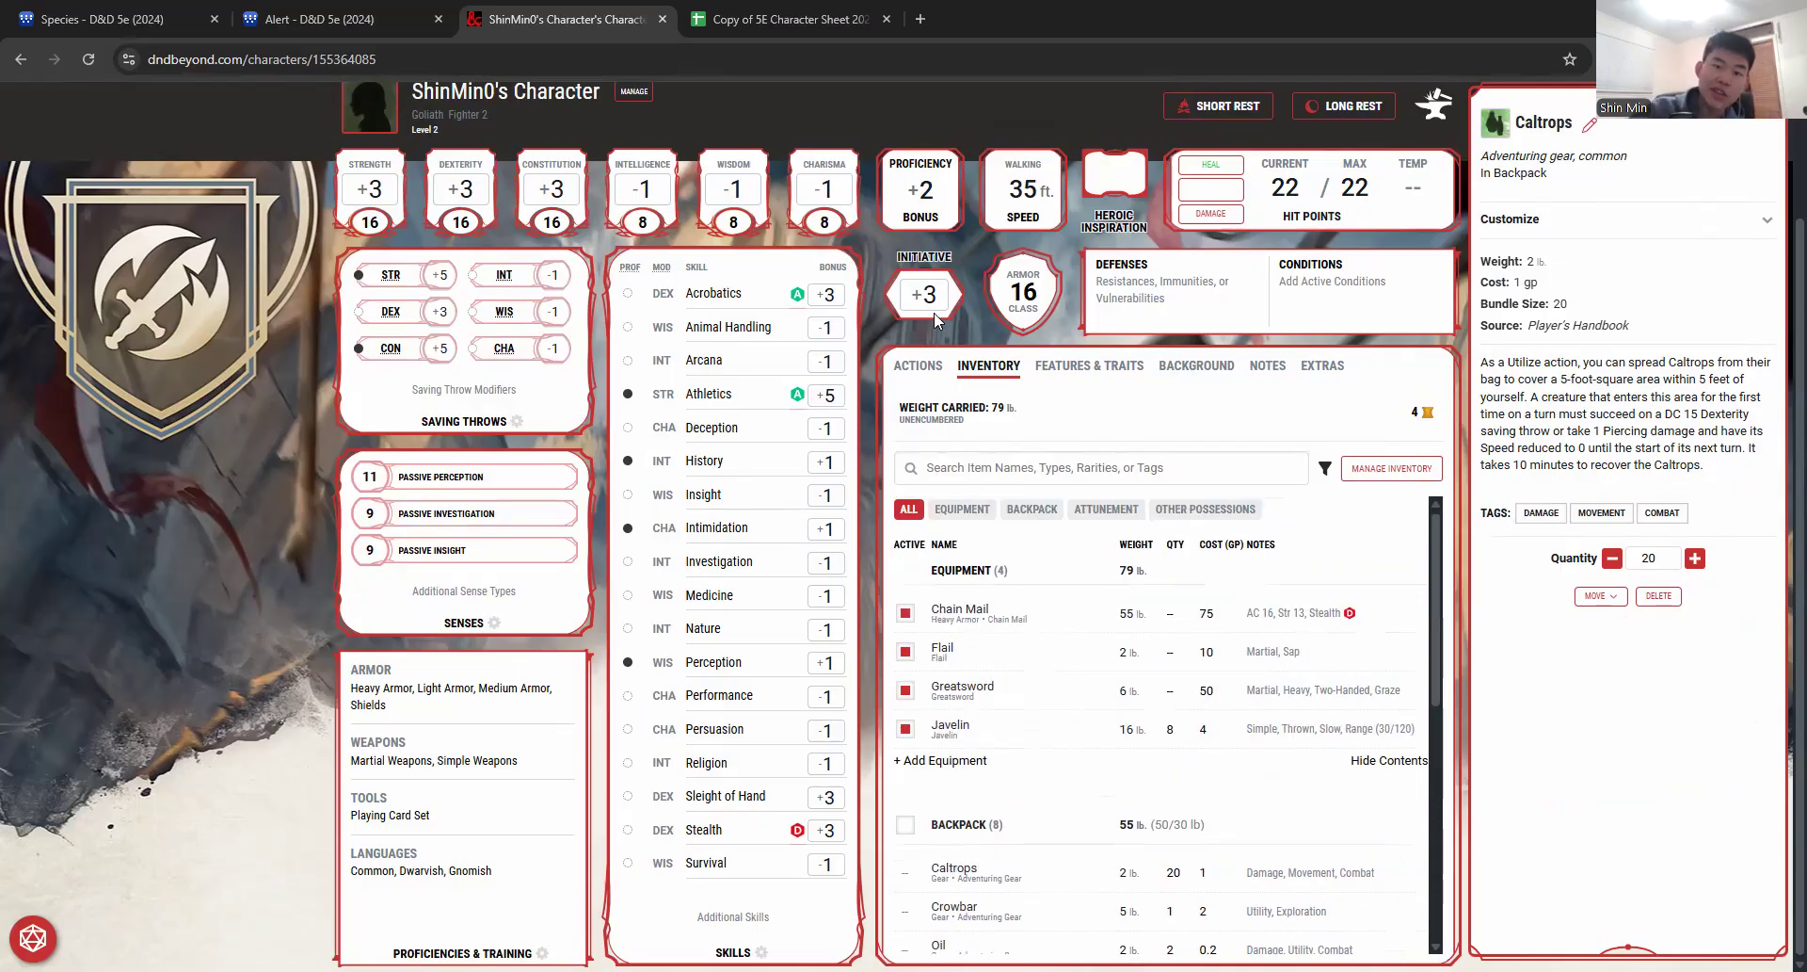
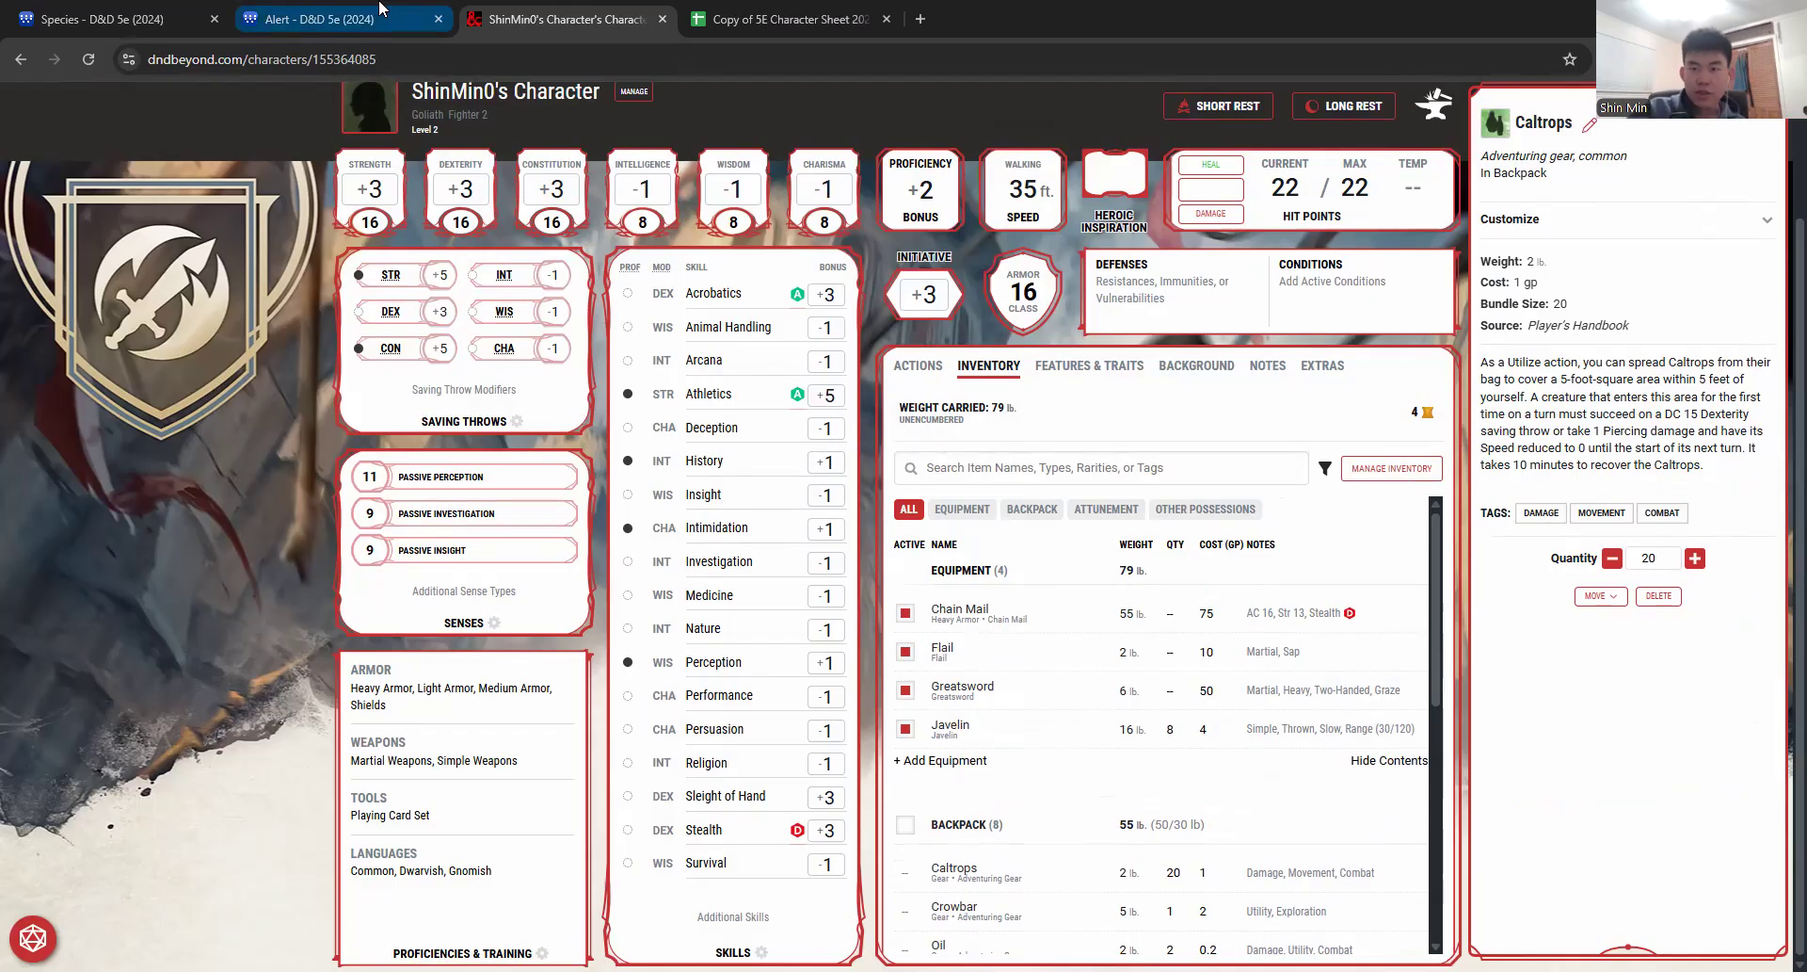
# Step: Return to the Google Sheets character sheet and make the pasted character URL in the Equipment section a link
pyautogui.moveTo(384, 9)
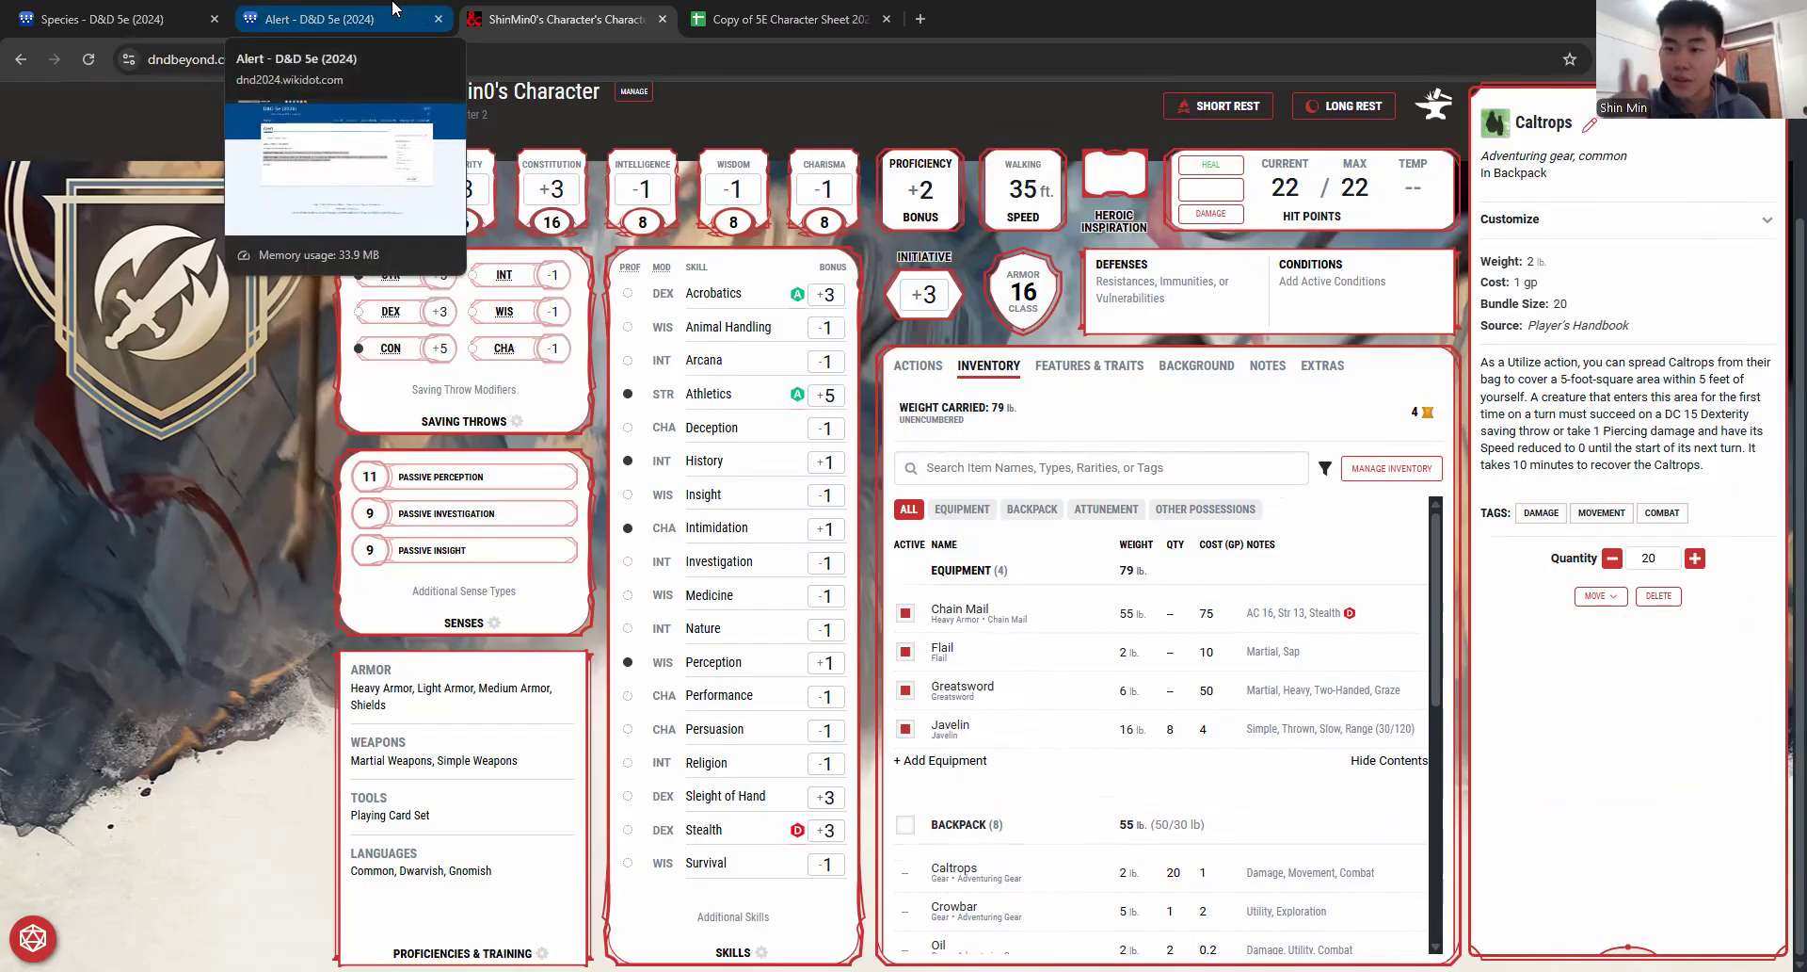
pyautogui.click(392, 8)
pyautogui.click(782, 19)
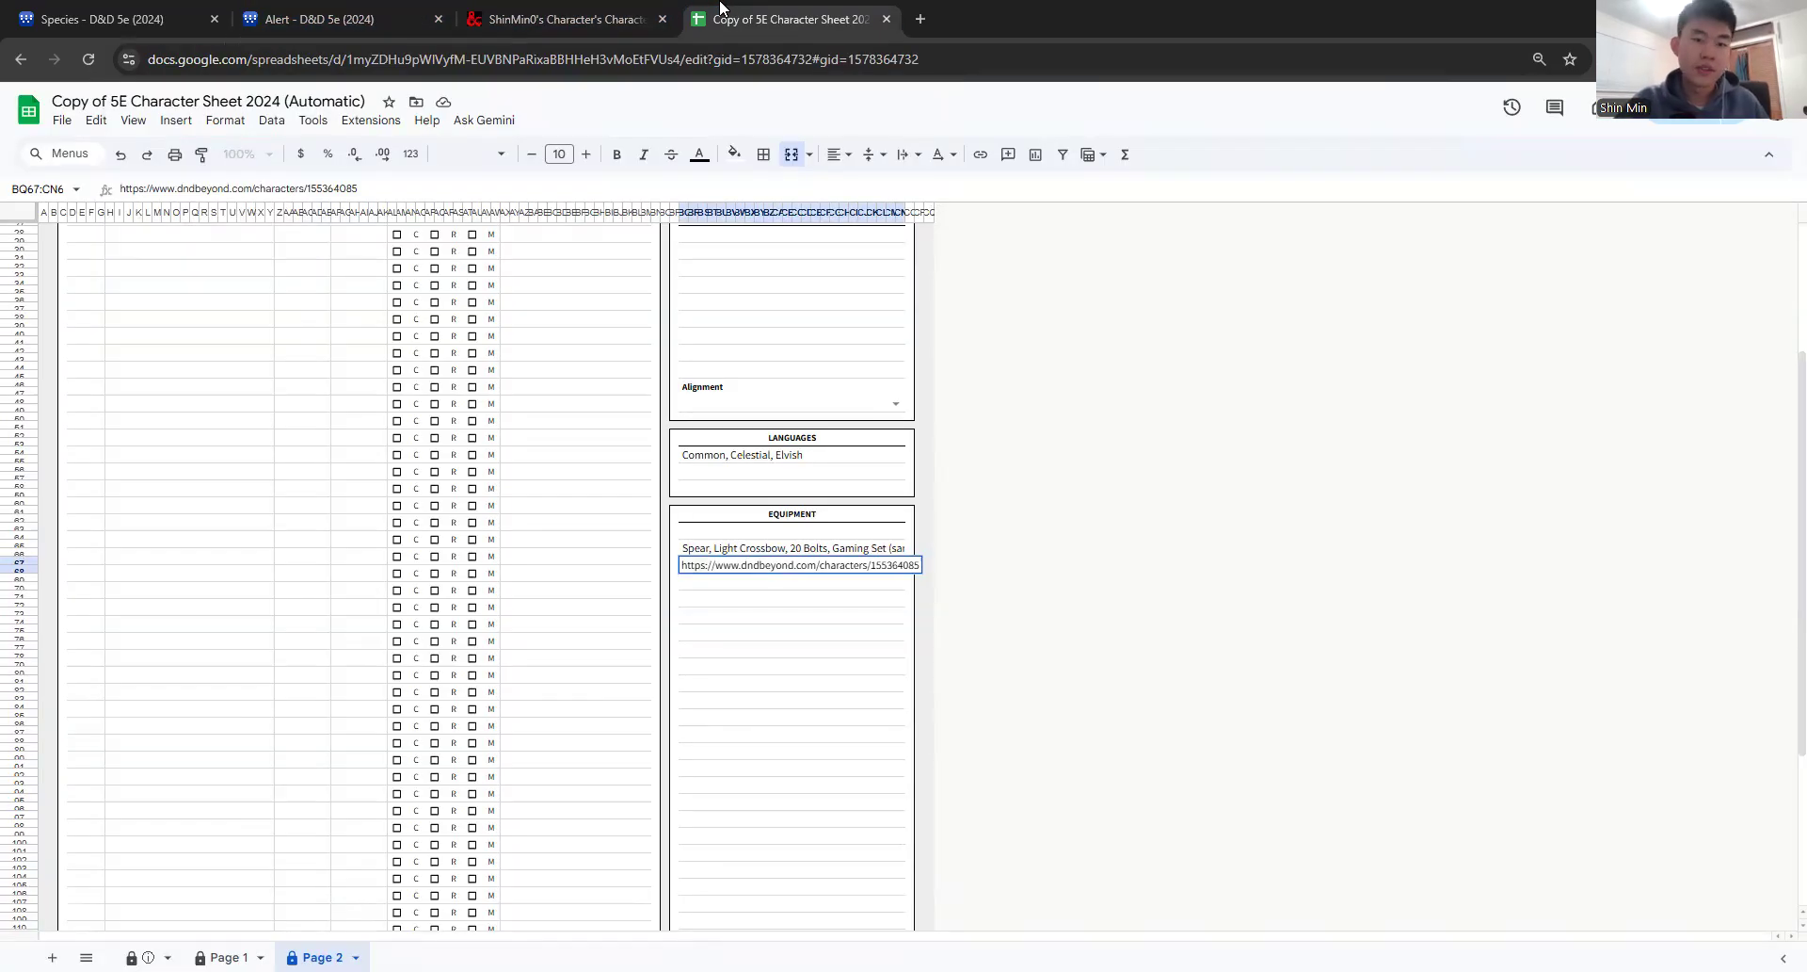
pyautogui.tripleClick(777, 567)
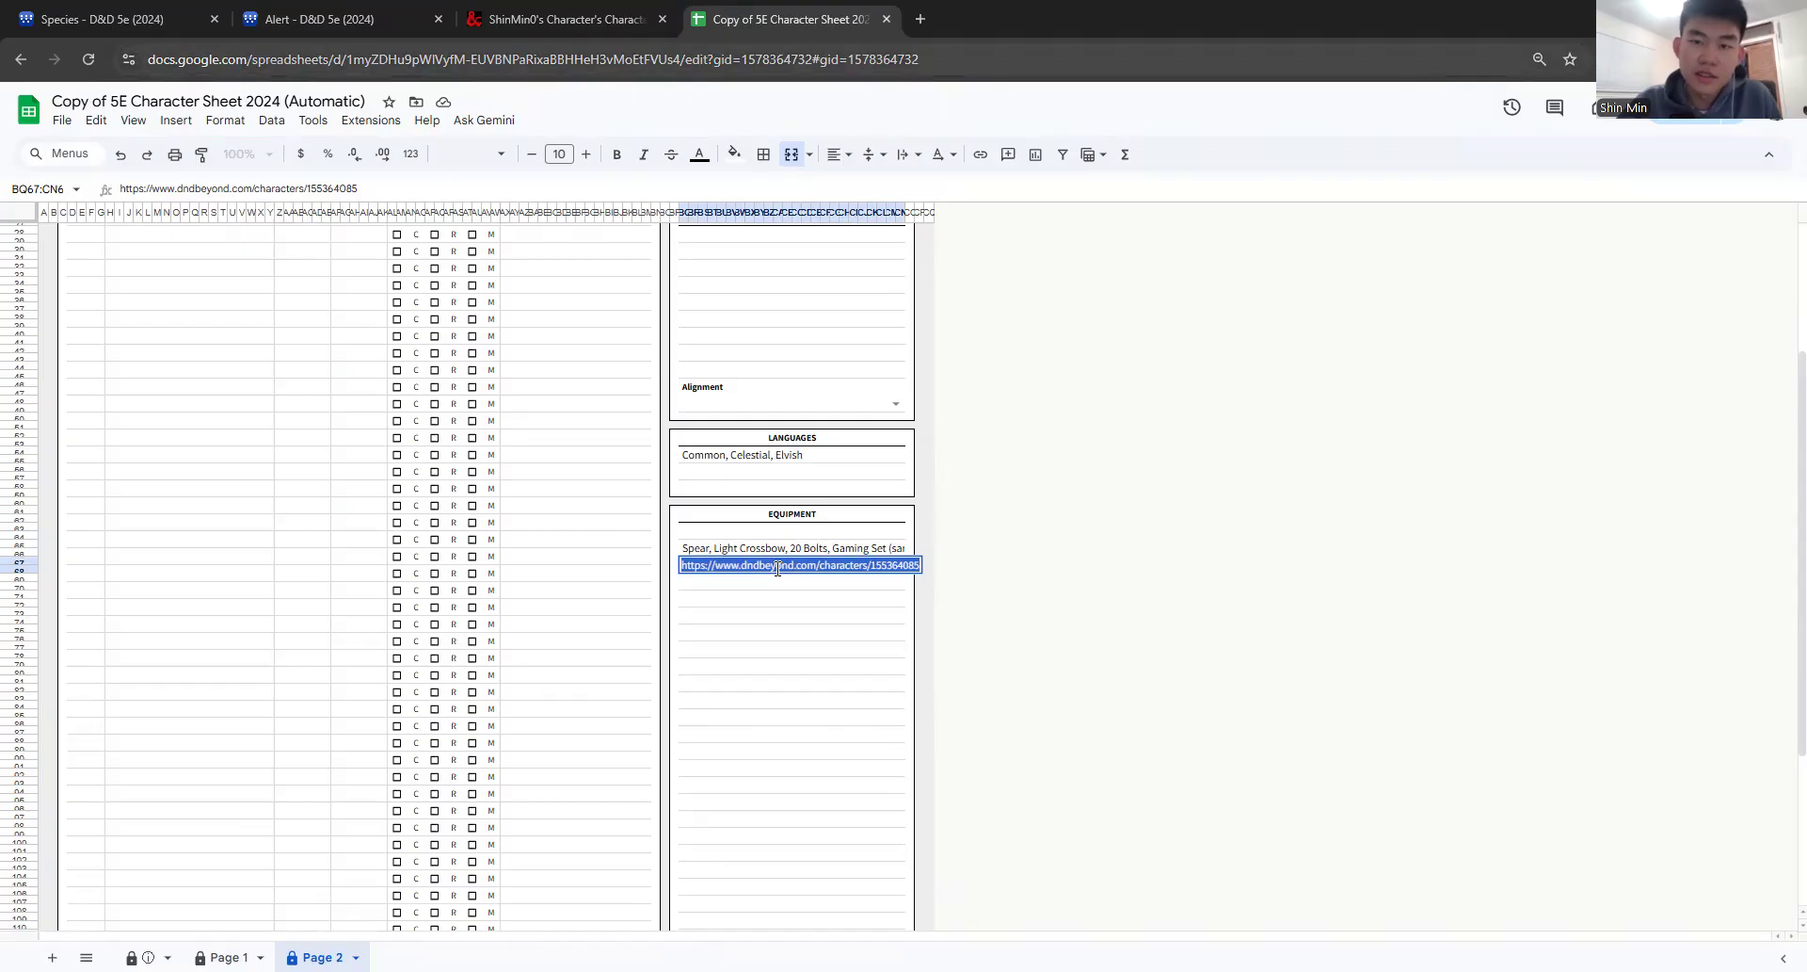
pyautogui.click(984, 158)
pyautogui.click(802, 670)
pyautogui.scroll(2, 847, 583)
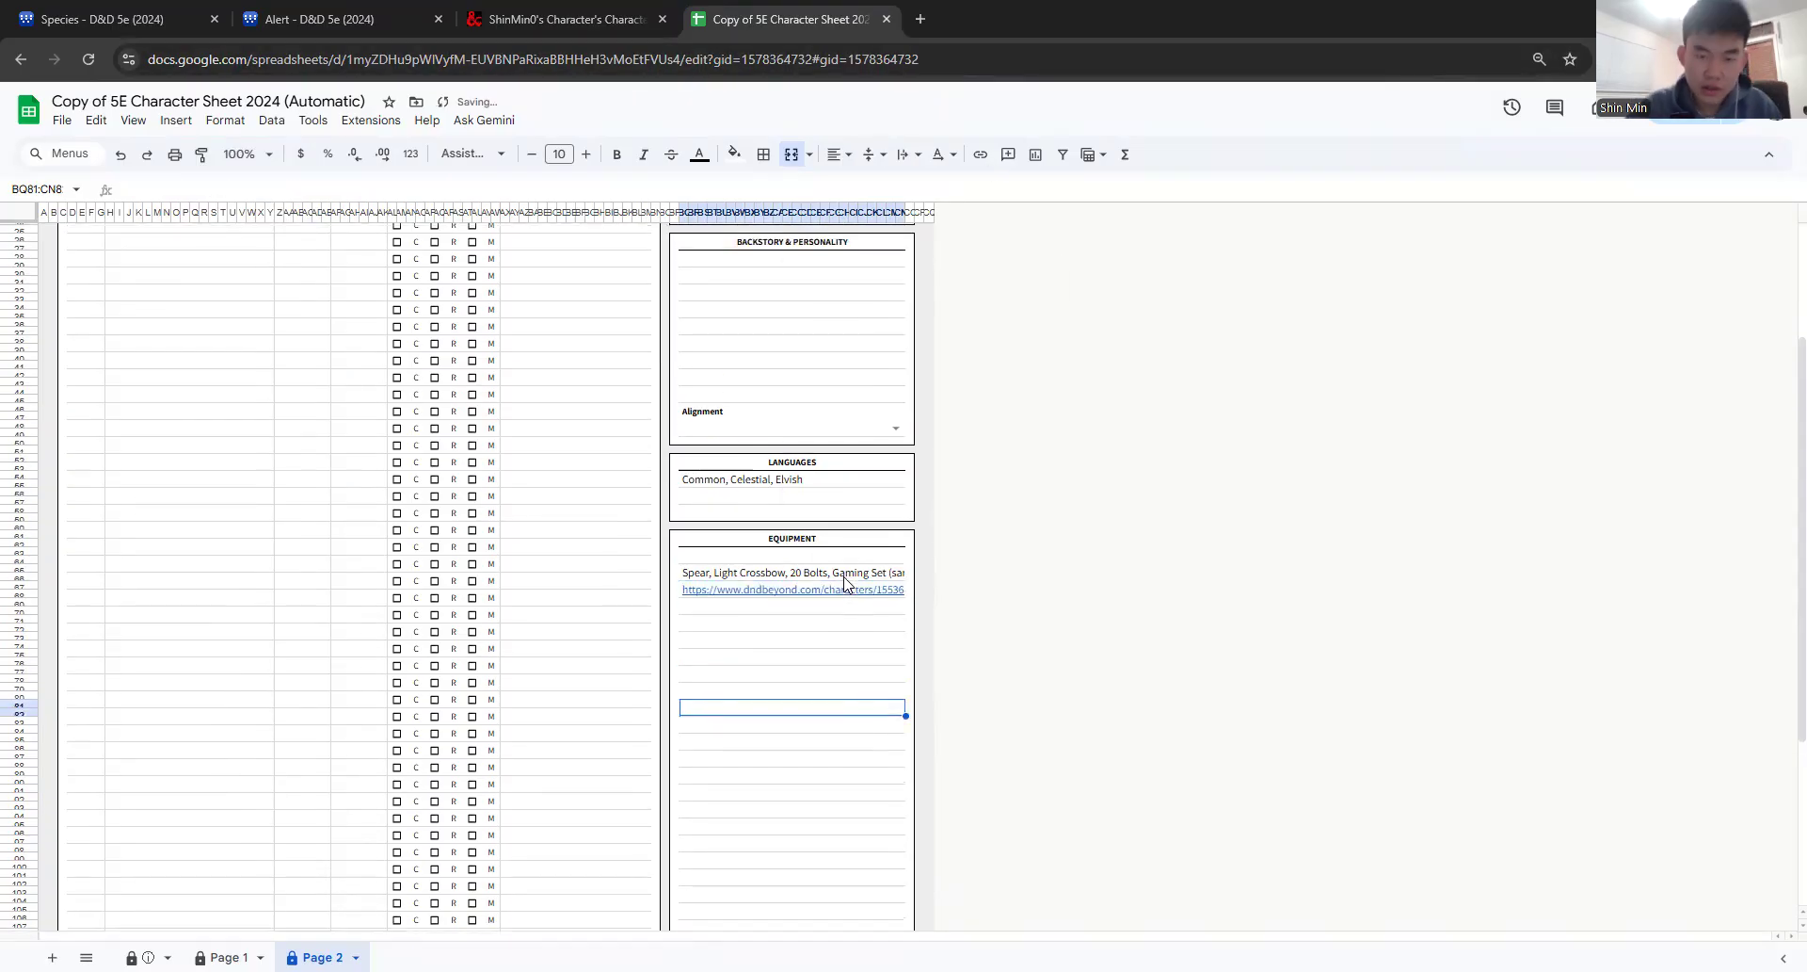
pyautogui.scroll(3, 844, 583)
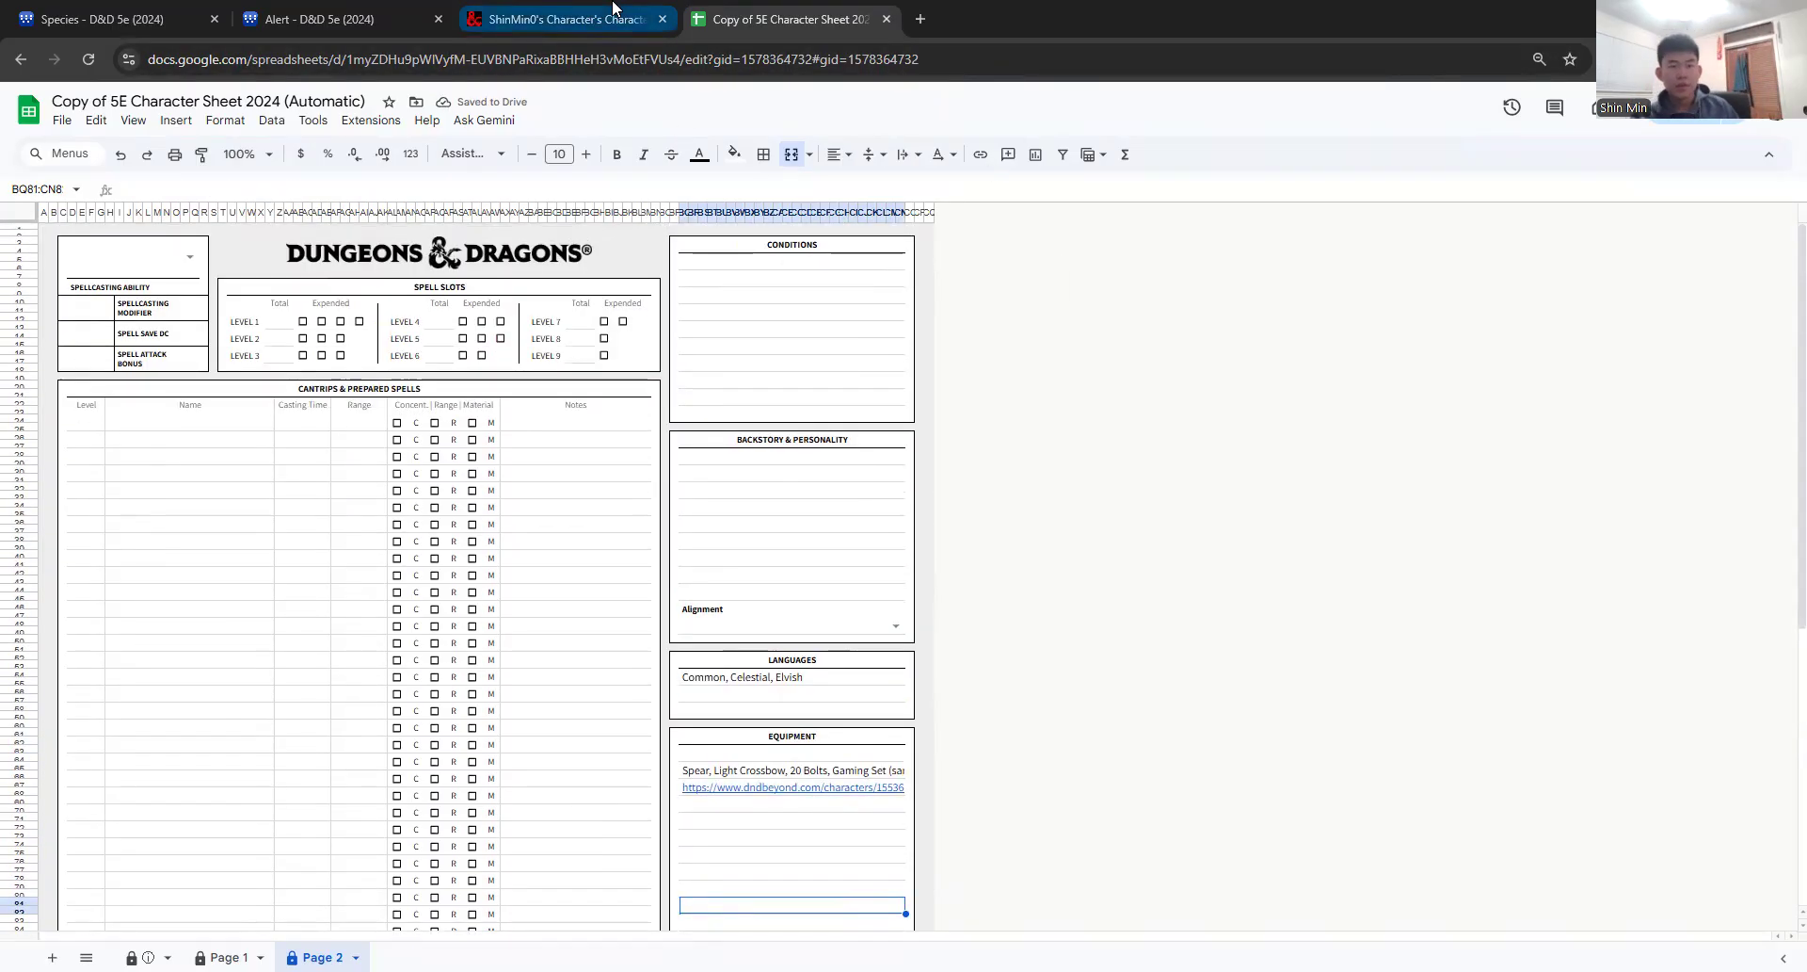
# Step: Switch to D&D Beyond and open the item-adding section of the character's inventory management
pyautogui.click(603, 19)
pyautogui.click(1365, 475)
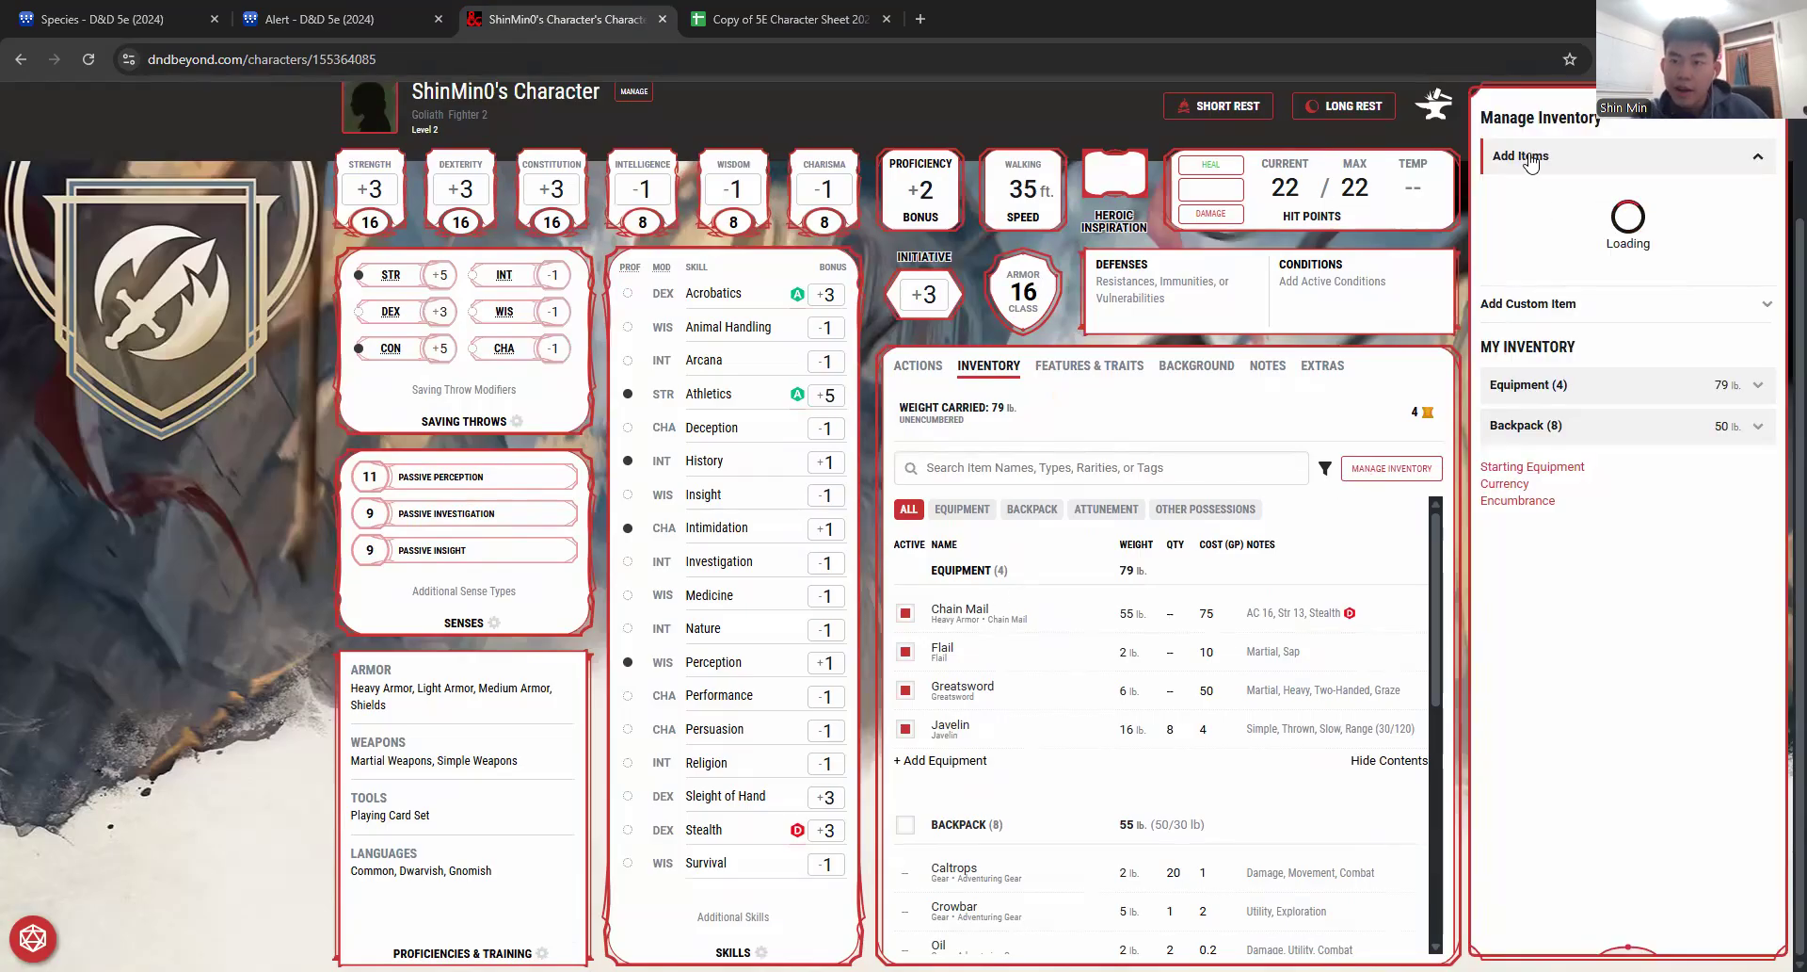
pyautogui.click(1530, 158)
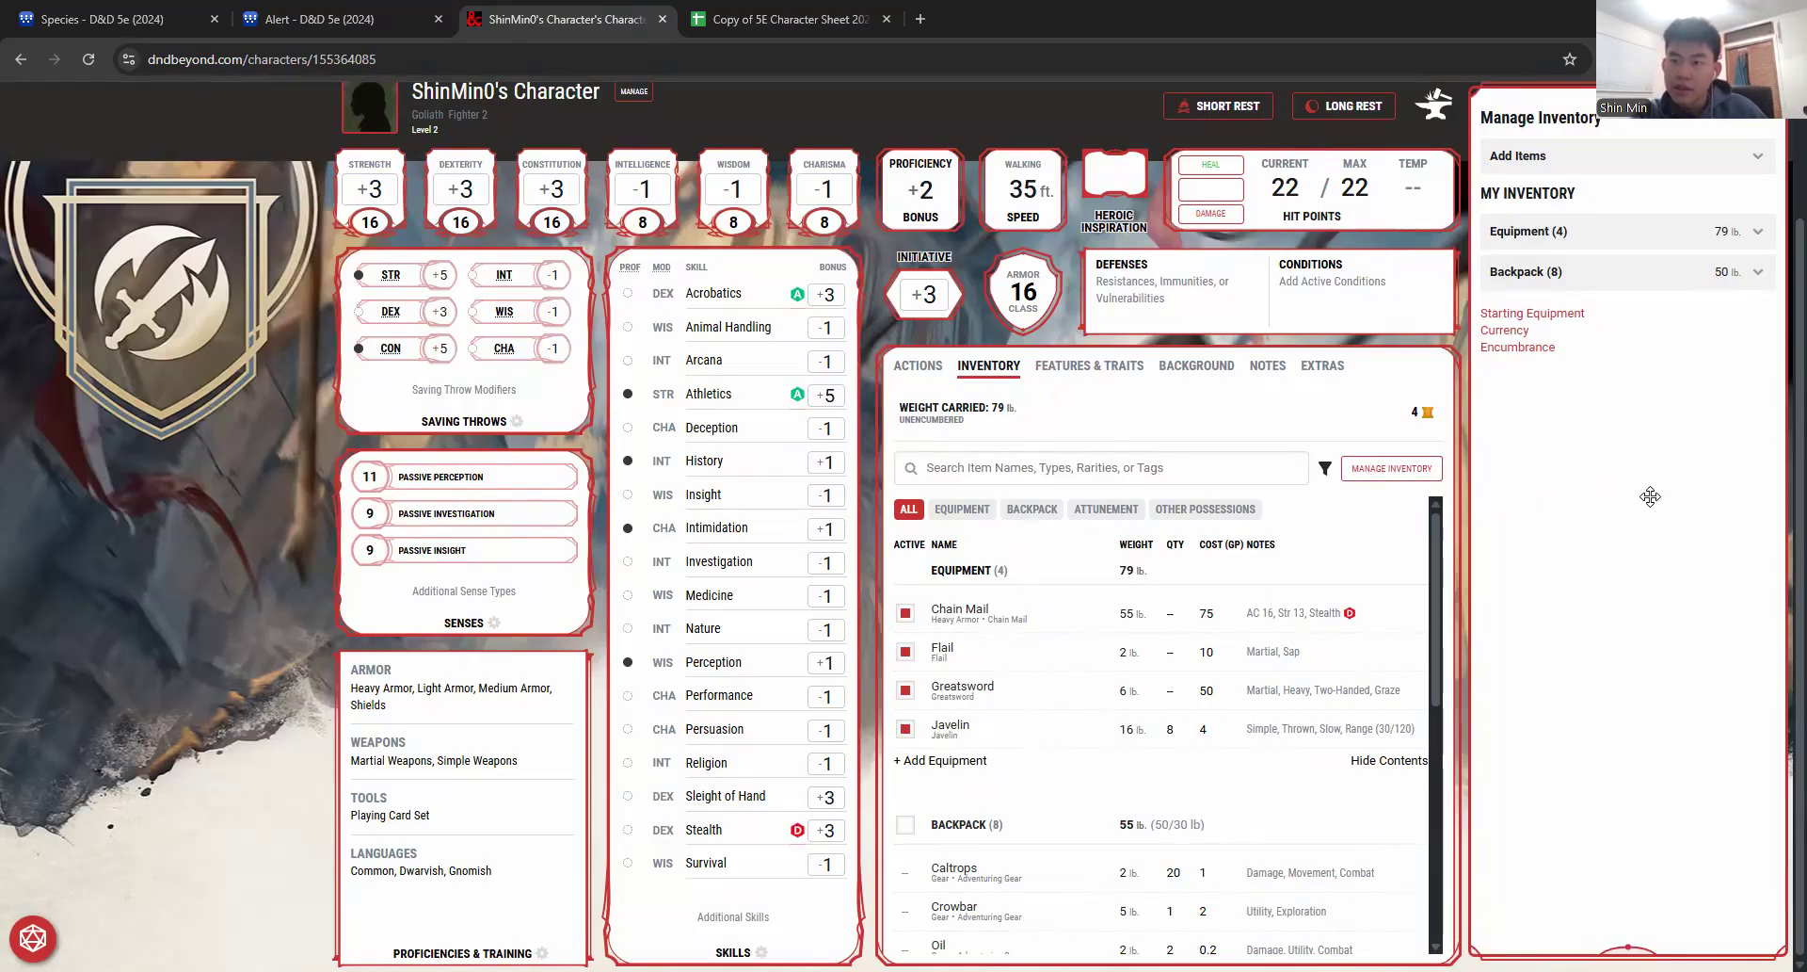
pyautogui.click(1718, 153)
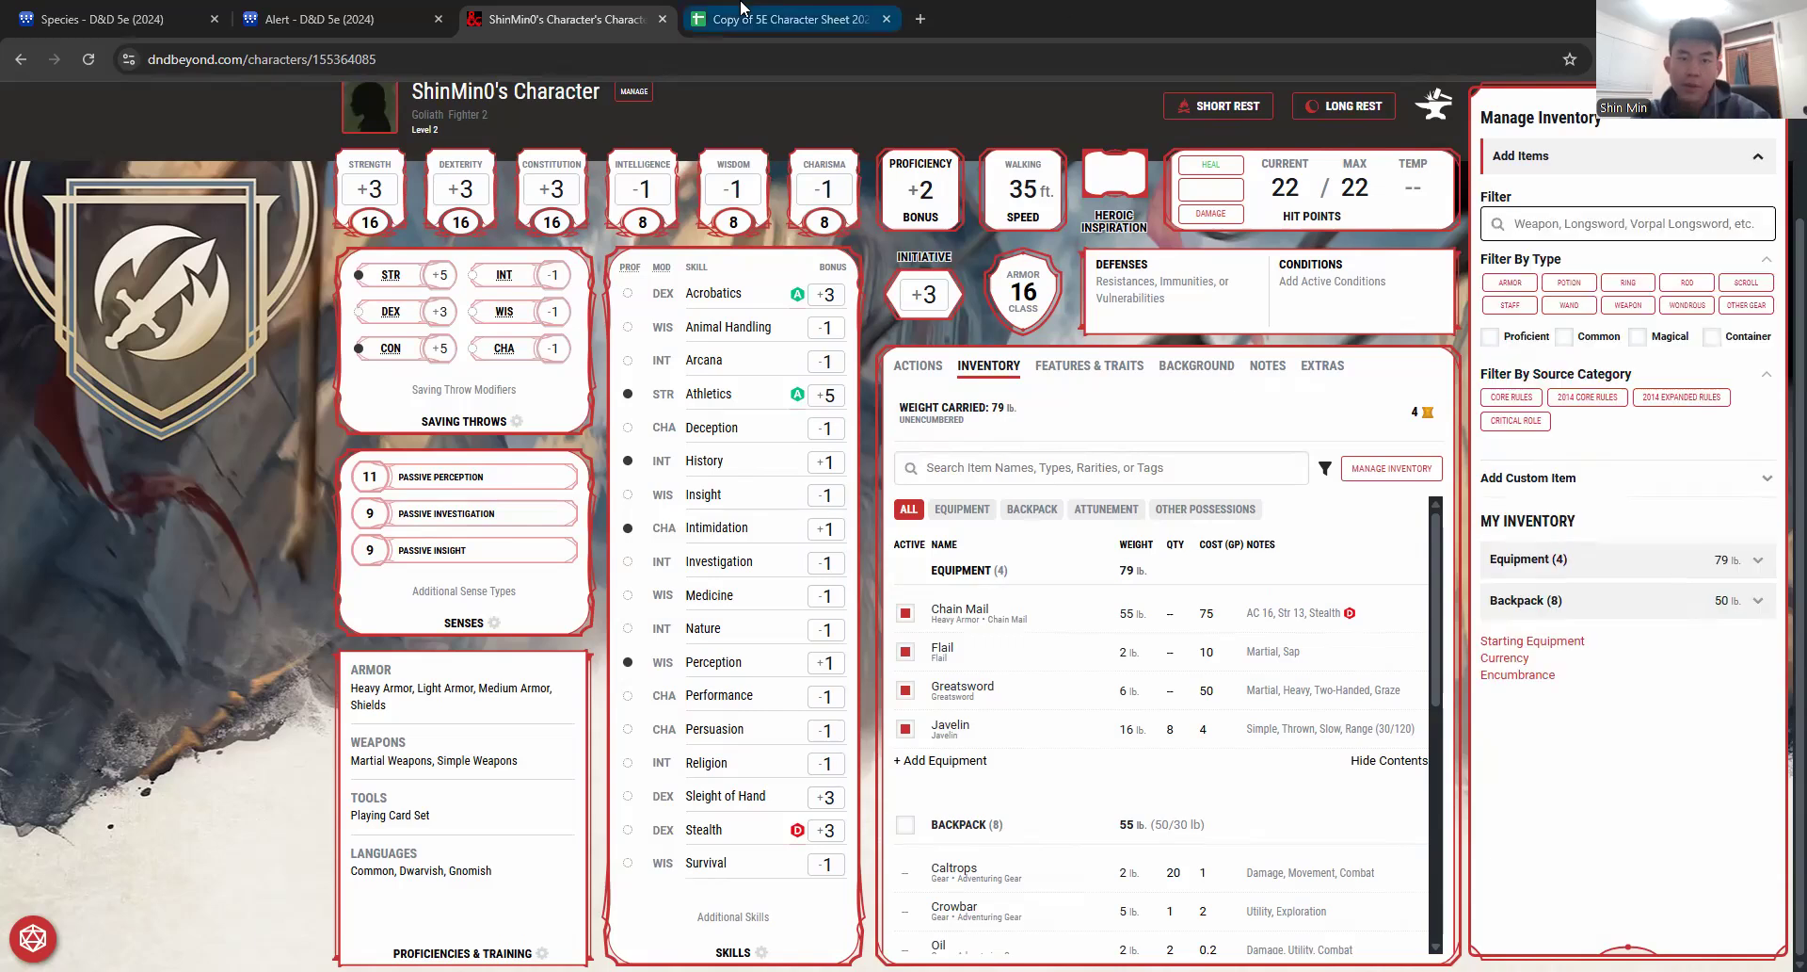
# Step: Check the sheet's Equipment entry, find the plain Spear on D&D Beyond and add it to the character's Equipment
pyautogui.click(796, 19)
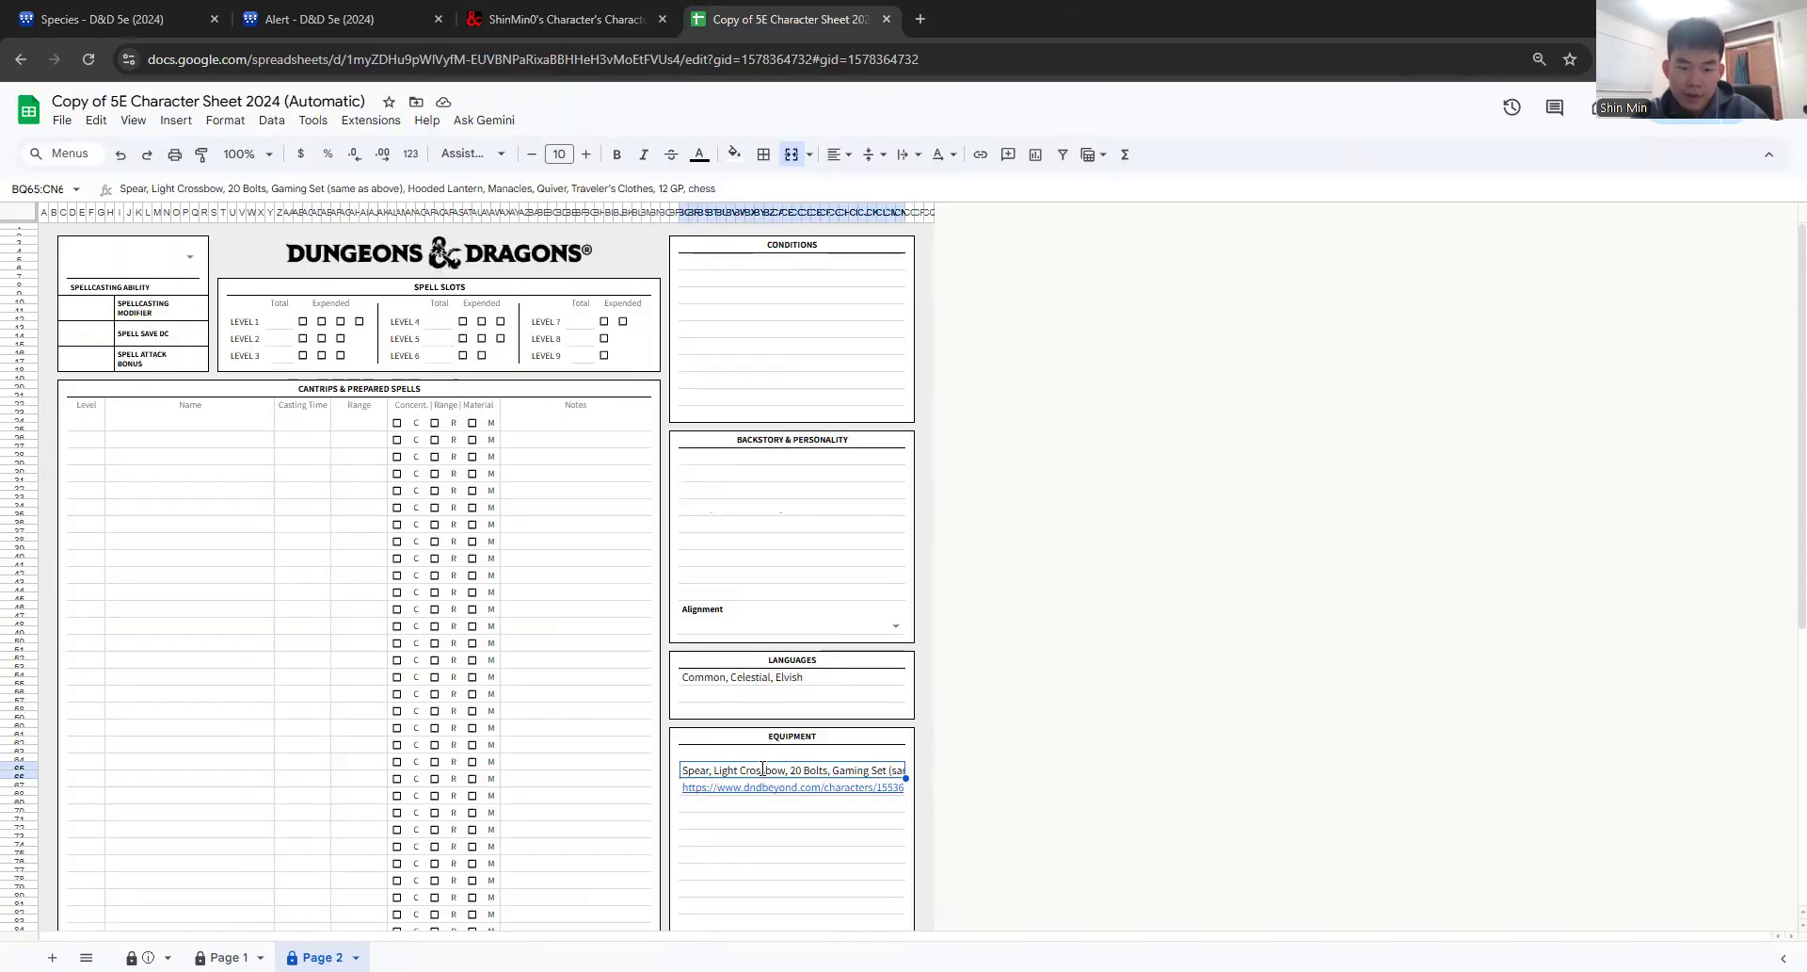
pyautogui.doubleClick(759, 769)
pyautogui.click(601, 9)
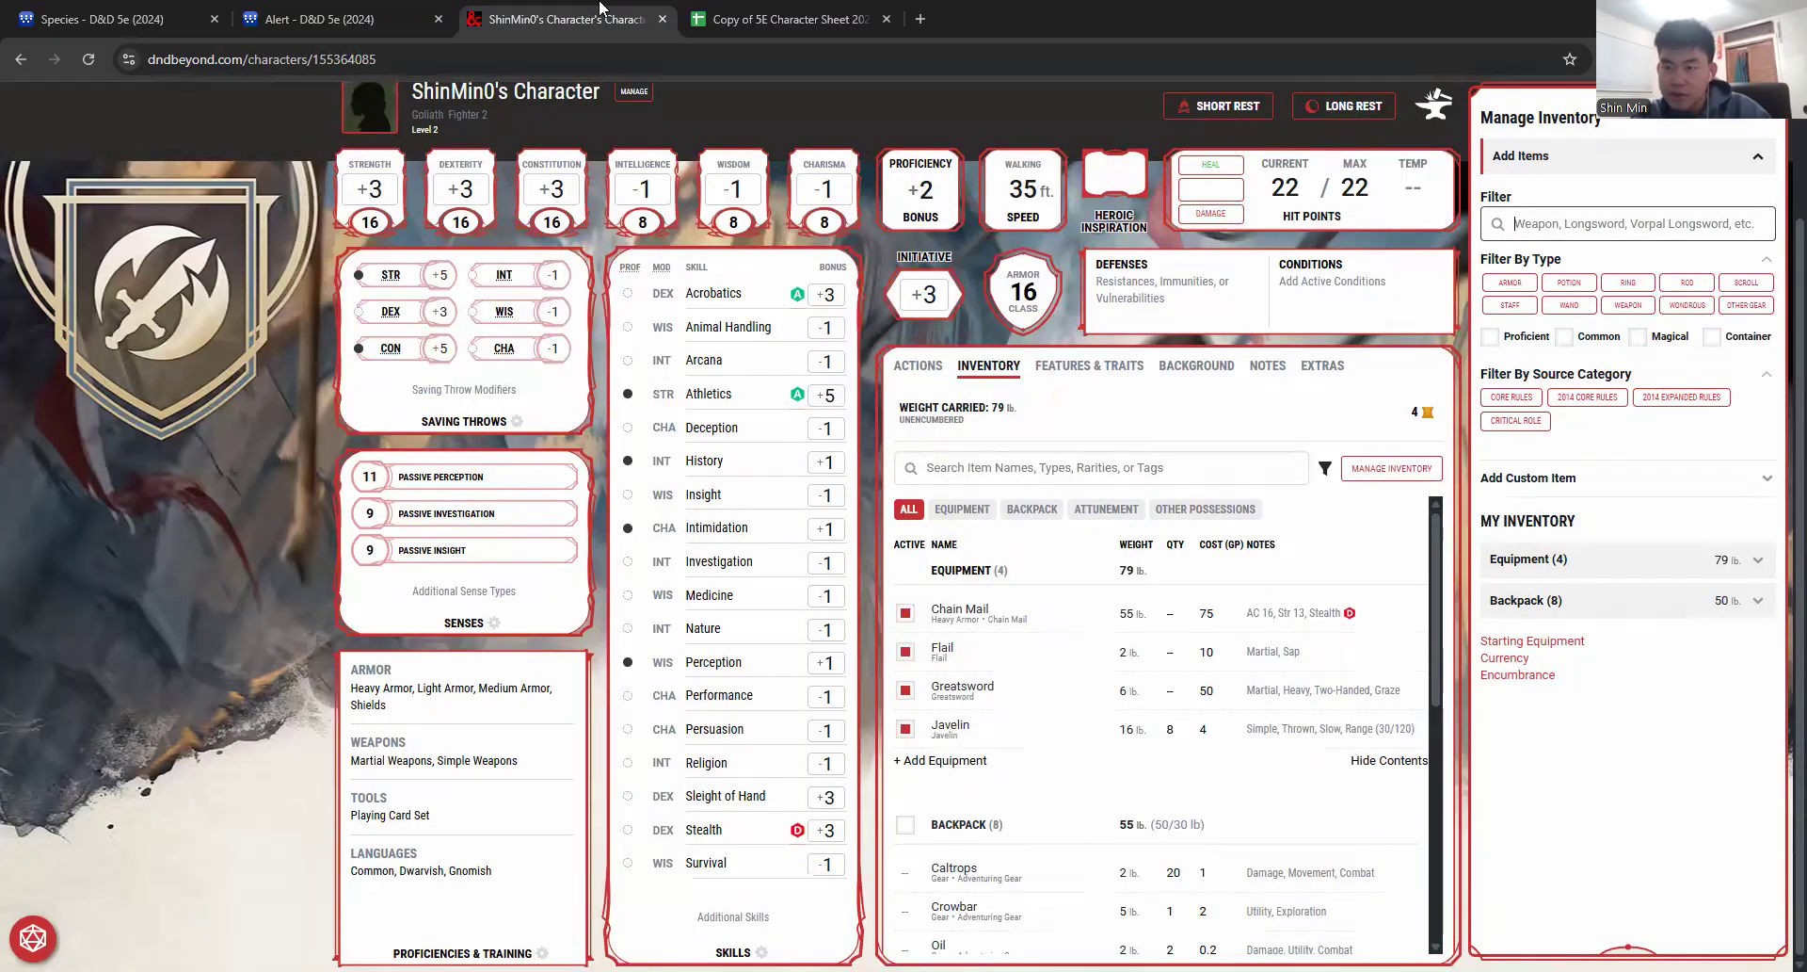
pyautogui.write('spear')
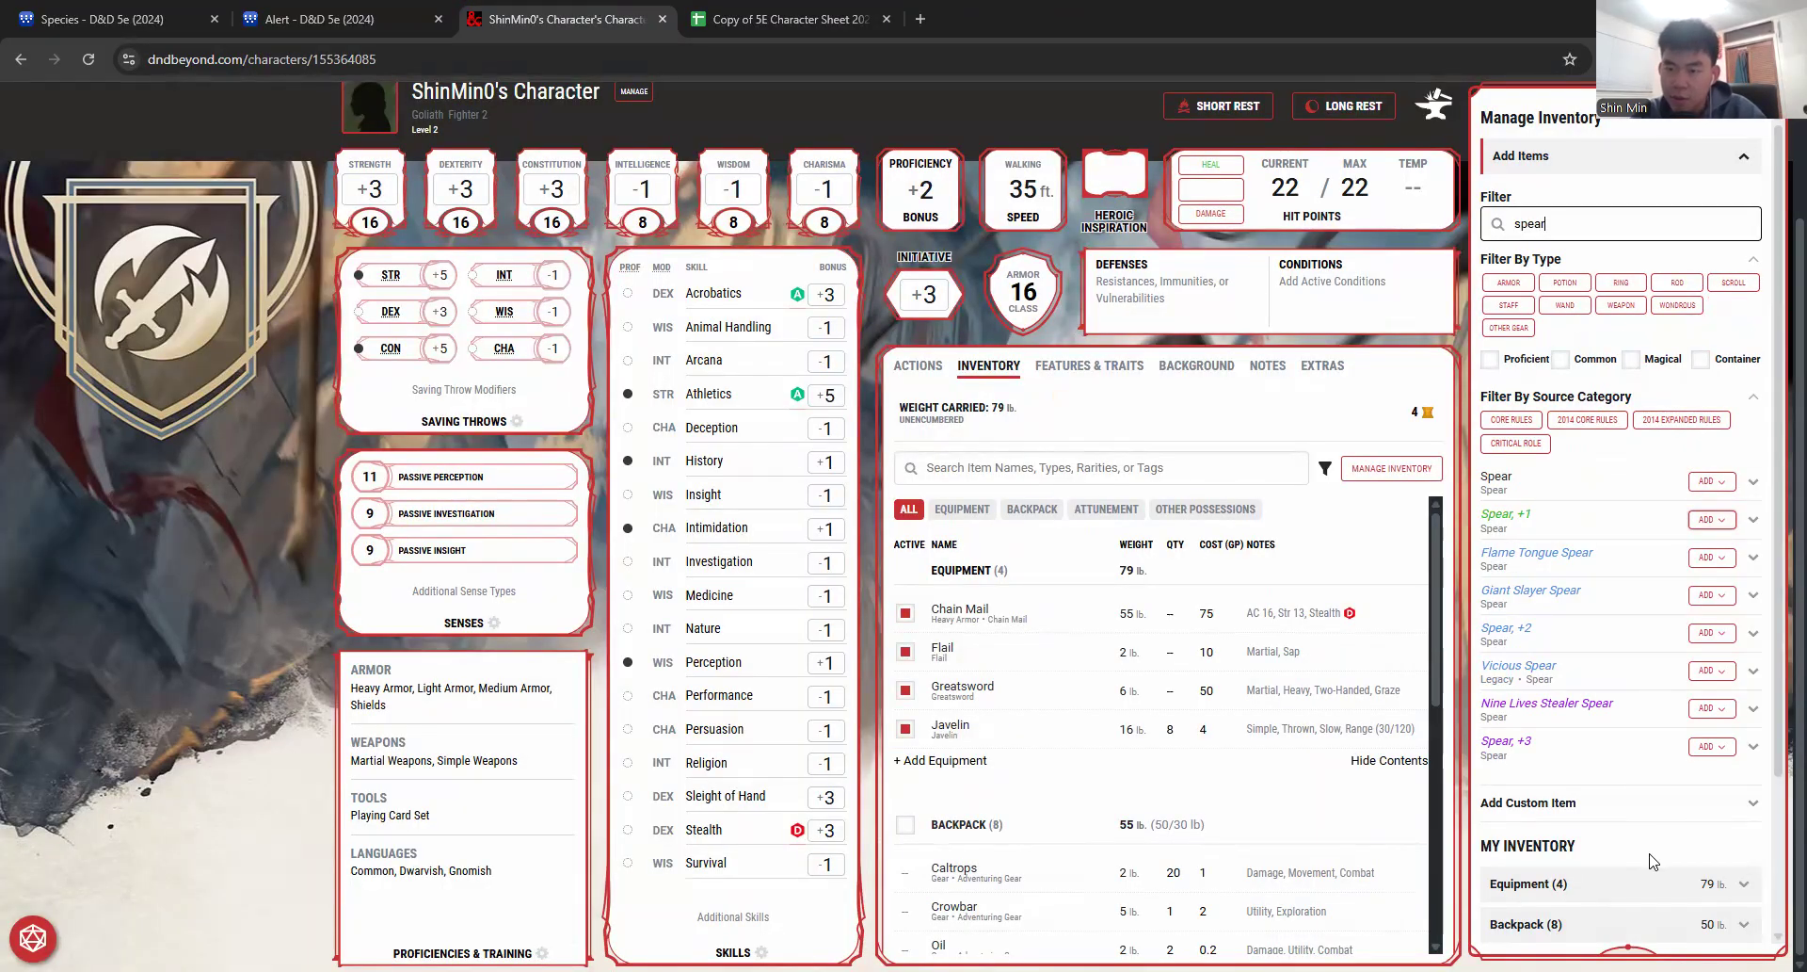
pyautogui.click(1711, 488)
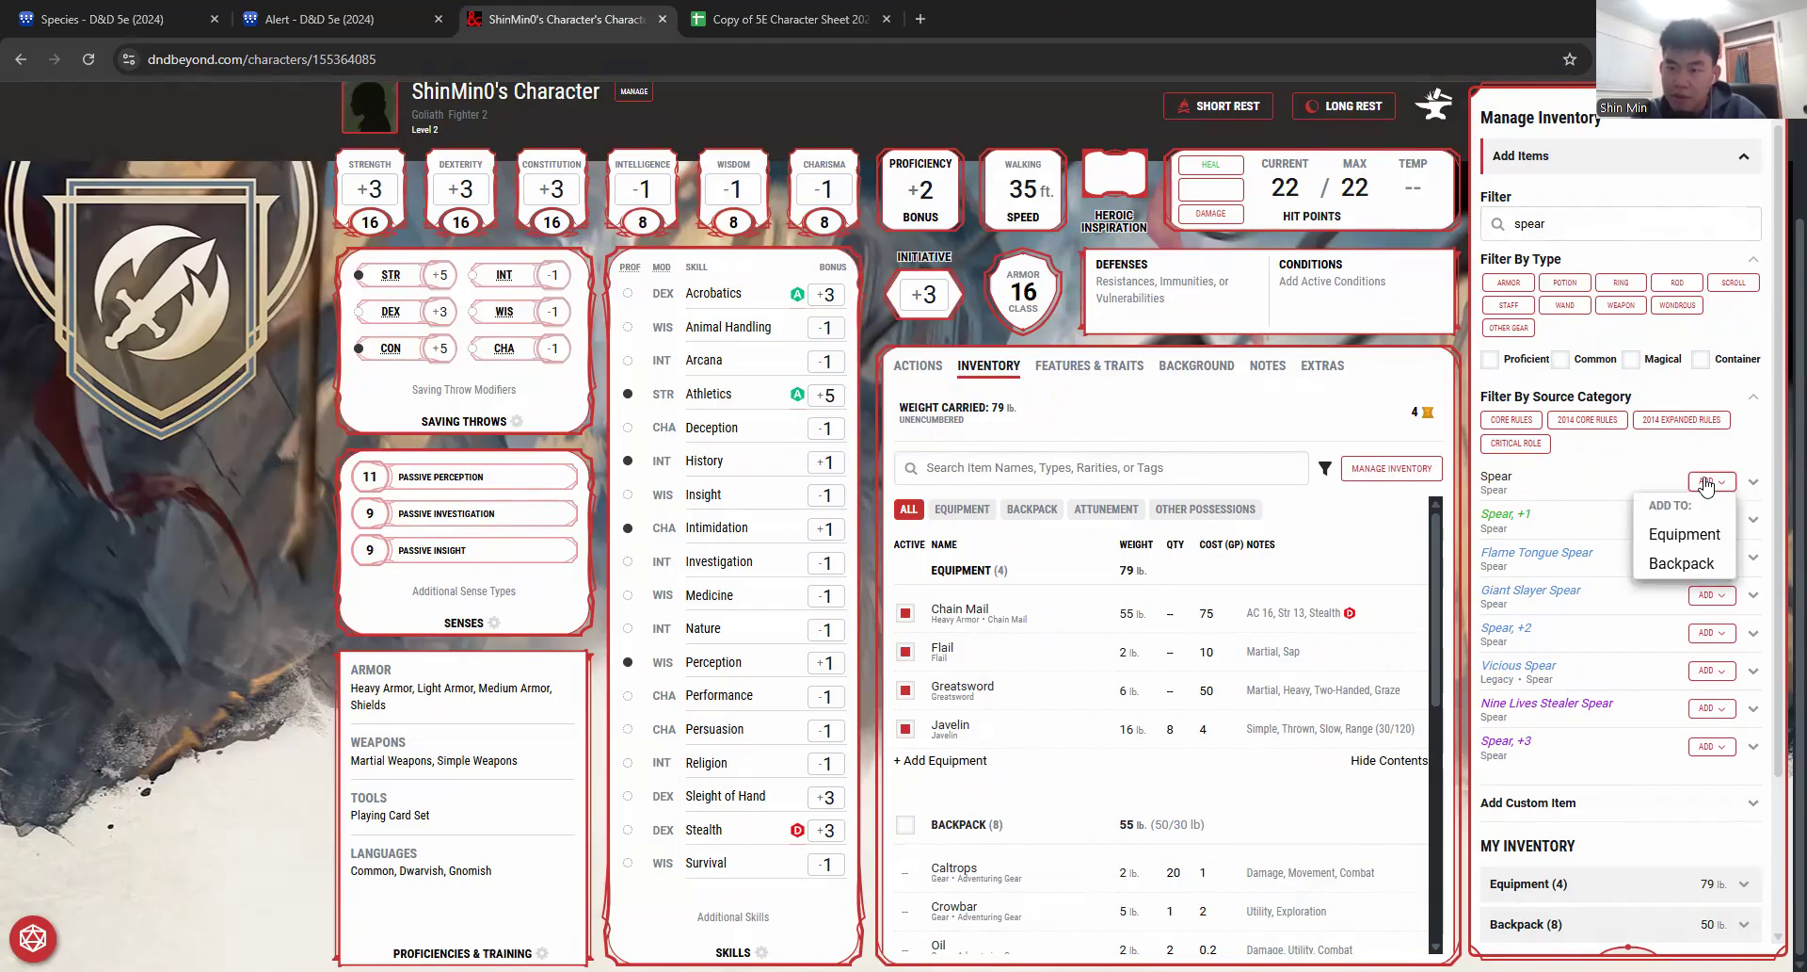
pyautogui.click(1673, 537)
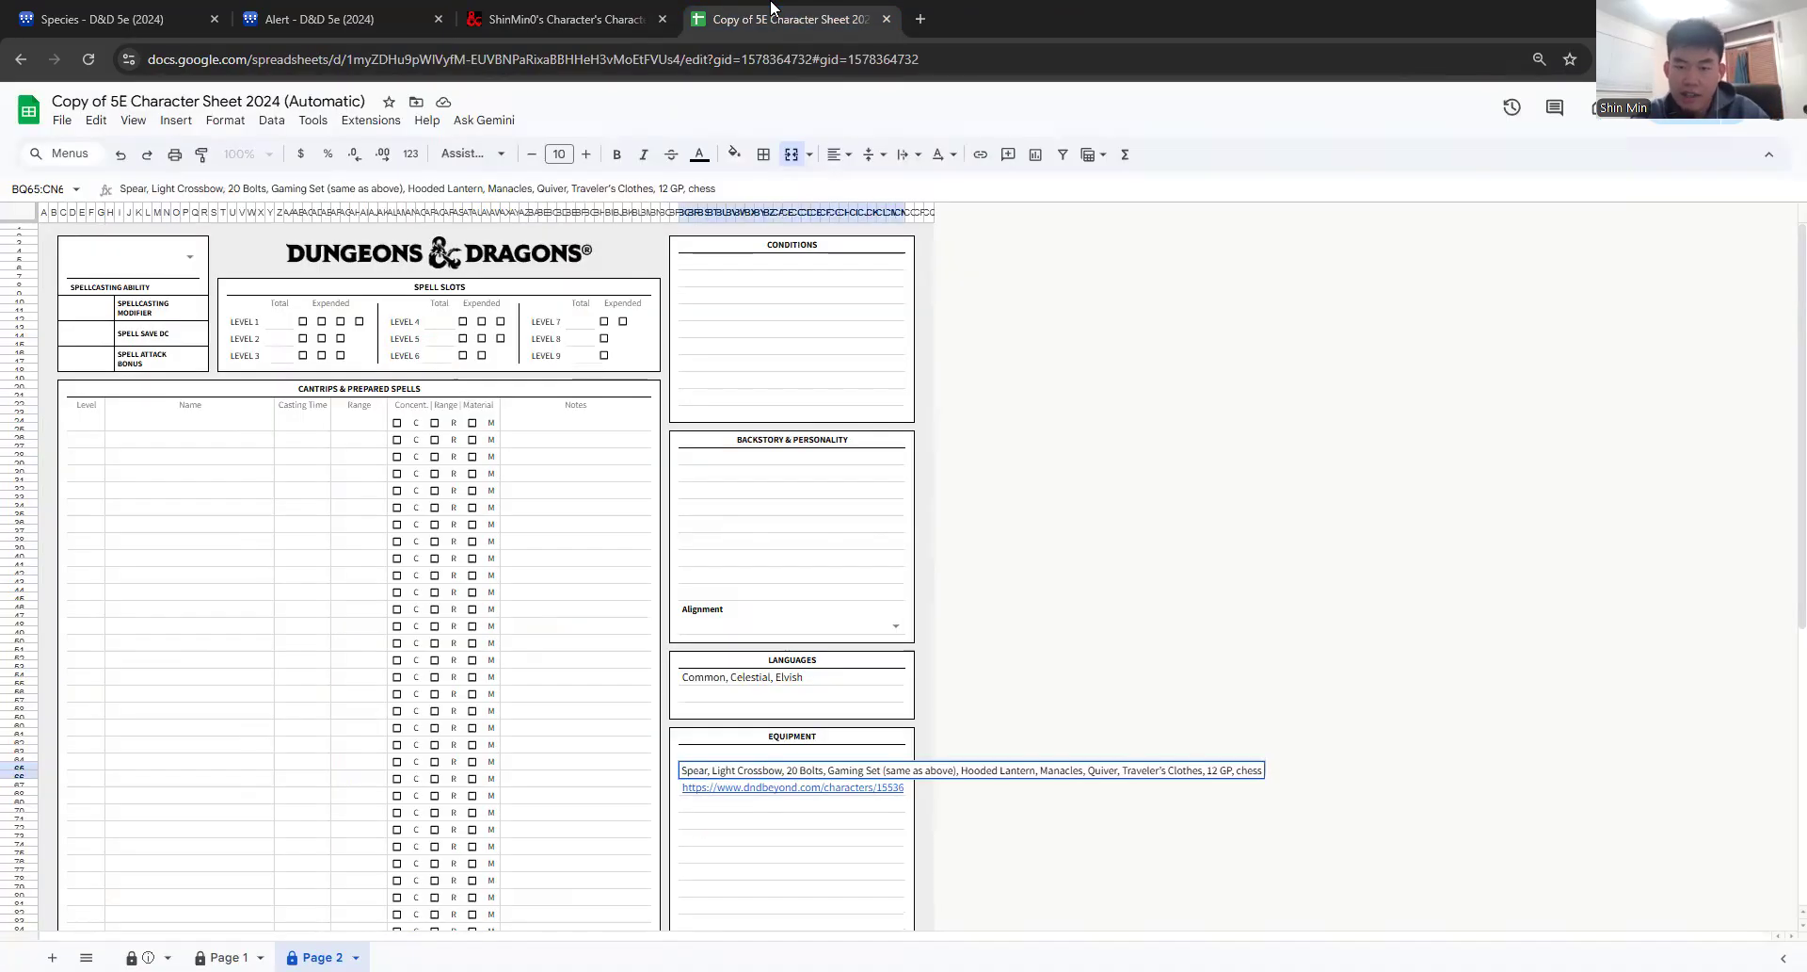
# Step: Check the sheet's Equipment entry, find the Hooded Lantern on D&D Beyond and add it to the character's Backpack
pyautogui.click(779, 17)
pyautogui.click(586, 13)
pyautogui.write('hooded lante')
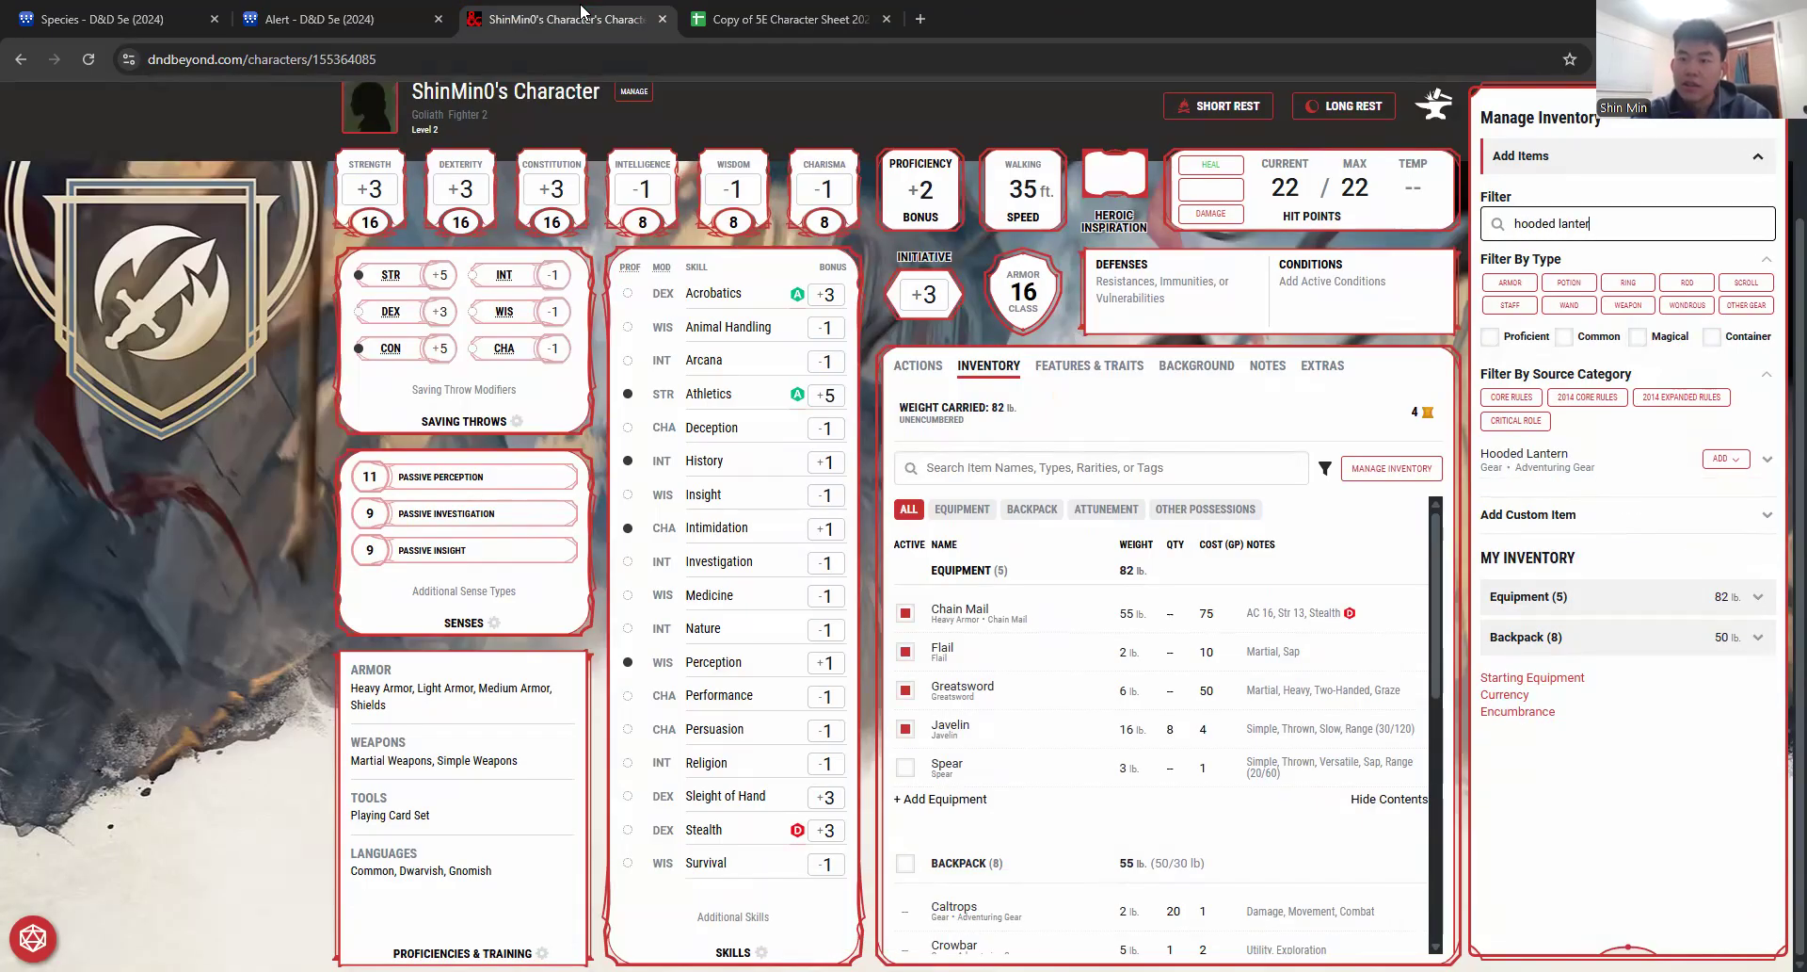
pyautogui.click(1726, 458)
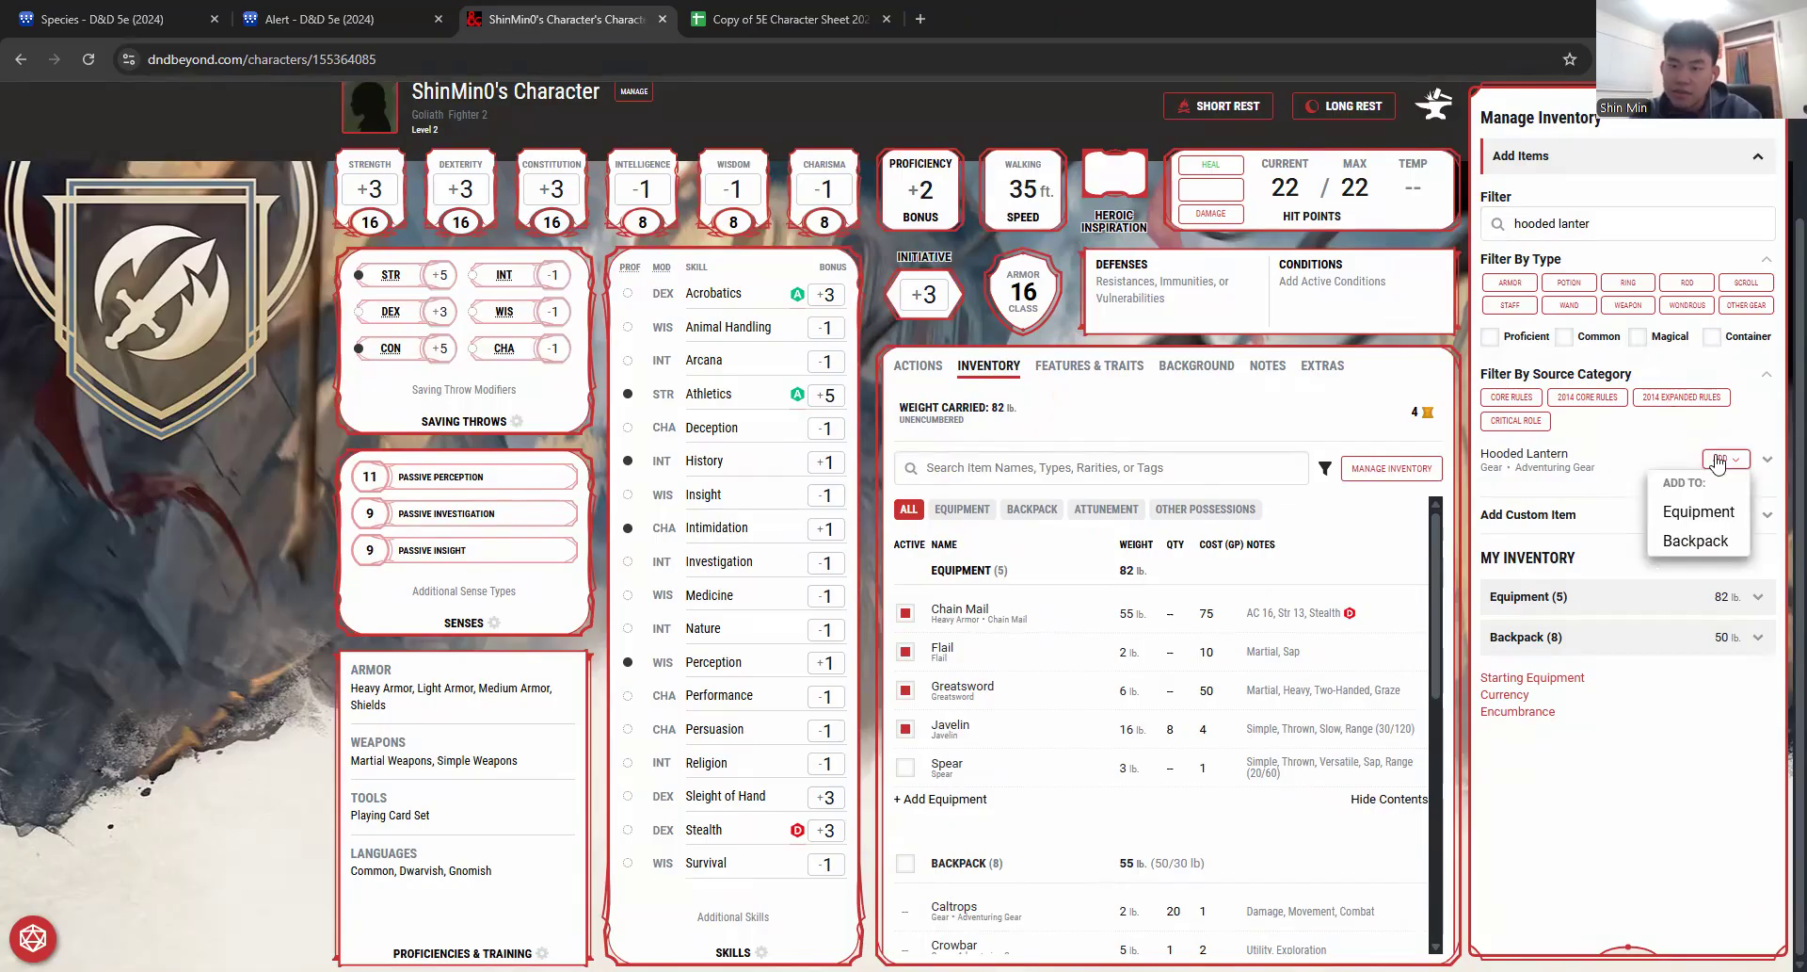
pyautogui.click(1680, 538)
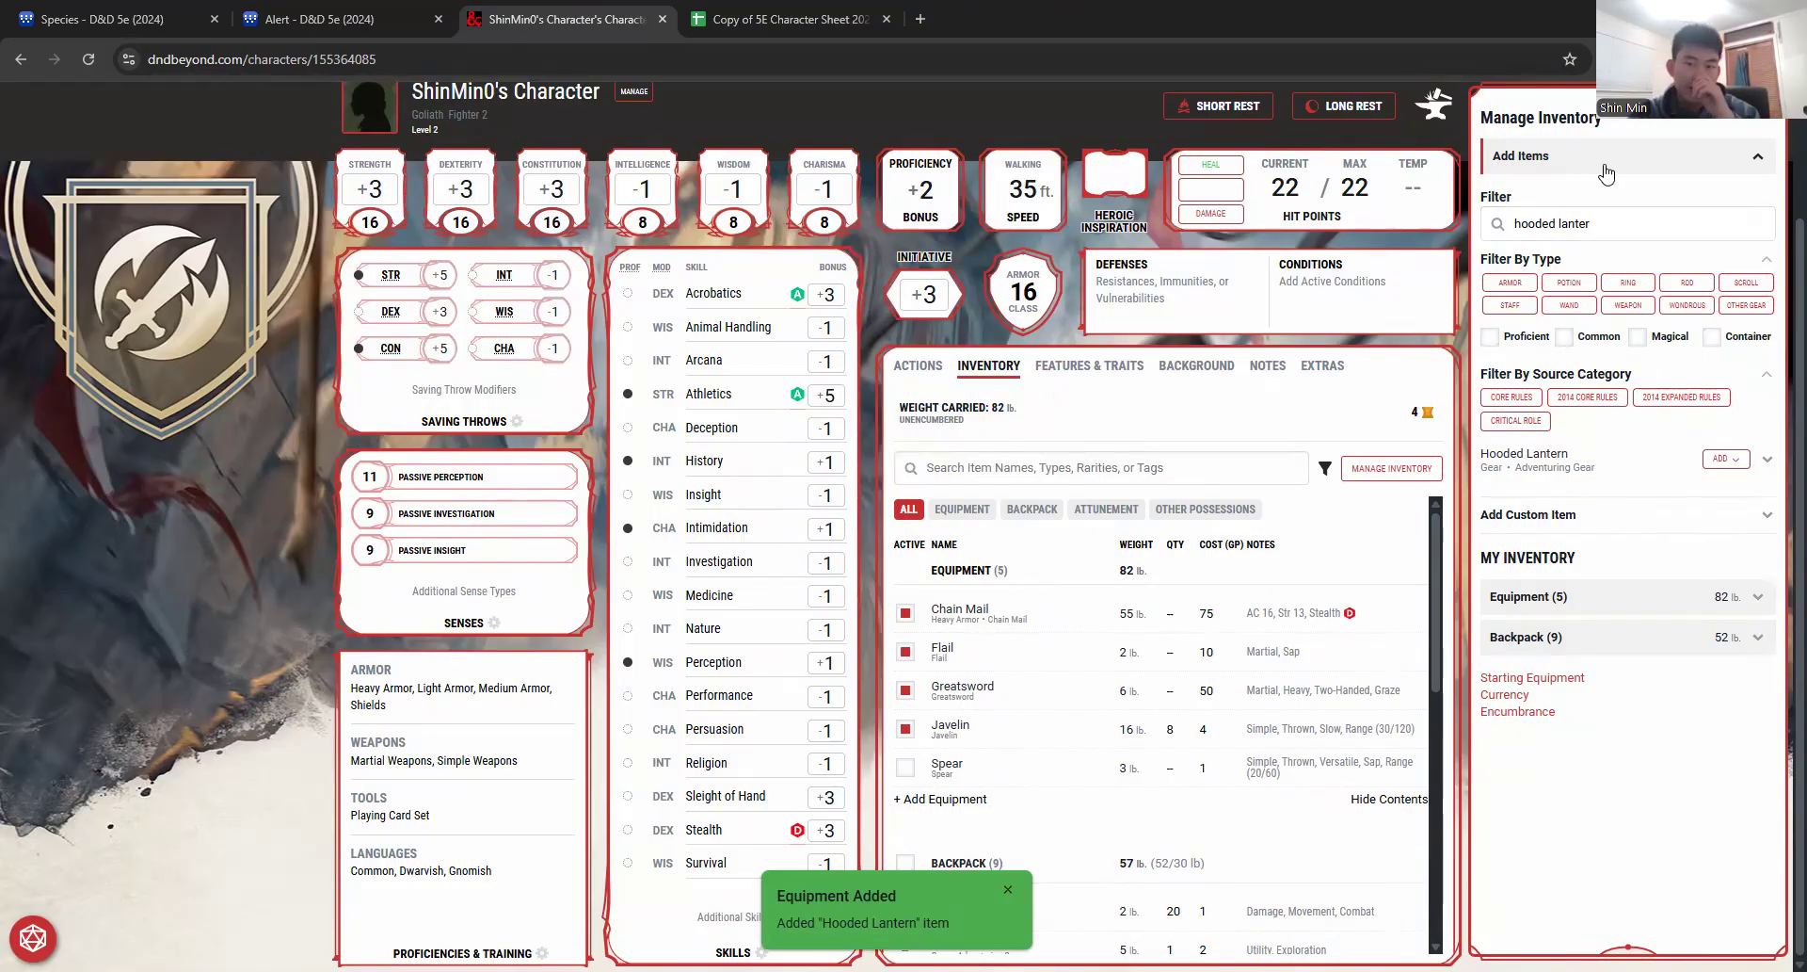
# Step: Start a custom item named Collapsable Bridge, described as "Its a bridge that is carryable but can exapnd to bridge a 10ft by 5 ft rectangle."
pyautogui.click(1553, 515)
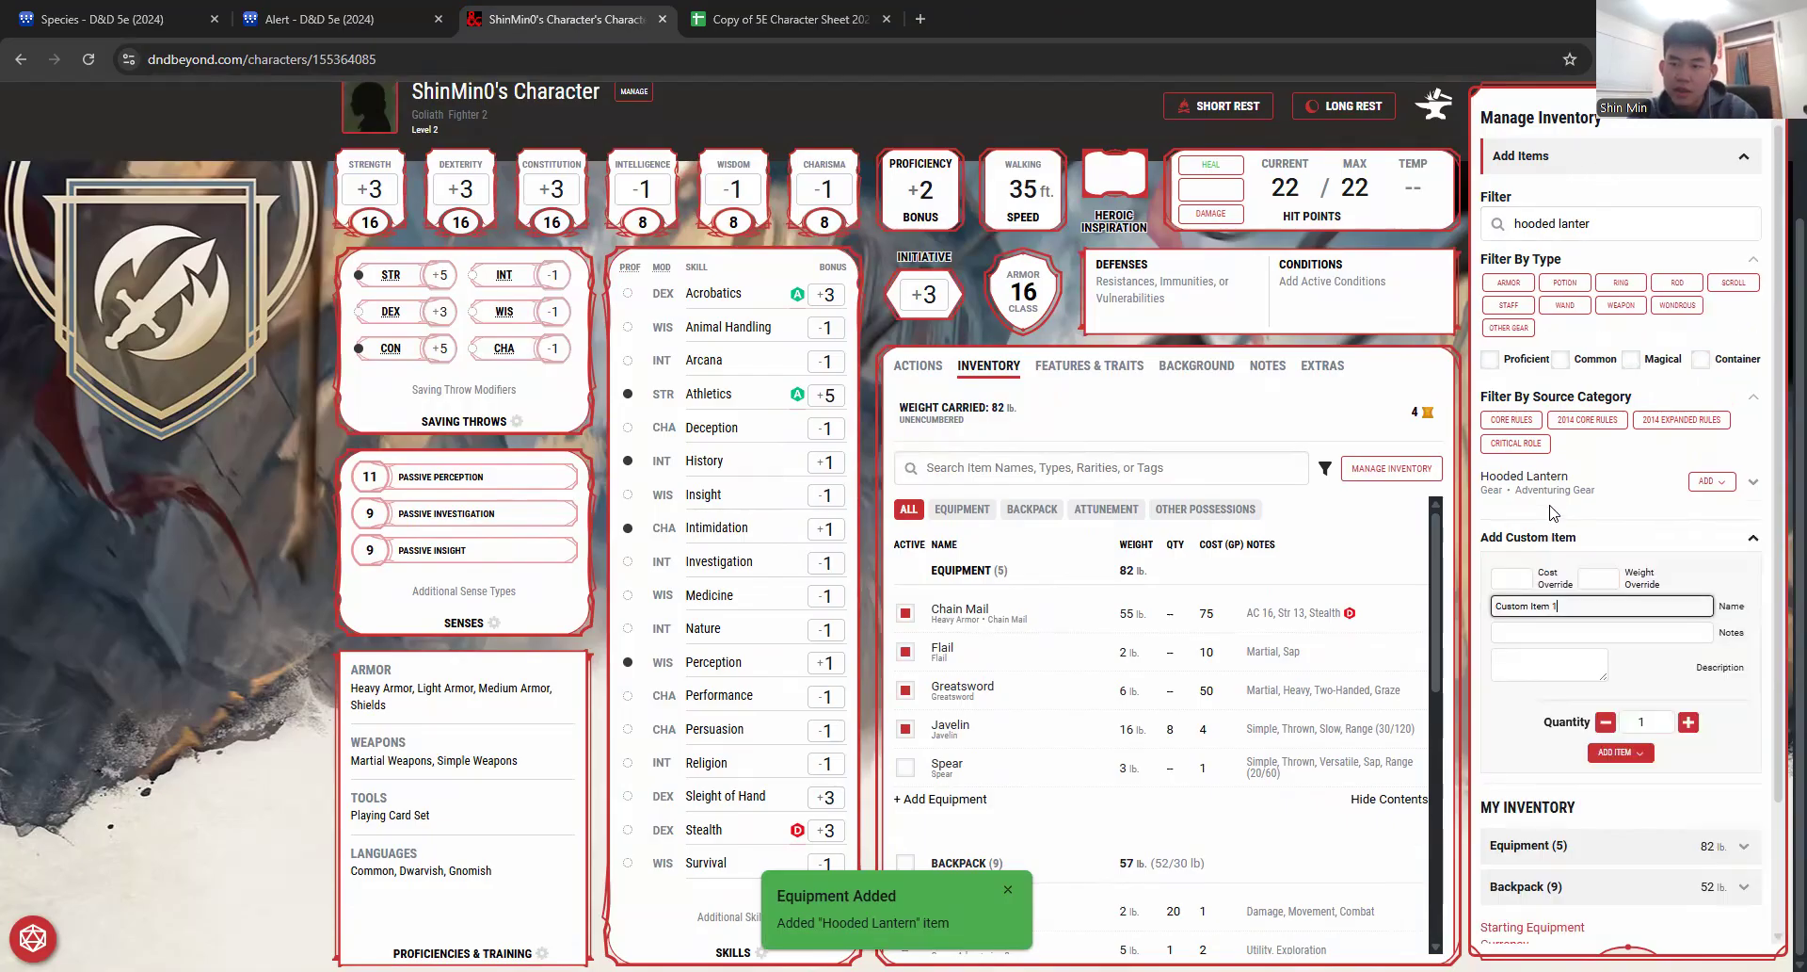
pyautogui.scroll(-1, 1549, 604)
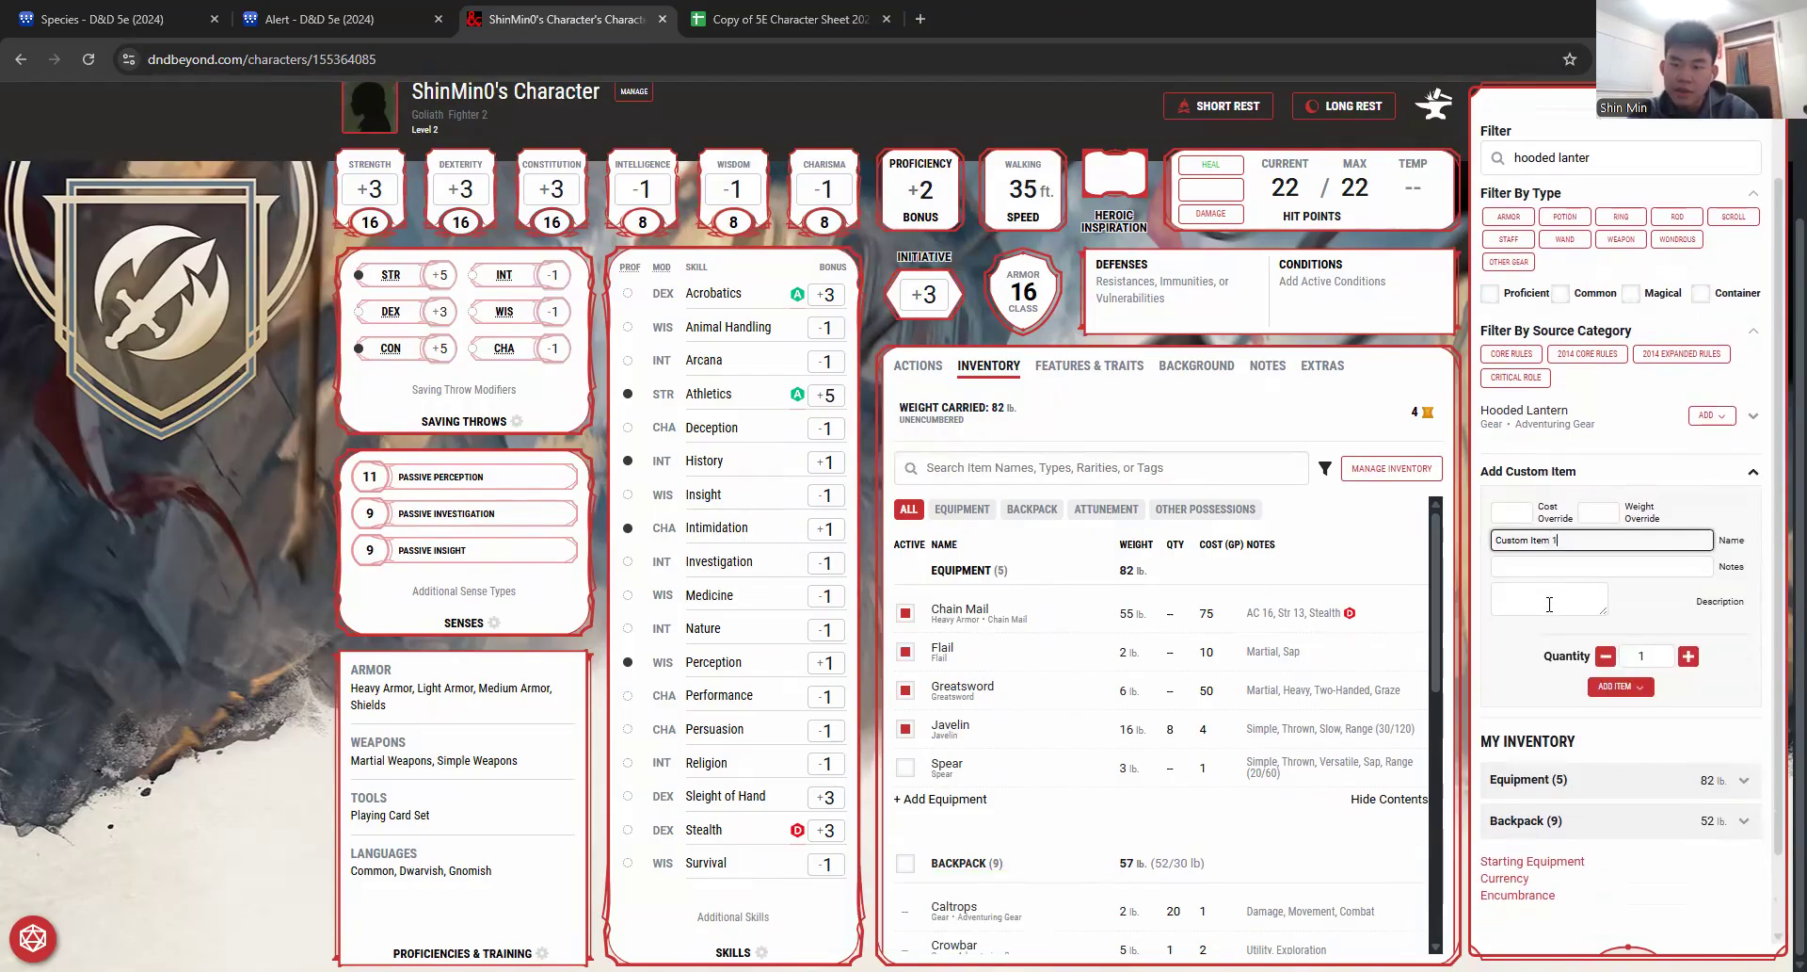
pyautogui.doubleClick(1563, 542)
pyautogui.hotkey('ctrl', 'a')
pyautogui.write('c')
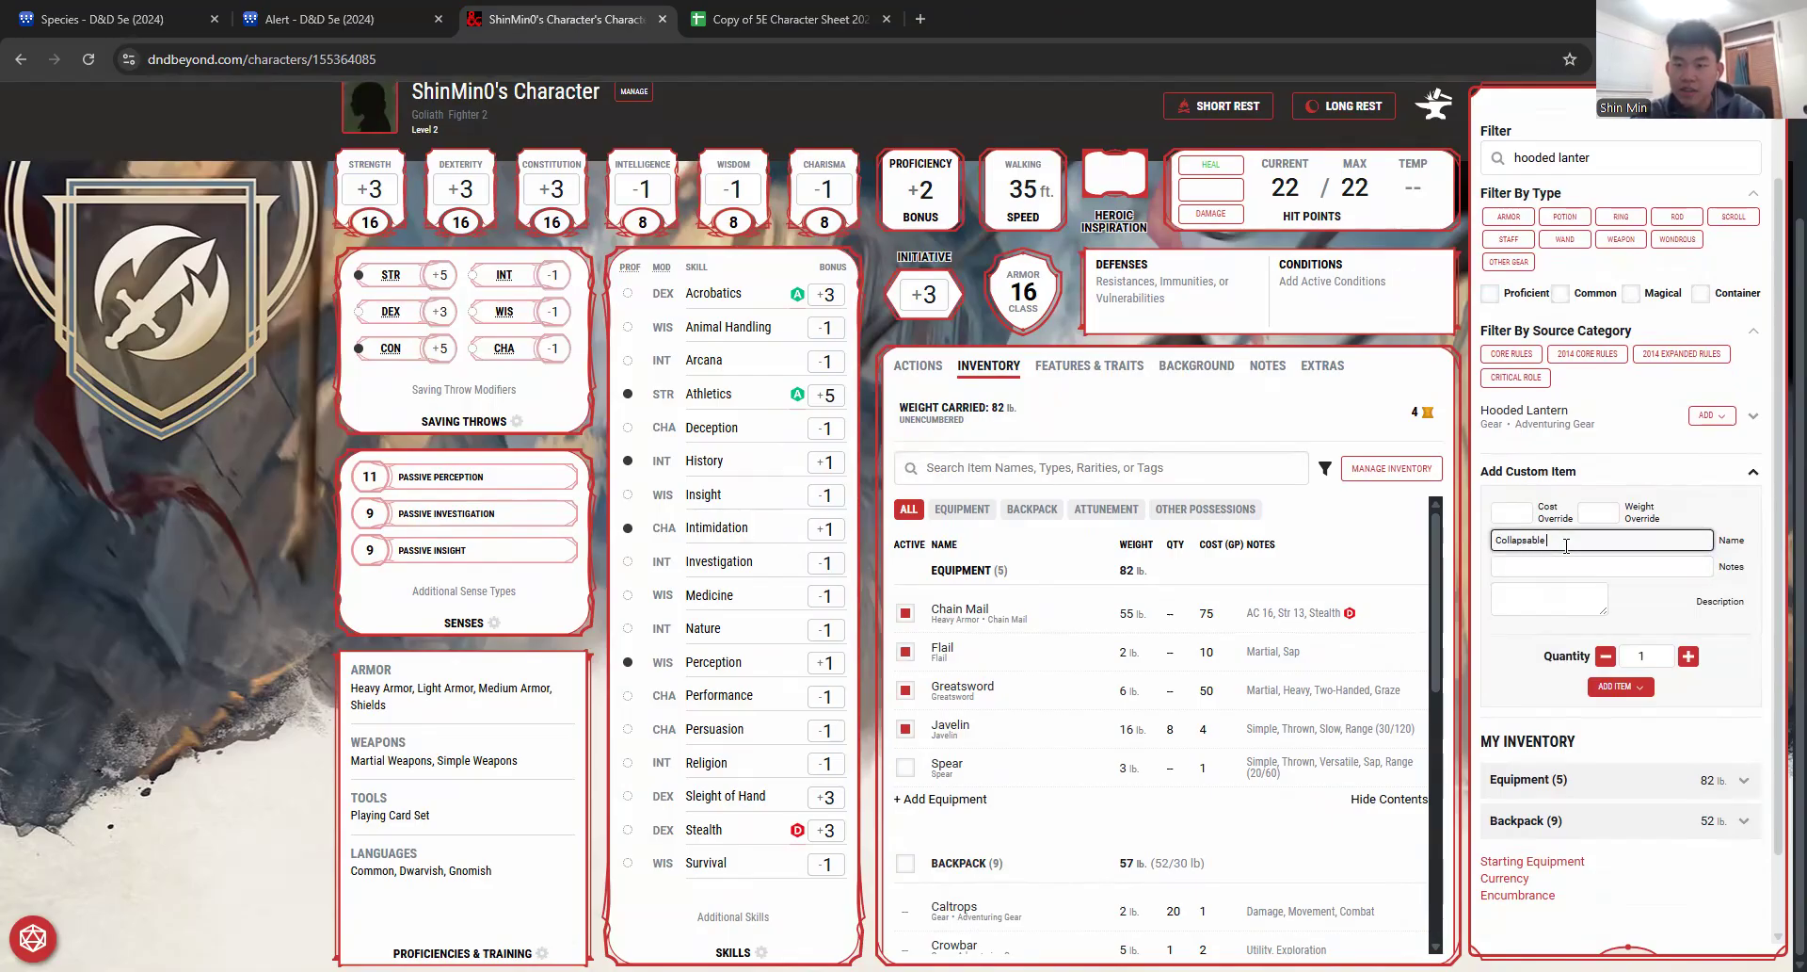
pyautogui.click(1540, 613)
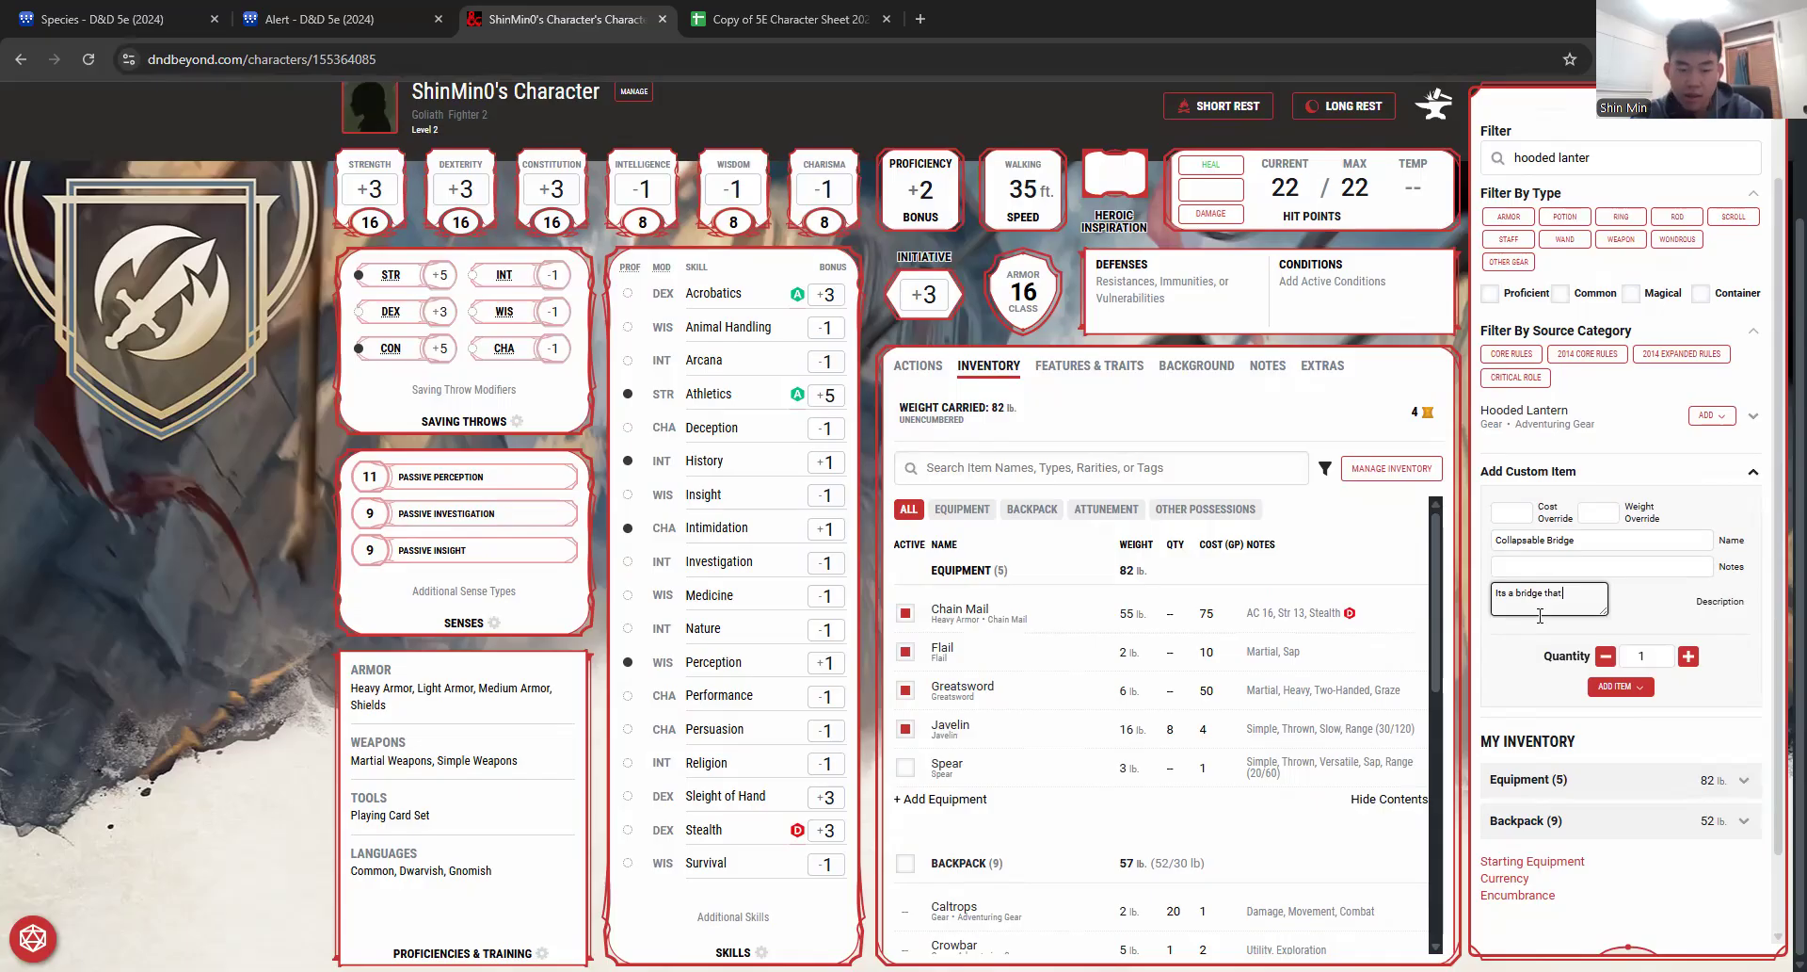
pyautogui.write('Its a bridge that is carryable but can exapnd to')
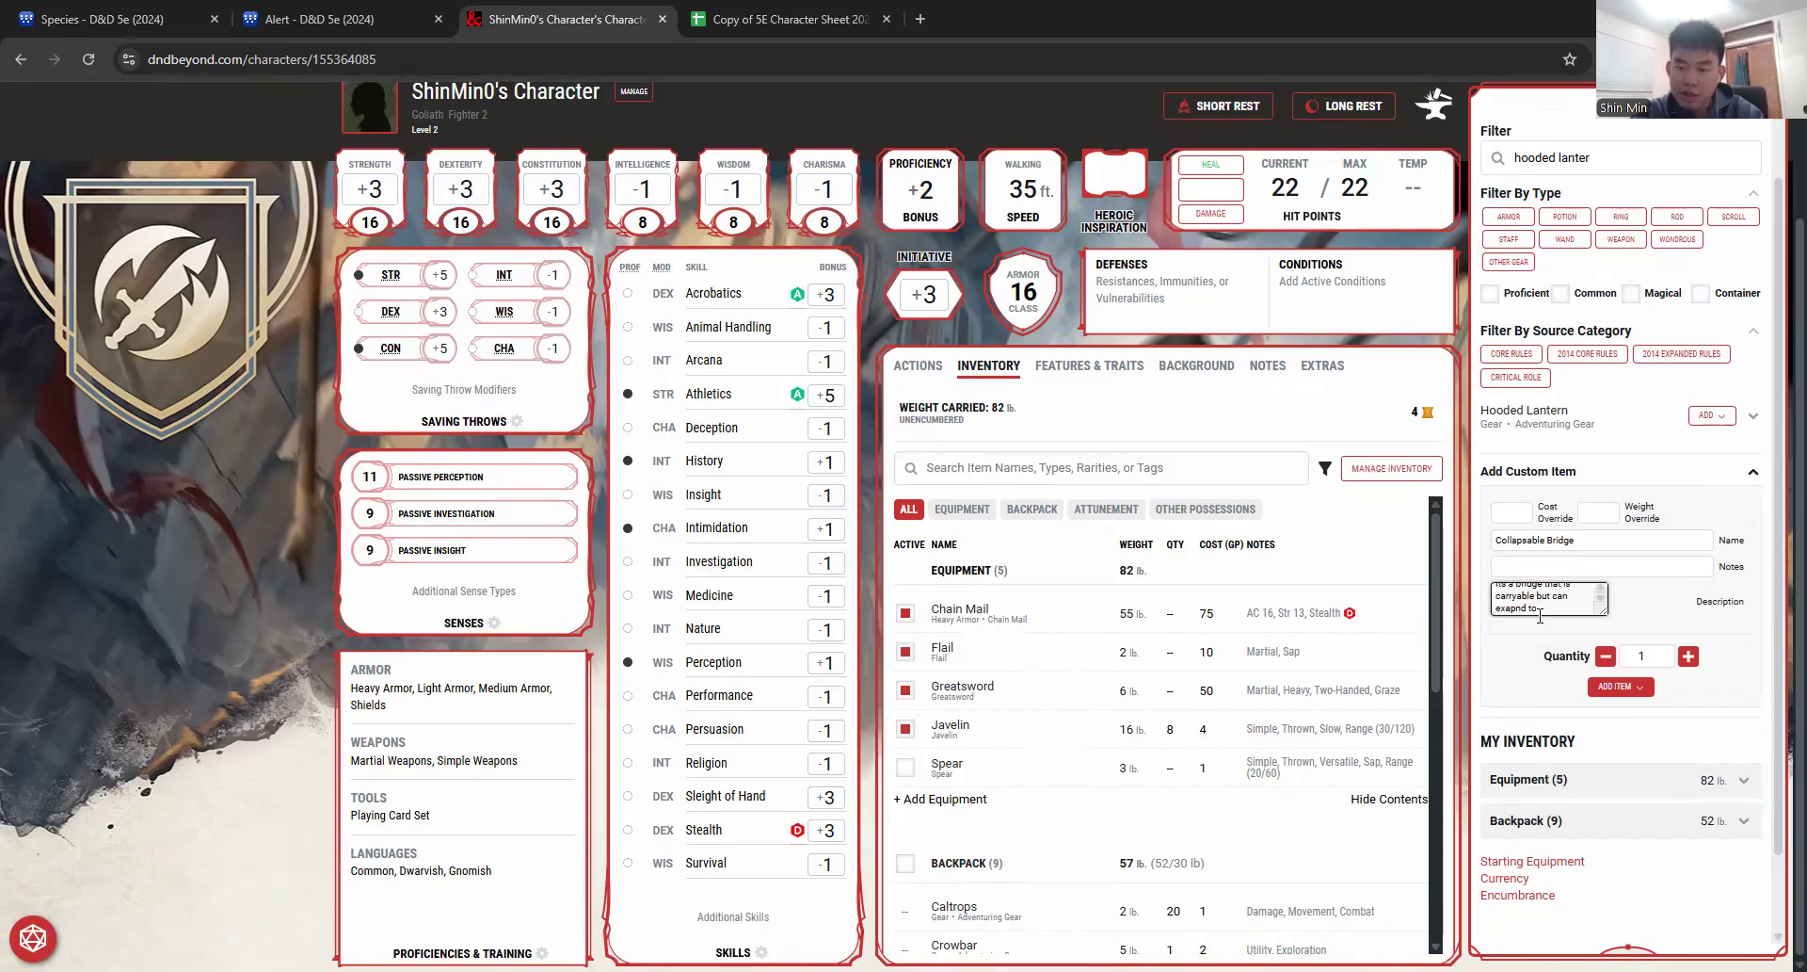
pyautogui.write(' bridge a 10ft by 5 ft rectangle.')
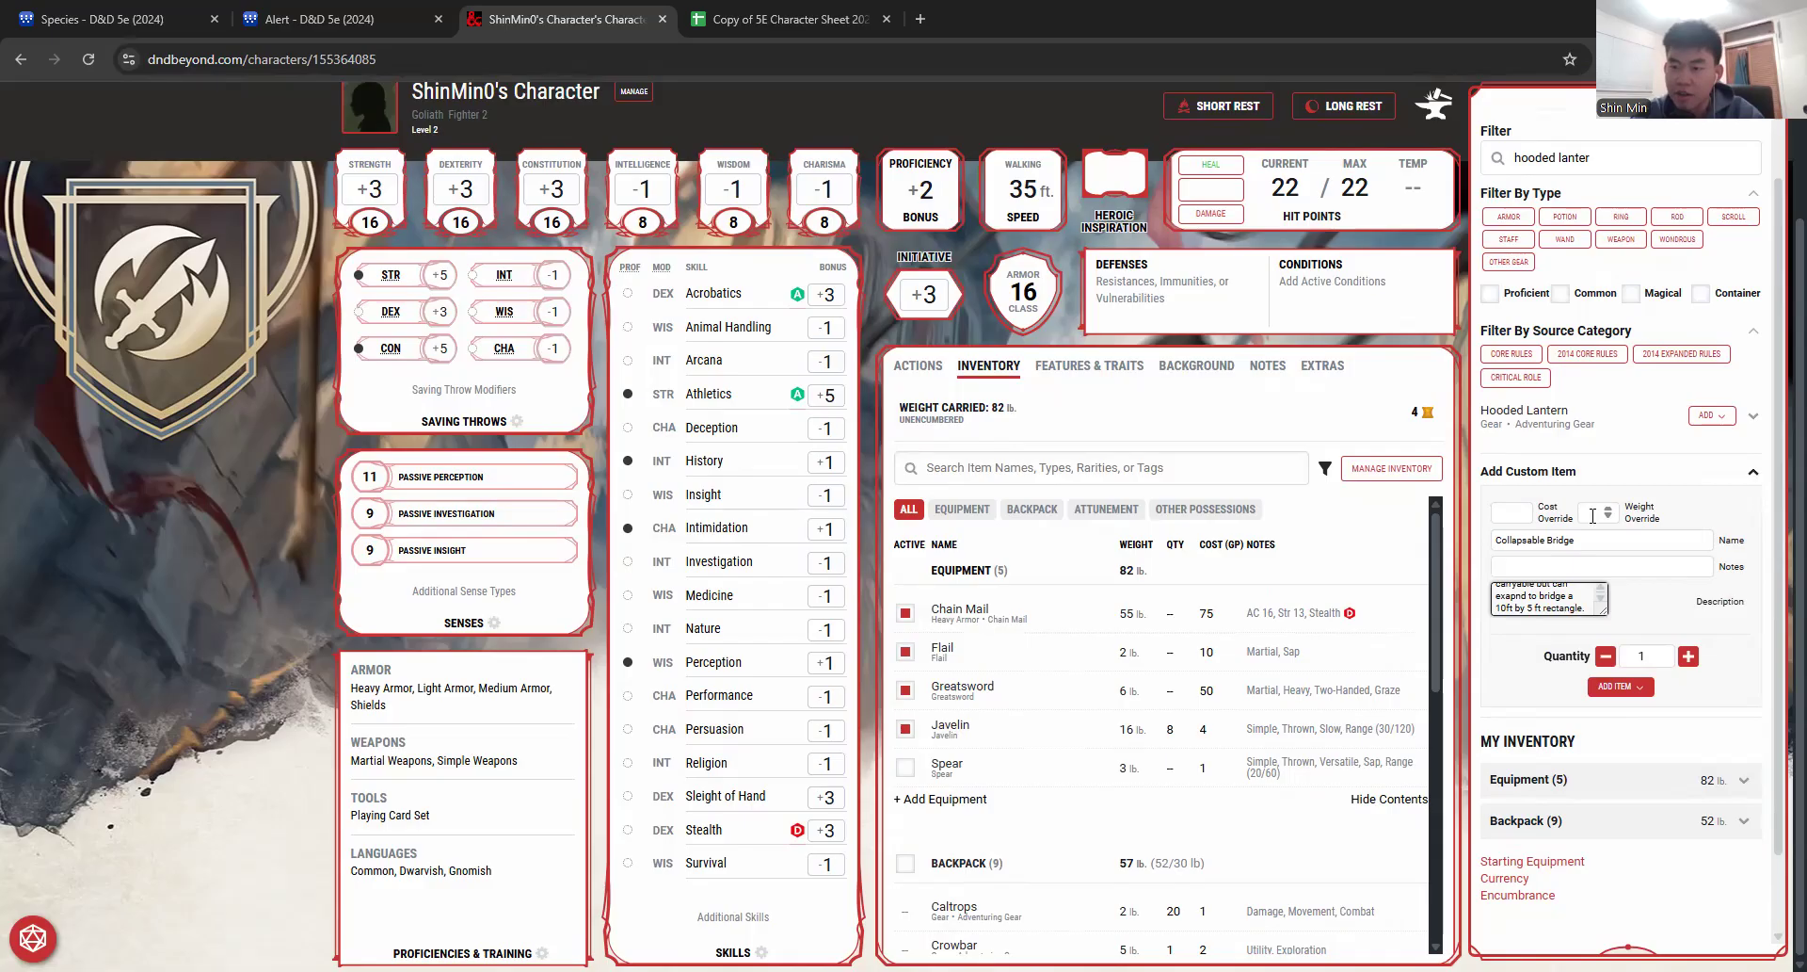
# Step: Set the custom item's weight override to 5, add it to the Backpack and view its details in the inventory
pyautogui.click(1593, 514)
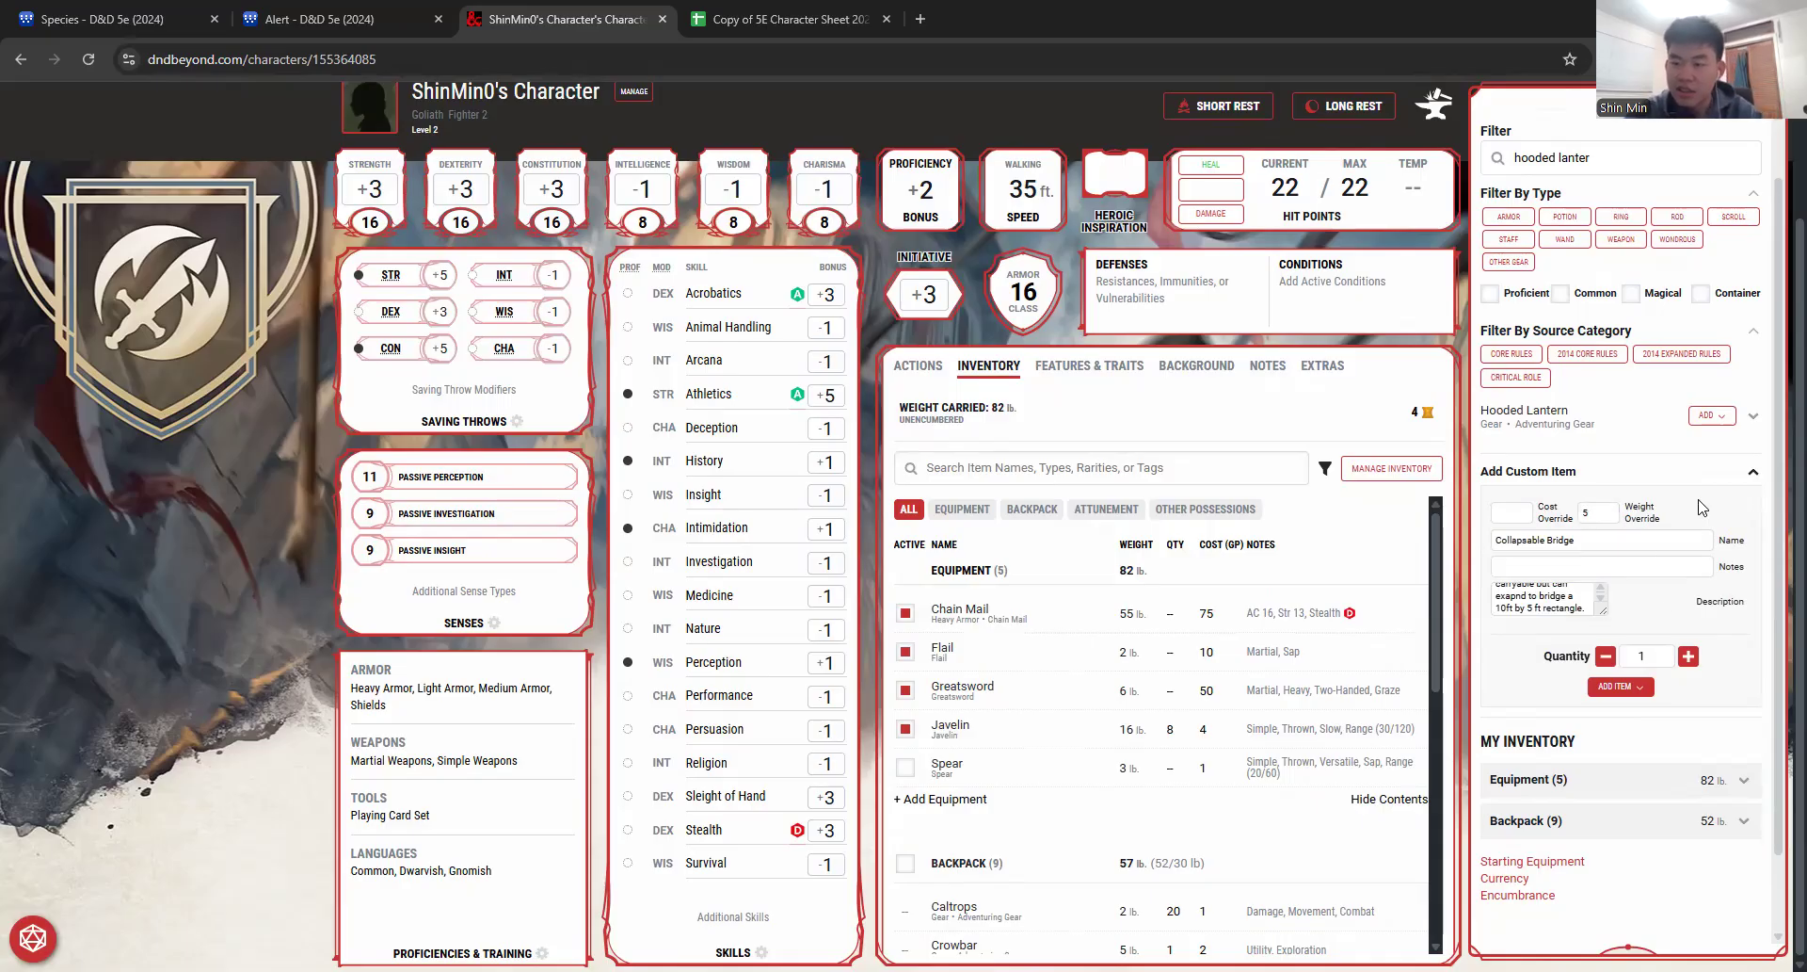
pyautogui.click(1620, 687)
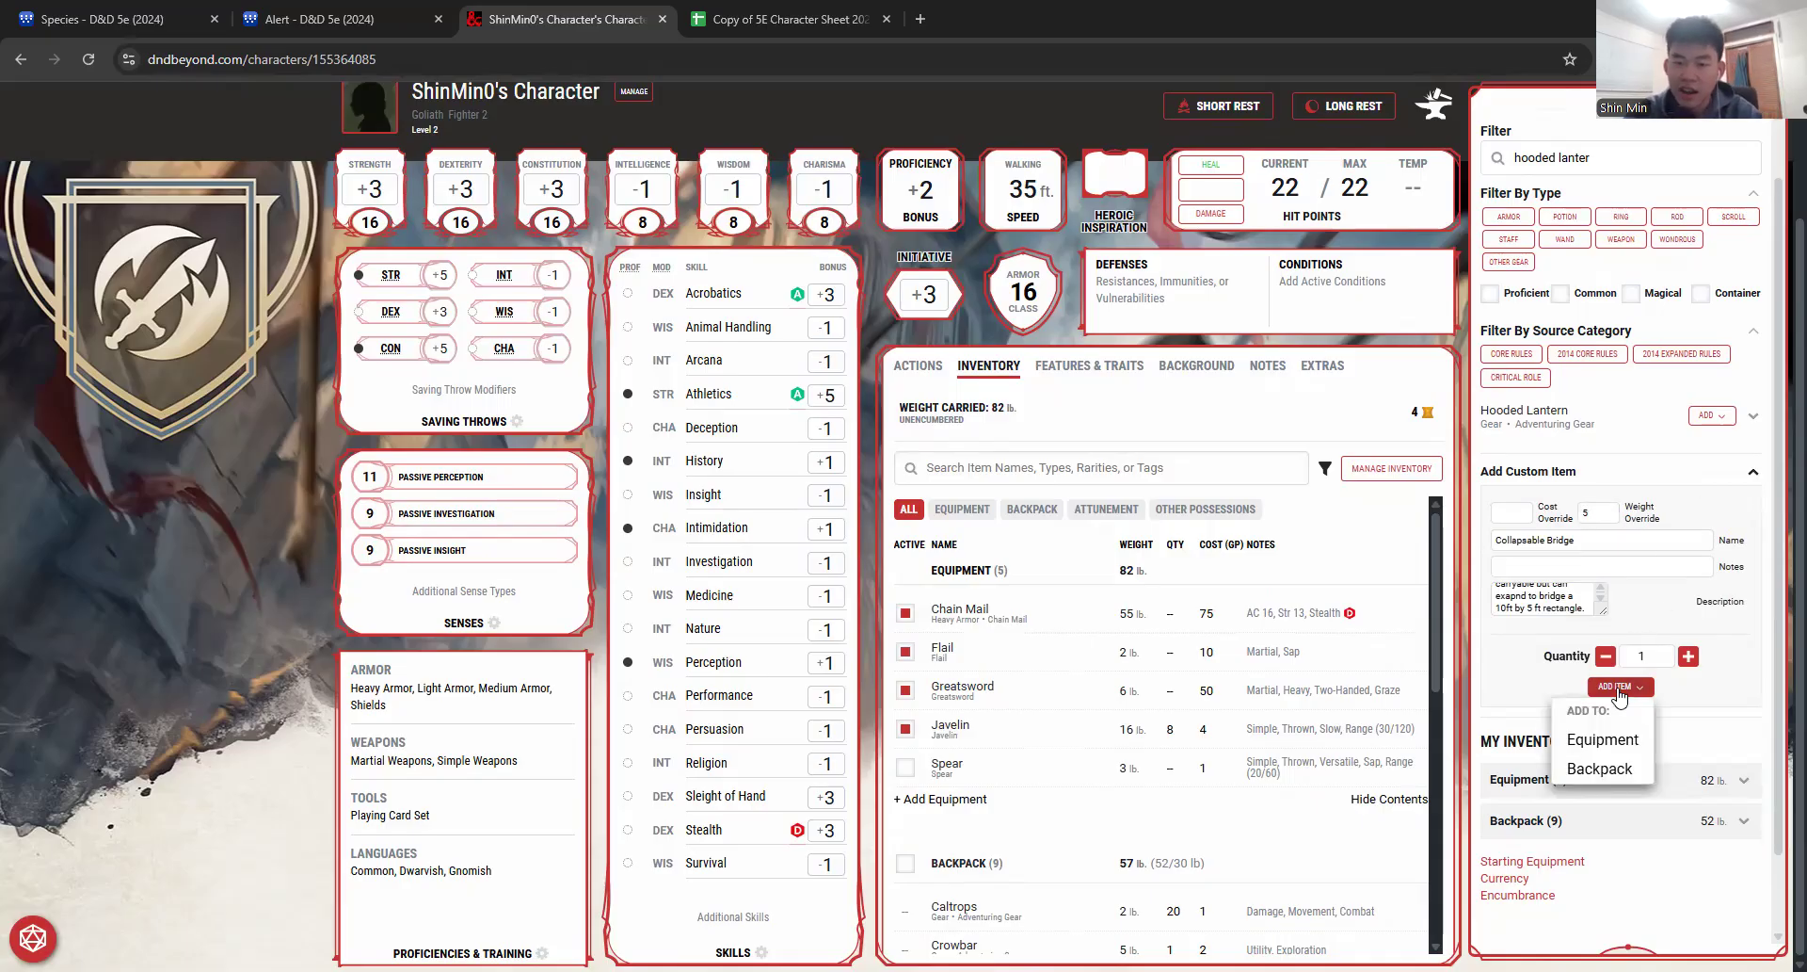
pyautogui.click(1600, 768)
pyautogui.scroll(-3, 1168, 753)
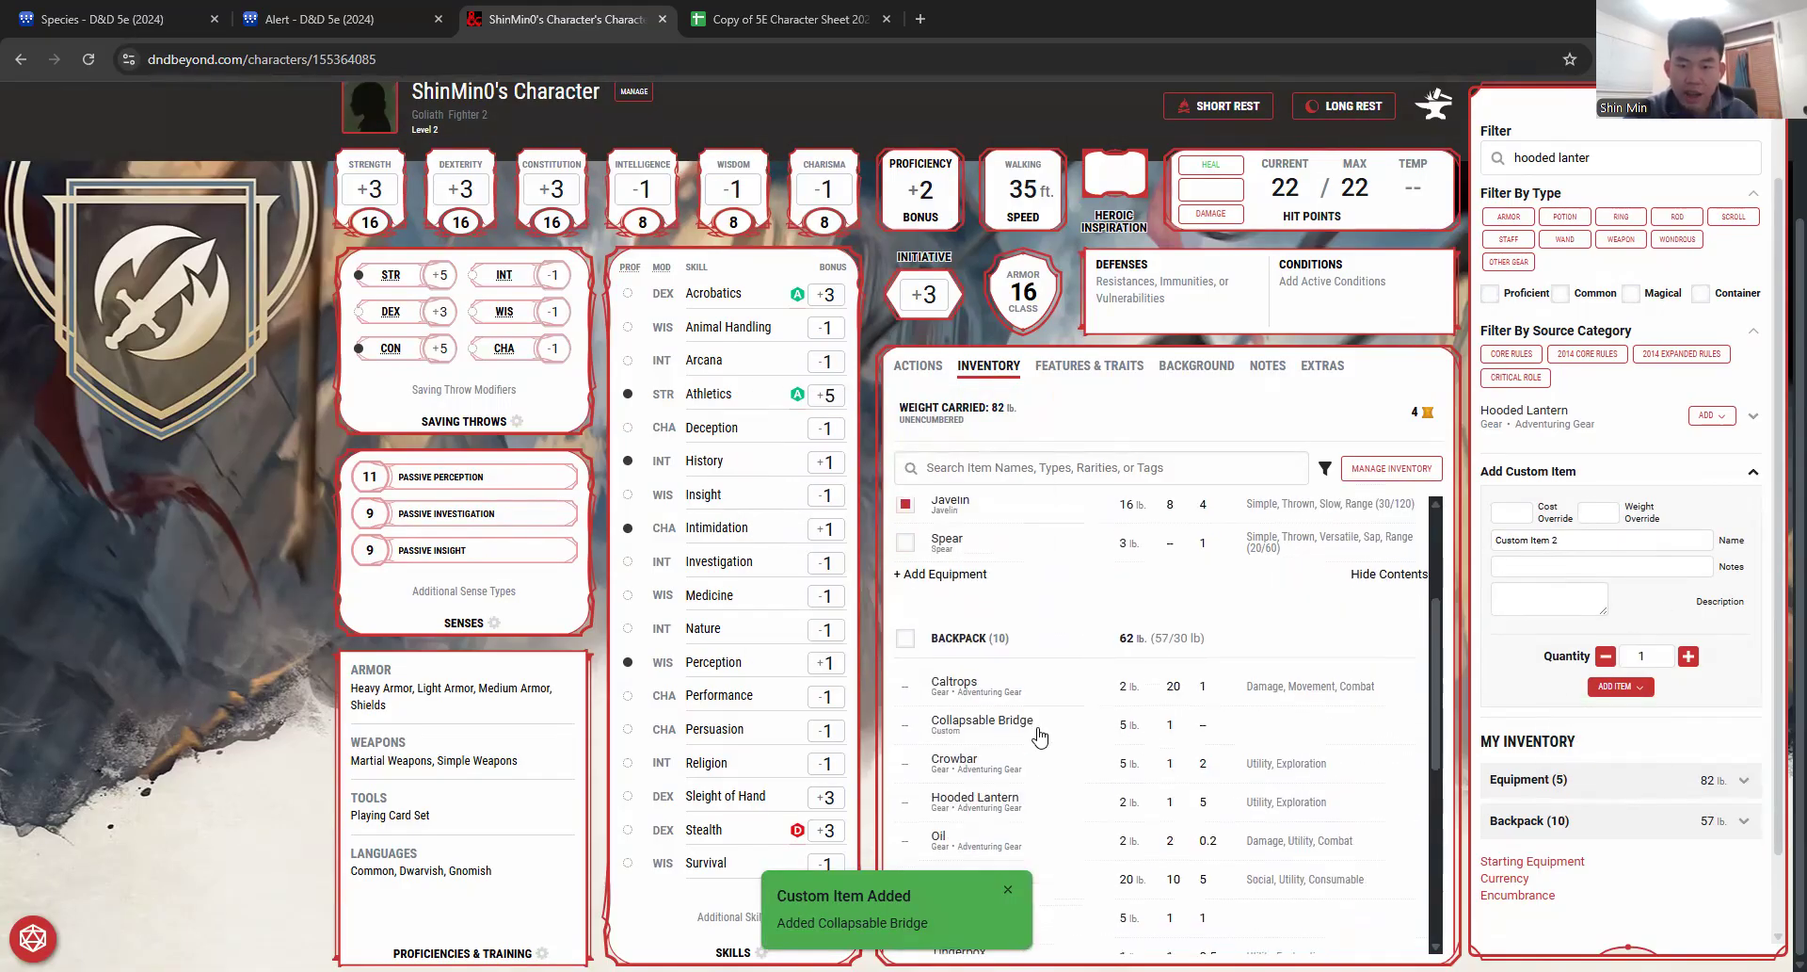
pyautogui.click(1040, 736)
pyautogui.scroll(3, 1039, 736)
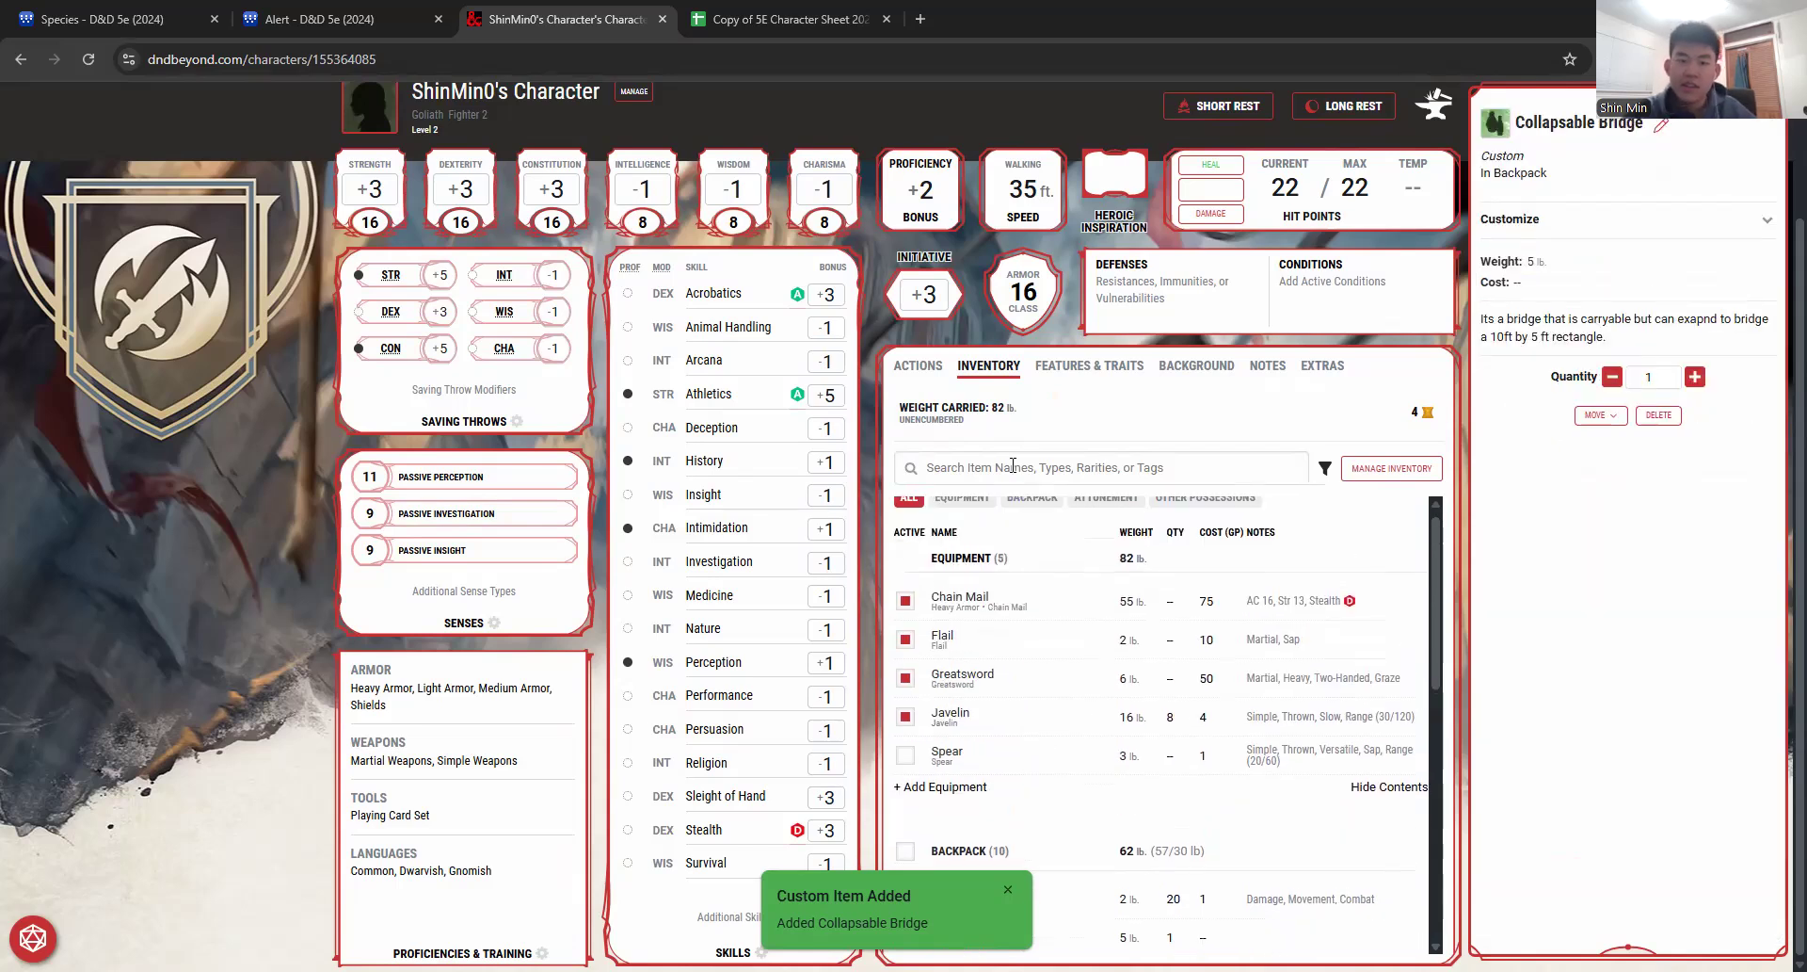
# Step: Switch to the Google Sheets character sheet, set the spellcasting ability to Int and check the spellcasting modifier, save DC and attack bonus fields
pyautogui.rightClick(308, 7)
pyautogui.click(693, 13)
pyautogui.click(764, 576)
pyautogui.scroll(-1, 763, 578)
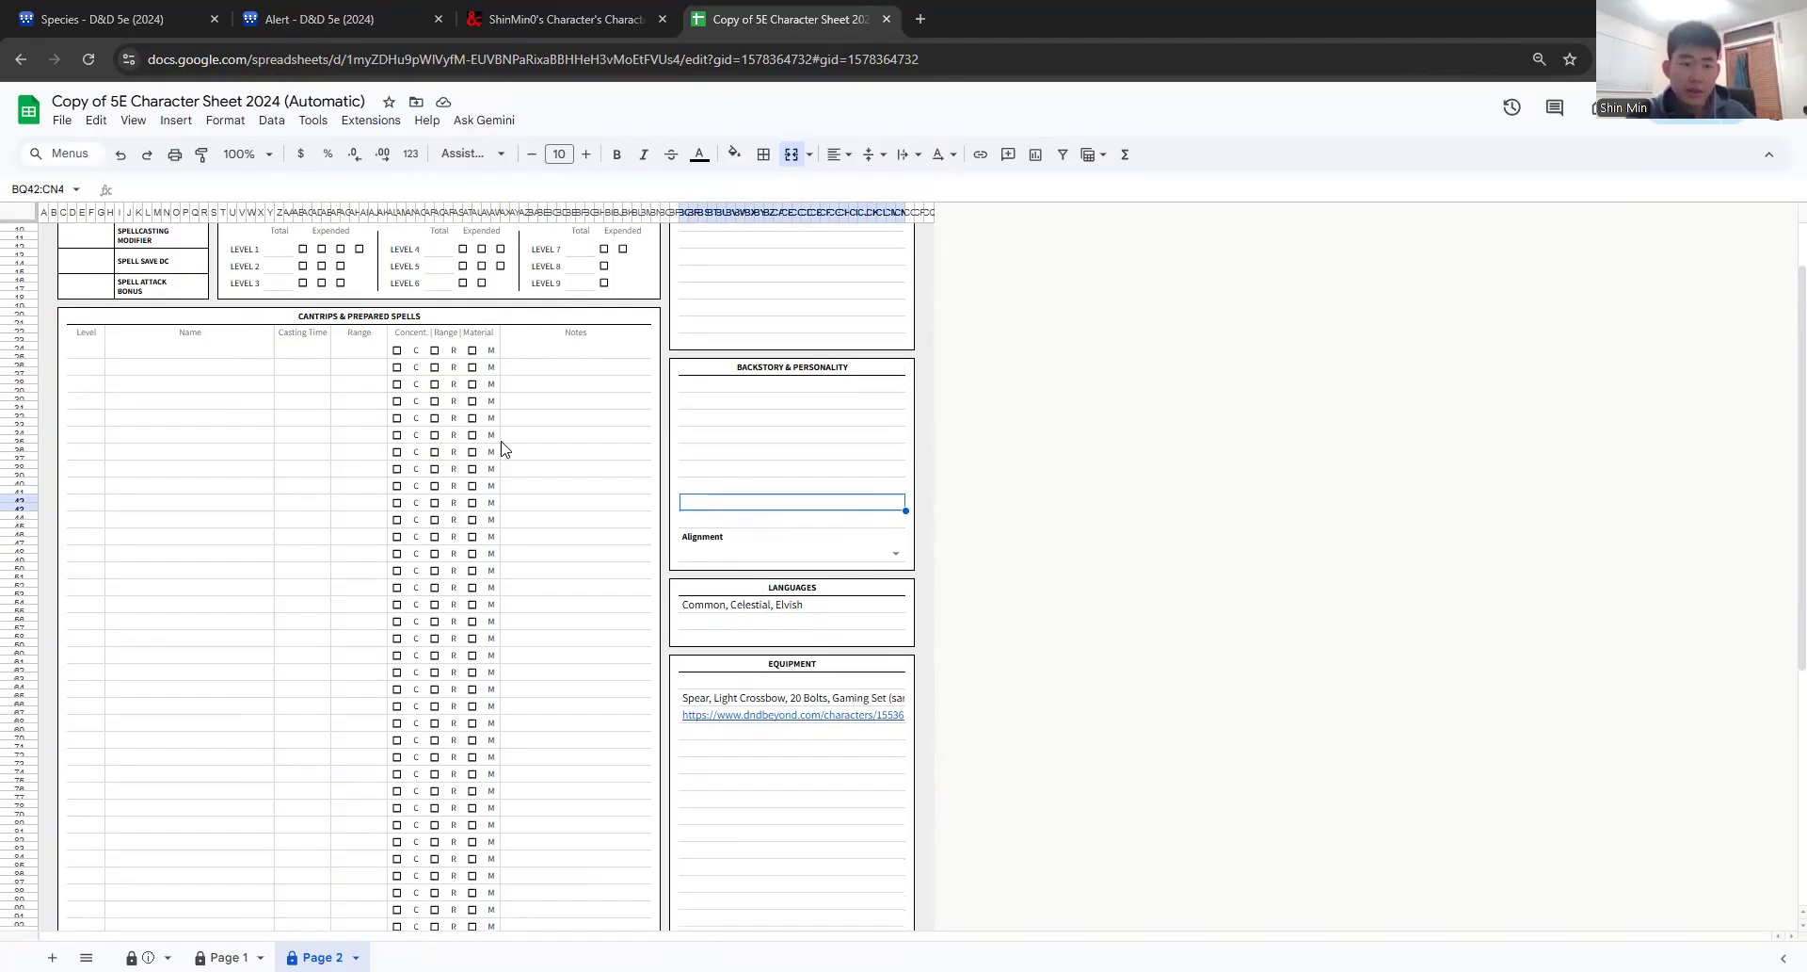
pyautogui.scroll(1, 287, 334)
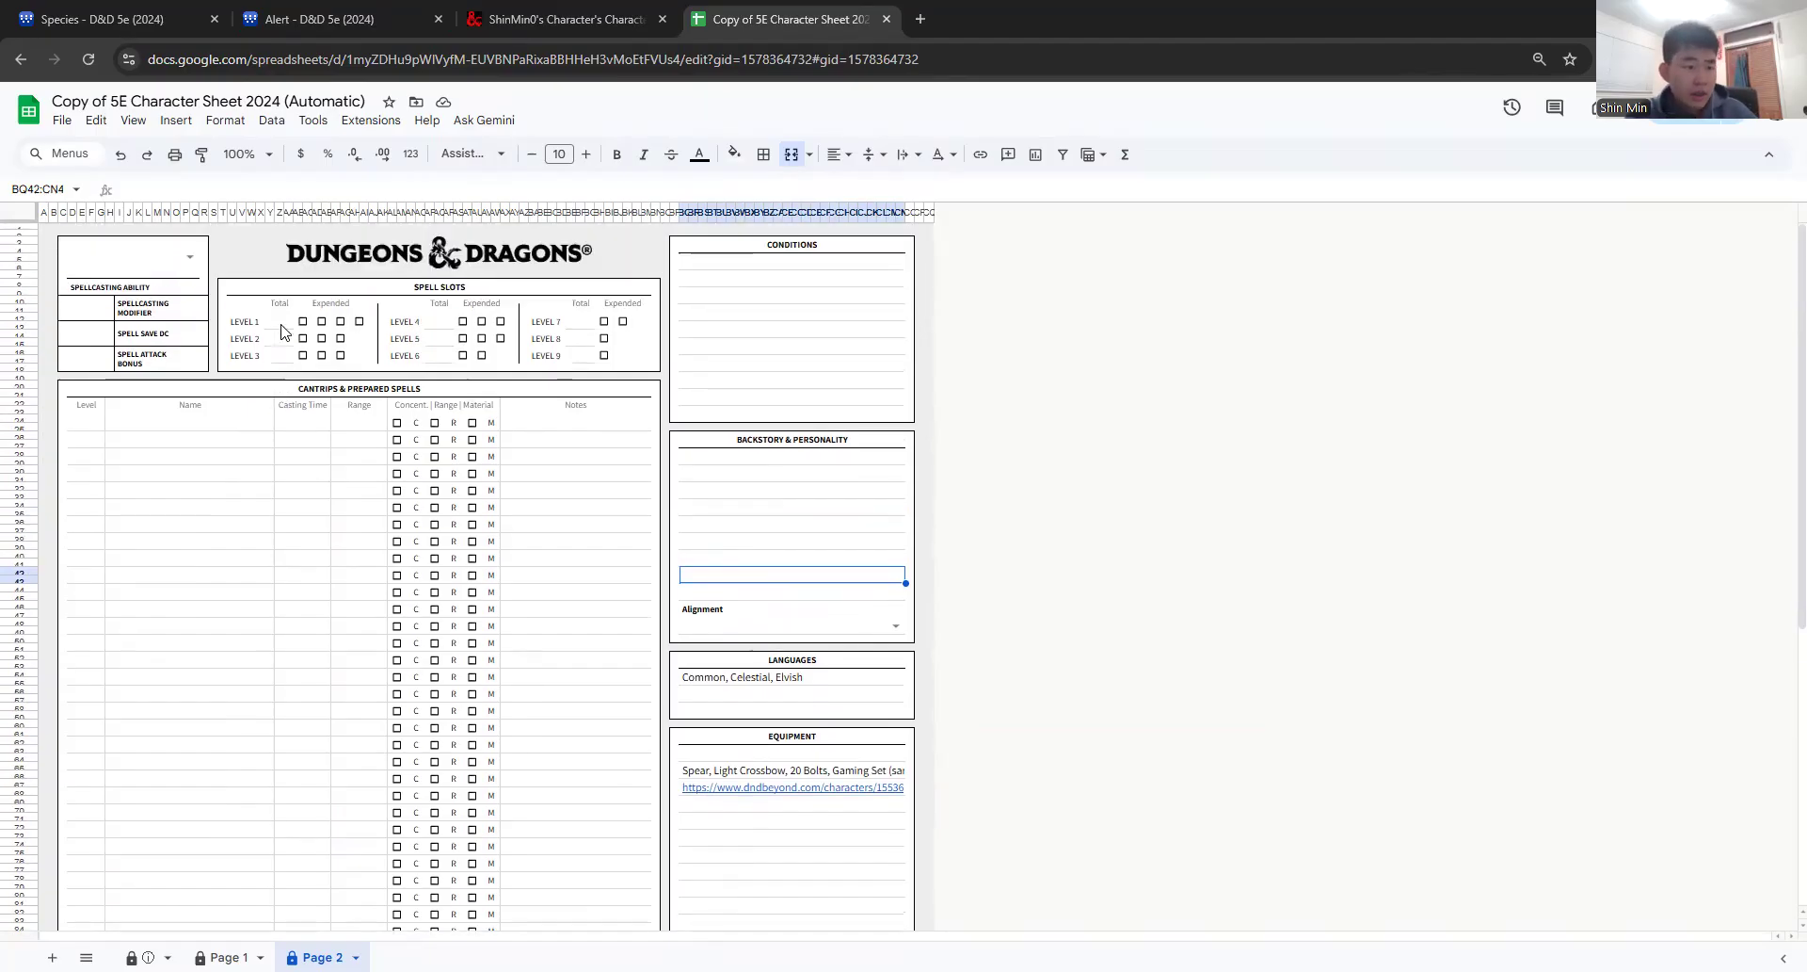
pyautogui.click(189, 258)
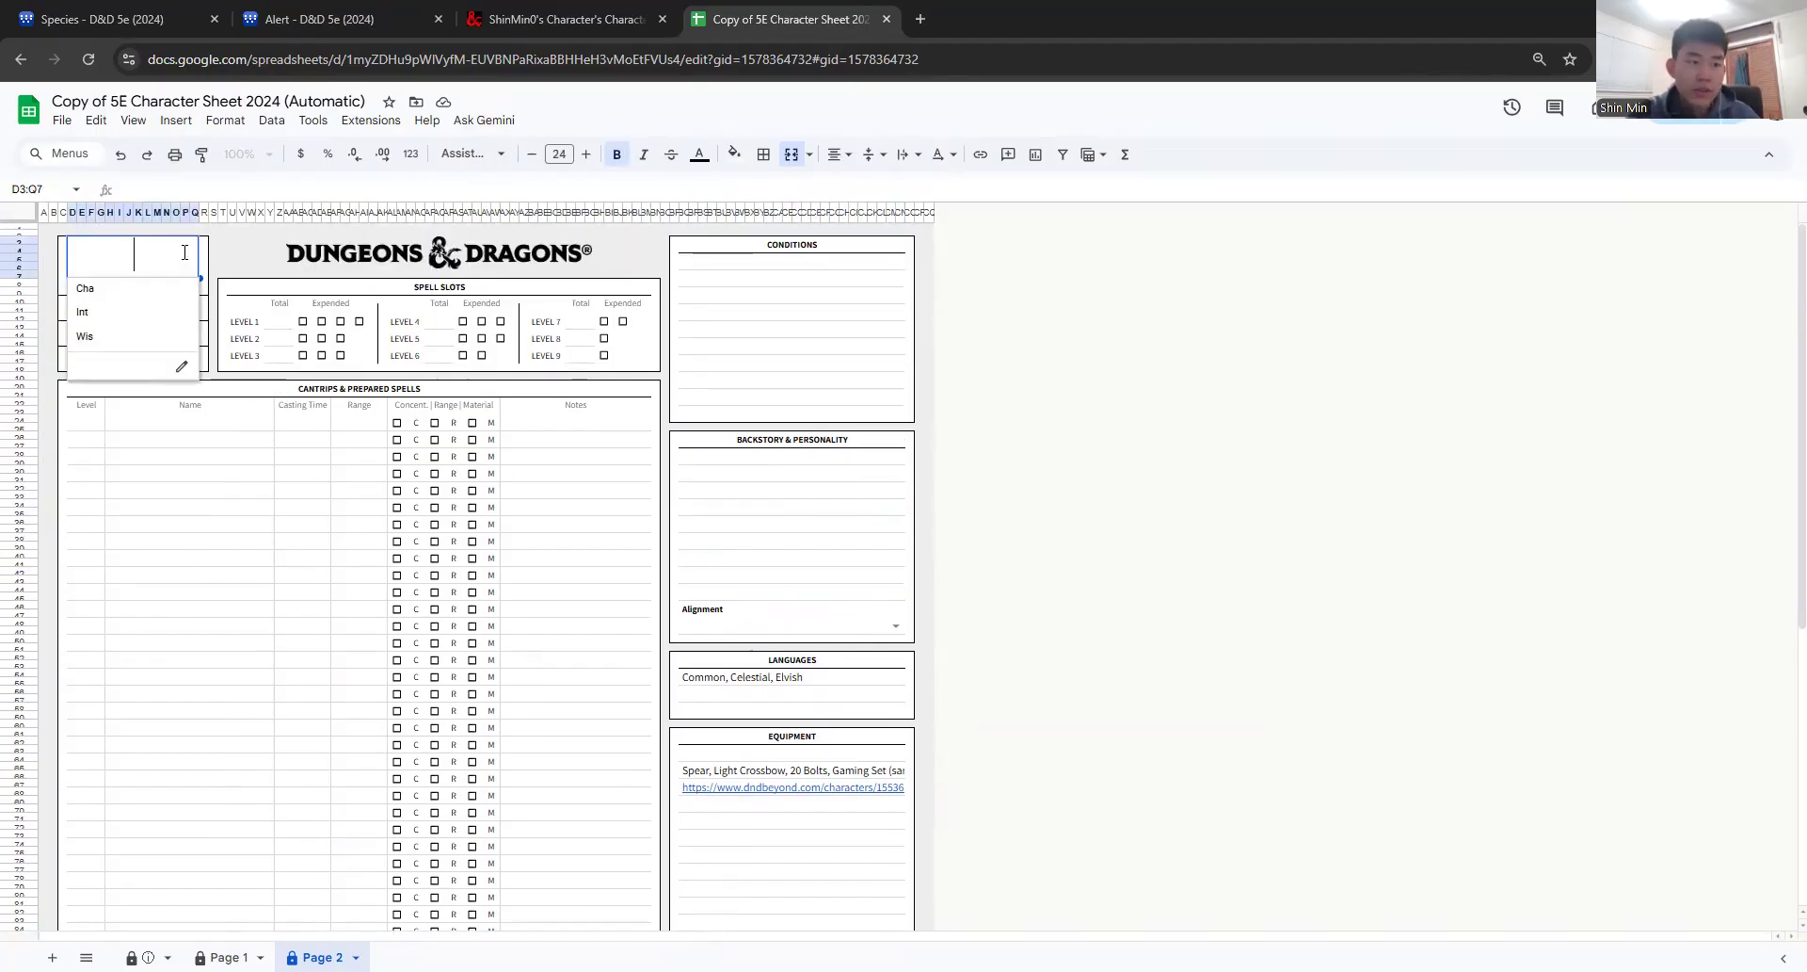
pyautogui.click(110, 314)
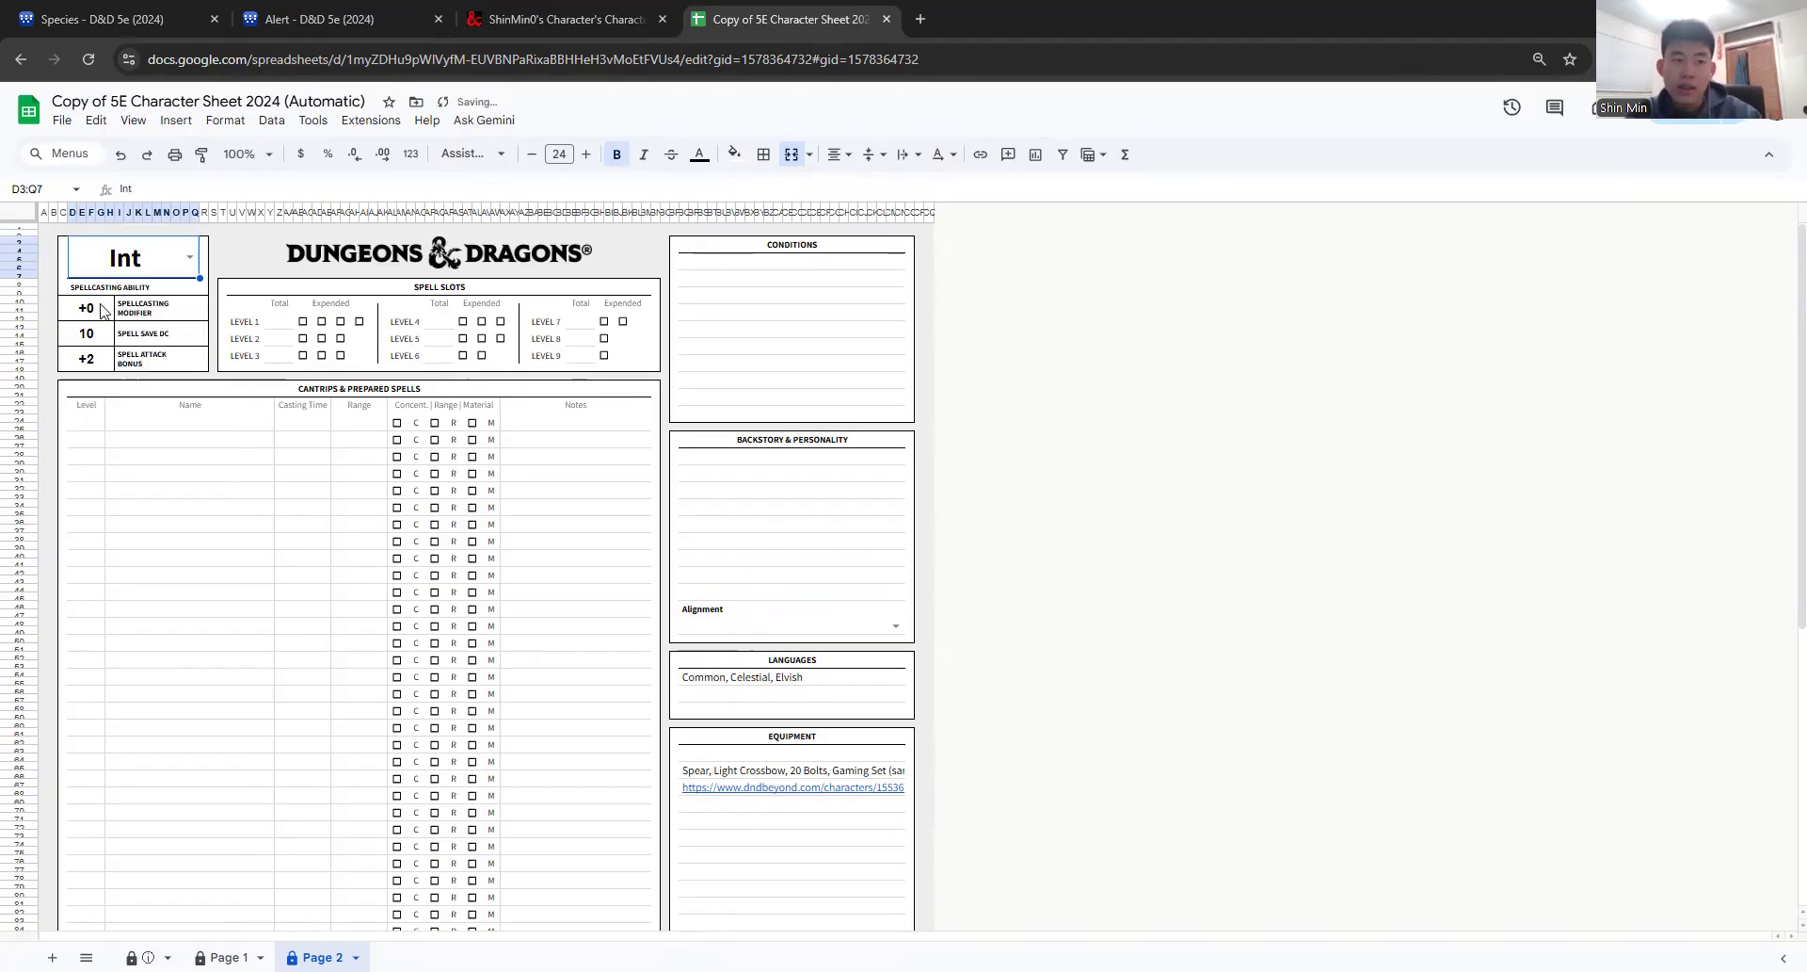
pyautogui.click(145, 312)
pyautogui.click(150, 339)
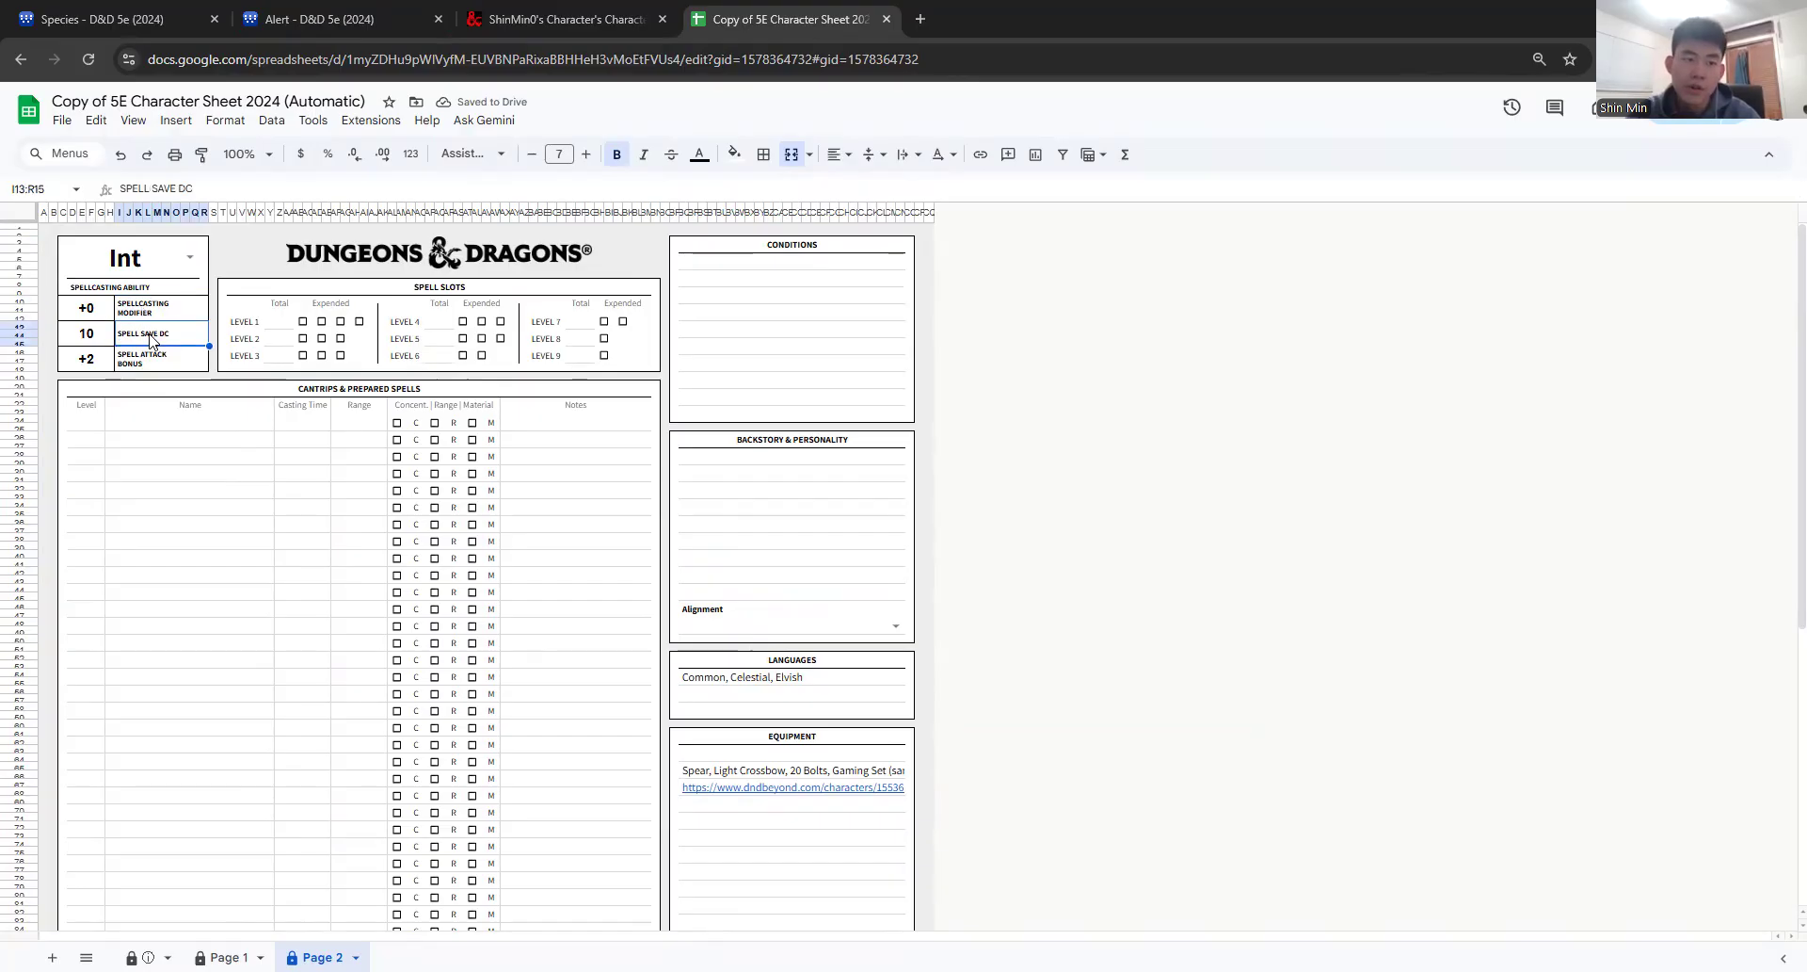
pyautogui.click(155, 358)
pyautogui.scroll(-1, 318, 442)
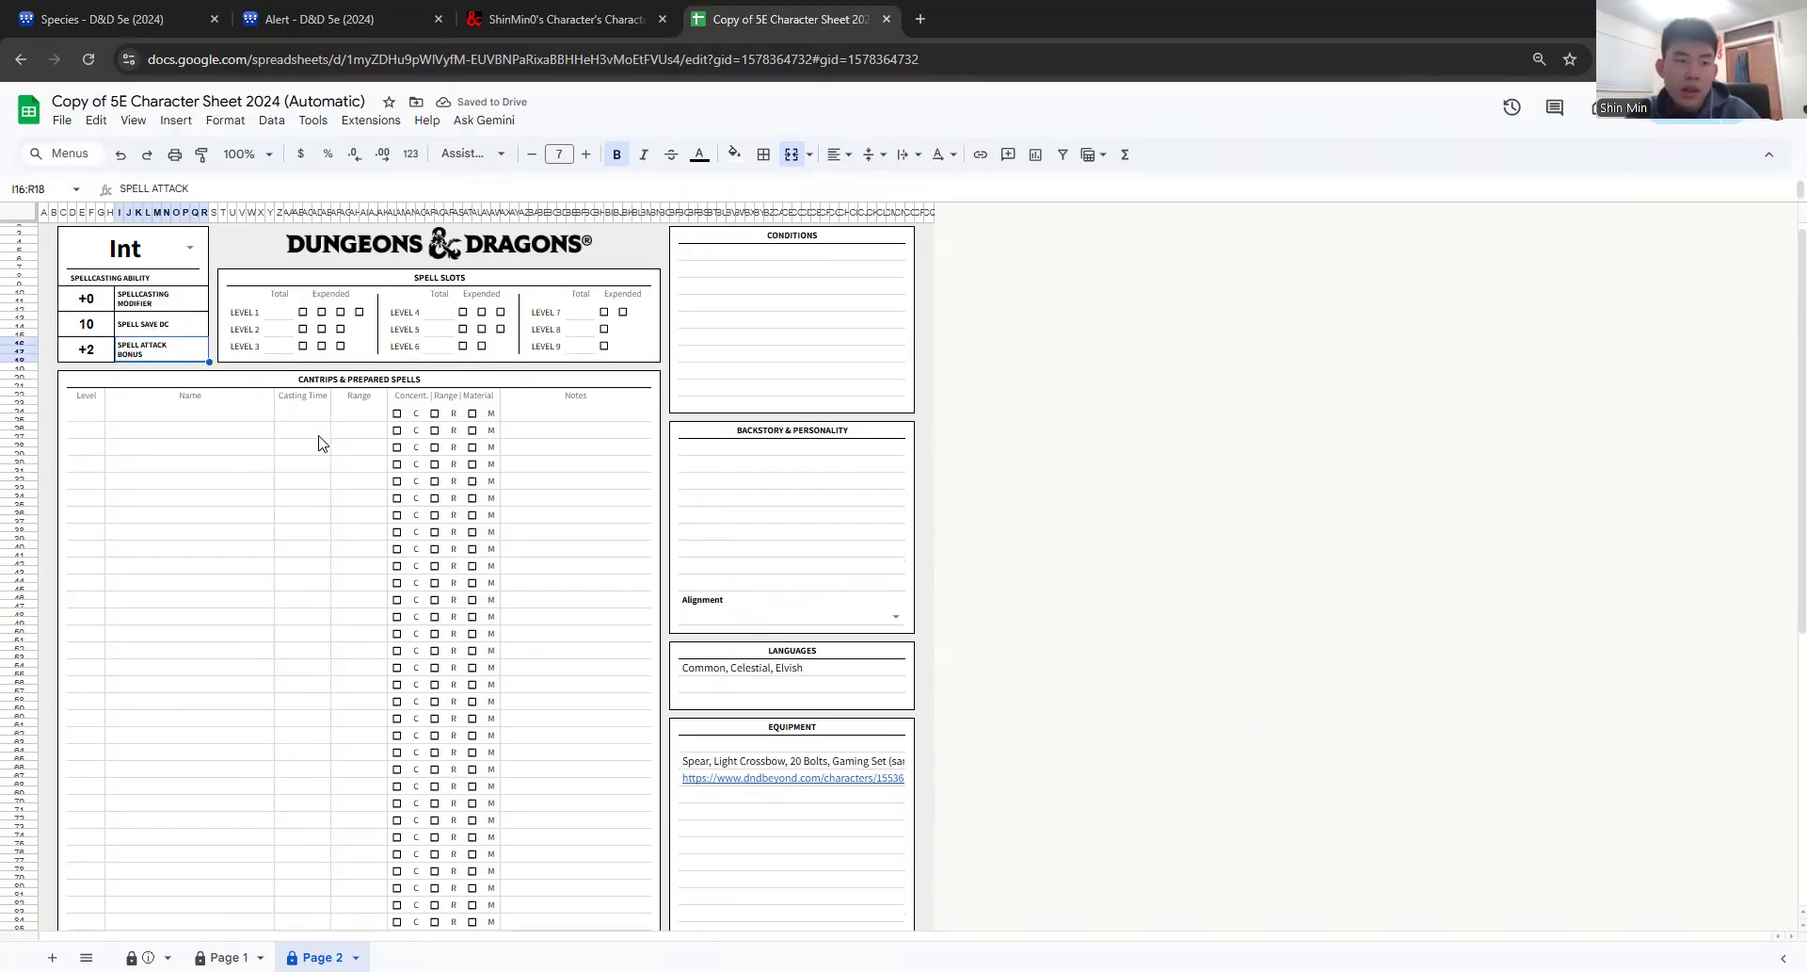
# Step: Set the total Level 1 spell slots to 2 and open the first Name cell under Cantrips & Prepared Spells
pyautogui.click(279, 311)
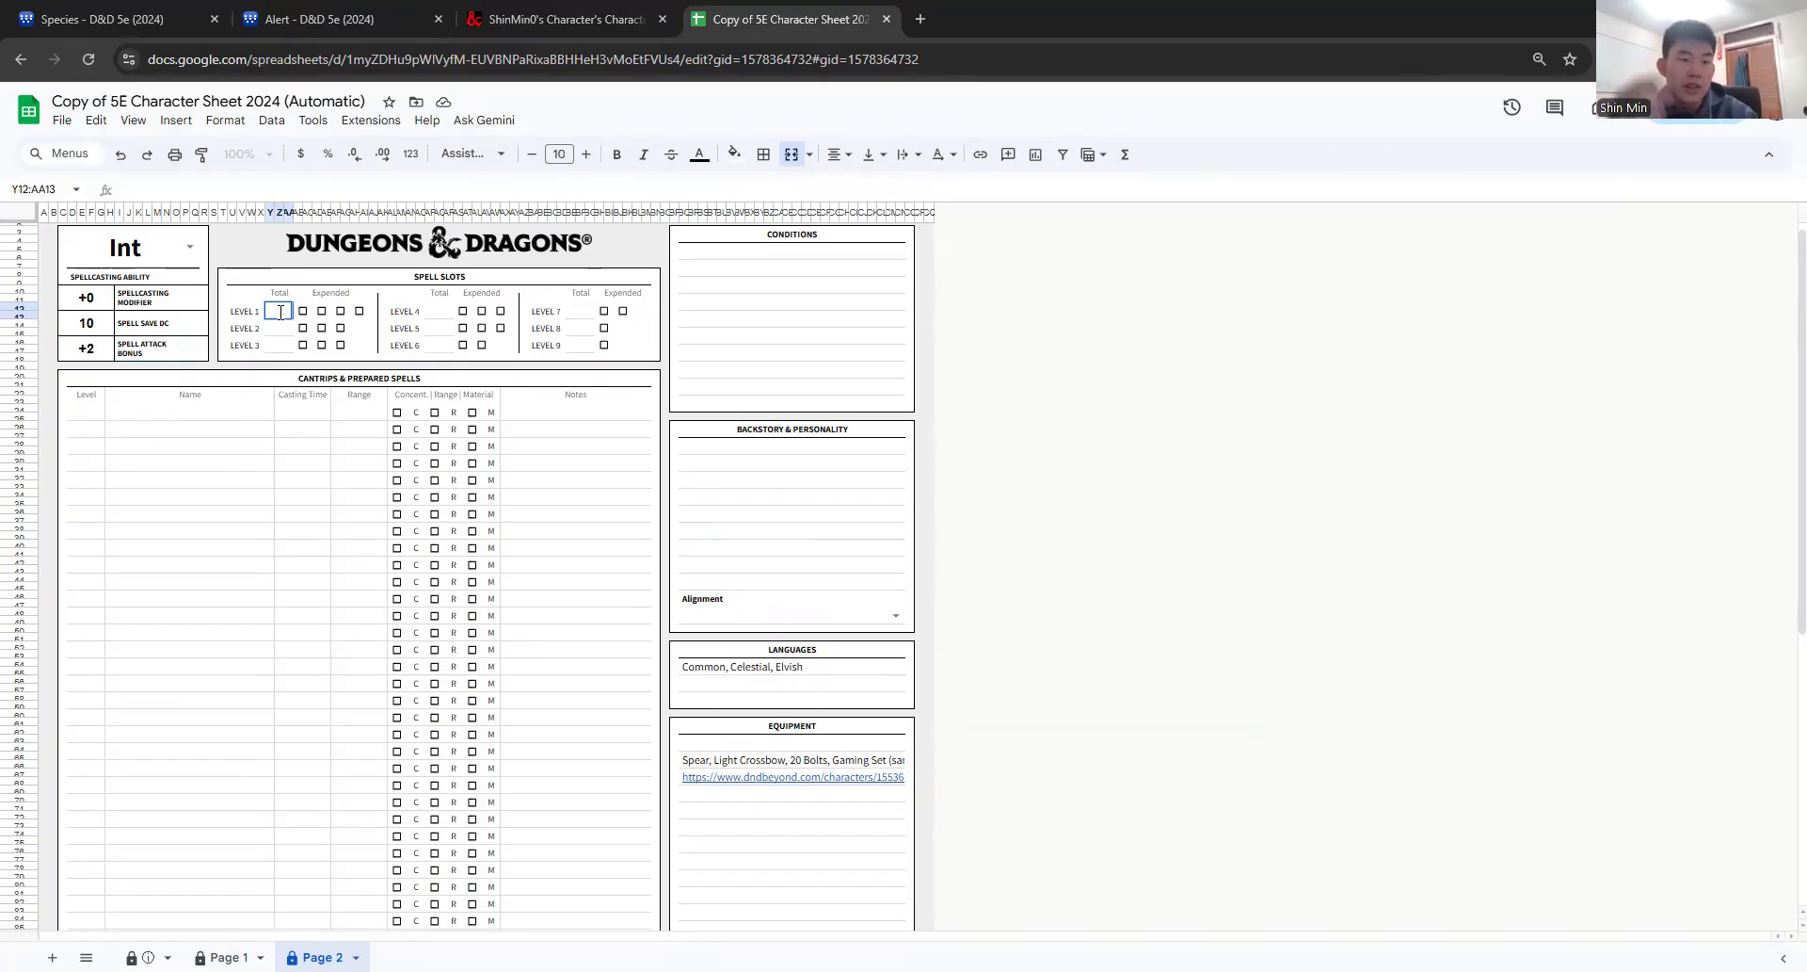
pyautogui.write('2')
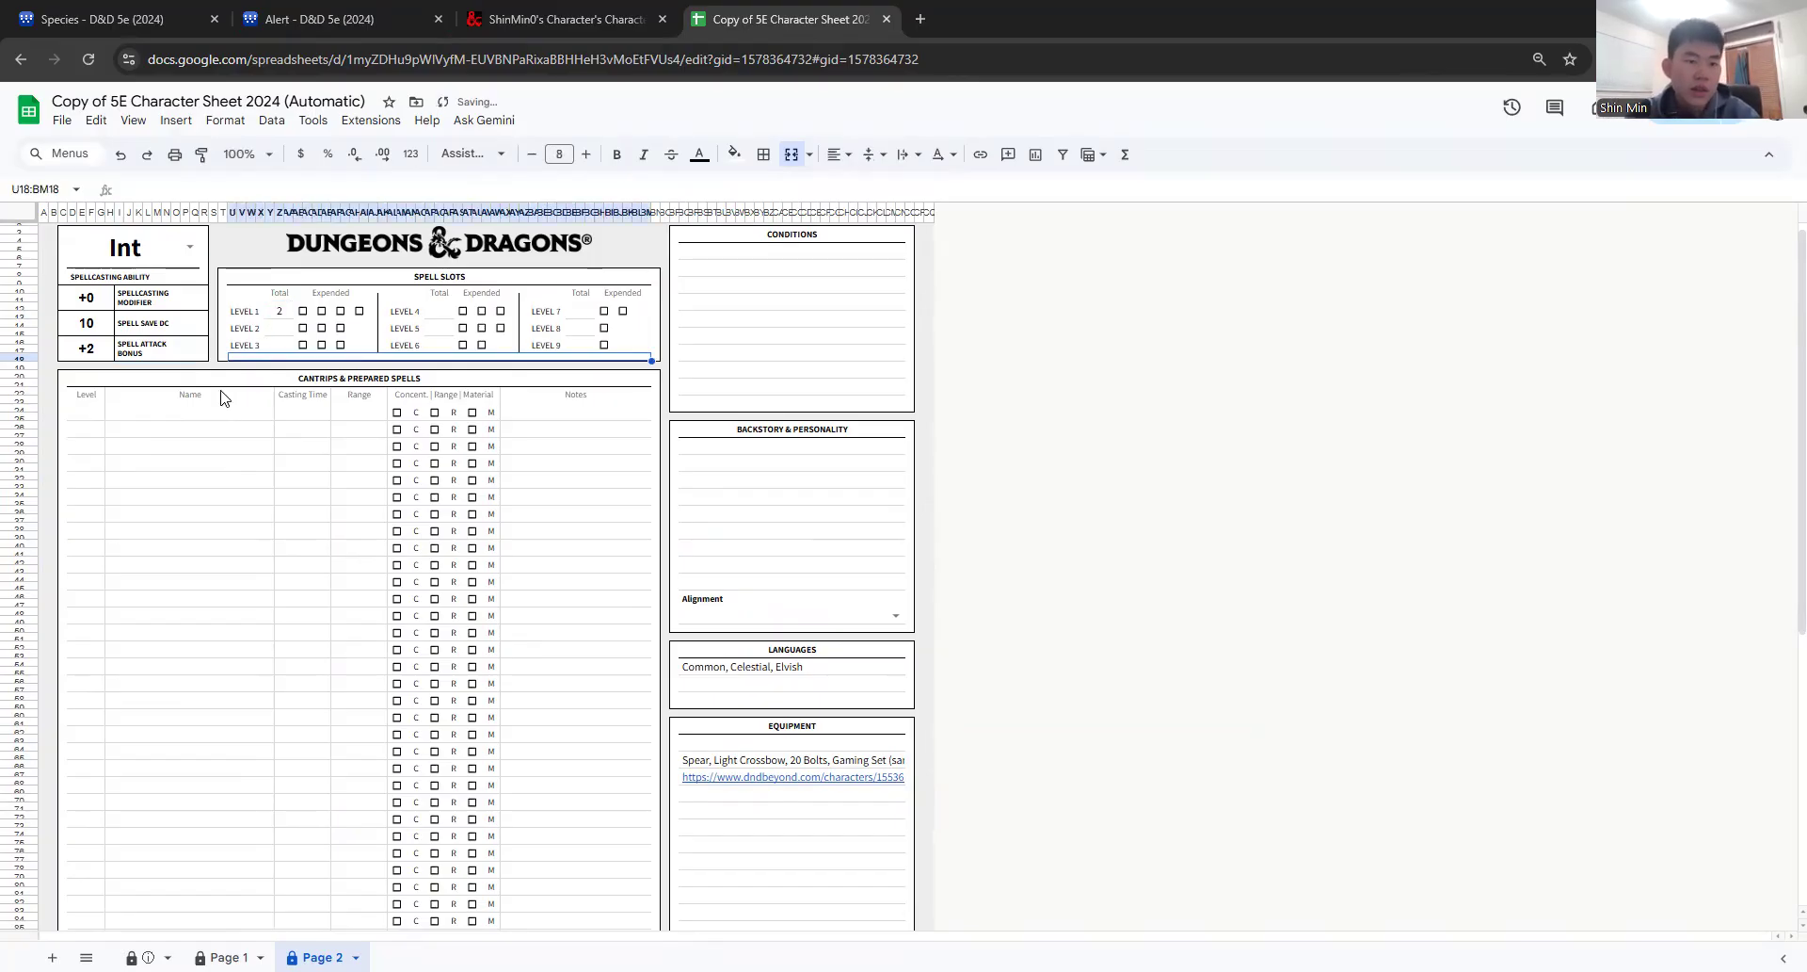
pyautogui.click(190, 411)
pyautogui.scroll(-1, 190, 412)
pyautogui.doubleClick(190, 389)
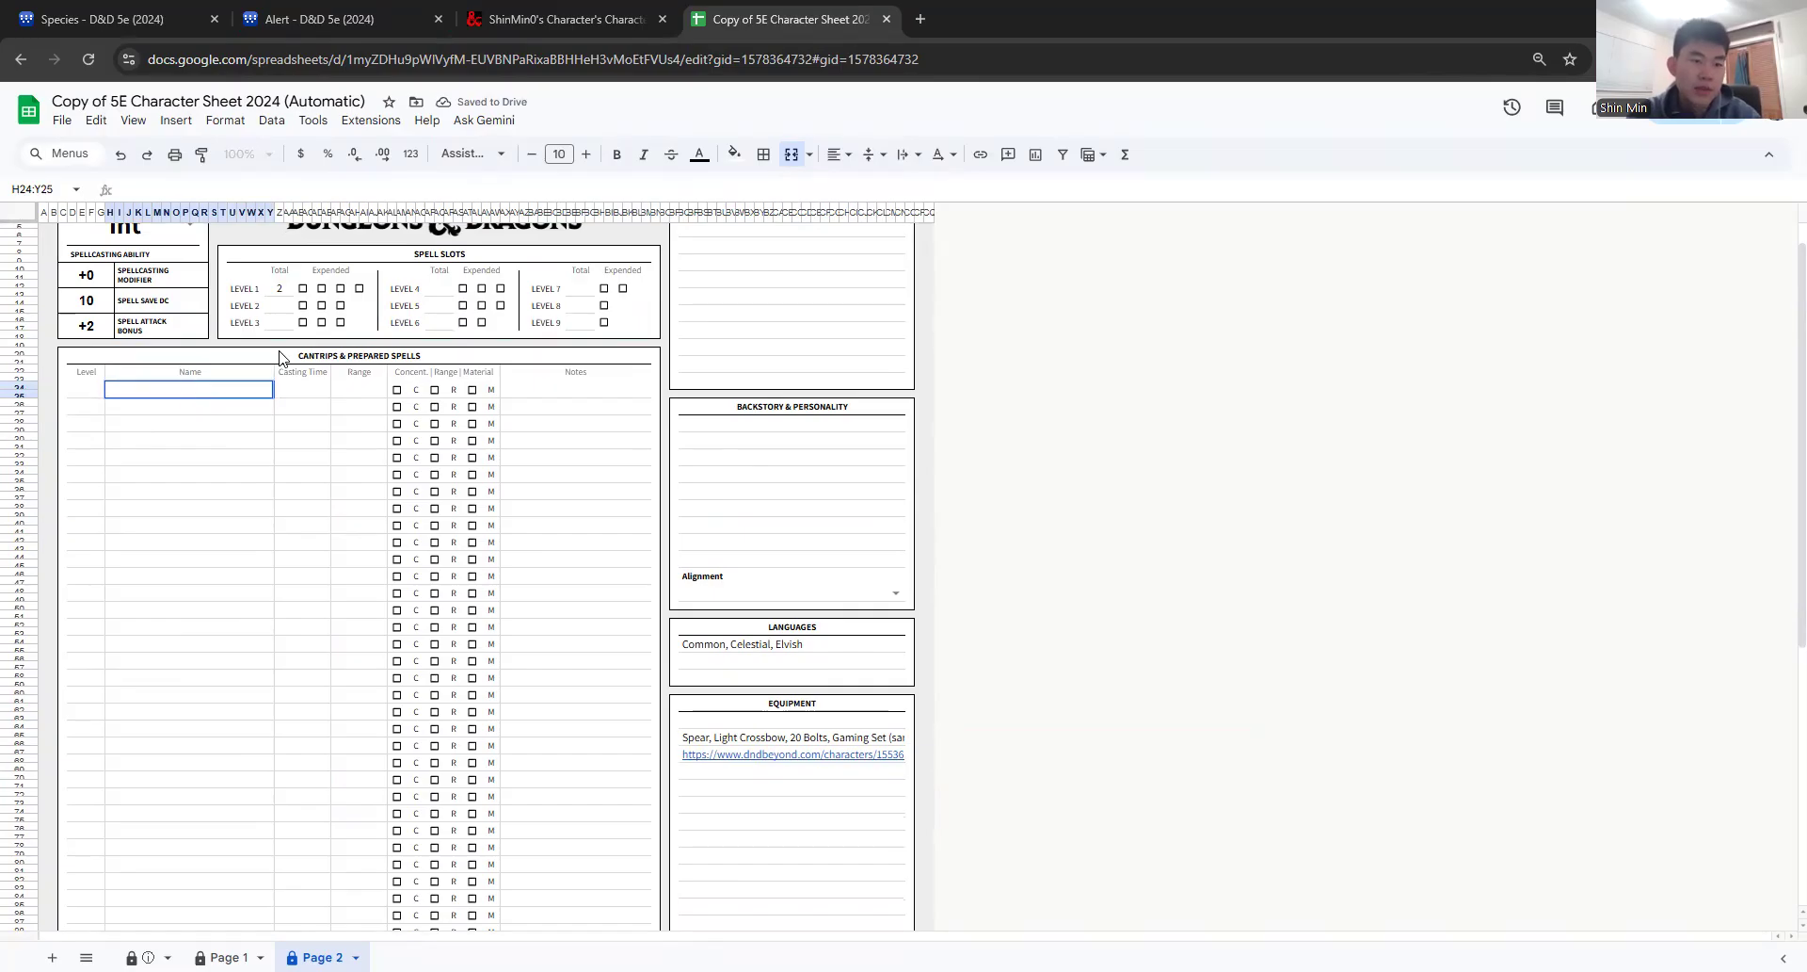
# Step: Switch to the D&D 5e (2024) wiki, open the All Spells page and look through the cantrip list
pyautogui.click(108, 19)
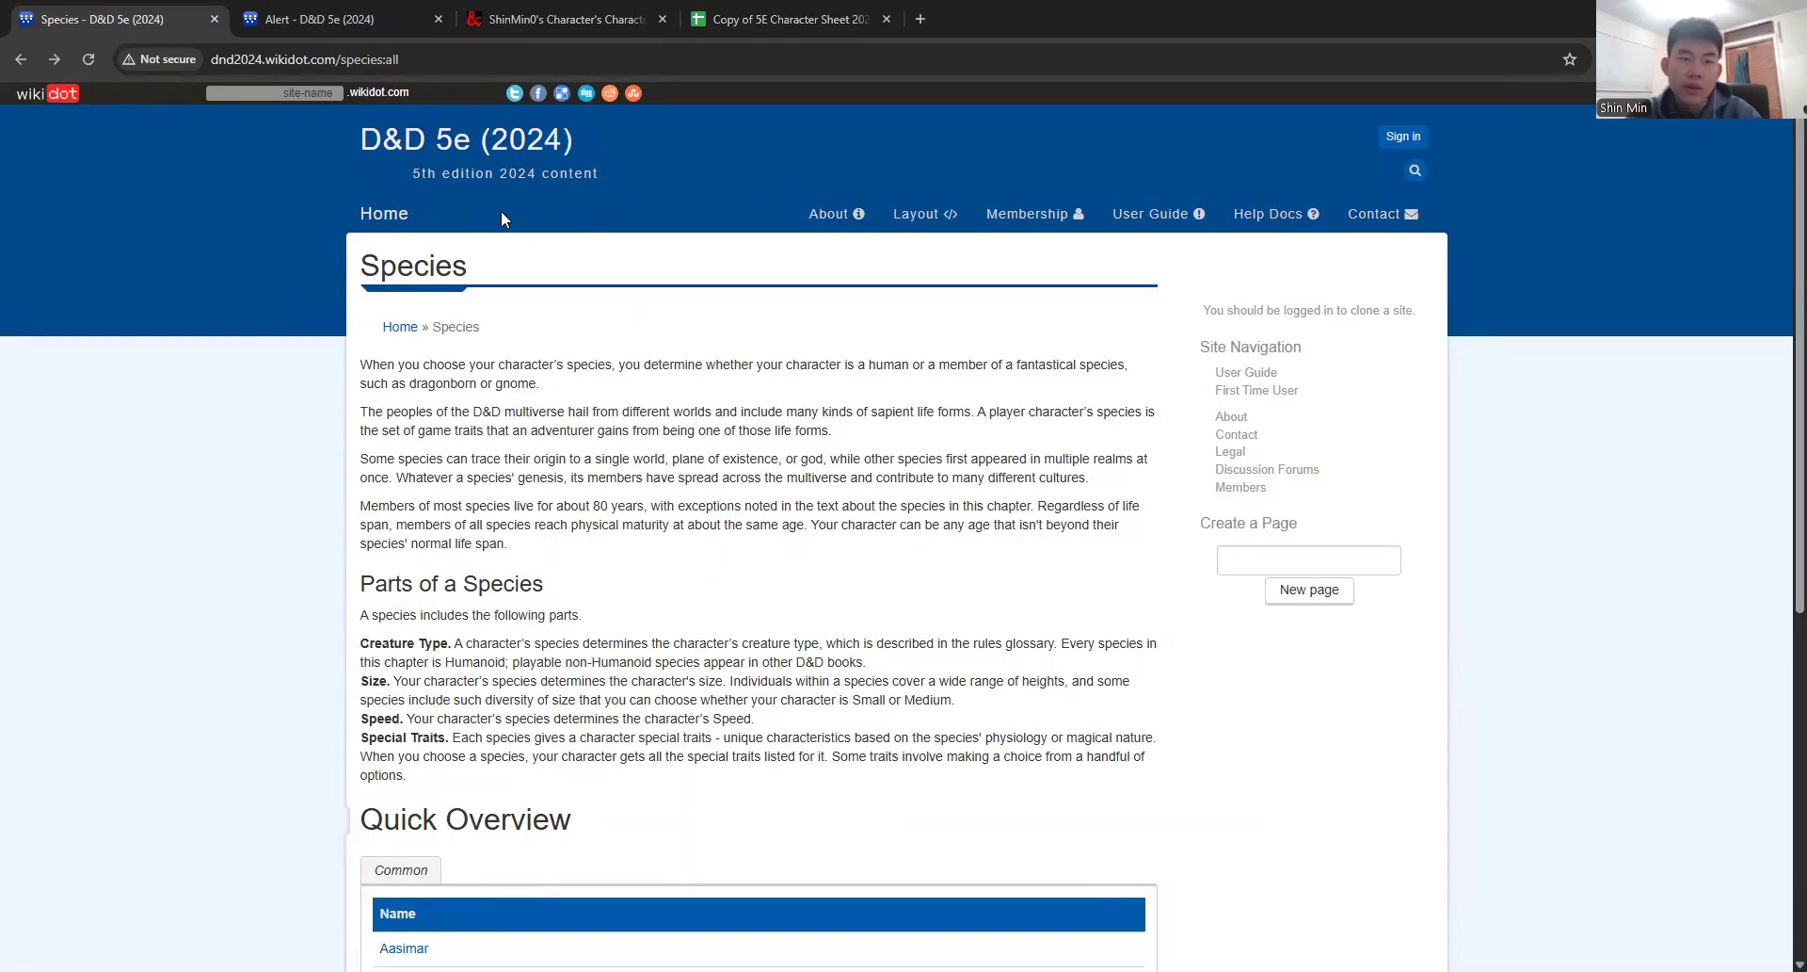
pyautogui.click(403, 214)
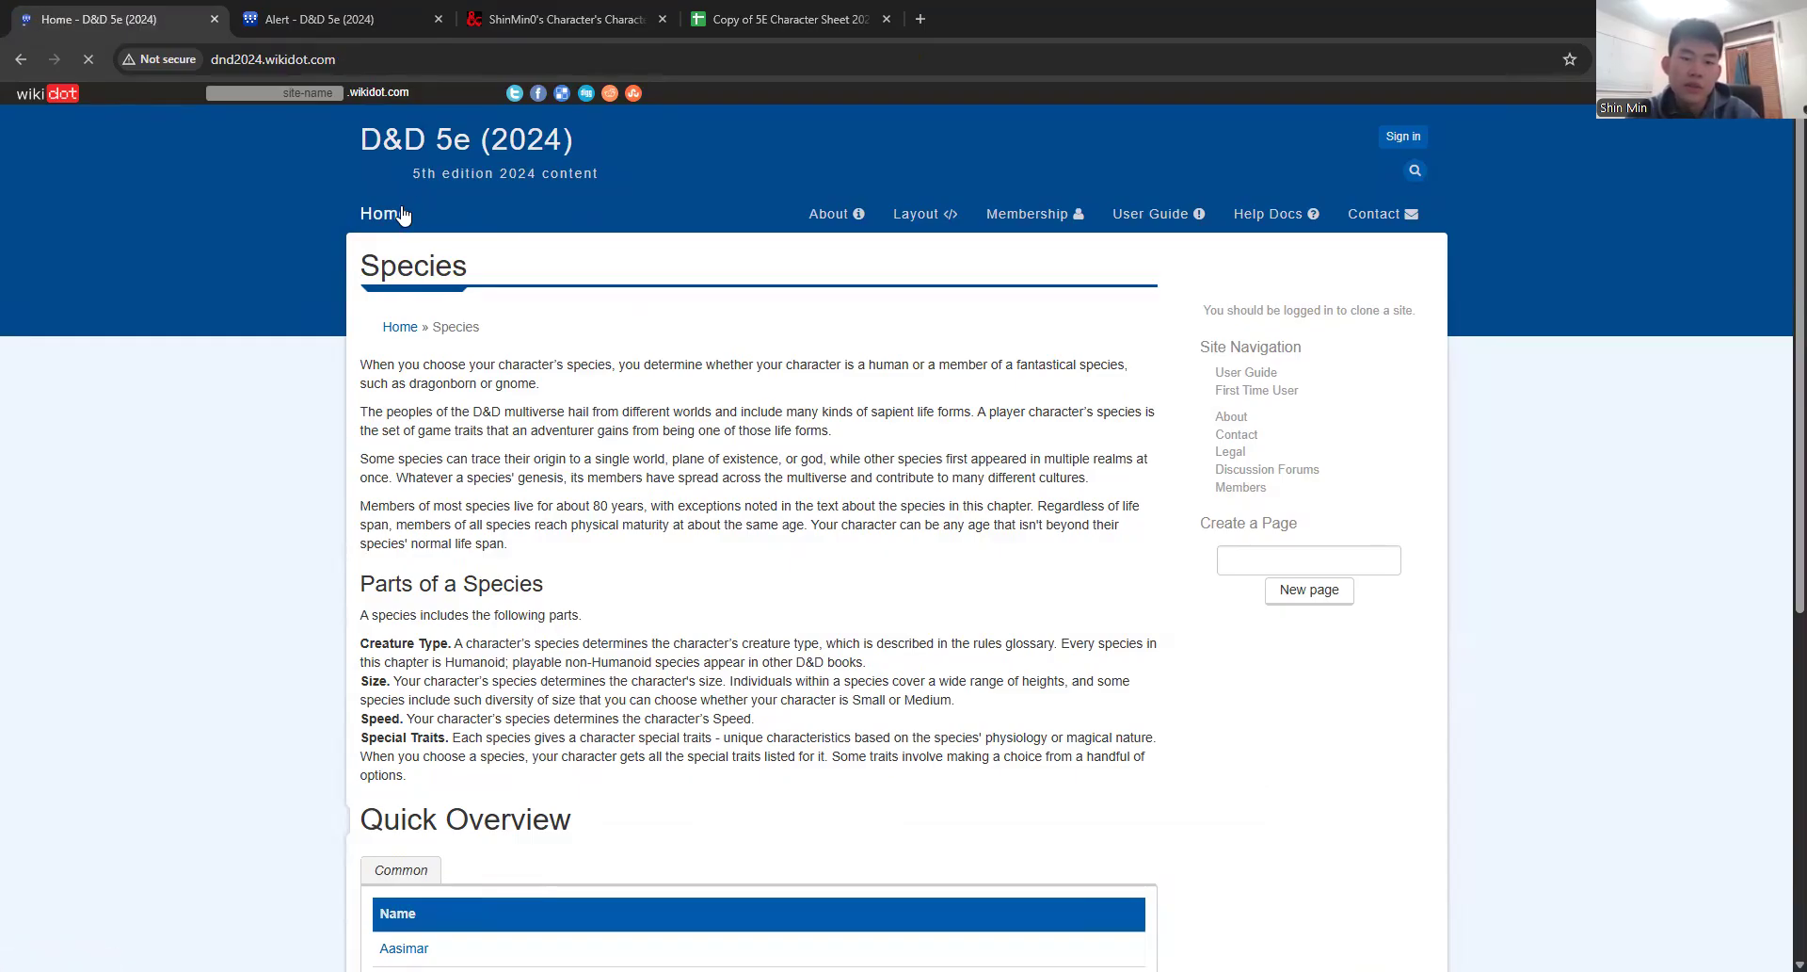
pyautogui.scroll(-2, 801, 767)
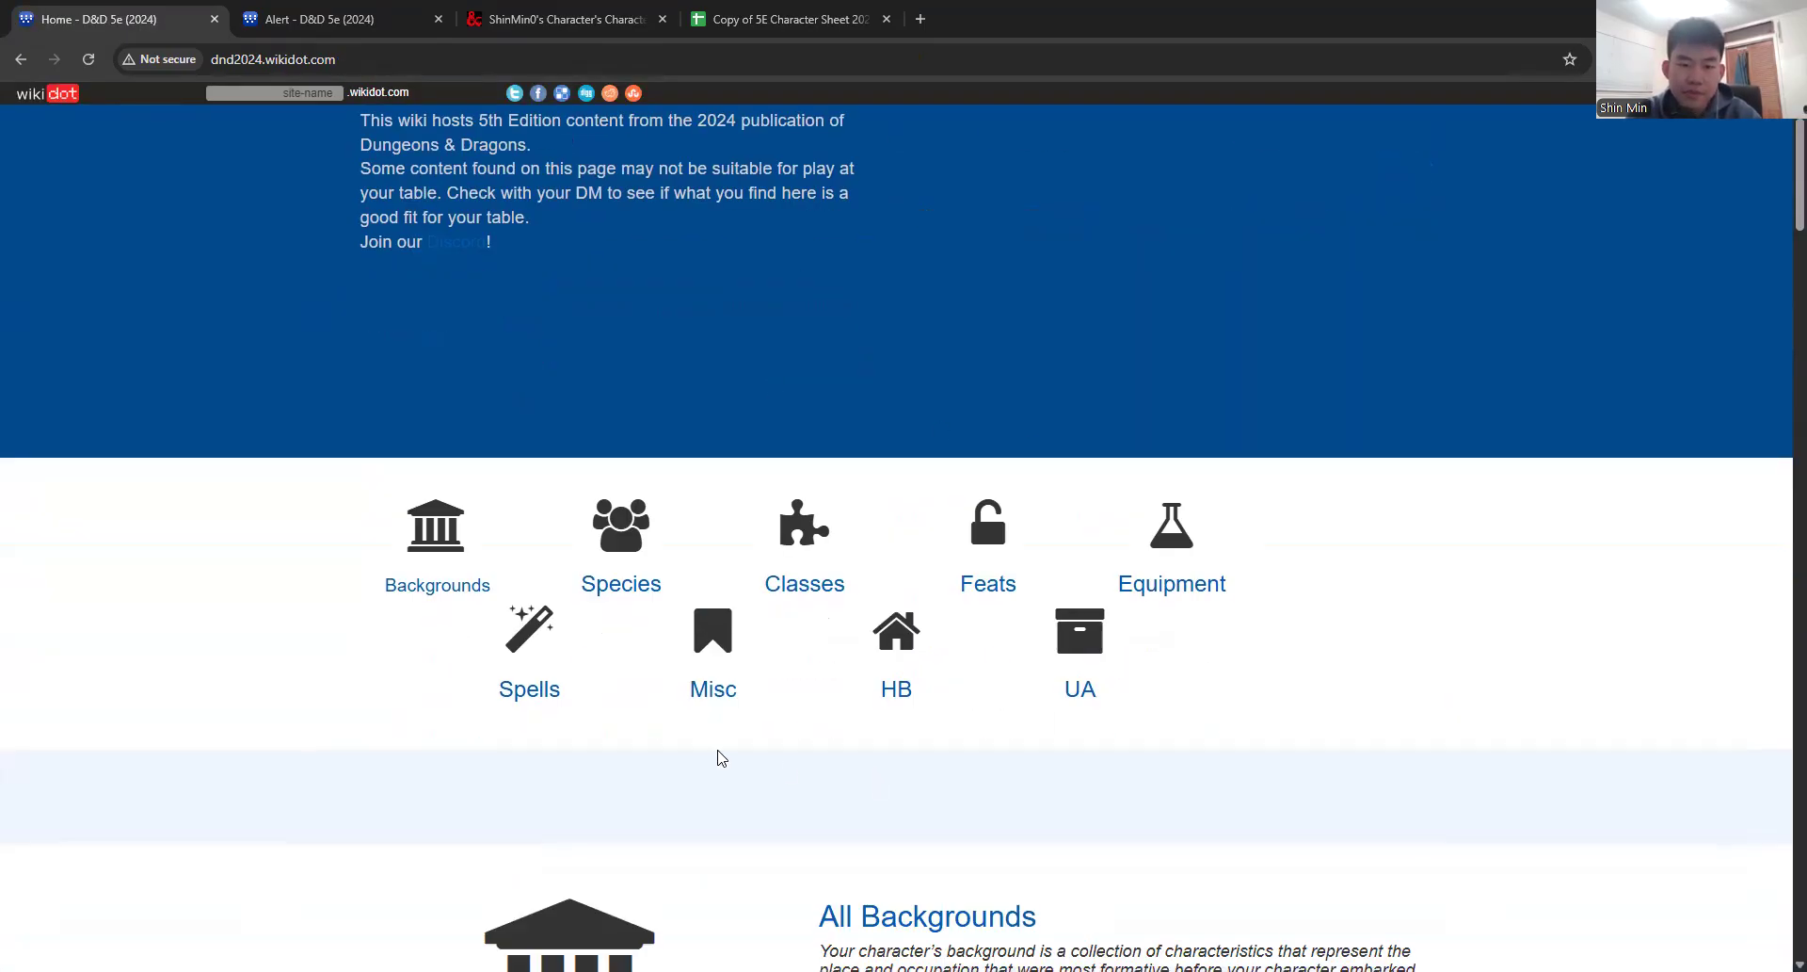
pyautogui.click(529, 695)
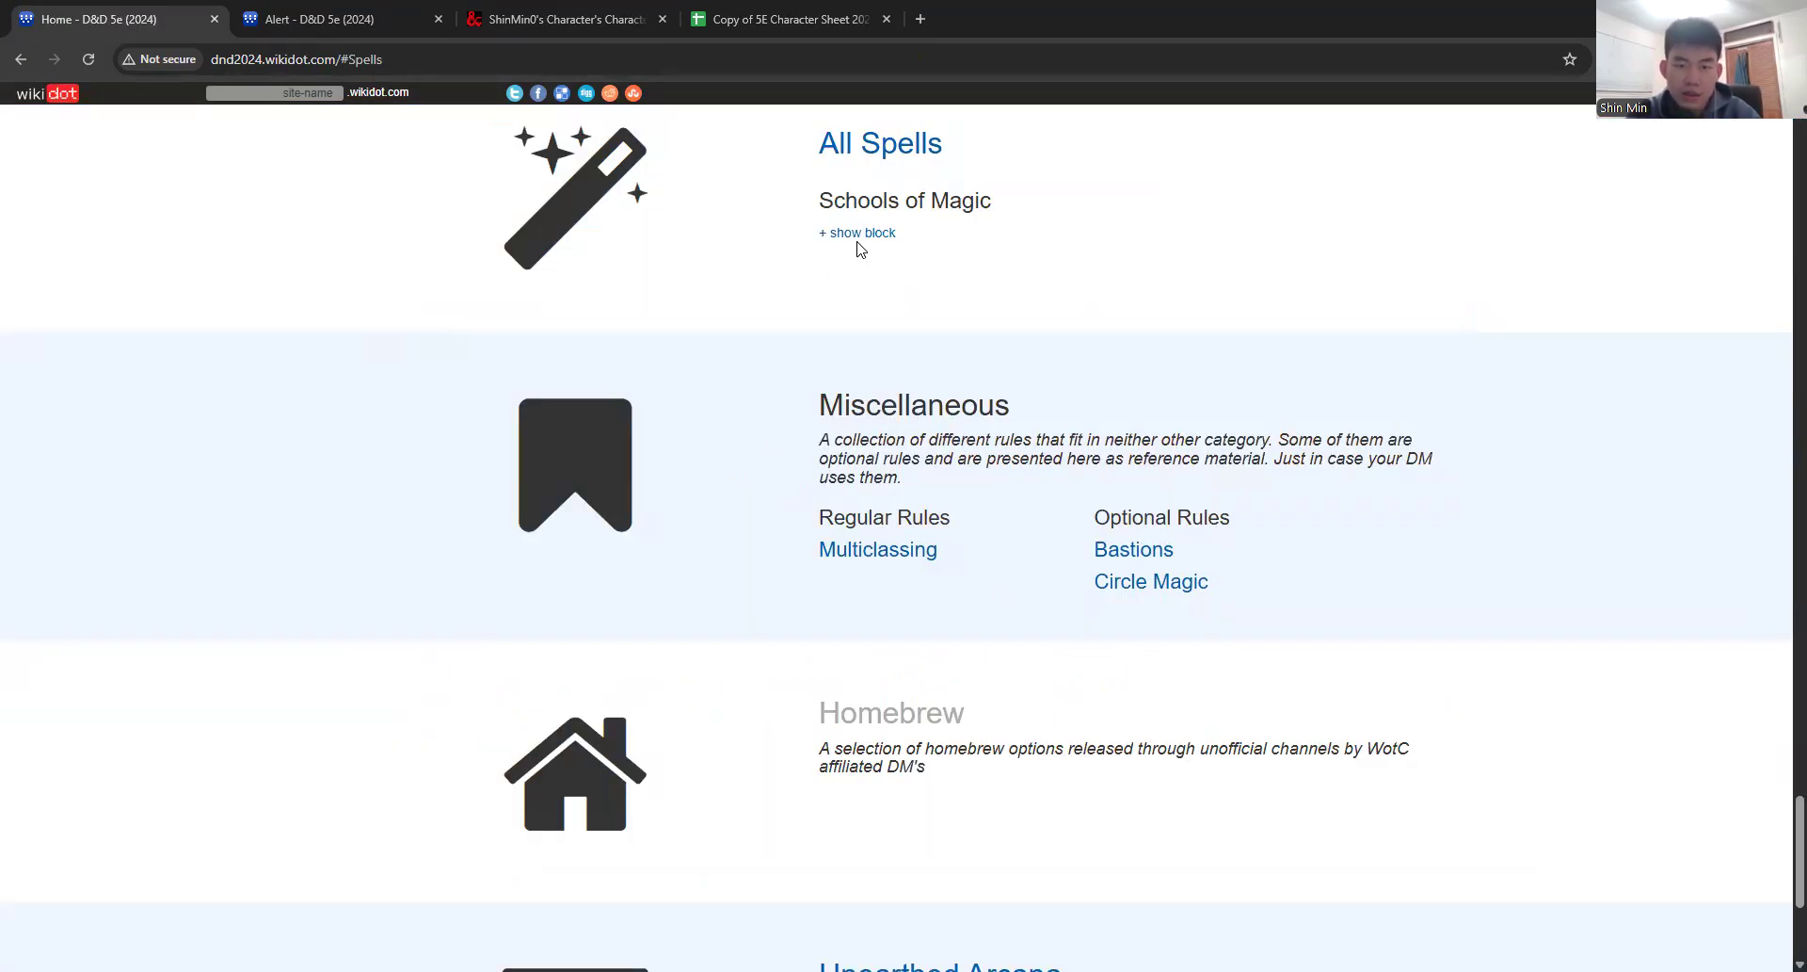
pyautogui.click(899, 155)
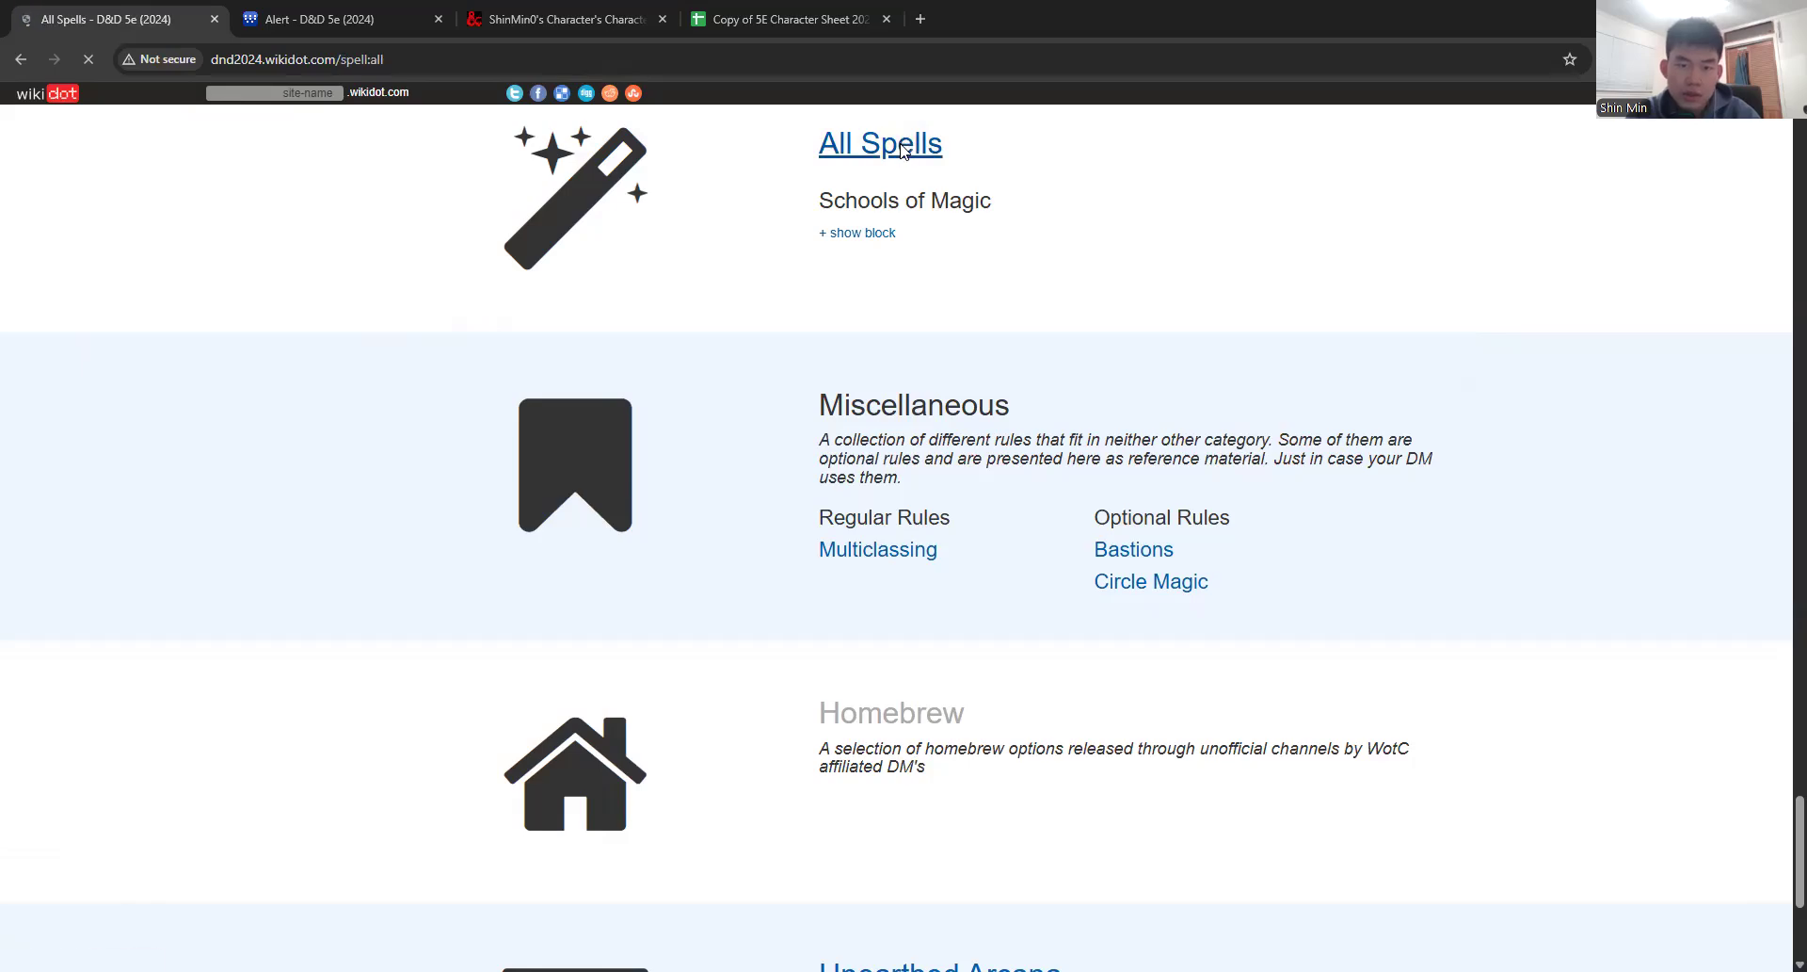
pyautogui.scroll(-15, 845, 562)
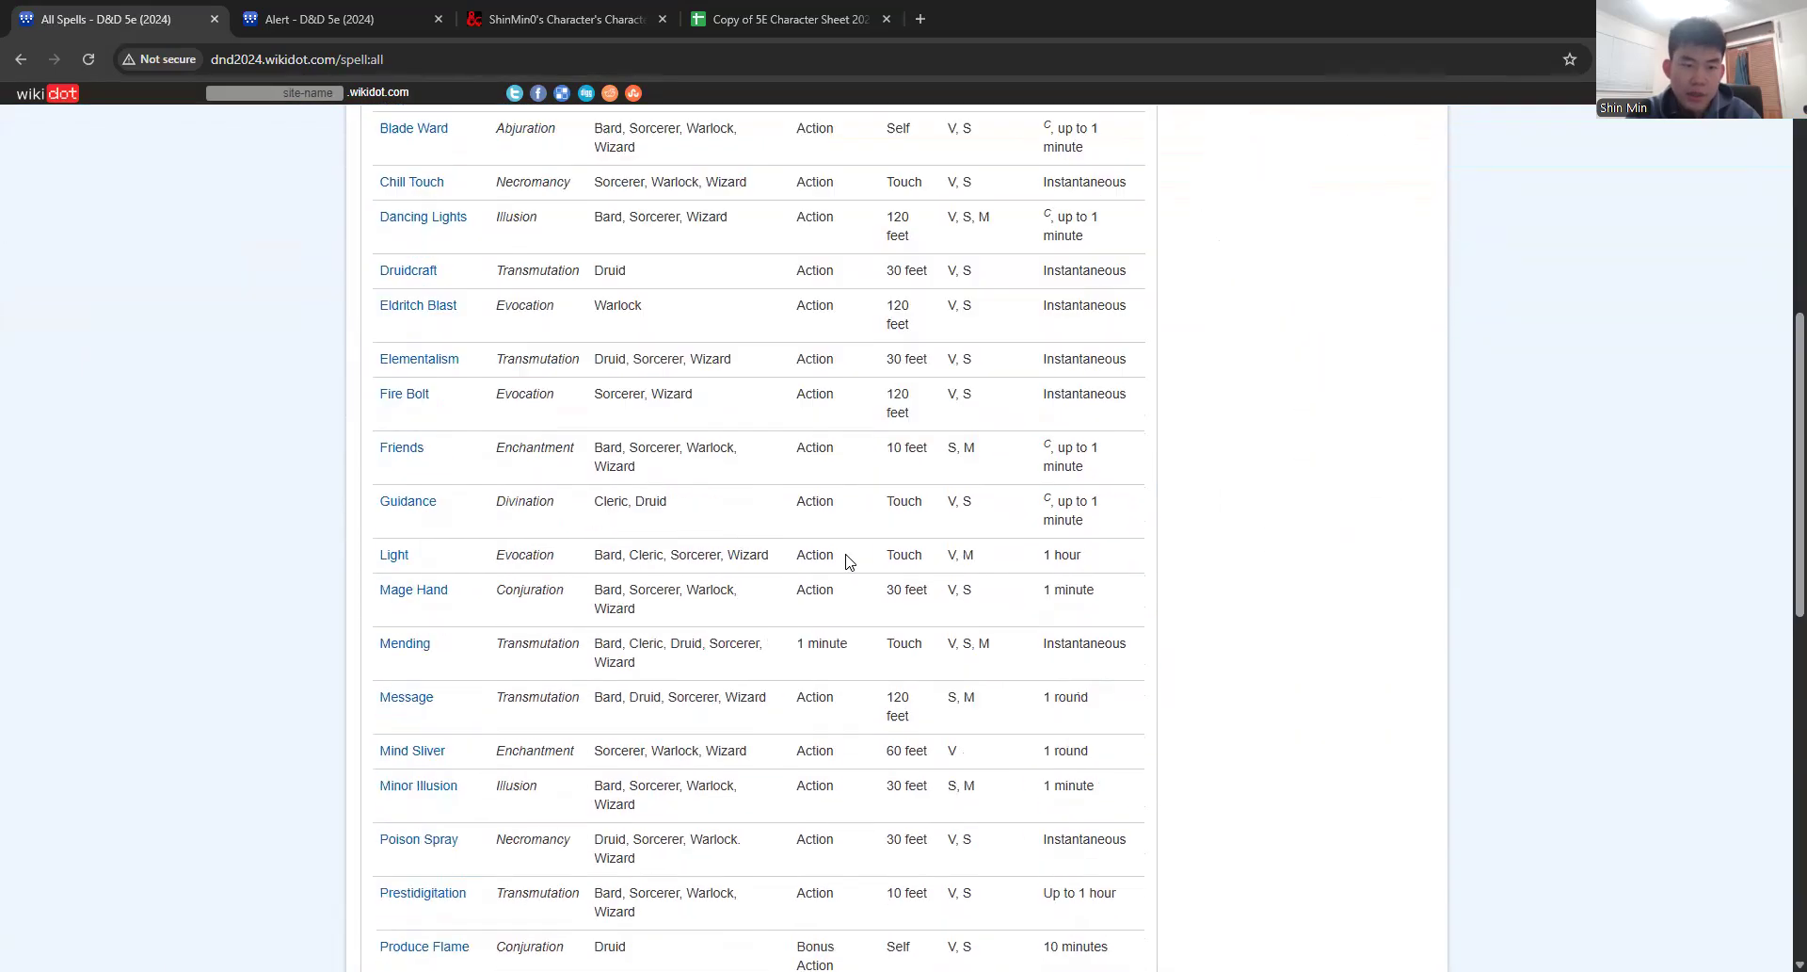
pyautogui.scroll(15, 845, 562)
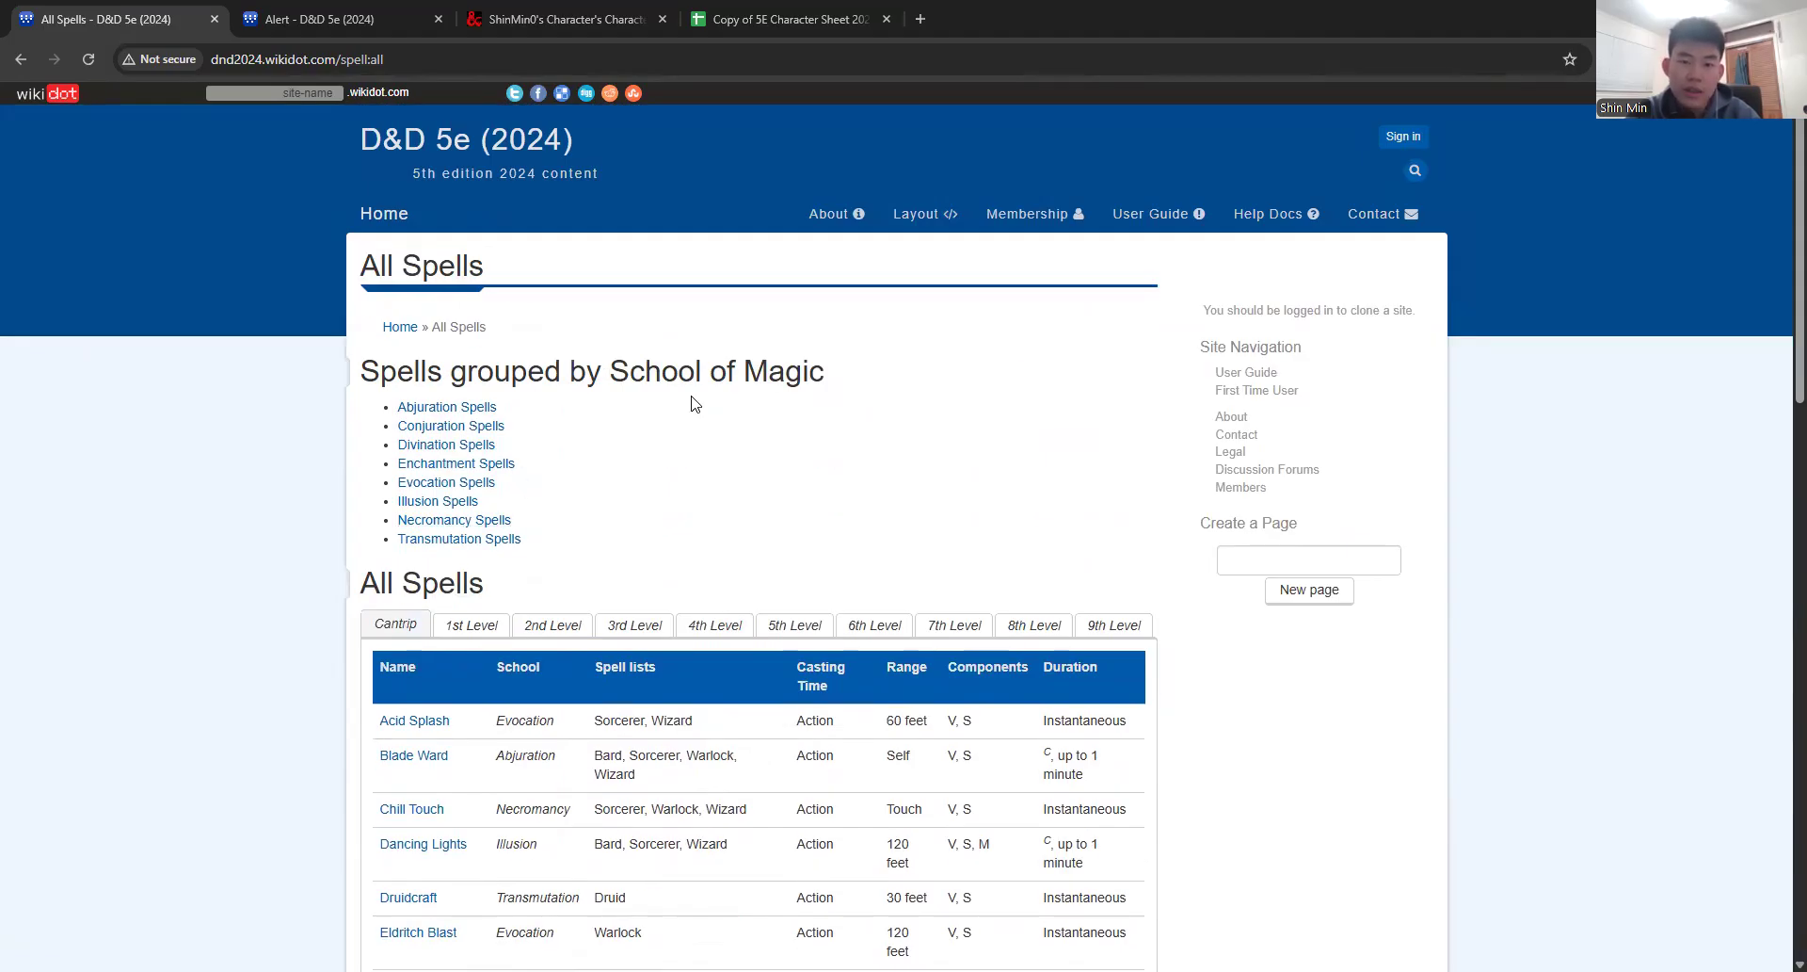
# Step: Open the wiki's Bard class page, look through its traits and features tables, and open the Bard Spell List
pyautogui.click(386, 226)
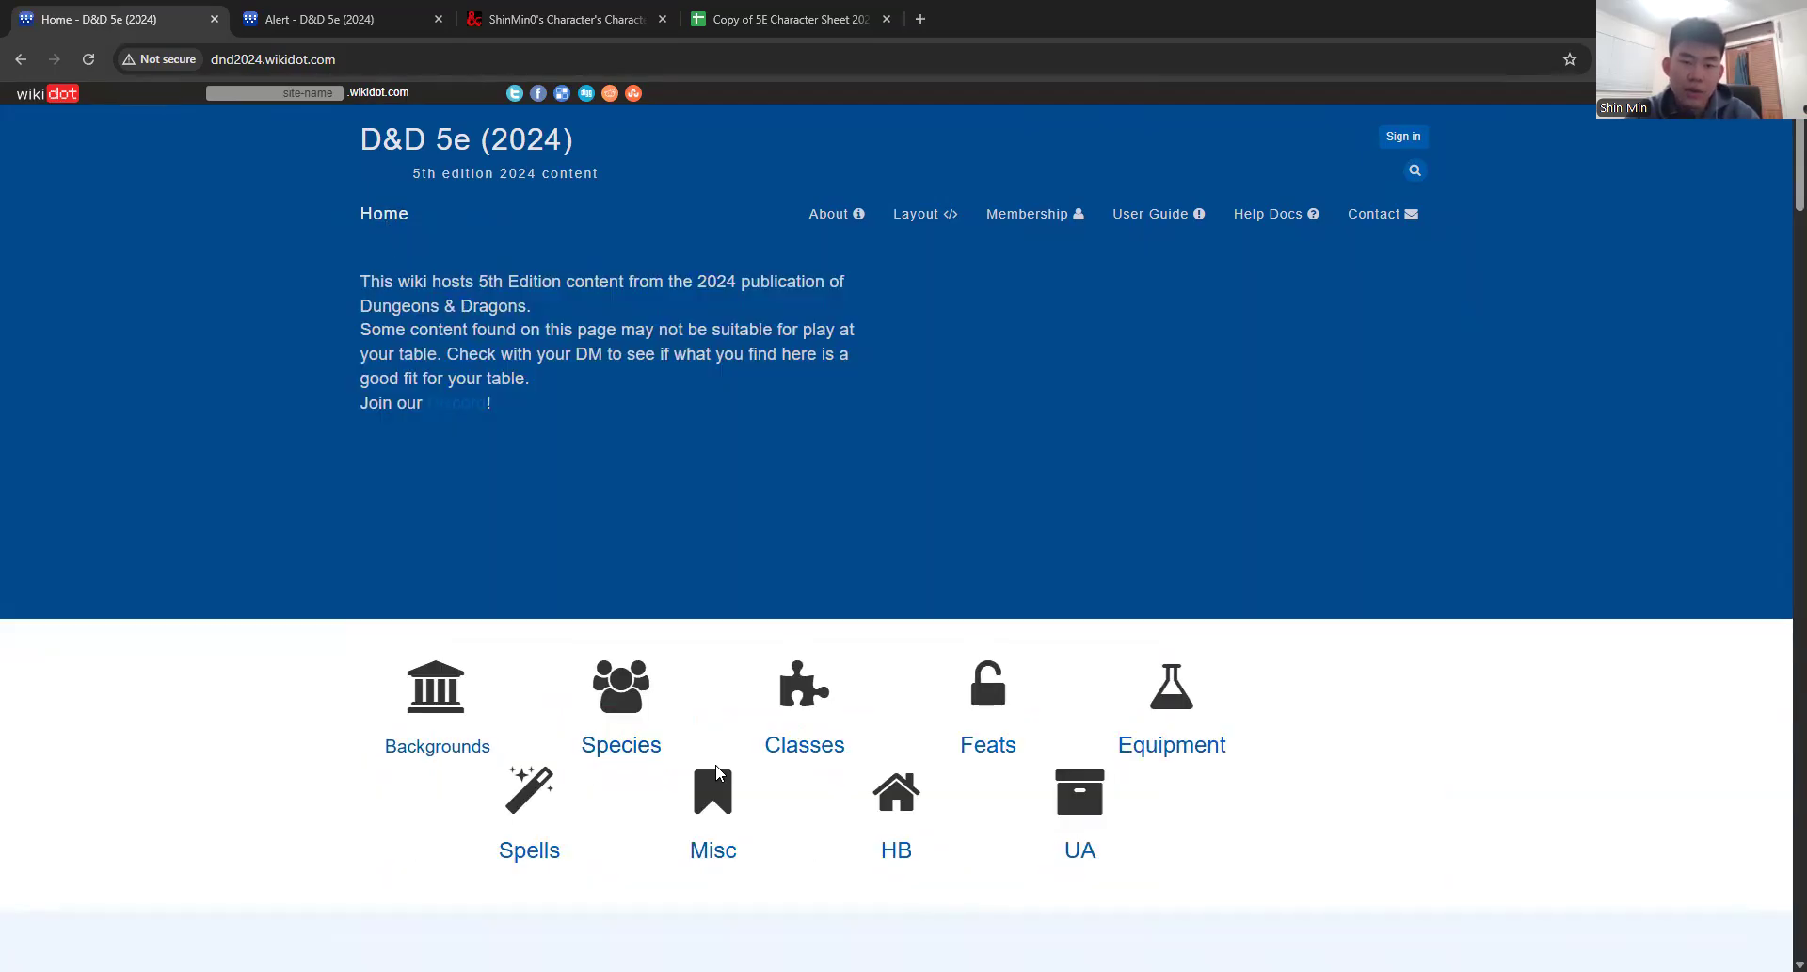
pyautogui.click(792, 747)
pyautogui.scroll(-1, 966, 433)
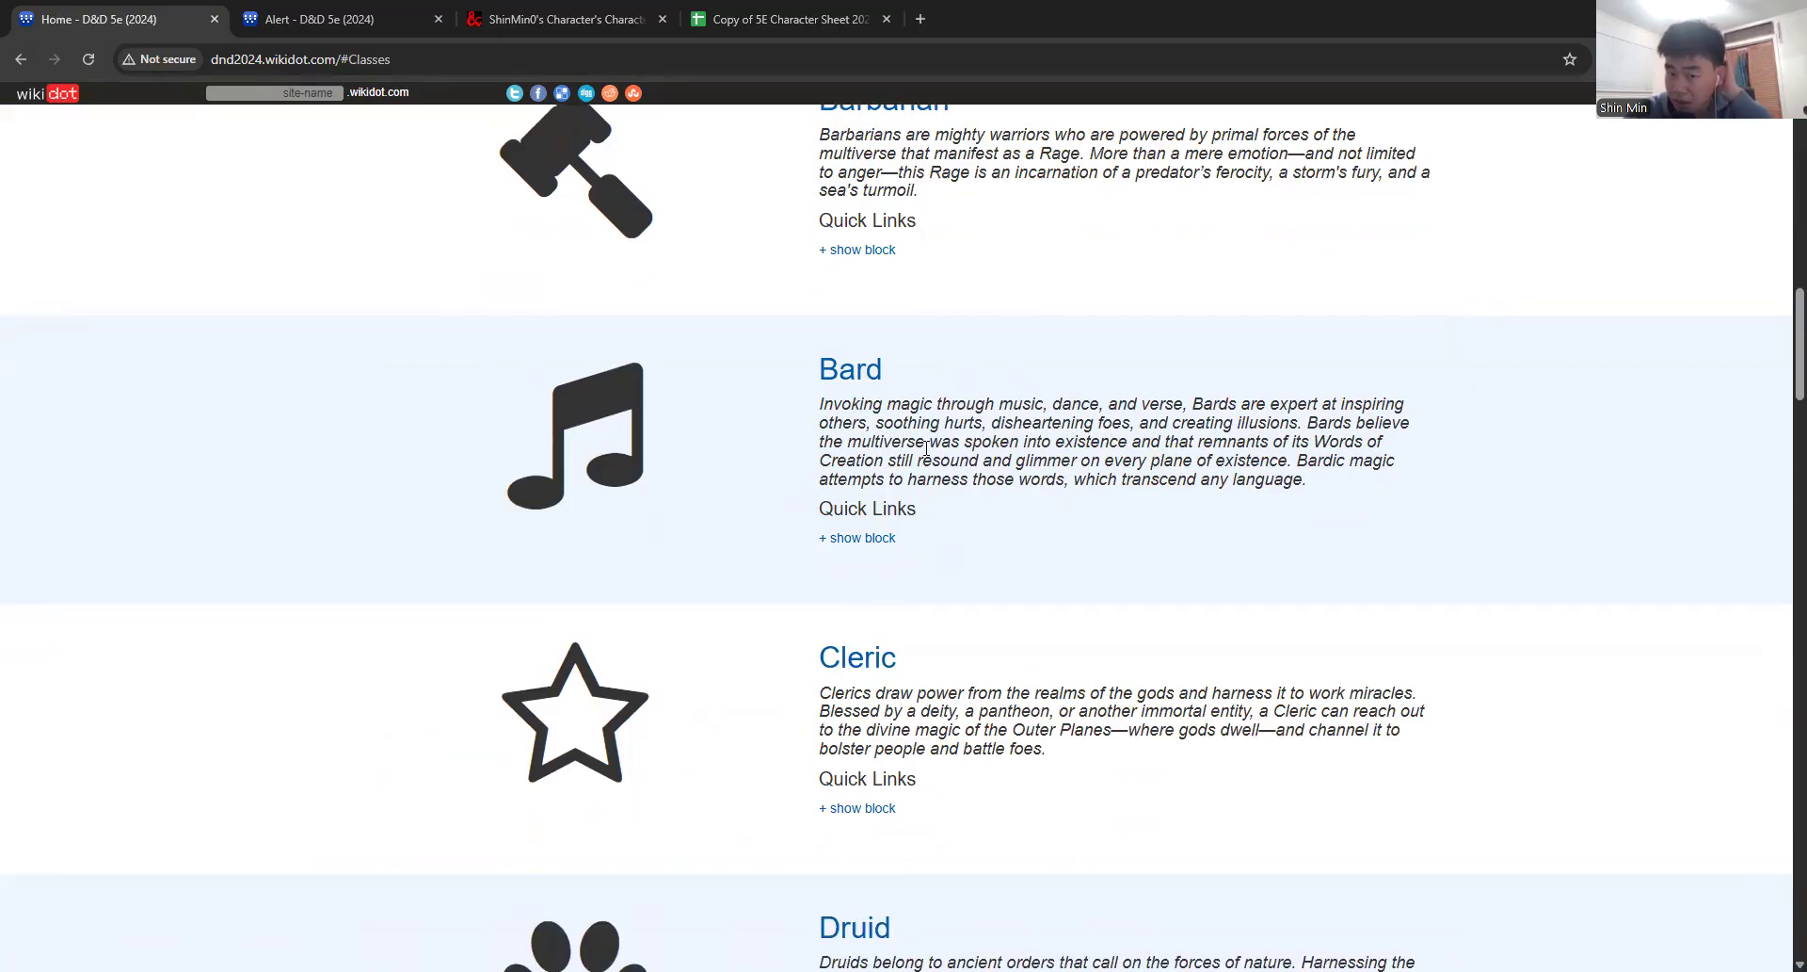
pyautogui.click(852, 318)
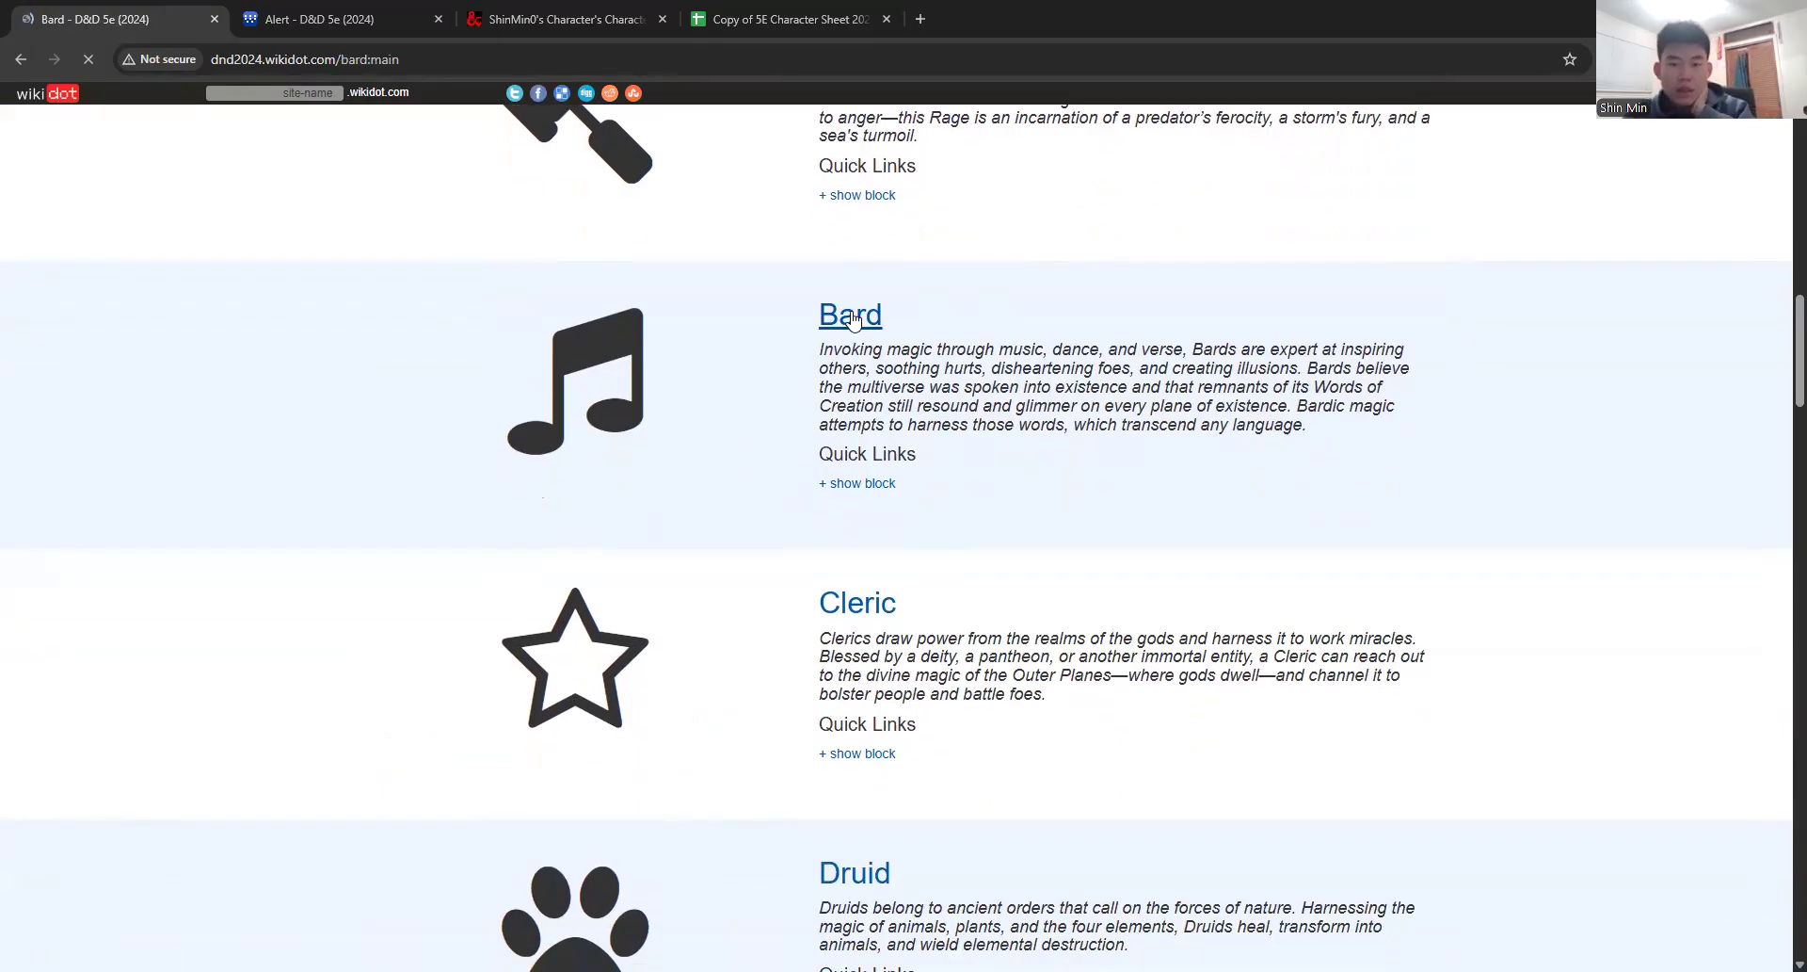
pyautogui.scroll(-2, 704, 645)
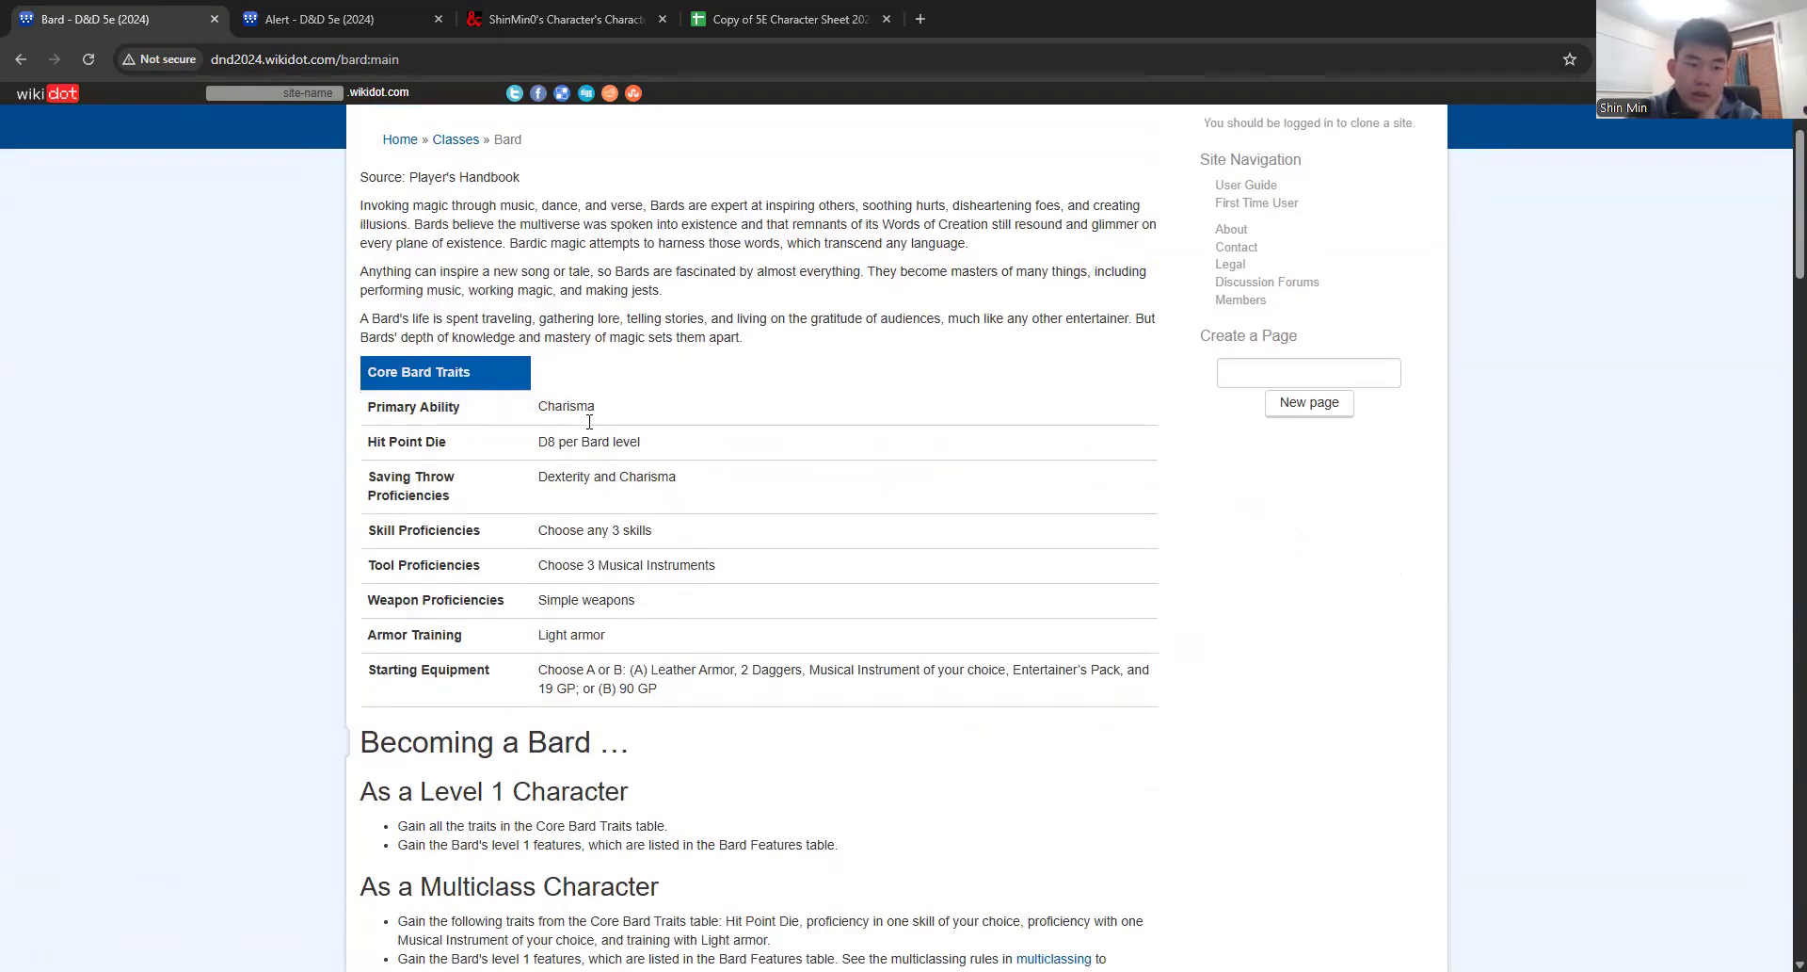
pyautogui.scroll(-16, 519, 678)
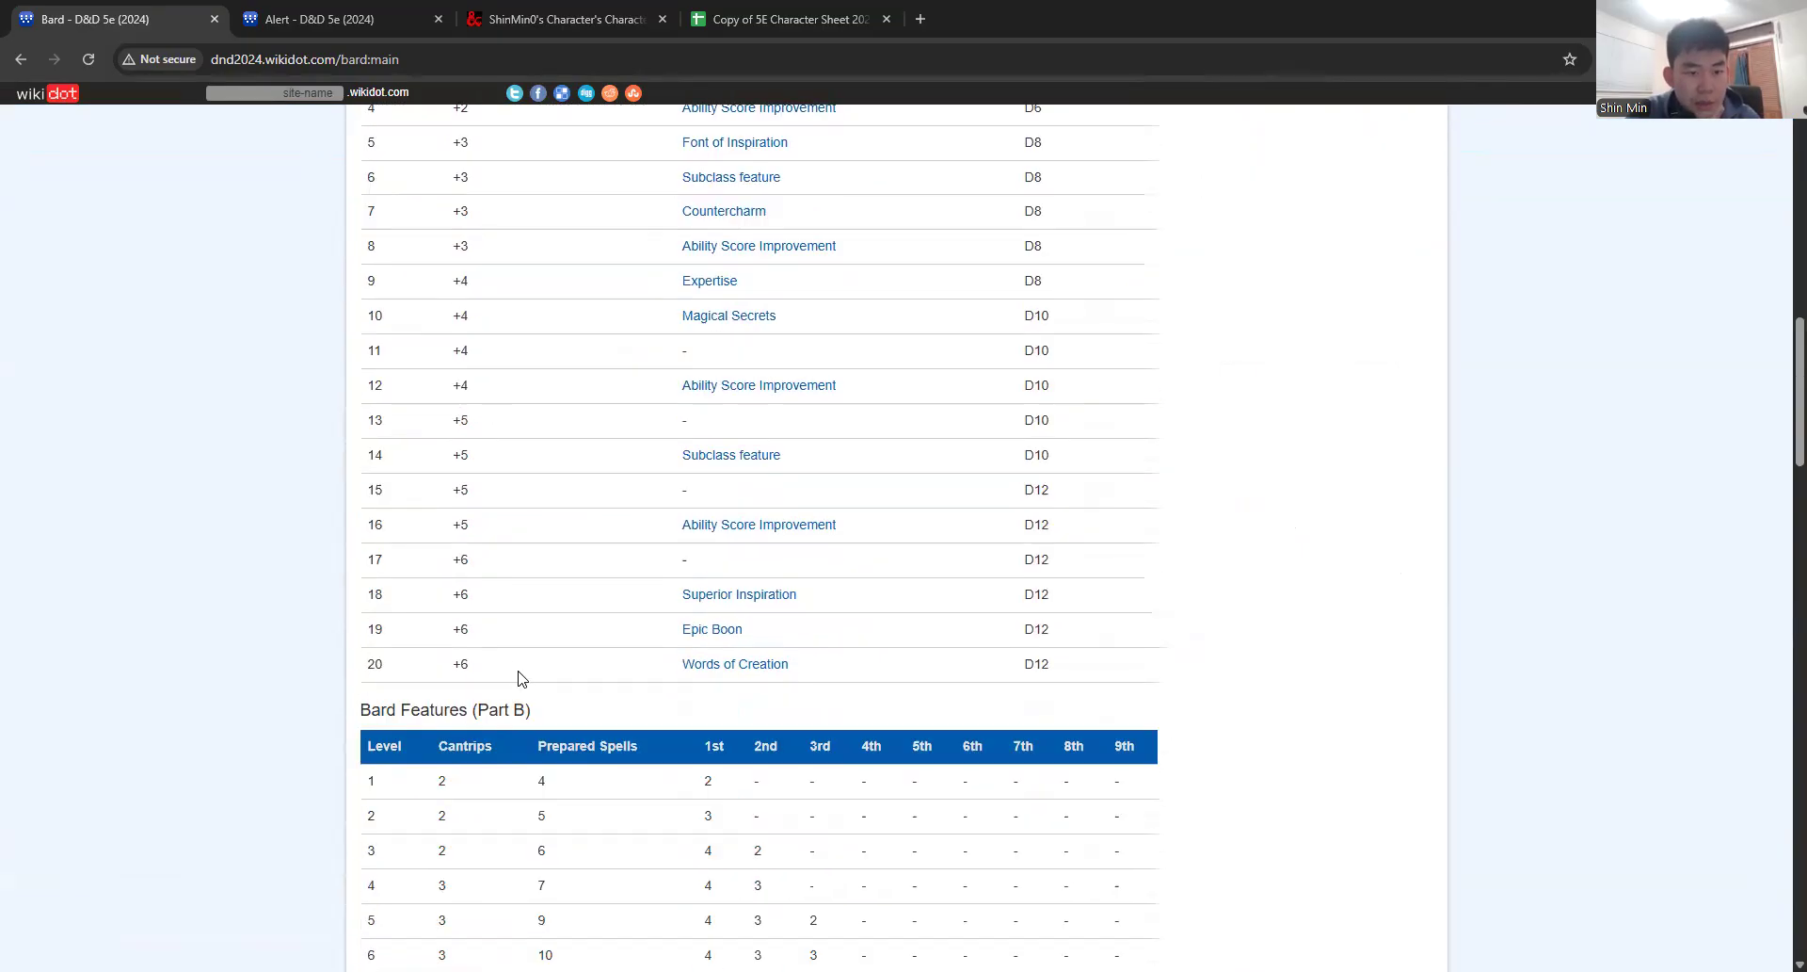
pyautogui.scroll(-10, 519, 678)
pyautogui.click(733, 436)
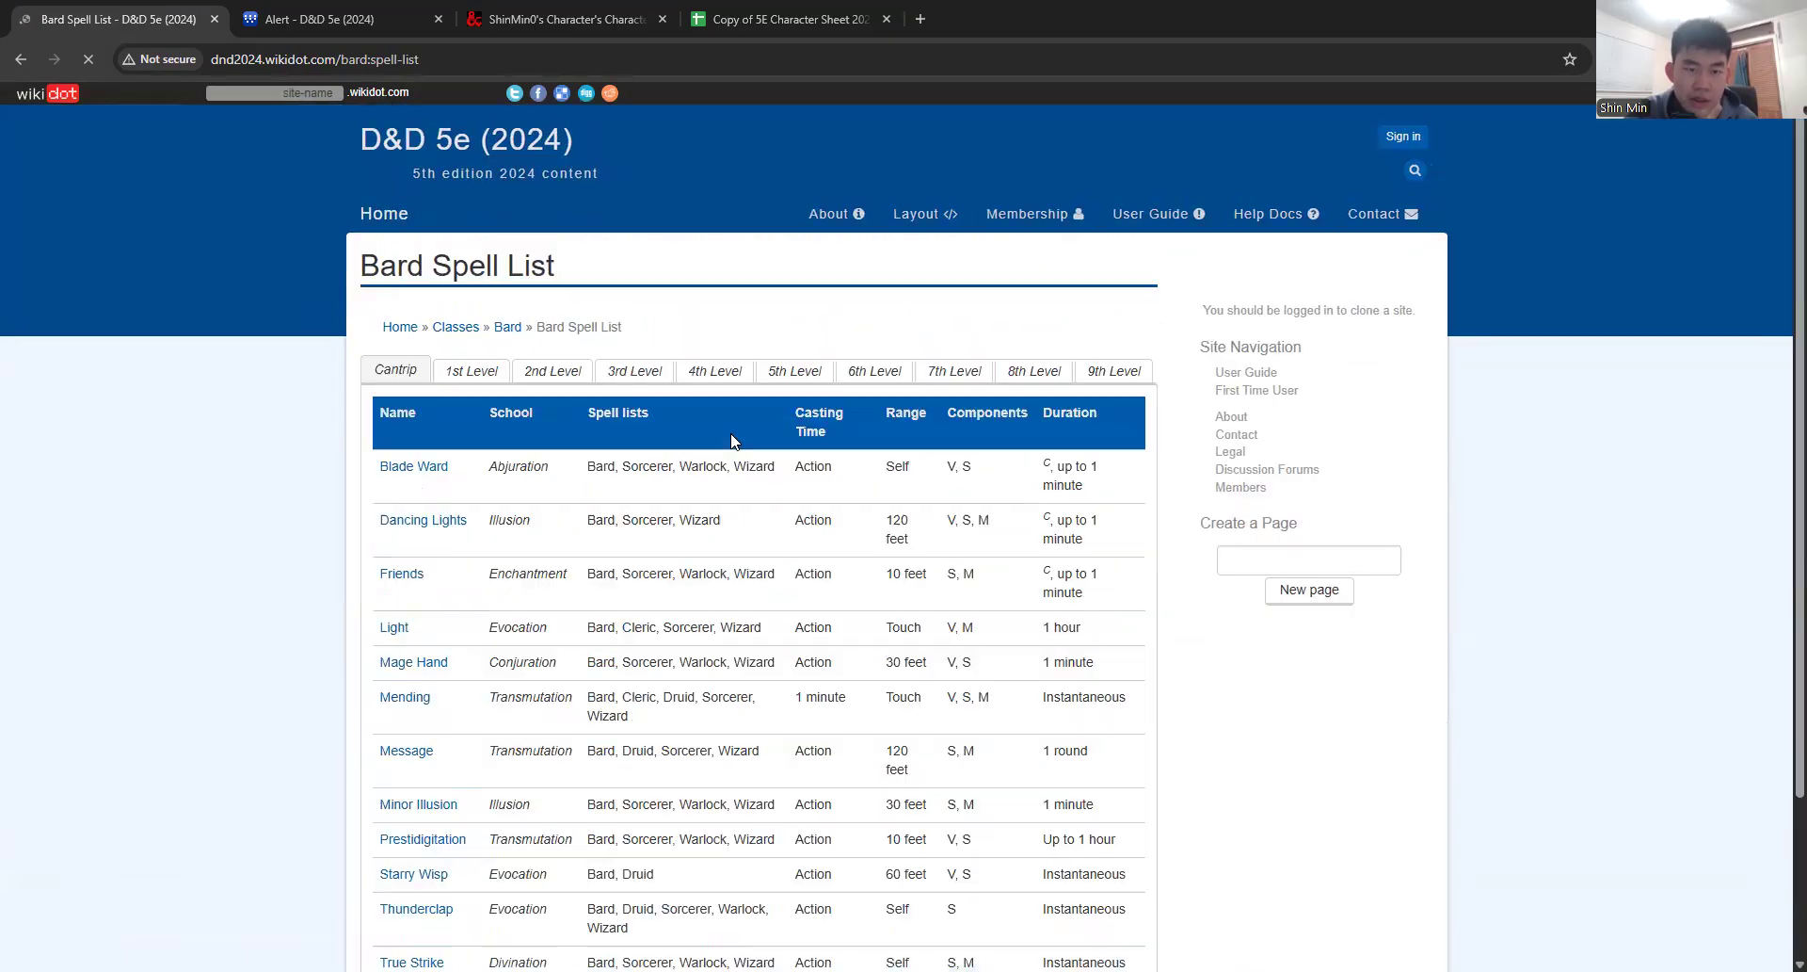
# Step: Open the Friends cantrip from the Bard Spell List and copy its name into the sheet's first Cantrips & Prepared Spells Name cell
pyautogui.scroll(-2, 732, 440)
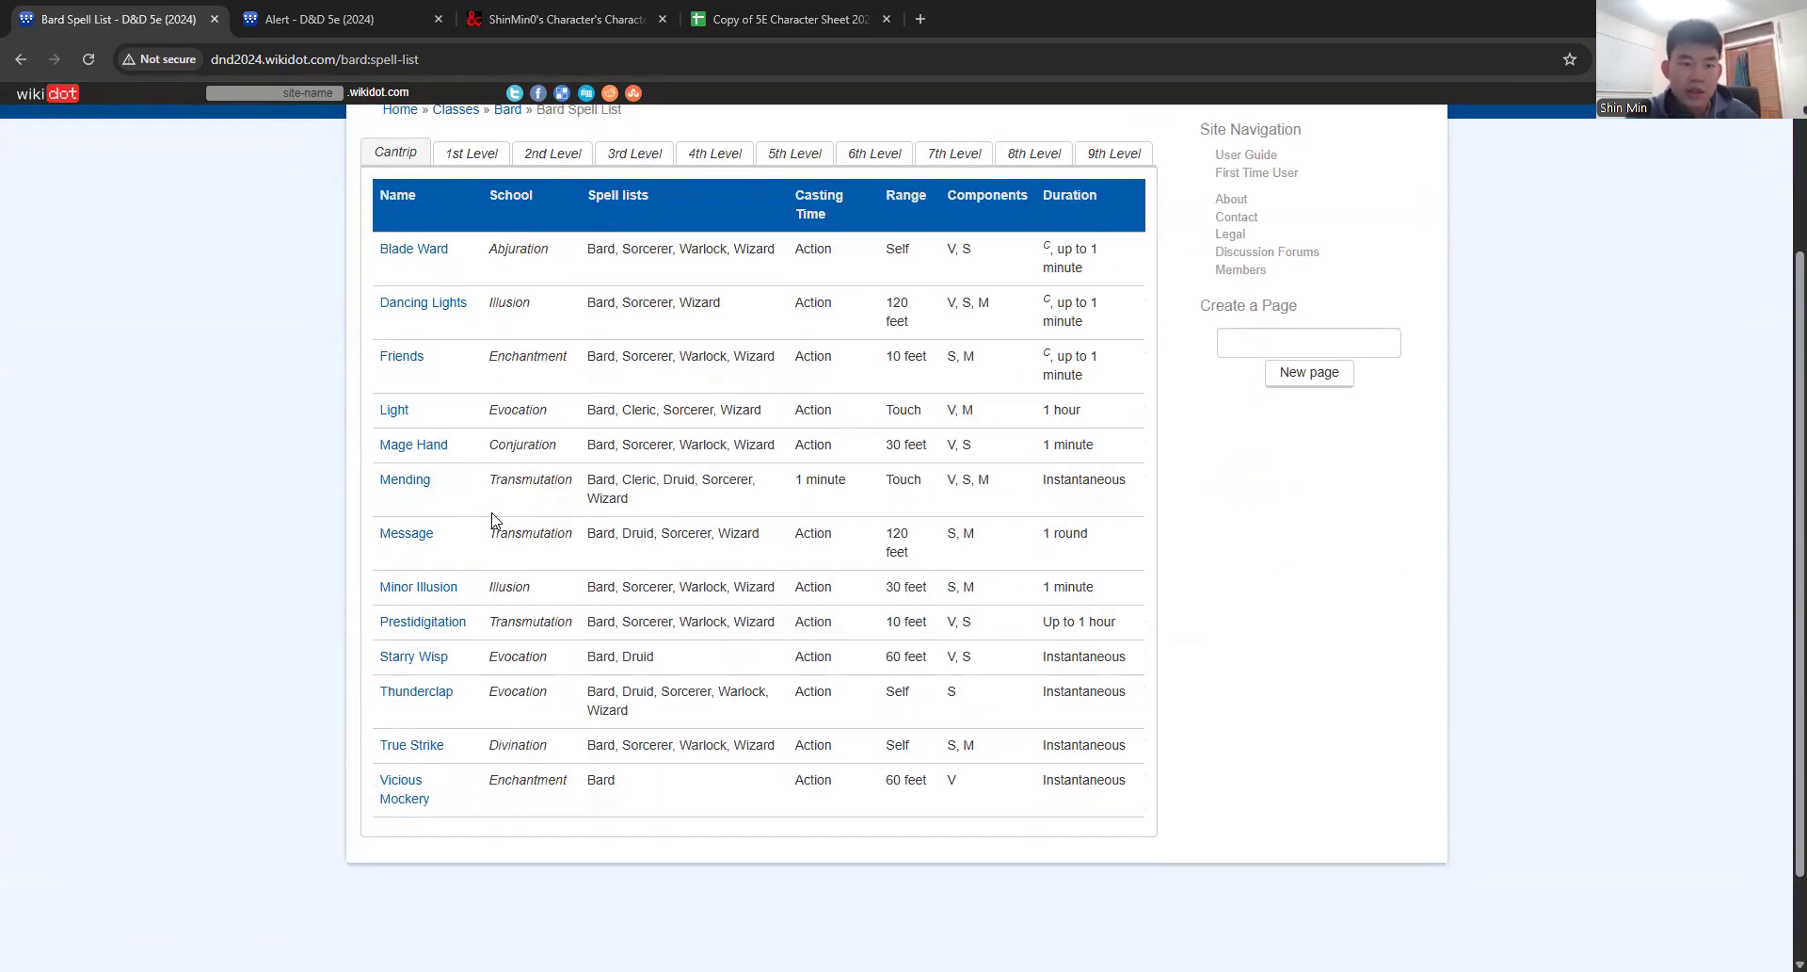
pyautogui.scroll(2, 617, 618)
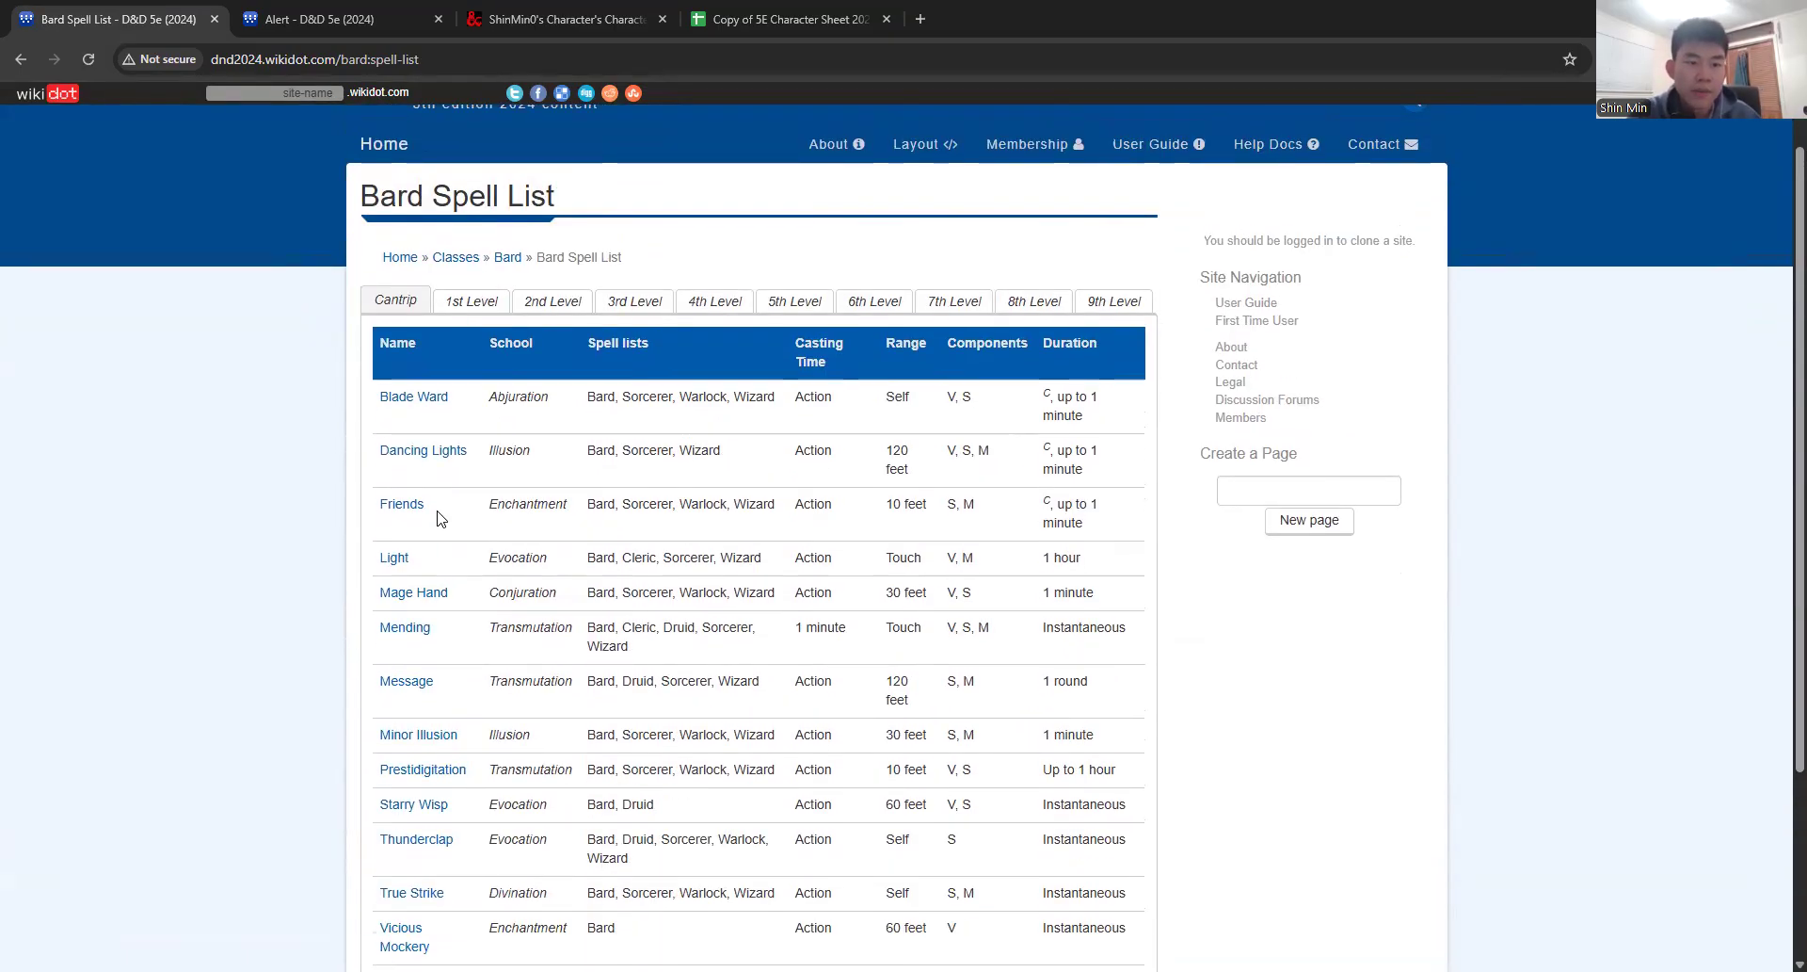
pyautogui.click(408, 511)
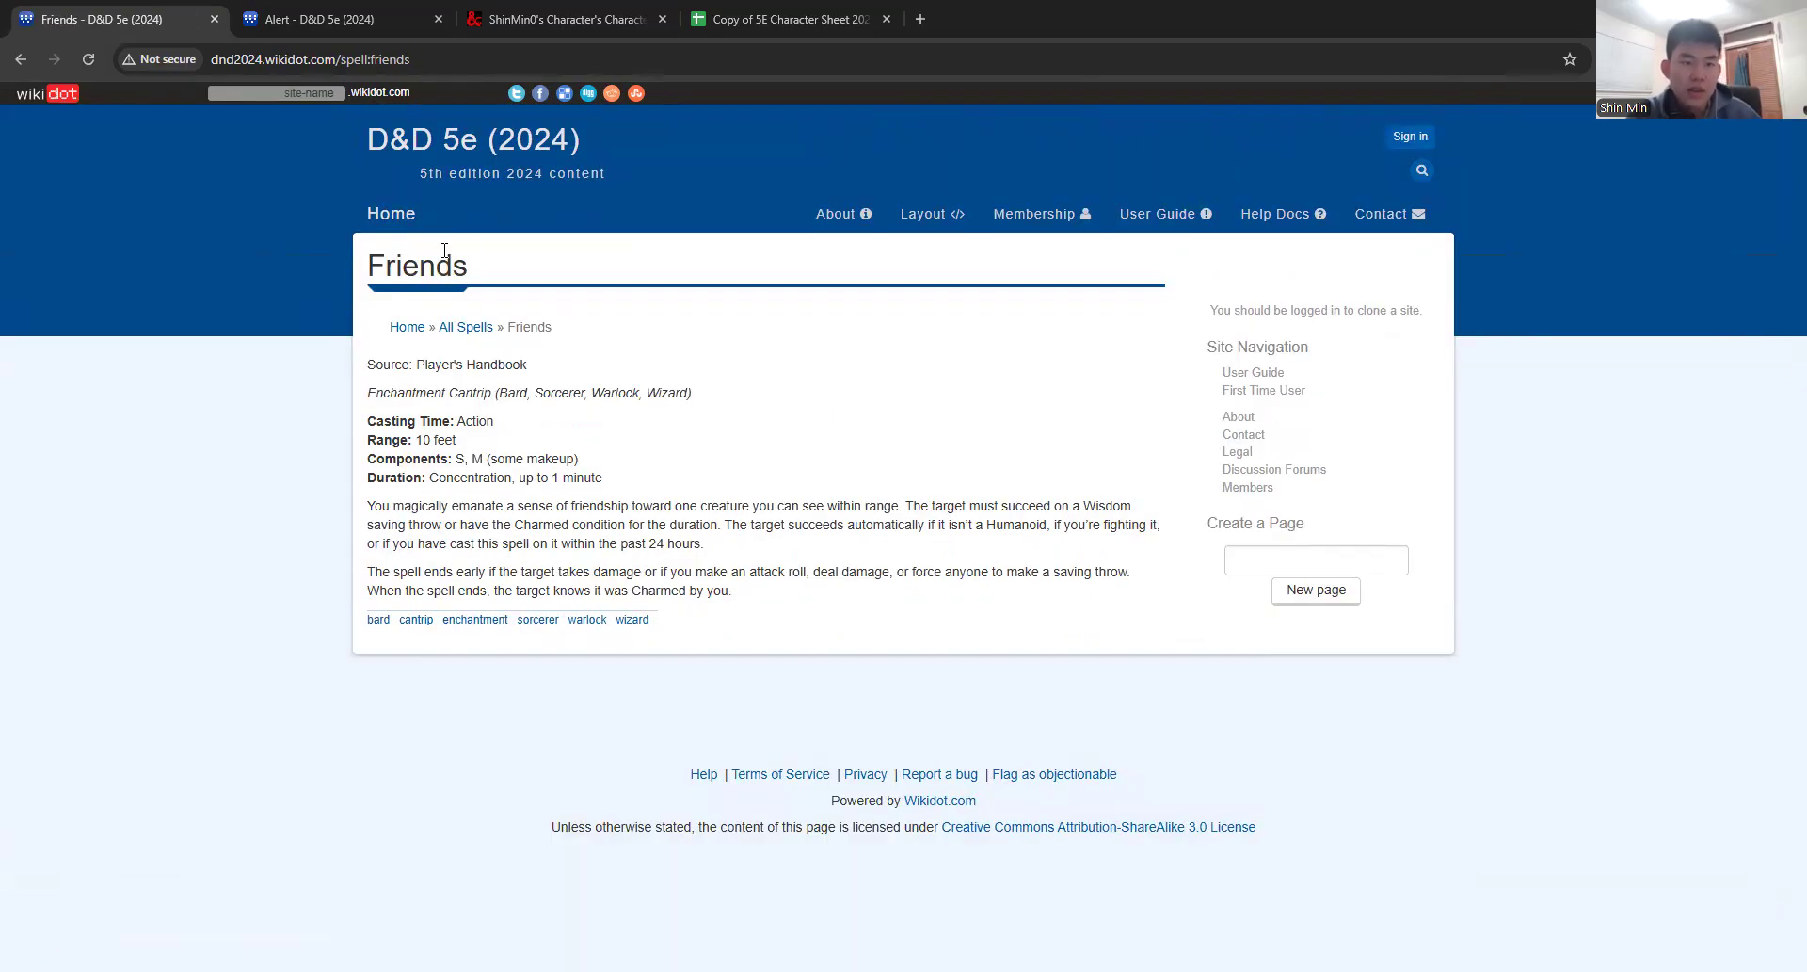
pyautogui.doubleClick(445, 249)
pyautogui.hotkey('ctrl', 'c')
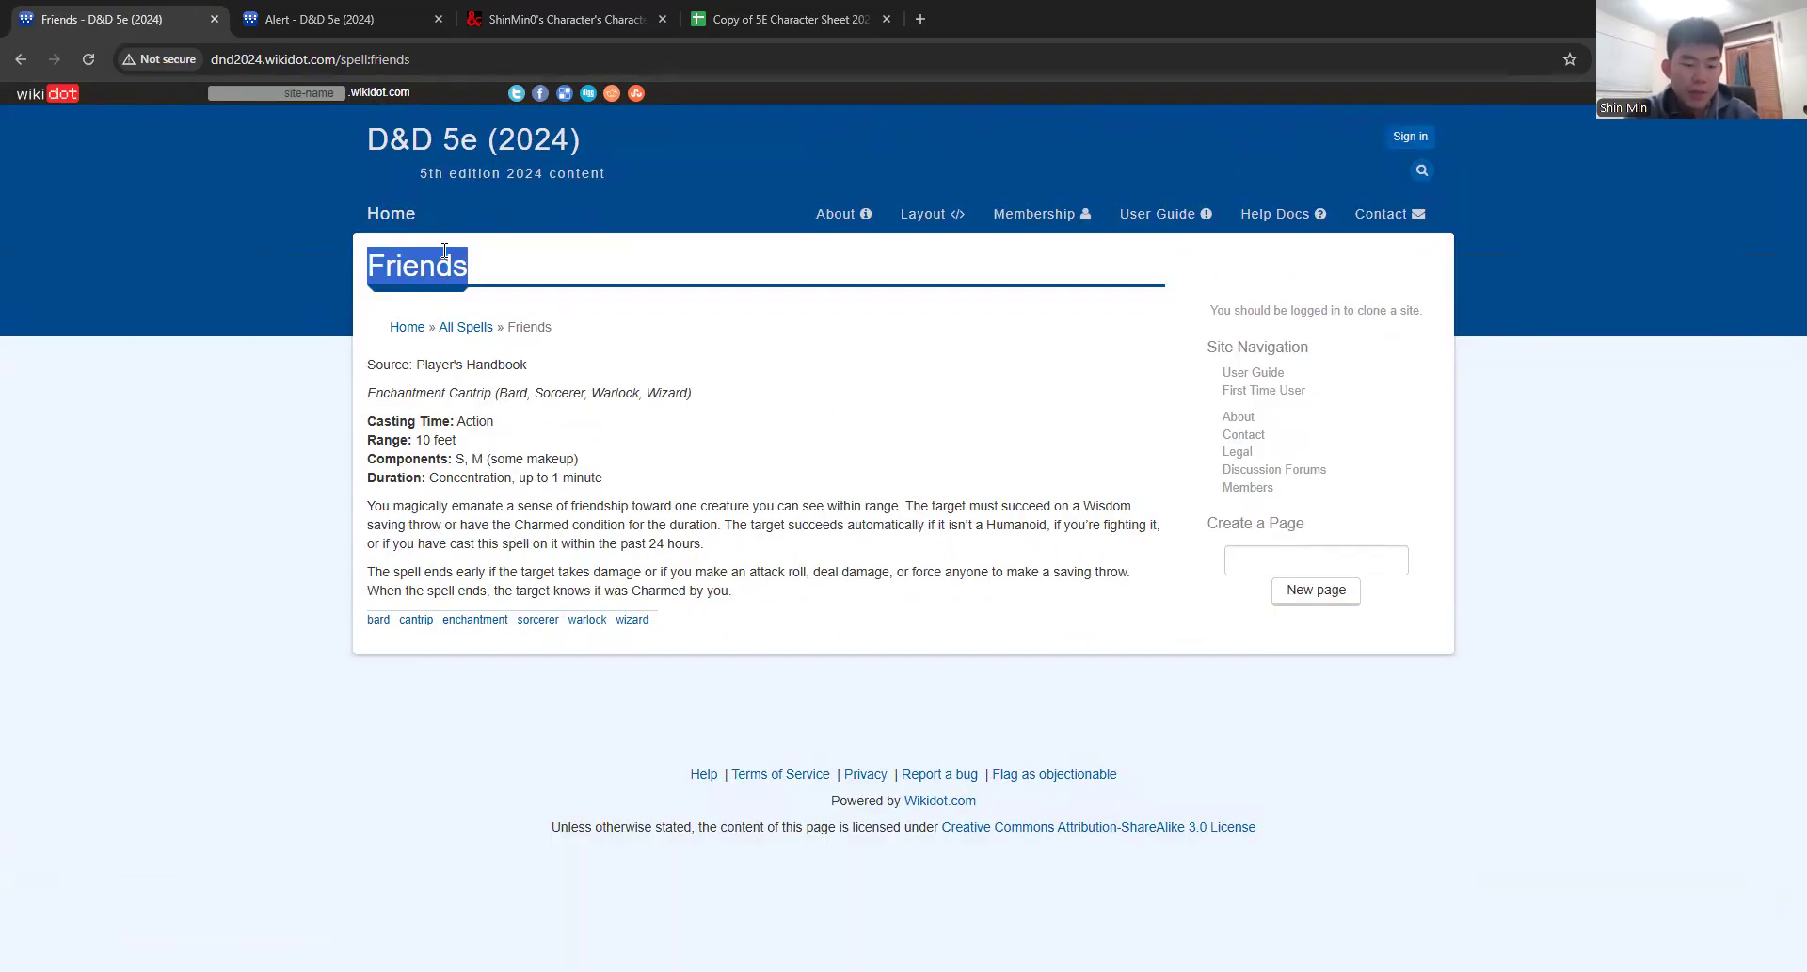
pyautogui.click(781, 19)
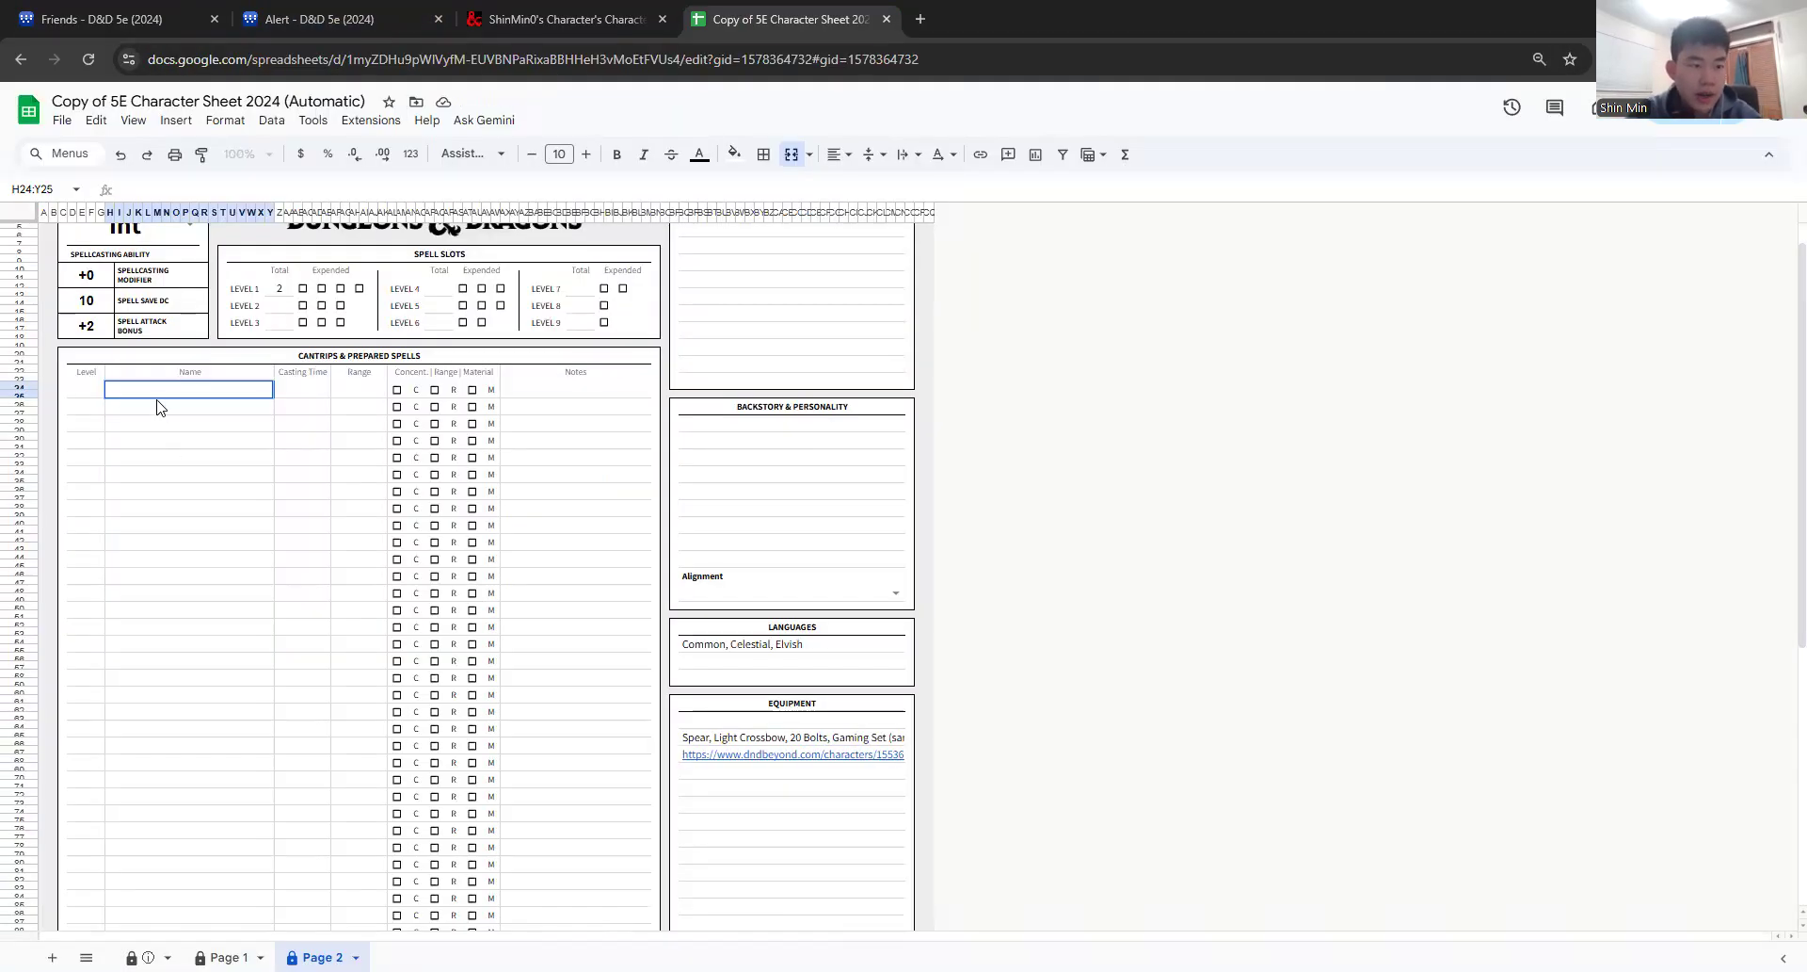
pyautogui.hotkey('ctrl', 'v')
# Step: Set the Level of the Friends spell entry to 0
pyautogui.click(91, 389)
pyautogui.hotkey('ctrl', 'b')
pyautogui.write('CC')
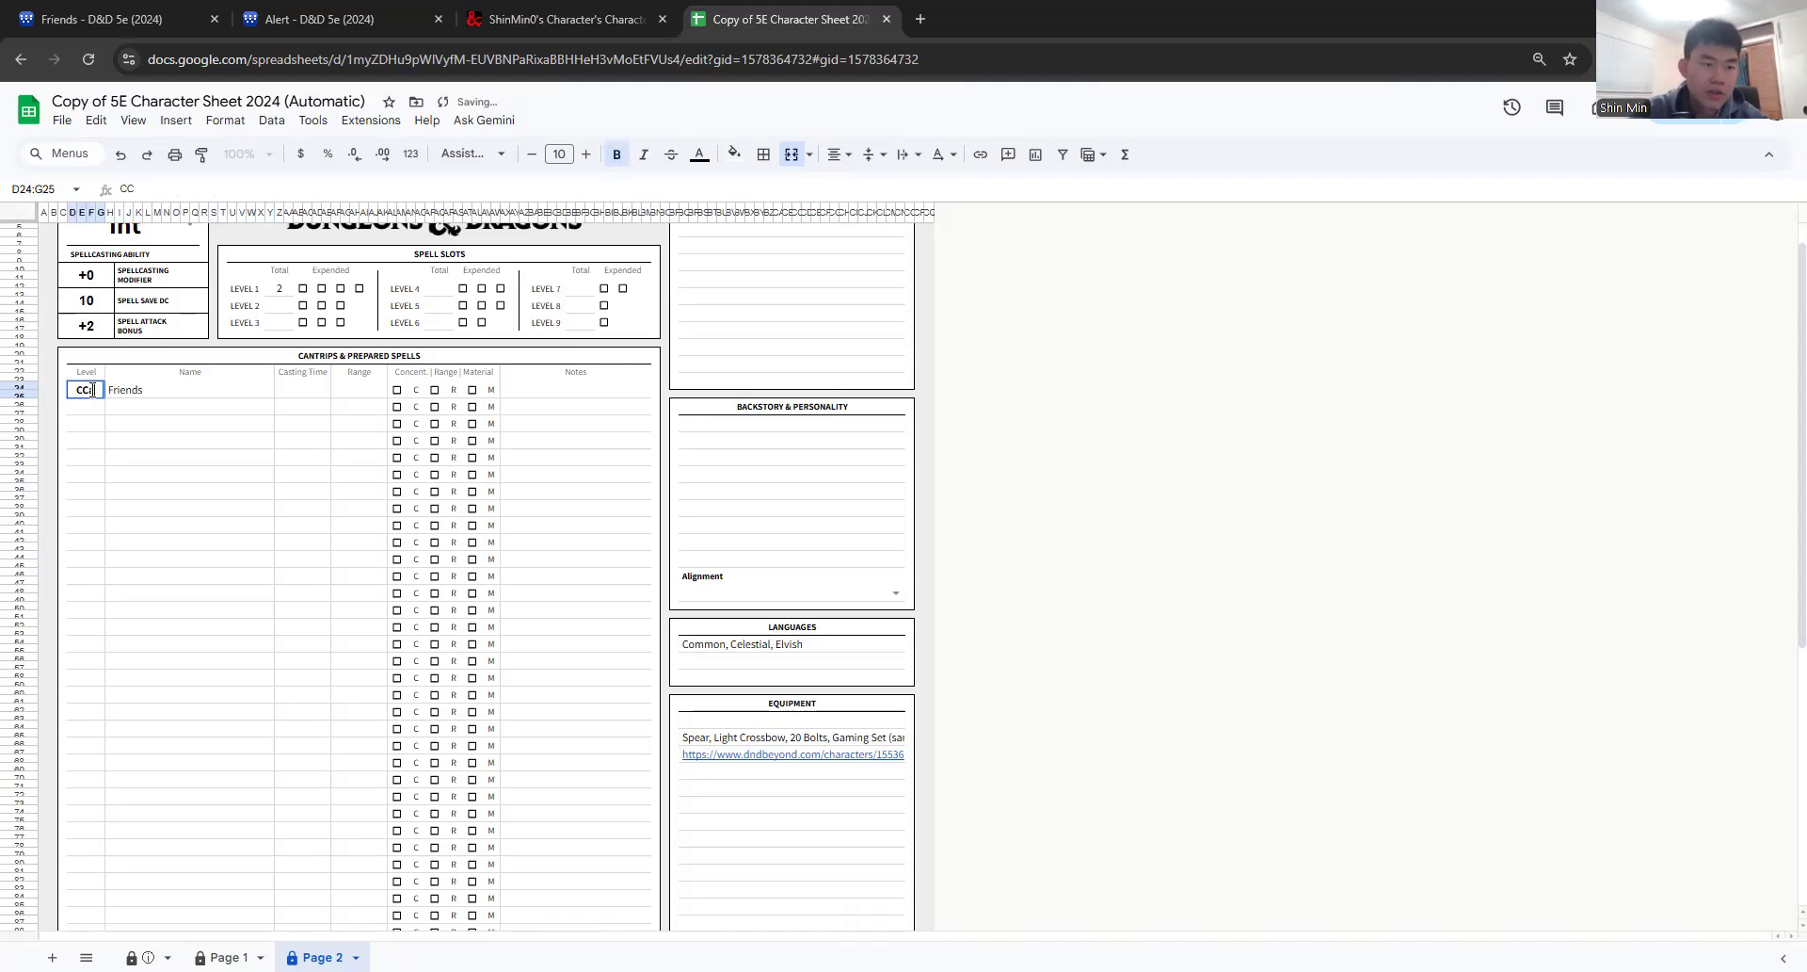
pyautogui.press('BackSpace')
pyautogui.press('BackSpace')
pyautogui.press('BackSpace')
pyautogui.write('0')
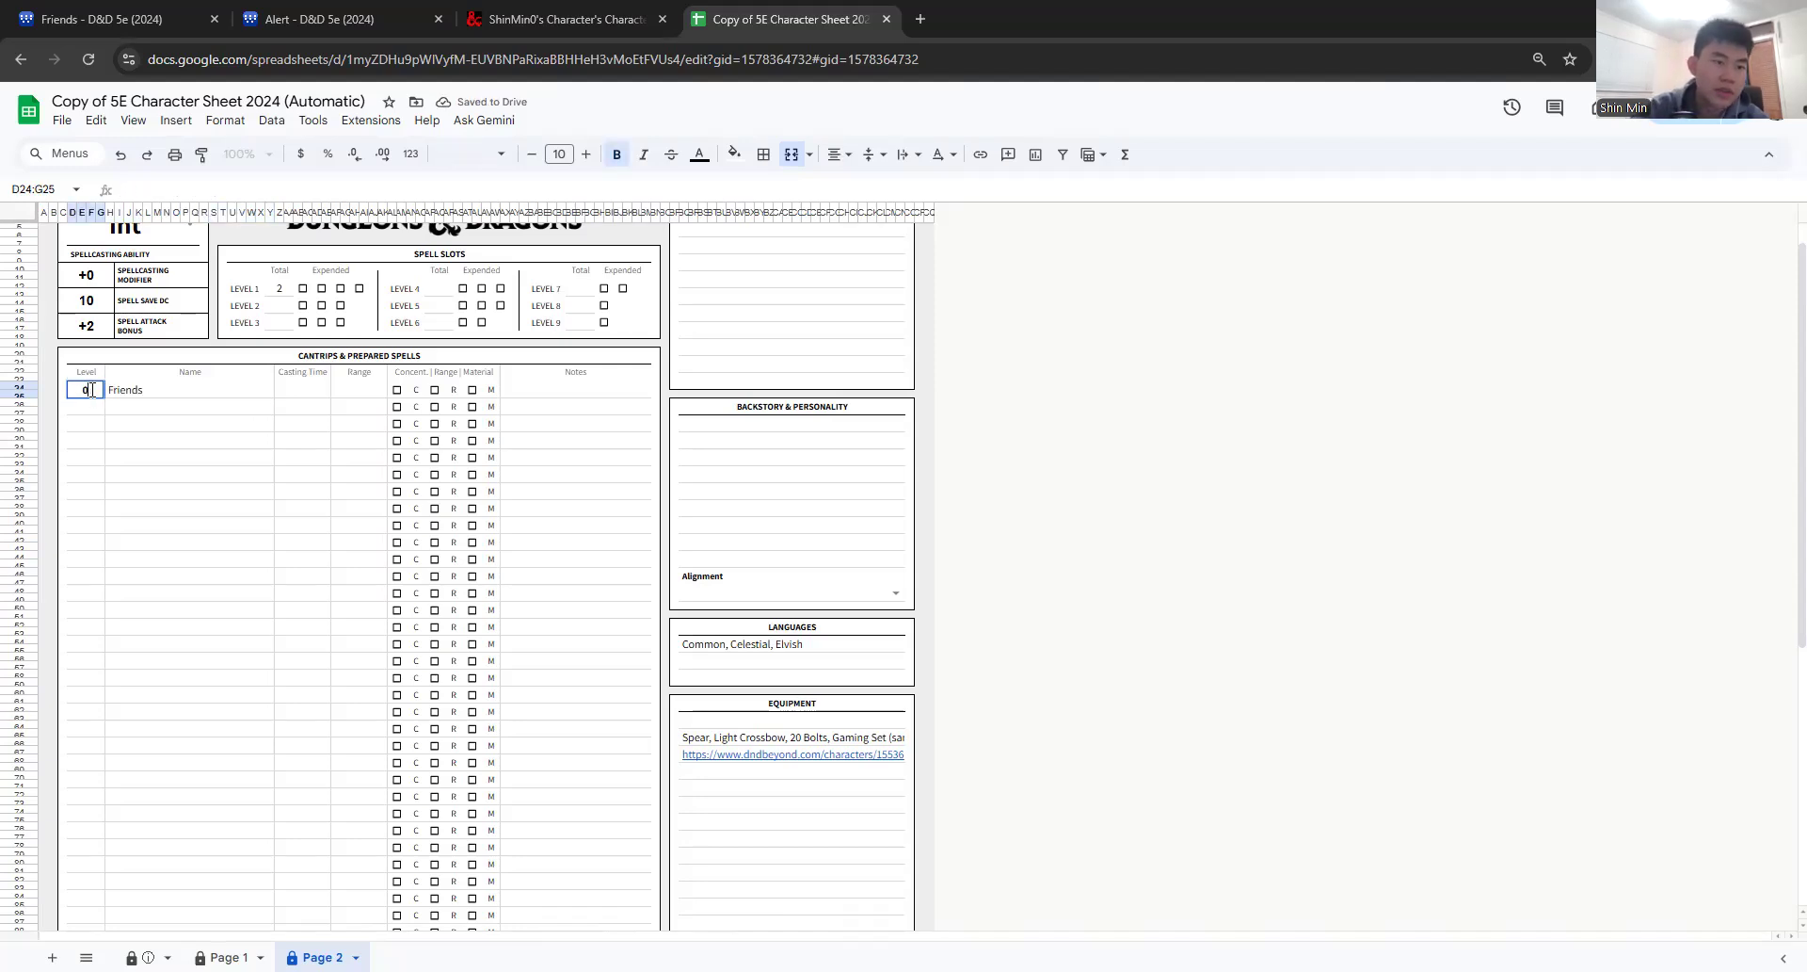
pyautogui.press('Return')
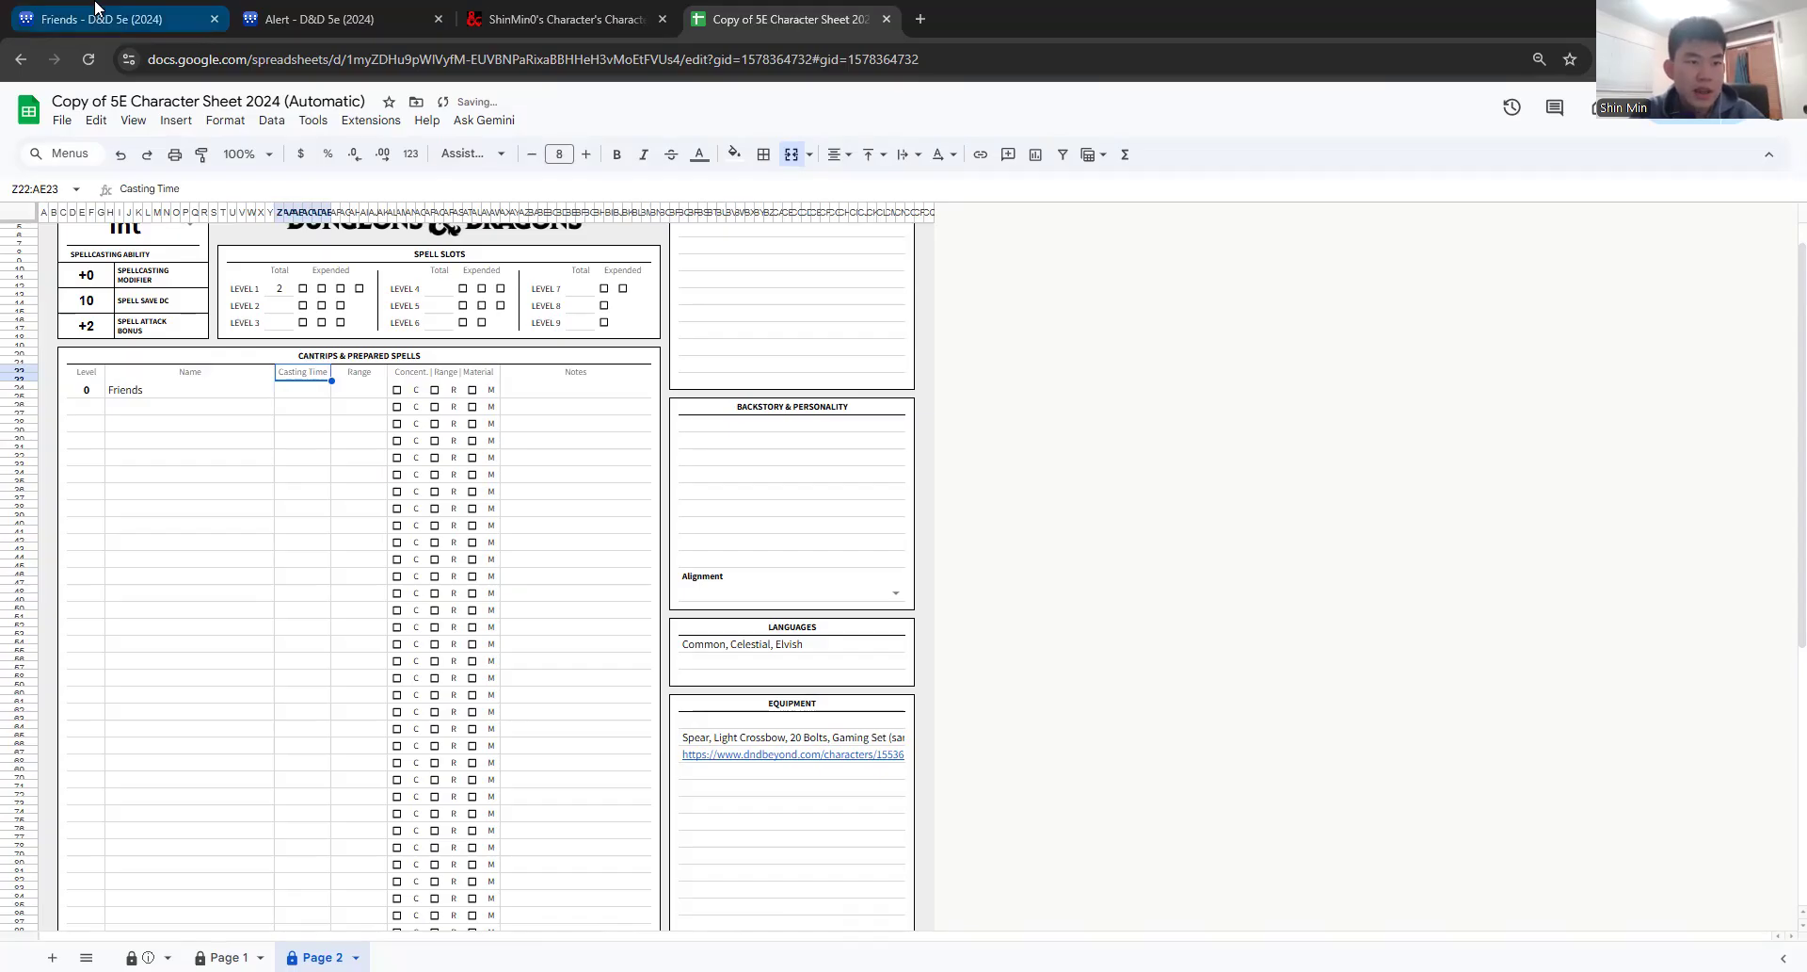
# Step: Copy the casting time "Action" from the wiki's Friends page into the Casting Time cell of the Friends row
pyautogui.click(103, 19)
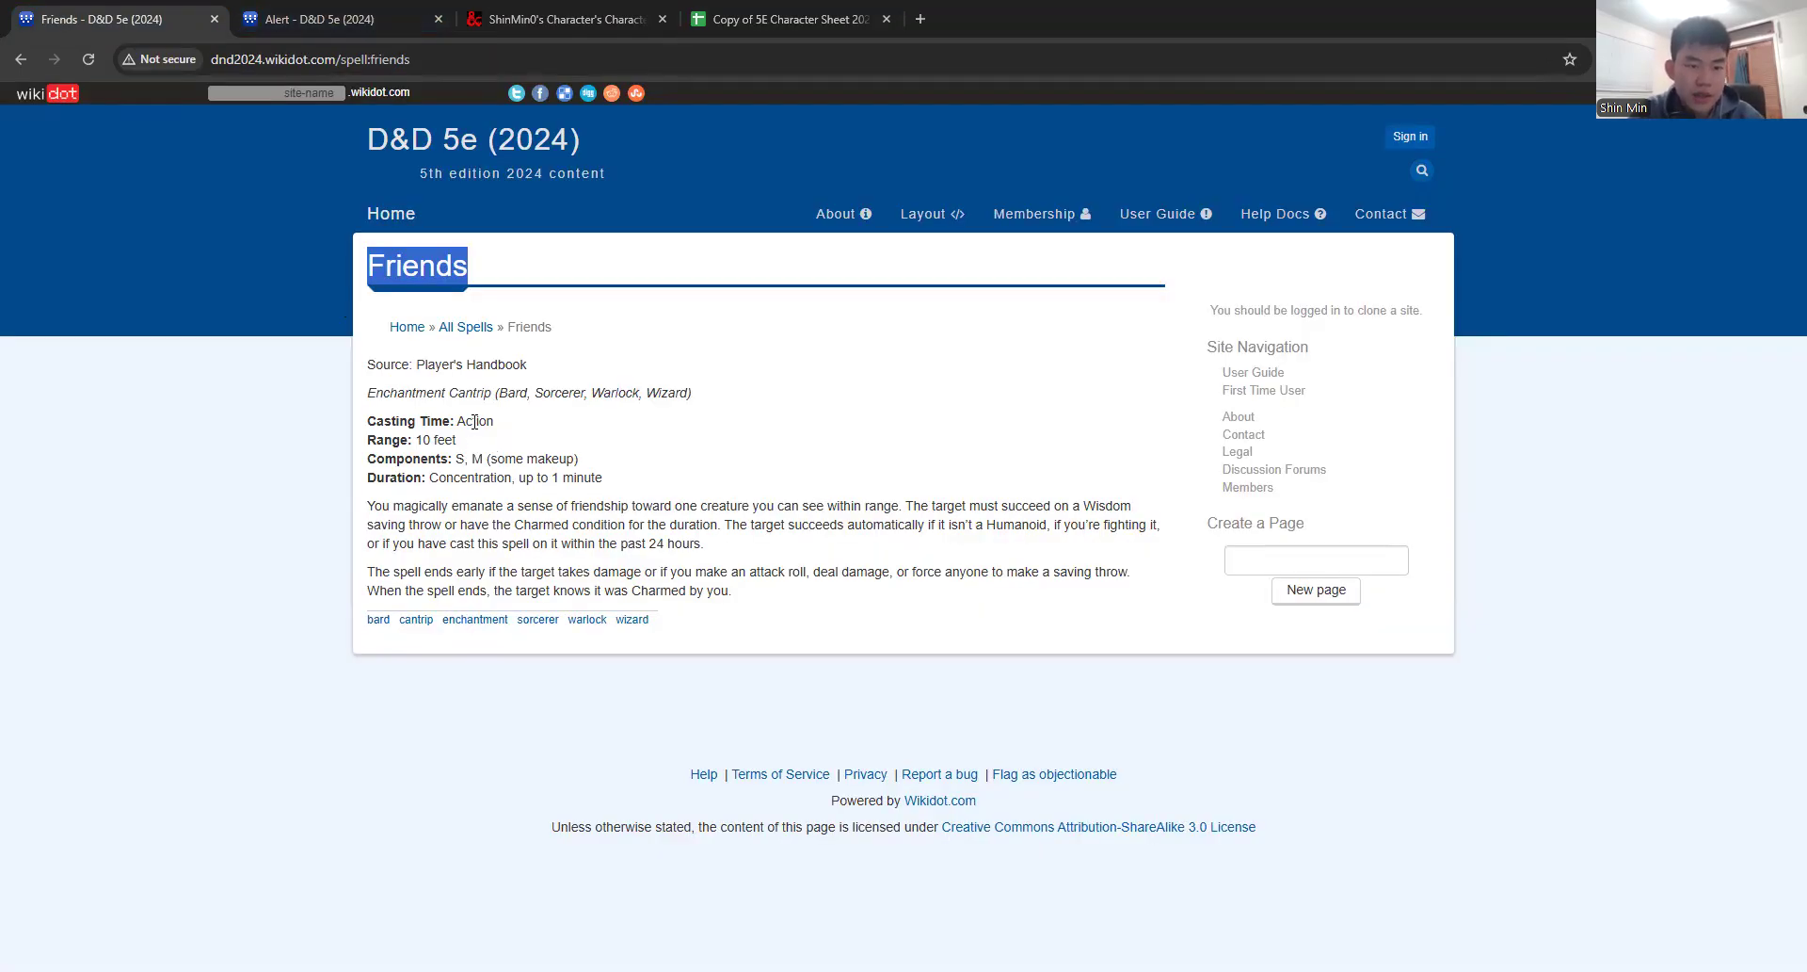
pyautogui.doubleClick(475, 421)
pyautogui.hotkey('ctrl', 'c')
pyautogui.click(749, 10)
pyautogui.click(301, 390)
pyautogui.hotkey('ctrl', 'v')
# Step: Copy the range "10 feet" from the wiki's Friends page into the Range cell of the Friends row
pyautogui.click(132, 9)
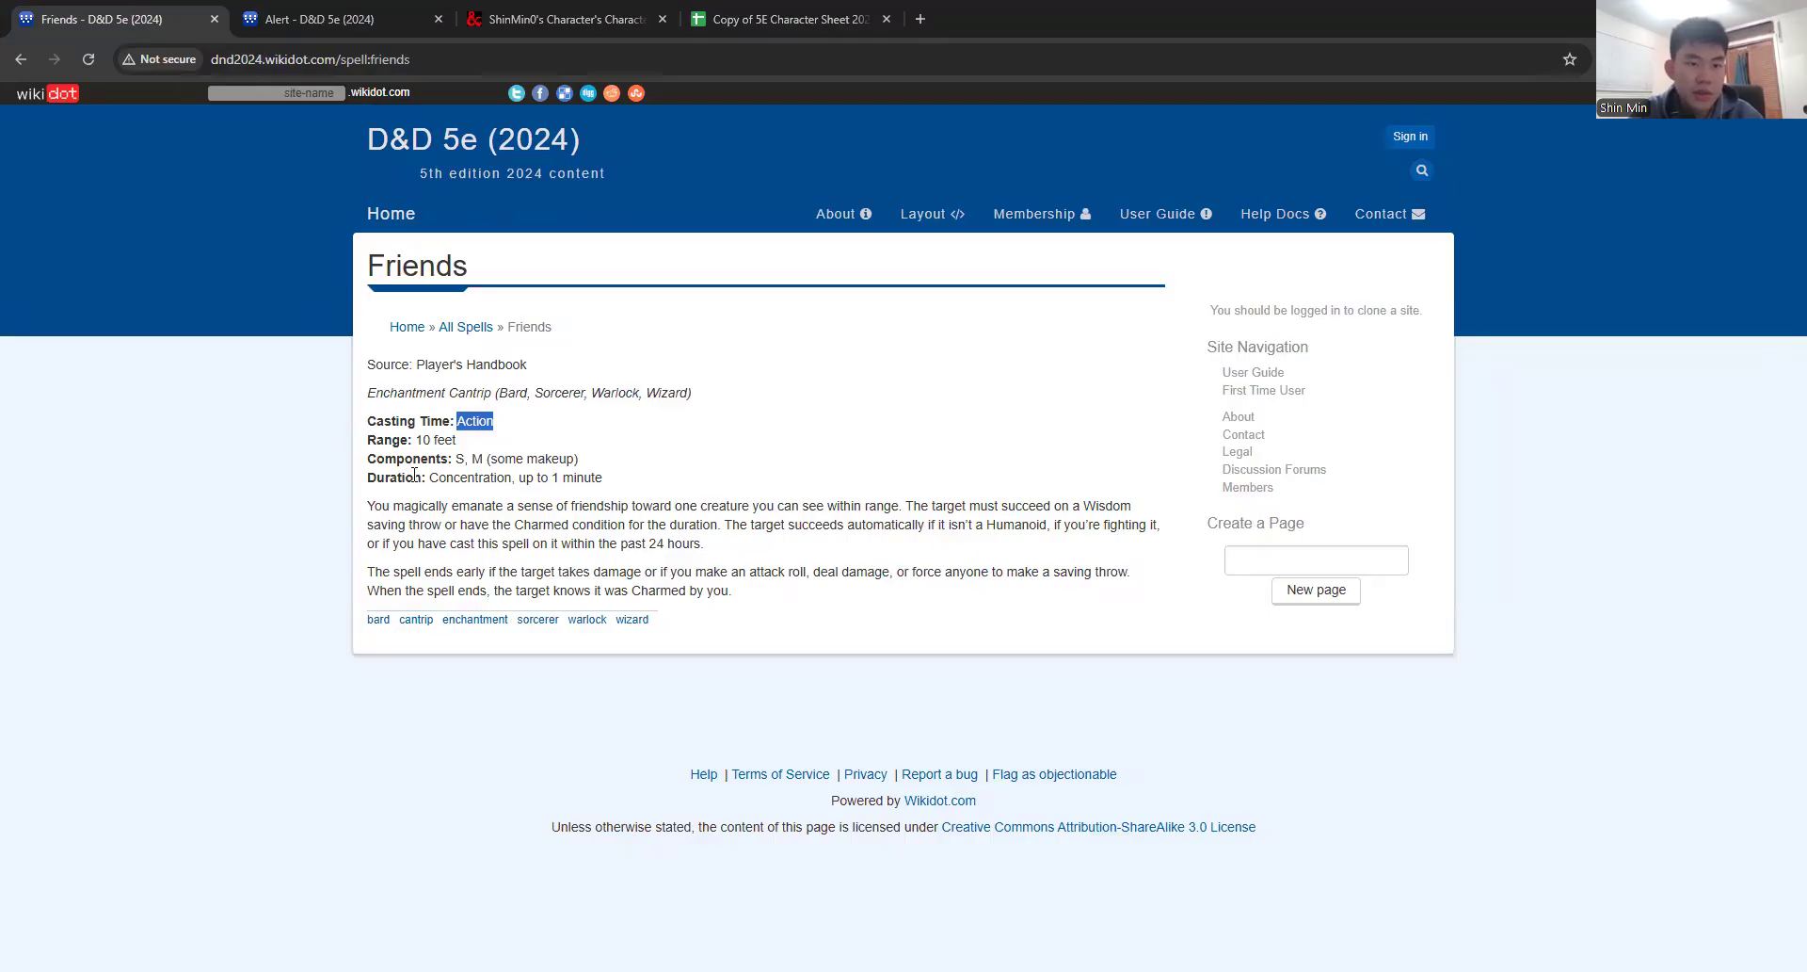
pyautogui.moveTo(414, 439); pyautogui.dragTo(546, 444)
pyautogui.hotkey('ctrl', 'c')
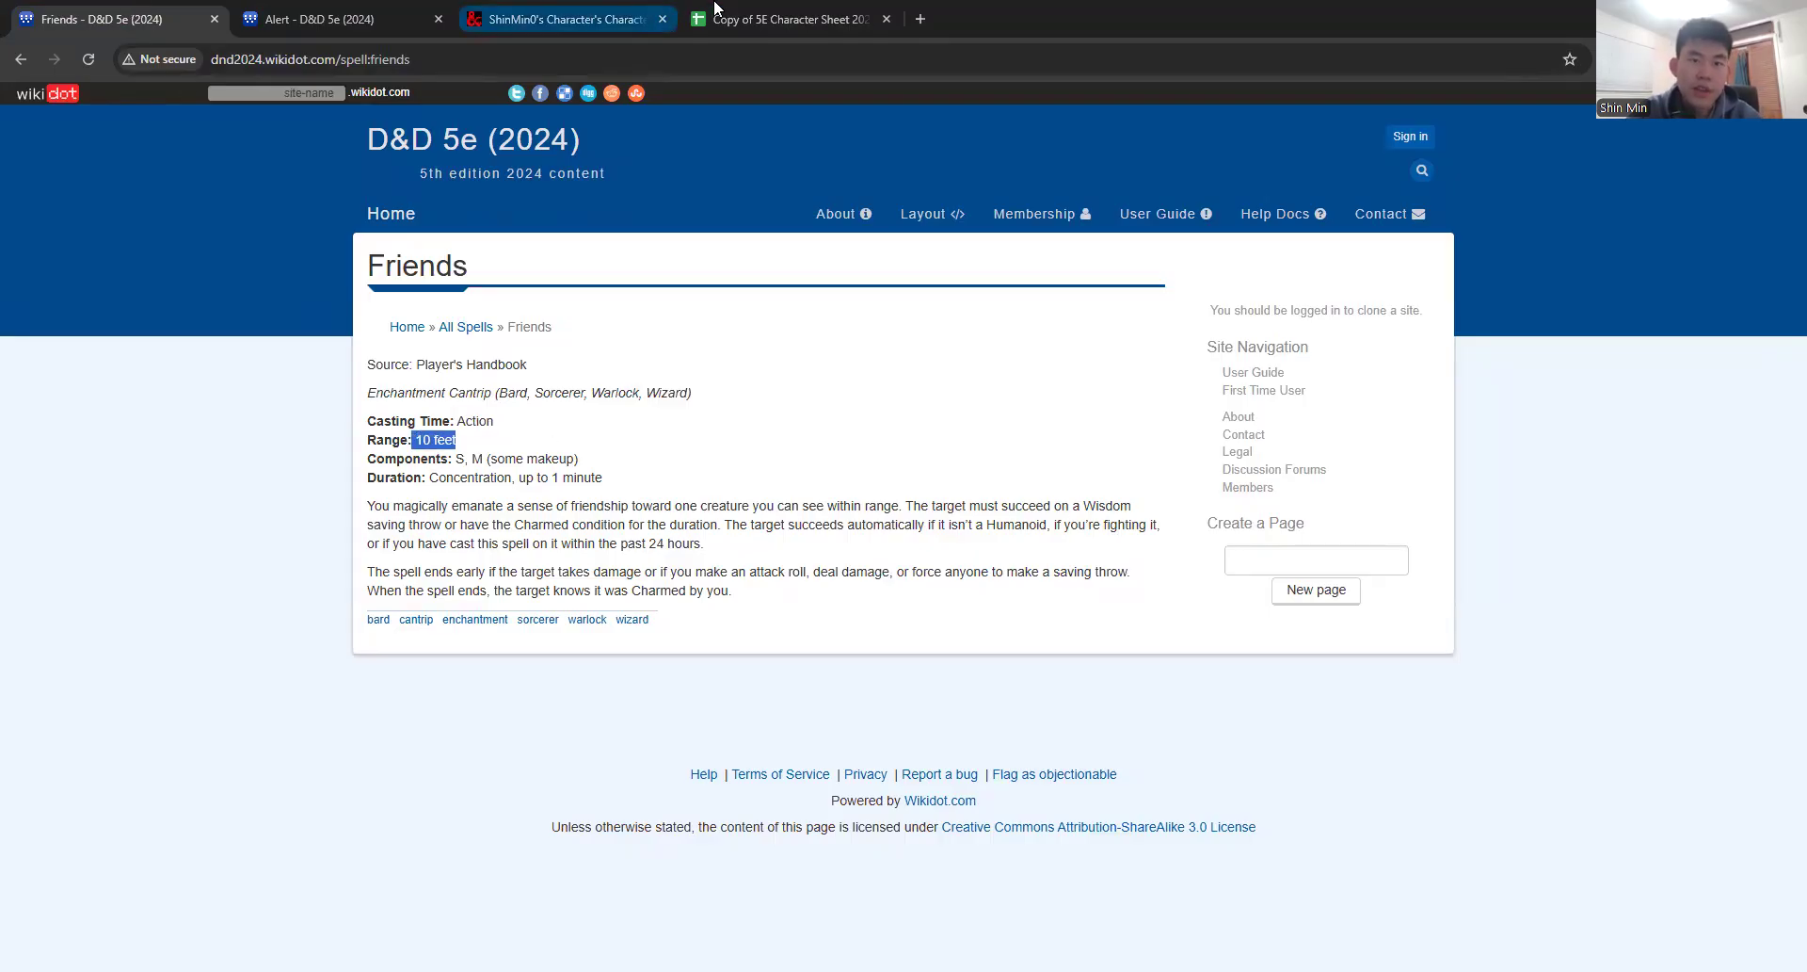
pyautogui.click(781, 19)
pyautogui.click(348, 393)
pyautogui.hotkey('ctrl', 'v')
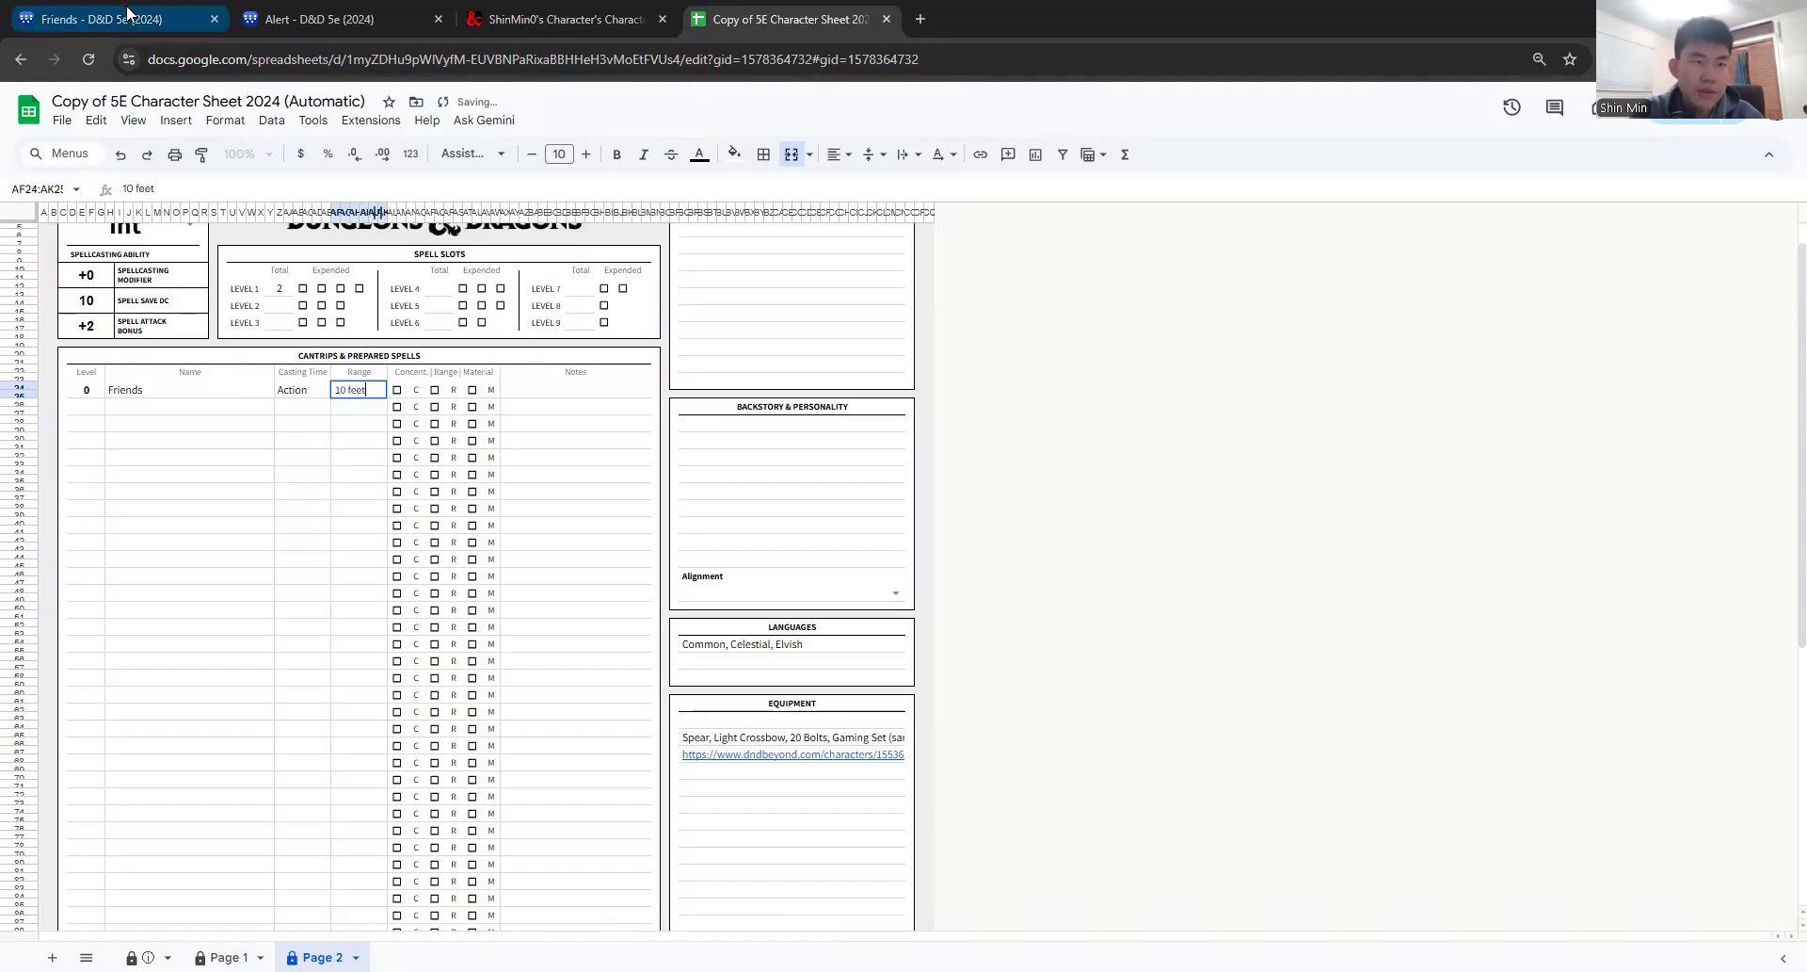
# Step: Check the spell's components and duration on the wiki, and mark Friends as requiring Concentration and Material in the sheet
pyautogui.click(129, 14)
pyautogui.click(781, 18)
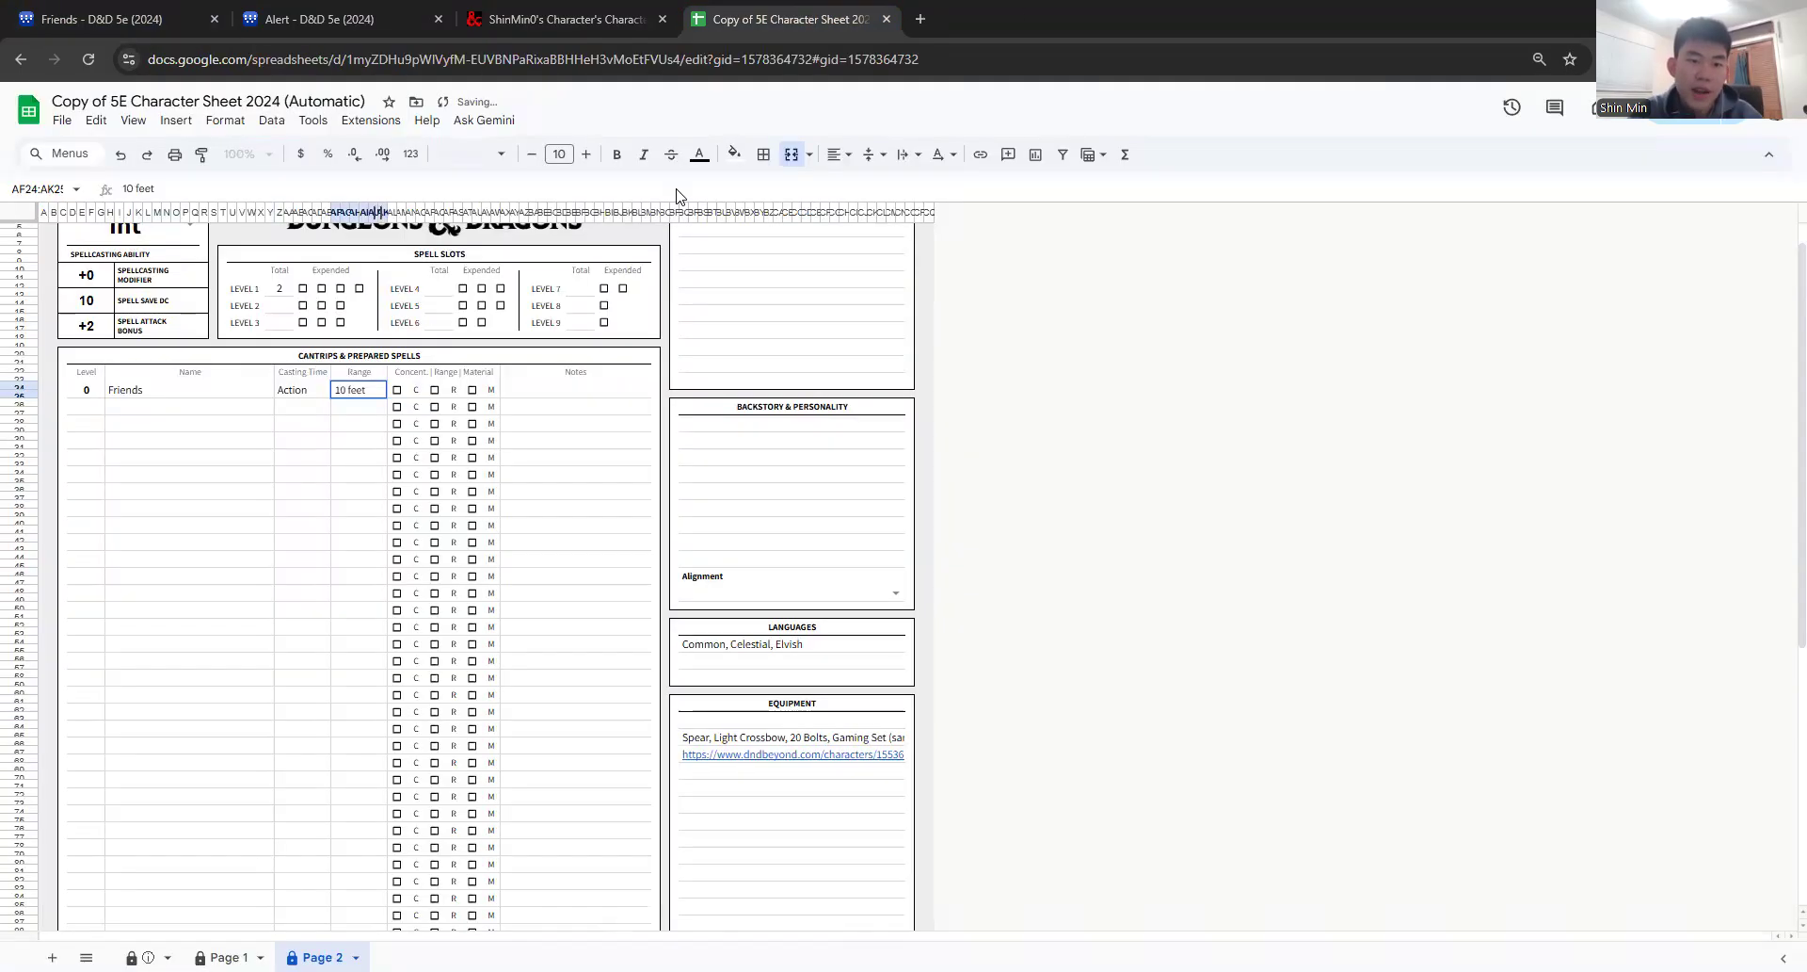
pyautogui.click(397, 389)
pyautogui.click(473, 390)
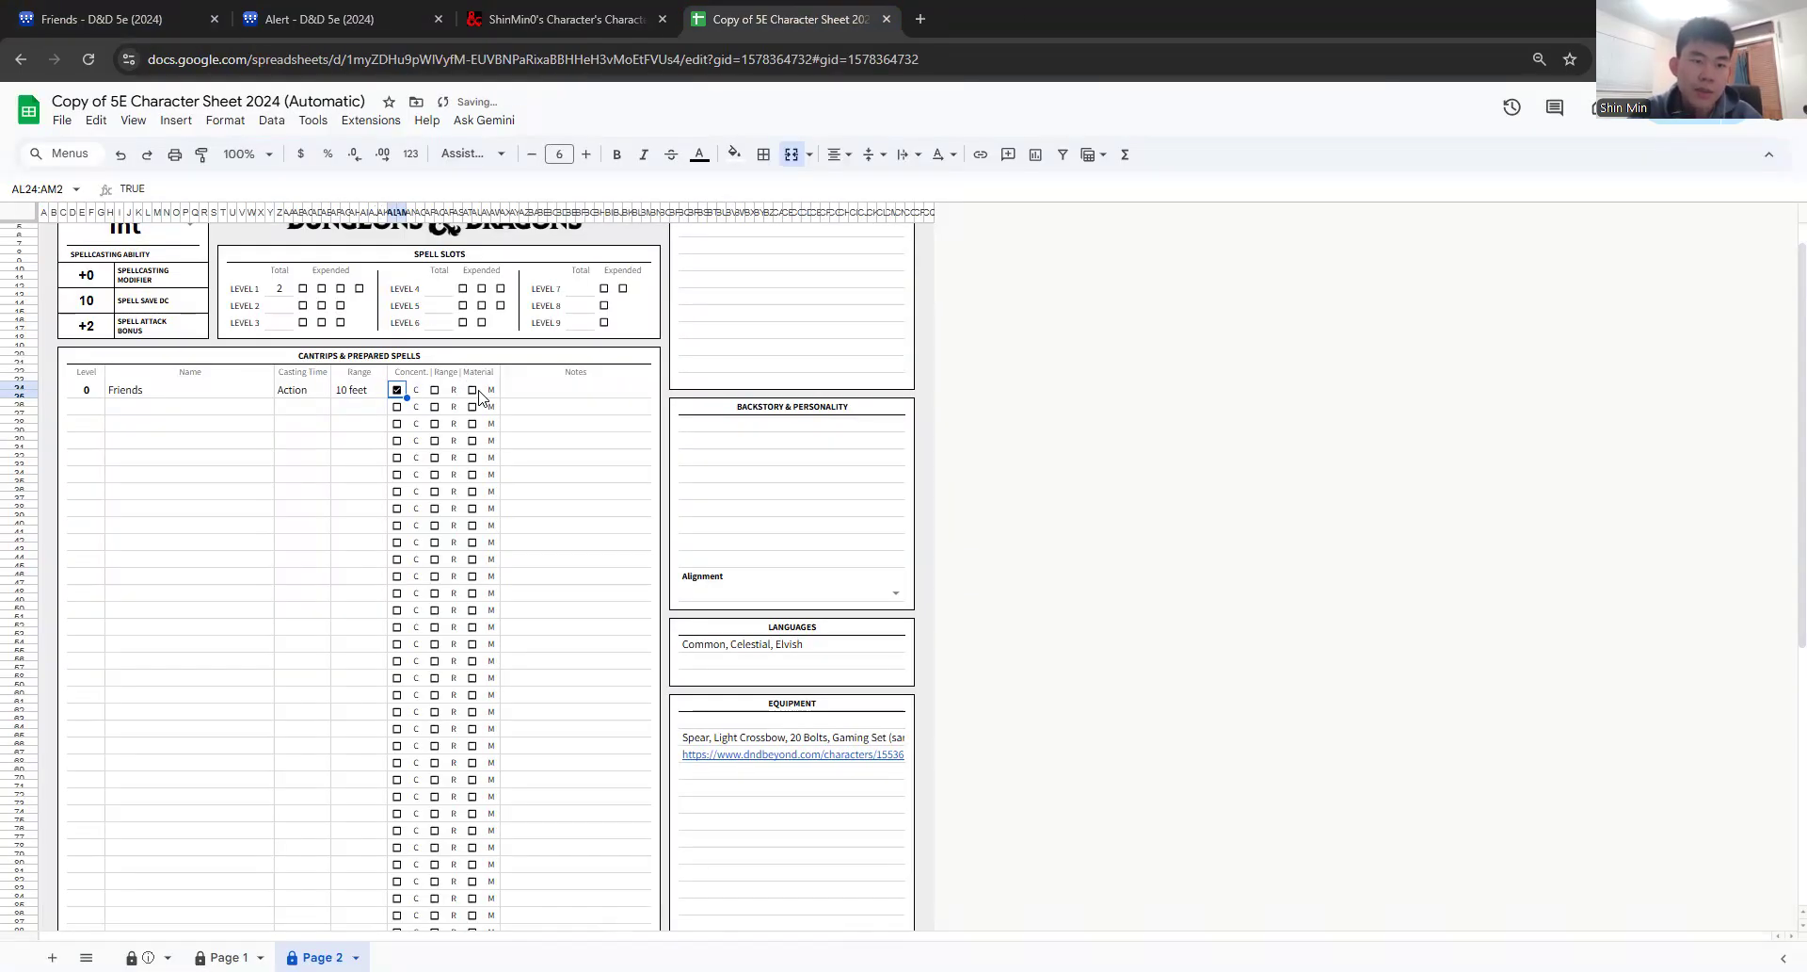
pyautogui.click(474, 390)
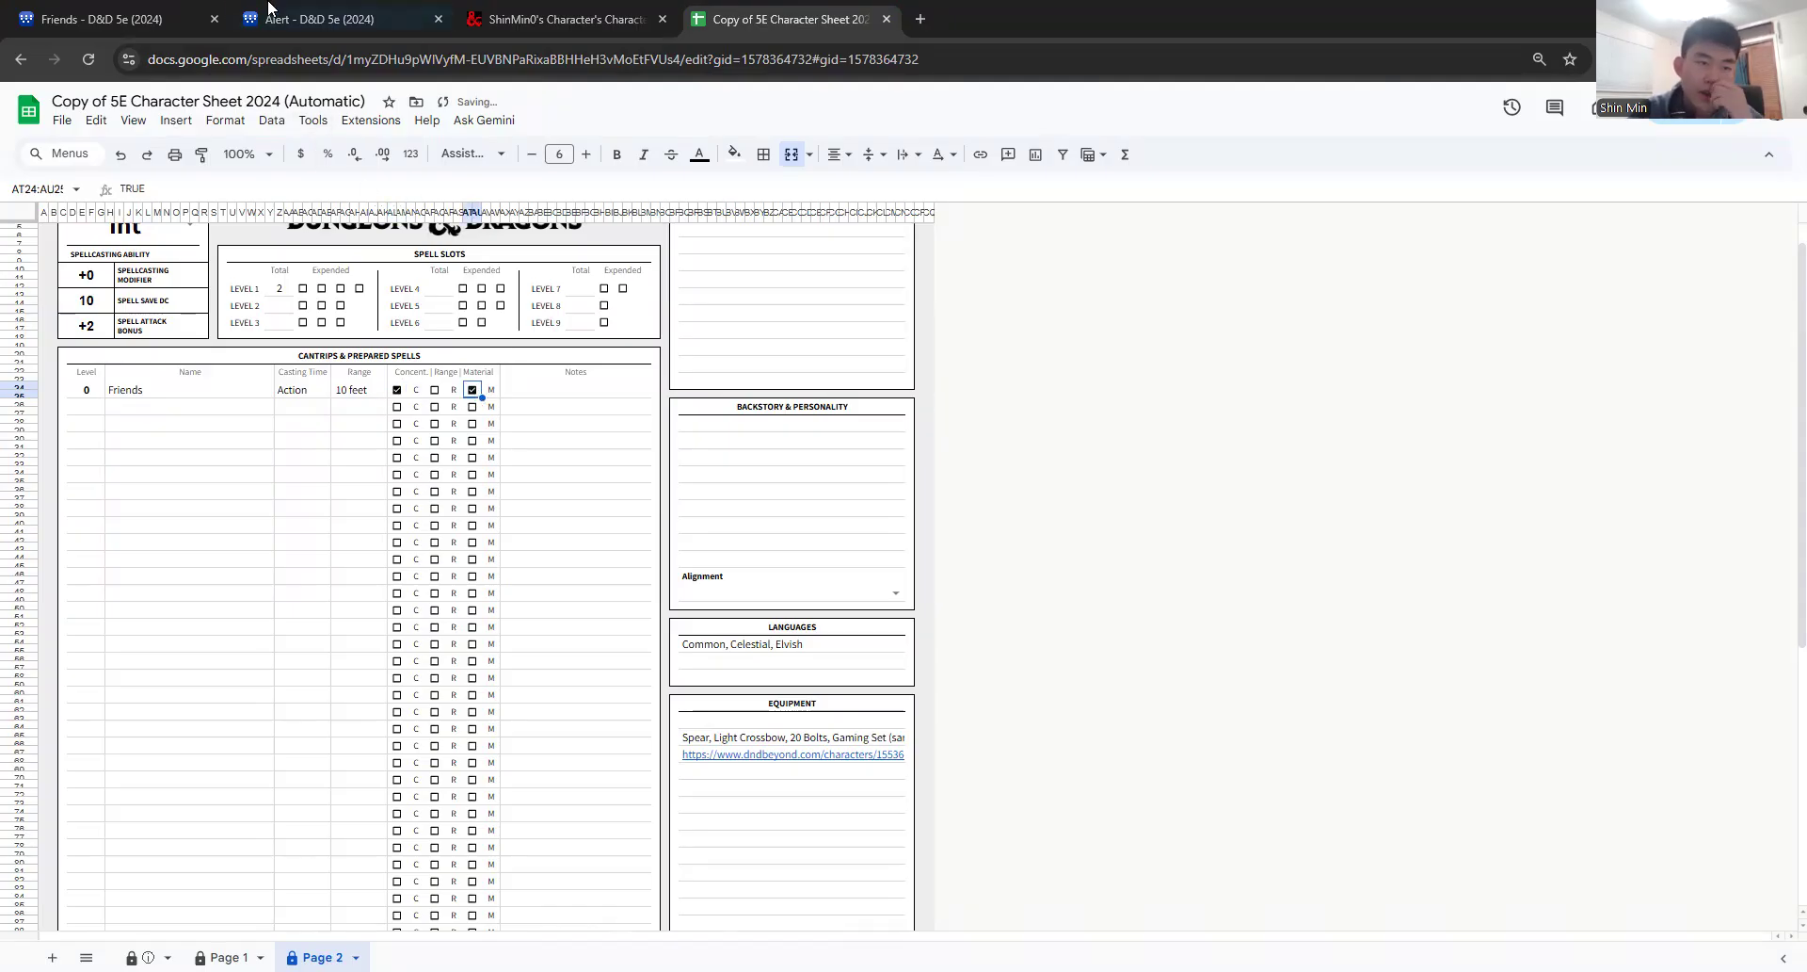
# Step: Copy the duration "Concentration, up to 1 minute" from the wiki's Friends page into the Notes cell of the Friends row
pyautogui.click(114, 18)
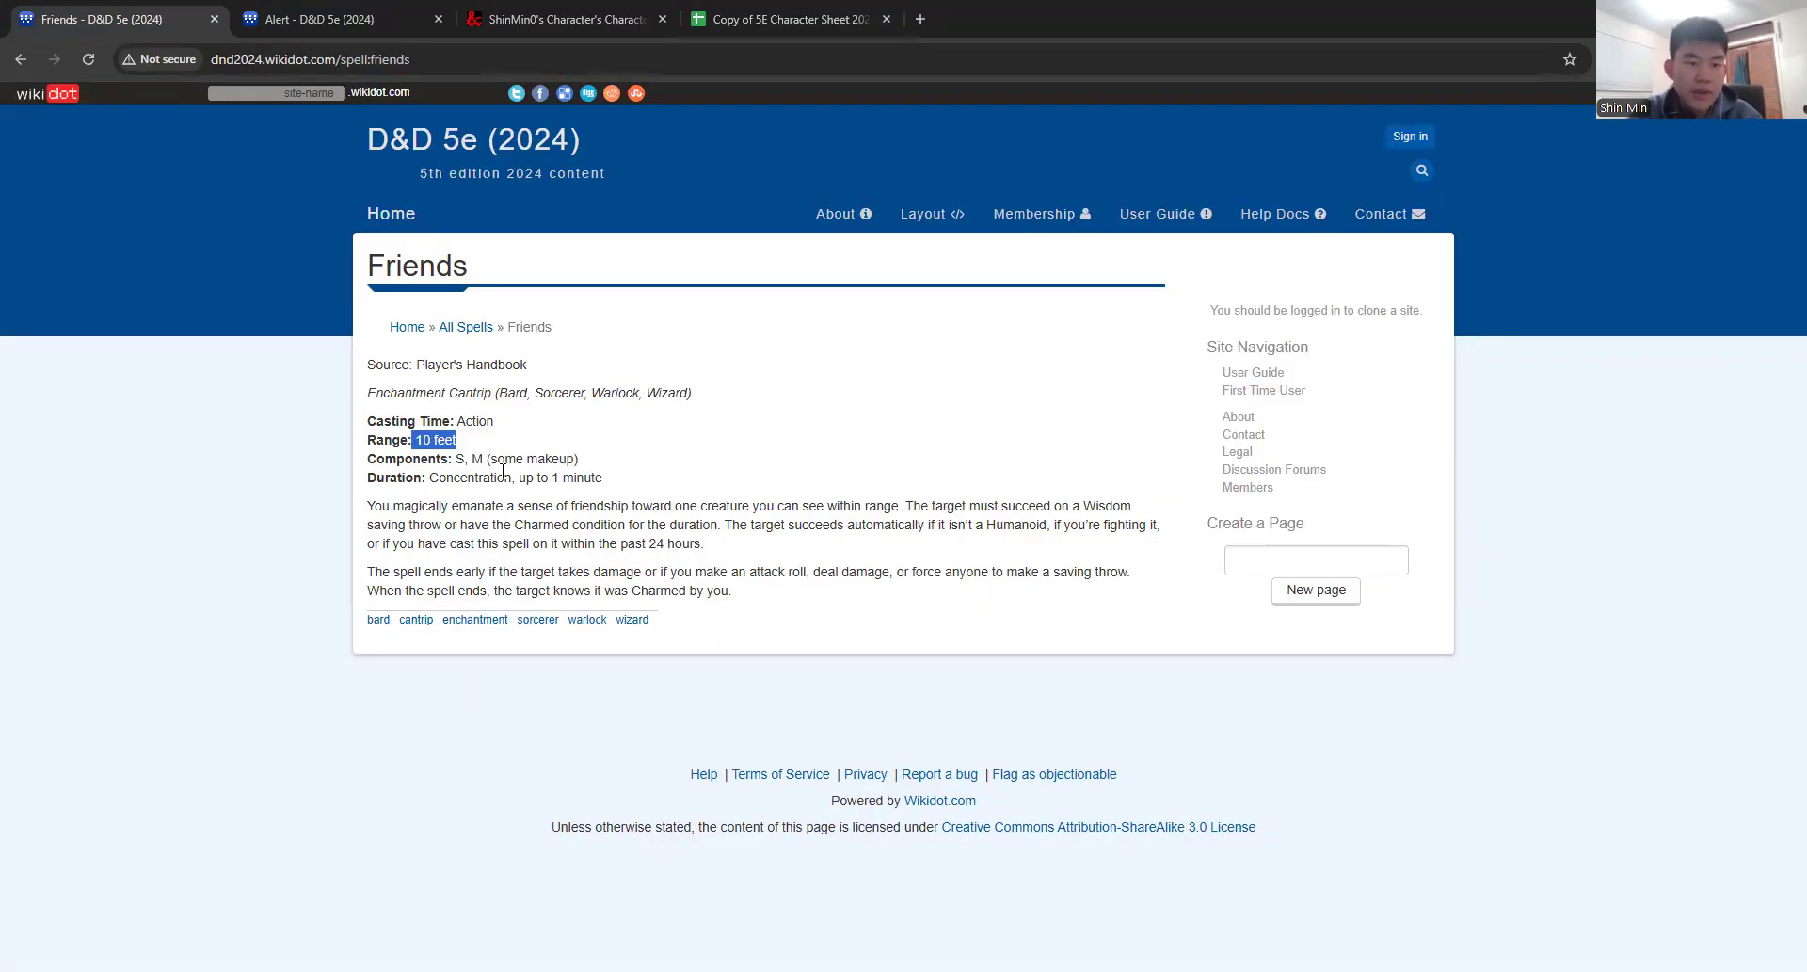
pyautogui.moveTo(428, 480); pyautogui.dragTo(667, 487)
pyautogui.hotkey('ctrl', 'c')
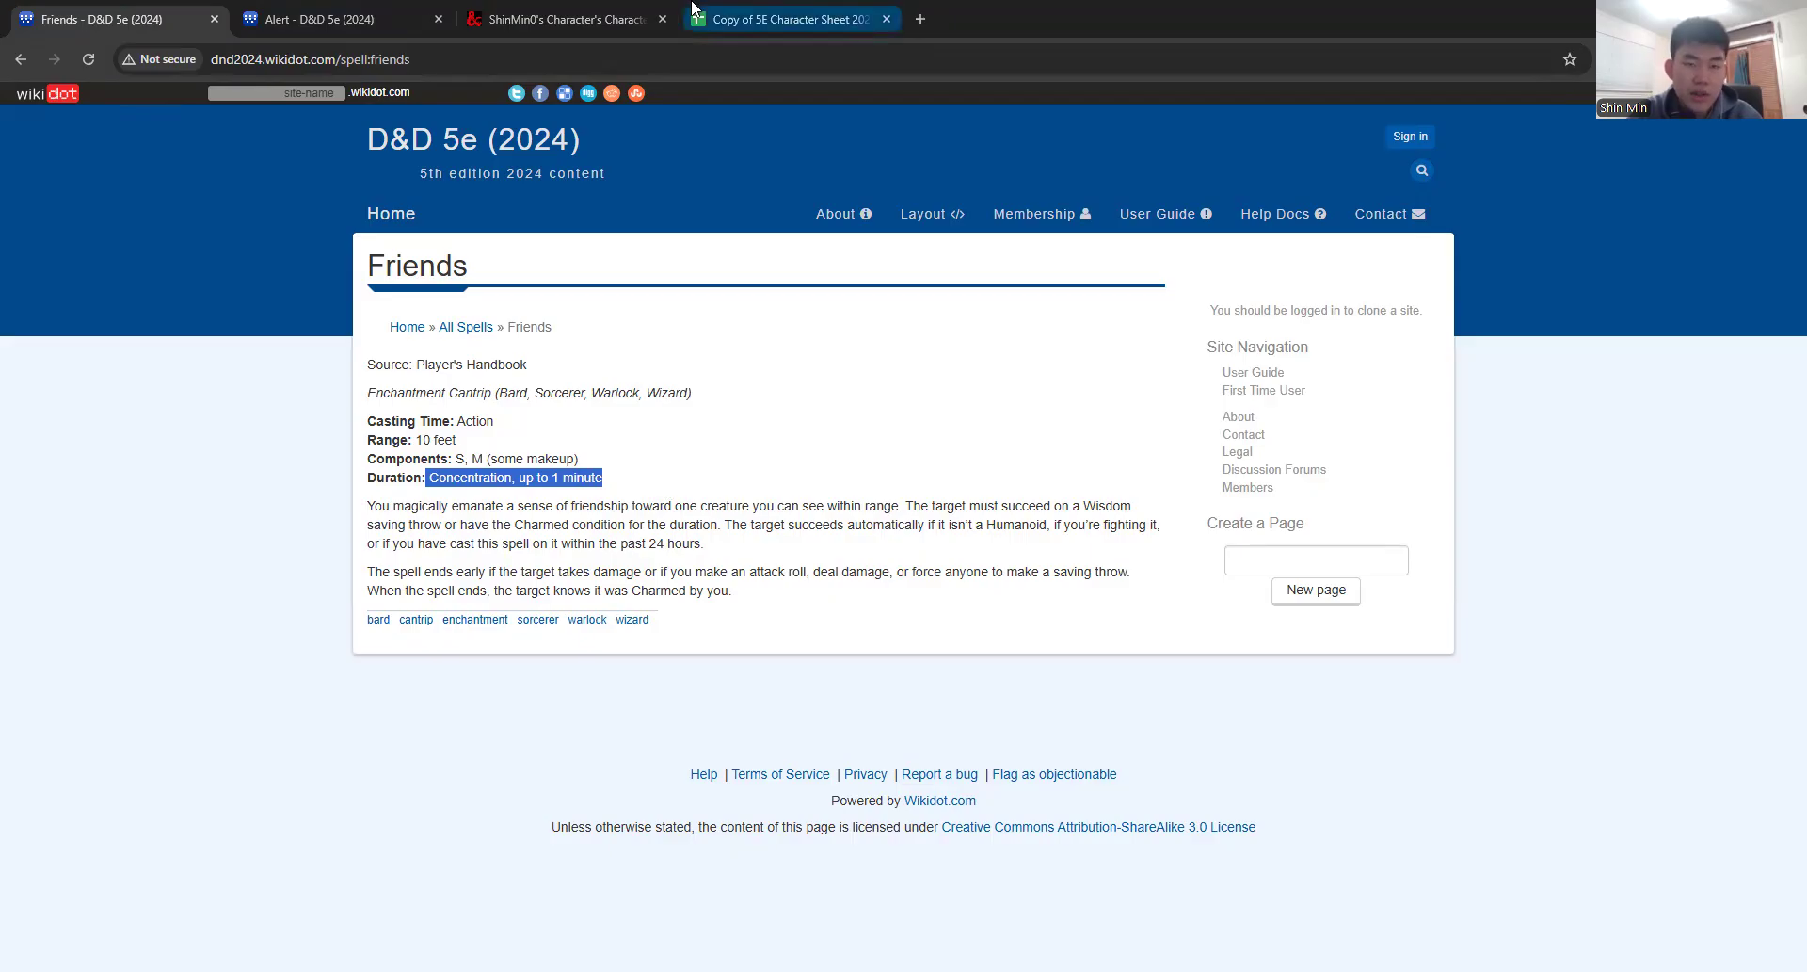
pyautogui.click(781, 19)
pyautogui.click(533, 389)
pyautogui.hotkey('ctrl', 'v')
pyautogui.click(568, 456)
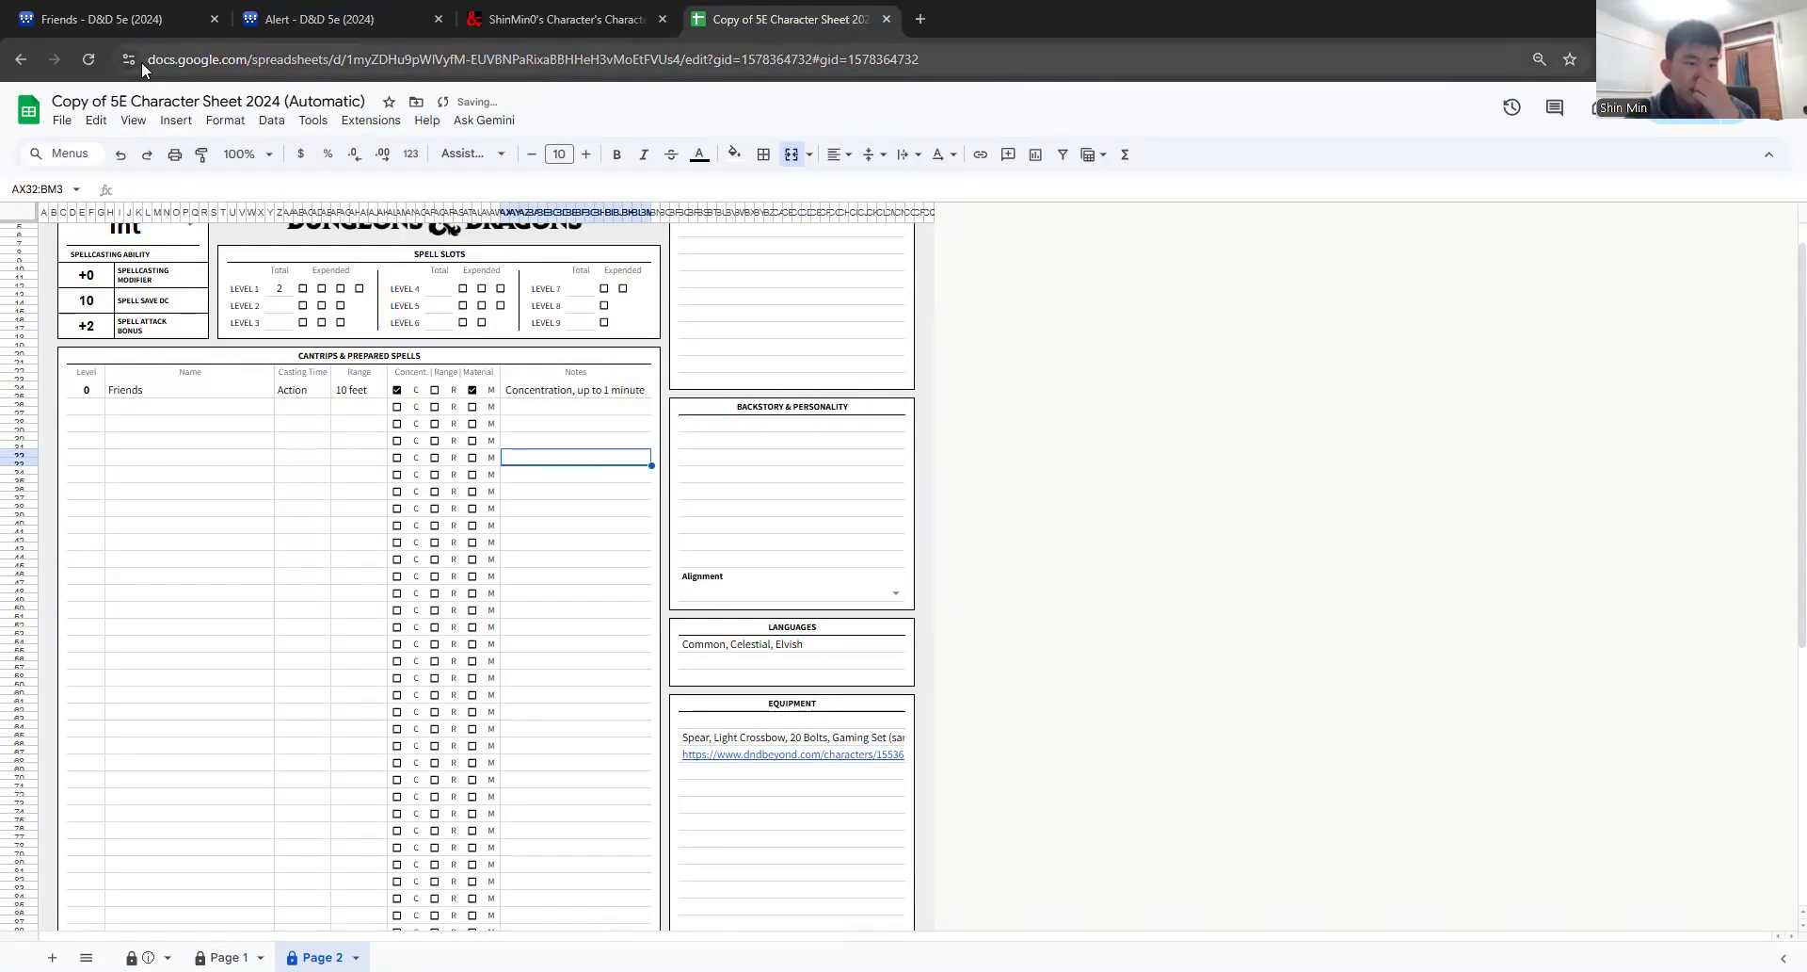
# Step: Copy the full Friends spell description from the wiki and append it to the duration text in the Friends row's Notes cell
pyautogui.click(66, 9)
pyautogui.click(793, 536)
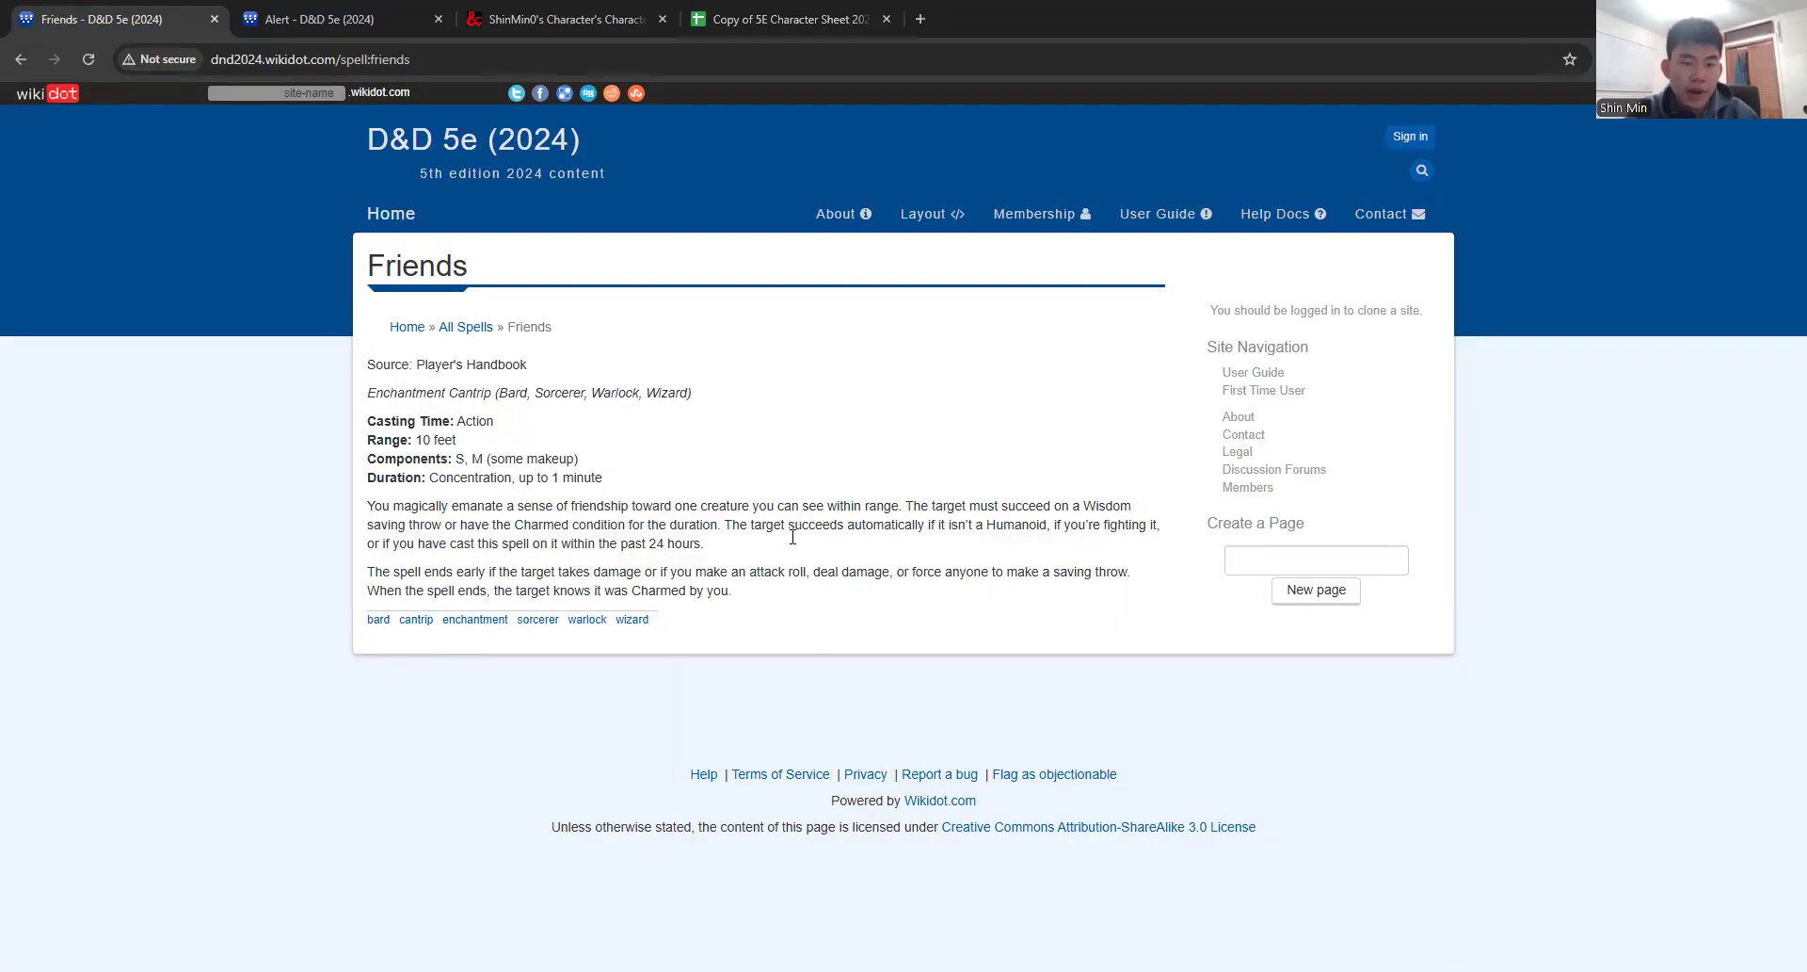
pyautogui.moveTo(762, 591); pyautogui.dragTo(330, 510)
pyautogui.hotkey('ctrl', 'c')
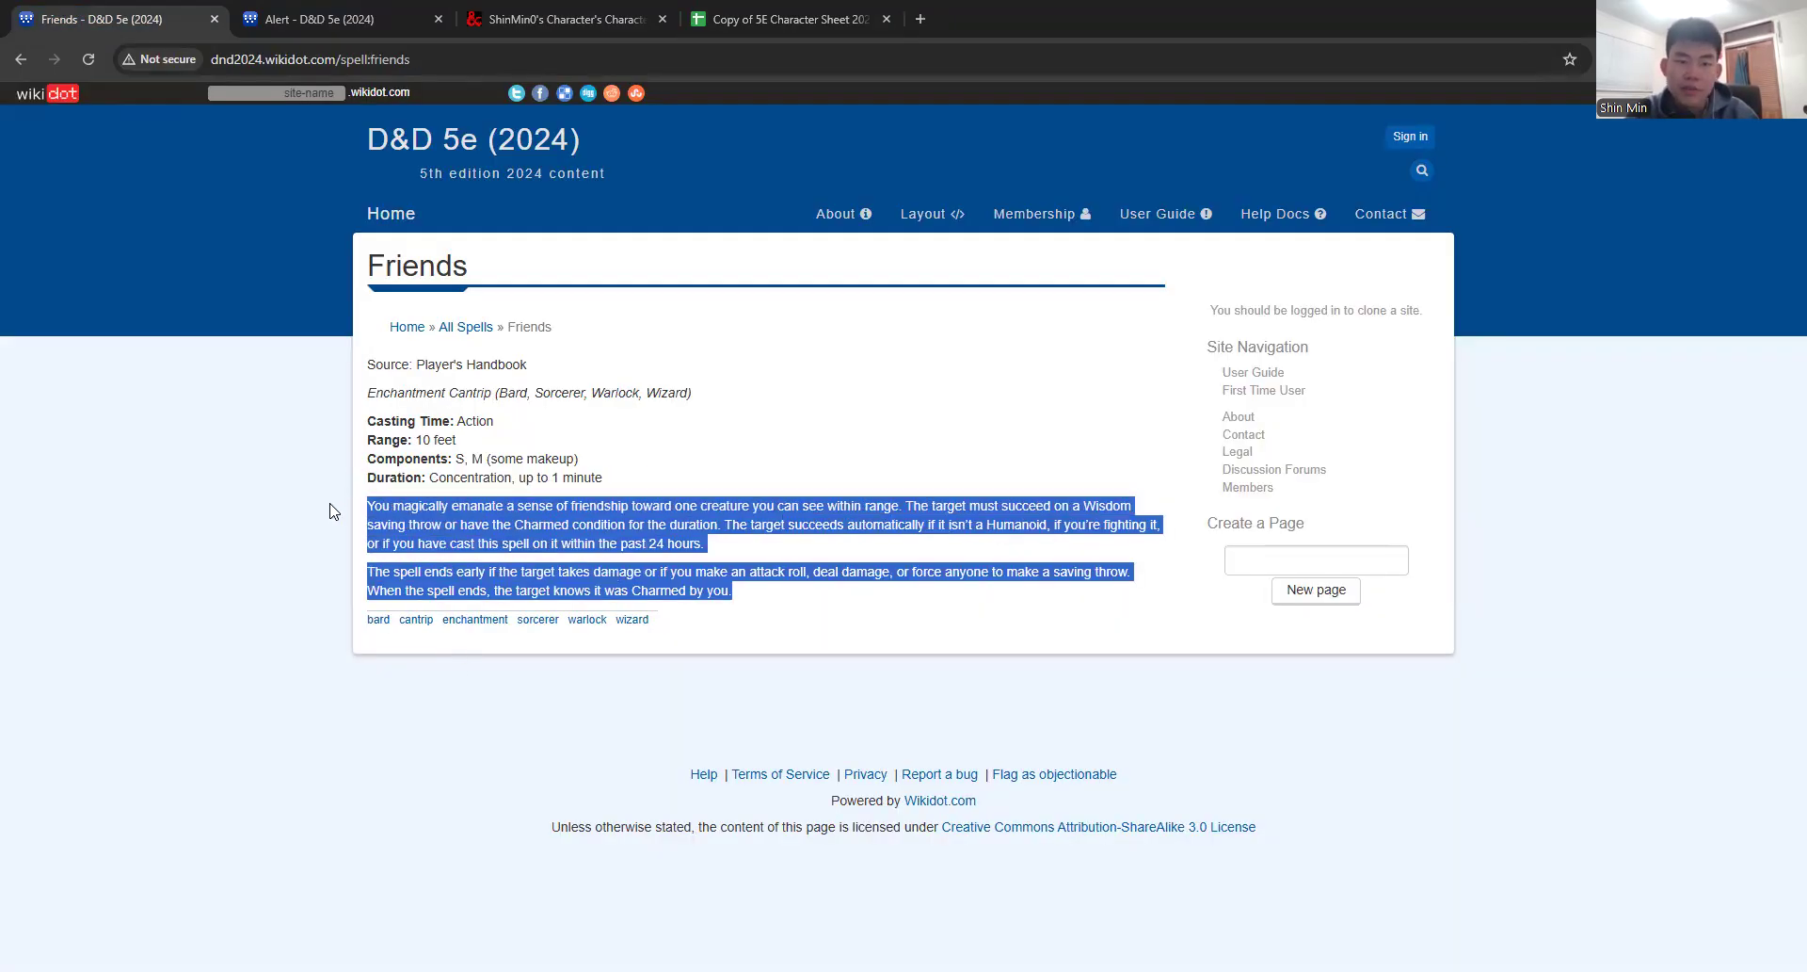
pyautogui.click(708, 4)
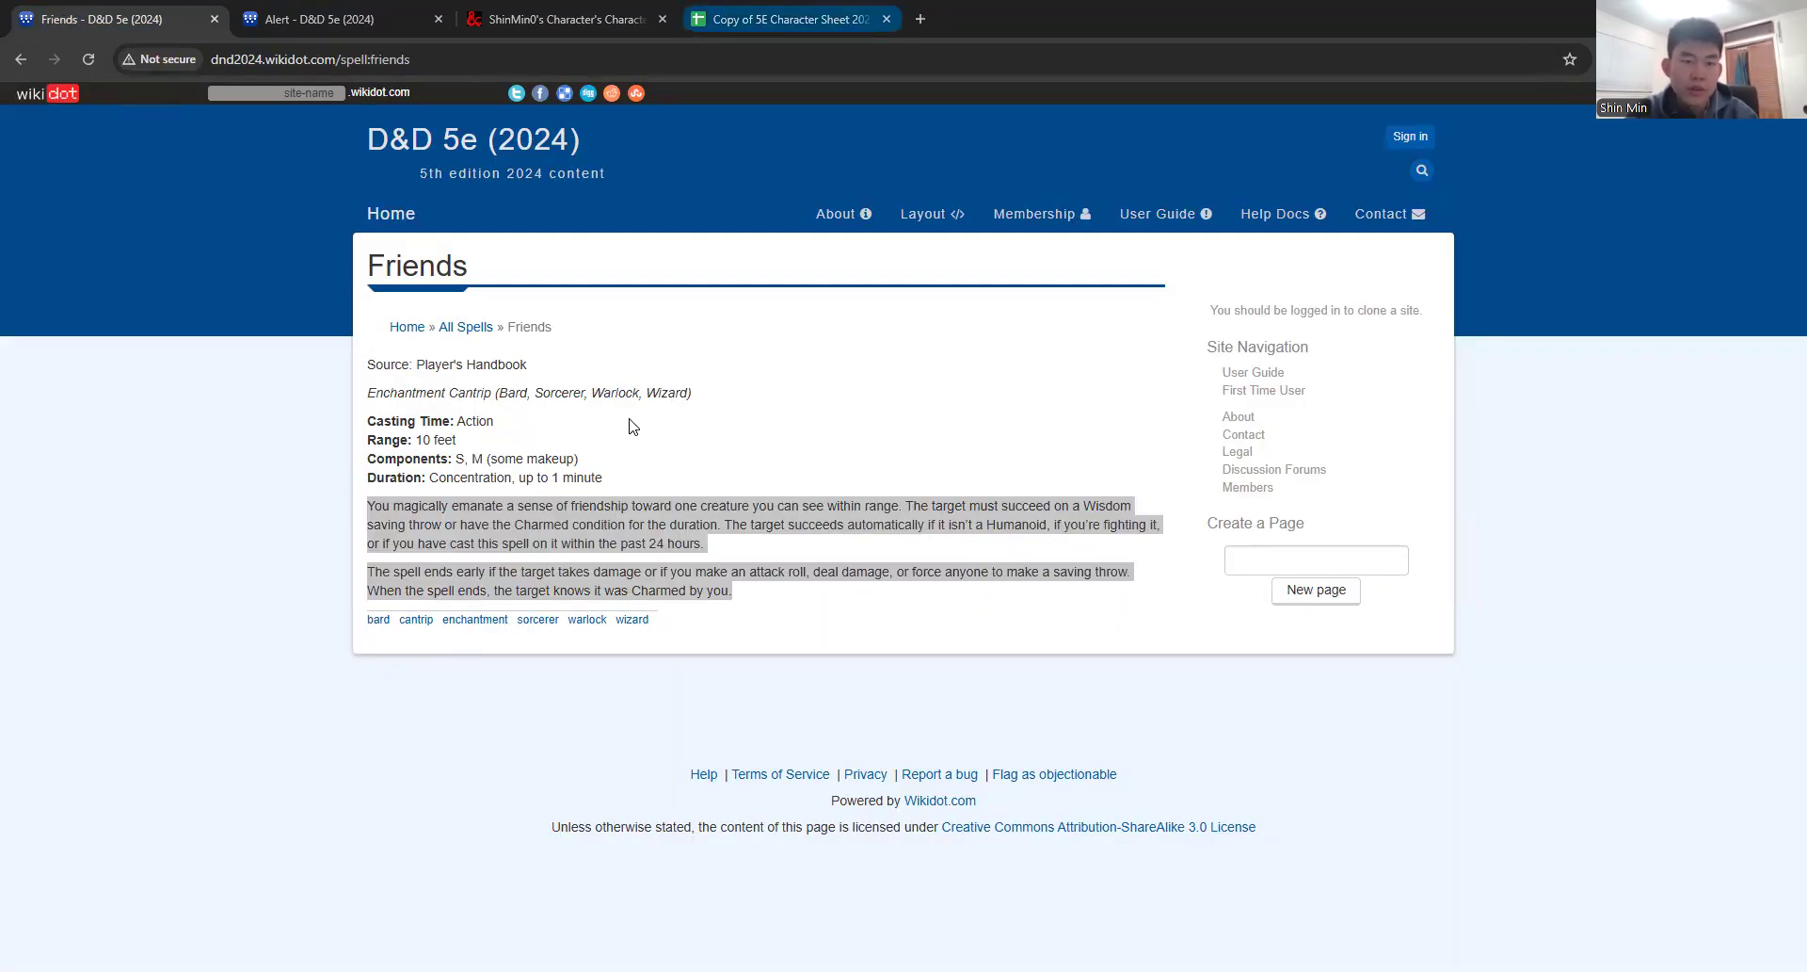
pyautogui.hotkey('ctrl', 'v')
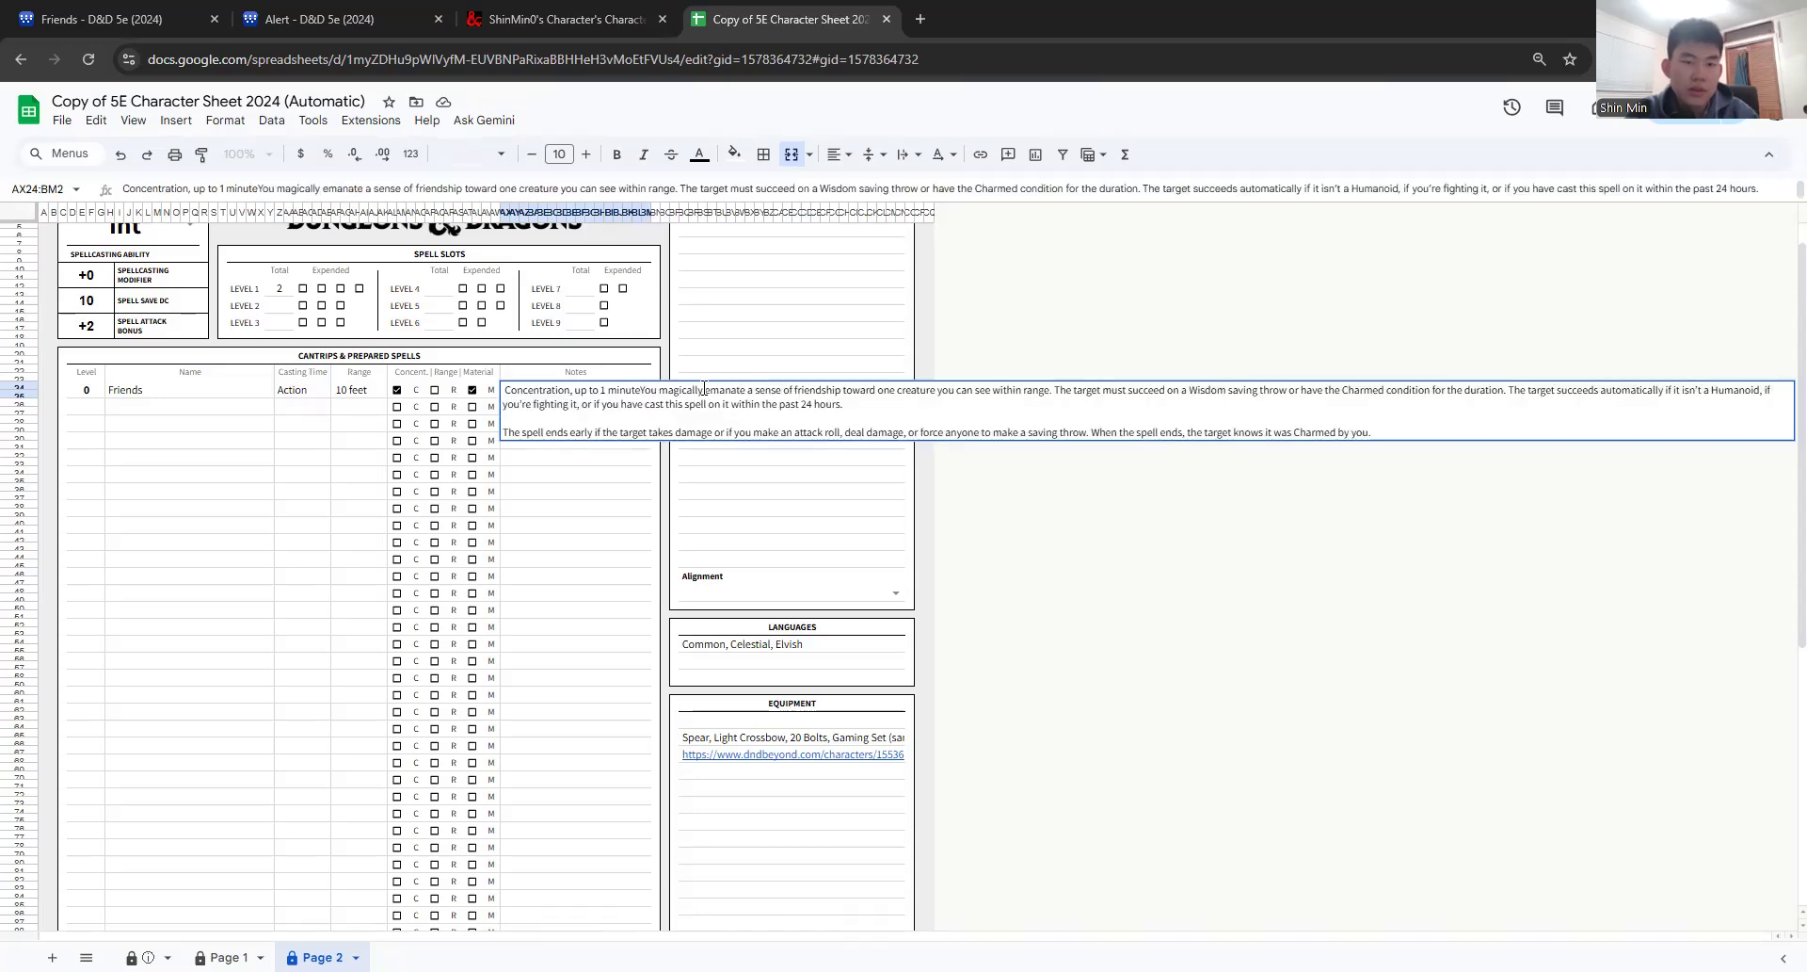
pyautogui.click(593, 565)
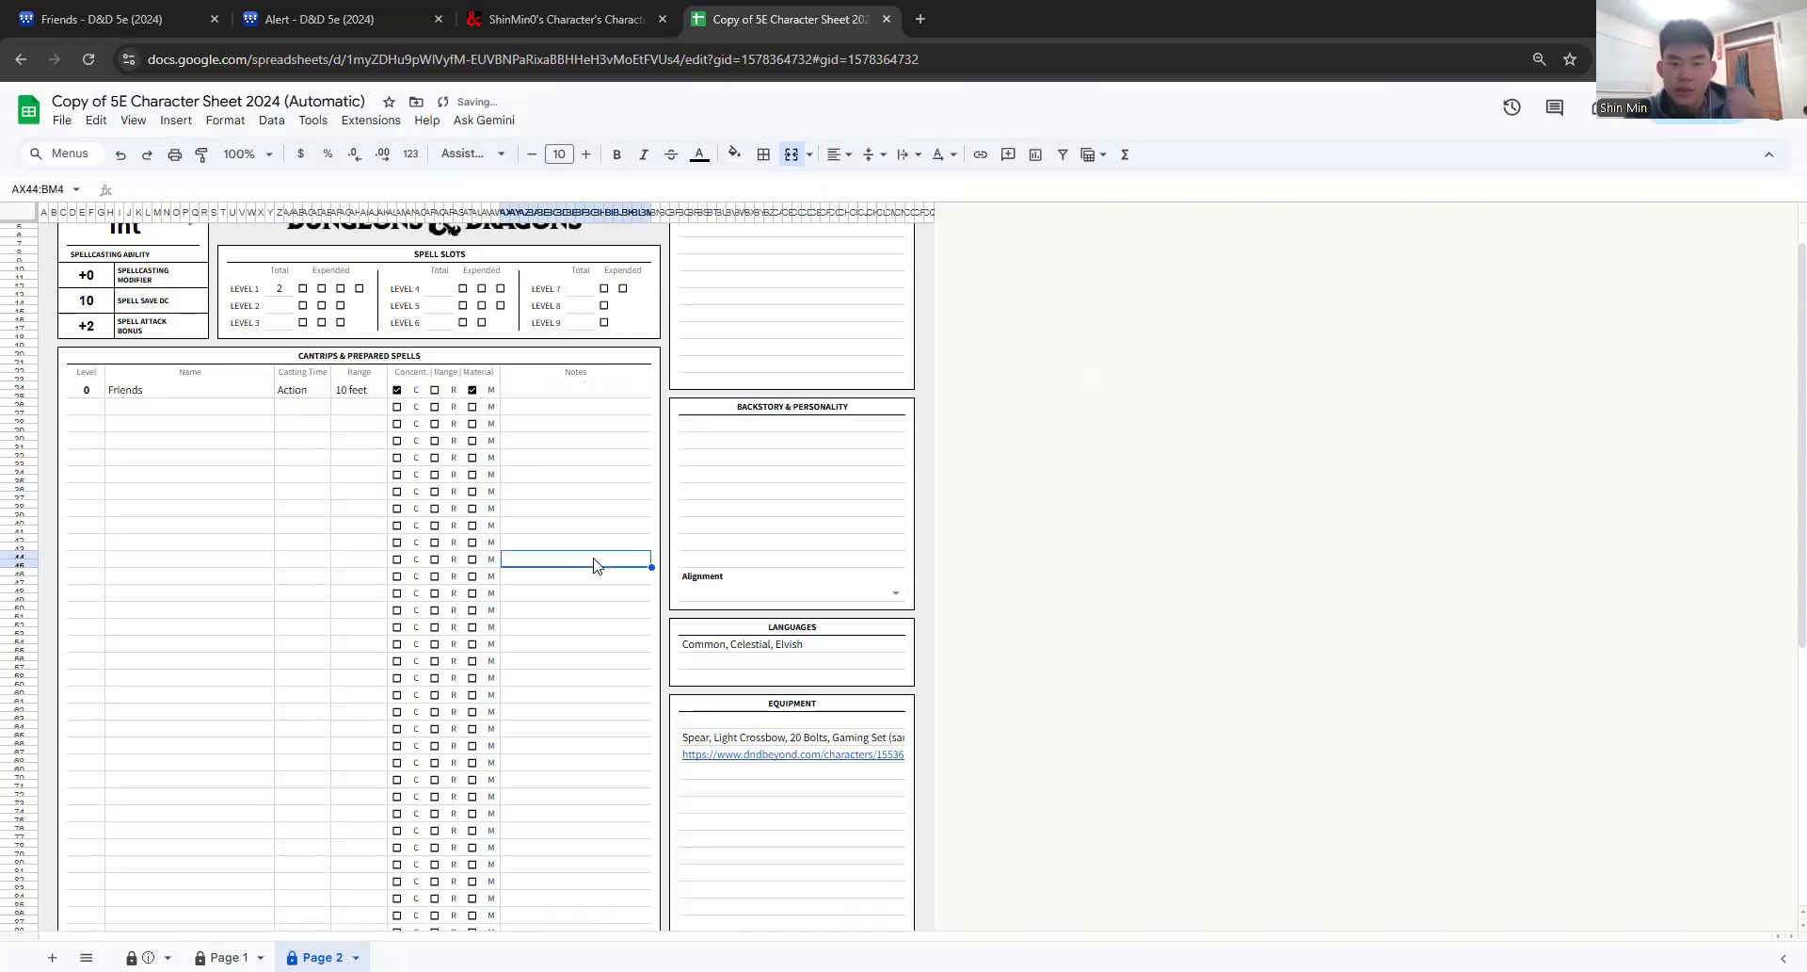
# Step: Set the vertical alignment of all rows in the Cantrips & Prepared Spells table to top
pyautogui.click(602, 398)
pyautogui.moveTo(603, 398); pyautogui.dragTo(87, 925)
pyautogui.scroll(3, 89, 928)
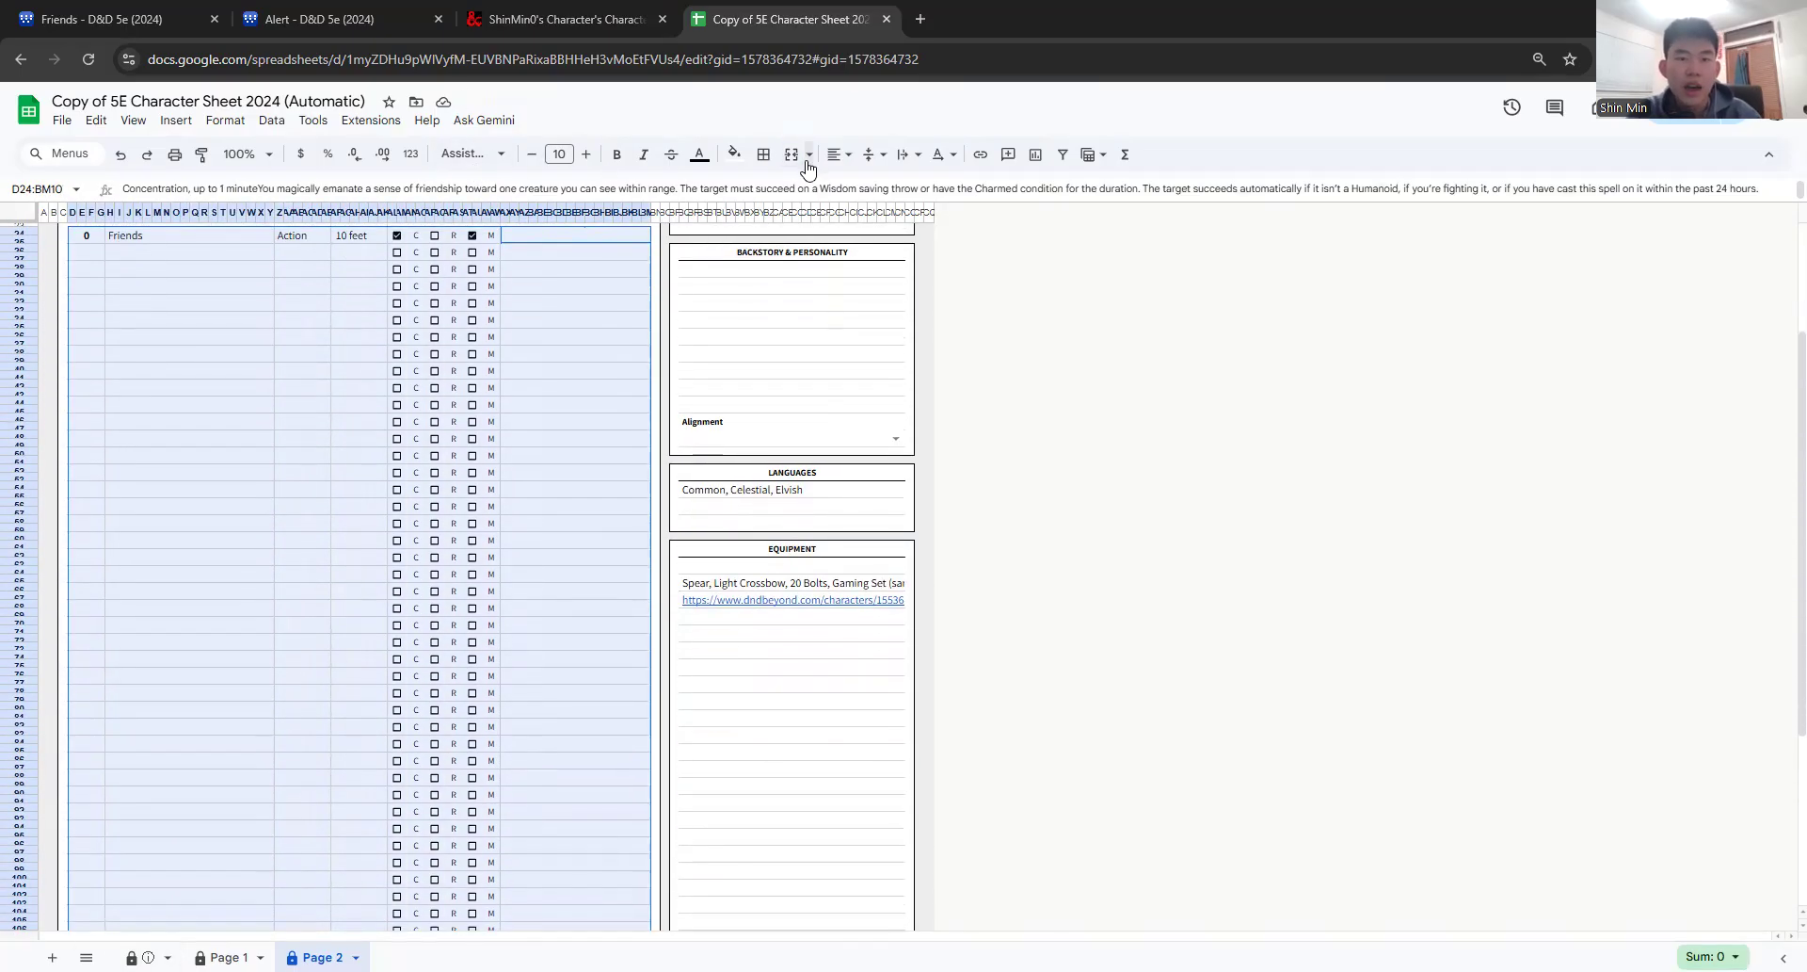
pyautogui.click(872, 154)
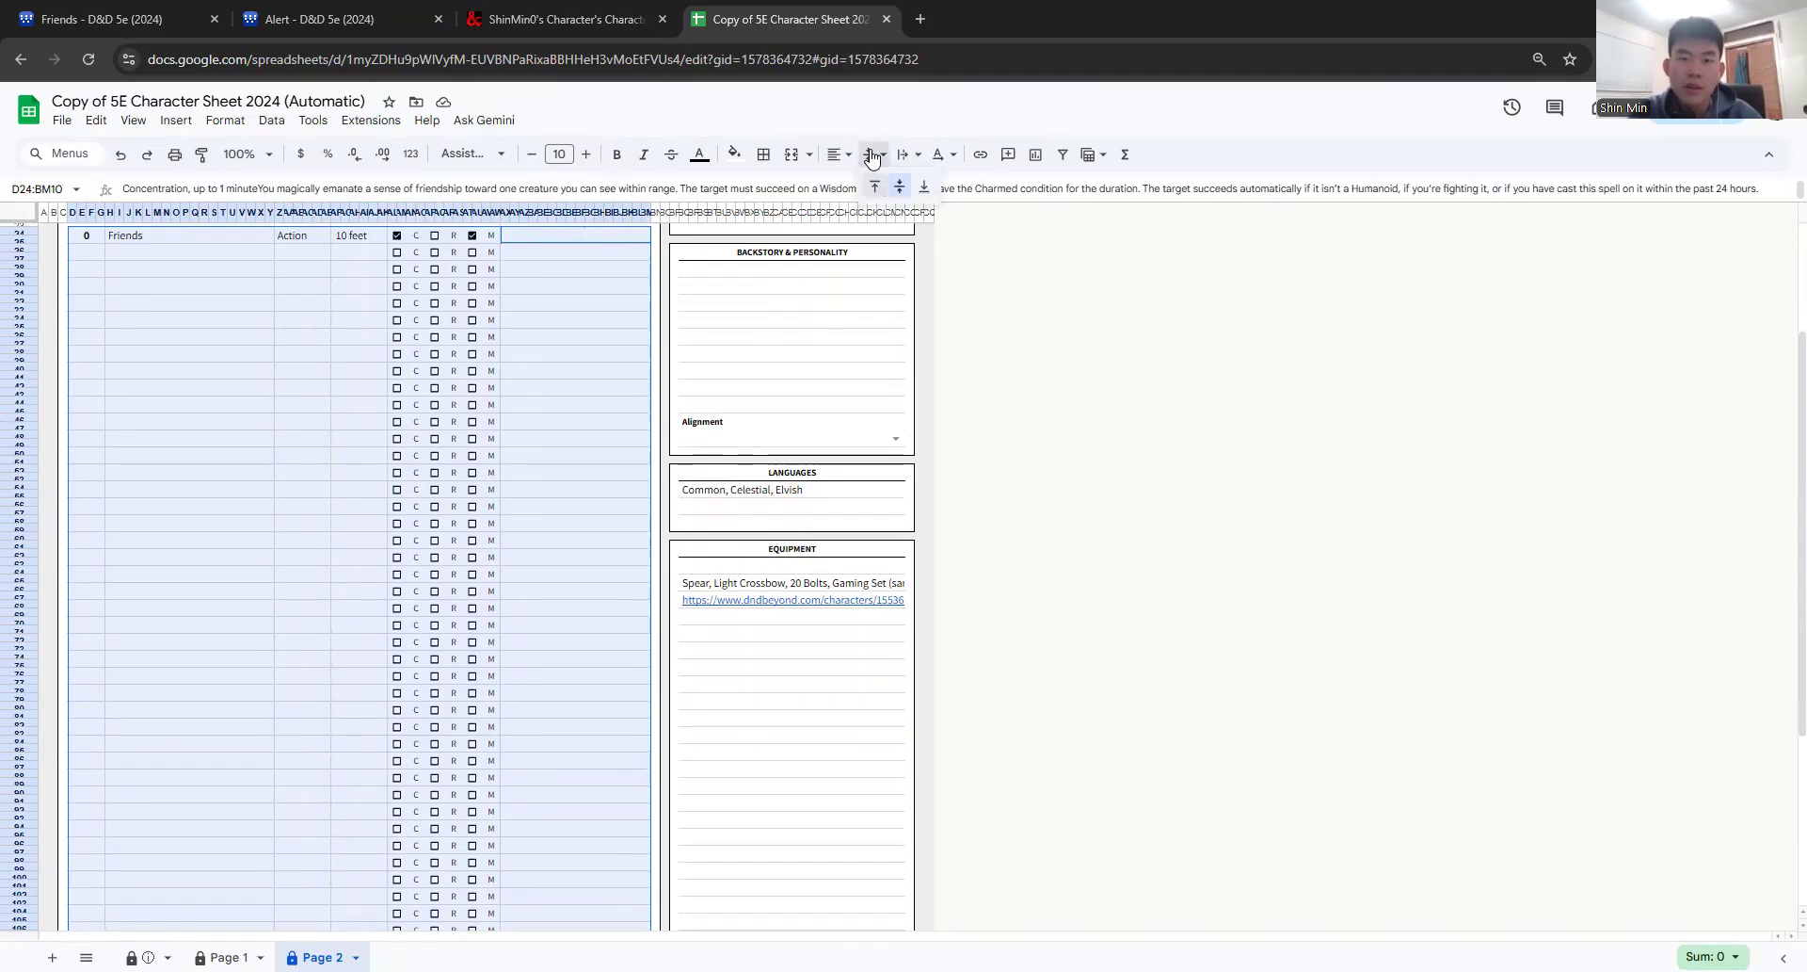
pyautogui.click(874, 183)
pyautogui.click(591, 350)
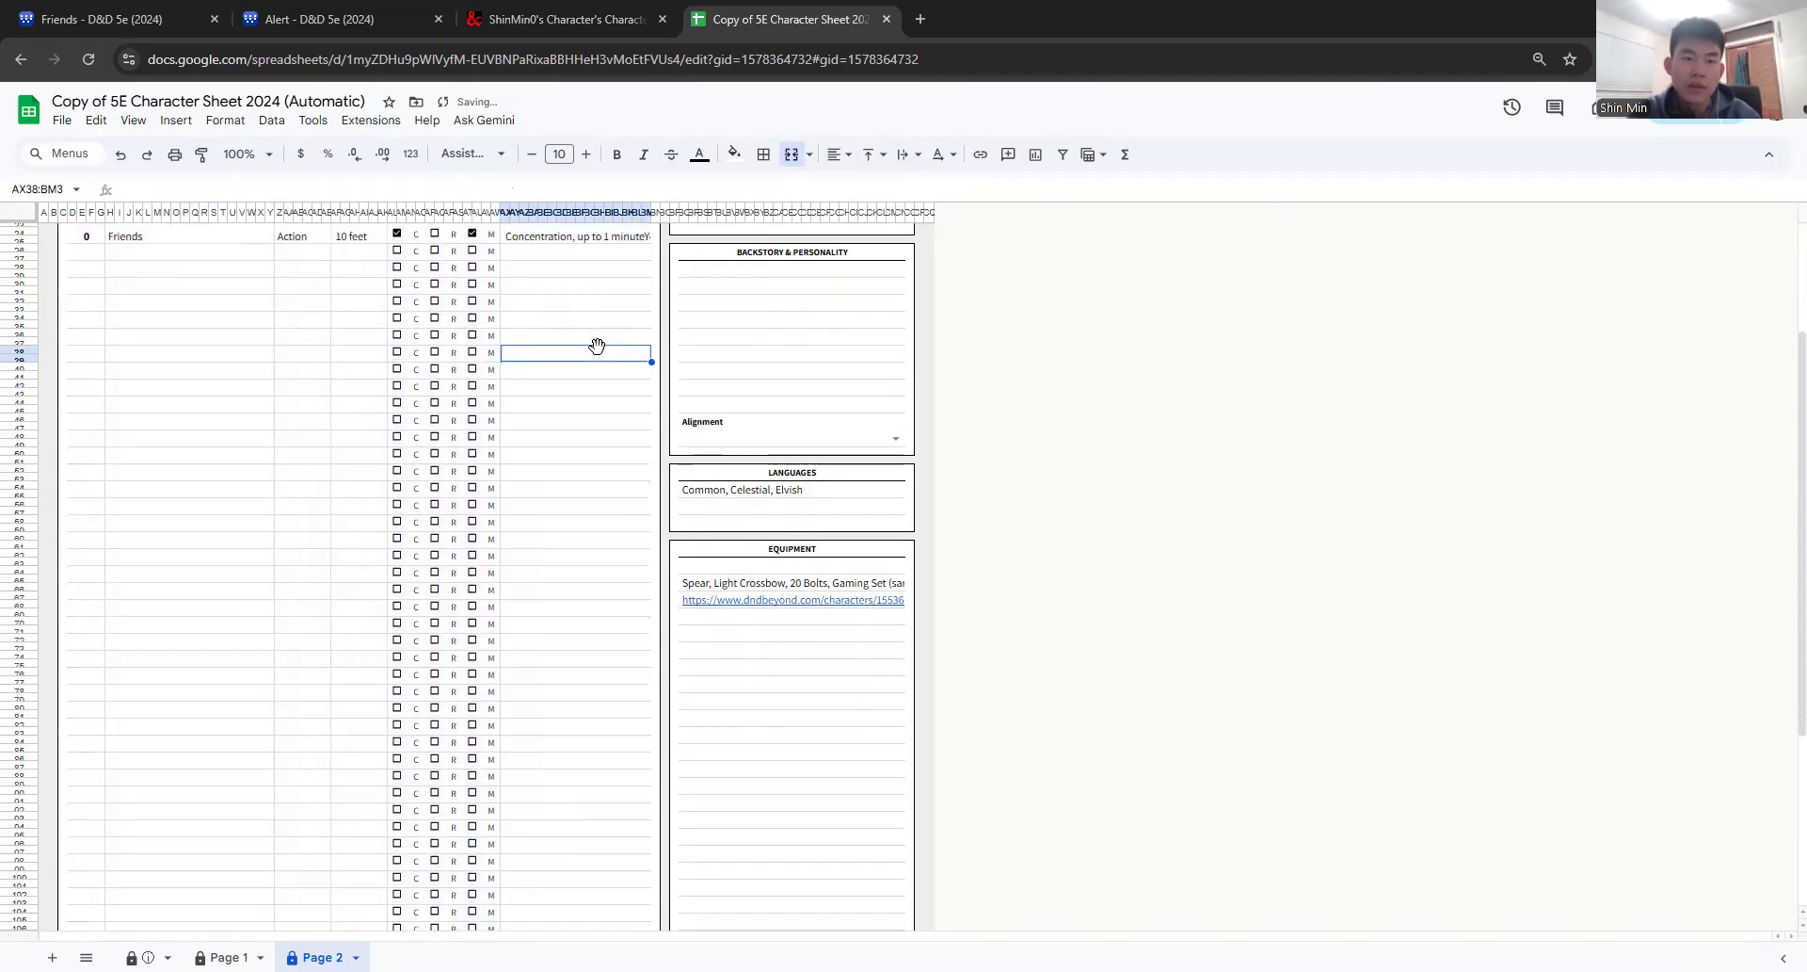
pyautogui.scroll(3, 591, 350)
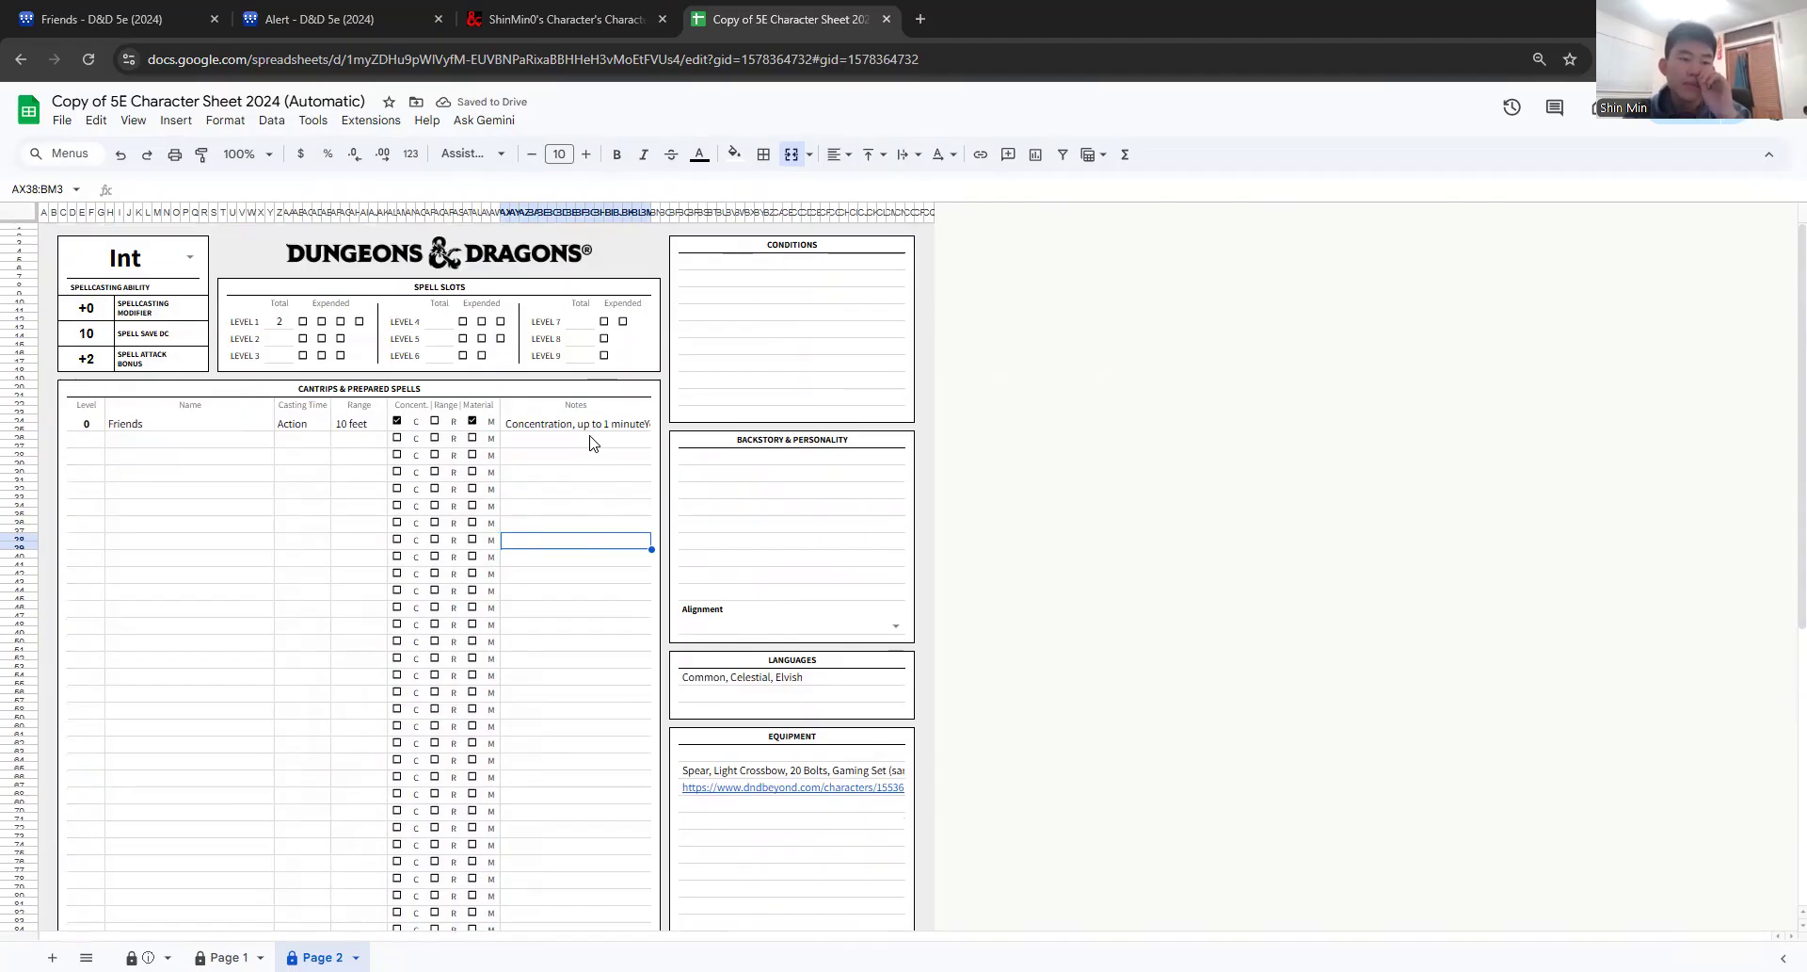
pyautogui.scroll(-3, 710, 590)
pyautogui.scroll(3, 710, 589)
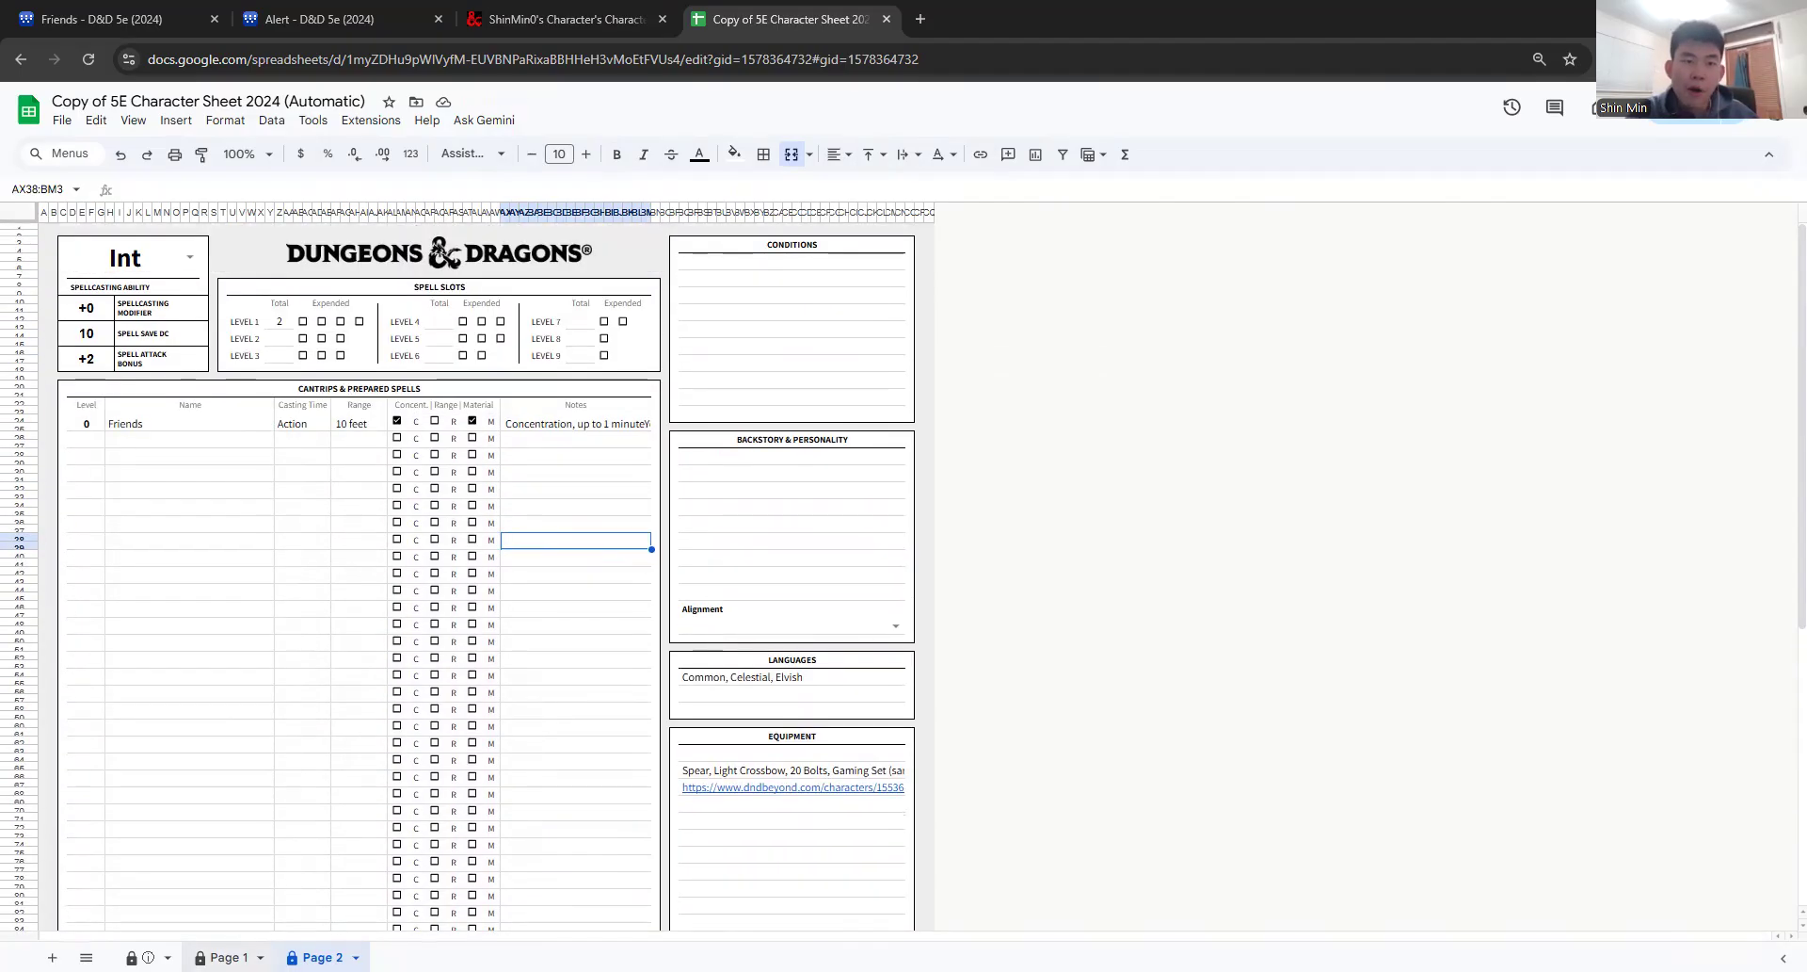
# Step: Switch to the Page 1 sheet and enter N/A in the XP field
pyautogui.click(222, 956)
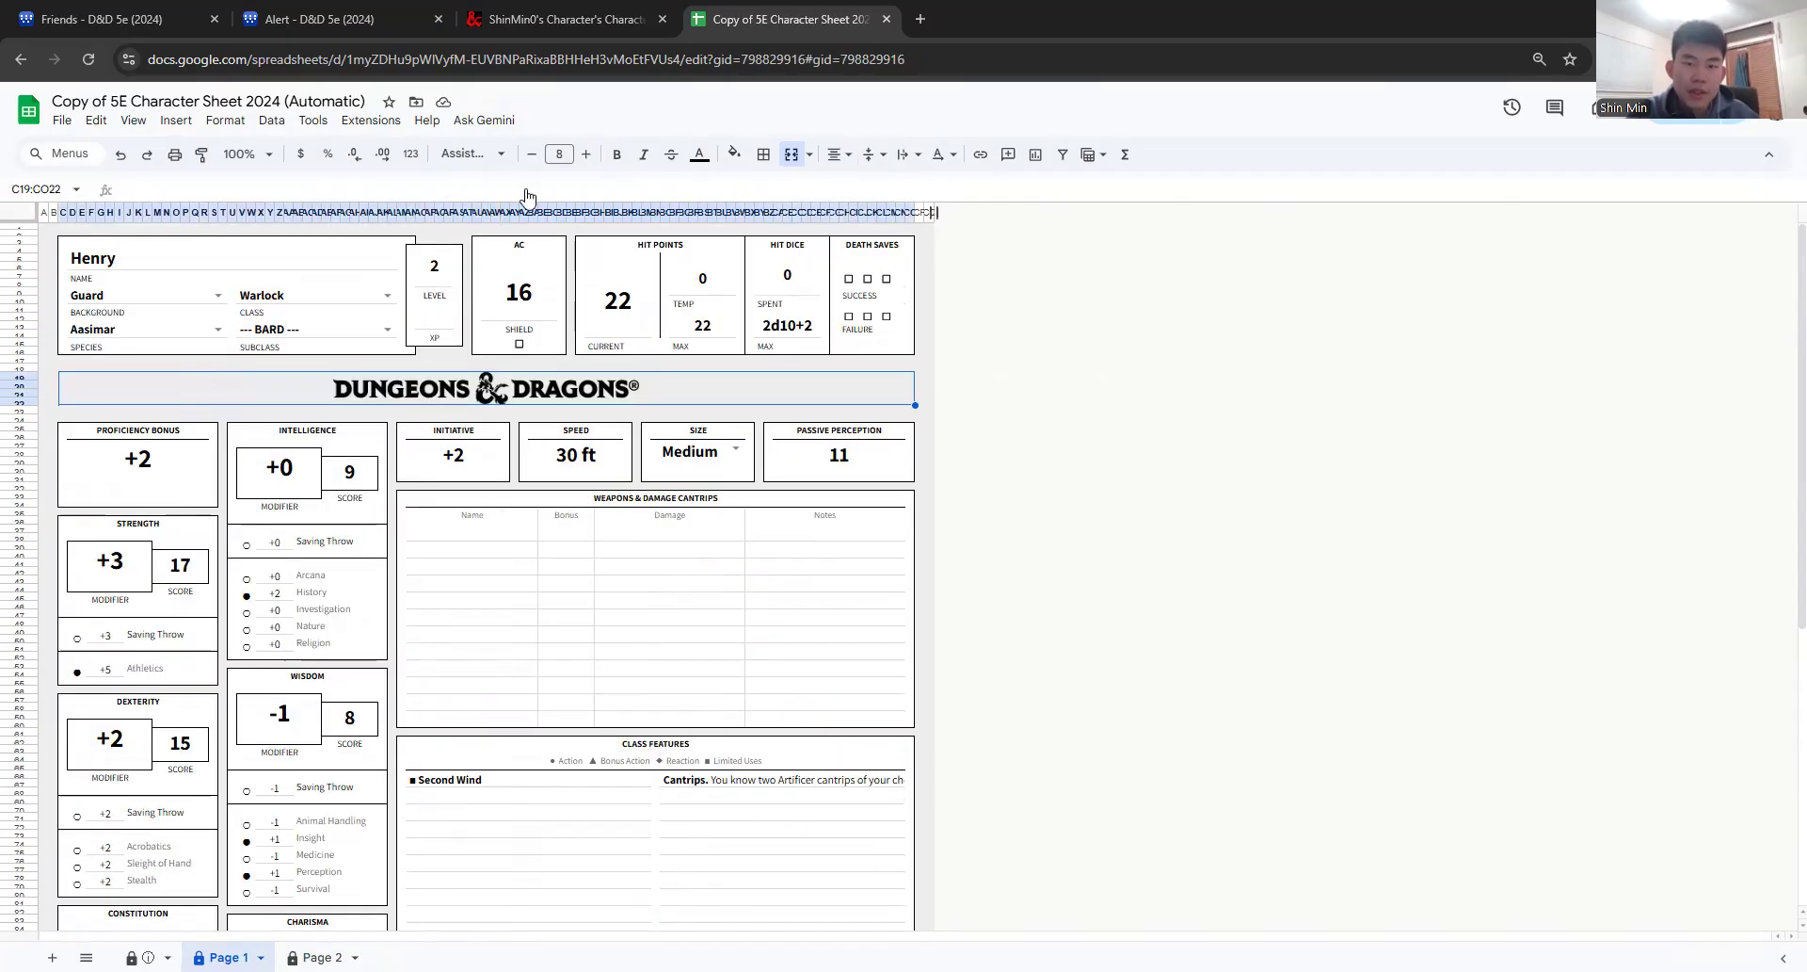
pyautogui.click(441, 313)
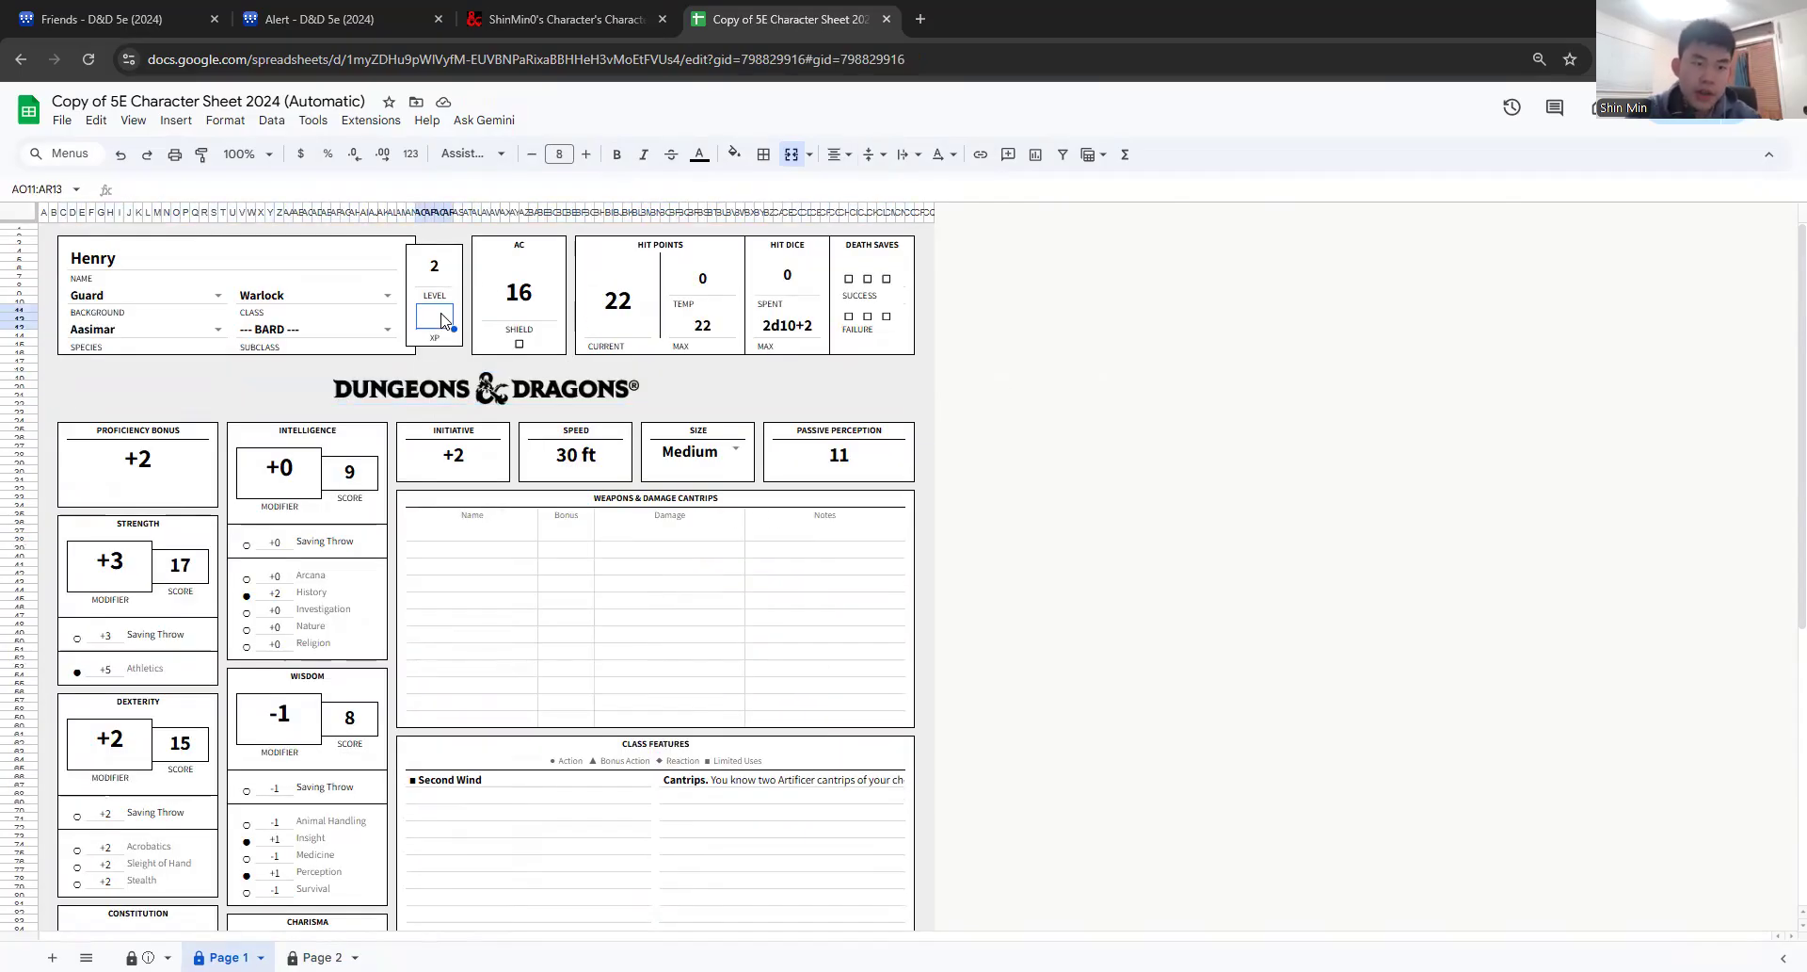
pyautogui.write('N/A')
pyautogui.click(512, 584)
# Step: Look over the Weapons & Damage Cantrips table, switch to the D&D Beyond character and examine the attacks listed under its Actions
pyautogui.scroll(-3, 509, 587)
pyautogui.moveTo(491, 339); pyautogui.dragTo(835, 524)
pyautogui.click(837, 523)
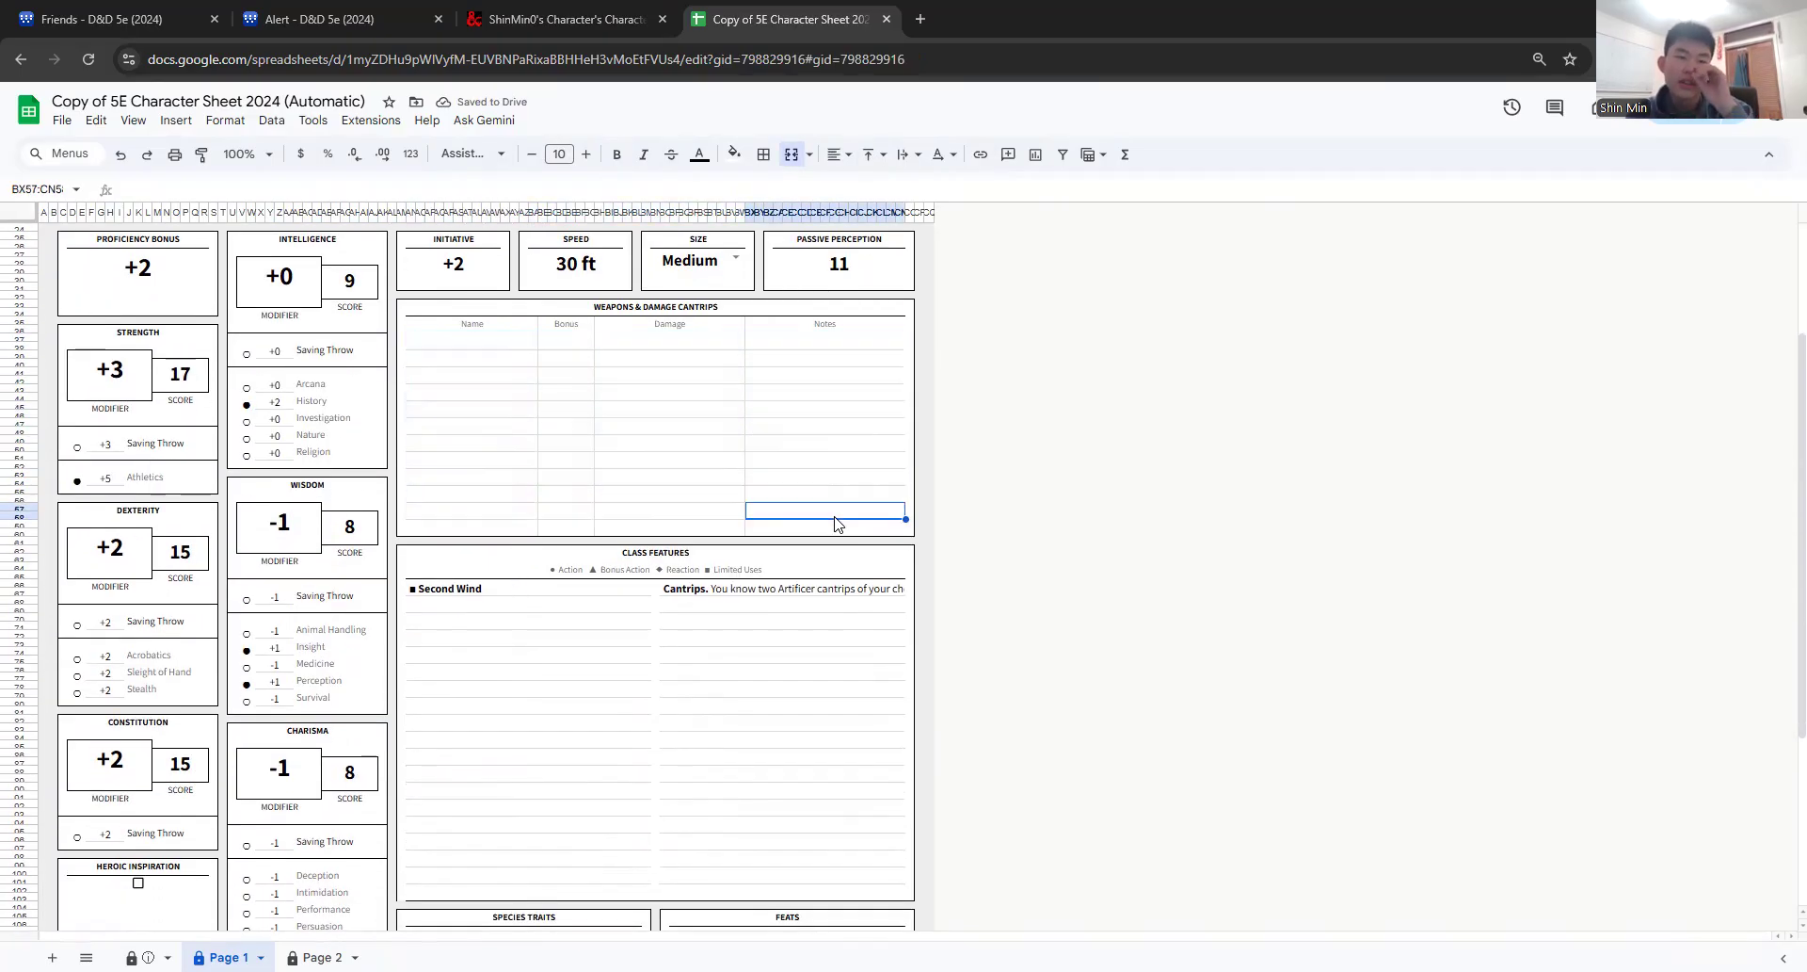
pyautogui.click(477, 11)
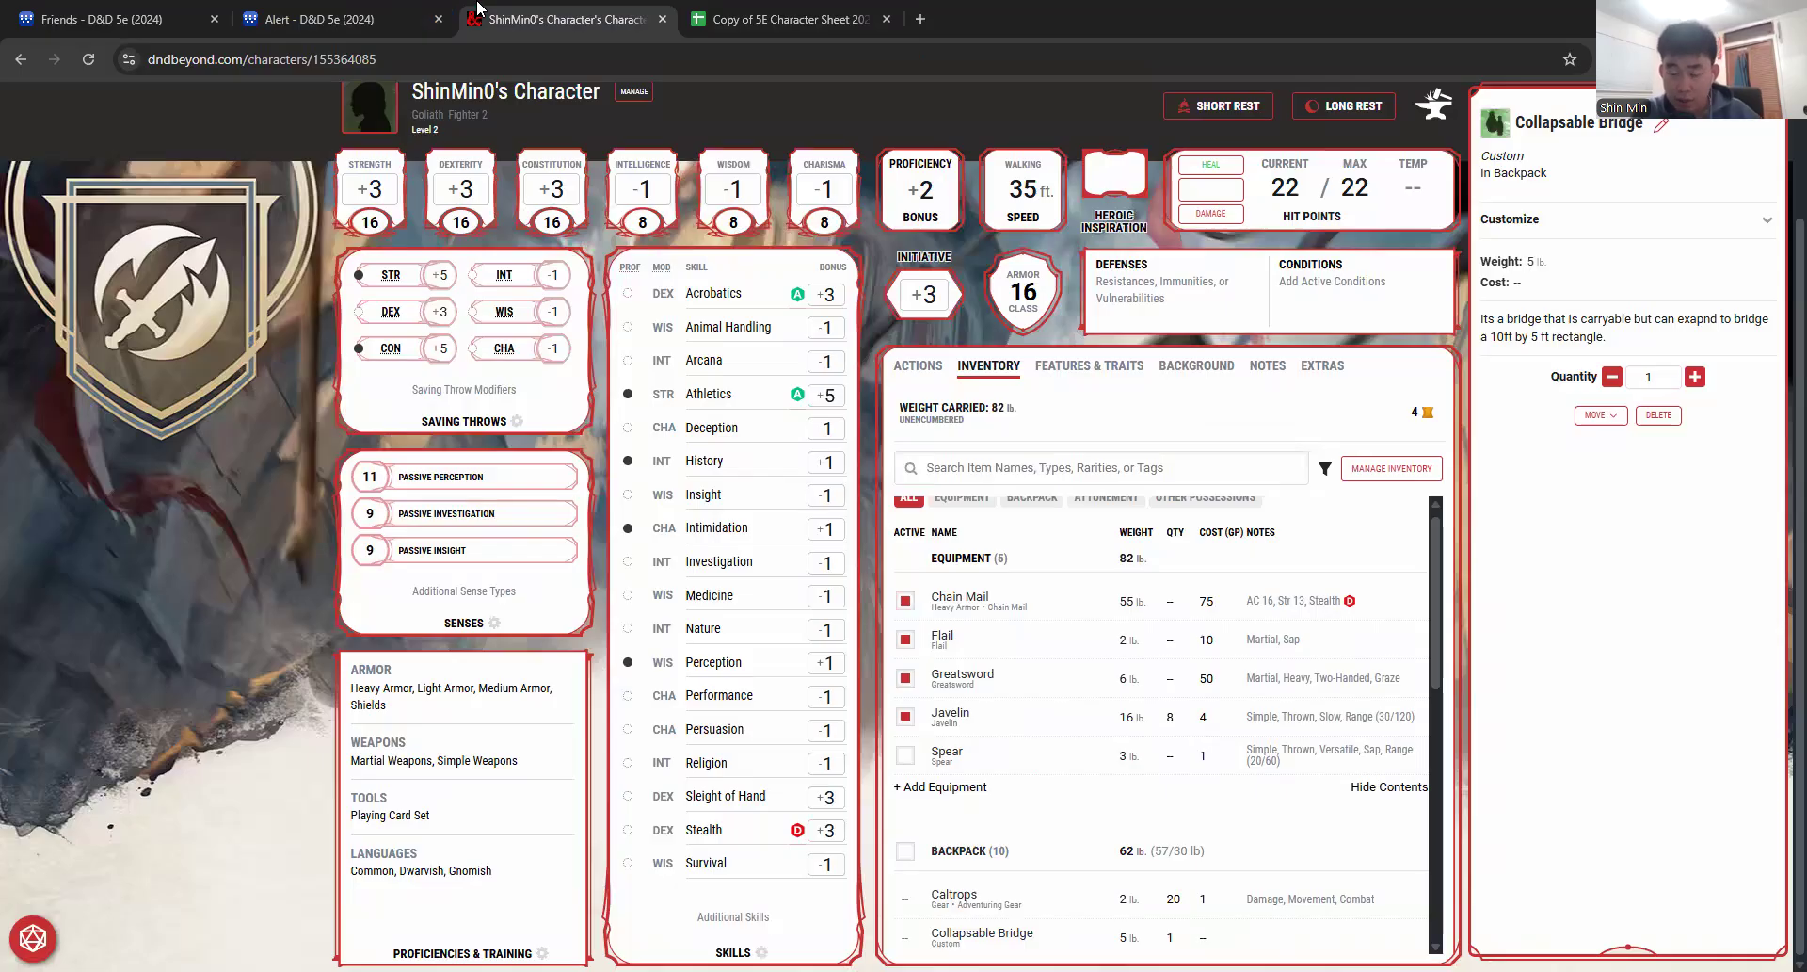
pyautogui.click(172, 12)
pyautogui.click(517, 13)
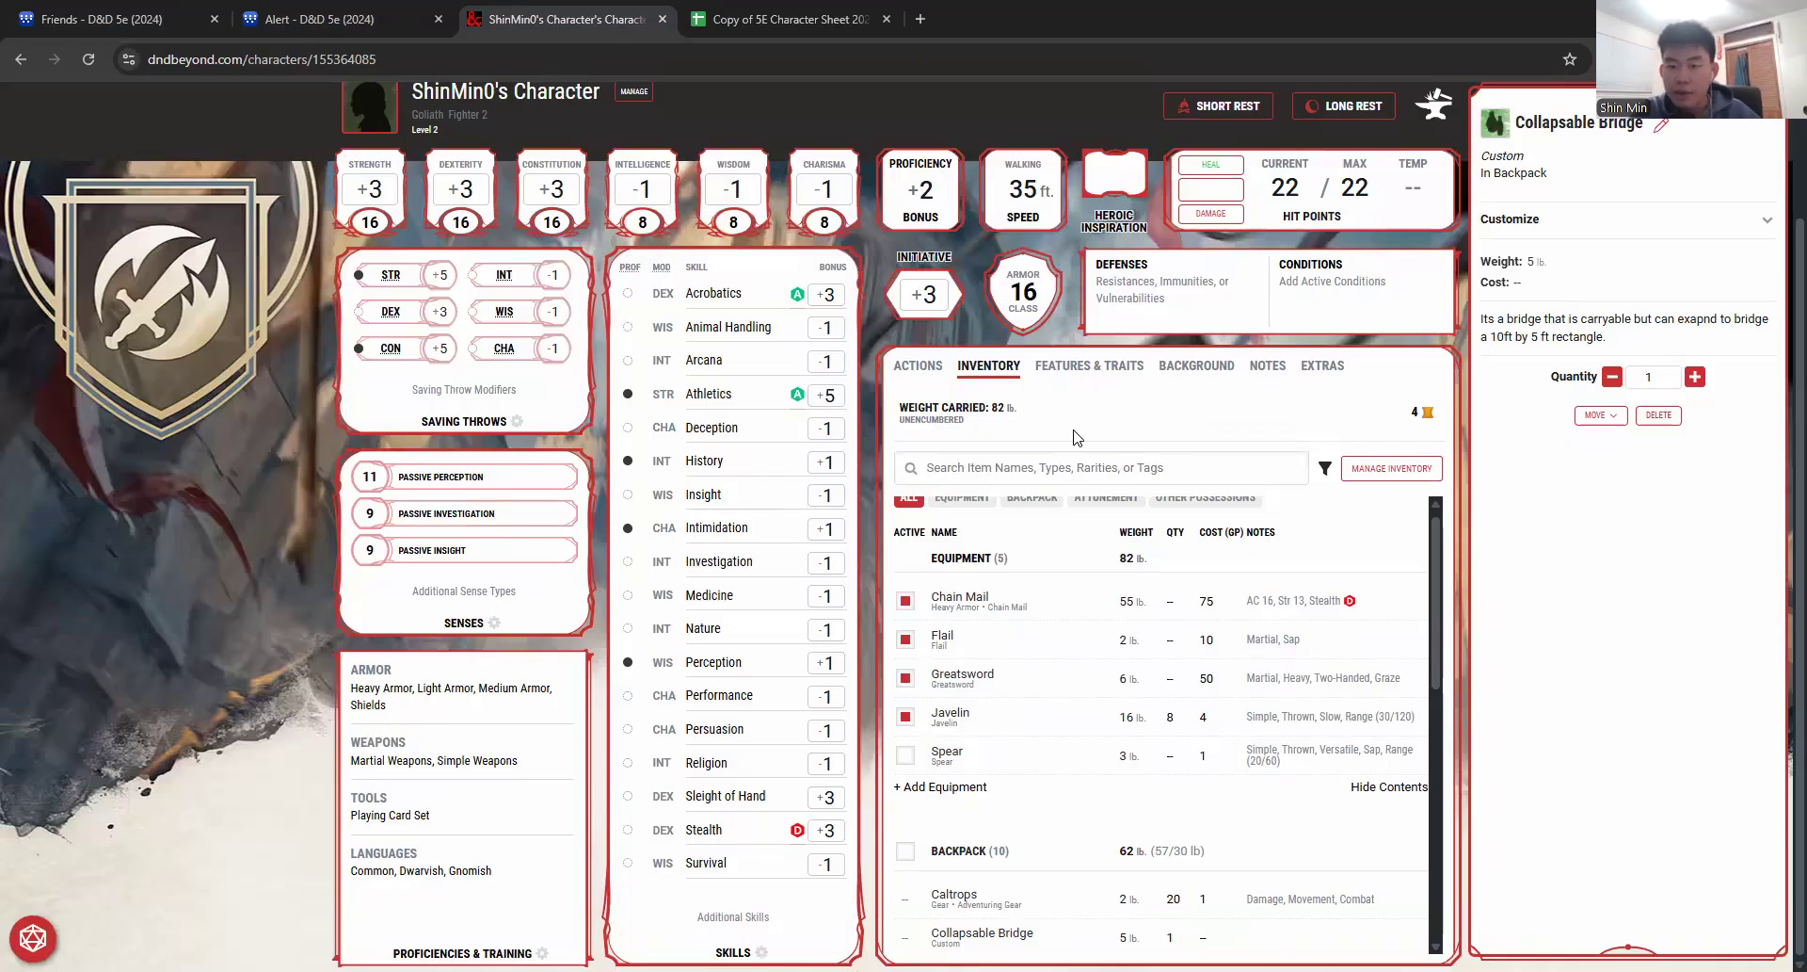
pyautogui.click(930, 367)
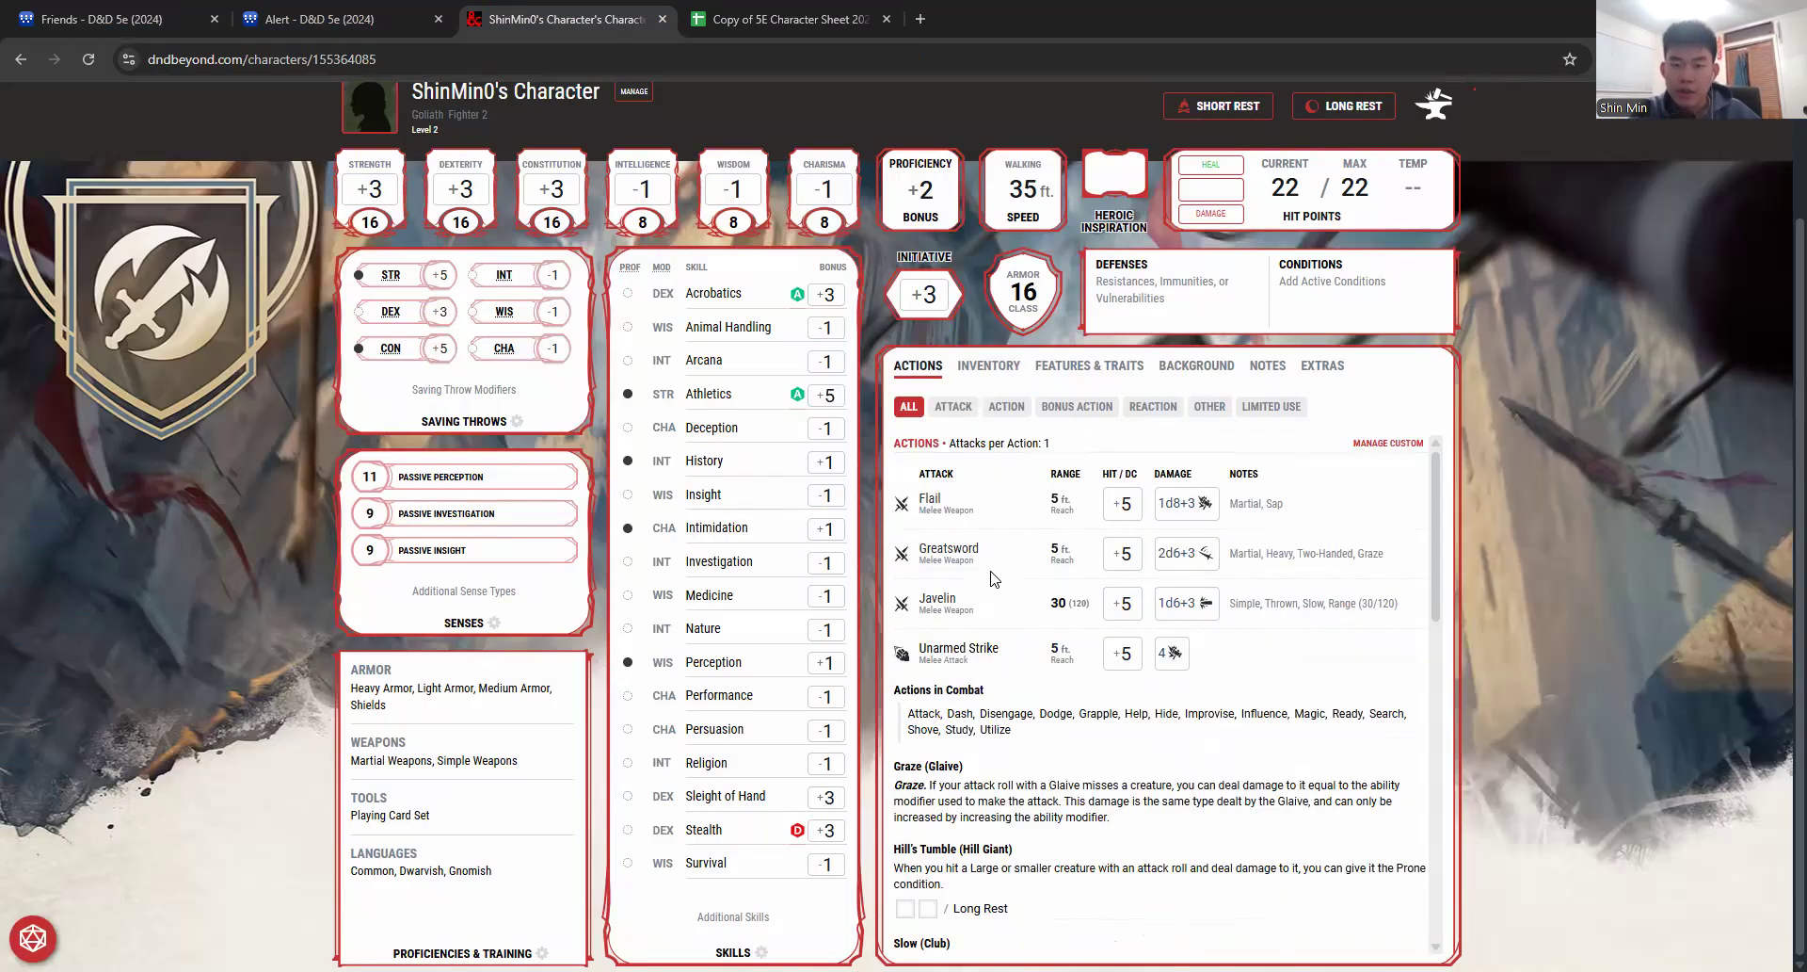
pyautogui.scroll(3, 992, 578)
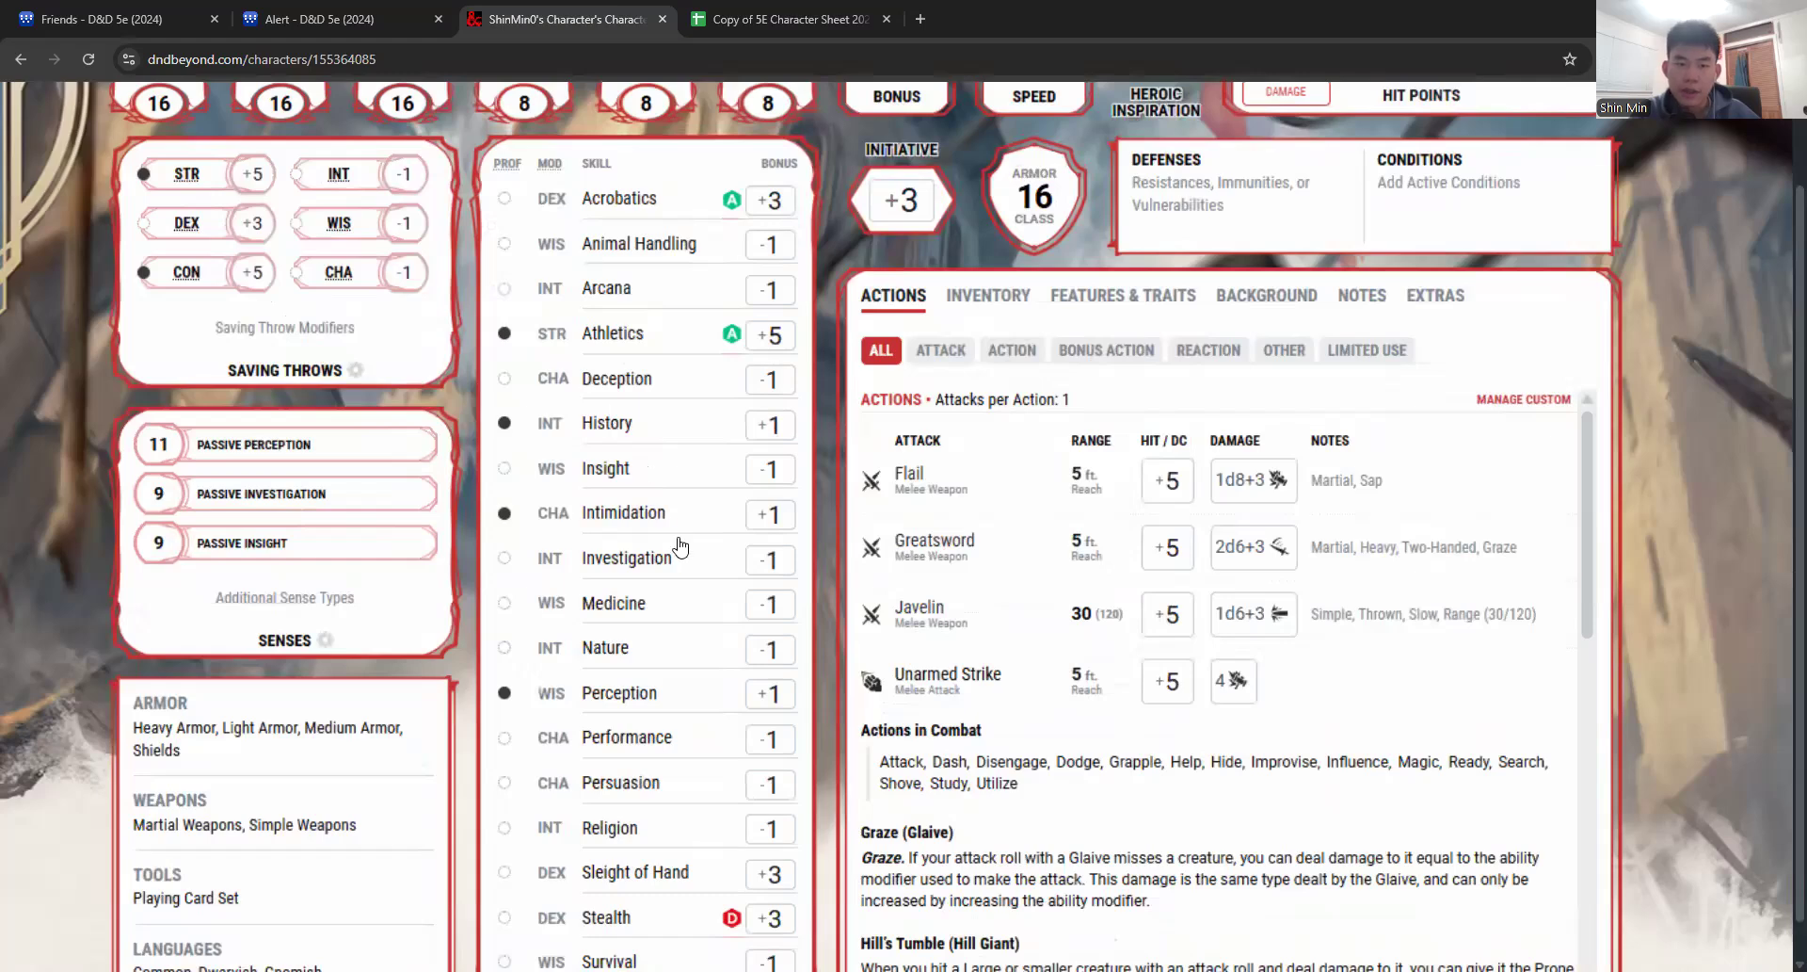
# Step: Open the Flail's details on the D&D Beyond character and enter Flail (Martial) as the first name under Weapons & Damage Cantrips in the sheet
pyautogui.scroll(3, 678, 546)
pyautogui.scroll(-5, 682, 629)
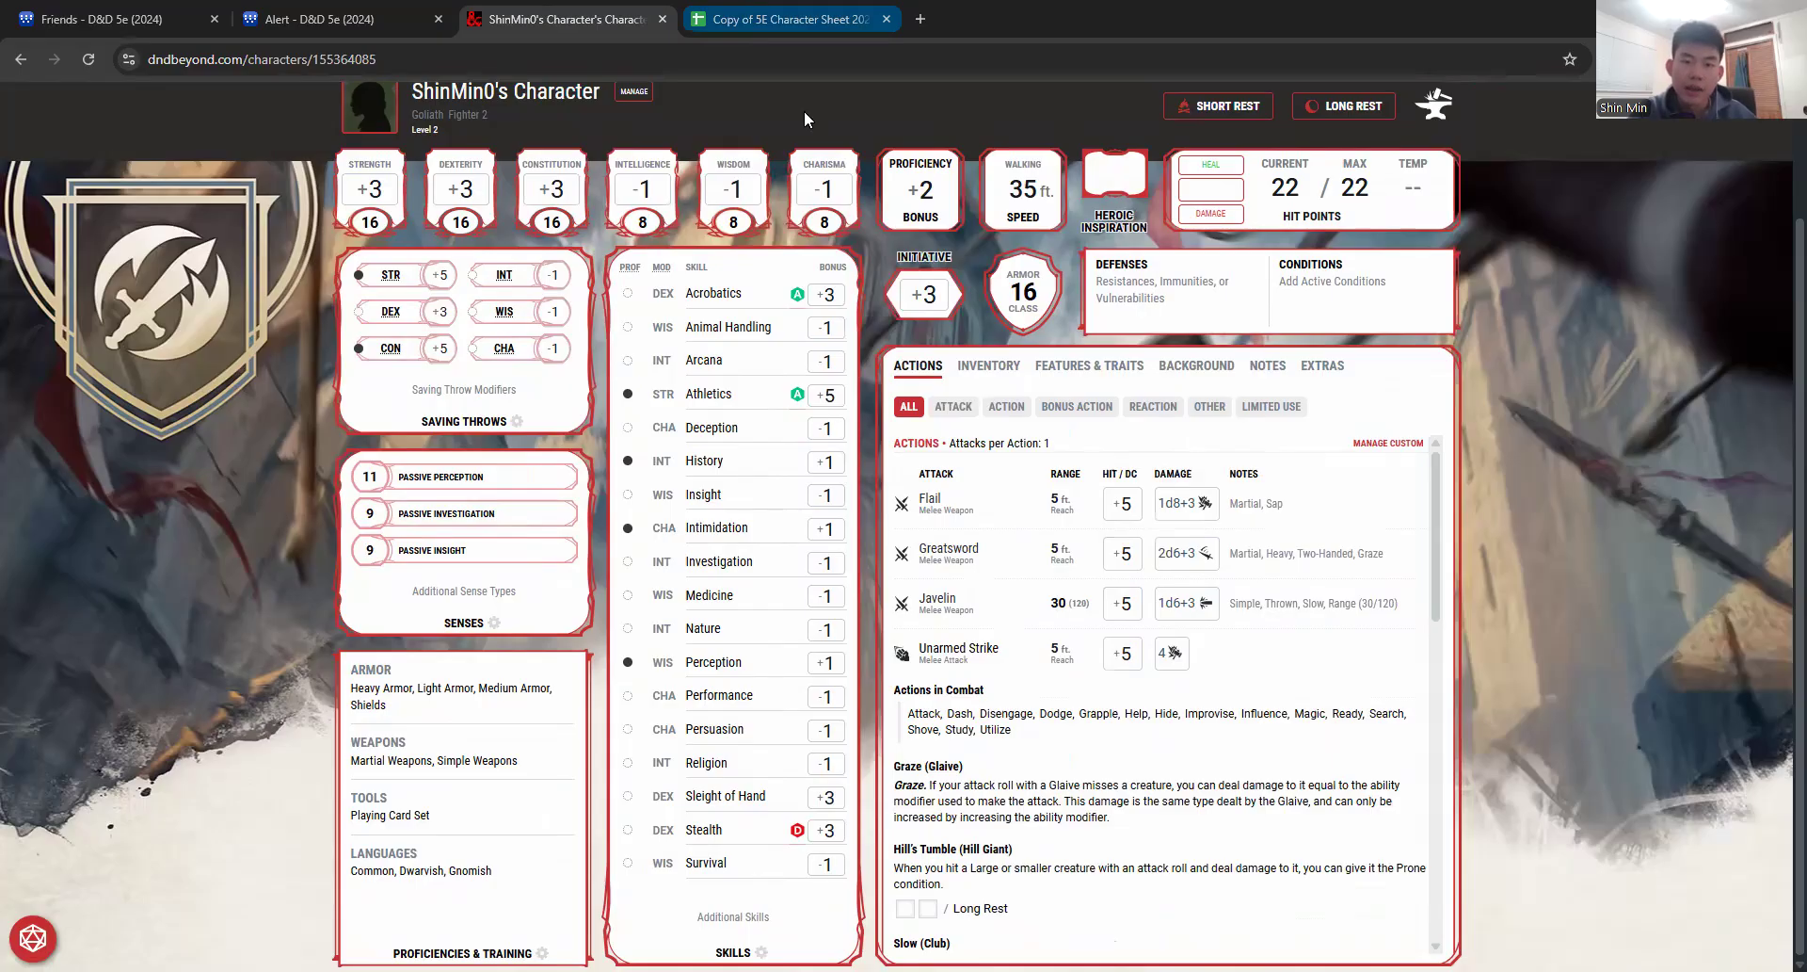
pyautogui.click(938, 497)
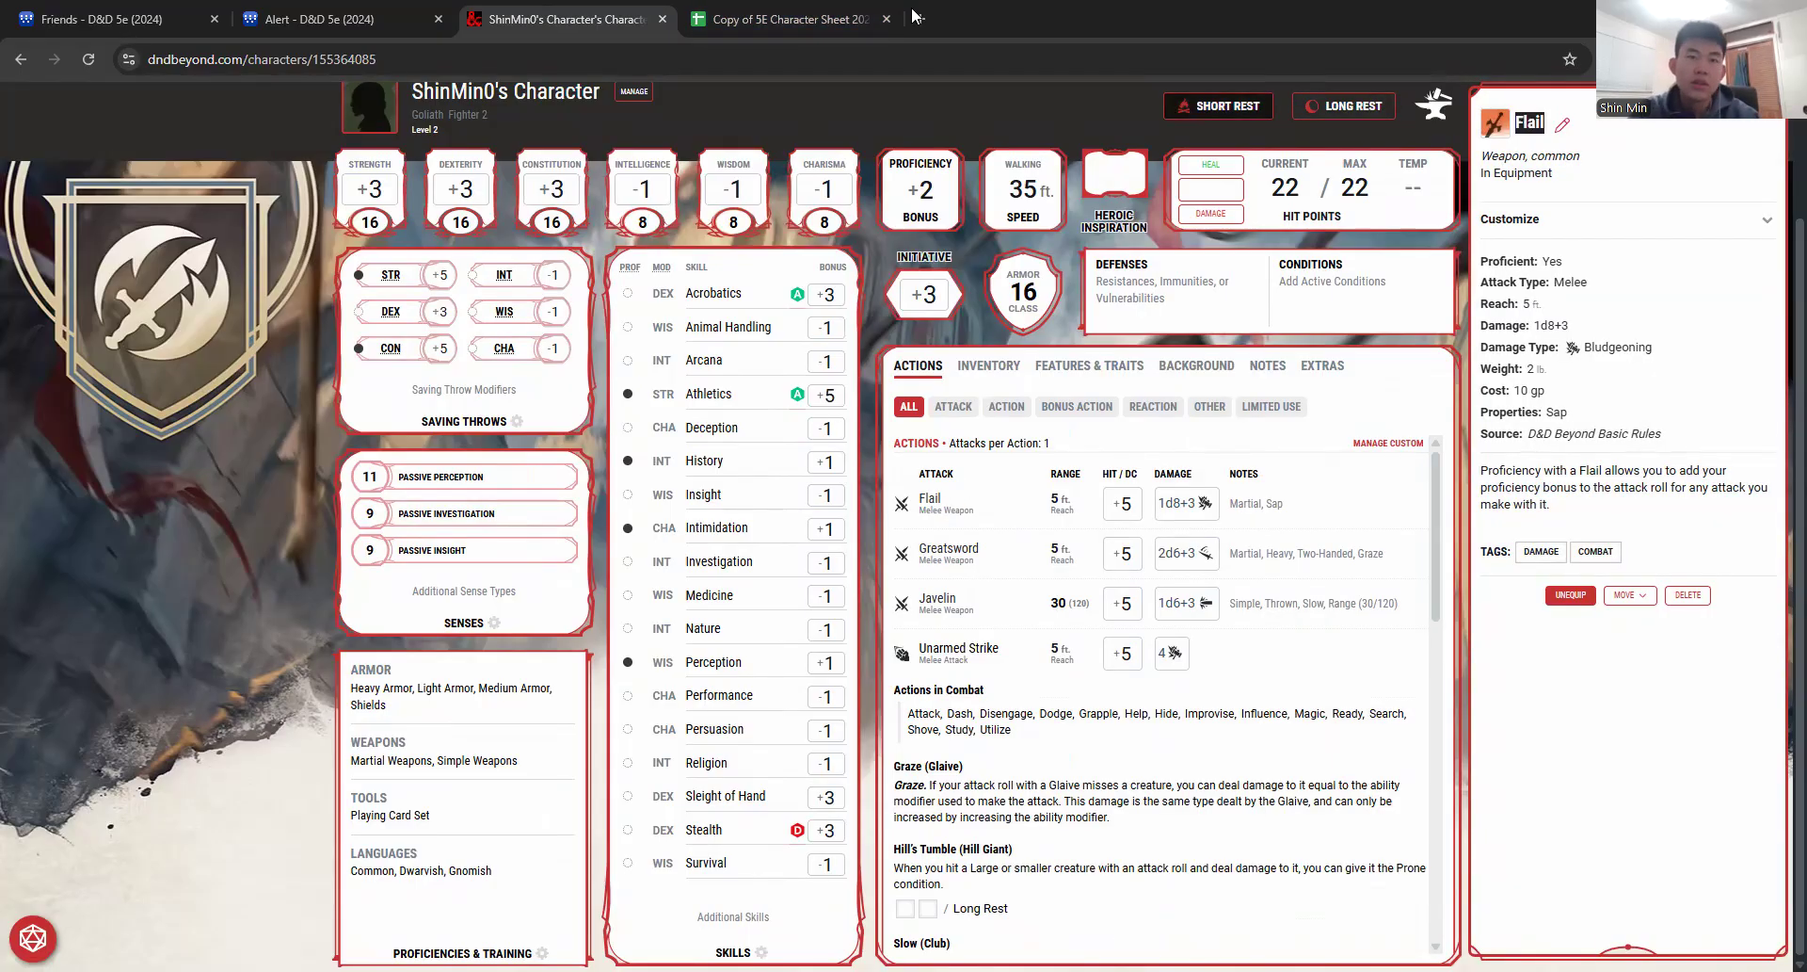
pyautogui.click(829, 7)
pyautogui.click(436, 345)
pyautogui.write('Flail')
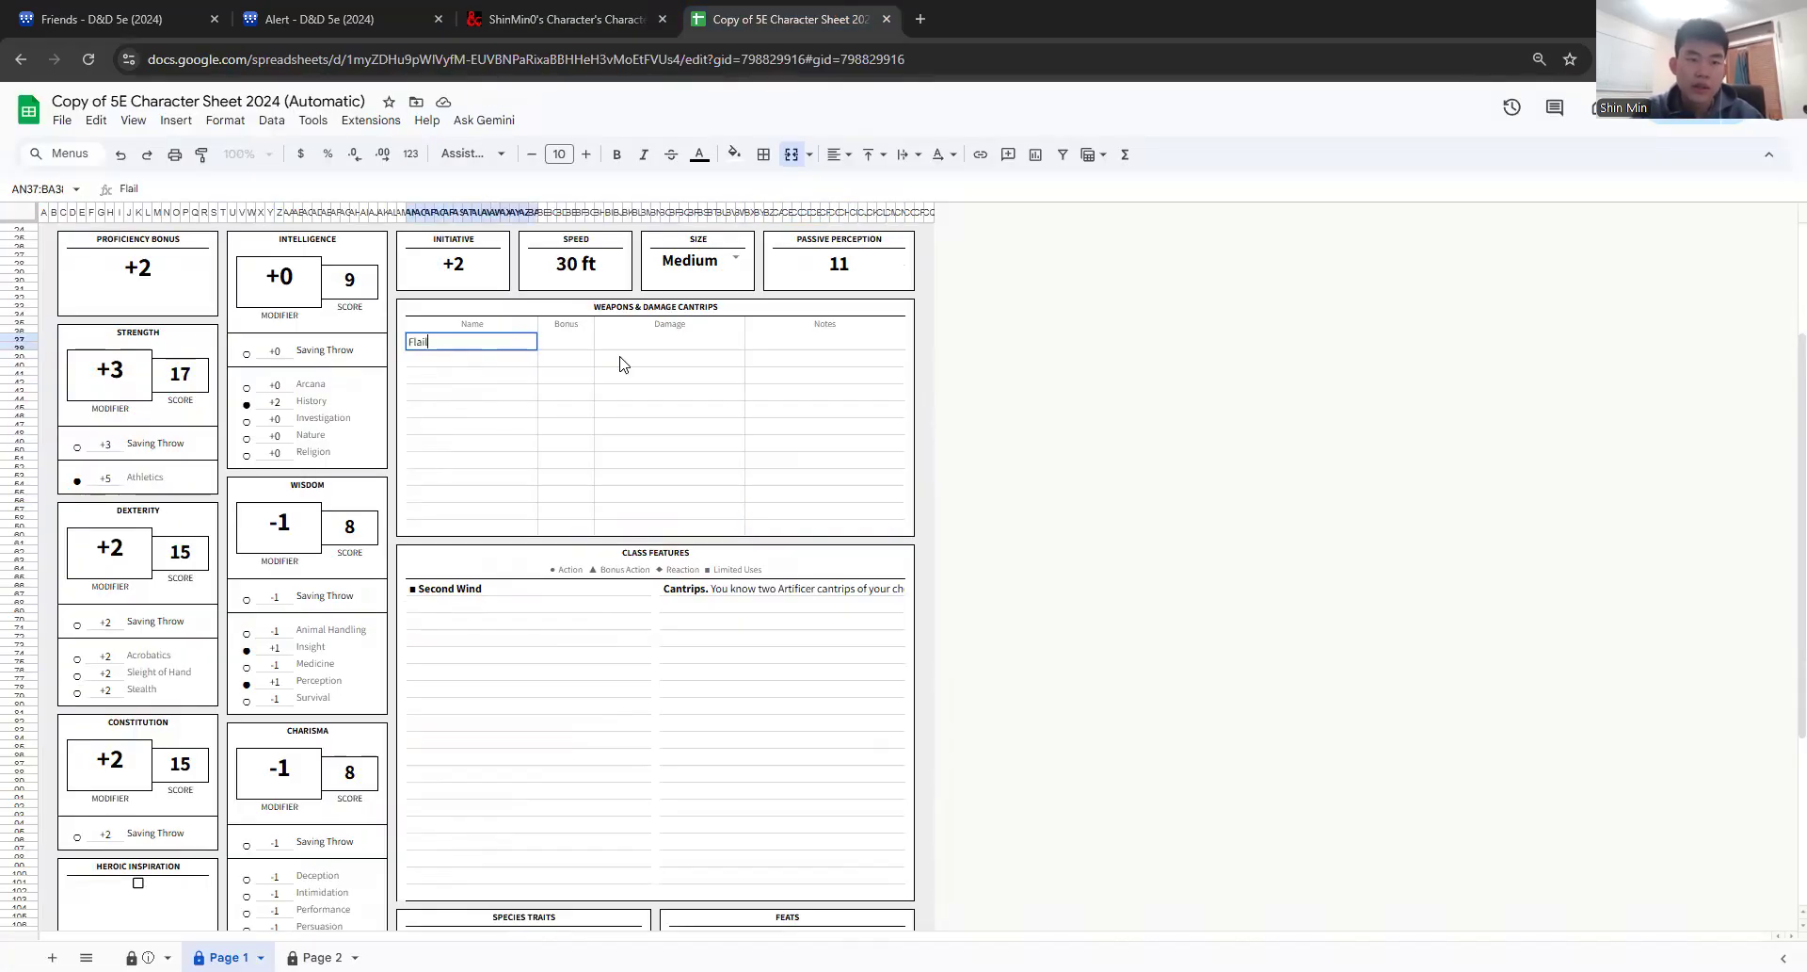
pyautogui.write(' (')
pyautogui.click(532, 13)
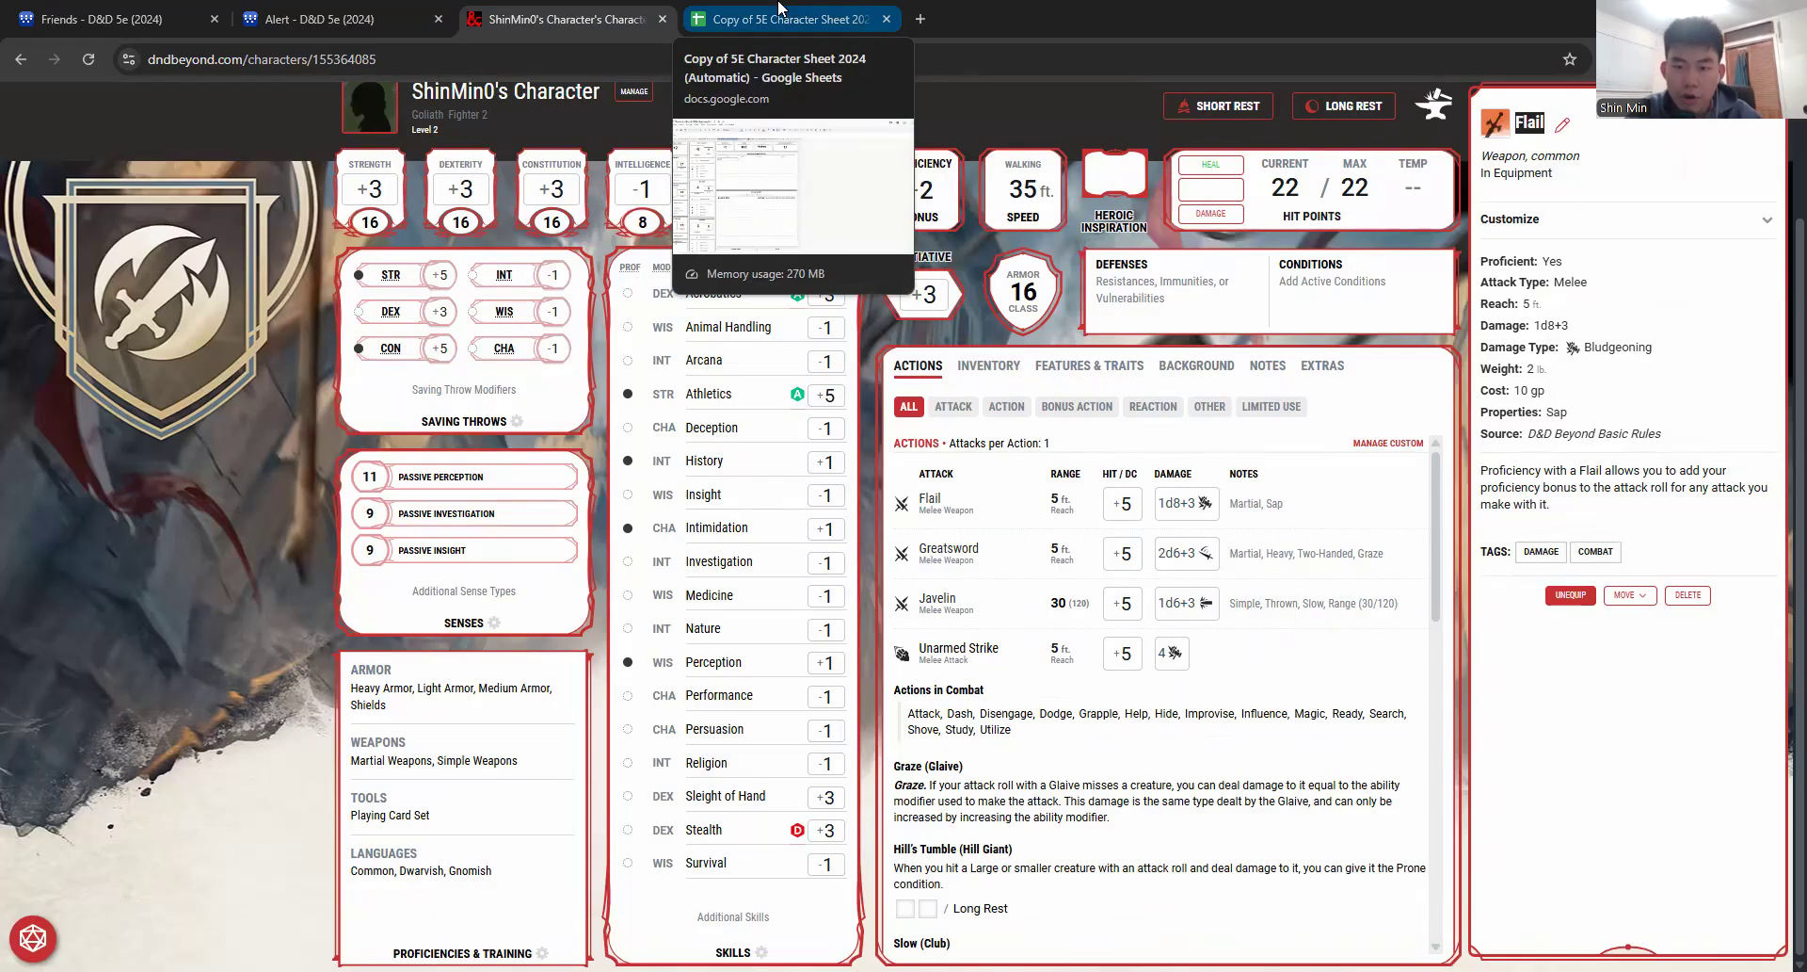
pyautogui.click(778, 11)
pyautogui.write('art')
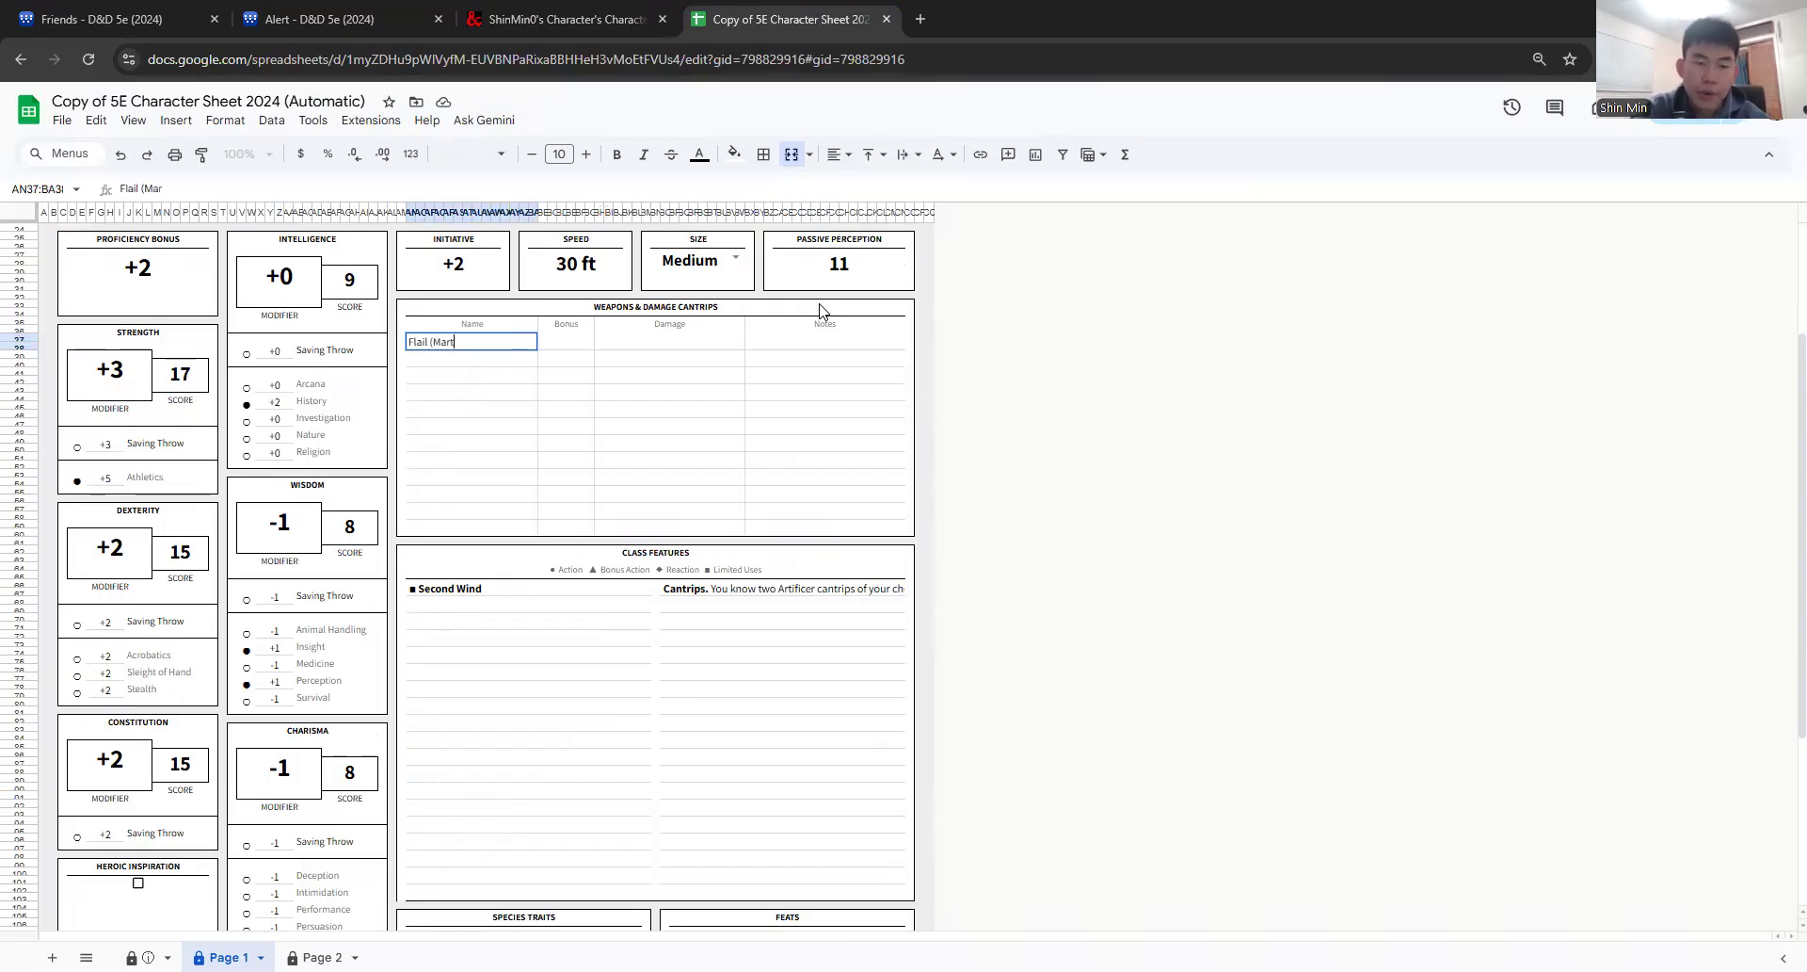
# Step: Check the Flail's hit modifier on D&D Beyond and enter +5 in its Bonus cell in the sheet
pyautogui.click(558, 343)
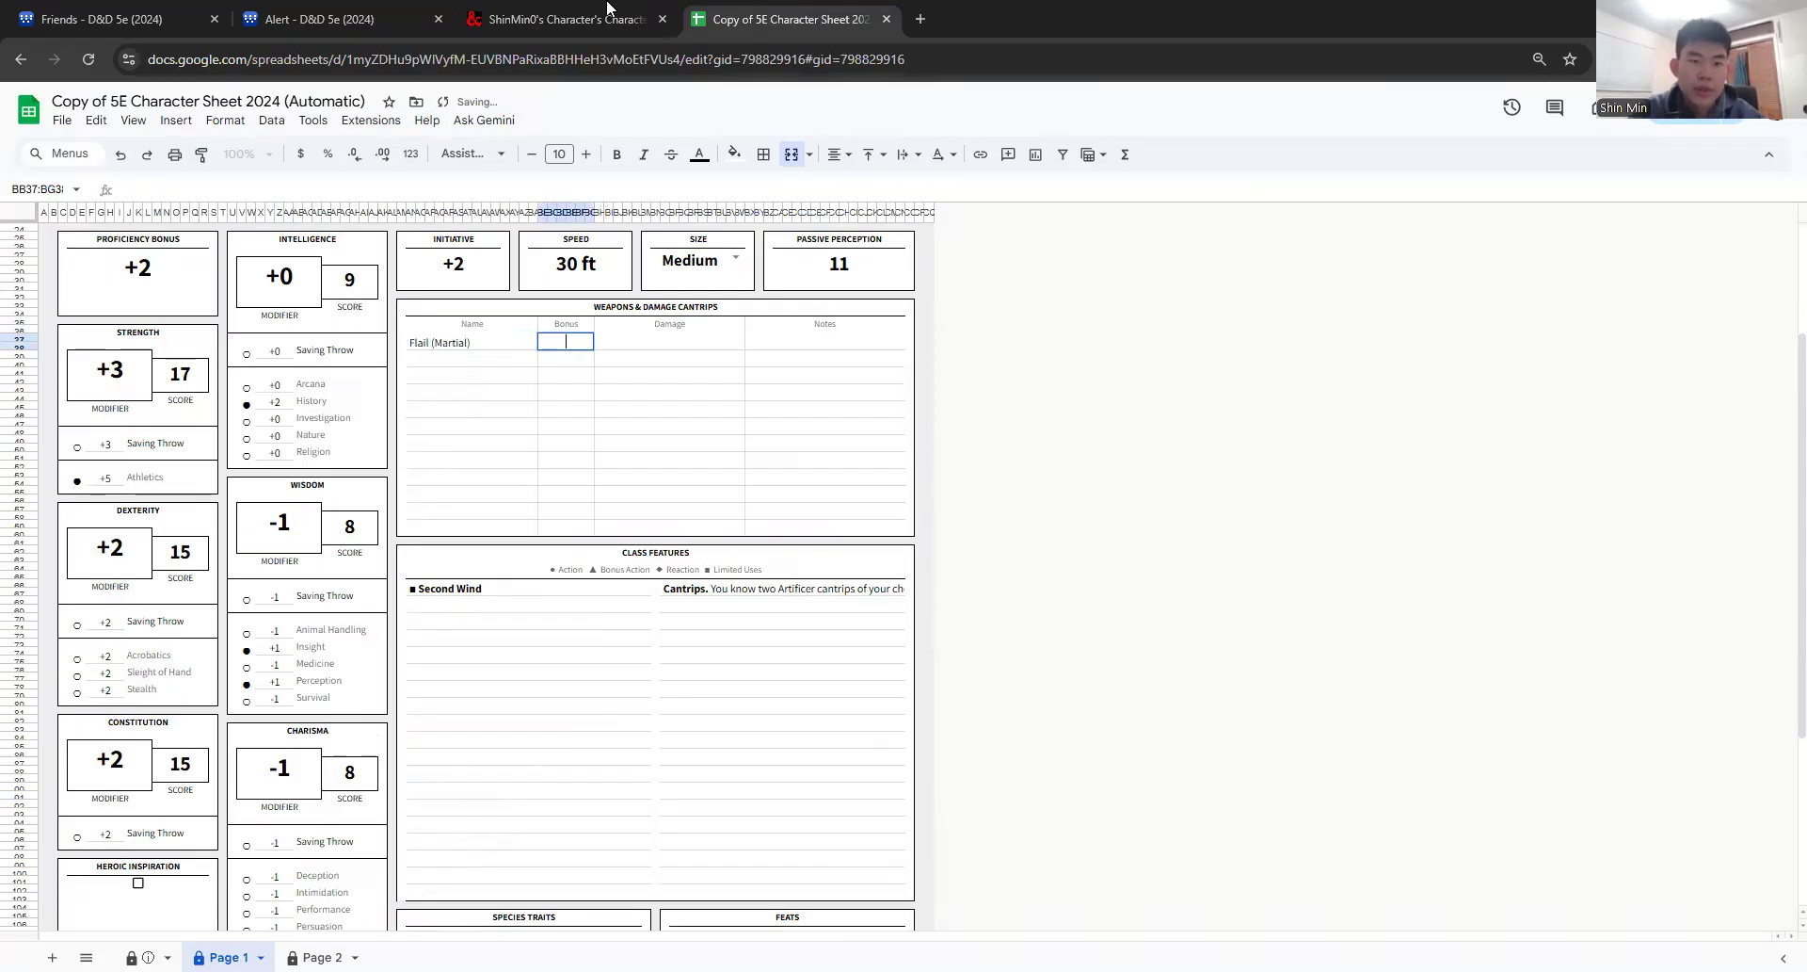
pyautogui.click(612, 11)
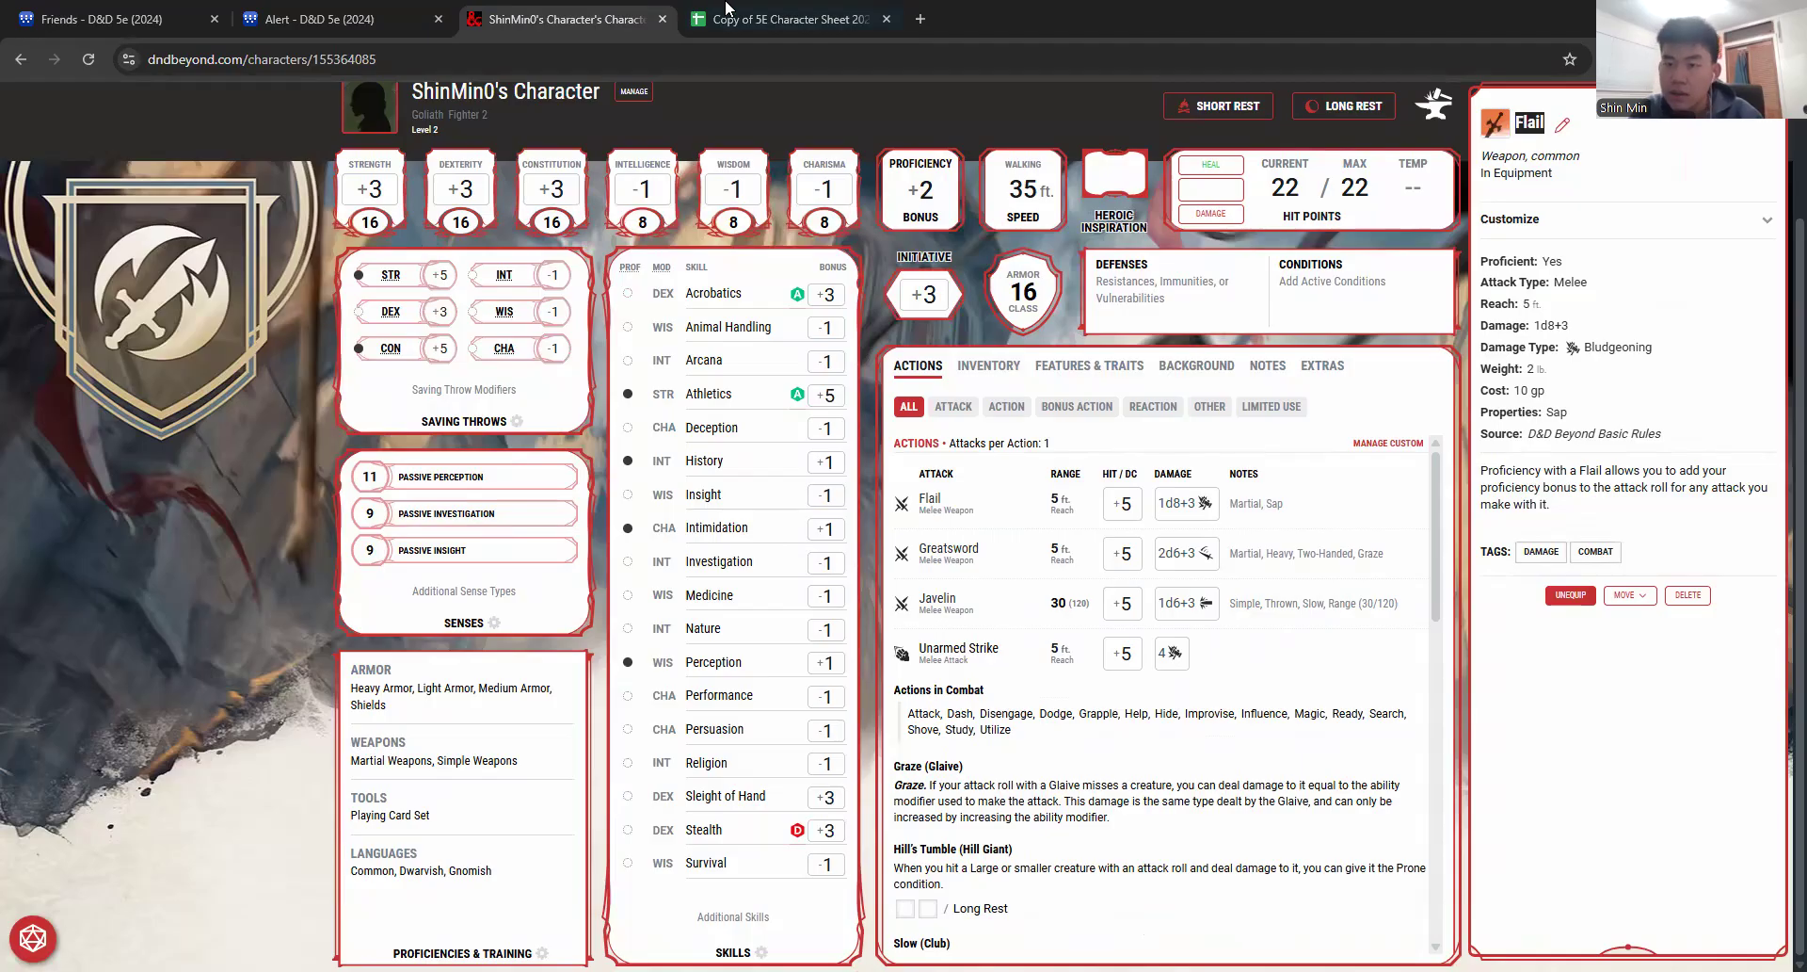
pyautogui.click(753, 11)
pyautogui.write('+5')
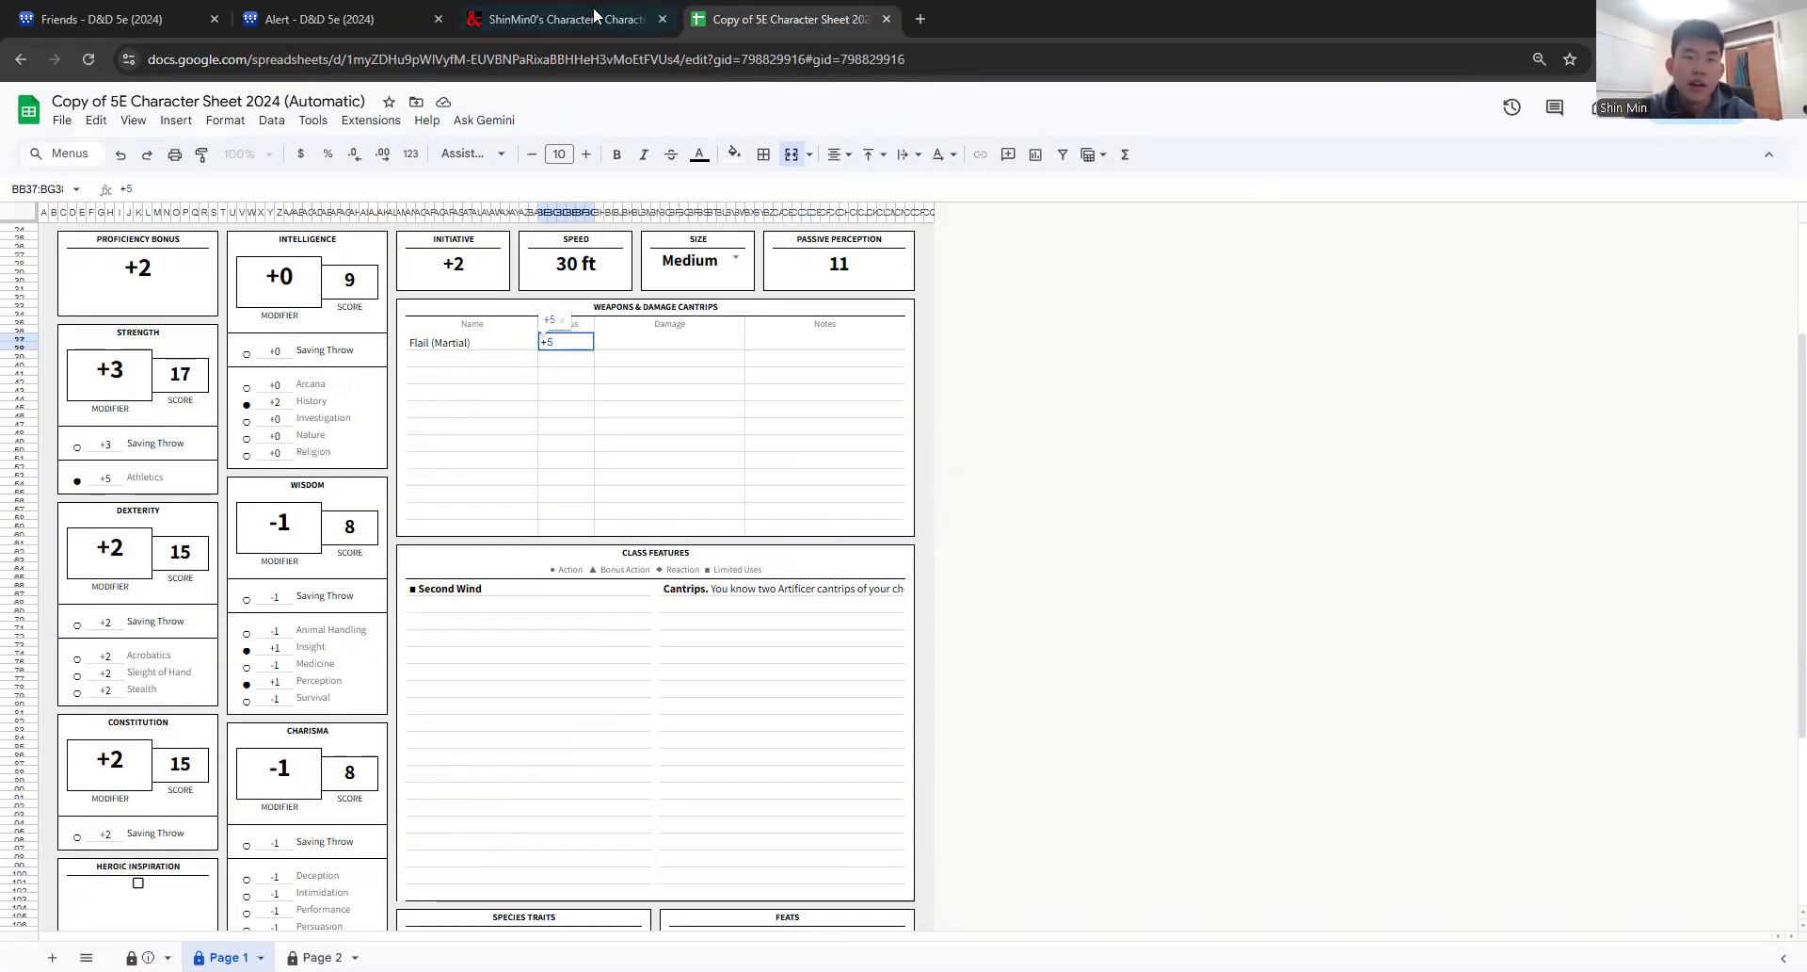
# Step: Using the Flail's details on D&D Beyond, enter "1d8+3 Bludgening / 5ft / 2 lb" in its Damage cell in the sheet
pyautogui.click(565, 19)
pyautogui.moveTo(1570, 328); pyautogui.dragTo(1546, 325)
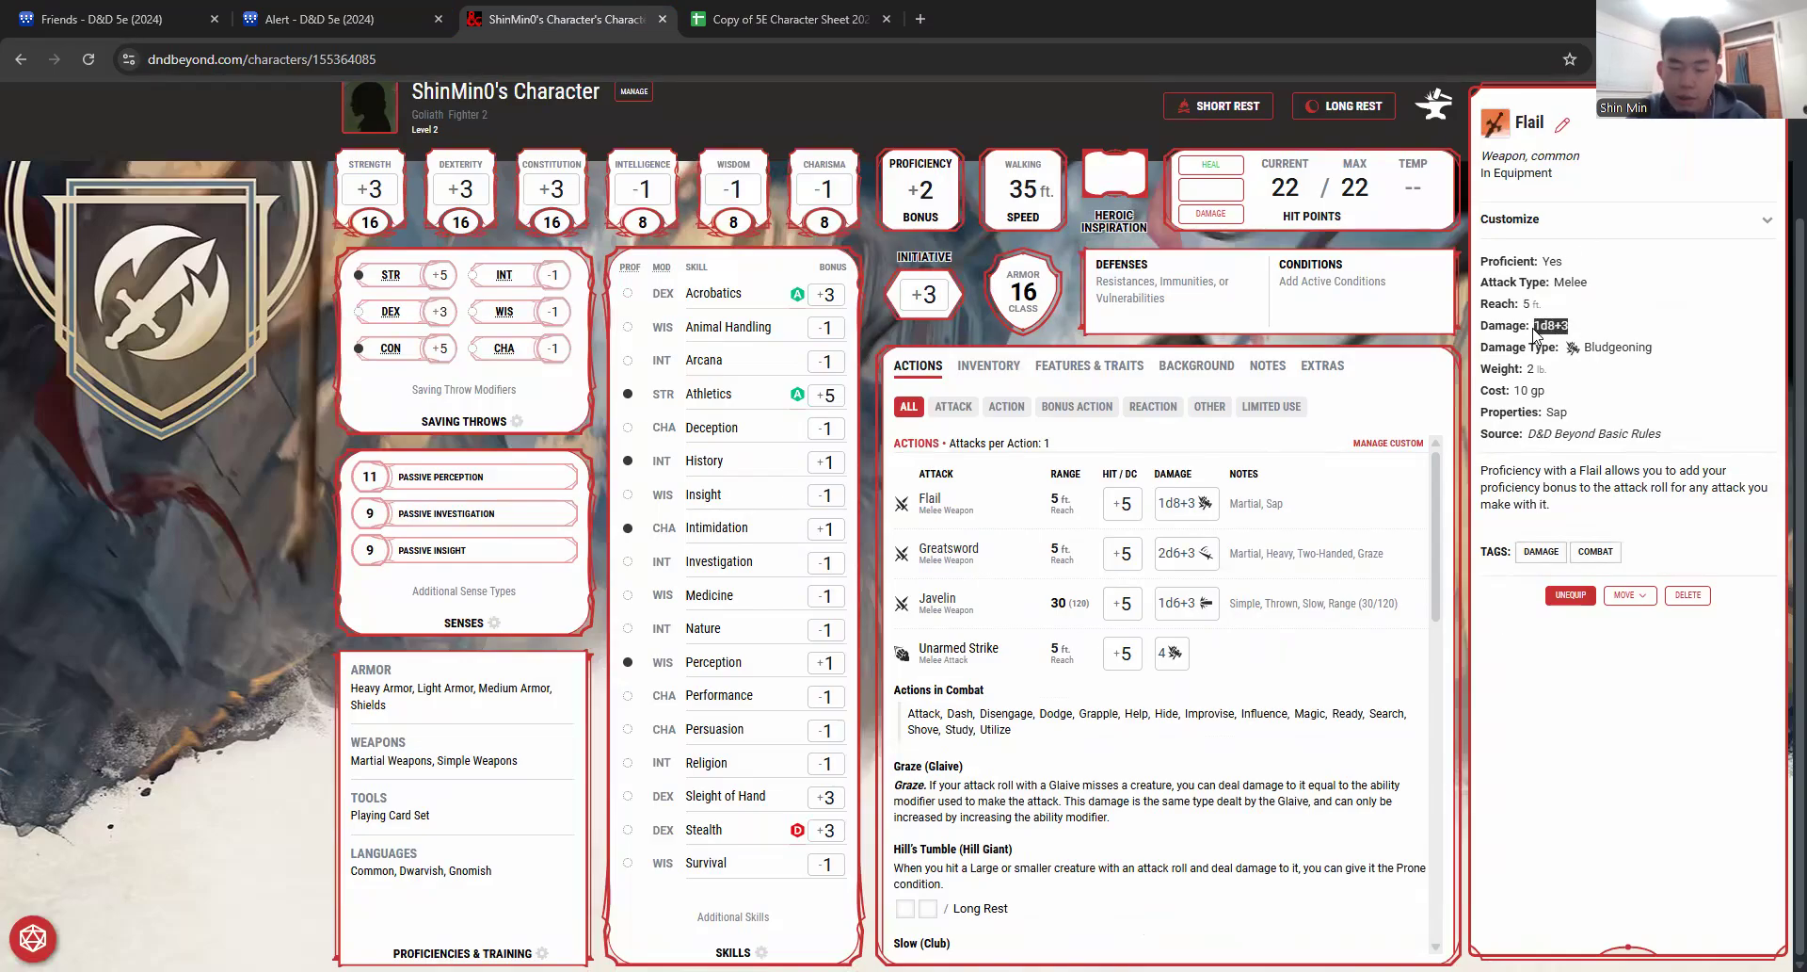
pyautogui.click(810, 19)
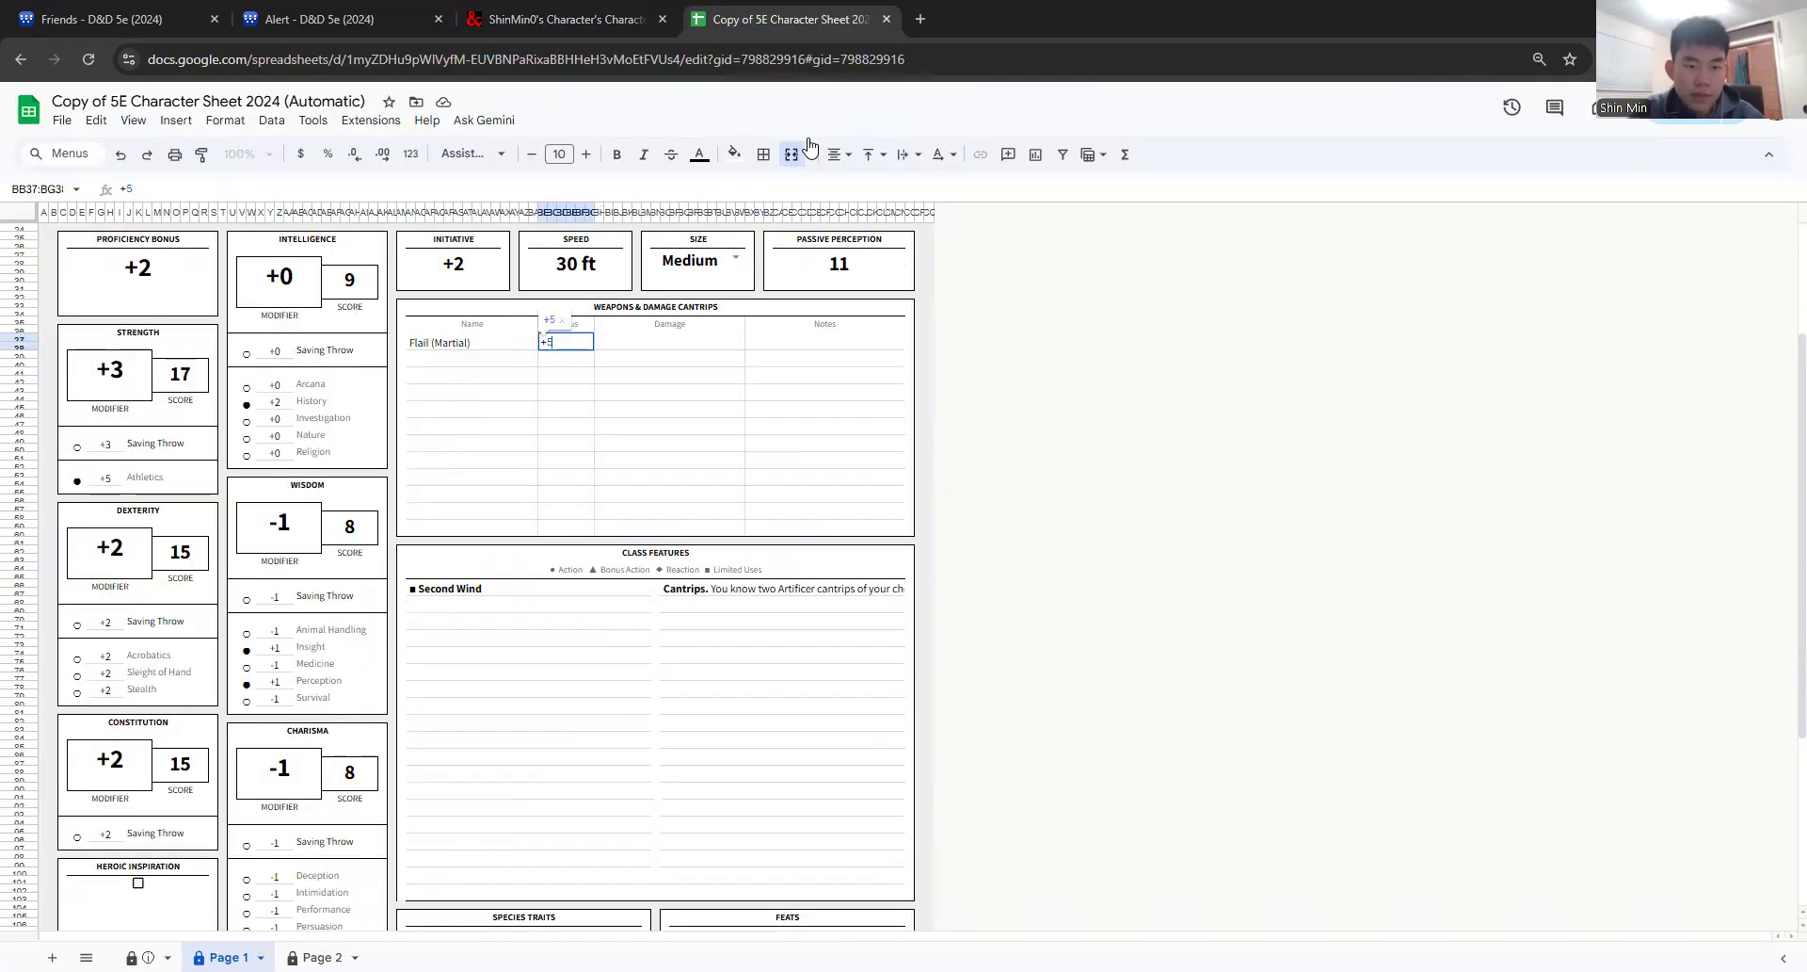
pyautogui.press('Tab')
pyautogui.write('1d8+3')
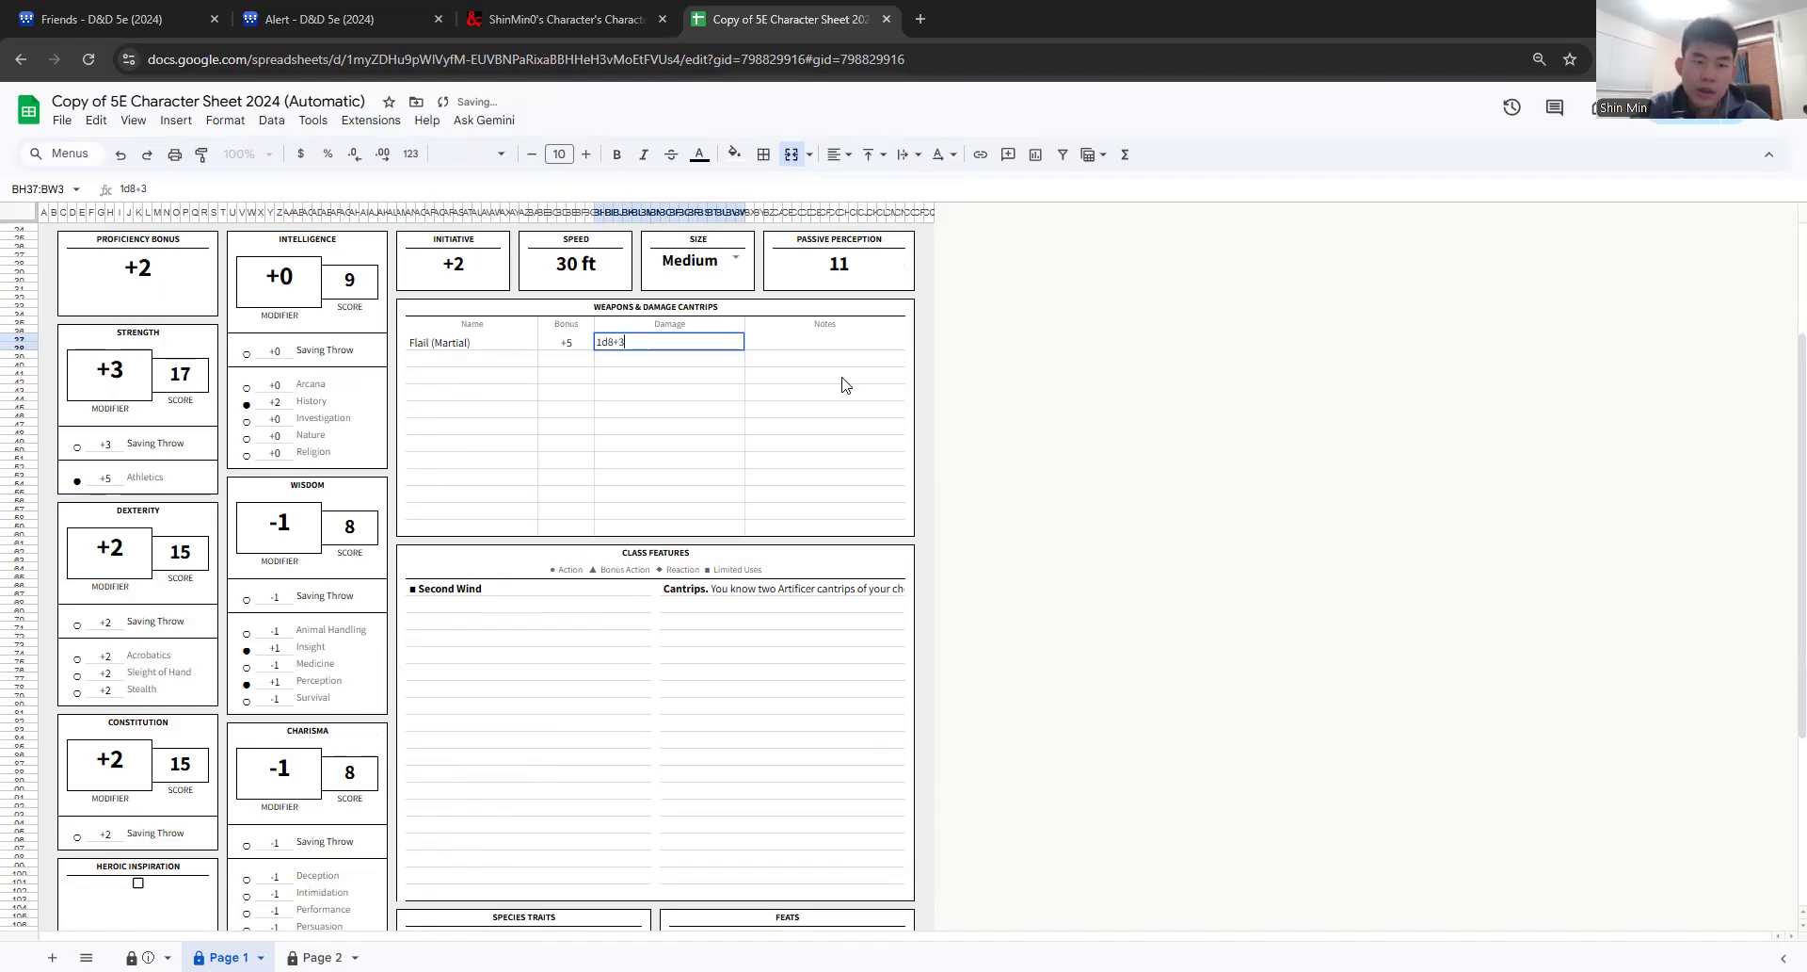
pyautogui.click(603, 10)
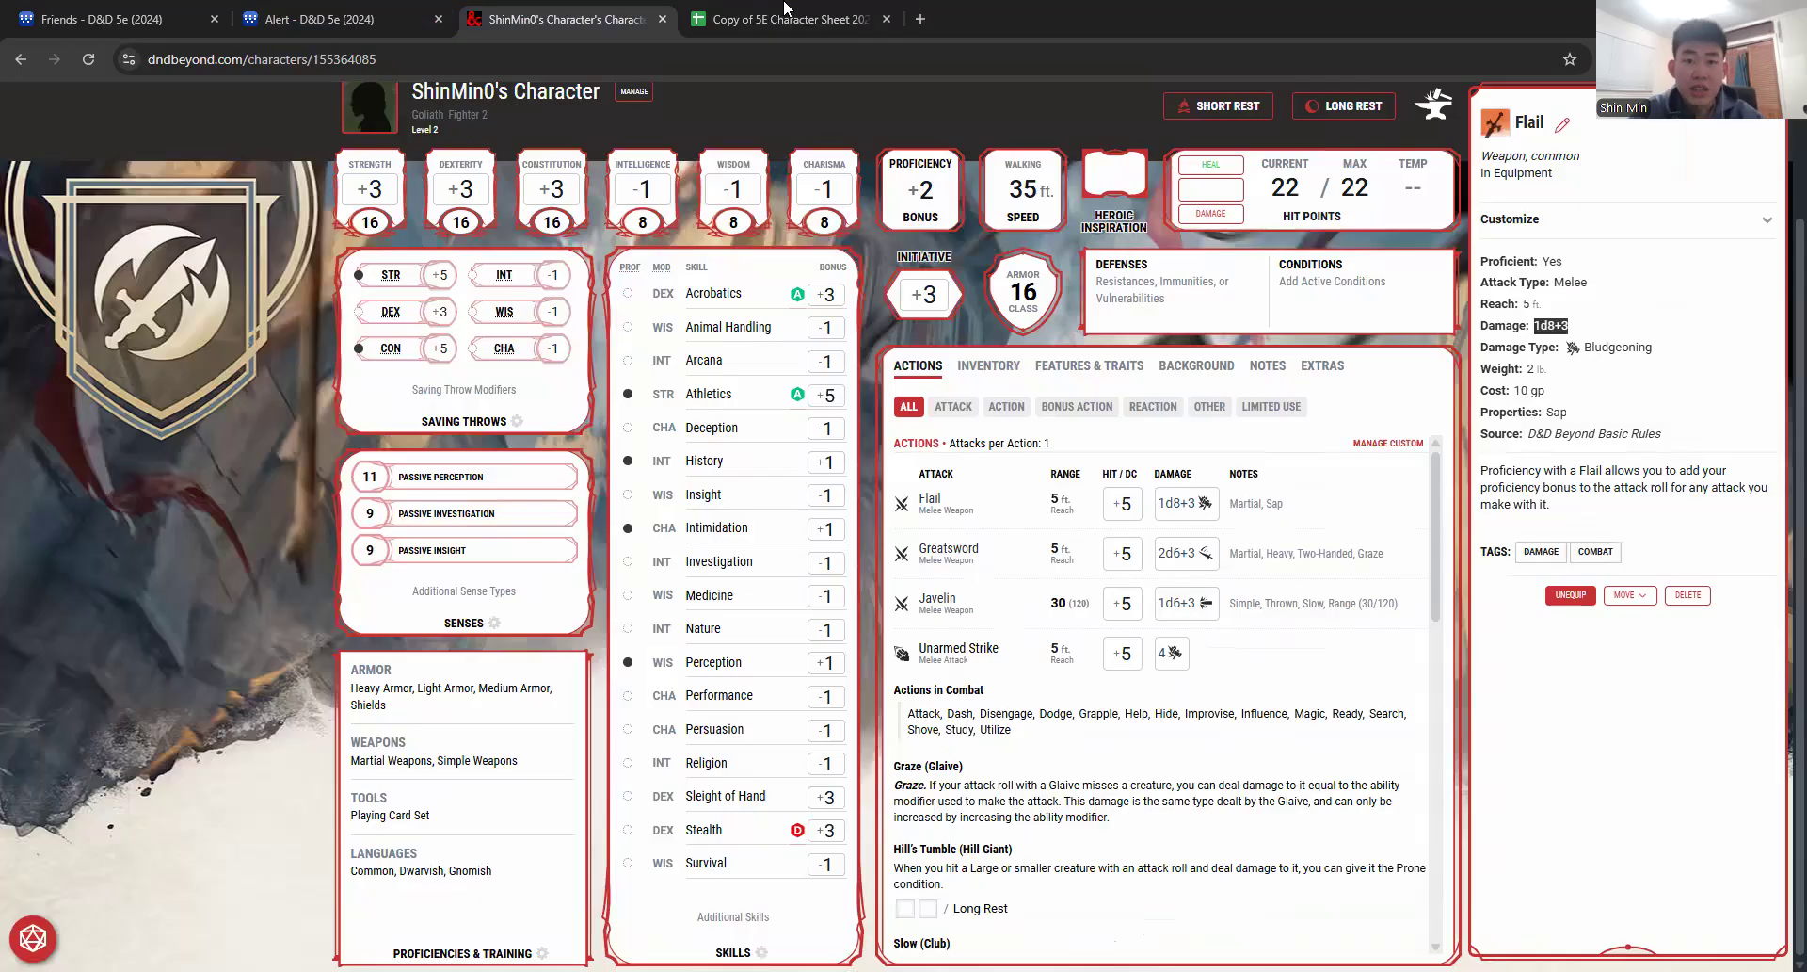
pyautogui.click(762, 9)
pyautogui.write('Bludgening / 5f')
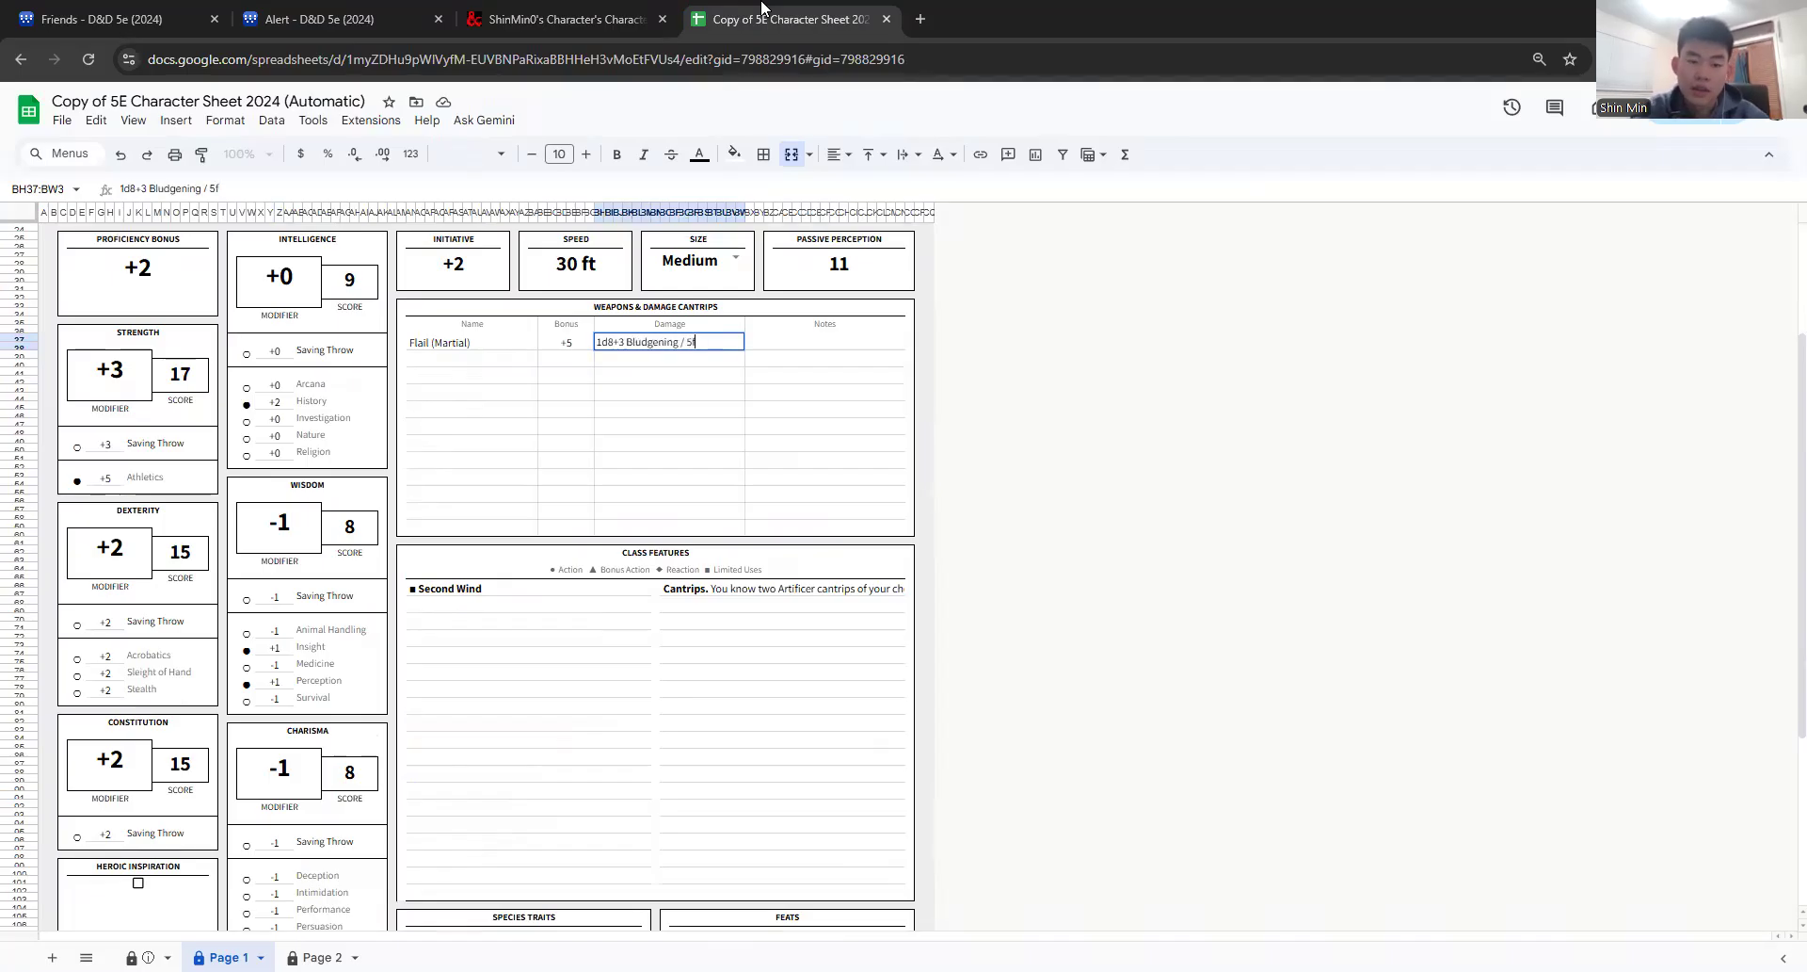
pyautogui.click(584, 17)
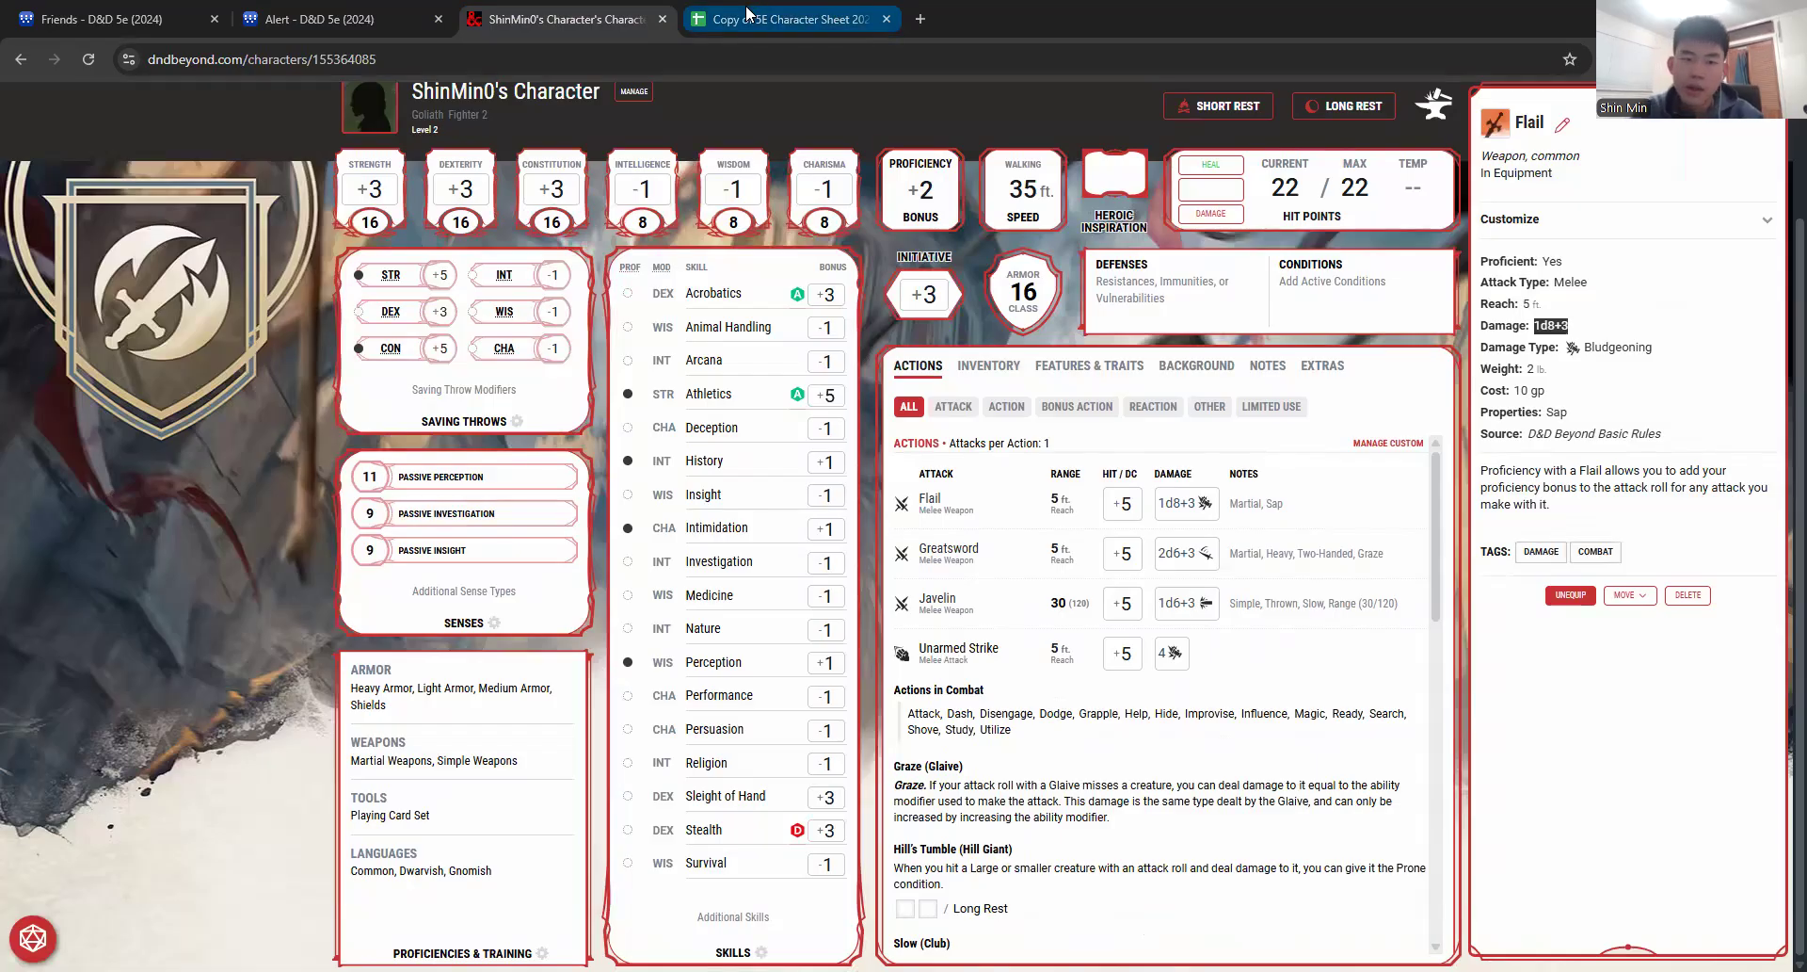
pyautogui.click(748, 12)
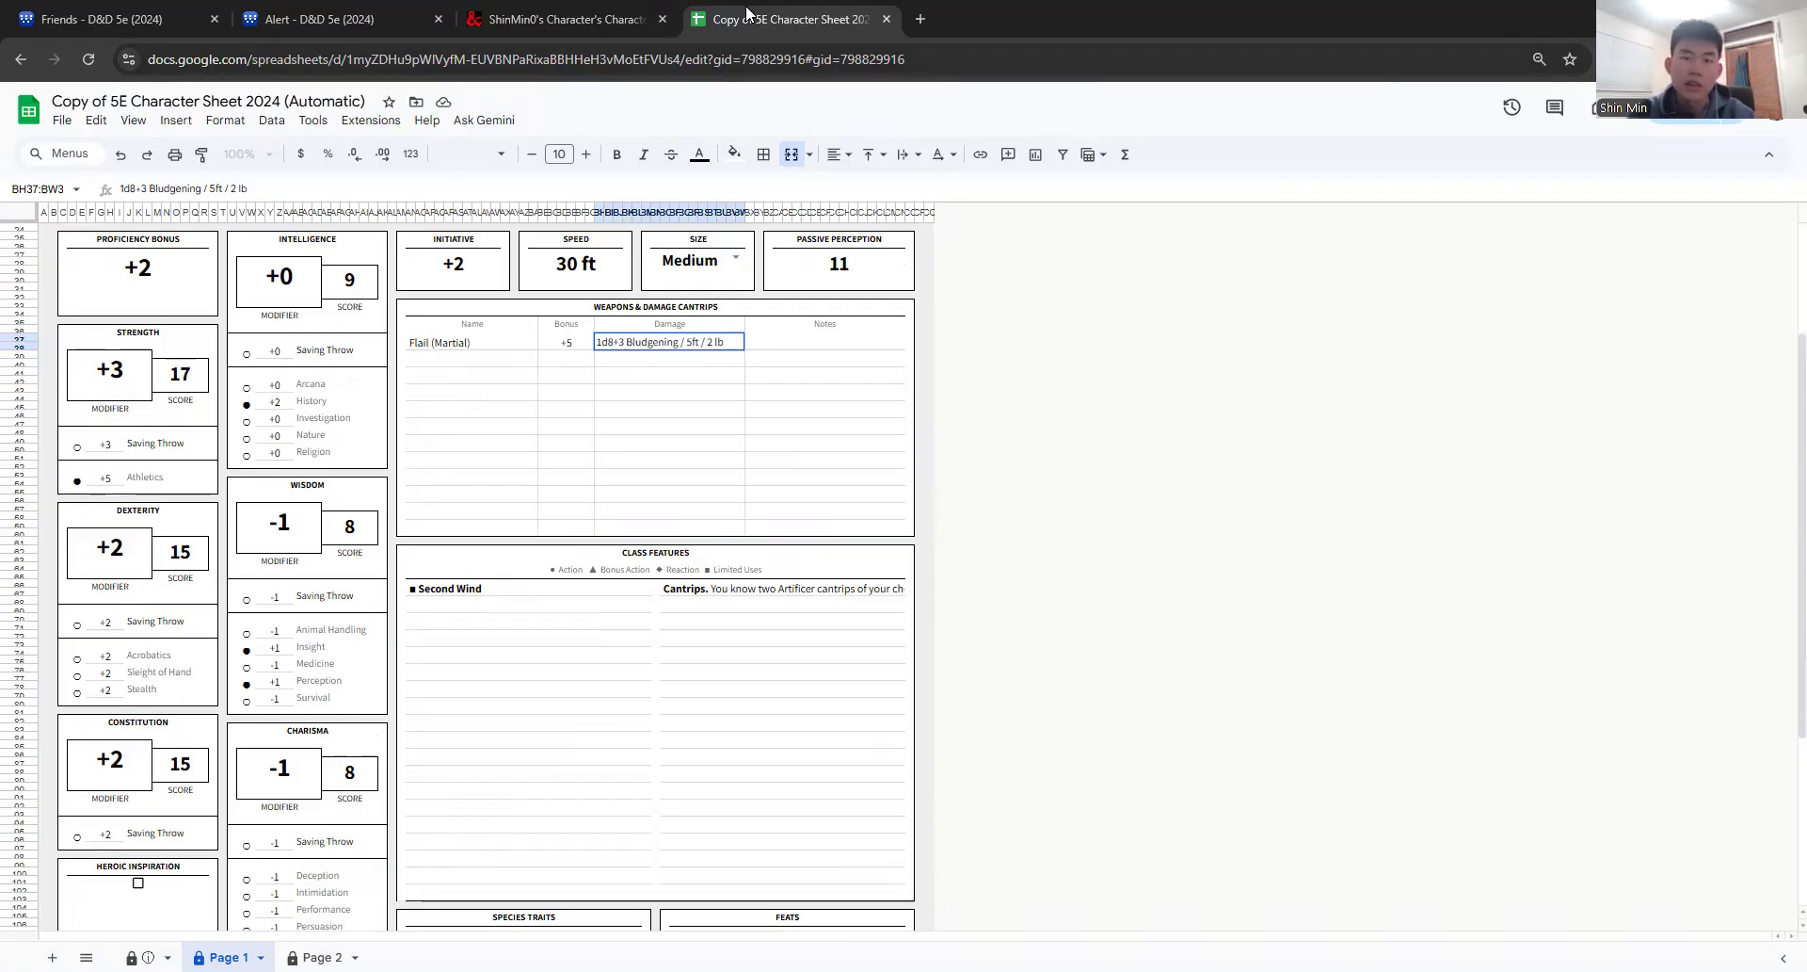
# Step: Copy the Flail's property Sap from D&D Beyond into its Notes cell in the sheet
pyautogui.click(827, 341)
pyautogui.click(576, 15)
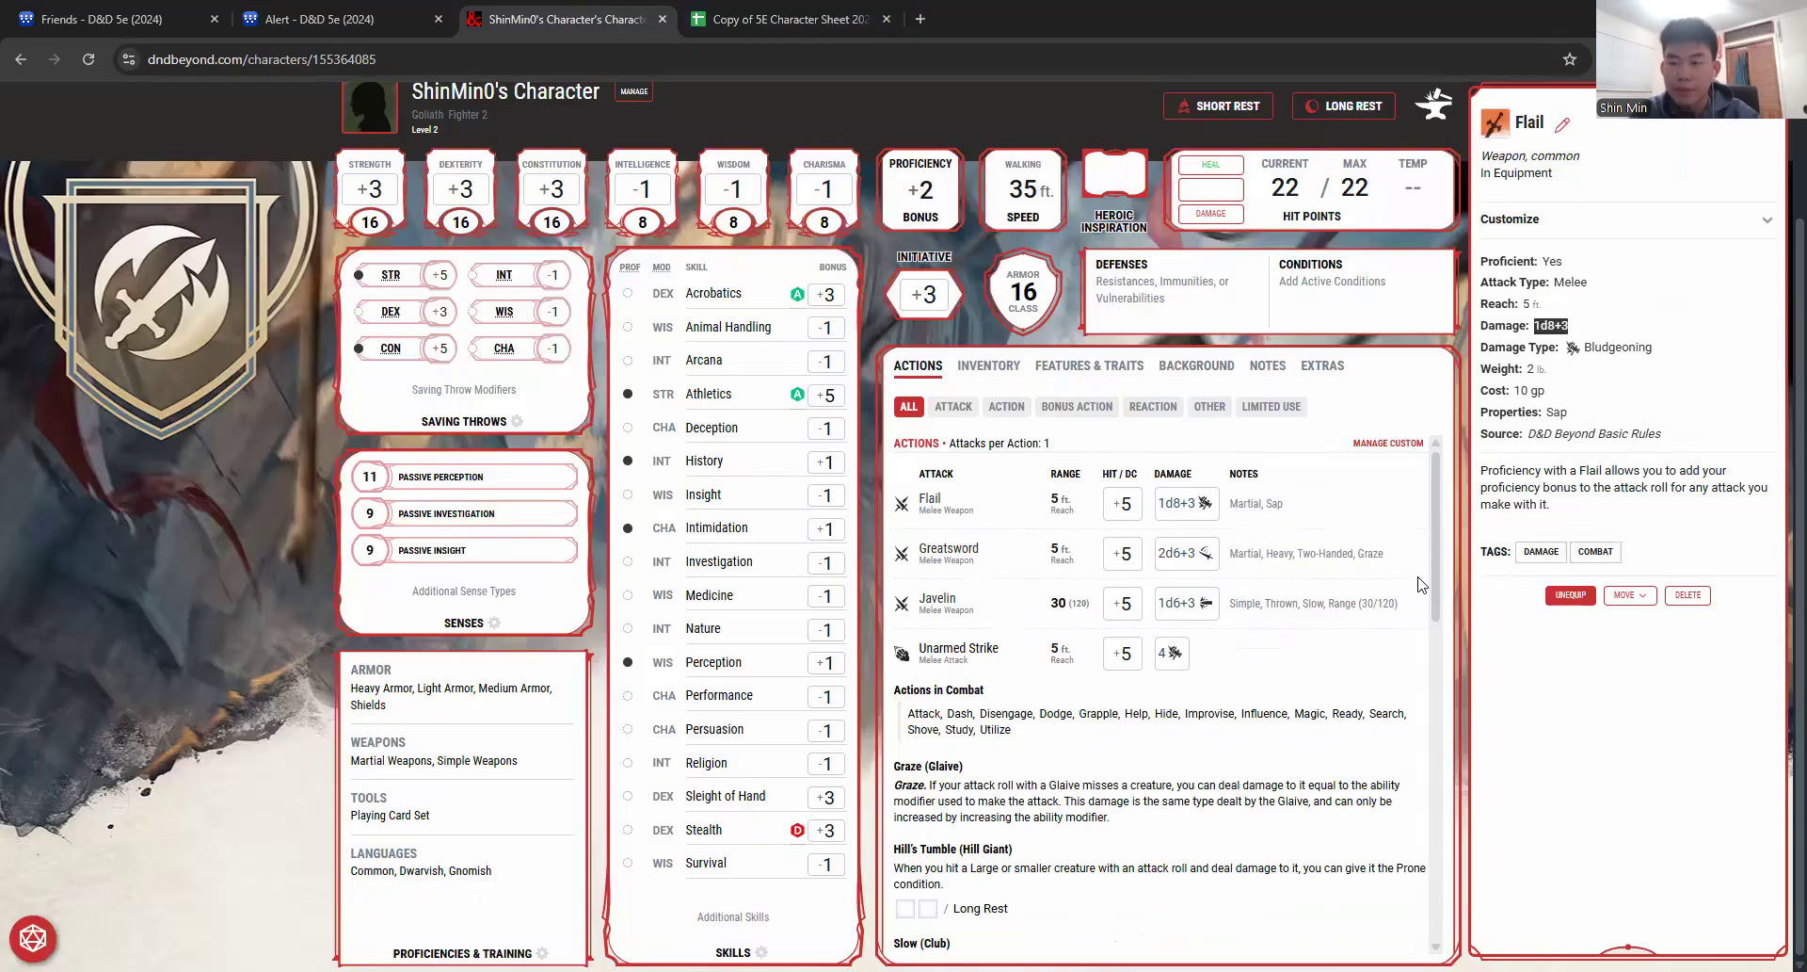
pyautogui.doubleClick(1557, 413)
pyautogui.hotkey('ctrl', 'c')
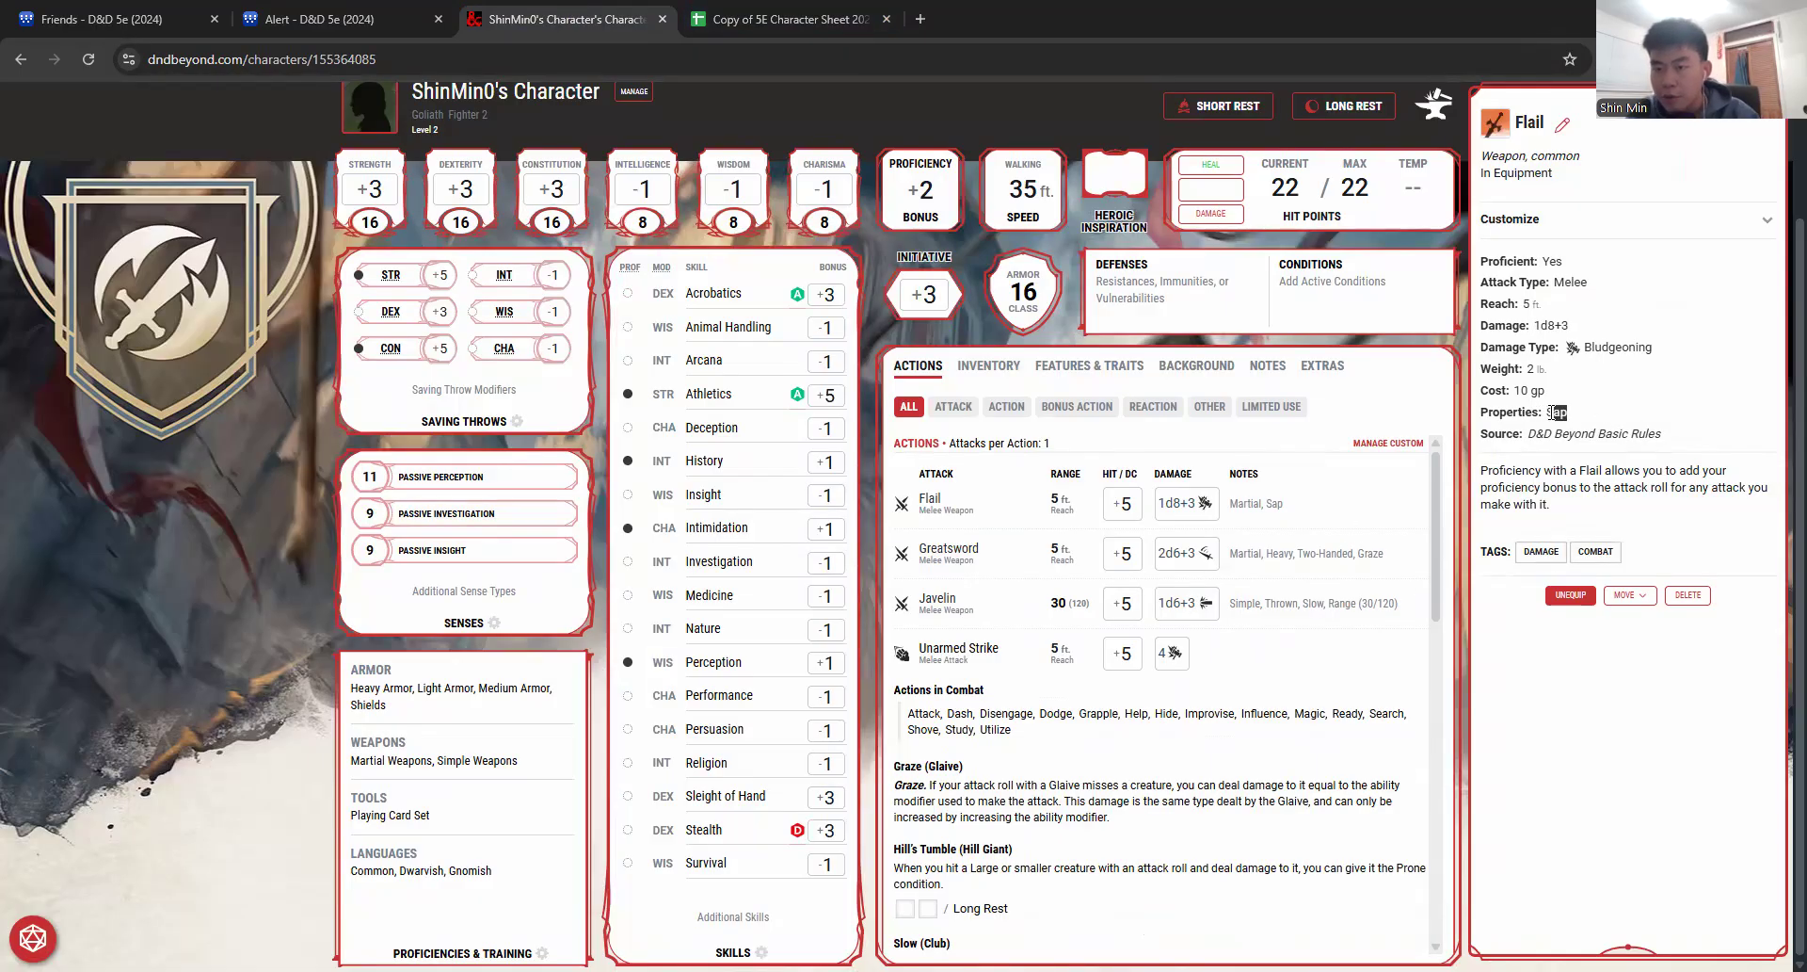
pyautogui.click(761, 19)
pyautogui.hotkey('ctrl', 'v')
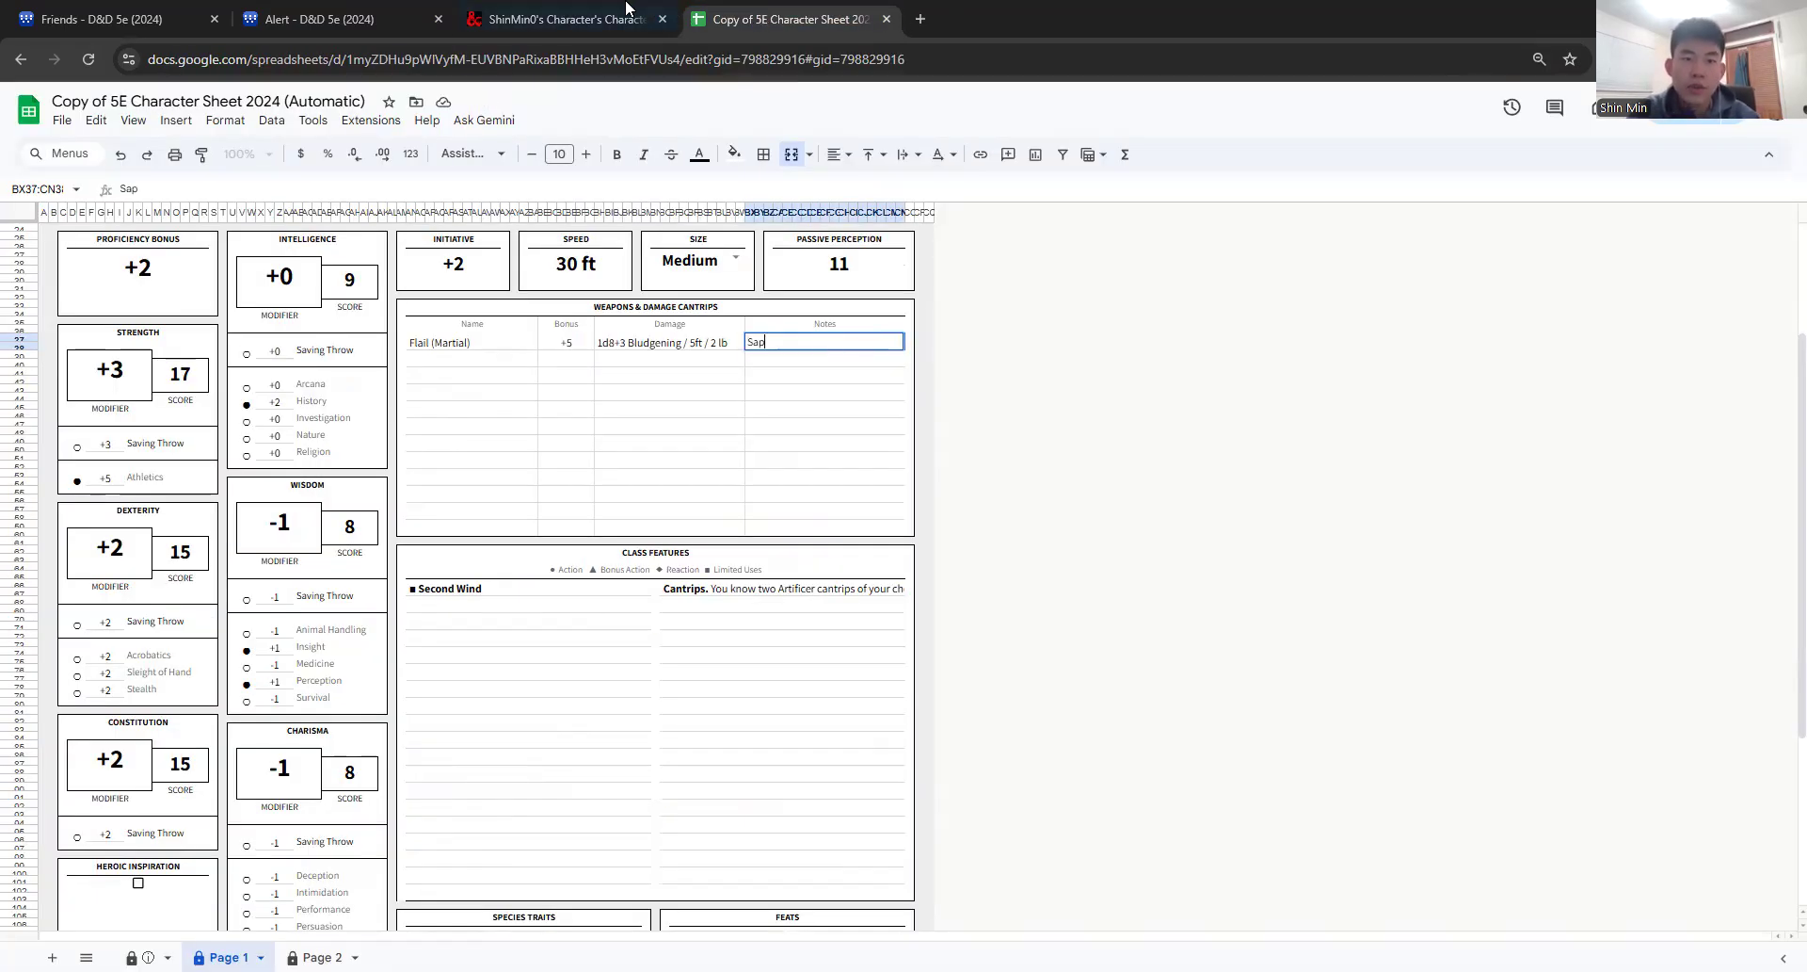
# Step: Switch back to D&D Beyond, check where the Flail can be moved, and unequip and re-equip it
pyautogui.click(565, 19)
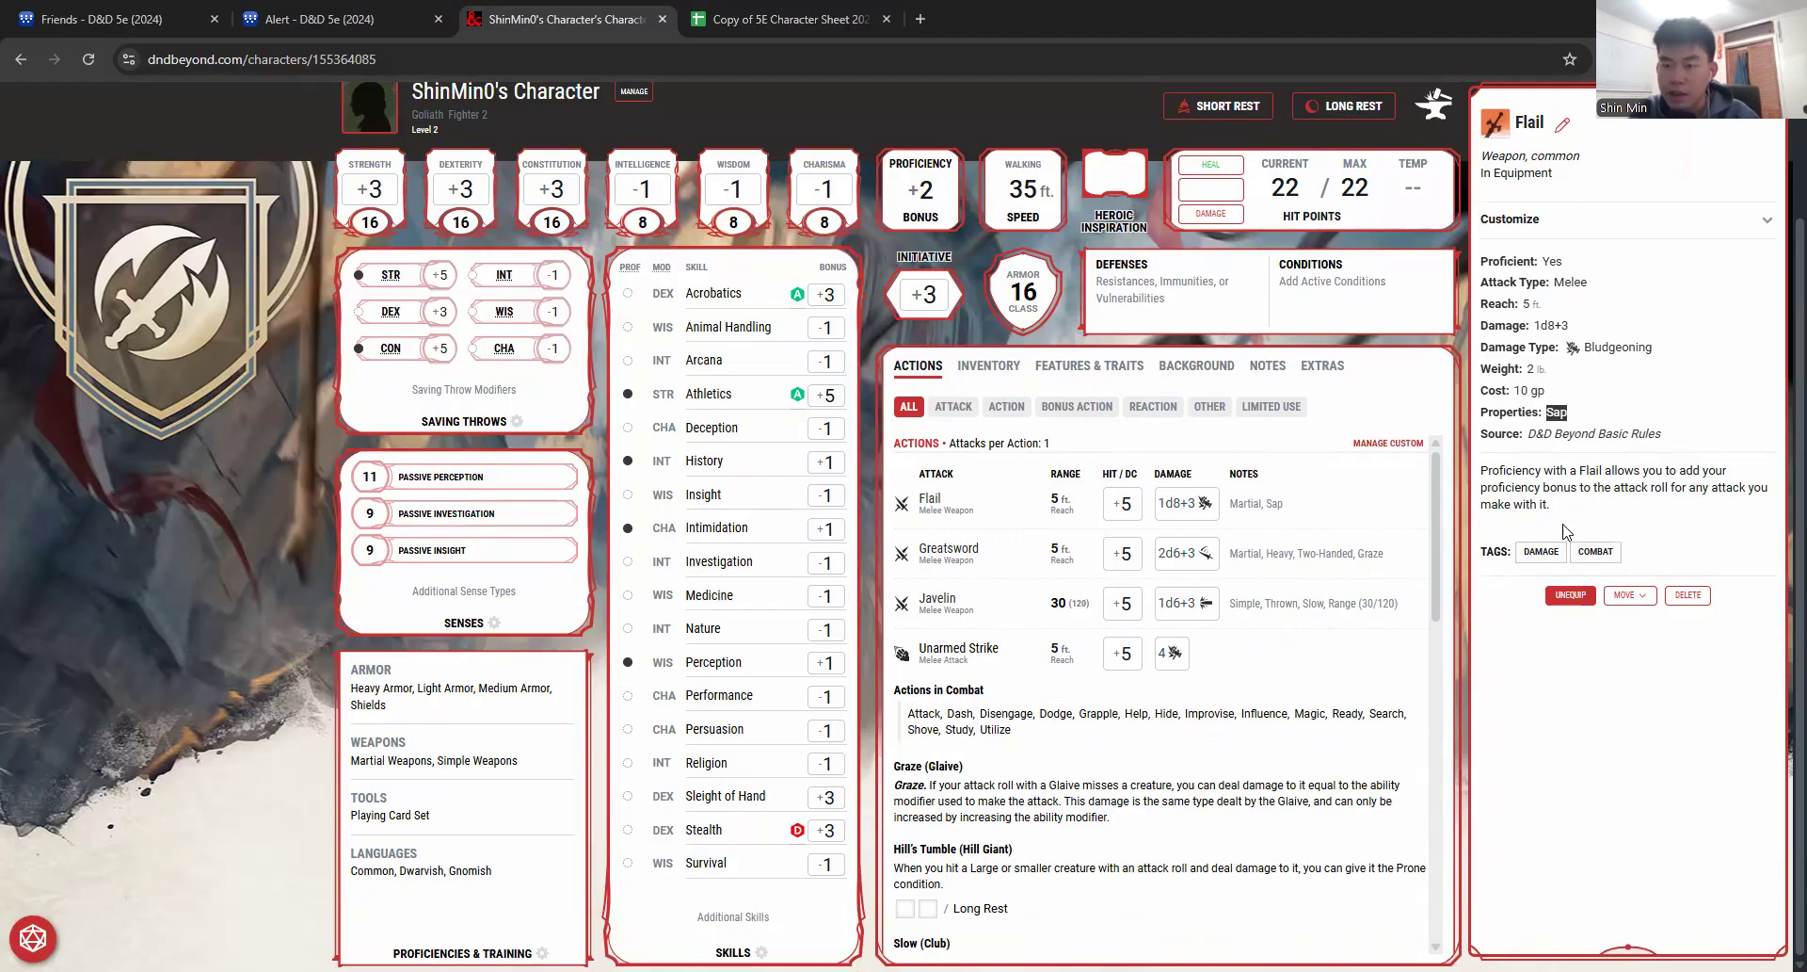
pyautogui.click(1628, 596)
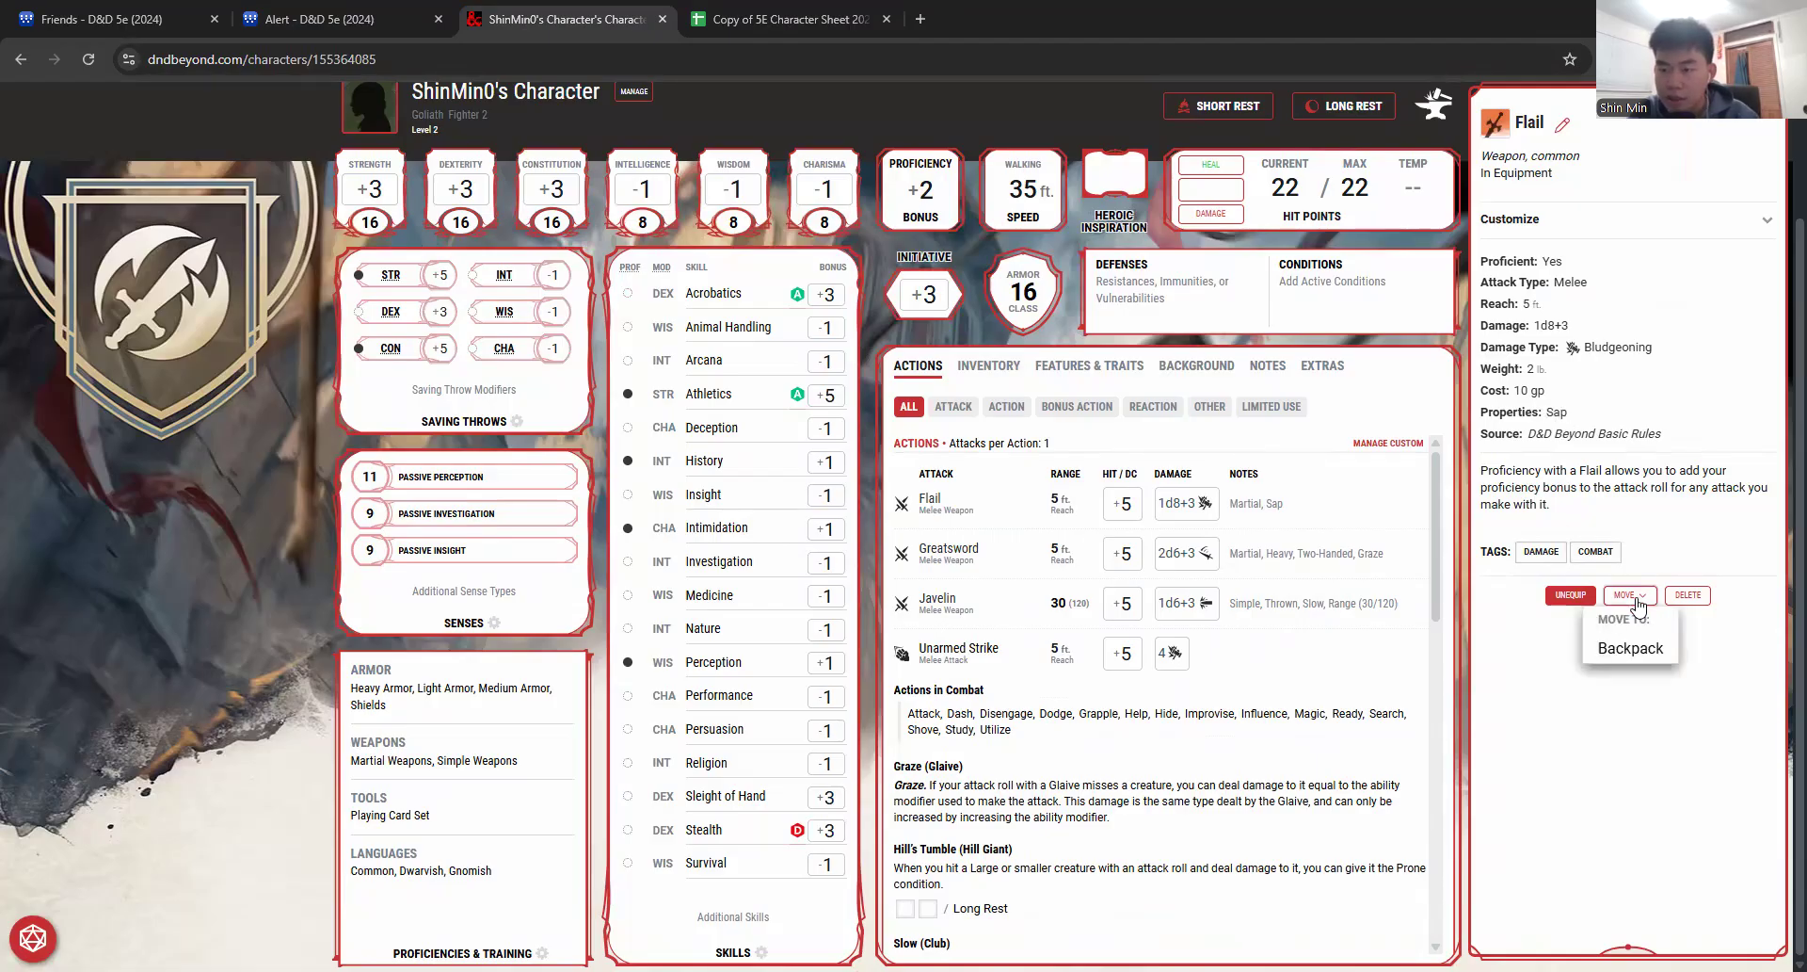
pyautogui.click(1639, 602)
pyautogui.click(1574, 596)
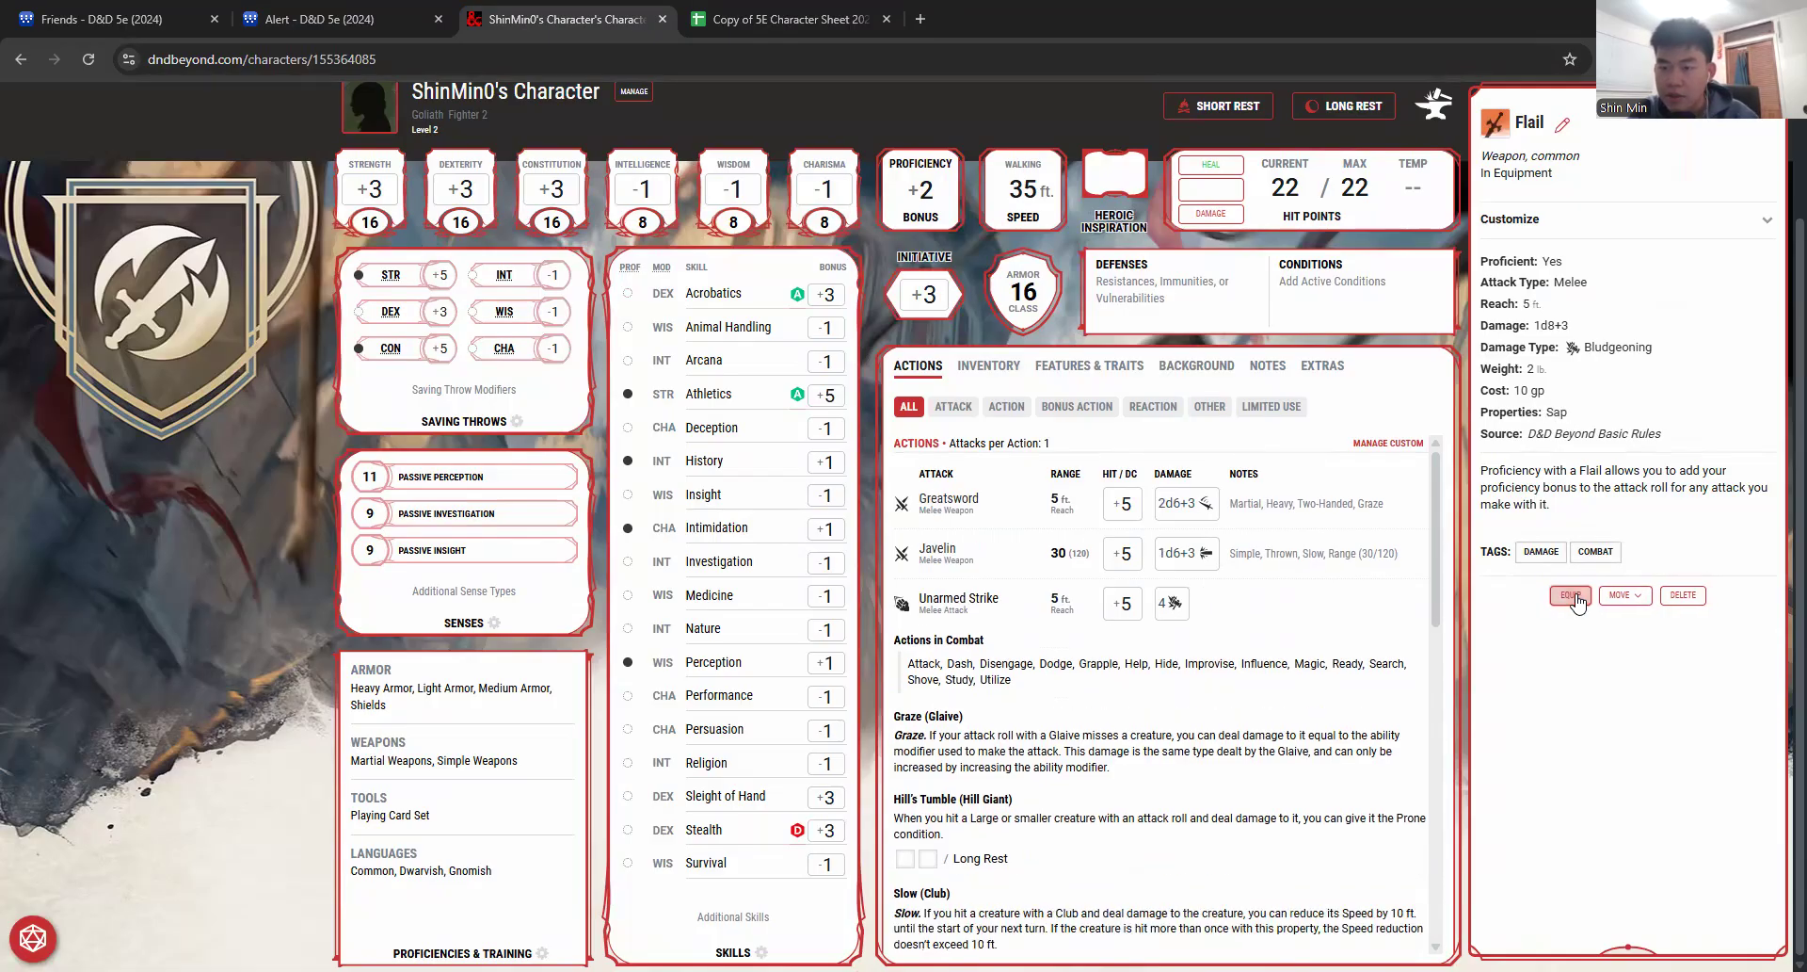
pyautogui.click(1574, 596)
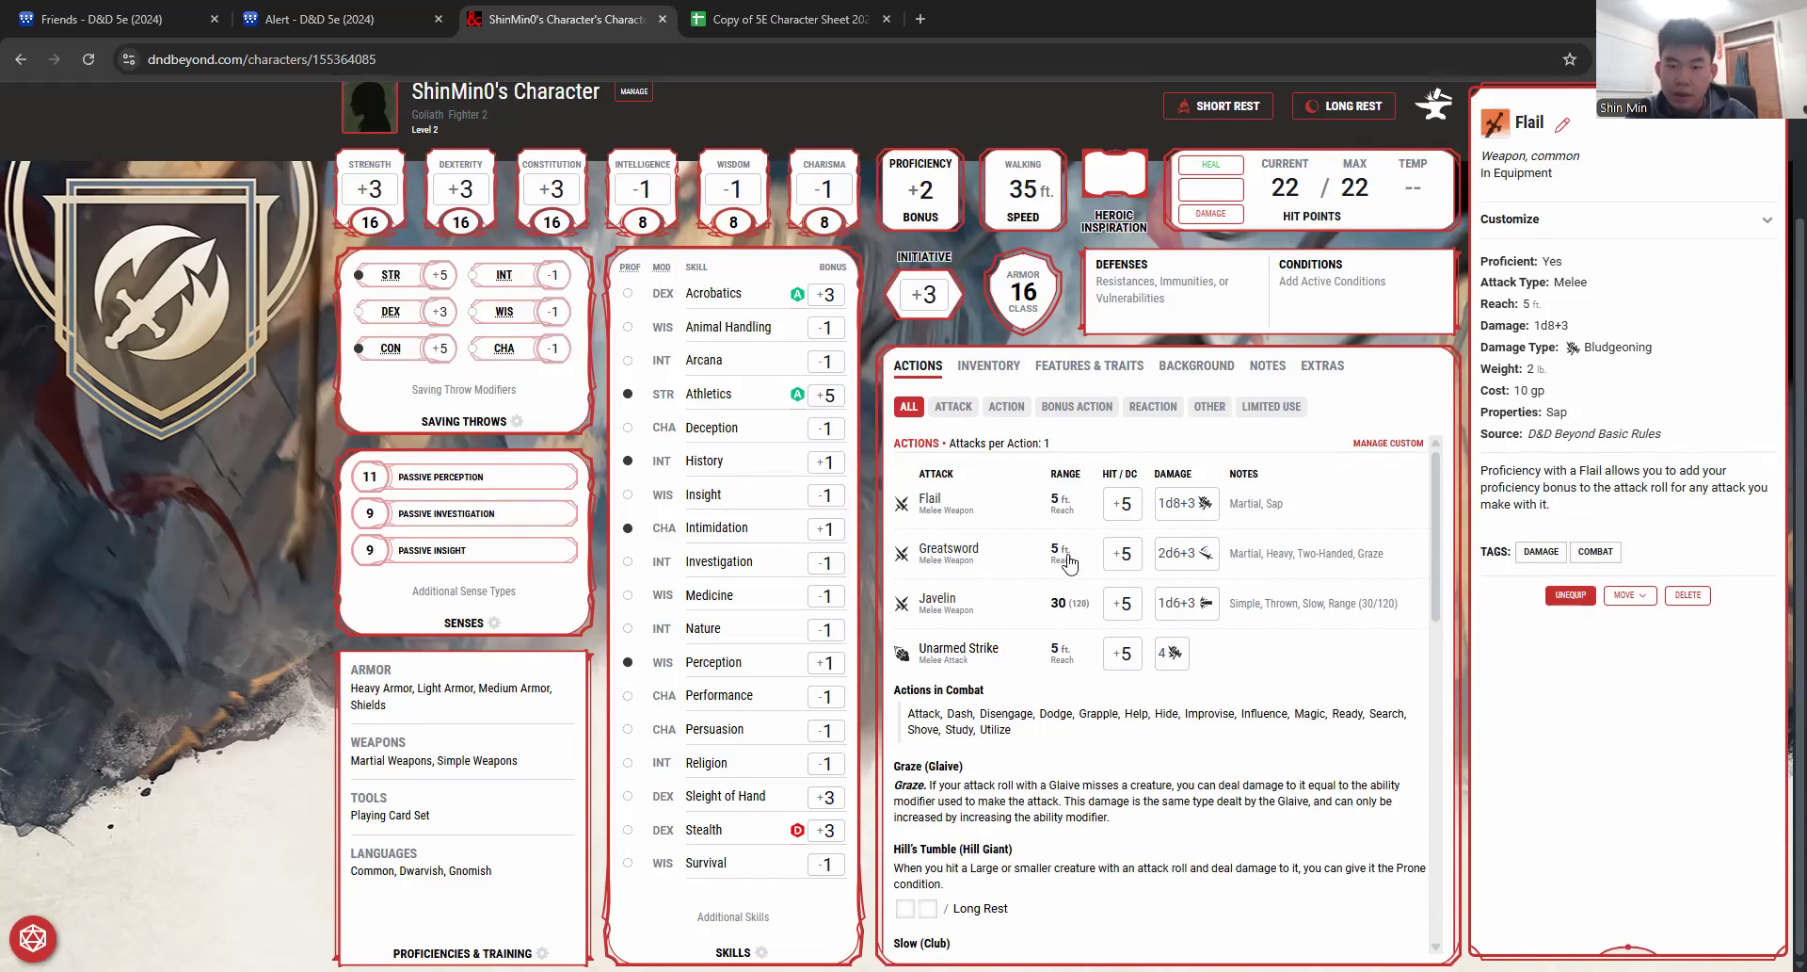
# Step: Examine the Greatsword's details, its Graze property and the action descriptions for an explanation of weapon properties
pyautogui.click(979, 560)
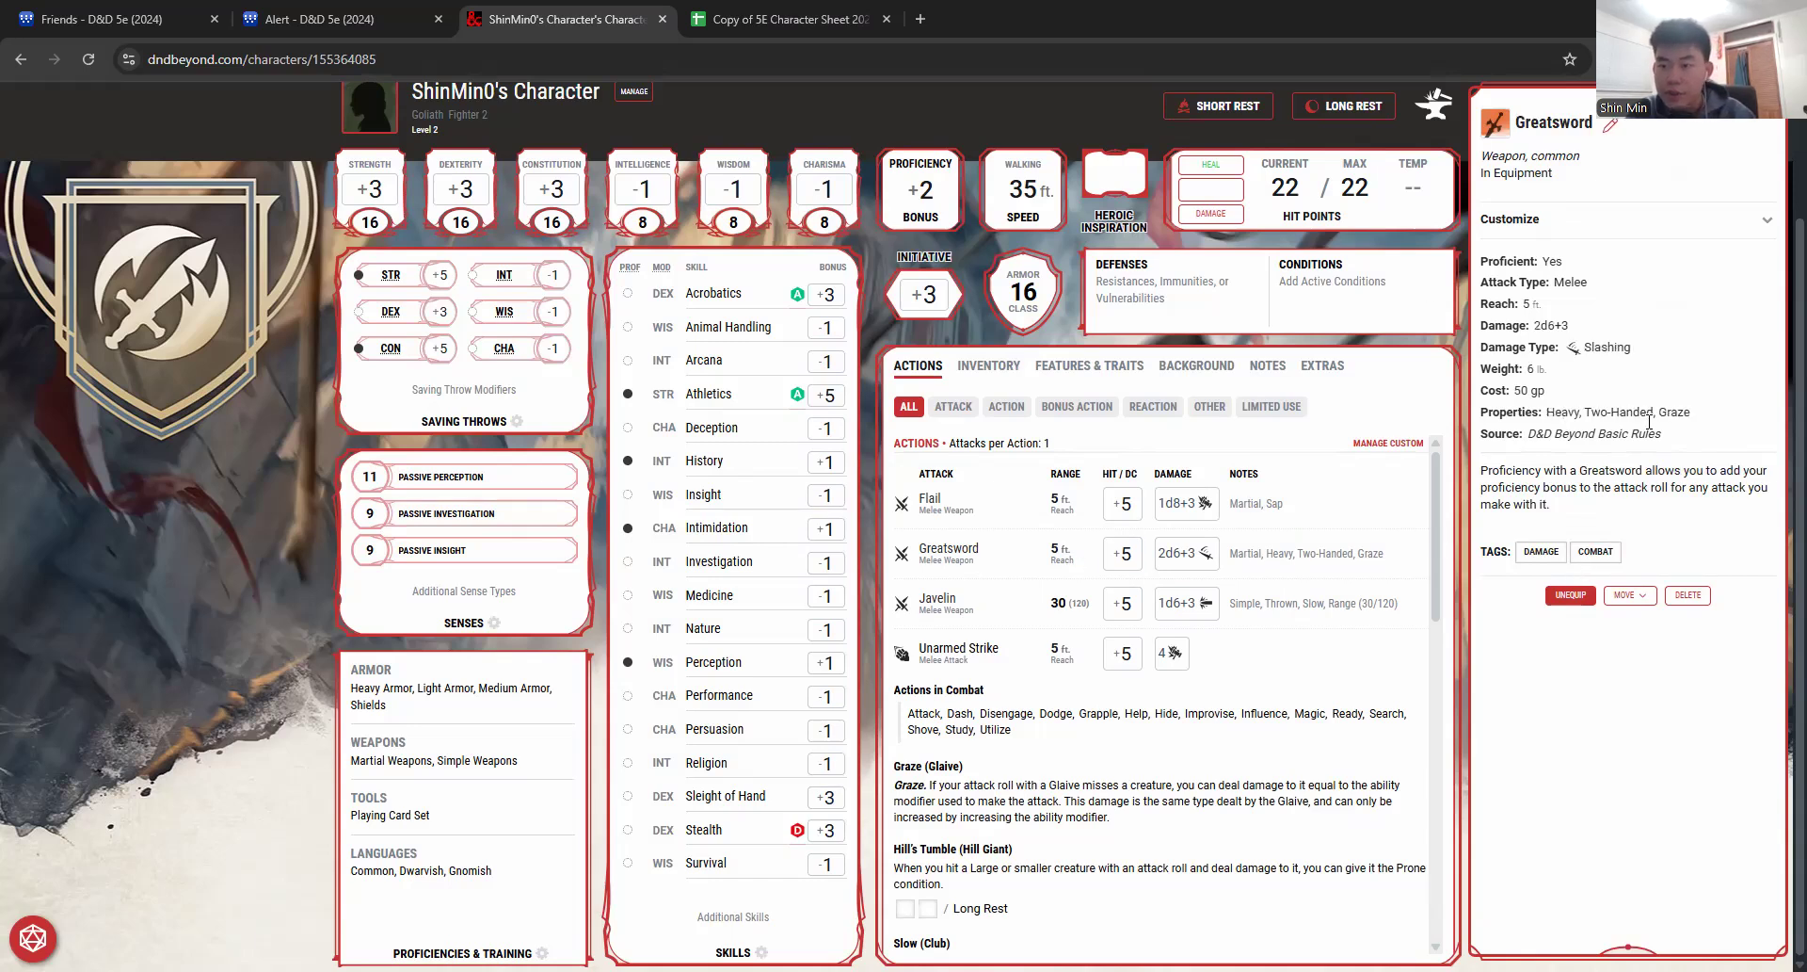
pyautogui.doubleClick(1682, 418)
pyautogui.click(1645, 599)
pyautogui.click(1647, 603)
pyautogui.rightClick(1645, 600)
pyautogui.click(1644, 599)
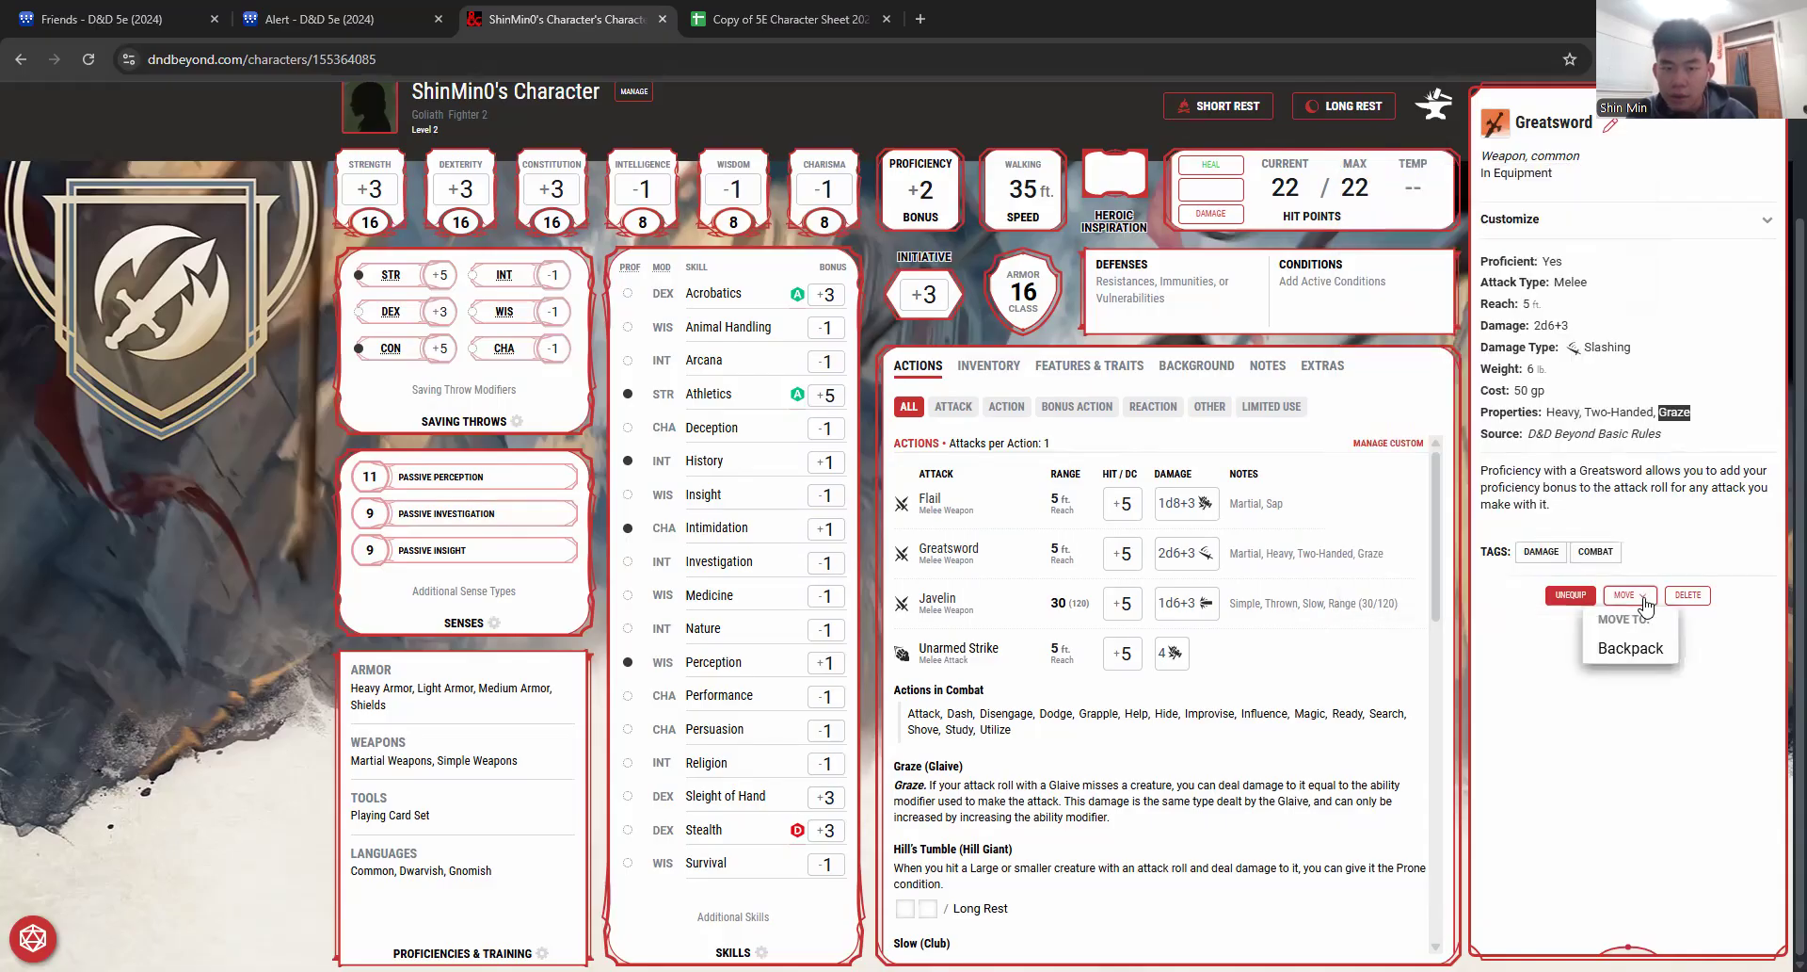
pyautogui.click(1644, 597)
pyautogui.scroll(-2, 1357, 632)
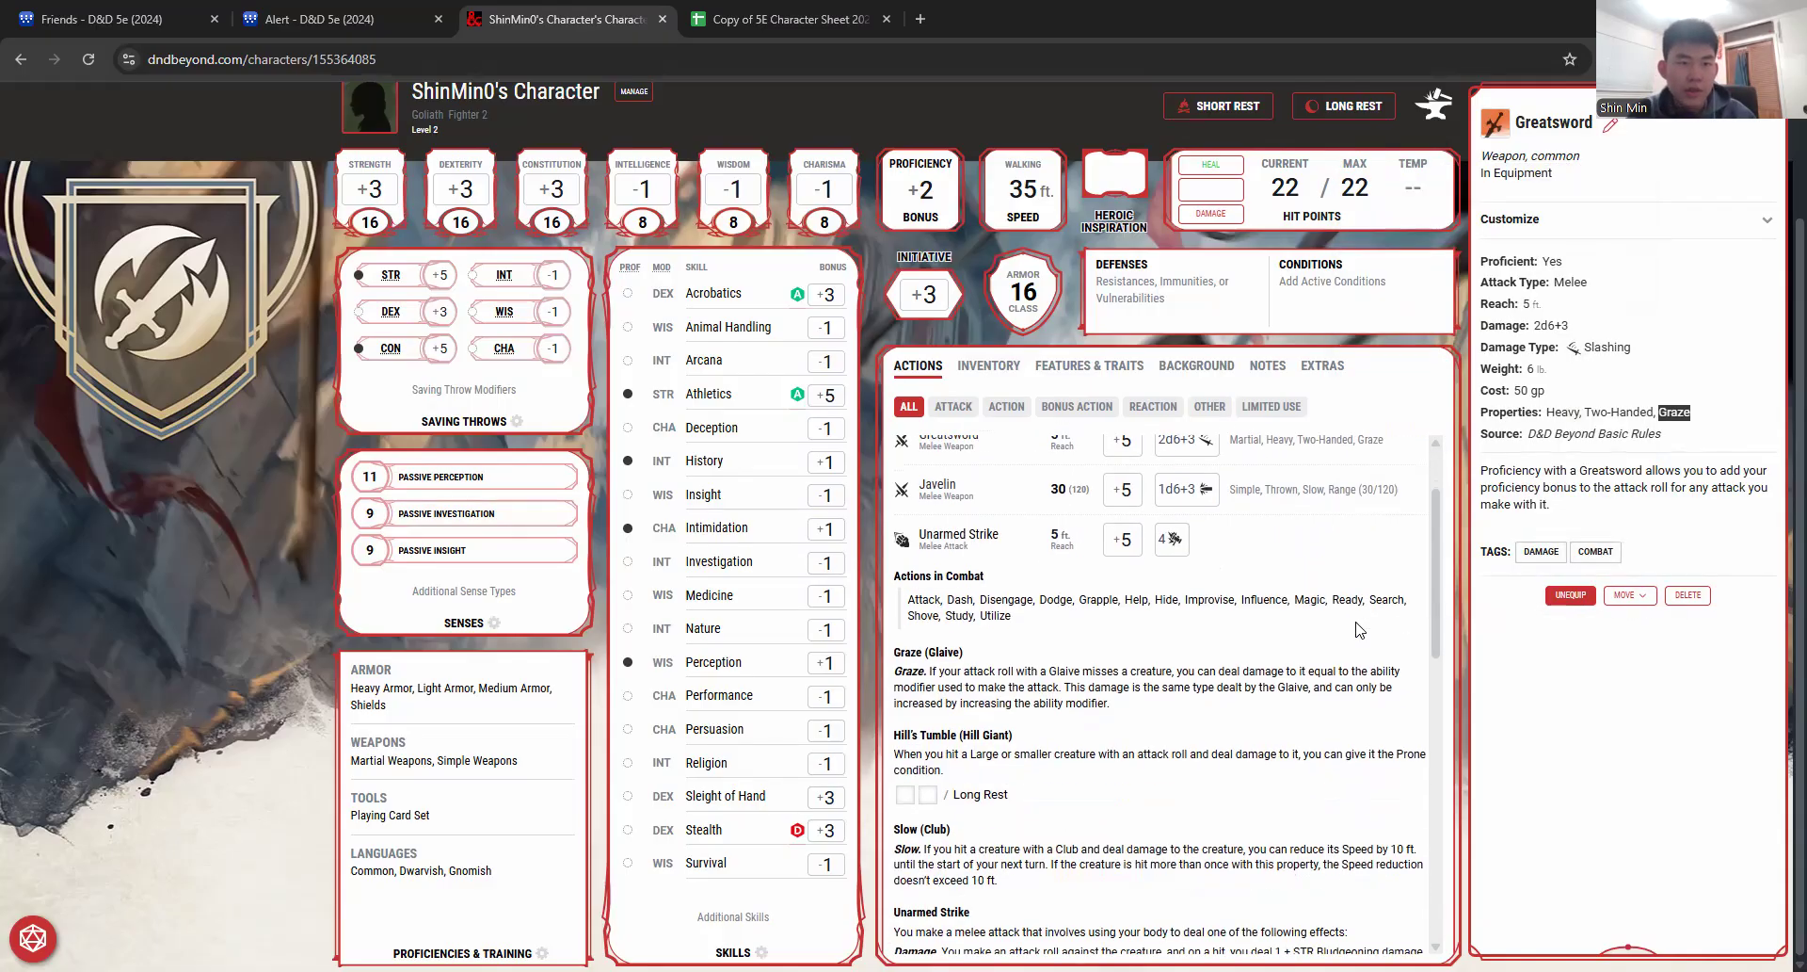
pyautogui.scroll(2, 1357, 632)
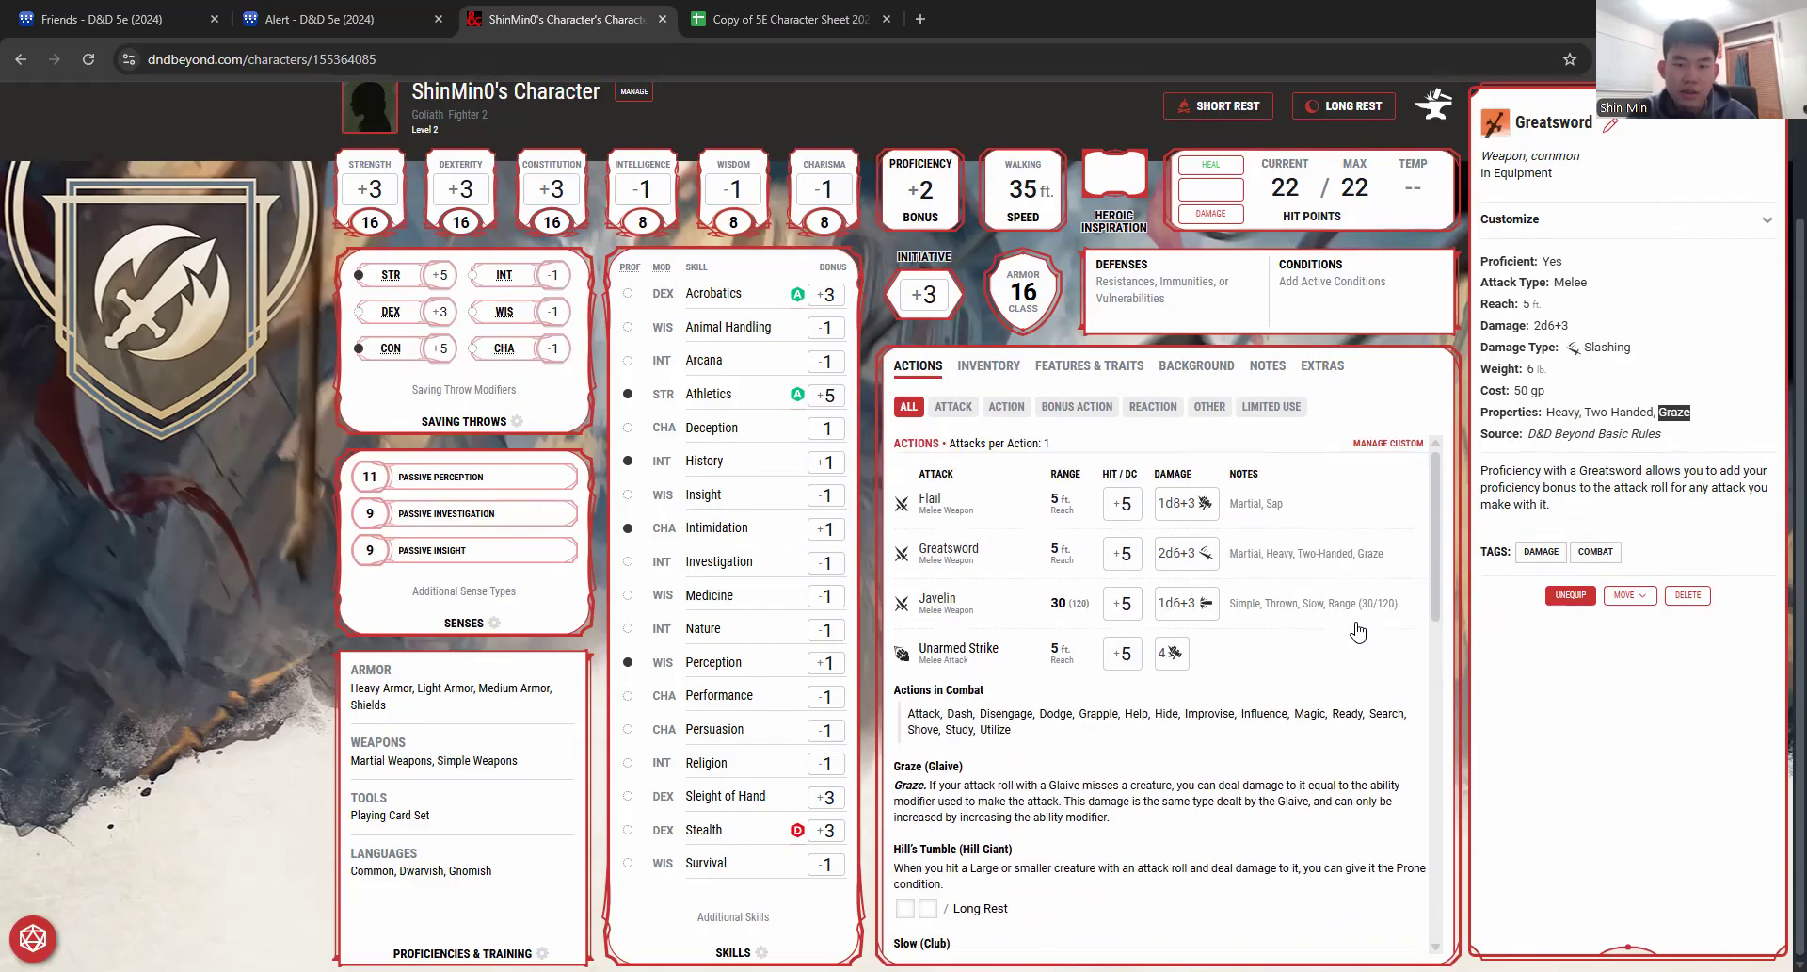
# Step: Compare the Javelin's and Greatsword's details and inspect the Greatsword's entry in the character's inventory
pyautogui.click(939, 598)
pyautogui.click(907, 565)
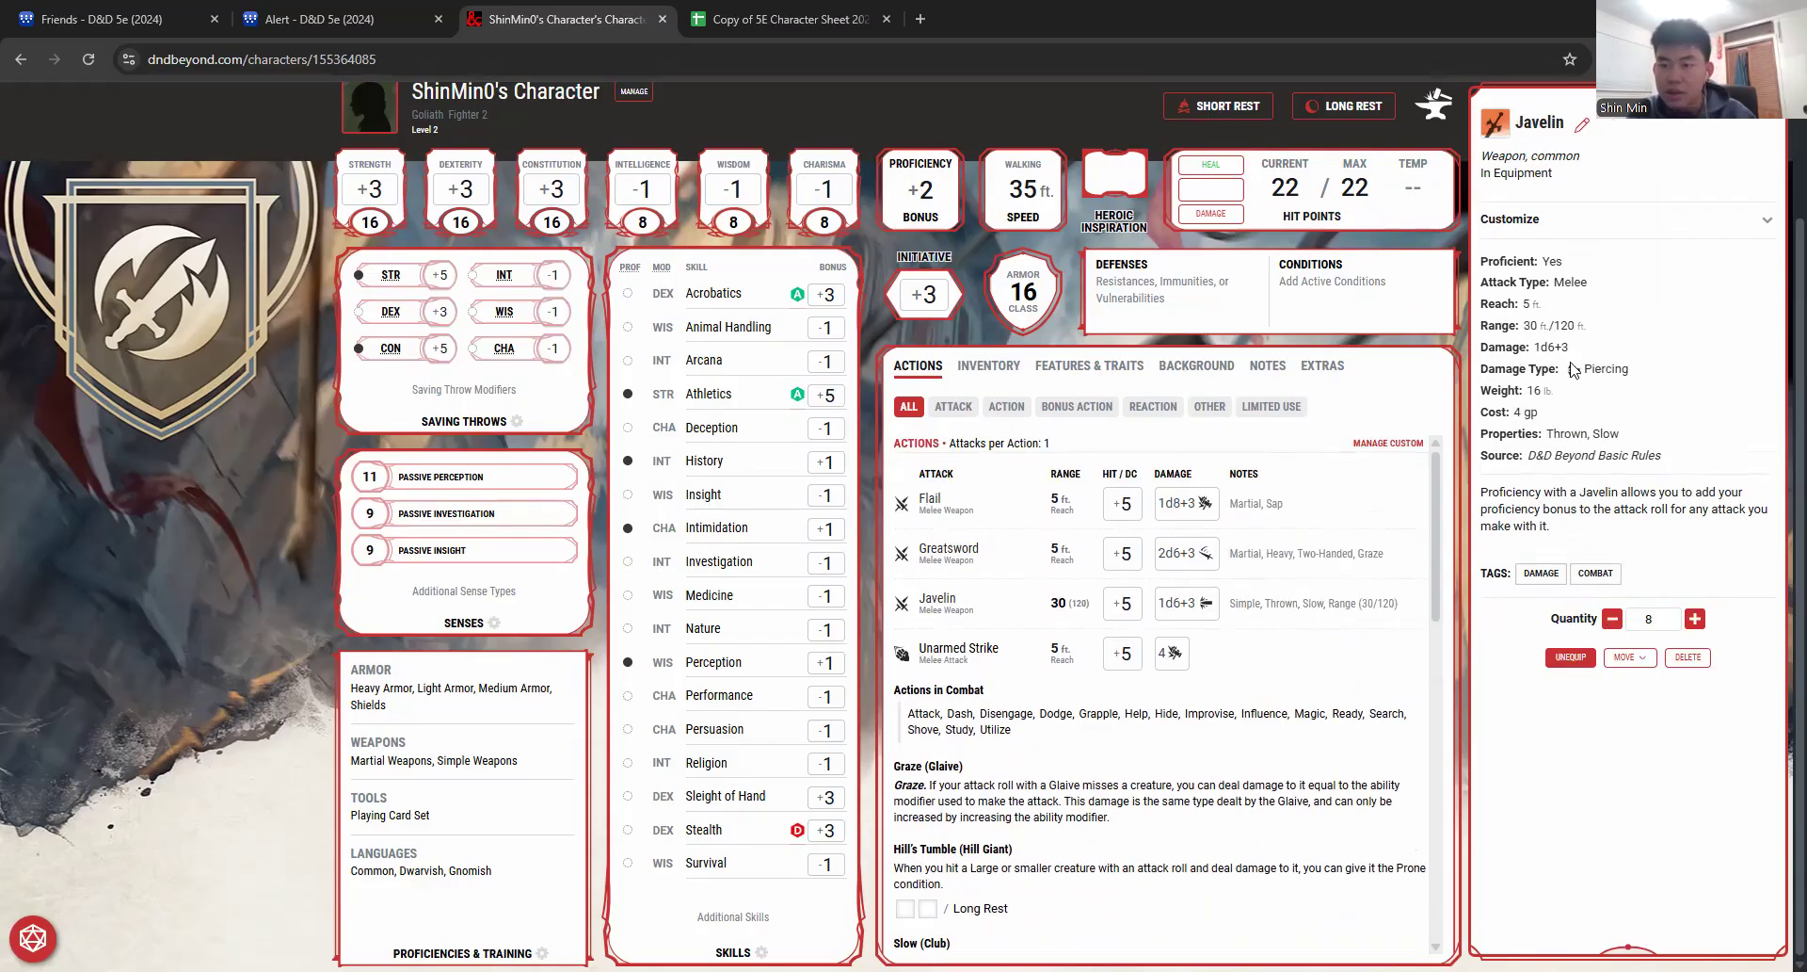
pyautogui.click(1533, 223)
pyautogui.click(1533, 222)
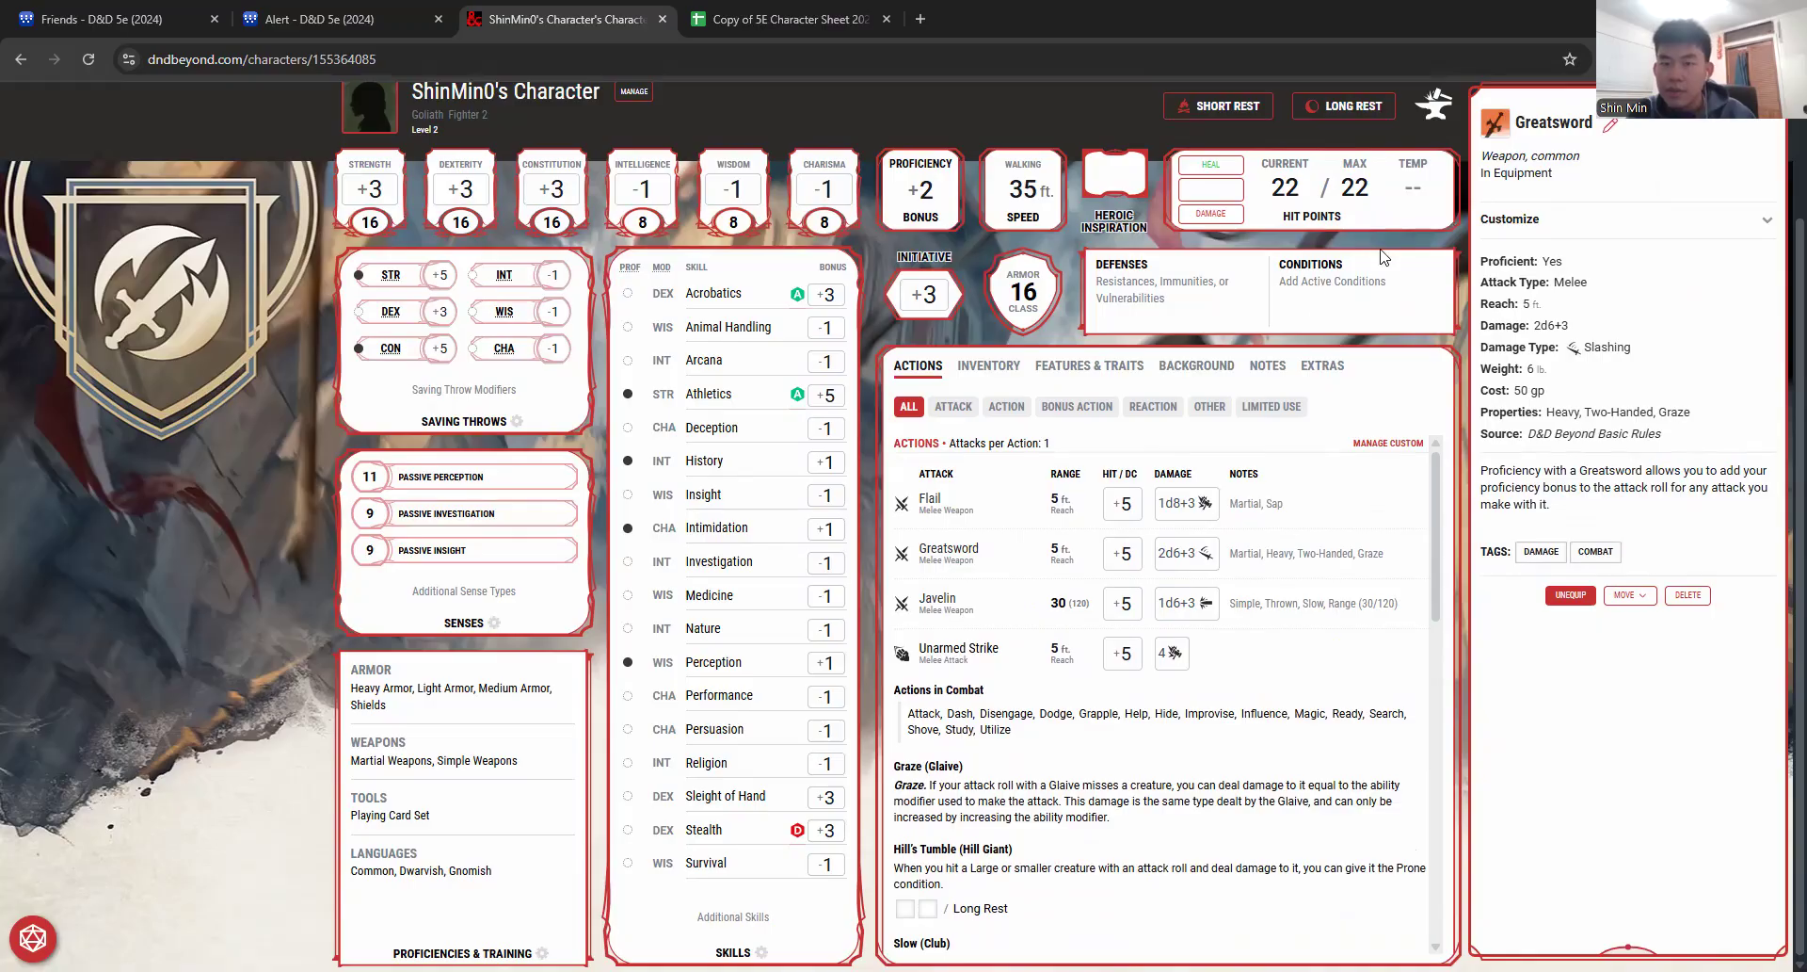
pyautogui.click(985, 367)
pyautogui.click(969, 664)
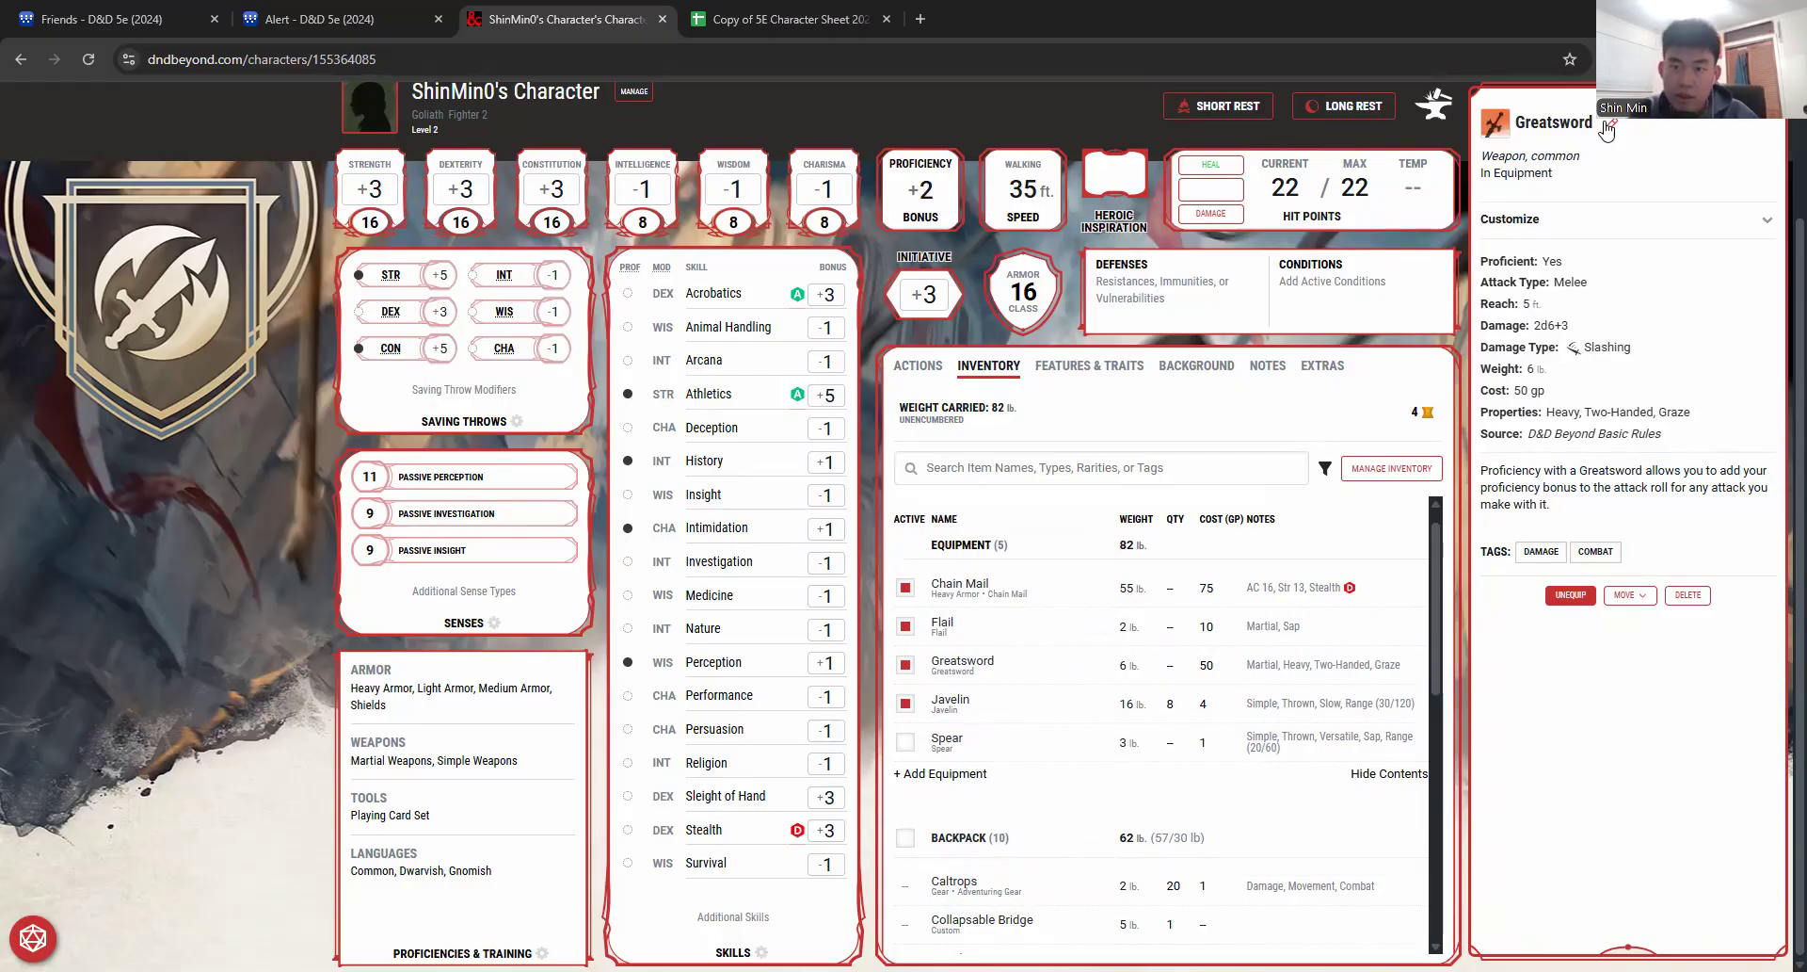
# Step: Switch to the D&D 5e (2024) wiki, go to its home page and open the All Equipment page
pyautogui.click(104, 19)
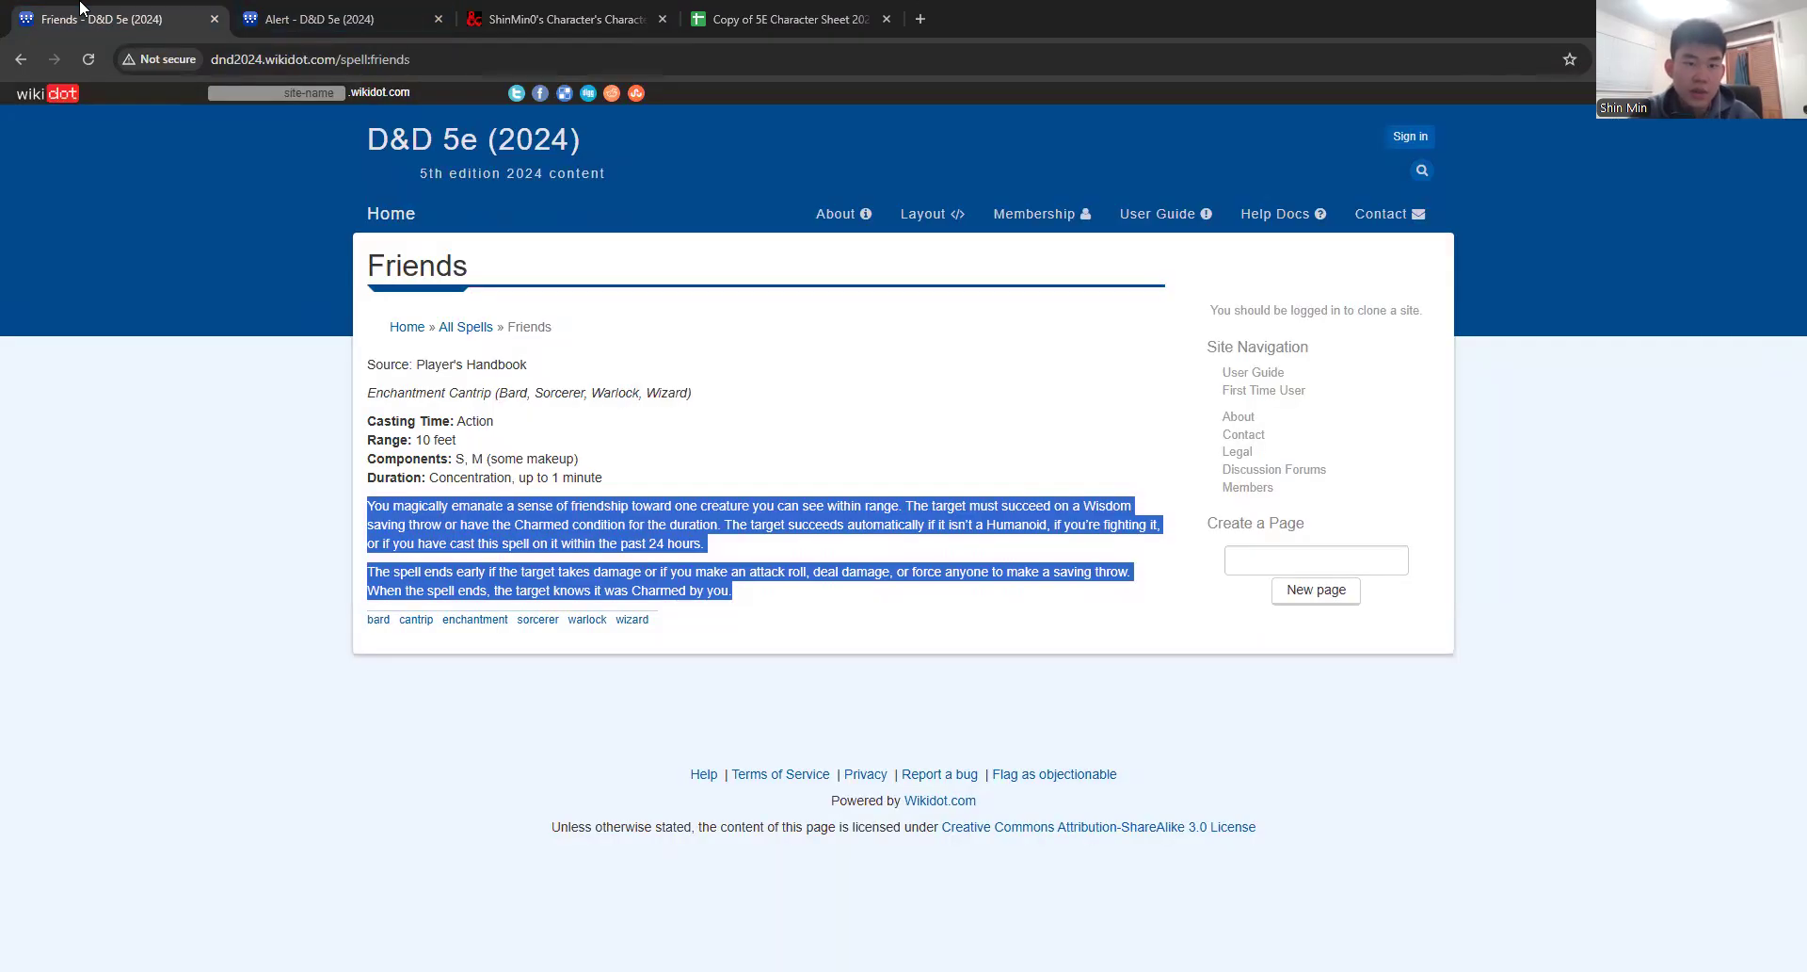
pyautogui.click(379, 215)
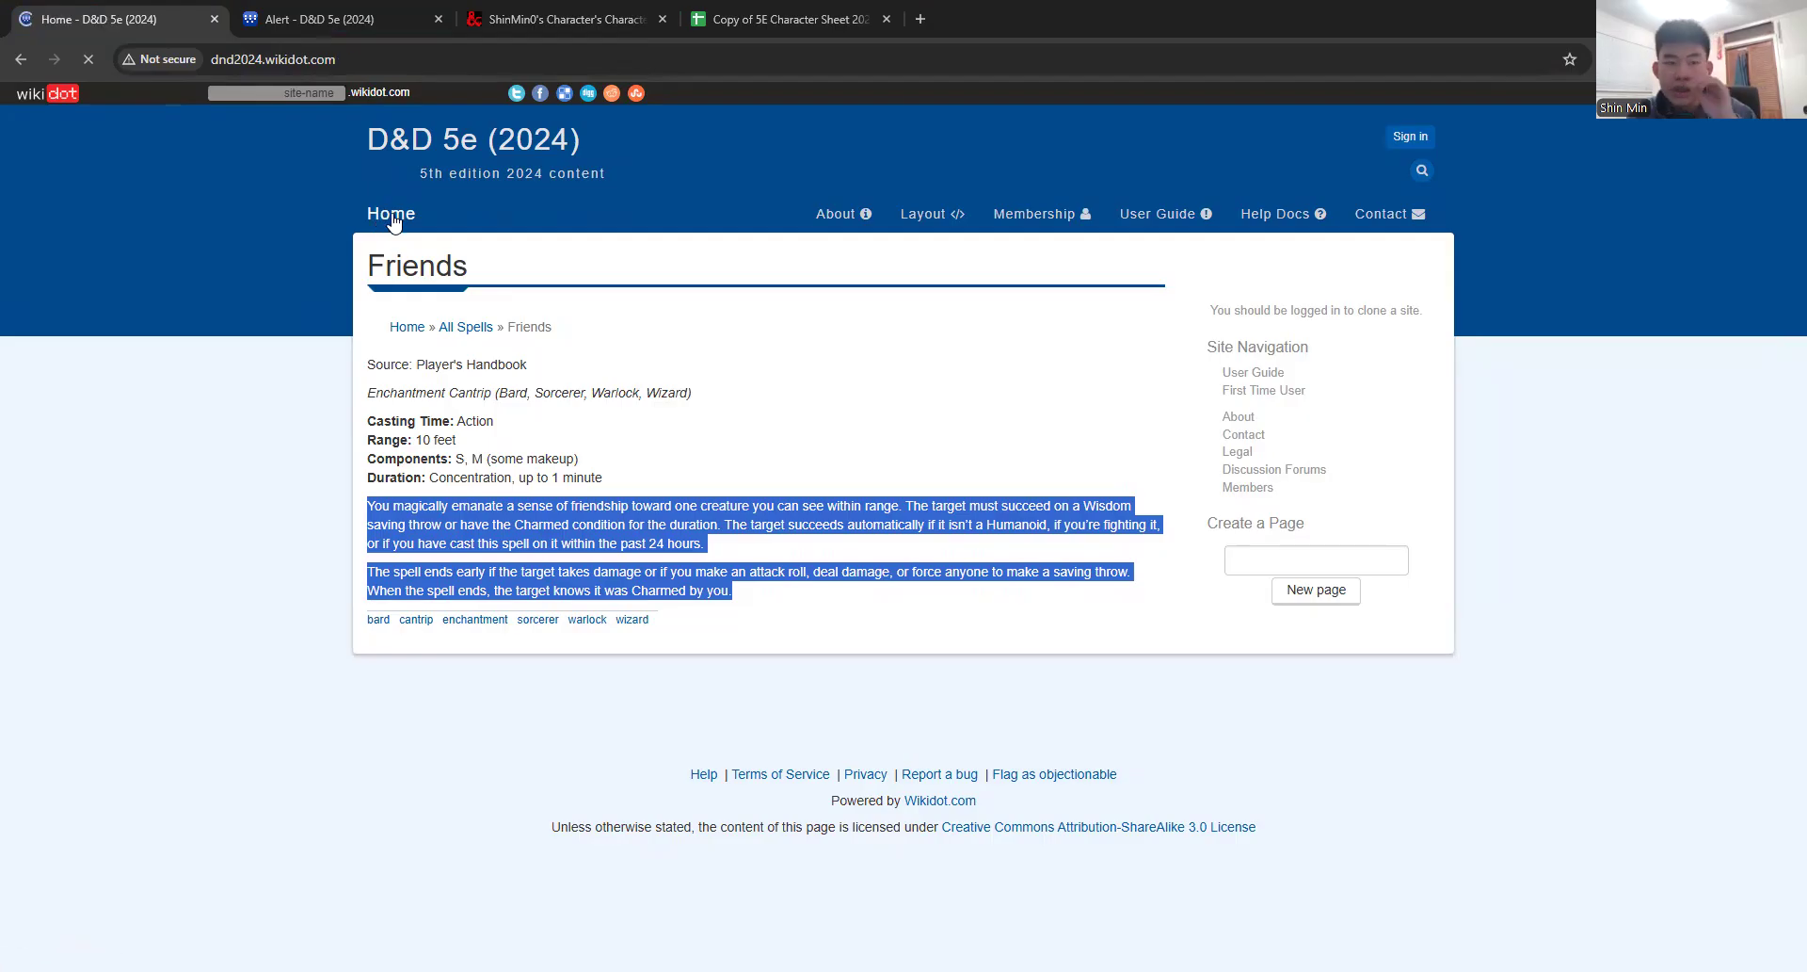
pyautogui.scroll(-2, 657, 482)
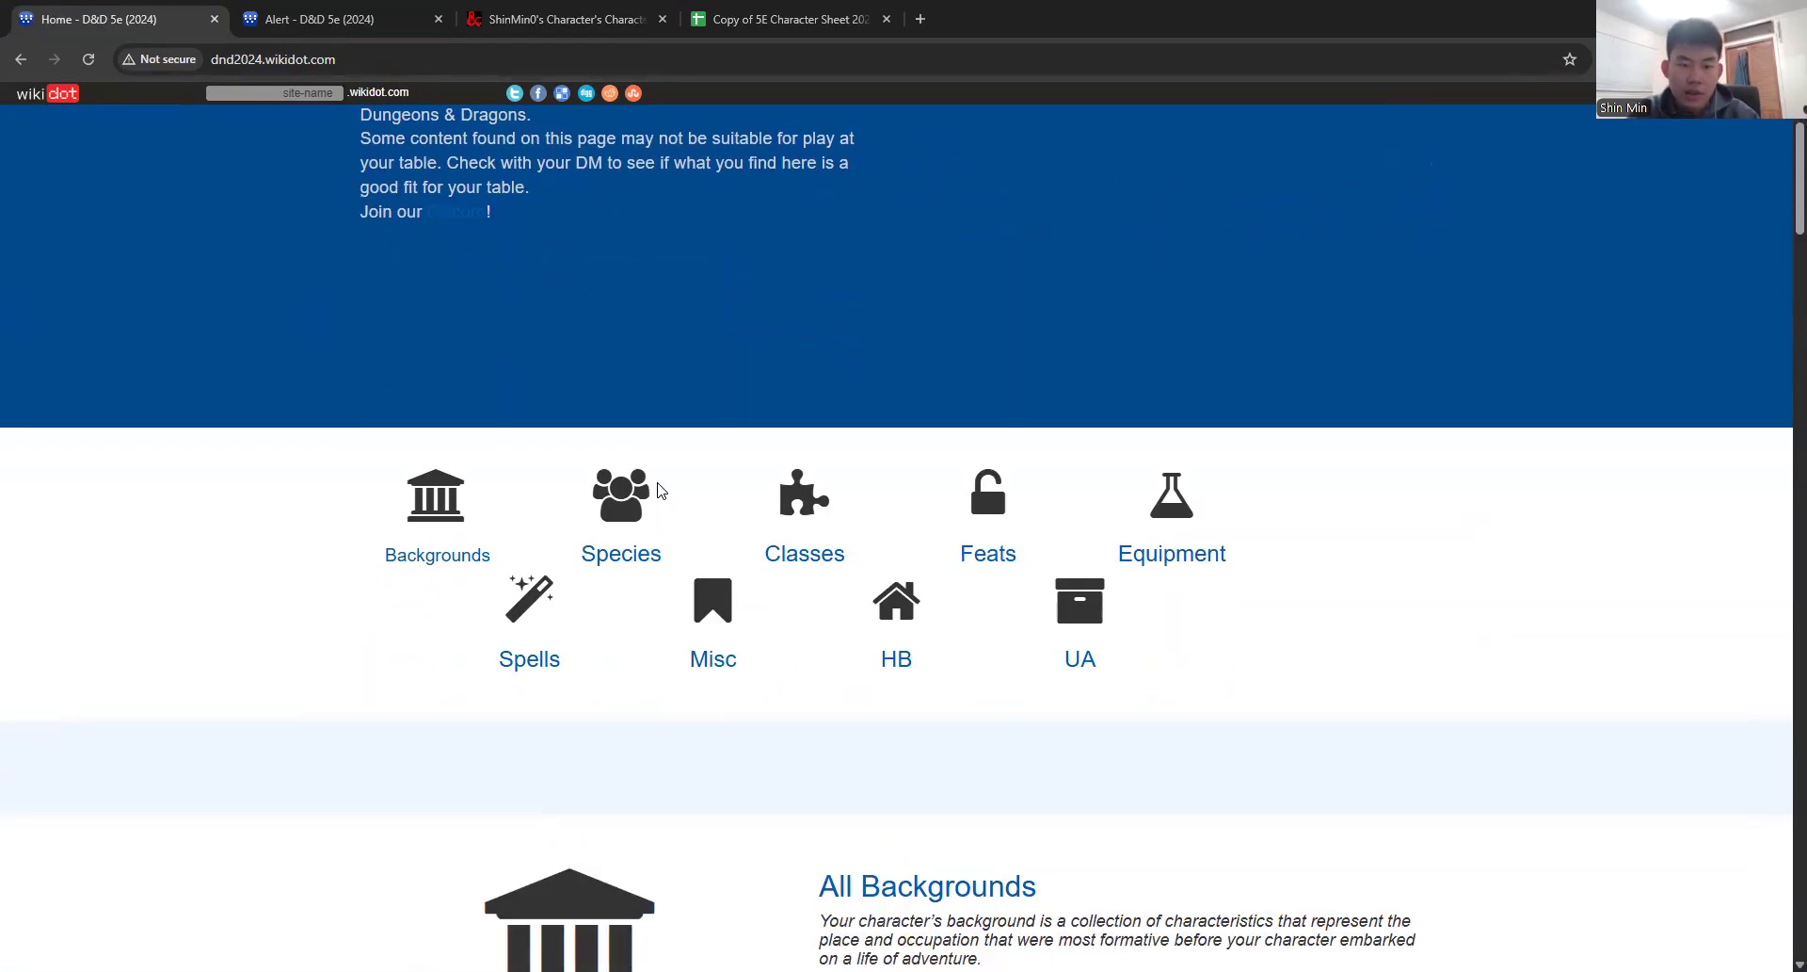
pyautogui.scroll(-1, 789, 650)
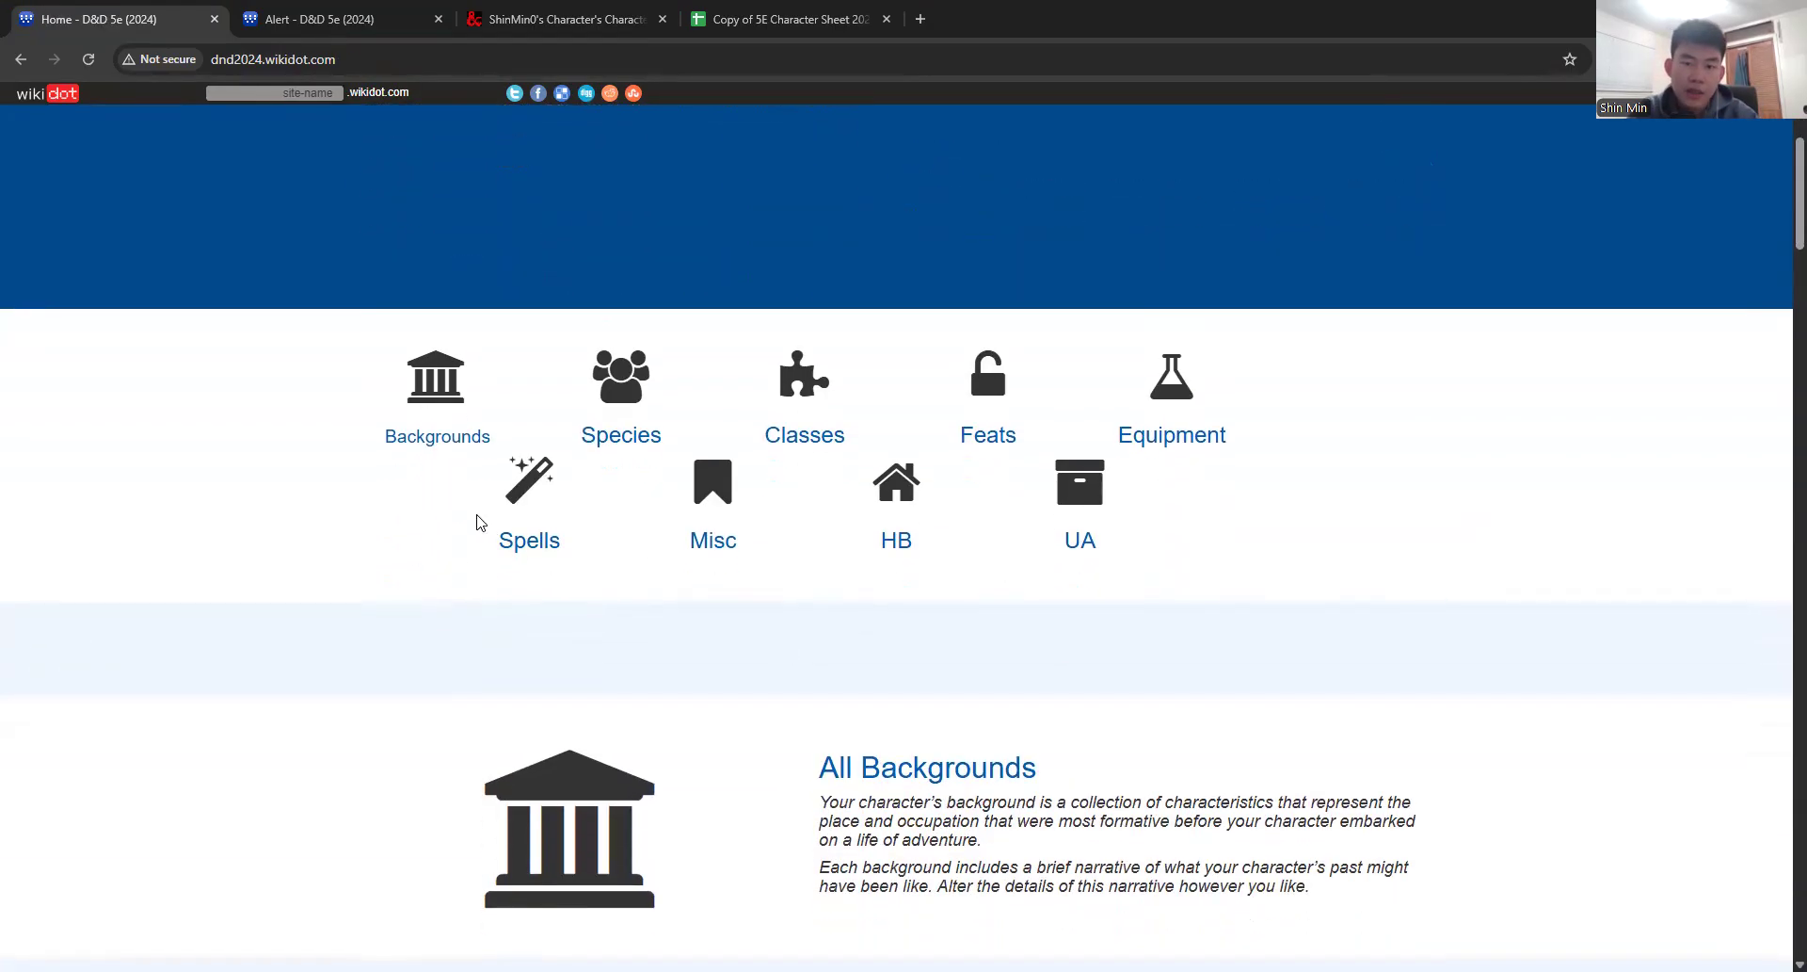
pyautogui.click(1176, 431)
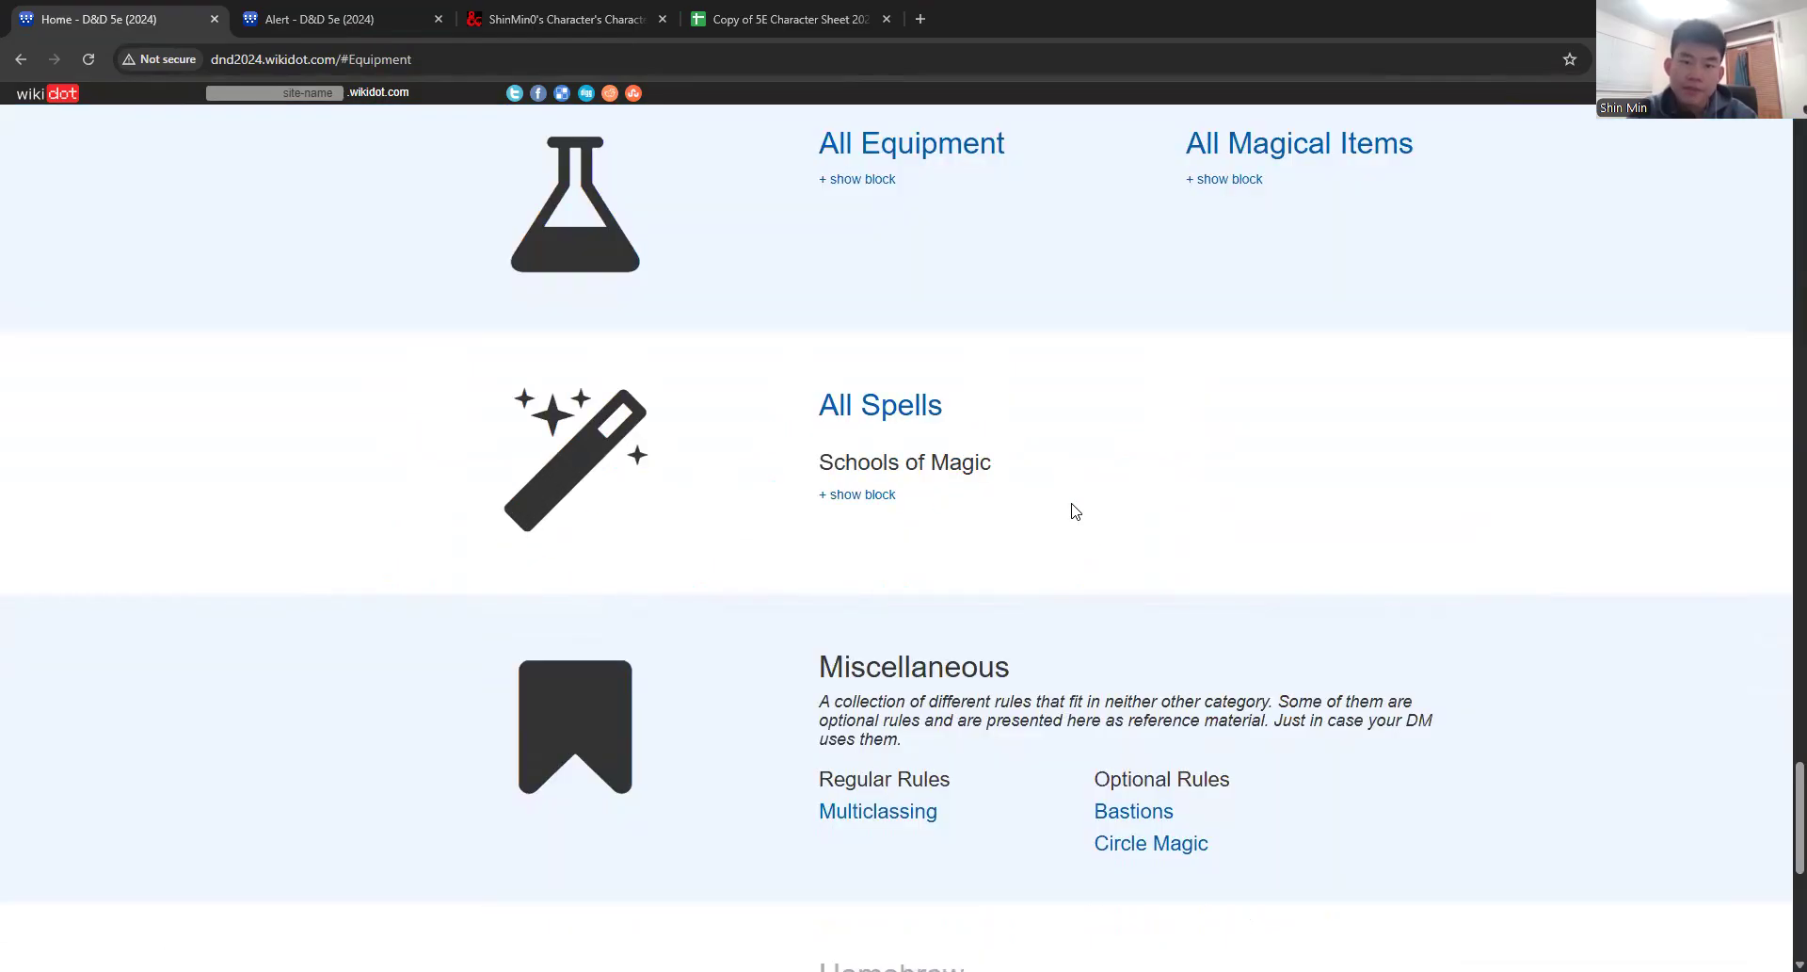
pyautogui.click(912, 161)
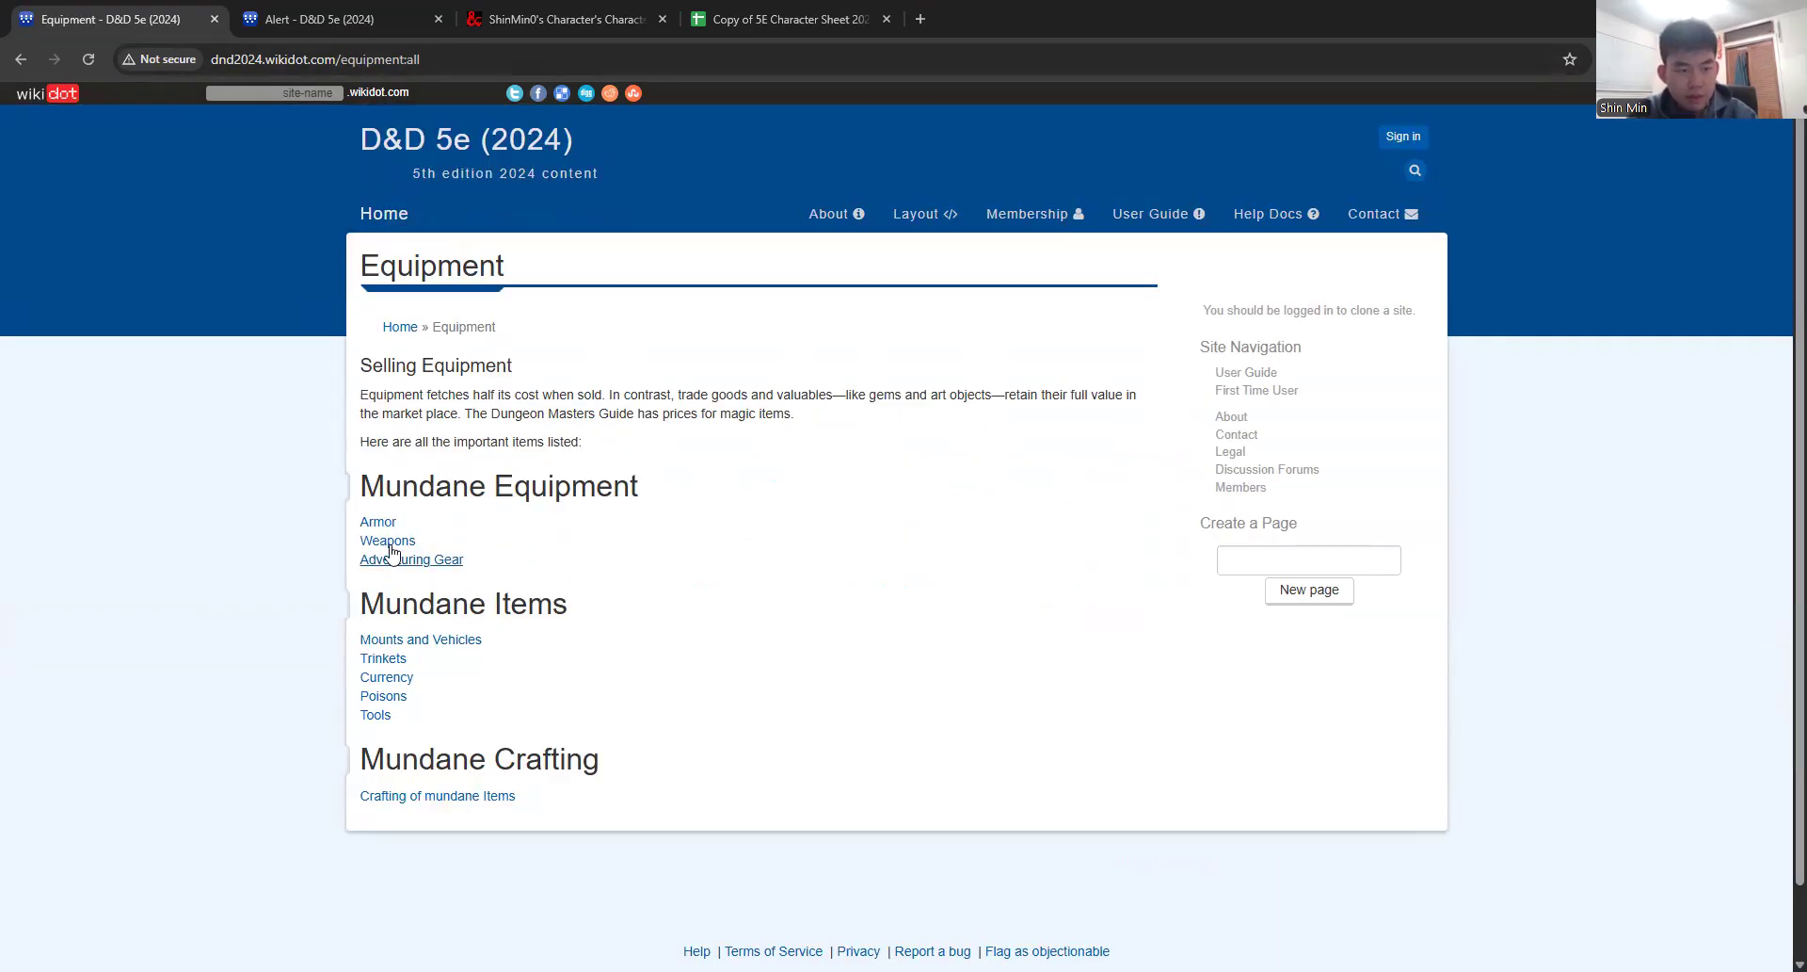
# Step: Open the wiki's Weapons page and copy the description of Sap from the Mastery Properties table
pyautogui.click(389, 544)
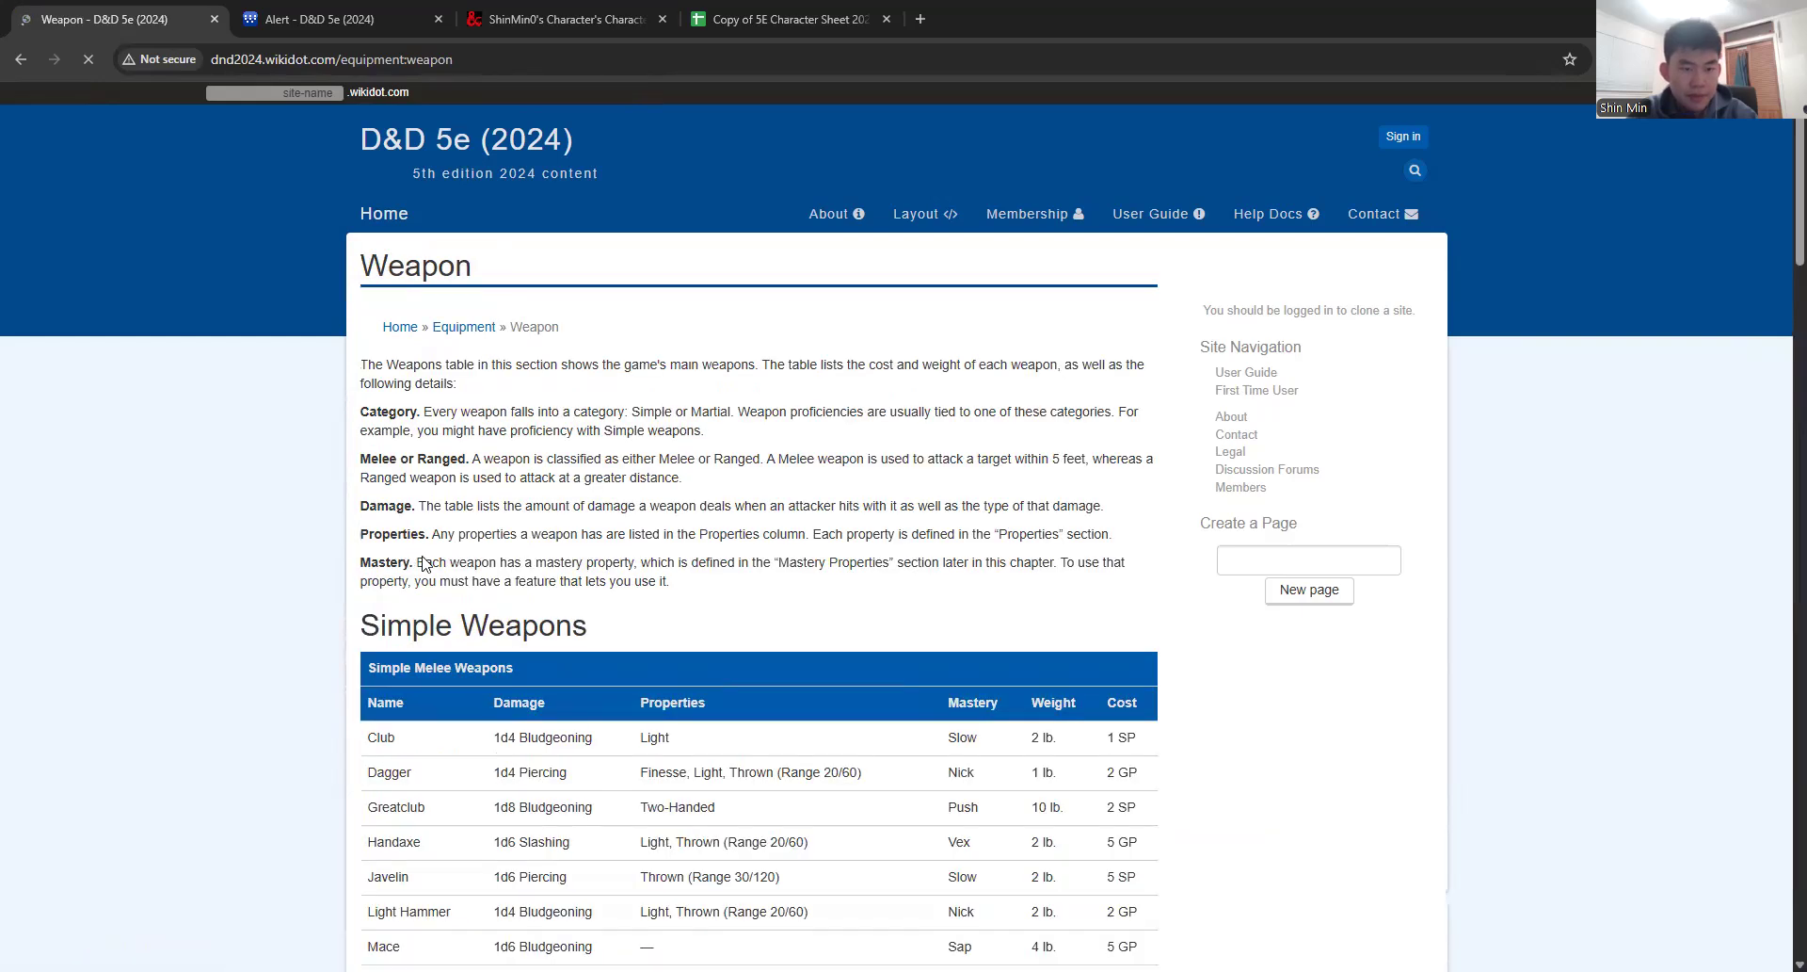
pyautogui.scroll(-4, 539, 695)
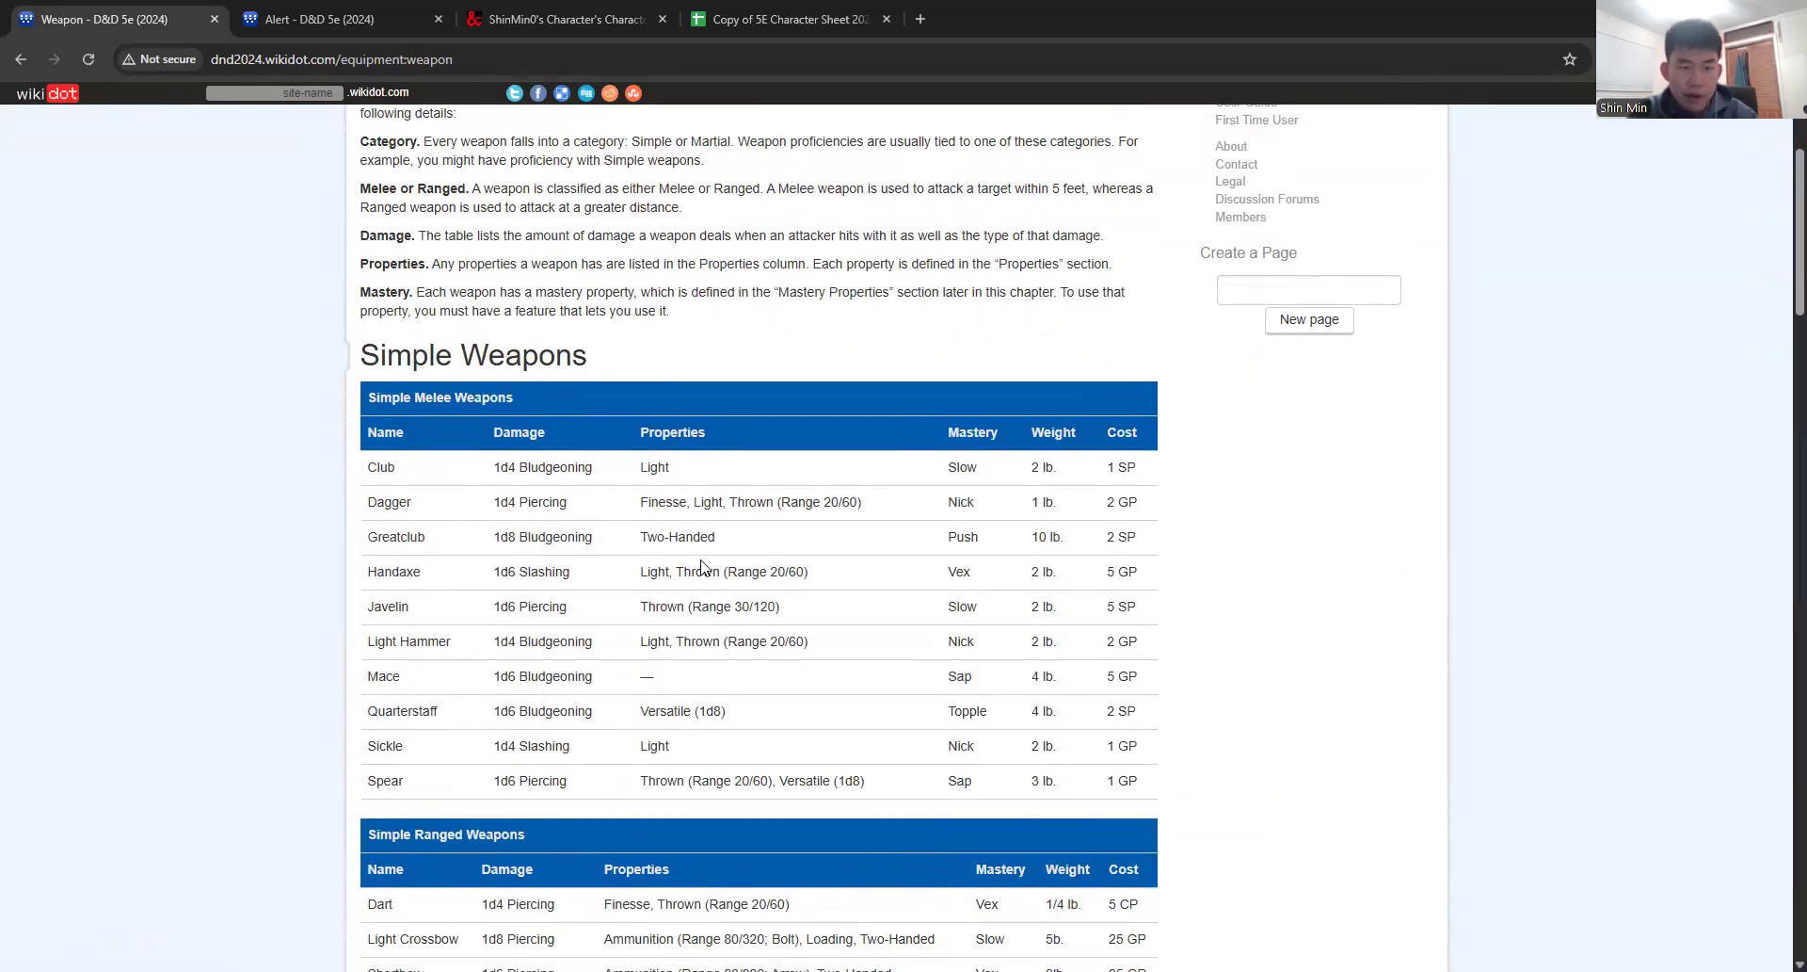
pyautogui.scroll(2, 701, 566)
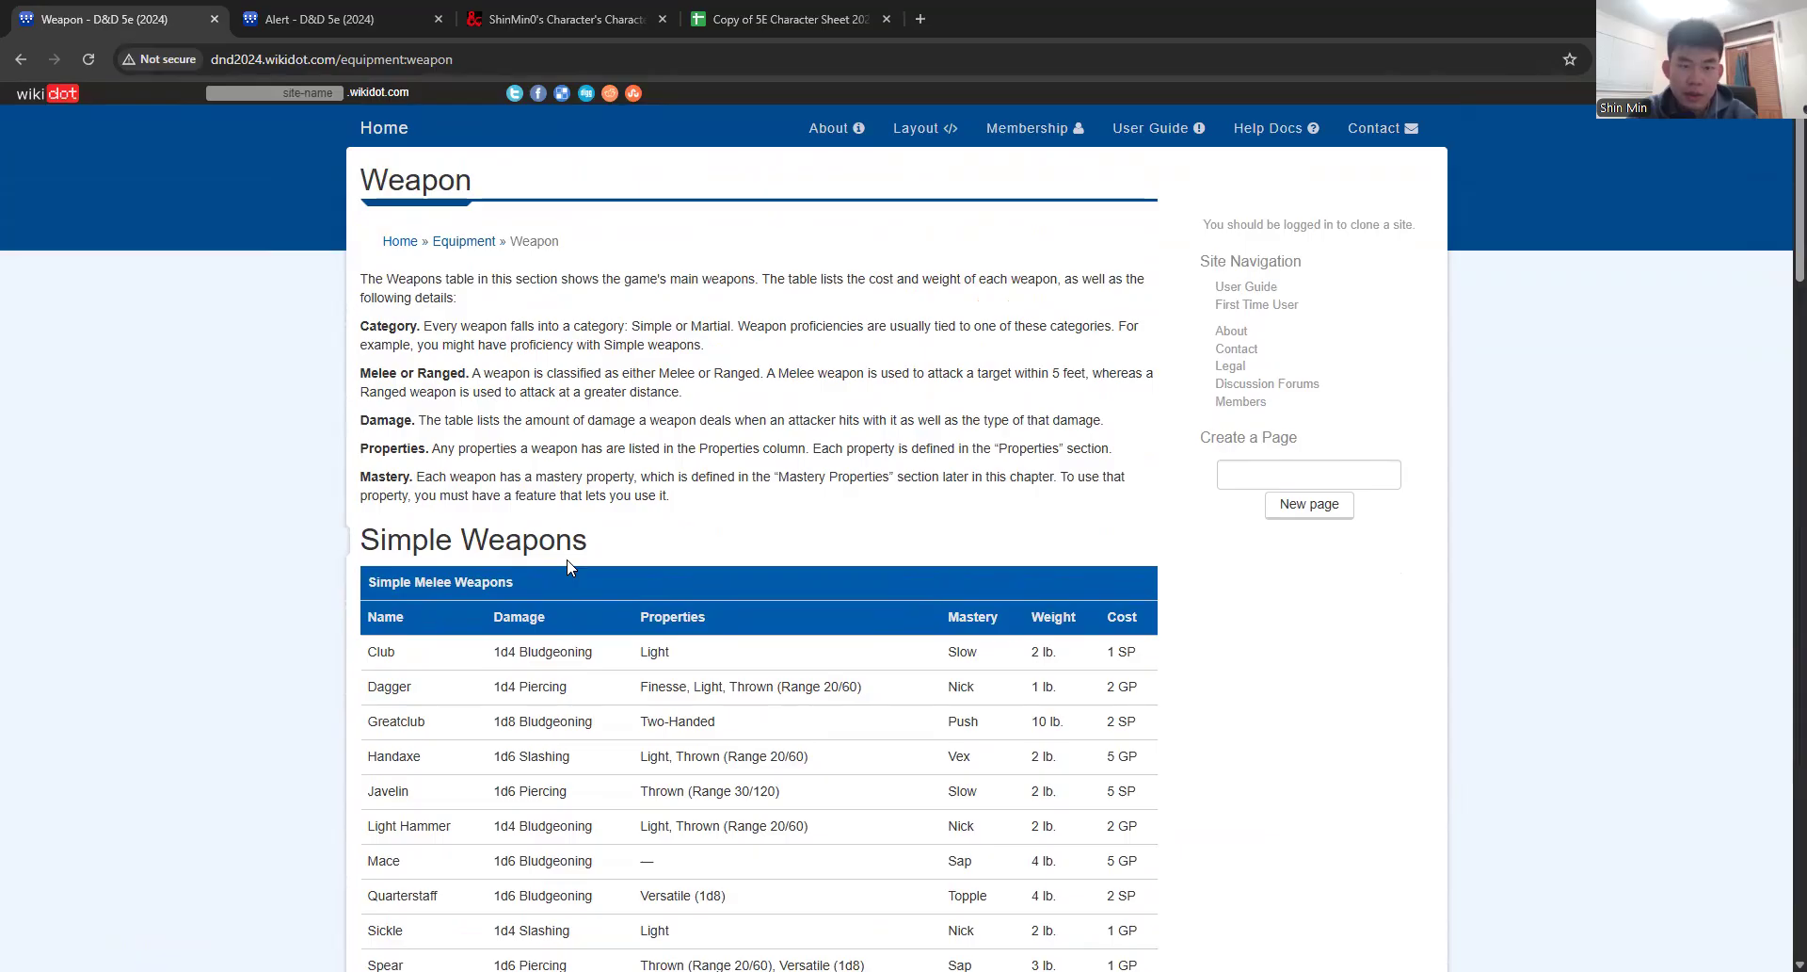
pyautogui.scroll(-20, 570, 565)
pyautogui.scroll(-13, 568, 566)
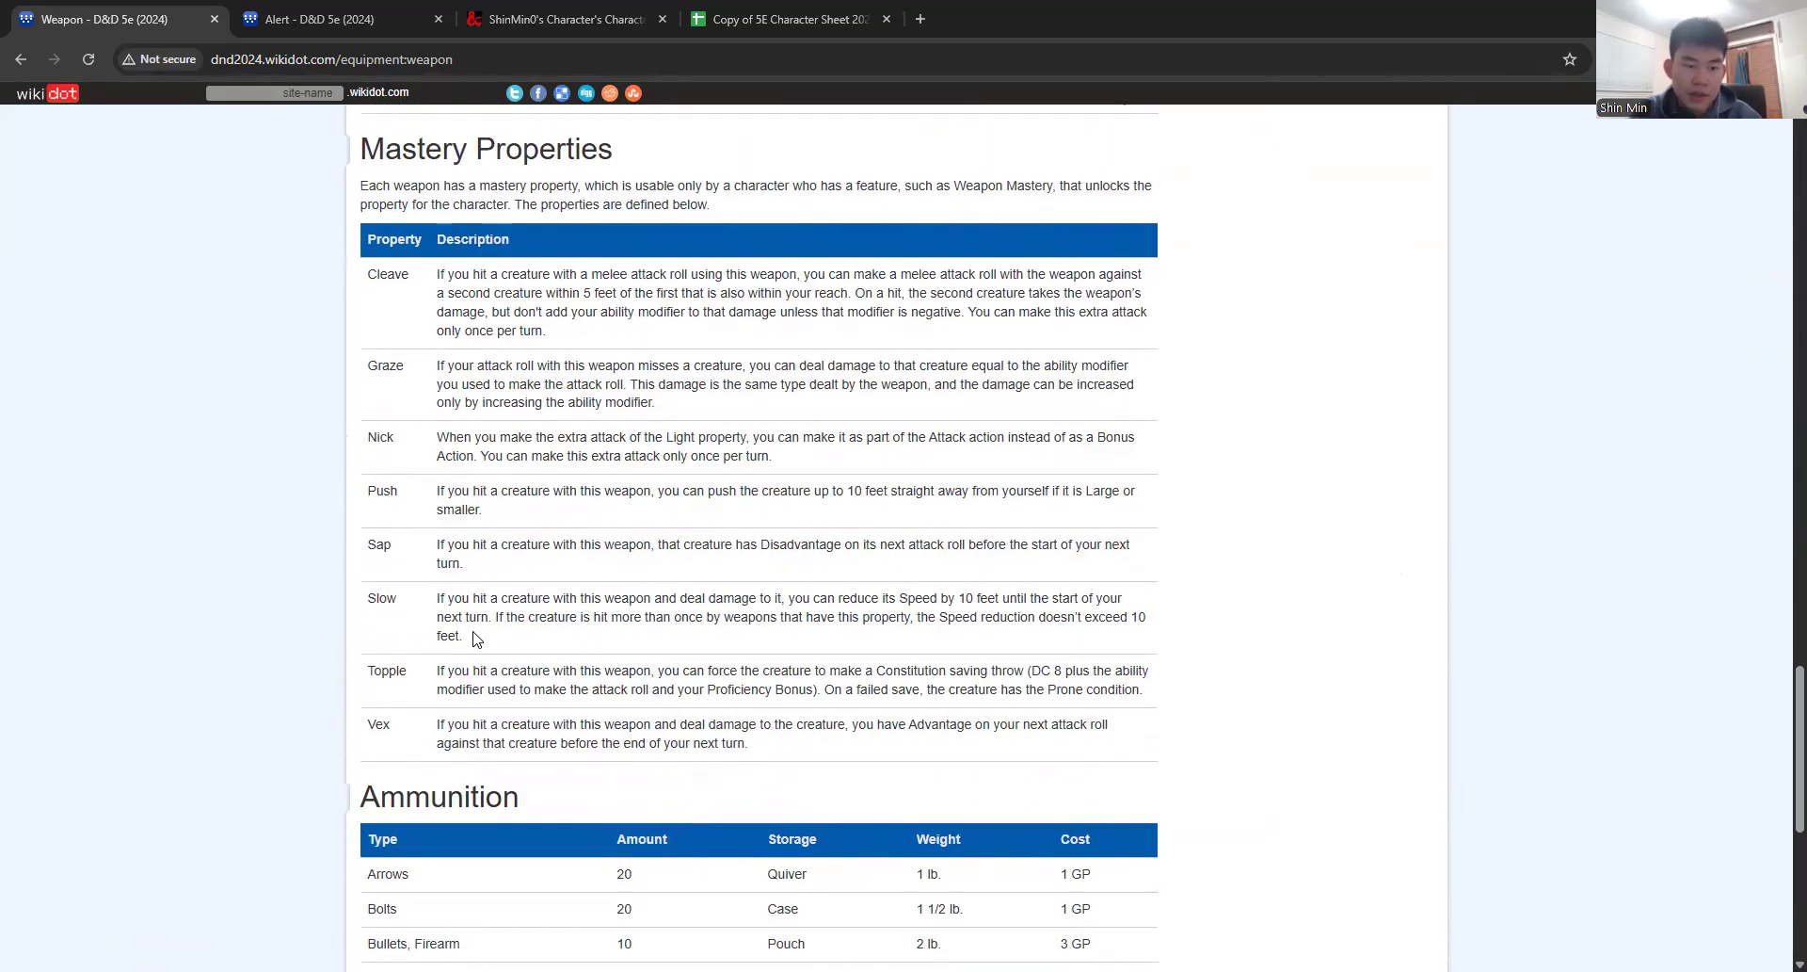
pyautogui.tripleClick(488, 575)
pyautogui.hotkey('ctrl', 'c')
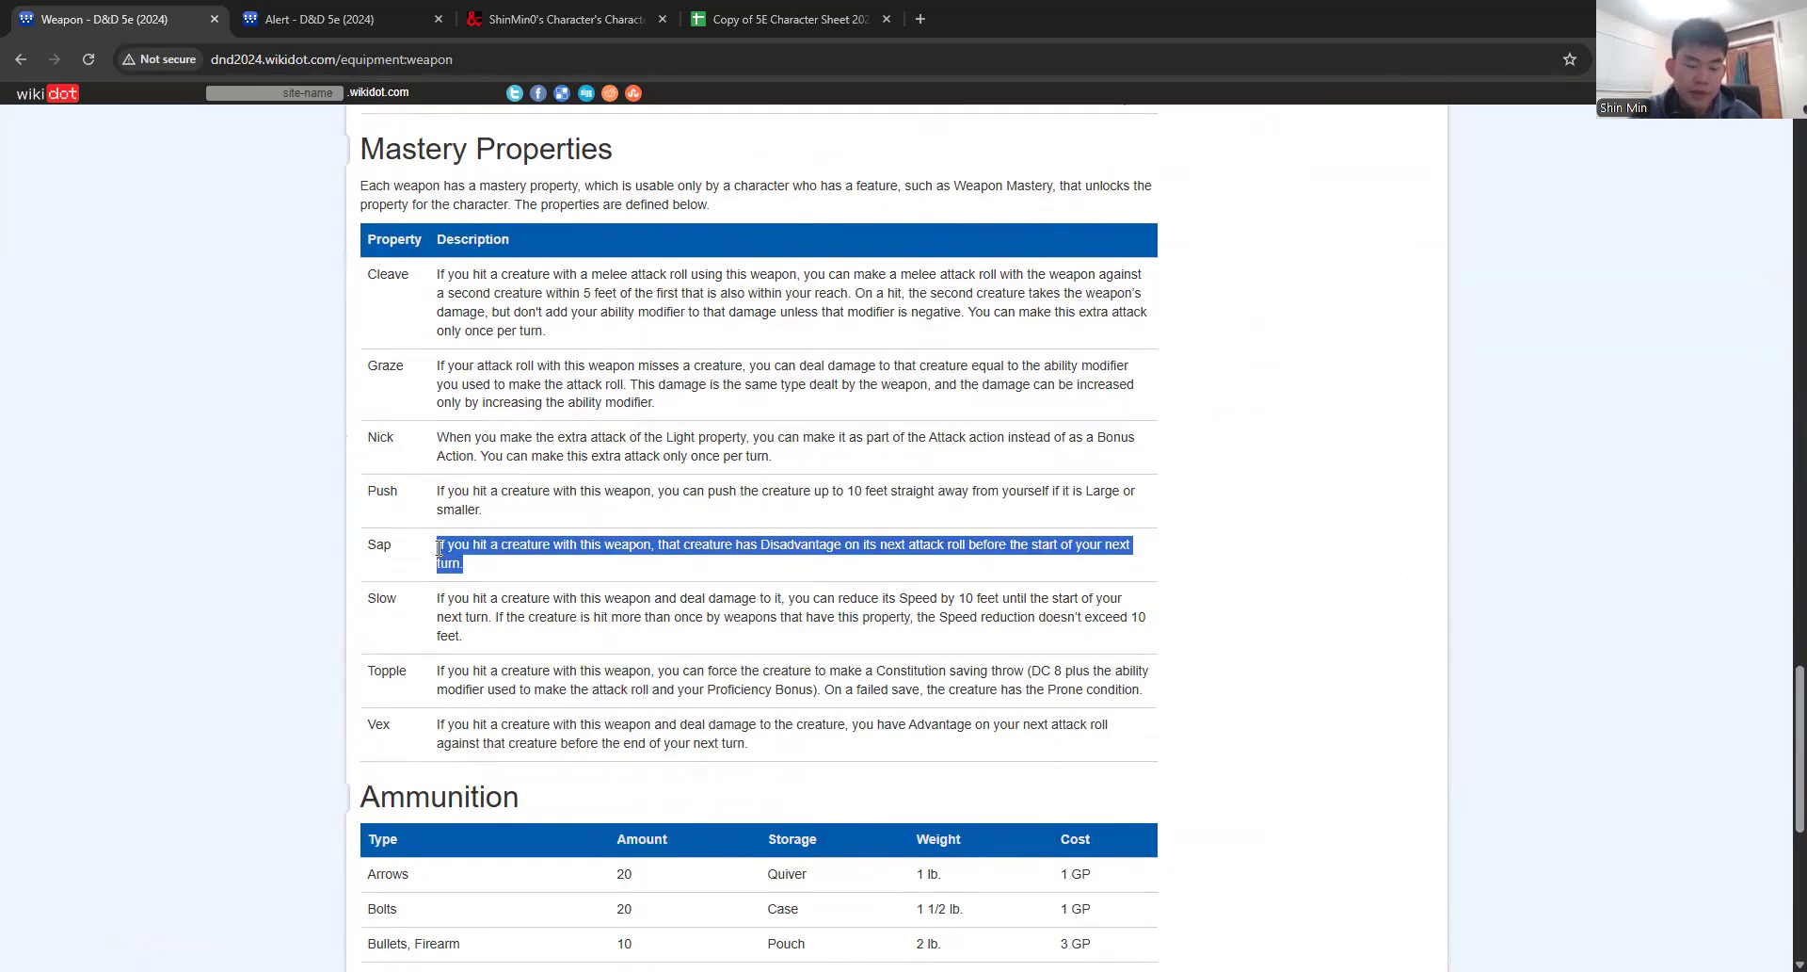
# Step: Switch to the Google Sheets character sheet, append the copied description to the Flail's Sap note and make the word Sap bold
pyautogui.click(596, 11)
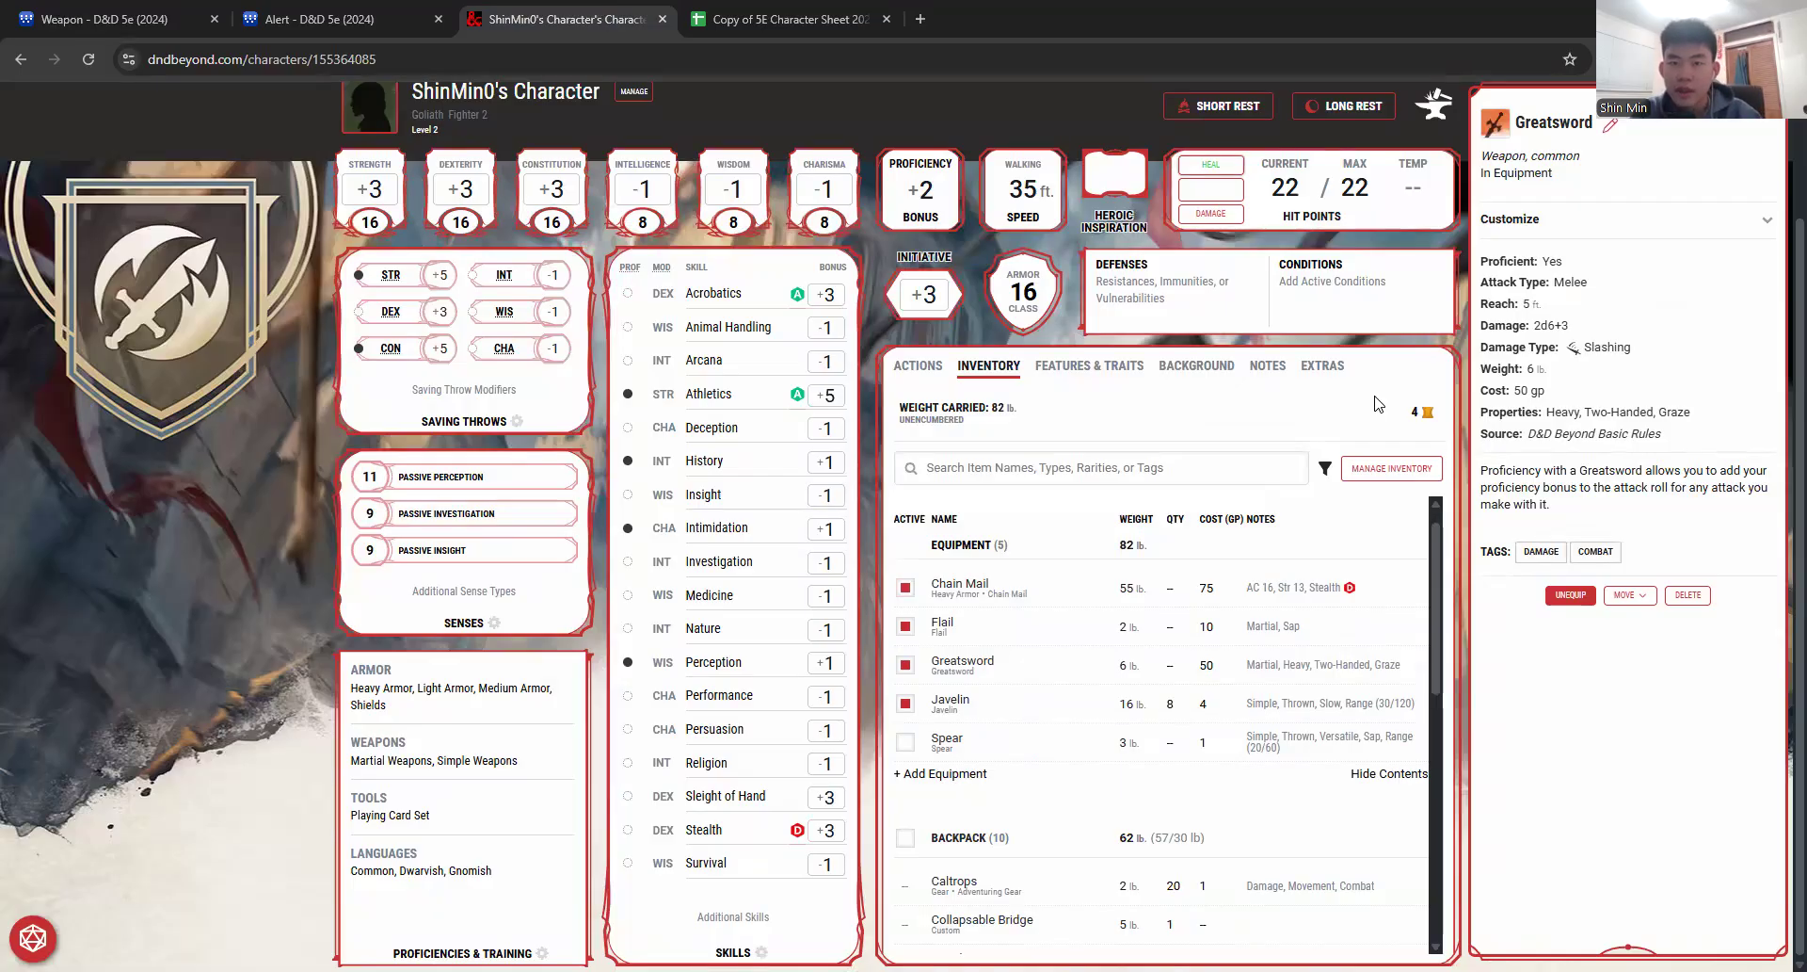
pyautogui.hotkey('ctrl', 'Tab')
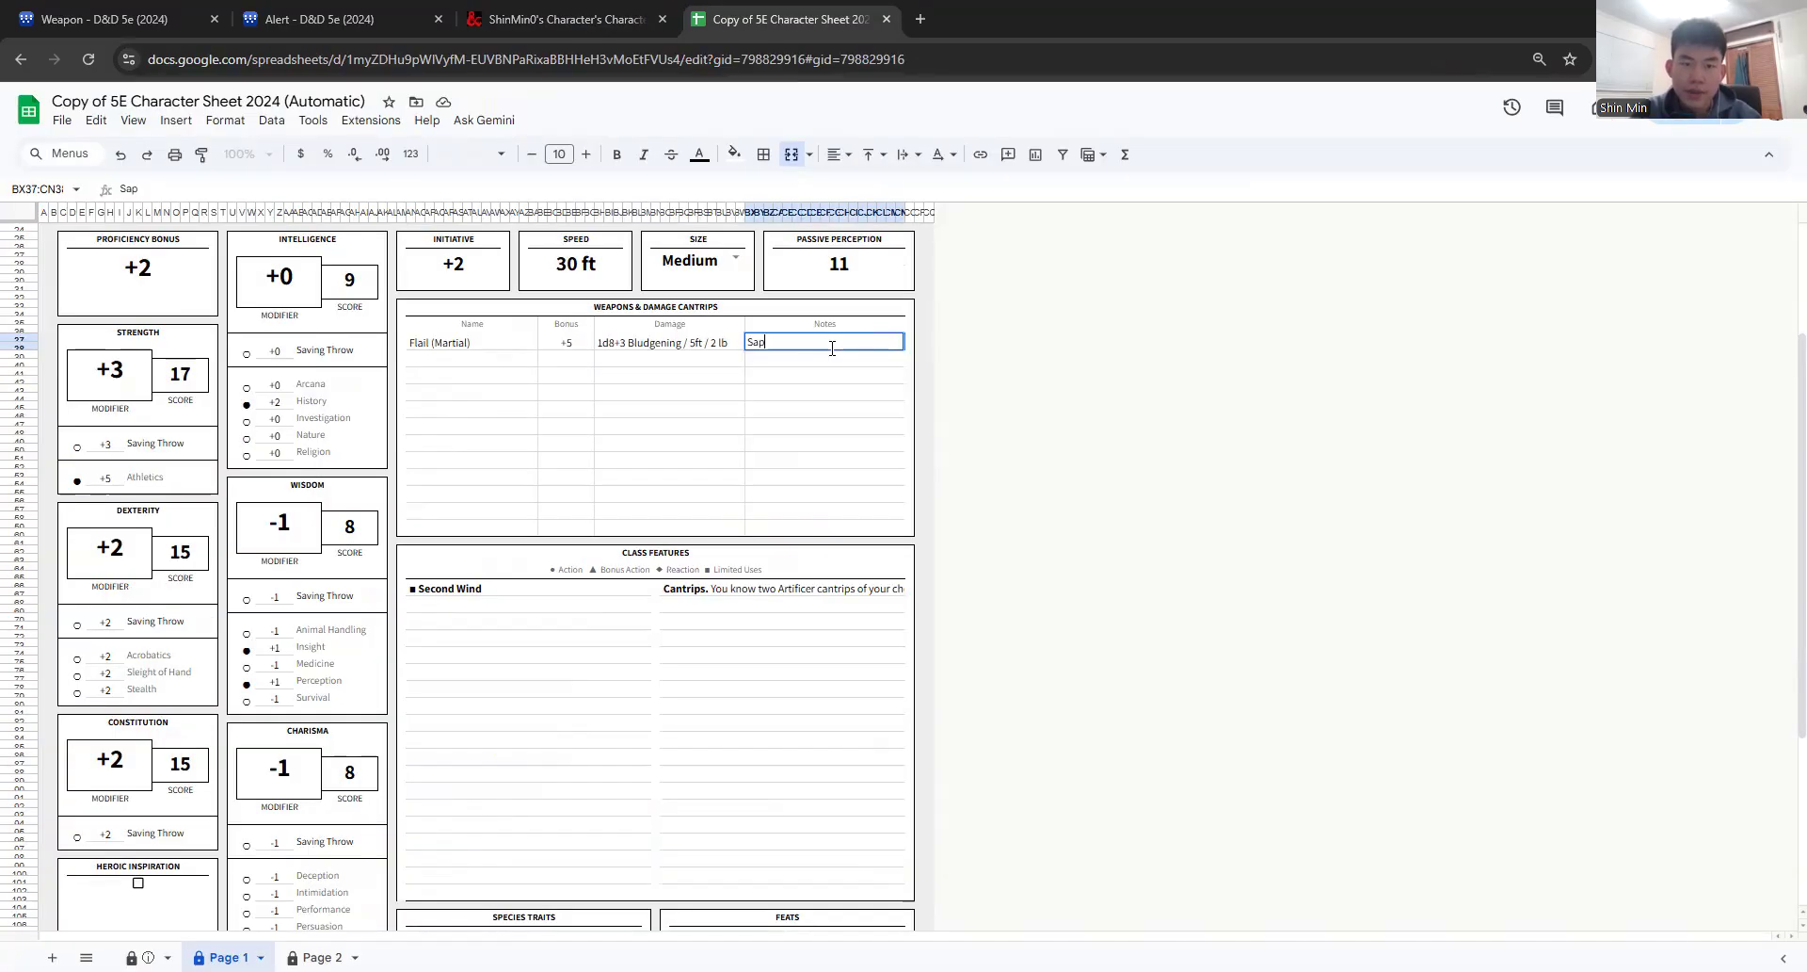
pyautogui.hotkey('ctrl', 'v')
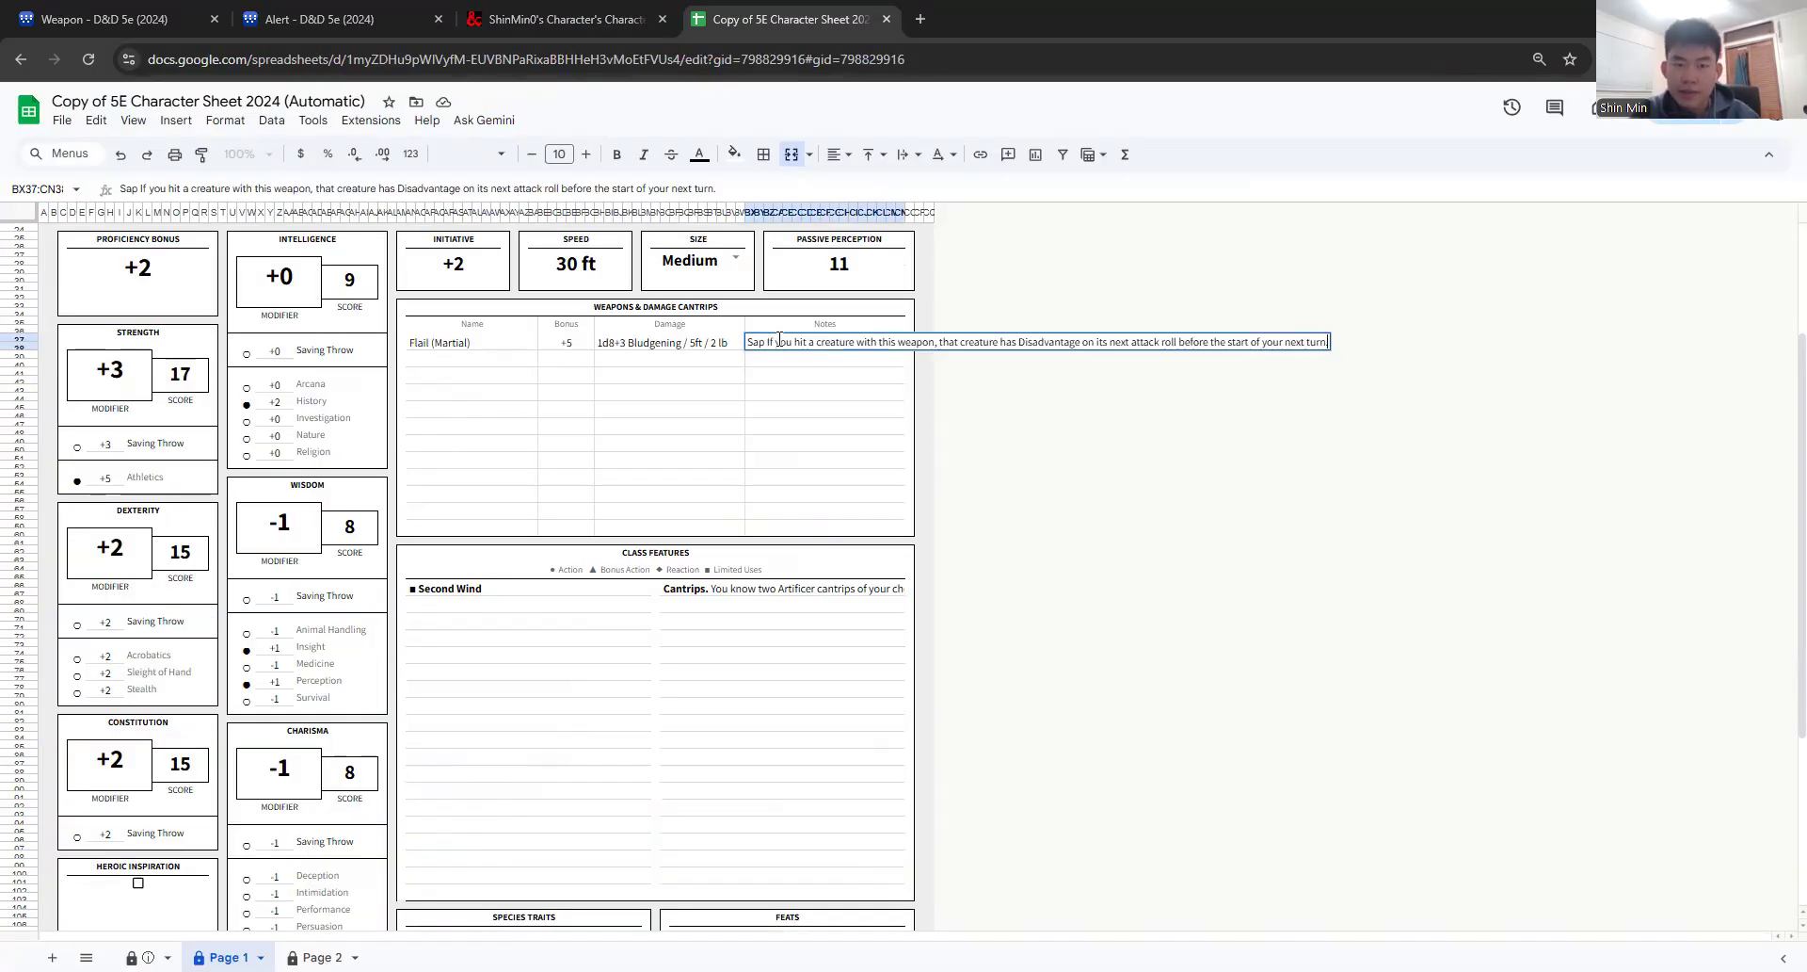
pyautogui.doubleClick(758, 343)
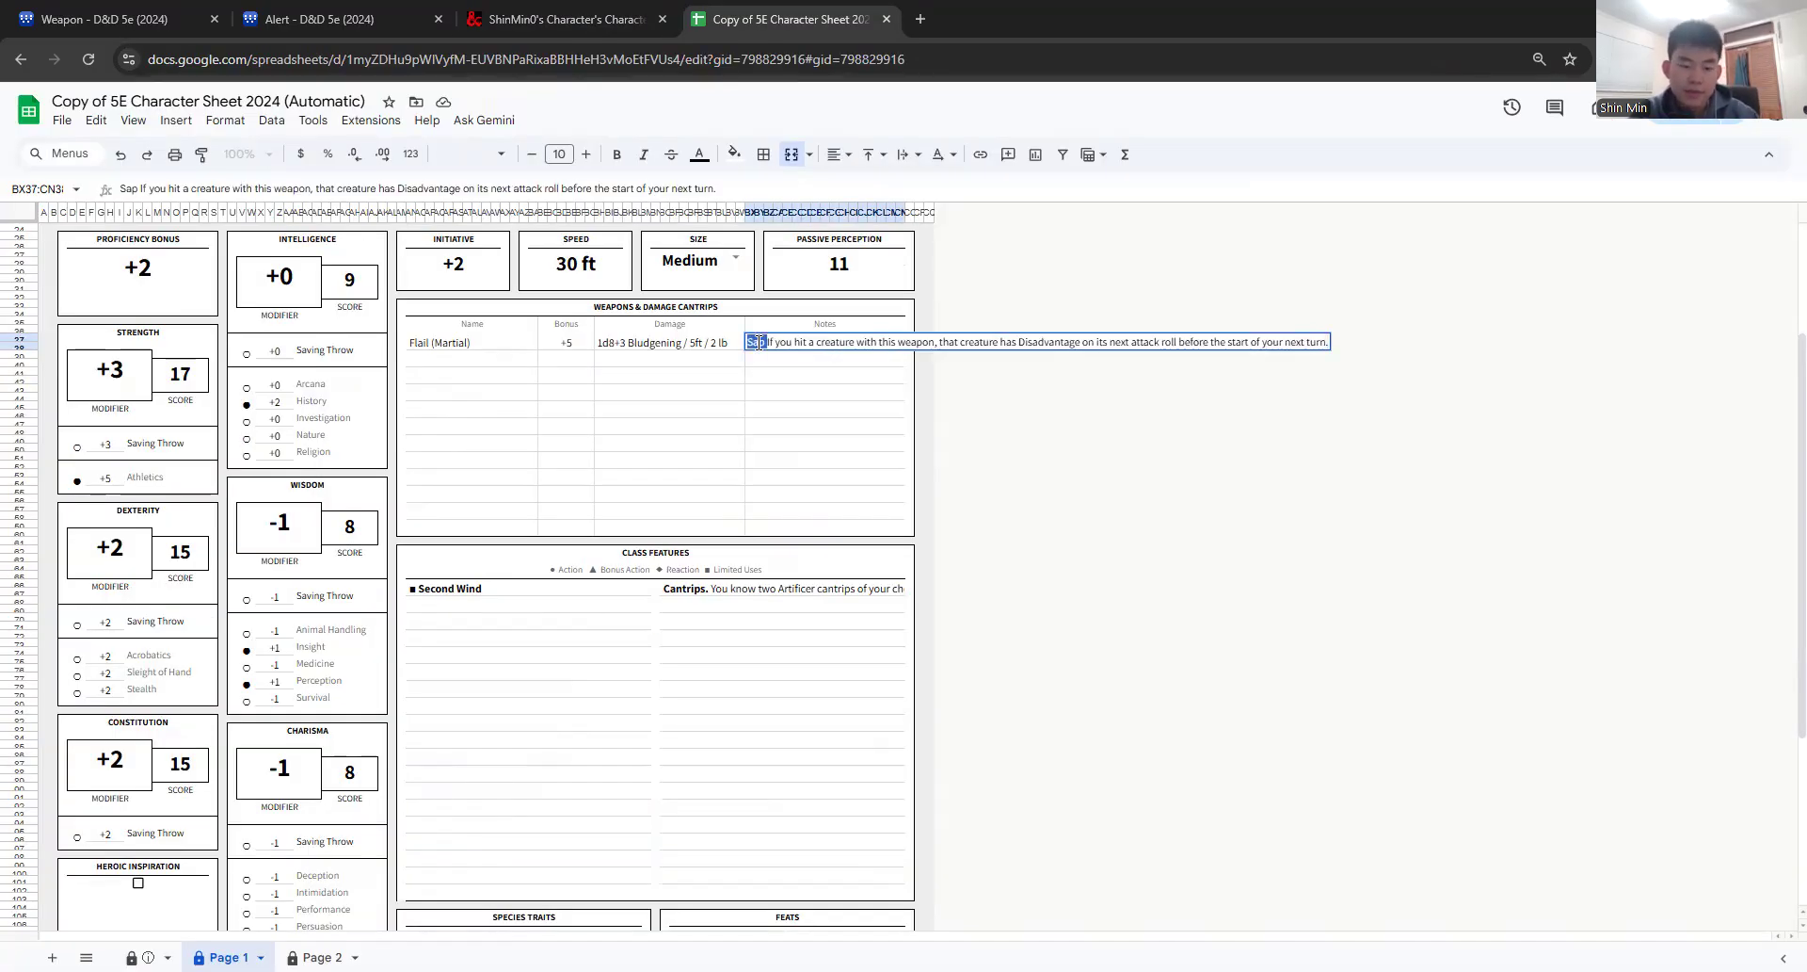
pyautogui.hotkey('ctrl', 'b')
pyautogui.click(796, 386)
pyautogui.click(485, 363)
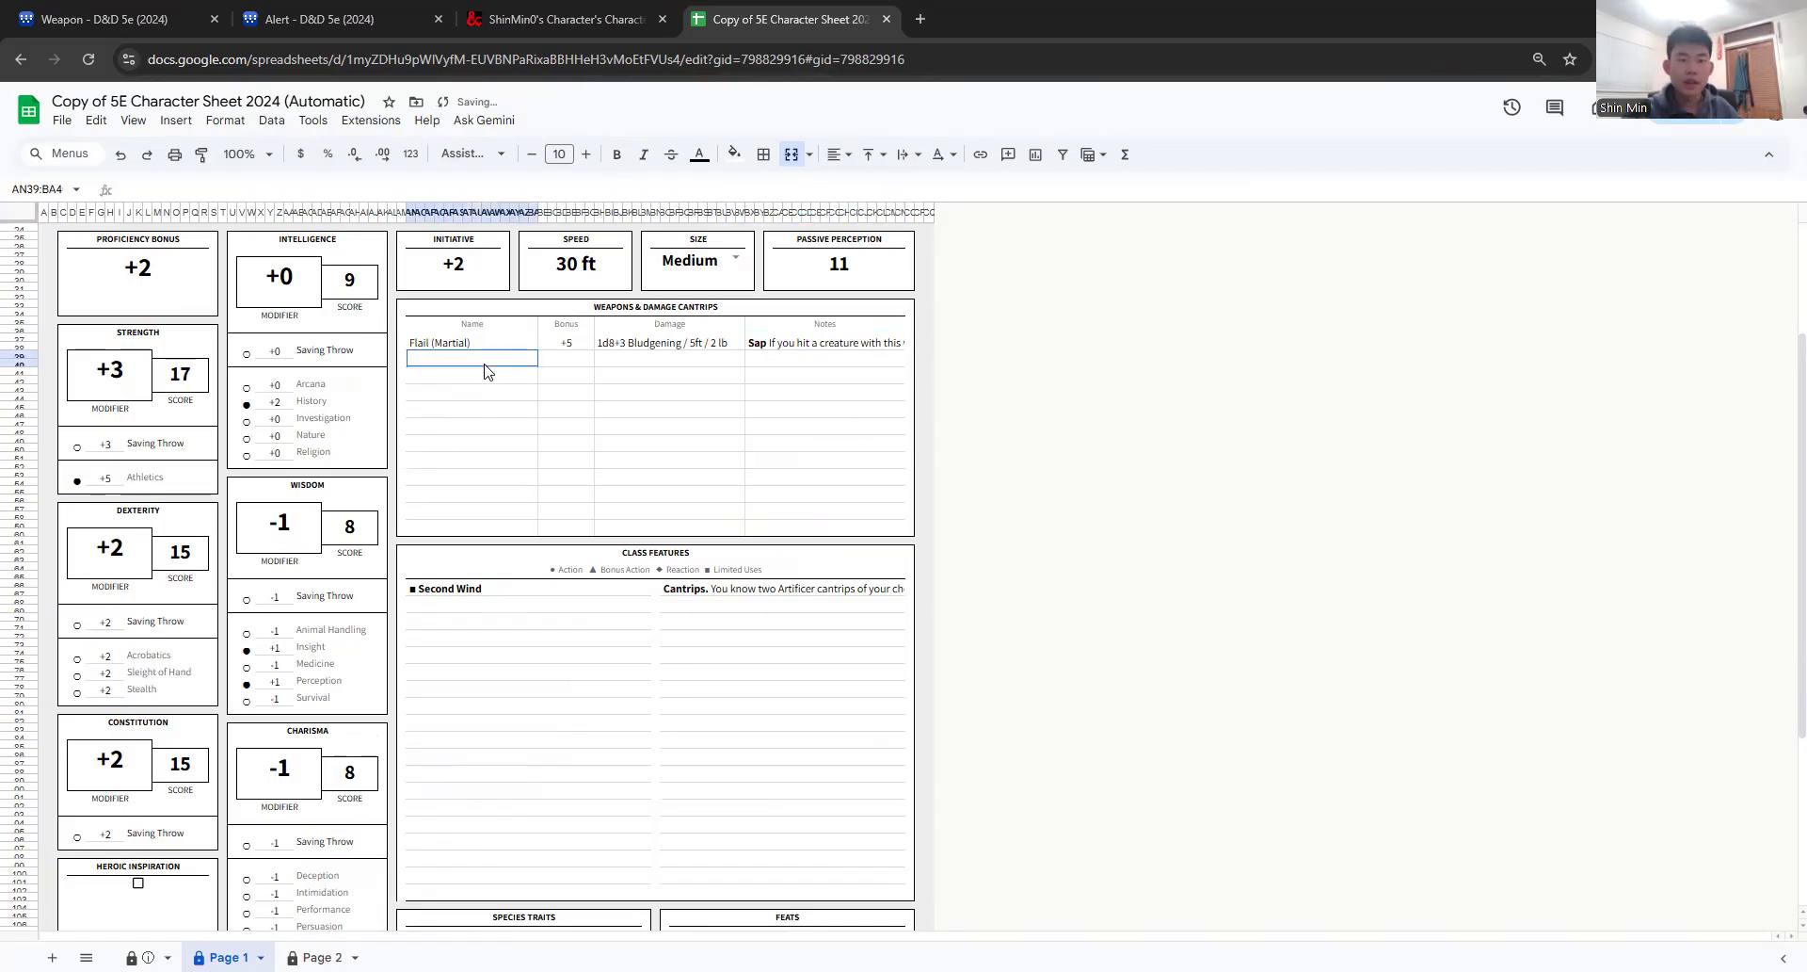
# Step: Switch to D&D Beyond and check the Javelin's properties and range in the character's inventory
pyautogui.click(337, 13)
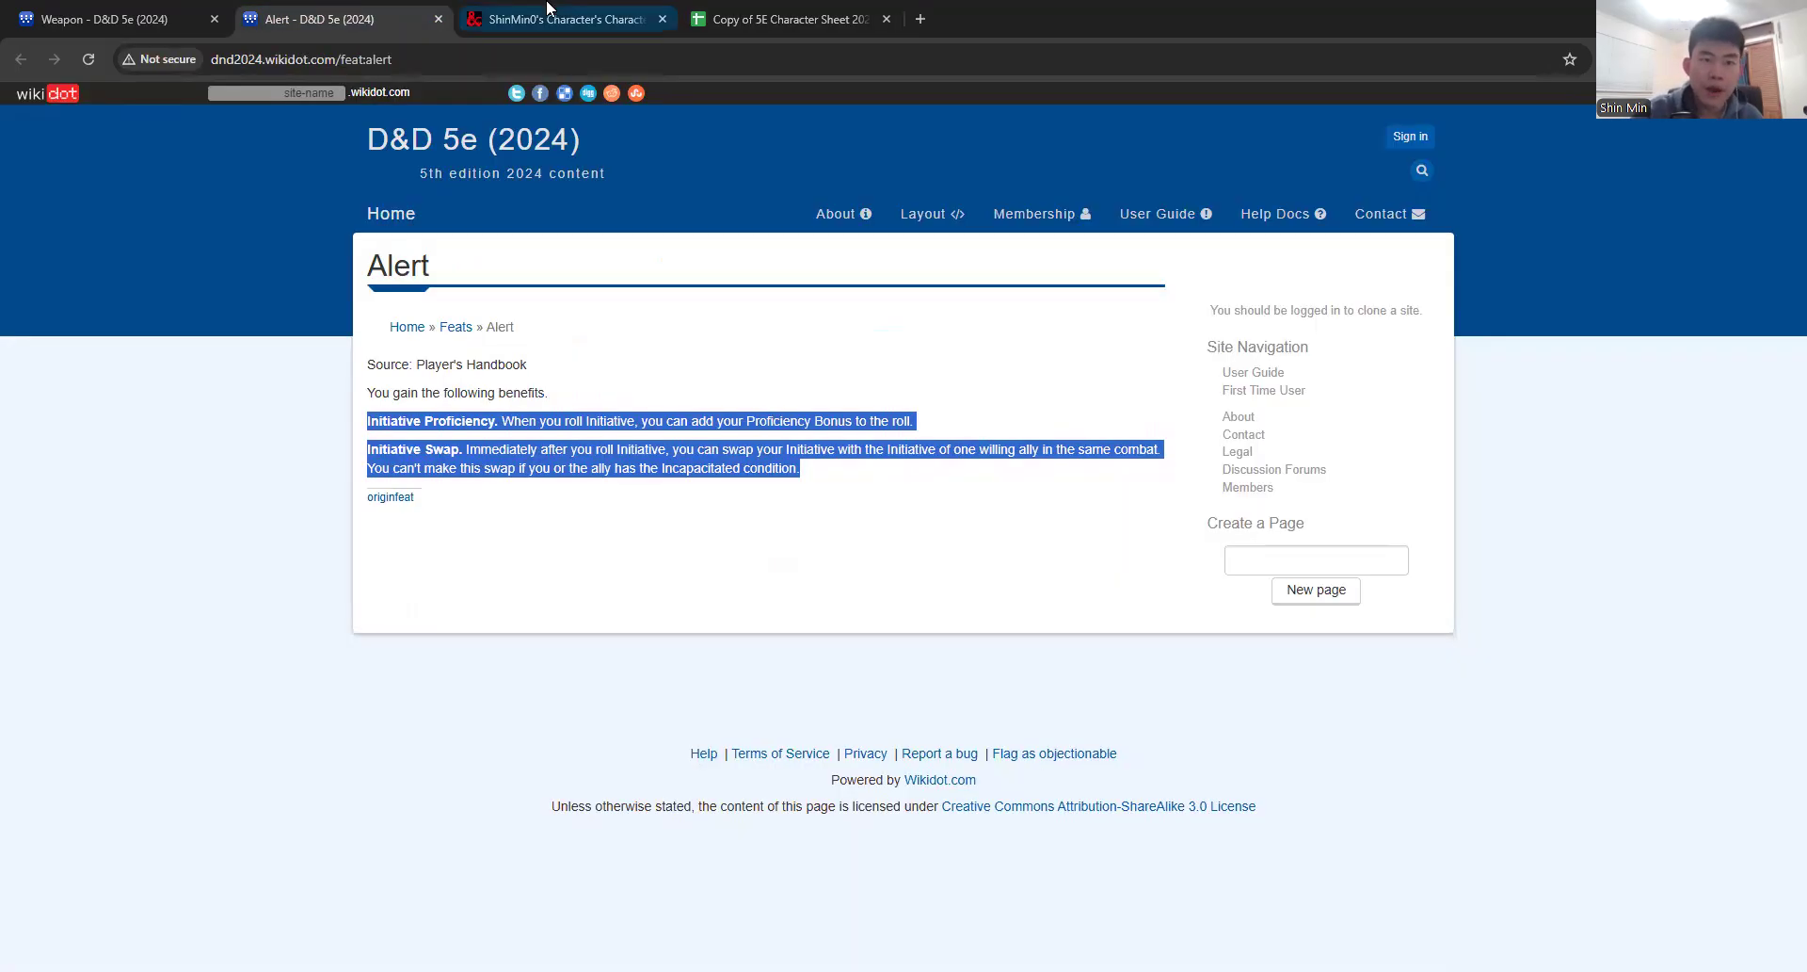
pyautogui.click(547, 8)
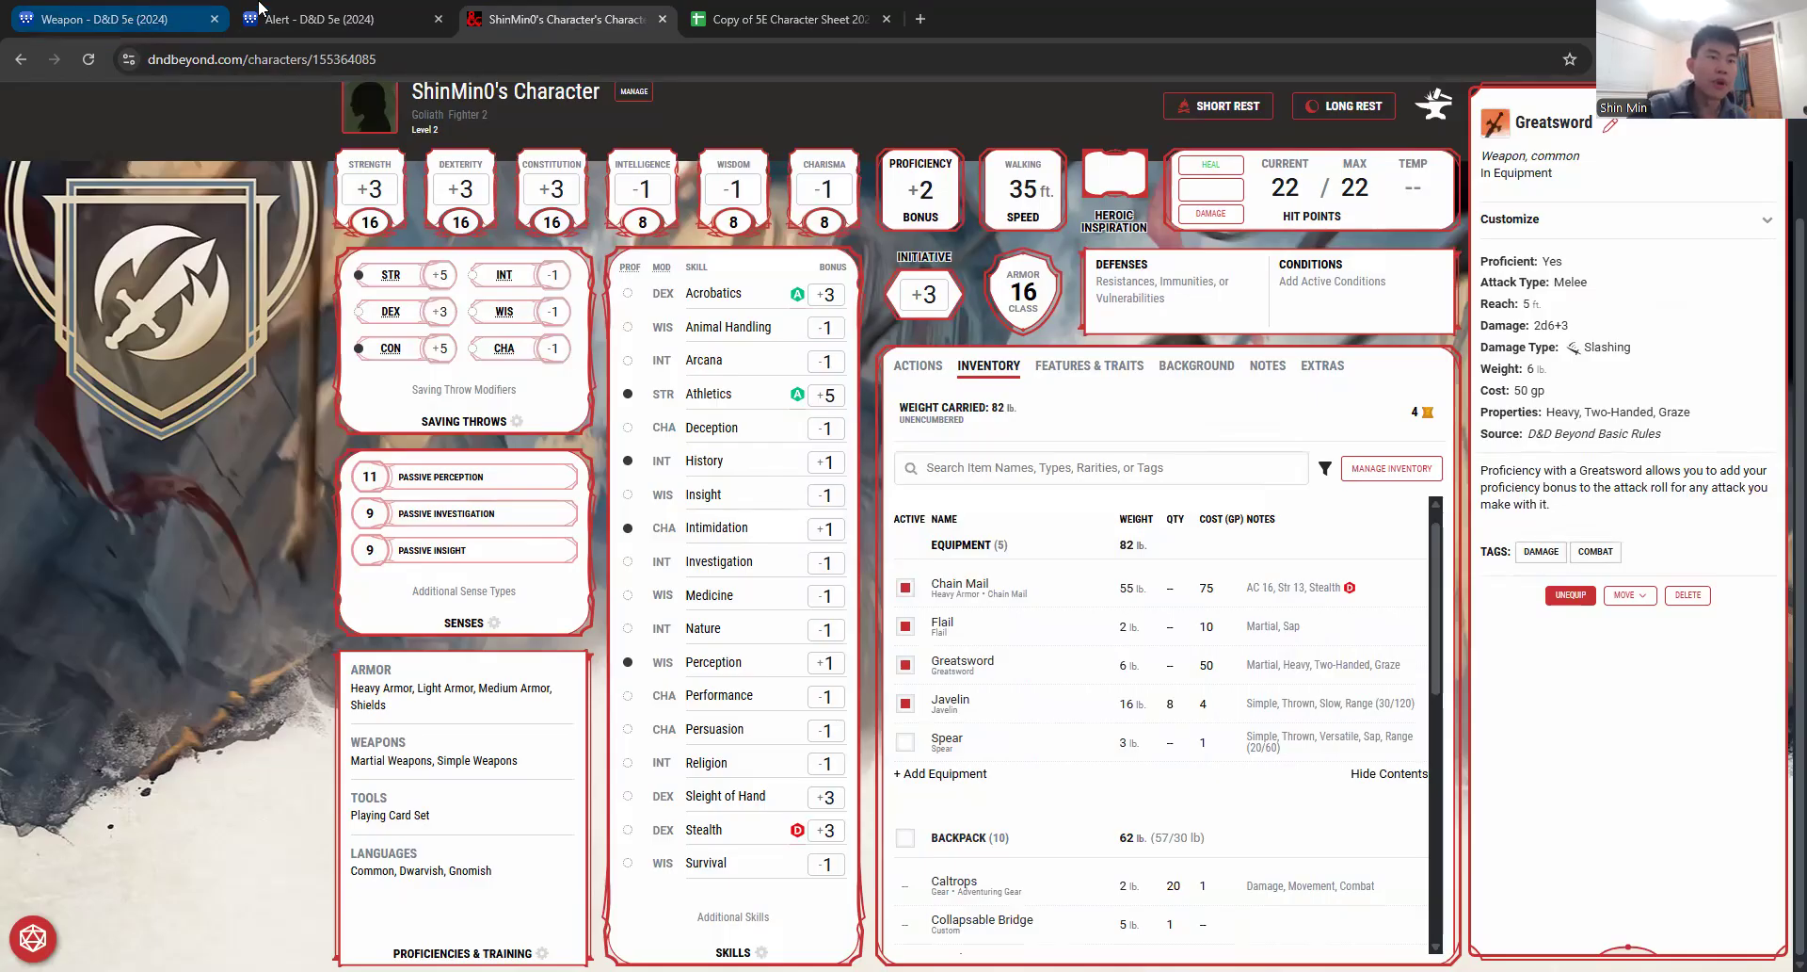
pyautogui.click(262, 10)
pyautogui.click(565, 17)
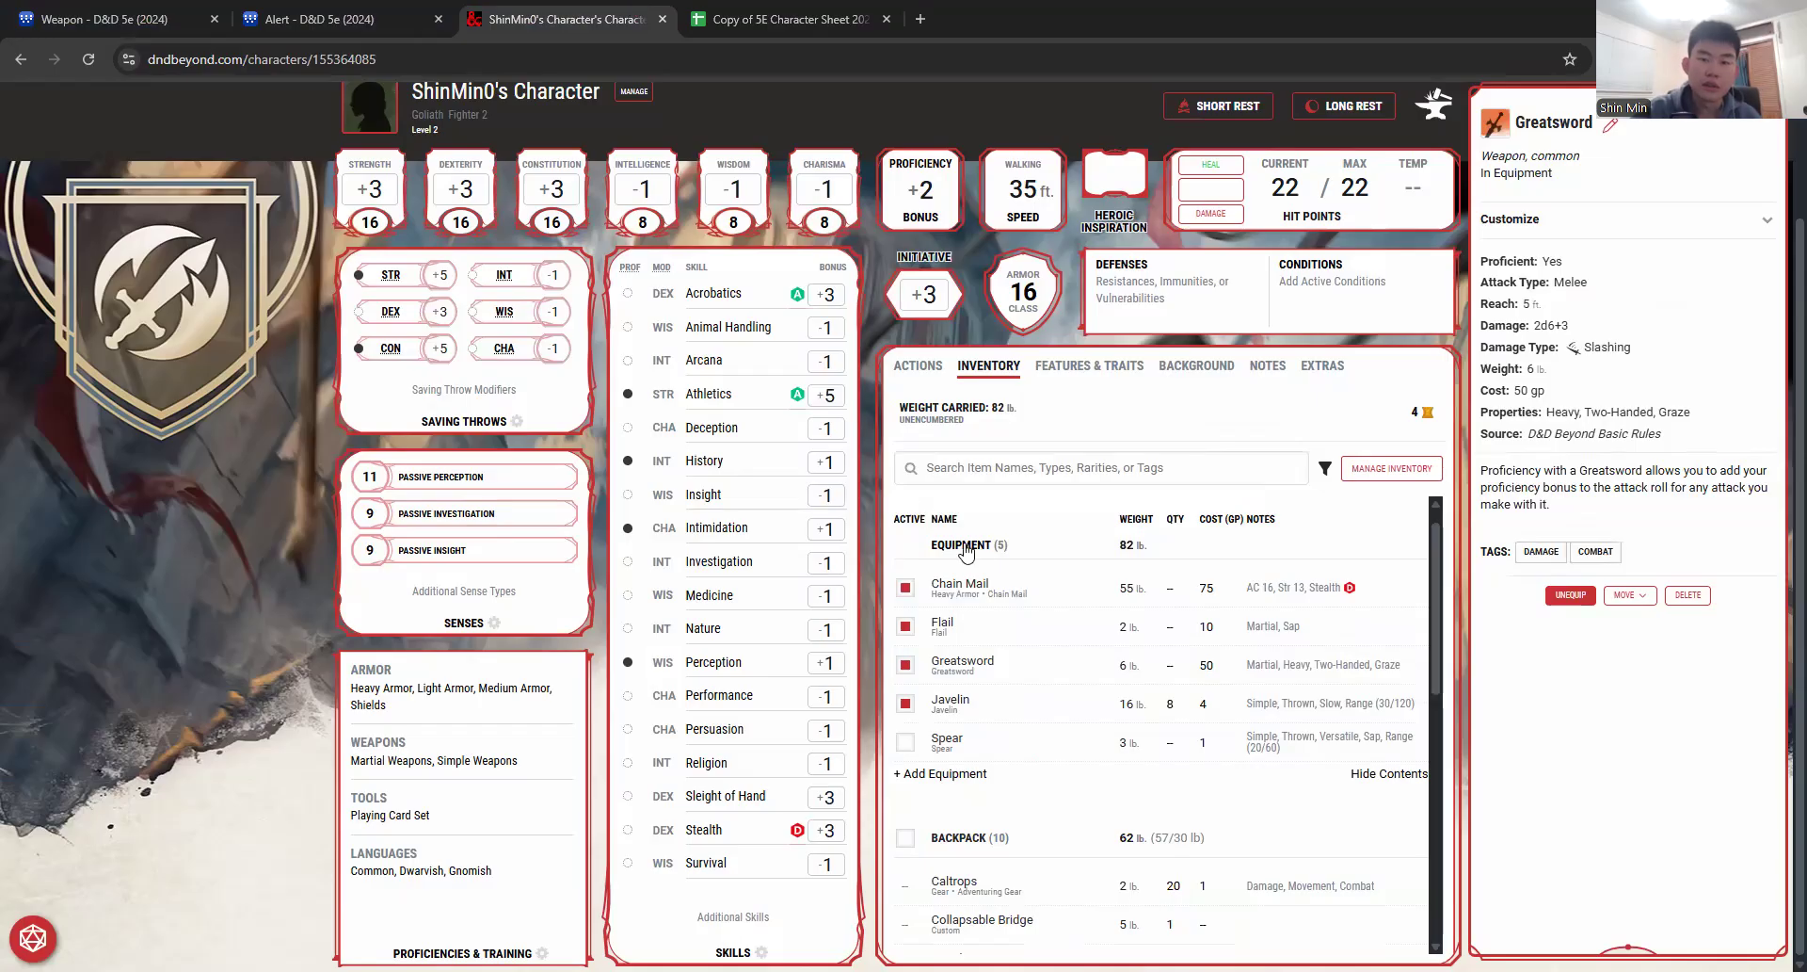
pyautogui.scroll(-1, 965, 551)
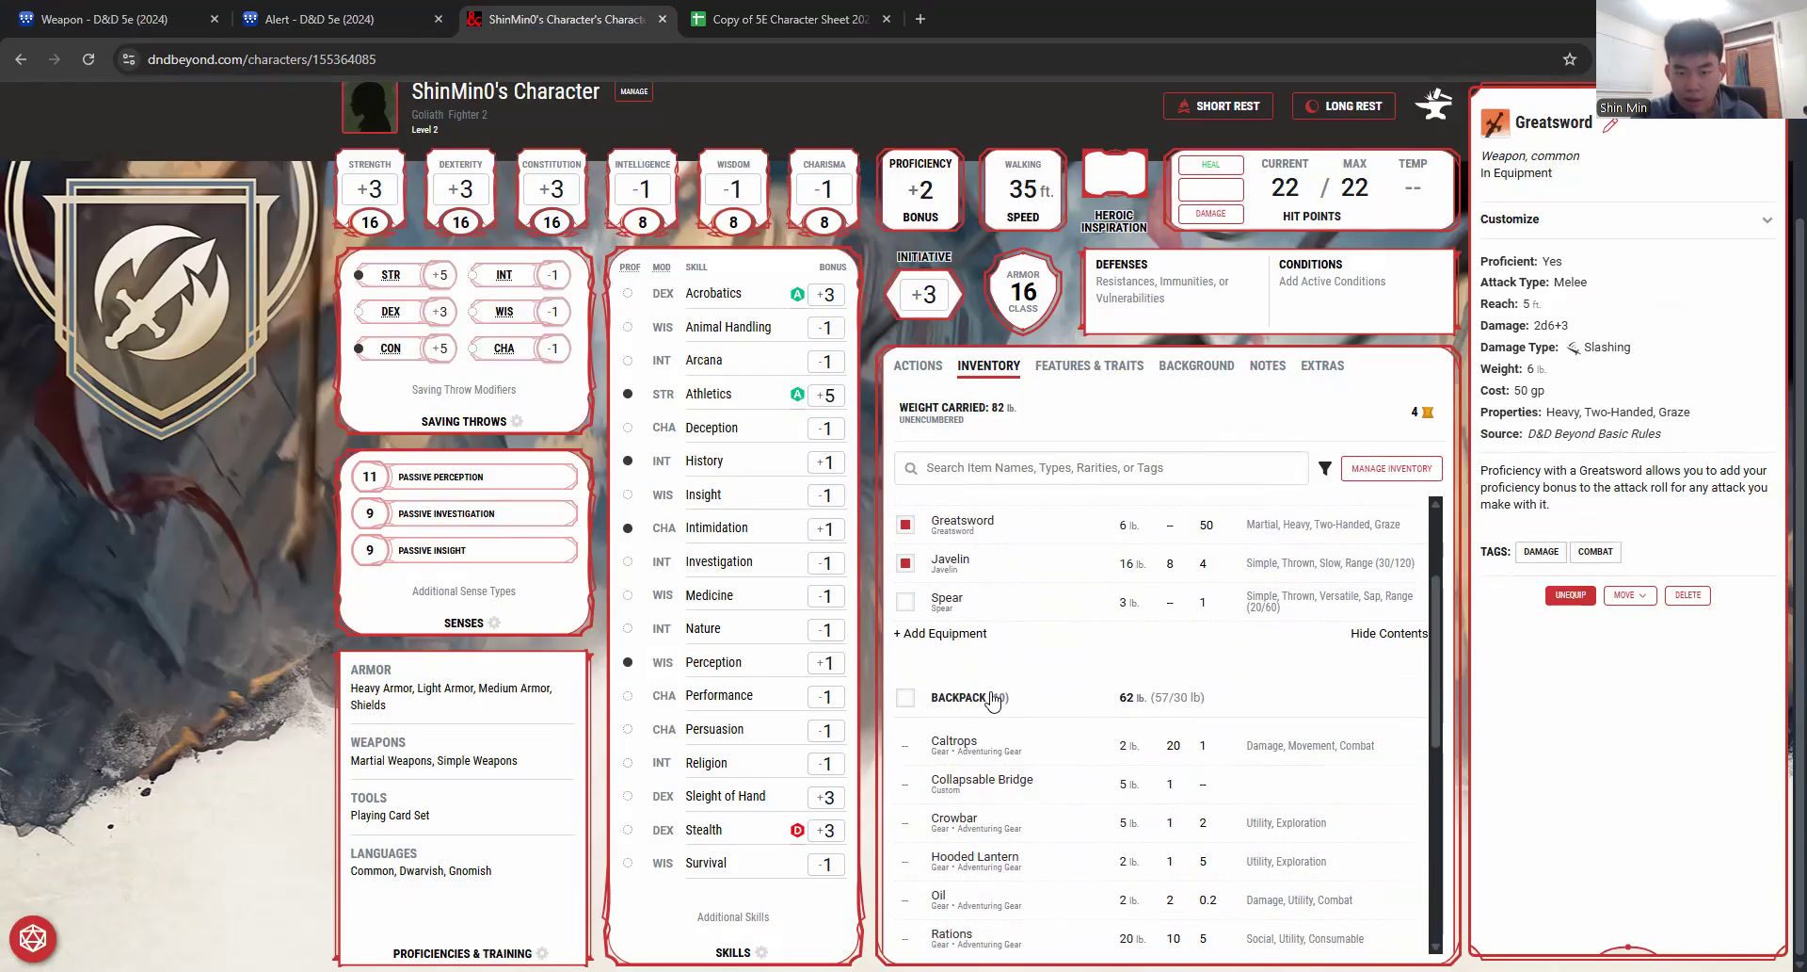
pyautogui.scroll(1, 979, 730)
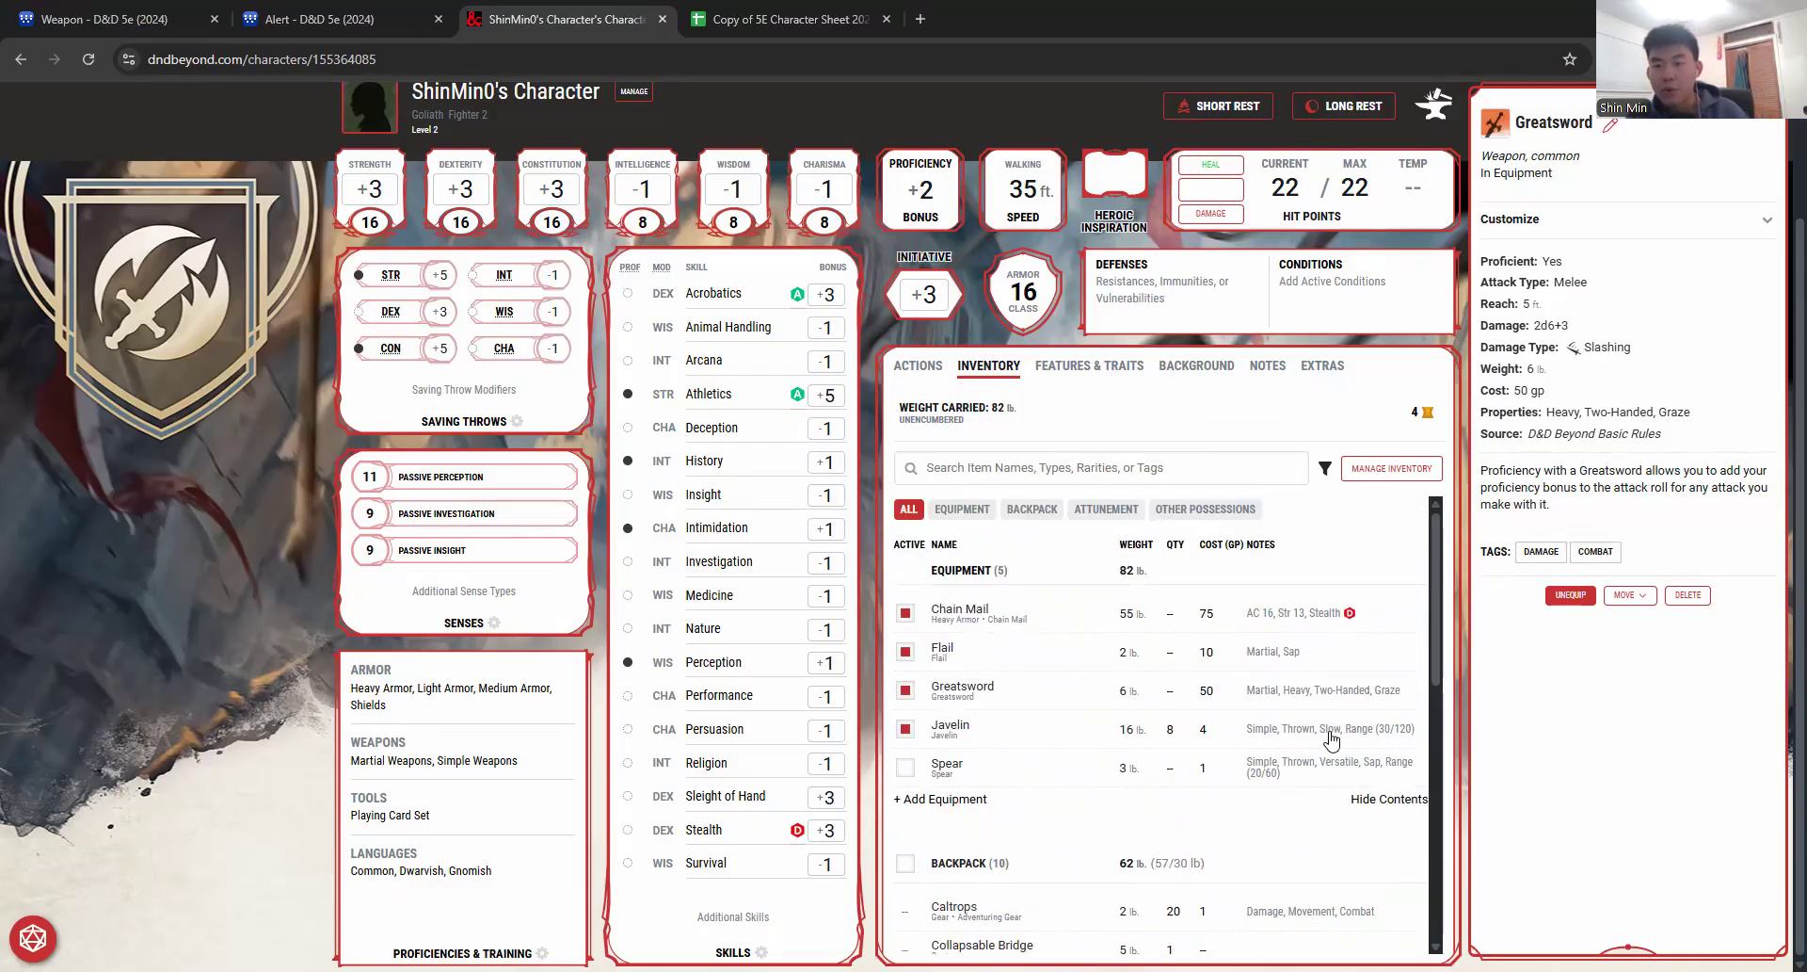
# Step: In the character sheet, enter "/ 5|30|120ft /" as the damage of the second weapon row, checking the range against D&D Beyond
pyautogui.click(778, 13)
pyautogui.doubleClick(682, 359)
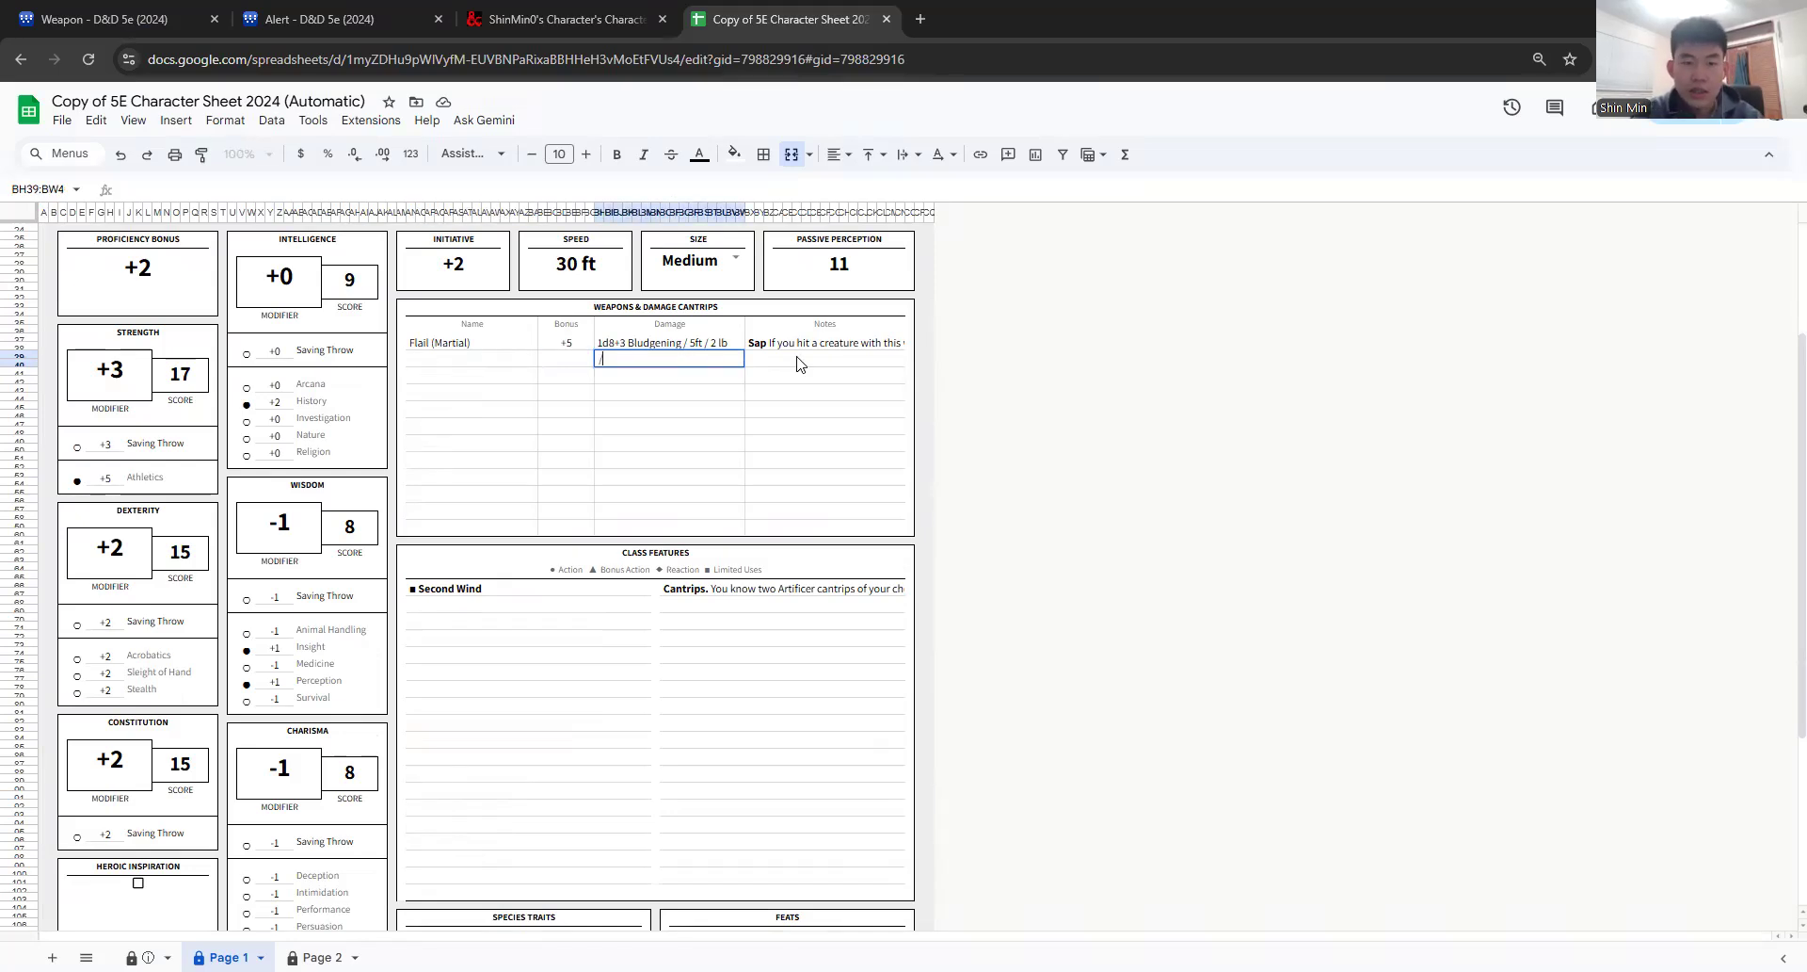
pyautogui.press('BackSpace')
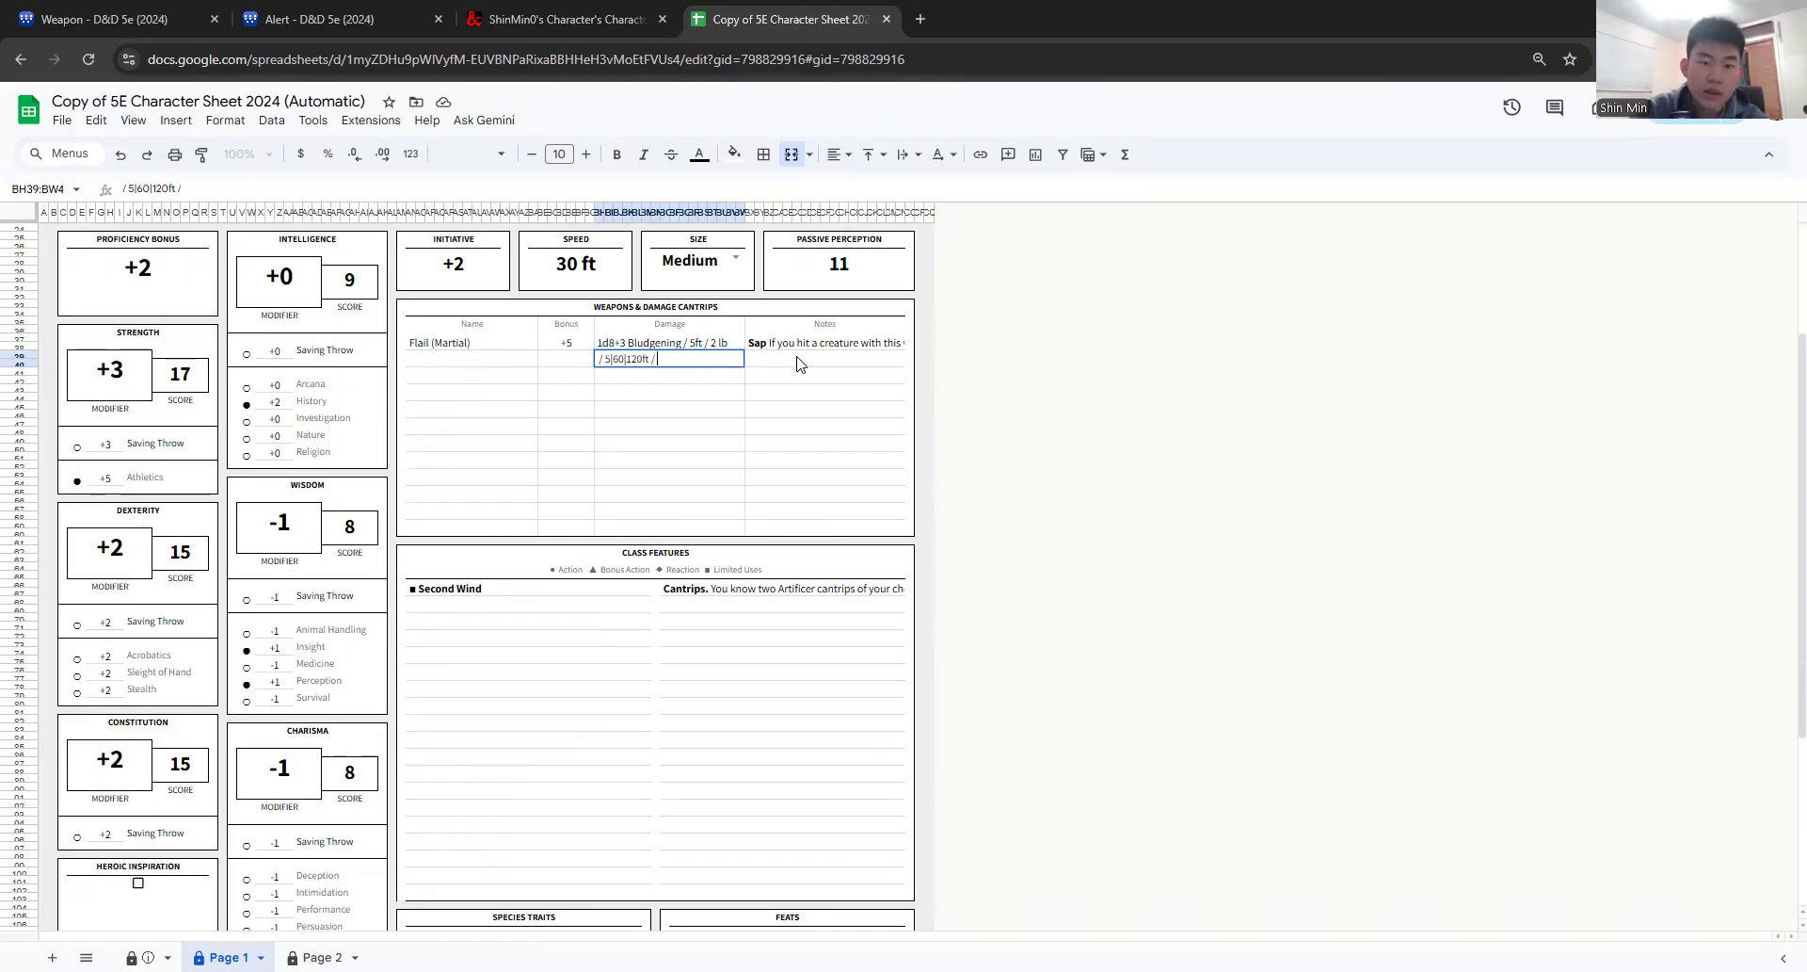
pyautogui.click(296, 13)
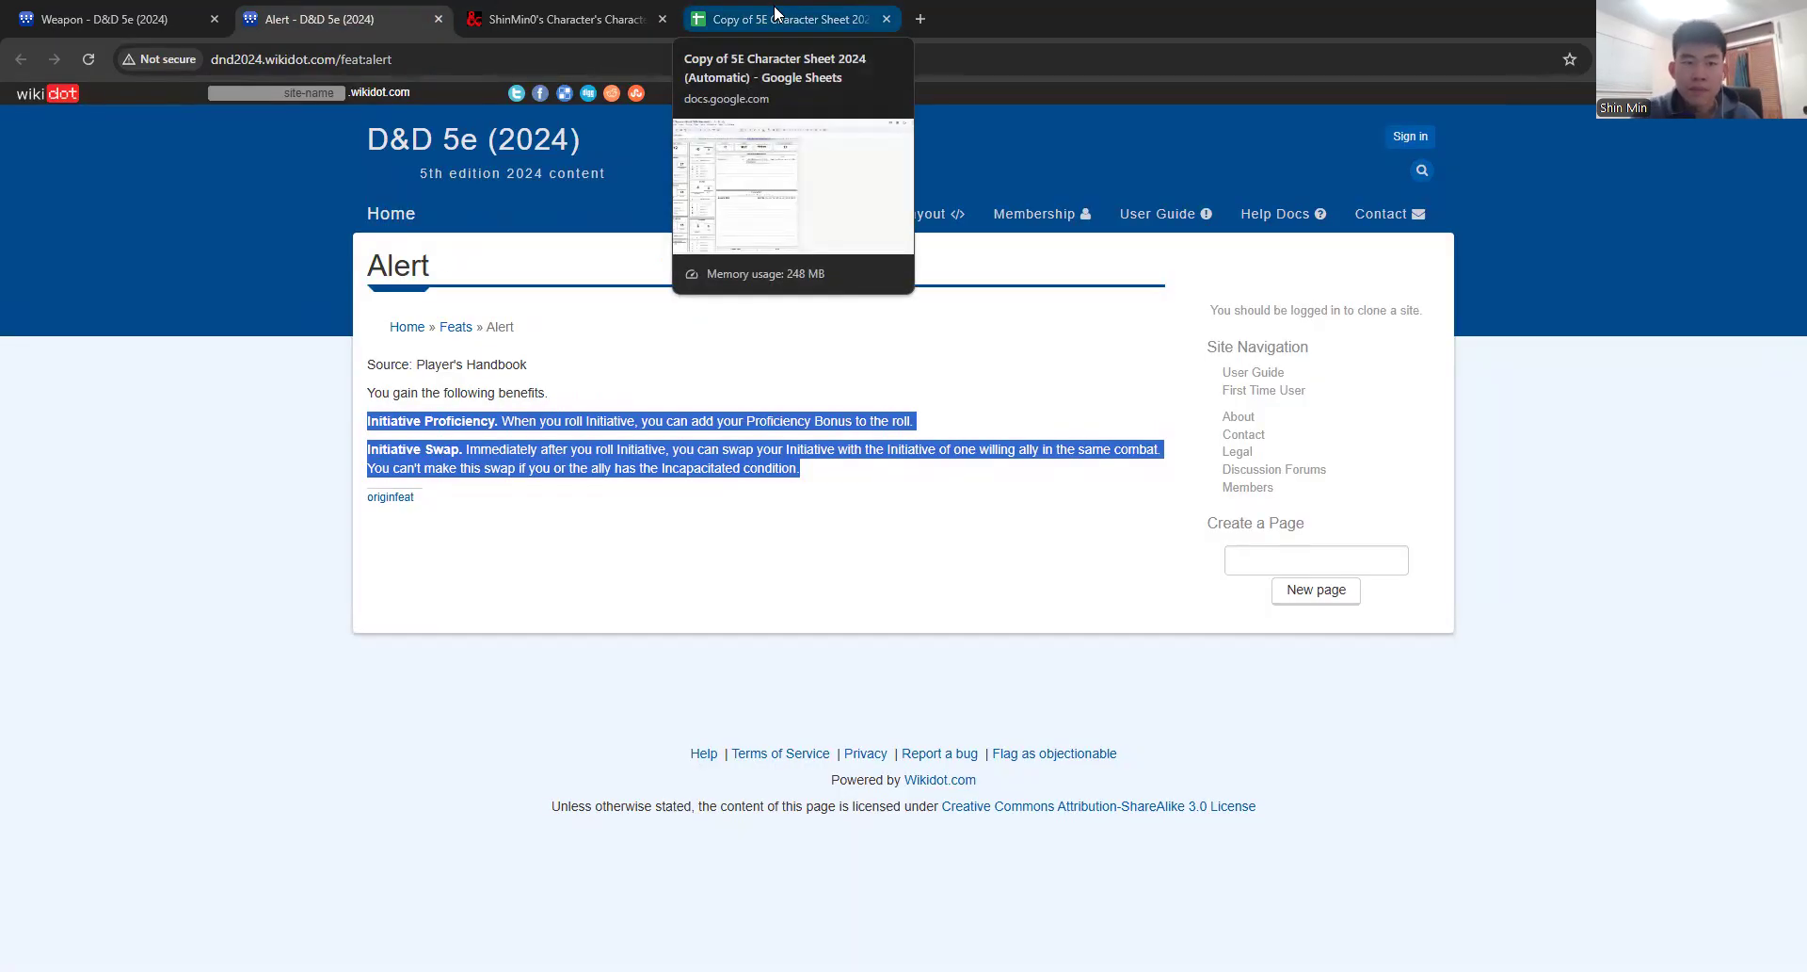
pyautogui.click(590, 16)
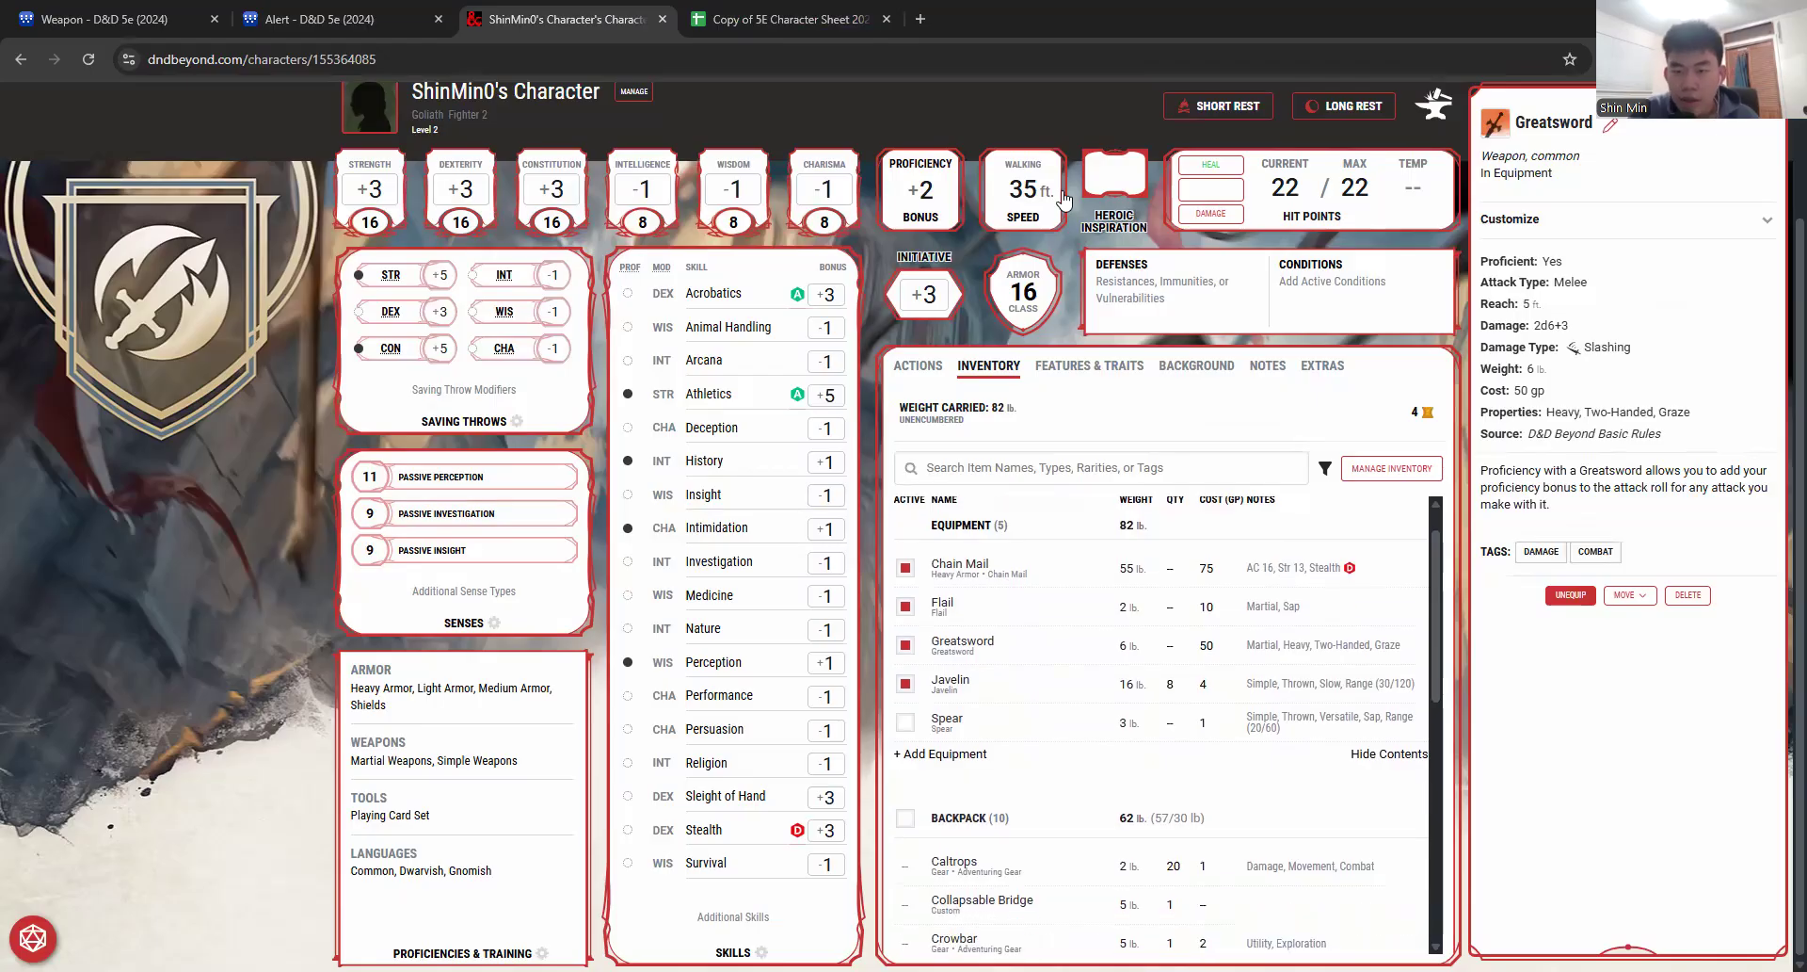
pyautogui.hotkey('ctrl', 'Tab')
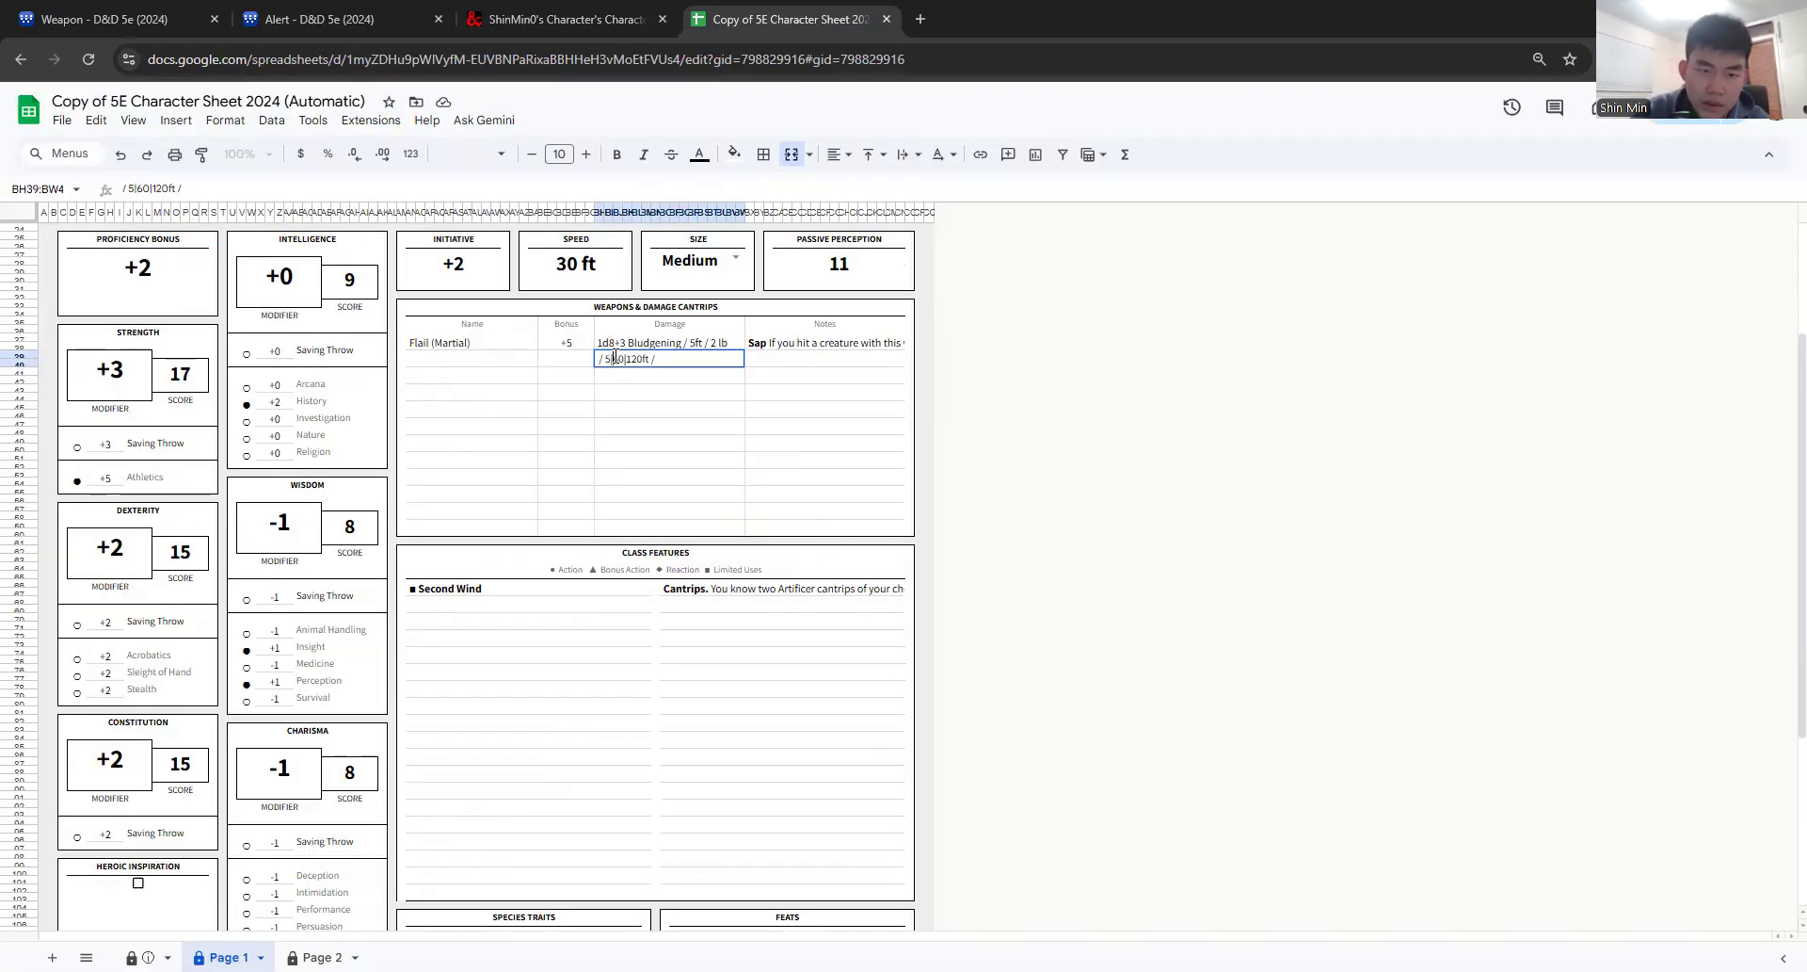
pyautogui.press('BackSpace')
pyautogui.press('BackSpace')
pyautogui.write('30')
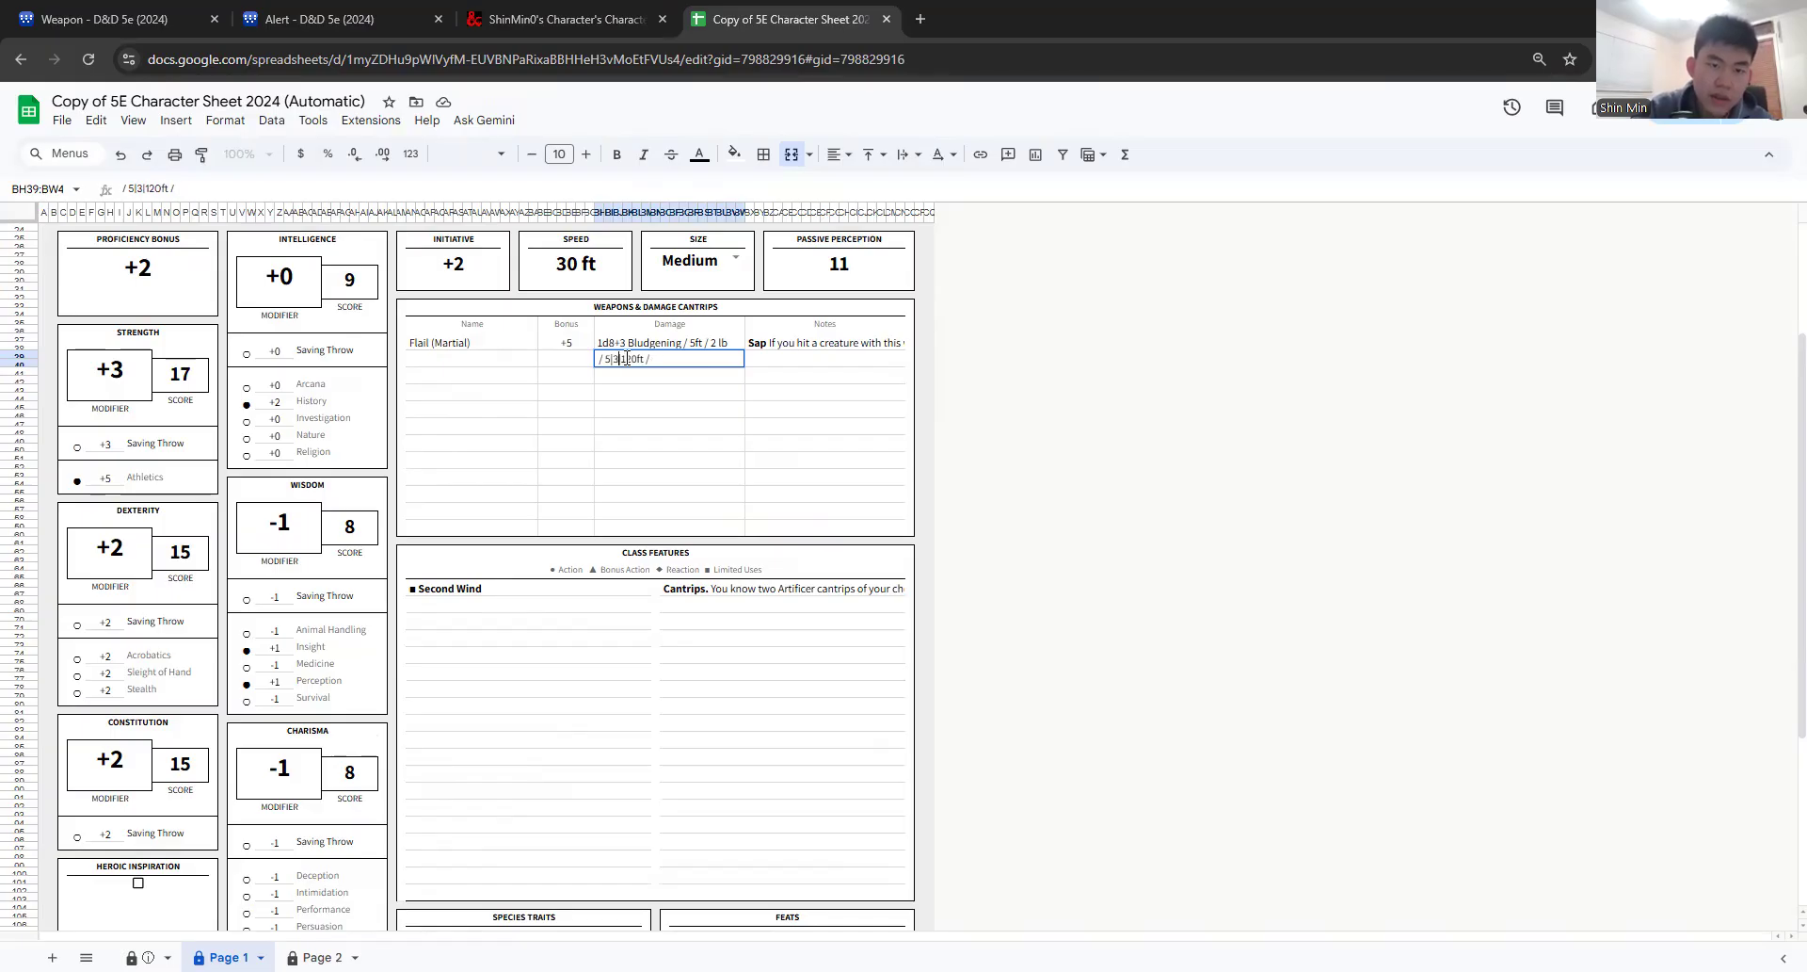
pyautogui.press('Return')
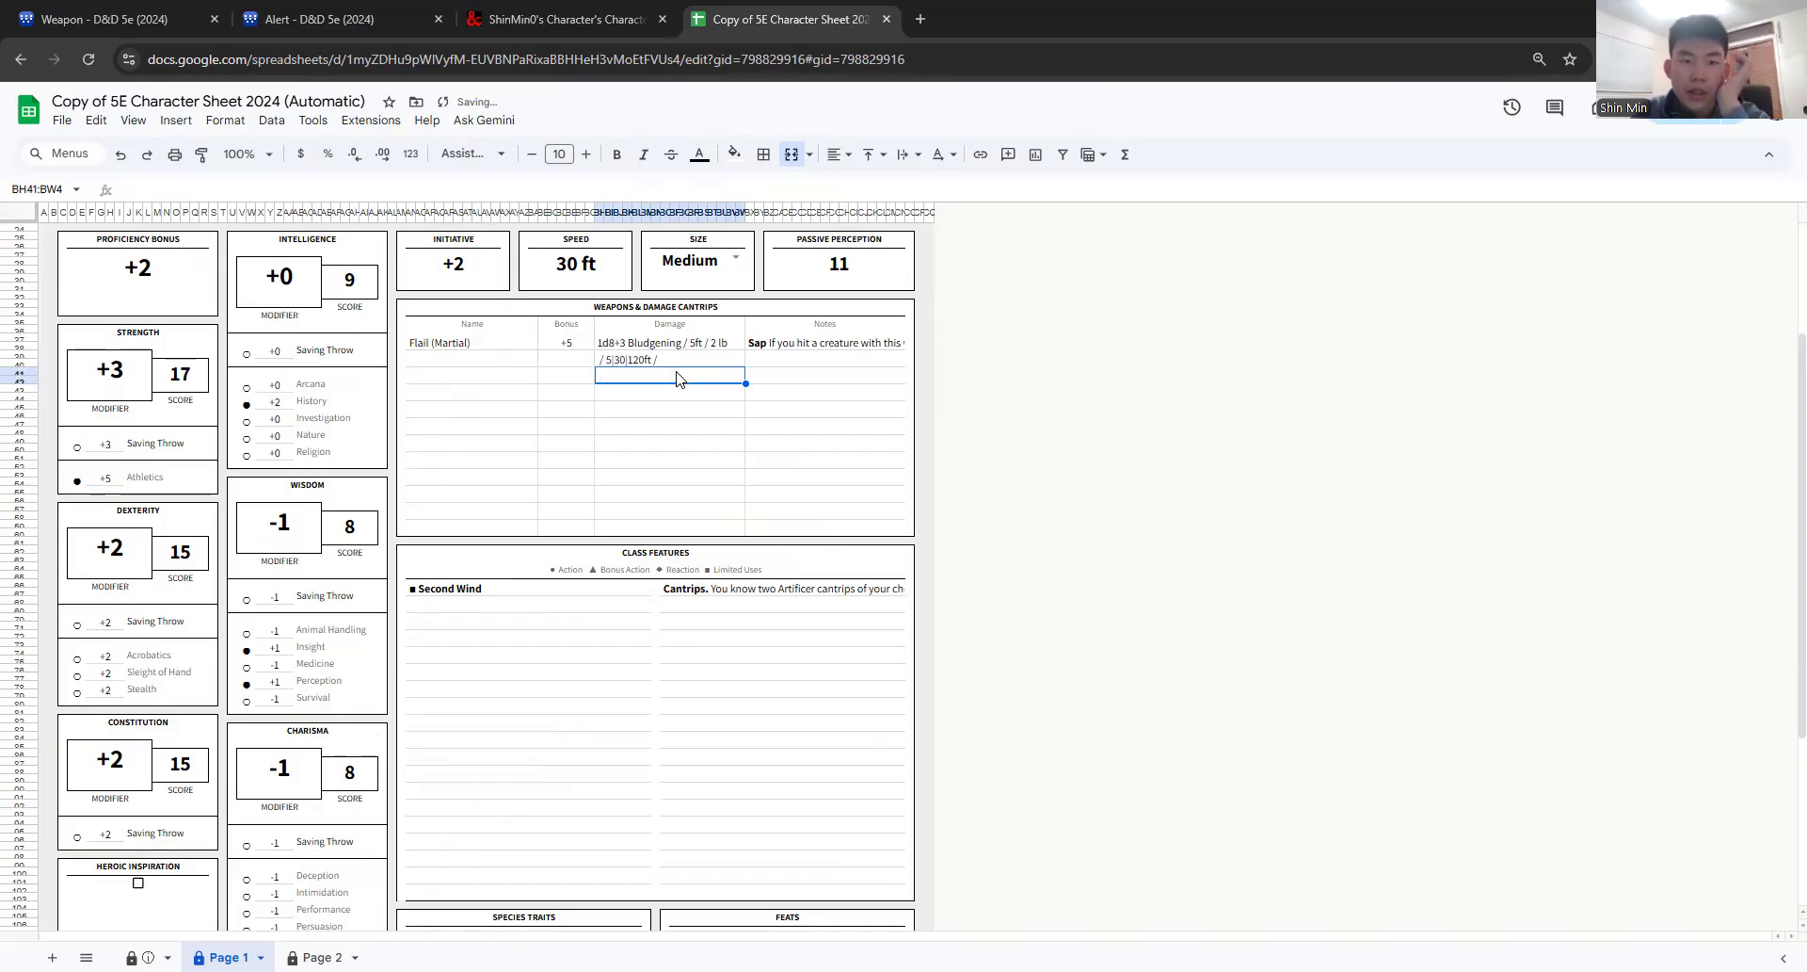
# Step: Switch to D&D Beyond and review the equipment and backpack items in the character's inventory
pyautogui.click(592, 8)
pyautogui.scroll(-1, 952, 576)
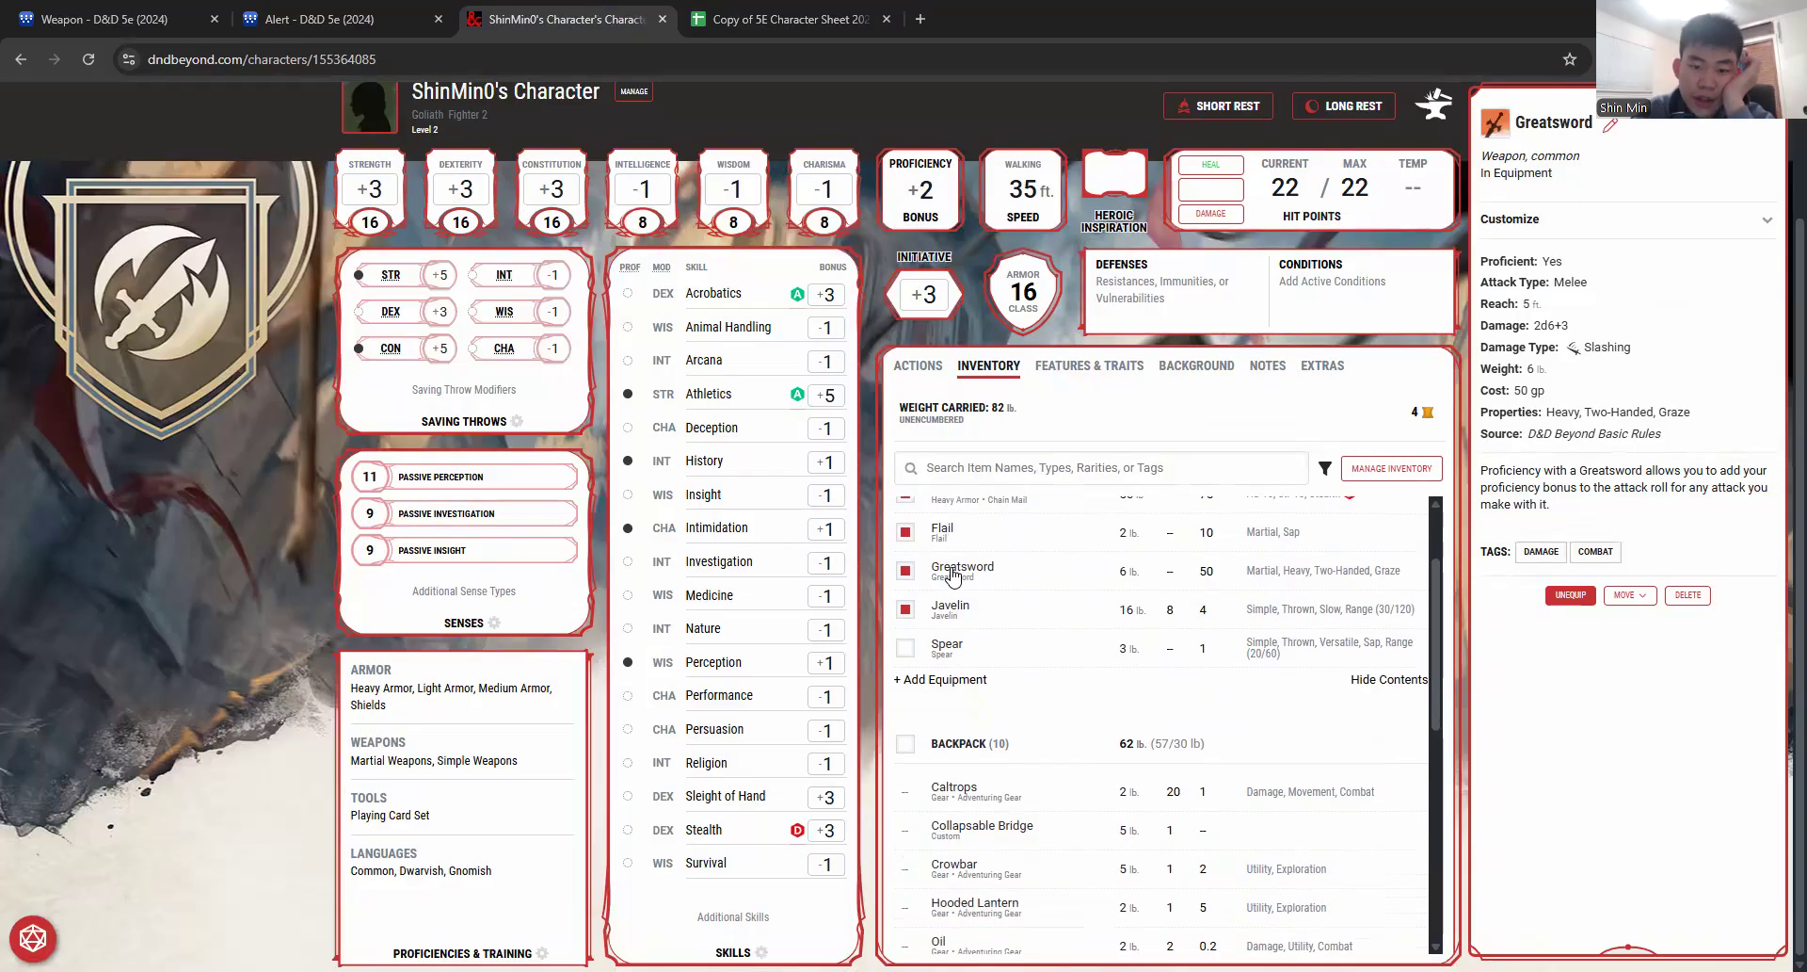
pyautogui.scroll(-3, 1014, 781)
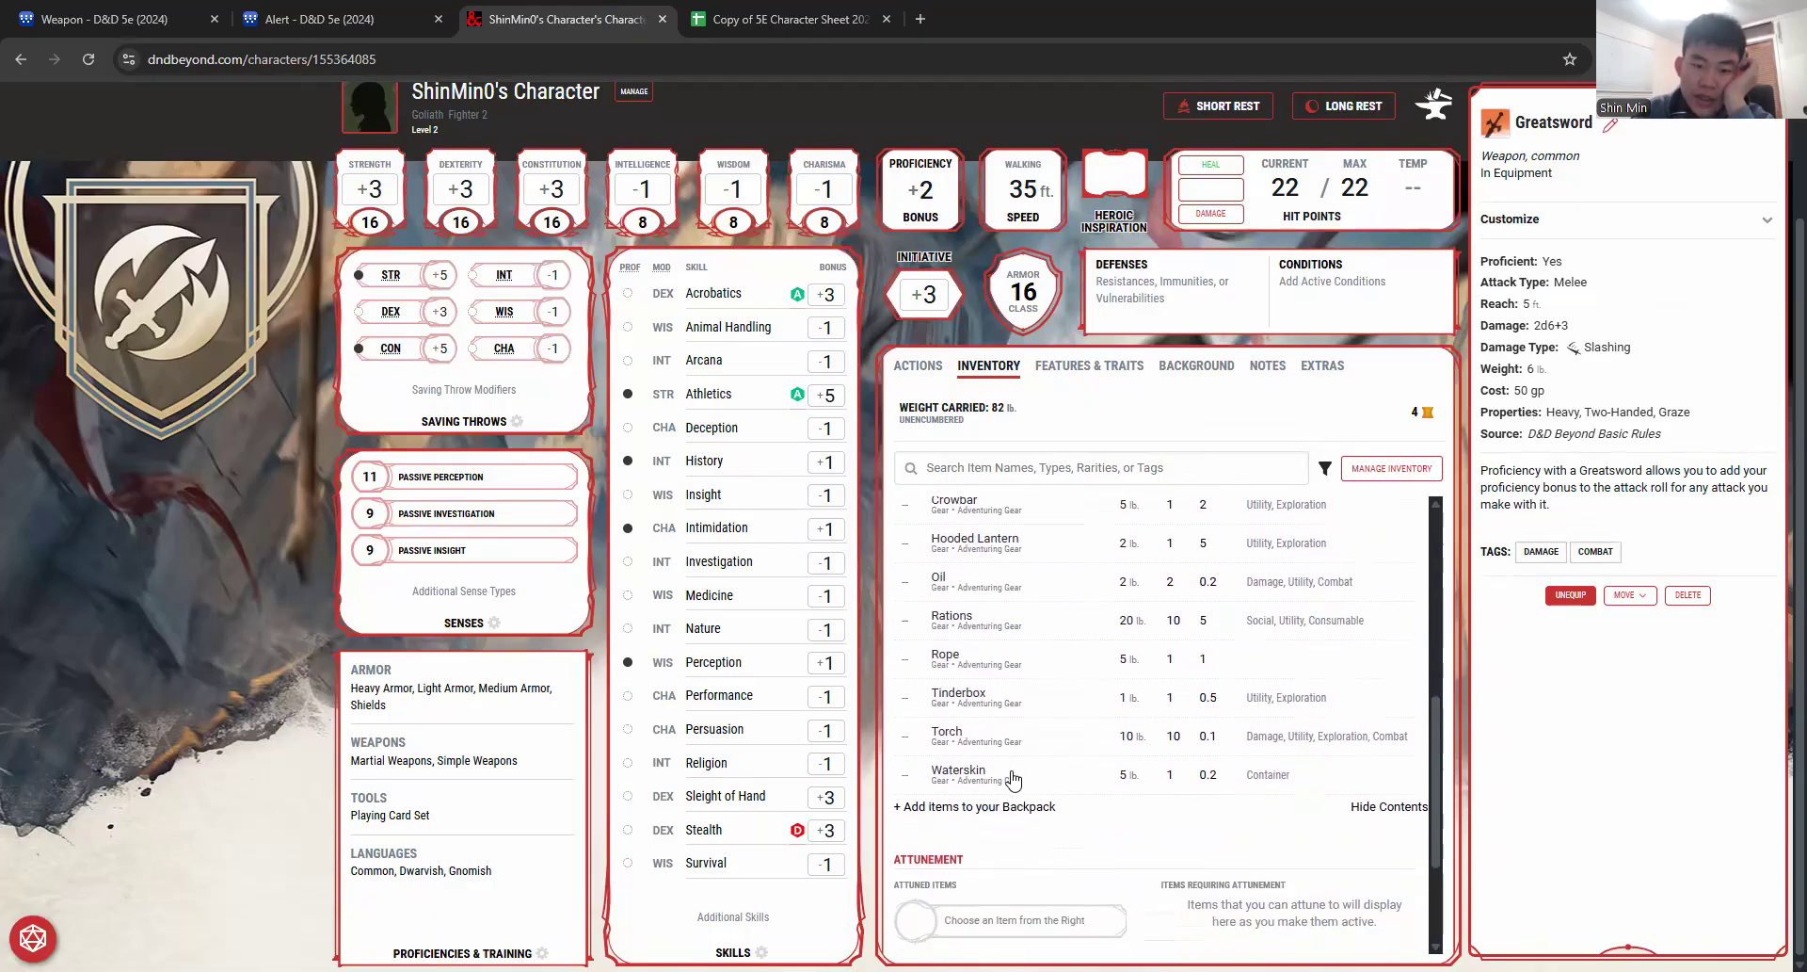
pyautogui.scroll(6, 1014, 782)
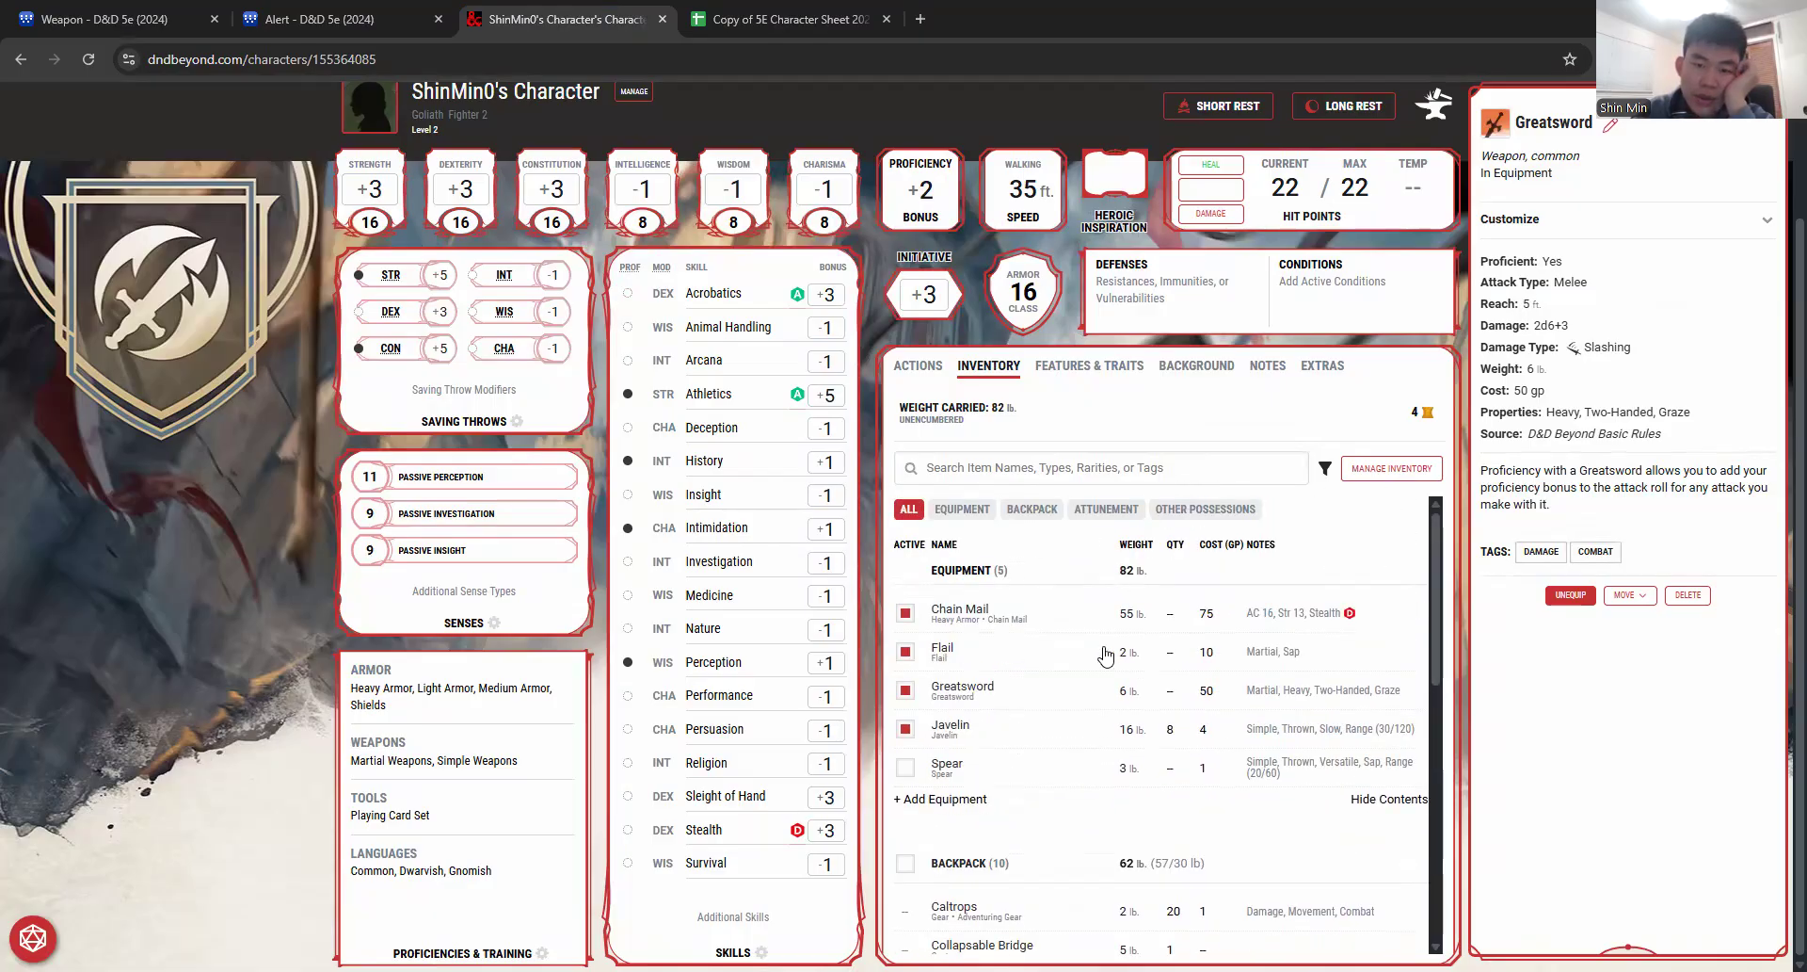
pyautogui.scroll(-5, 1021, 738)
pyautogui.scroll(5, 1022, 737)
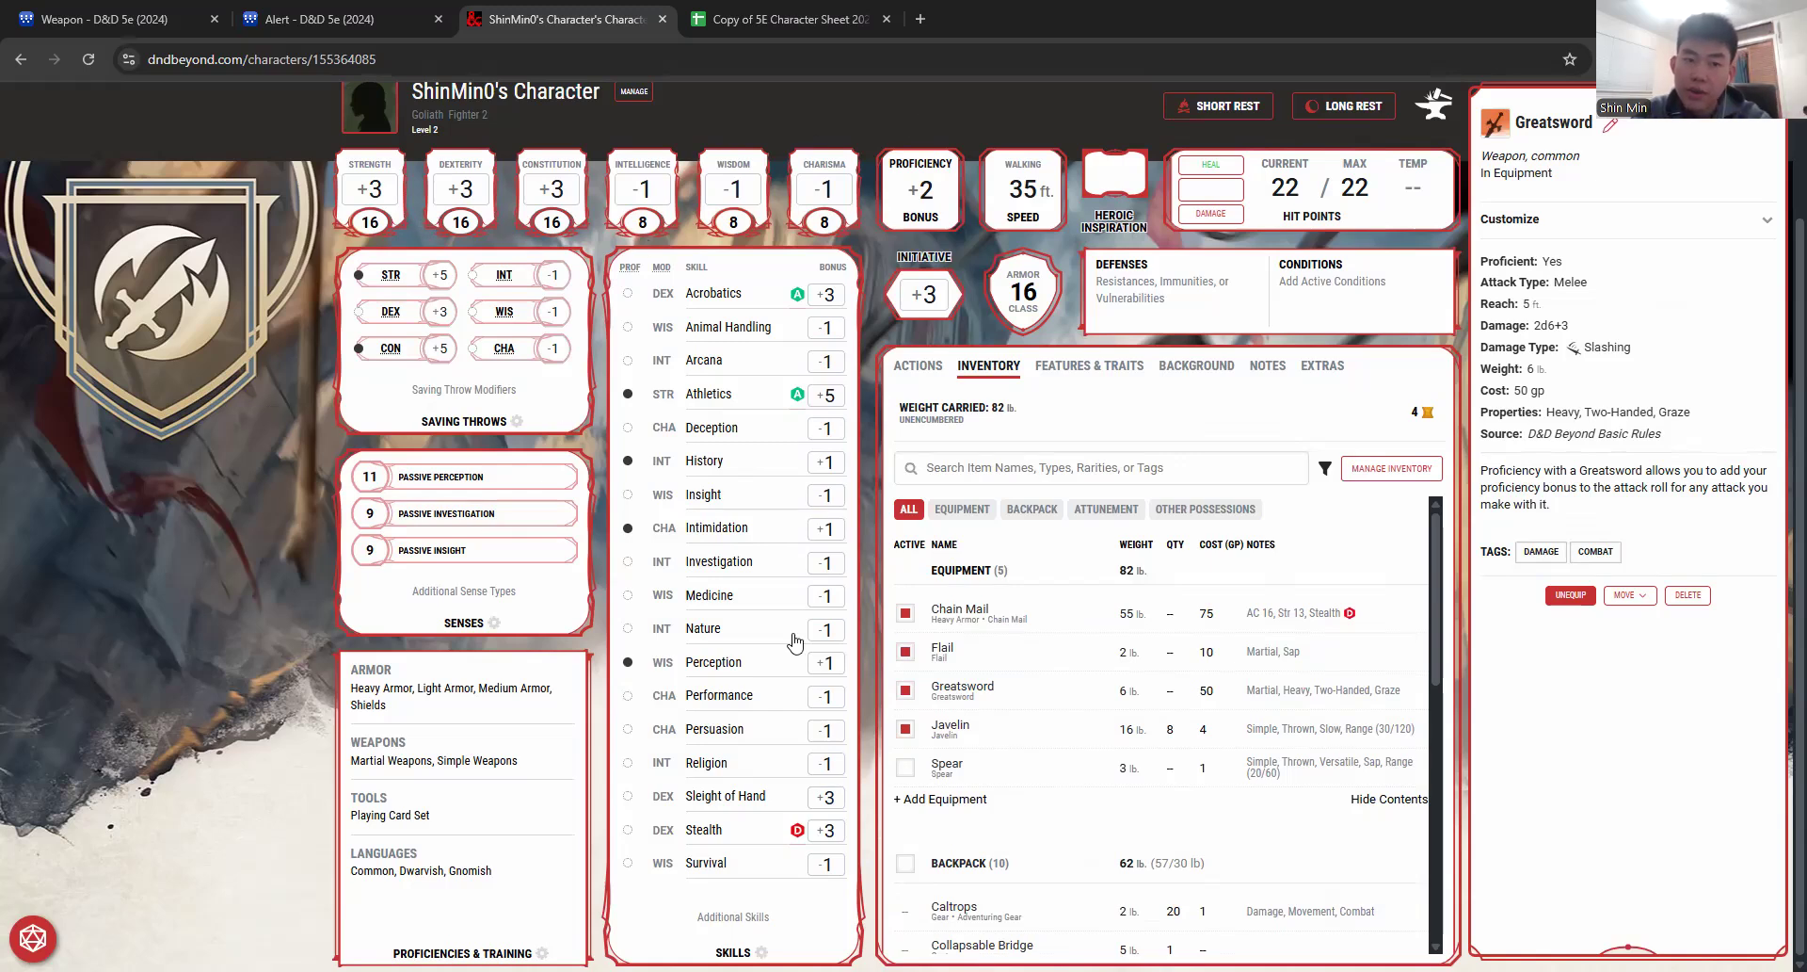
# Step: Return to the character sheet and mark the Strength and Constitution saving throws as proficient
pyautogui.click(740, 11)
pyautogui.click(79, 450)
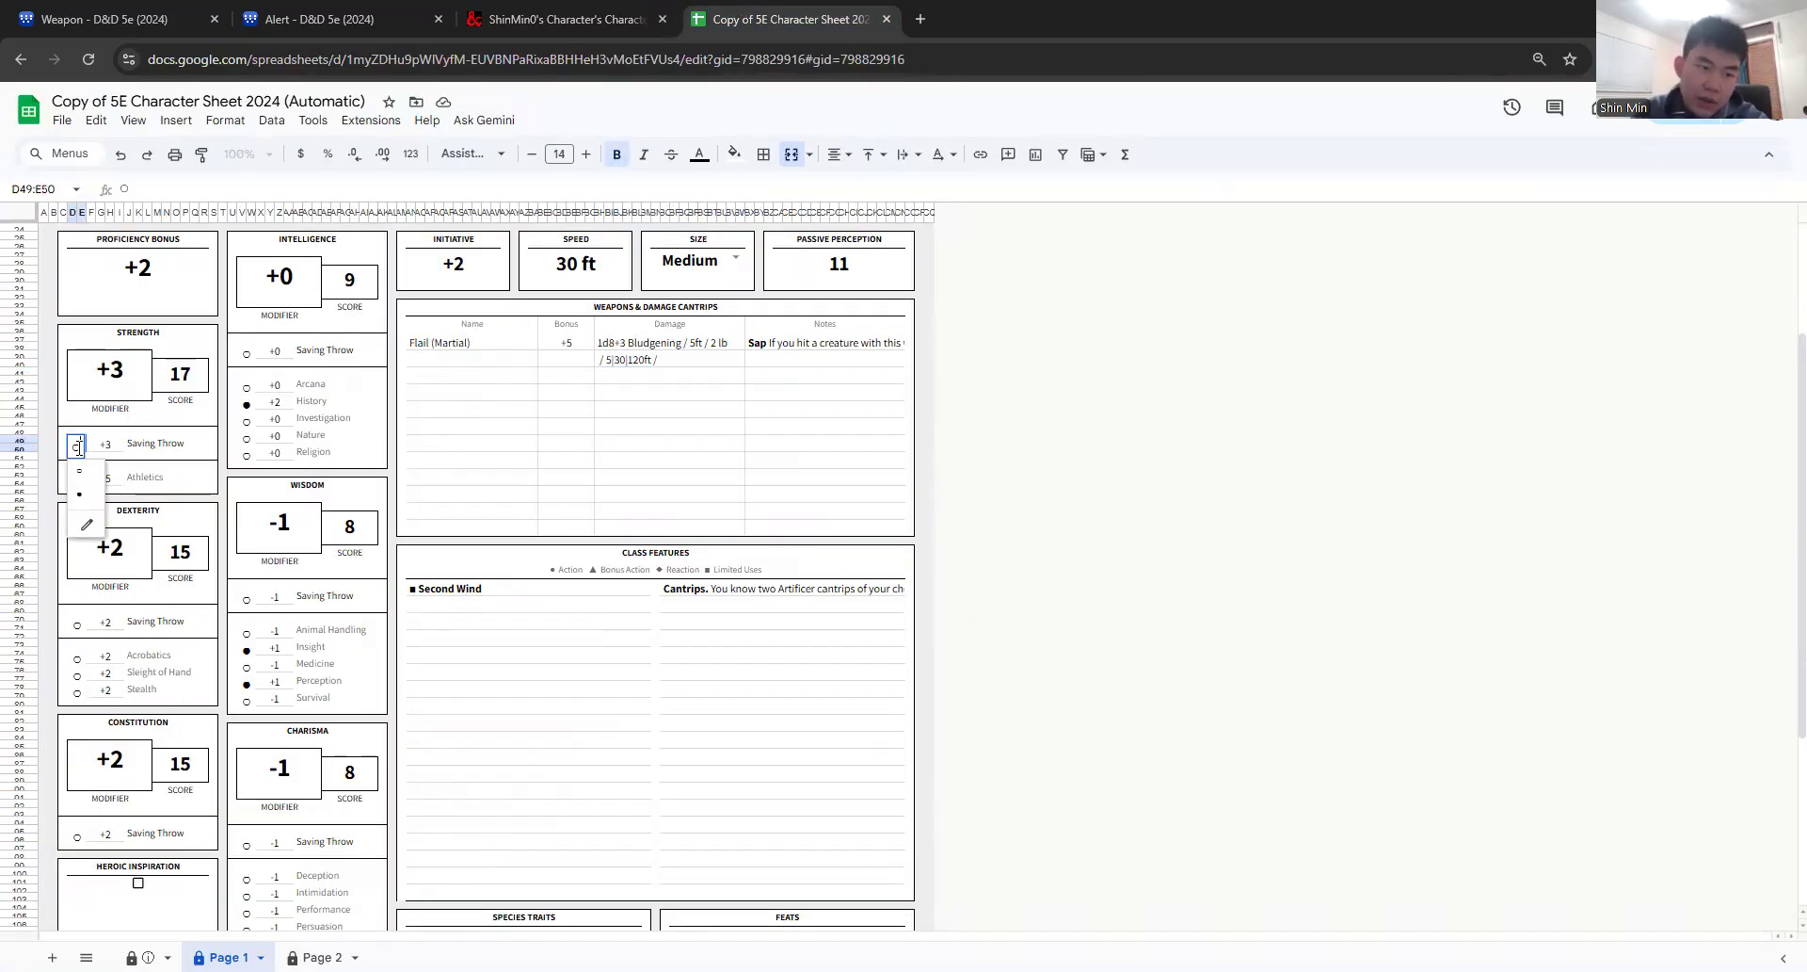
pyautogui.click(79, 446)
pyautogui.click(346, 11)
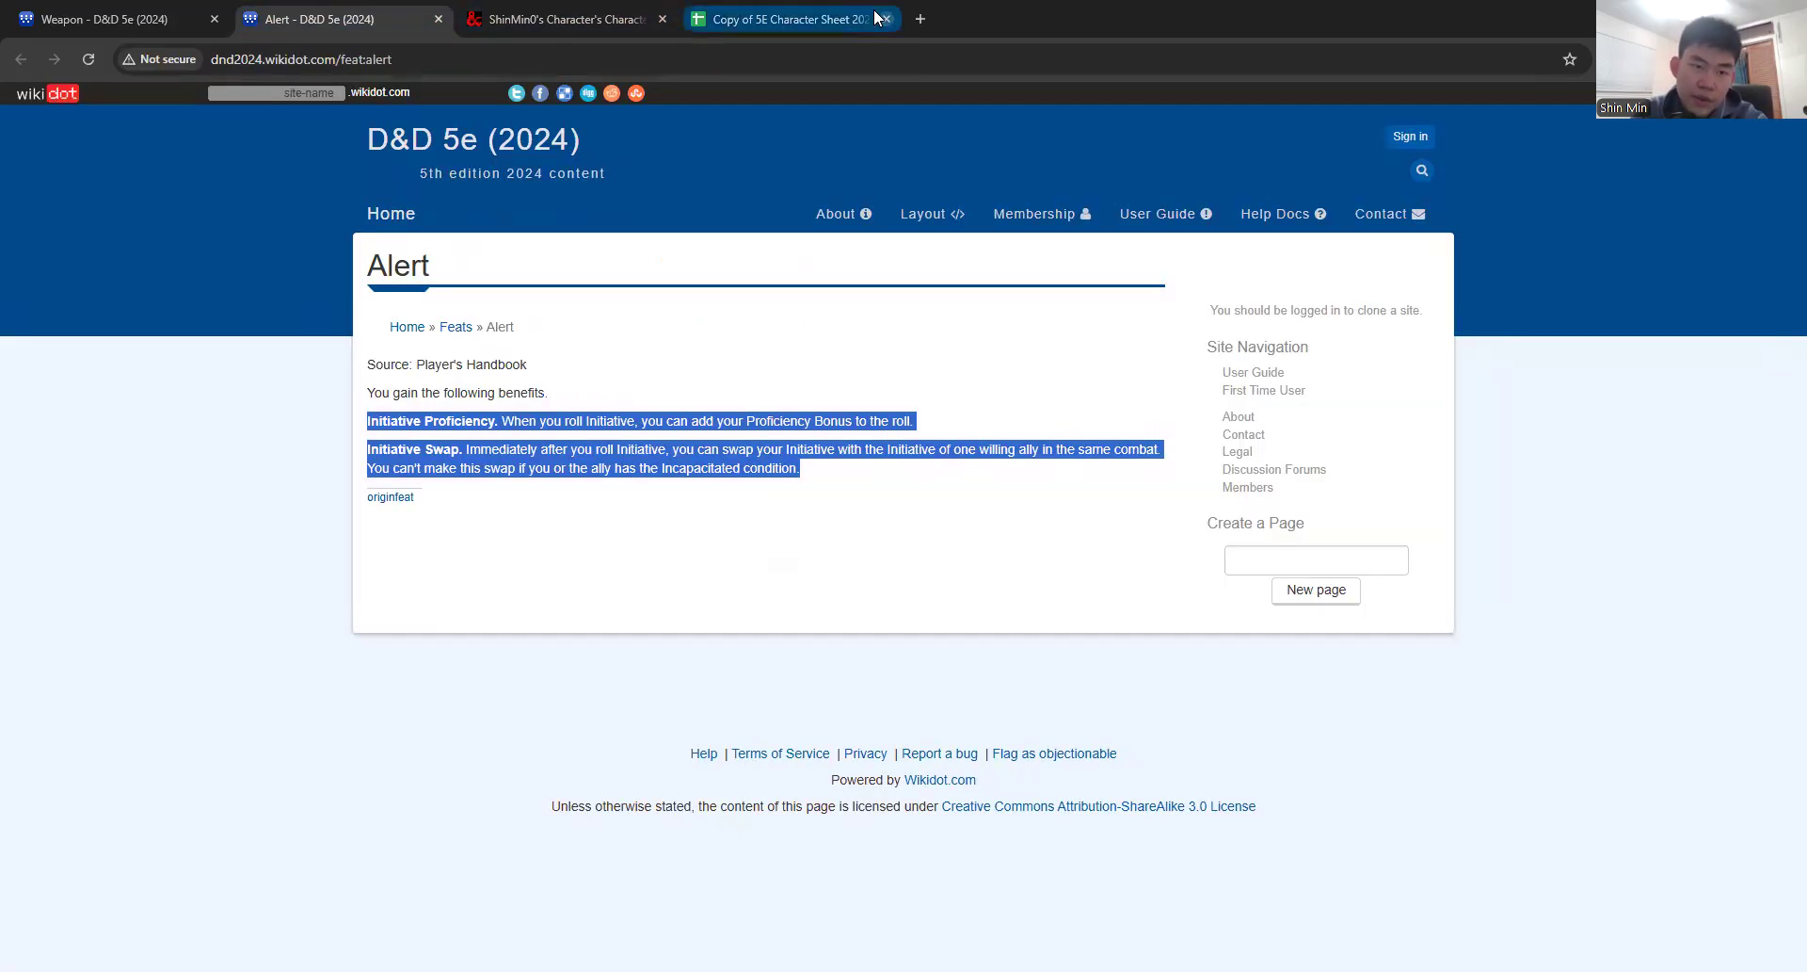
pyautogui.click(564, 19)
pyautogui.click(706, 21)
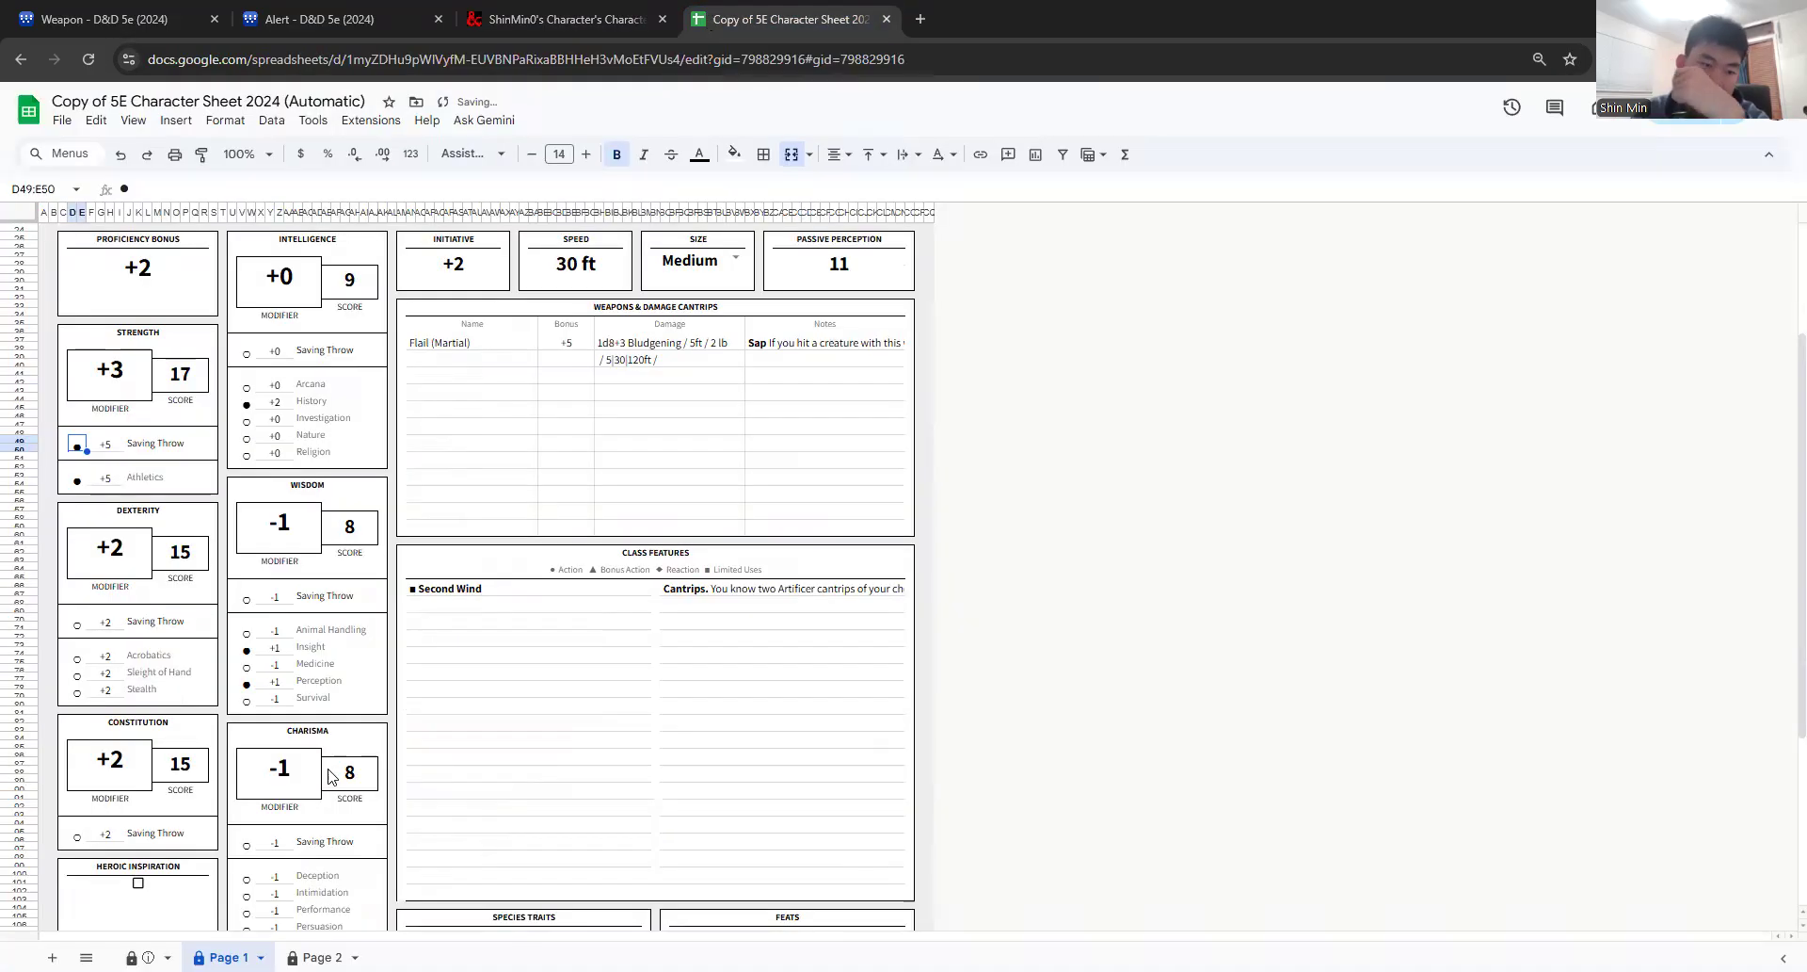
pyautogui.click(78, 831)
pyautogui.click(79, 810)
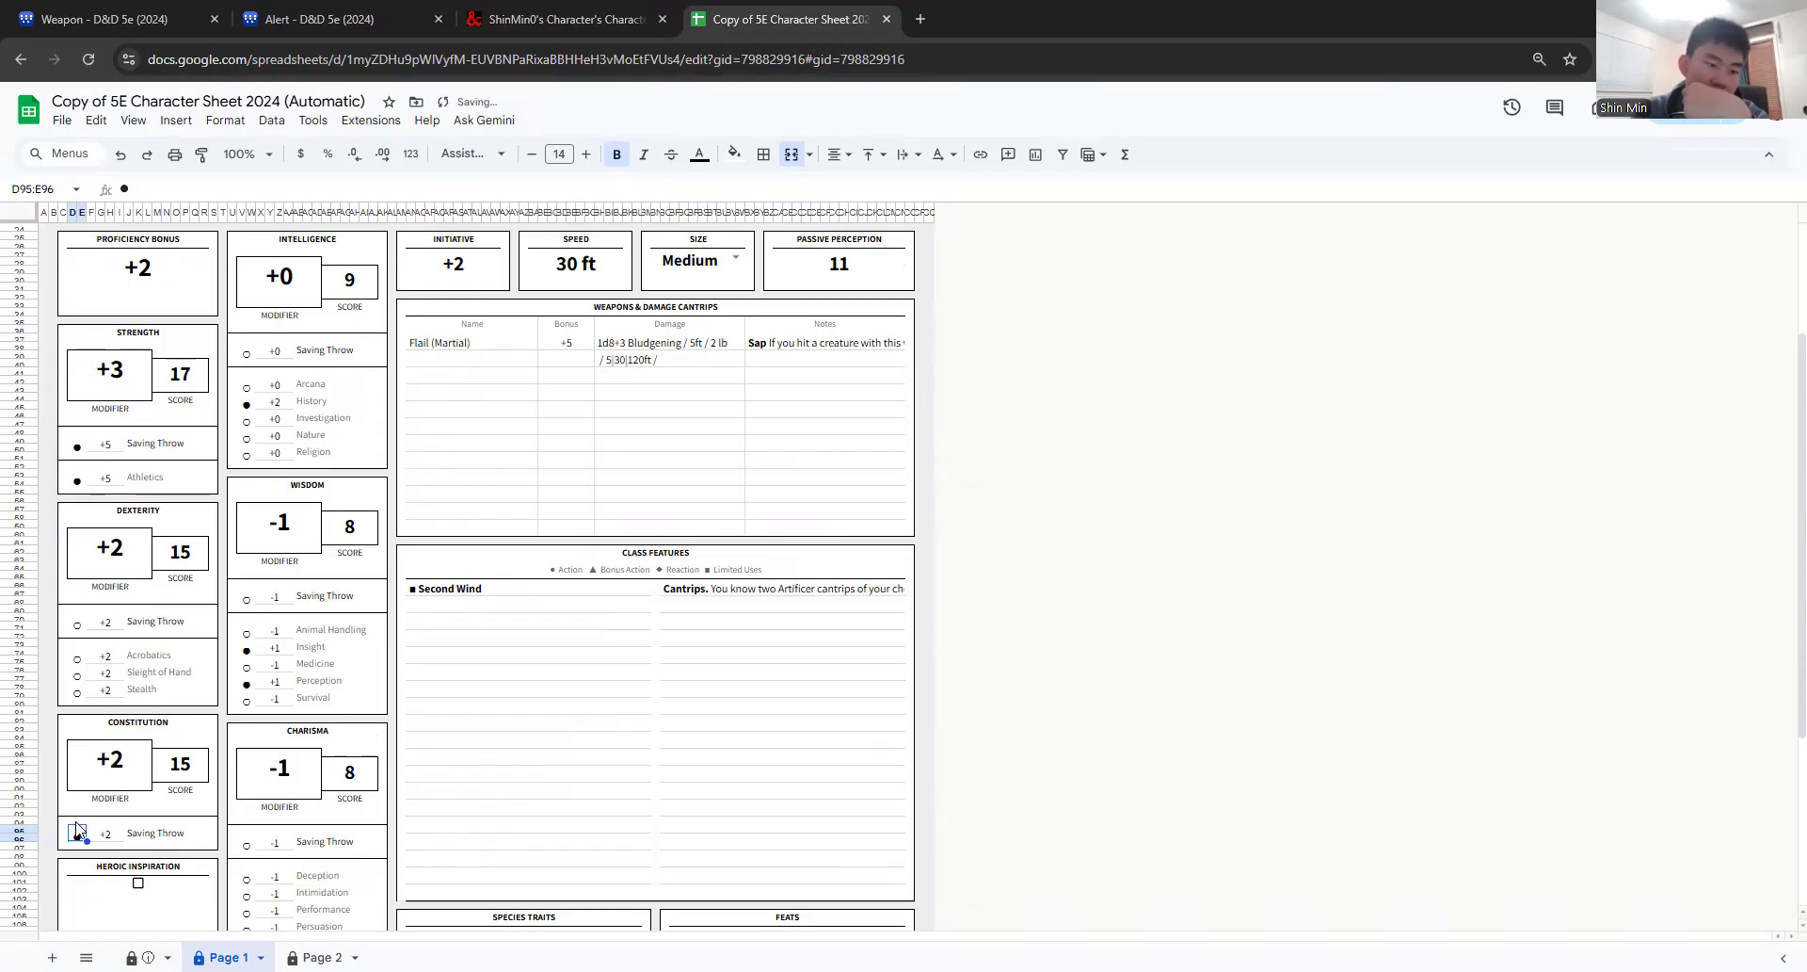
# Step: Look over Page 1 and the spells, equipment and coins sections on Page 2 of the character sheet
pyautogui.scroll(-3, 479, 659)
pyautogui.scroll(5, 480, 659)
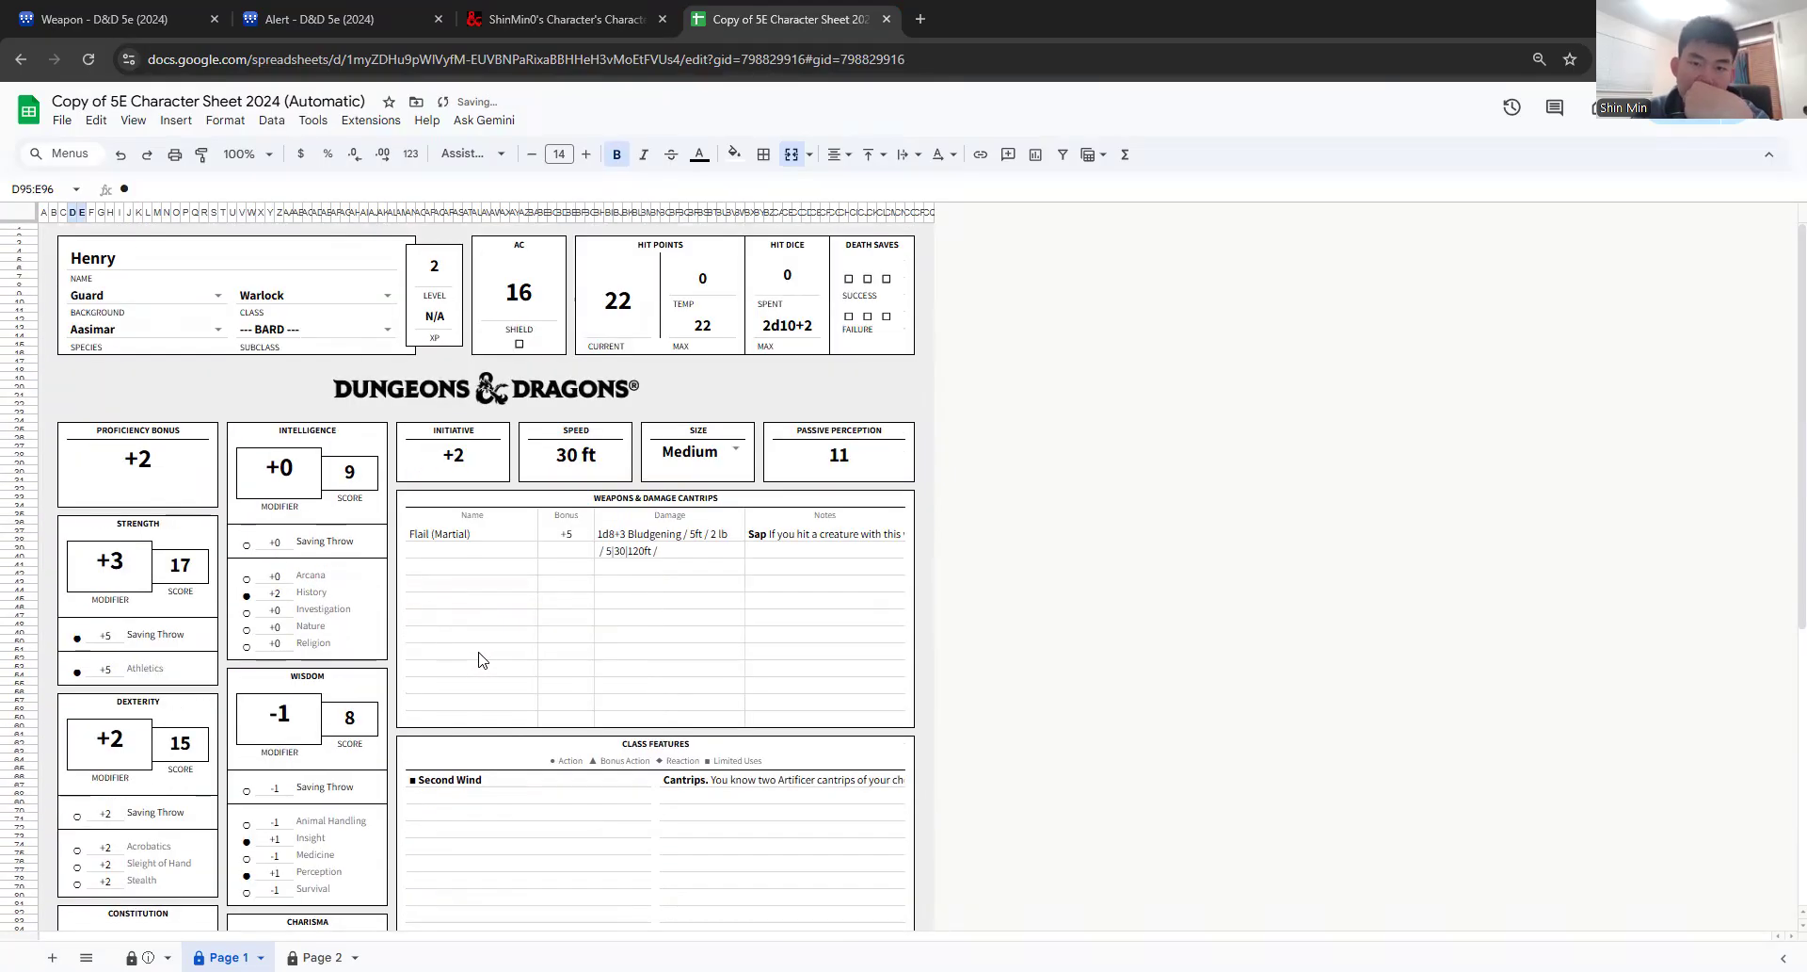
pyautogui.scroll(-5, 930, 467)
pyautogui.click(320, 956)
pyautogui.scroll(-3, 578, 539)
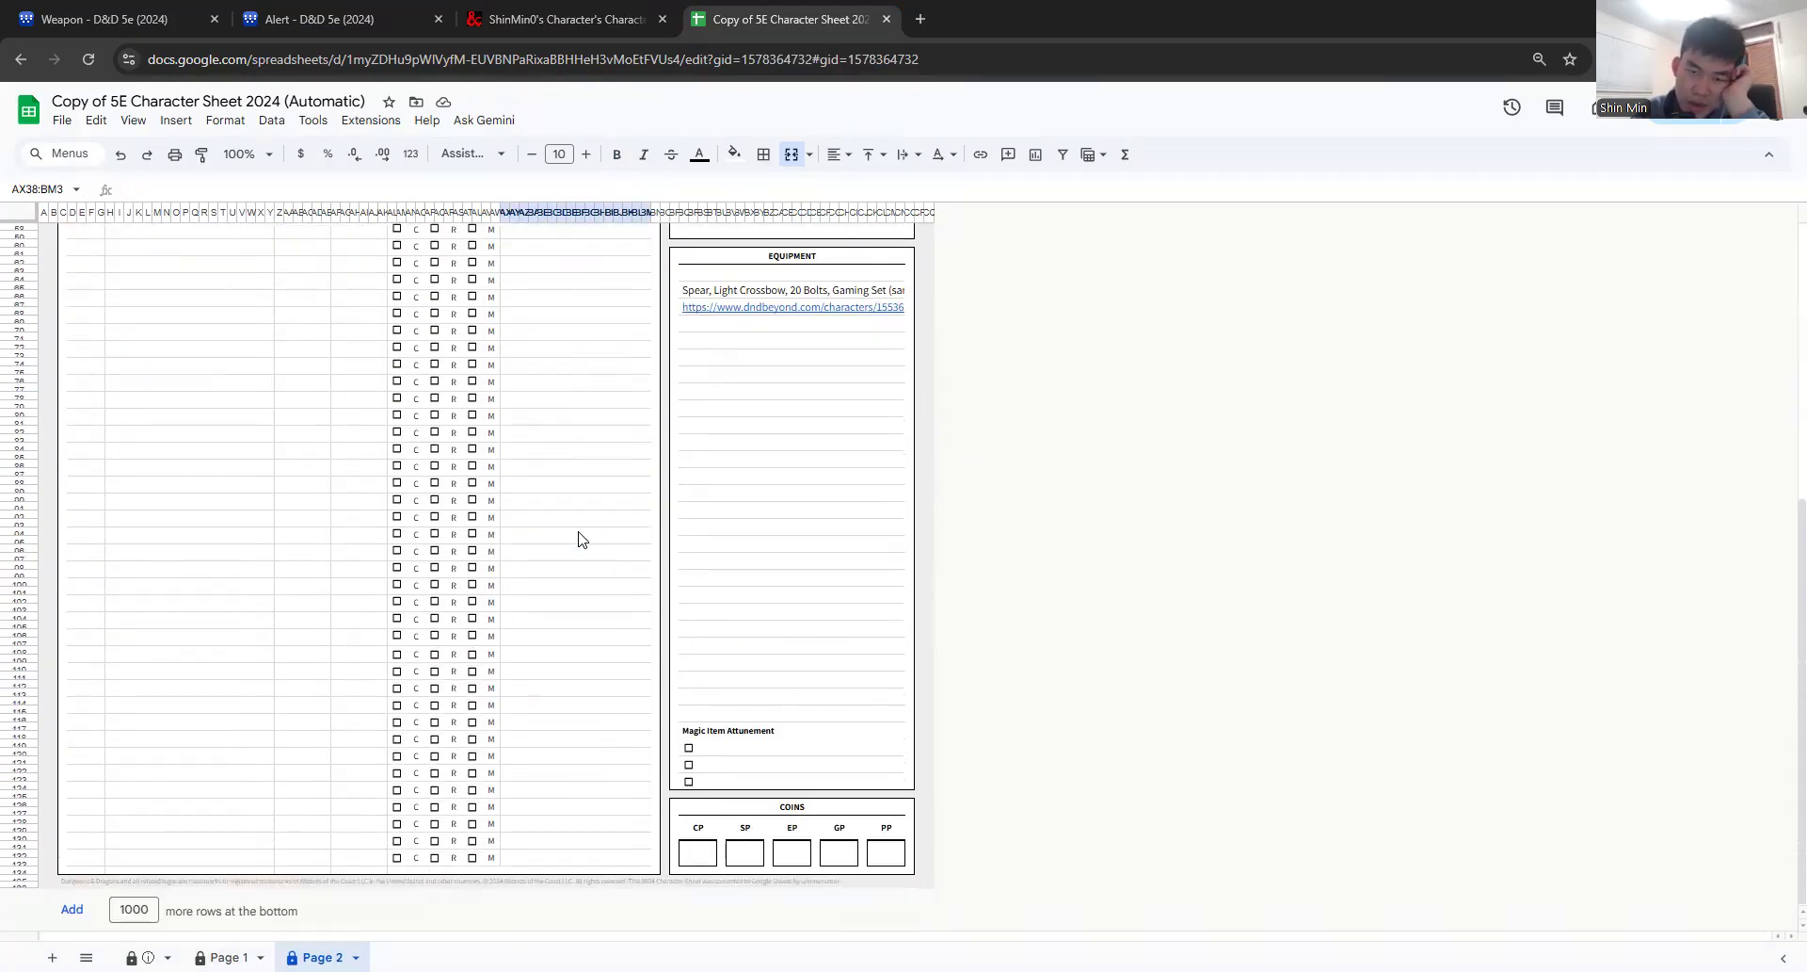
pyautogui.scroll(5, 578, 537)
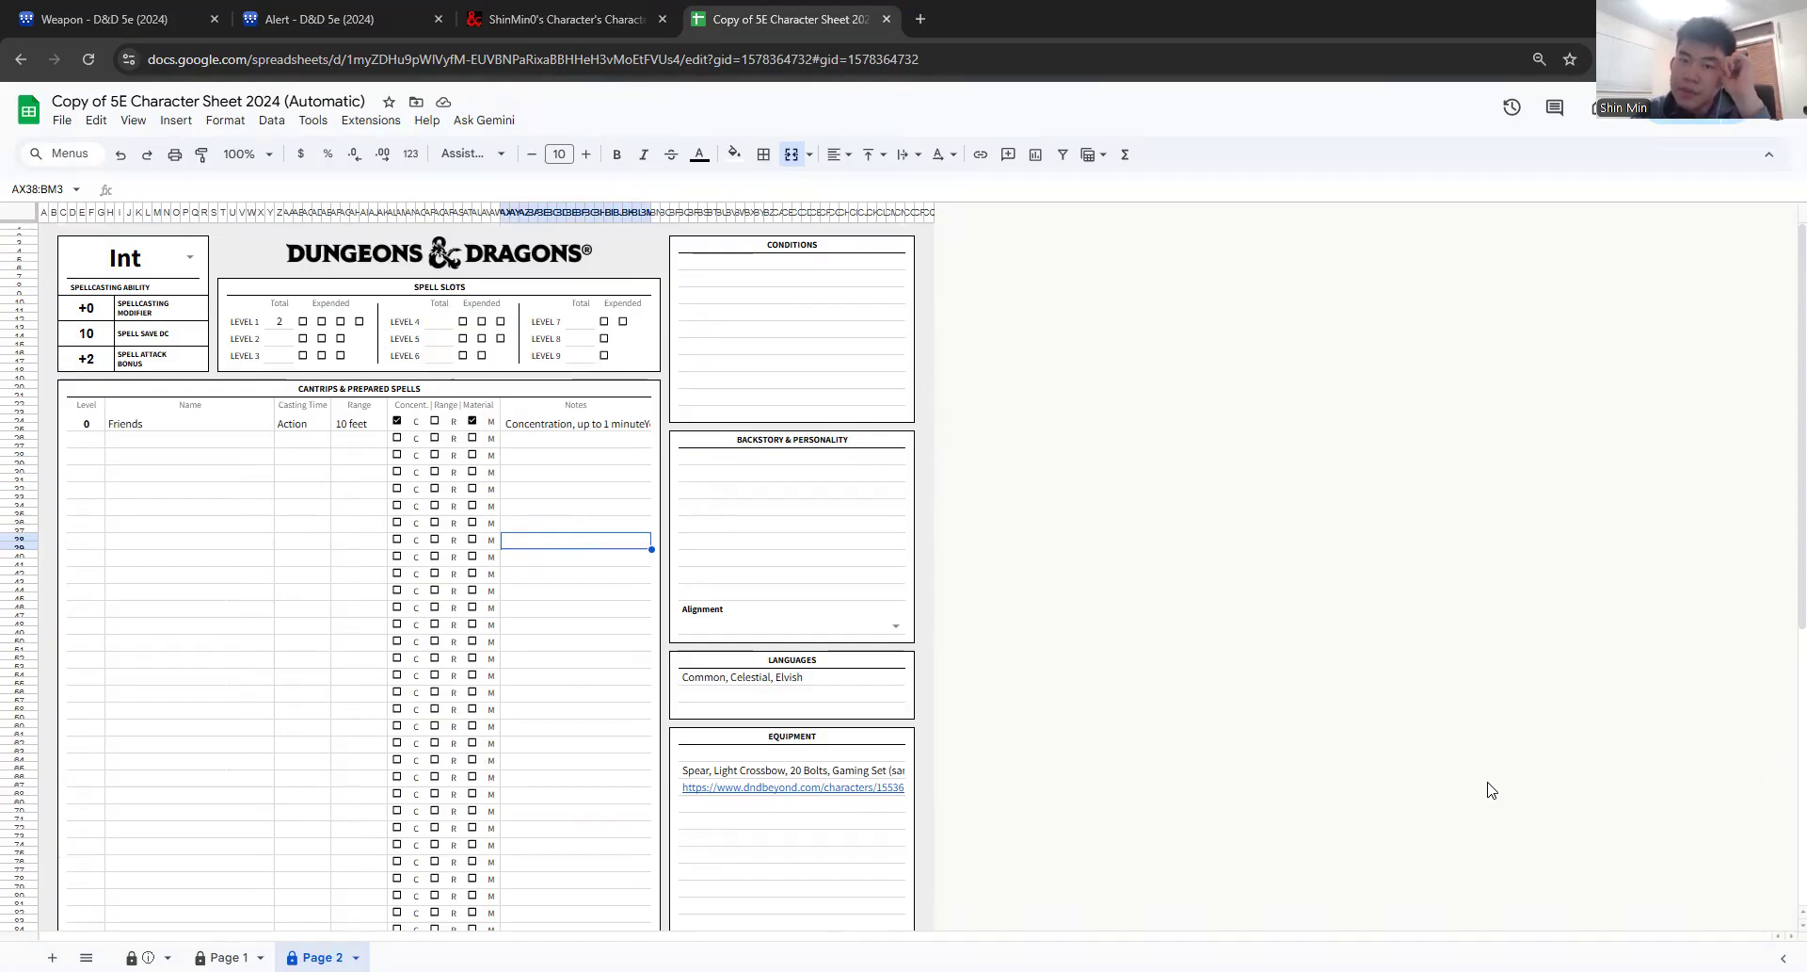
pyautogui.scroll(-5, 661, 661)
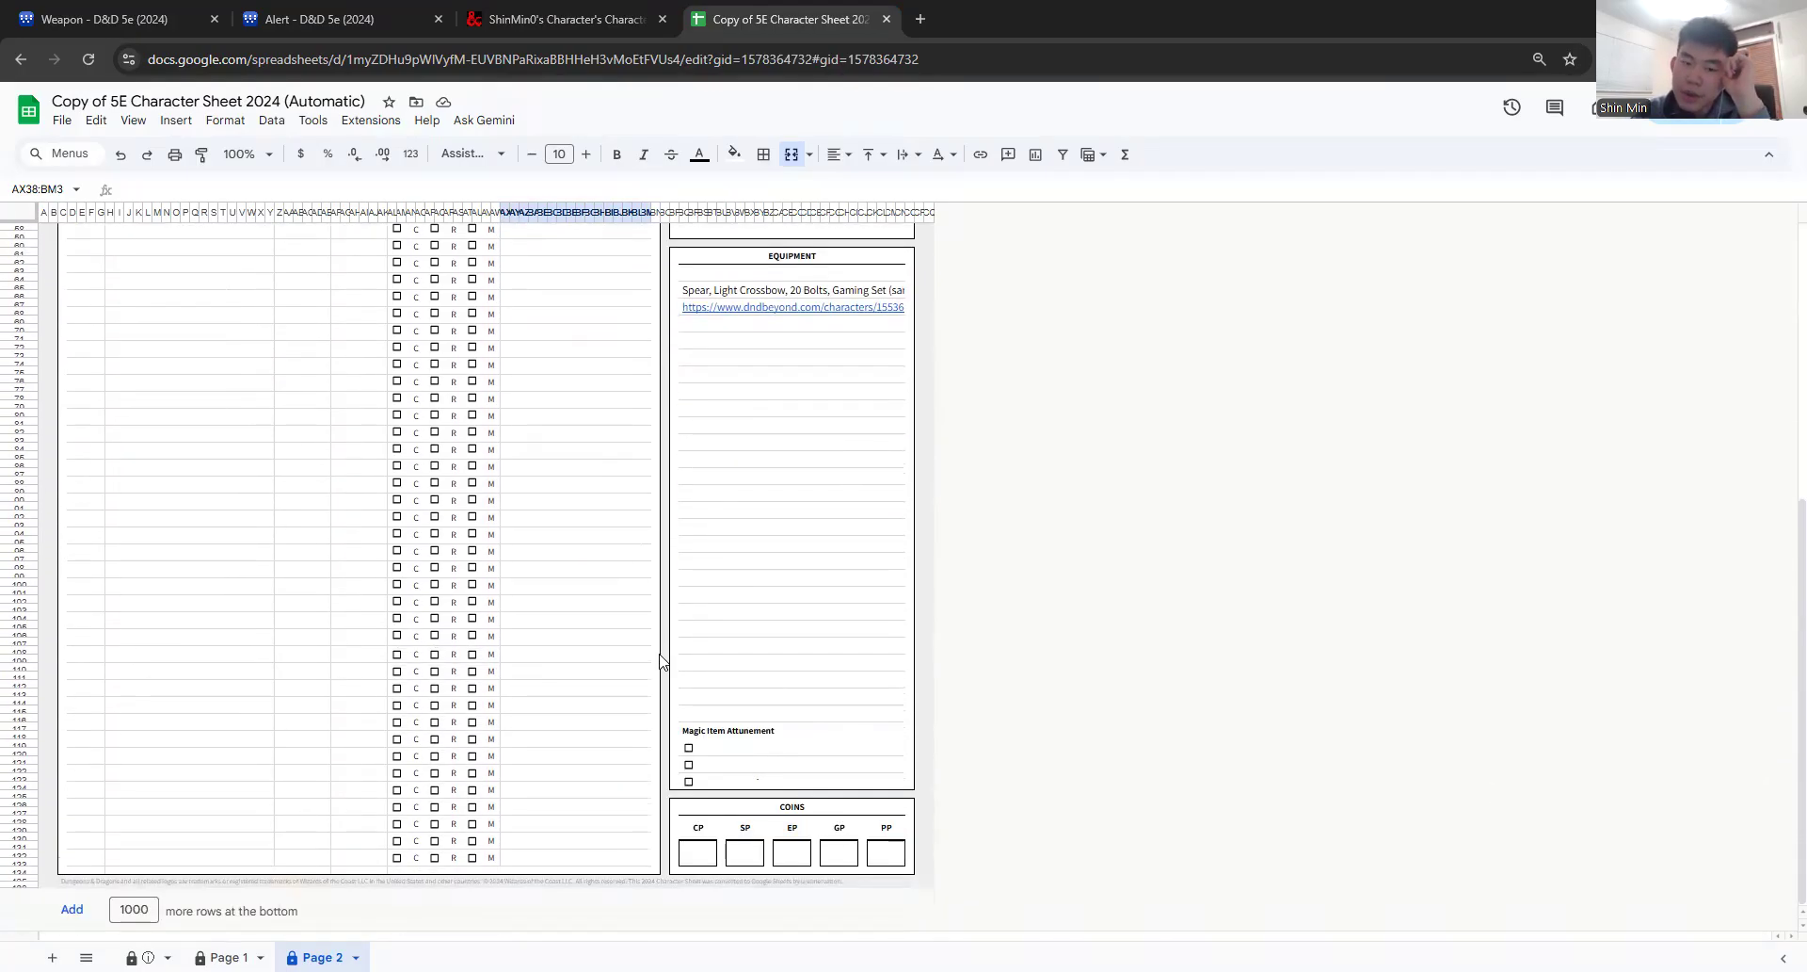
pyautogui.scroll(5, 661, 662)
# Step: Open the Polaris - DND spreadsheet in a new browser tab and look over the completed example sheet on its Page 1
pyautogui.click(921, 19)
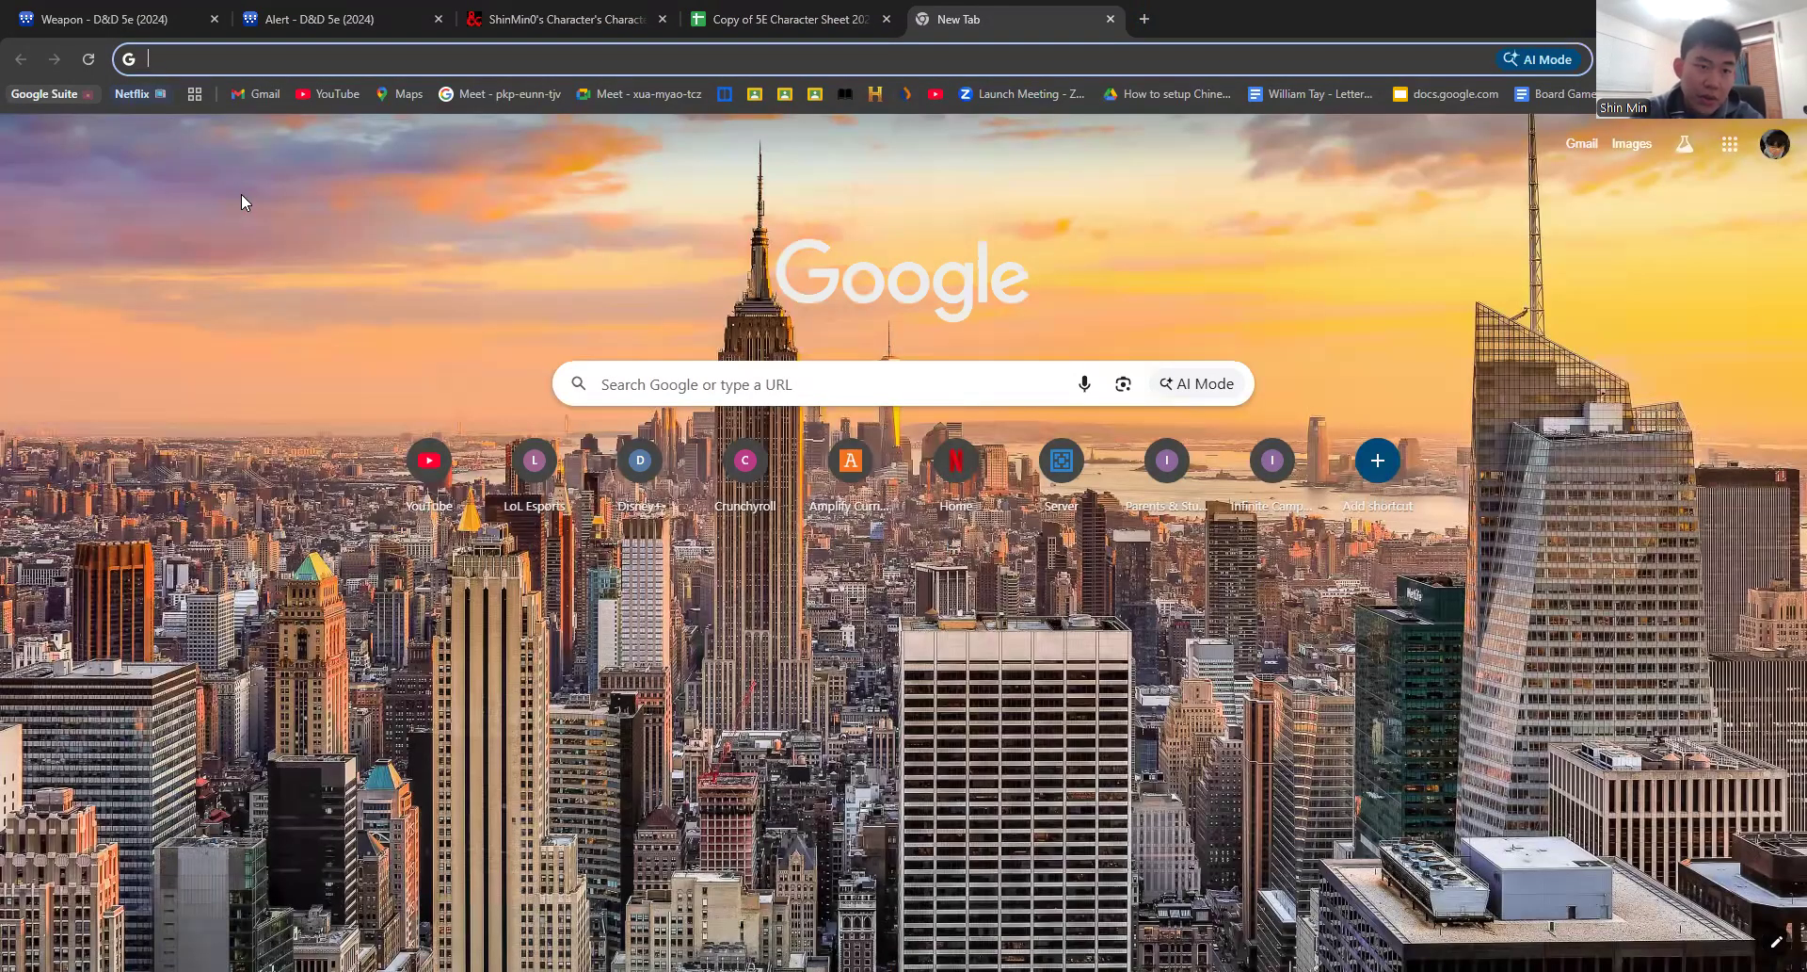
pyautogui.click(200, 138)
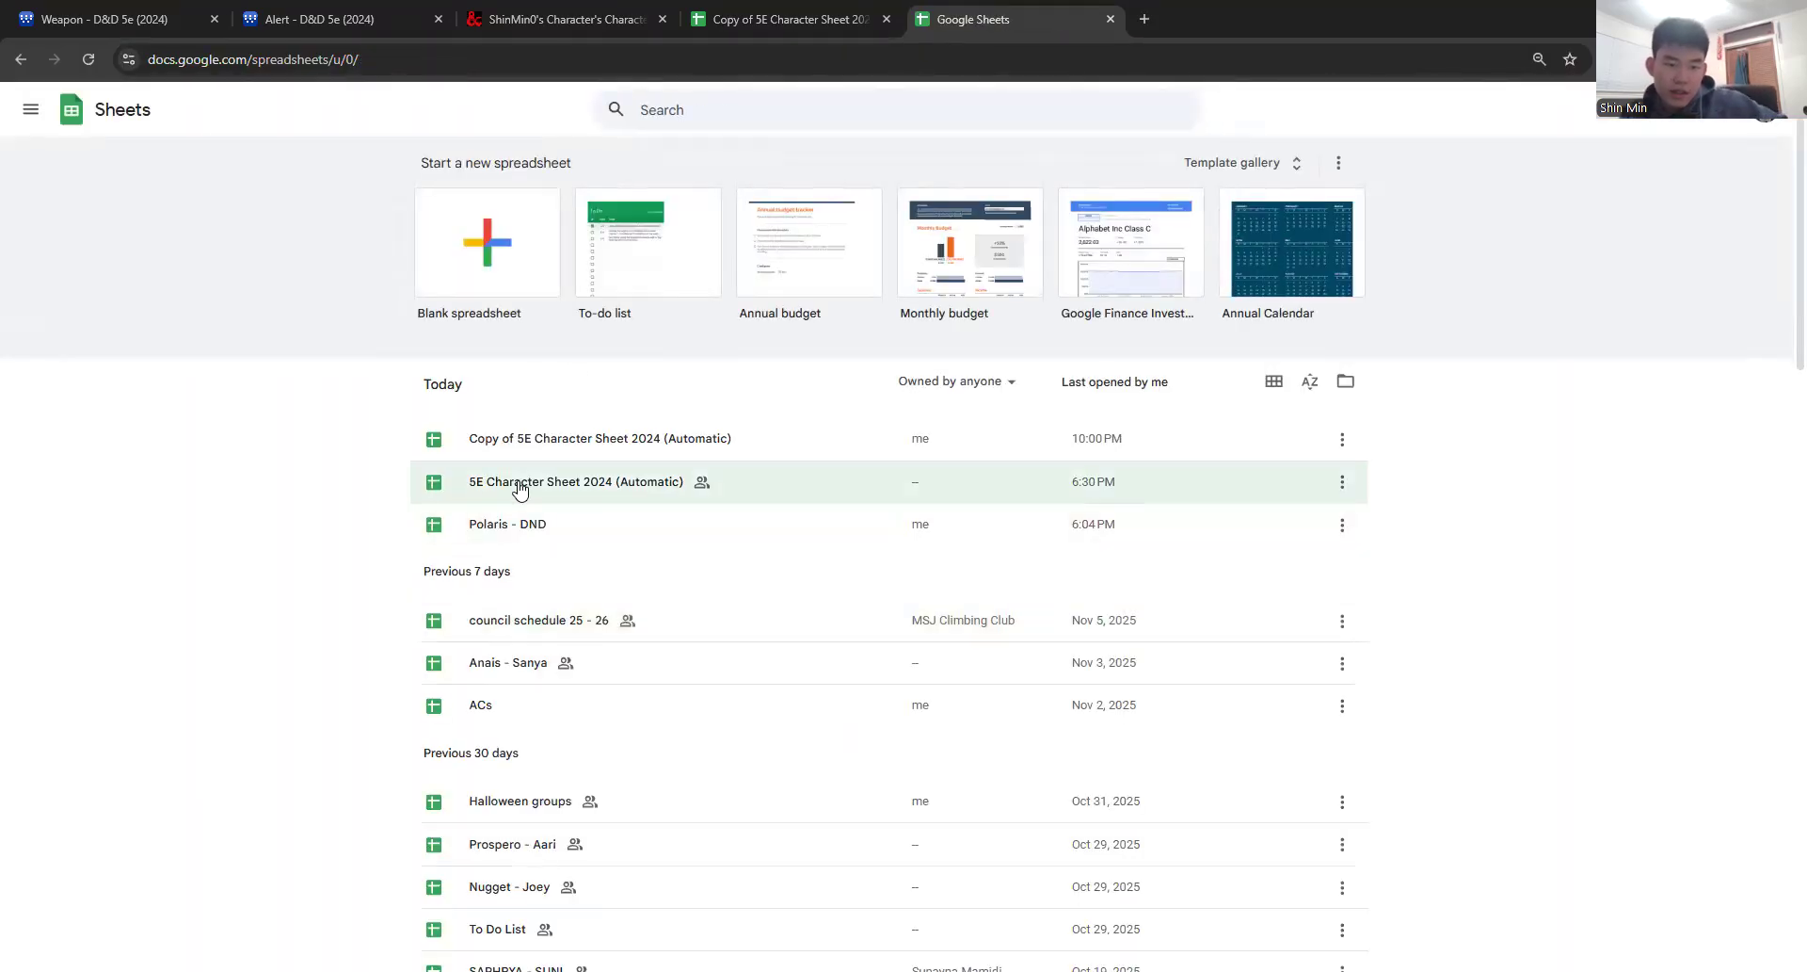
pyautogui.click(534, 530)
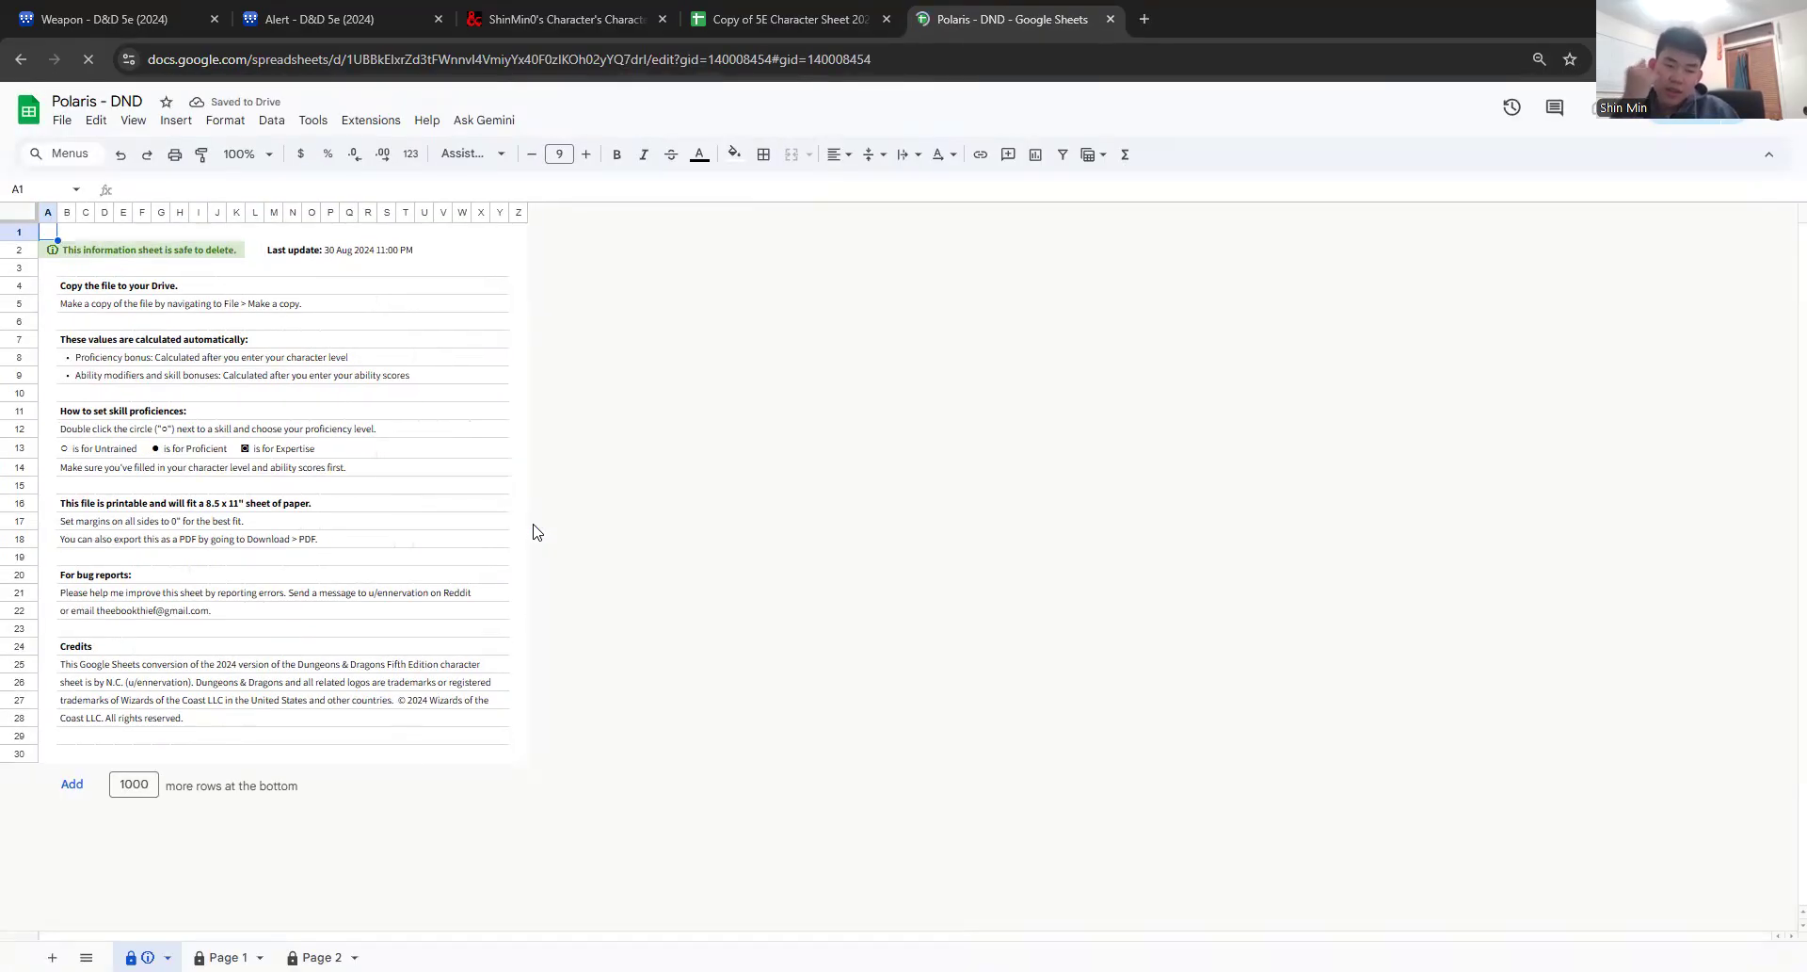
pyautogui.click(226, 956)
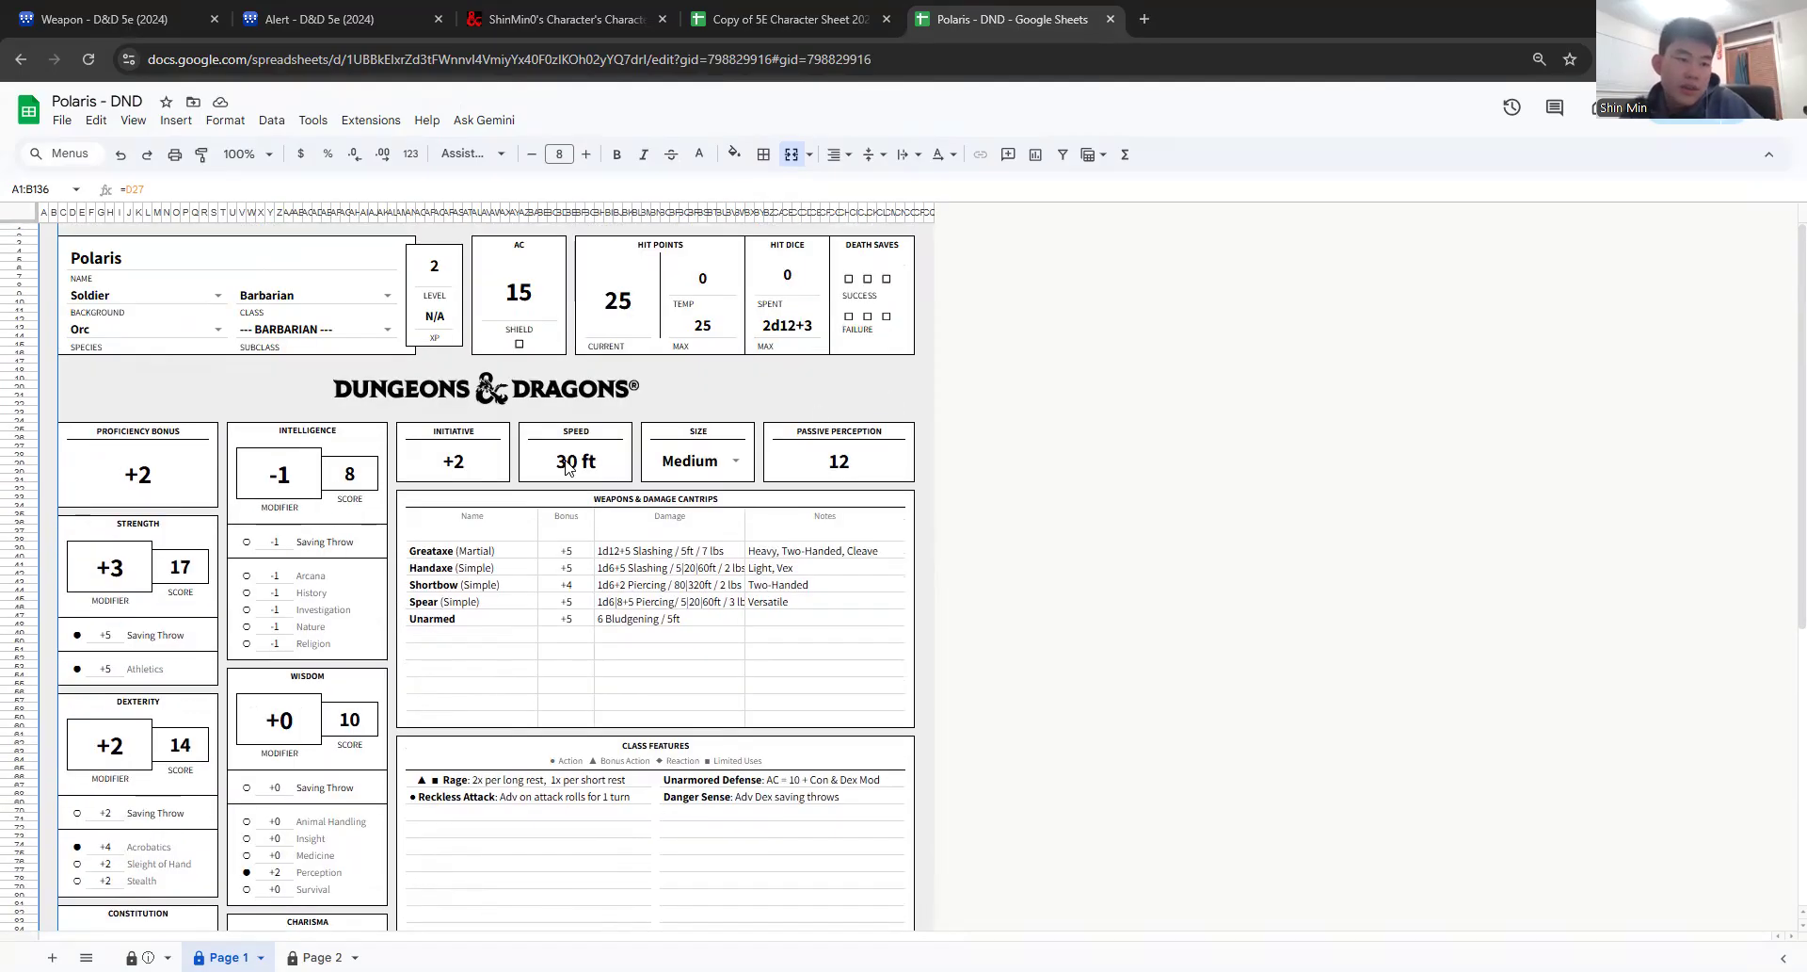
pyautogui.scroll(-2, 567, 463)
pyautogui.scroll(2, 727, 323)
pyautogui.scroll(-5, 684, 448)
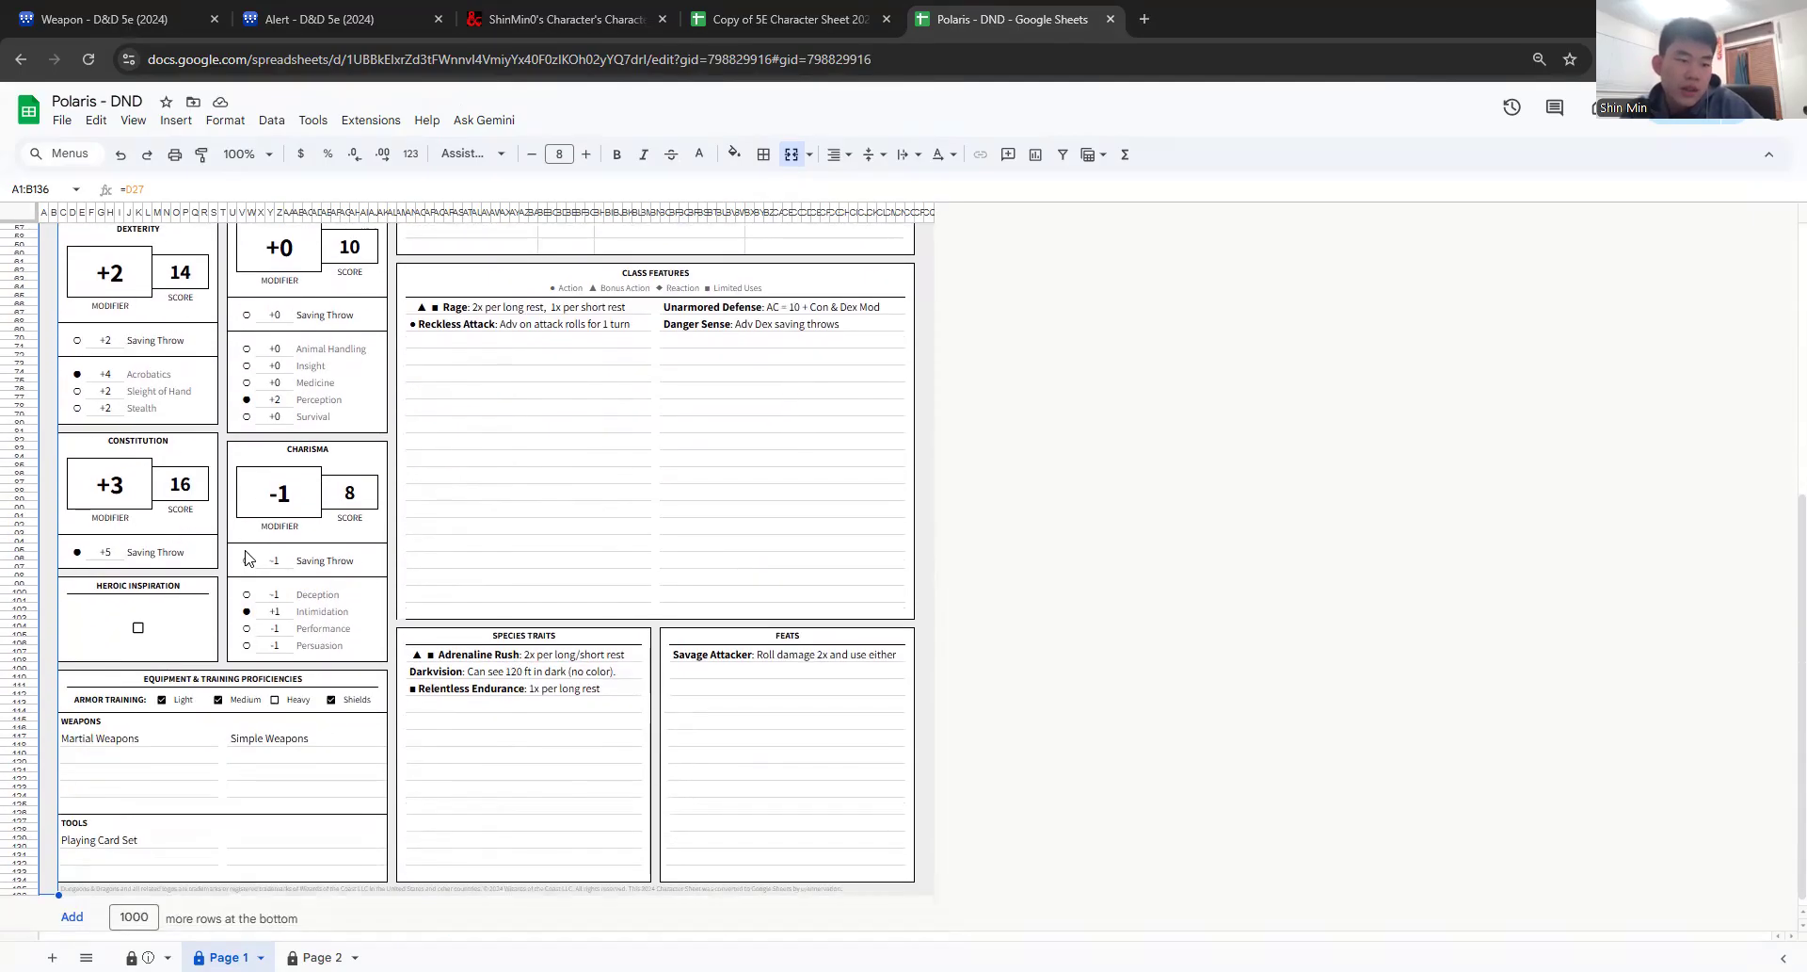
pyautogui.scroll(-1, 207, 706)
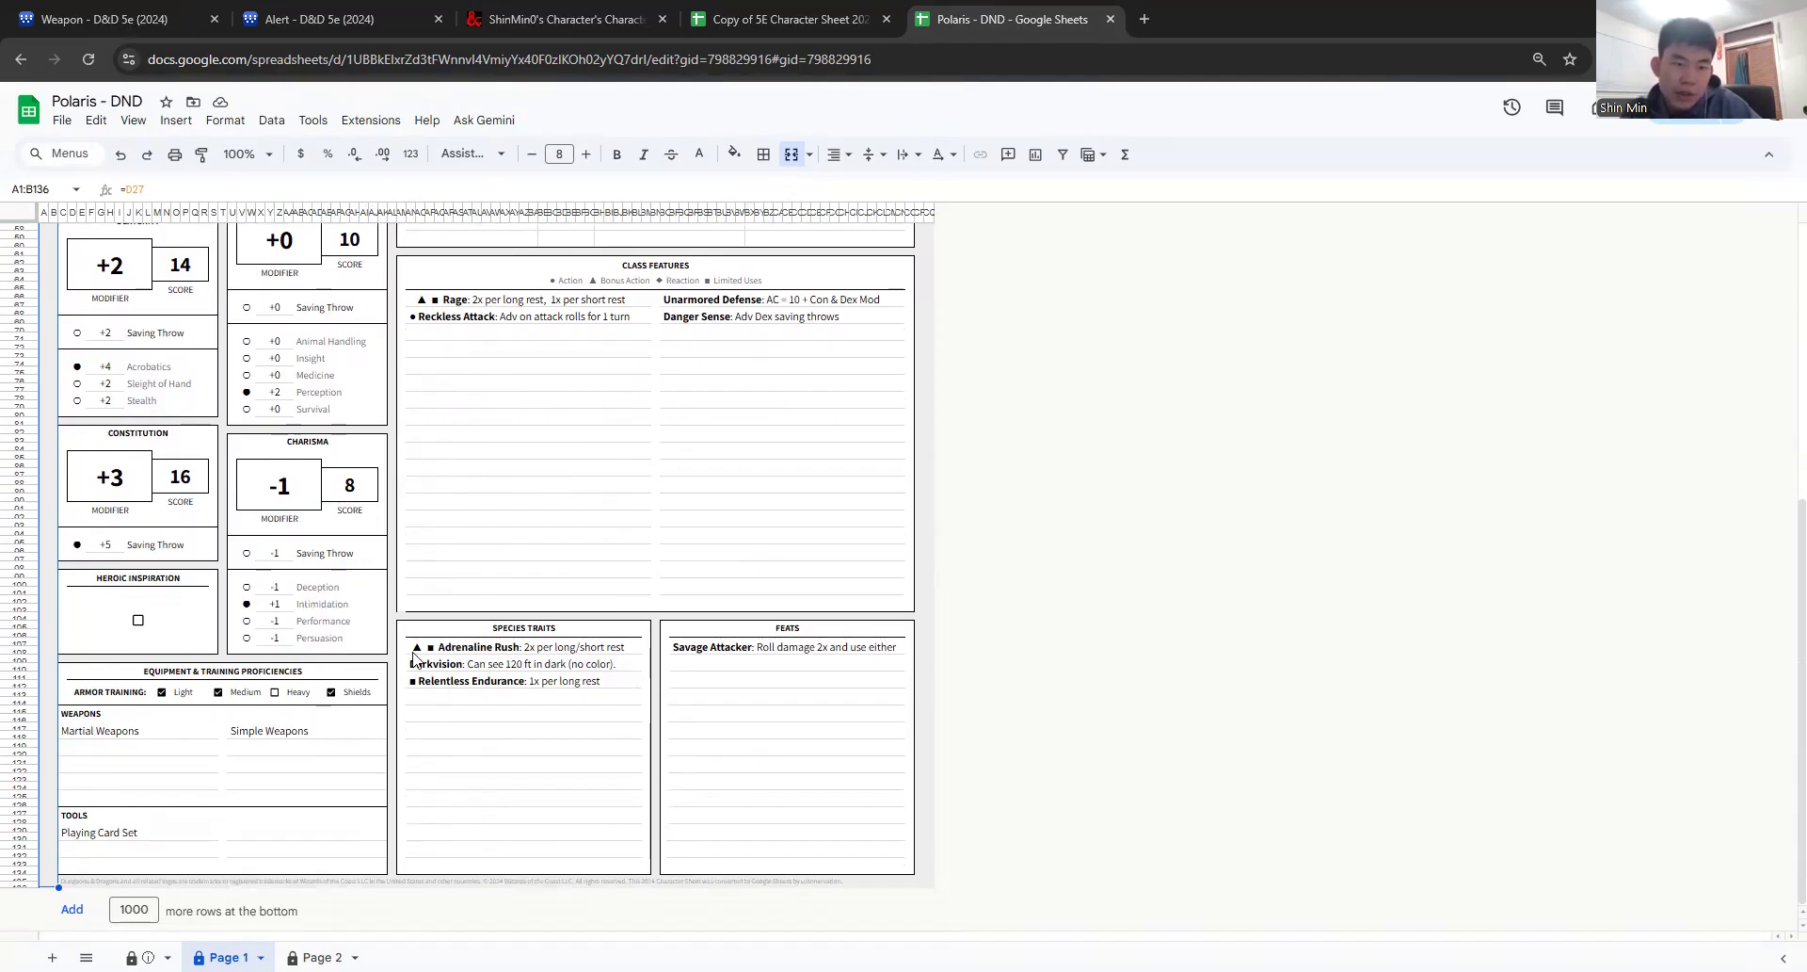
# Step: Try adding "(1 used)" after the rest limits in the Rage entry under Class Features
pyautogui.doubleClick(484, 311)
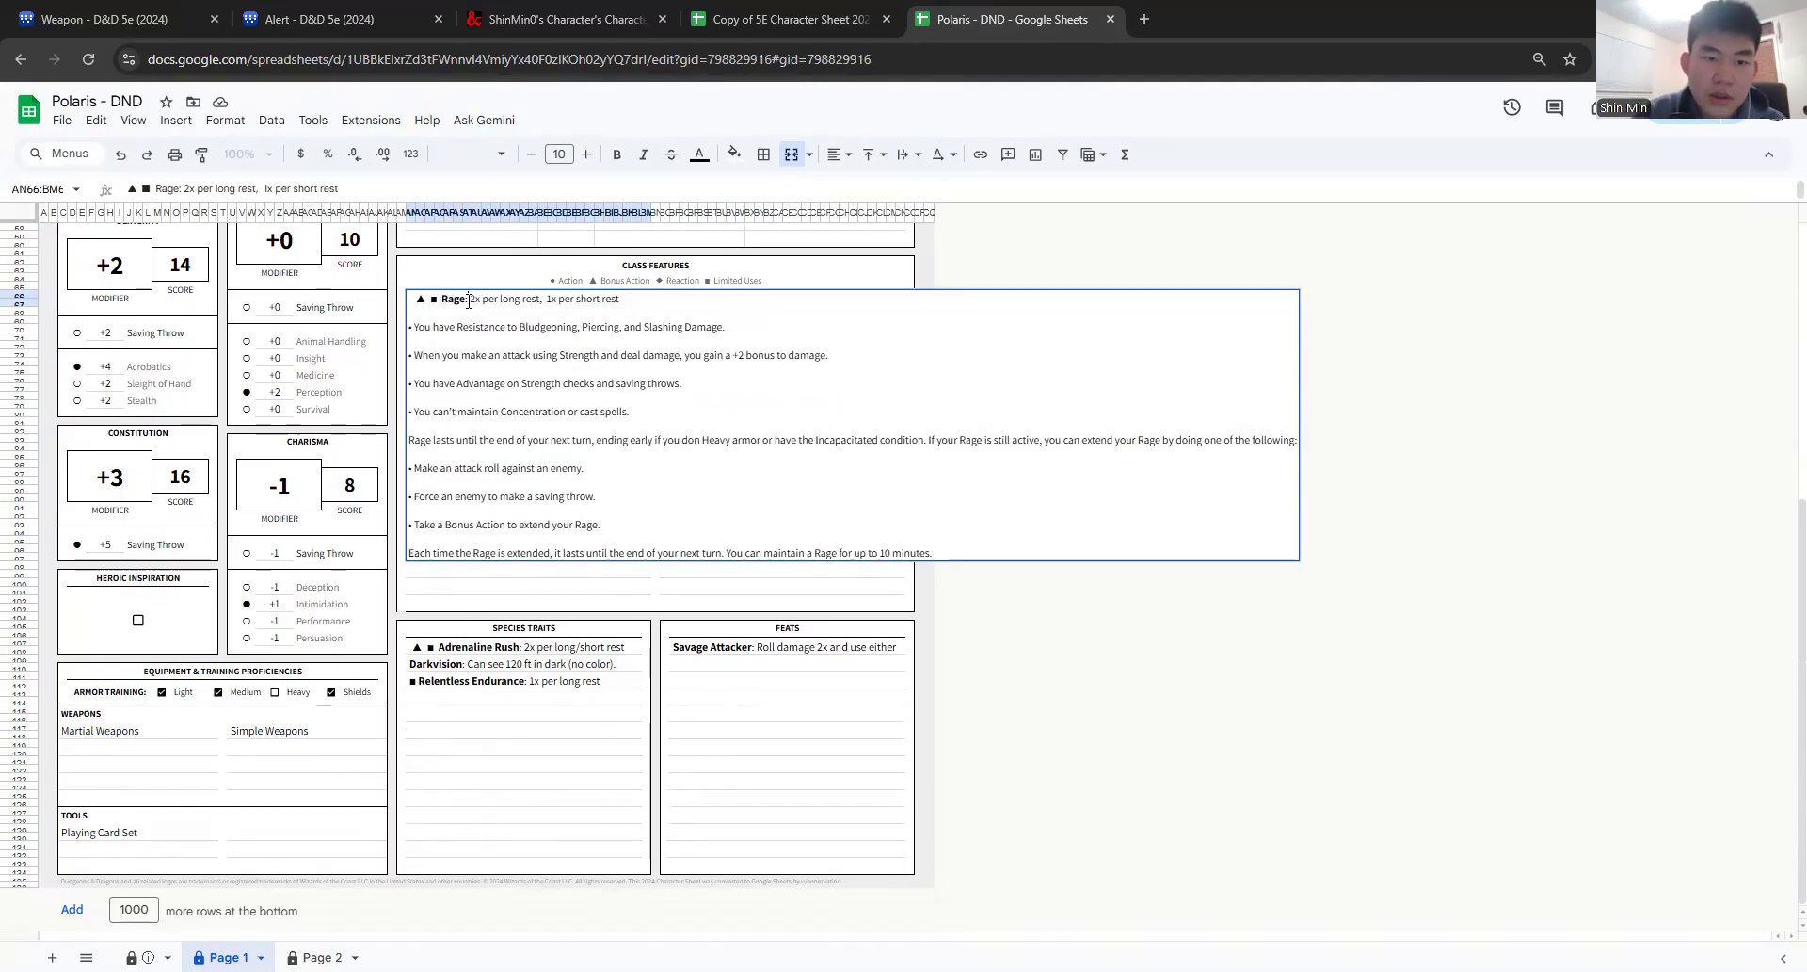
pyautogui.moveTo(469, 302); pyautogui.dragTo(616, 297)
pyautogui.click(528, 301)
pyautogui.click(617, 297)
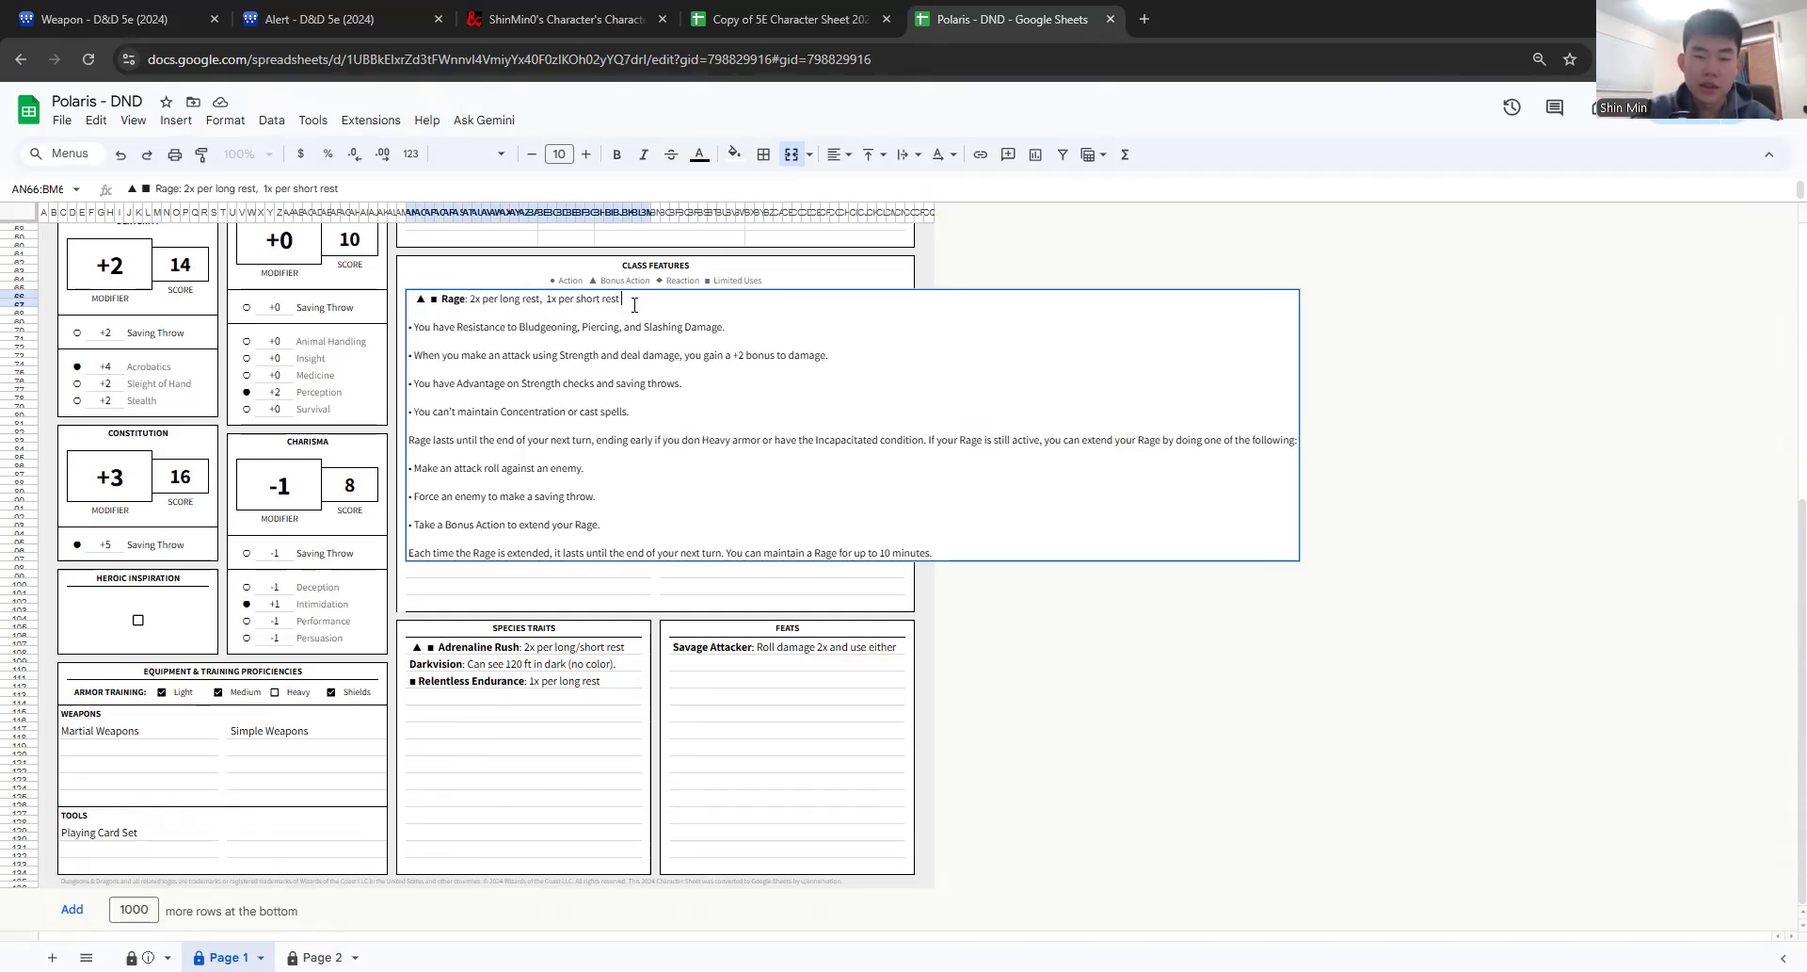
pyautogui.write('(1 used)')
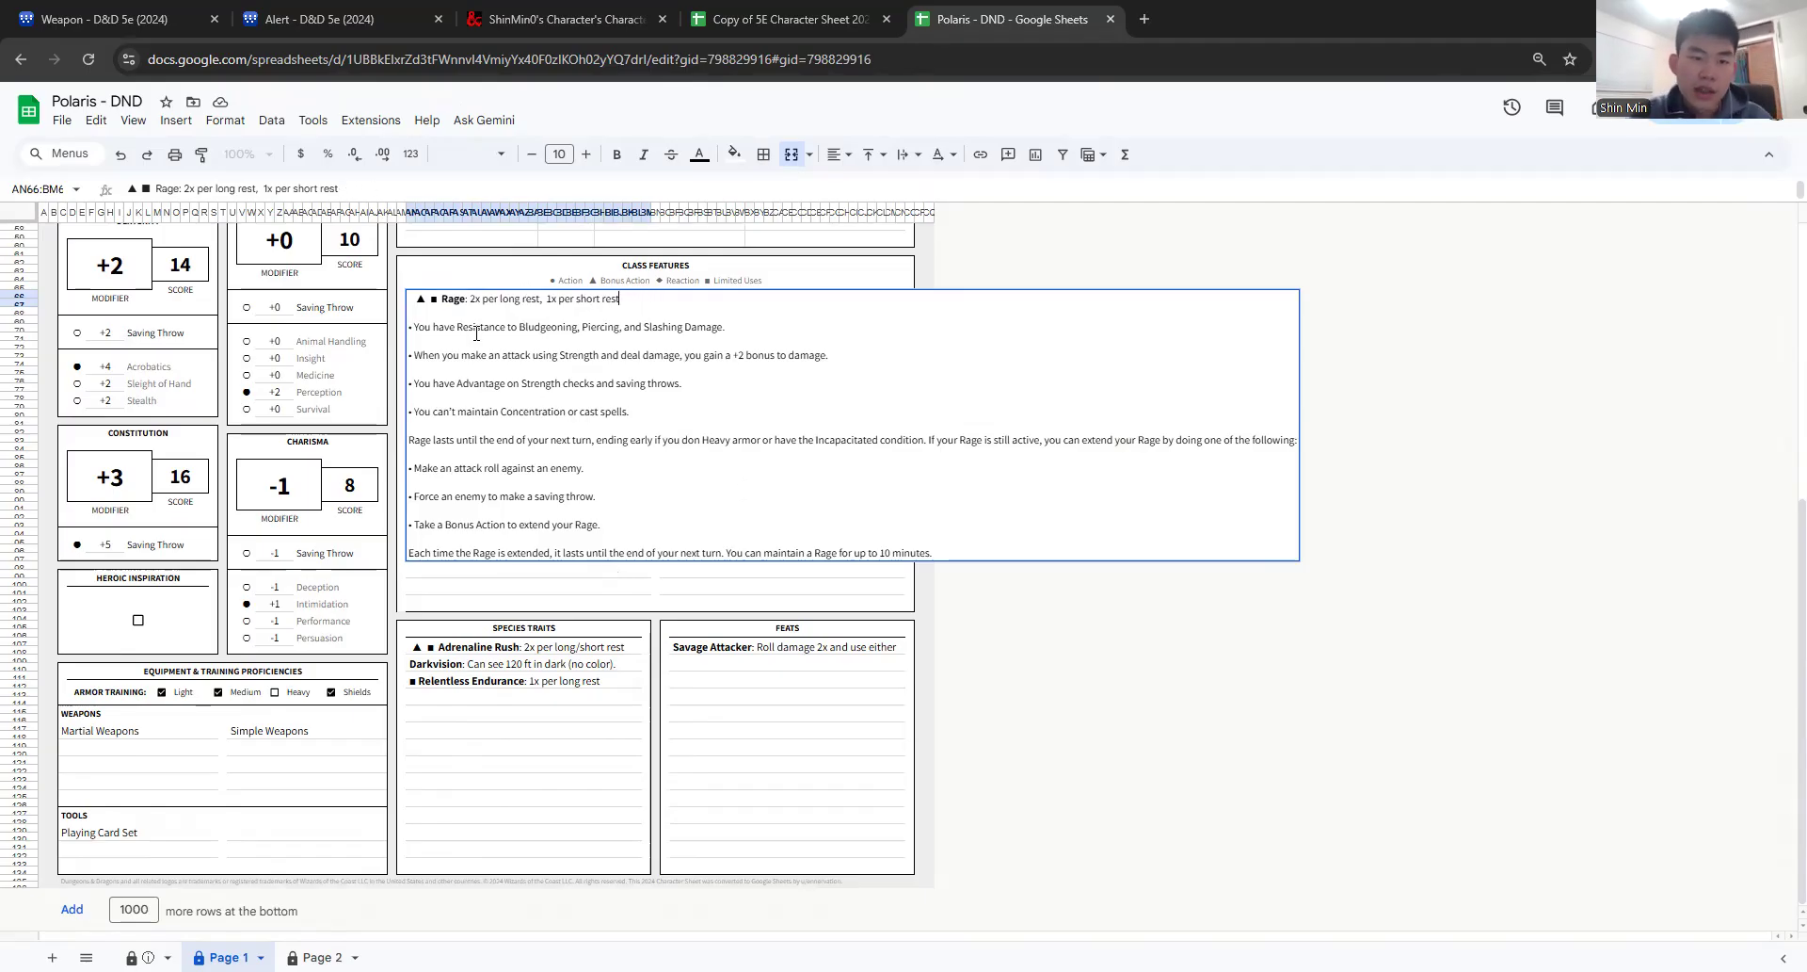
# Step: Read the full descriptions stored in the Rage and Reckless Attack entries under Class Features
pyautogui.moveTo(476, 333); pyautogui.dragTo(687, 567)
pyautogui.click(589, 592)
pyautogui.click(578, 322)
pyautogui.doubleClick(649, 318)
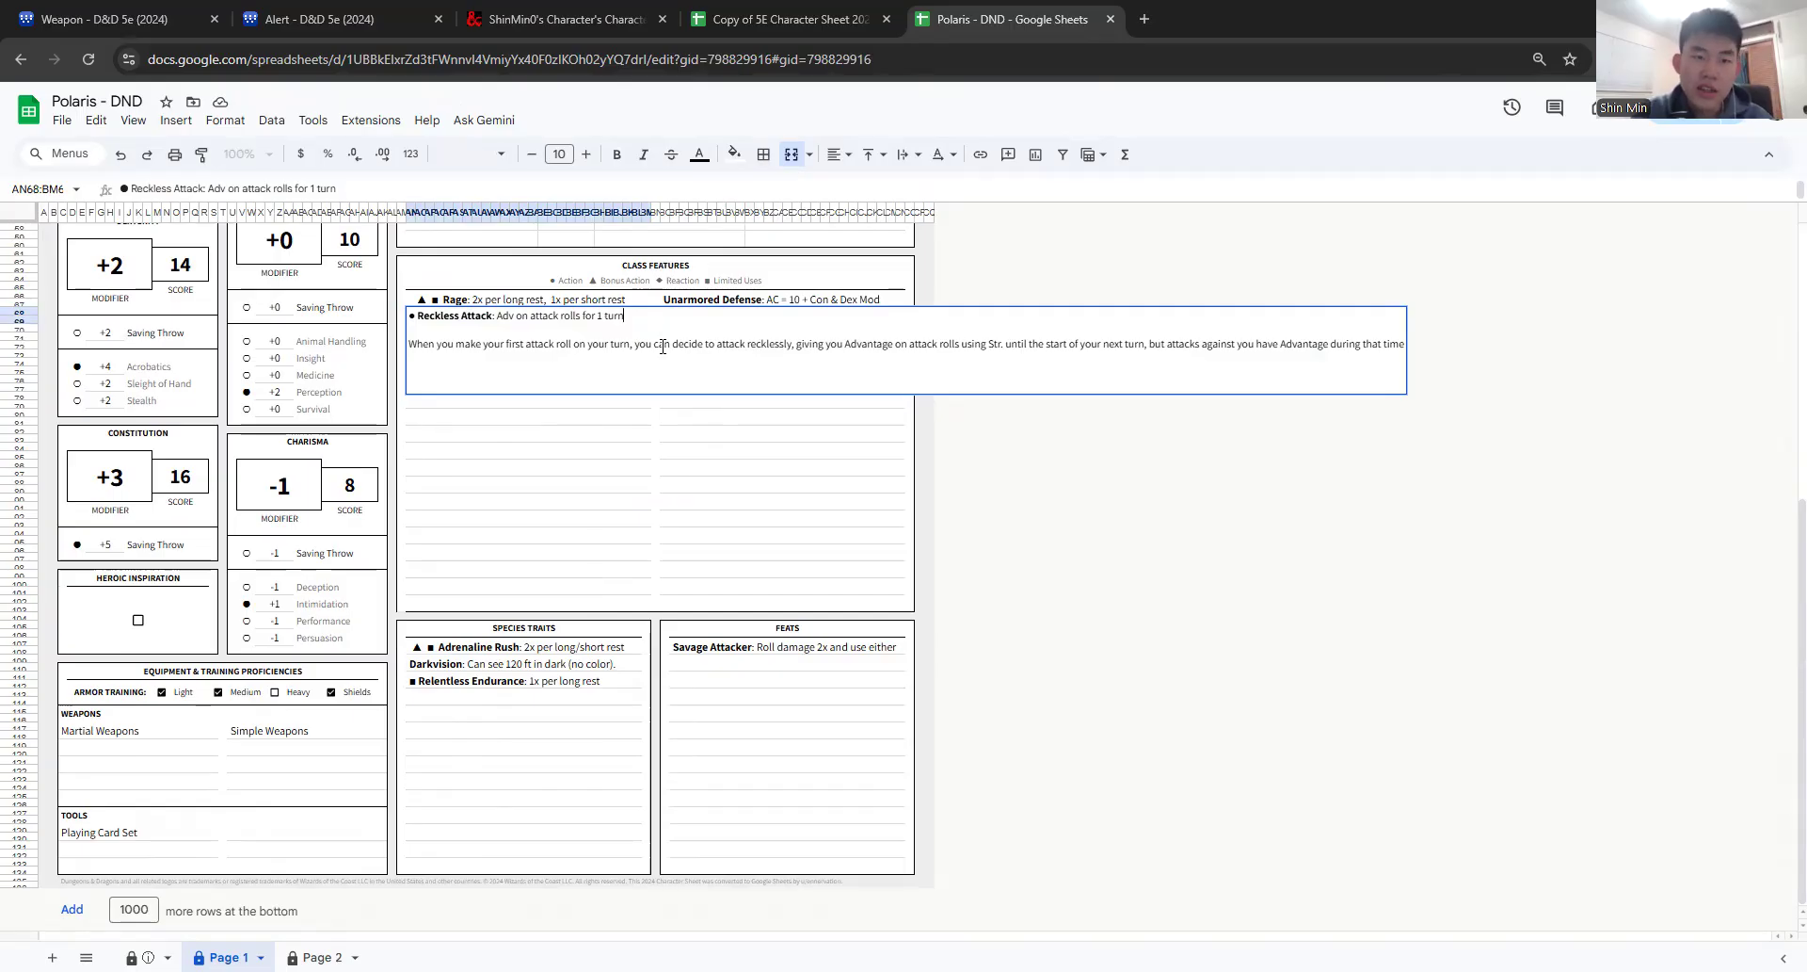
pyautogui.click(668, 486)
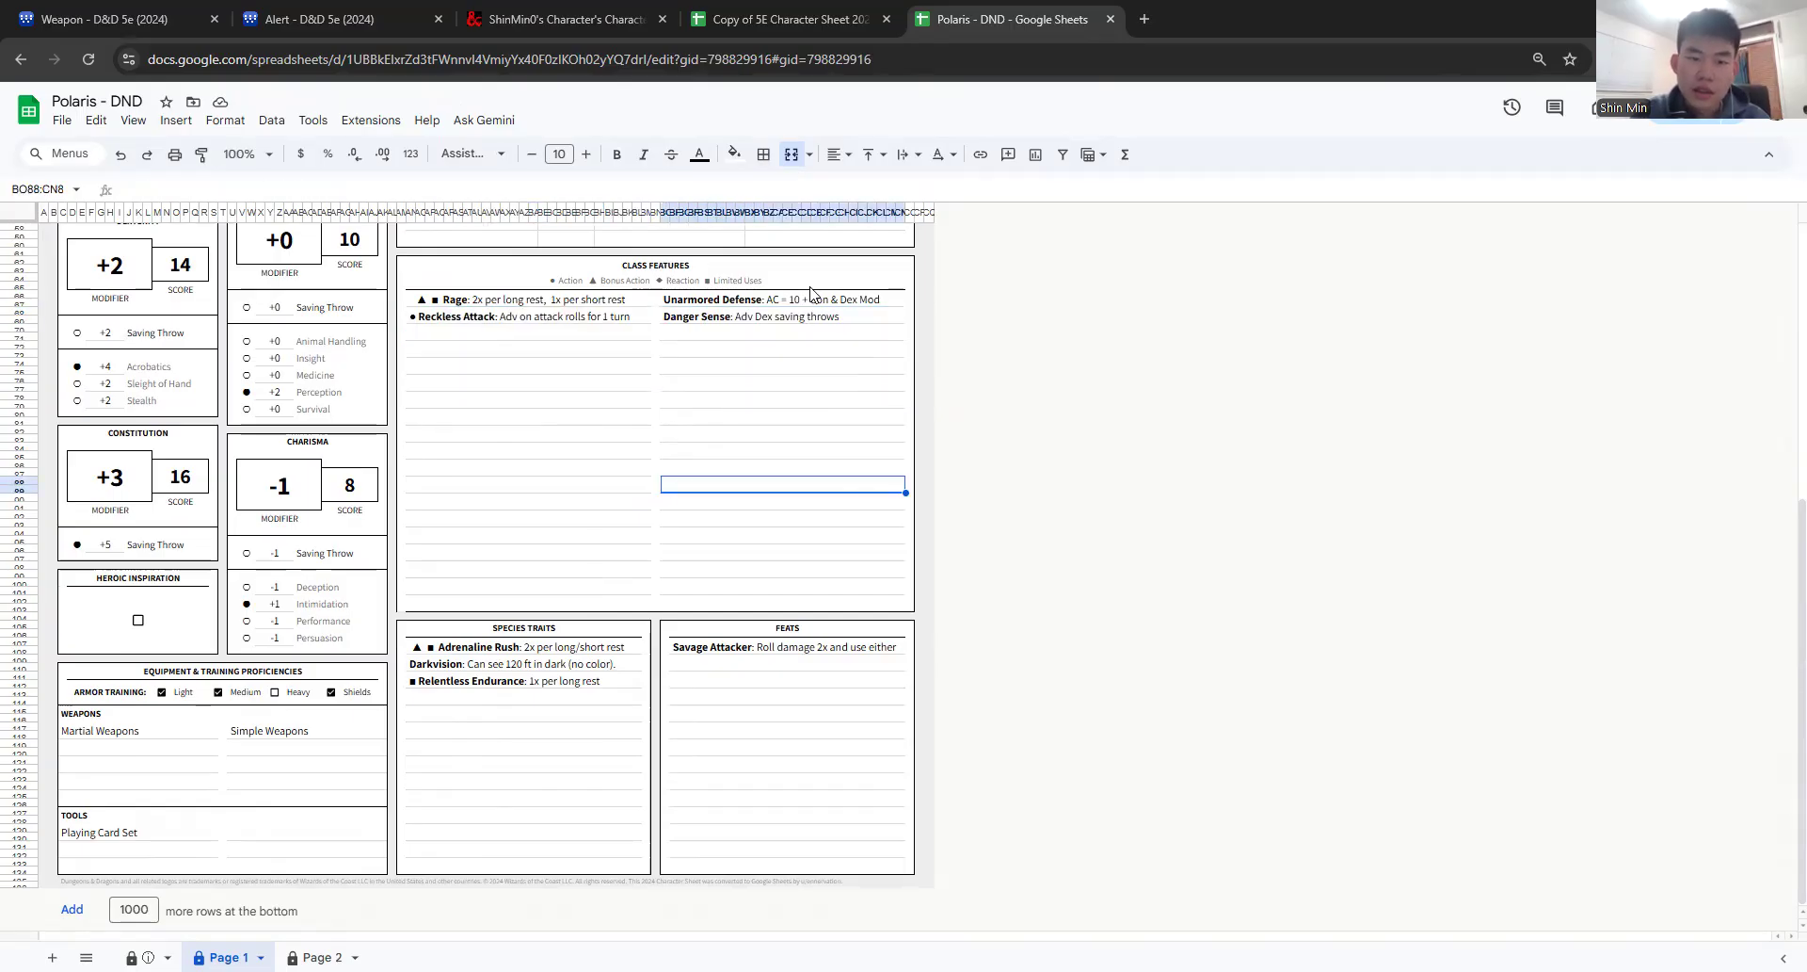
# Step: Check the Unarmored Defense, Danger Sense, Savage Attacker, Darkvision and Relentless Endurance entries on Page 1
pyautogui.click(812, 299)
pyautogui.click(803, 317)
pyautogui.click(791, 650)
pyautogui.click(586, 666)
pyautogui.click(583, 681)
pyautogui.doubleClick(613, 685)
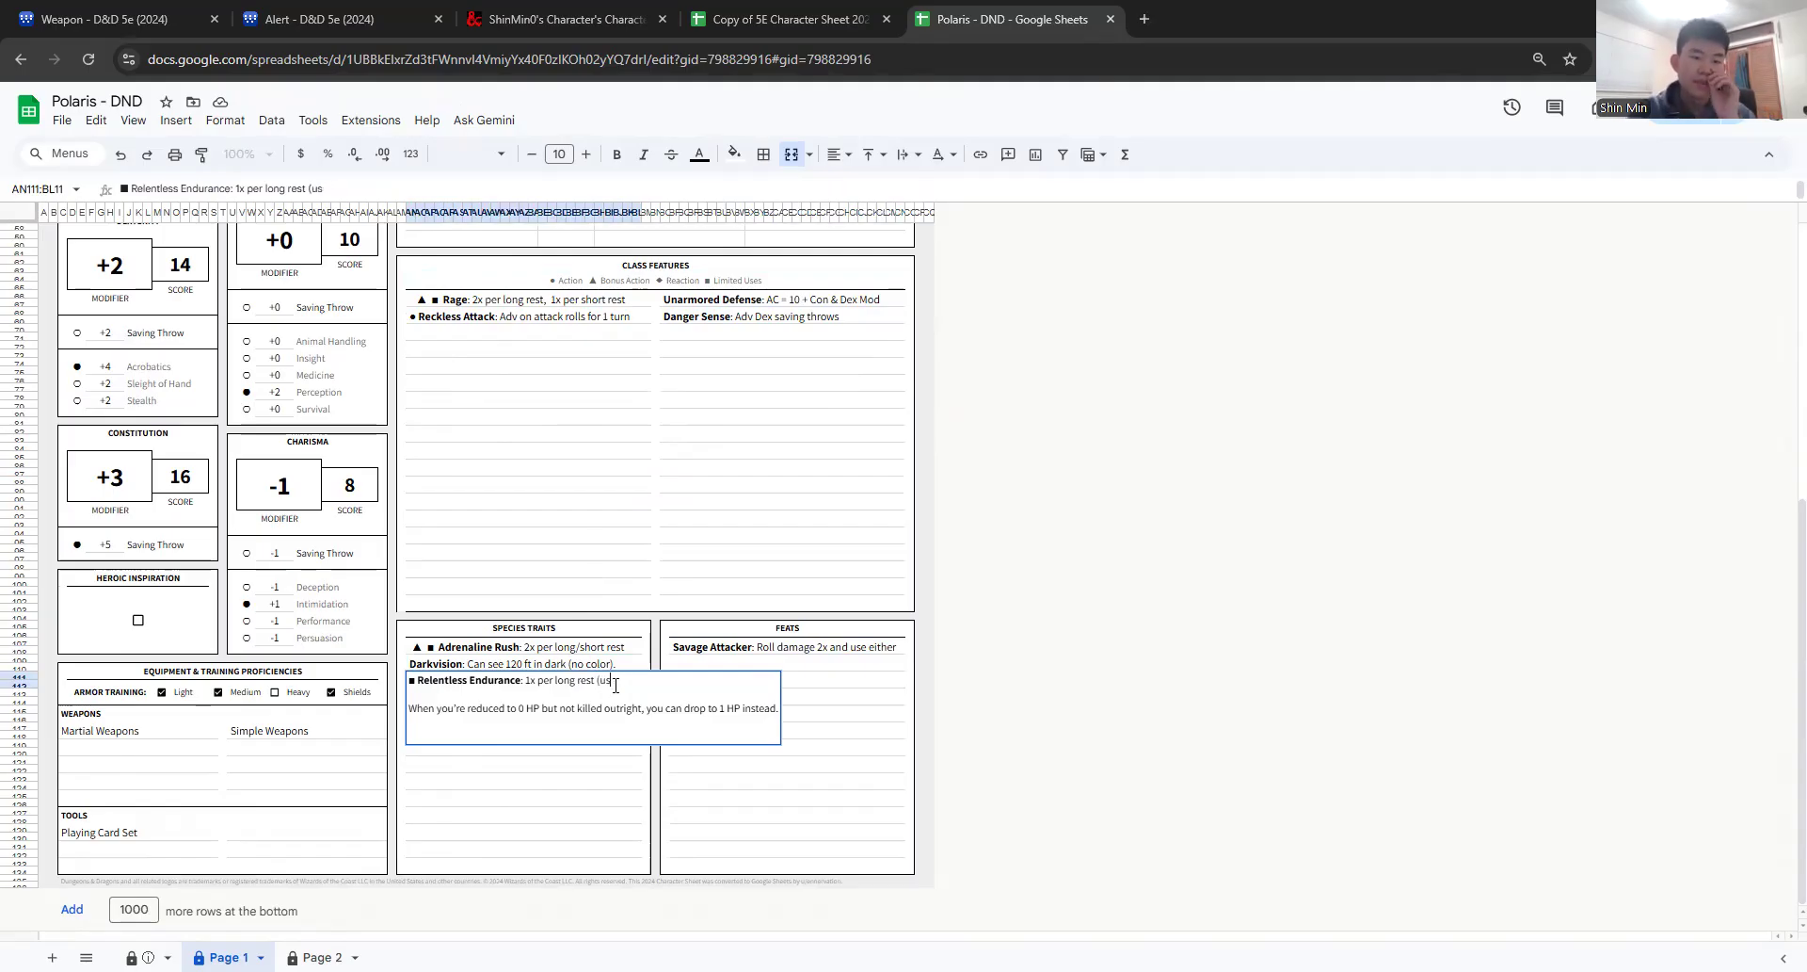
pyautogui.click(712, 523)
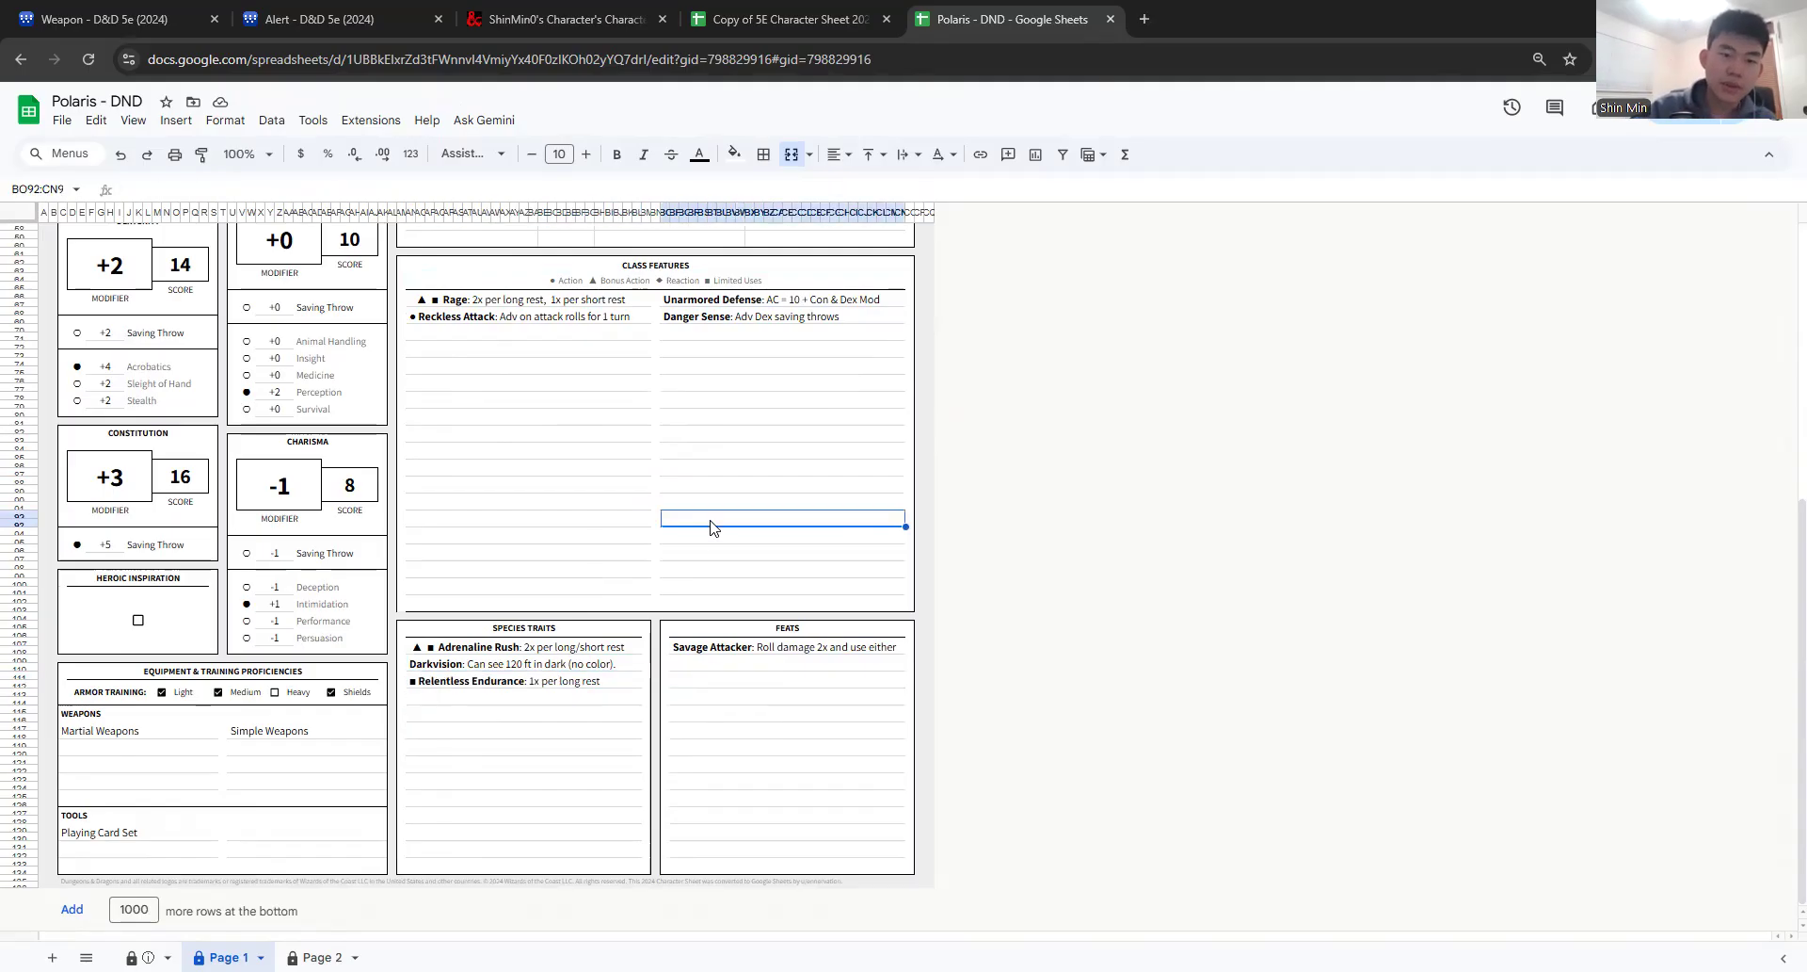
# Step: Examine how the notes and damage cells of the Weapons & Damage Cantrips table are written for each weapon
pyautogui.scroll(2, 710, 522)
pyautogui.scroll(2, 710, 527)
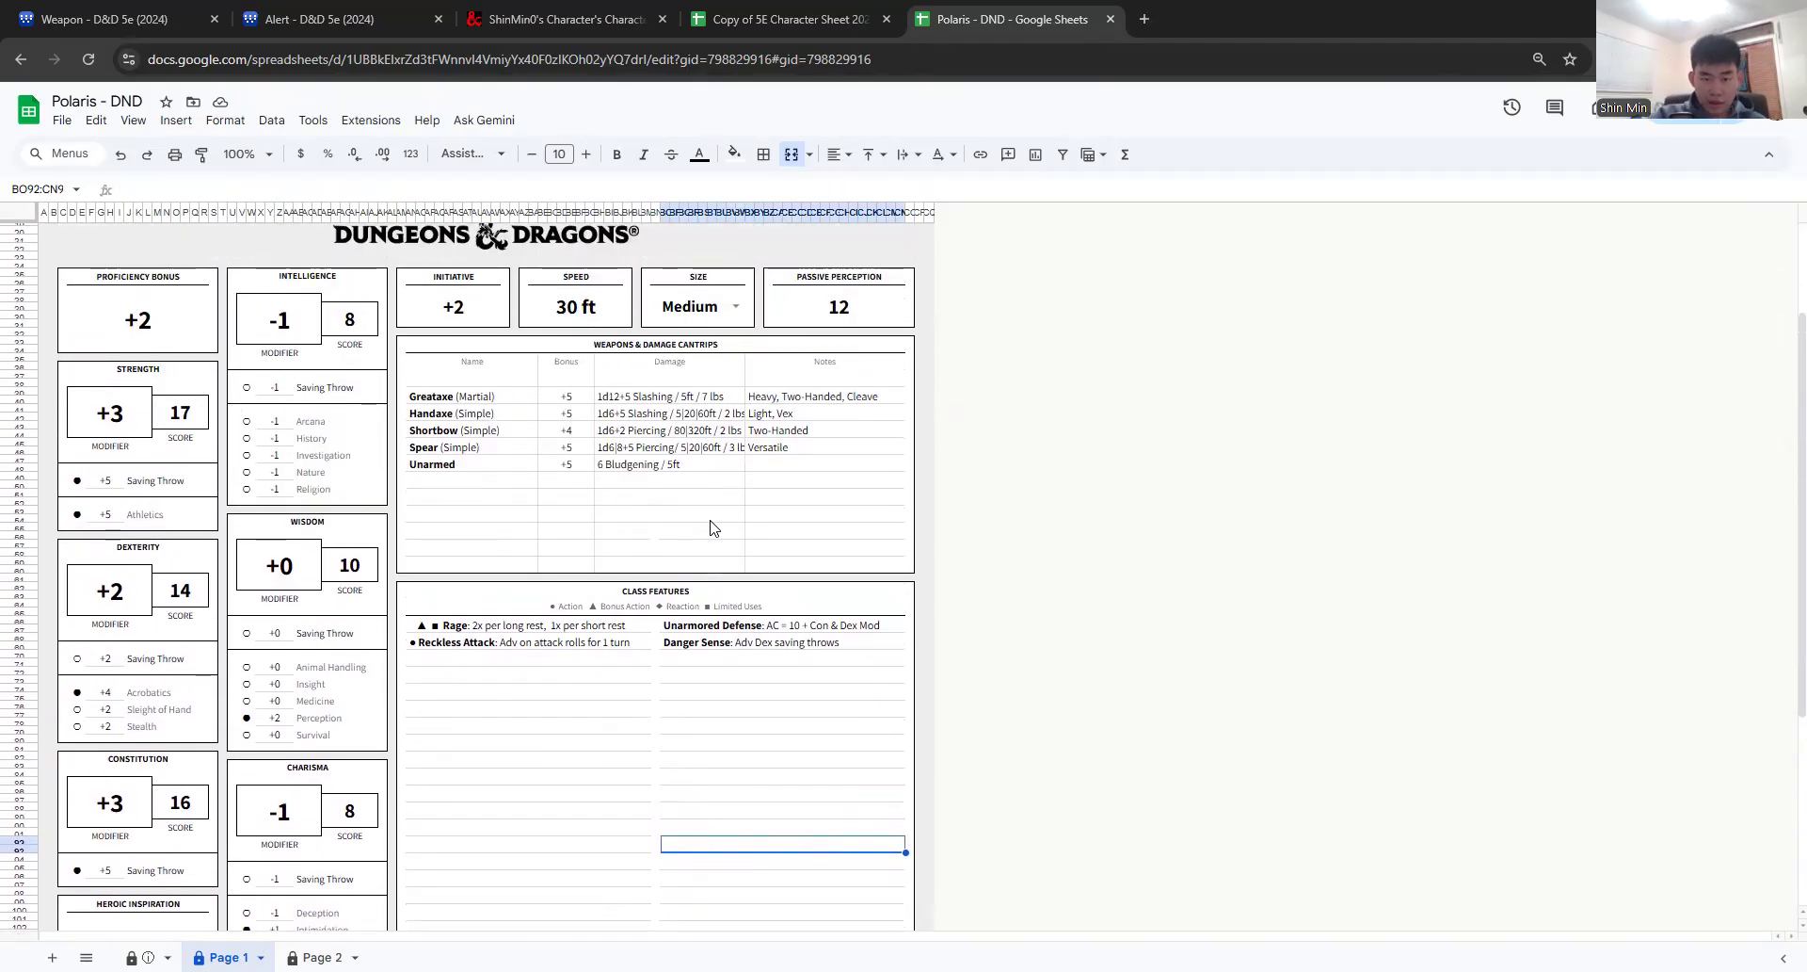
pyautogui.click(805, 399)
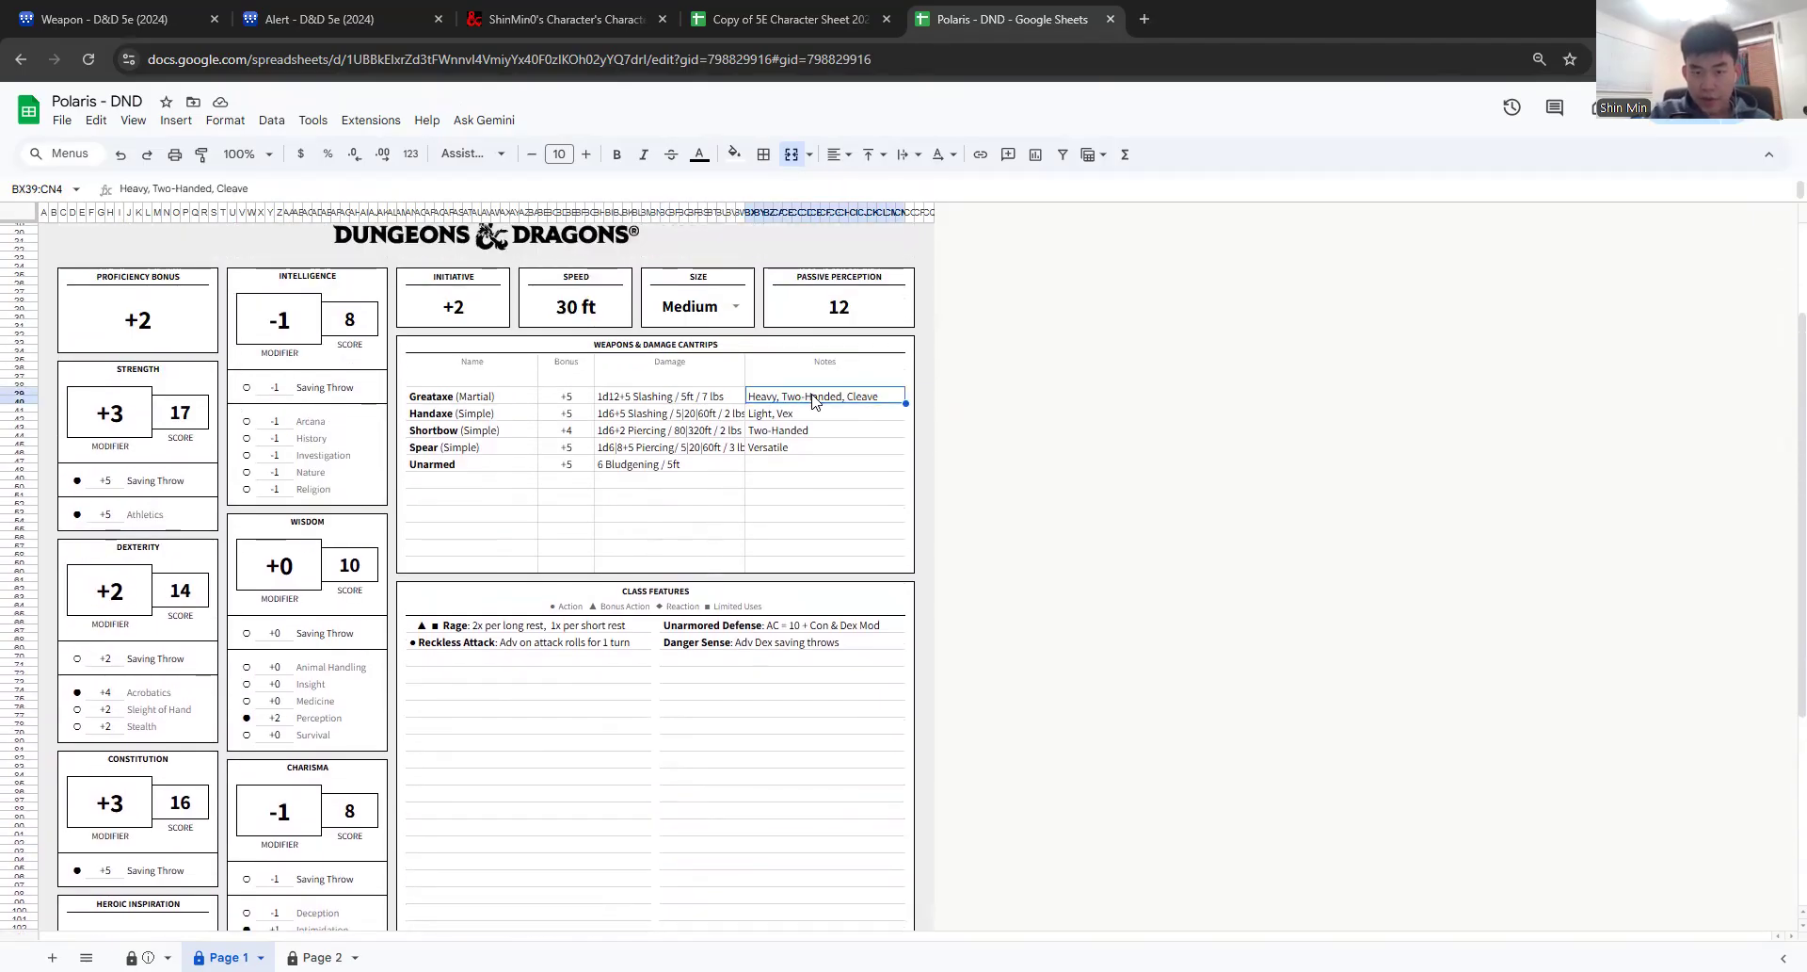
pyautogui.doubleClick(813, 396)
pyautogui.moveTo(783, 426); pyautogui.dragTo(989, 523)
pyautogui.click(681, 517)
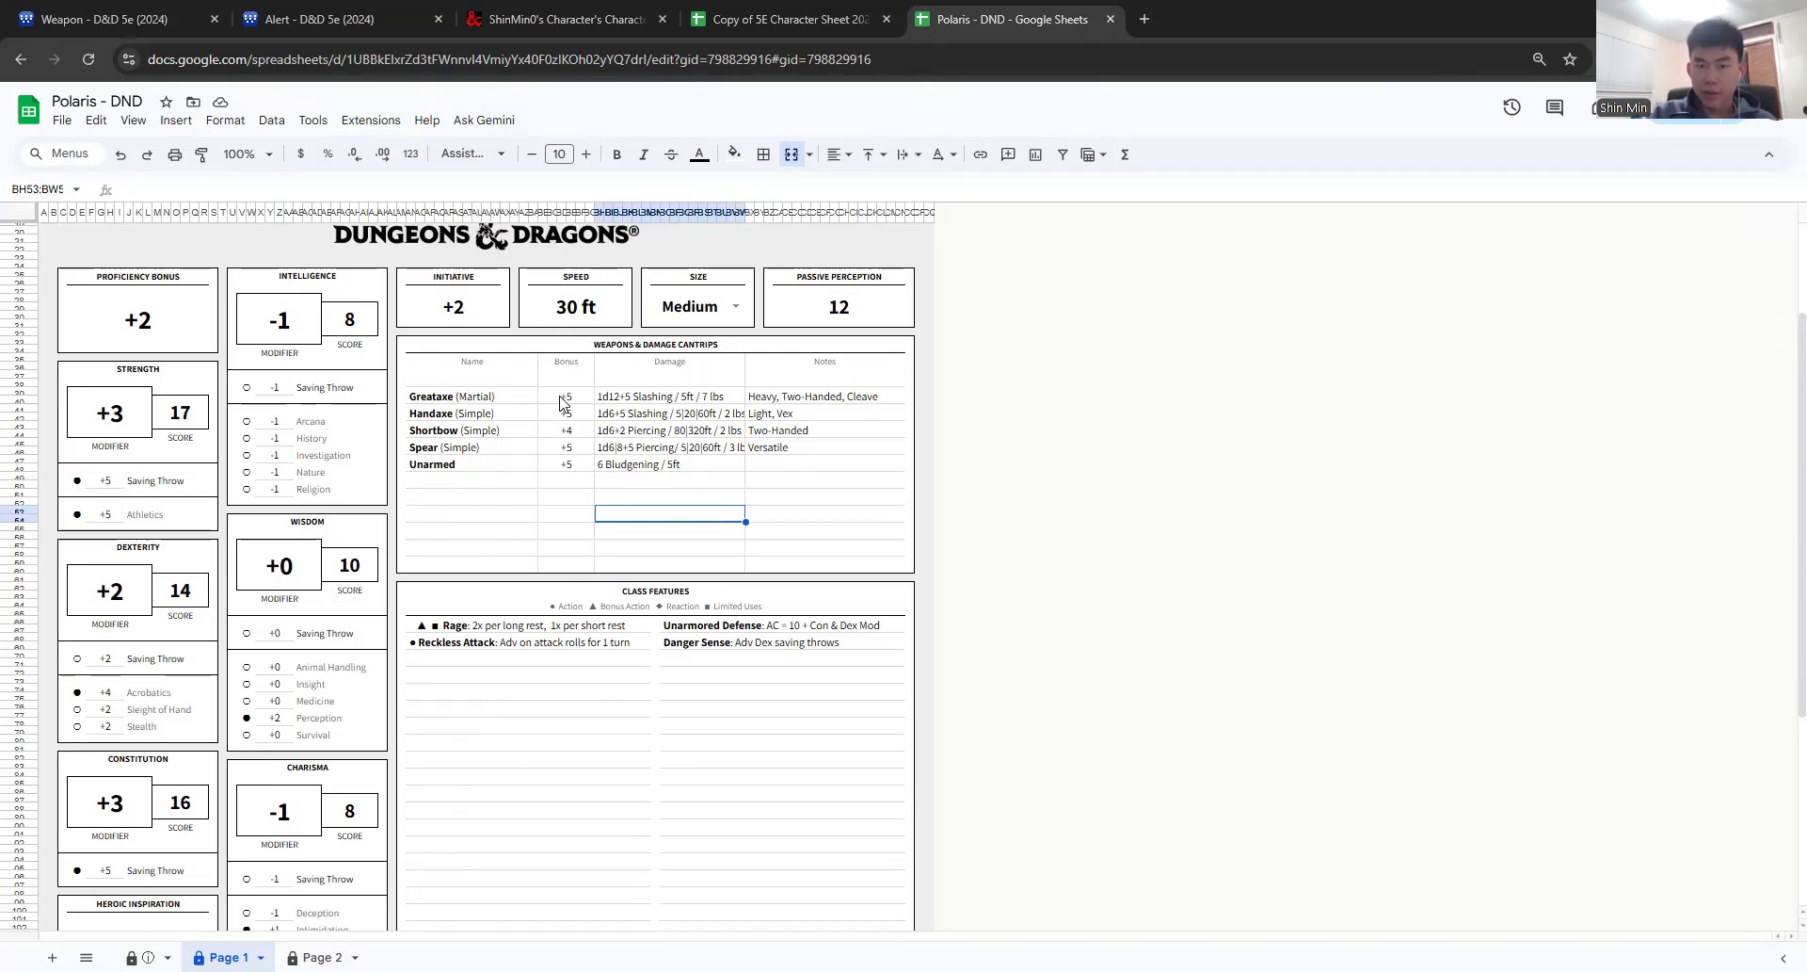
pyautogui.click(648, 399)
pyautogui.click(642, 414)
pyautogui.click(643, 433)
pyautogui.click(647, 449)
pyautogui.click(653, 466)
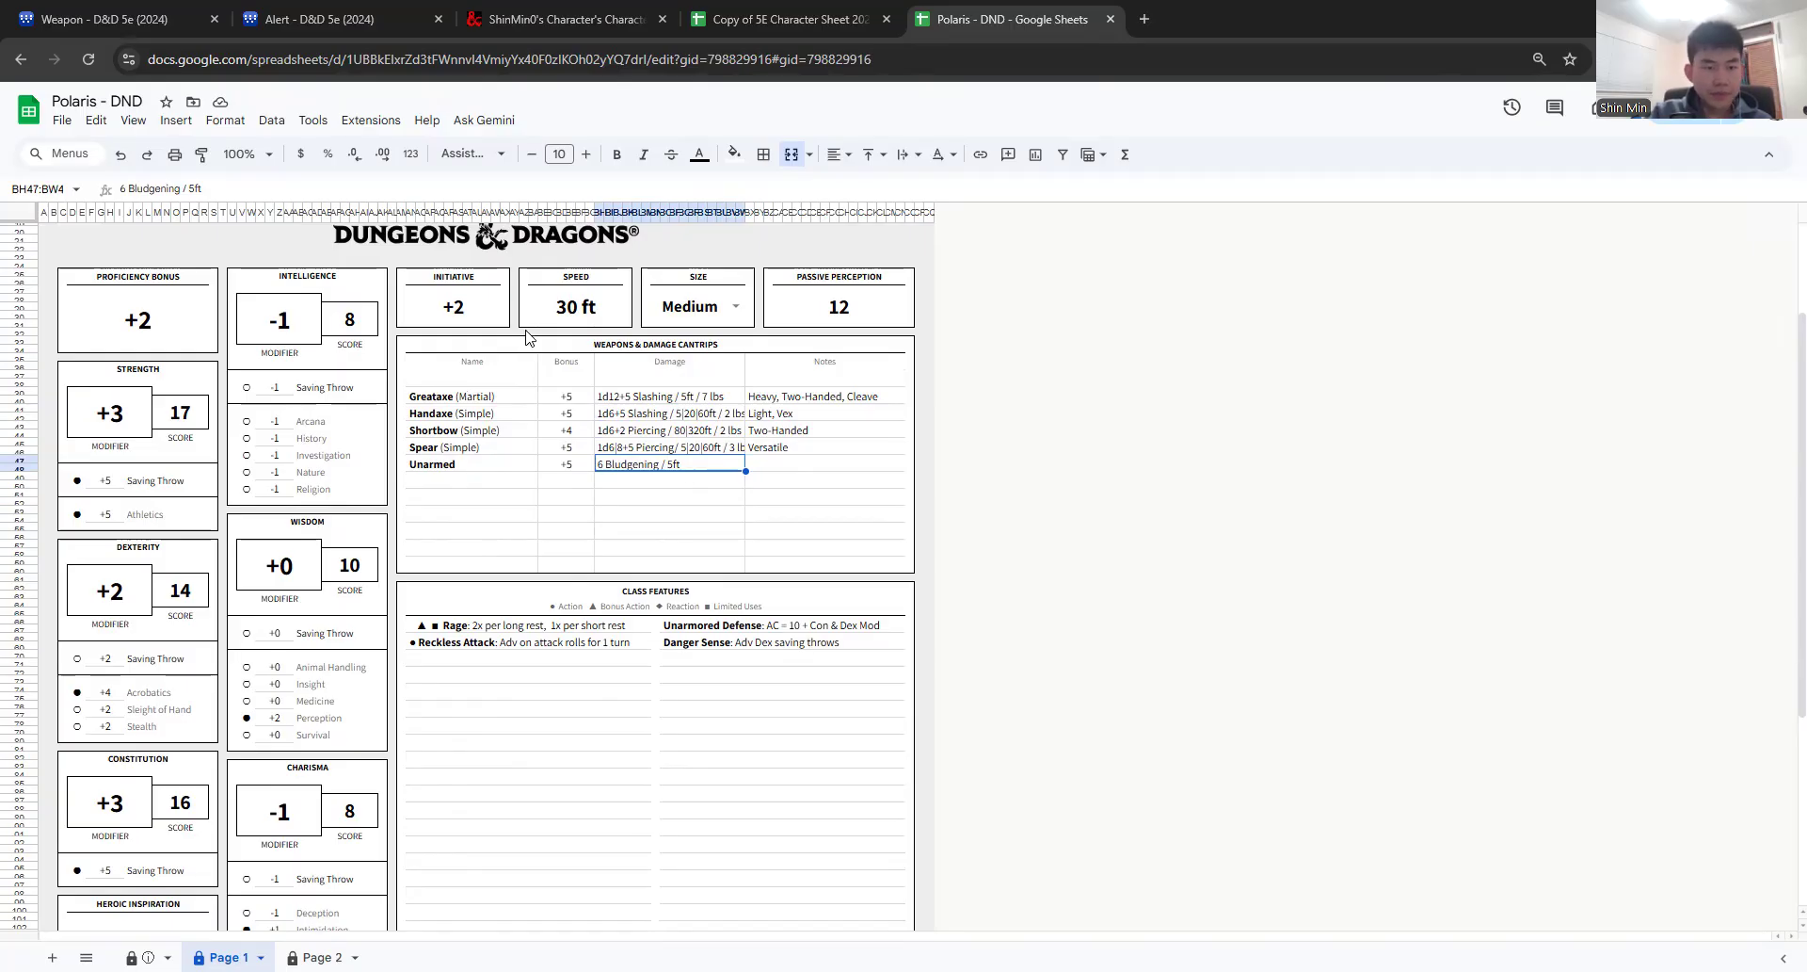
# Step: Switch to Page 2 and check the Inventory link under Equipment and the Languages entry
pyautogui.scroll(-5, 527, 337)
pyautogui.click(322, 956)
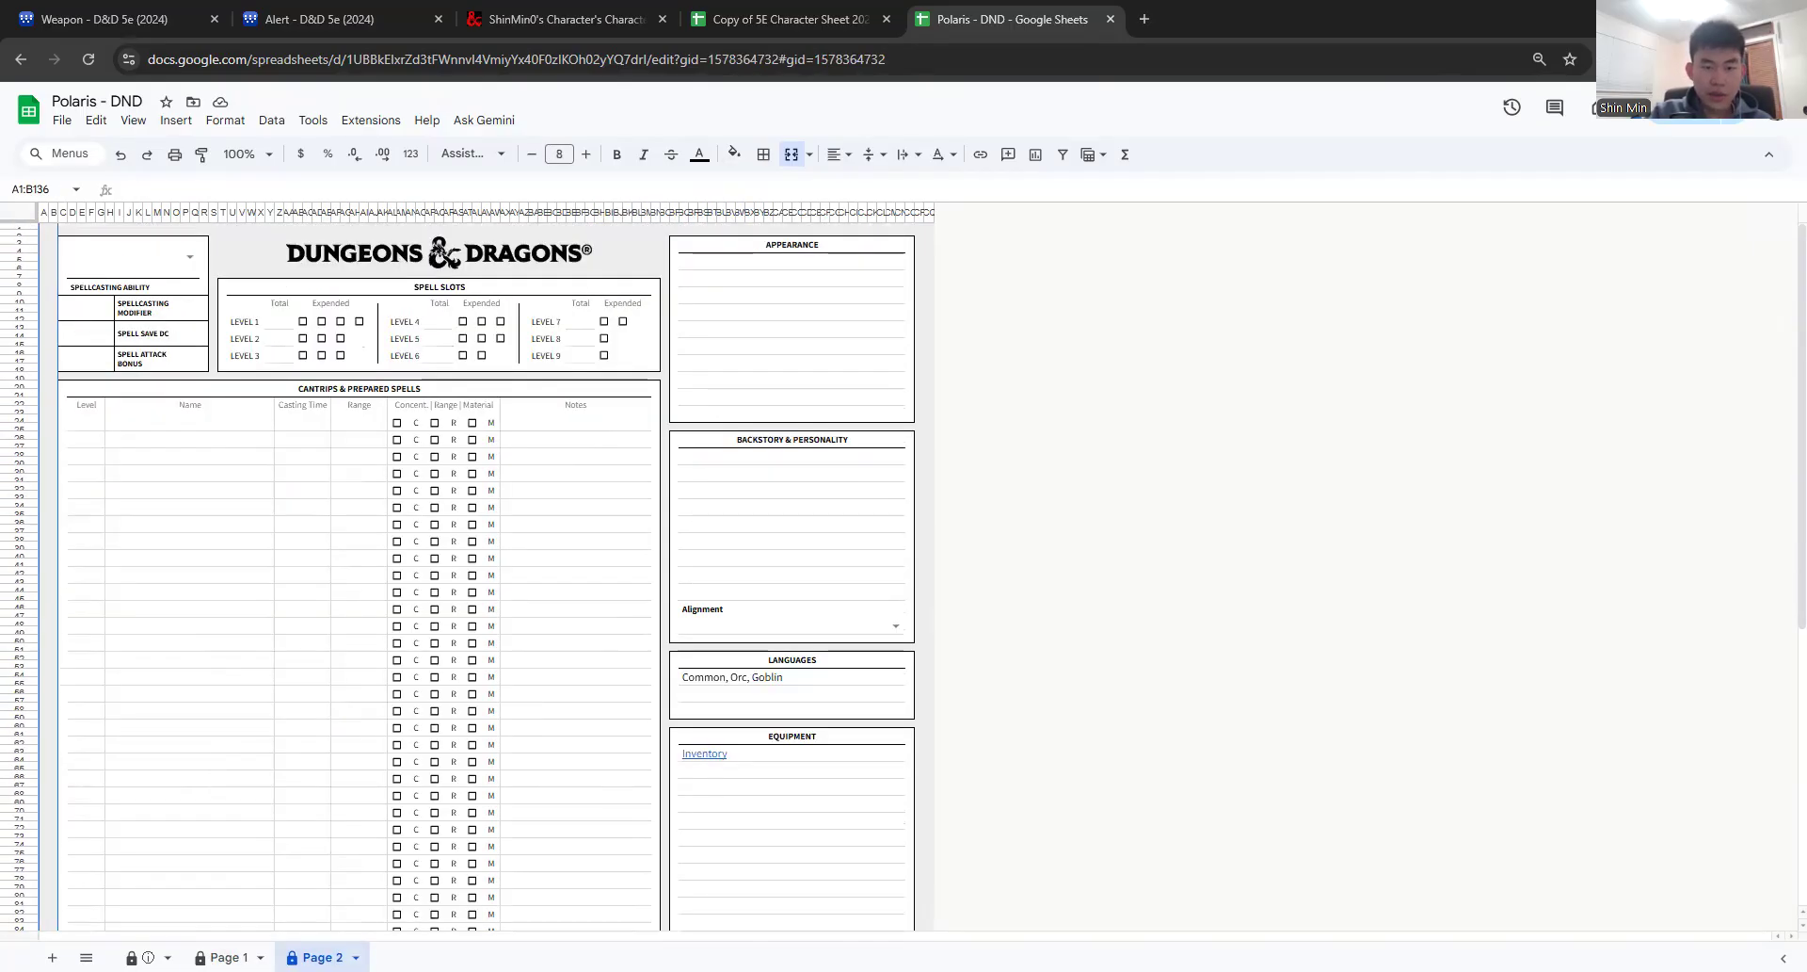
pyautogui.click(713, 757)
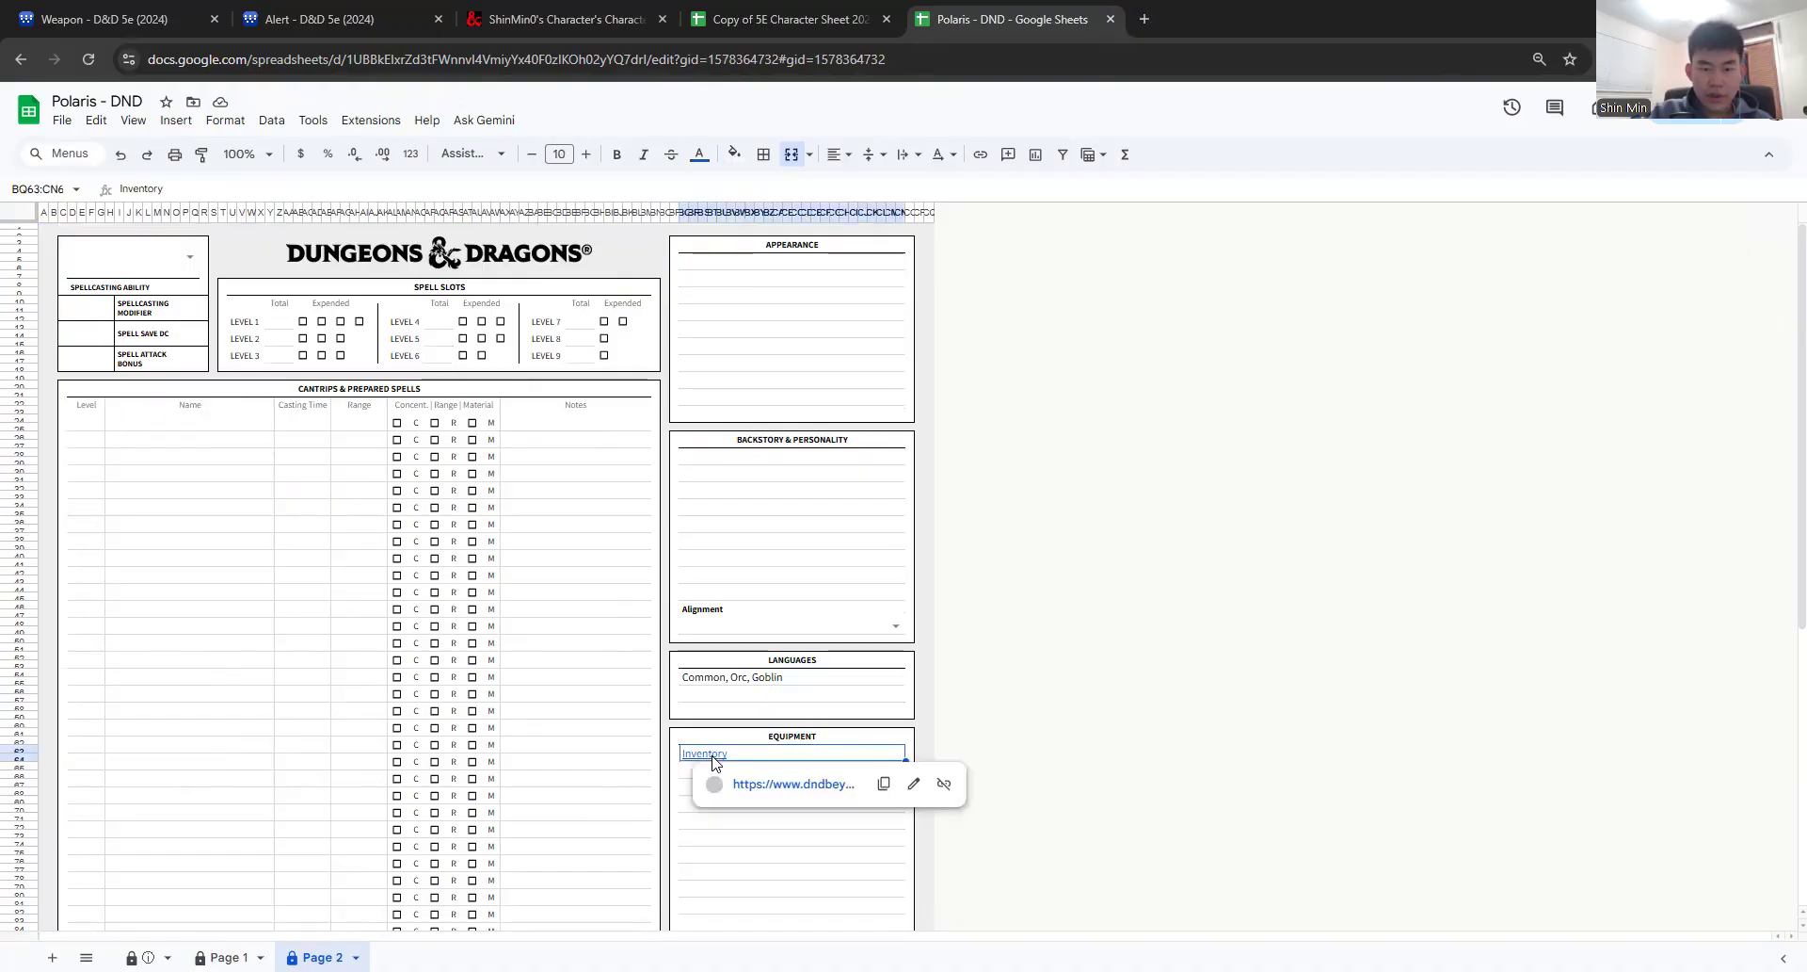
pyautogui.click(702, 670)
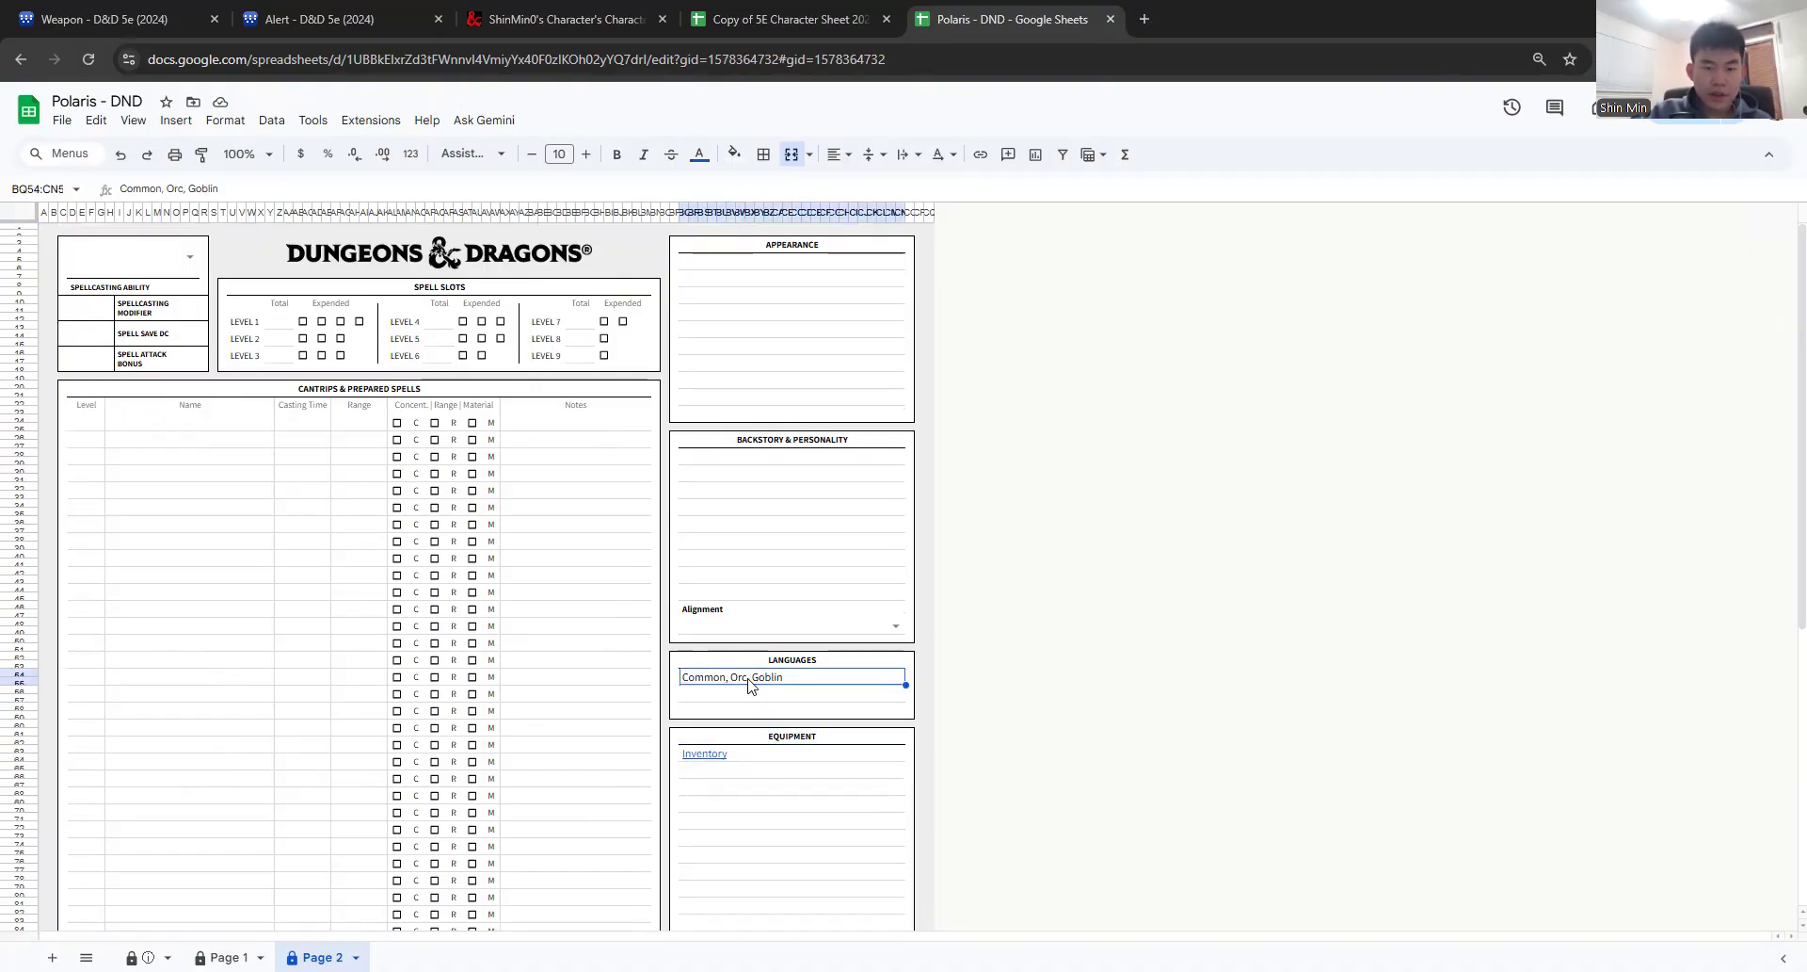
# Step: Replace the Appearance section heading on Page 2 with "CONDITION"
pyautogui.click(784, 244)
pyautogui.write('Condi')
pyautogui.press('BackSpace')
pyautogui.press('BackSpace')
pyautogui.press('BackSpace')
pyautogui.press('BackSpace')
pyautogui.press('BackSpace')
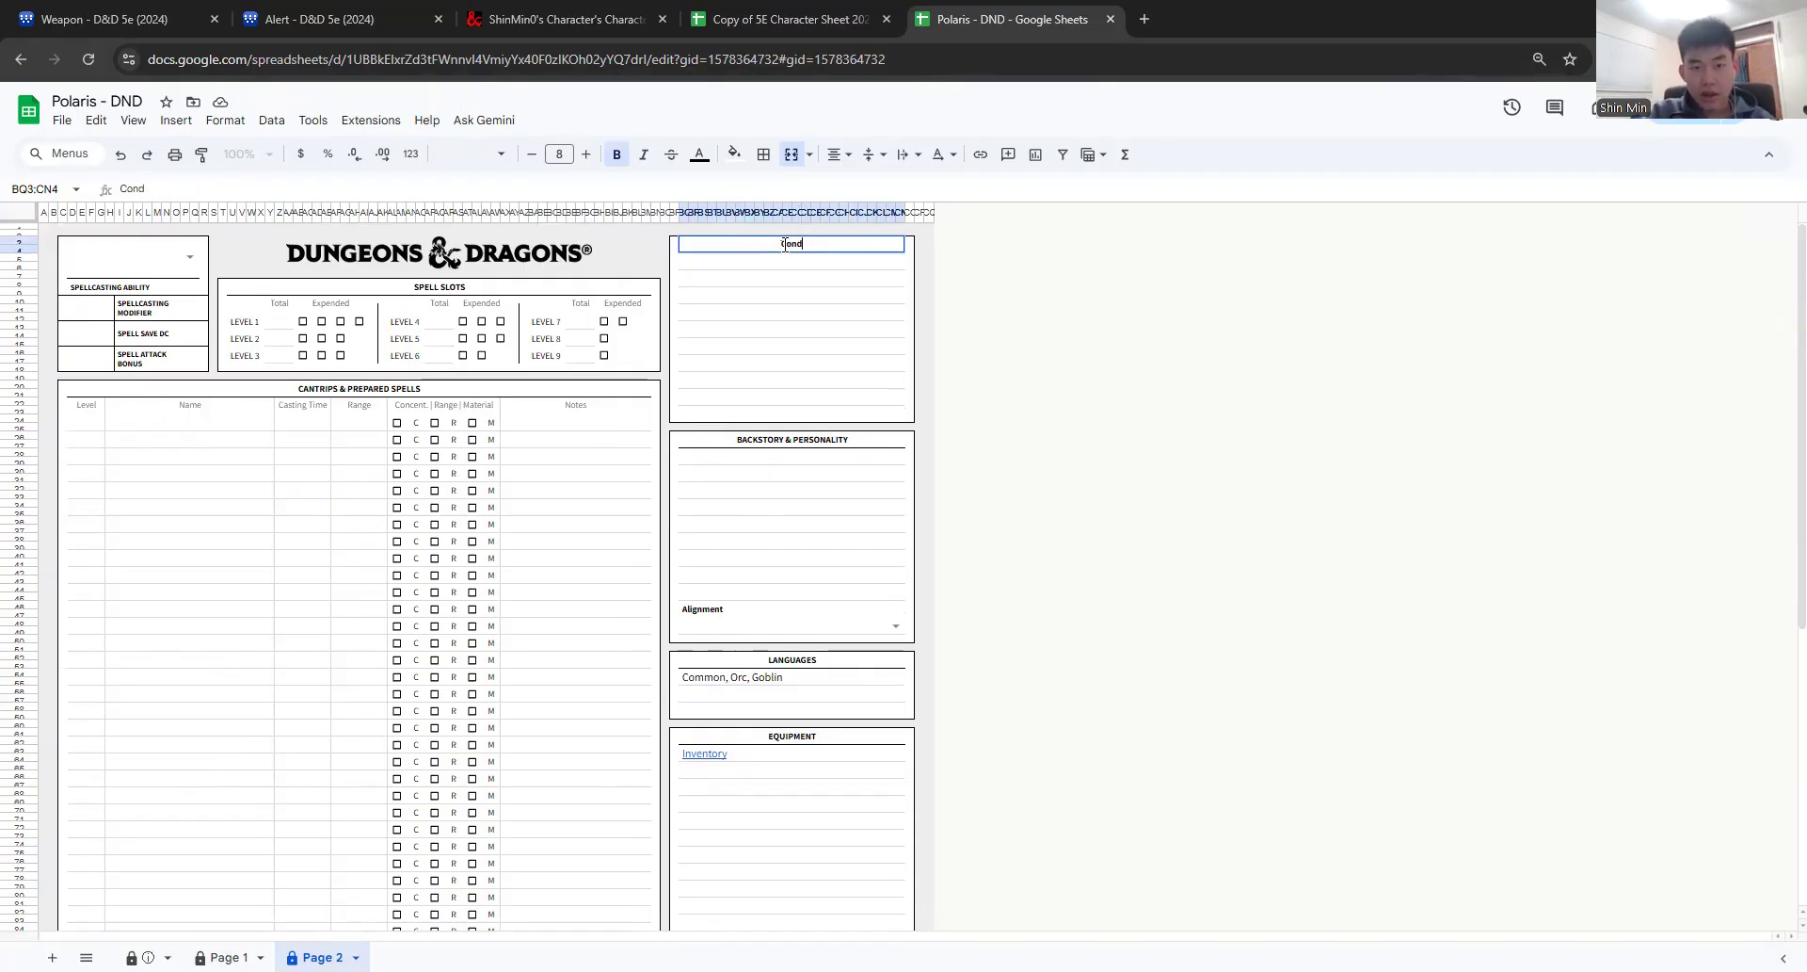
pyautogui.write('CONDITION')
pyautogui.click(787, 365)
pyautogui.click(1089, 611)
# Step: Look over the rest of Page 2, then review the abilities, weapons, class features, traits and feats on Page 1
pyautogui.scroll(-5, 734, 565)
pyautogui.scroll(1, 767, 862)
pyautogui.scroll(5, 768, 862)
pyautogui.click(229, 958)
pyautogui.scroll(3, 606, 537)
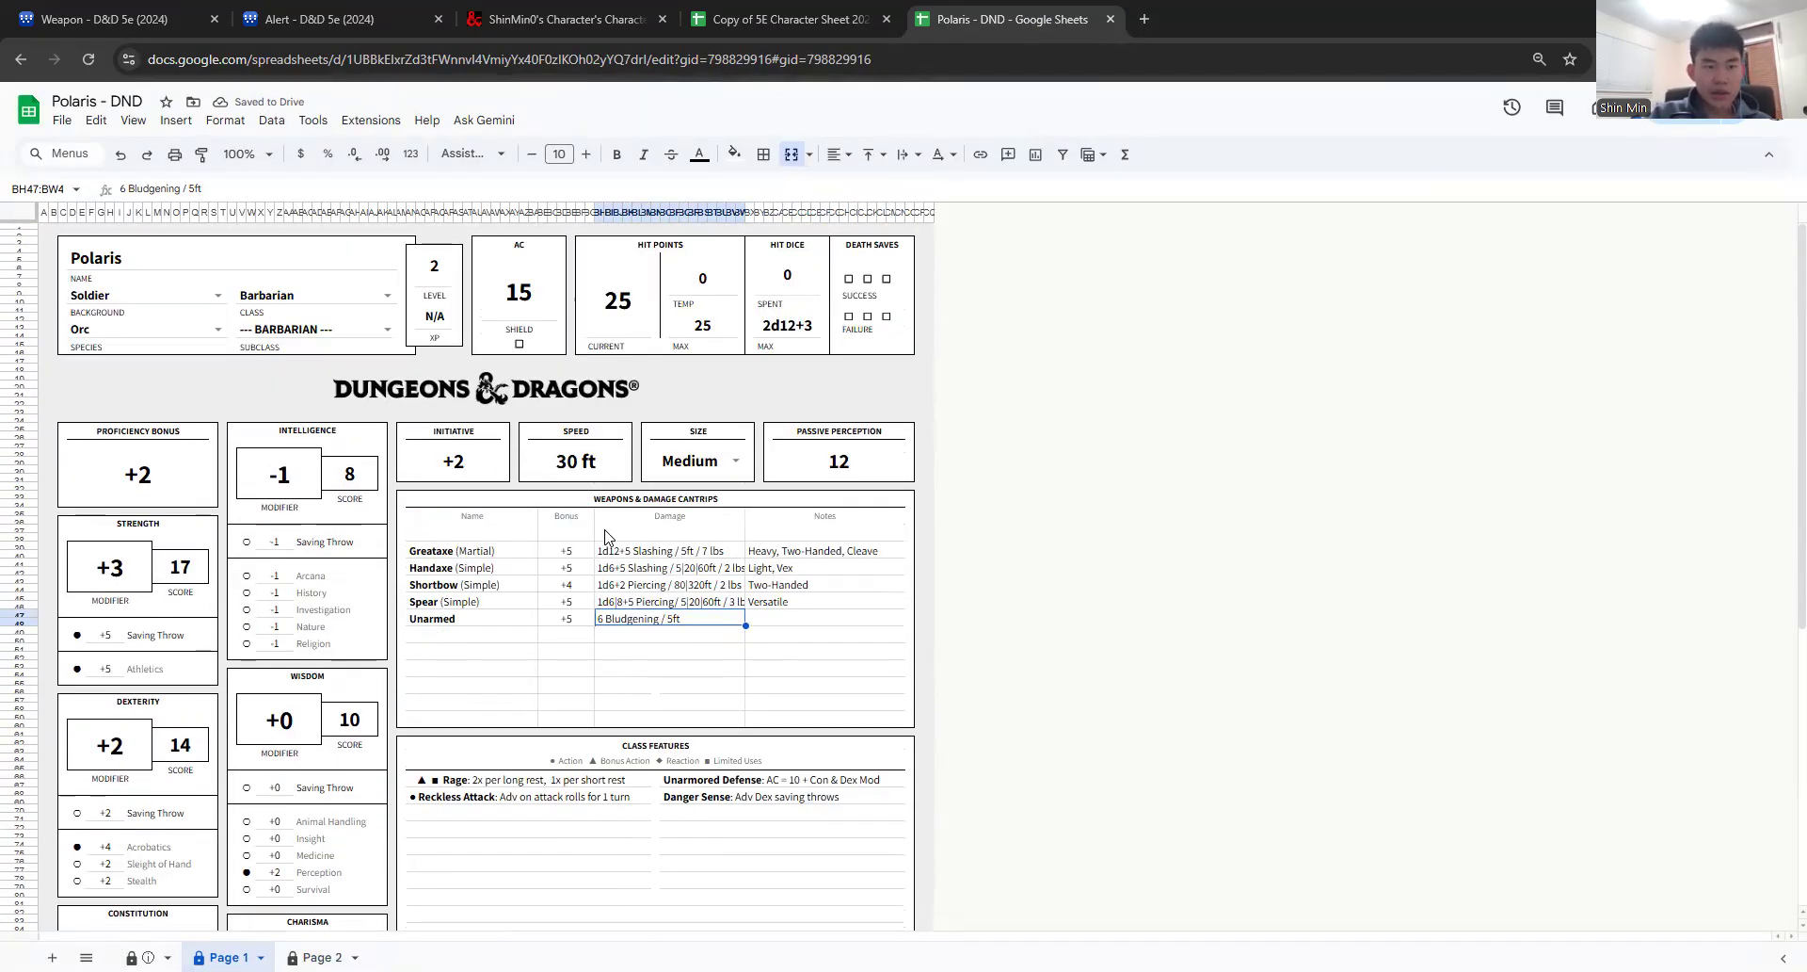
pyautogui.click(798, 592)
pyautogui.click(803, 779)
pyautogui.scroll(-5, 805, 779)
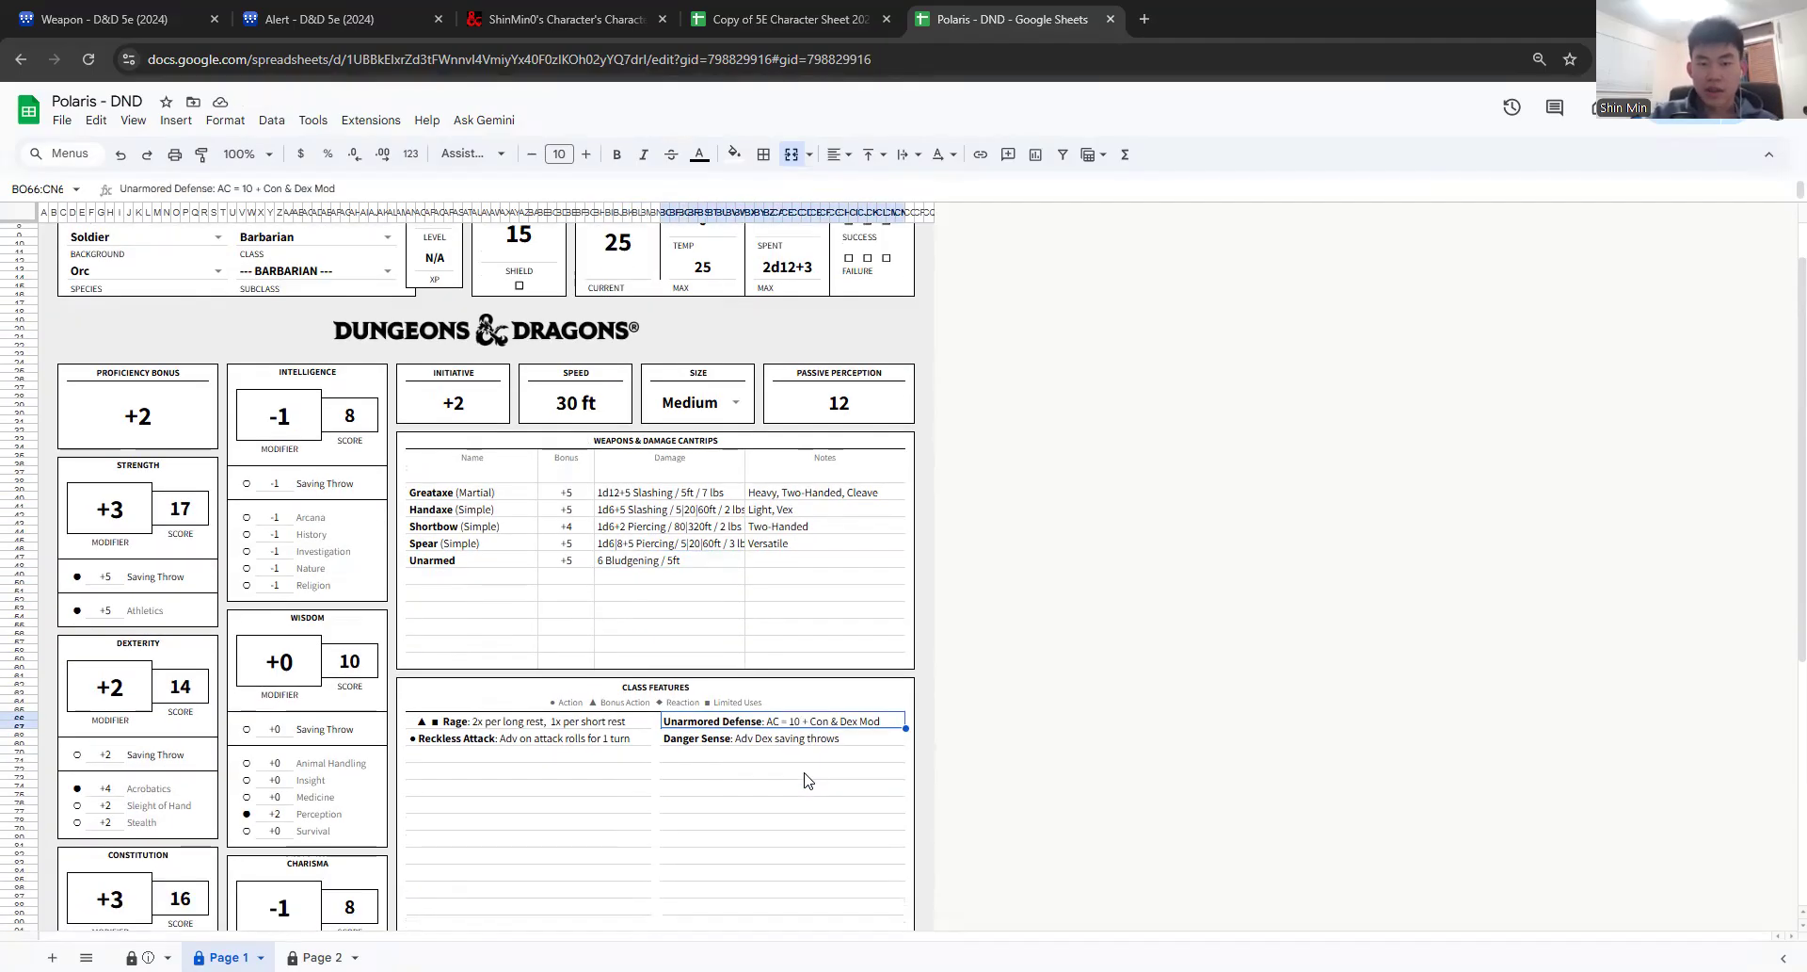
pyautogui.scroll(-2, 805, 779)
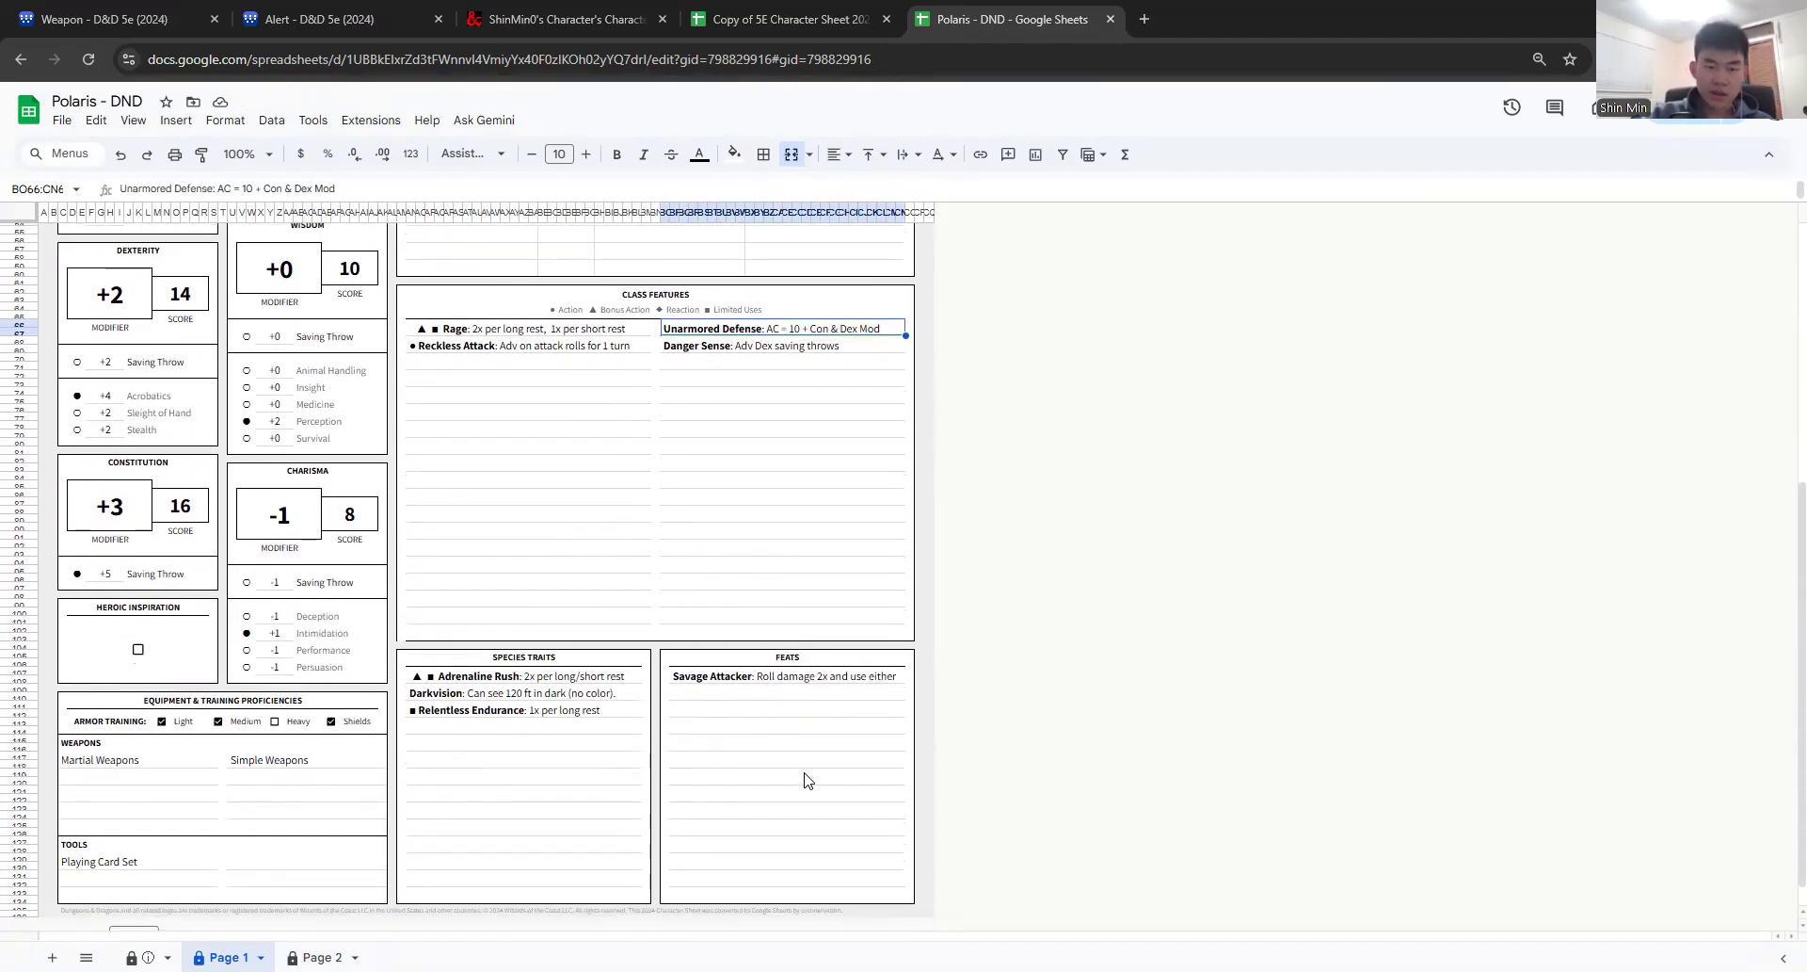
pyautogui.scroll(5, 339, 727)
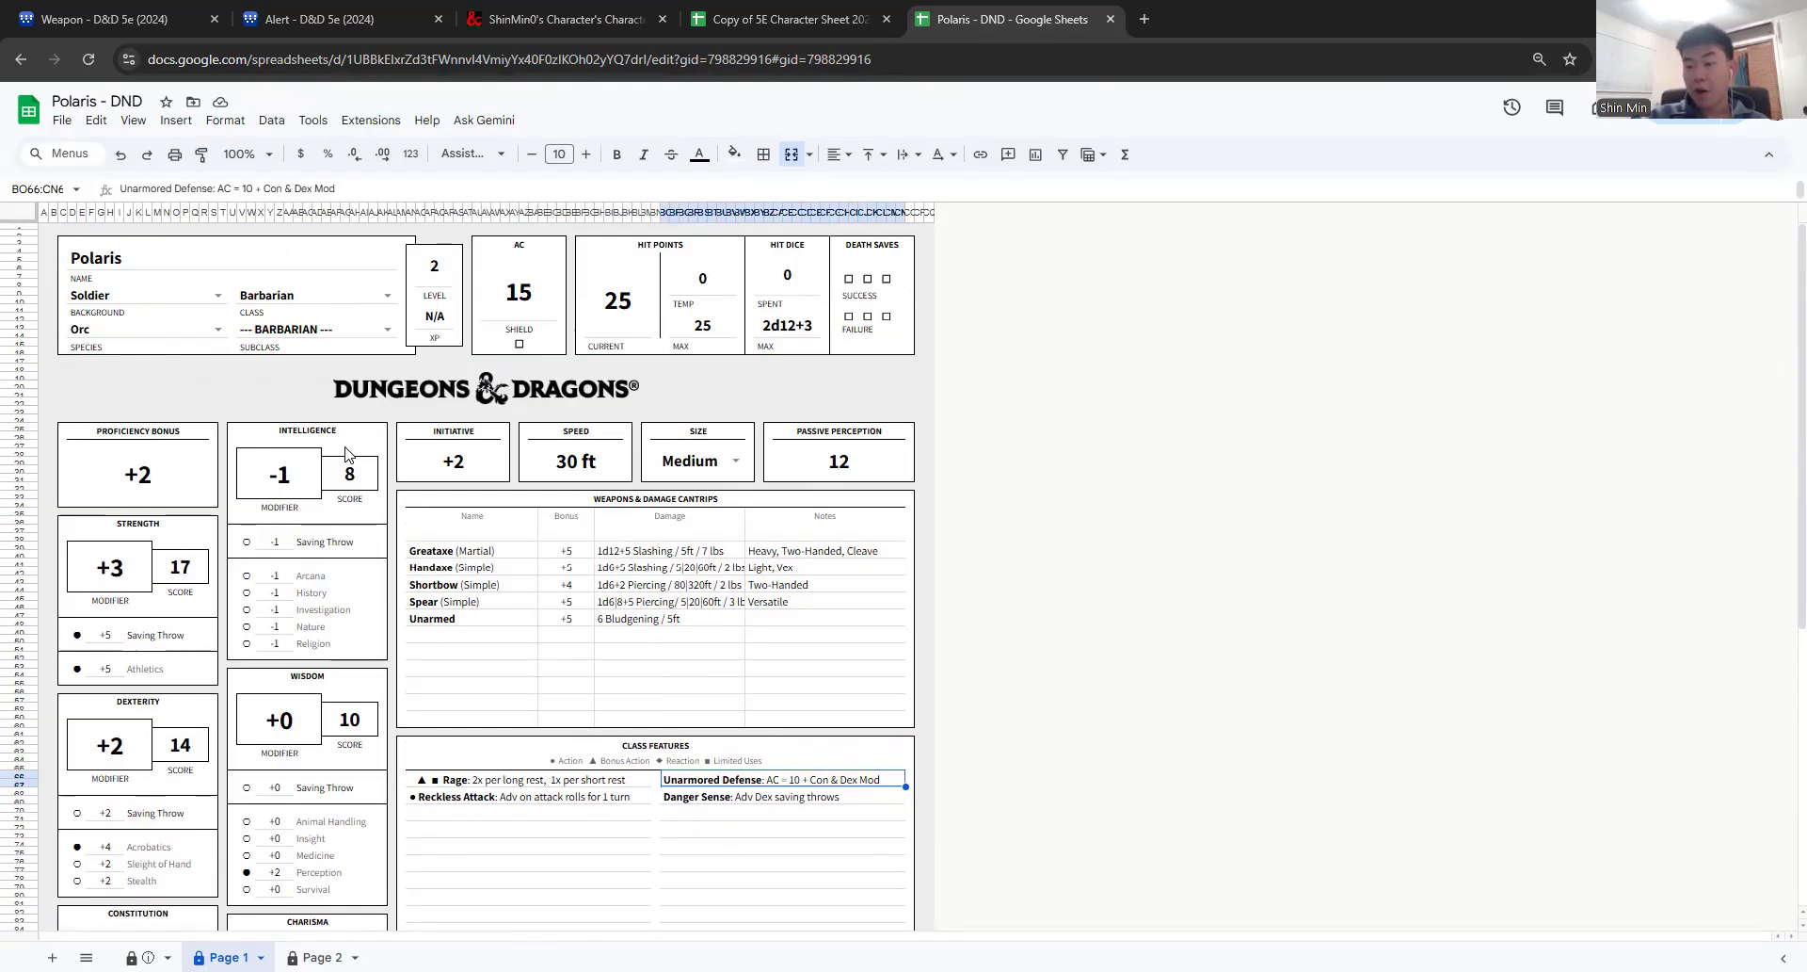
pyautogui.scroll(-3, 345, 453)
pyautogui.scroll(-2, 345, 453)
pyautogui.scroll(5, 345, 454)
pyautogui.scroll(-6, 344, 454)
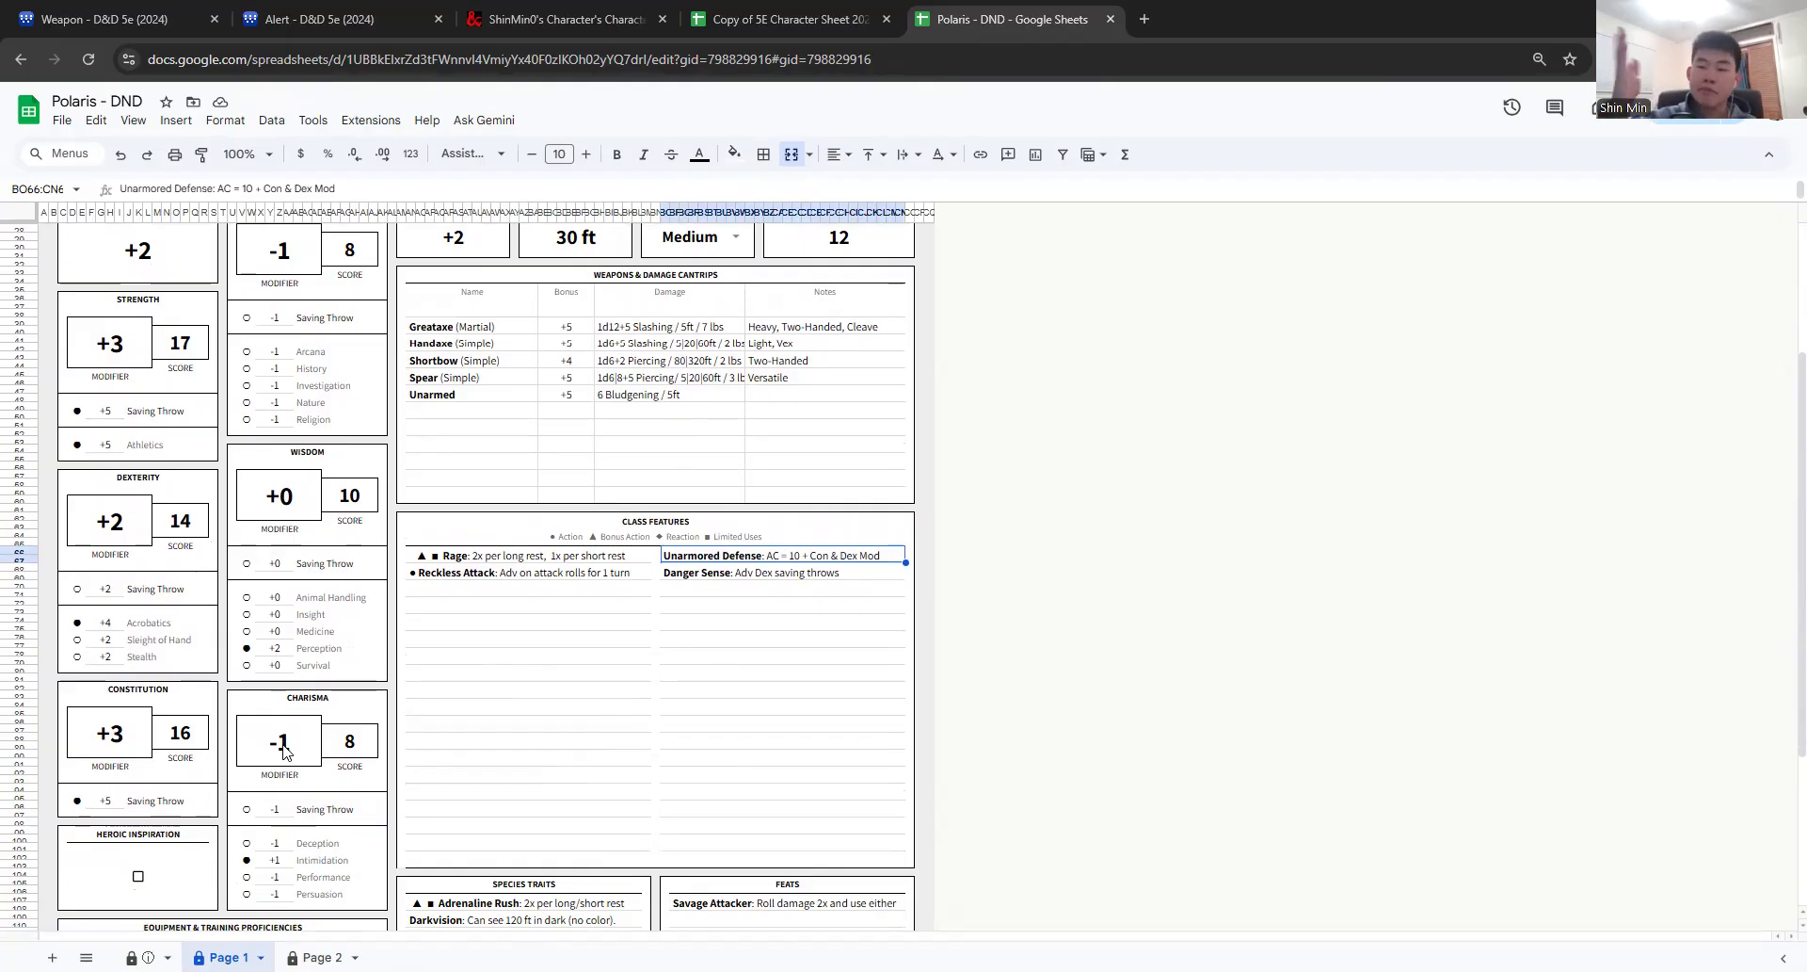
pyautogui.scroll(3, 283, 750)
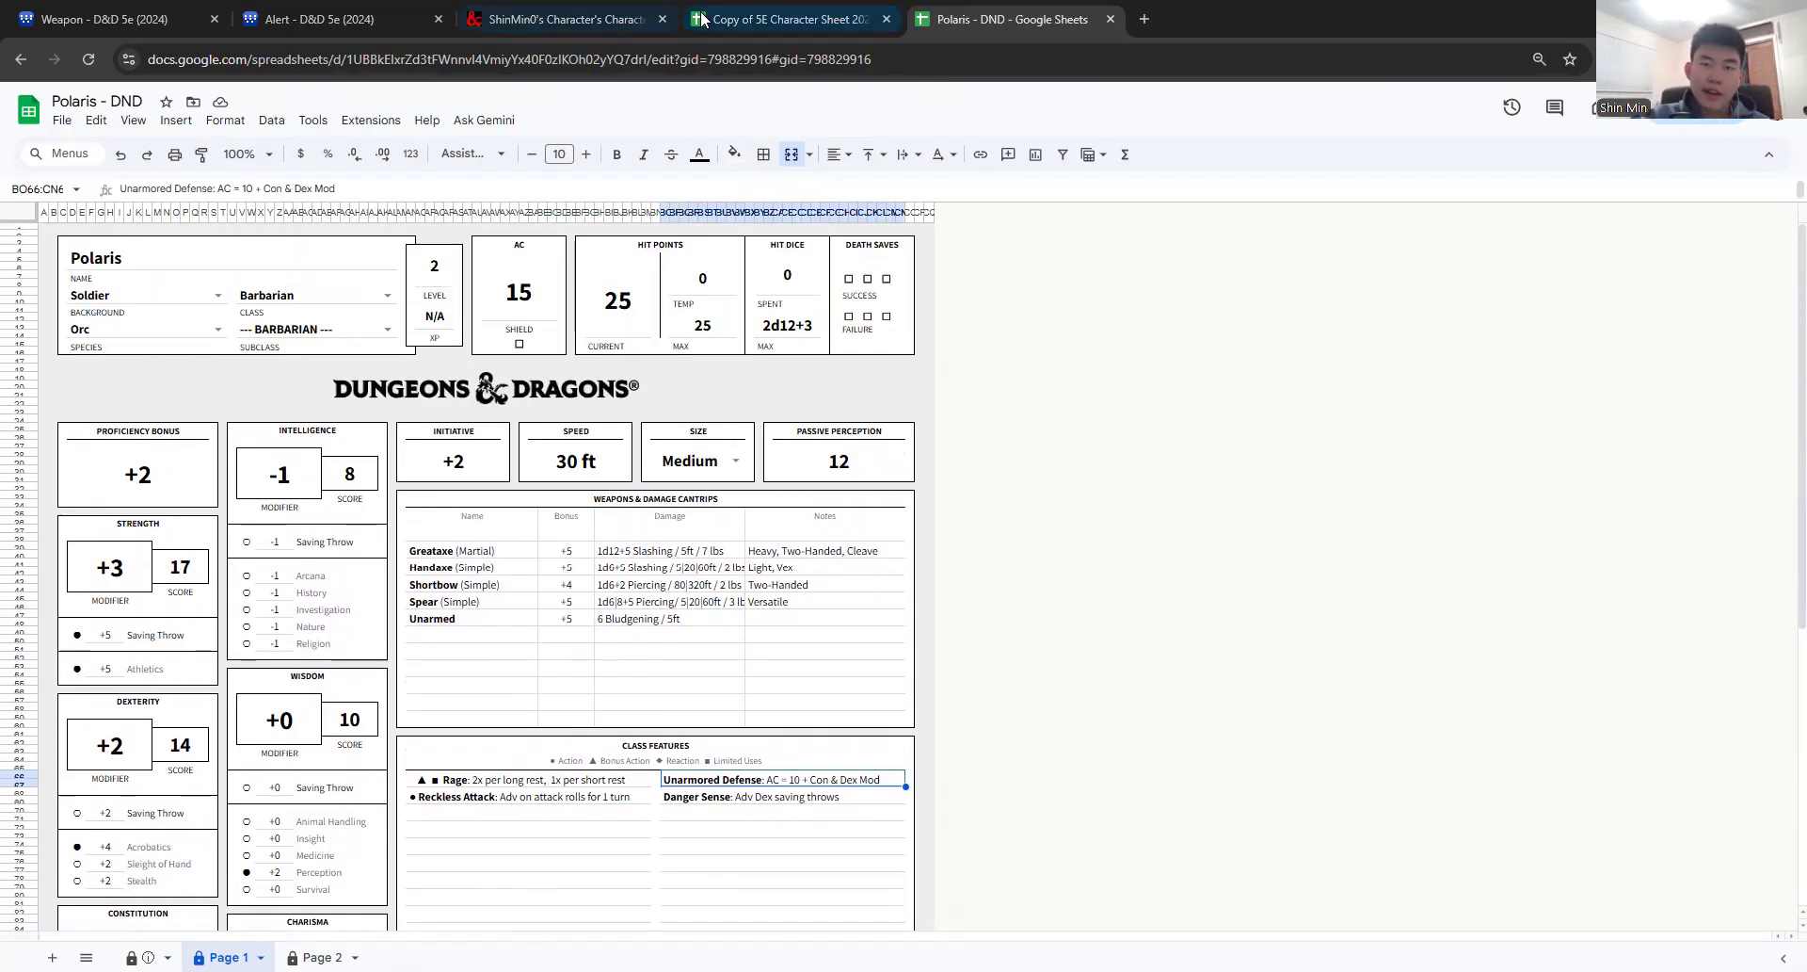